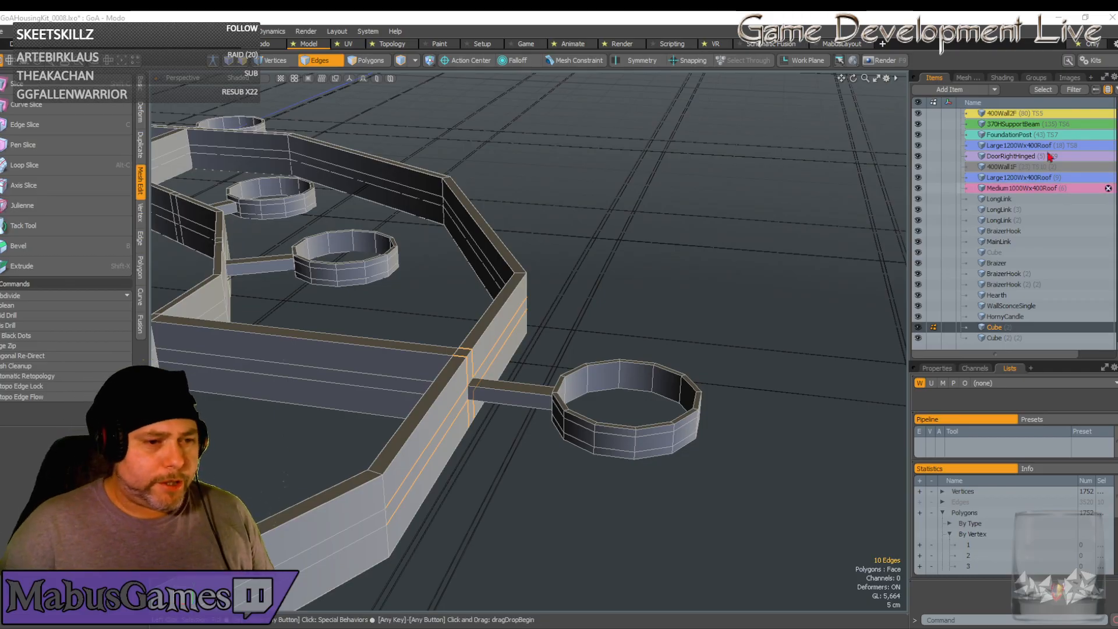
Save the current scene file
key(ctrl+s)
Examine the joint between the candle cup's arm and the chandelier's outer ring from several angles and distances
alt+drag(575, 297, 626, 305)
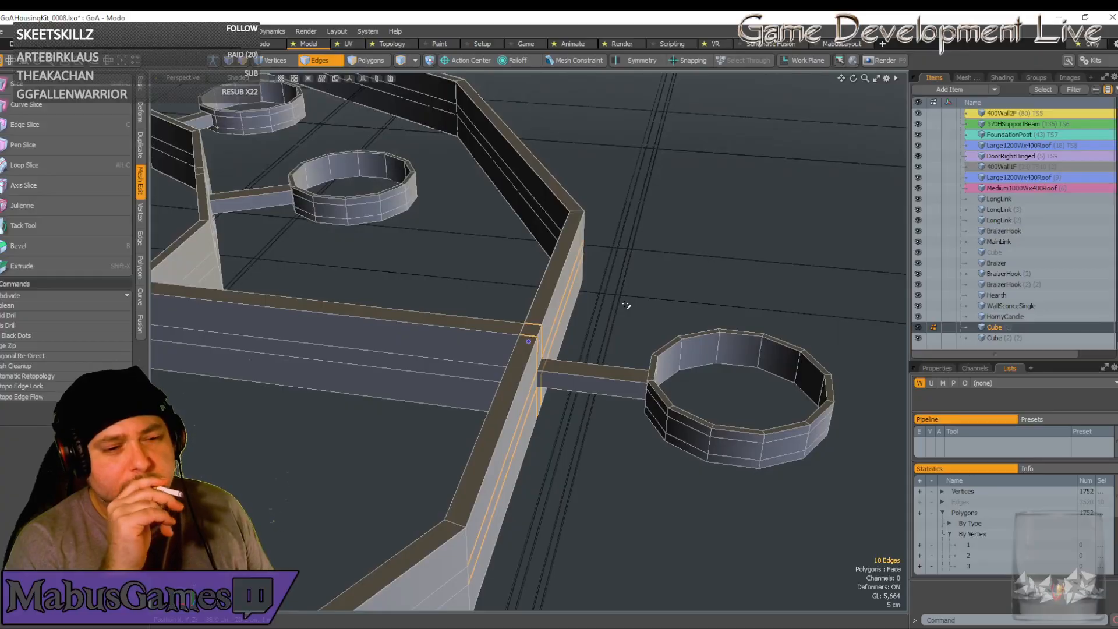
scroll(626, 304, down, 5)
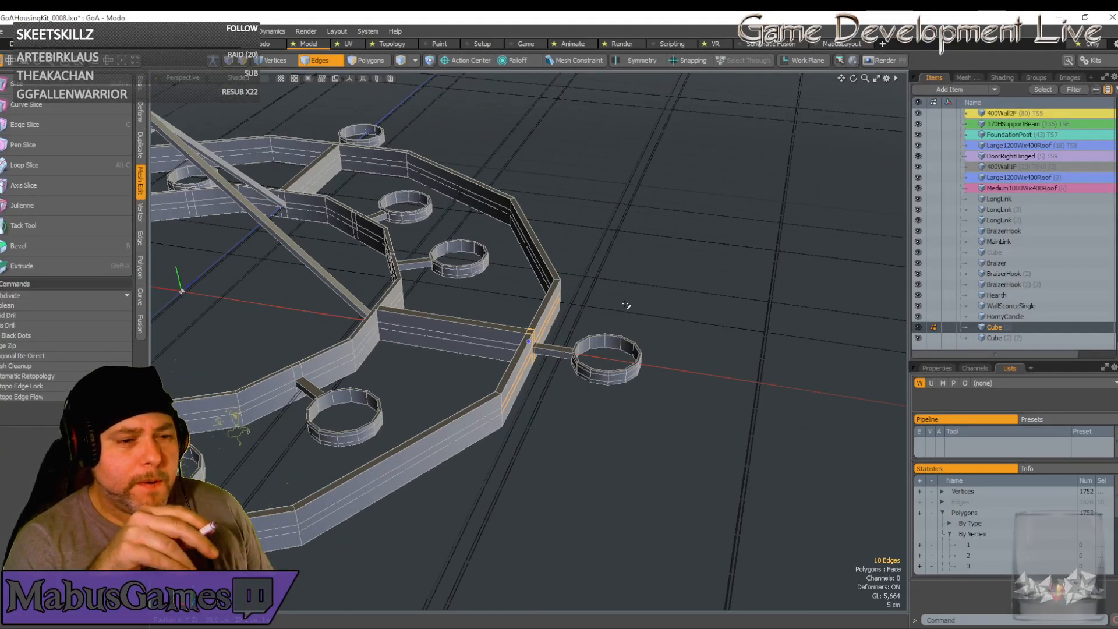
alt+drag(626, 305, 626, 305)
scroll(626, 305, up, 2)
scroll(626, 304, up, 2)
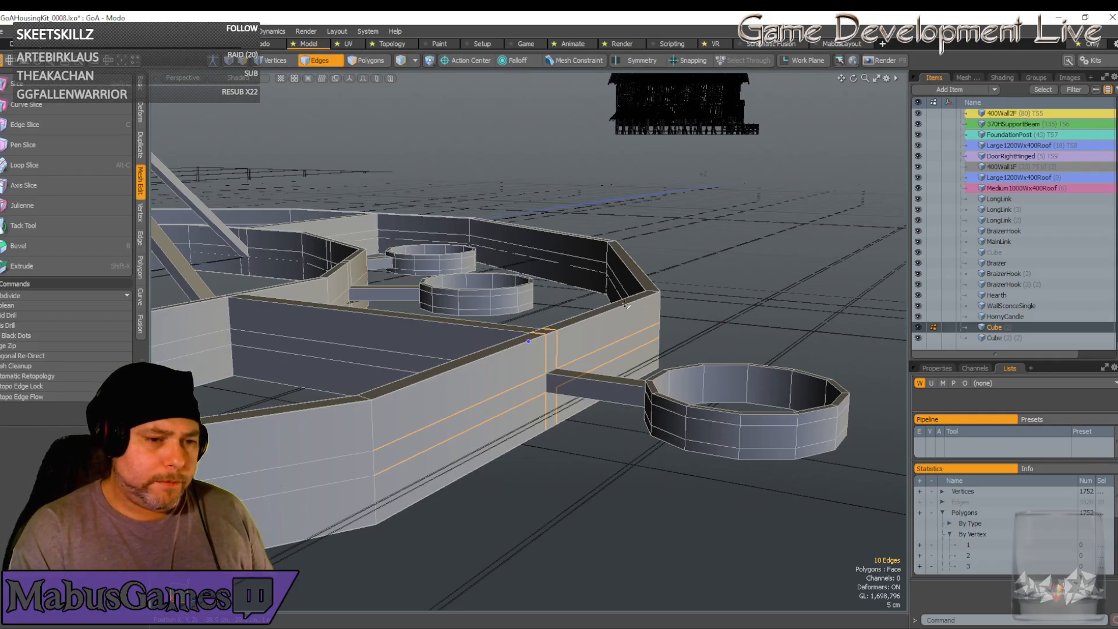
scroll(626, 304, up, 3)
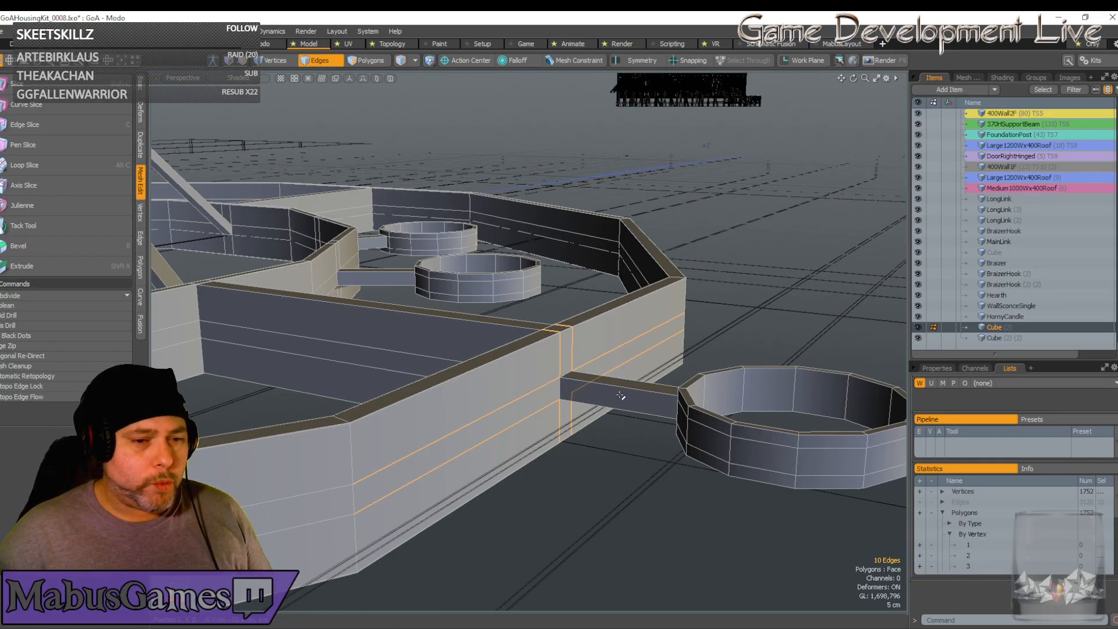
key(shift+a)
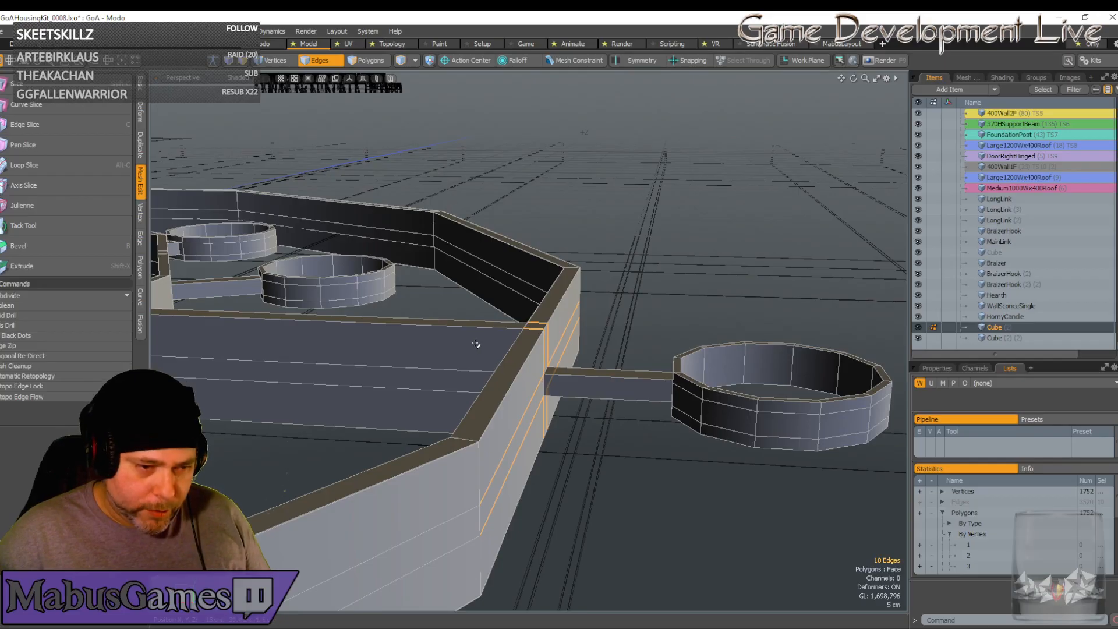
scroll(504, 346, down, 8)
alt+drag(503, 346, 744, 400)
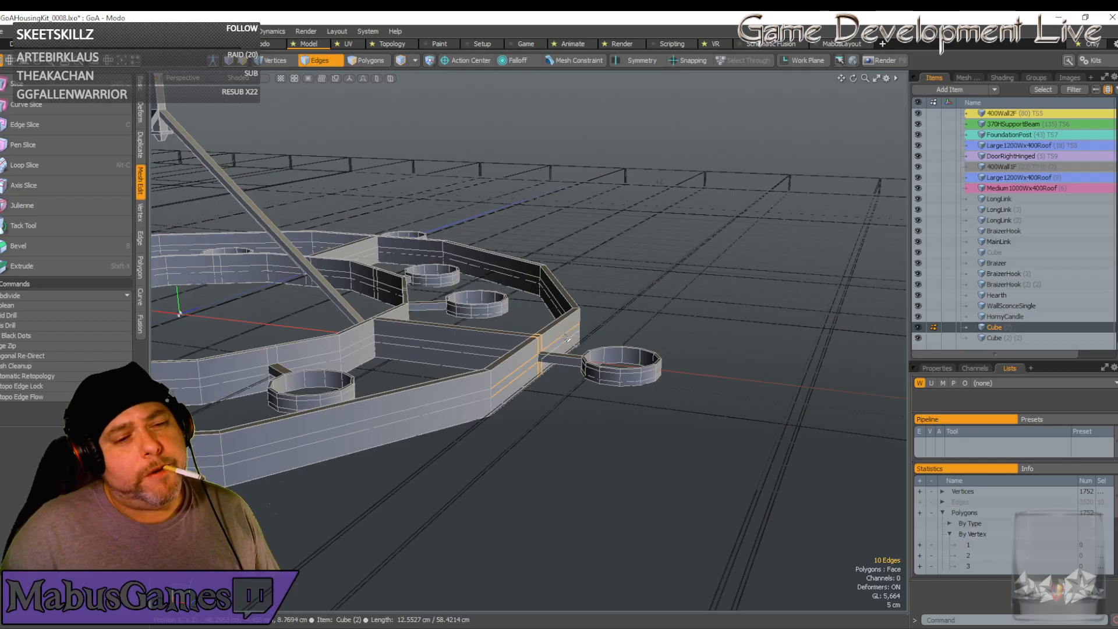
scroll(522, 353, up, 6)
scroll(522, 464, up, 5)
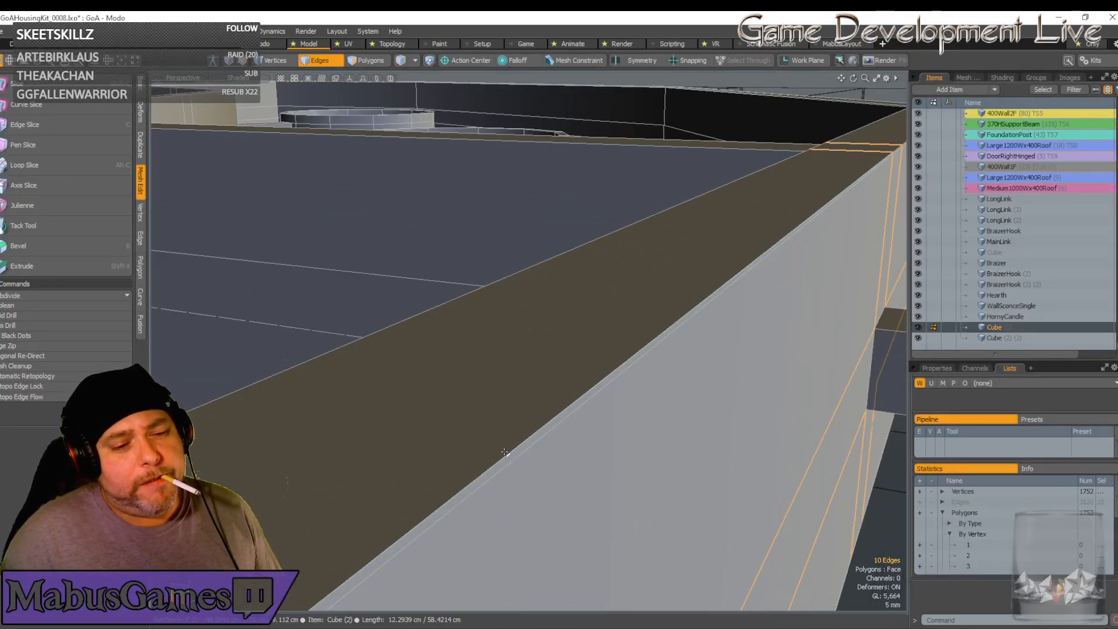
scroll(677, 478, down, 6)
scroll(678, 478, down, 3)
alt+drag(677, 478, 678, 478)
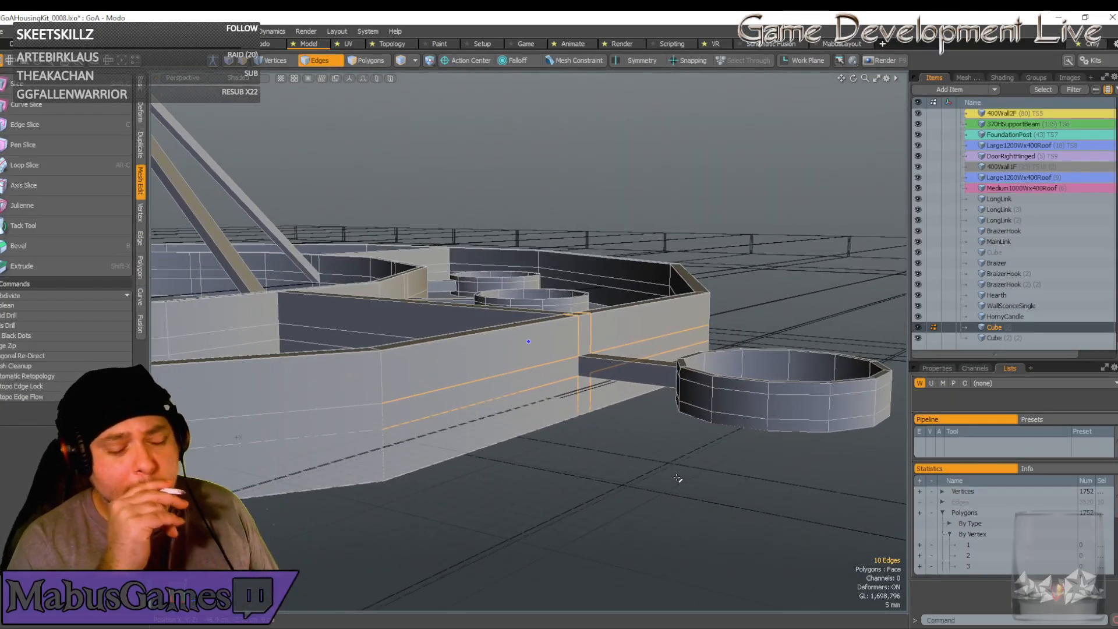
scroll(677, 478, up, 3)
scroll(677, 479, down, 5)
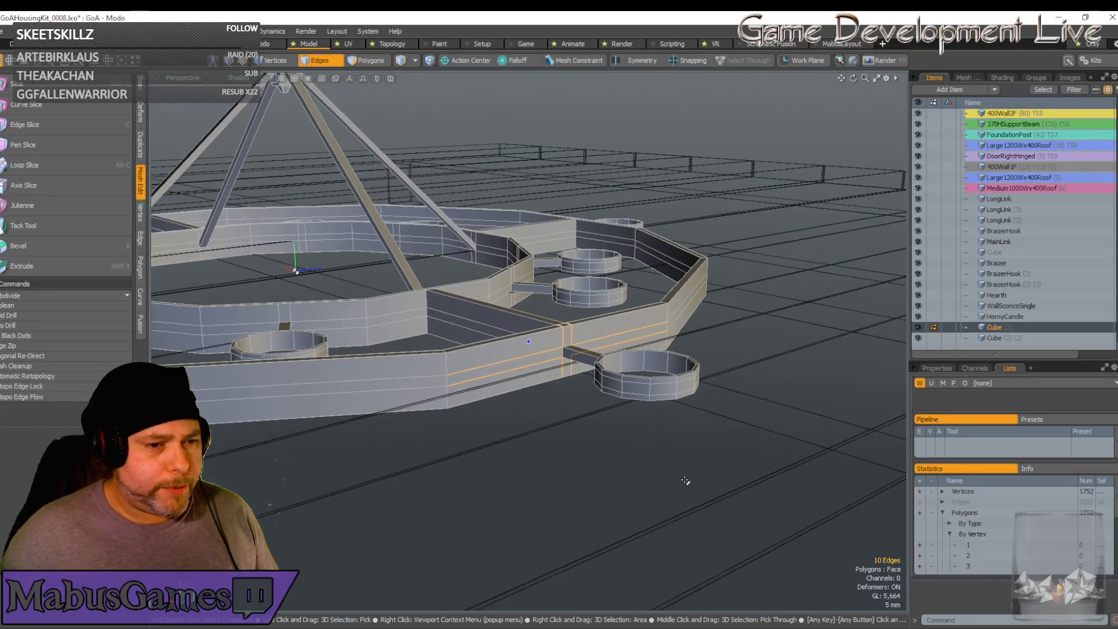
Duplicate the ring chandelier together with its hanging hardware and move the copy clear of the original
alt+drag(685, 481, 514, 212)
key(5)
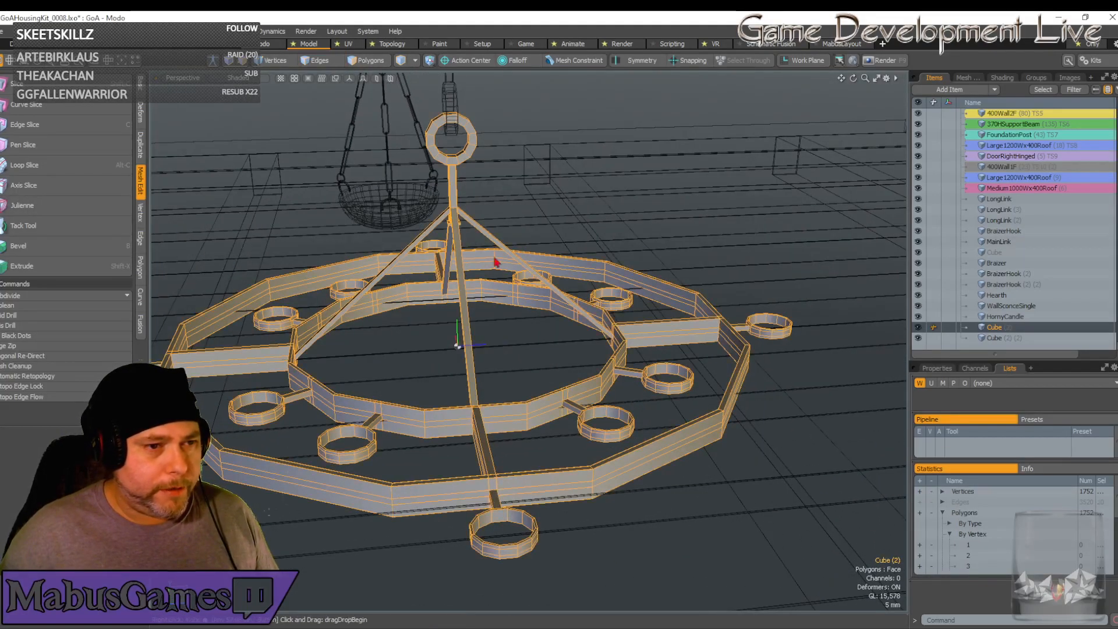
scroll(568, 329, down, 6)
shift+click(544, 285)
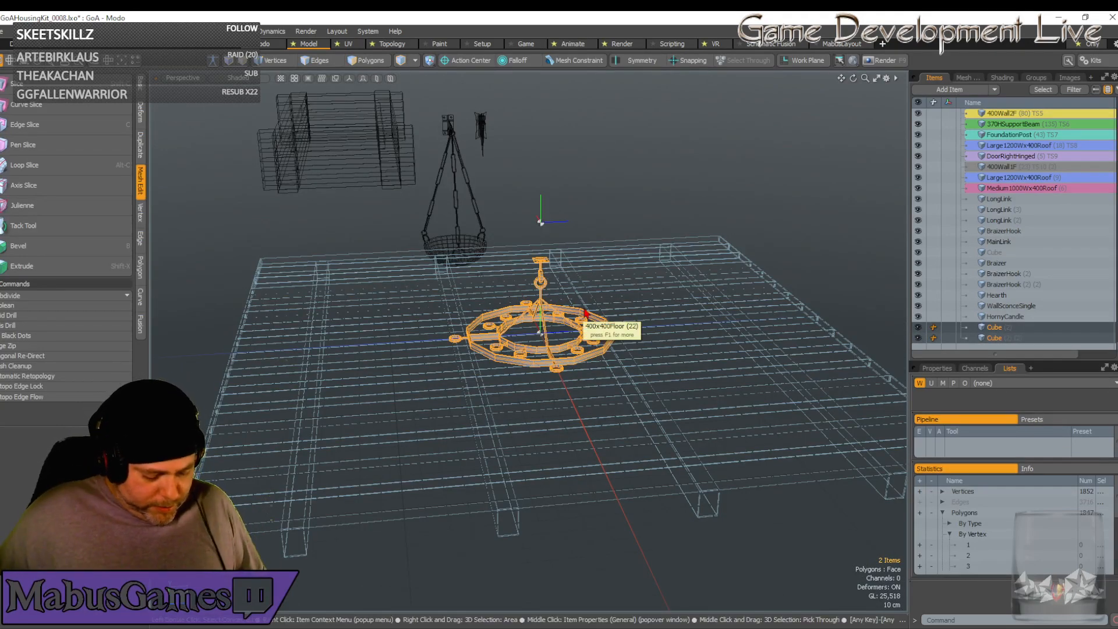
ctrl+click(586, 314)
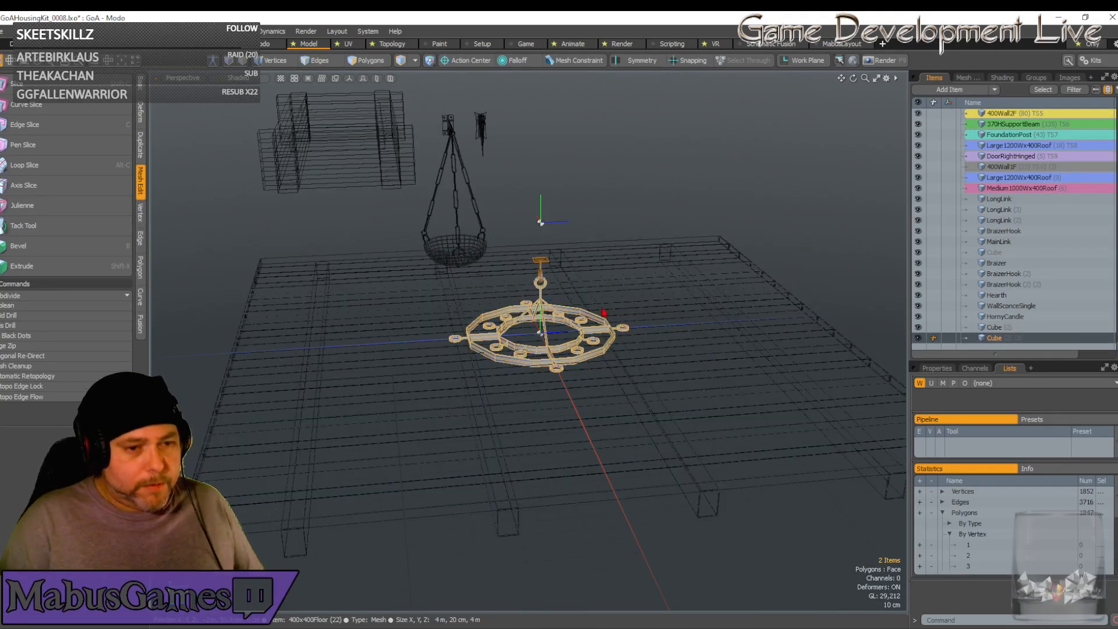
key(y)
drag(569, 229, 764, 218)
key(space)
key(shift+a)
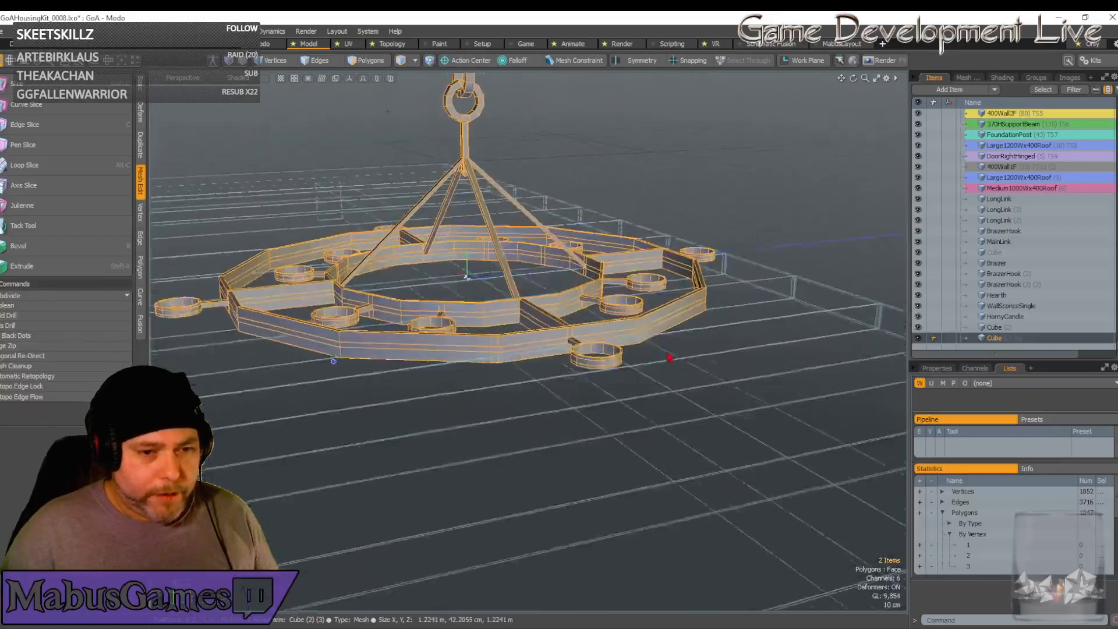
Delete the ten edges around the cup arm's joint on the copied chandelier's outer ring
click(321, 61)
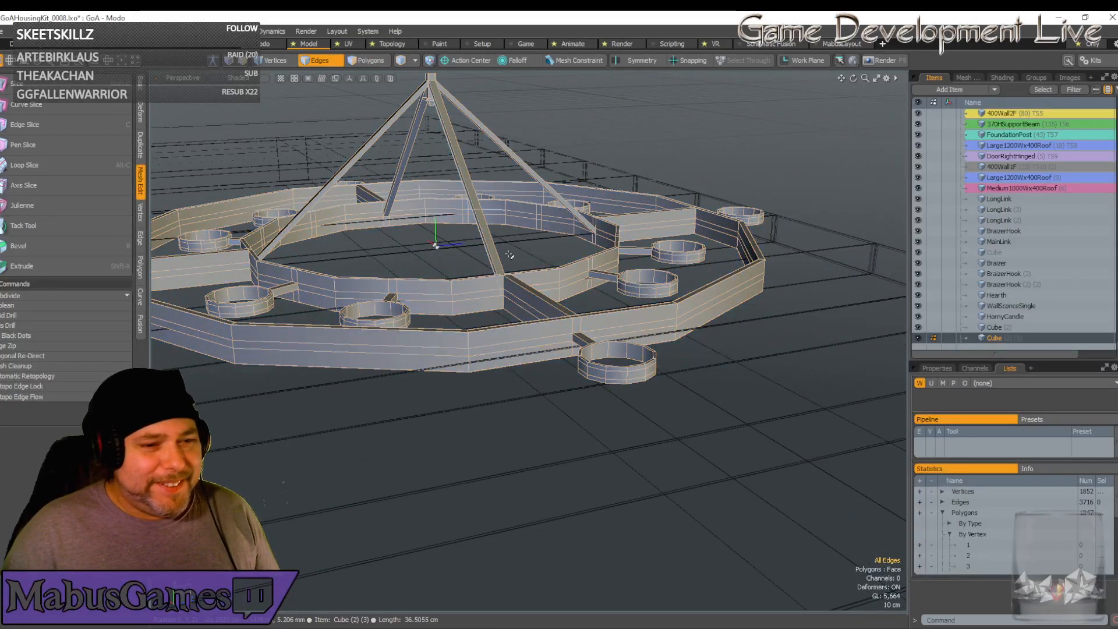
click(573, 327)
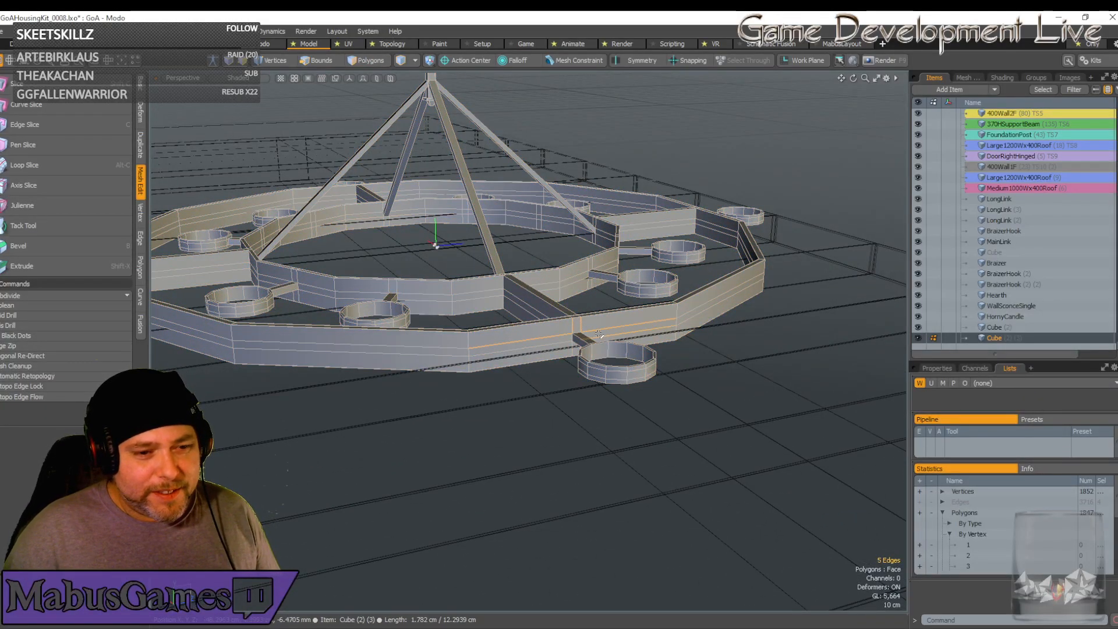
shift+click(554, 353)
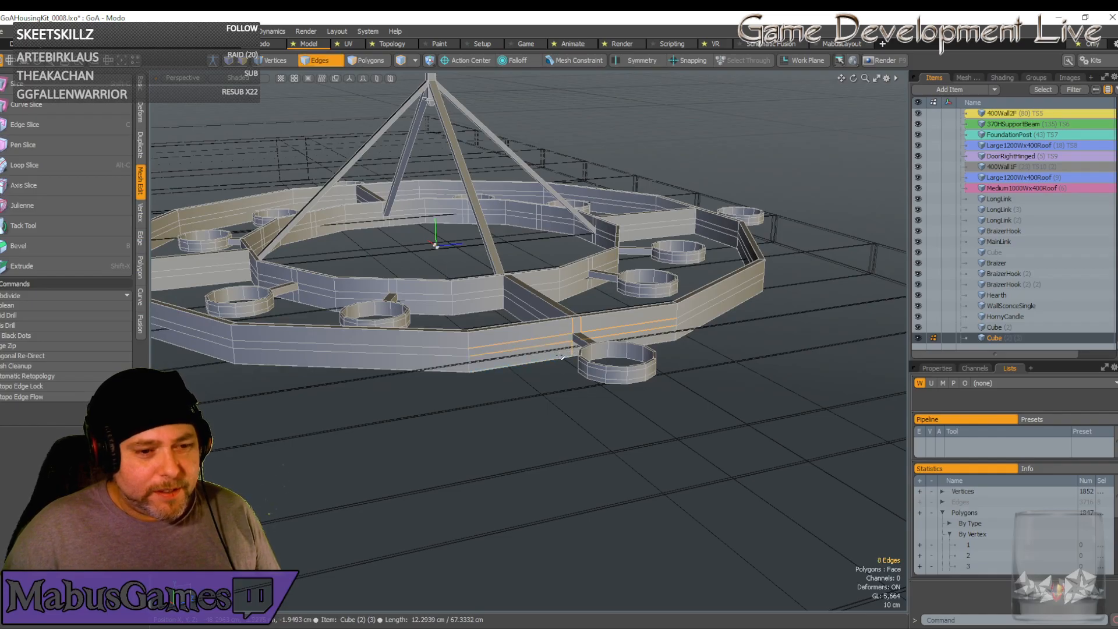
key(ctrl+z)
alt+drag(569, 367, 598, 359)
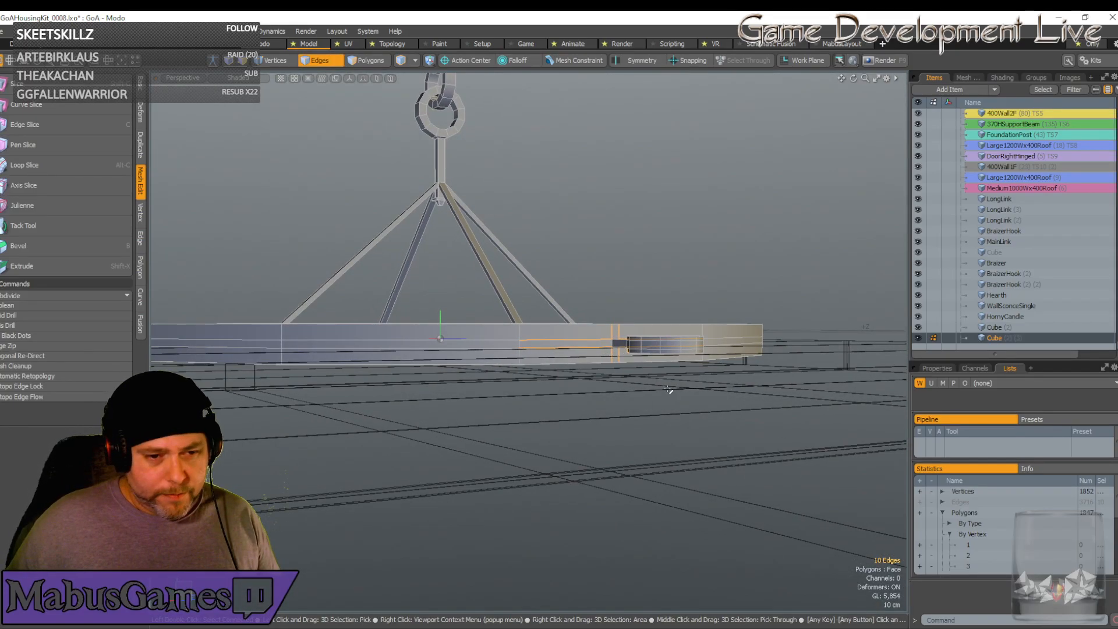
key(Delete)
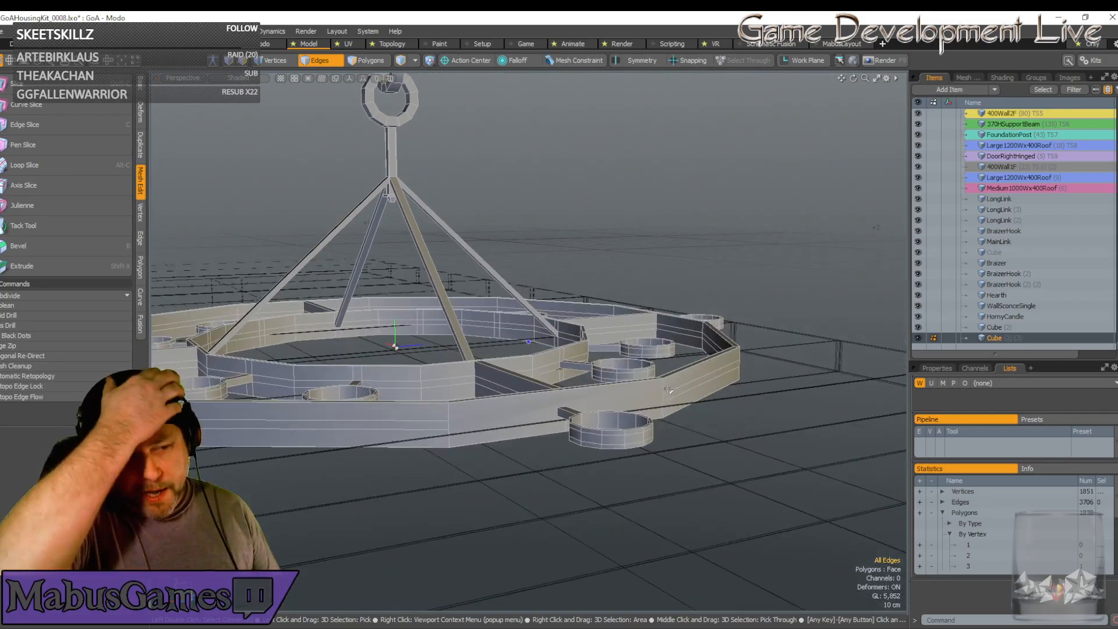
Try to delete the short vertical edge below the cup arm on the outer ring's side, and undo the deletion
alt+drag(668, 389, 460, 373)
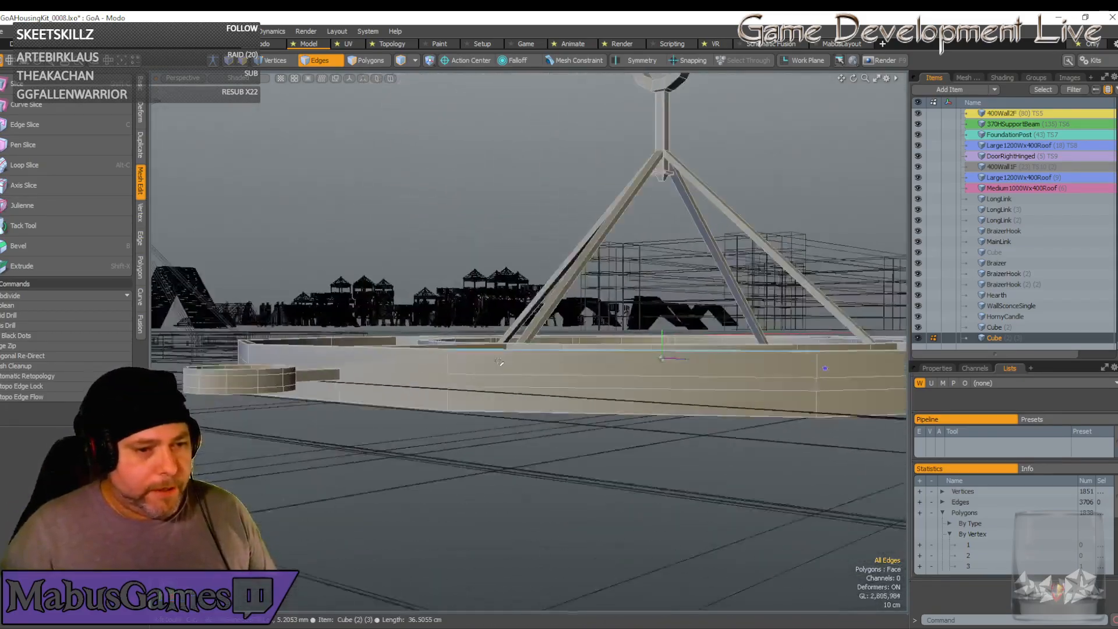
scroll(462, 473, up, 4)
alt+drag(462, 473, 460, 434)
click(442, 440)
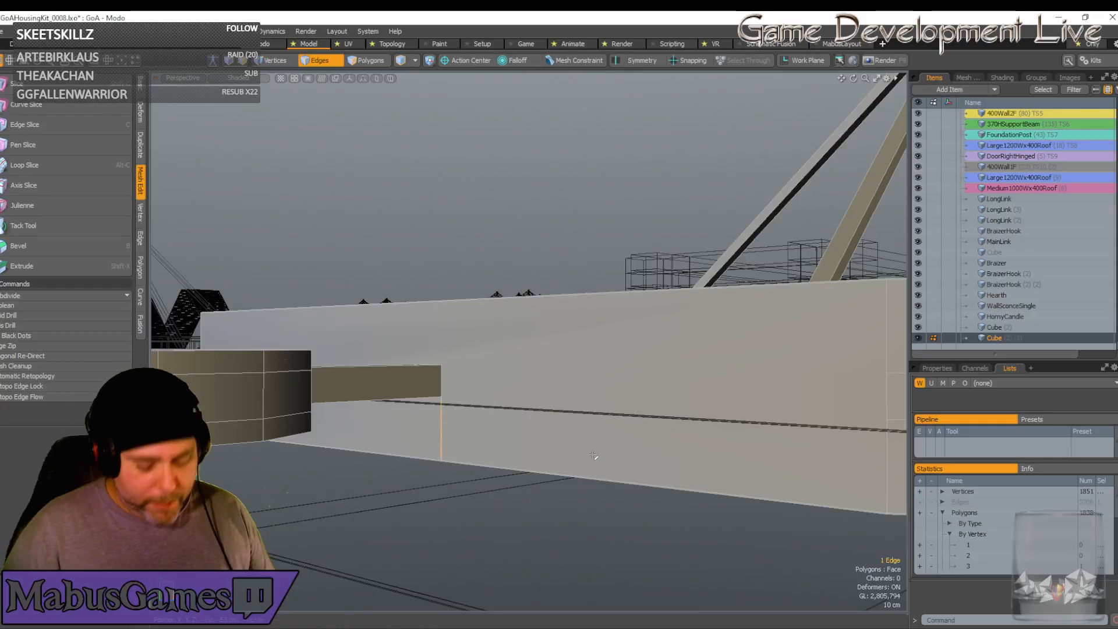
key(Delete)
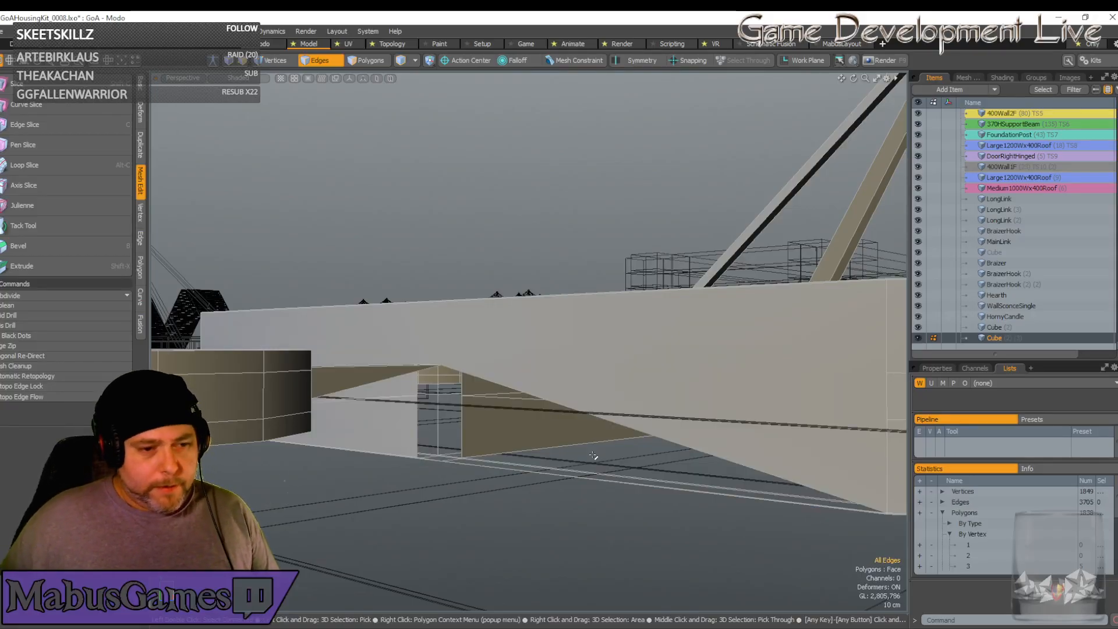
key(ctrl+z)
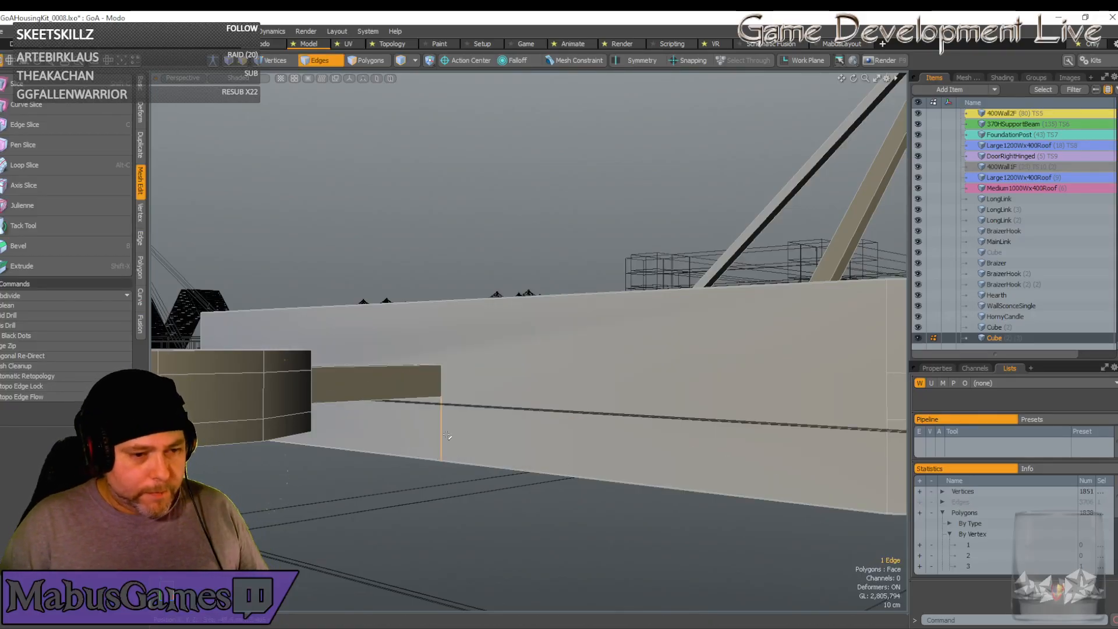
Loop Slice the outer candle cup's arm near both ends, at 0.50% and 99.50% of its length
alt+drag(553, 453, 767, 432)
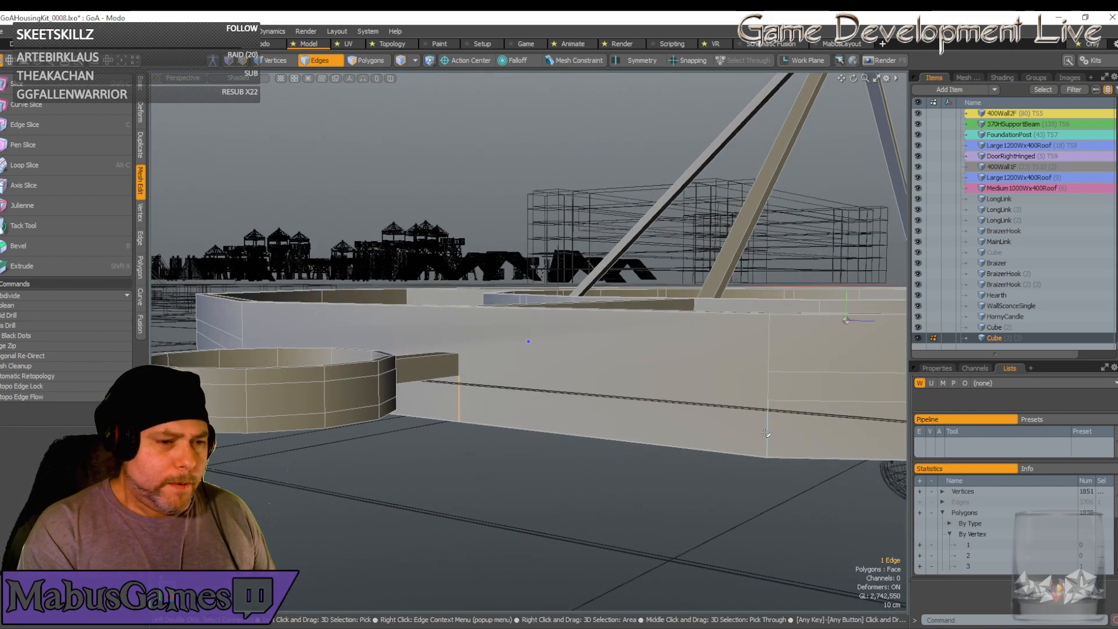
alt+drag(765, 433, 654, 437)
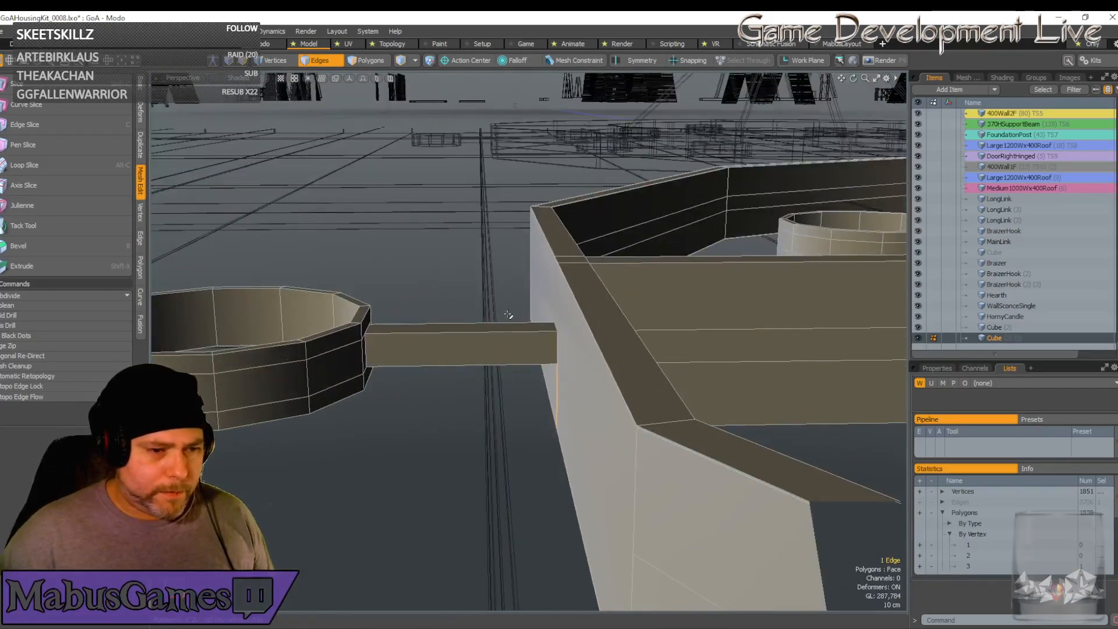
key(alt+l)
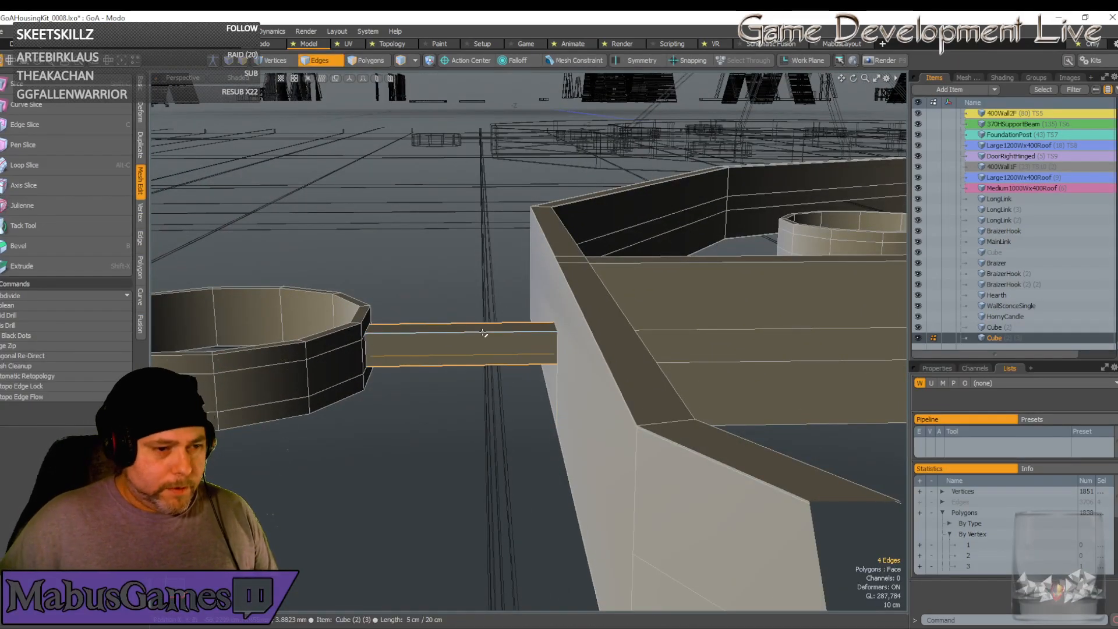
click(69, 167)
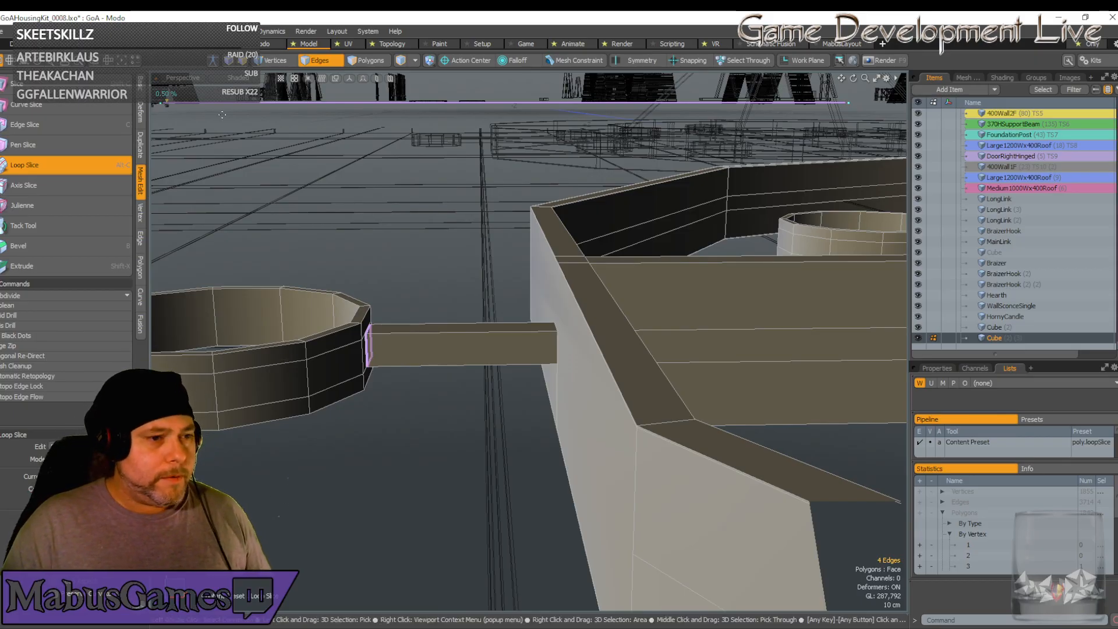
drag(389, 104, 167, 105)
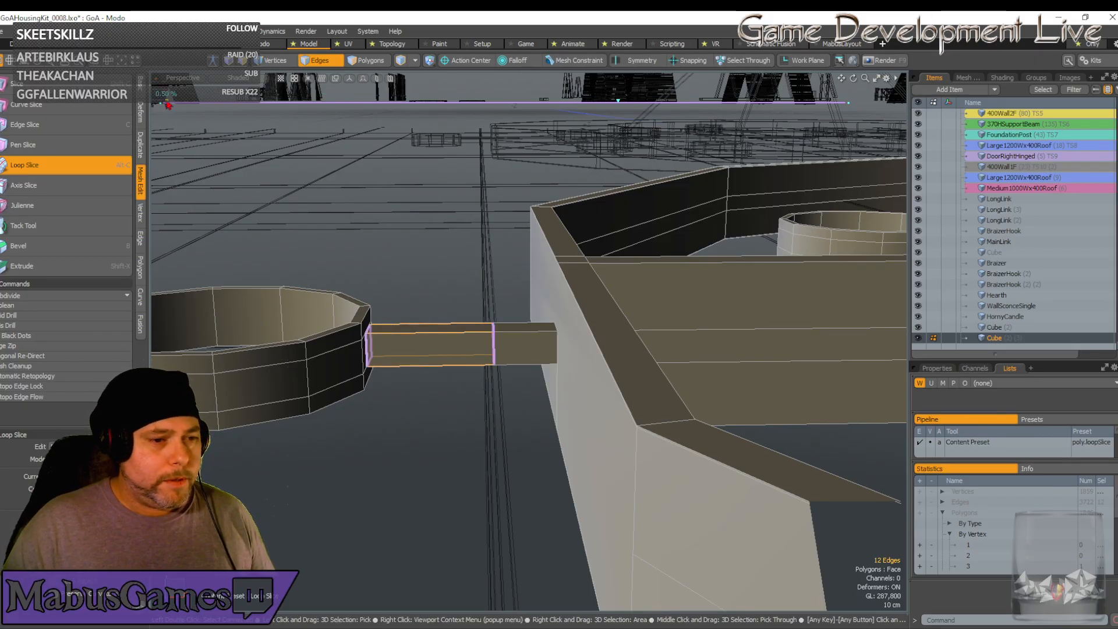
drag(668, 102, 842, 102)
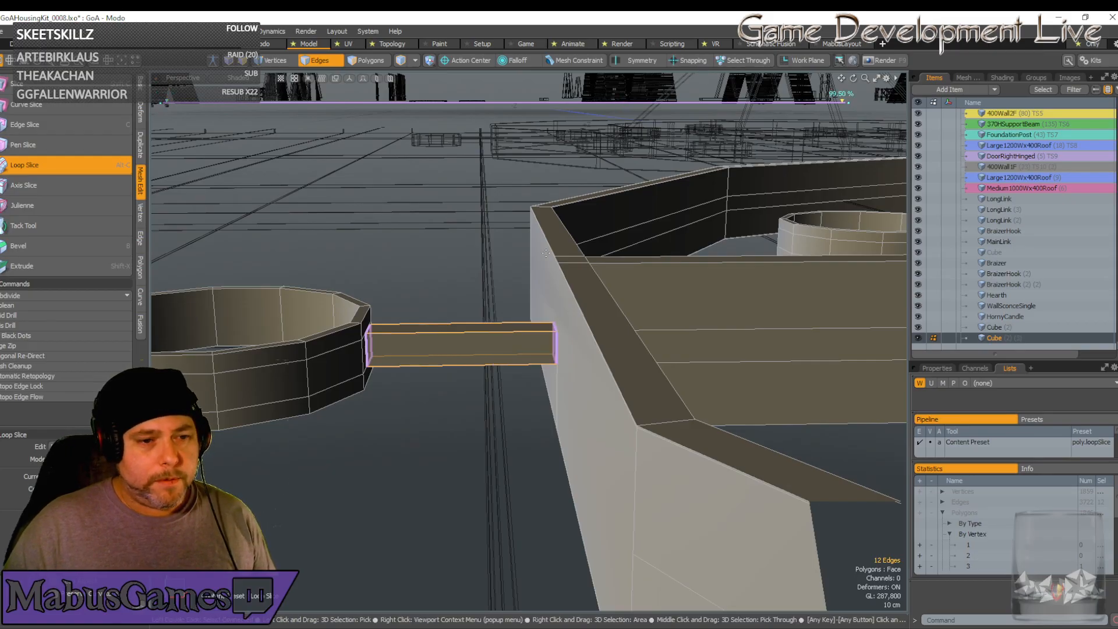
alt+drag(528, 341, 582, 373)
scroll(460, 367, up, 3)
scroll(459, 367, down, 6)
click(104, 169)
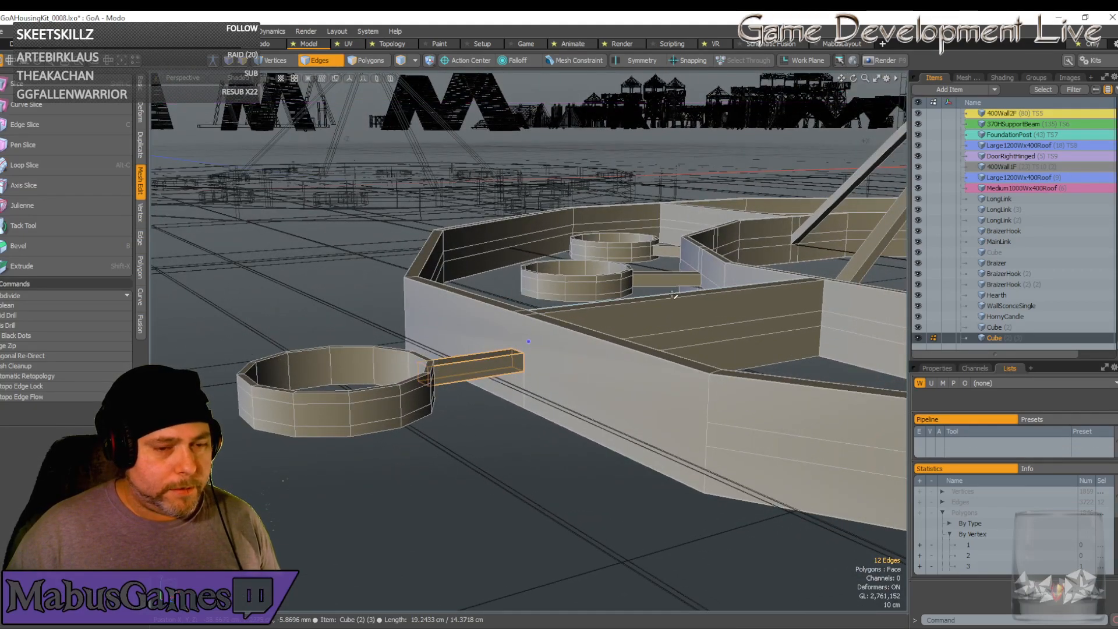
Examine the sliced cup arm and the outer ring face behind it from several angles
alt+drag(589, 305, 698, 305)
scroll(701, 305, down, 4)
alt+drag(559, 274, 634, 258)
scroll(673, 295, down, 4)
scroll(671, 287, up, 4)
scroll(518, 349, up, 7)
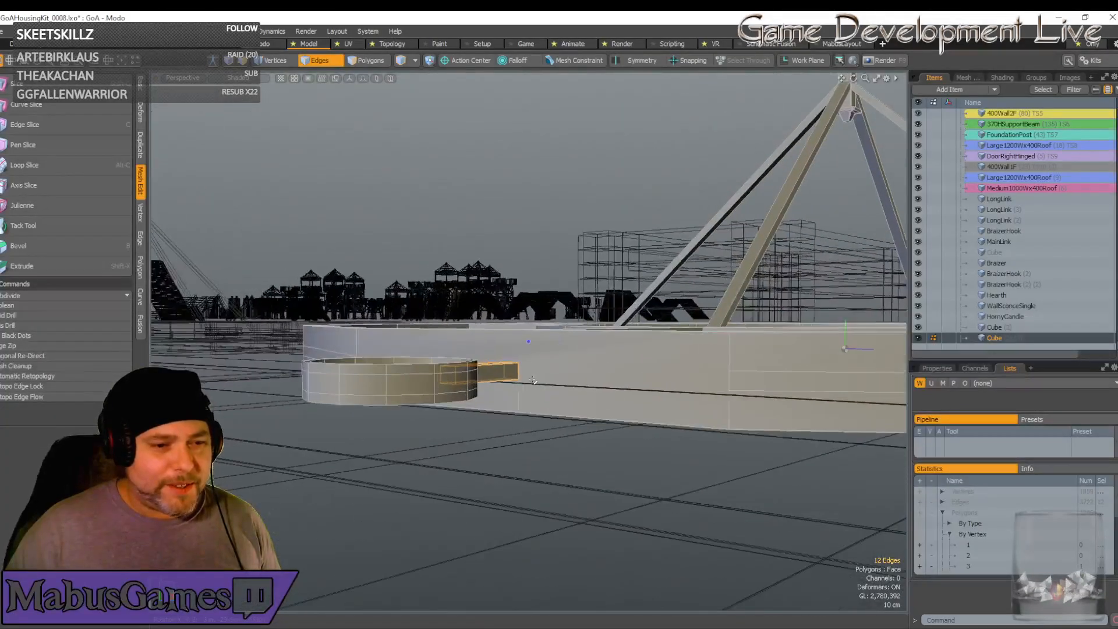
alt+drag(517, 294, 314, 266)
scroll(302, 270, up, 2)
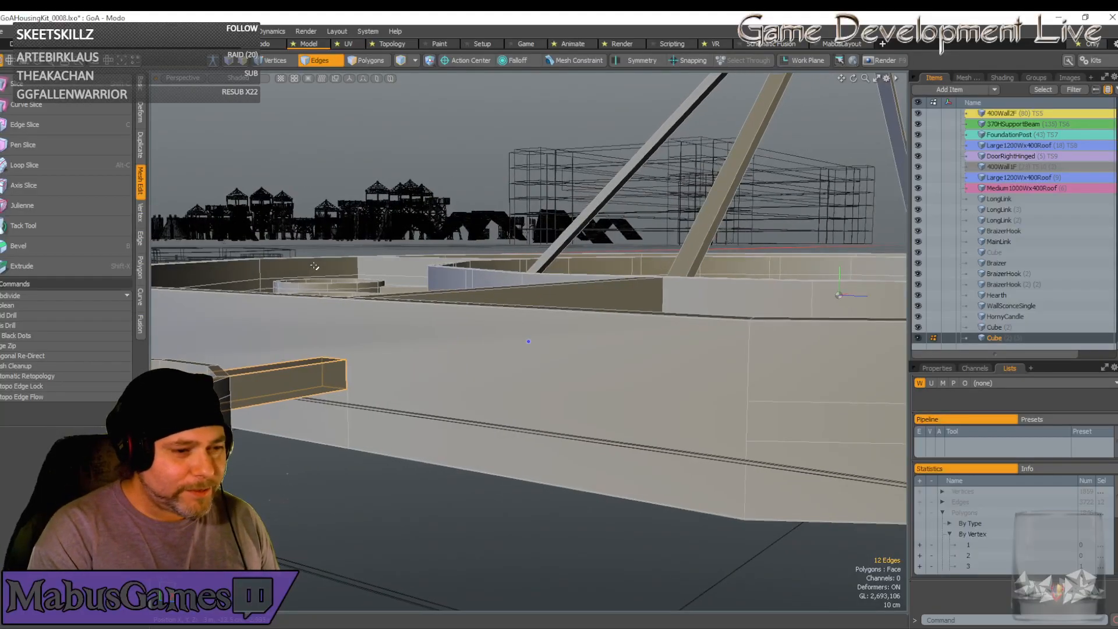
scroll(314, 267, down, 2)
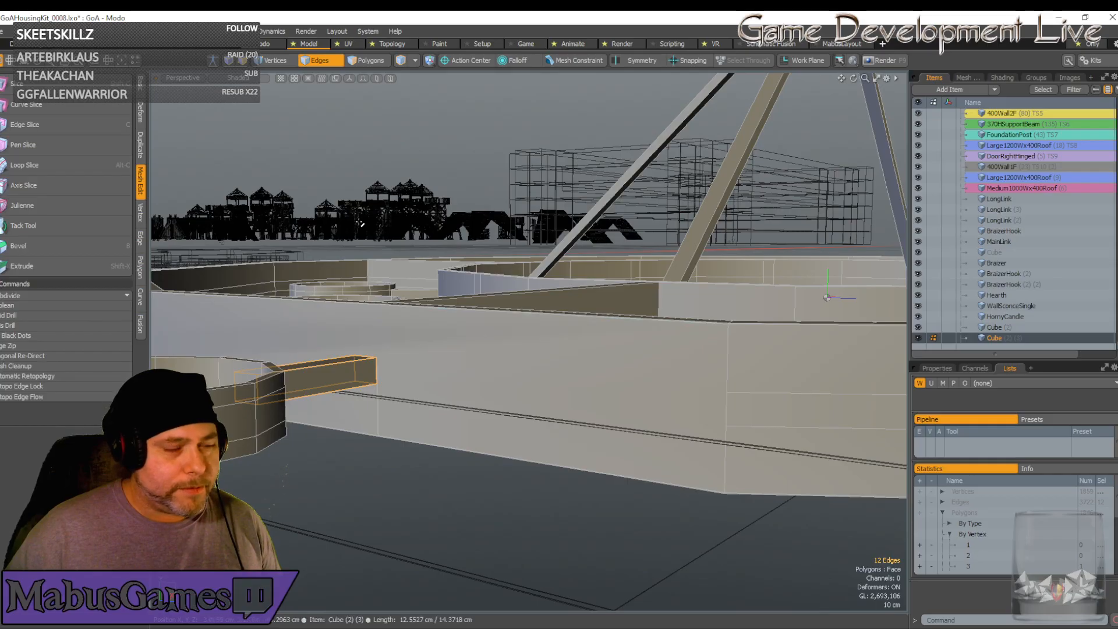
Try insetting the outer ring's long side face behind the candle cup's arm, and undo the inset
click(368, 60)
click(458, 360)
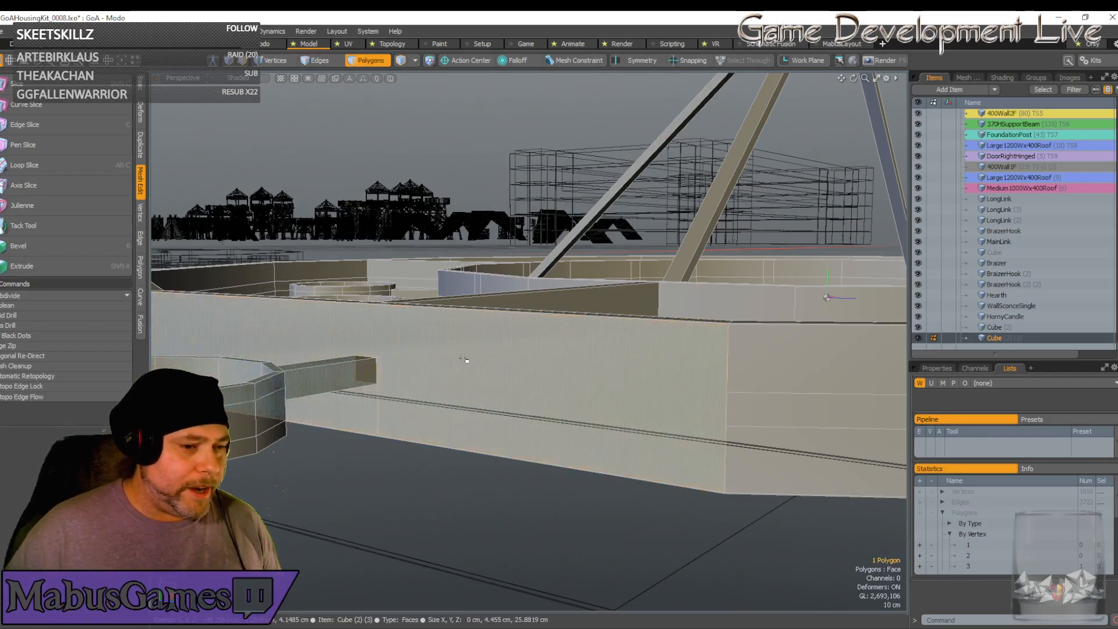
alt+drag(466, 359, 527, 358)
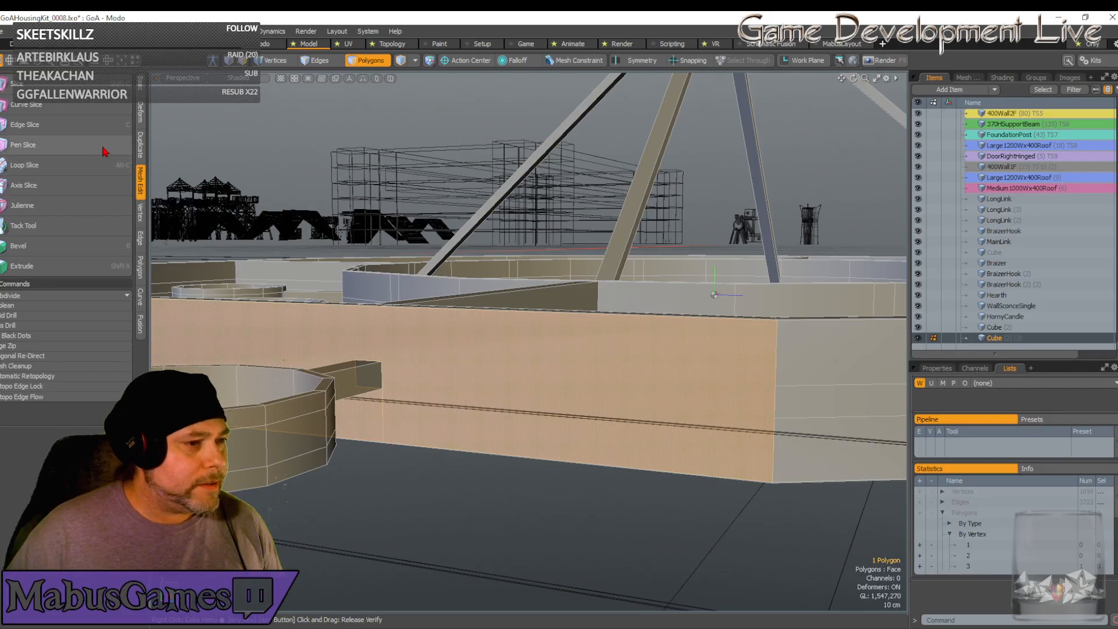
alt+drag(588, 364, 506, 325)
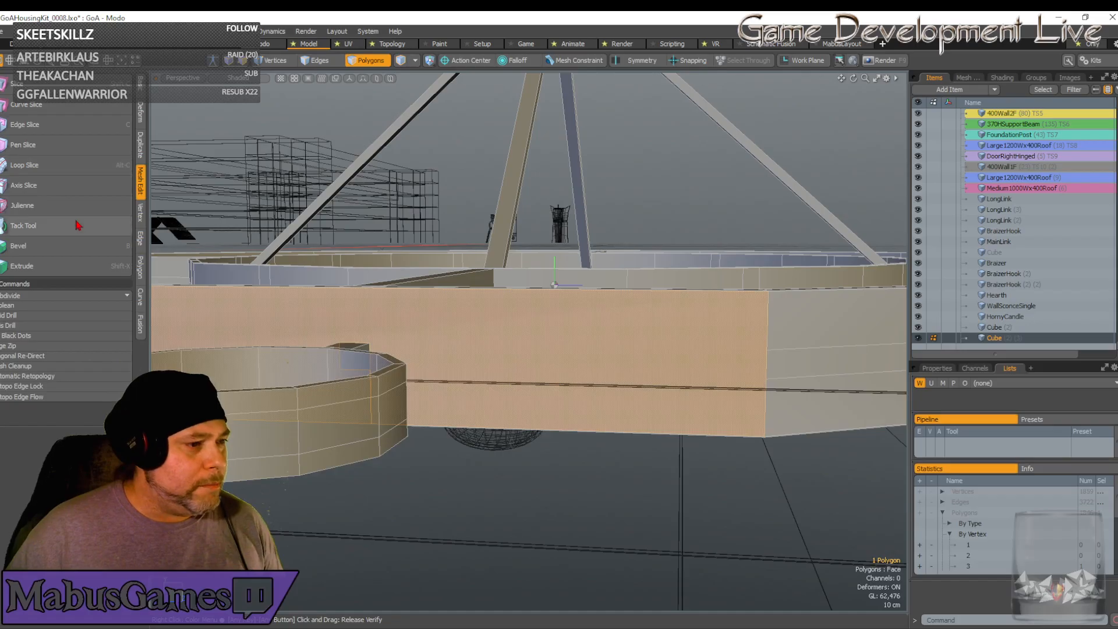
click(140, 267)
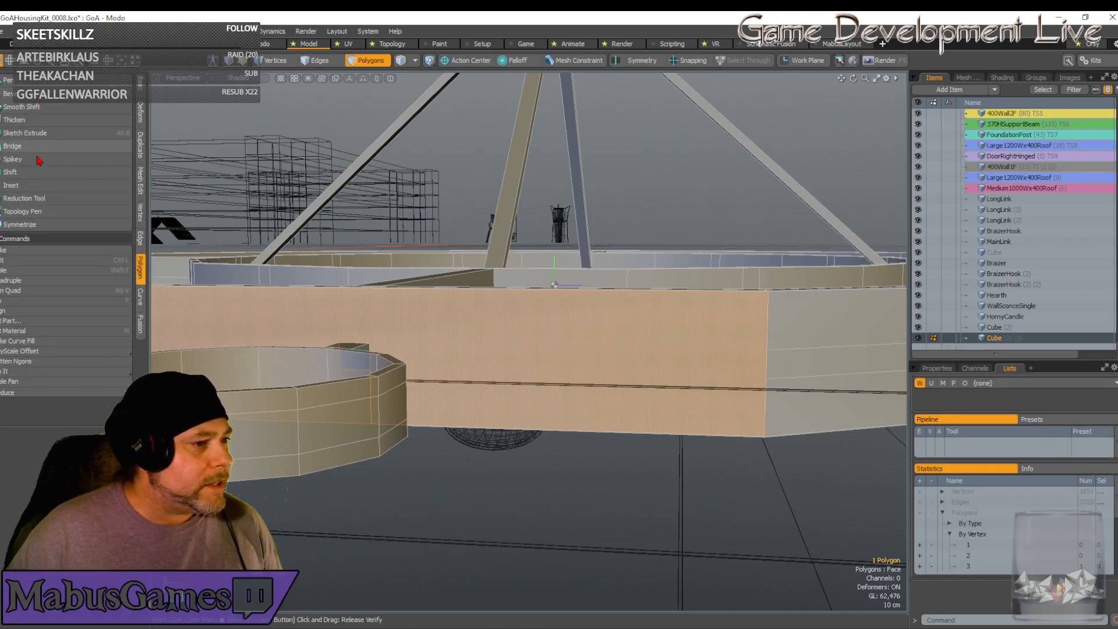
click(18, 186)
drag(780, 358, 815, 358)
drag(559, 355, 449, 357)
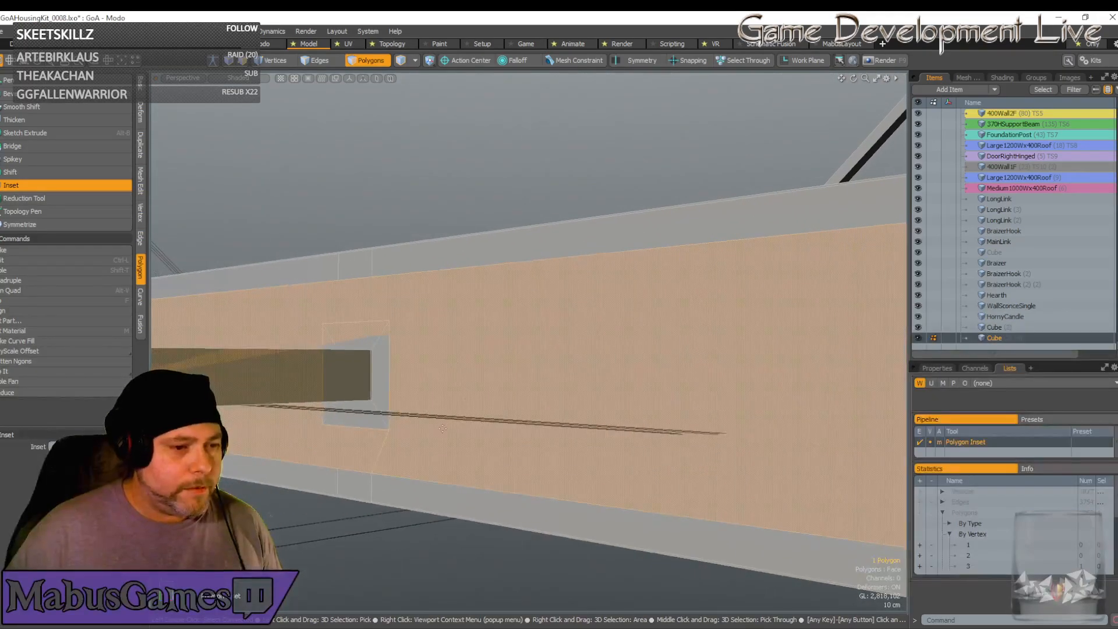
alt+drag(442, 428, 438, 455)
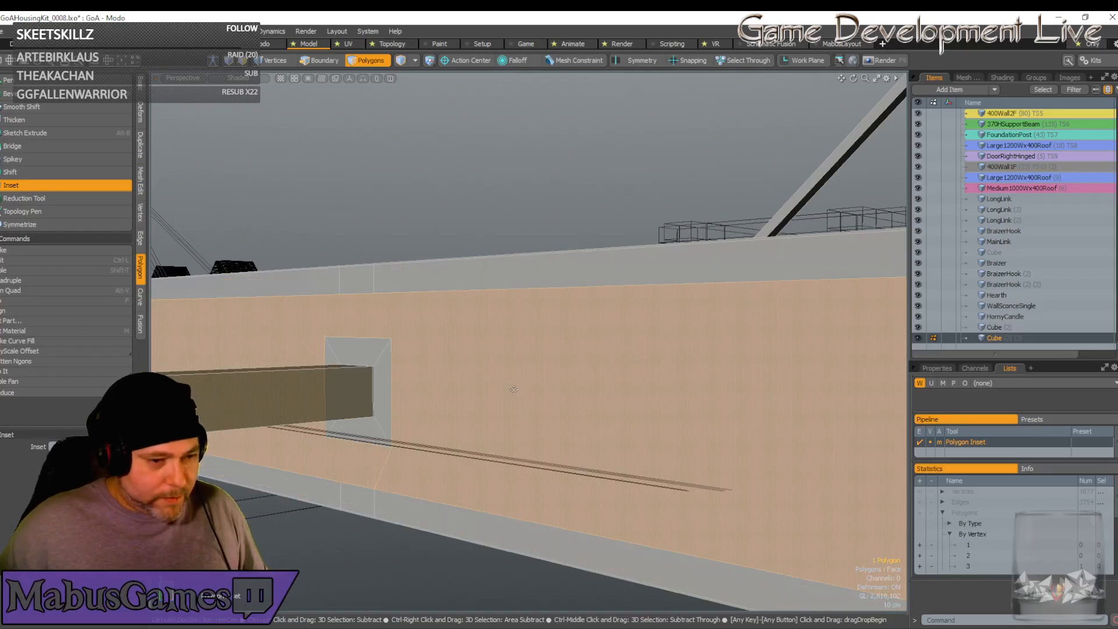
key(space)
key(ctrl+z)
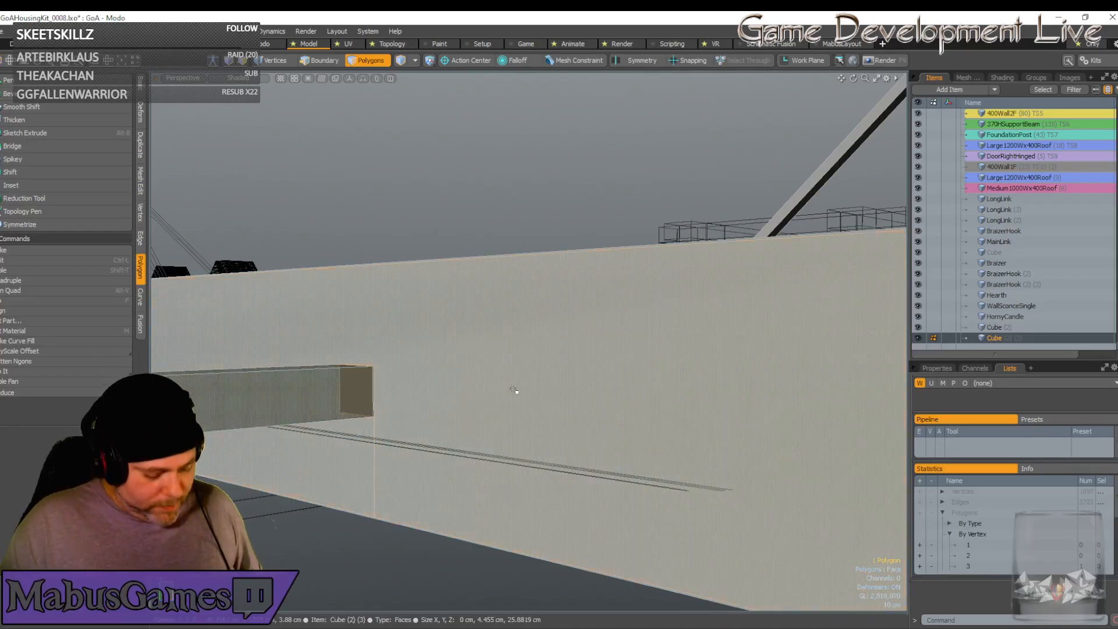
key(ctrl+z)
Inset the outer ring's long side face with a narrow border along its edges and around the cup arm's joint
scroll(438, 411, down, 10)
scroll(438, 410, up, 2)
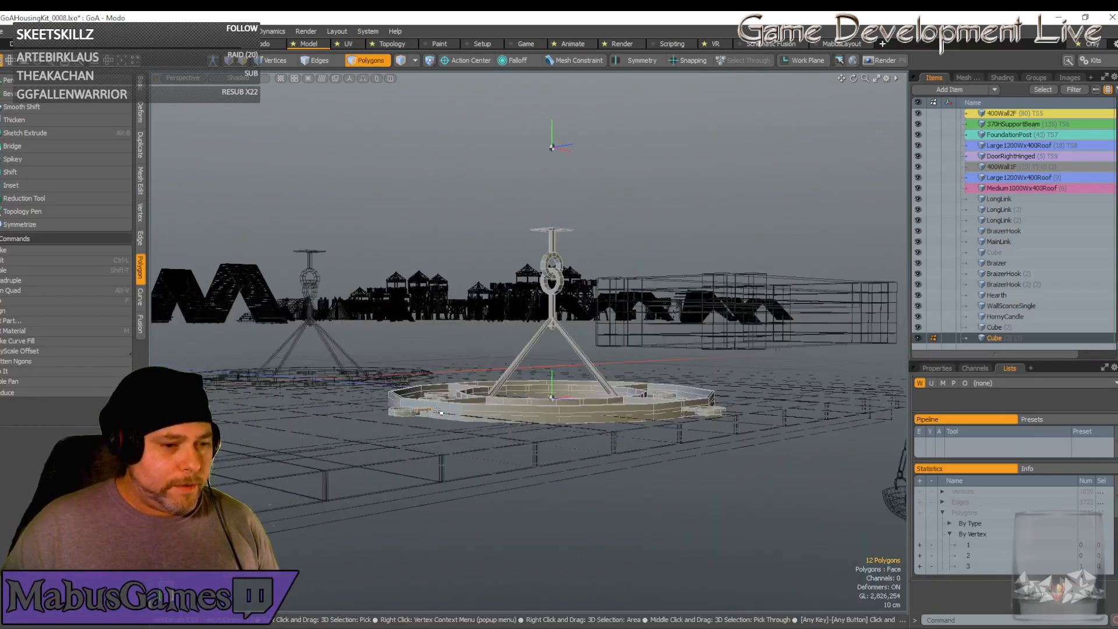
scroll(441, 412, up, 10)
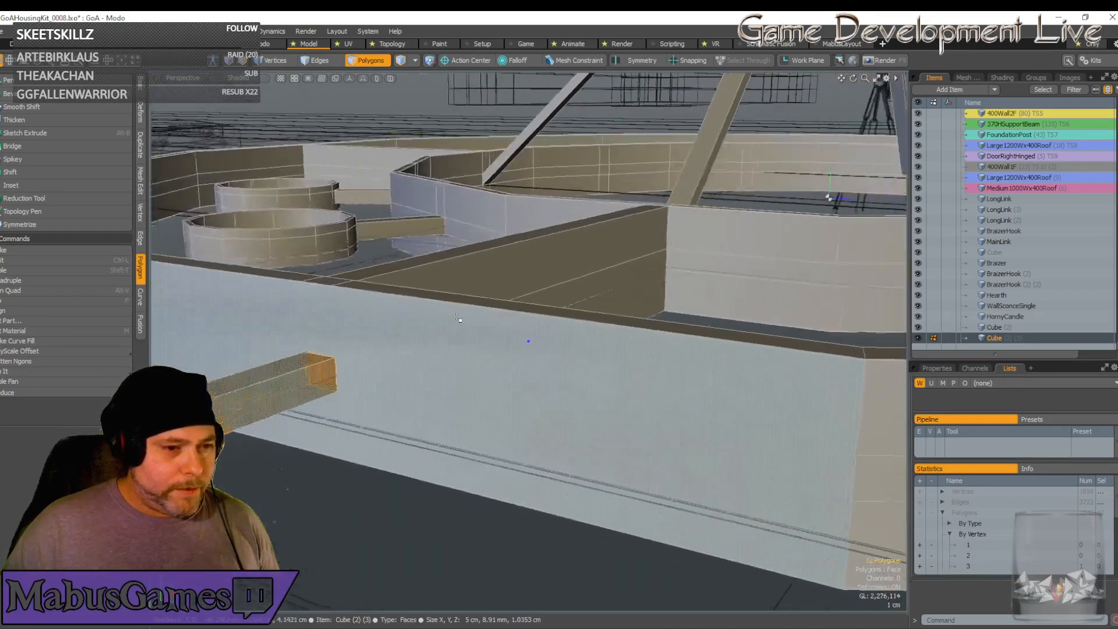
alt+drag(457, 318, 502, 319)
alt+drag(362, 359, 370, 346)
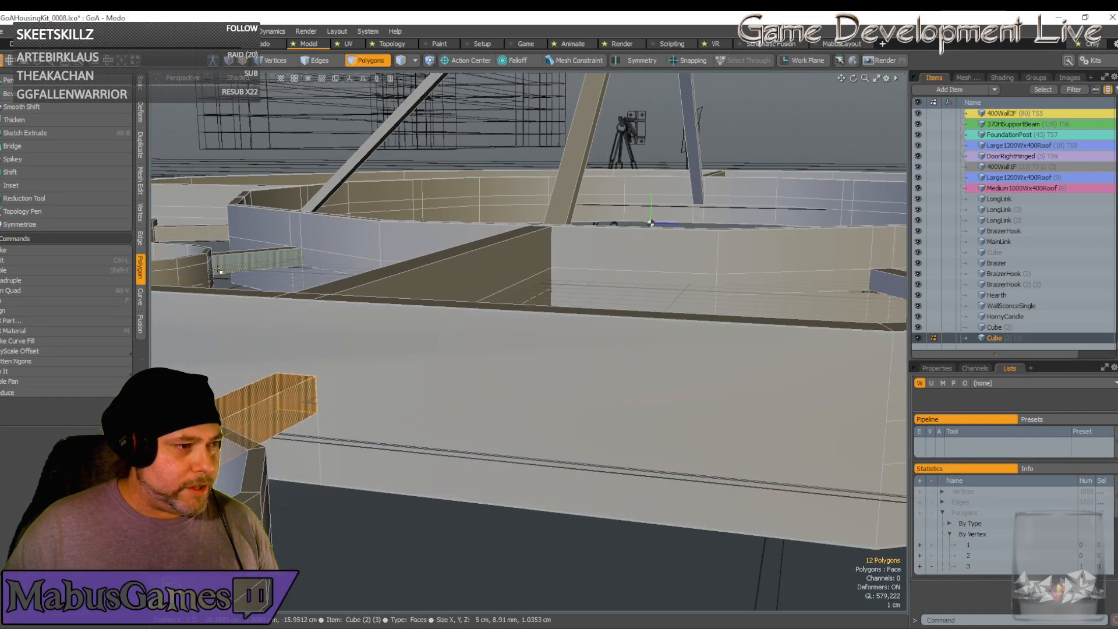
click(354, 364)
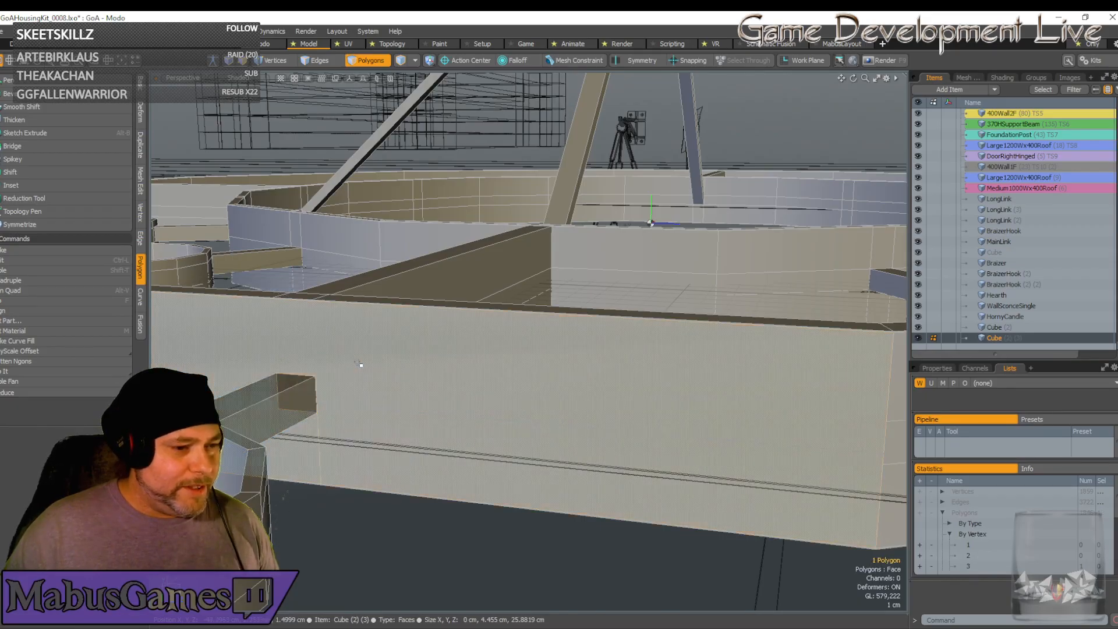
double_click(416, 363)
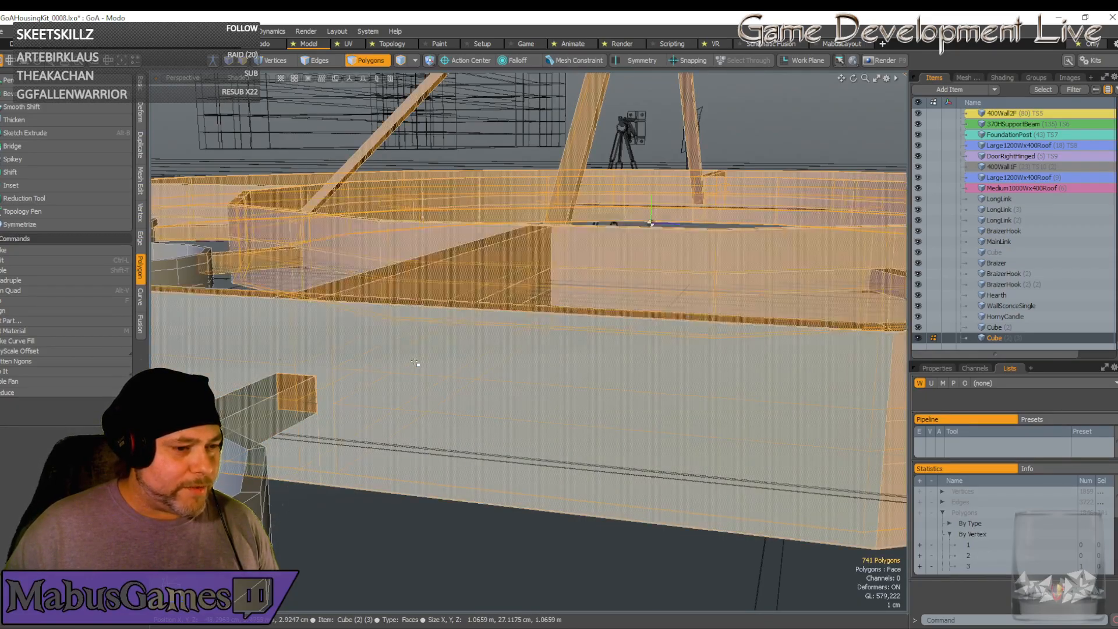
click(404, 379)
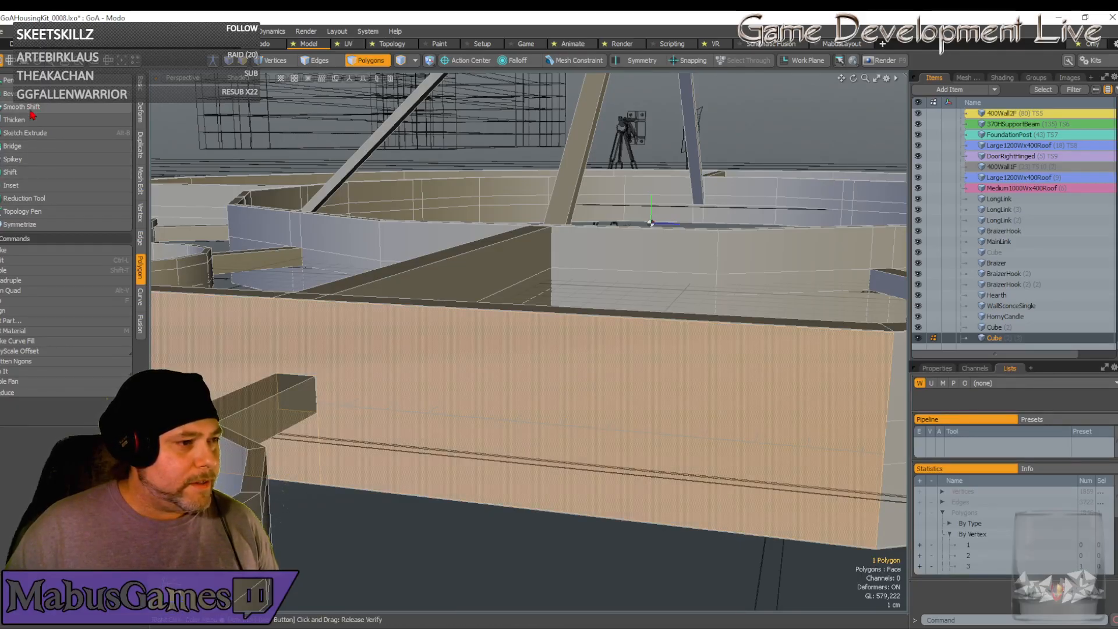
click(17, 185)
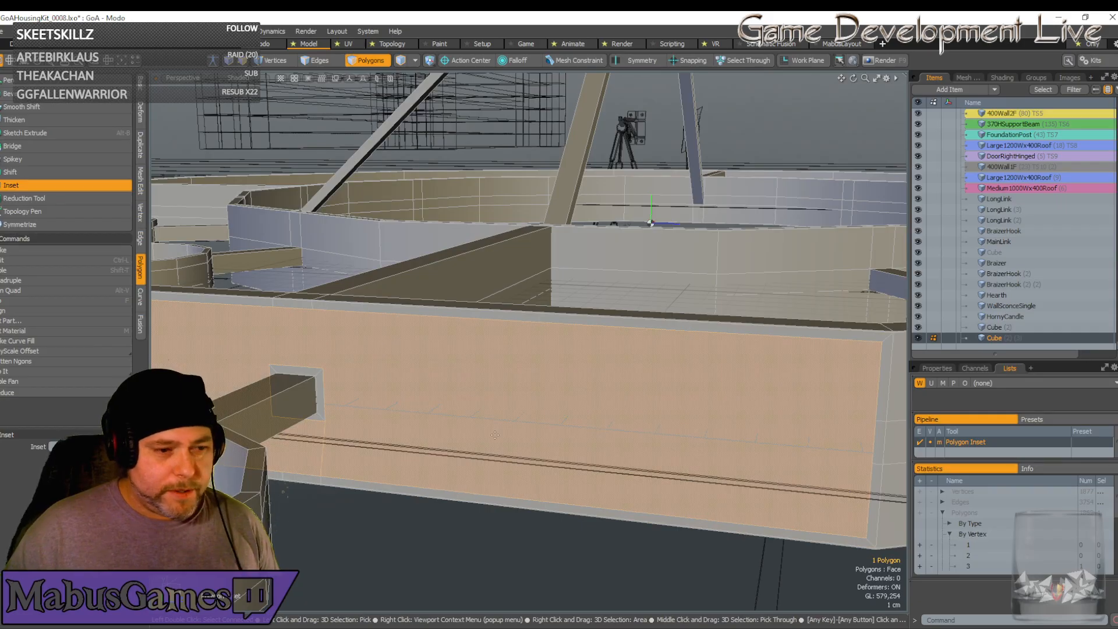
alt+drag(495, 435, 780, 422)
alt+drag(815, 466, 862, 448)
scroll(967, 562, down, 1)
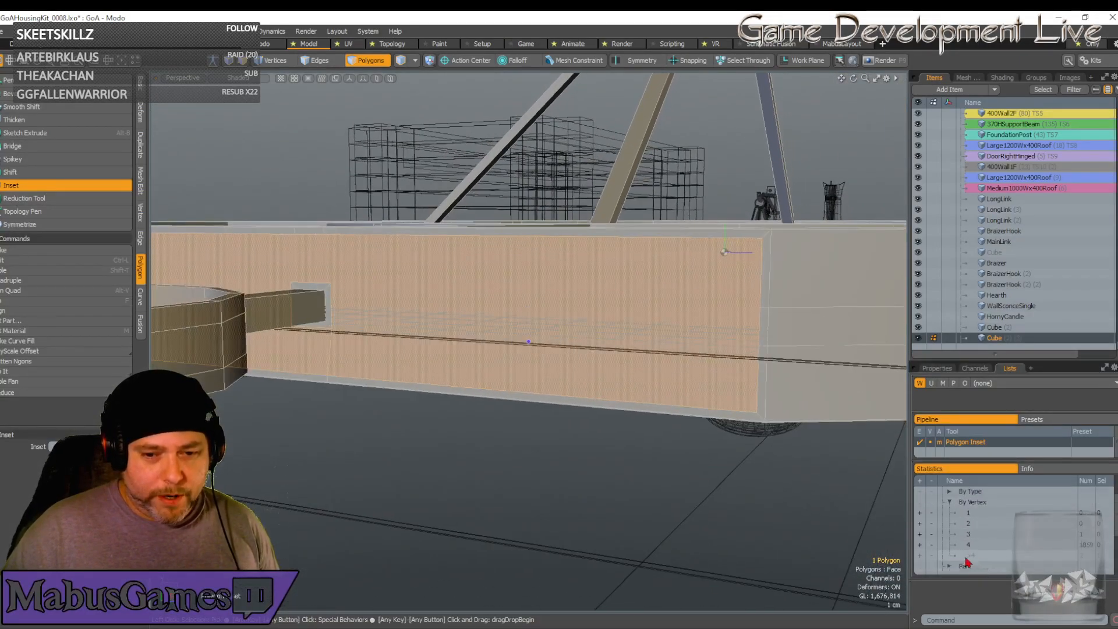
scroll(1011, 516, down, 1)
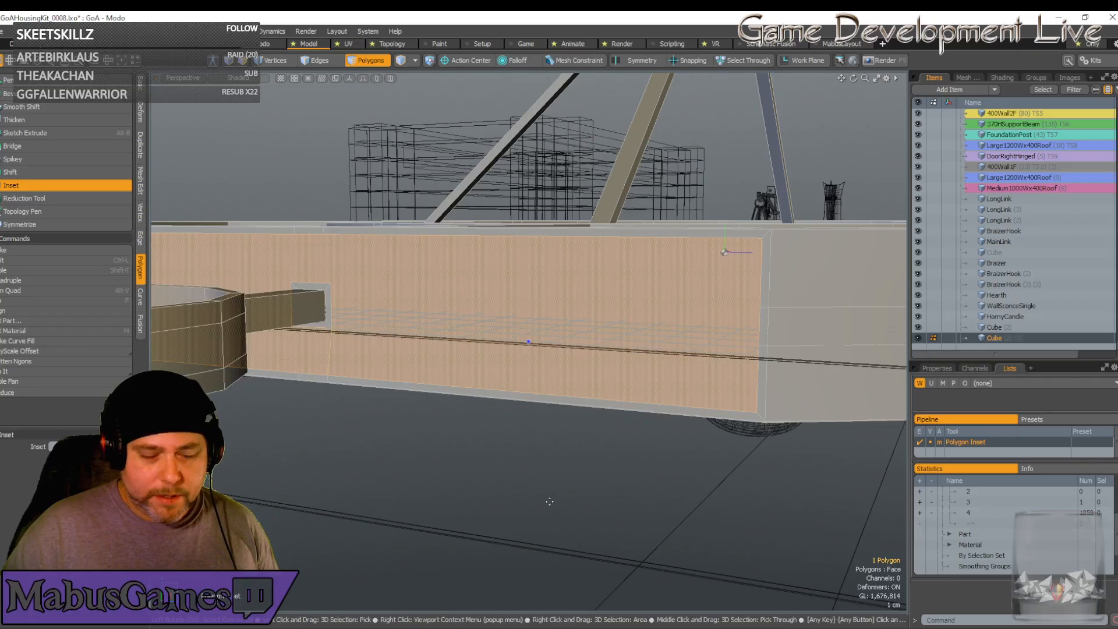
alt+drag(414, 358, 555, 335)
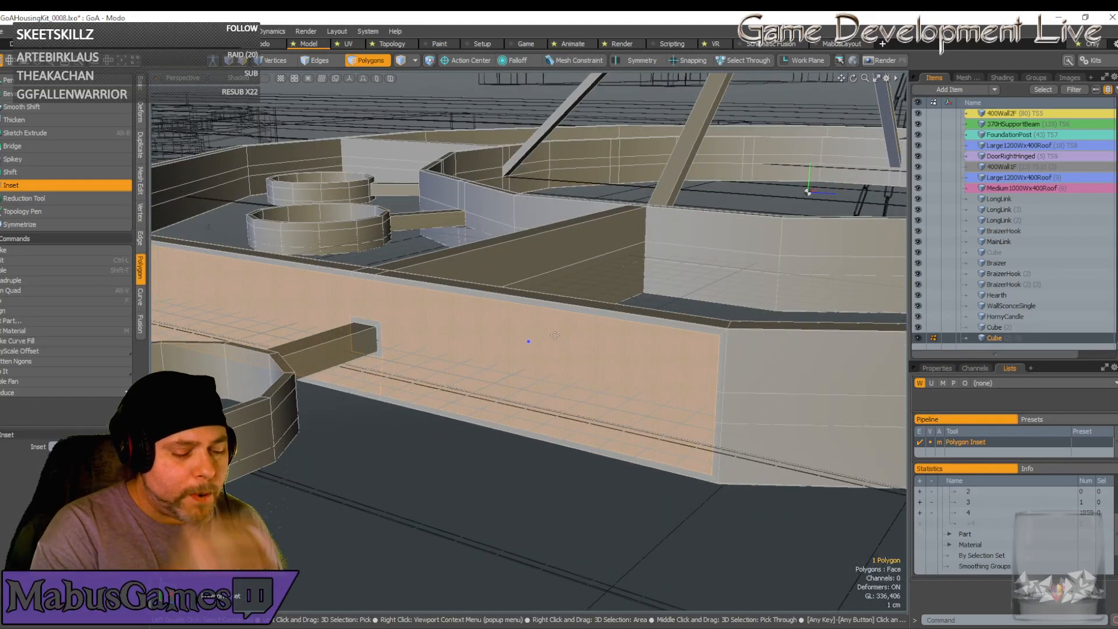
click(82, 187)
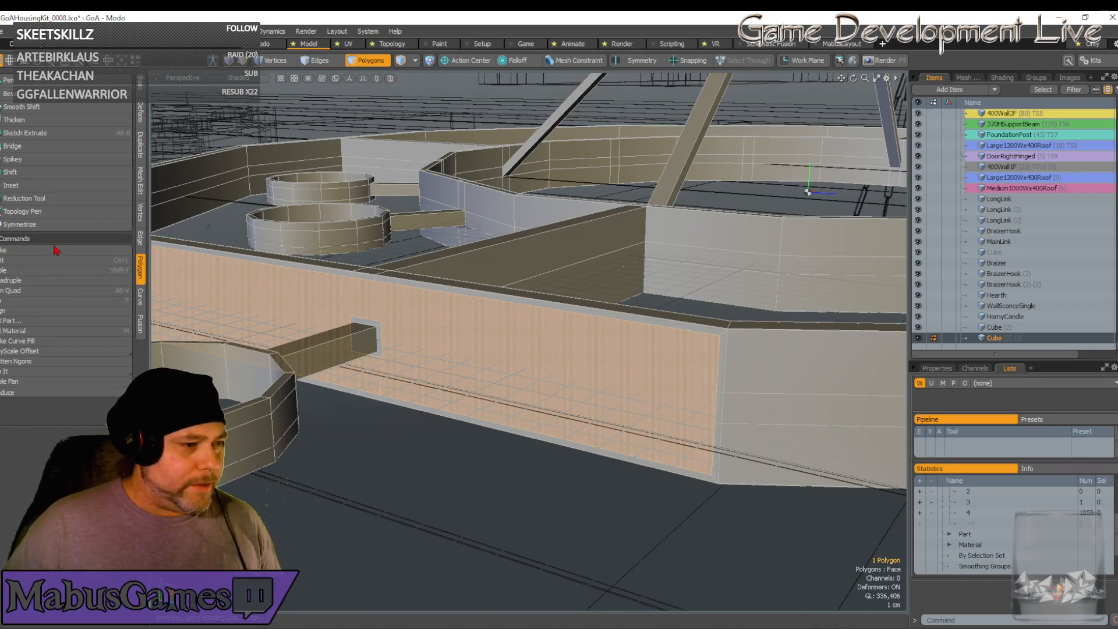
Try to apply SDS Subdivide to the copied chandelier
click(367, 62)
click(140, 182)
click(49, 297)
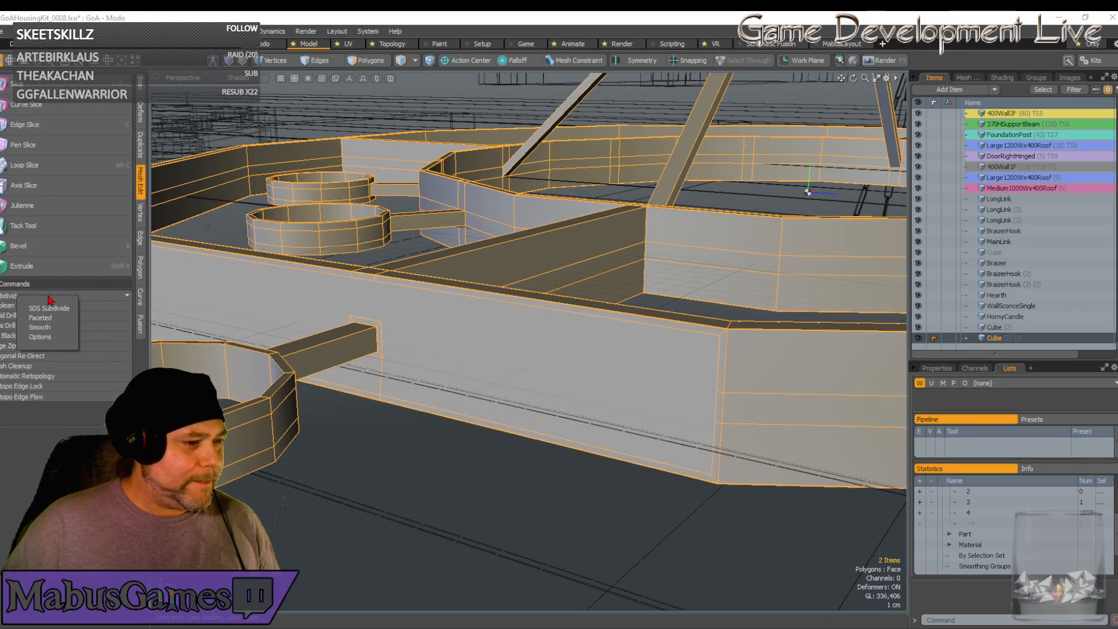
click(49, 308)
alt+drag(551, 407, 417, 371)
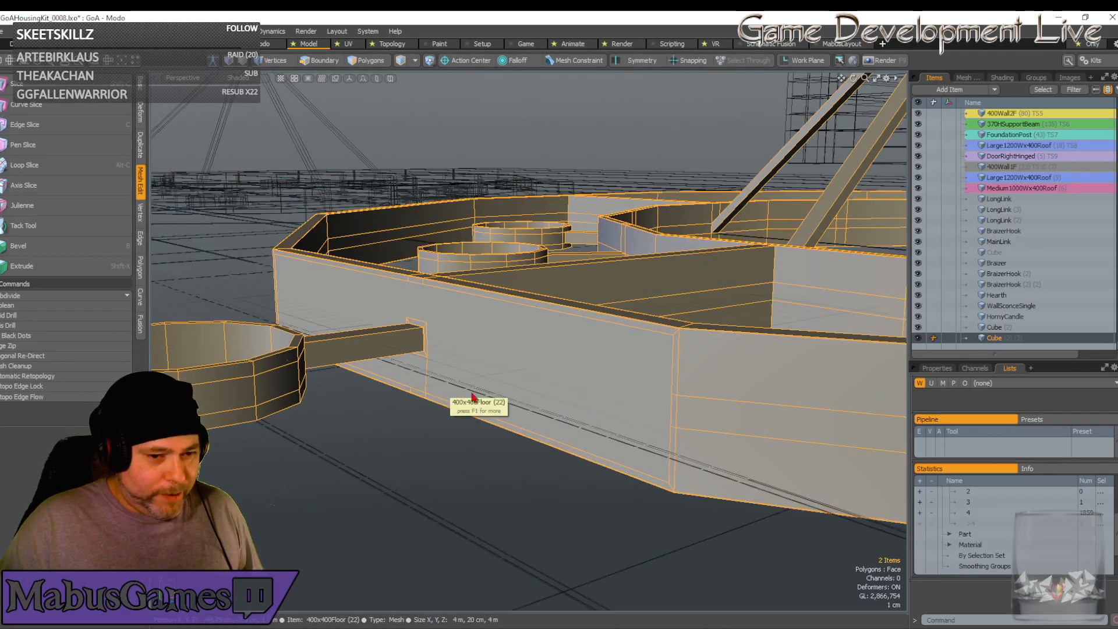
Undo the side face's inset and delete the short vertical edge below the cup arm on the outer ring
key(3)
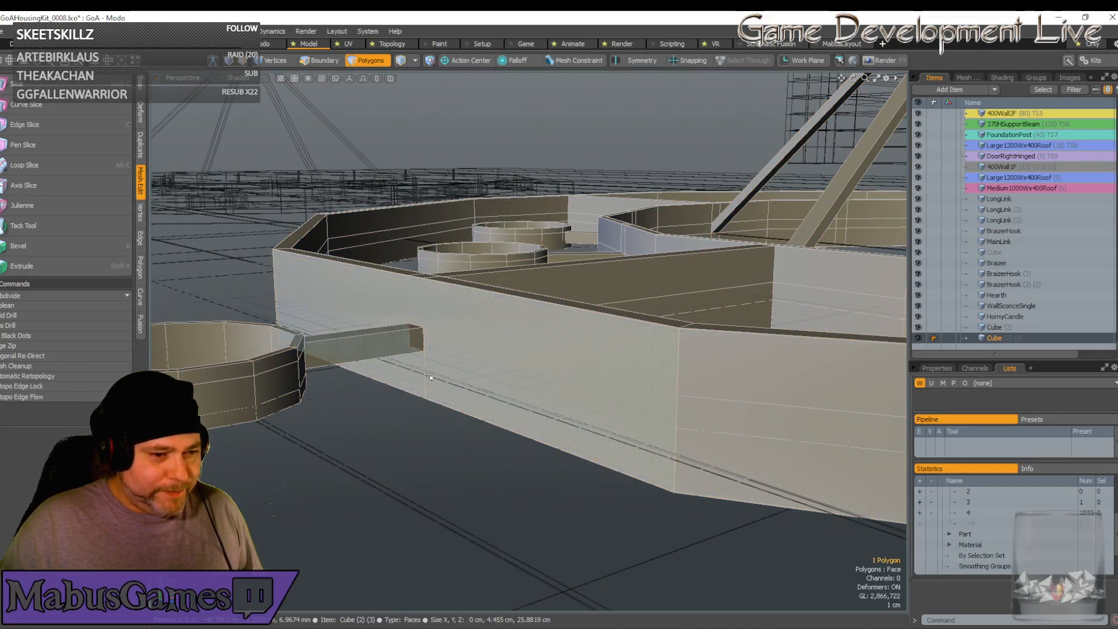
key(2)
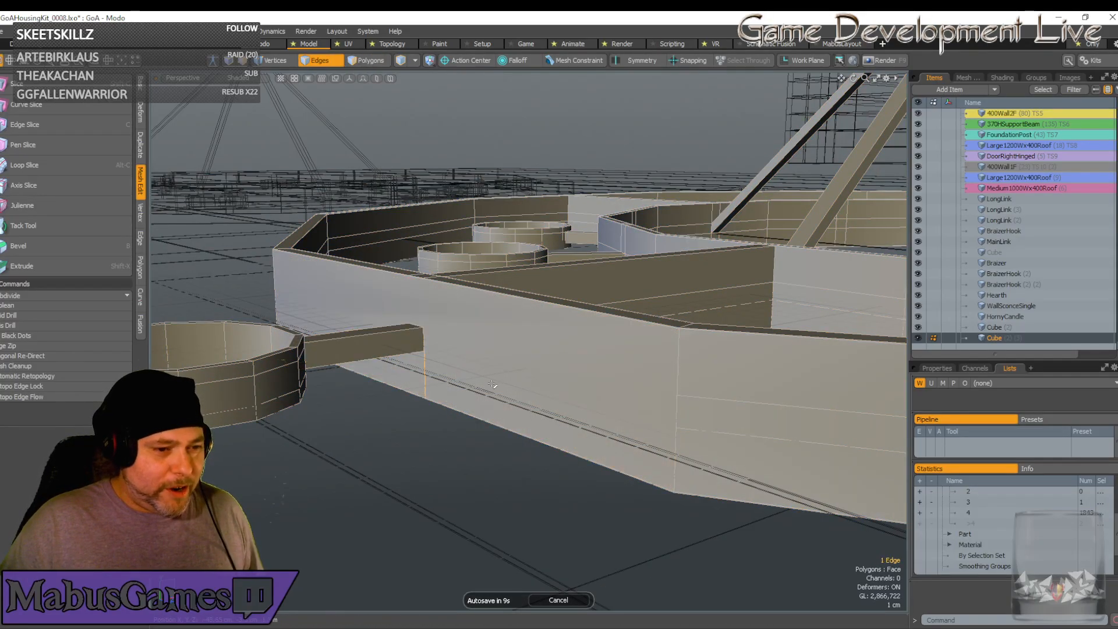
key(Delete)
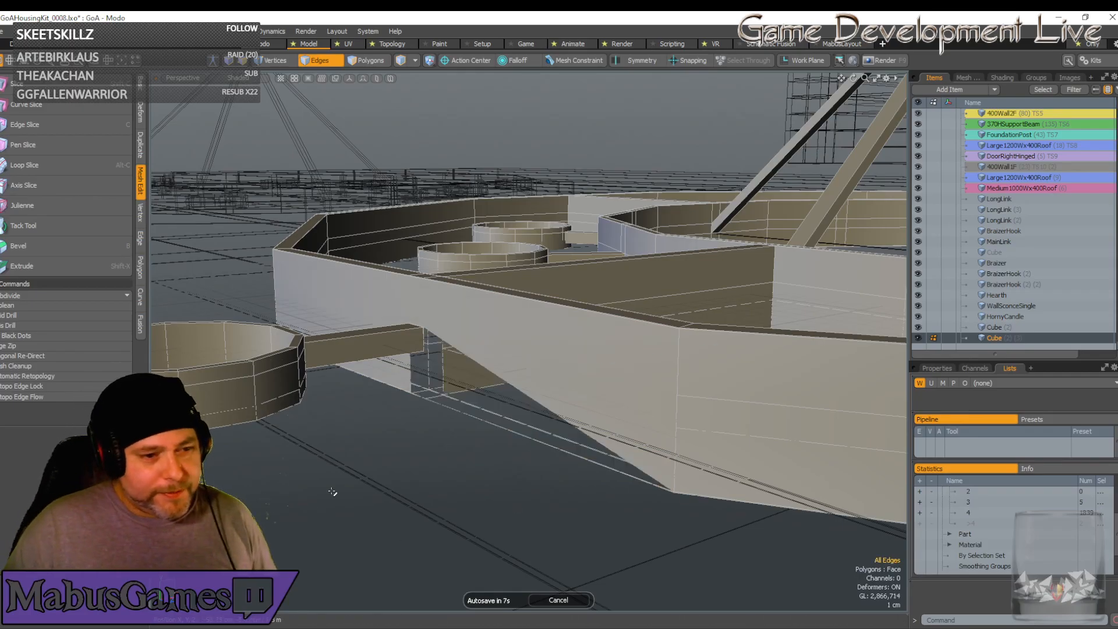
alt+drag(513, 550, 426, 478)
middle_drag(426, 478, 424, 422)
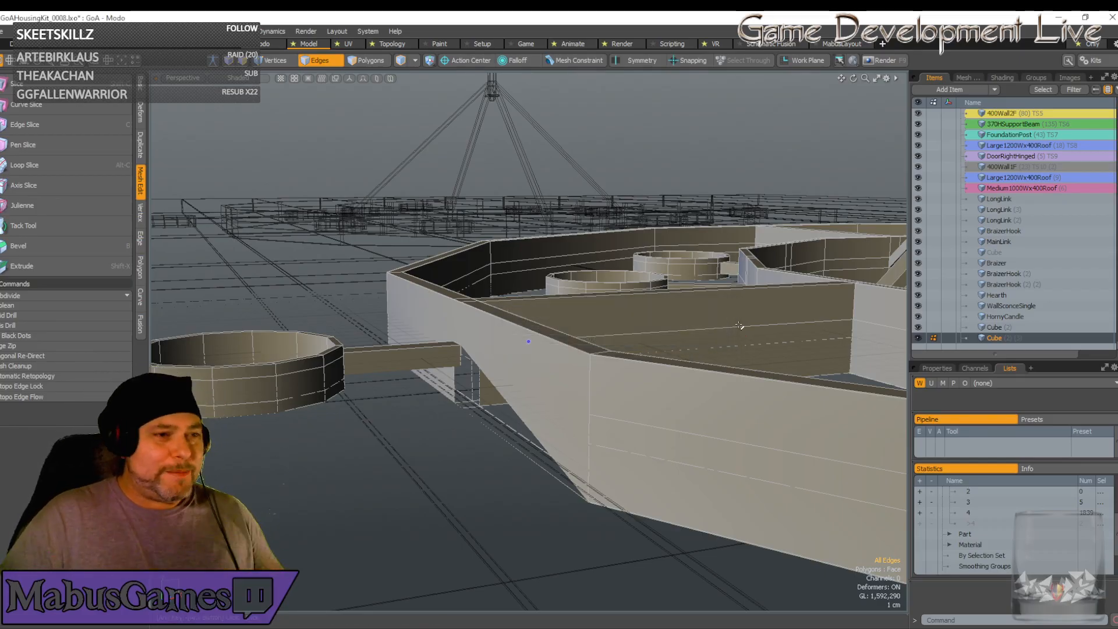
Delete the copied chandelier's two selected items, leaving the original chandelier in the scene
click(330, 64)
scroll(540, 425, down, 5)
alt+drag(541, 425, 620, 432)
scroll(609, 430, down, 6)
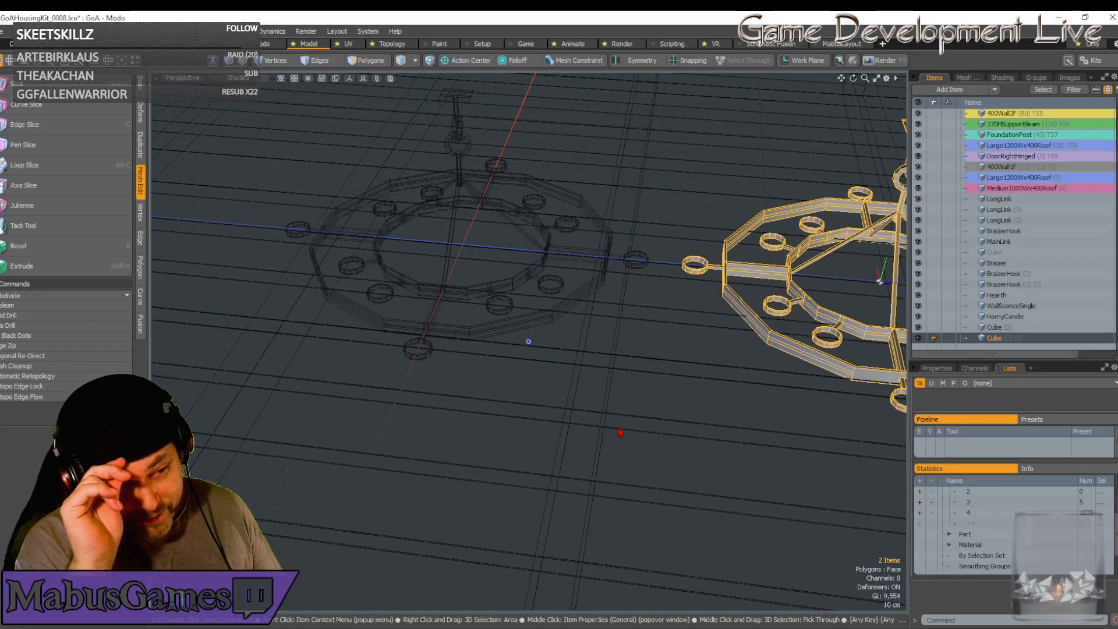
scroll(621, 430, down, 5)
alt+drag(621, 430, 691, 429)
scroll(629, 431, up, 3)
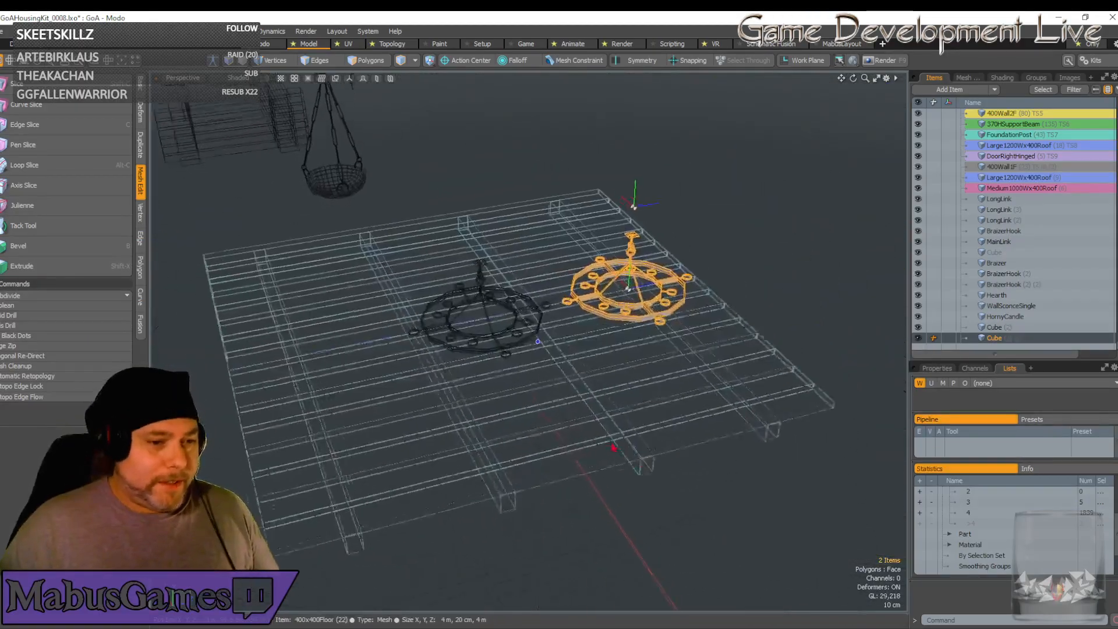
alt+drag(559, 384, 525, 362)
alt+drag(513, 312, 513, 277)
alt+drag(704, 319, 751, 319)
key(Delete)
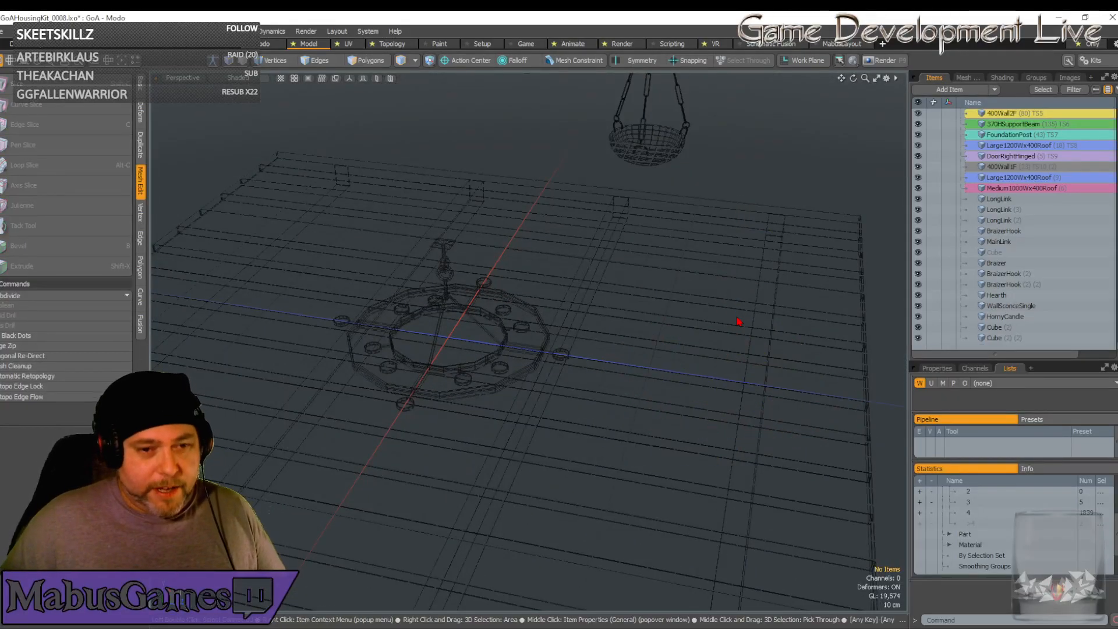
Examine the original chandelier's rings, candle cups and hanger above the floor from several angles
alt+drag(670, 327, 532, 339)
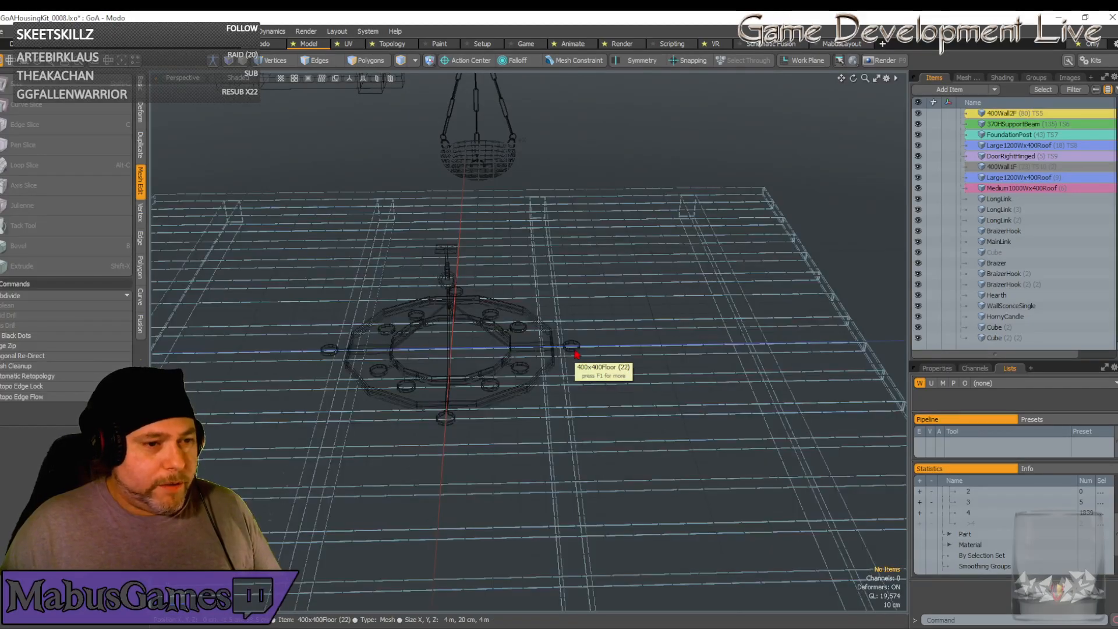
alt+drag(528, 342, 444, 379)
scroll(472, 272, up, 3)
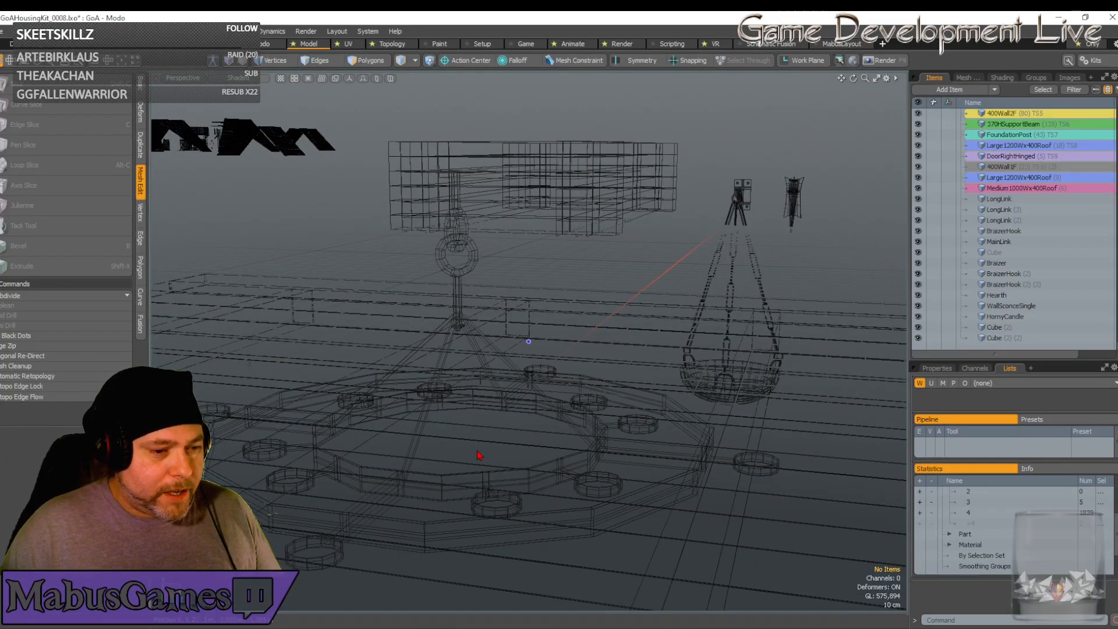
alt+drag(477, 455, 516, 484)
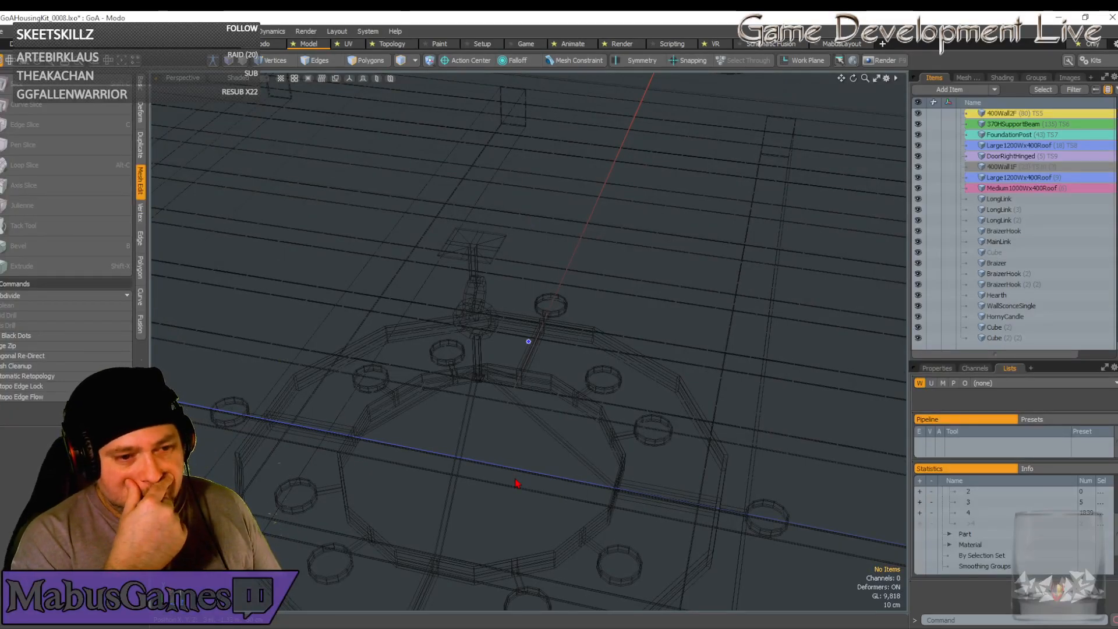
scroll(517, 484, down, 2)
scroll(516, 484, down, 1)
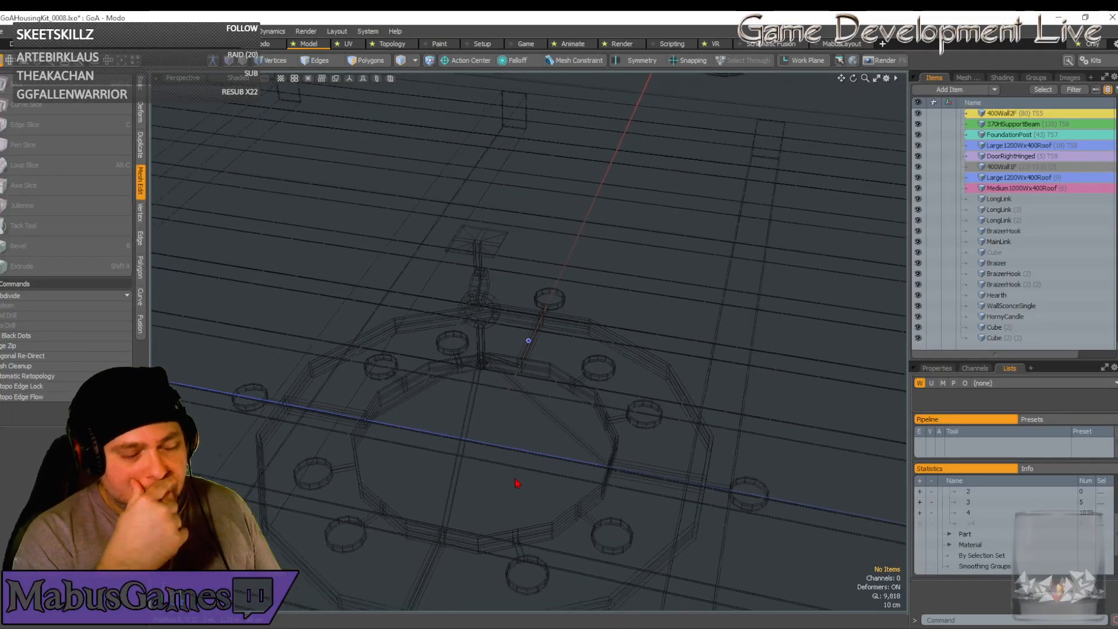
scroll(515, 483, down, 4)
alt+drag(515, 483, 286, 136)
scroll(451, 285, down, 2)
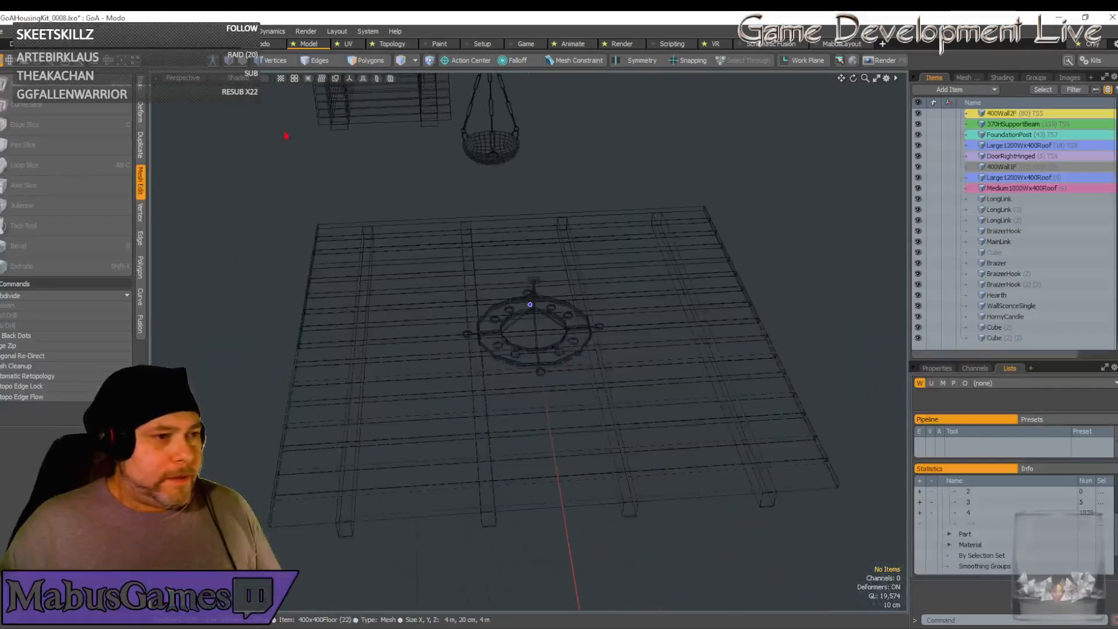
Add a cylinder primitive to the scene and switch to vertex selection
right_click(115, 118)
mouse_move(140, 123)
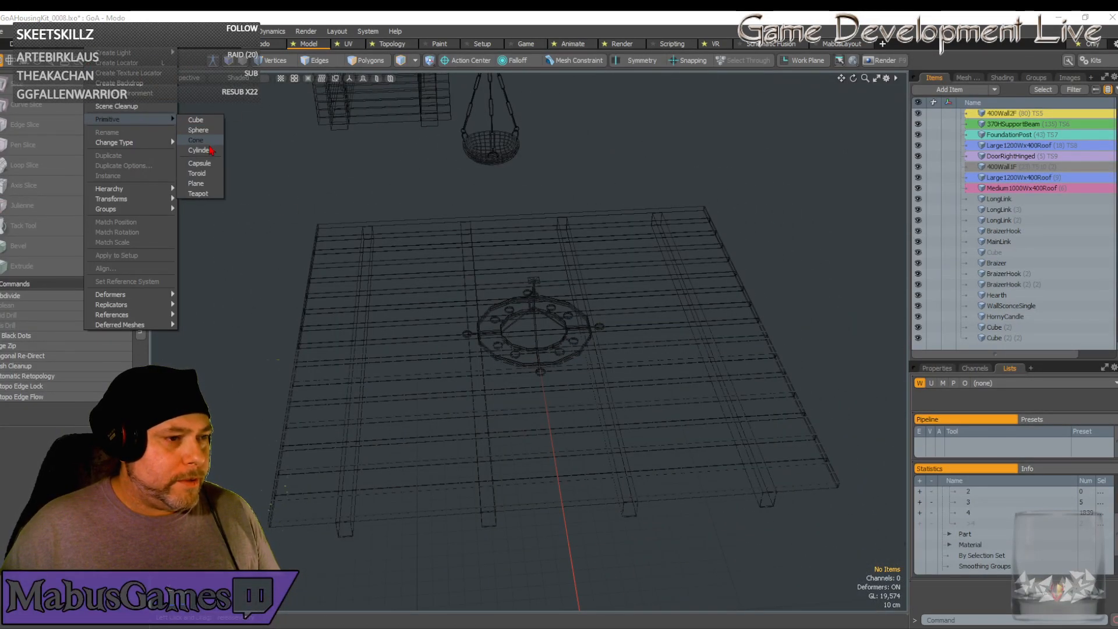
click(204, 145)
alt+drag(669, 254, 576, 269)
scroll(574, 270, up, 5)
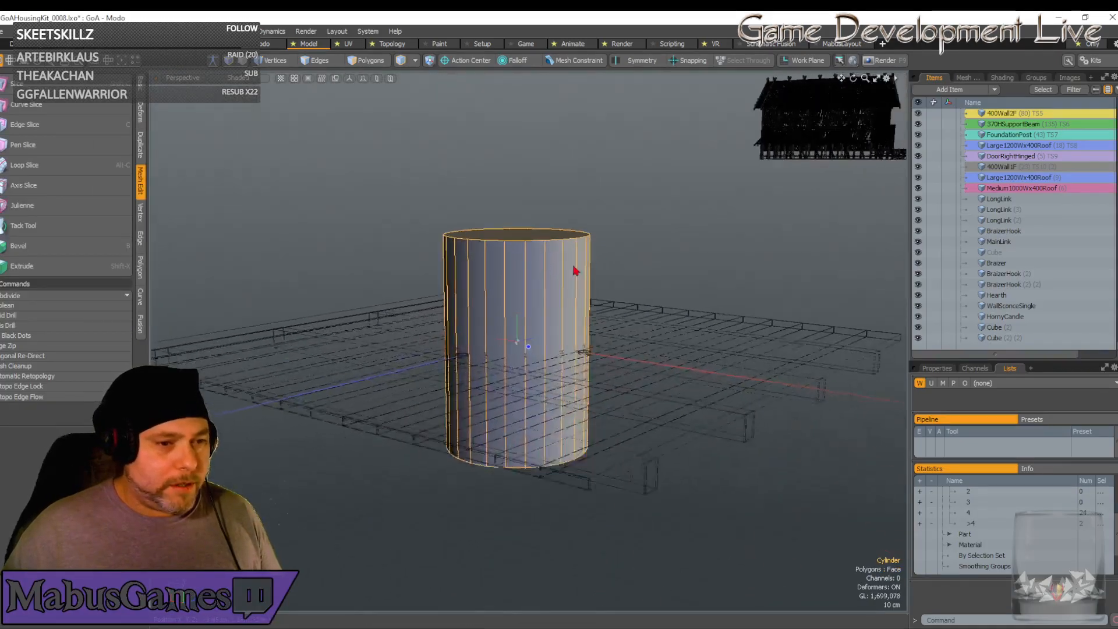
click(281, 62)
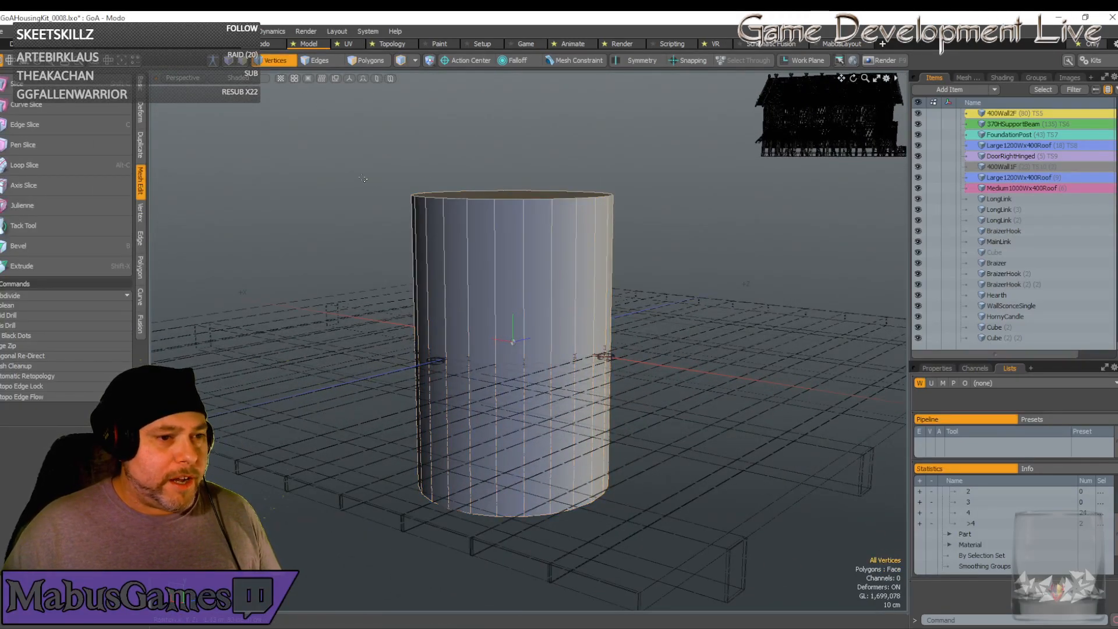
Select all of the cylinder's vertices and scale them down vertically to flatten the cylinder into a thin disc
drag(321, 117, 669, 572)
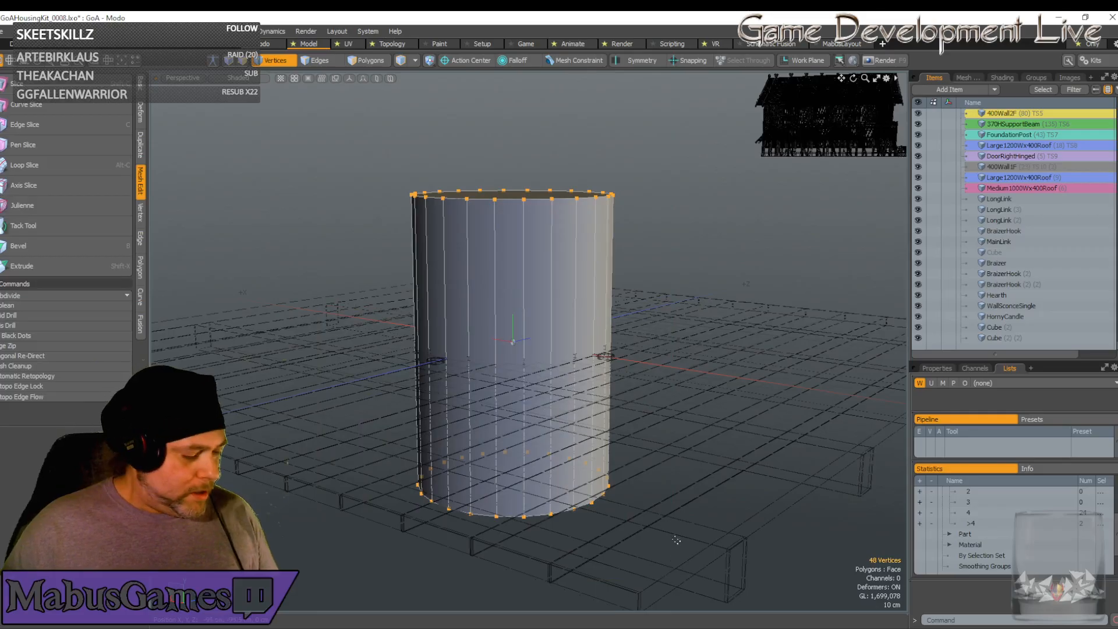
key(y)
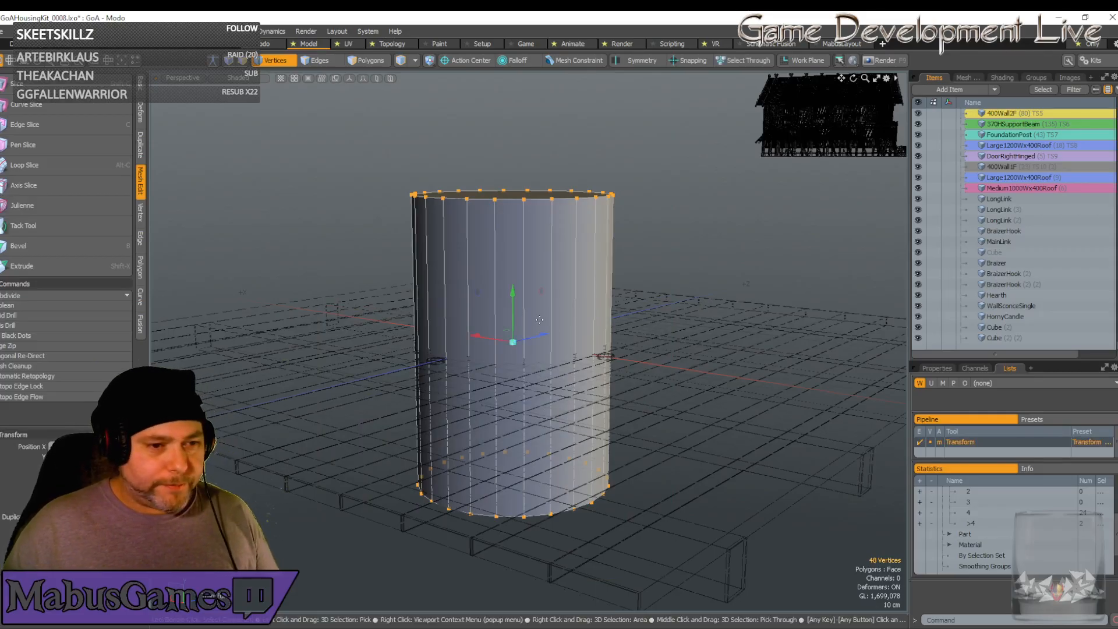
key(r)
drag(516, 297, 515, 339)
alt+drag(515, 296, 516, 116)
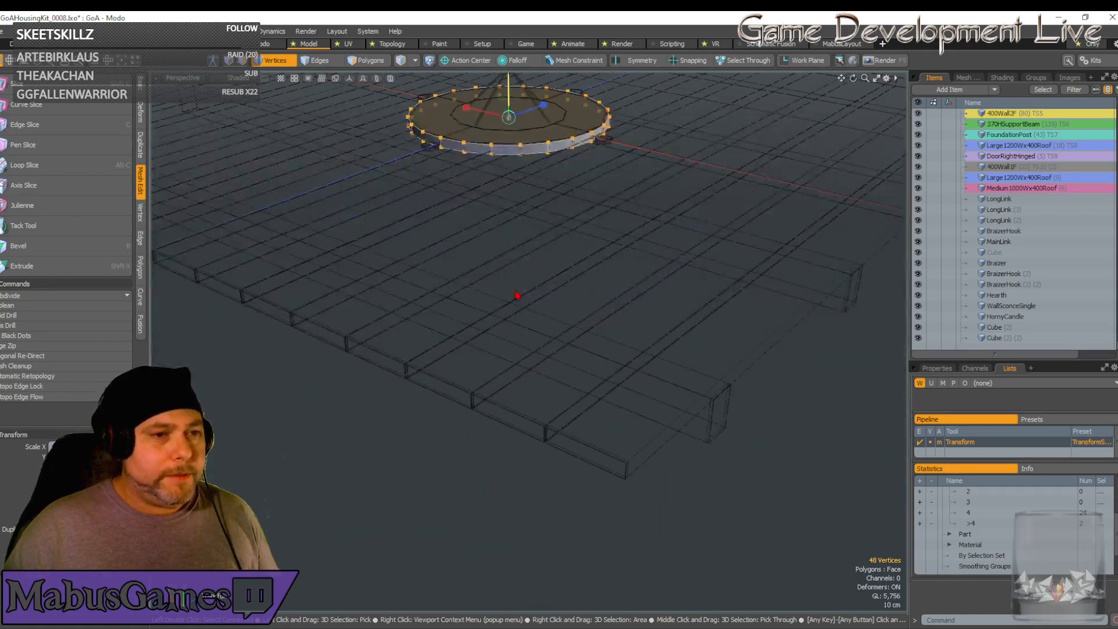
Move the flattened disc vertically to line up with the original chandelier's outer ring
key(w)
alt+drag(516, 297, 512, 341)
alt+shift+drag(606, 349, 486, 466)
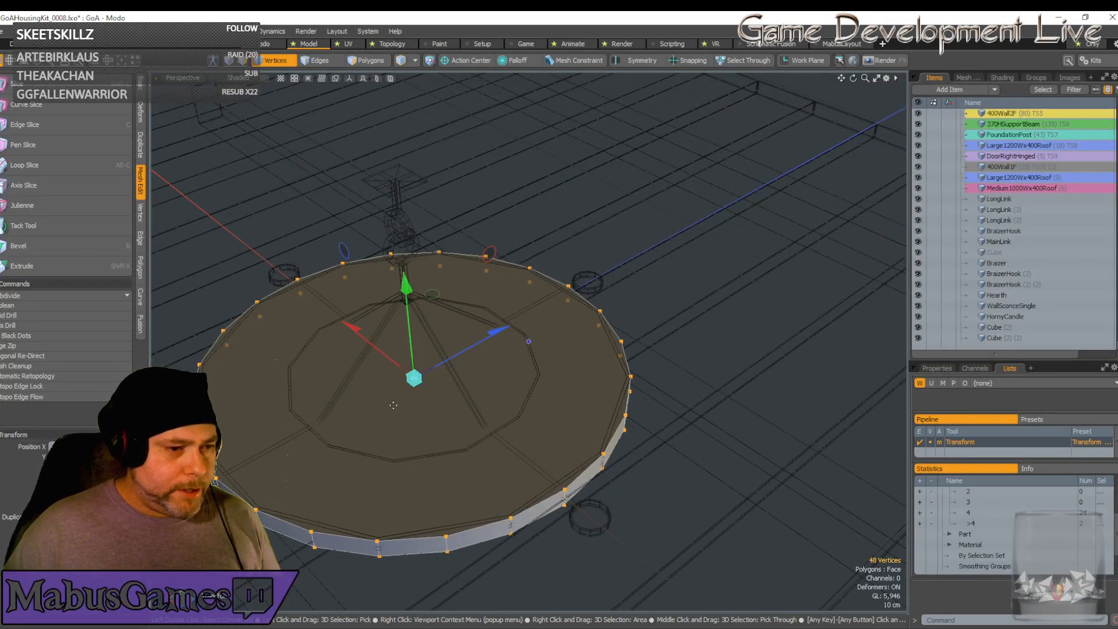
alt+drag(393, 405, 297, 508)
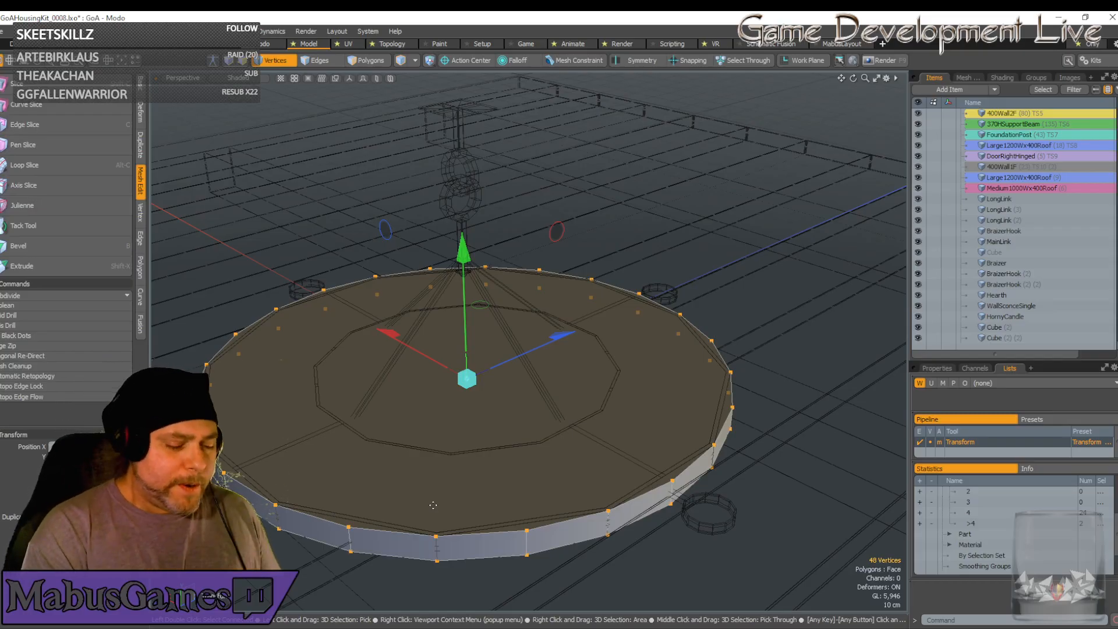
alt+drag(433, 505, 559, 520)
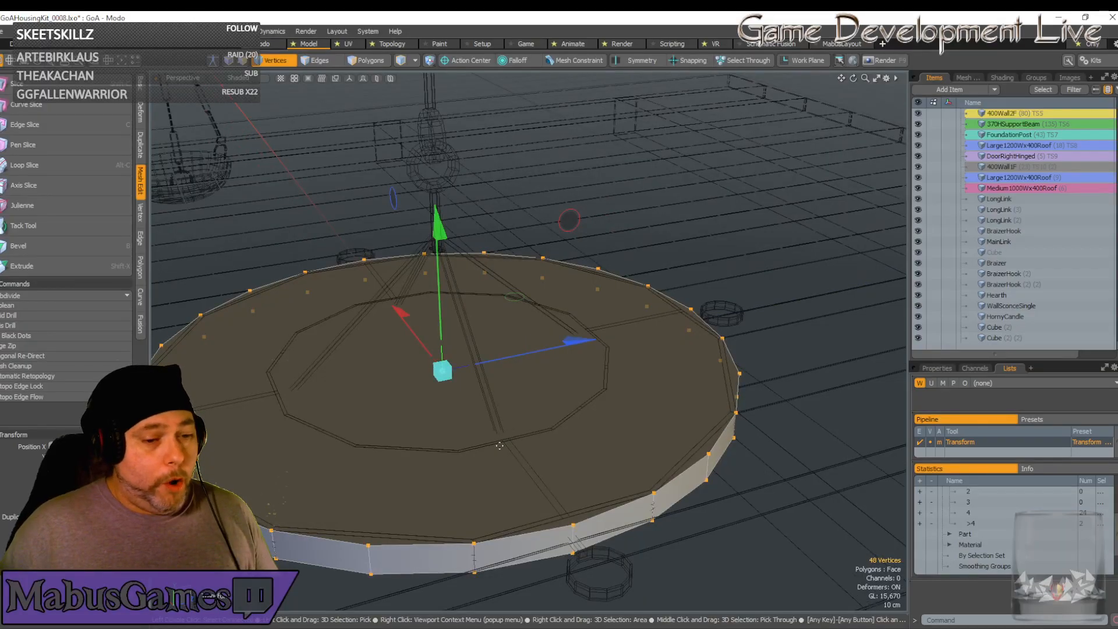
Select every other vertical edge around the disc's side and remove these edges to make it twelve-sided
click(333, 62)
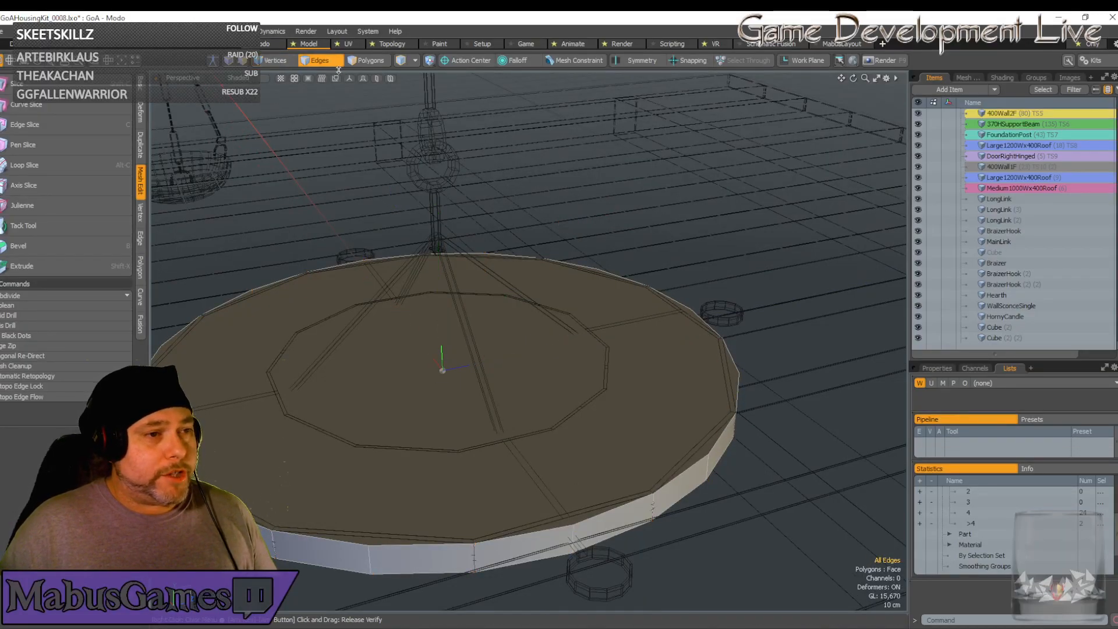
shift+click(709, 472)
key(Up)
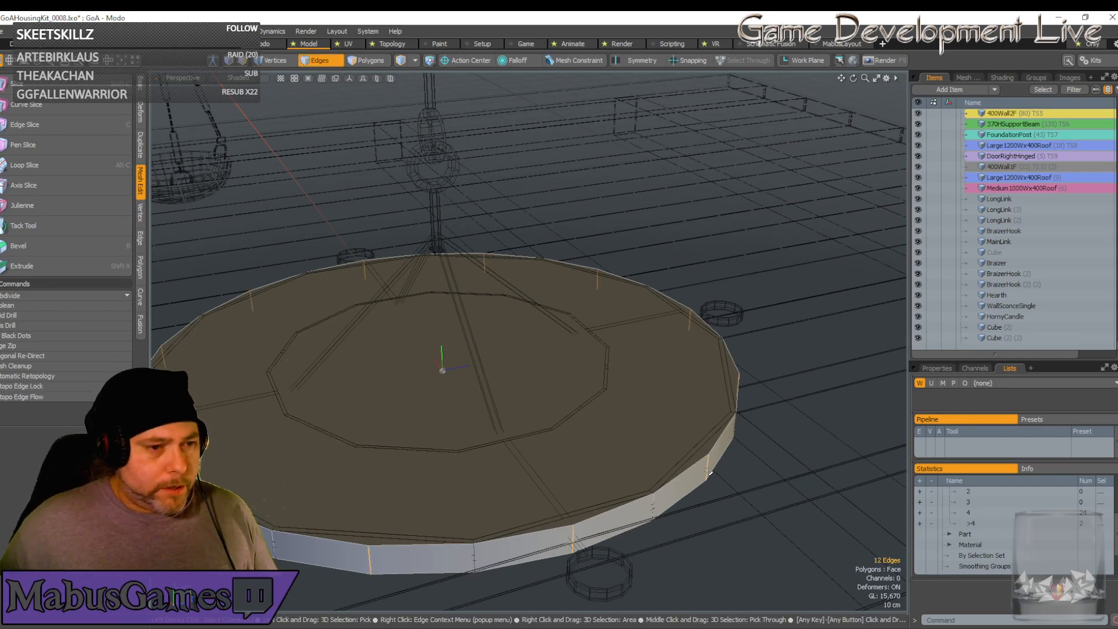
key(BackSpace)
alt+drag(709, 470, 544, 428)
alt+drag(423, 429, 465, 386)
scroll(527, 429, down, 3)
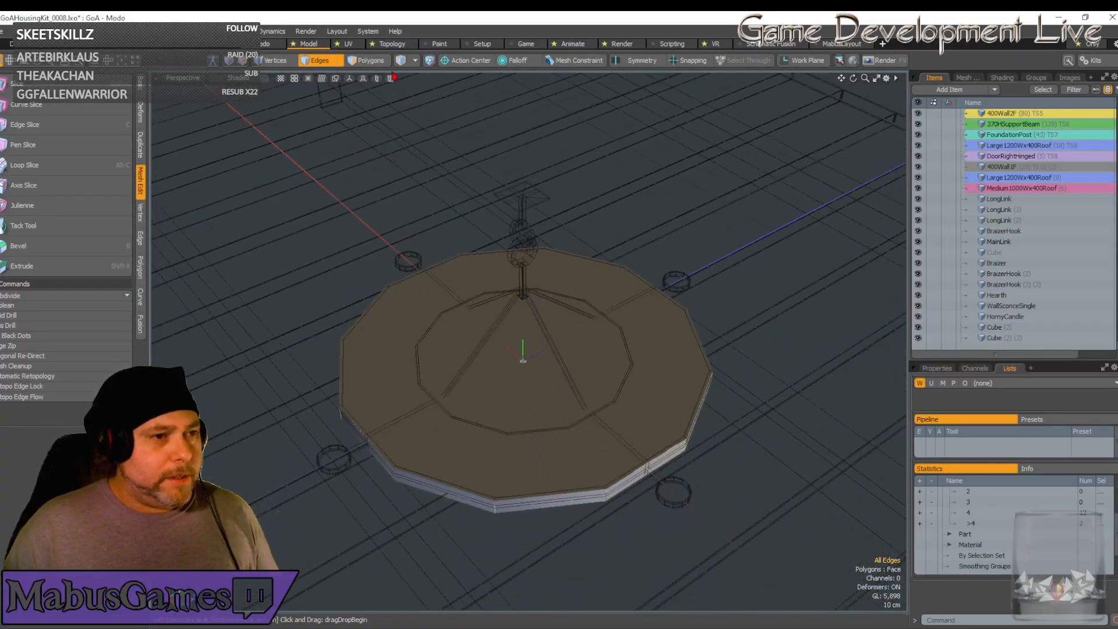
Inset the disc's top and bottom faces slightly and delete the inner faces to open up the ring
click(531, 424)
alt+drag(531, 424, 575, 396)
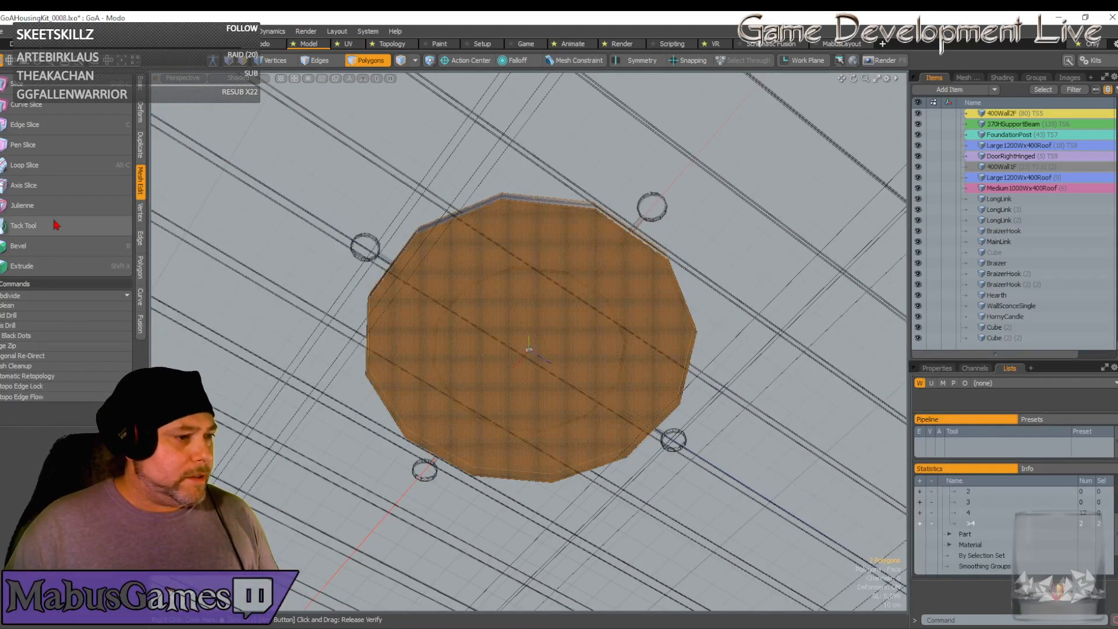
click(140, 269)
click(23, 186)
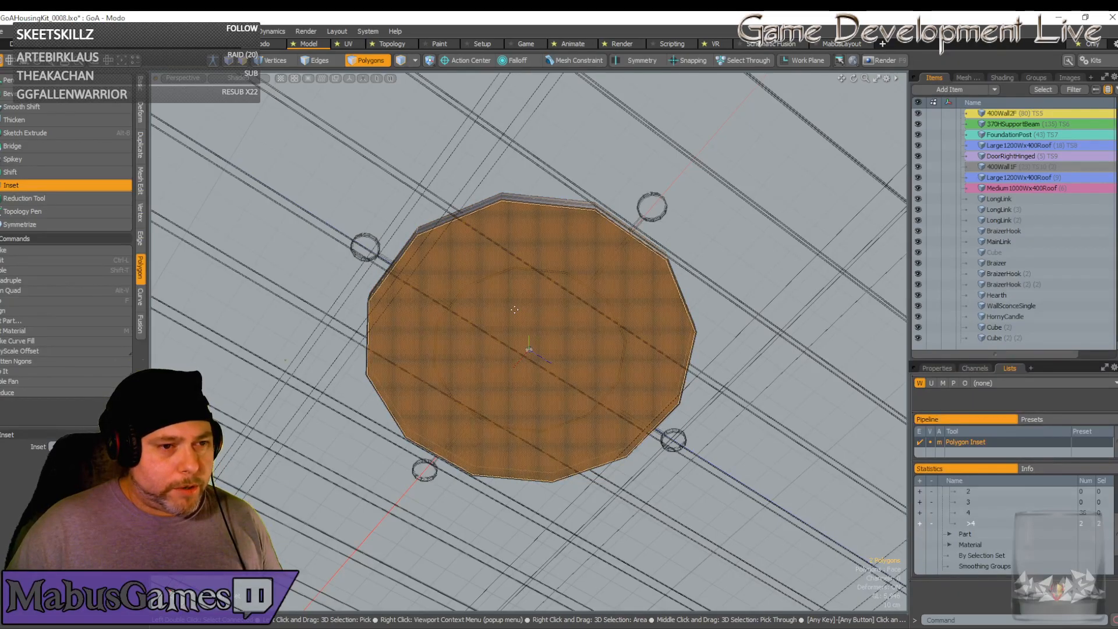
alt+drag(460, 198, 438, 362)
scroll(434, 363, up, 3)
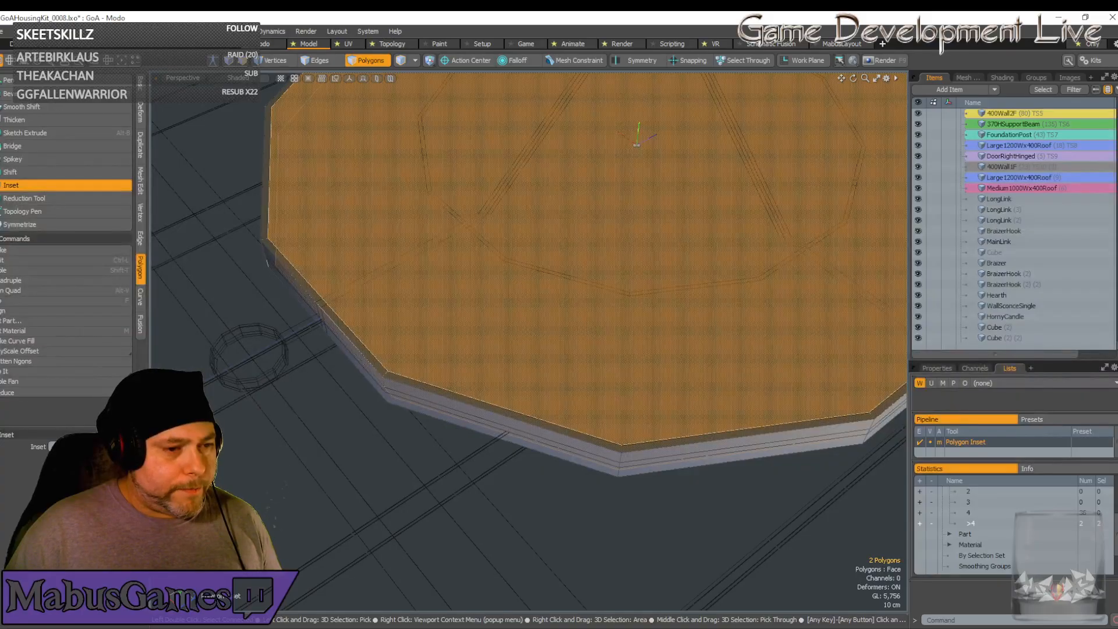
click(86, 185)
alt+drag(759, 309, 519, 149)
key(Delete)
Bridge the outer ring's inner top and bottom edge loops to form its inside wall, and return to item selection
click(317, 60)
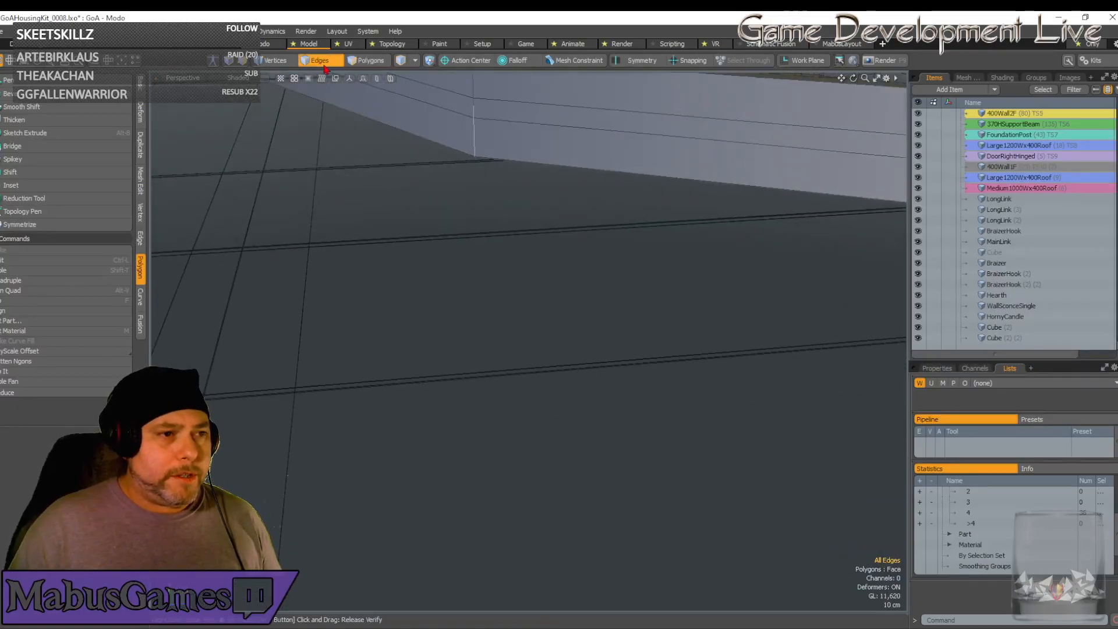
alt+drag(541, 198, 658, 229)
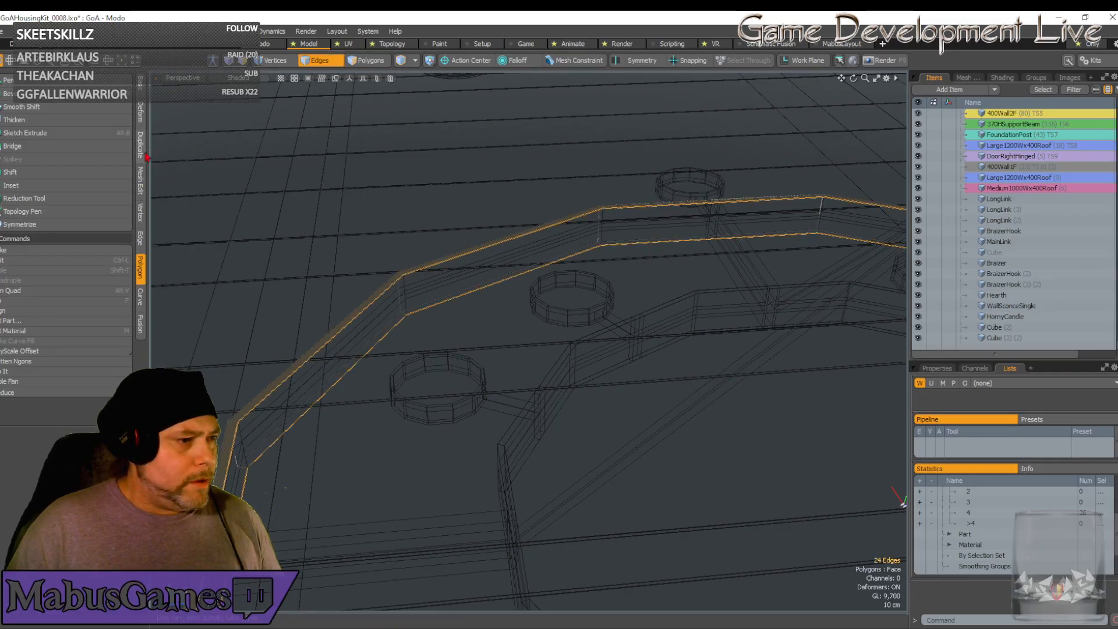
click(53, 146)
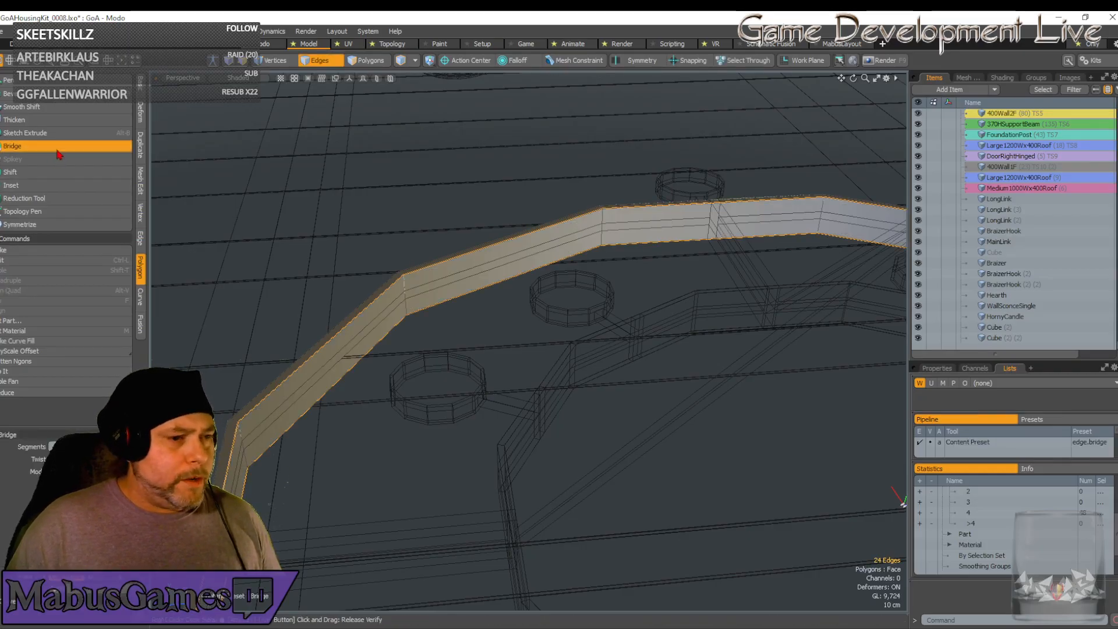
key(space)
scroll(479, 318, down, 5)
alt+drag(479, 317, 626, 319)
click(329, 65)
alt+drag(236, 166, 228, 112)
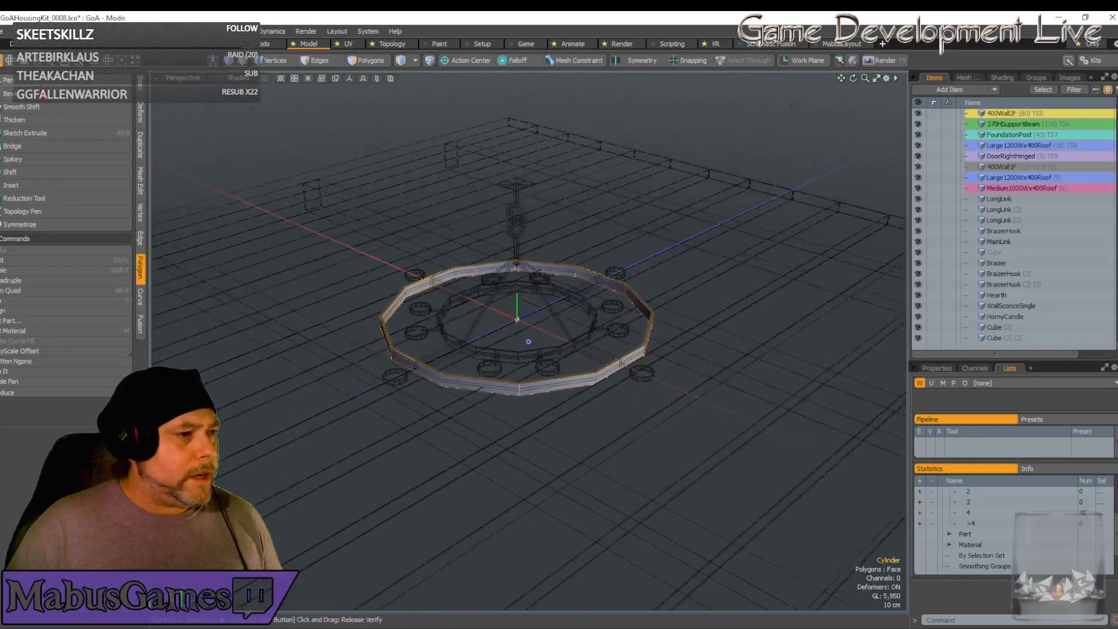
click(92, 32)
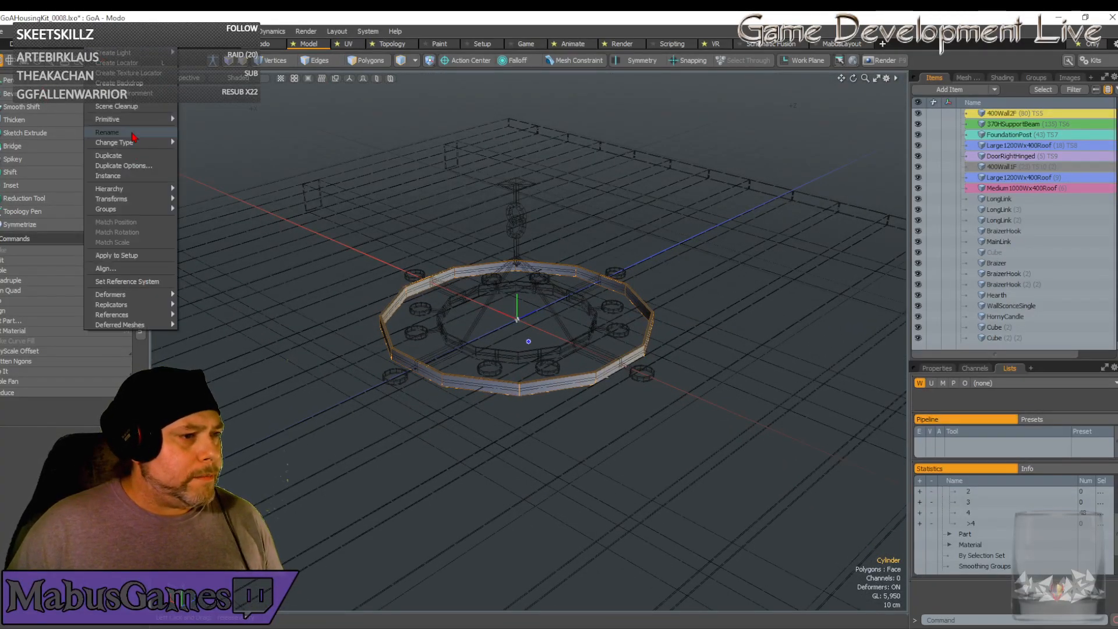
click(108, 133)
click(720, 340)
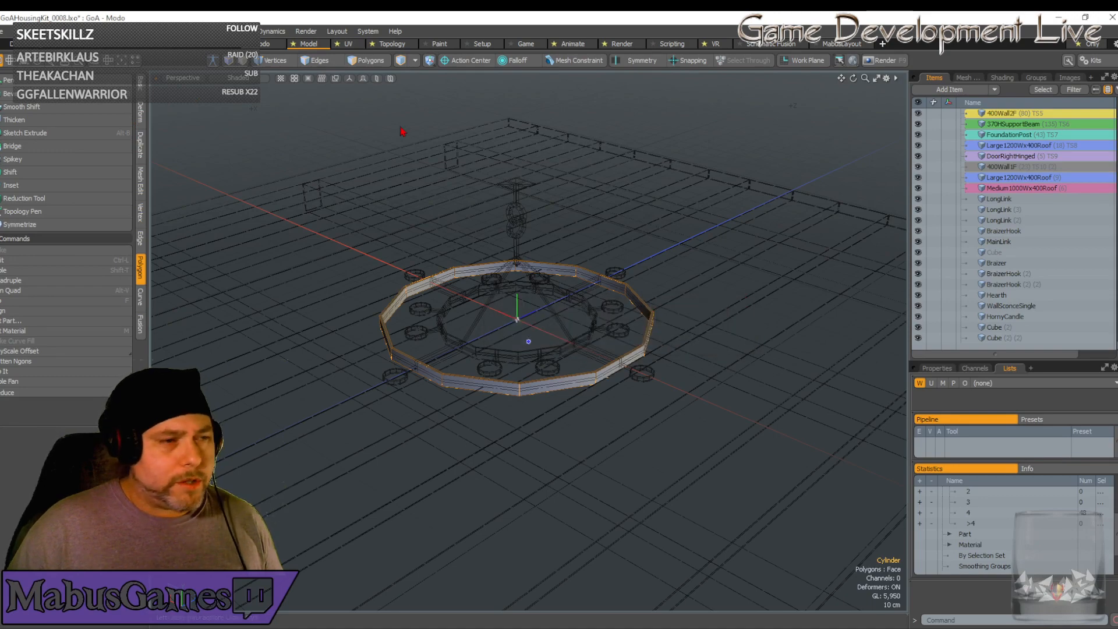
Add a second cylinder primitive to the scene for the chandelier's inner ring
right_click(114, 102)
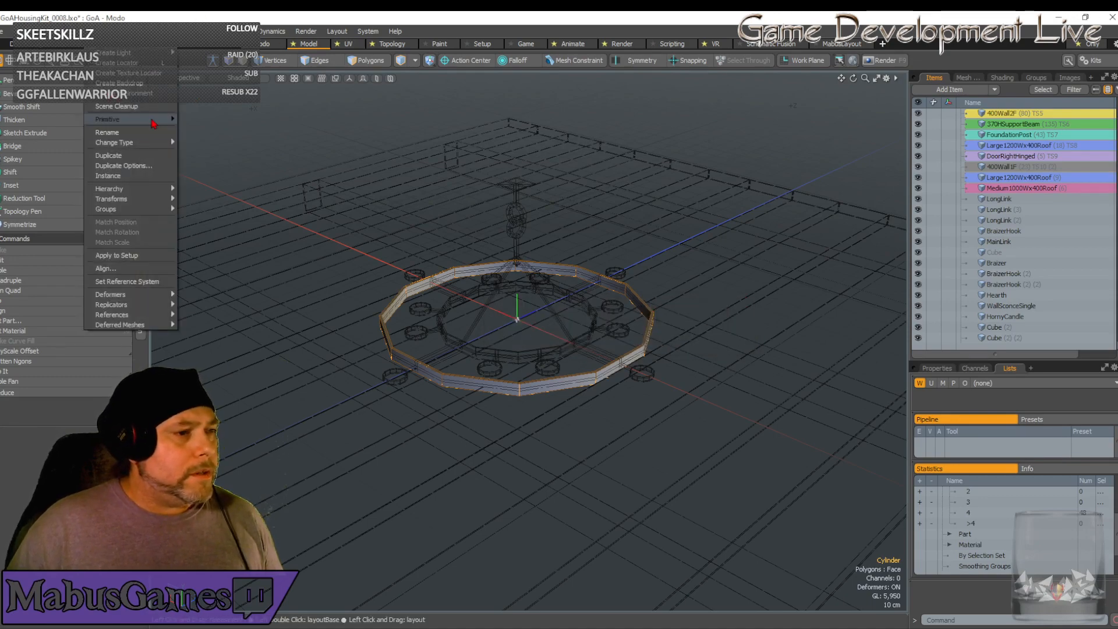
click(200, 150)
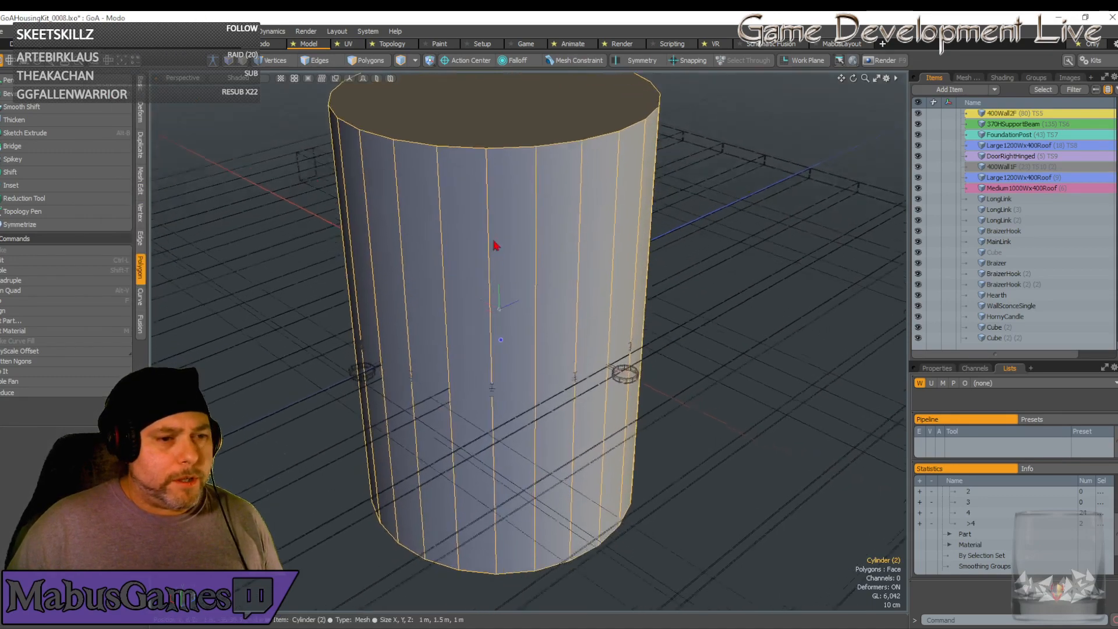
alt+drag(424, 195, 415, 226)
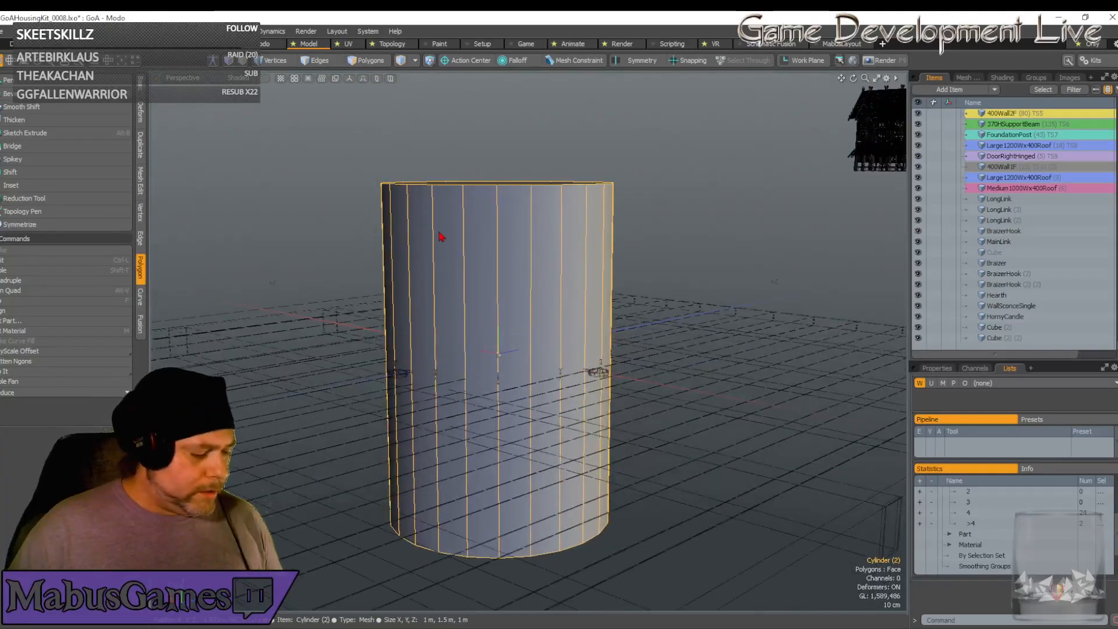
Scale the second cylinder into a thin disc matching the original inner ring's height and diameter
key(y)
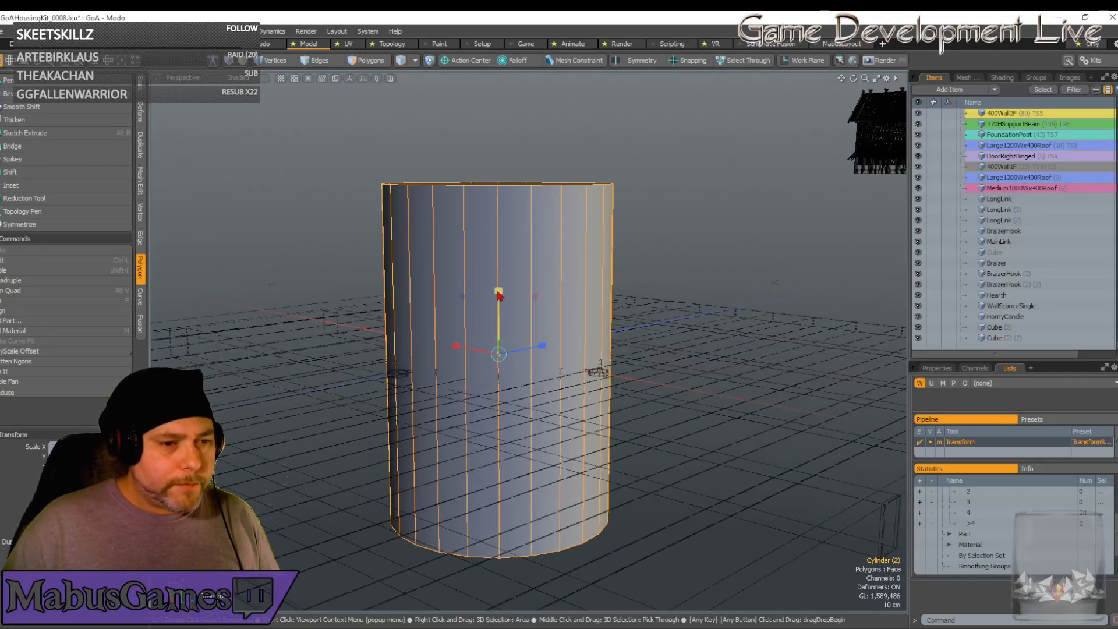
drag(499, 290, 499, 354)
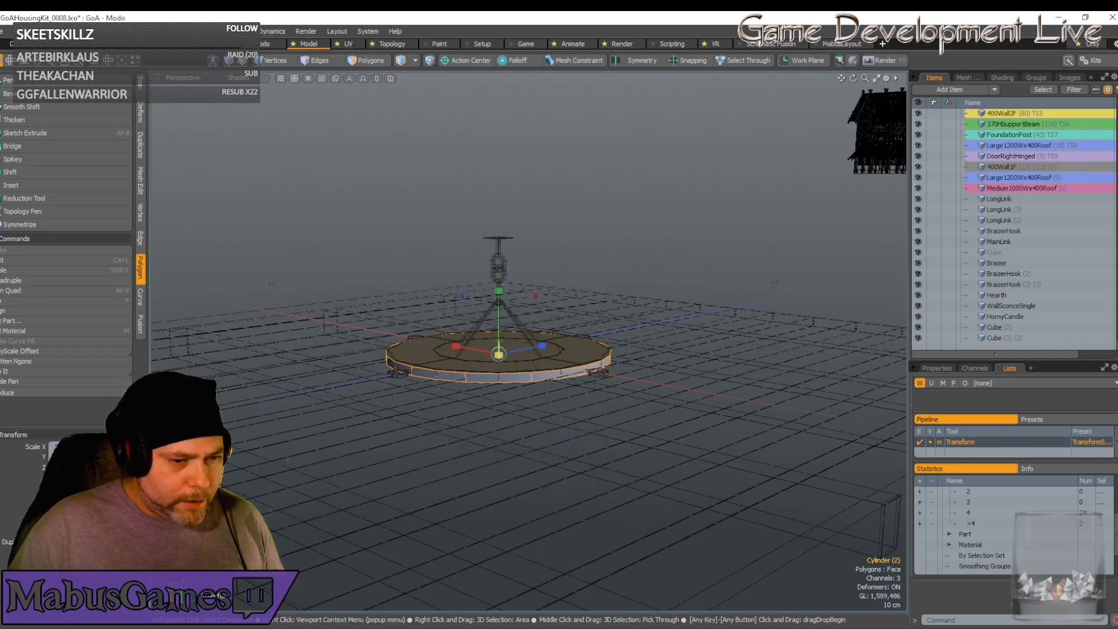
alt+drag(499, 293, 501, 361)
scroll(499, 293, up, 4)
drag(539, 210, 508, 212)
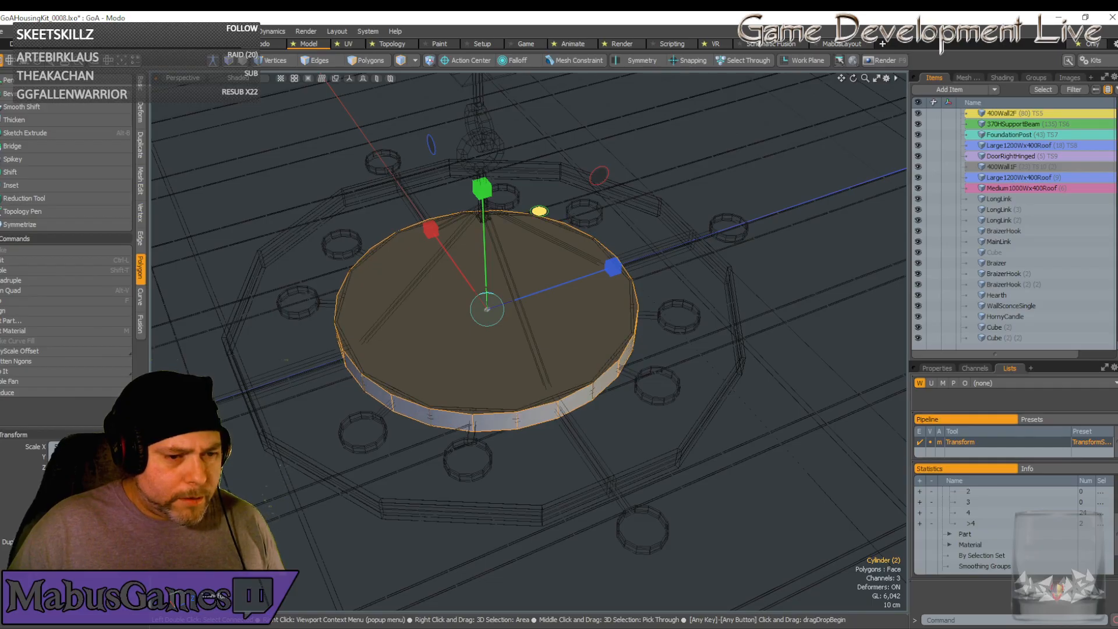
alt+drag(472, 366, 527, 343)
Select alternate vertical edges around the smaller disc's side and remove them to reduce it to twelve sides
click(321, 62)
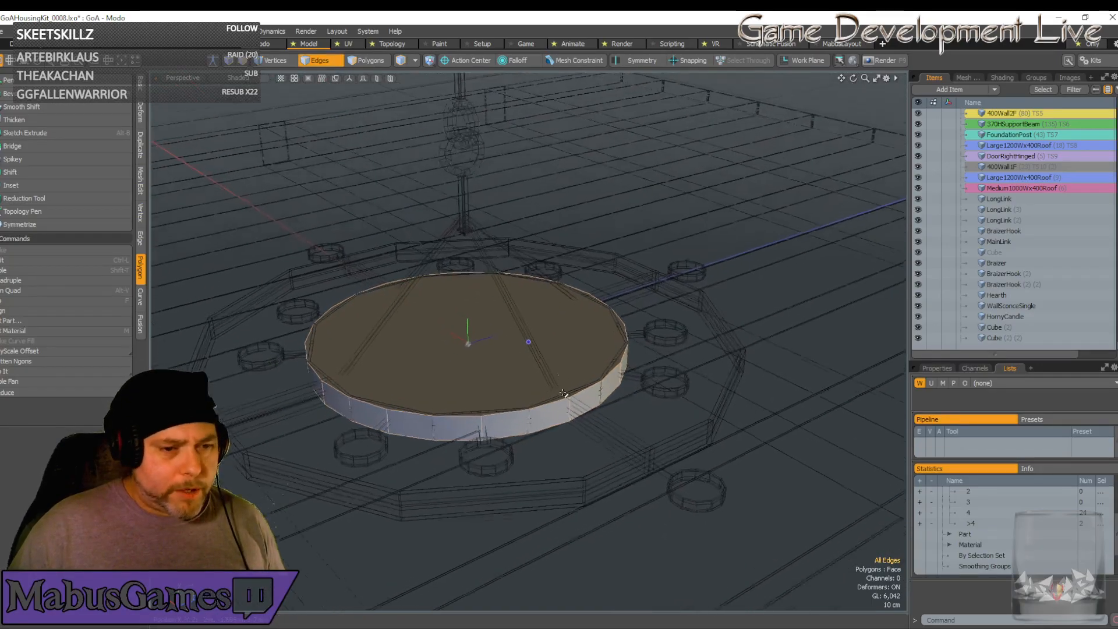
scroll(586, 461, up, 5)
scroll(594, 461, down, 3)
alt+drag(705, 449, 668, 435)
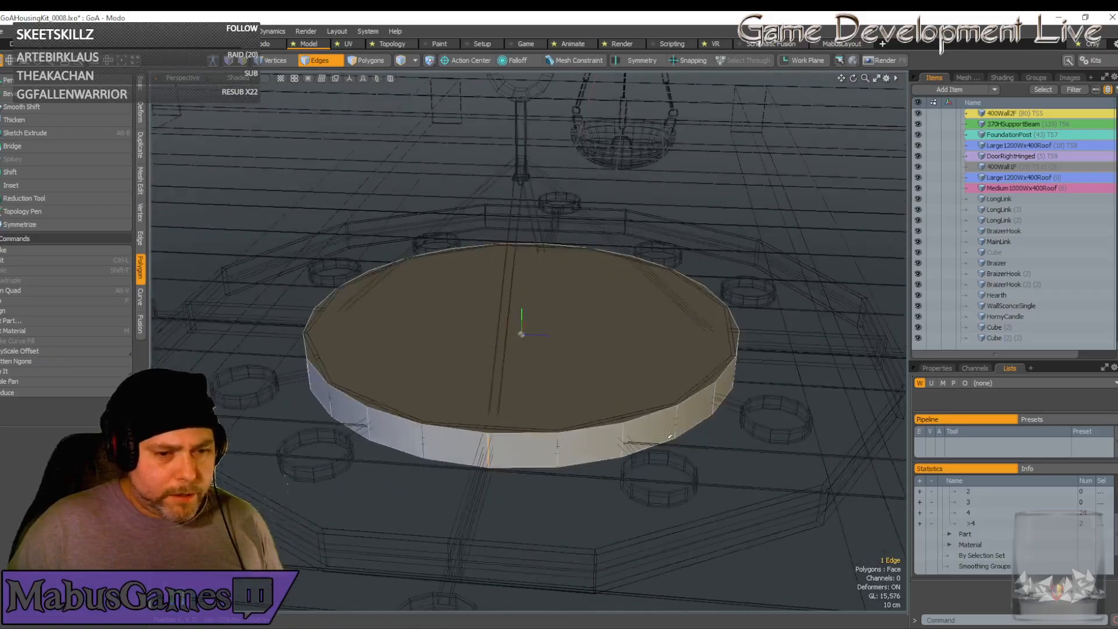
key(Up)
key(Up)
key(Up)
key(Up)
key(Up)
key(Up)
key(Up)
key(Up)
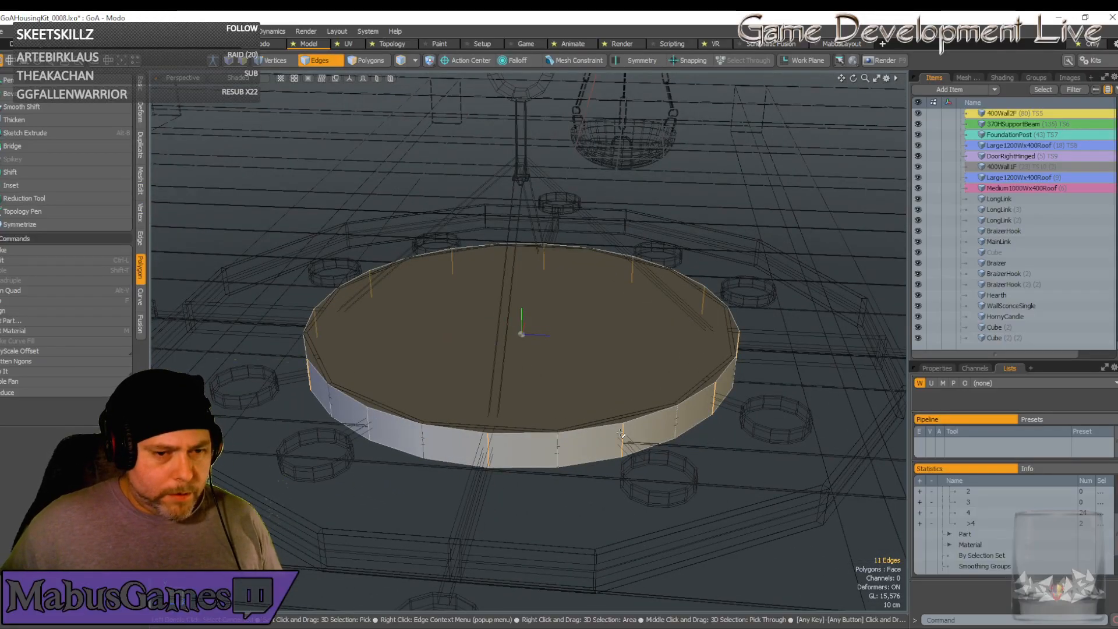
key(BackSpace)
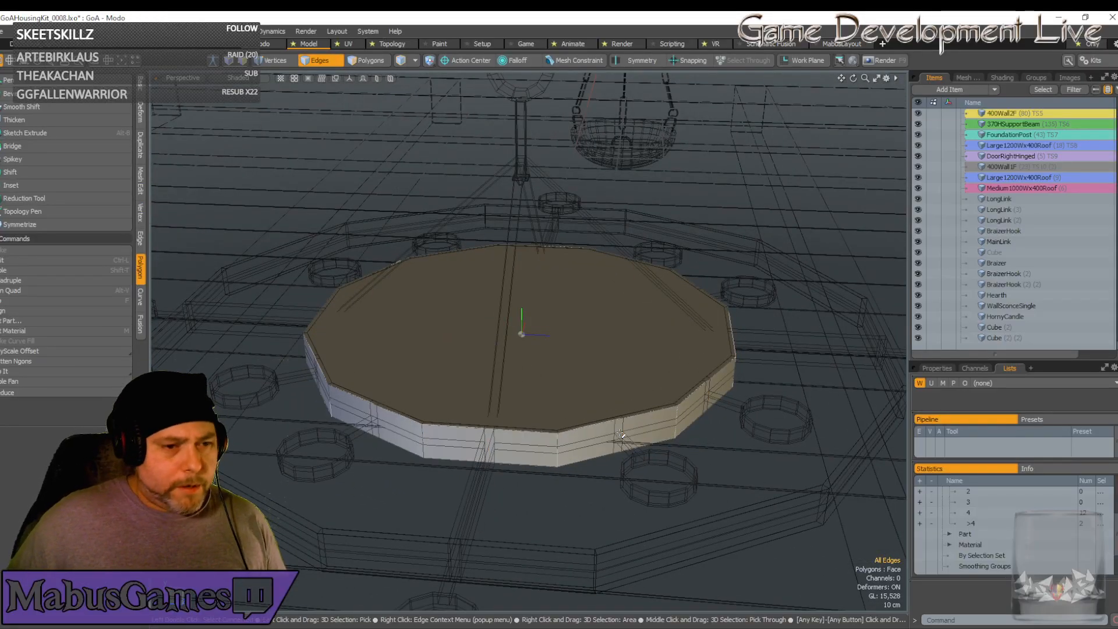
Inset the smaller disc's top and bottom faces slightly, then delete the inset faces to hollow it out
alt+drag(408, 134, 466, 107)
click(359, 63)
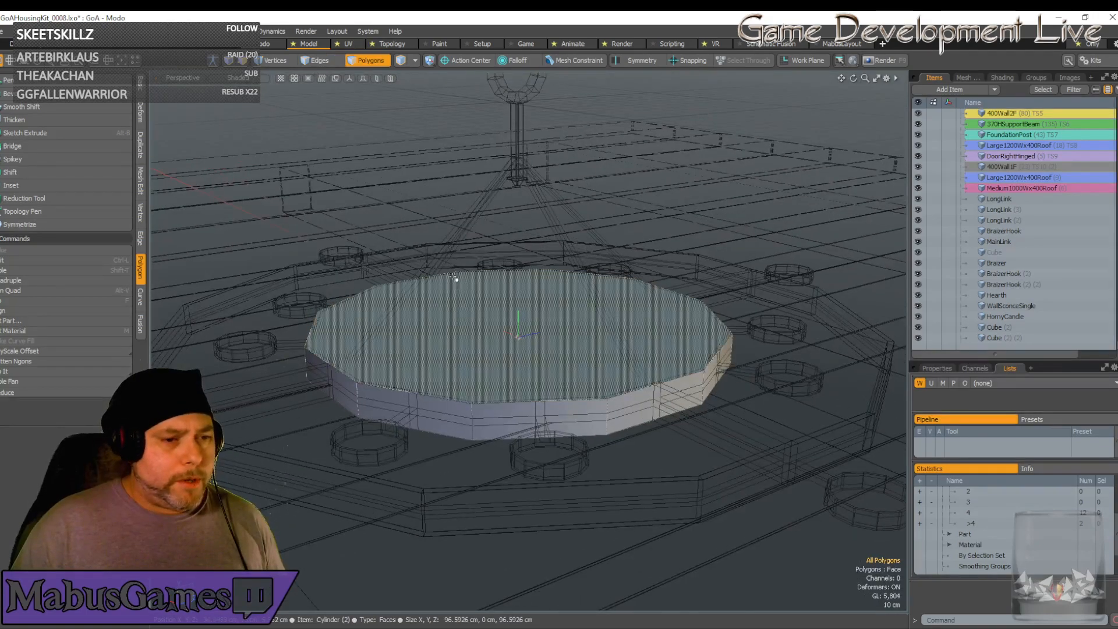
click(529, 369)
alt+drag(529, 369, 528, 366)
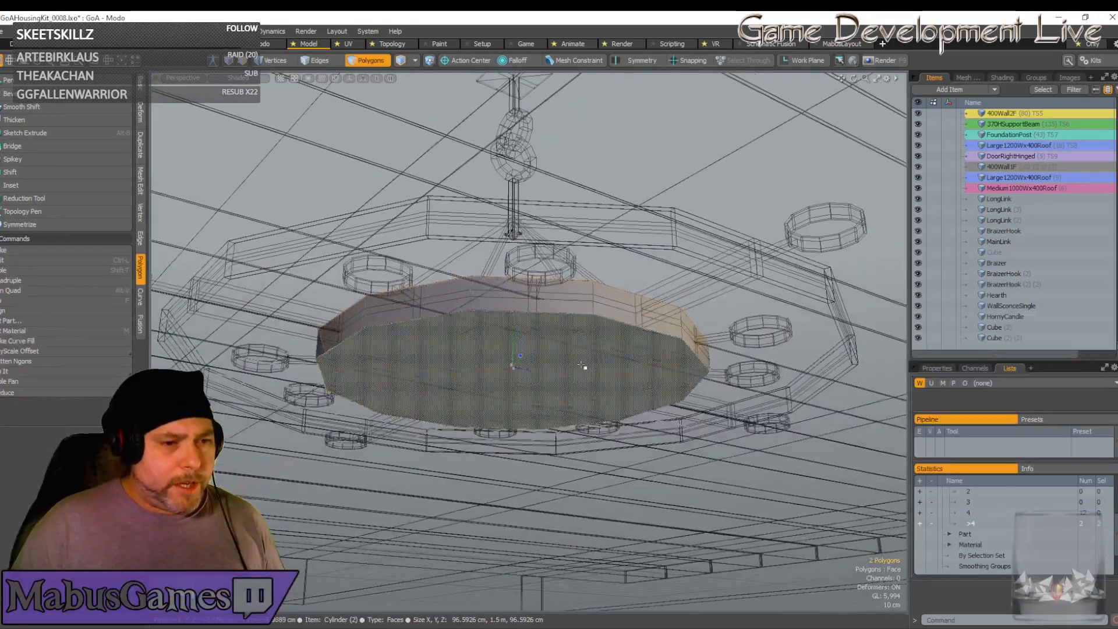
click(36, 186)
alt+drag(373, 245, 384, 401)
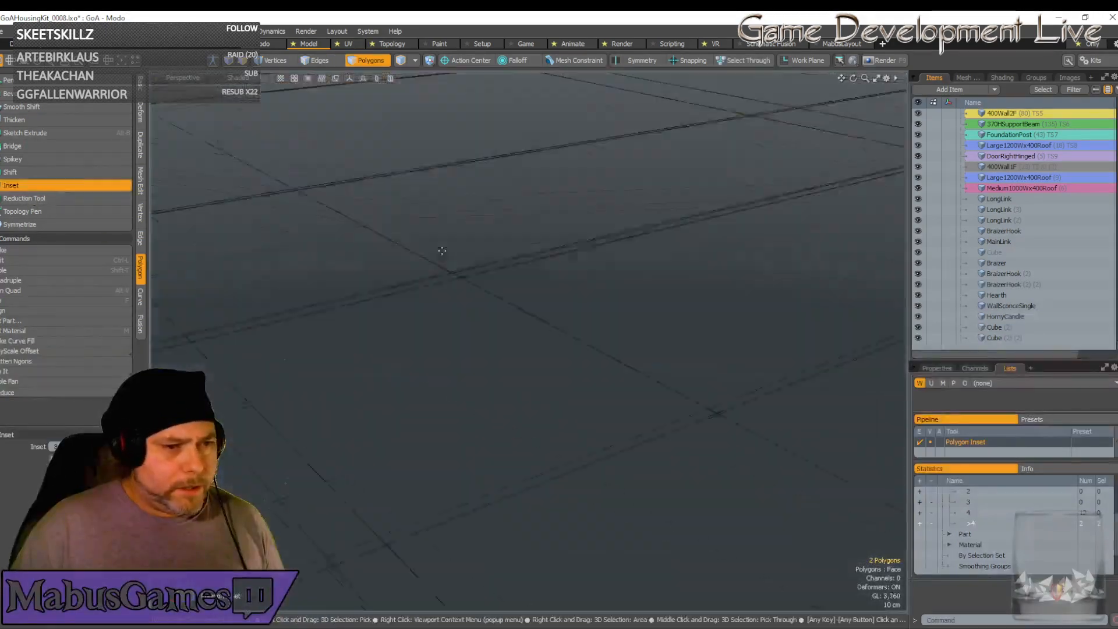
alt+shift+drag(384, 524, 402, 250)
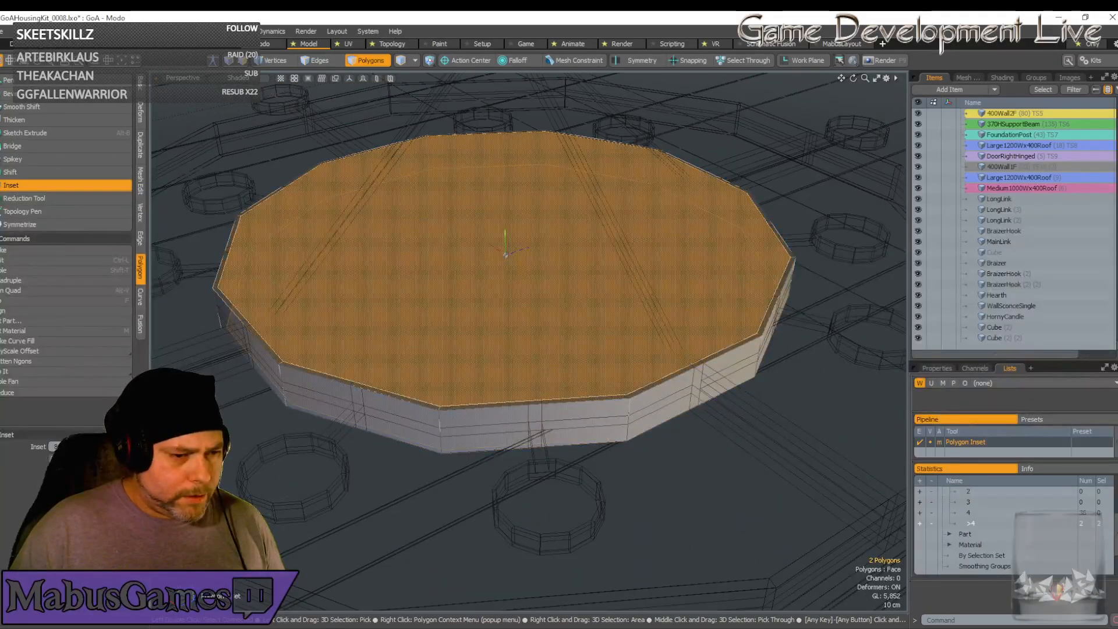
click(44, 190)
key(Delete)
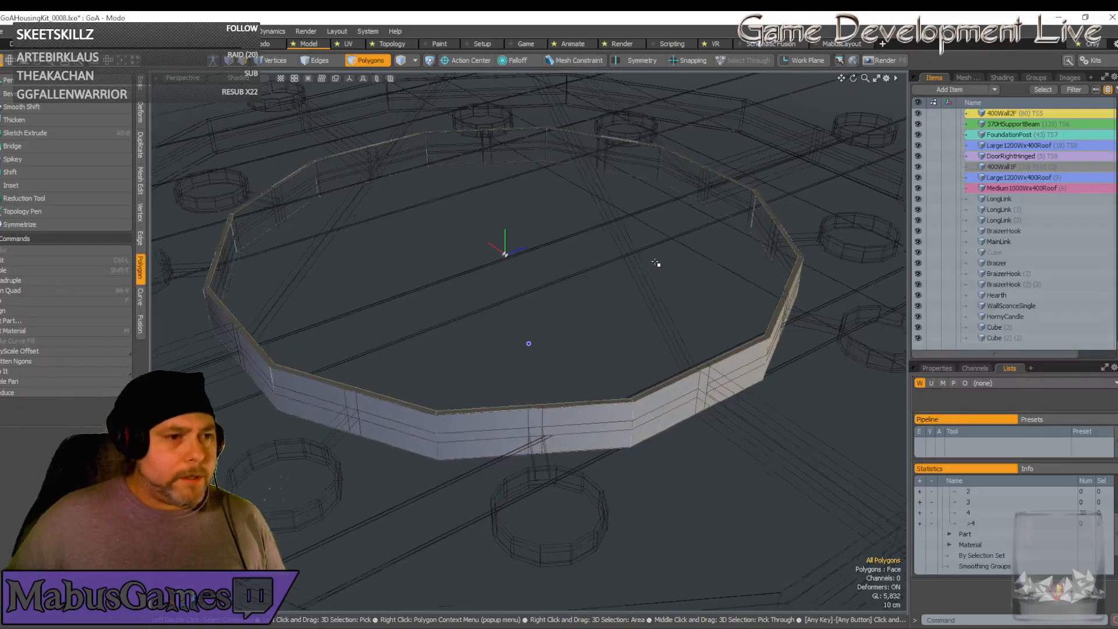
Bridge the smaller ring's open inner top and bottom edge loops to close its inside wall
scroll(608, 253, up, 5)
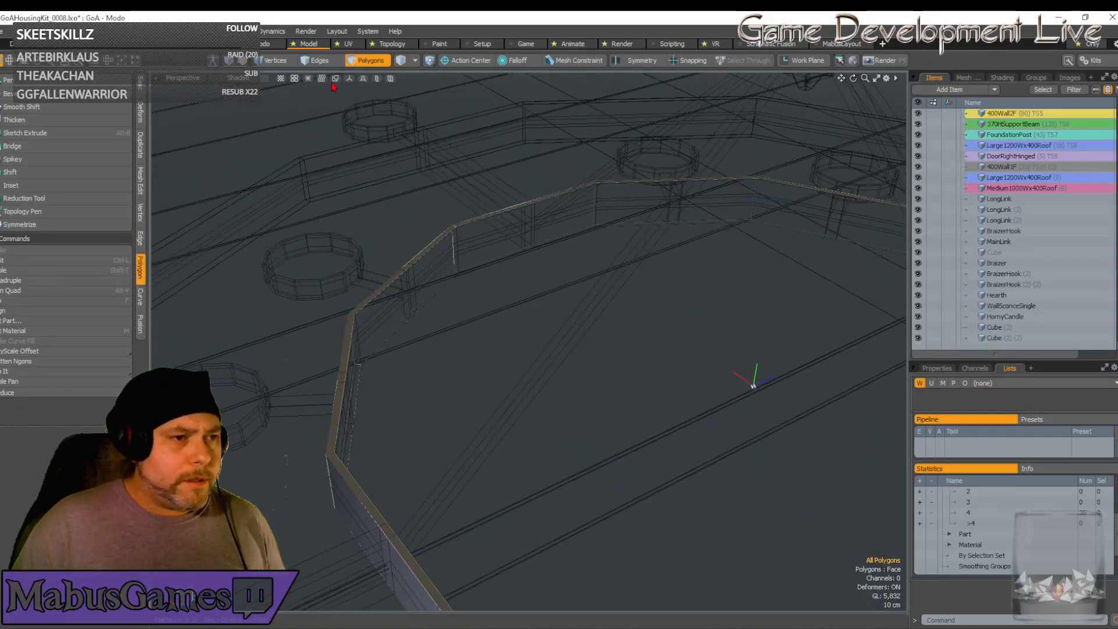
double_click(511, 209)
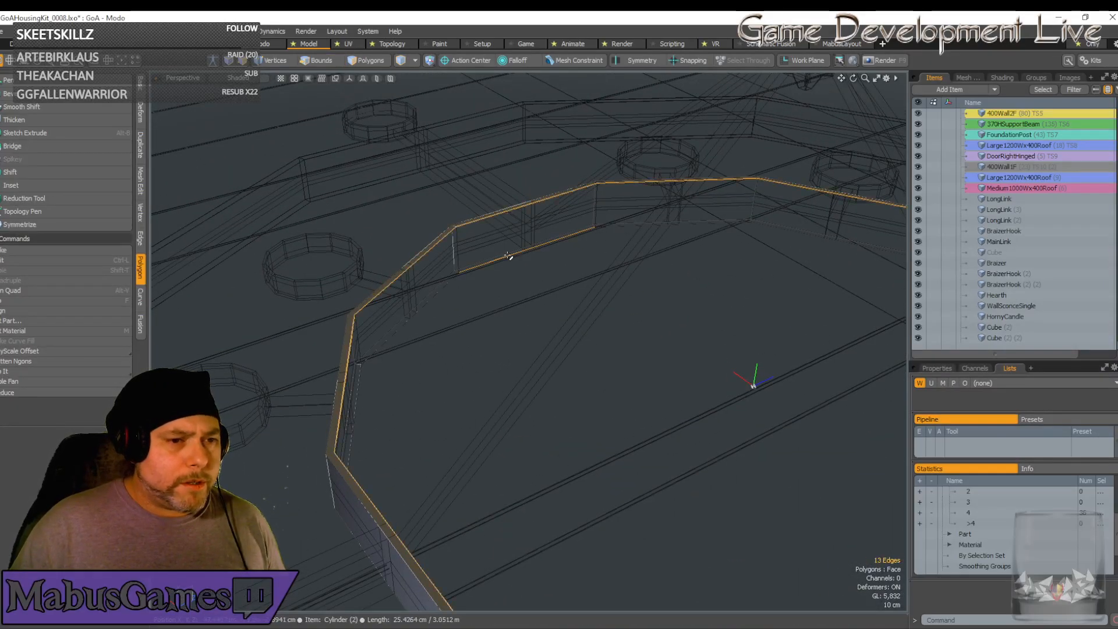
click(15, 146)
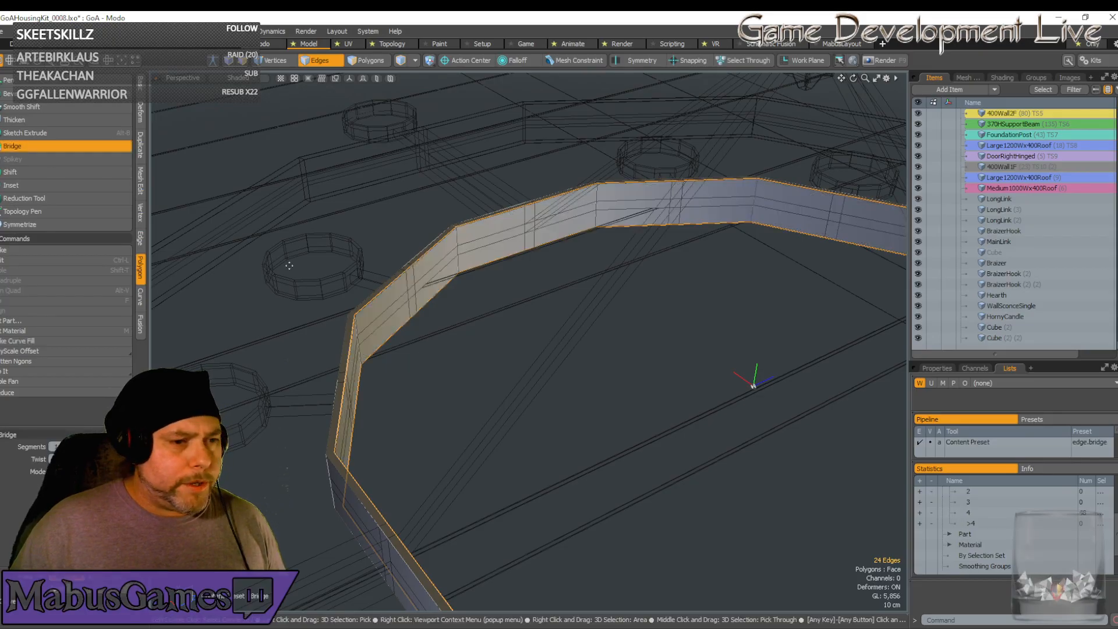
key(space)
scroll(552, 309, down, 4)
alt+drag(551, 310, 608, 332)
scroll(609, 332, down, 2)
alt+drag(463, 337, 621, 342)
scroll(621, 342, up, 5)
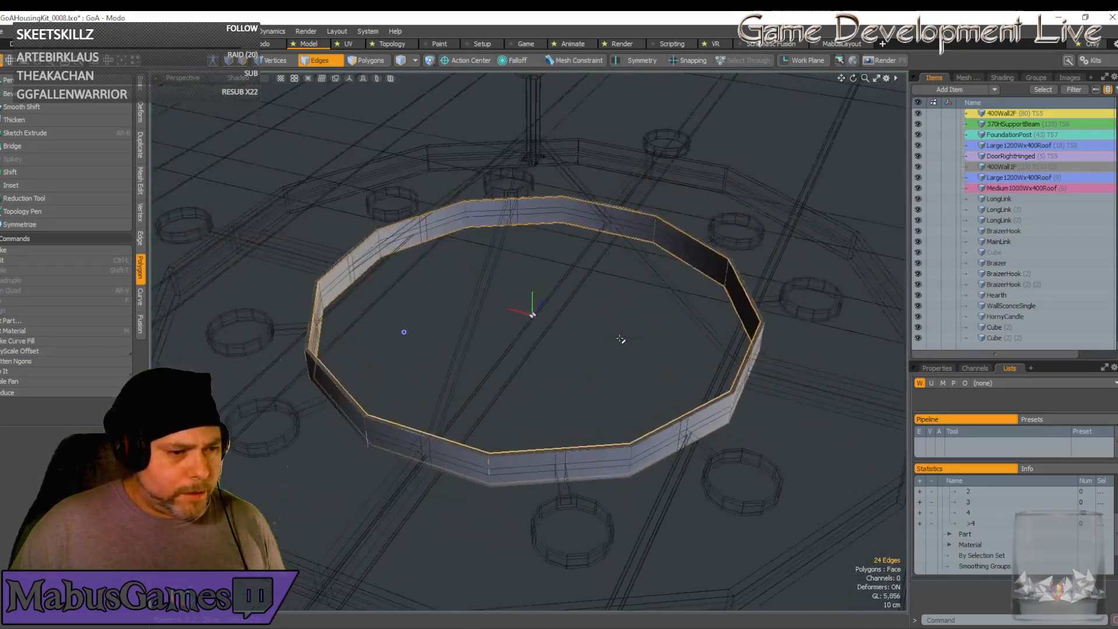
scroll(621, 338, left, 3)
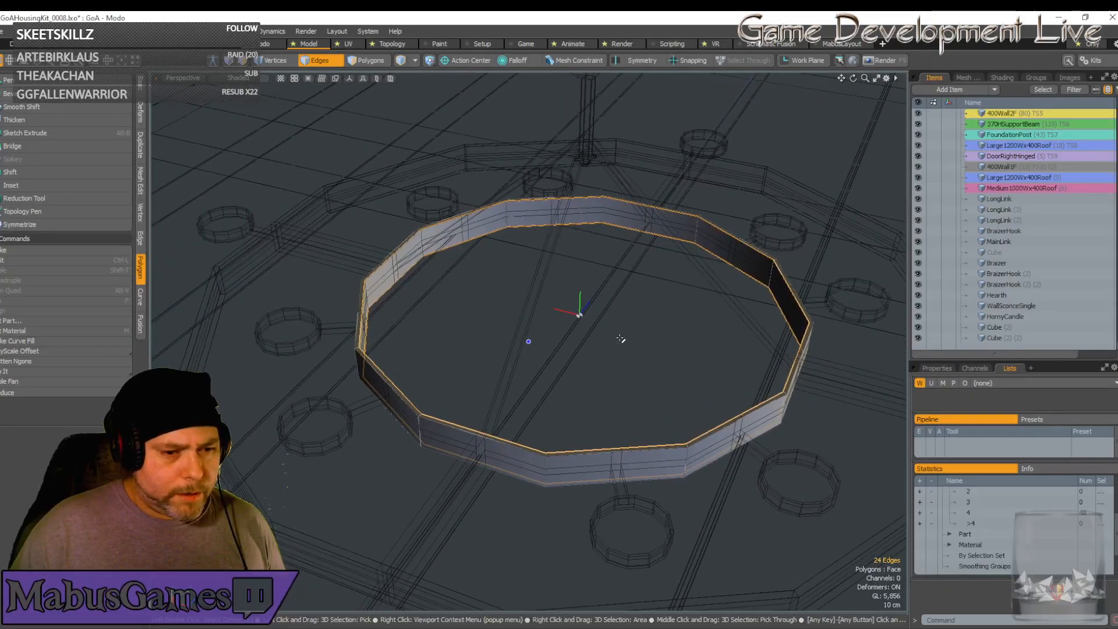
Duplicate the original chandelier mesh and move the copy aside along the Z axis
alt+drag(621, 339, 551, 314)
scroll(641, 318, down, 4)
scroll(641, 318, down, 3)
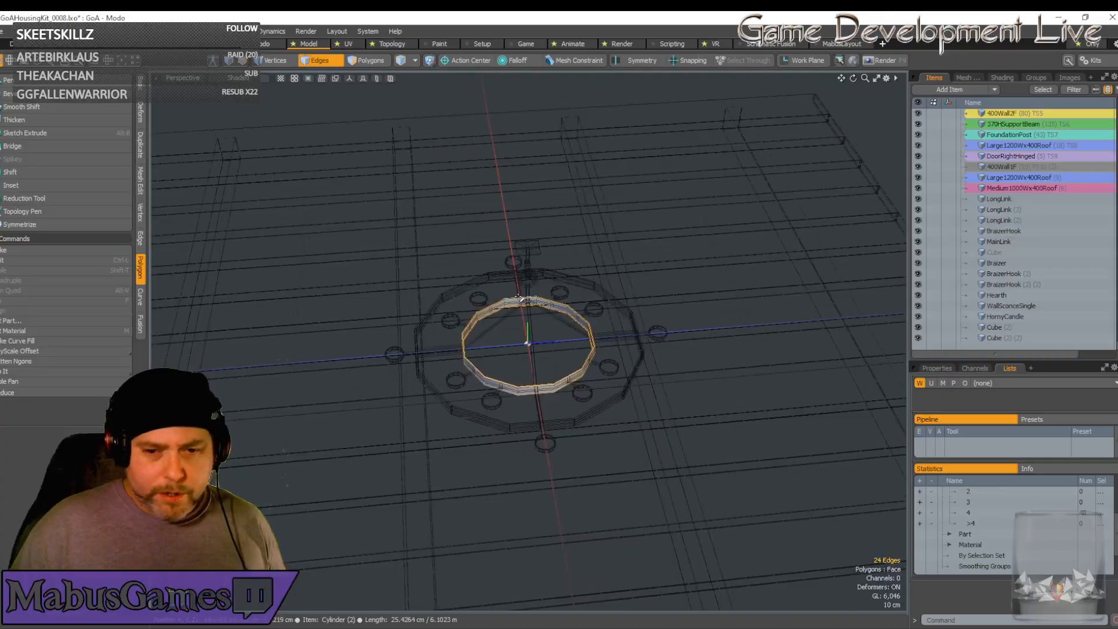
click(325, 65)
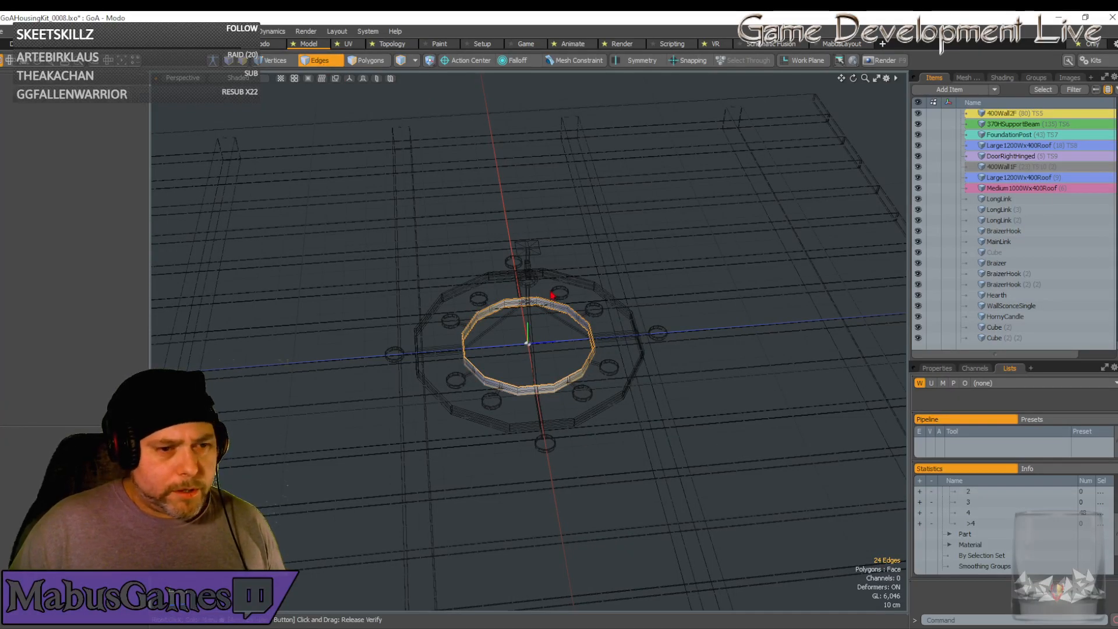
click(533, 326)
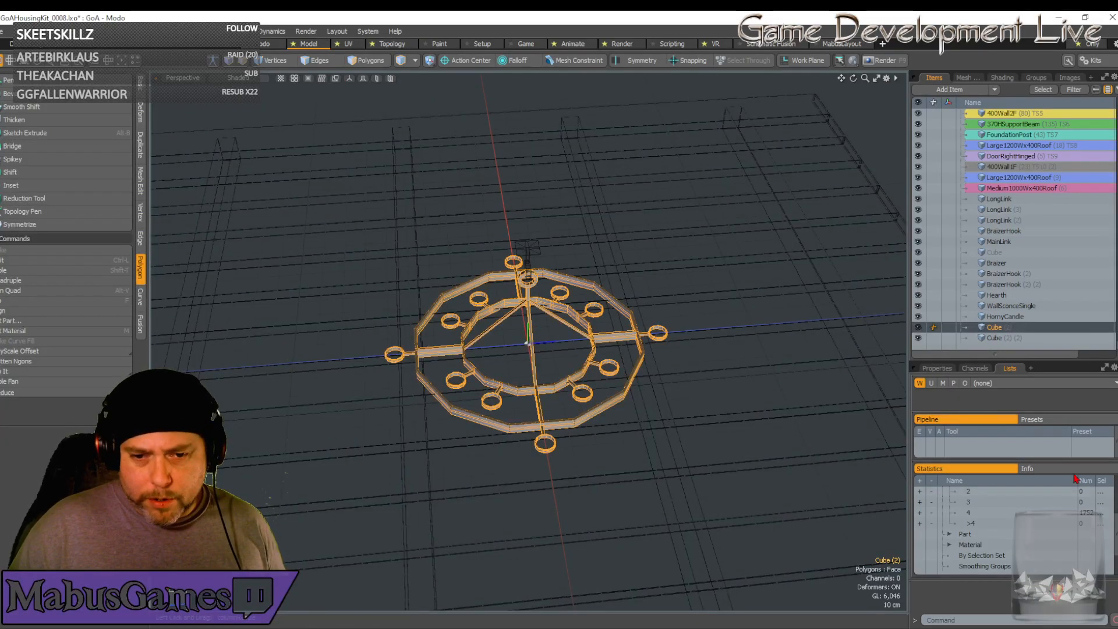
click(936, 370)
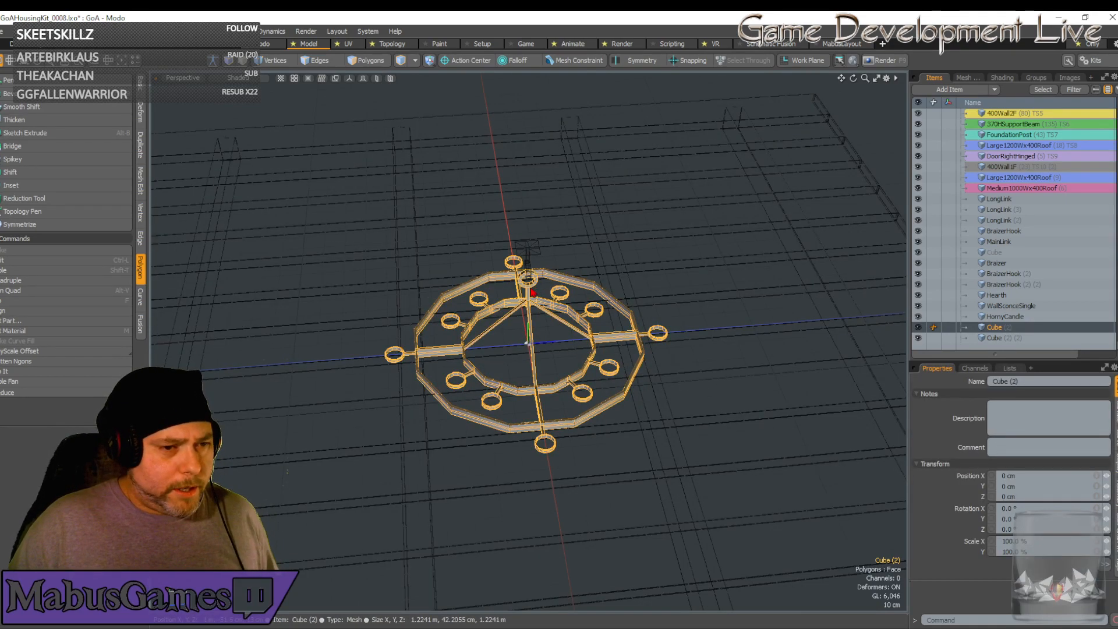
key(ctrl+d)
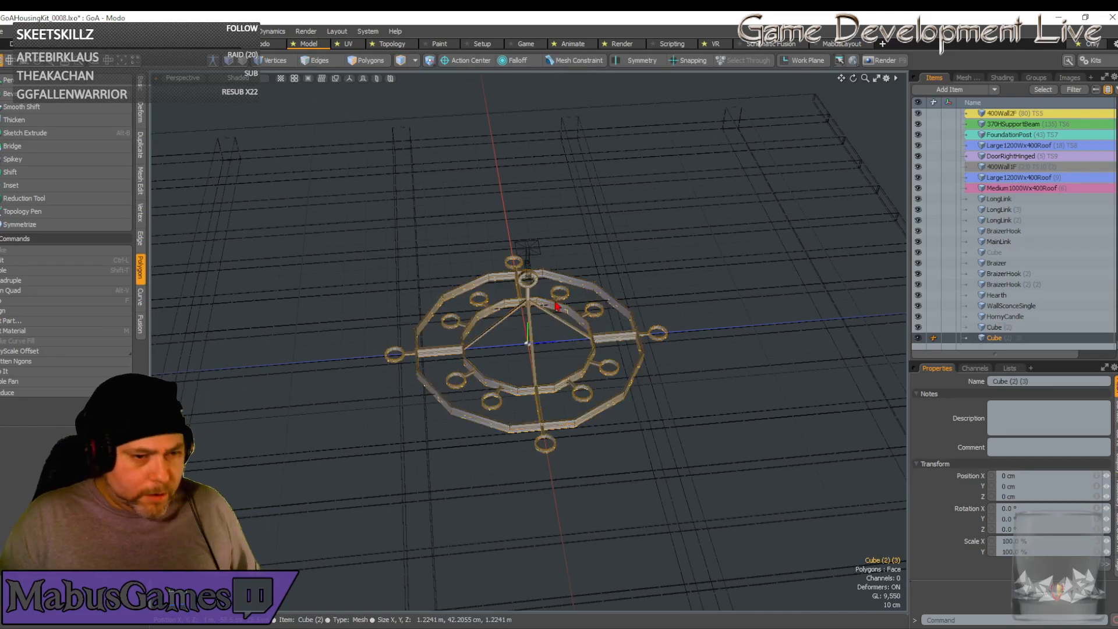
key(w)
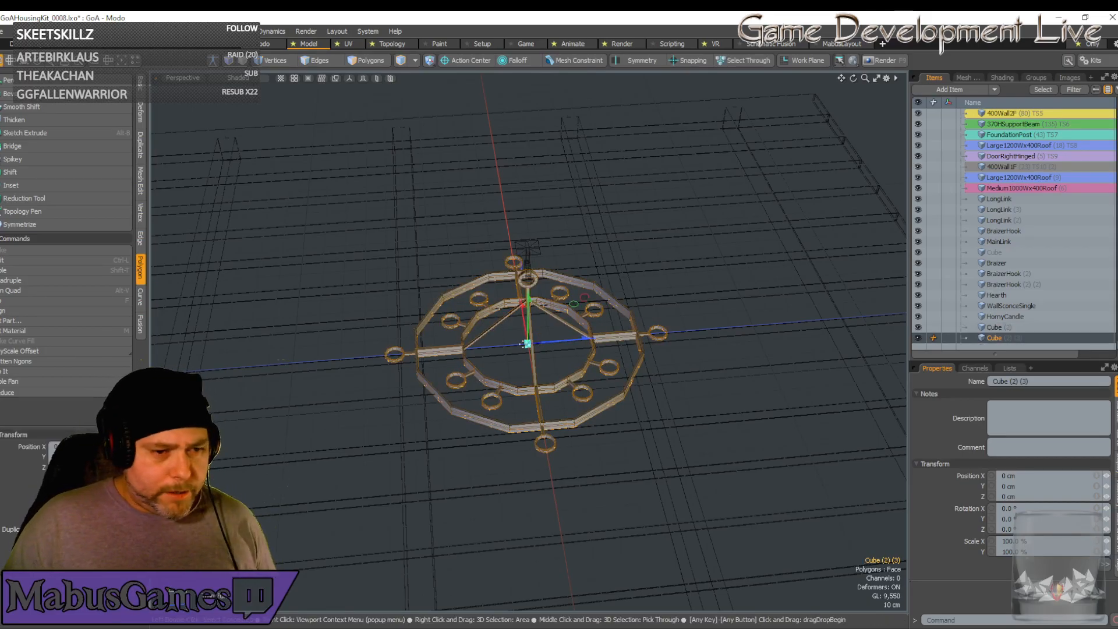
drag(569, 344, 561, 232)
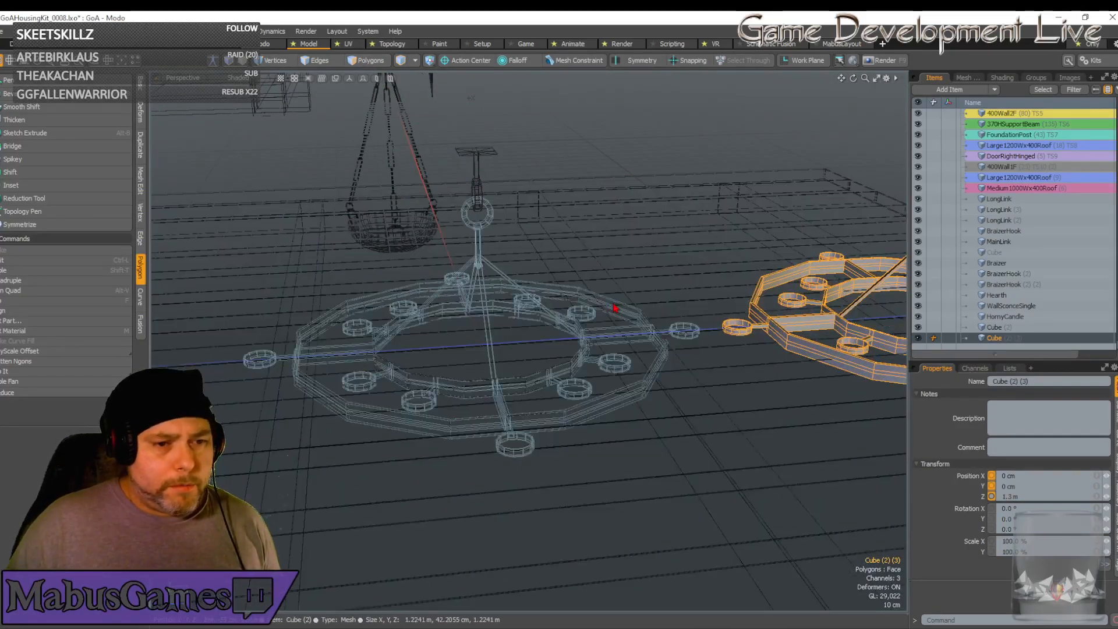
Select the original chandelier and select all connected polygons of its rings, crossbeams and rods
click(616, 308)
key(shift+a)
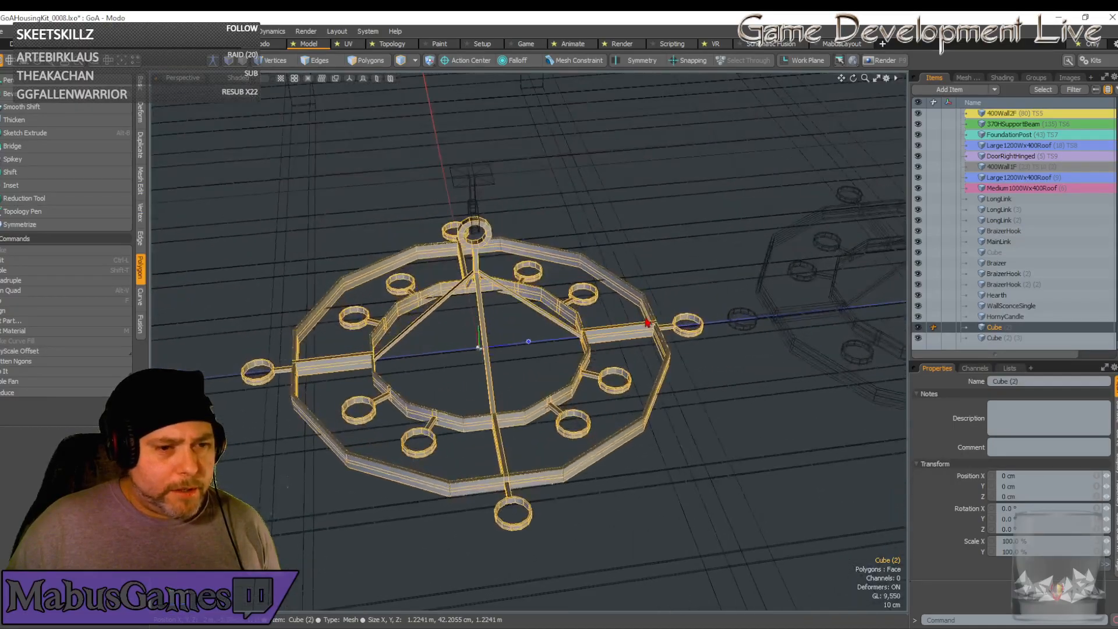
alt+drag(647, 323, 652, 324)
scroll(651, 324, up, 1)
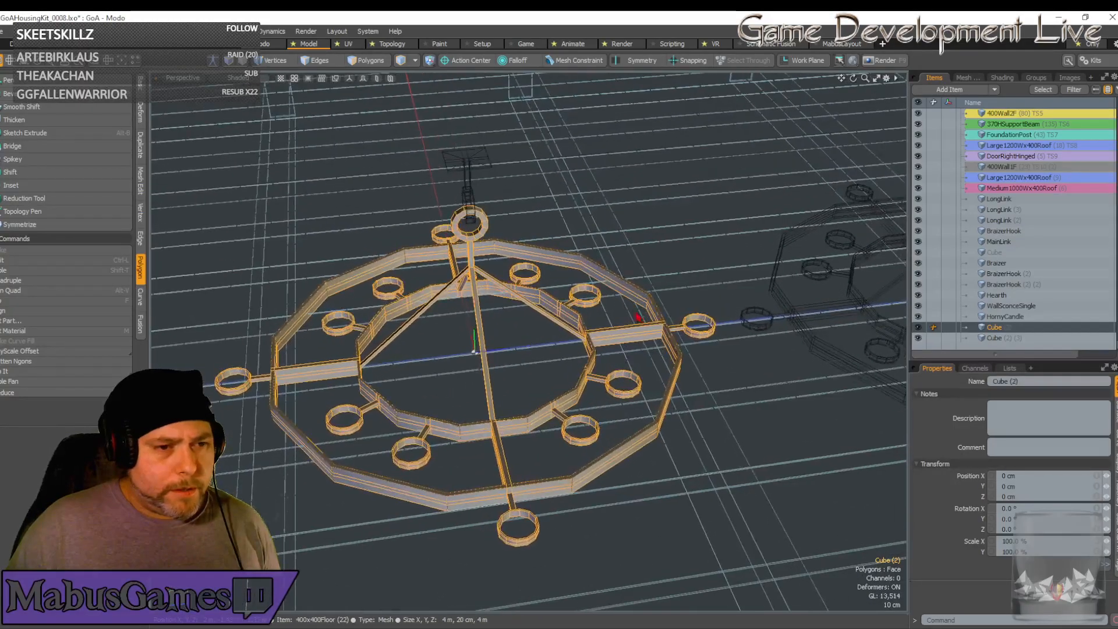
click(369, 61)
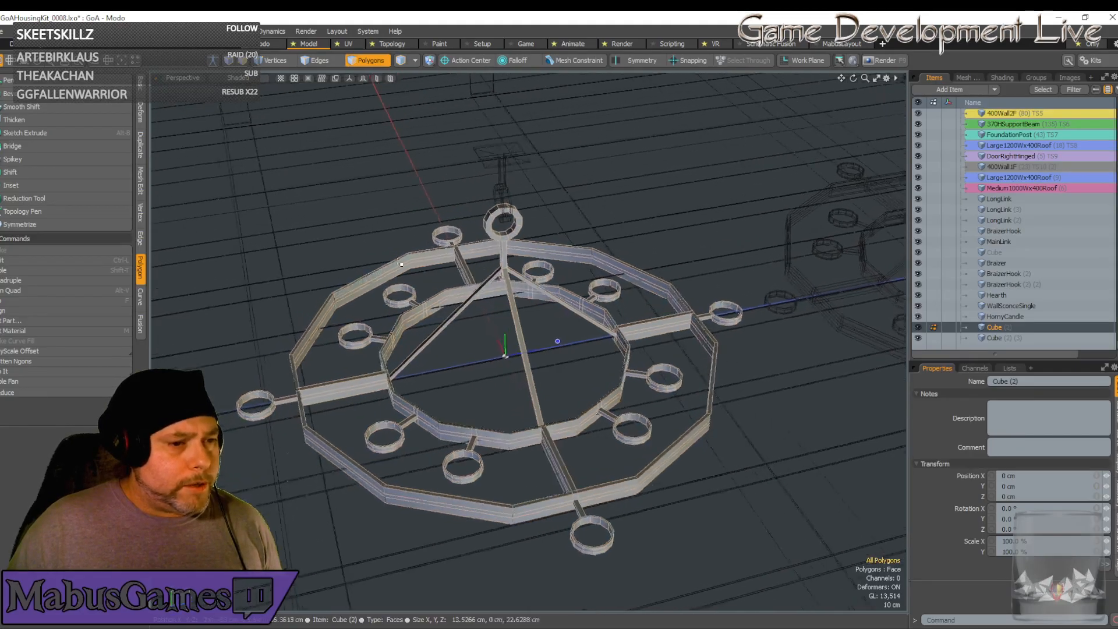
double_click(414, 237)
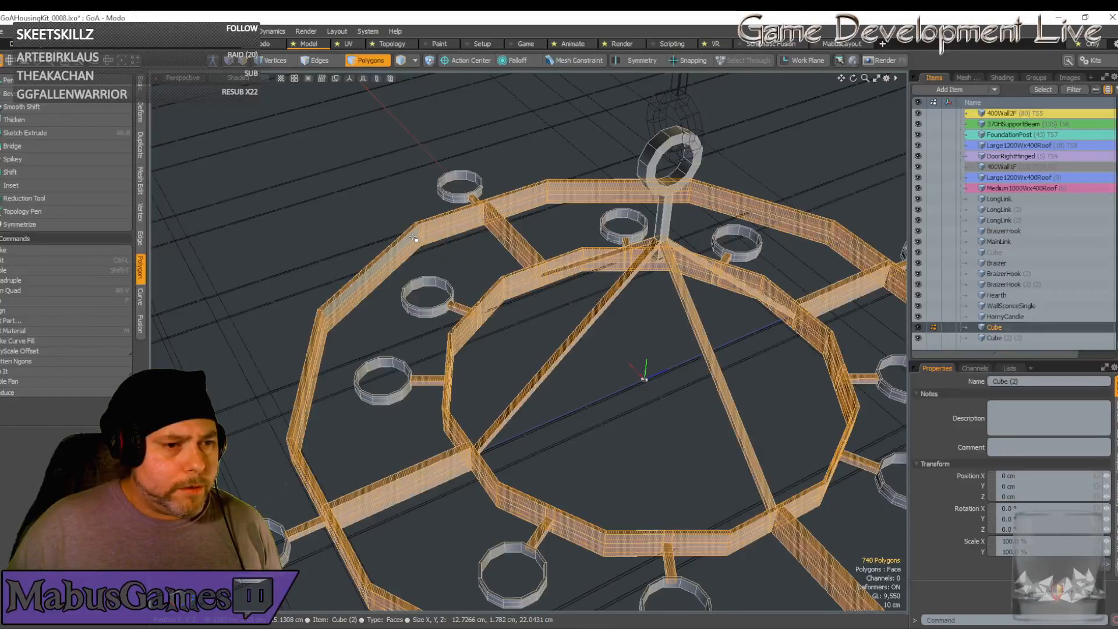
Deselect the faces of the two crossbeams between the rings along the X axis
alt+drag(493, 242, 625, 301)
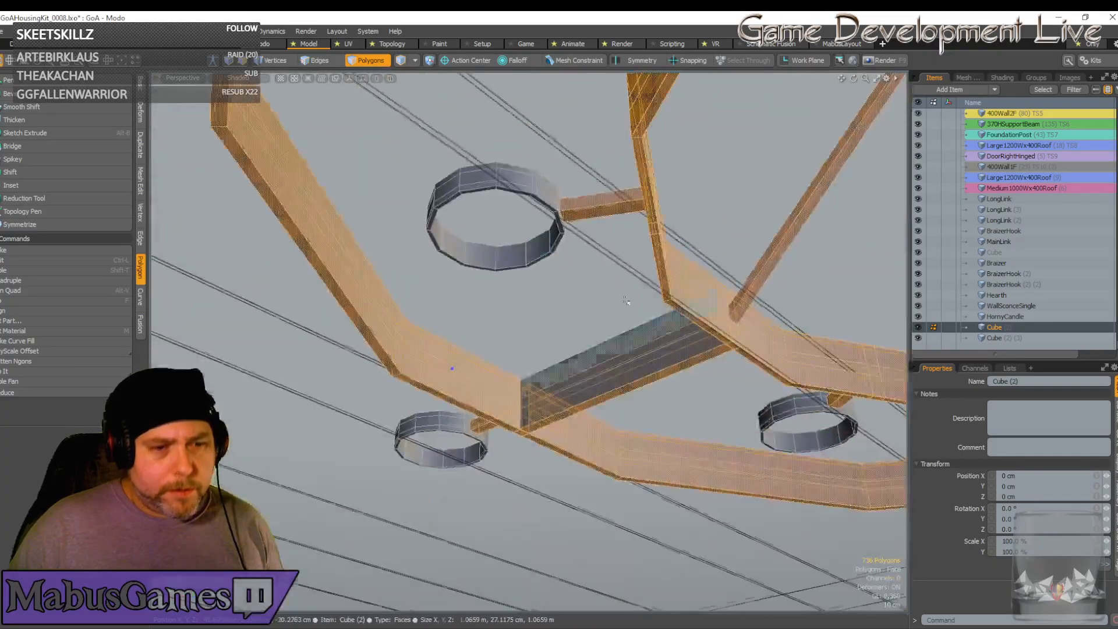
alt+drag(614, 374, 658, 374)
key(shift+a)
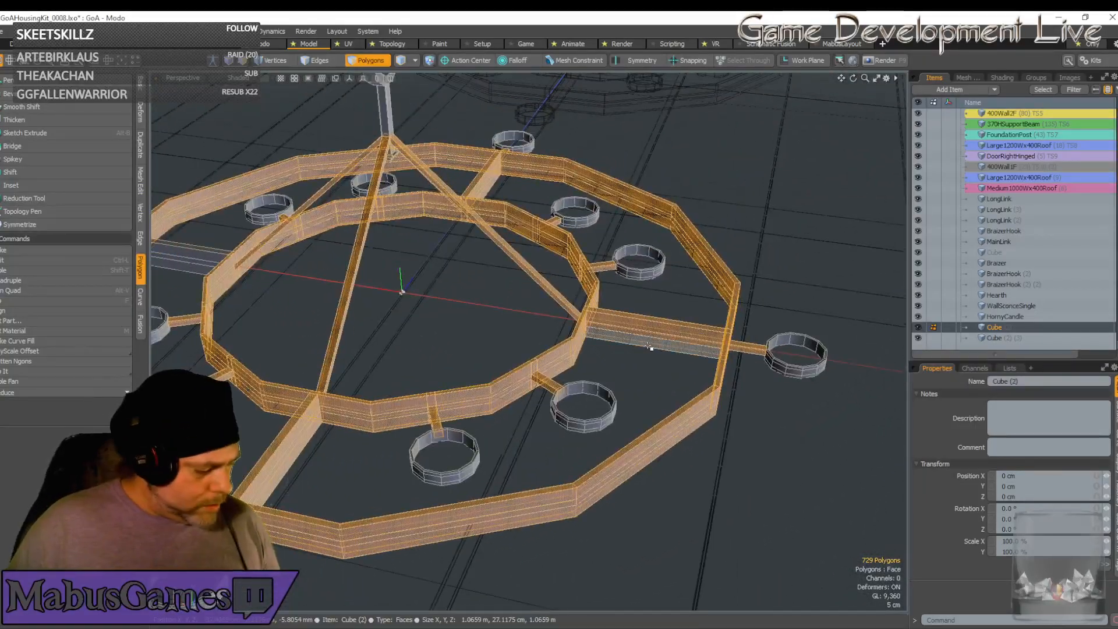
ctrl+click(650, 346)
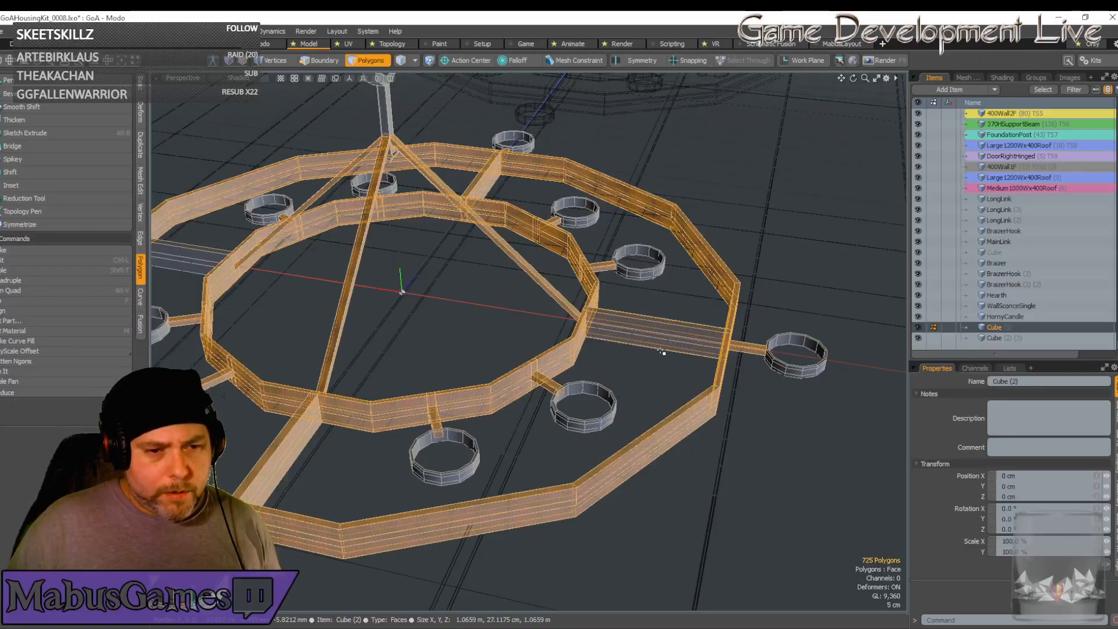
alt+drag(662, 352, 487, 274)
Deselect the faces of the two crossbeams between the rings along the Z axis
alt+drag(481, 236, 479, 464)
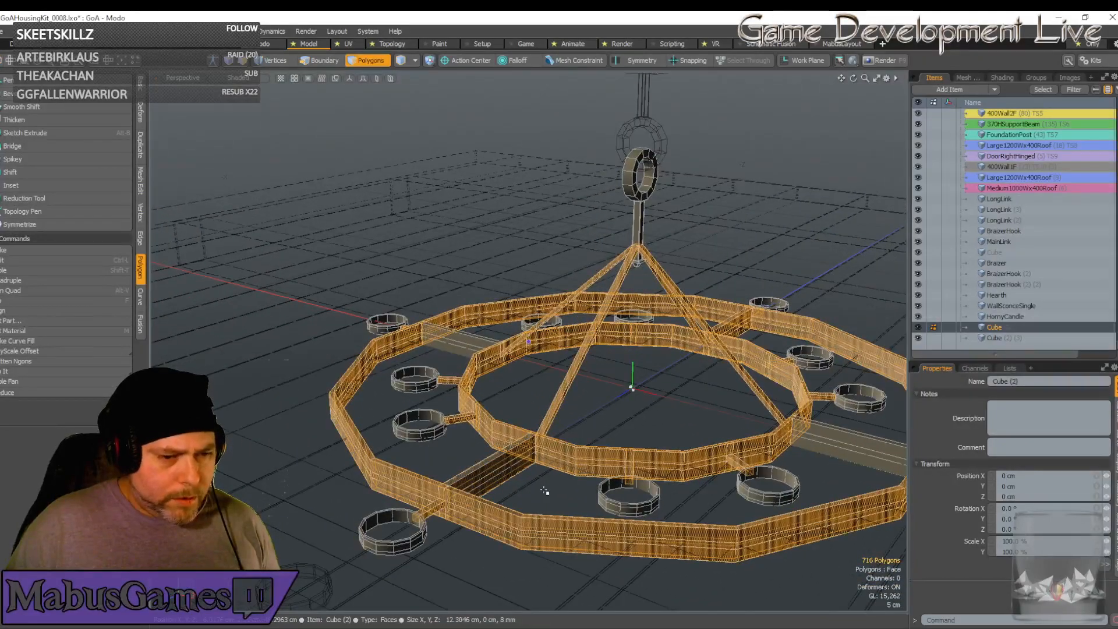
alt+drag(544, 490, 669, 284)
scroll(580, 245, up, 2)
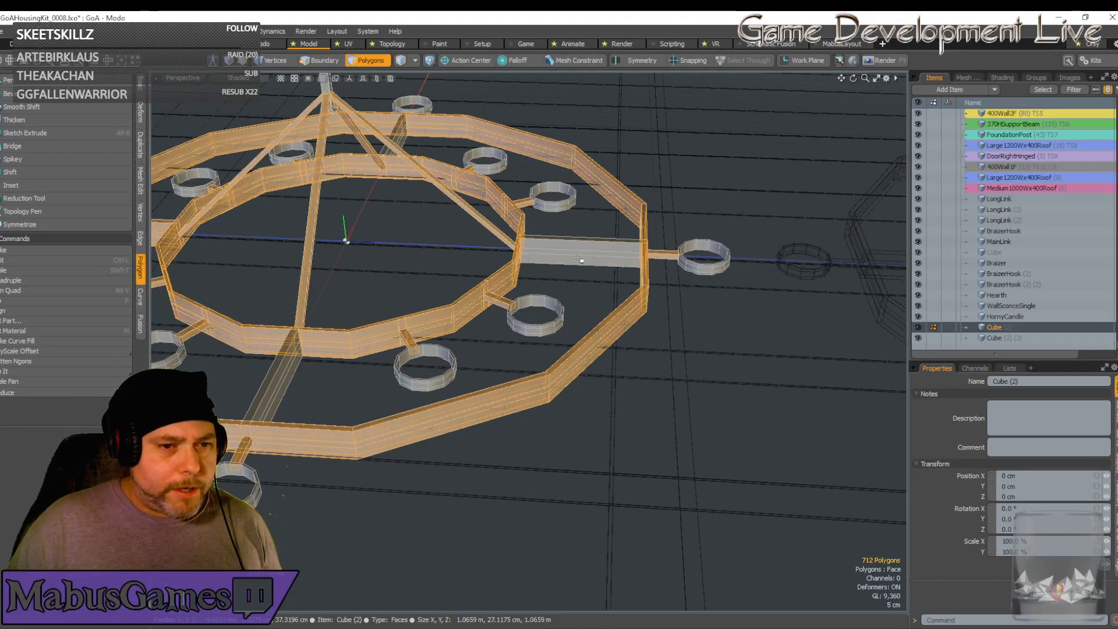
alt+drag(581, 259, 536, 322)
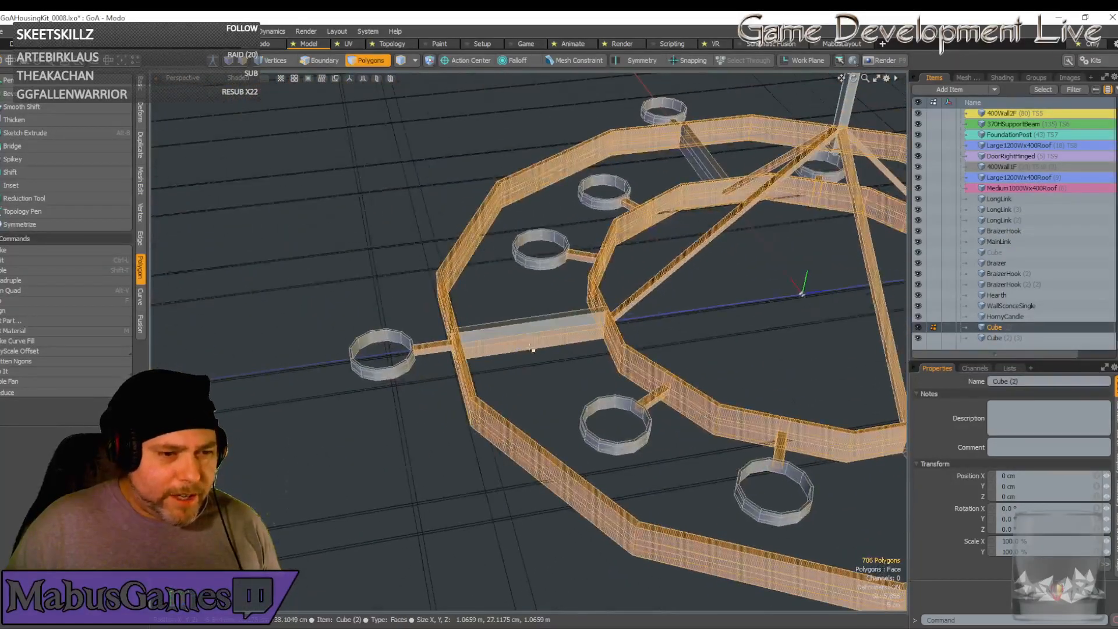
ctrl+alt+drag(535, 373, 524, 375)
alt+shift+drag(810, 403, 647, 397)
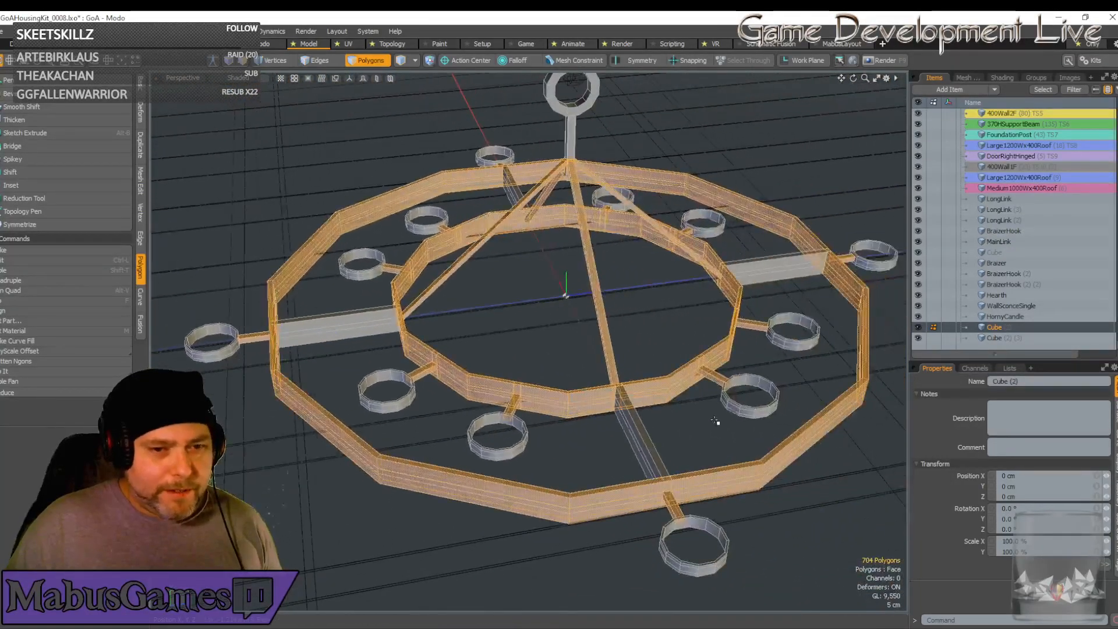
Deselect the faces of the short arm joining one outer candle holder to the outer ring
alt+drag(752, 412, 744, 409)
alt+drag(764, 496, 811, 413)
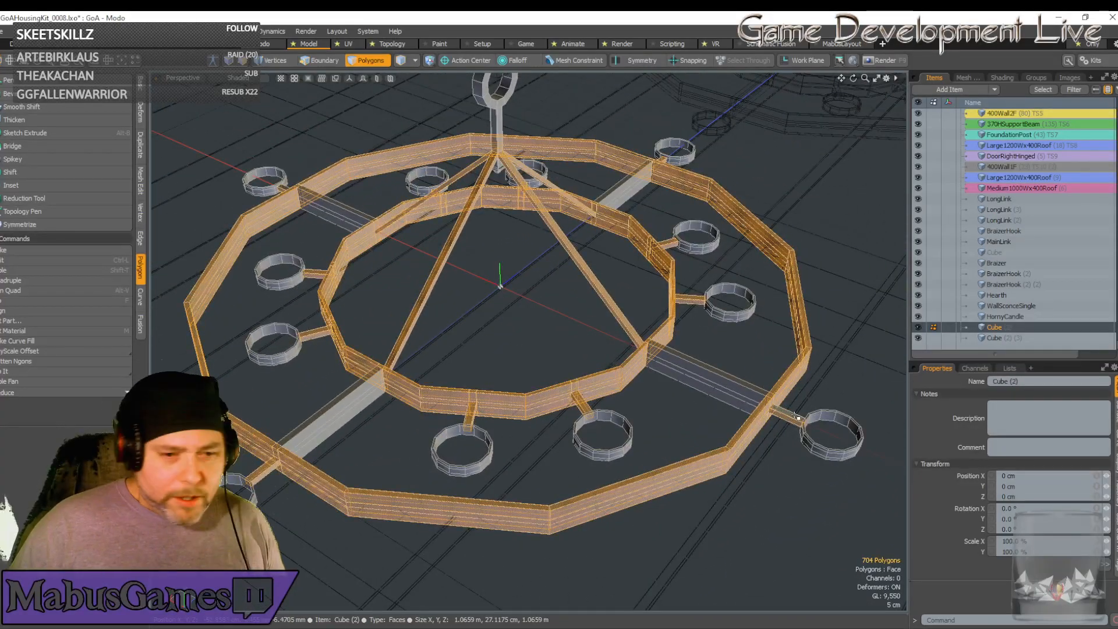
alt+drag(787, 434, 751, 362)
scroll(738, 362, up, 6)
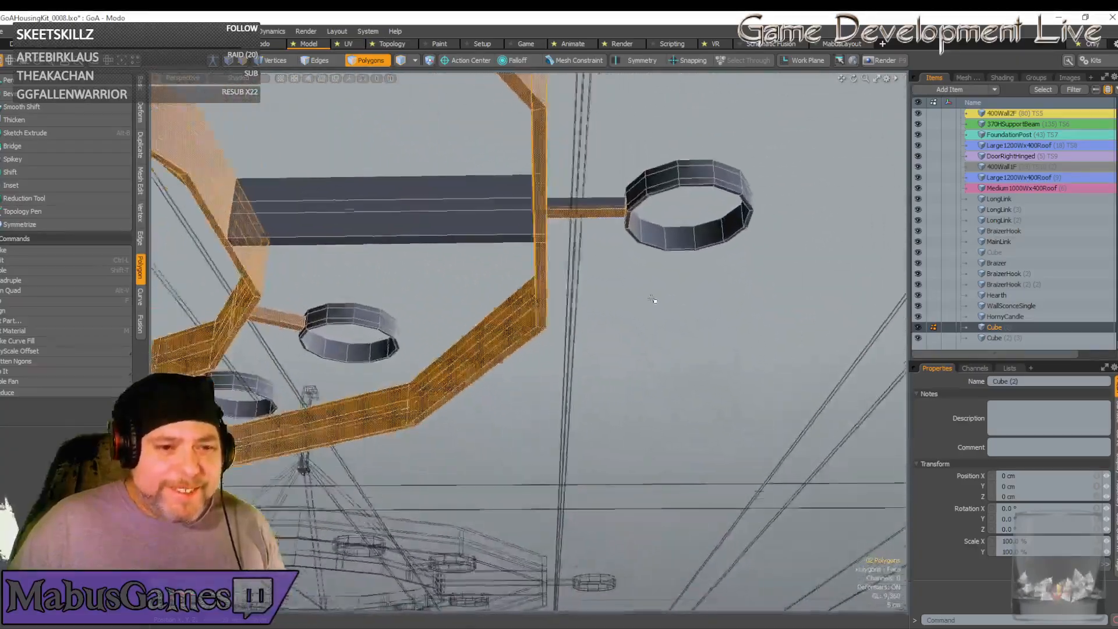
alt+drag(585, 251, 495, 326)
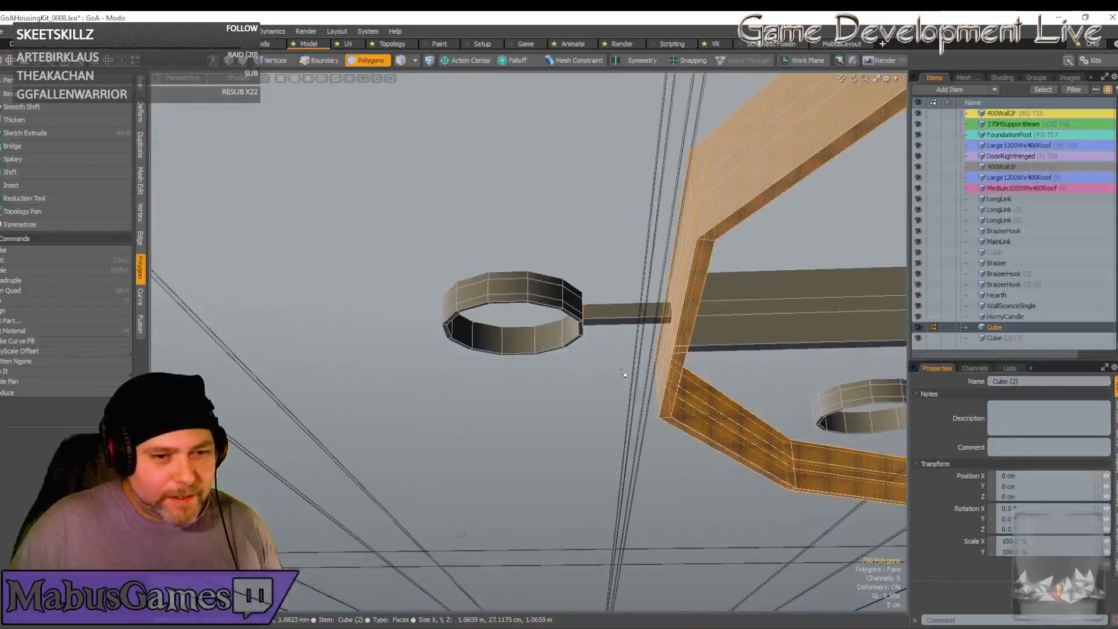
scroll(622, 373, down, 5)
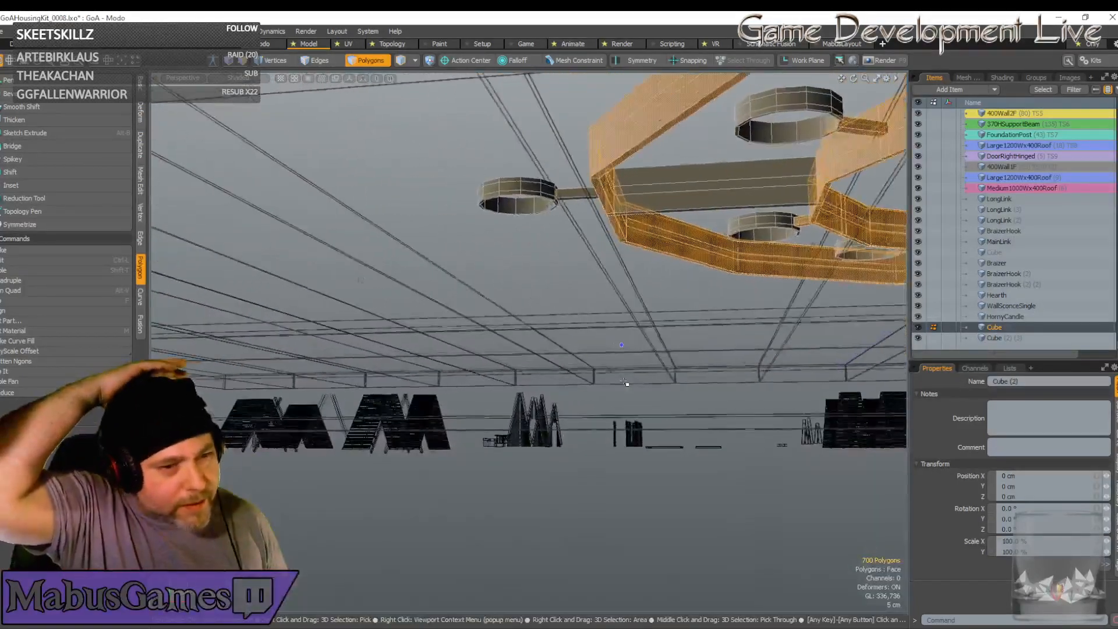
alt+drag(624, 382, 603, 389)
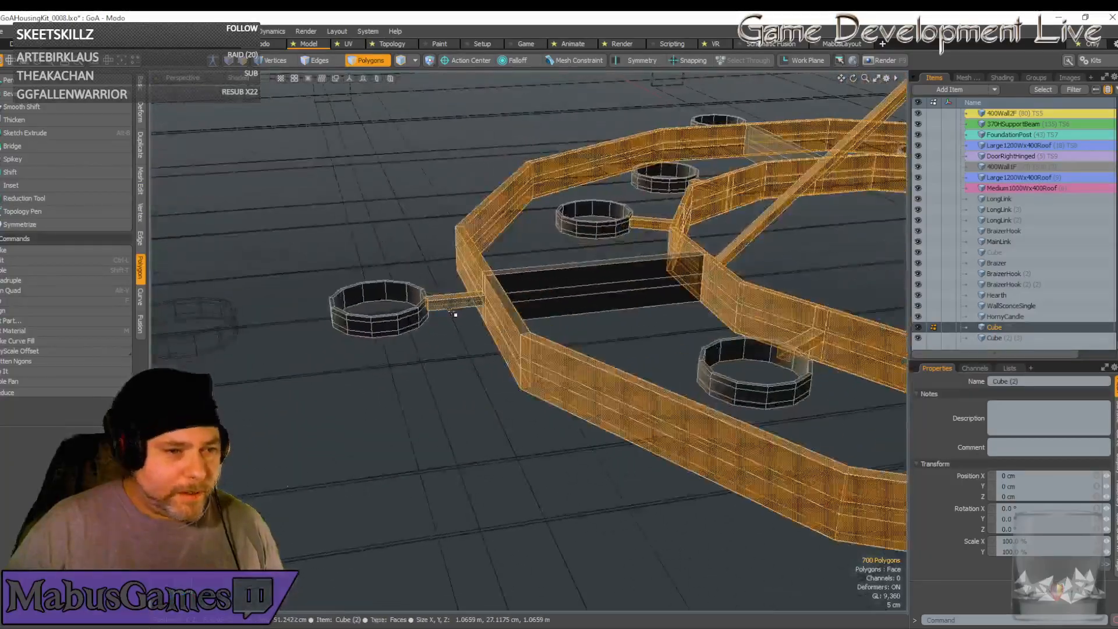
Deselect the faces of the remaining short arms that join the outer candle holders to the outer ring
ctrl+click(452, 304)
mouse_move(453, 304)
alt+mouse_down()
mouse_move(513, 490)
mouse_move(477, 451)
mouse_move(486, 431)
mouse_move(536, 457)
mouse_move(528, 446)
mouse_move(342, 422)
mouse_move(357, 382)
alt+mouse_up()
scroll(341, 421, down, 5)
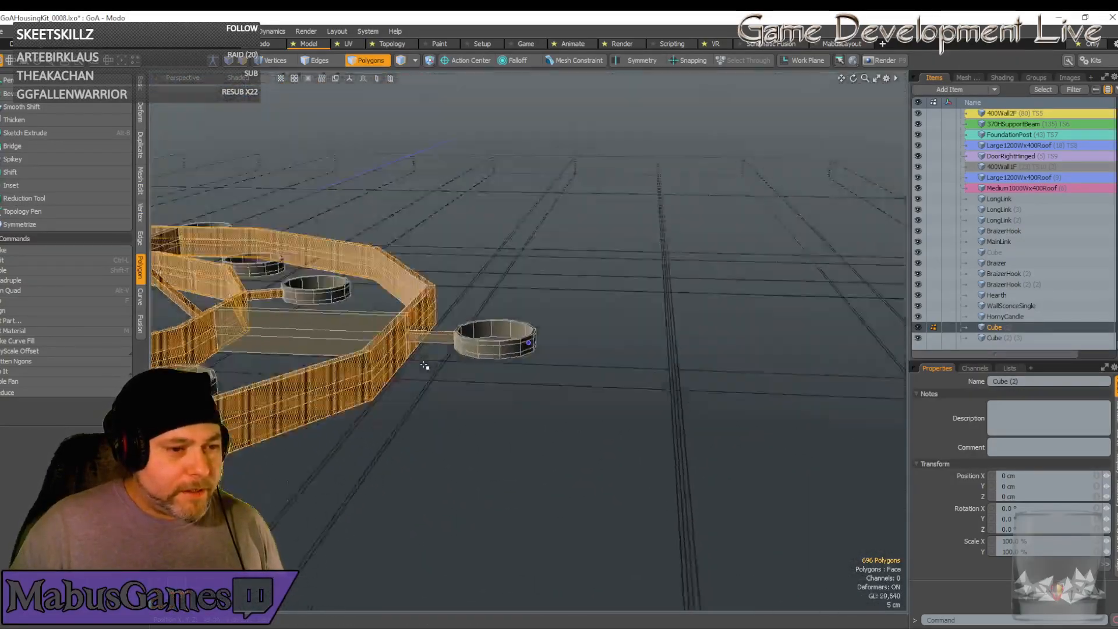
alt+drag(425, 365, 684, 394)
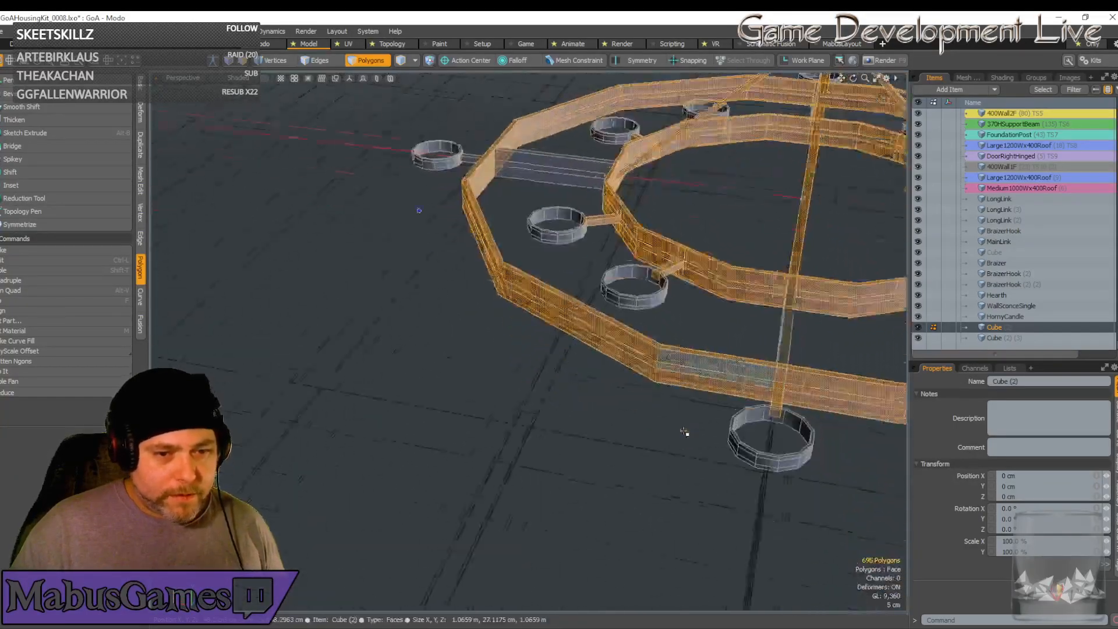
alt+drag(662, 432, 443, 442)
alt+drag(467, 400, 439, 279)
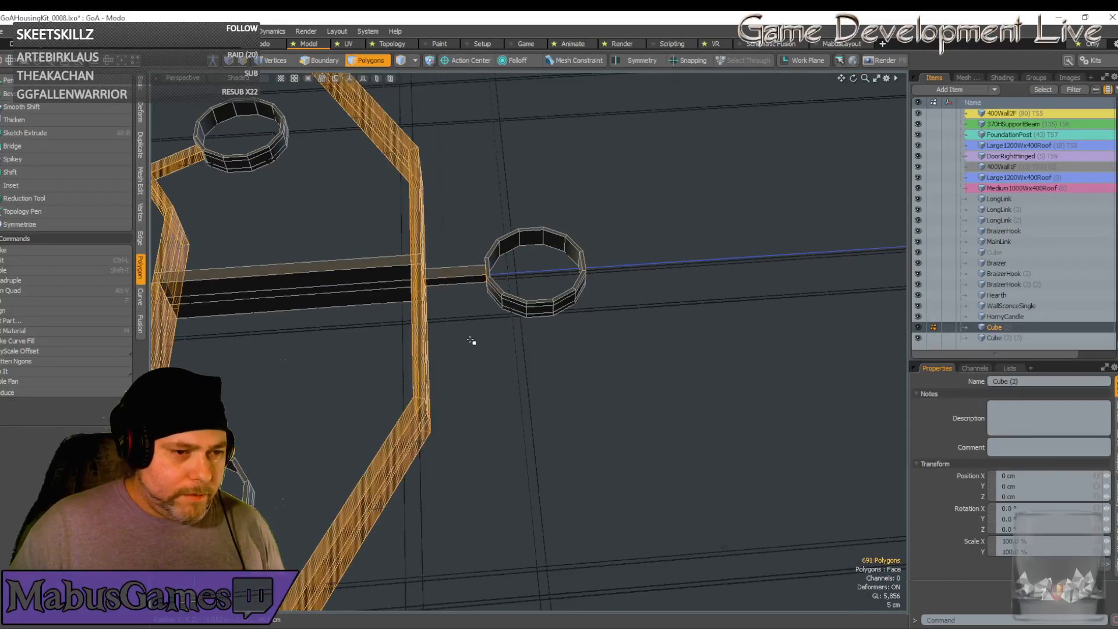
alt+drag(475, 343, 464, 351)
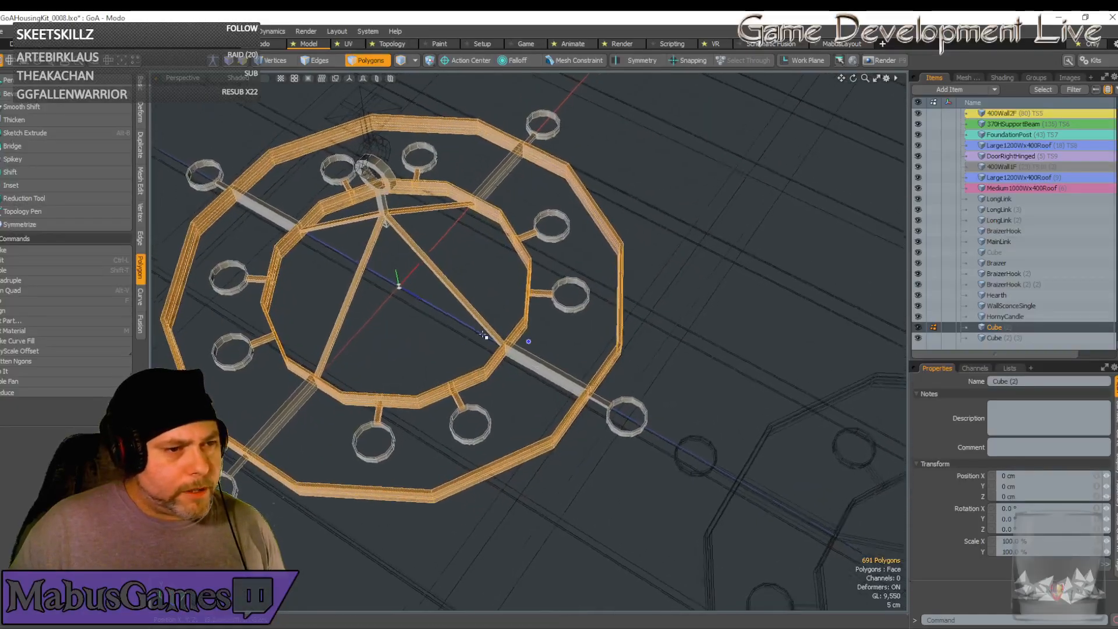
Deselect the faces of the four slanted rods that run from the central hanger down to the inner ring
alt+drag(485, 336, 364, 386)
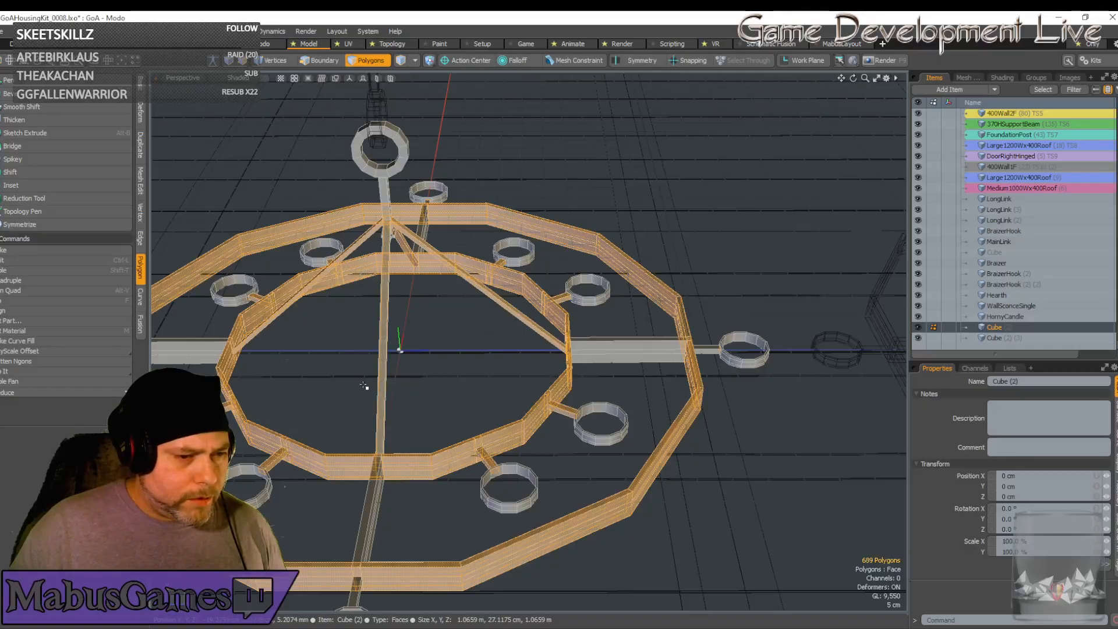
alt+drag(425, 369, 489, 457)
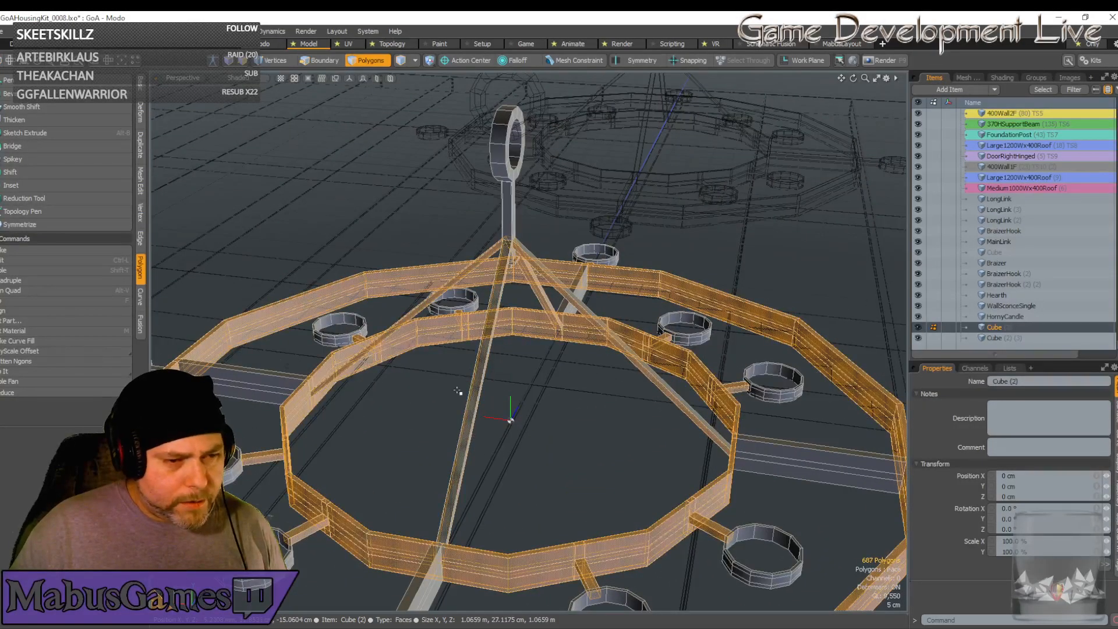
alt+drag(457, 391, 604, 356)
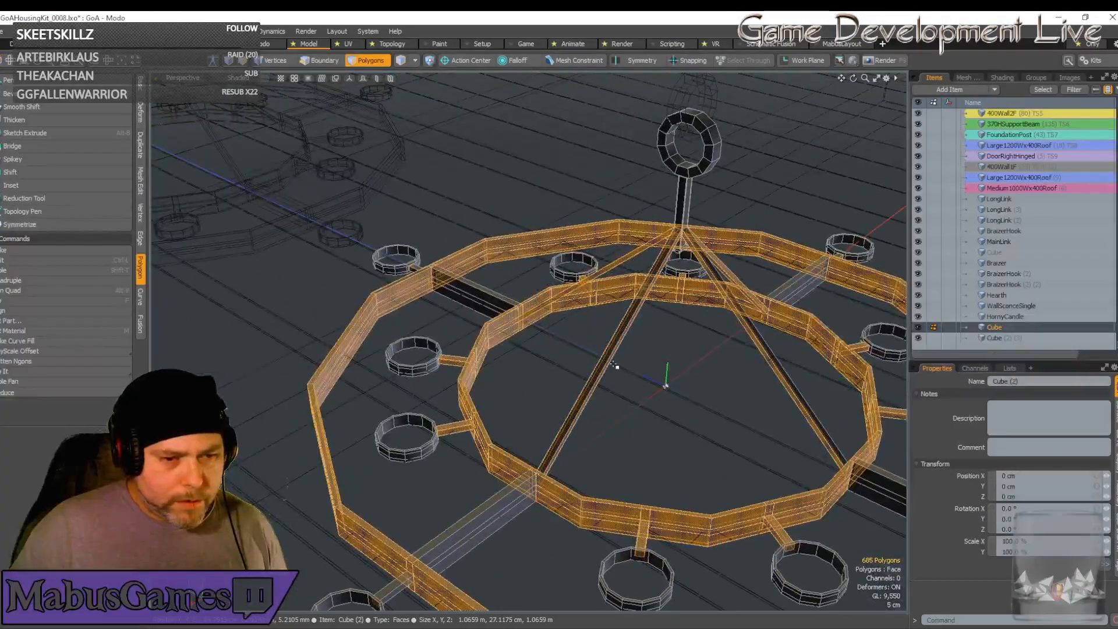
alt+drag(777, 362, 705, 443)
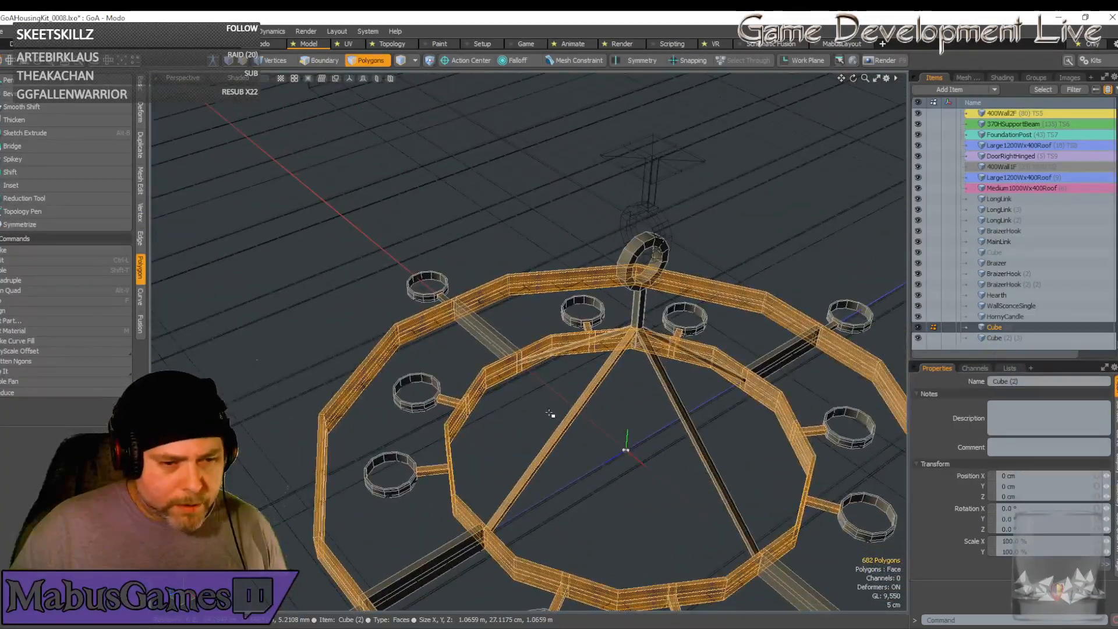
alt+drag(576, 425, 644, 406)
alt+drag(744, 518, 650, 314)
scroll(815, 375, up, 2)
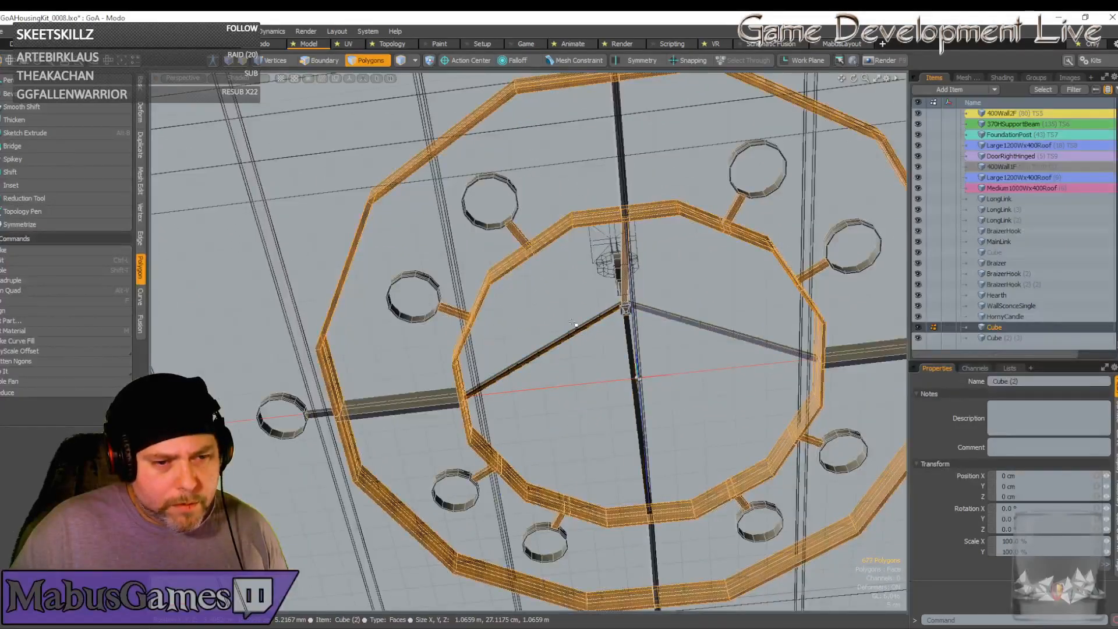
Deselect the faces visible from above on the short arms joining the inner candle holders to the inner ring
alt+drag(589, 351, 535, 289)
alt+drag(509, 331, 580, 394)
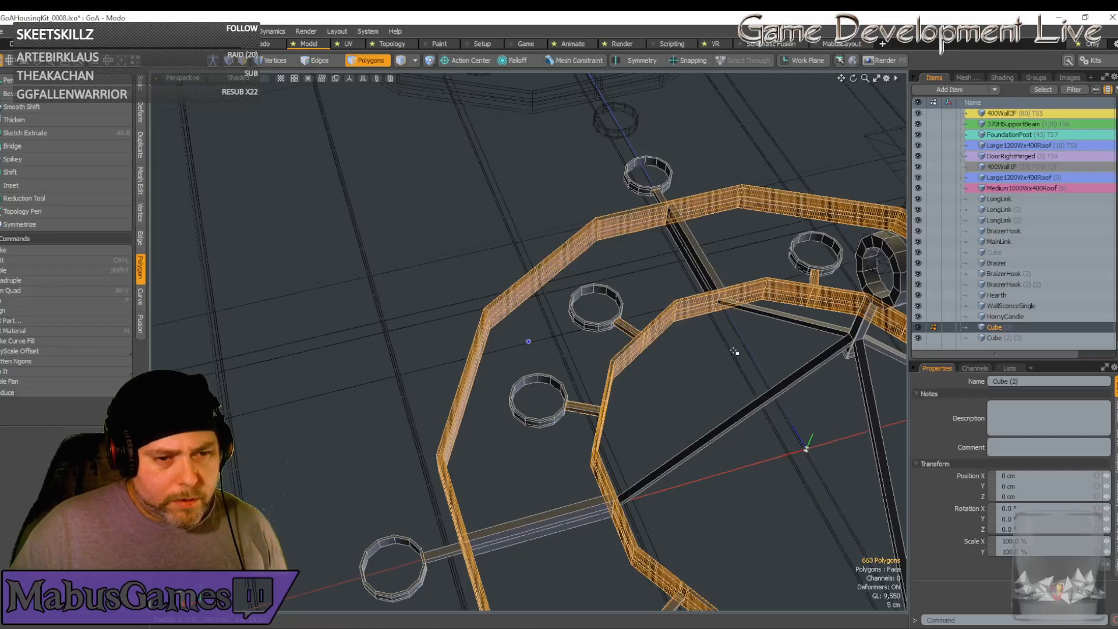
alt+drag(616, 336, 516, 417)
scroll(612, 315, up, 3)
ctrl+drag(547, 457, 642, 333)
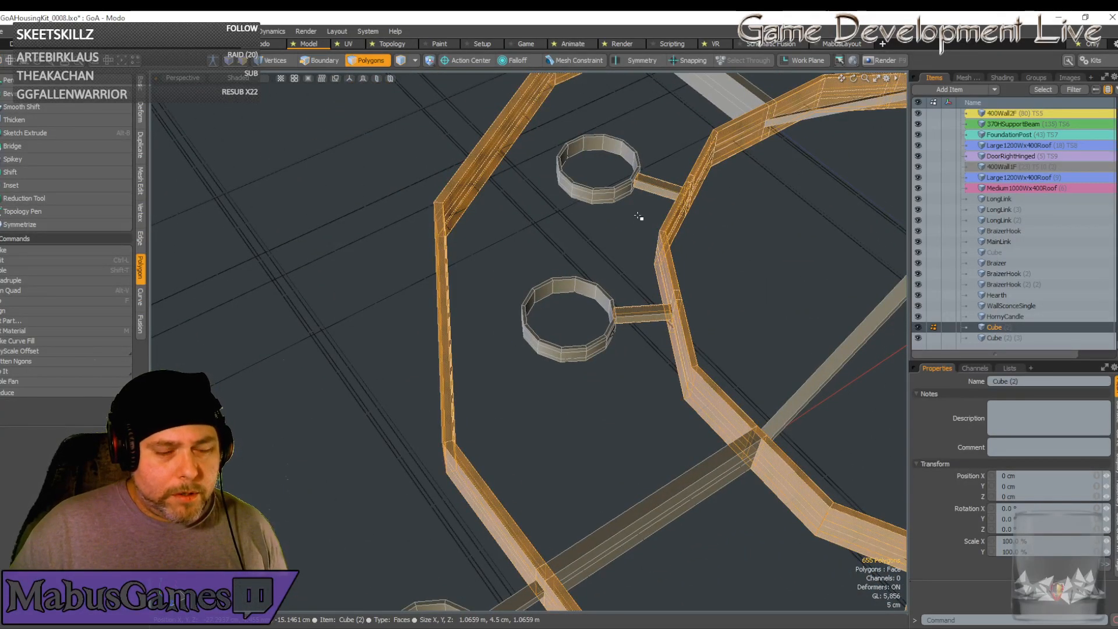
Deselect the remaining side and underside faces of the inner candle holder arms and crossbeams, leaving only the two rings selected
alt+drag(639, 216, 269, 460)
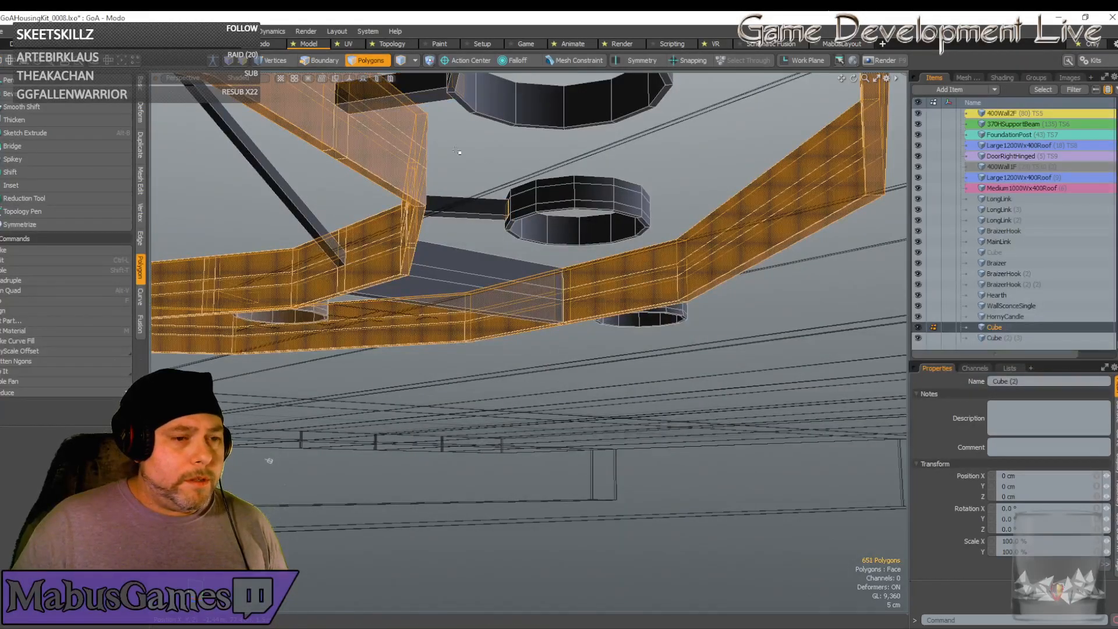
alt+drag(457, 152, 457, 269)
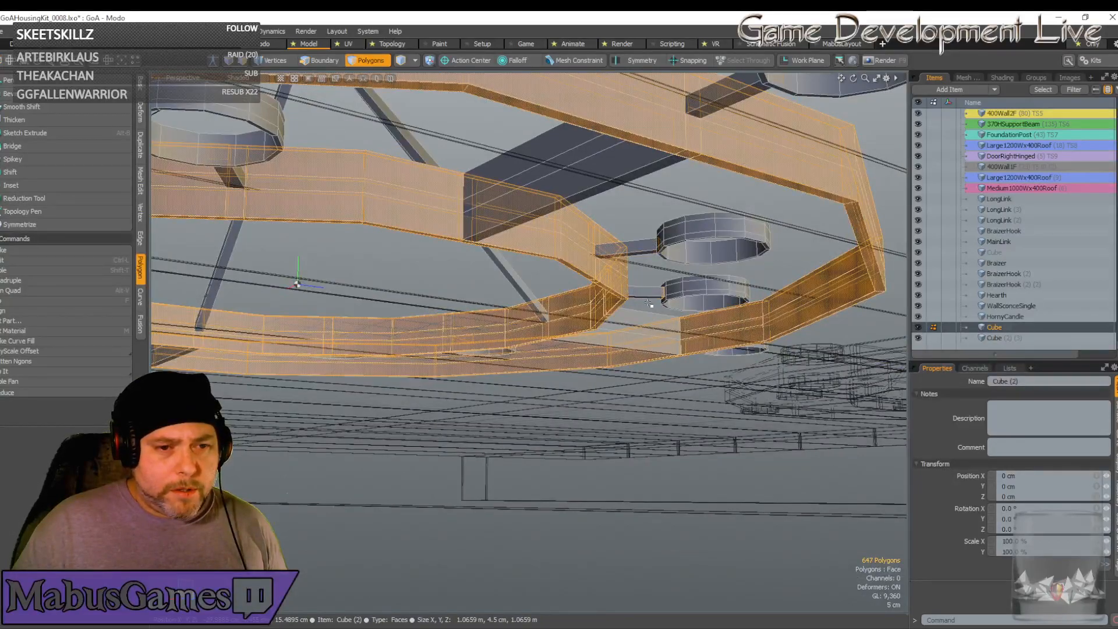
alt+drag(646, 307, 645, 308)
alt+drag(442, 279, 391, 191)
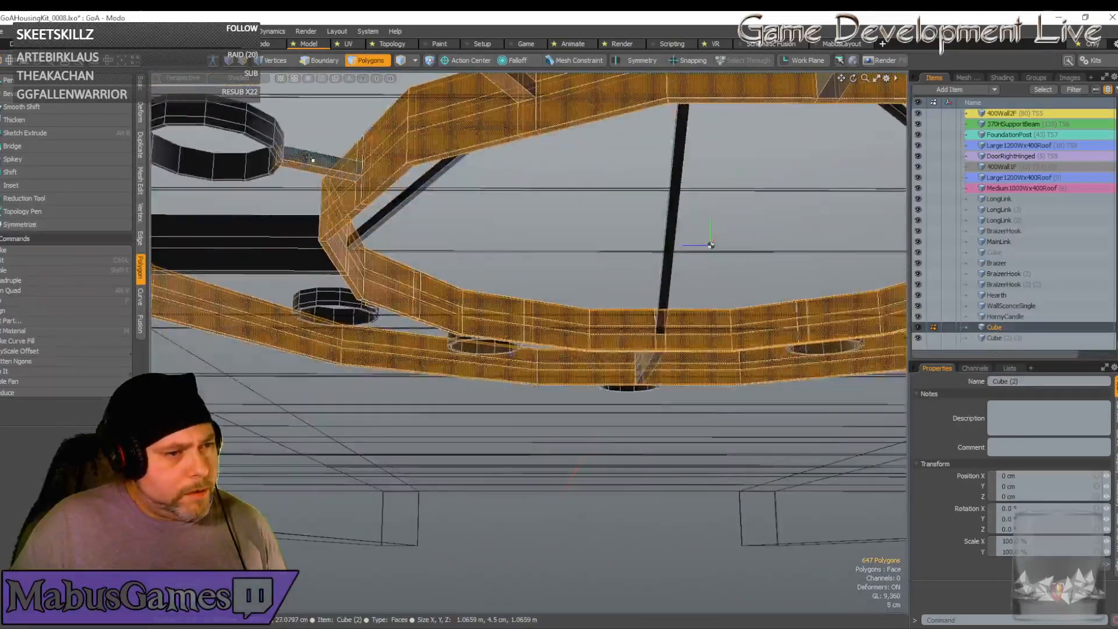
alt+drag(309, 178, 422, 323)
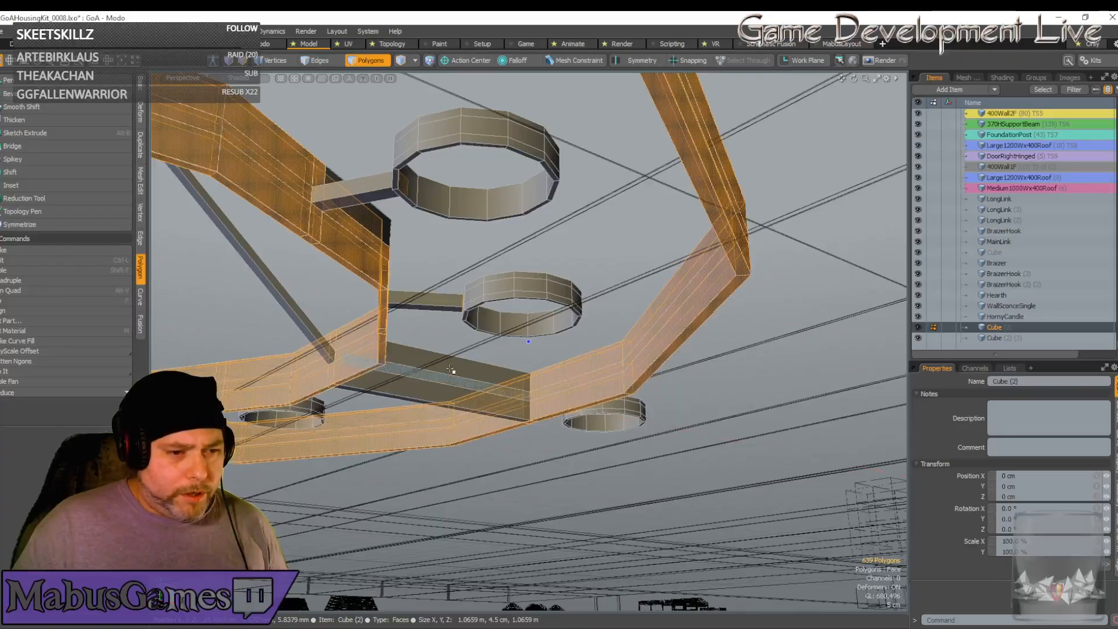
alt+drag(452, 370, 531, 183)
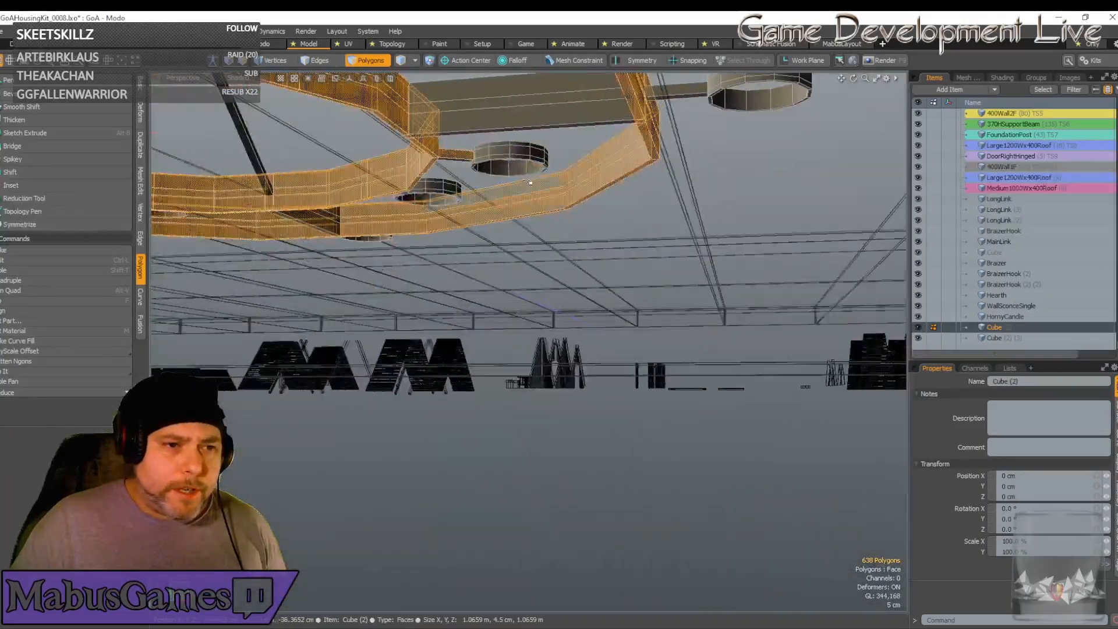
Delete the selected polygons of both rings together with the leftover inner ring faces between two candle holder arms
alt+drag(457, 148, 454, 299)
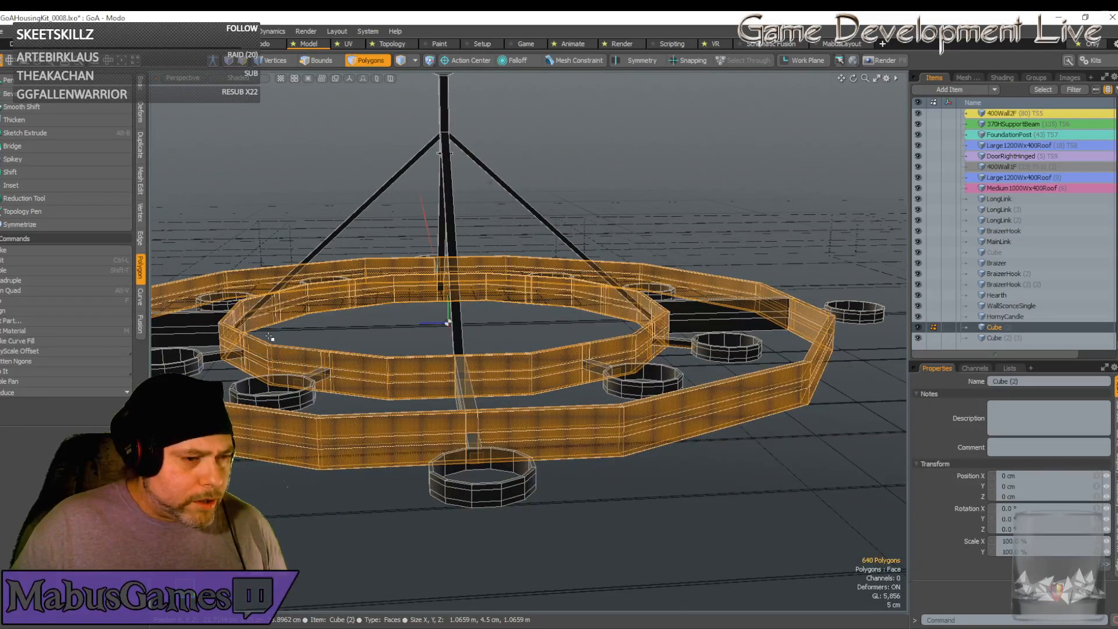
alt+drag(469, 378, 706, 238)
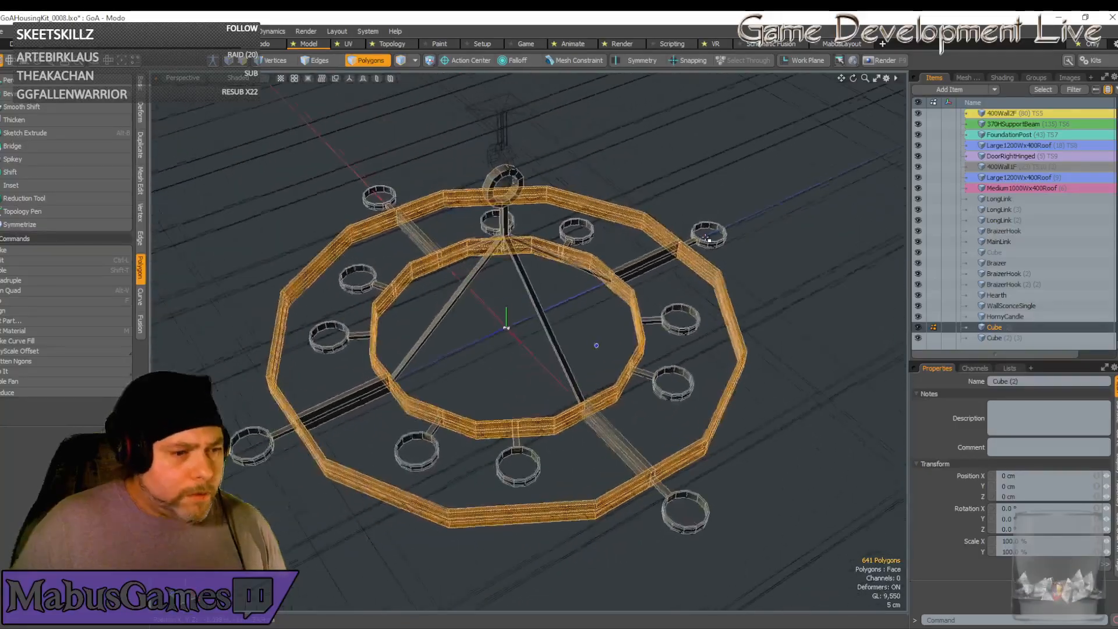
key(Delete)
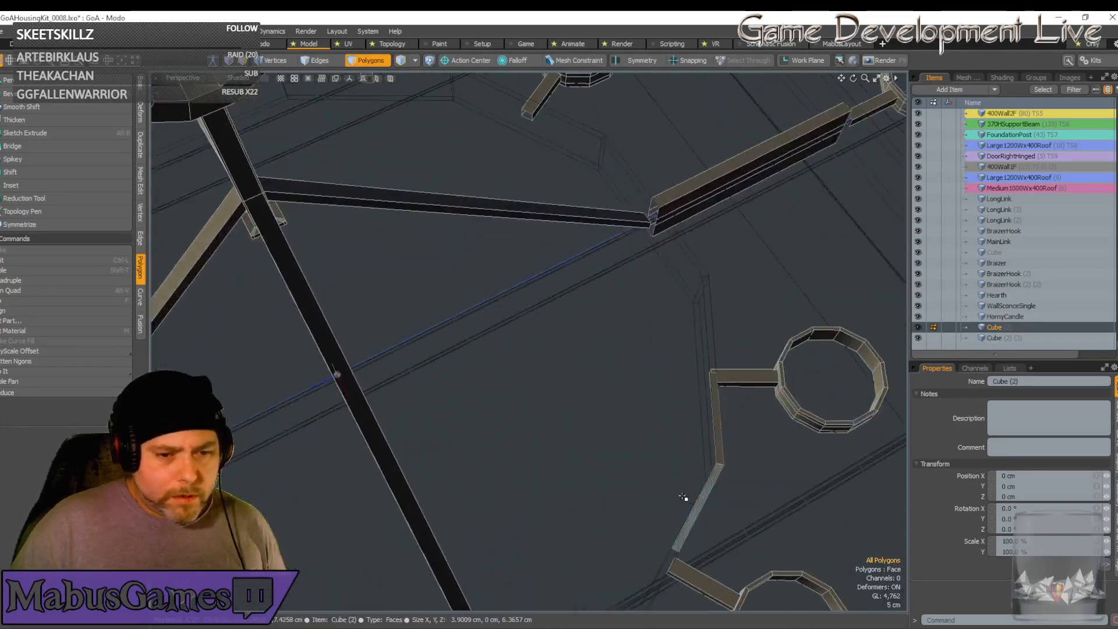
click(683, 496)
key(Delete)
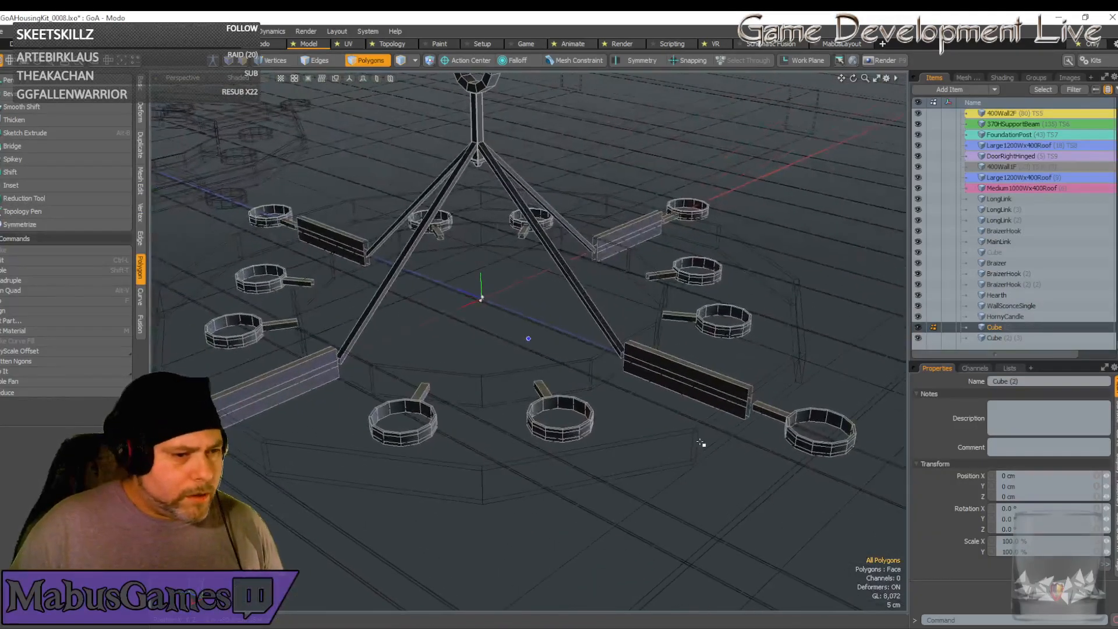
Select the lengthwise middle edges on the sides of the first crossbeams in edge mode
alt+drag(702, 443, 698, 443)
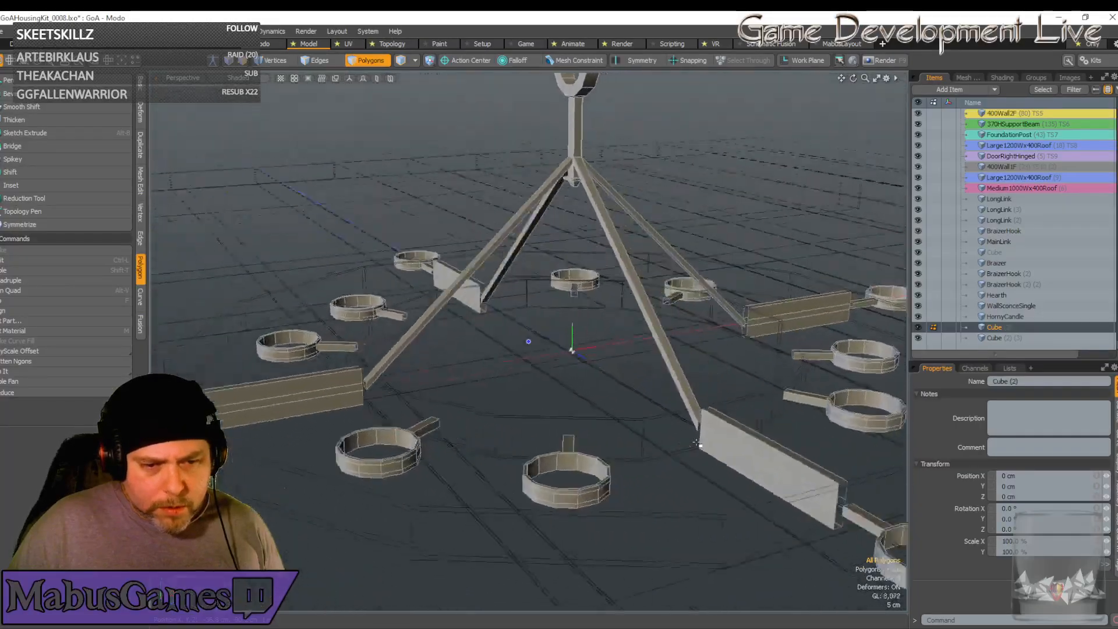
alt+drag(717, 535, 681, 537)
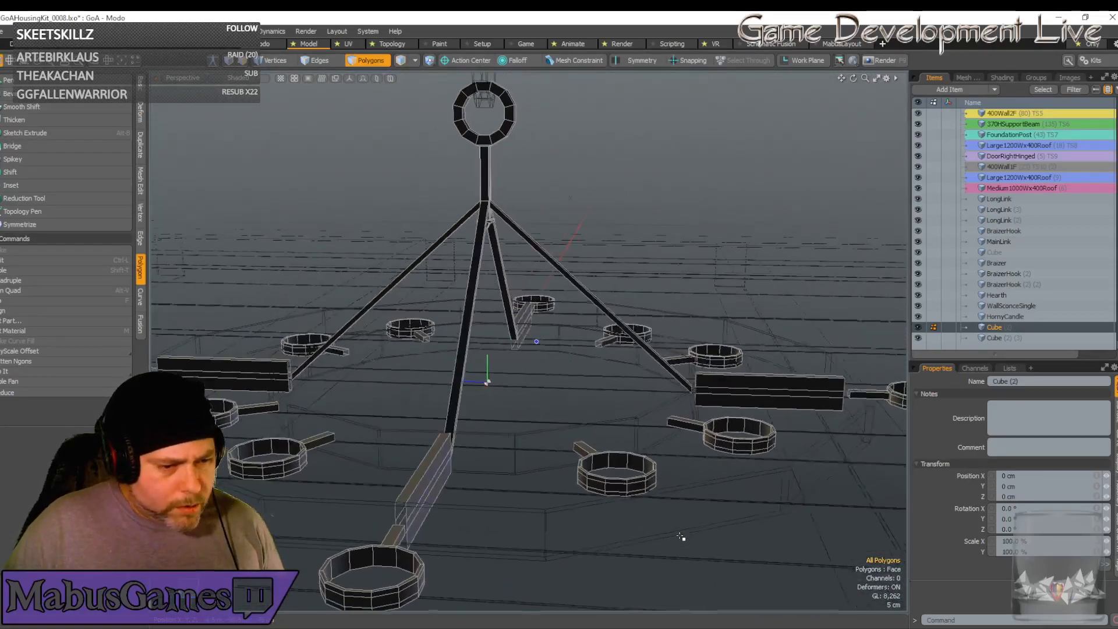
alt+drag(680, 537, 674, 534)
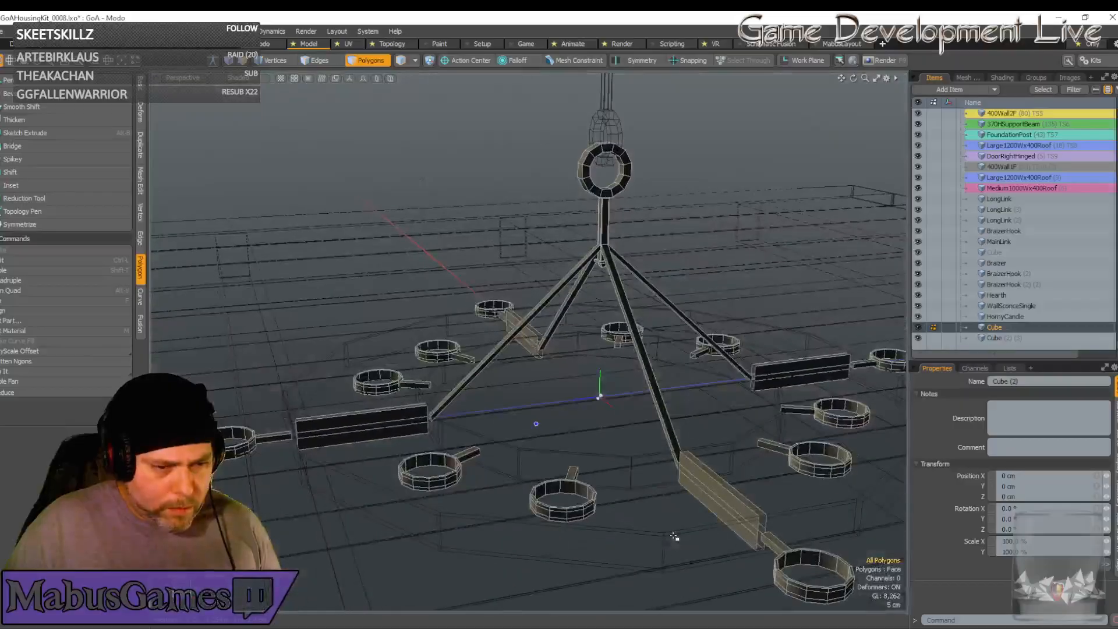
click(324, 62)
alt+drag(367, 468, 379, 484)
scroll(378, 484, up, 3)
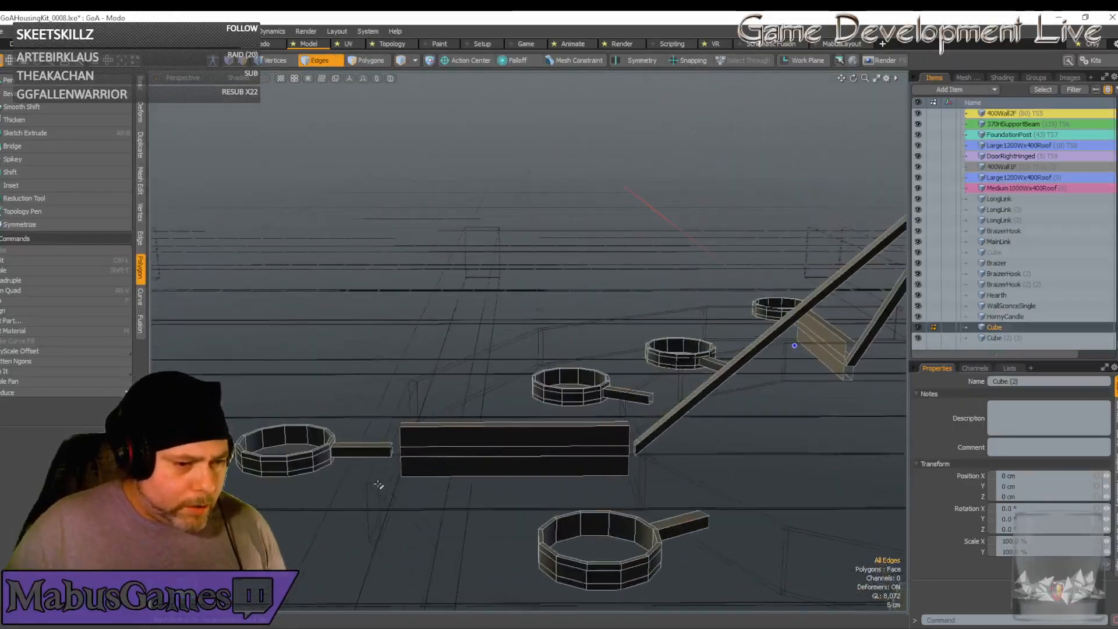
alt+drag(566, 476, 547, 499)
shift+click(492, 518)
shift+click(494, 537)
alt+drag(494, 537, 872, 351)
scroll(547, 502, down, 2)
shift+click(561, 495)
shift+click(574, 503)
Add the lengthwise middle edges of the remaining crossbeams to the selection and remove all the selected edges
scroll(574, 502, down, 3)
scroll(487, 469, up, 3)
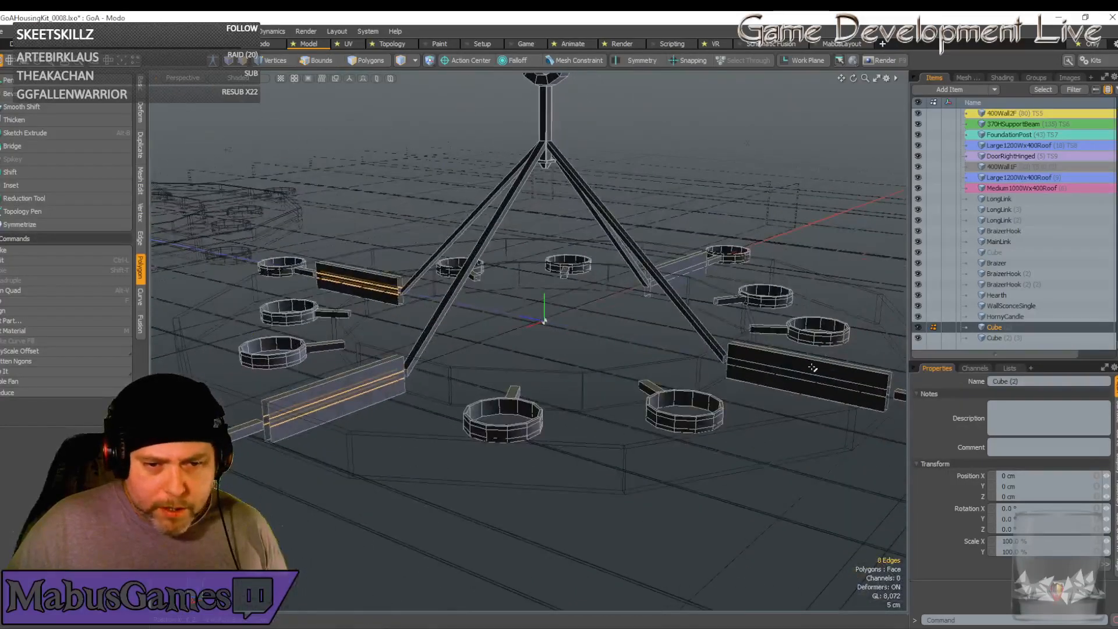
alt+drag(807, 385, 762, 412)
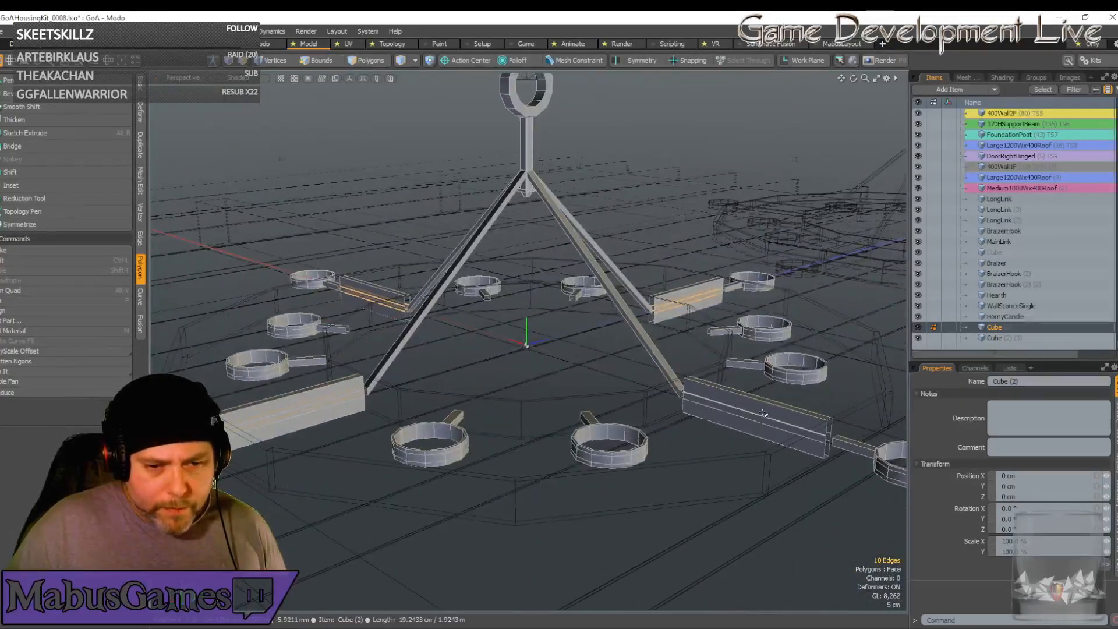
alt+drag(815, 440, 611, 394)
shift+double_click(236, 400)
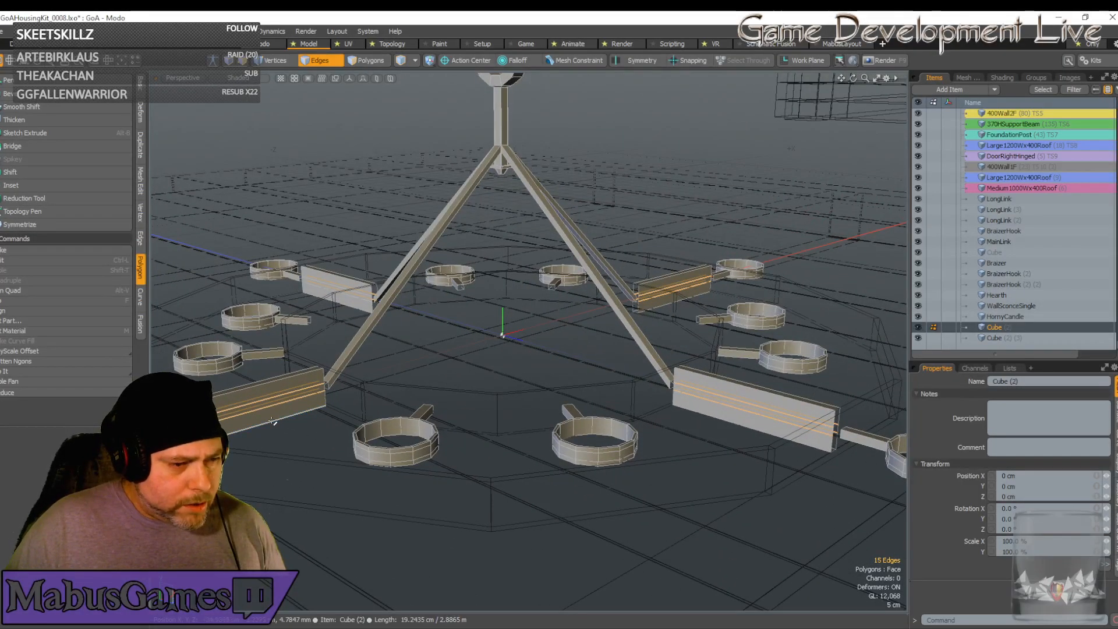
key(2)
alt+drag(283, 439, 597, 455)
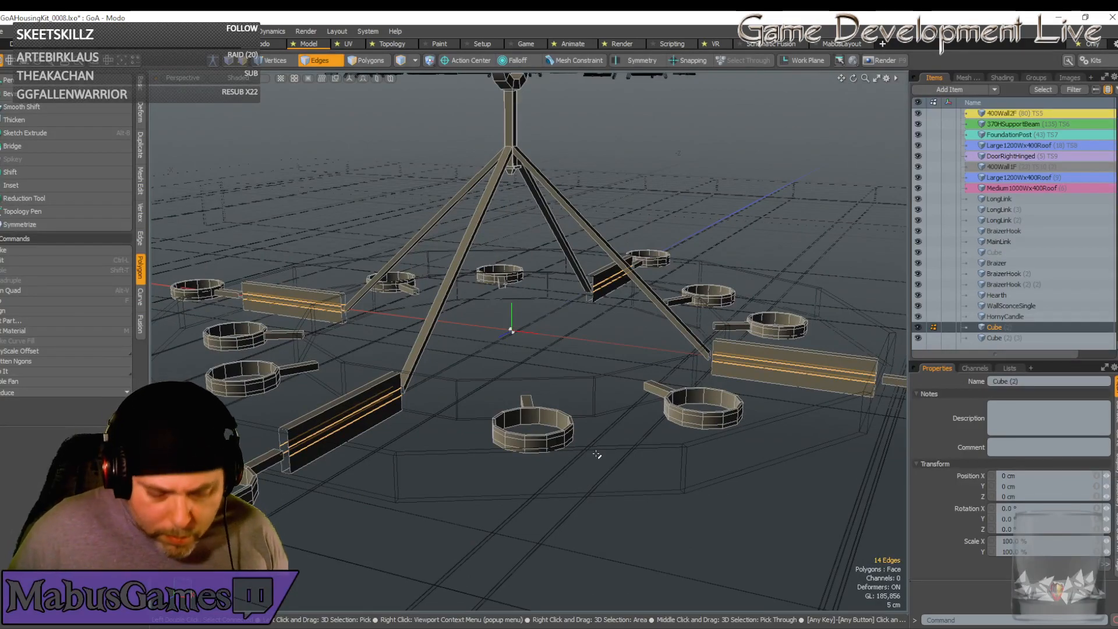
alt+drag(597, 455, 682, 493)
alt+drag(681, 494, 681, 493)
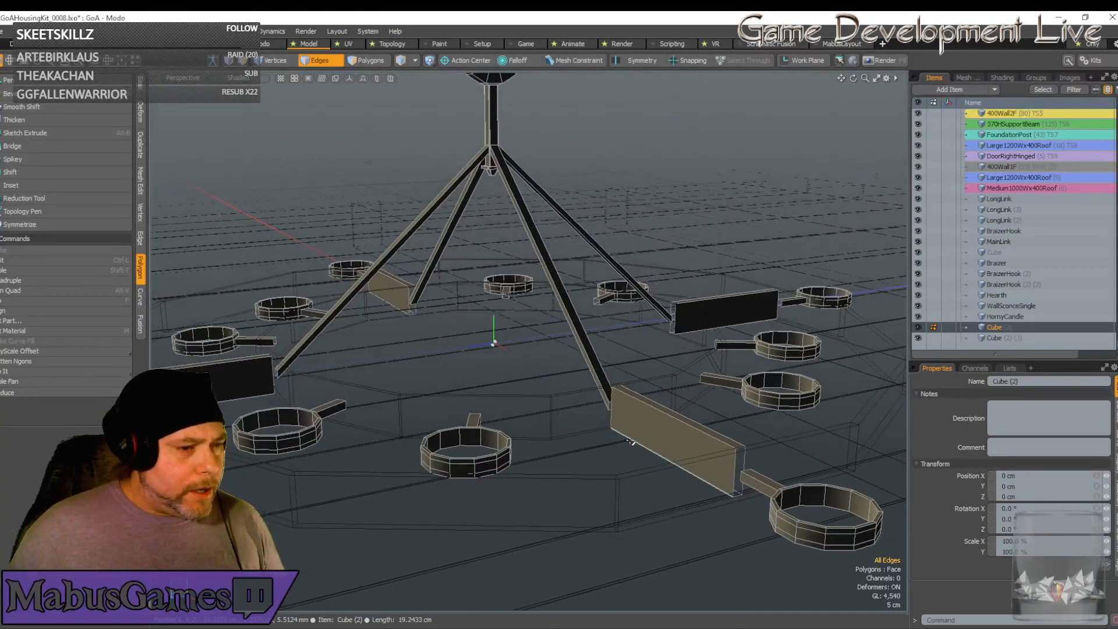
Select two horizontal middle edges, one above the other, on the outer side of each of the first candle holder rings
click(291, 444)
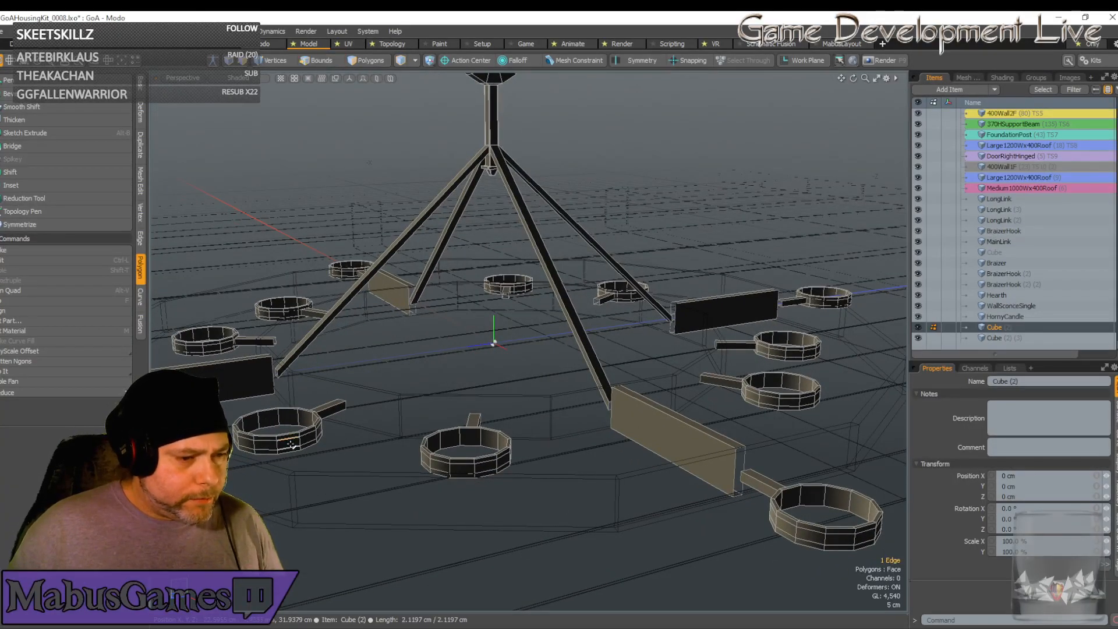
shift+click(465, 469)
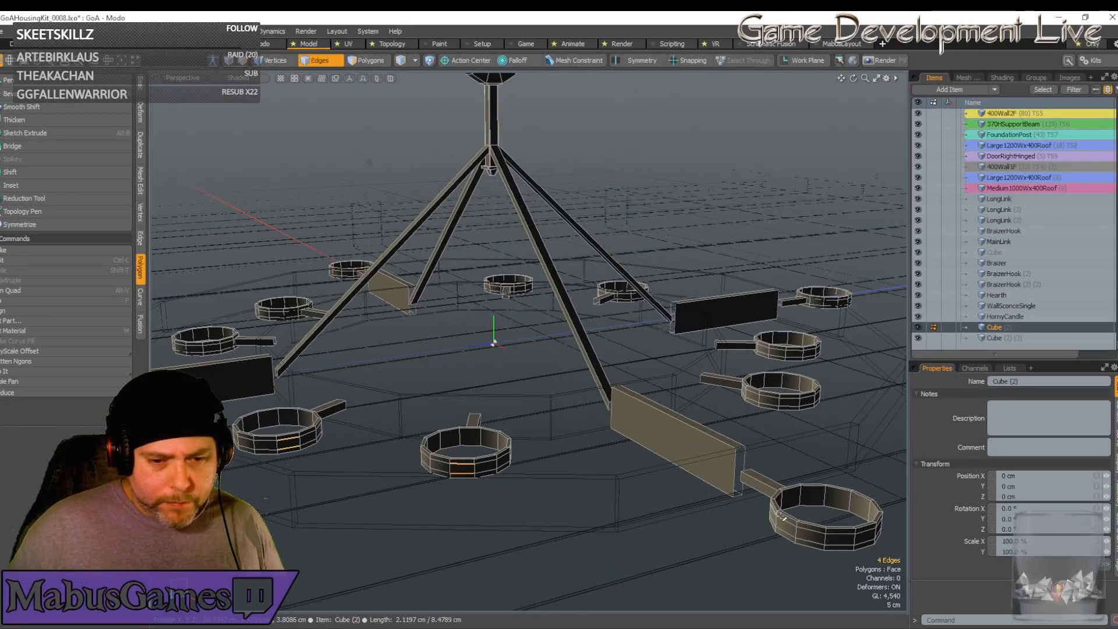
shift+click(806, 533)
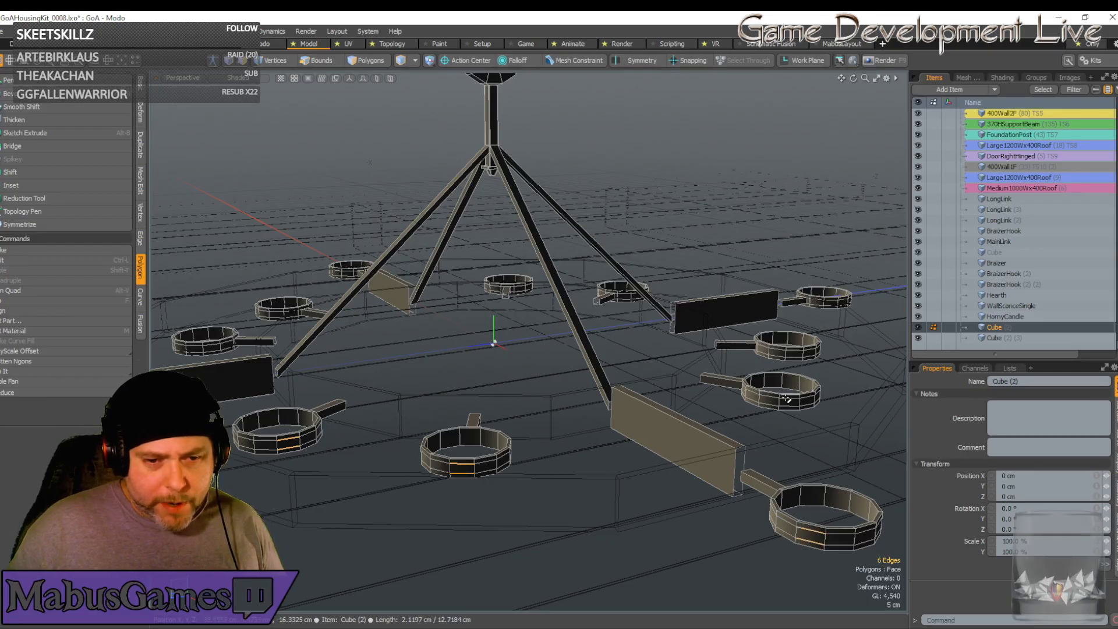
alt+drag(833, 406, 751, 420)
shift+click(783, 435)
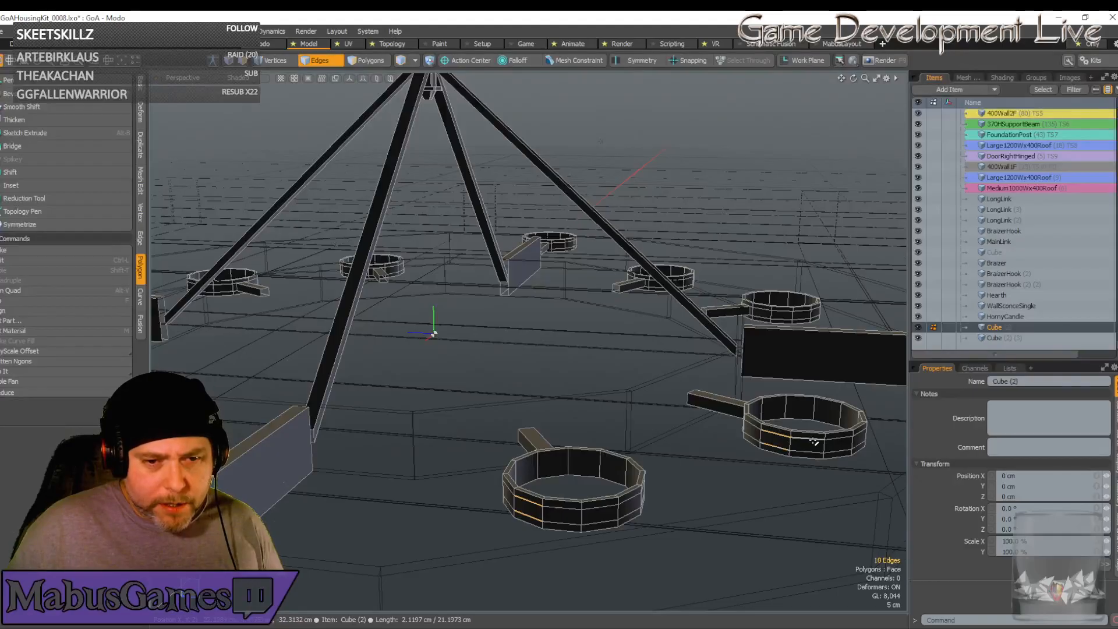
alt+drag(814, 443, 770, 419)
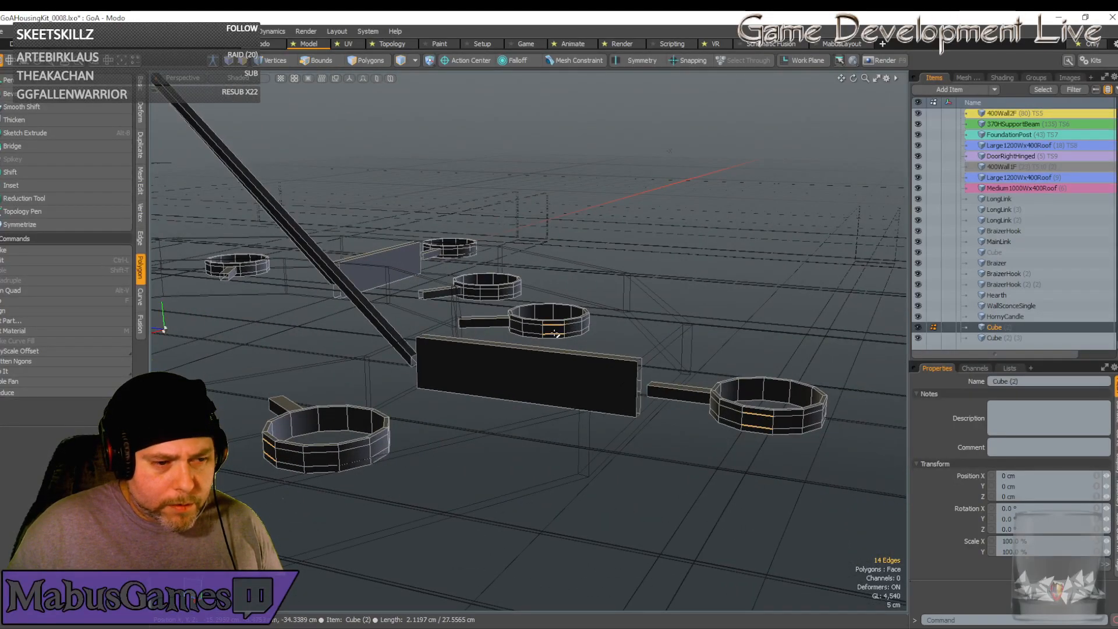
Add the middle edges of the remaining candle holder rings, extend the selection to full edge loops and remove them
alt+drag(554, 334, 738, 410)
shift+click(618, 411)
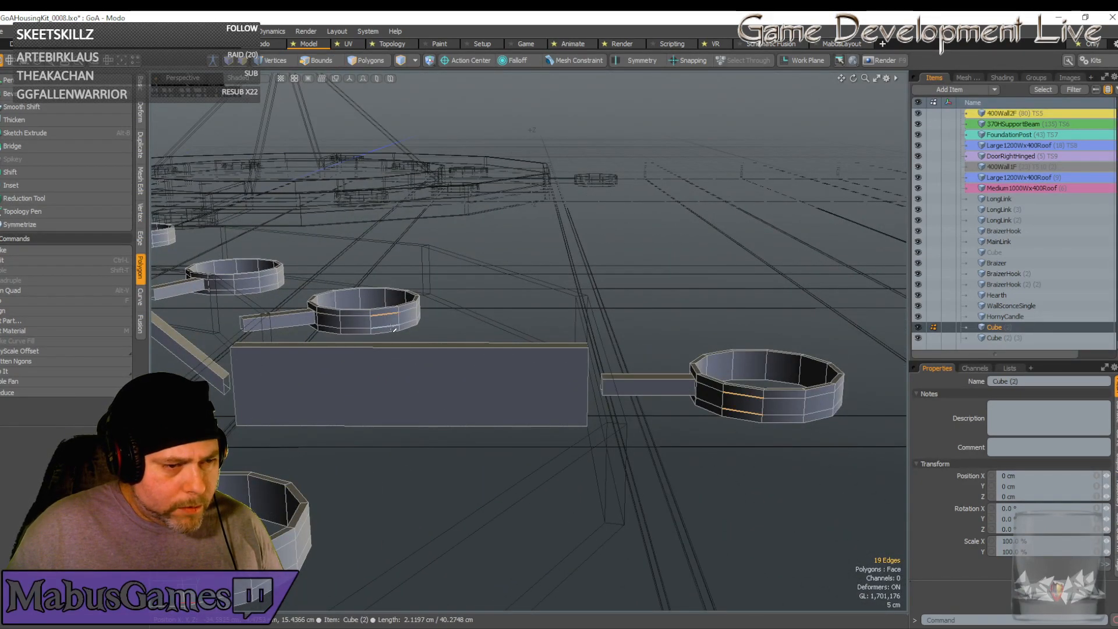
alt+drag(394, 337, 588, 425)
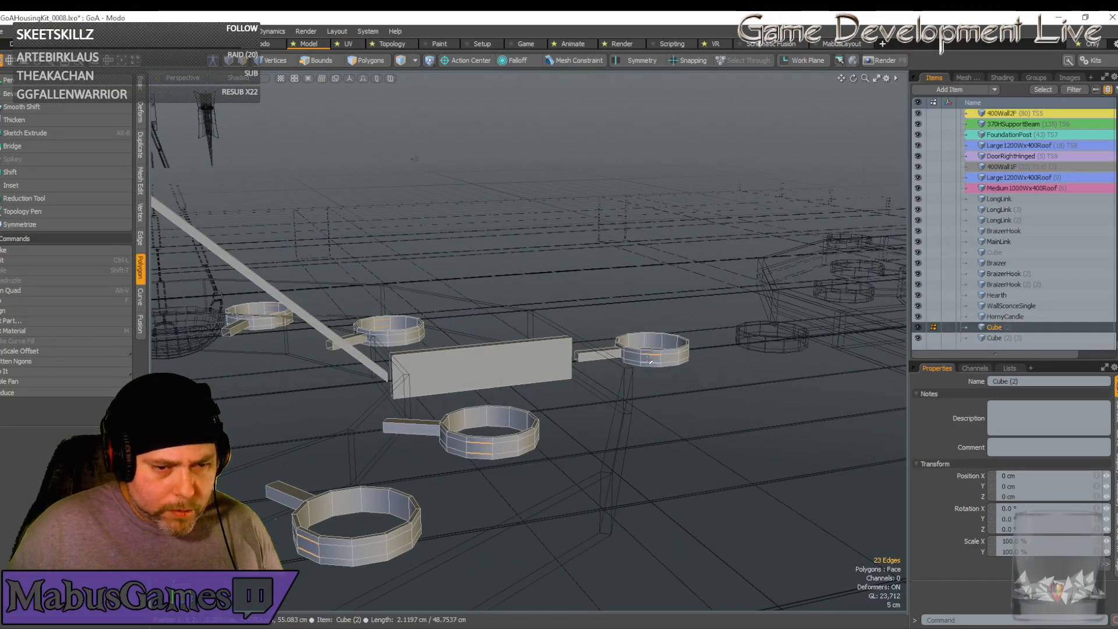
alt+drag(446, 334, 408, 336)
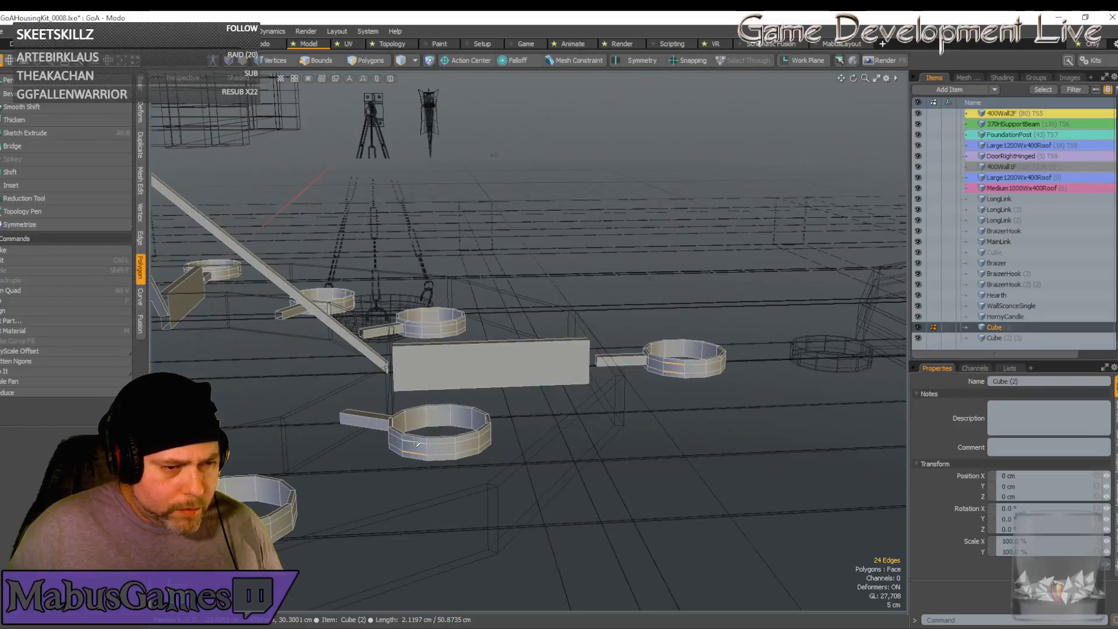
key(l)
scroll(414, 446, down, 5)
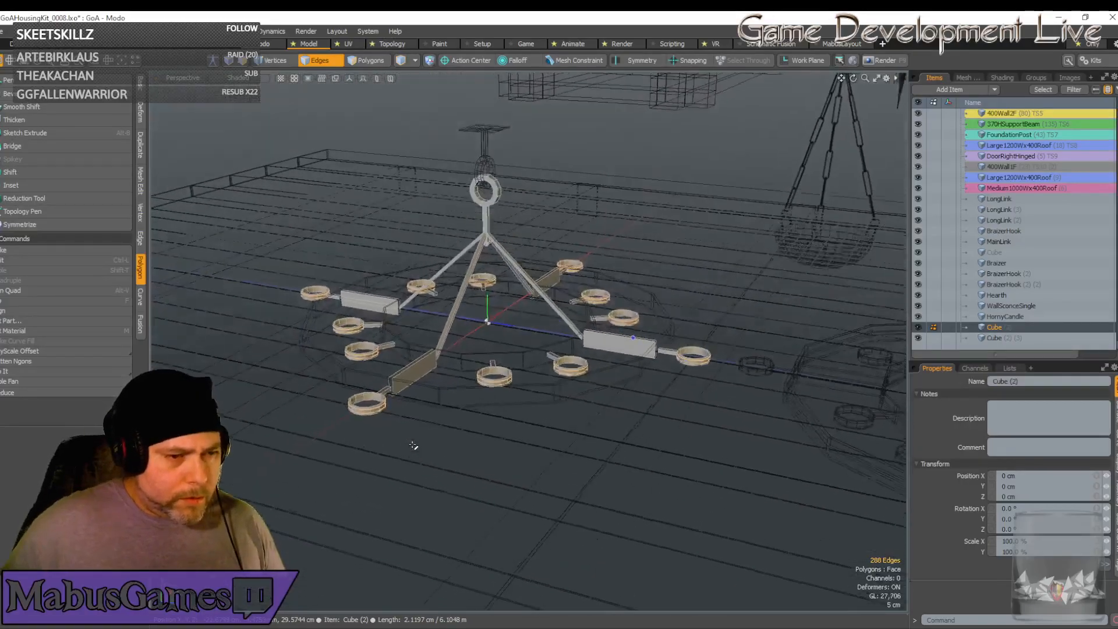
key(BackSpace)
Remove the two remaining lengthwise middle edges on the side of the crossbeam
alt+drag(412, 445, 375, 437)
scroll(373, 382, up, 4)
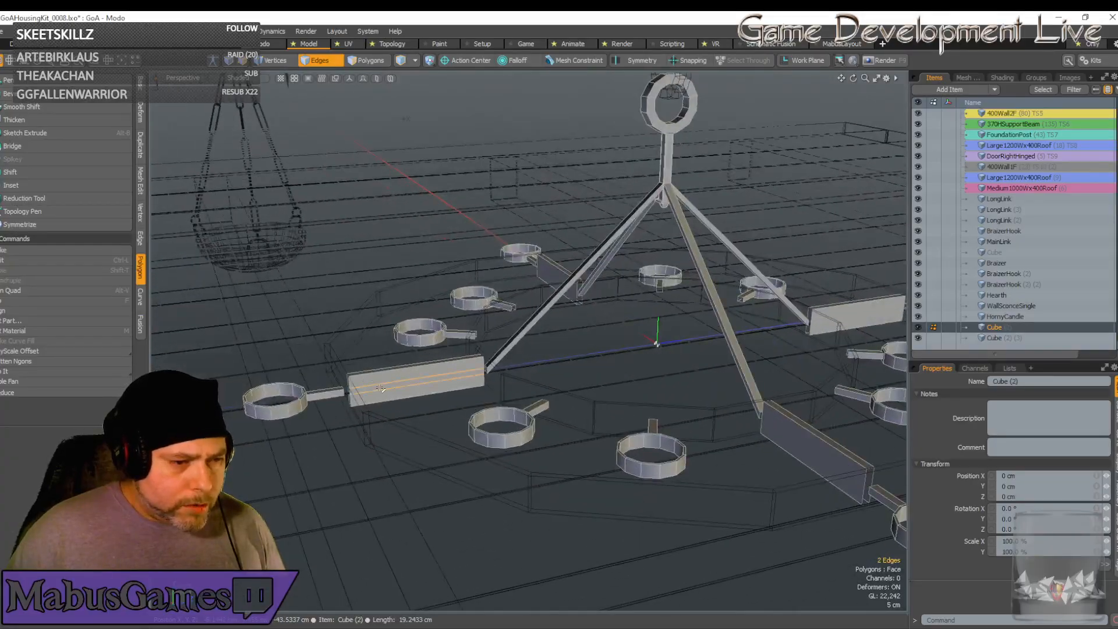
key(BackSpace)
Select one lengthwise edge on the short arm of each of the twelve candle holders
alt+drag(380, 388, 594, 338)
click(558, 287)
scroll(602, 294, down, 8)
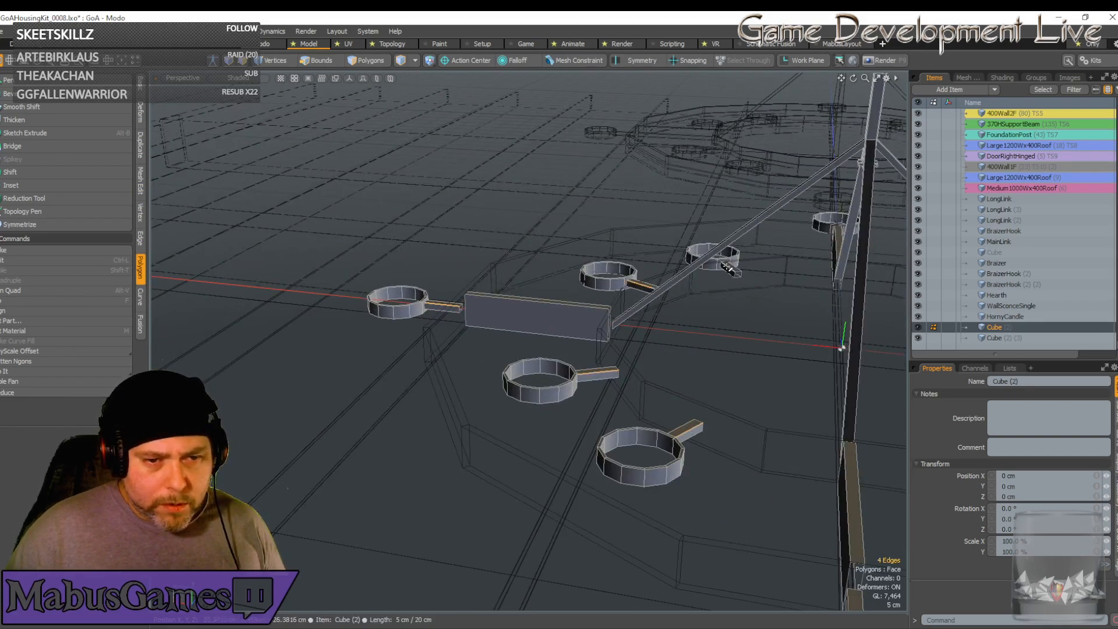
alt+drag(841, 280, 654, 245)
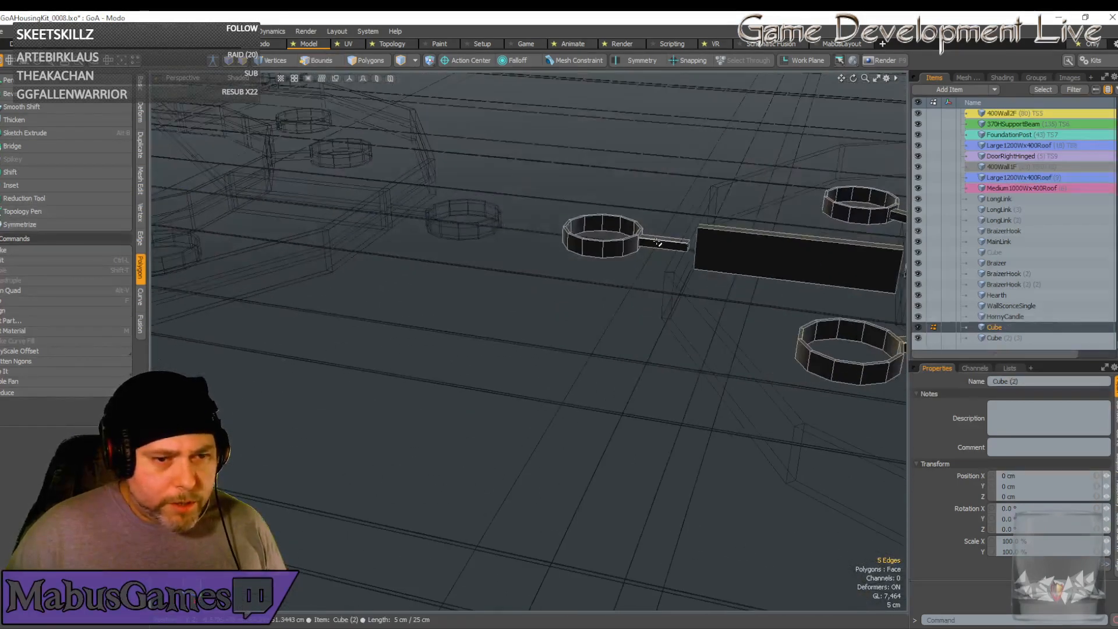
shift+click(658, 239)
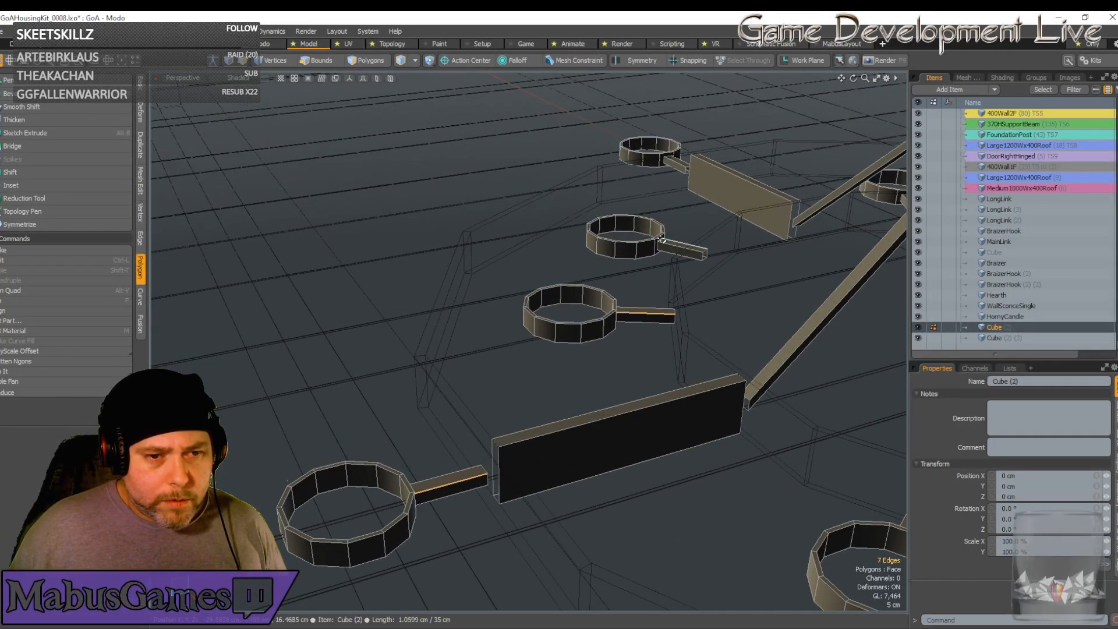
shift+click(675, 247)
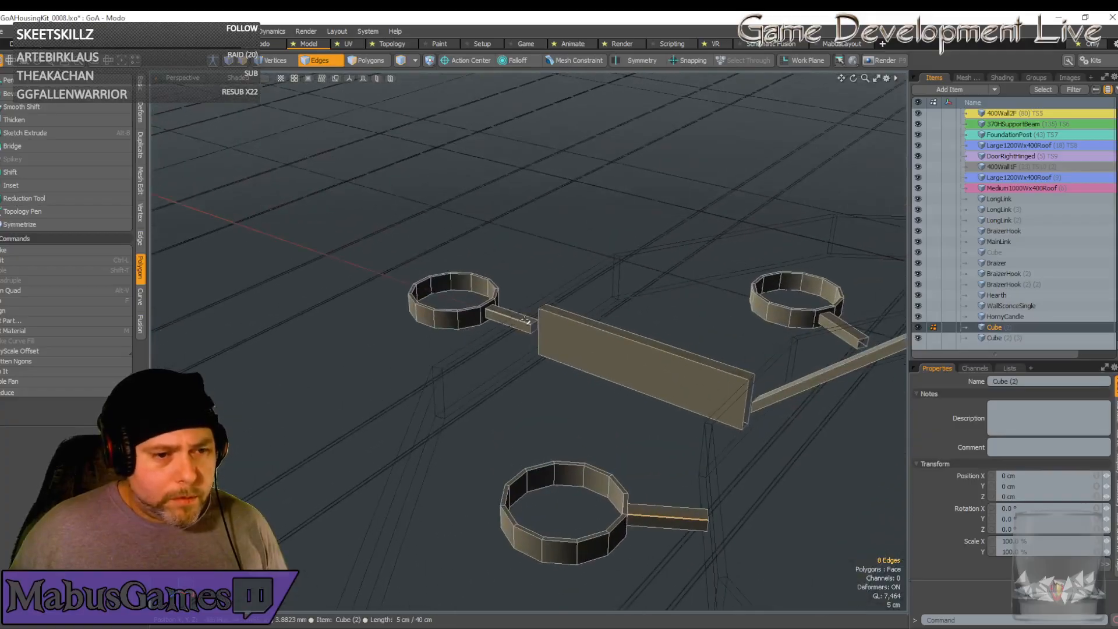
shift+click(835, 324)
alt+drag(836, 325, 592, 383)
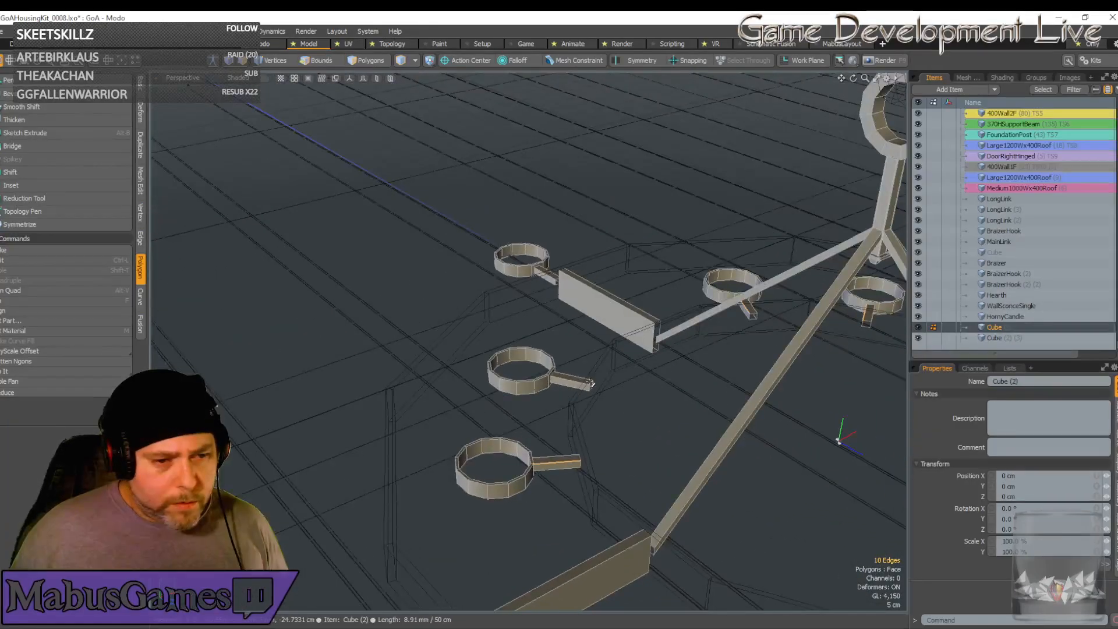
shift+click(601, 335)
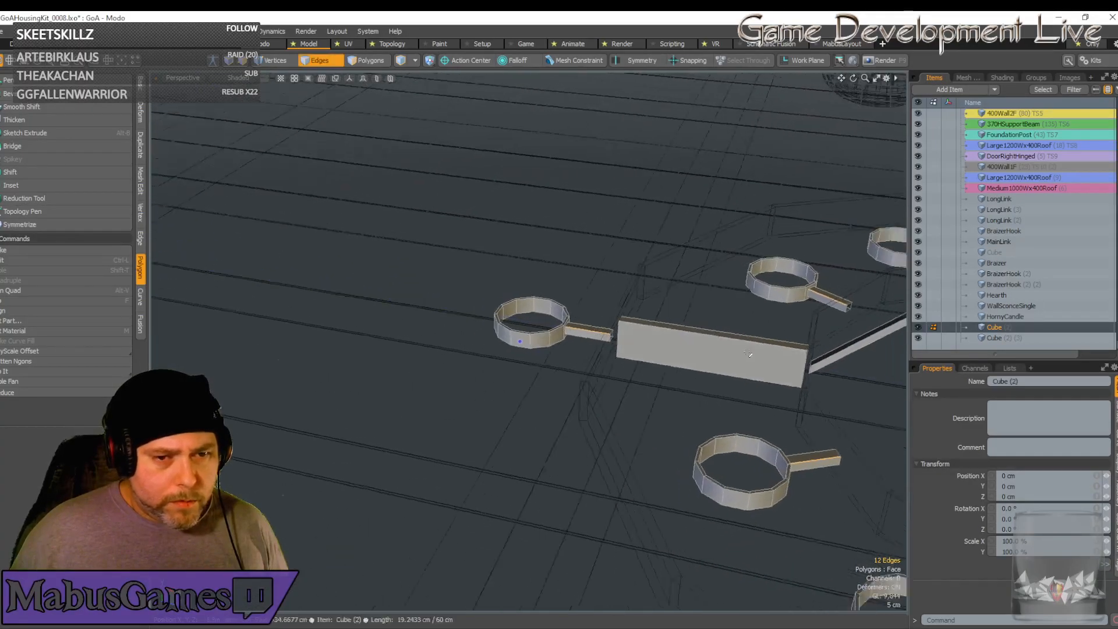
alt+drag(747, 353, 830, 414)
Extend the selection to all lengthwise arm edges and use Loop Slice to add edge loops close to both ends of each candle holder arm
key(shift+Up)
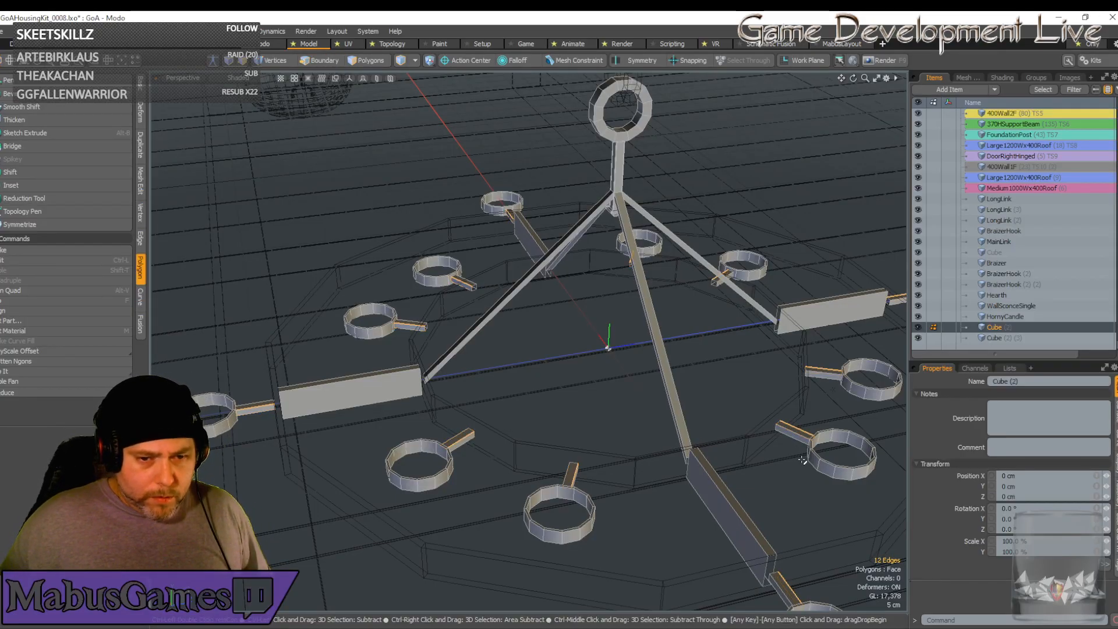
key(alt+l)
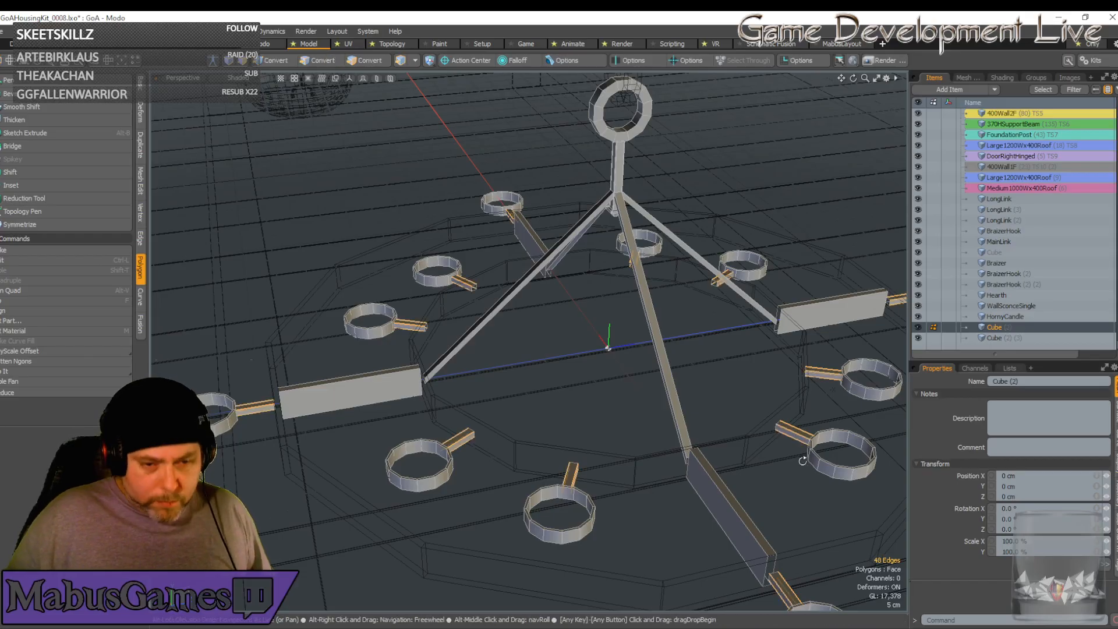
alt+drag(438, 317, 326, 288)
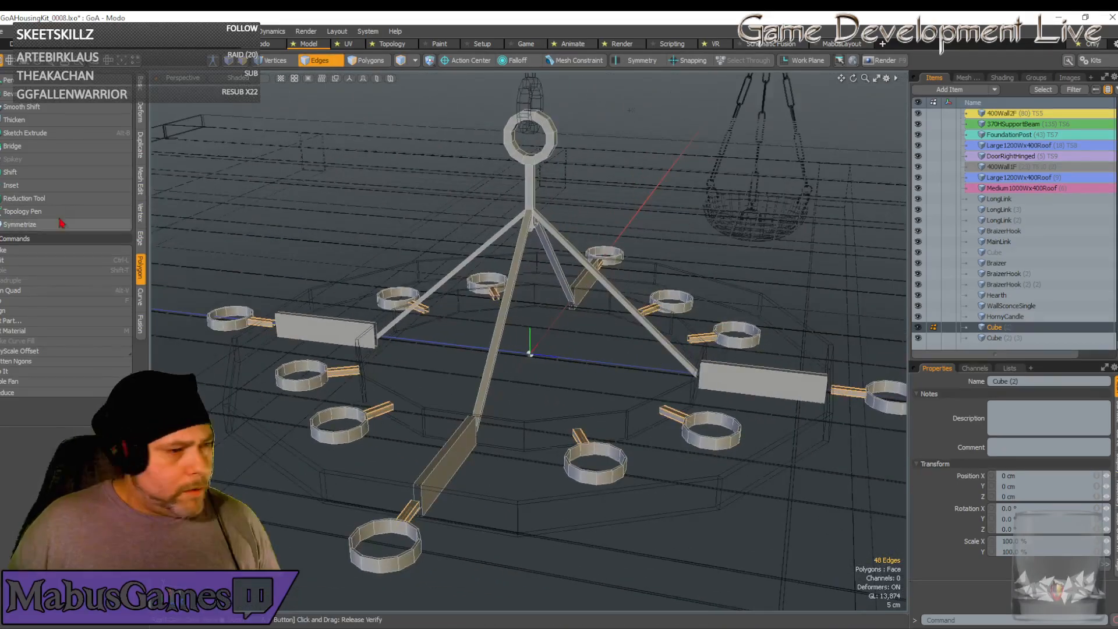
click(140, 181)
click(57, 168)
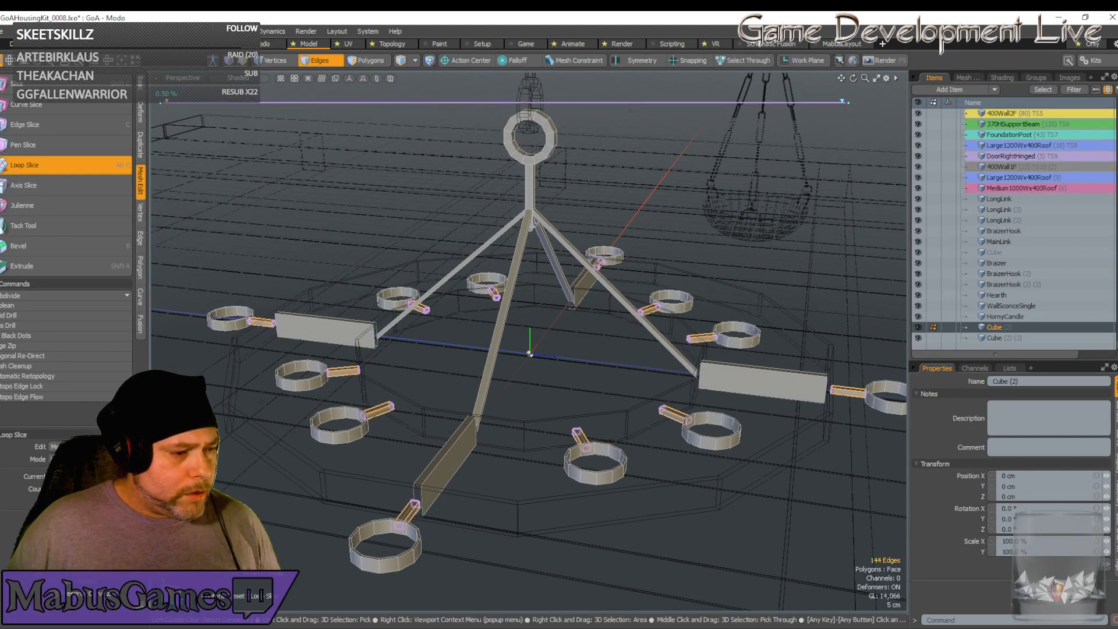
click(67, 173)
Select the lengthwise edges of all four crossbeams and use Loop Slice to add edge loops close to both ends of each beam
click(318, 317)
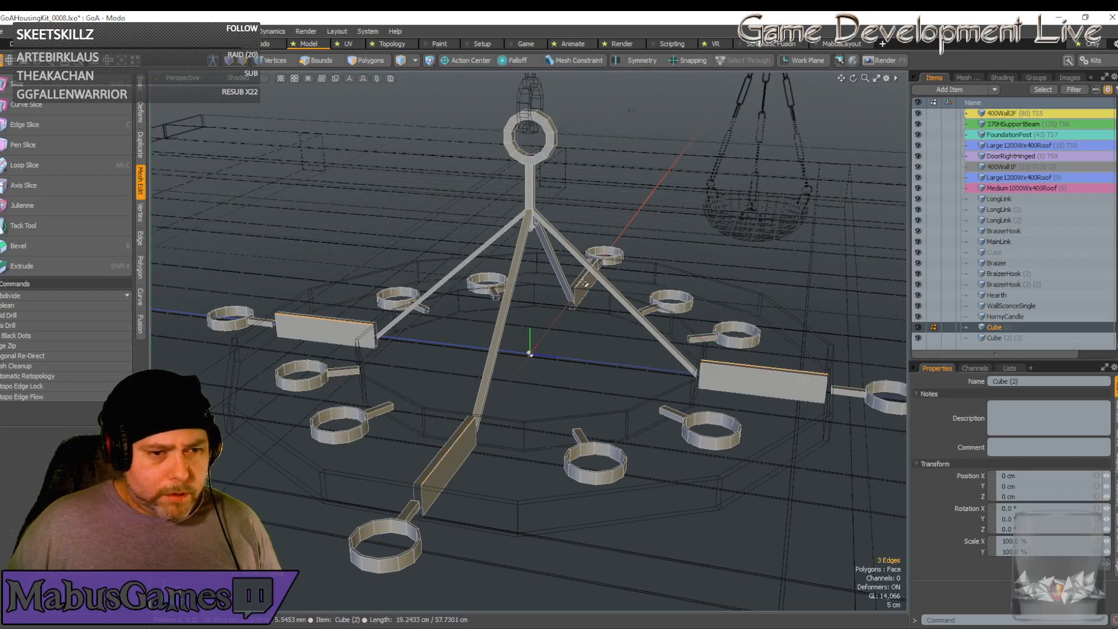
key(alt+l)
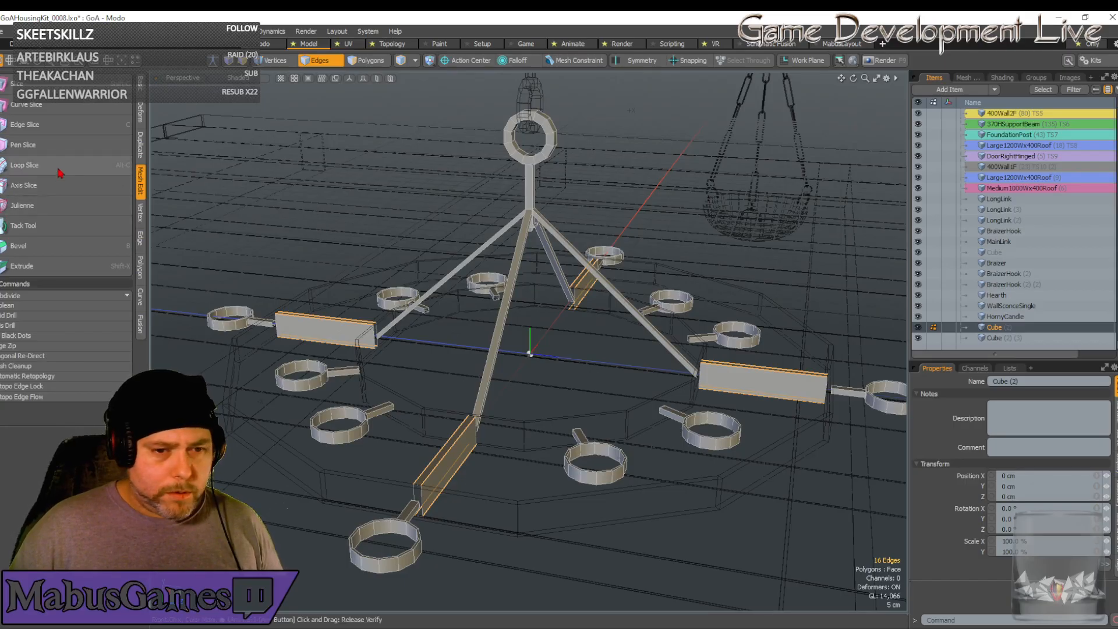
click(34, 166)
key(space)
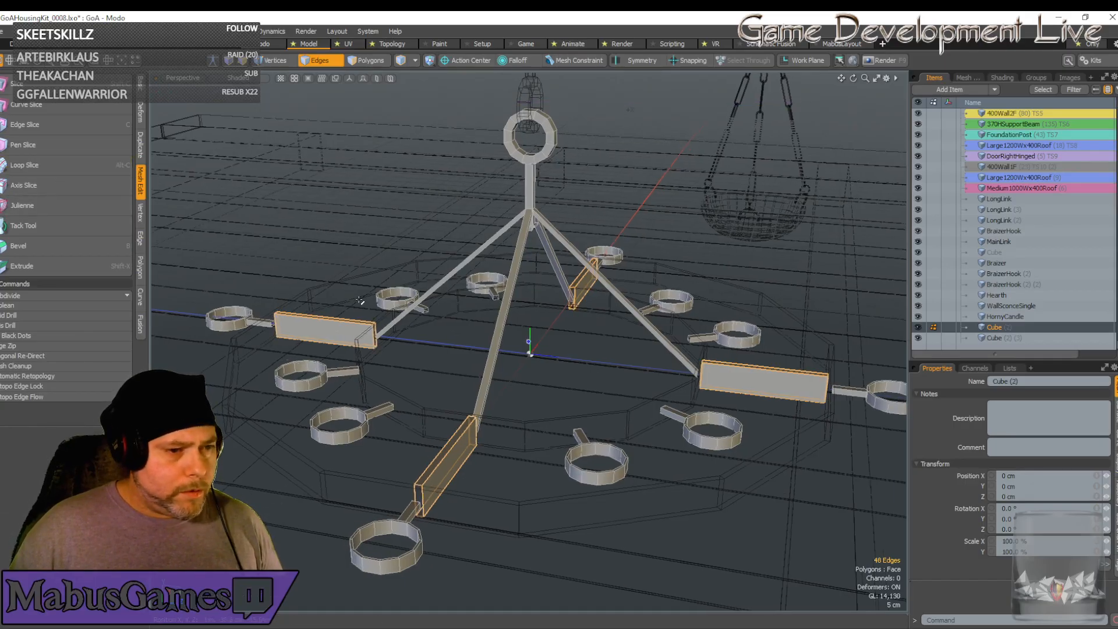
Select the vertical edges at the inner end of each of the four crossbeams, including those of the new end loops
scroll(396, 342, up, 3)
alt+drag(395, 342, 424, 345)
click(348, 337)
key(2)
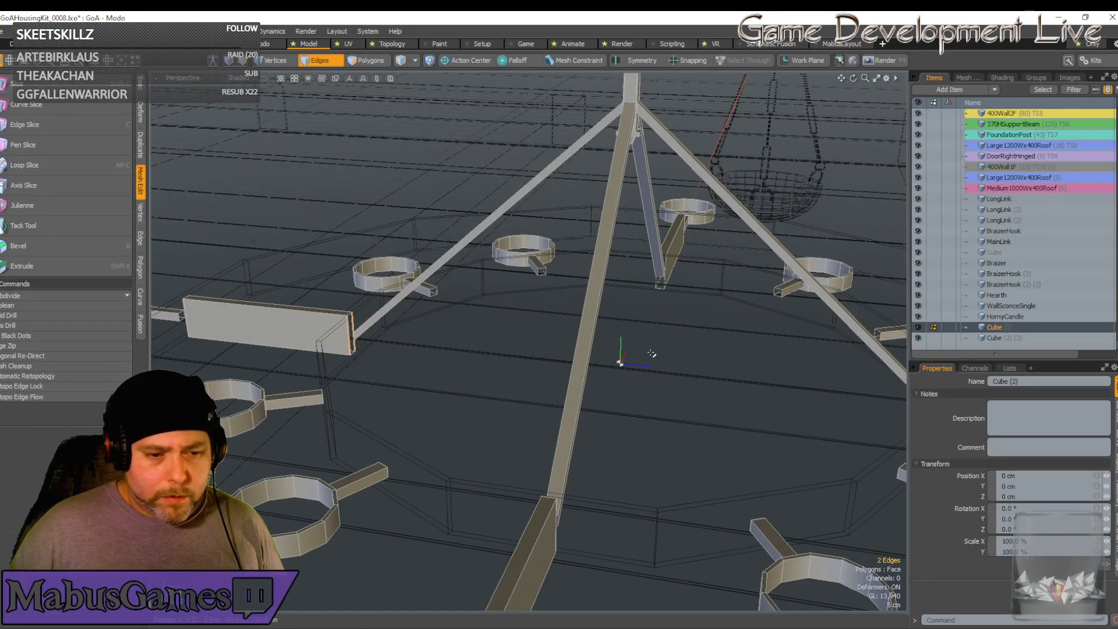
alt+drag(651, 353, 471, 251)
shift+click(376, 381)
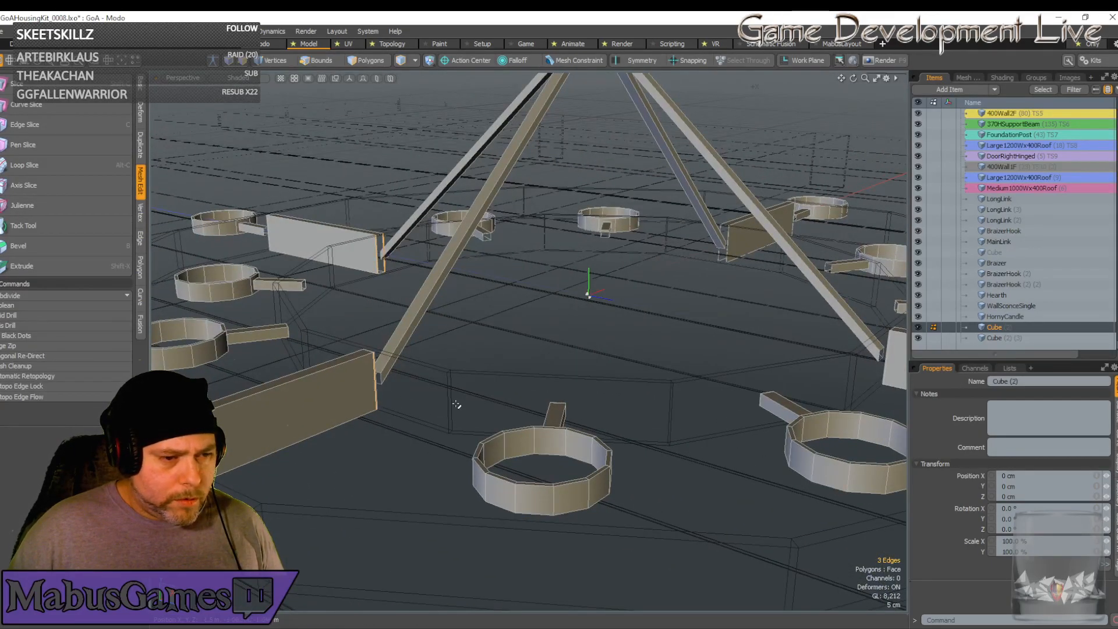
alt+drag(666, 418, 791, 414)
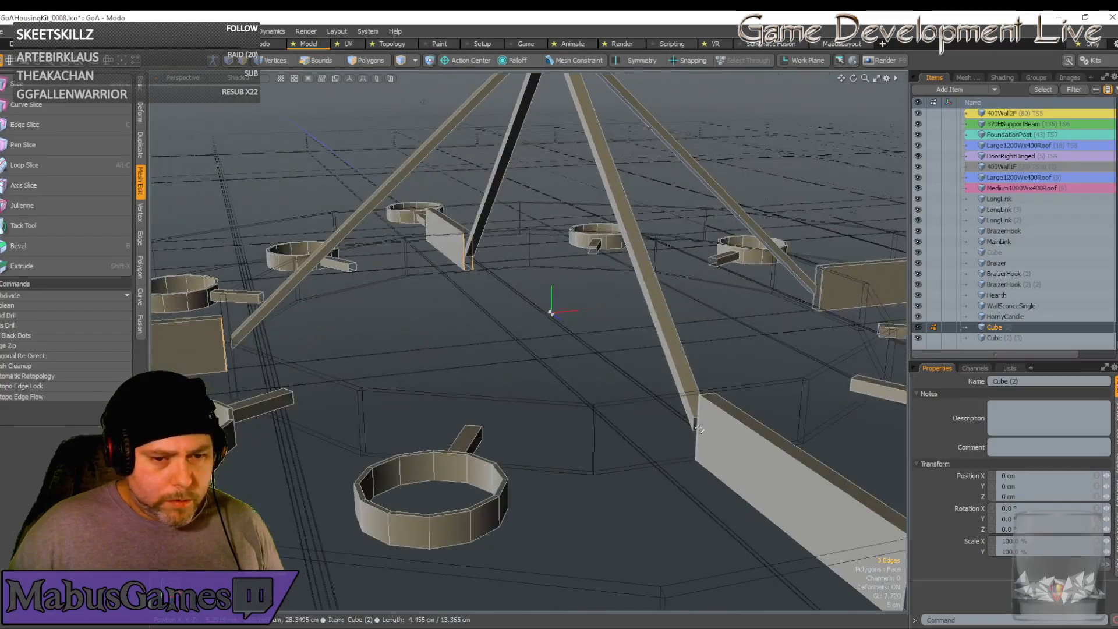
alt+drag(355, 376, 423, 394)
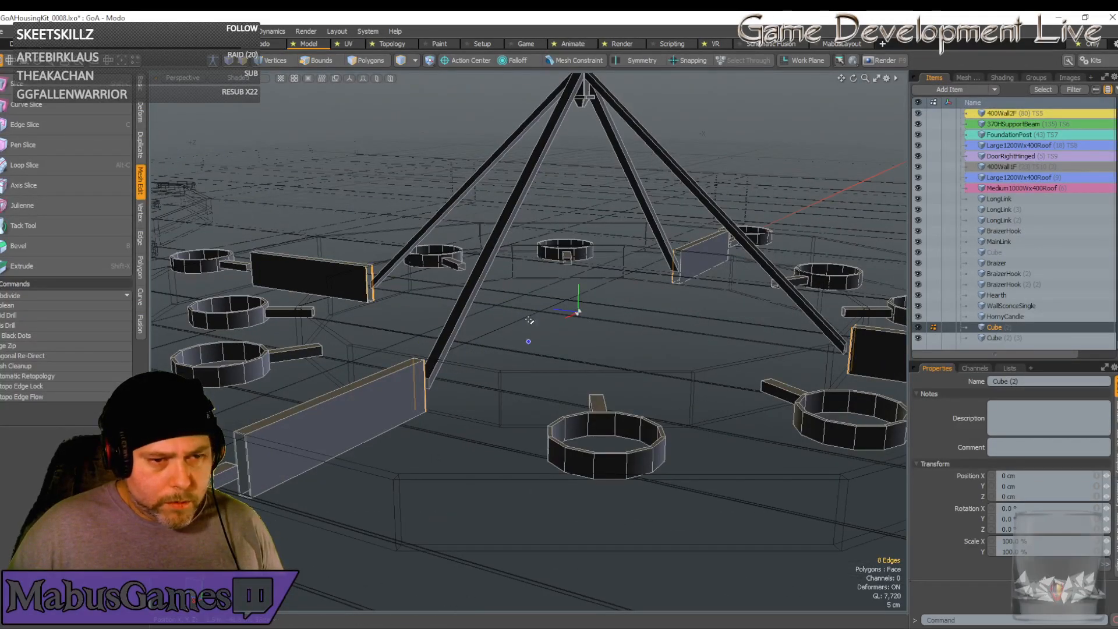
key(2)
alt+drag(529, 320, 630, 350)
alt+drag(791, 388, 688, 320)
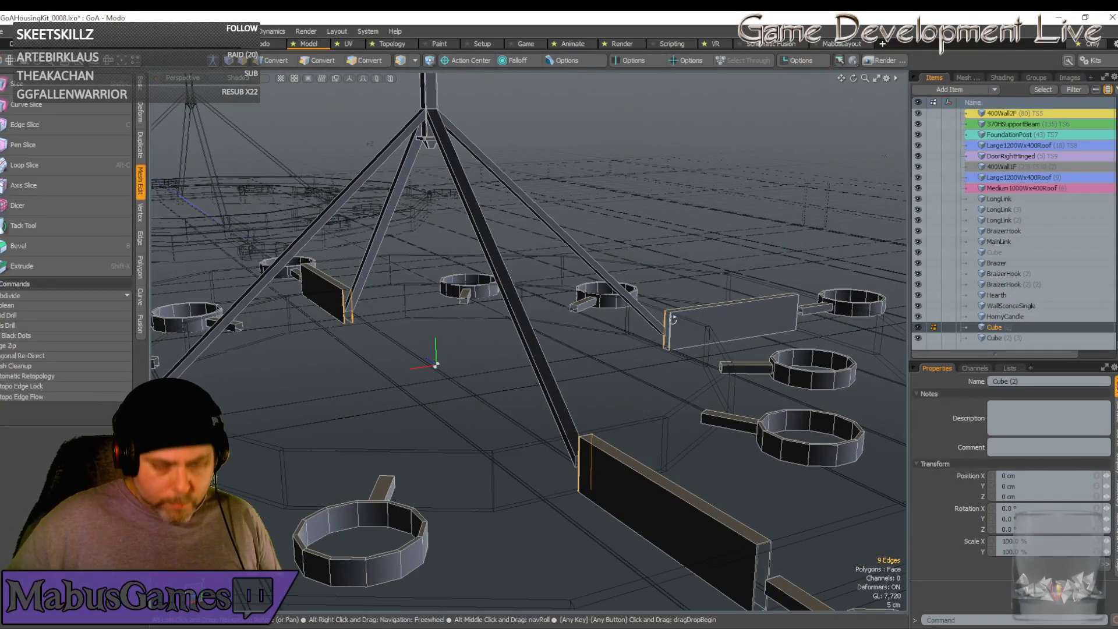
Extend the selection to all vertical crossbeam edges and use Loop Slice to add lengthwise loops near the beams' upper and lower sides
key(alt+l)
scroll(672, 321, down, 5)
alt+drag(580, 318, 553, 318)
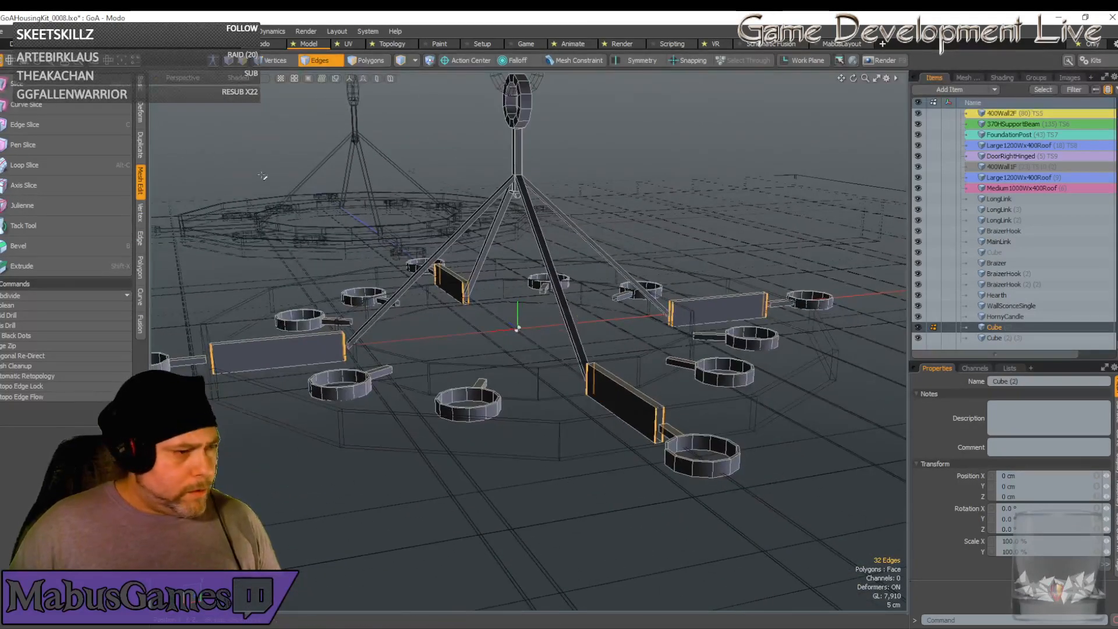
click(44, 166)
alt+drag(728, 419, 658, 411)
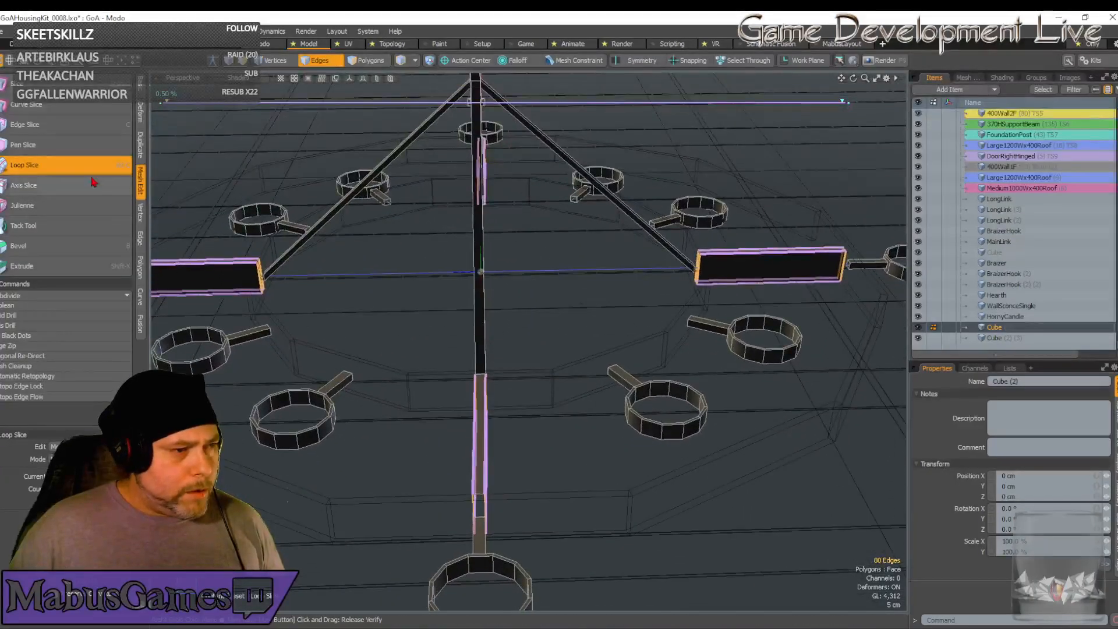
click(93, 167)
Select the short widthwise edges at the upper and lower corners of the crossbeams' outer ends
alt+drag(466, 402, 499, 417)
scroll(501, 494, up, 3)
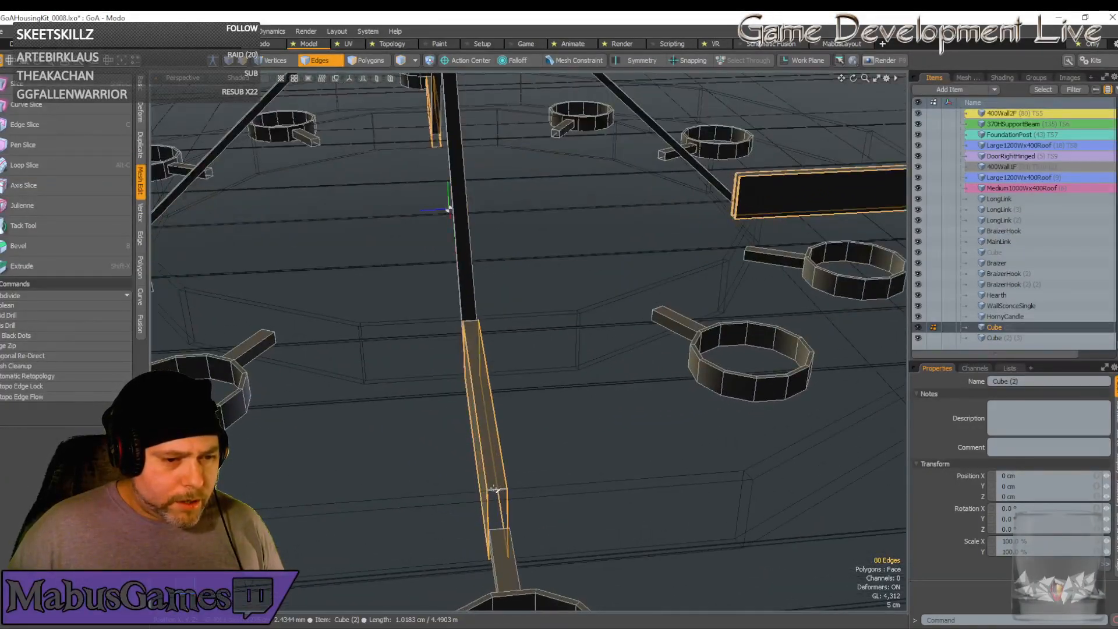
click(494, 488)
alt+drag(499, 488, 488, 442)
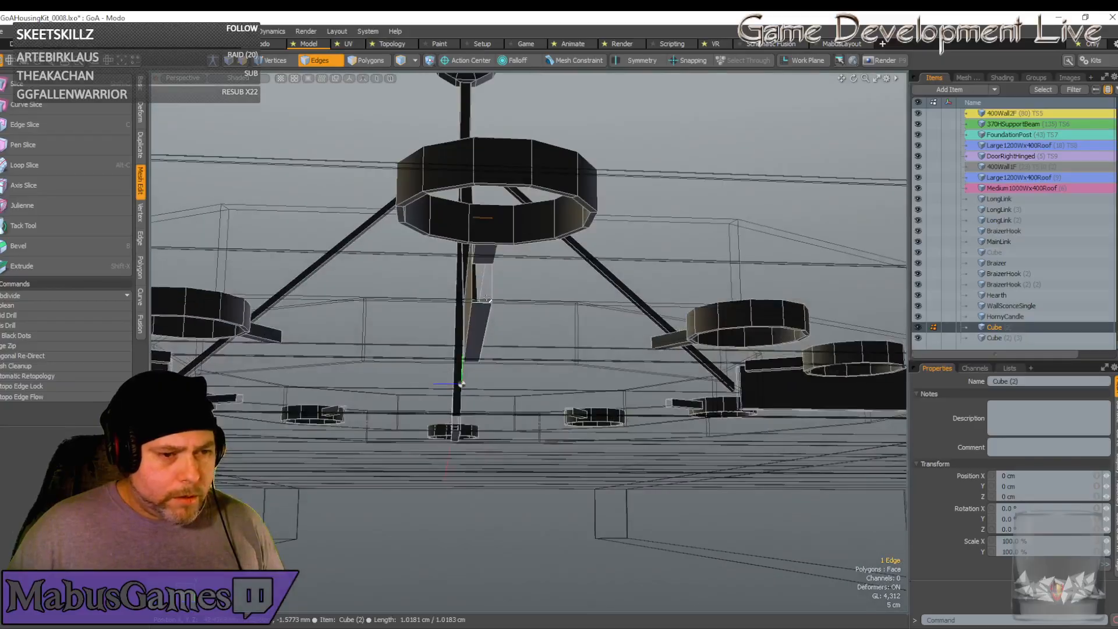
shift+click(486, 299)
alt+drag(827, 385, 687, 170)
shift+click(689, 158)
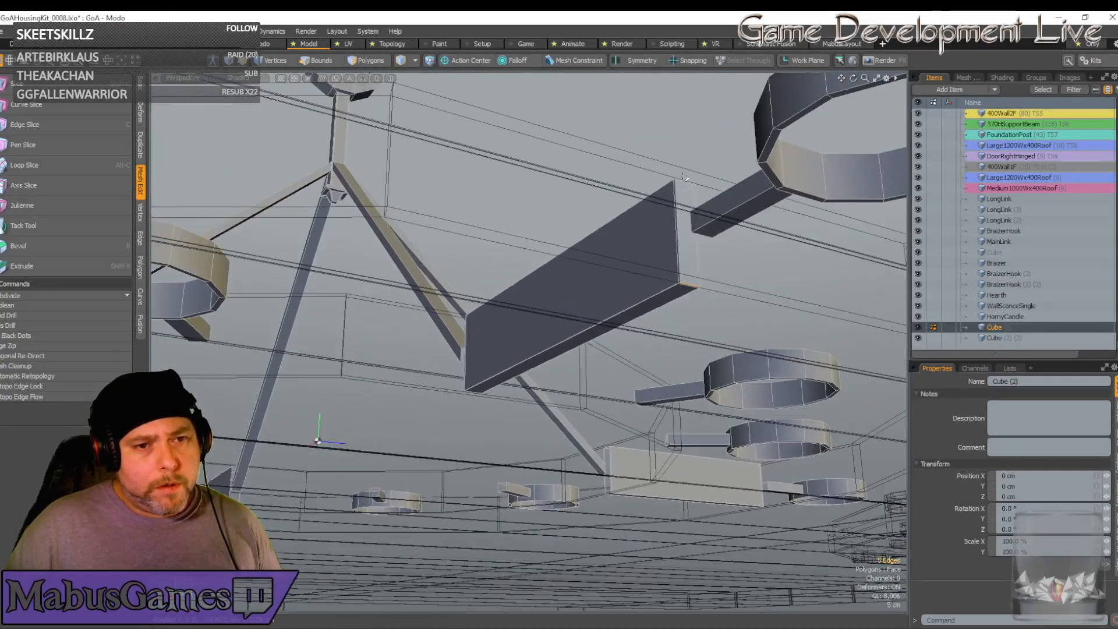
shift+click(685, 182)
alt+drag(687, 271, 566, 231)
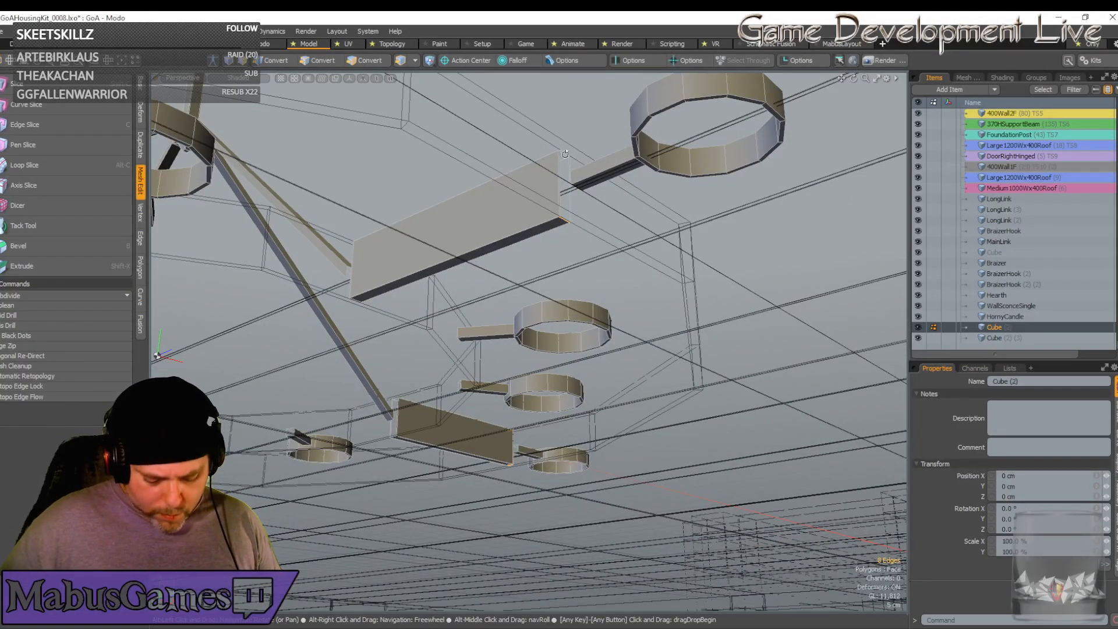
Extend the selection to the crossbeams' widthwise edges and use Loop Slice to add lengthwise loops near both side faces
key(alt+l)
scroll(564, 154, down, 4)
alt+drag(564, 153, 479, 156)
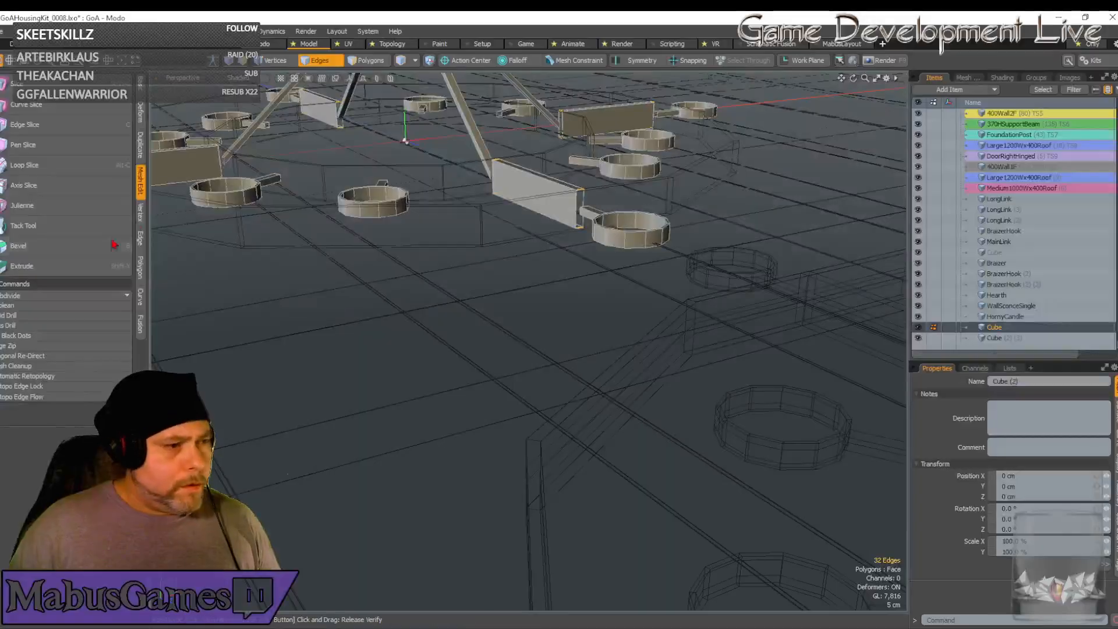
click(25, 168)
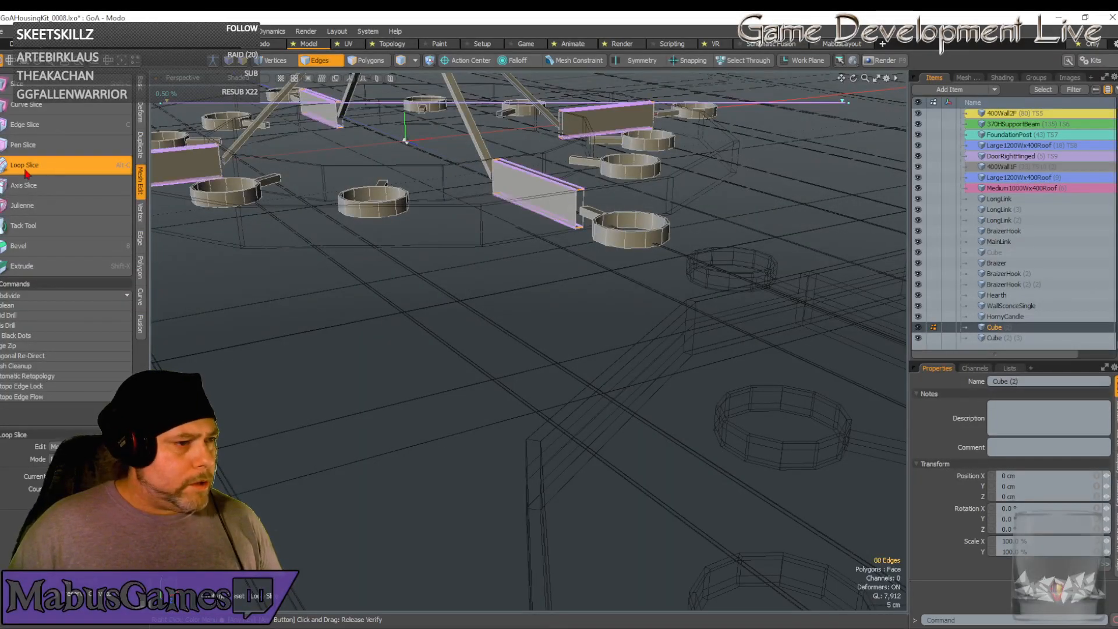
key(space)
Select one lengthwise edge on each of the four sloping support bars in edge mode
scroll(529, 342, down, 4)
alt+drag(349, 224, 324, 104)
scroll(426, 218, up, 3)
click(314, 61)
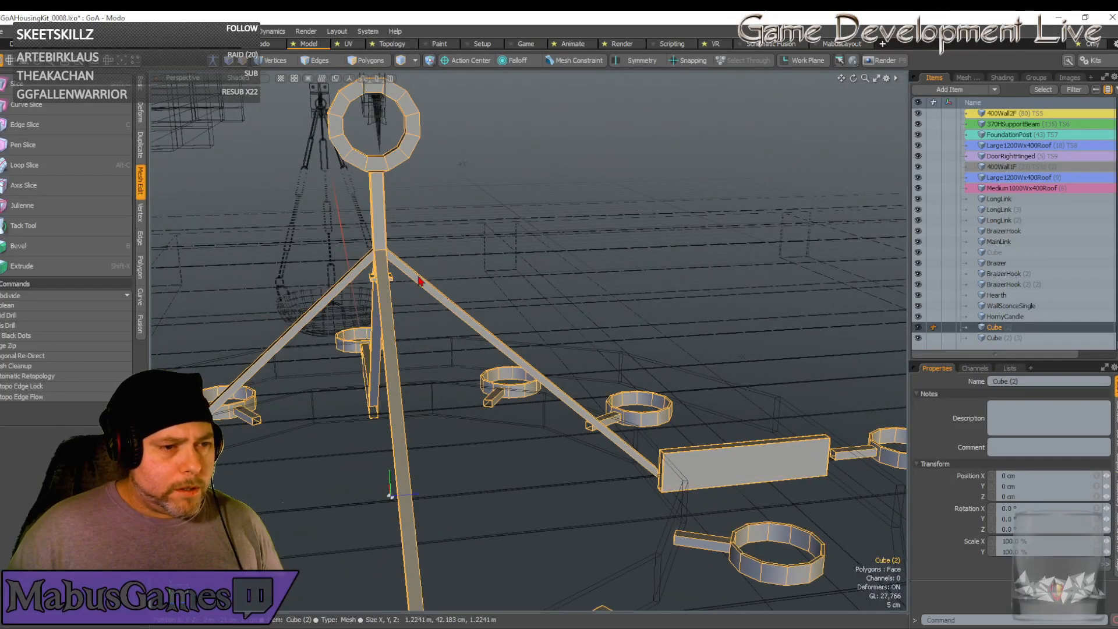
key(2)
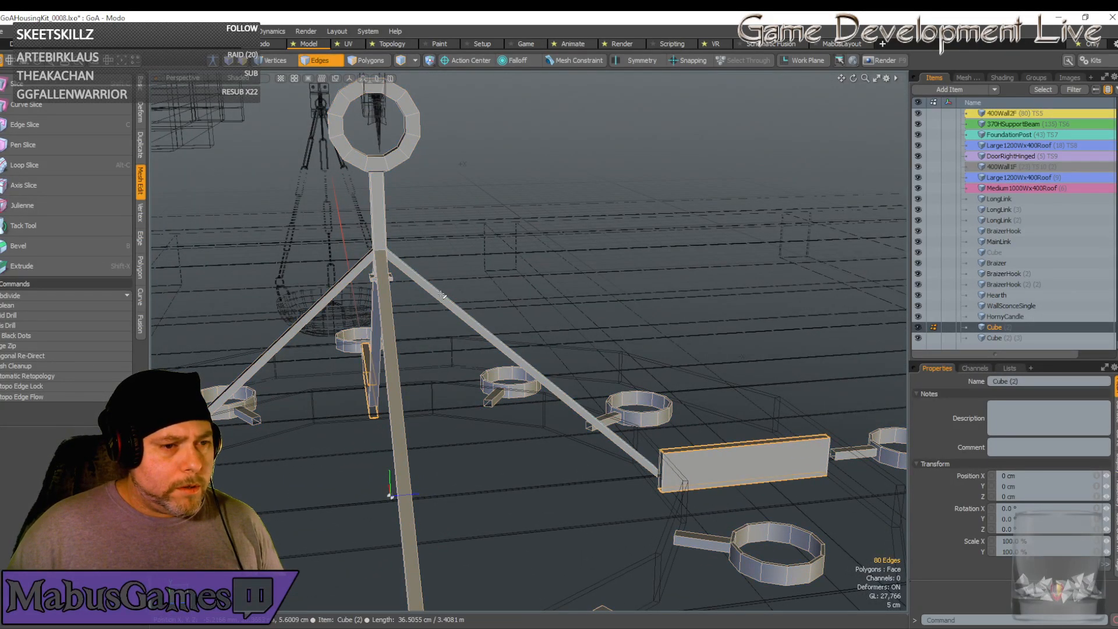
click(391, 363)
shift+click(400, 368)
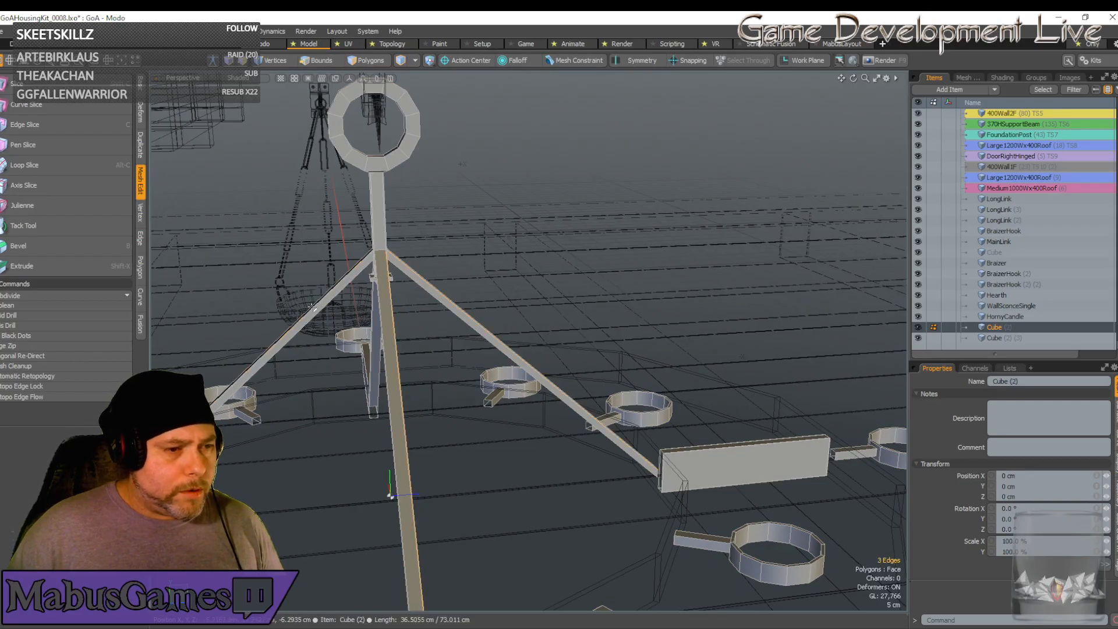
shift+click(369, 363)
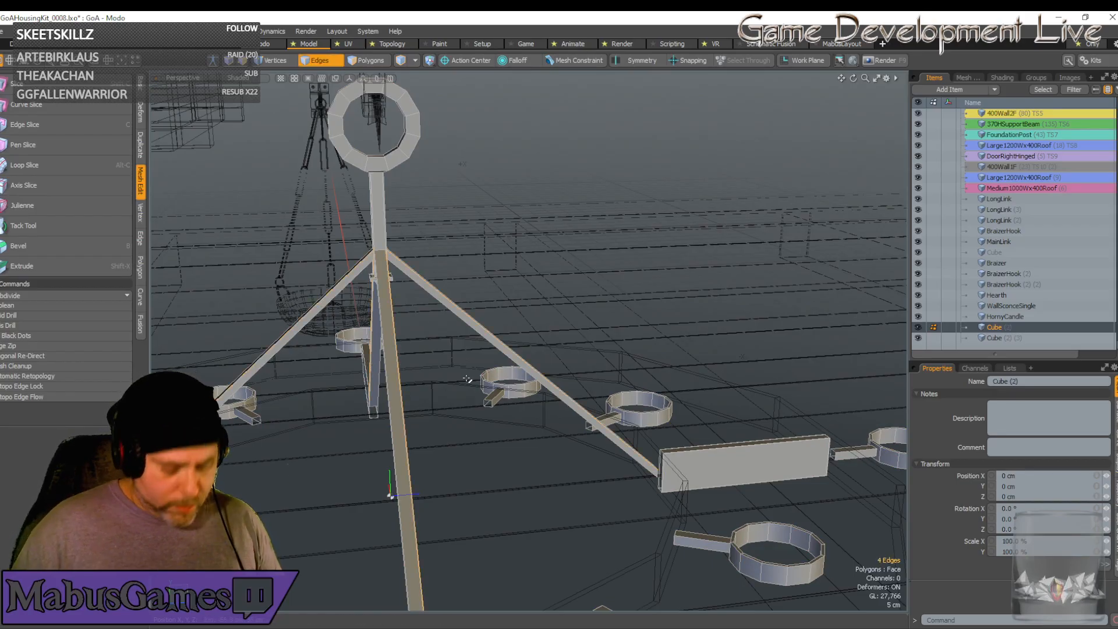
Extend the selection to all lengthwise edges of the sloping bars and use Loop Slice to add edge loops close to their ends
key(alt+l)
alt+drag(466, 379, 527, 379)
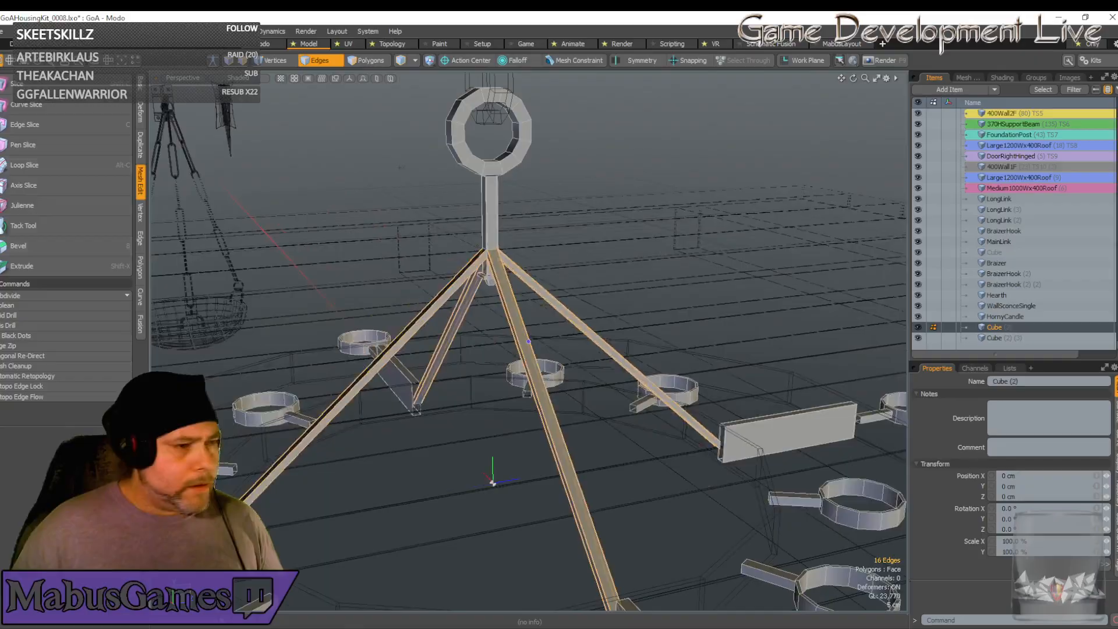
click(52, 168)
click(402, 300)
alt+drag(402, 300, 598, 331)
click(86, 168)
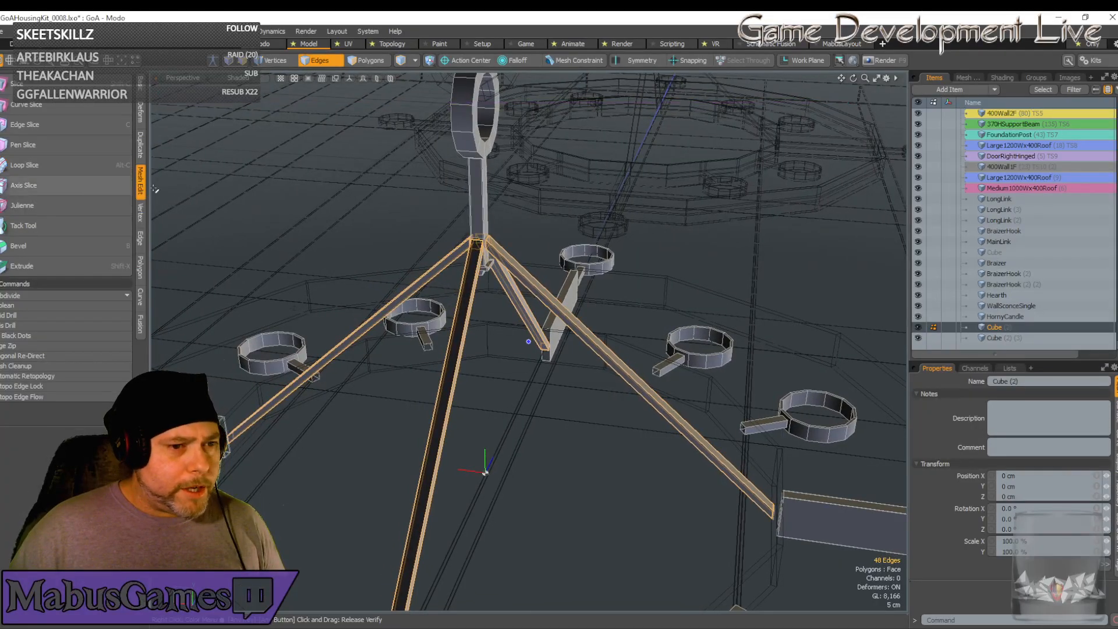
Select one vertical edge on the outer face of each of the twelve candle cups
scroll(383, 166, down, 3)
alt+drag(382, 167, 424, 129)
scroll(375, 420, up, 5)
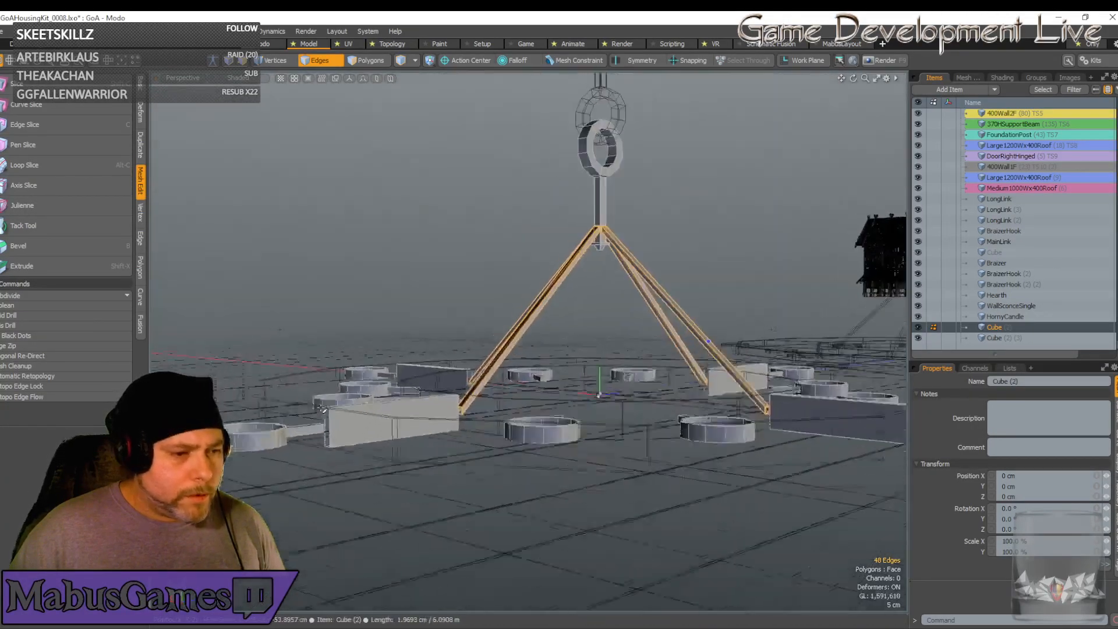
alt+drag(382, 501, 381, 496)
click(367, 498)
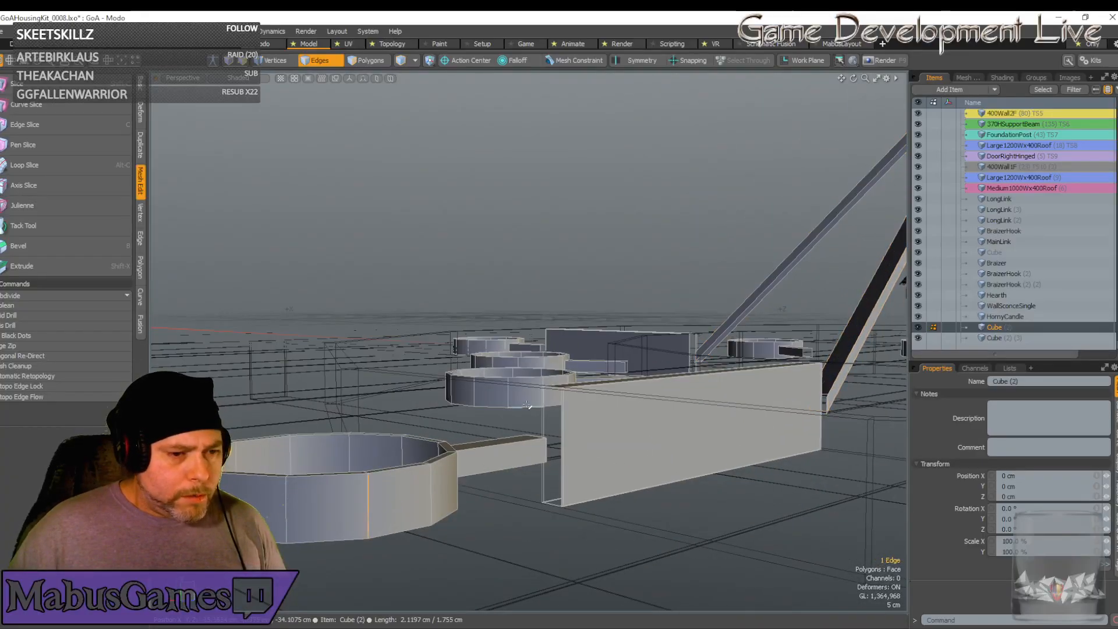
alt+drag(492, 362, 472, 471)
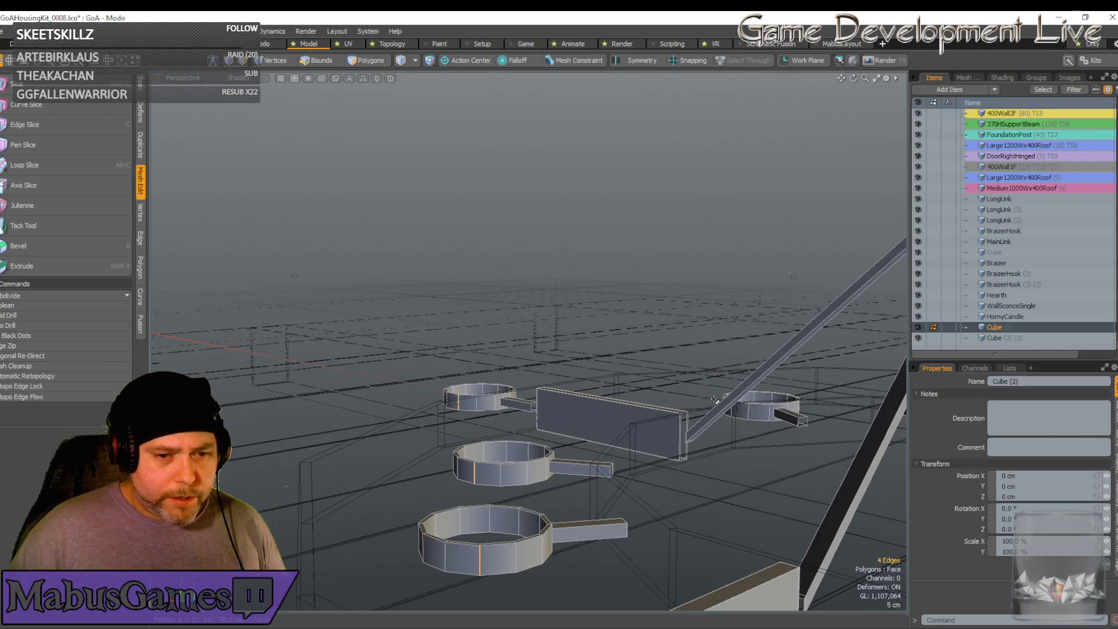
shift+click(750, 414)
alt+shift+drag(750, 413, 728, 400)
shift+click(725, 407)
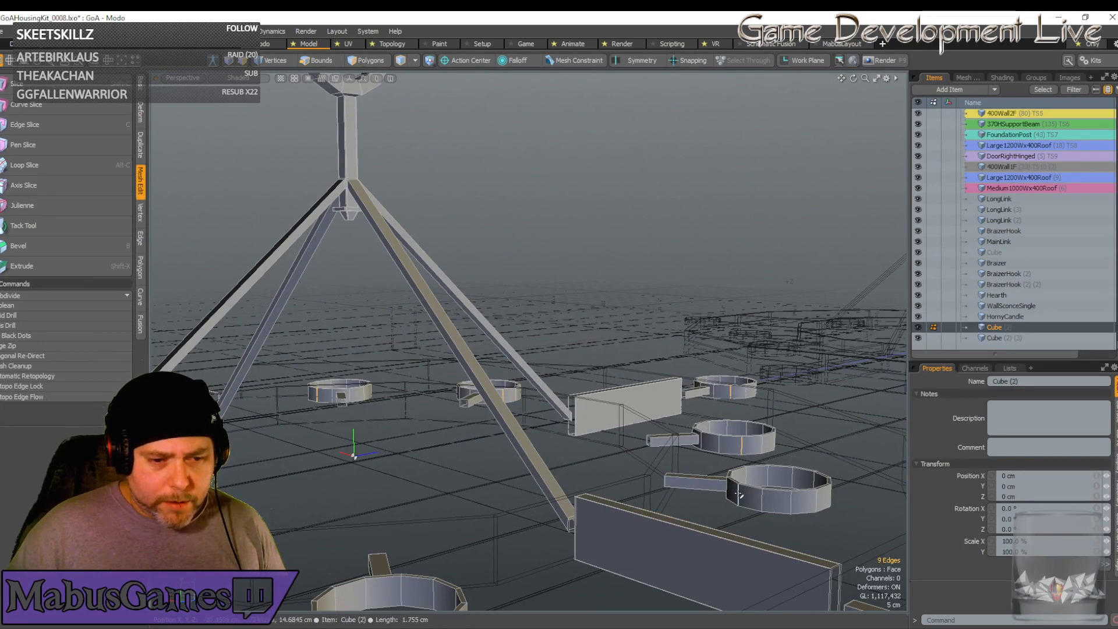
alt+shift+drag(739, 494, 333, 414)
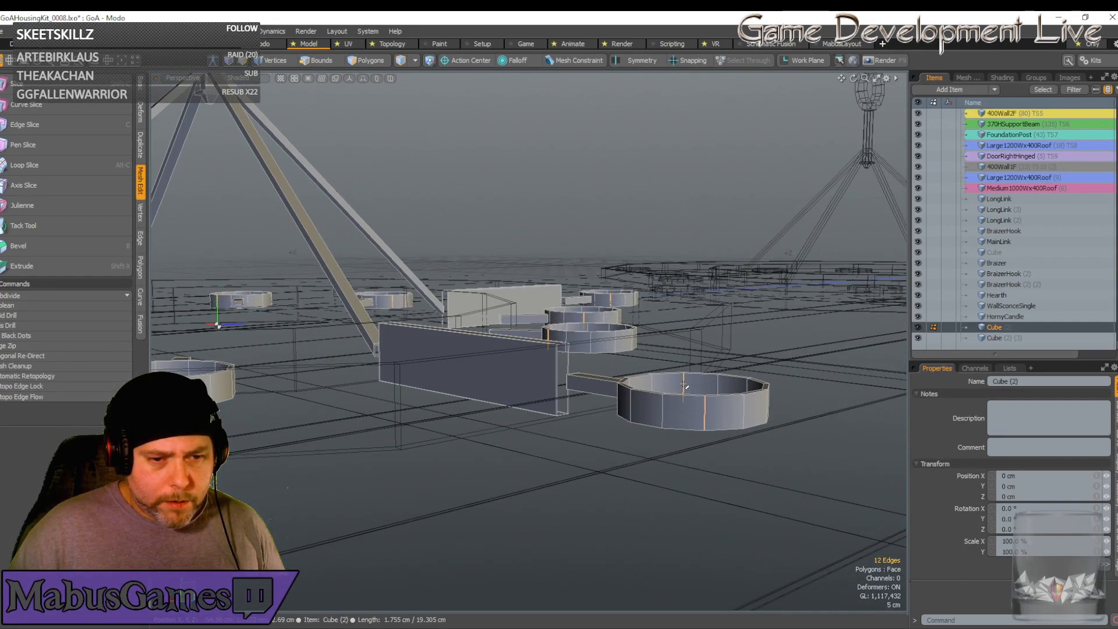
Add one vertical edge on the inner face of each of the twelve candle cups to the selection
alt+drag(682, 394, 618, 445)
shift+click(614, 443)
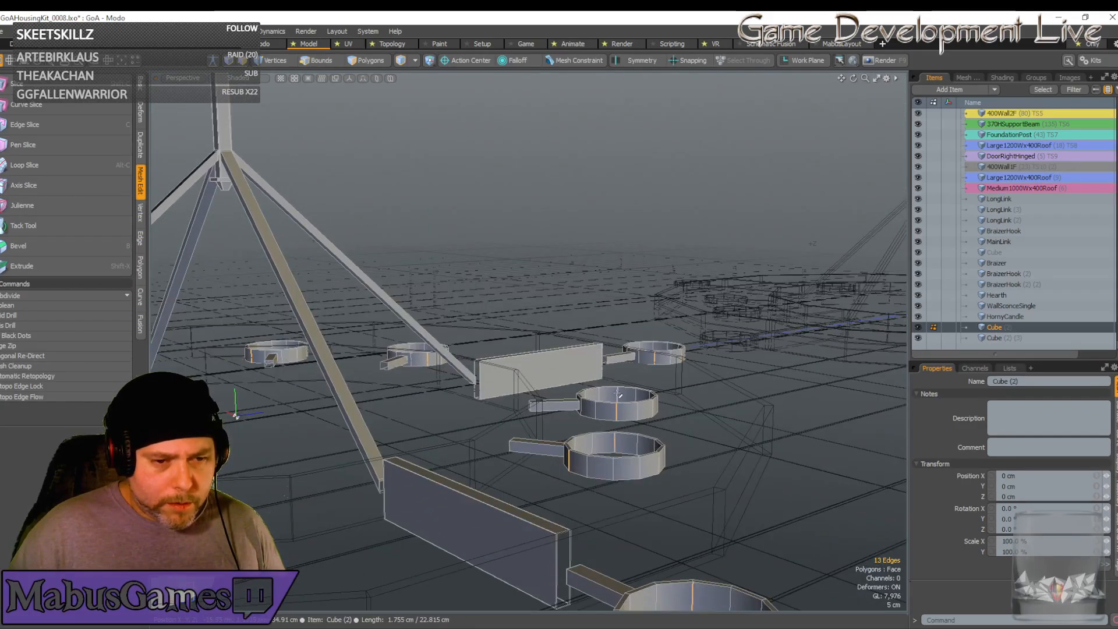
shift+click(618, 395)
alt+drag(693, 403, 595, 441)
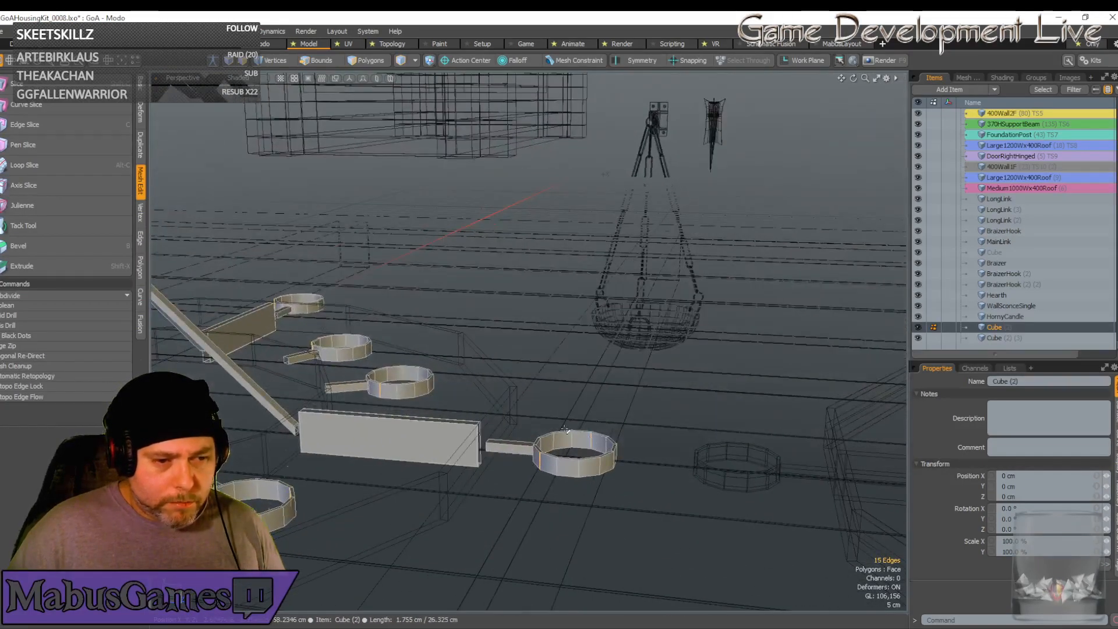
shift+click(400, 371)
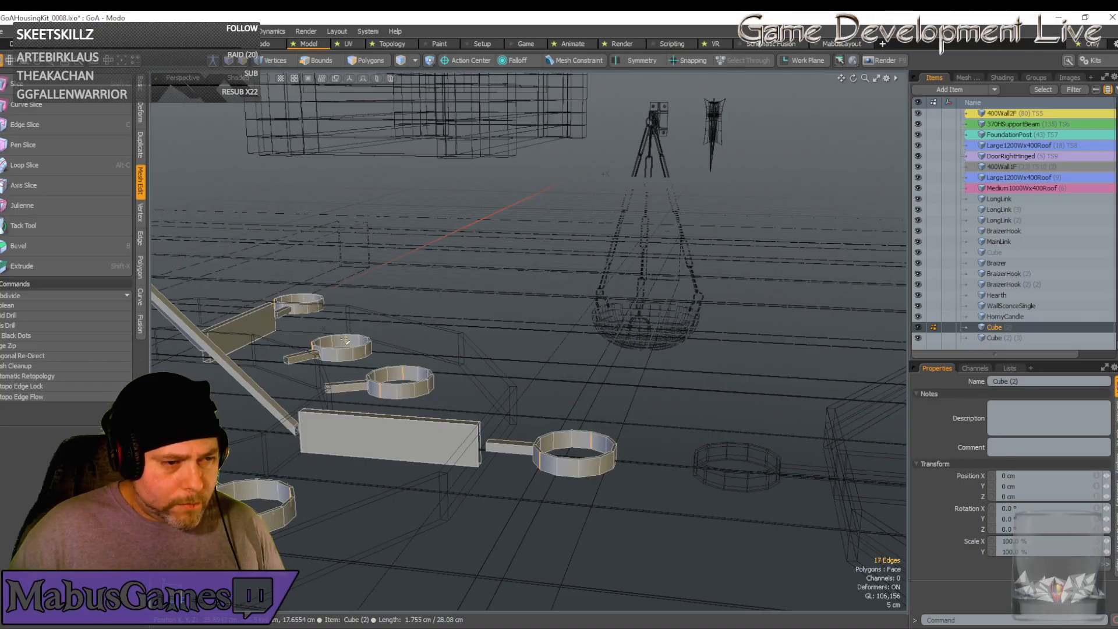
alt+drag(588, 333, 401, 365)
scroll(408, 370, up, 2)
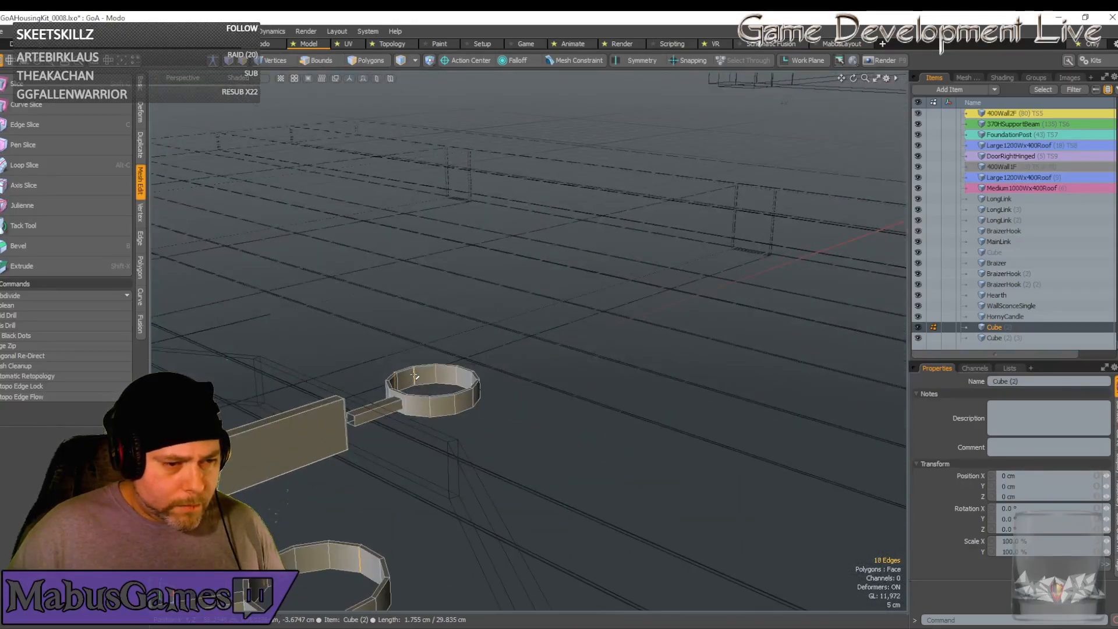
scroll(411, 378, down, 5)
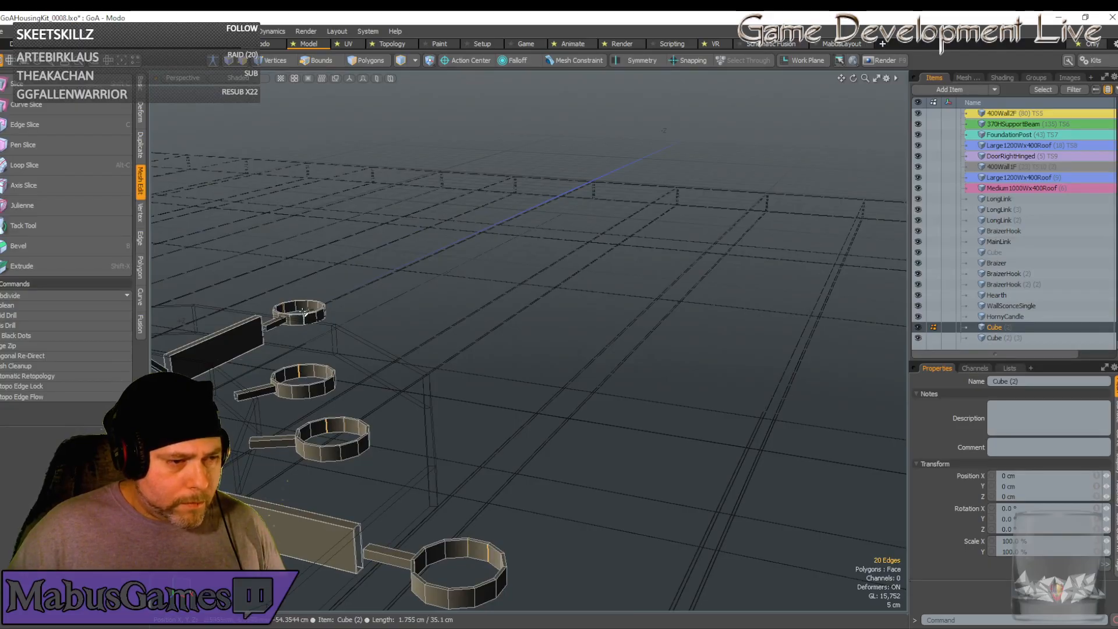
shift+click(297, 308)
alt+drag(311, 357, 313, 362)
scroll(306, 359, up, 6)
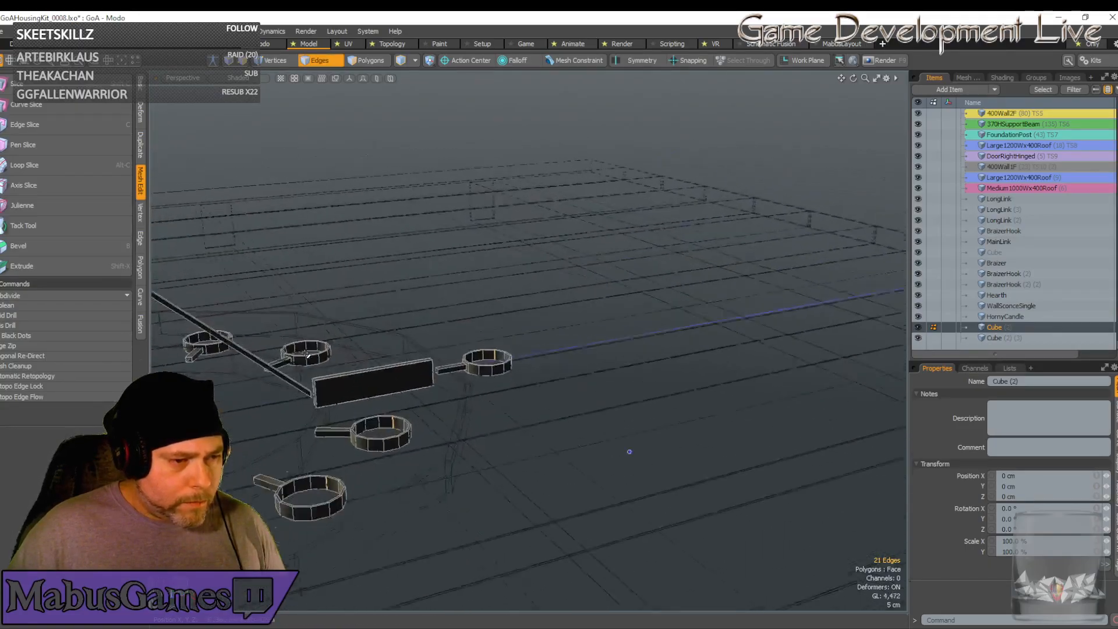
shift+click(361, 414)
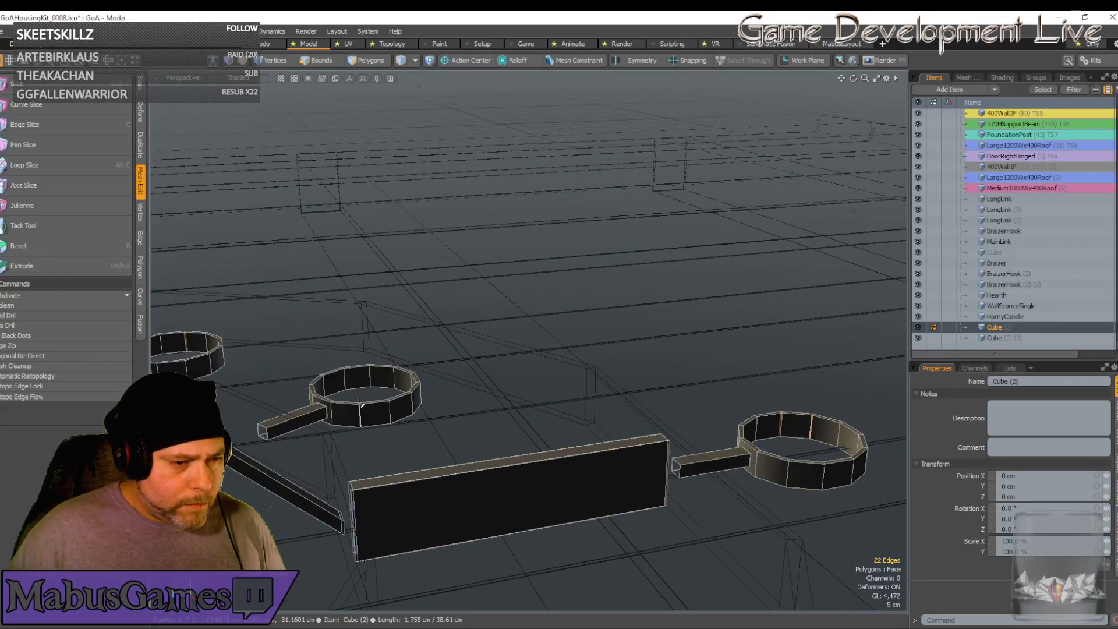
shift+click(370, 377)
shift+click(189, 363)
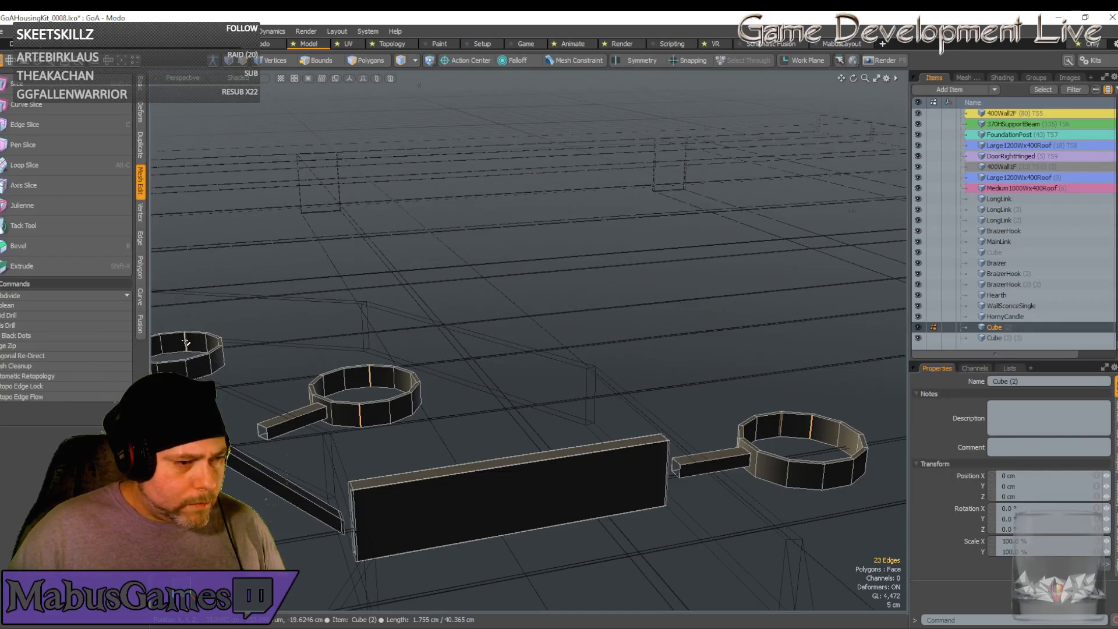
alt+drag(188, 366, 250, 377)
scroll(251, 377, up, 3)
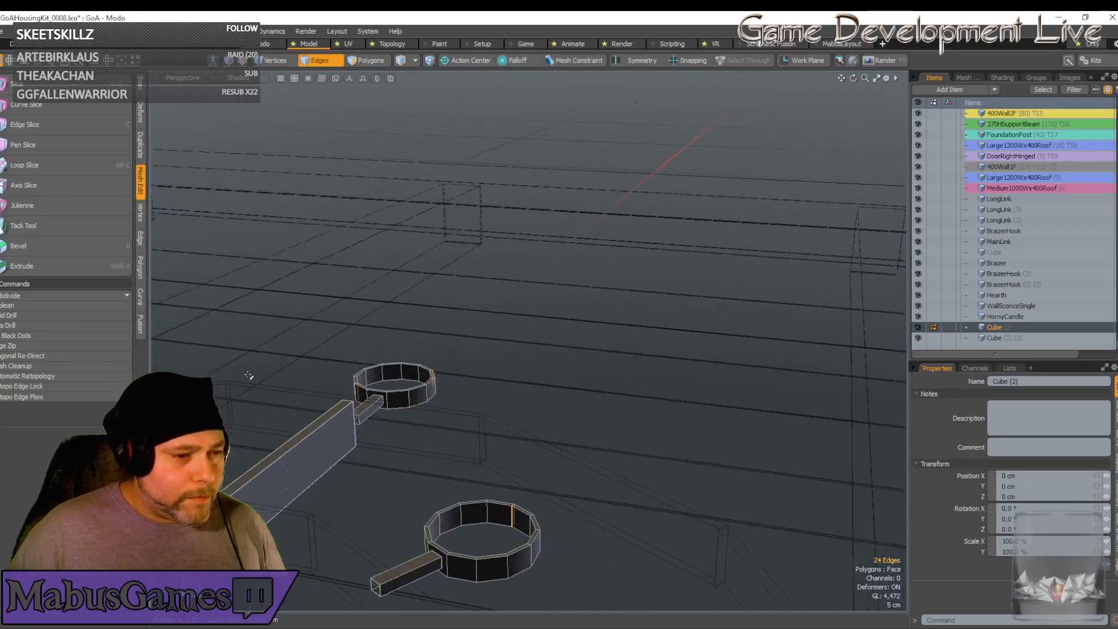
scroll(453, 409, down, 3)
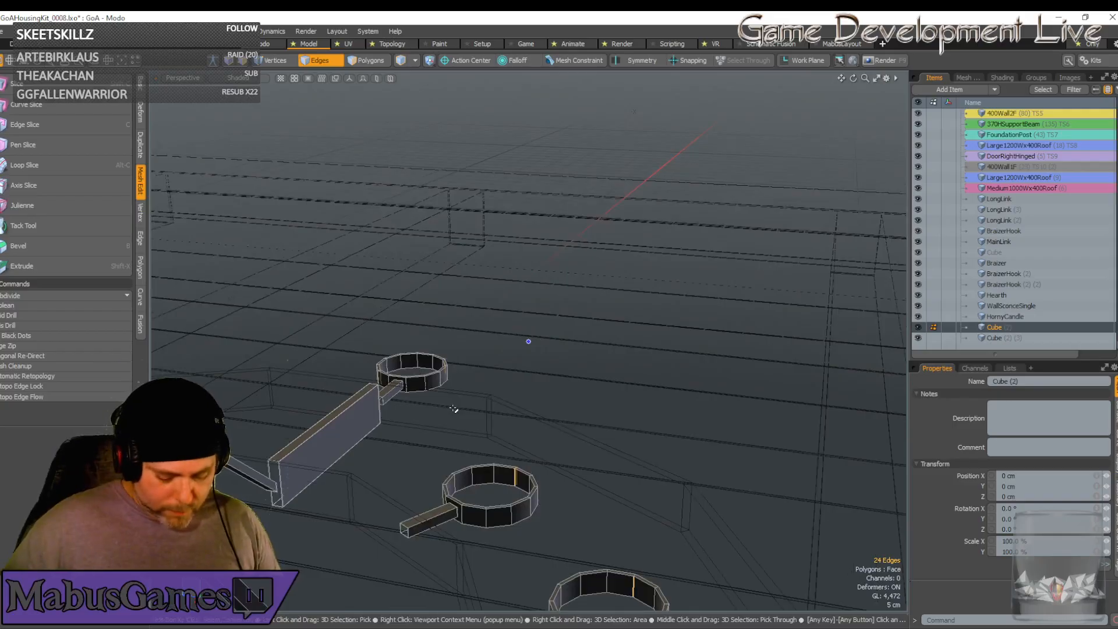
Extend the selection to all vertical edges of the candle cups and use Loop Slice to add loops near their upper and lower rims
key(alt+l)
scroll(453, 409, down, 5)
alt+drag(453, 409, 453, 409)
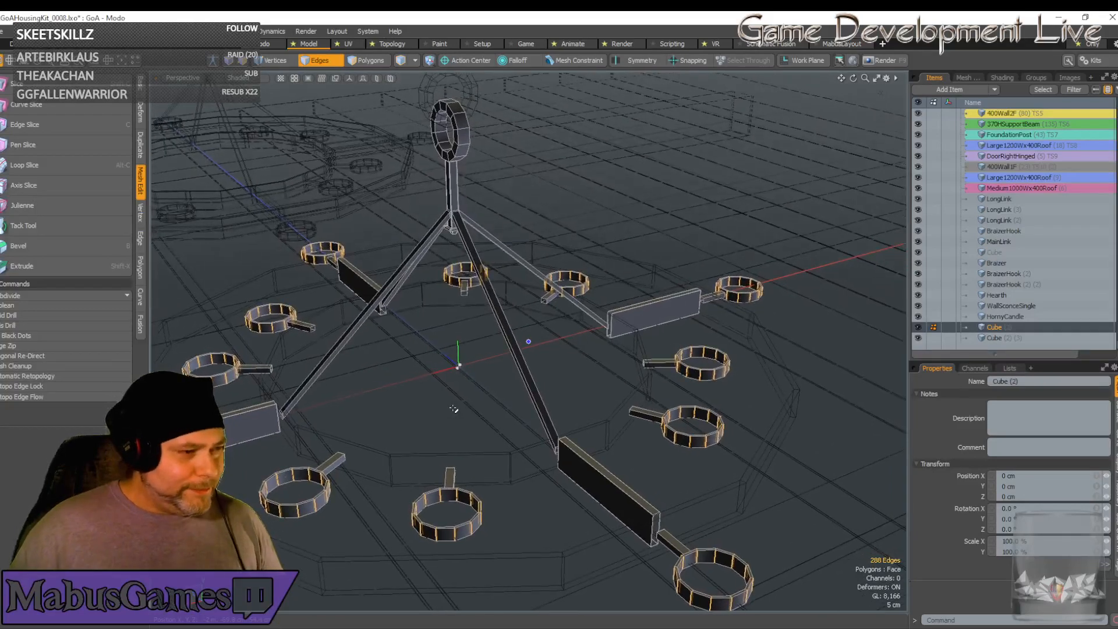
click(59, 169)
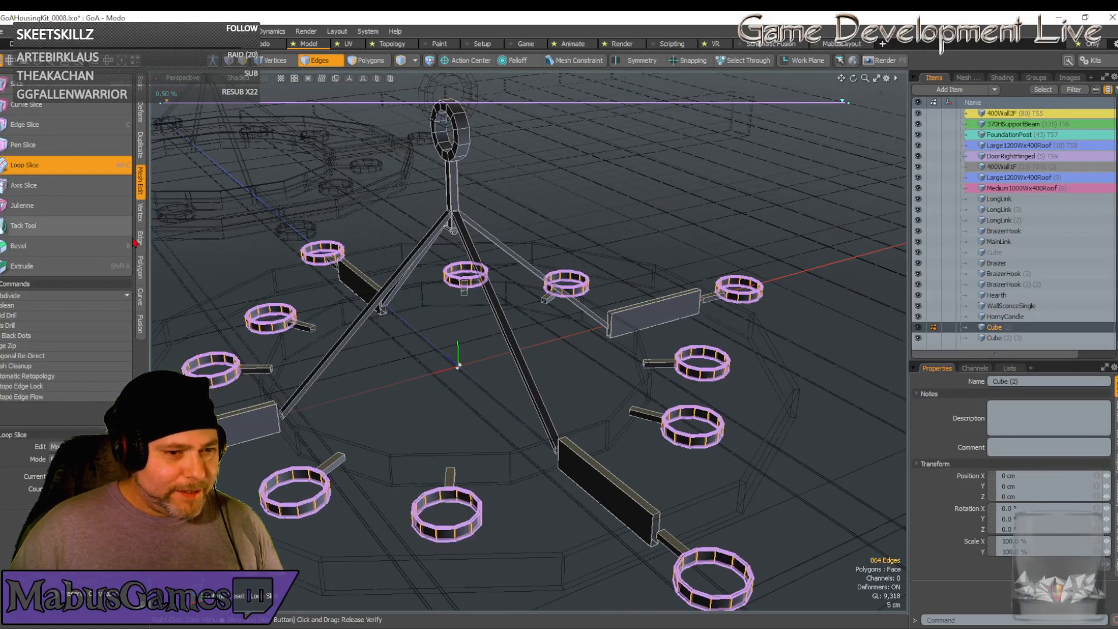
alt+drag(222, 266, 279, 277)
click(87, 165)
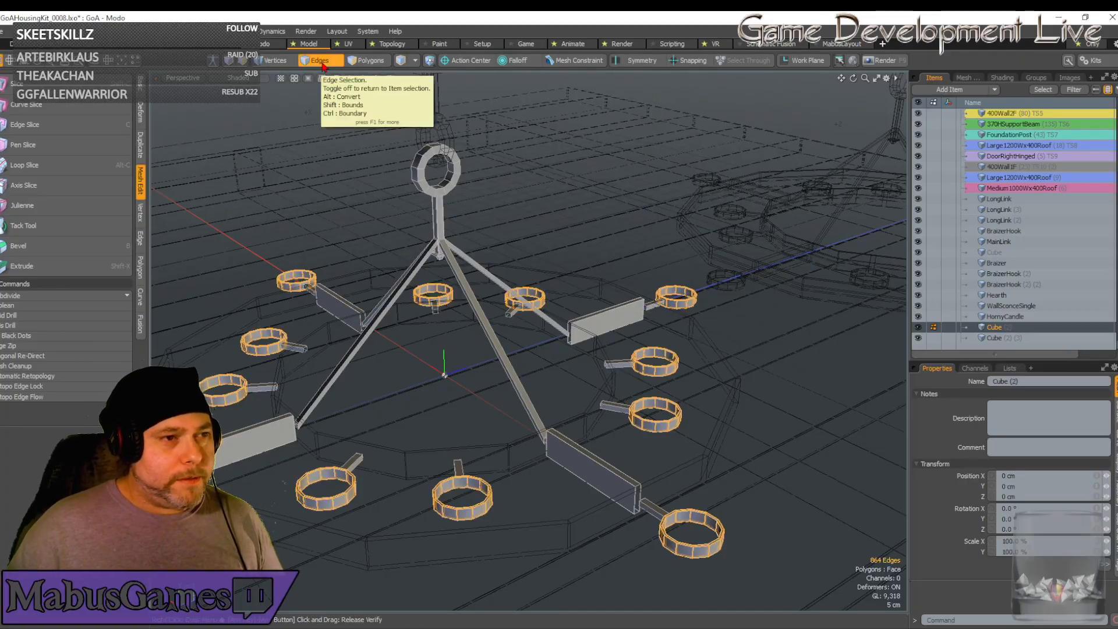
Return to item selection and select both the inner and outer large ring meshes of the chandelier
click(320, 61)
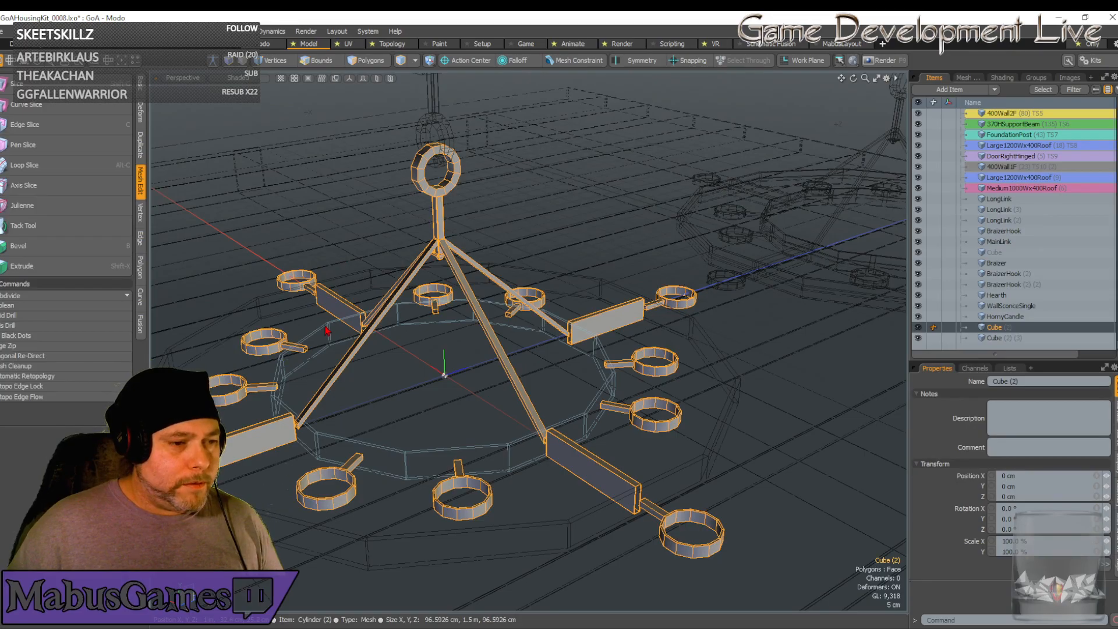
click(328, 331)
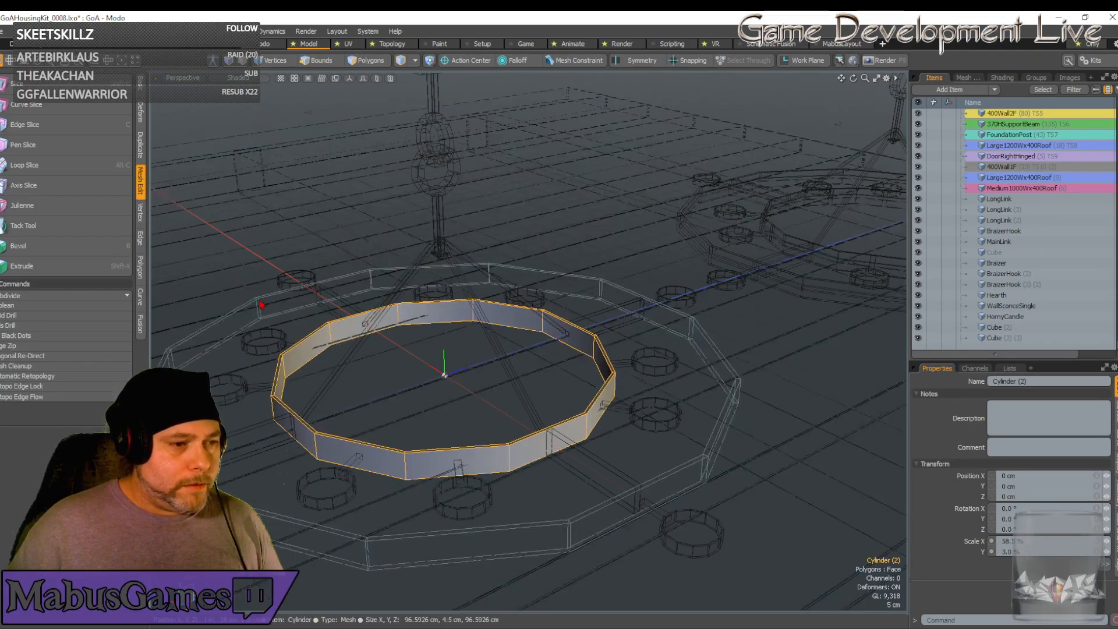
shift+click(352, 285)
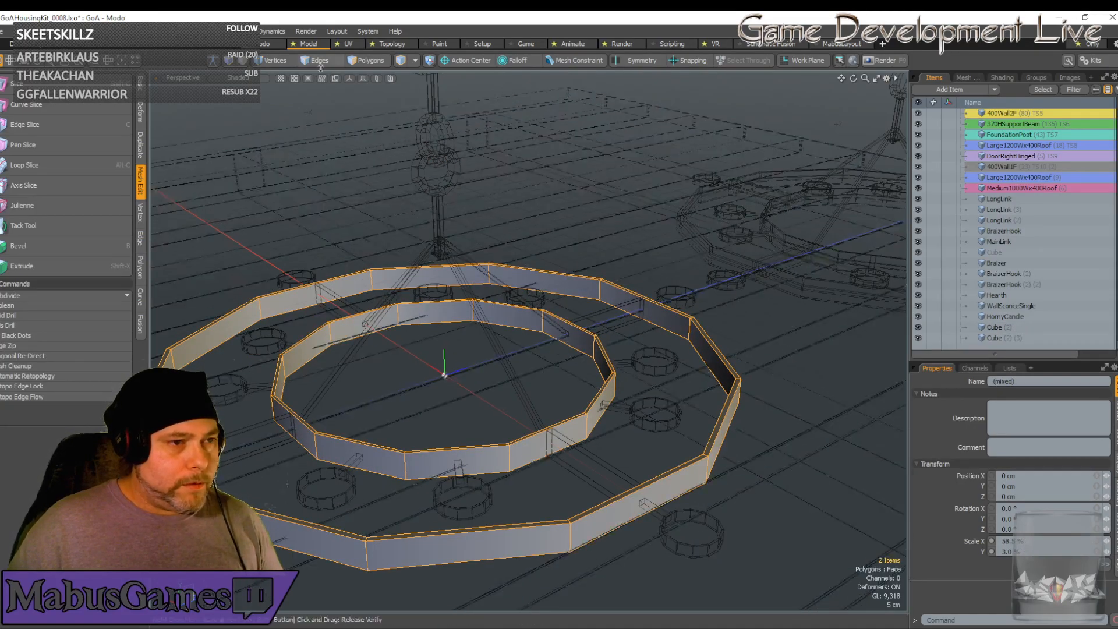
Select all vertical edges on both large rings in edge mode and use Loop Slice to add loops near their upper and lower rims
click(320, 61)
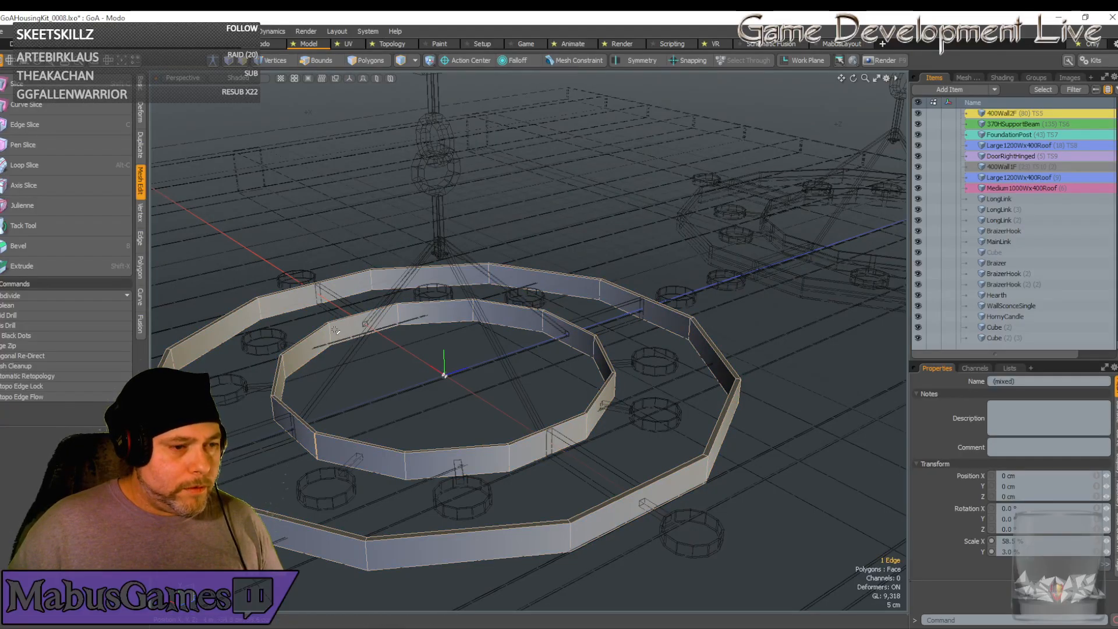
shift+click(260, 309)
alt+drag(260, 315, 331, 407)
shift+click(368, 434)
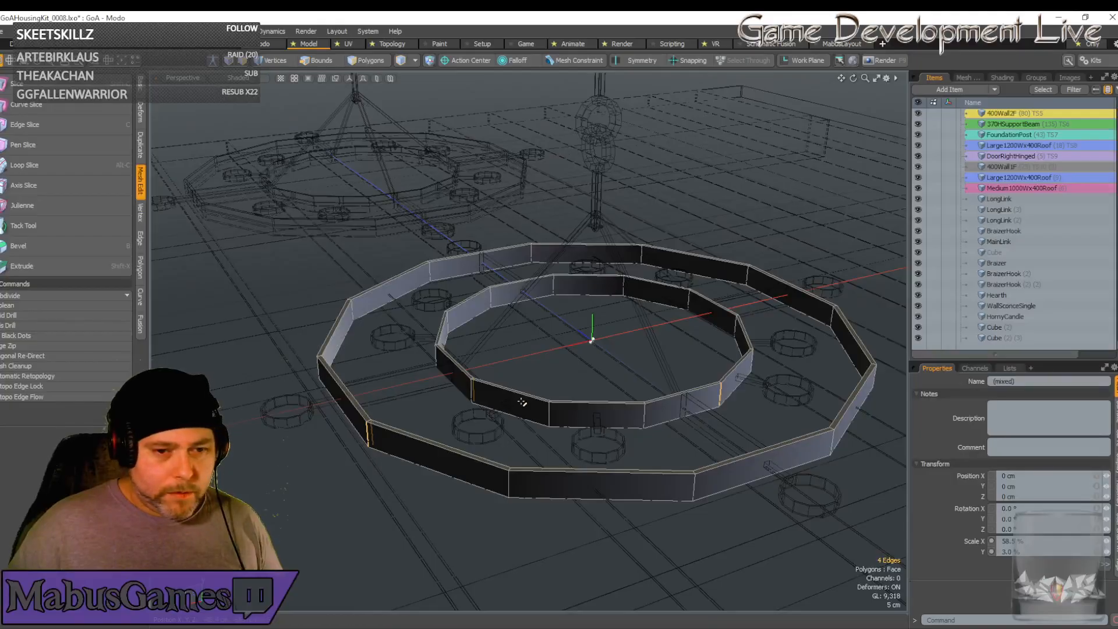
key(alt+l)
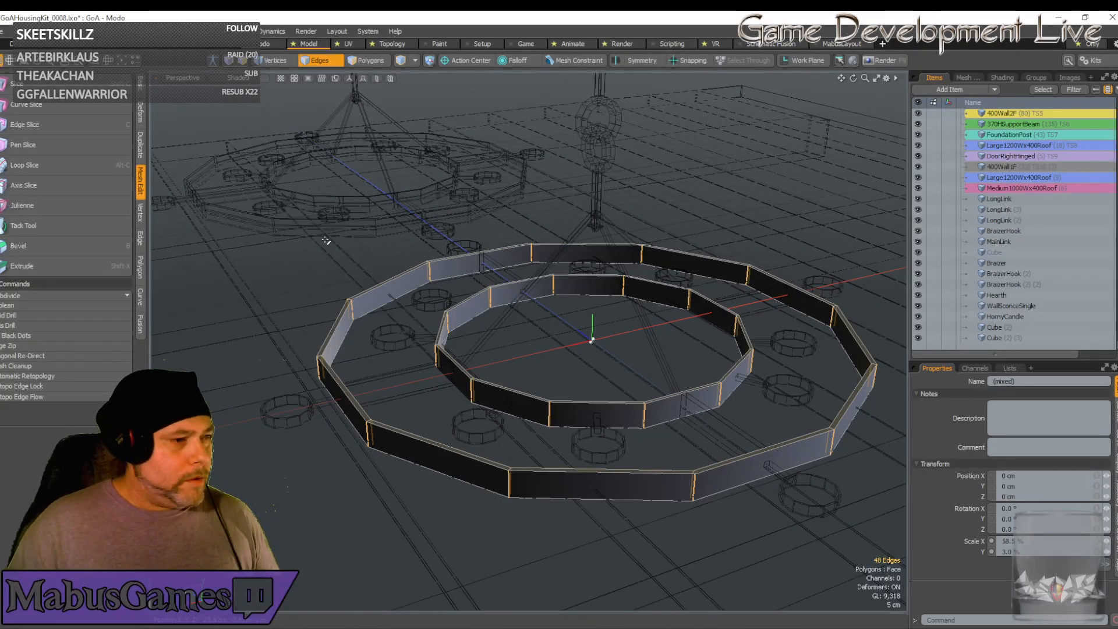
click(52, 165)
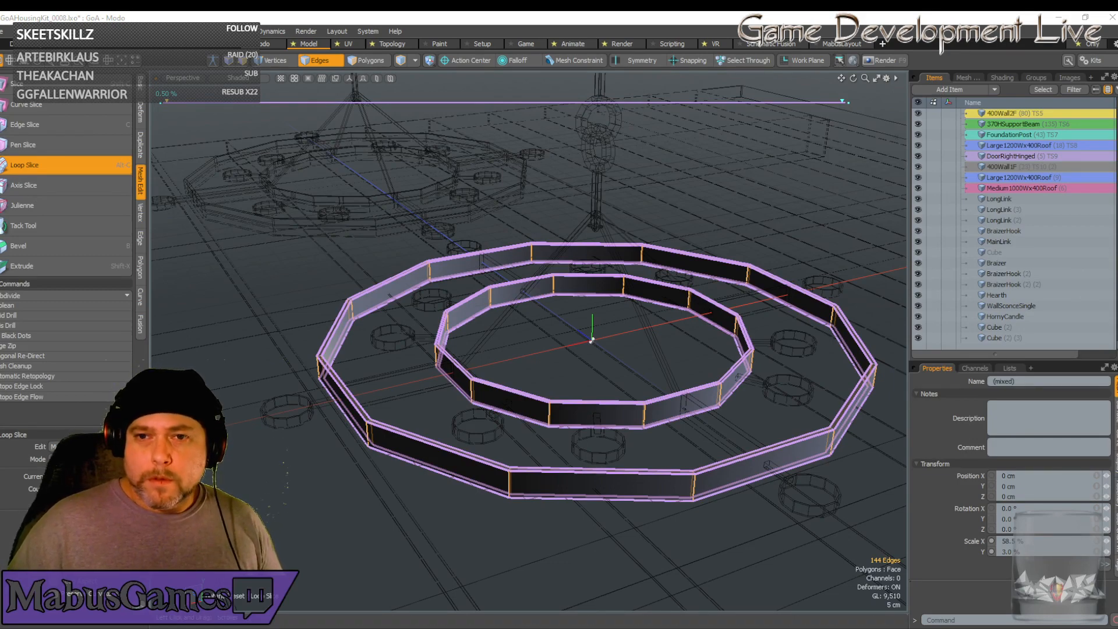
Switch to the Rhodes MK8 page in the web browser, unmute and skip through the 'Missing Keys' competition video, and close its popup
drag(1117, 203, 319, 14)
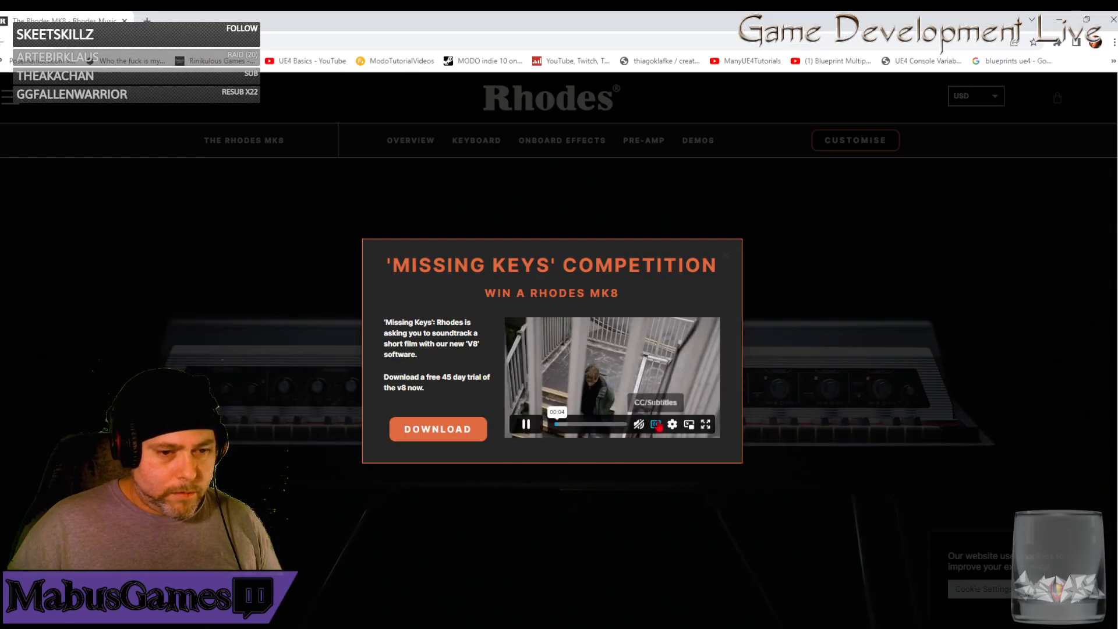
click(640, 423)
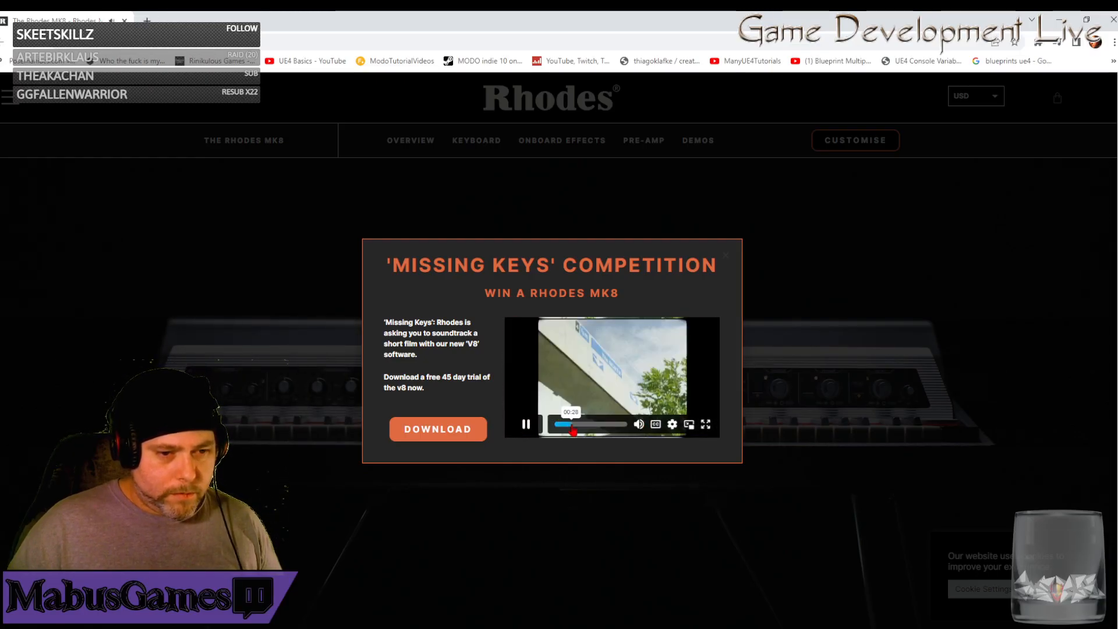
click(609, 429)
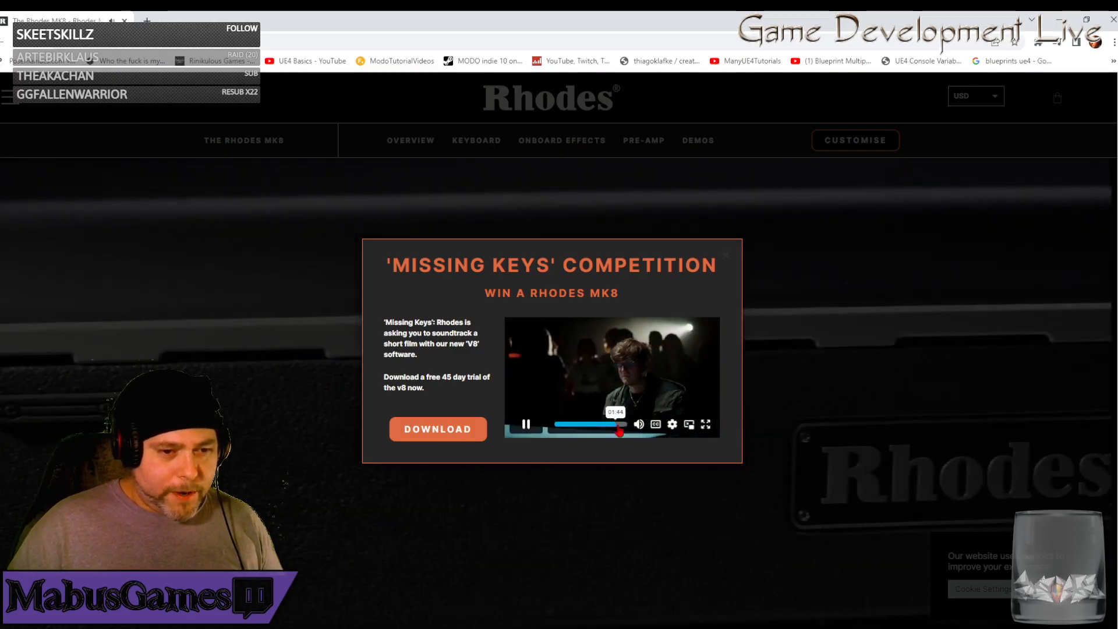
click(622, 431)
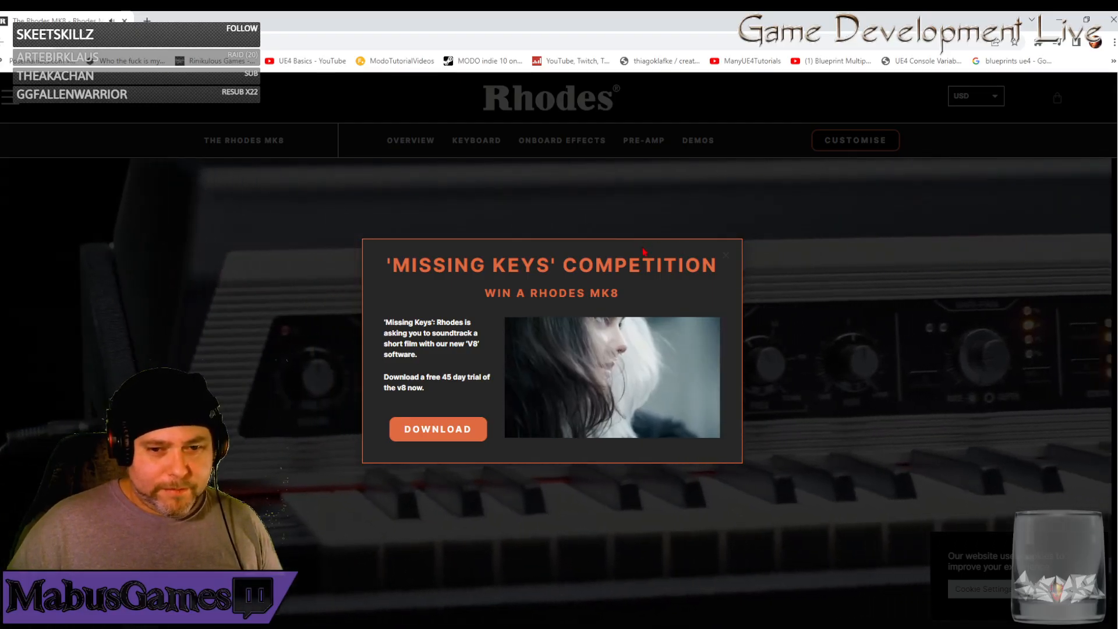
click(726, 254)
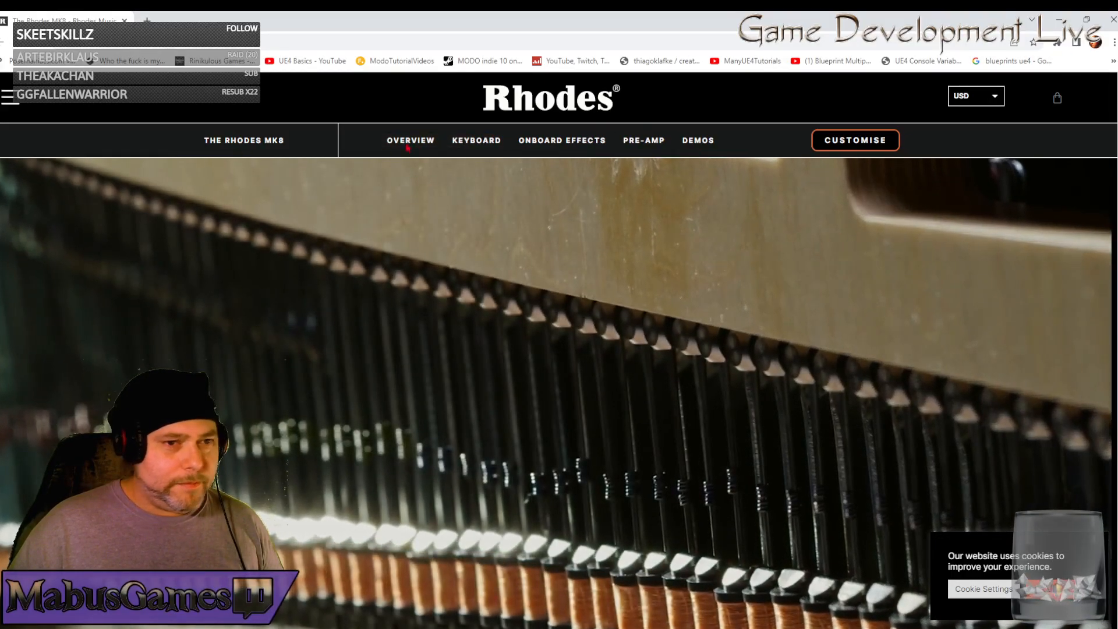
Open the Rhodes MK8 customisation page and look over its options, pricing and the page's lower section
click(855, 140)
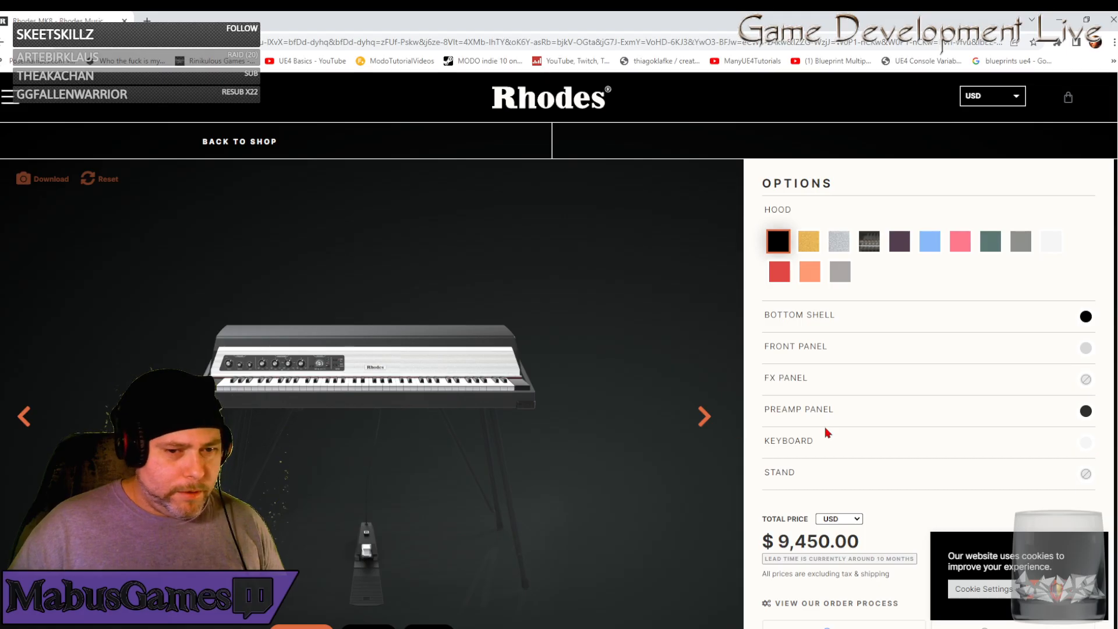
scroll(861, 395, down, 8)
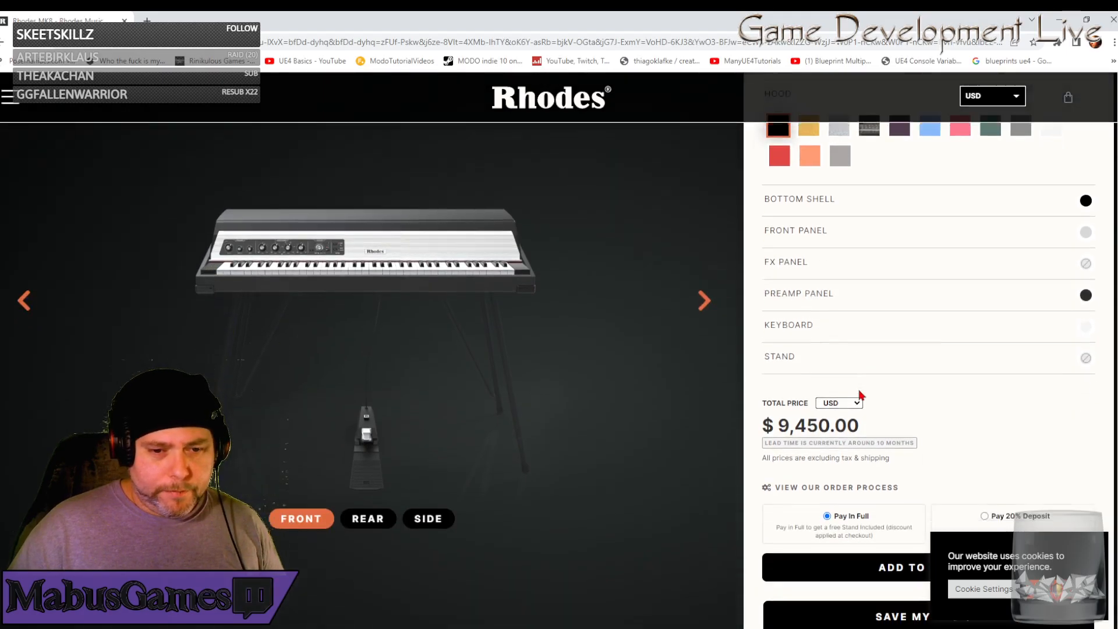
scroll(861, 394, up, 7)
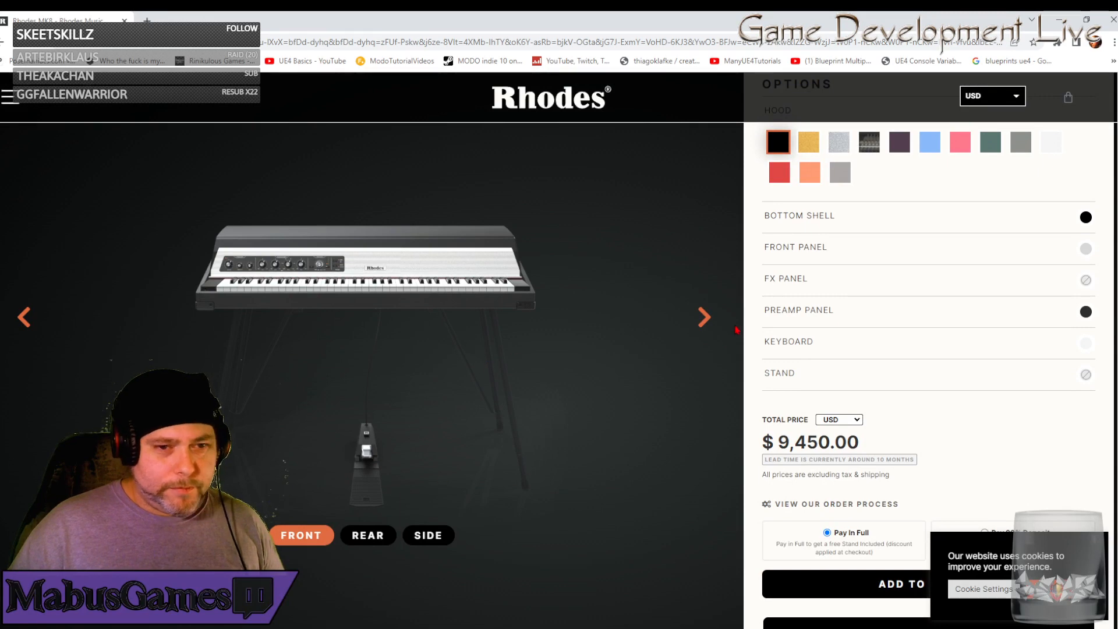
scroll(855, 323, up, 2)
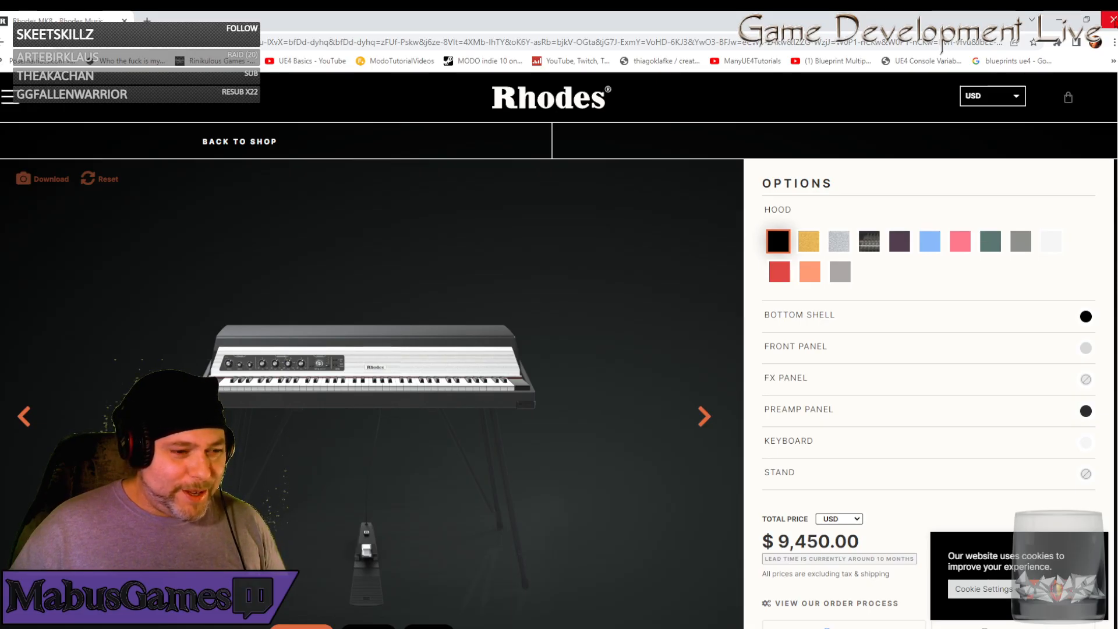
scroll(580, 427, down, 20)
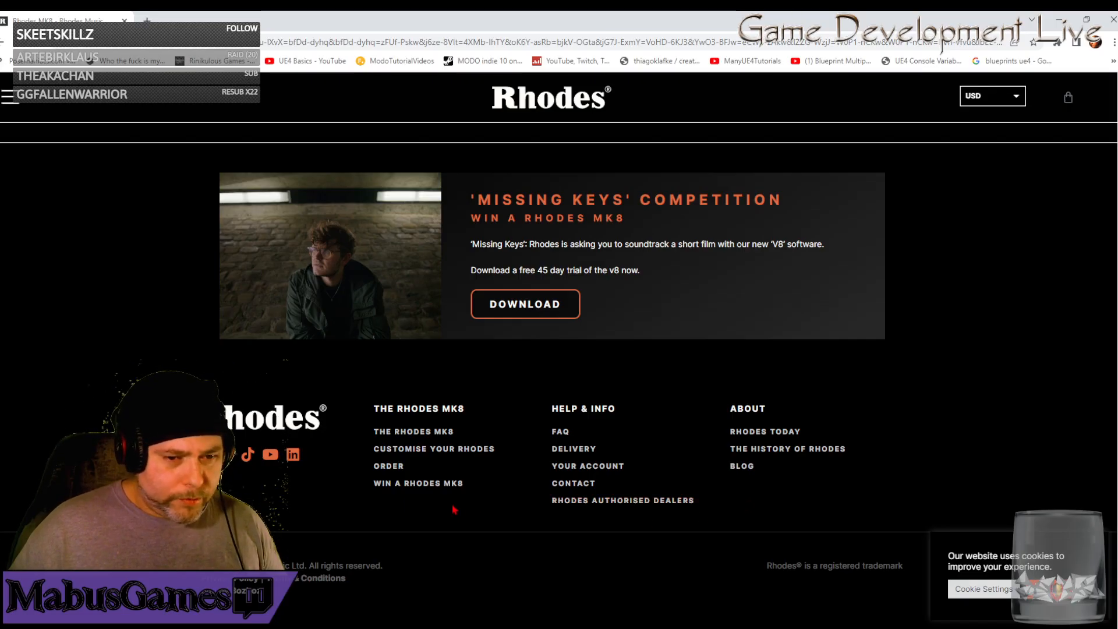
Go back up the Rhodes MK8 customisation page and review the piano preview, hood colour options and total price
scroll(460, 507, up, 15)
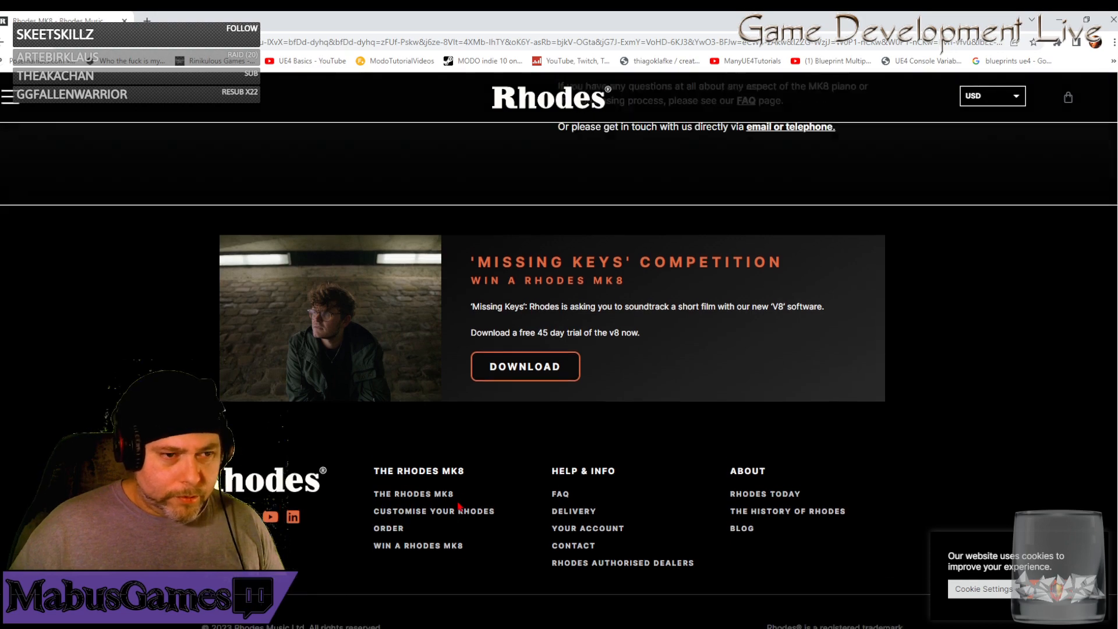
scroll(460, 506, up, 5)
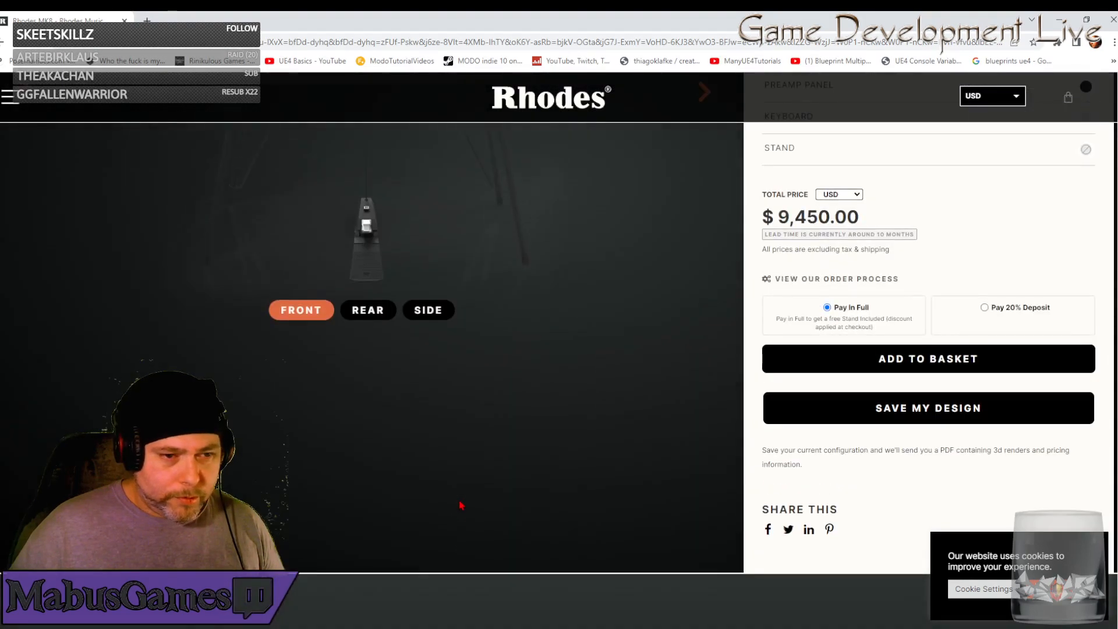
scroll(461, 504, up, 5)
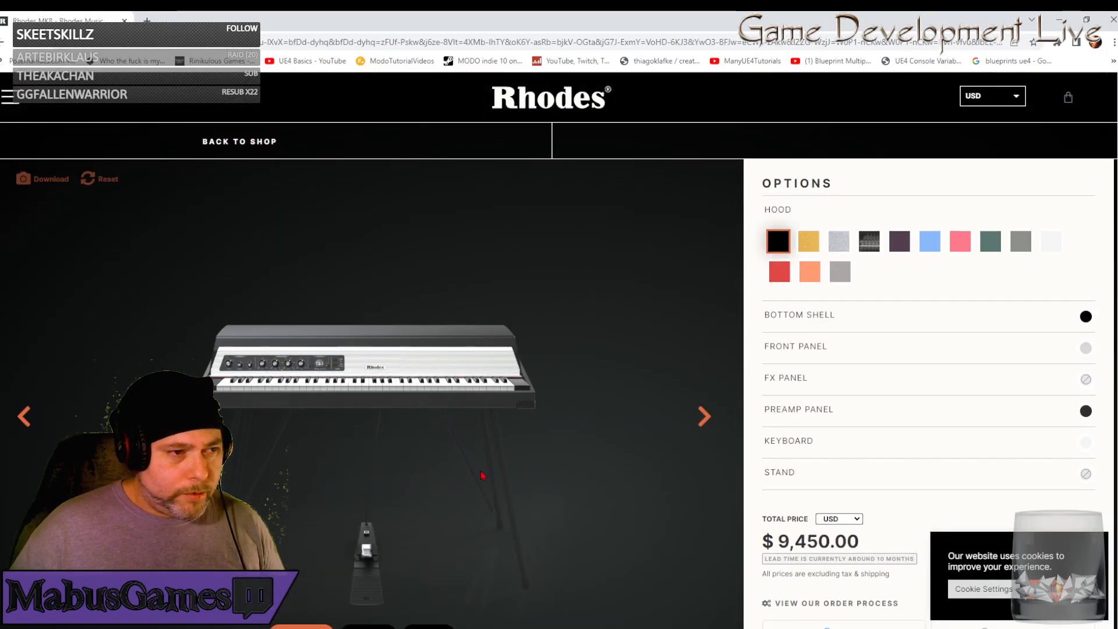
scroll(481, 476, down, 20)
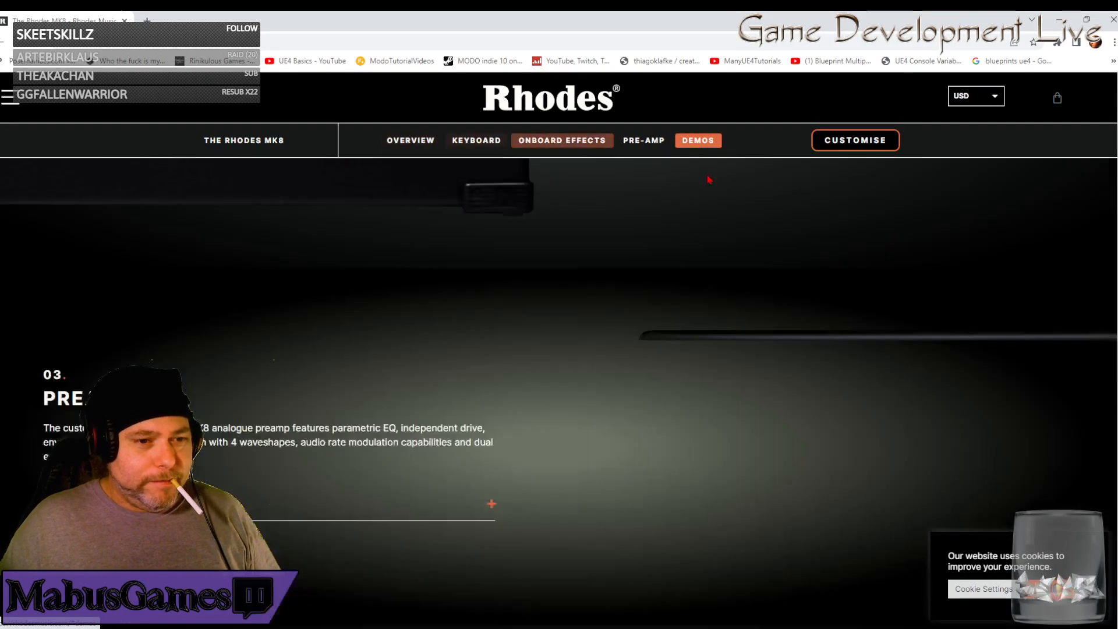
Open the MK8 audio demos, play 'MK8 Intro + External Reverb + Vari - Pan', look through the track list and close the browser
click(698, 140)
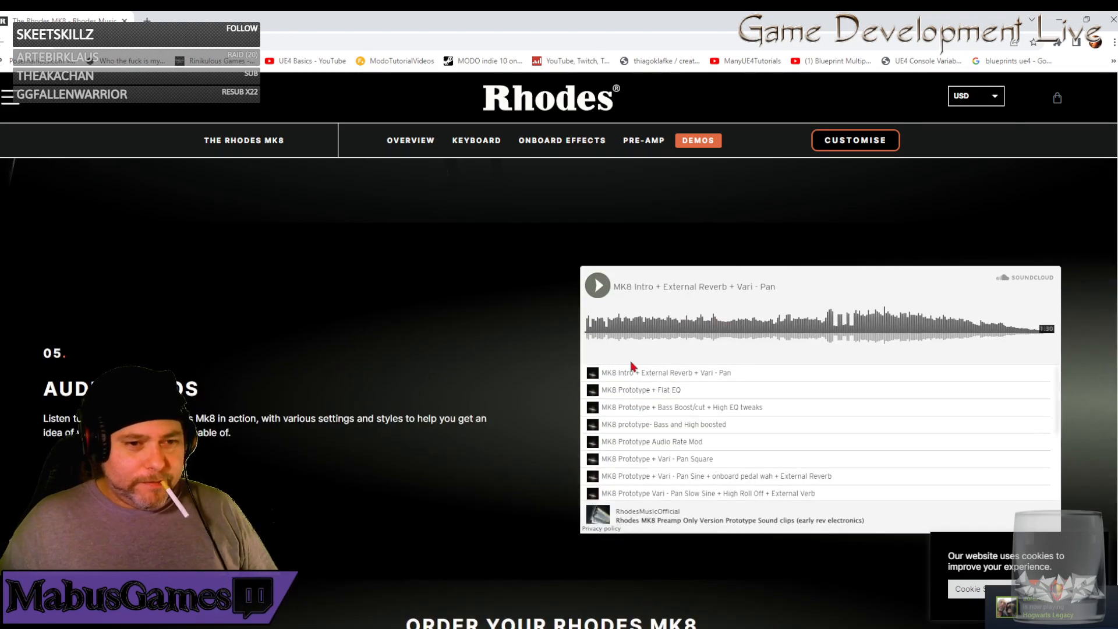
click(602, 294)
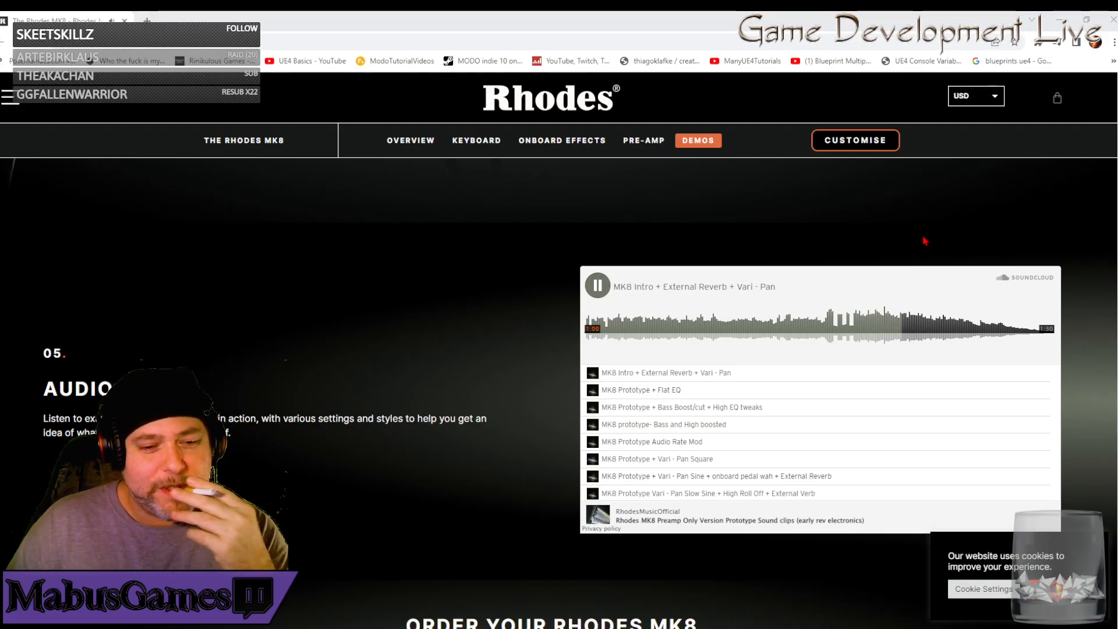
scroll(890, 402, down, 2)
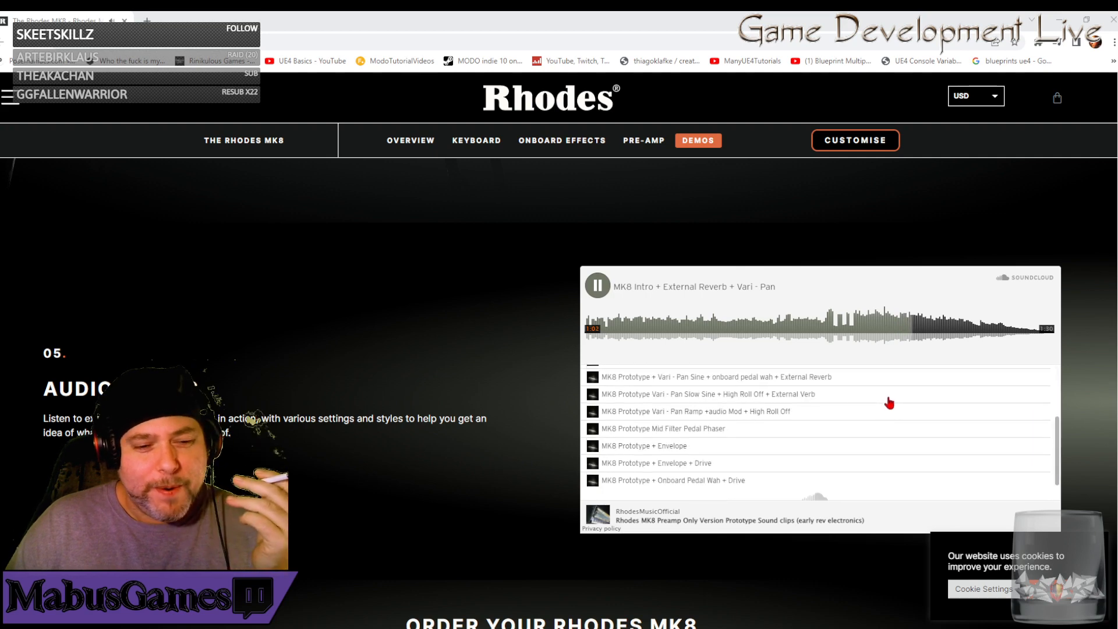
scroll(889, 401, down, 1)
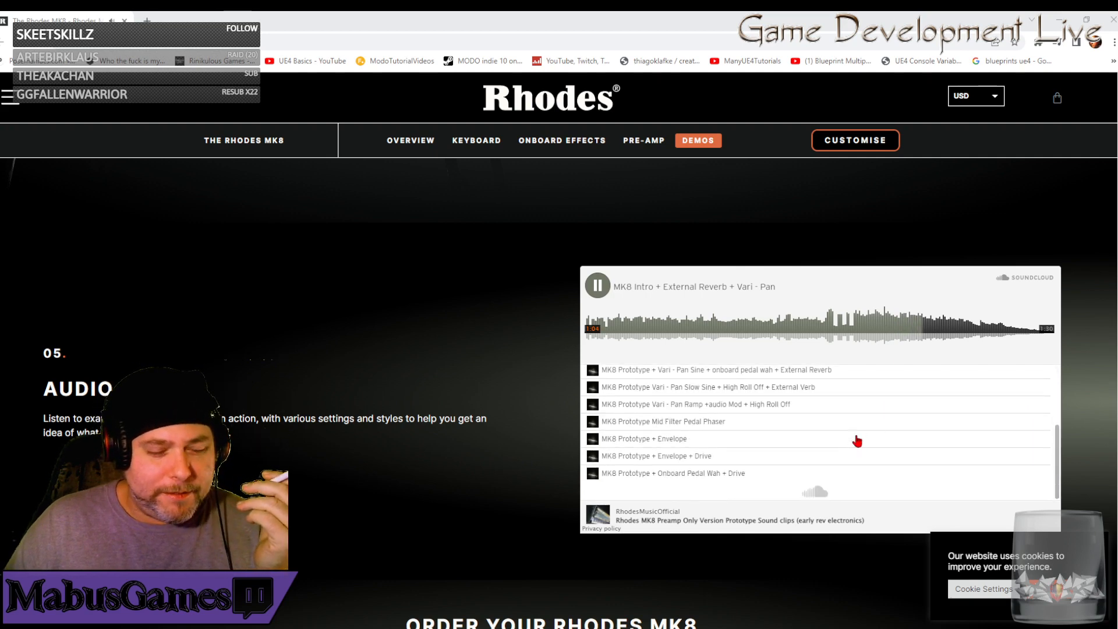
scroll(857, 441, up, 3)
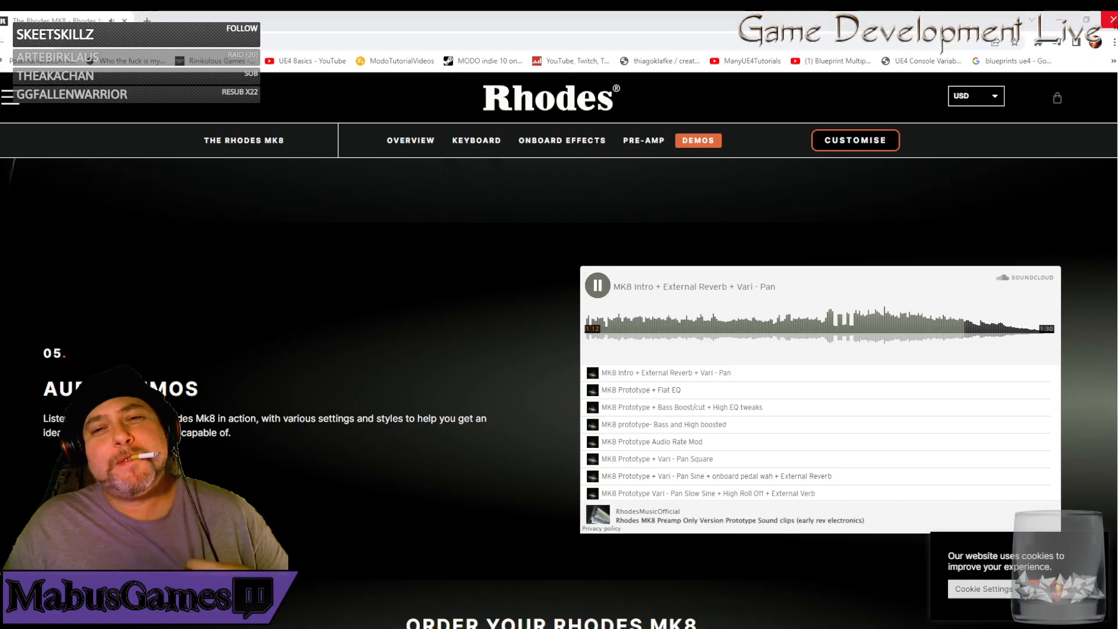
click(1112, 19)
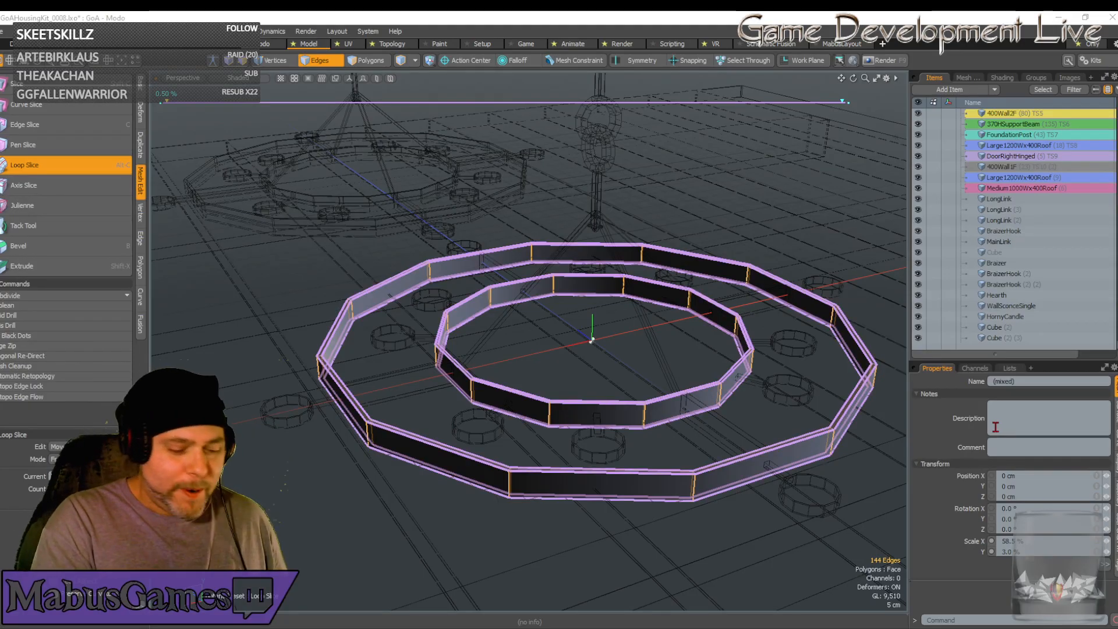
Drop the Loop Slice tool, return to item selection and apply SDS Subdivide to both large chandelier rings
click(57, 167)
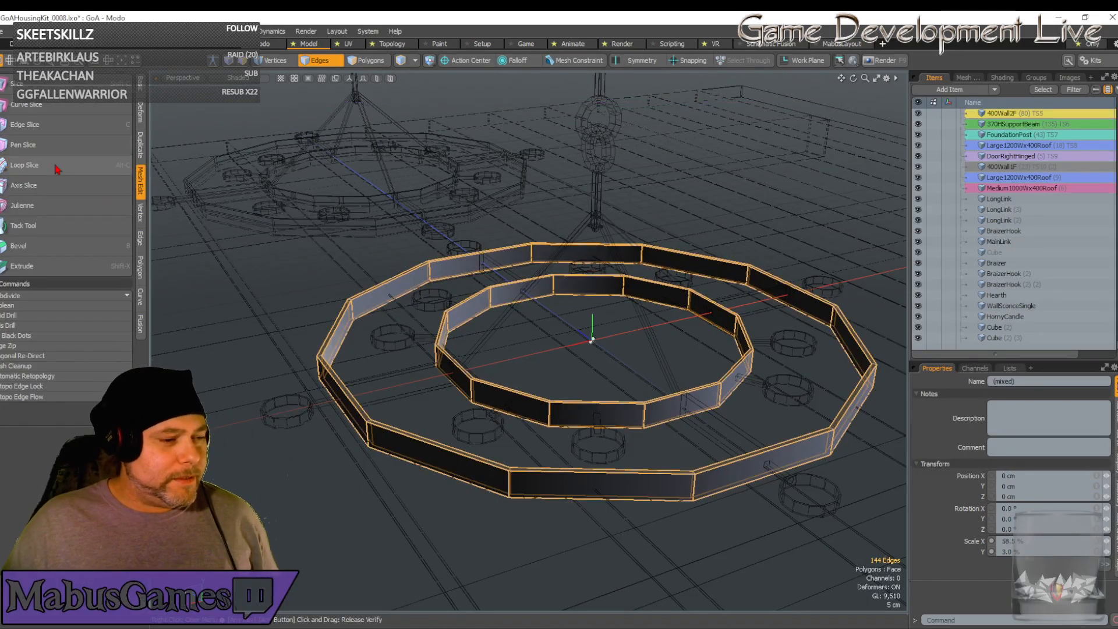
click(58, 297)
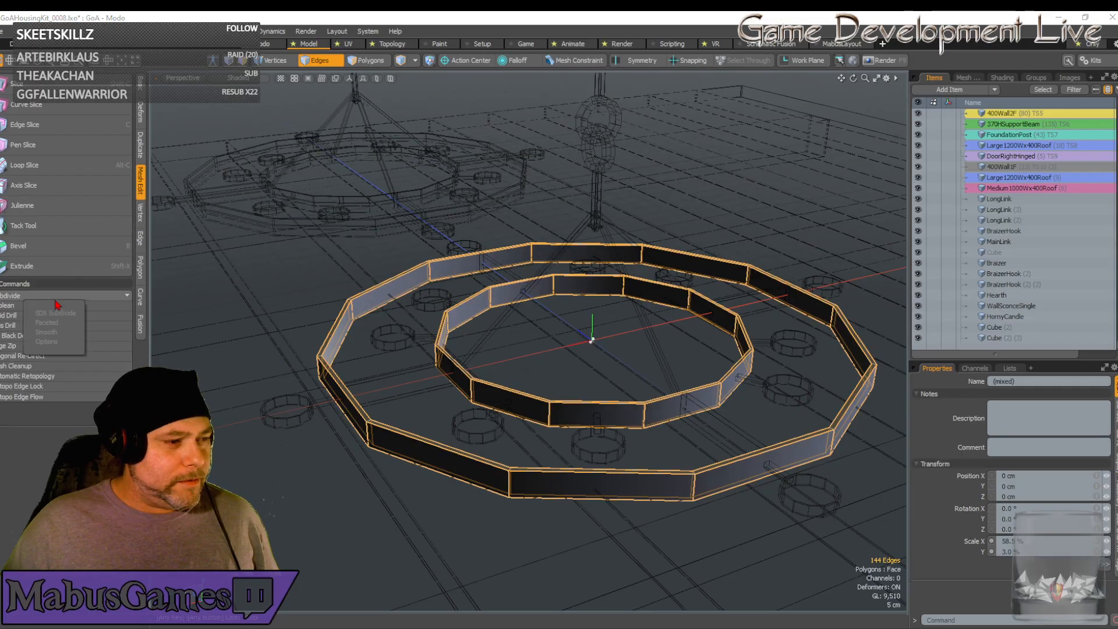
click(323, 63)
click(63, 296)
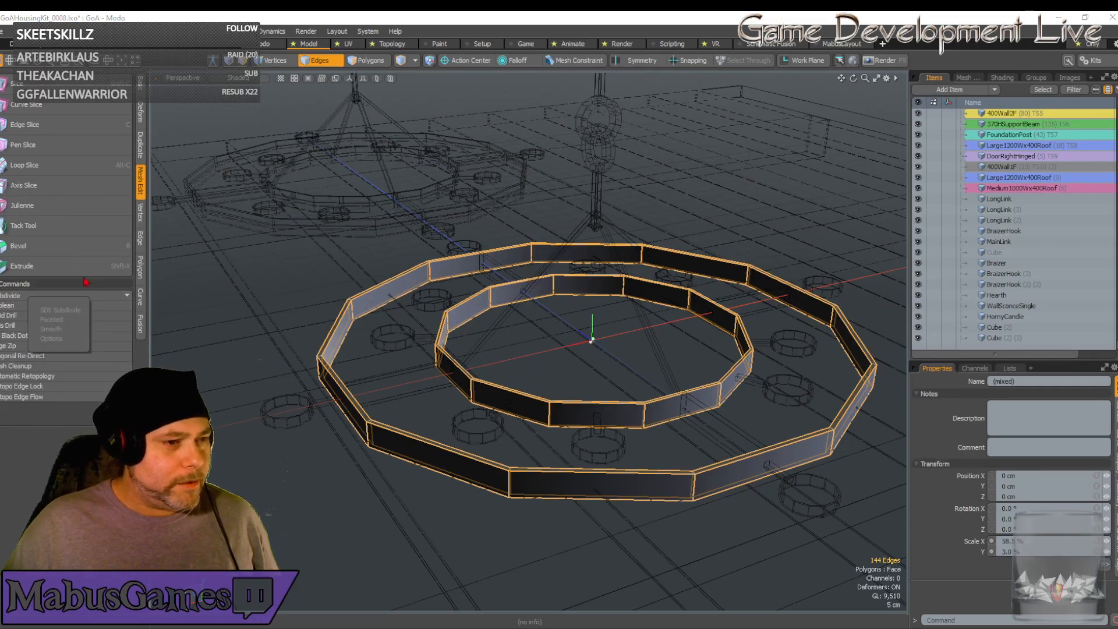
click(322, 63)
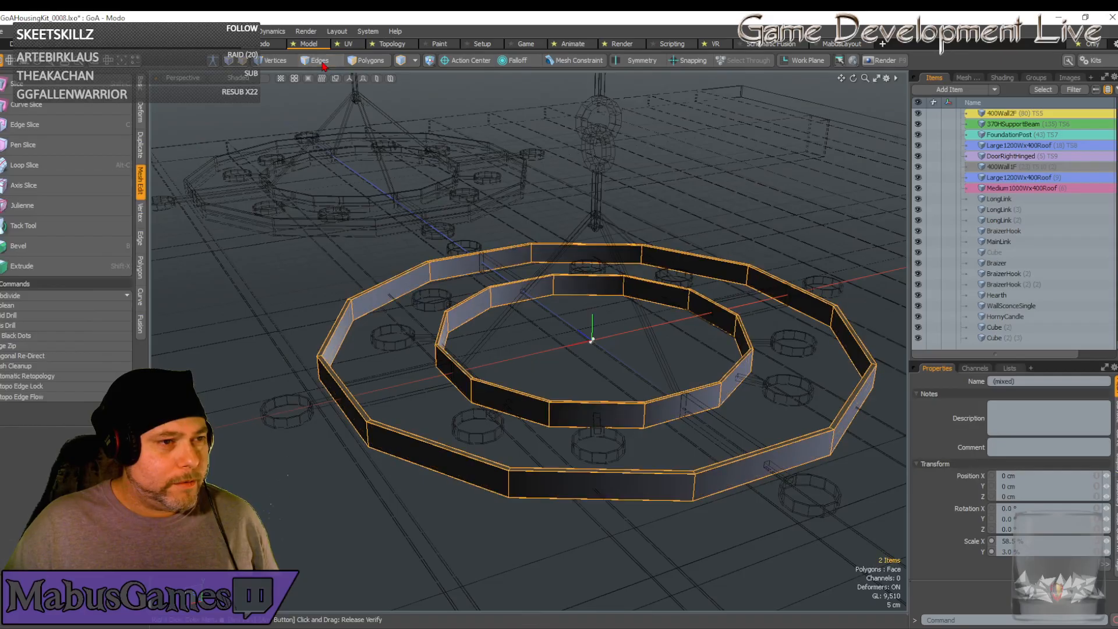
click(65, 297)
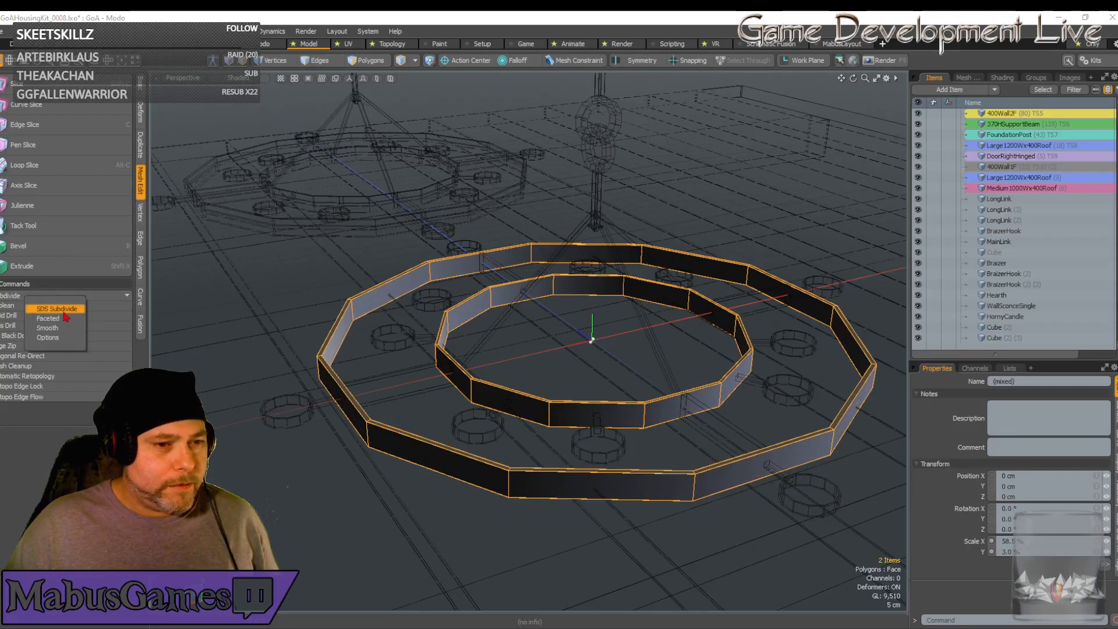
click(63, 311)
alt+drag(238, 315, 480, 386)
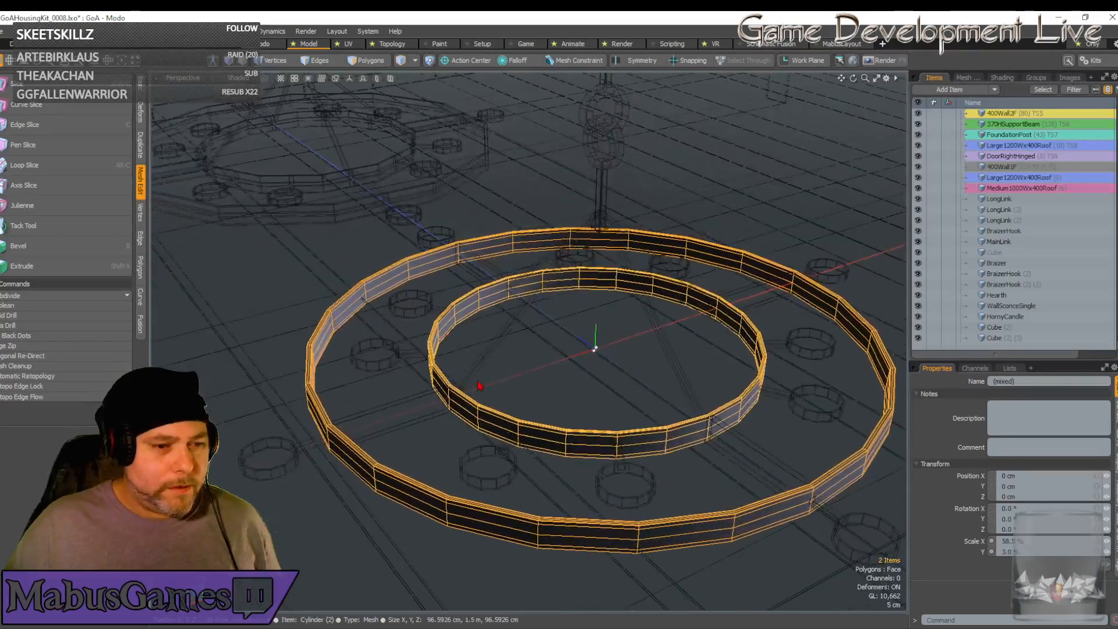
Select the mesh holding the candle cups, crossbeams, sloping bars and hanging ring, and apply SDS Subdivide to it
click(479, 386)
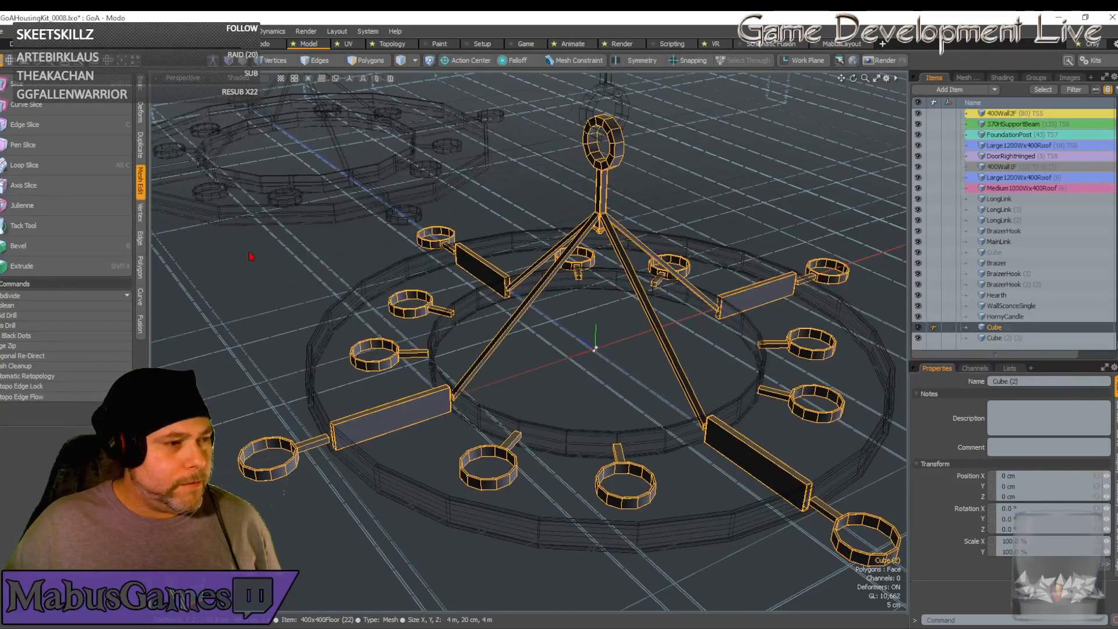
click(50, 295)
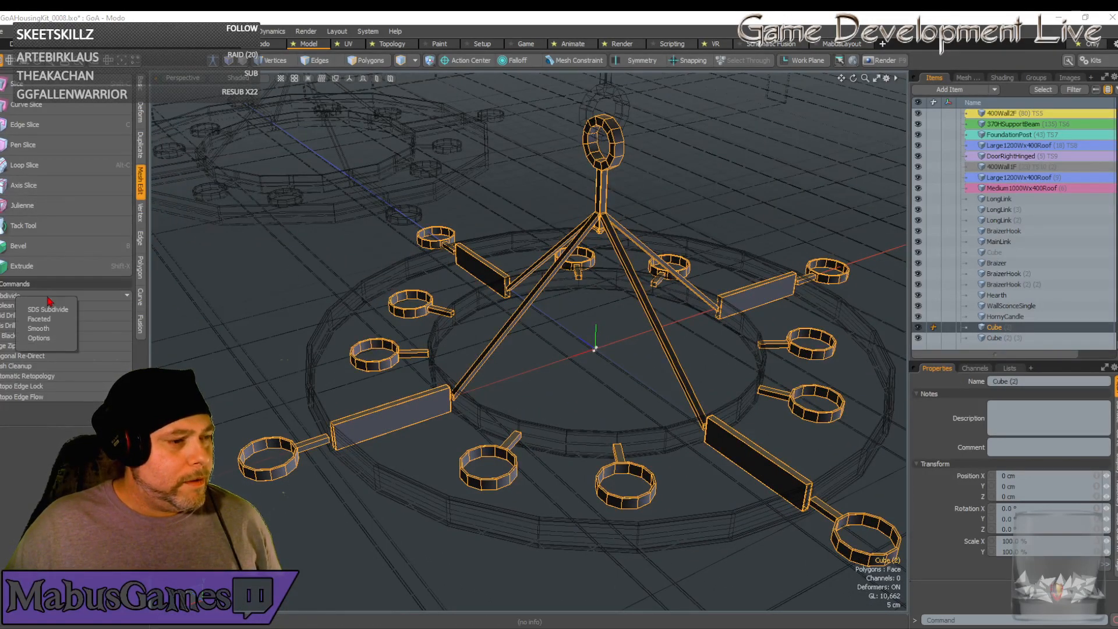
click(60, 310)
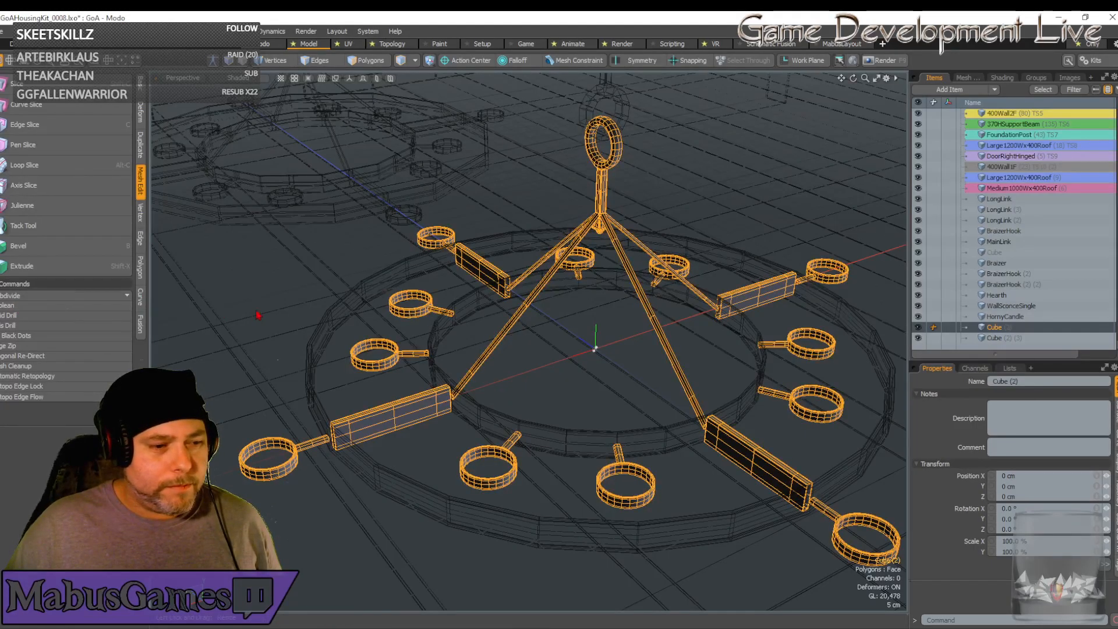
Add the outer and inner large rings to the selection so all three chandelier meshes are selected, and inspect them up close
shift+click(476, 404)
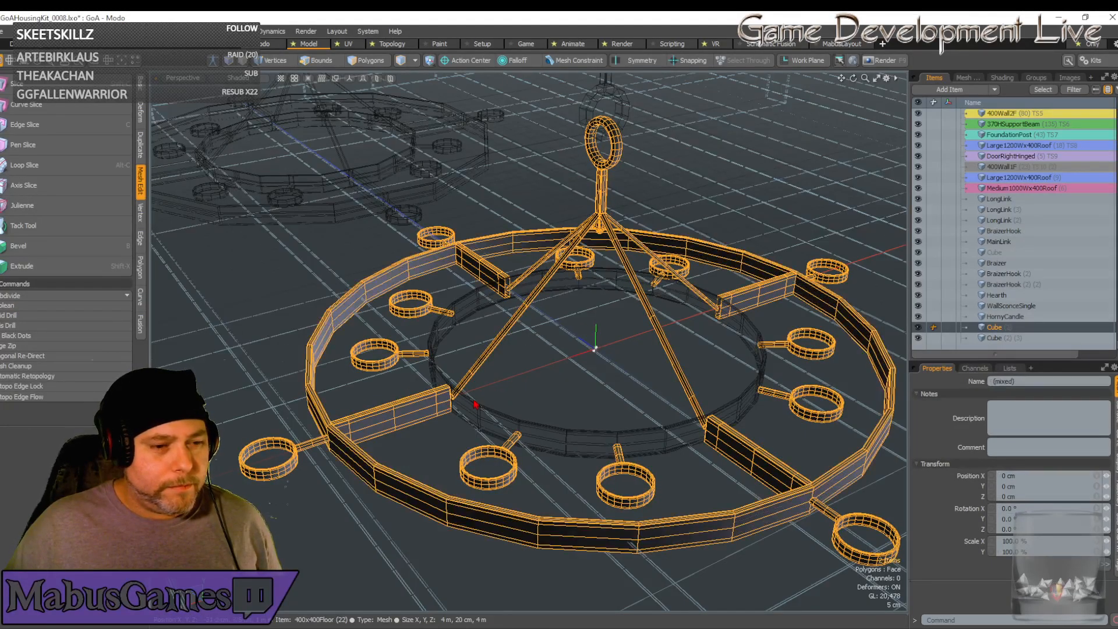
shift+click(489, 408)
ctrl+click(546, 401)
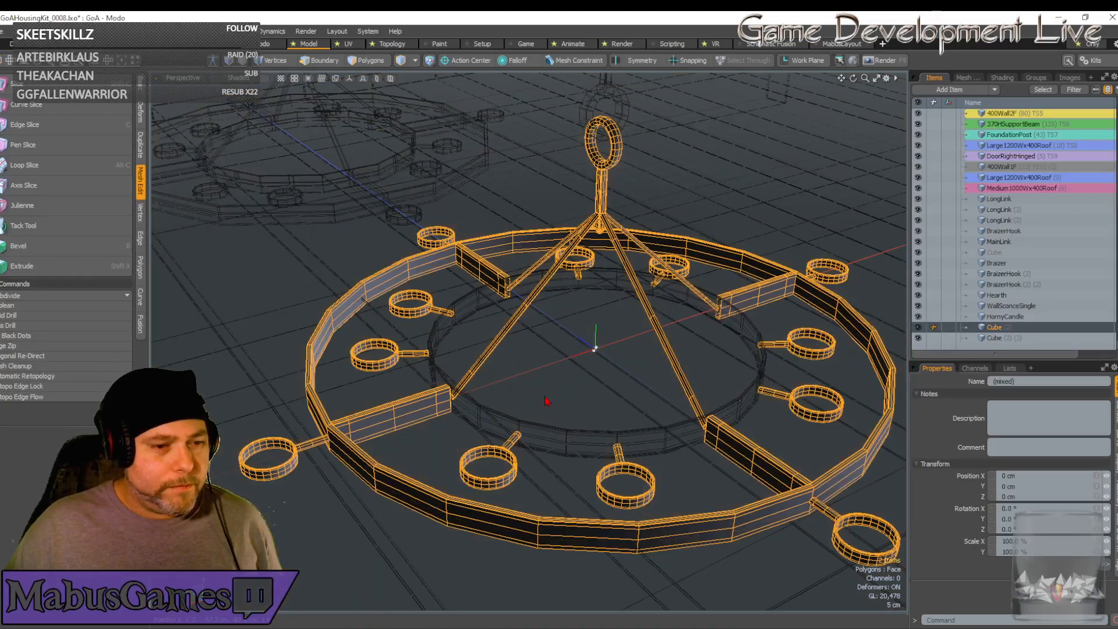
shift+click(527, 434)
alt+drag(603, 495, 616, 439)
scroll(616, 440, up, 3)
scroll(617, 439, up, 3)
alt+drag(554, 499, 553, 499)
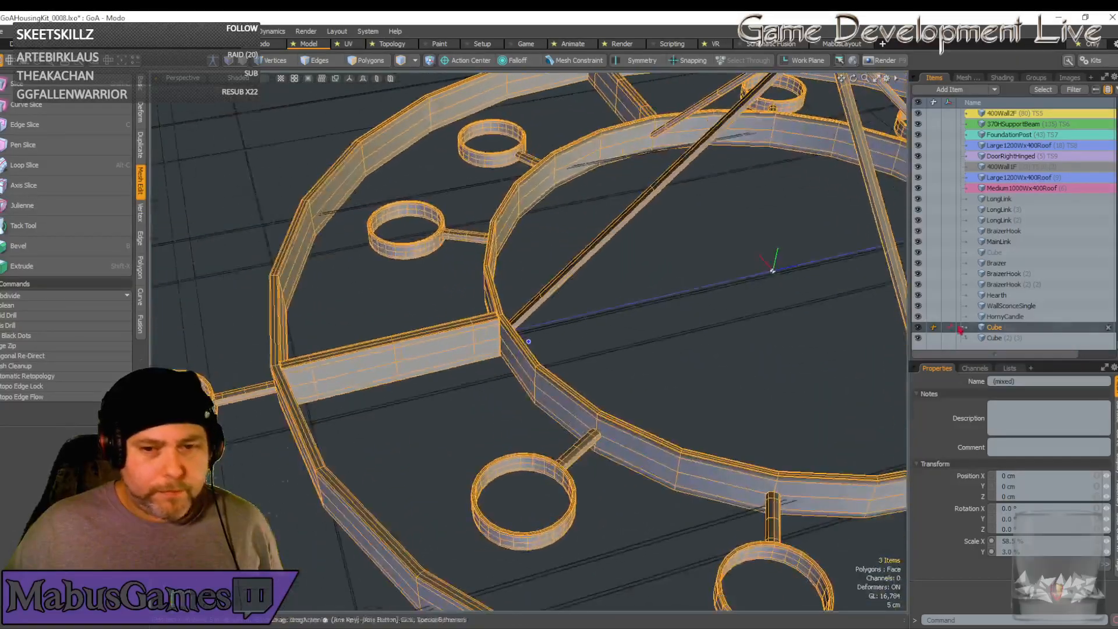
Expand the polygon statistics by vertex count for the selected chandelier meshes and examine the subdivided geometry from several angles
click(1010, 369)
click(942, 513)
click(950, 534)
scroll(692, 472, down, 6)
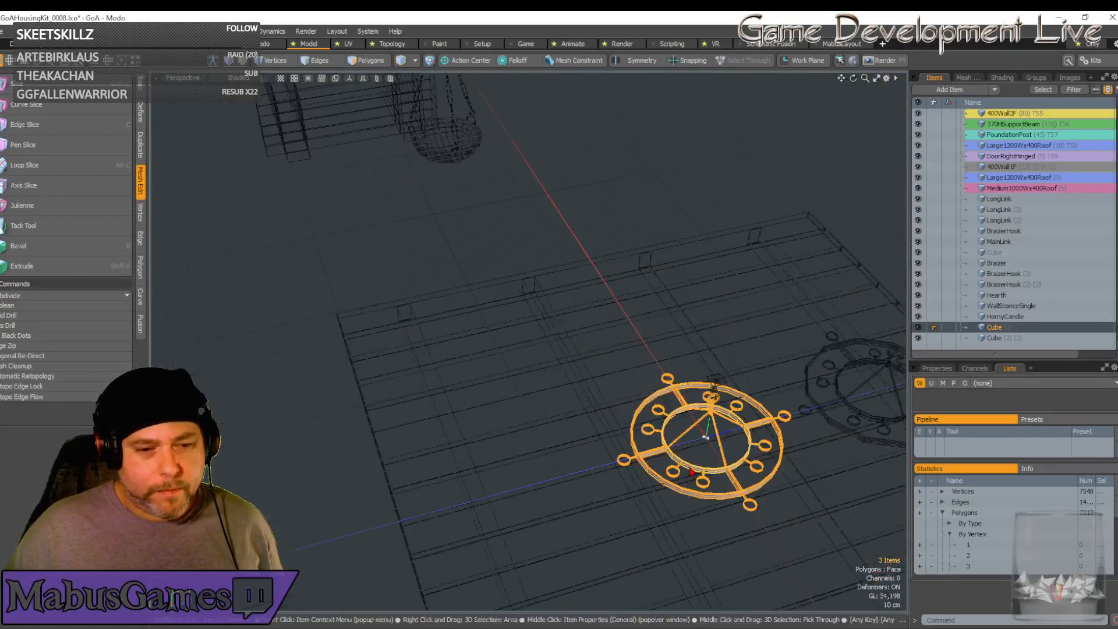
alt+drag(692, 471, 632, 437)
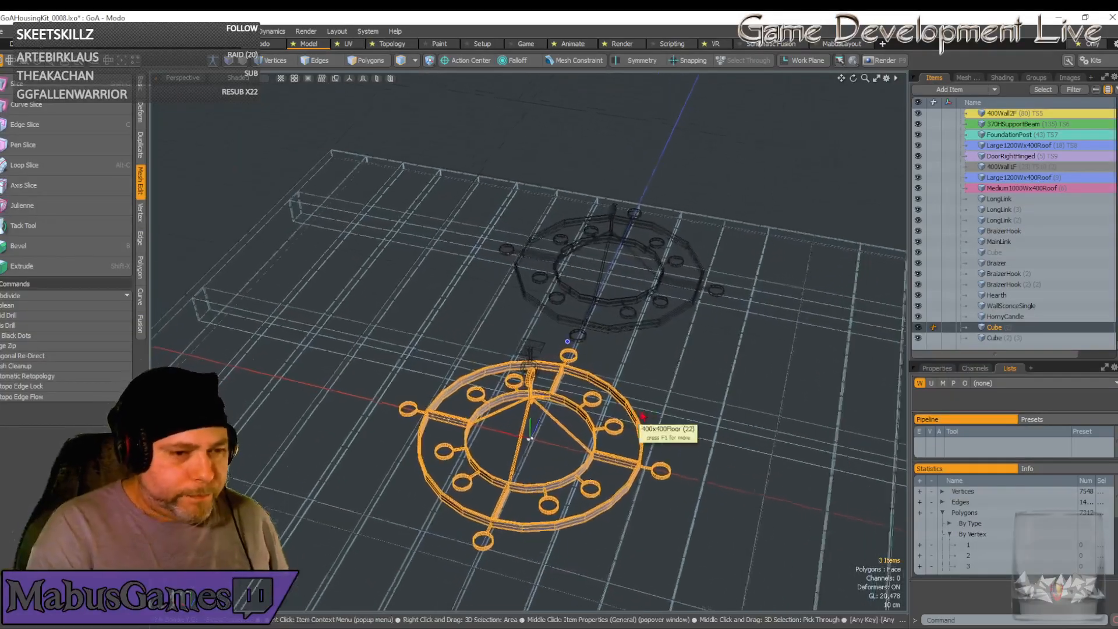
scroll(643, 417, up, 5)
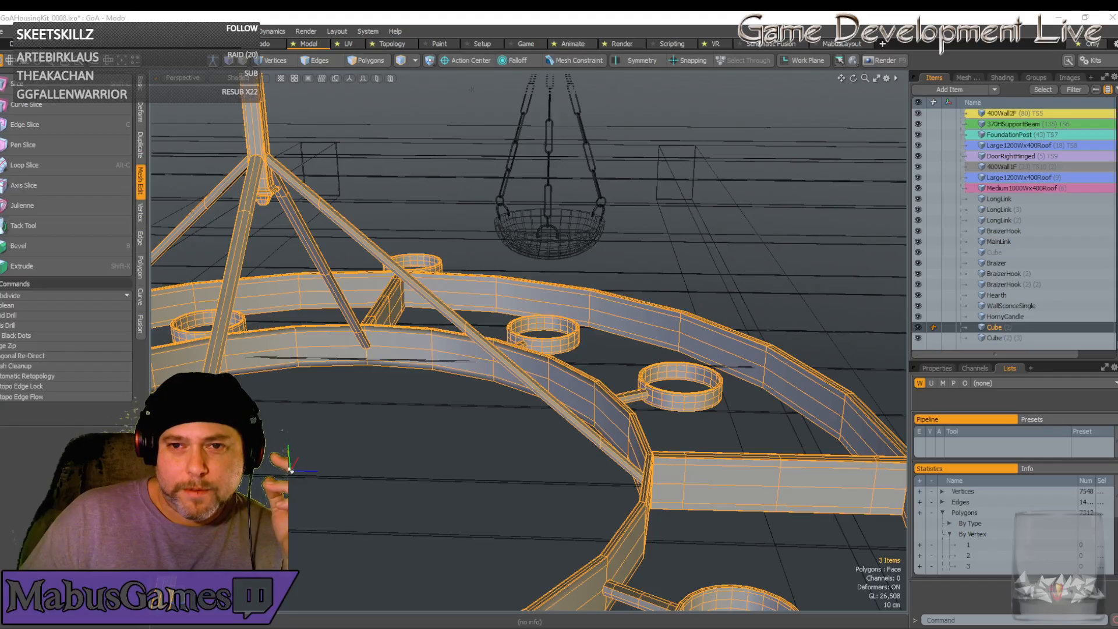
Bring the web browser with the YouTube video about Laura Palmer's Theme onto this screen and maximise it
drag(1117, 134, 237, 58)
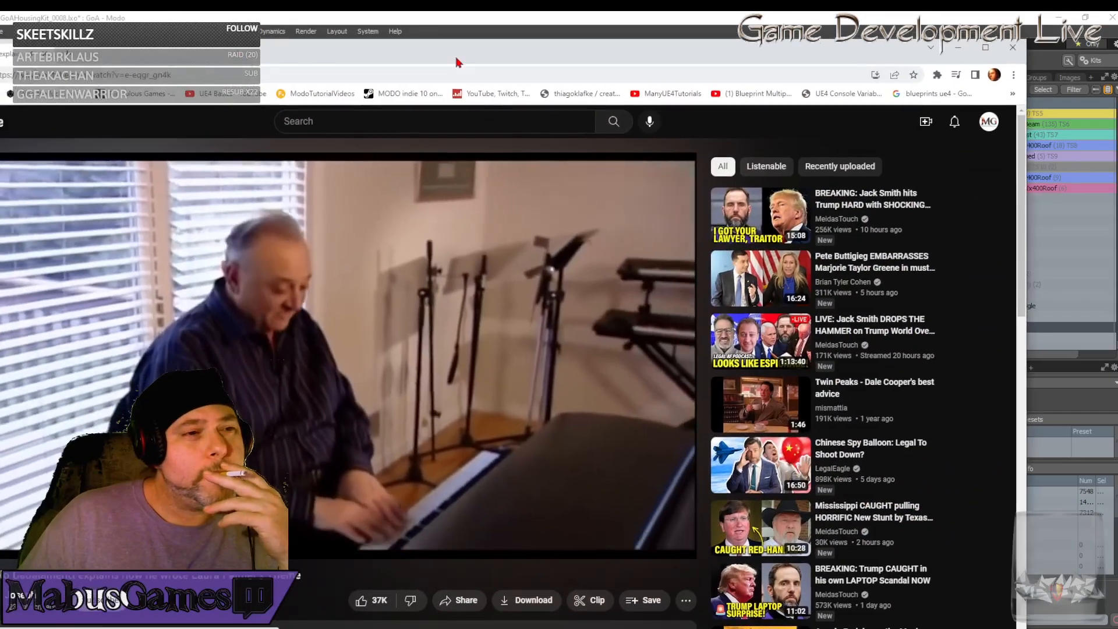
drag(459, 62, 536, 13)
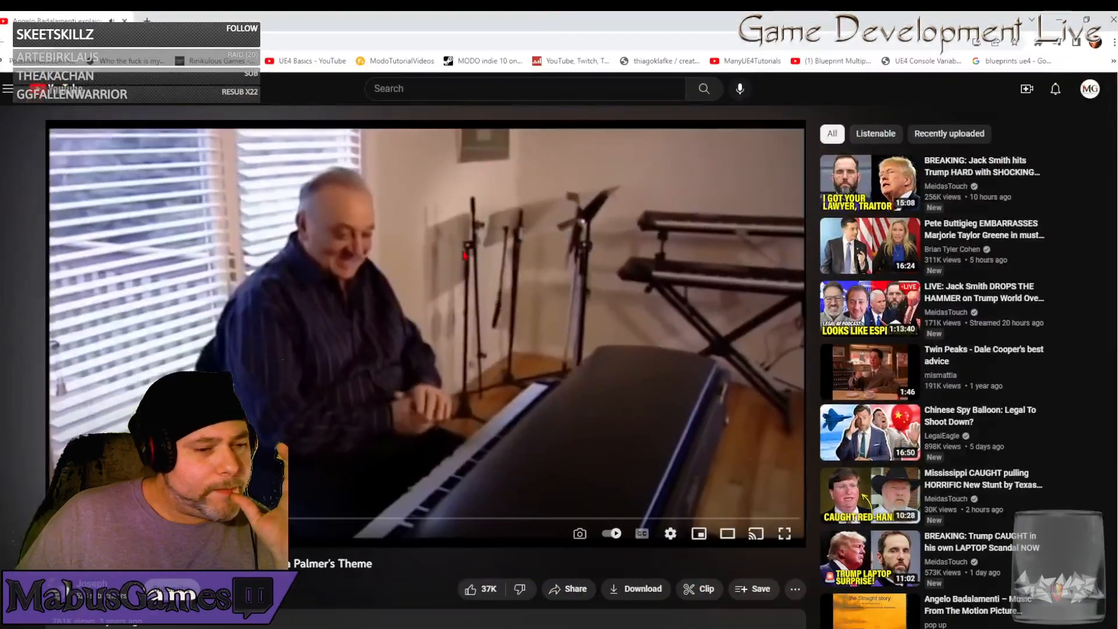
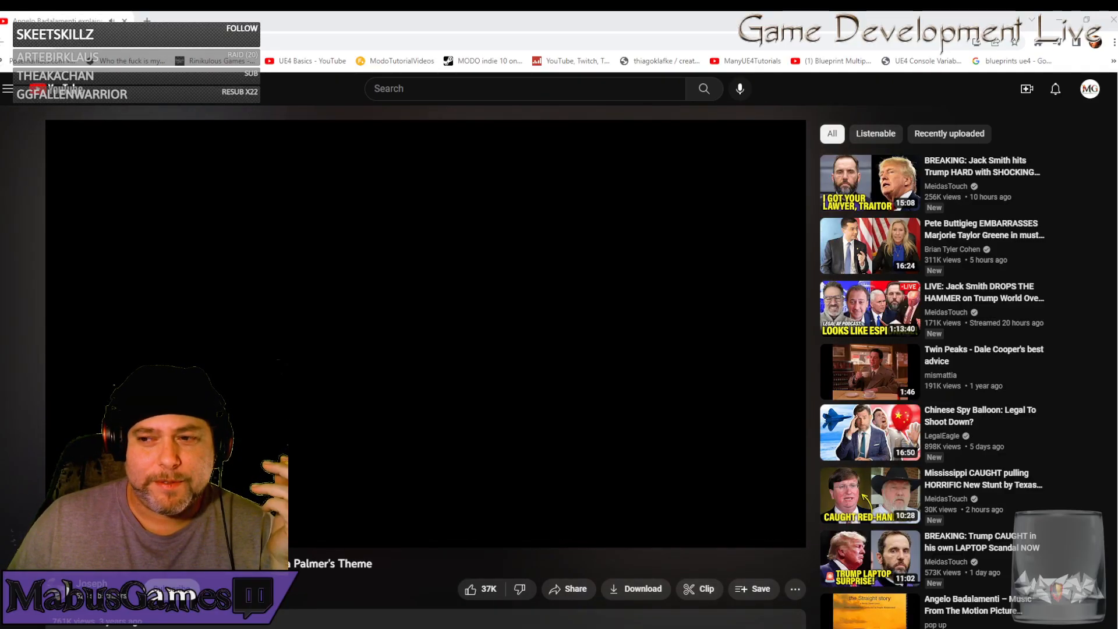
Switch to the browser to show the Fountain soundtrack video, and return to the chandelier in Modo
key(alt+Tab)
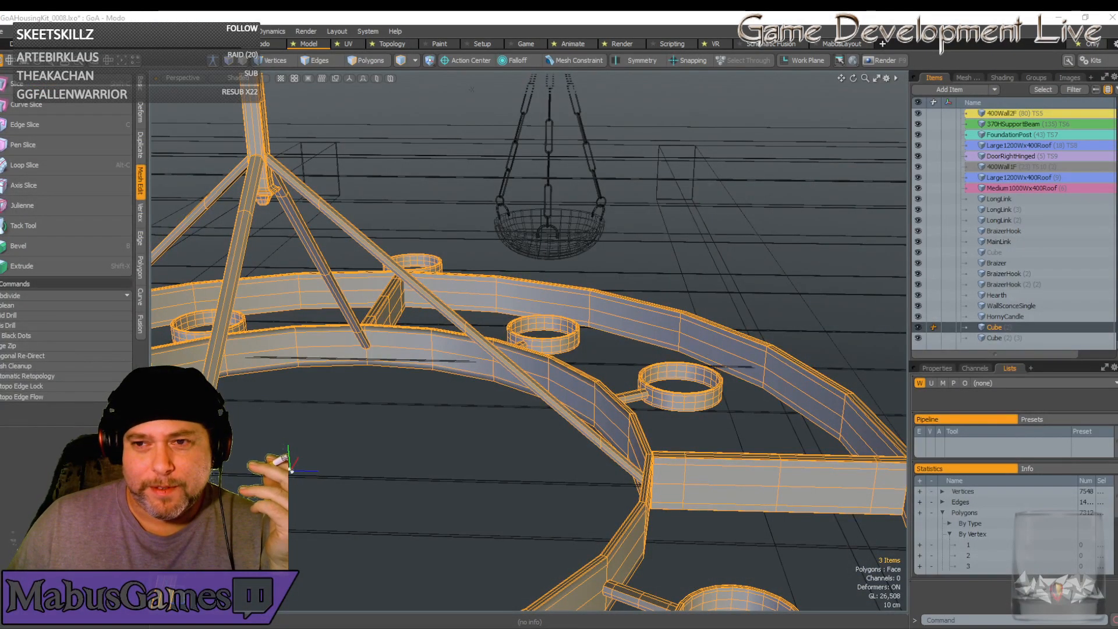
key(alt+Tab)
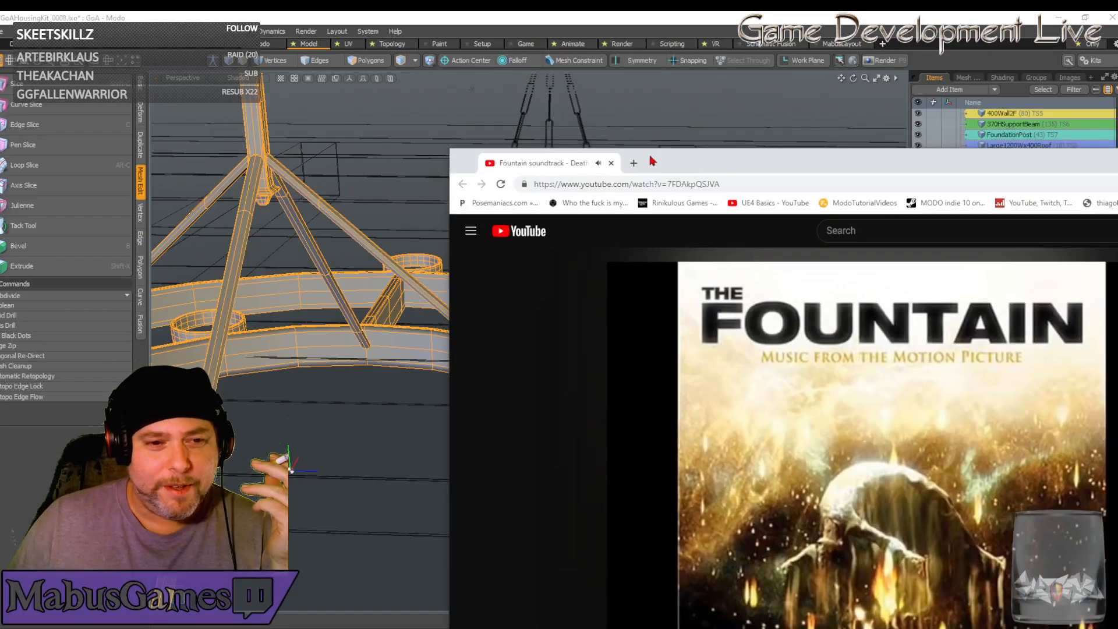
drag(805, 164, 339, 18)
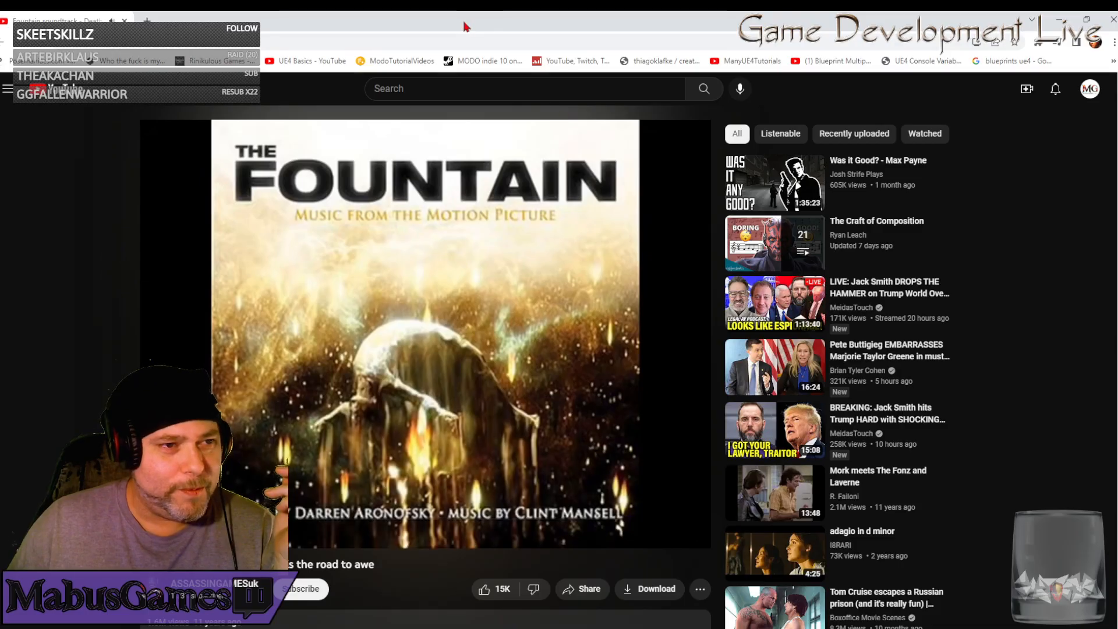
drag(464, 25, 1117, 73)
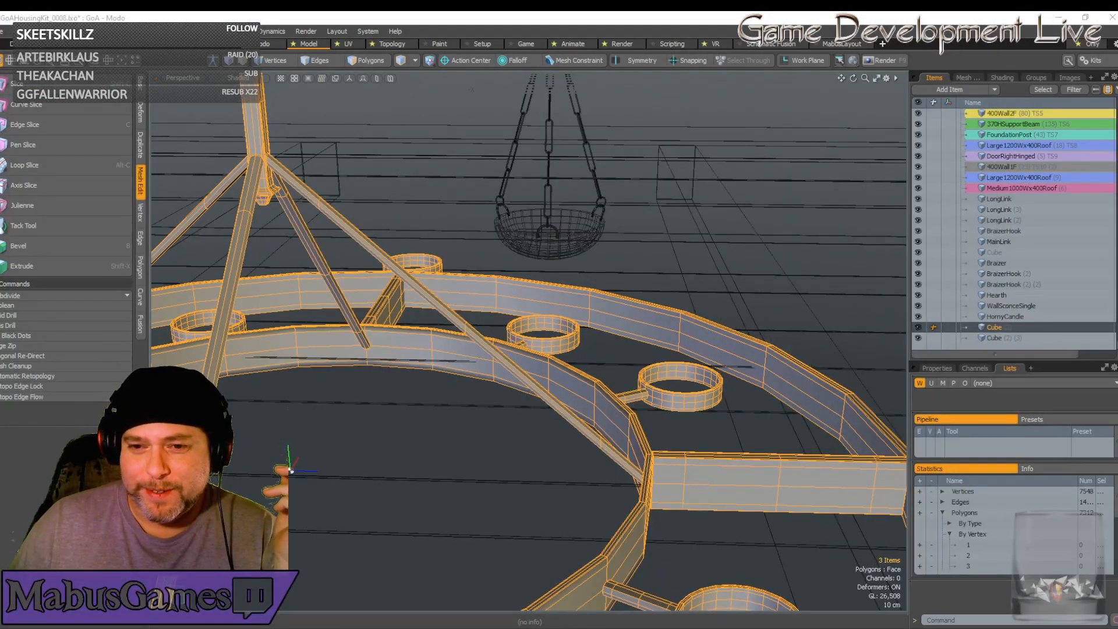
drag(1117, 129, 534, 100)
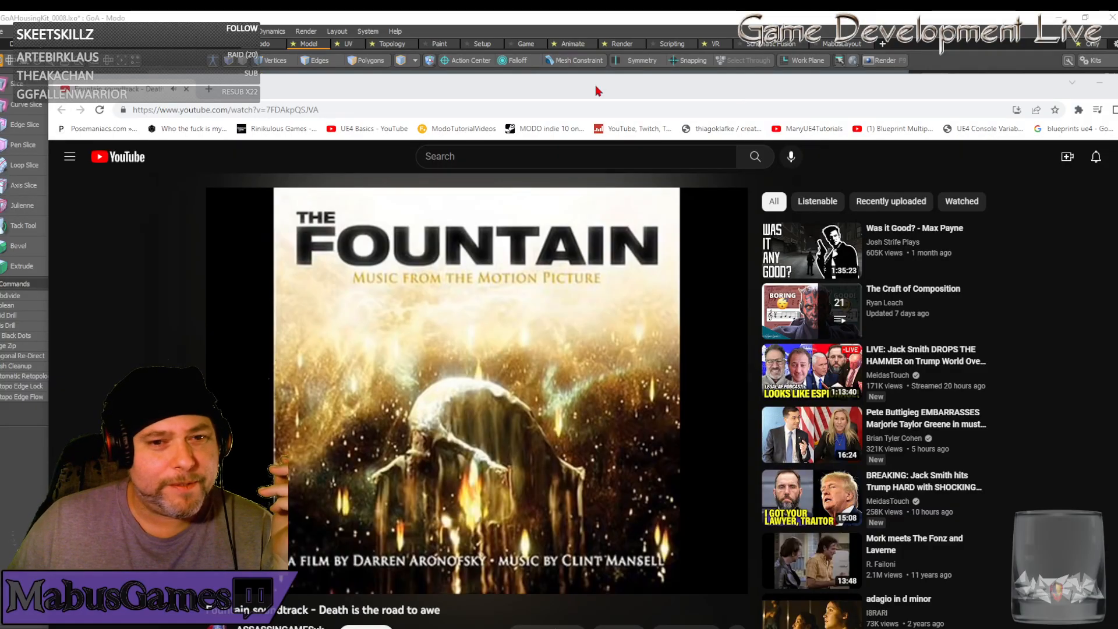
drag(595, 87, 1117, 66)
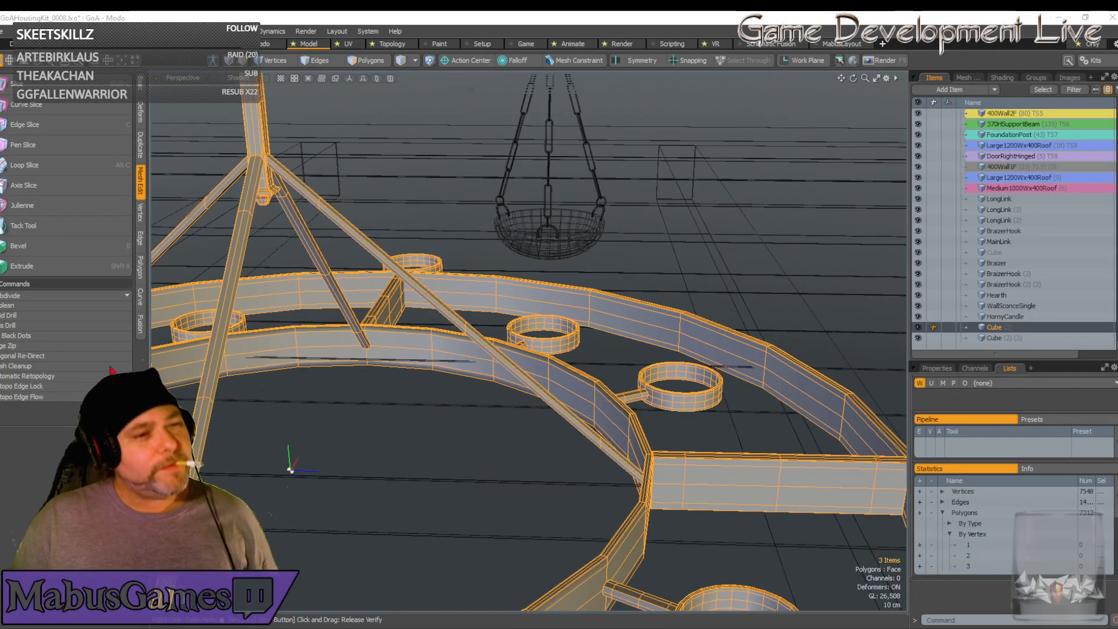
Examine the subdivided rings, crossbeams and candle cups of the selected chandelier meshes up close and as a whole
scroll(519, 372, down, 8)
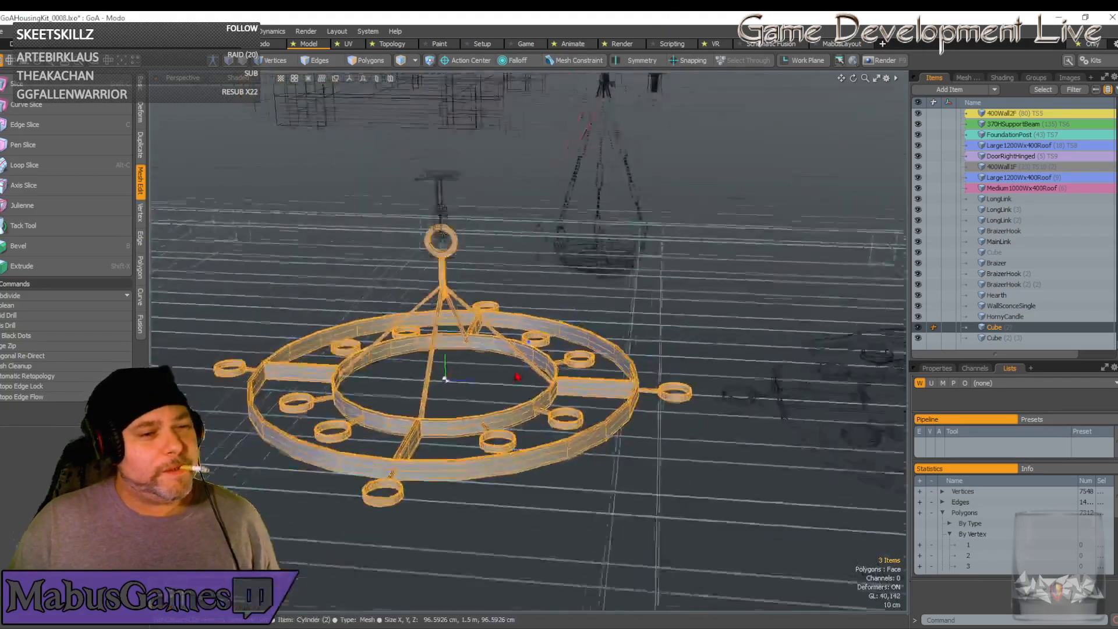
alt+drag(533, 338, 573, 463)
scroll(495, 348, up, 5)
scroll(604, 419, up, 3)
scroll(582, 464, up, 4)
scroll(574, 469, down, 1)
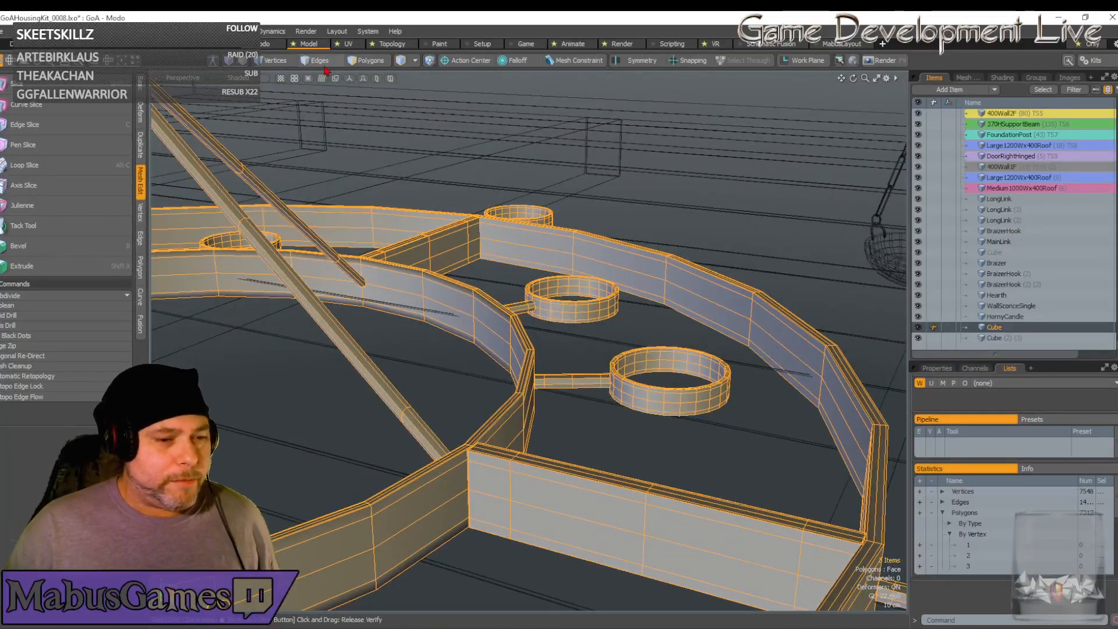
alt+drag(515, 389, 495, 306)
scroll(612, 474, down, 3)
scroll(504, 315, down, 3)
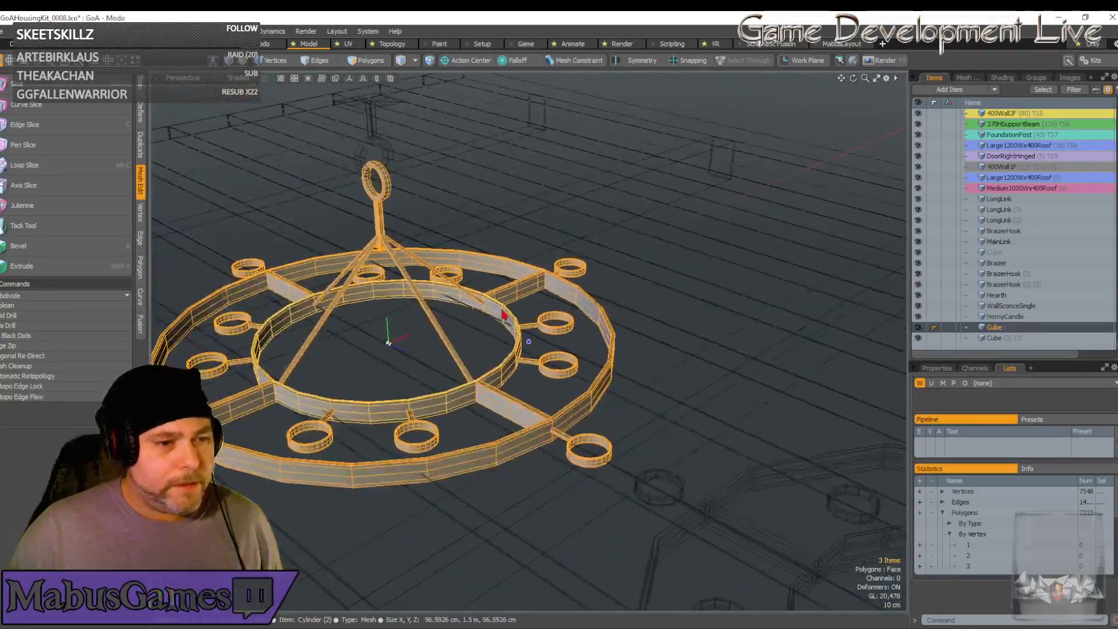
Select only the outer and inner large ring meshes and apply SDS Subdivide to them again
click(504, 315)
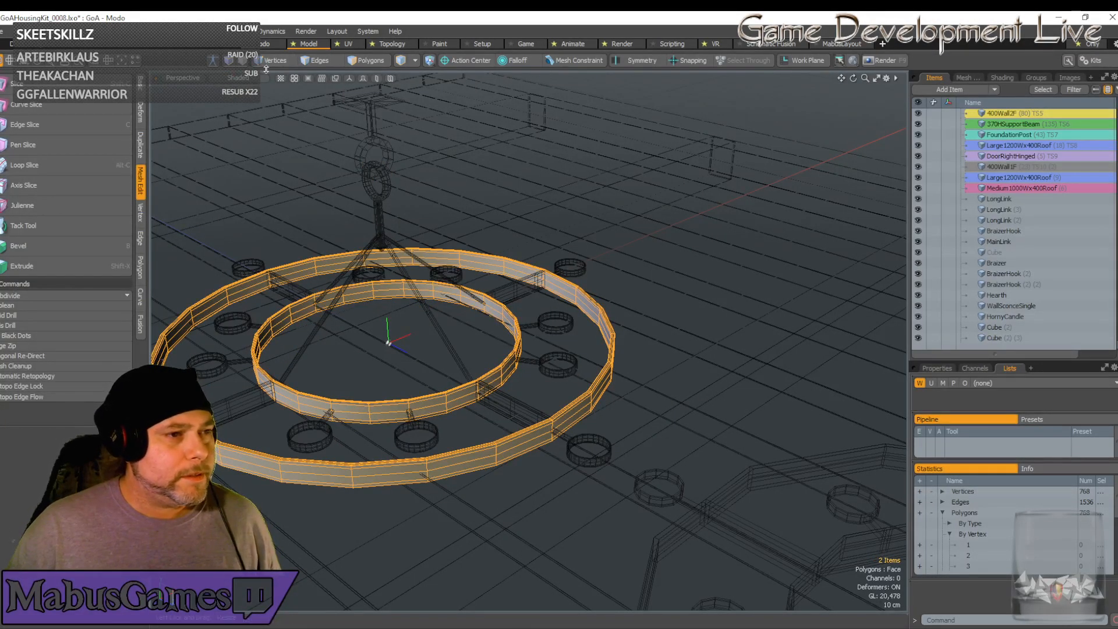
click(38, 298)
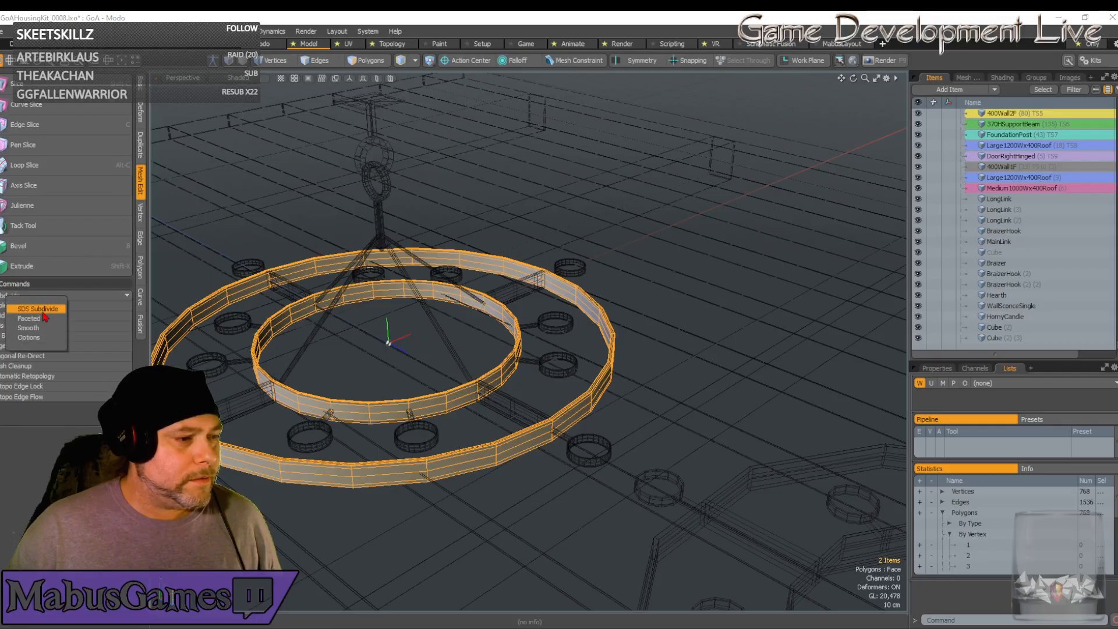
alt+drag(489, 364, 696, 408)
scroll(603, 375, up, 5)
scroll(623, 384, up, 5)
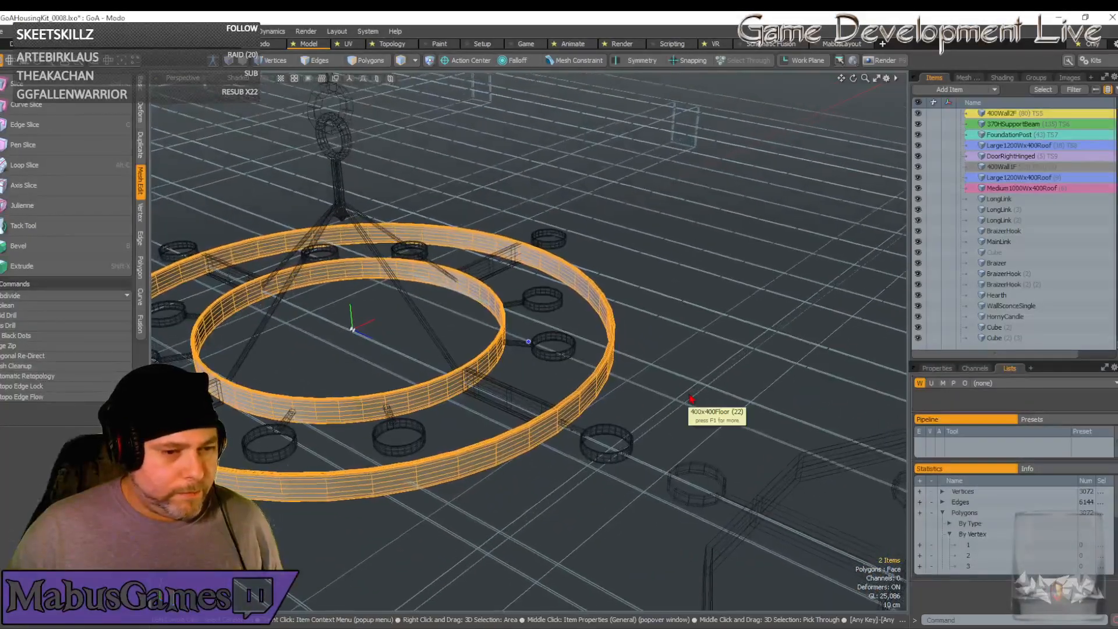
Select the extra lengthwise edges on the inner large ring's top face, extend them to full loops and remove them
alt+drag(690, 396, 690, 395)
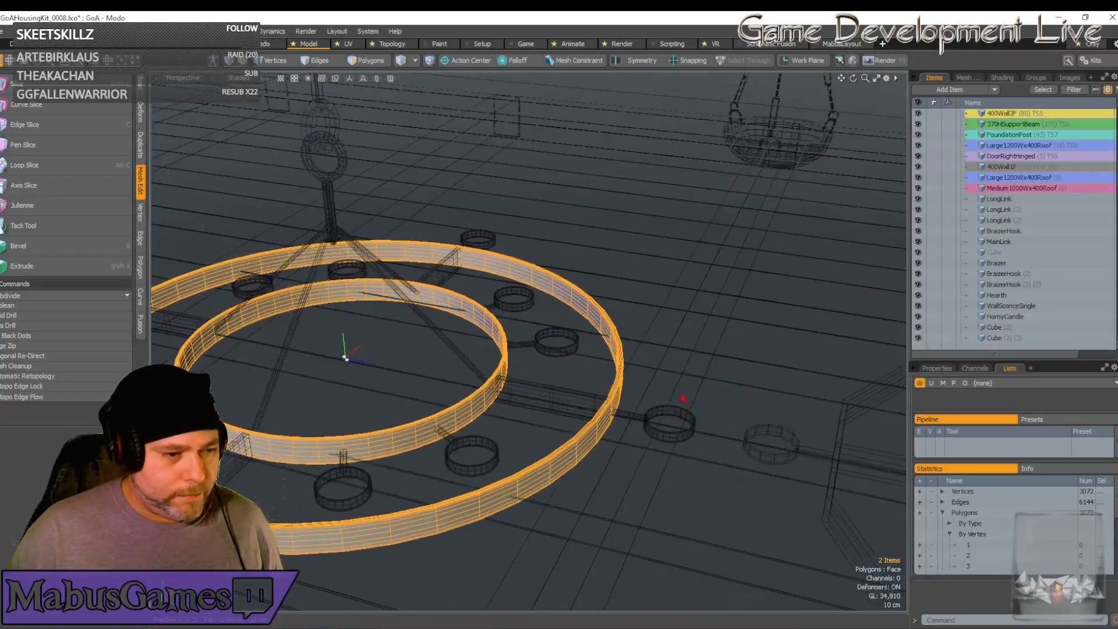
alt+drag(518, 420, 515, 425)
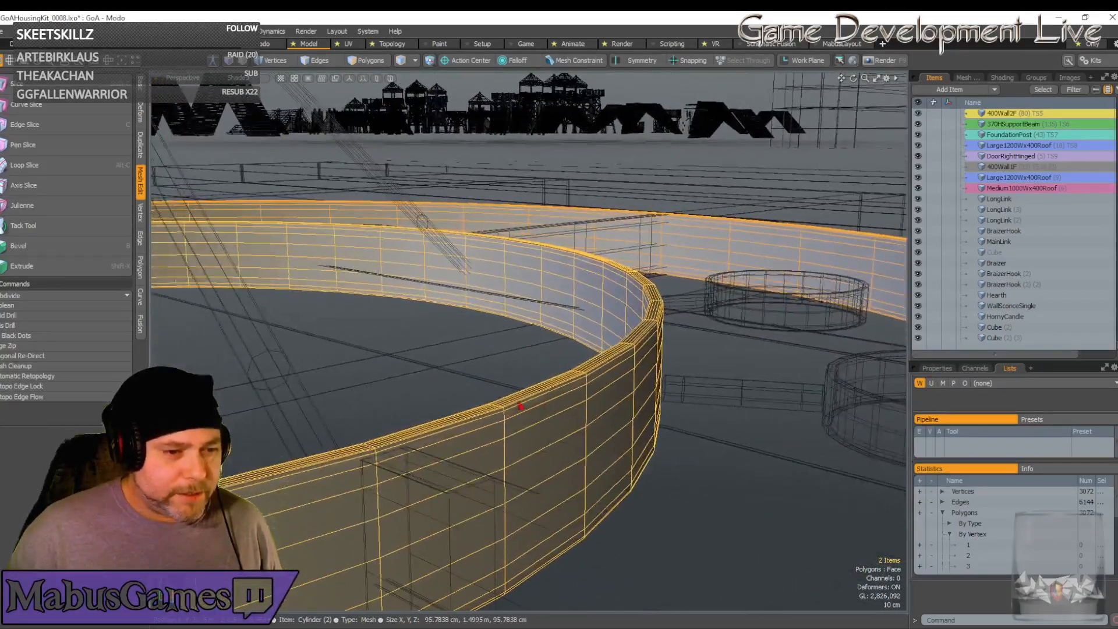
click(320, 61)
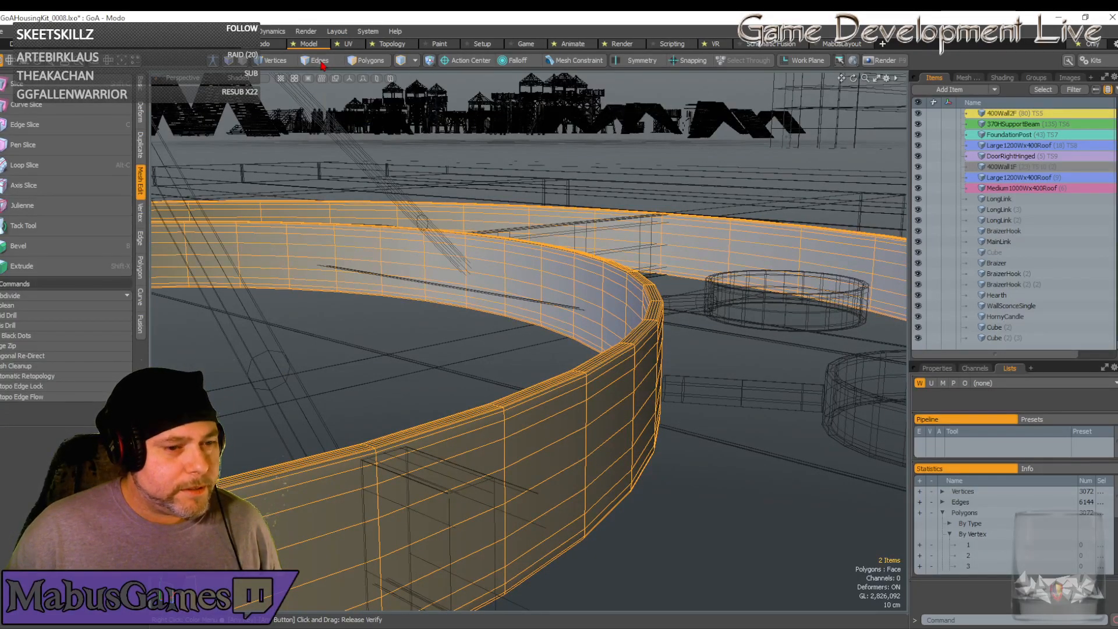
scroll(527, 451, up, 2)
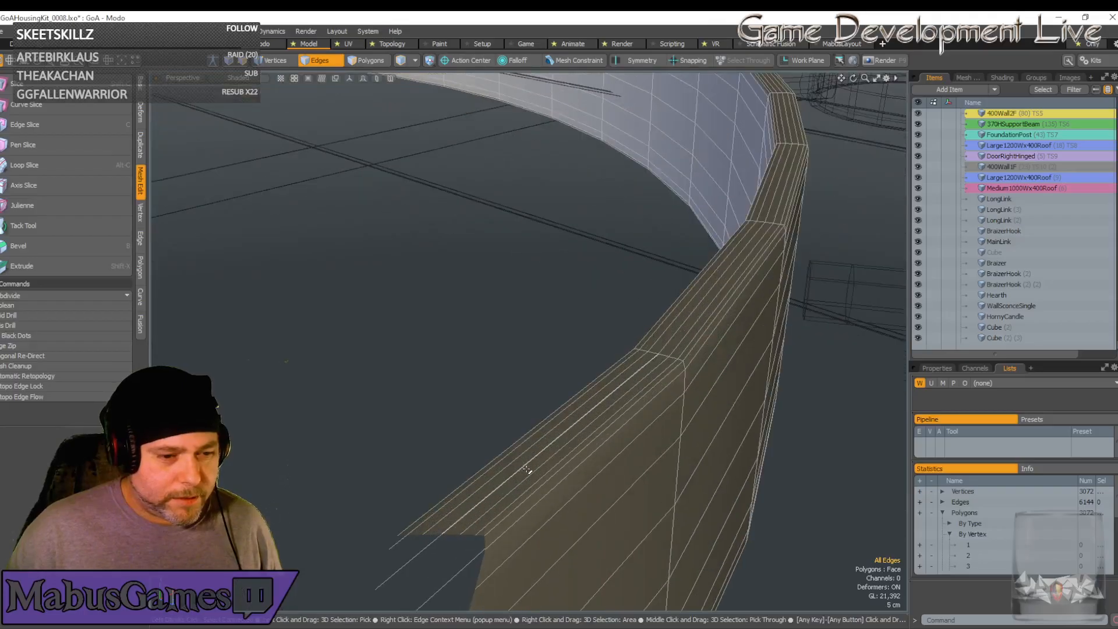
click(537, 481)
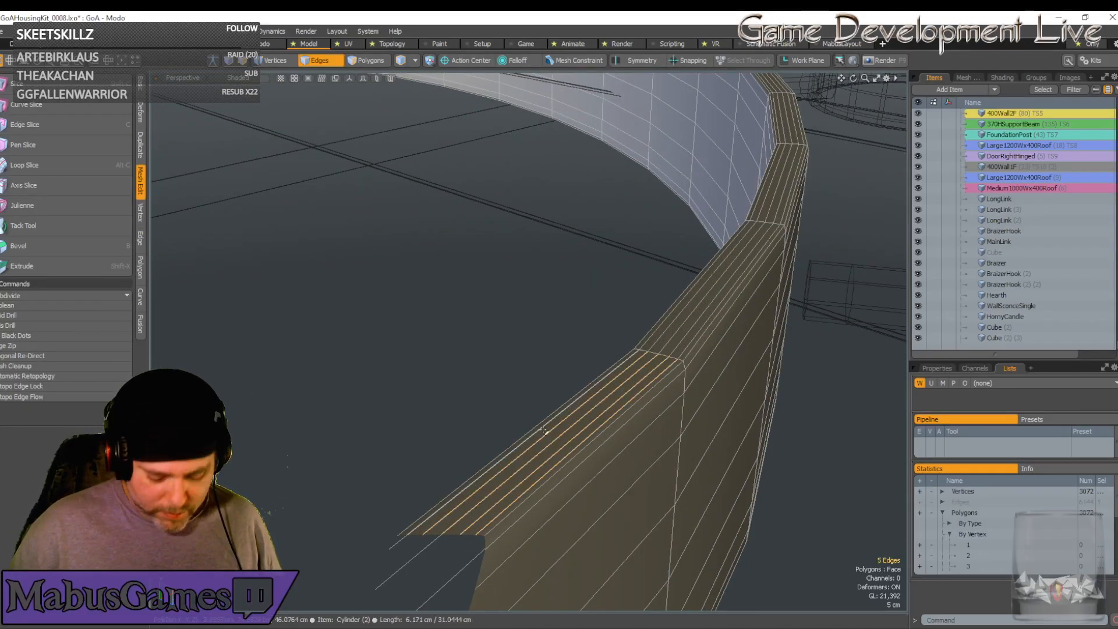
key(l)
key(BackSpace)
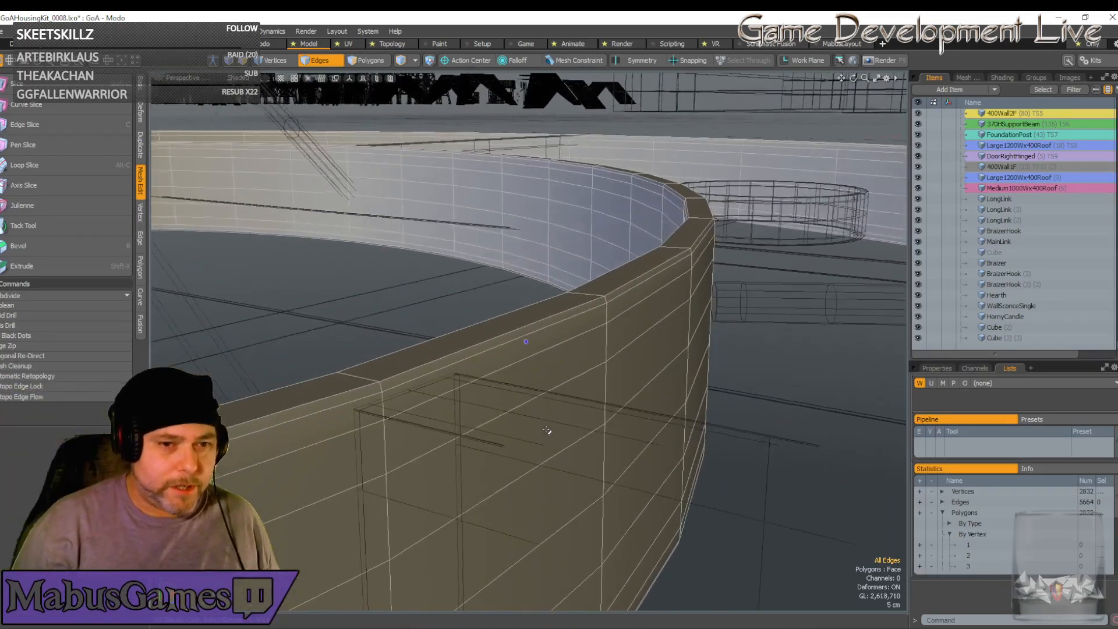
Remove the extra horizontal edge loops from the inner large ring's outward-facing side and its underside
alt+drag(619, 290, 634, 272)
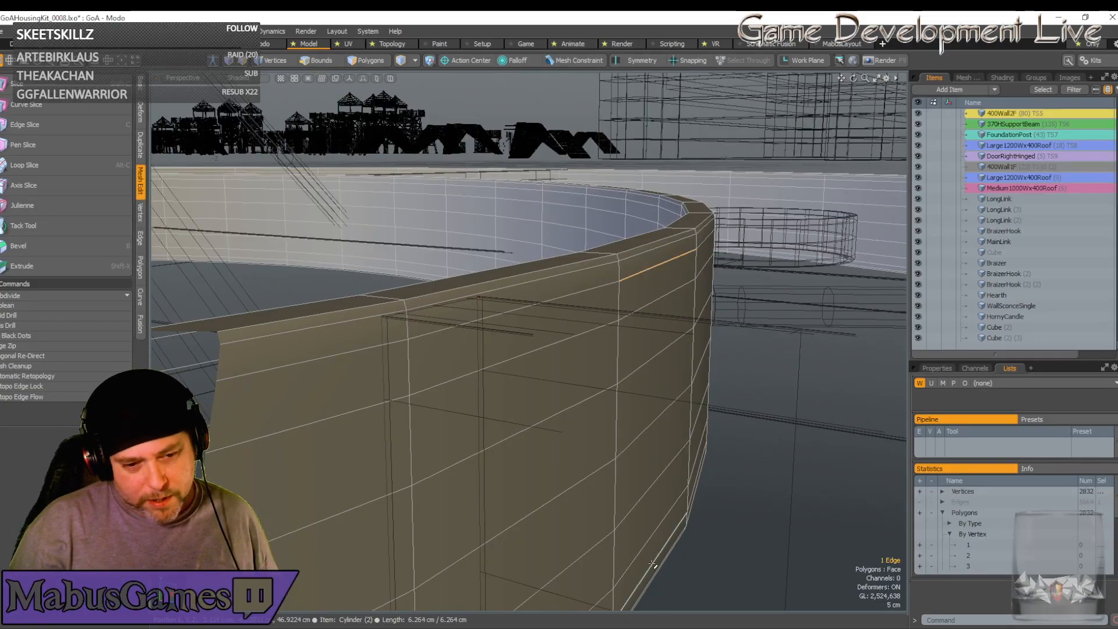
key(Delete)
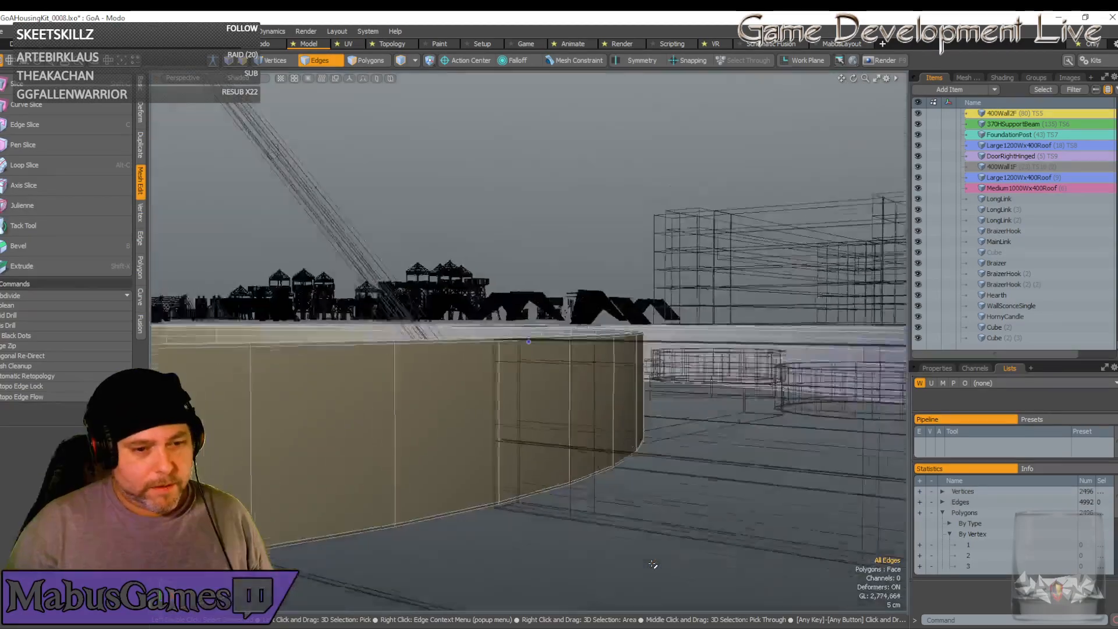
alt+drag(652, 564, 641, 469)
key(BackSpace)
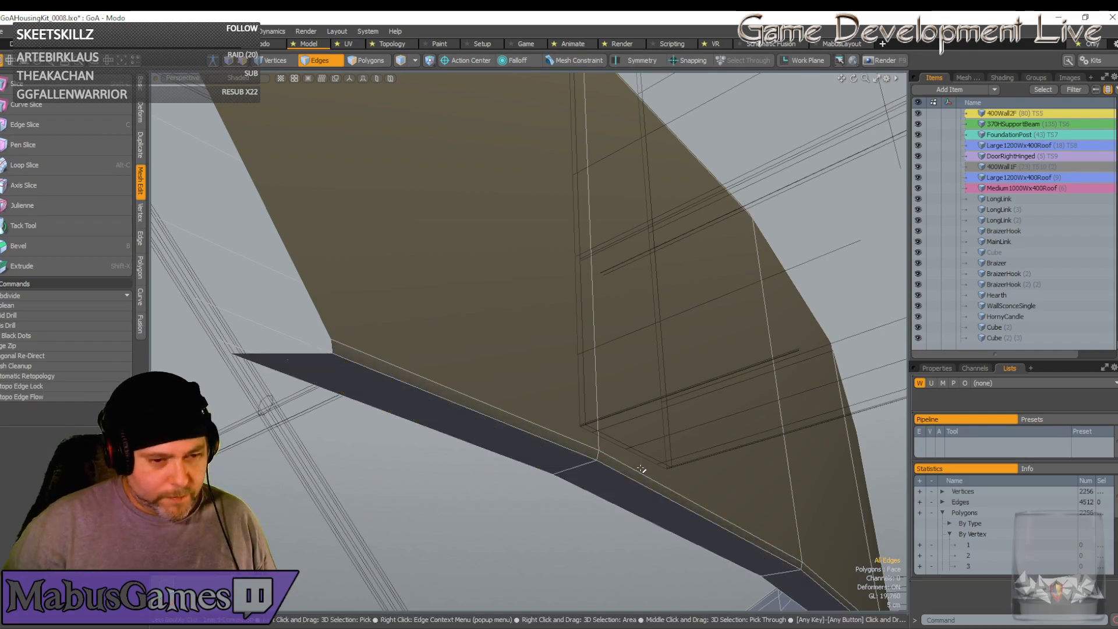
Remove the seven horizontal edge loops on the inward-facing side of the inner large ring
scroll(640, 468, down, 10)
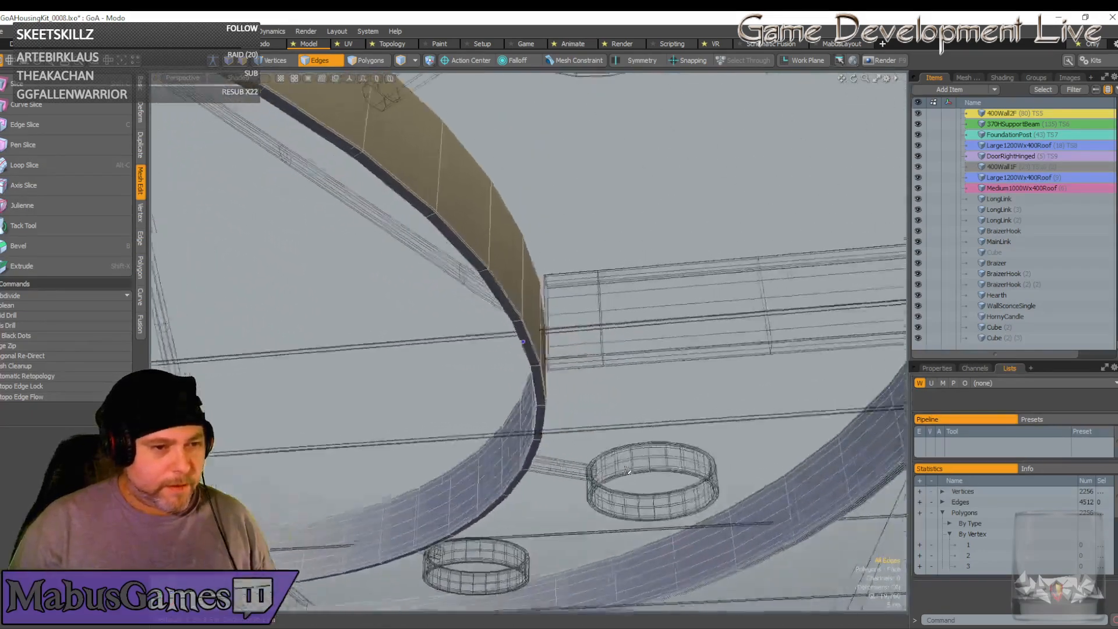
alt+drag(627, 470, 739, 485)
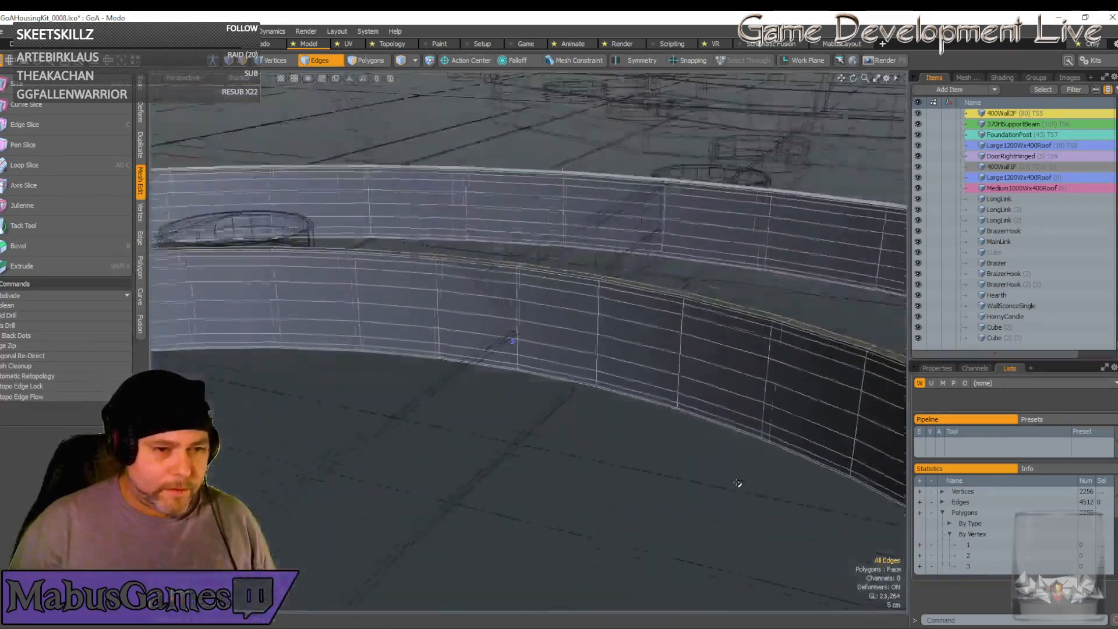
scroll(655, 379, up, 3)
alt+drag(632, 386, 630, 258)
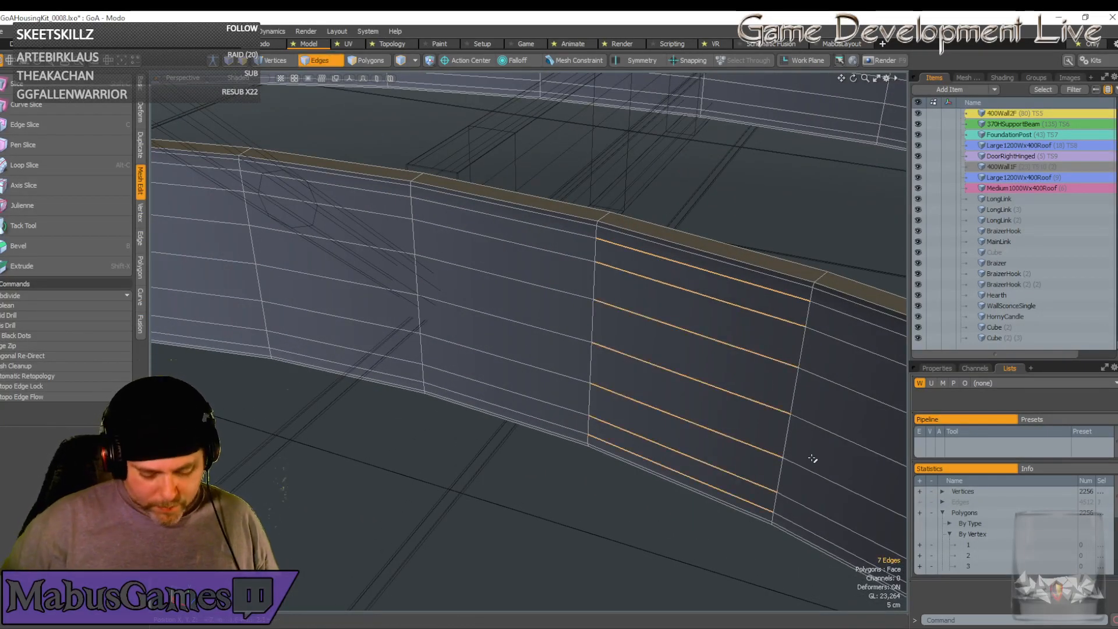
scroll(812, 458, down, 12)
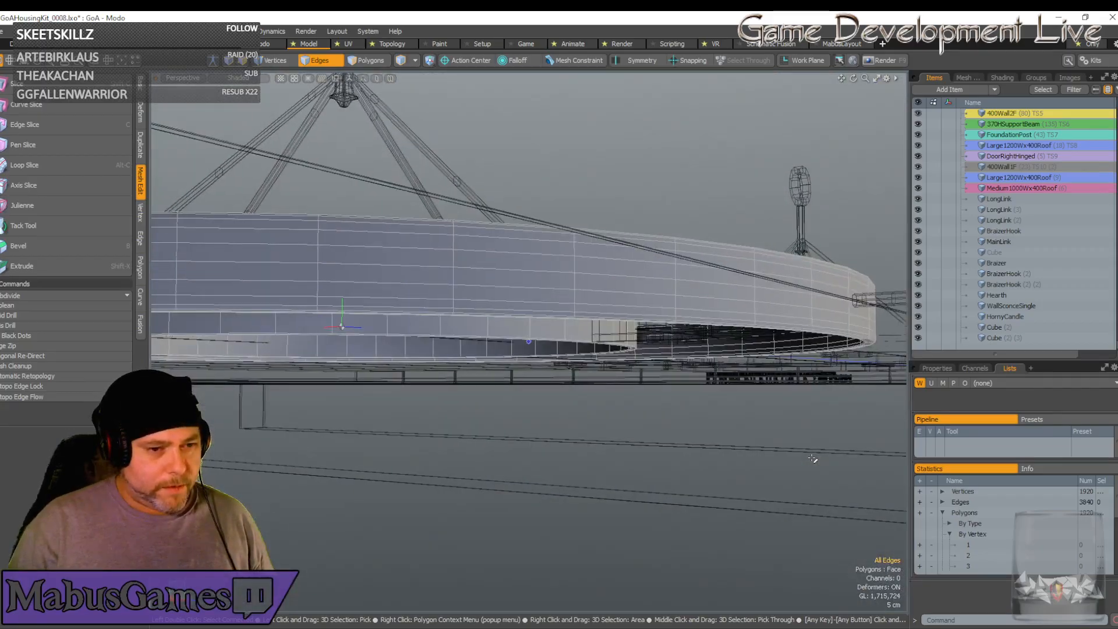
Remove the seven horizontal edge loops on the outward-facing side of the outer large ring
alt+drag(812, 458, 801, 469)
scroll(804, 484, down, 5)
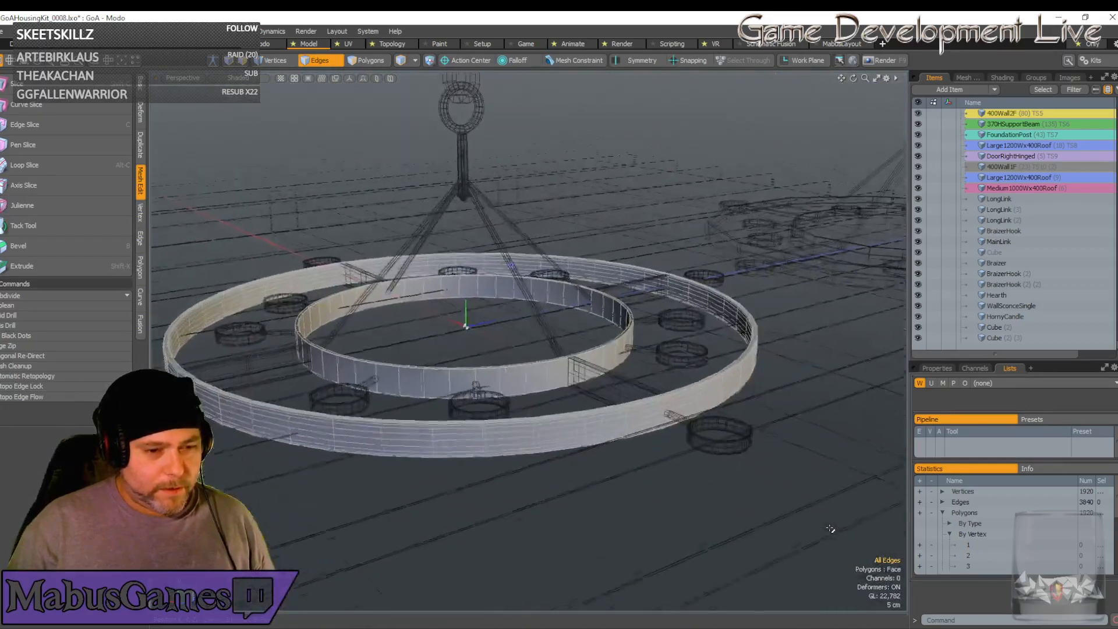
alt+drag(831, 529, 619, 397)
scroll(722, 379, up, 8)
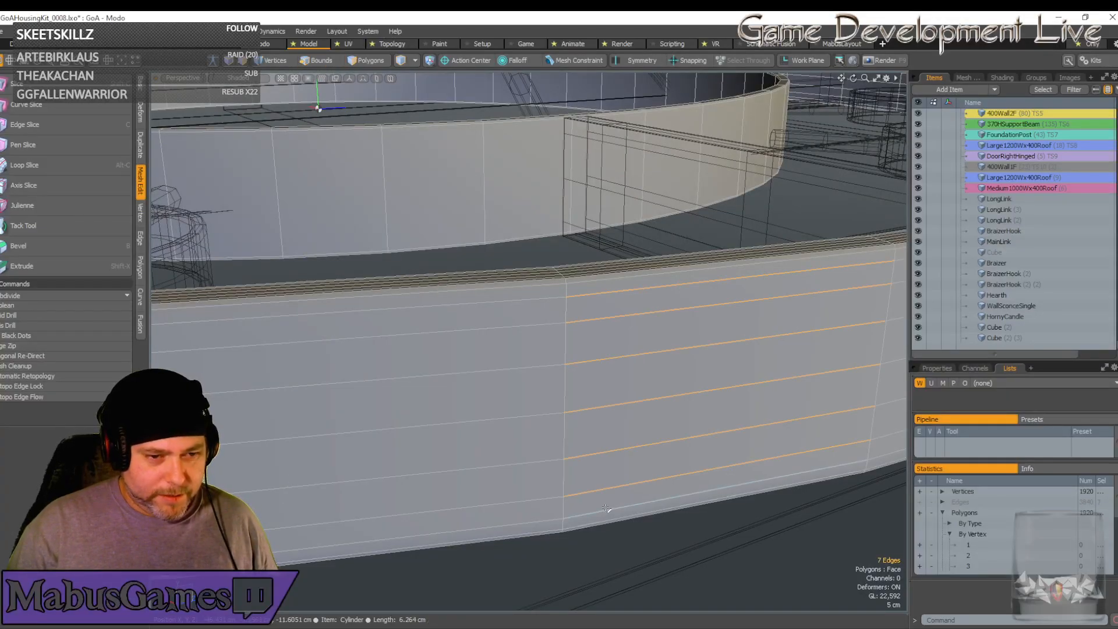
key(l)
key(BackSpace)
Remove the extra lengthwise edge loops running along the top face of the outer large ring
alt+drag(608, 510, 626, 266)
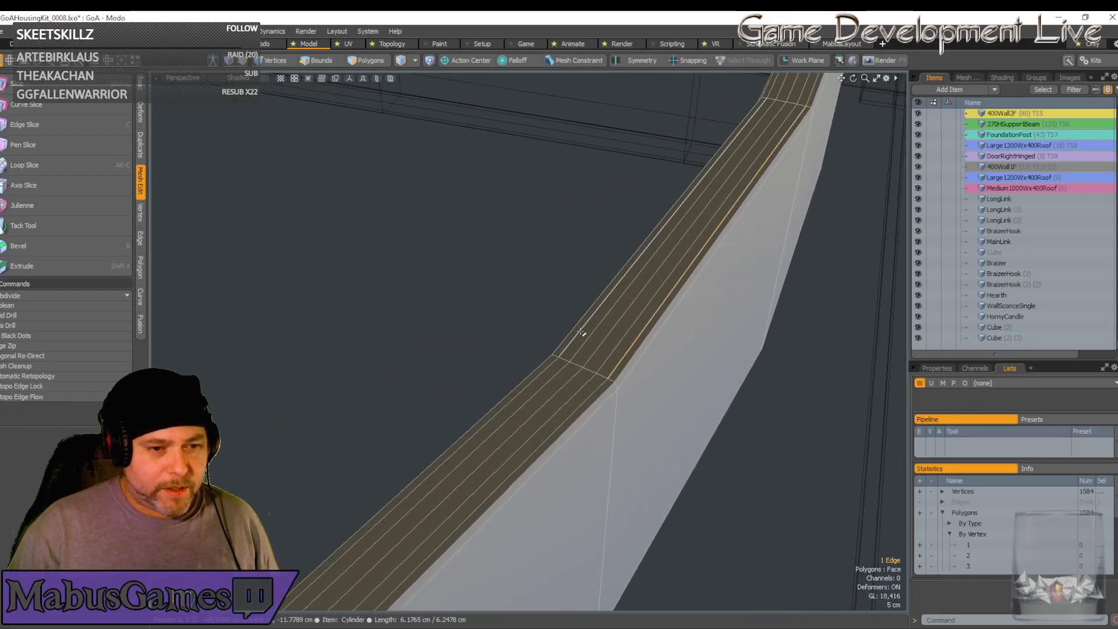
key(BackSpace)
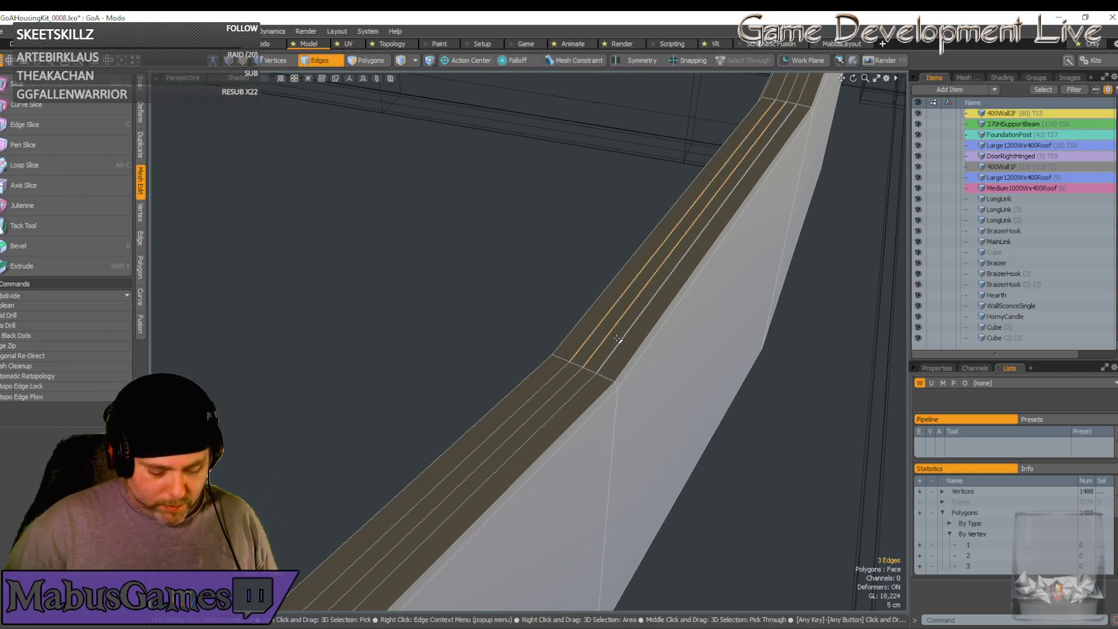
key(l)
key(BackSpace)
Remove the extra lengthwise edge loops from the underside of the outer large ring
alt+drag(618, 339, 618, 351)
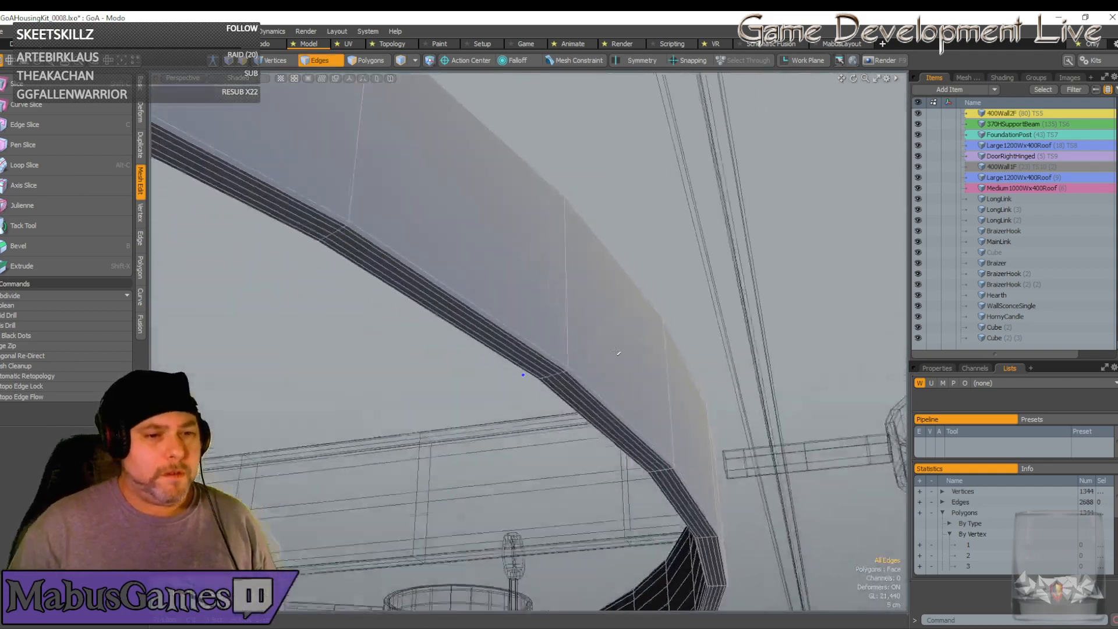
scroll(611, 397, up, 5)
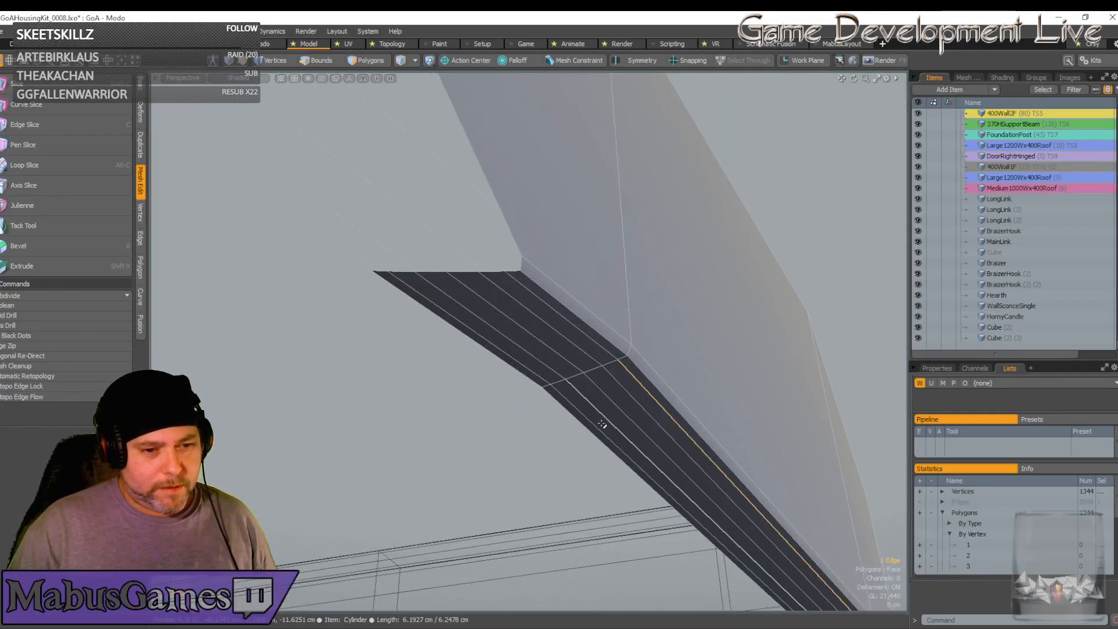
drag(602, 424, 597, 427)
key(BackSpace)
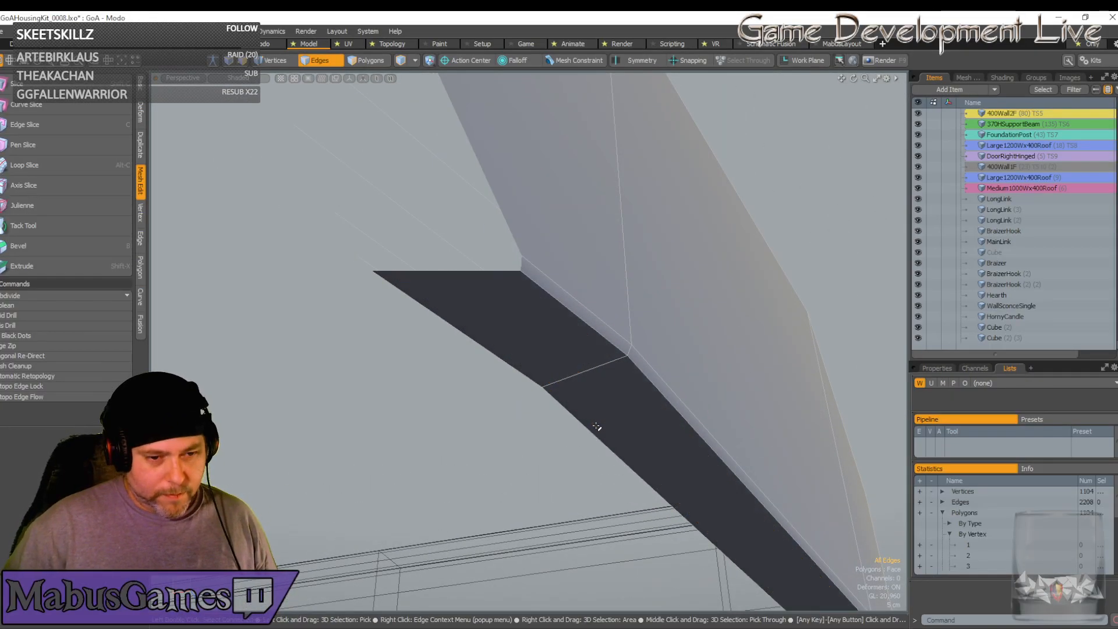
Select the horizontal edge loops on the outer large ring's inward-facing side and delete them
scroll(597, 427, down, 10)
alt+drag(598, 428, 477, 397)
scroll(477, 397, up, 10)
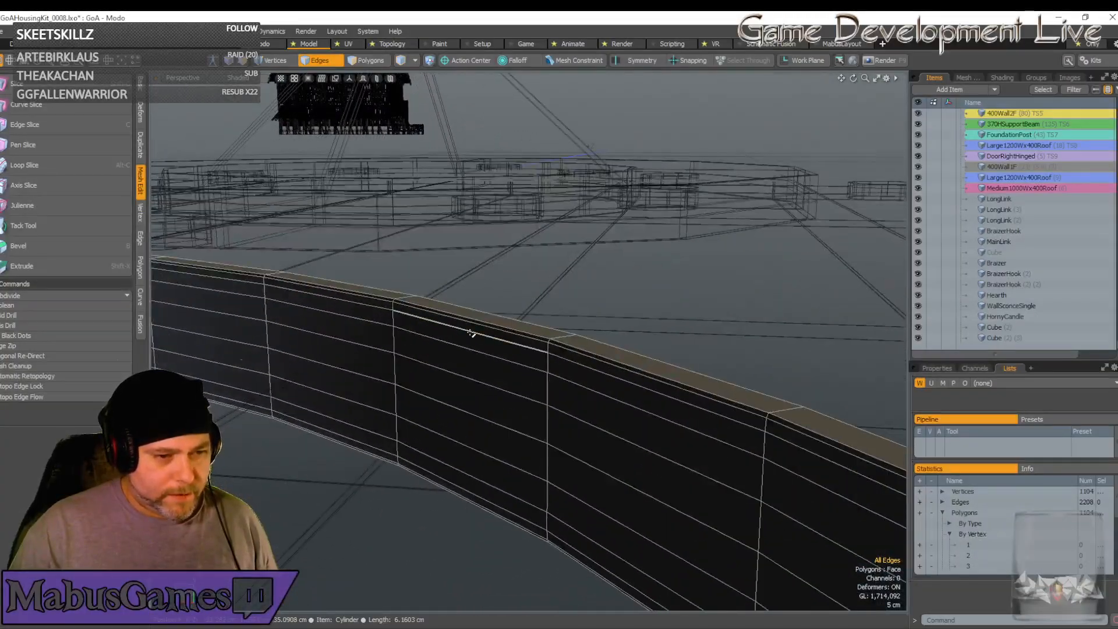
shift+click(462, 487)
key(shift+g)
key(l)
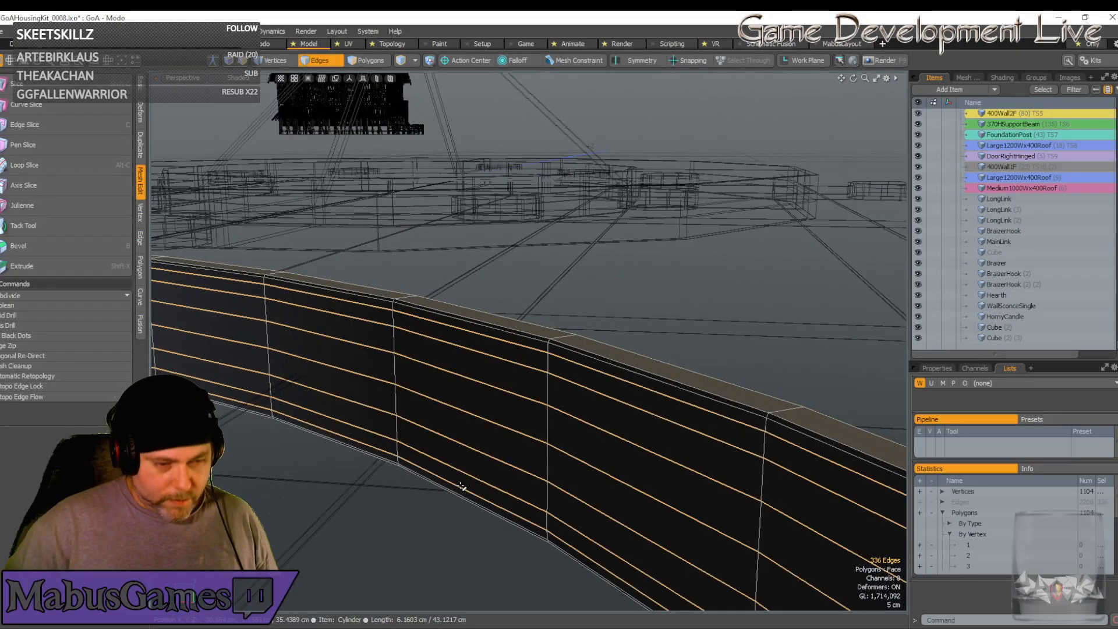
key(Delete)
Try to bevel the upper outward-facing edge loop of the outer large ring
alt+drag(461, 487, 570, 355)
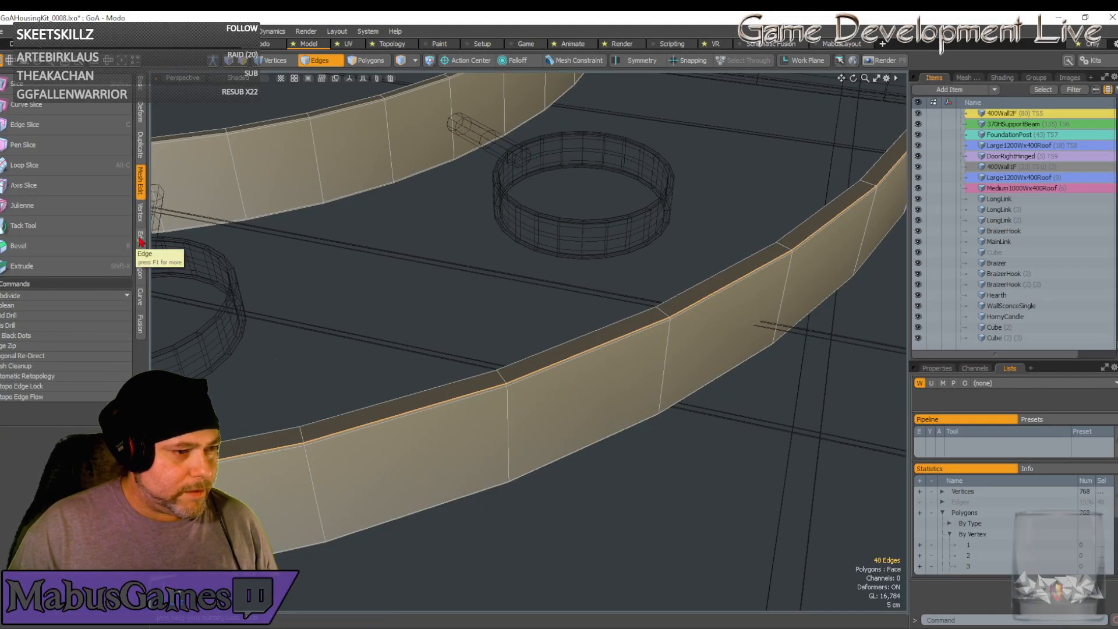
click(144, 253)
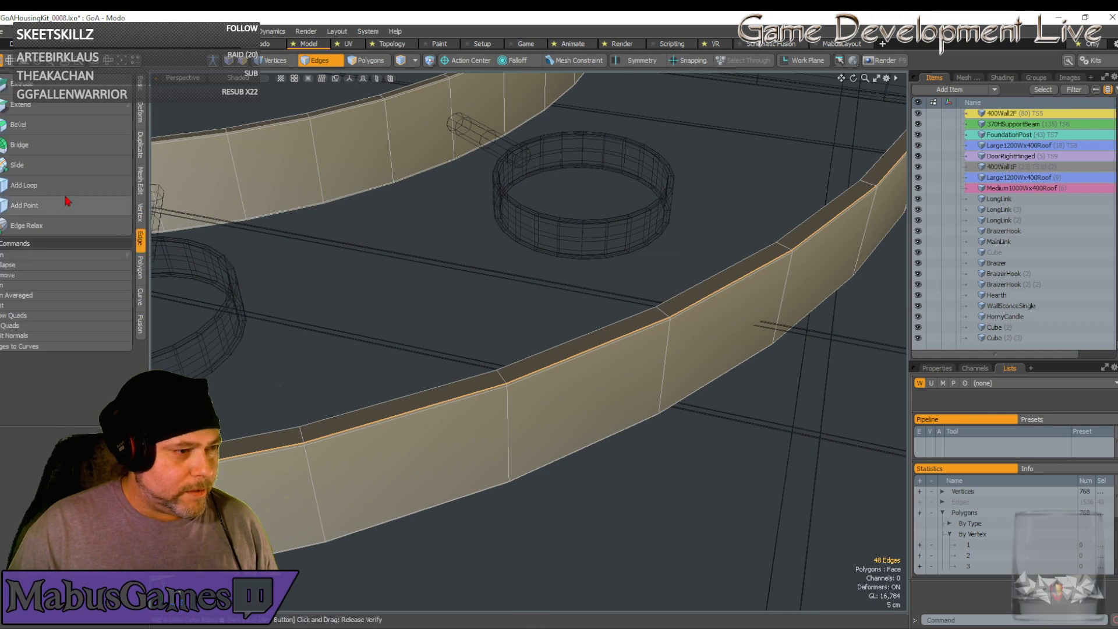
click(35, 125)
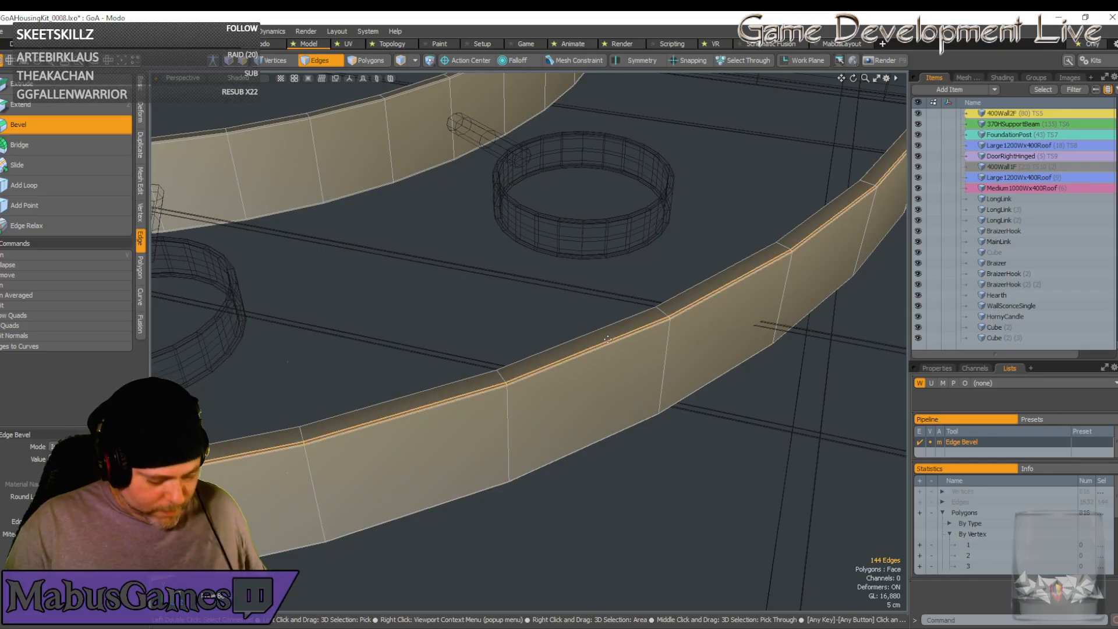
key(ctrl+z)
alt+drag(592, 306, 601, 256)
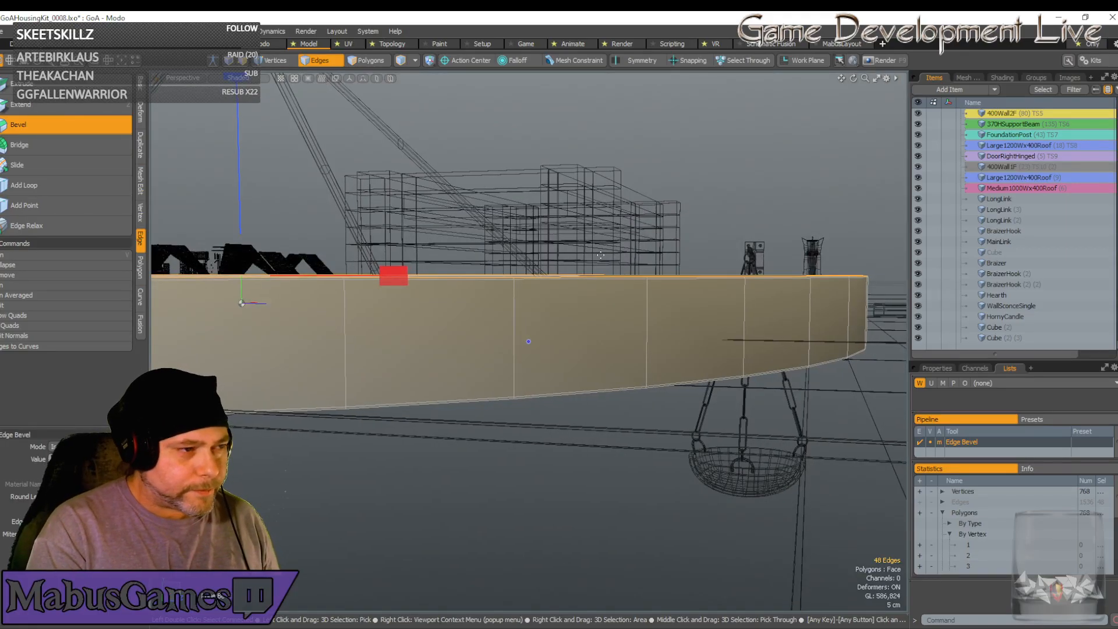
click(65, 125)
alt+drag(444, 190, 750, 428)
scroll(431, 197, up, 3)
scroll(470, 333, down, 3)
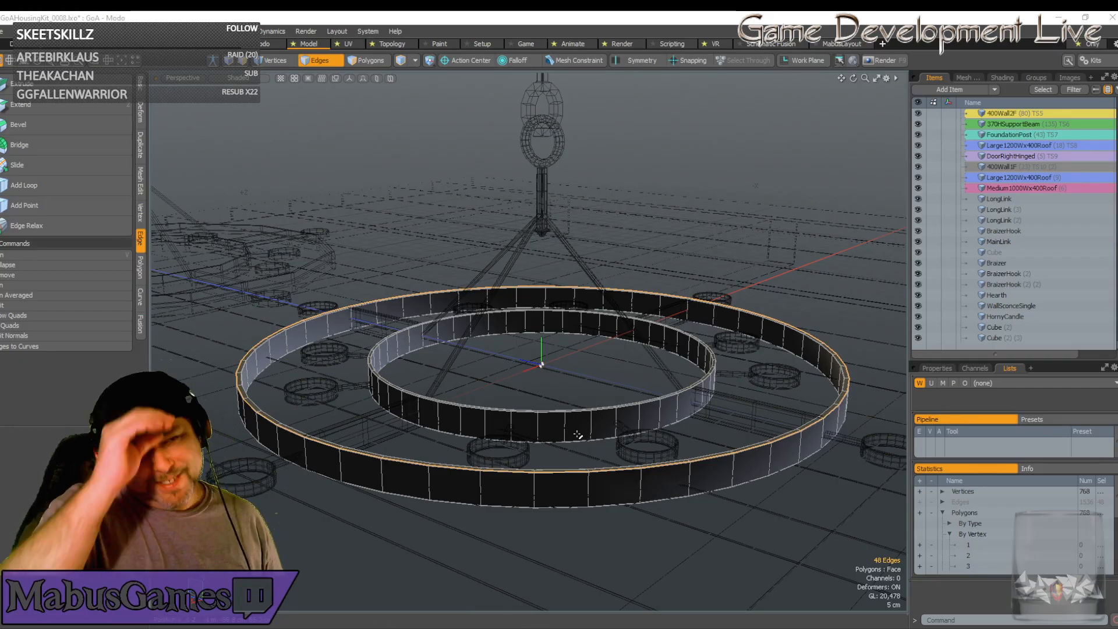
Switch from the large rings to the mesh item holding the hanger, flat support plates and candle rings
click(328, 65)
alt+drag(576, 244, 553, 239)
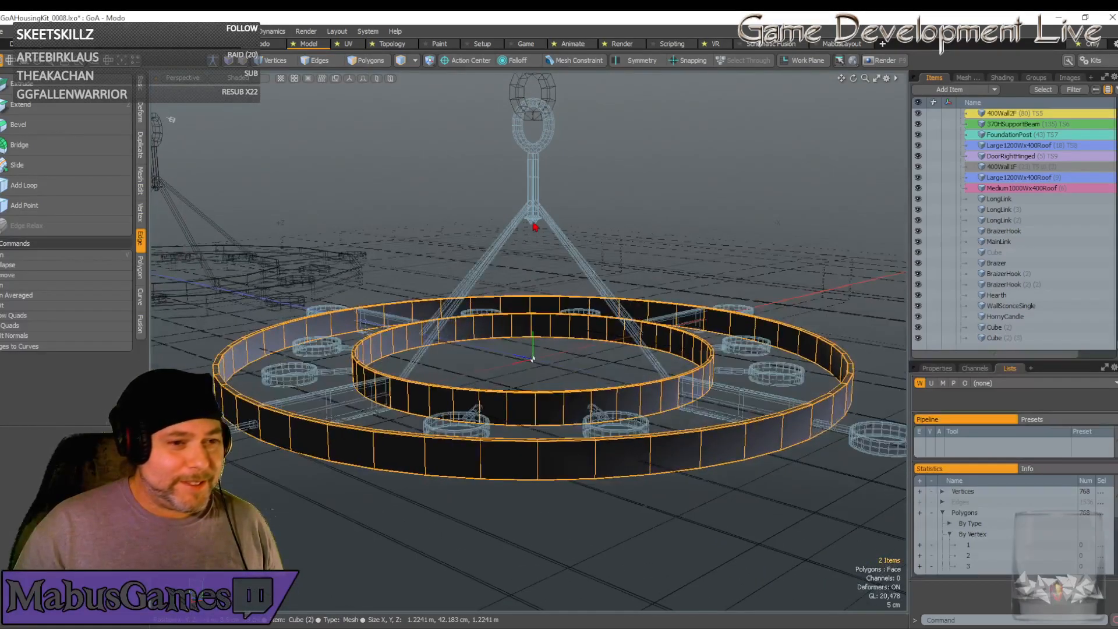
click(535, 201)
alt+drag(641, 315, 638, 332)
middle_drag(638, 332, 587, 331)
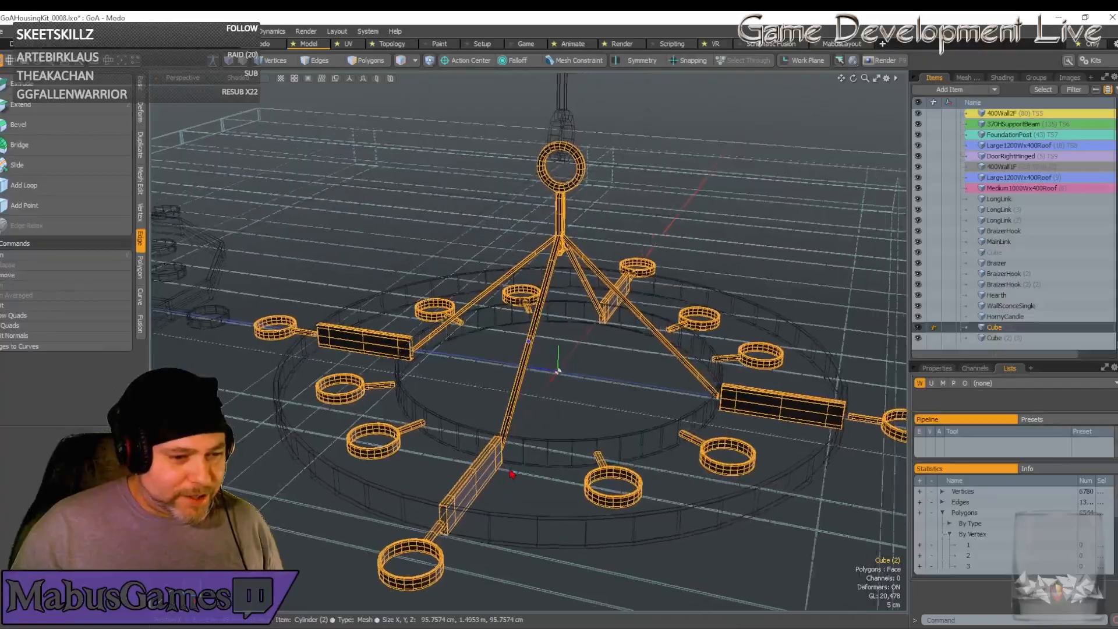
Delete the crosswise edge loops on the short arm joining the first candle ring to its flat support plate
scroll(466, 431, up, 4)
alt+shift+drag(449, 591, 486, 480)
middle_drag(486, 481, 436, 406)
alt+drag(436, 405, 337, 394)
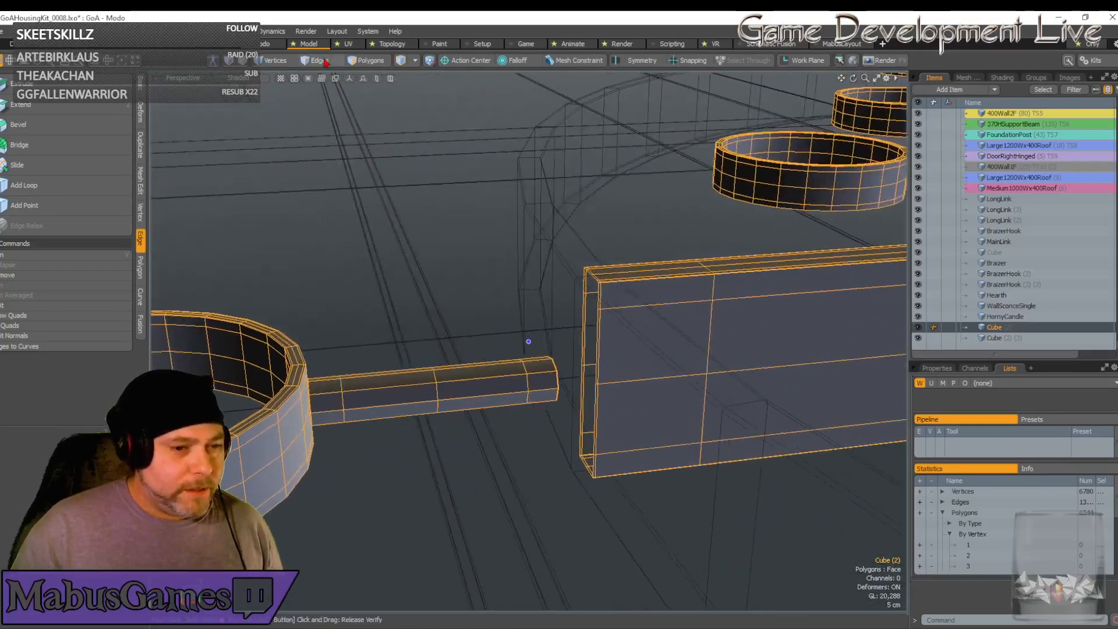
click(320, 61)
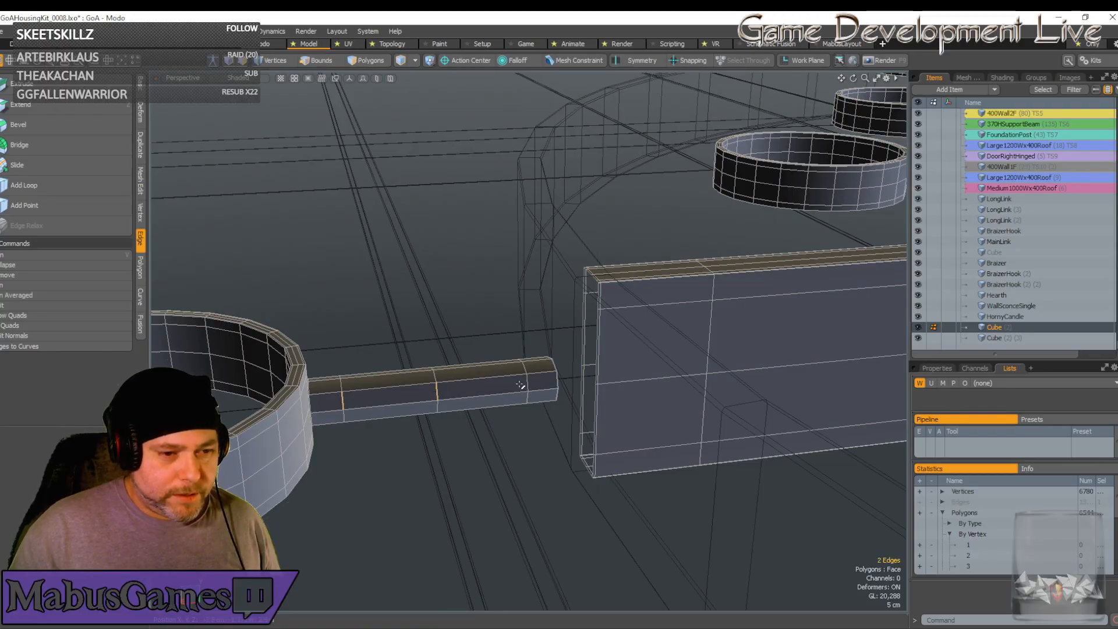
key(Delete)
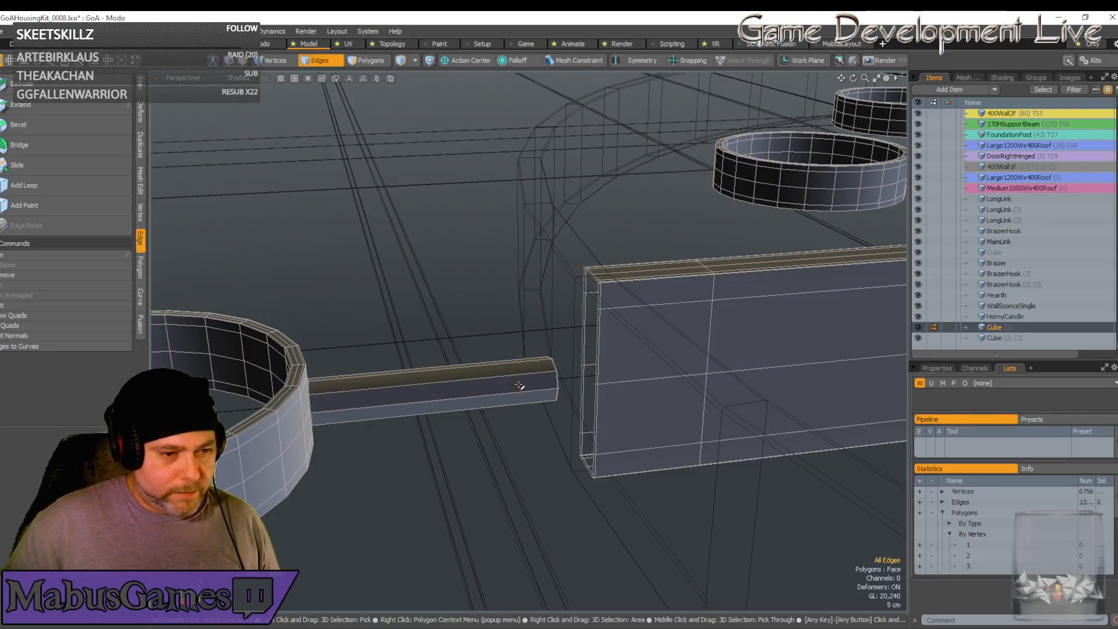
Delete the three horizontal edge loops on both the outer and inner walls of the first candle ring
middle_drag(520, 386, 543, 366)
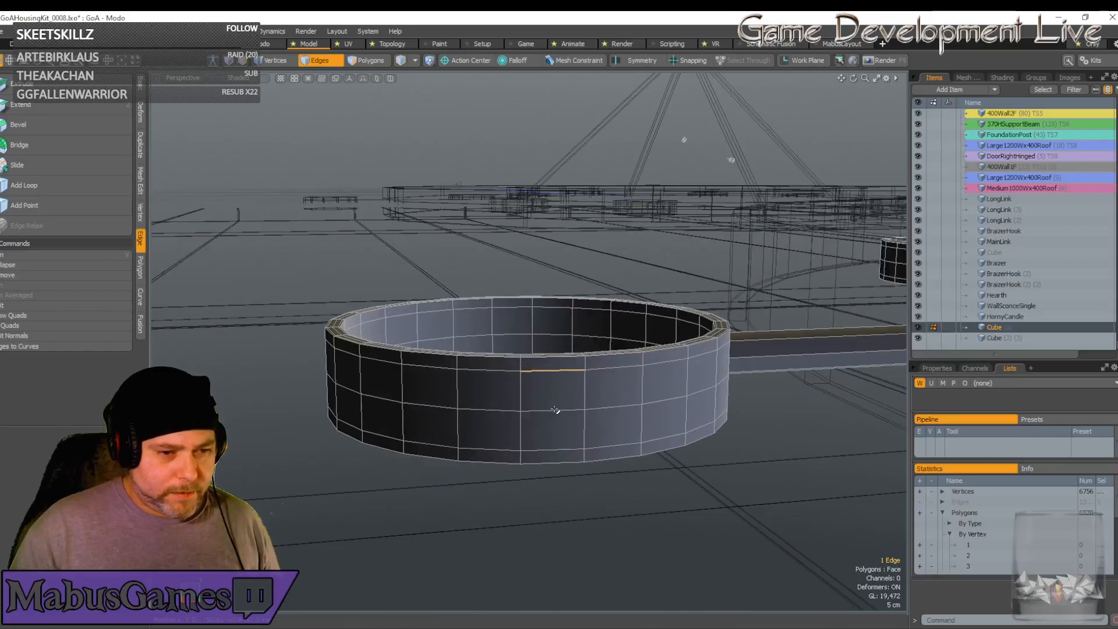
key(l)
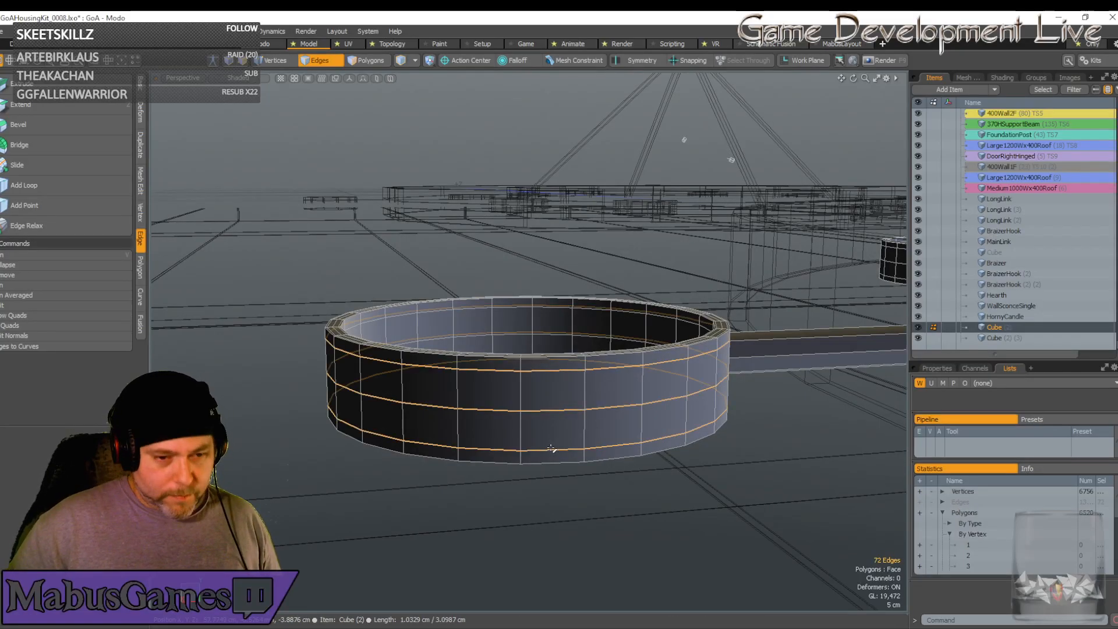
key(Delete)
alt+drag(552, 449, 531, 324)
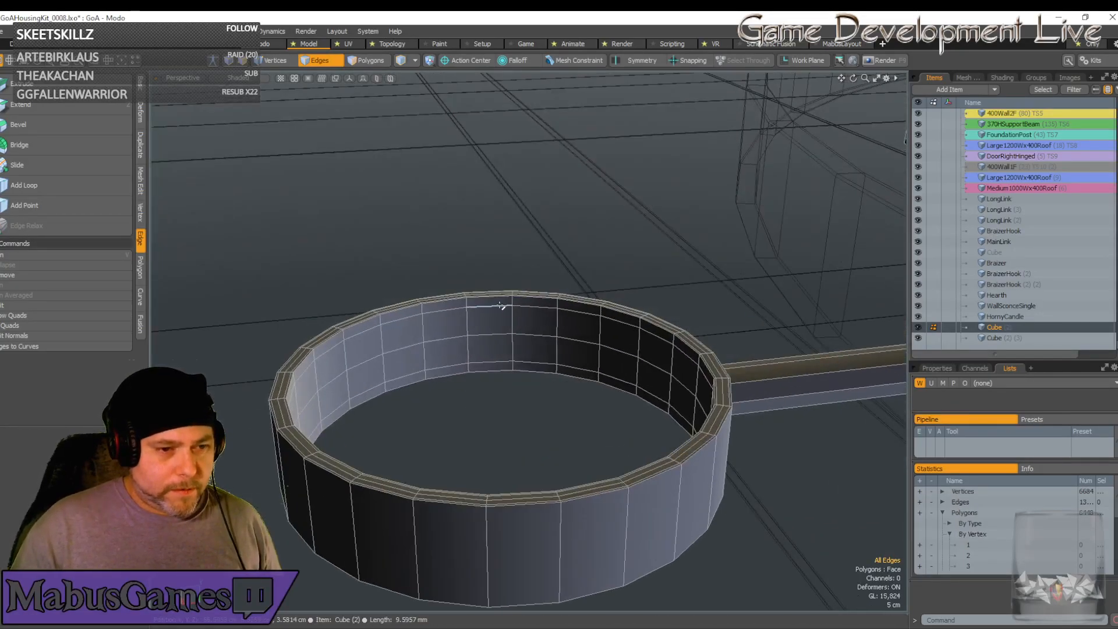
key(l)
key(Delete)
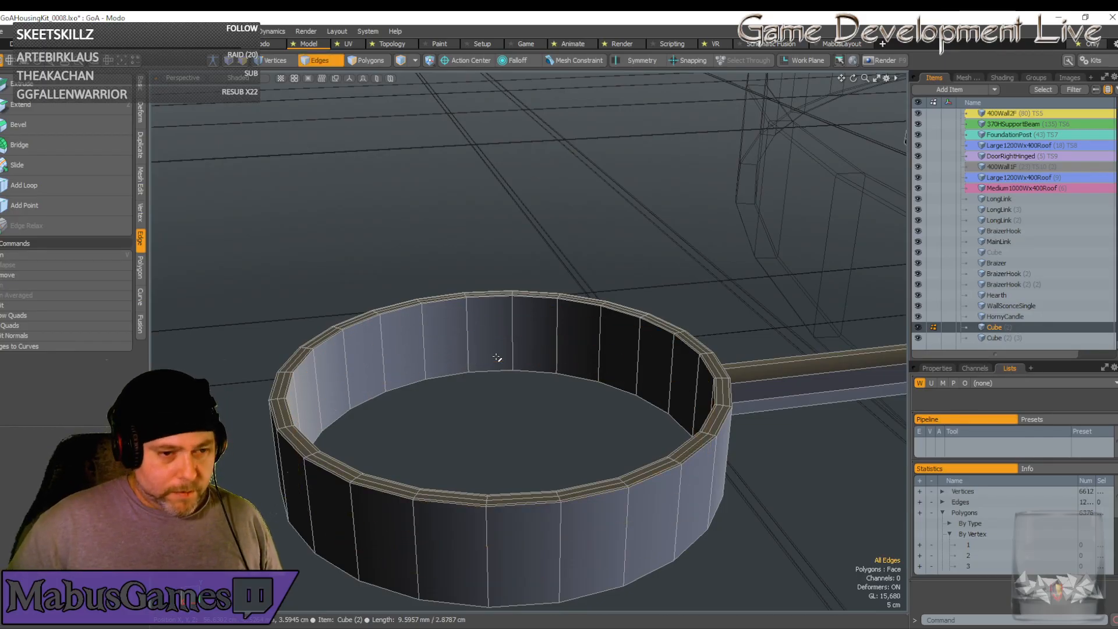
Delete the middle edge loops running around the top and bottom rims of the first candle ring
alt+drag(497, 358, 405, 370)
scroll(403, 384, up, 3)
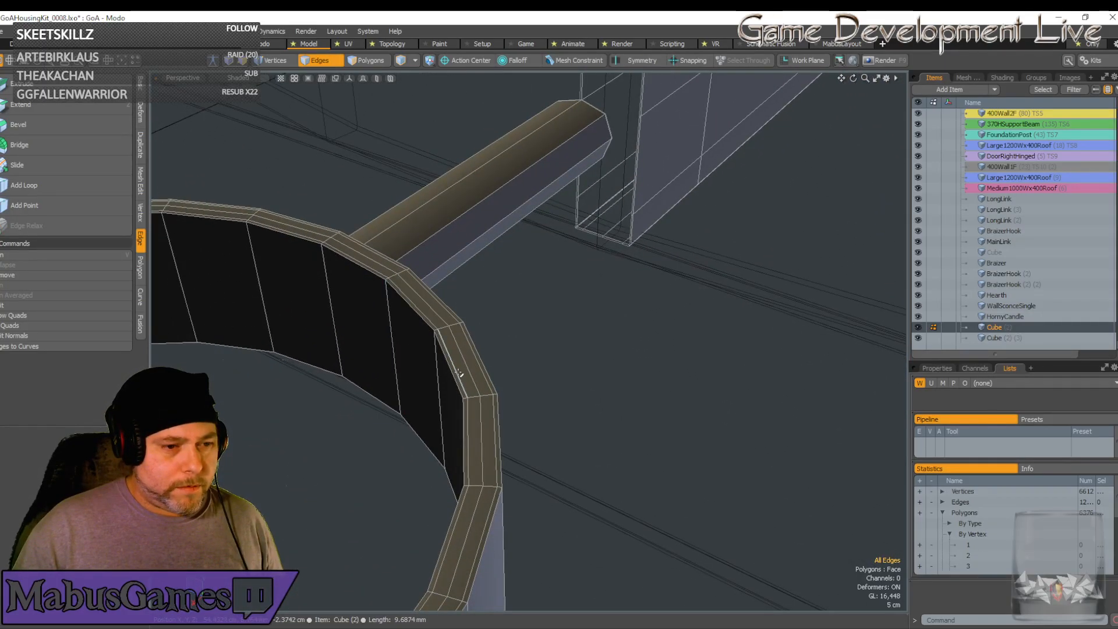
middle_drag(461, 372, 477, 341)
scroll(478, 386, up, 3)
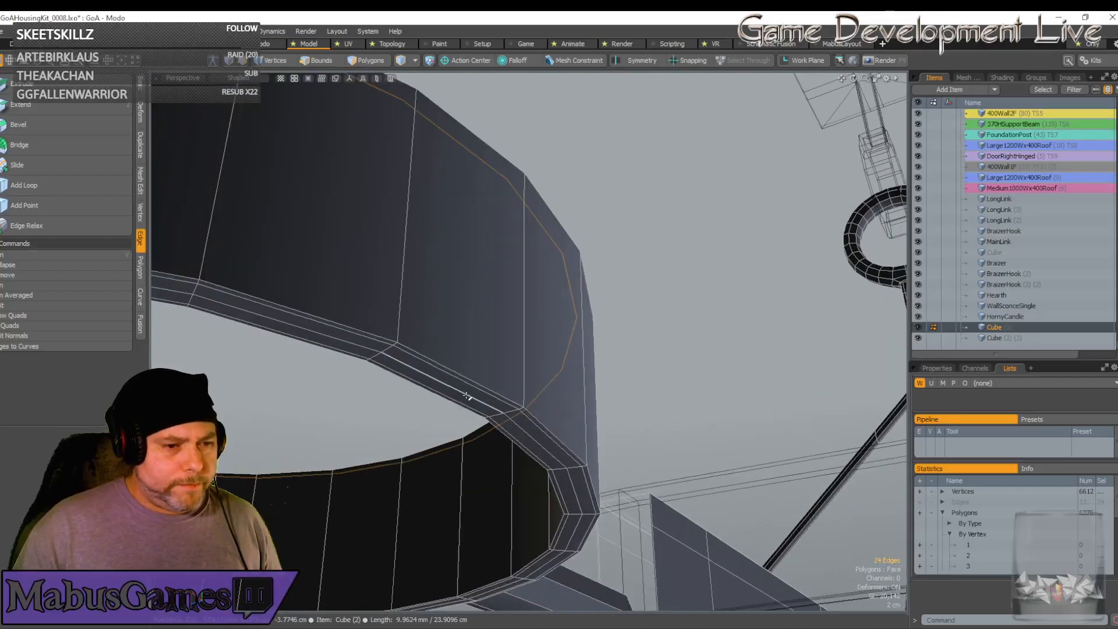
key(2)
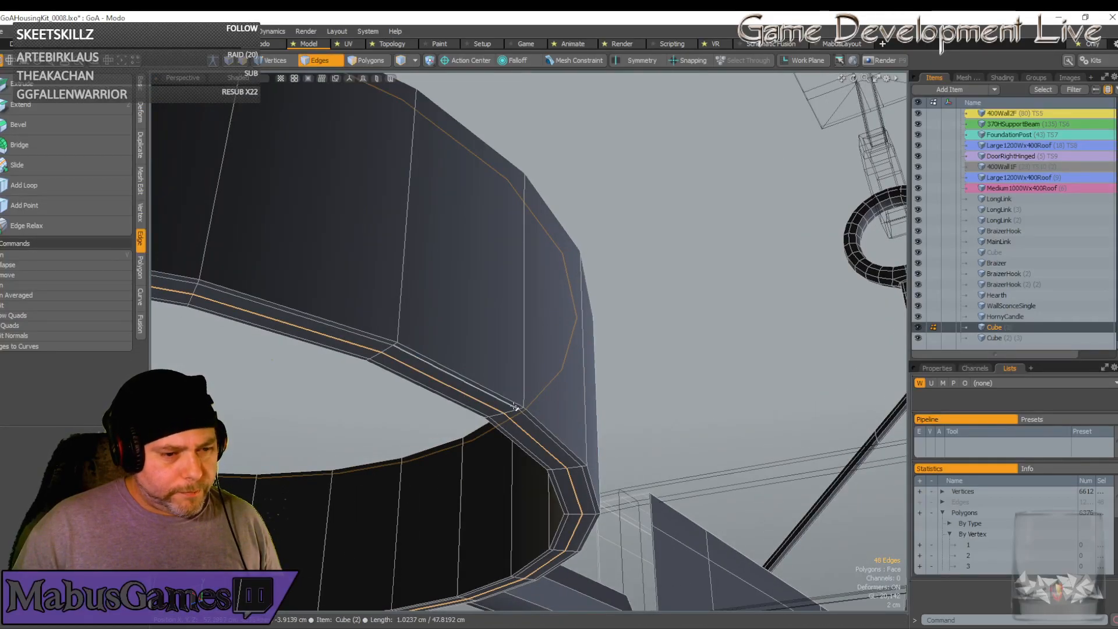
key(Escape)
scroll(518, 410, down, 3)
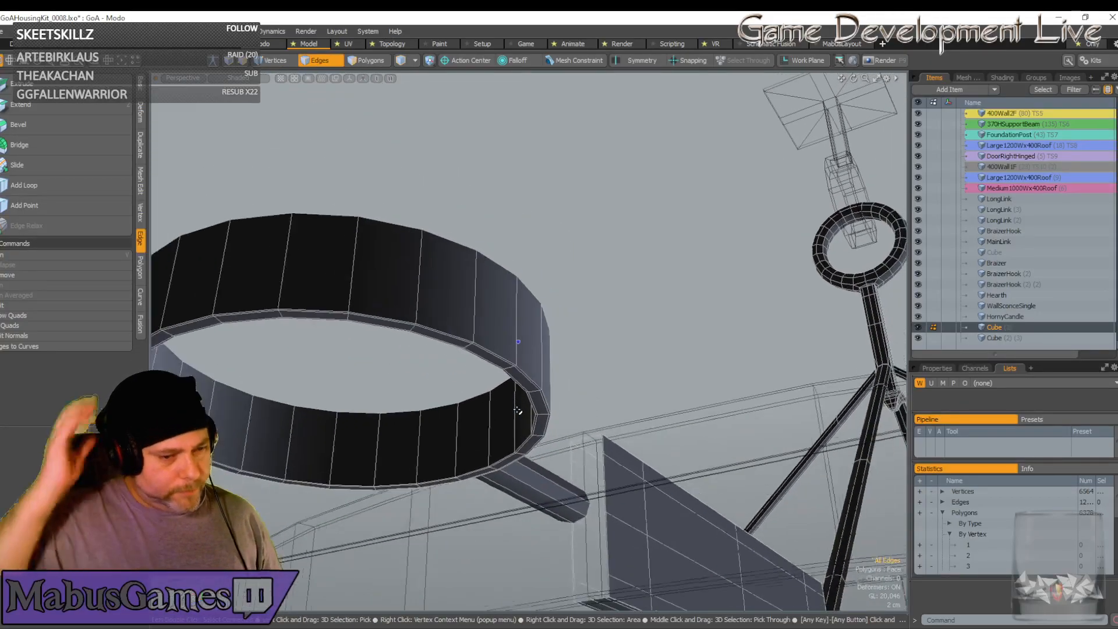
On the neighbouring candle ring, delete the middle loops of both rims and the three horizontal loops on the outer wall
alt+drag(519, 410, 520, 393)
scroll(519, 411, down, 8)
scroll(520, 393, up, 8)
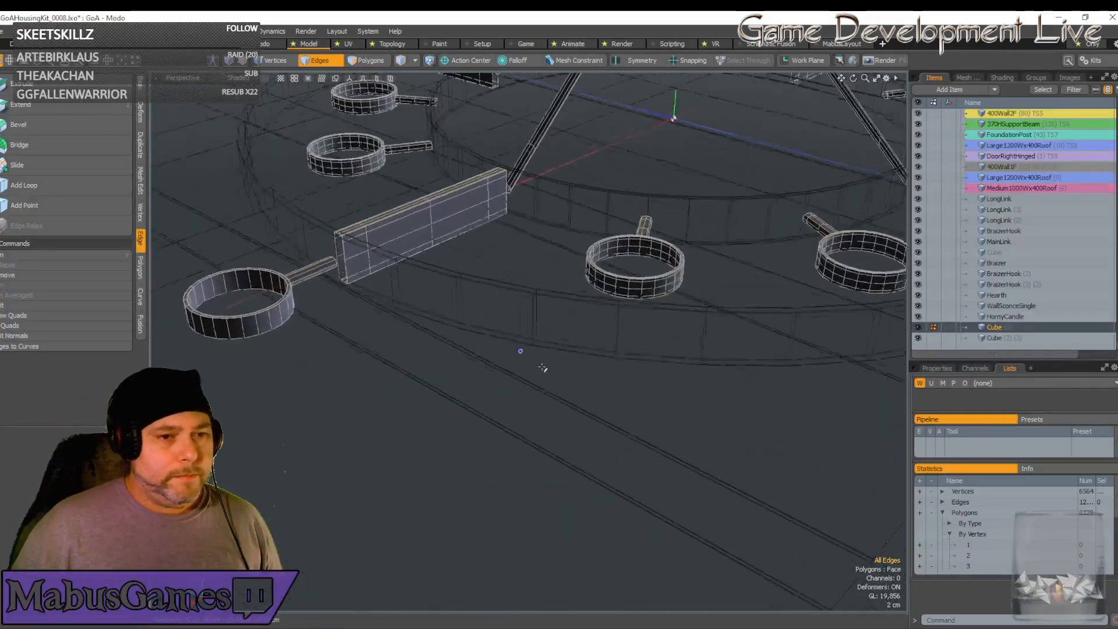
scroll(563, 375, up, 6)
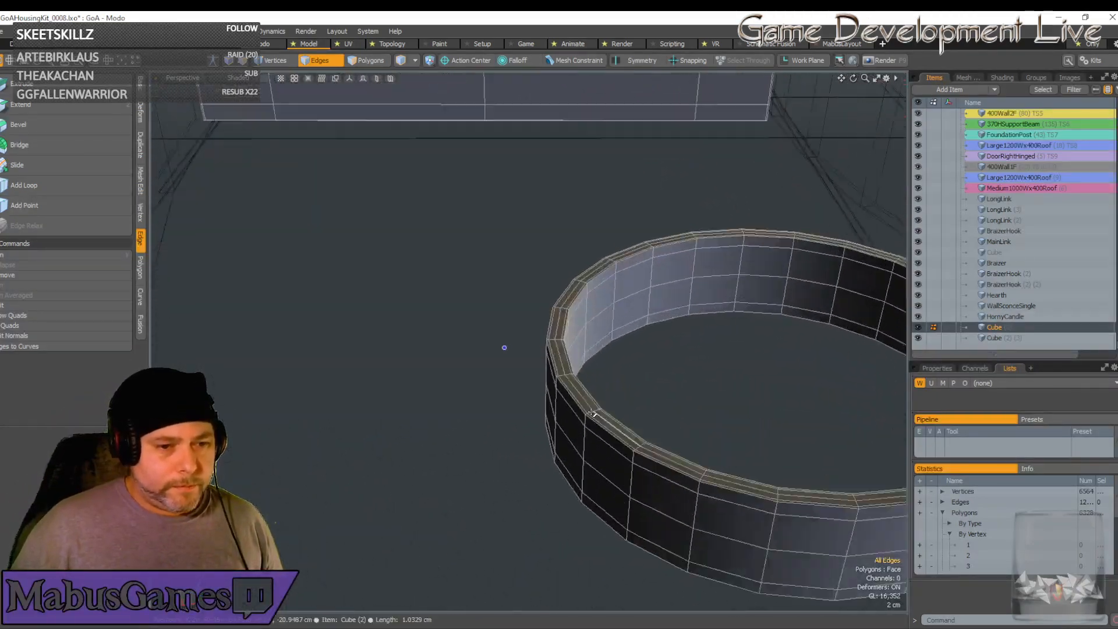
double_click(588, 440)
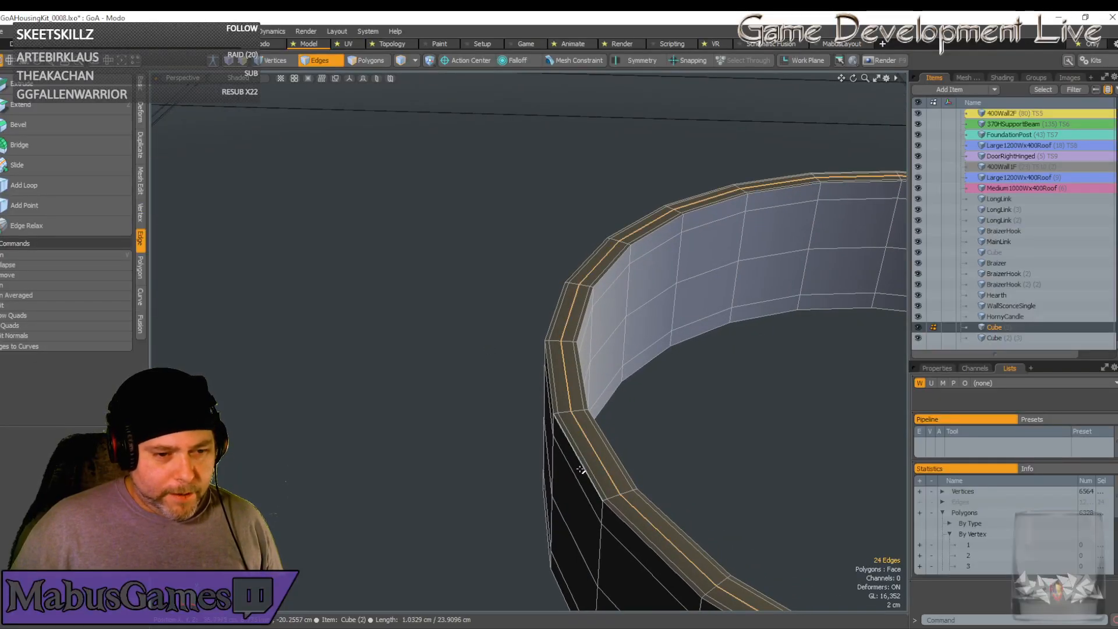
shift+click(576, 481)
alt+drag(576, 481, 605, 404)
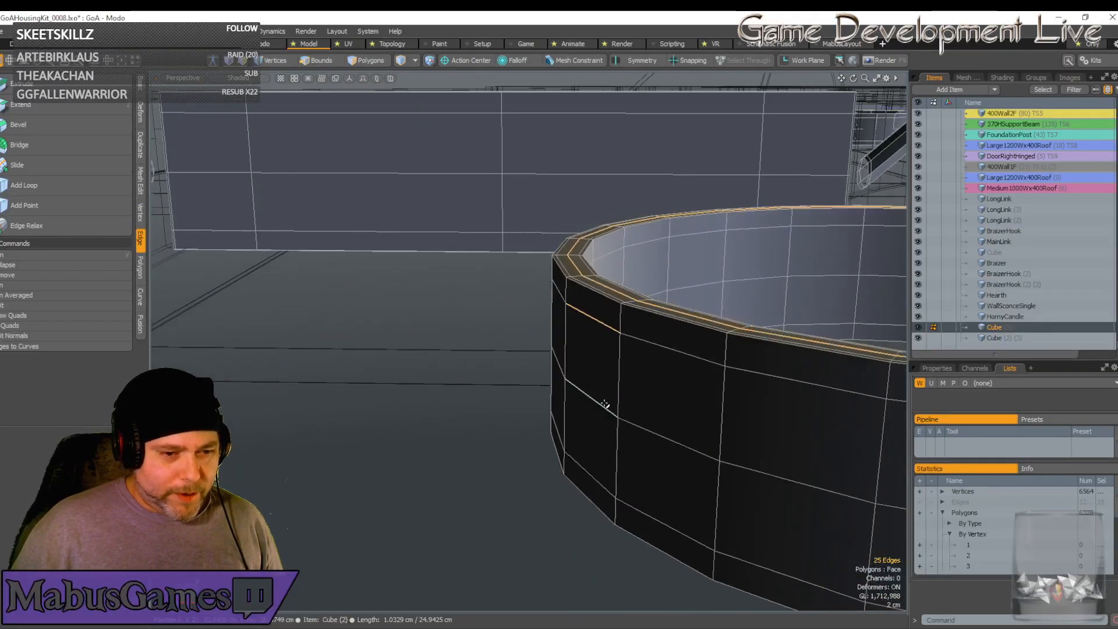
shift+double_click(592, 467)
middle_drag(592, 467, 515, 238)
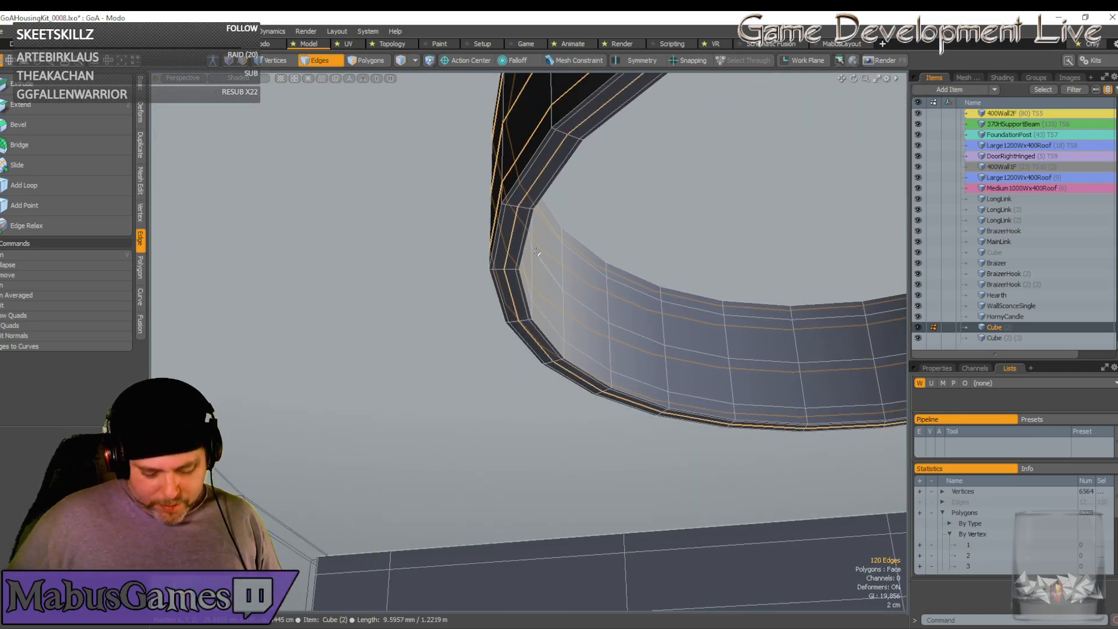
scroll(535, 251, down, 2)
key(Delete)
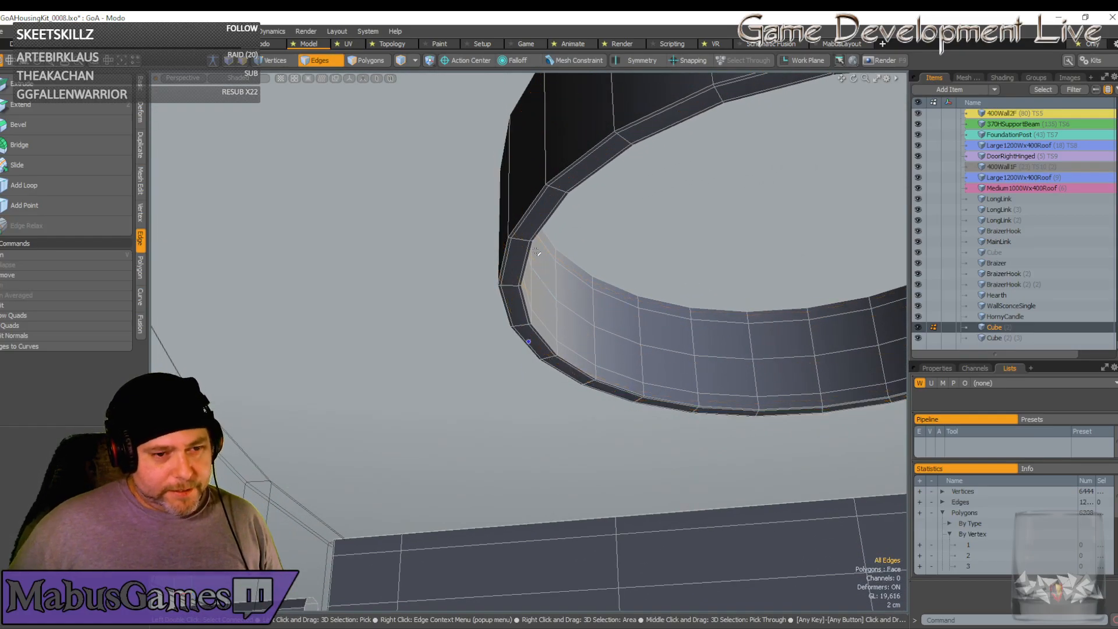
Delete the three horizontal edge loops on the second candle ring's inner wall
middle_drag(536, 251, 577, 274)
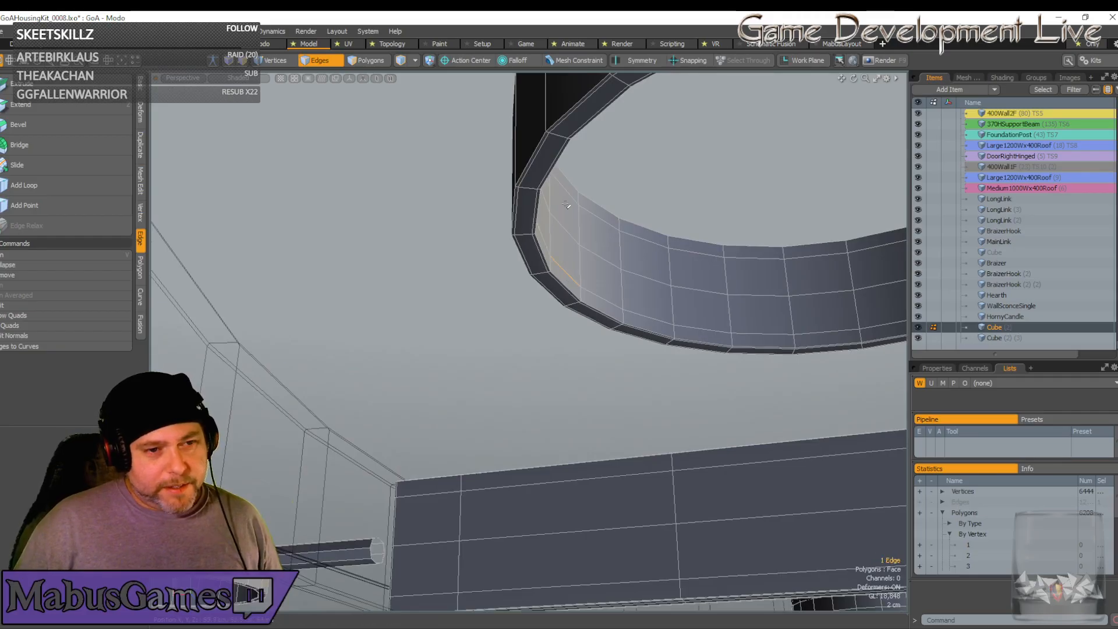
key(l)
key(Delete)
alt+drag(563, 188, 526, 274)
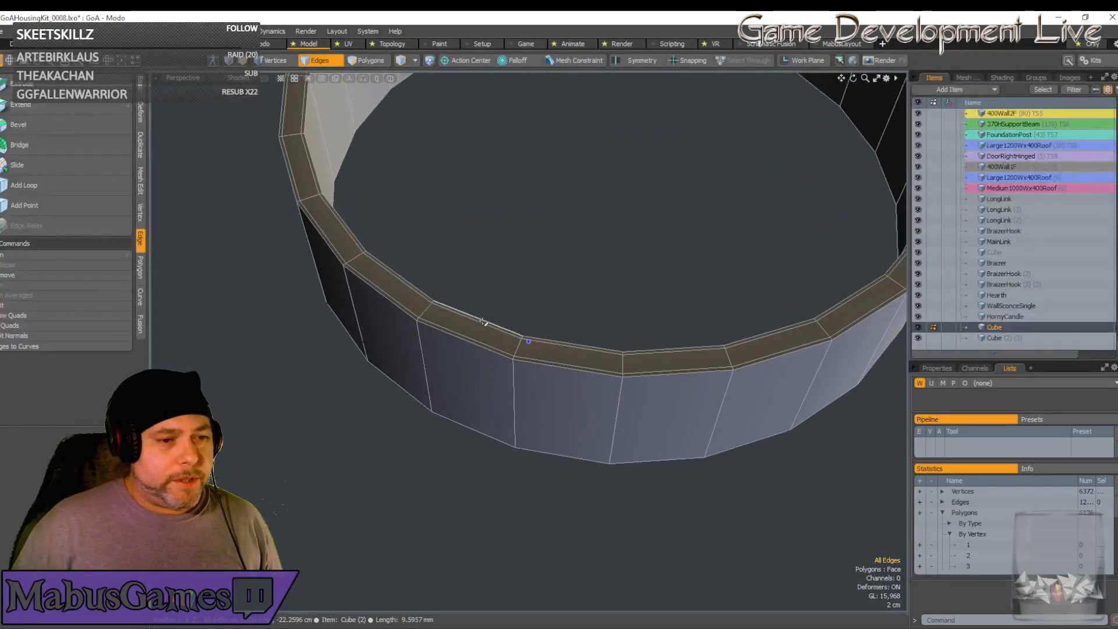
On the third candle ring, delete the middle loops of both rims and the three horizontal loops on the inner wall
alt+drag(528, 408, 397, 323)
middle_drag(397, 323, 279, 312)
scroll(279, 312, up, 5)
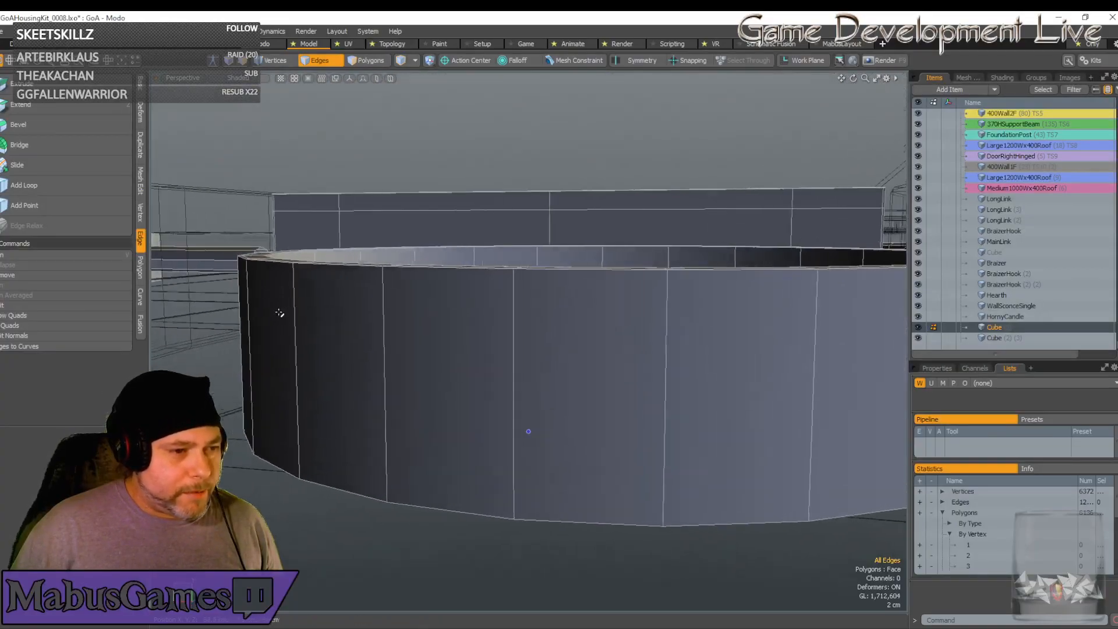
scroll(251, 265, up, 4)
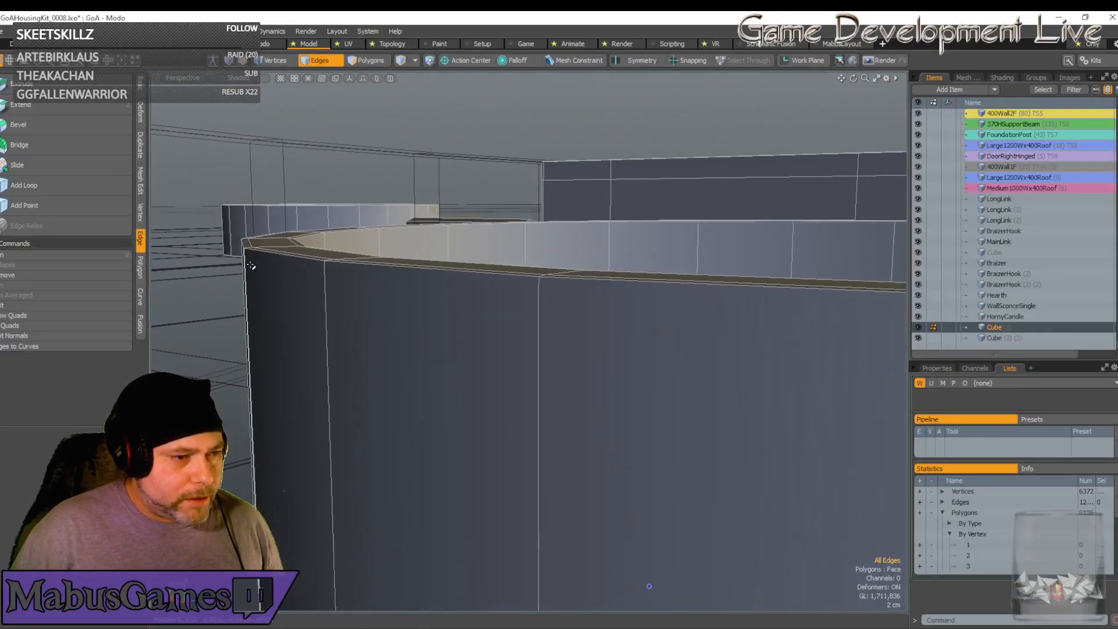
scroll(251, 265, down, 6)
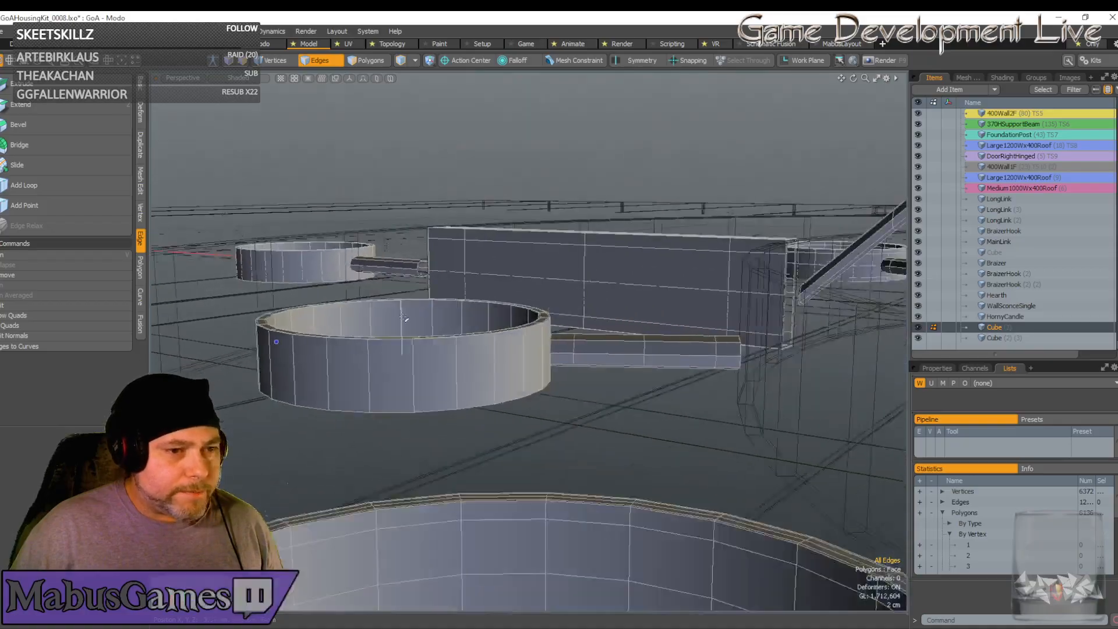
alt+drag(274, 273, 402, 239)
alt+drag(401, 318, 455, 387)
scroll(435, 432, up, 2)
scroll(435, 432, up, 3)
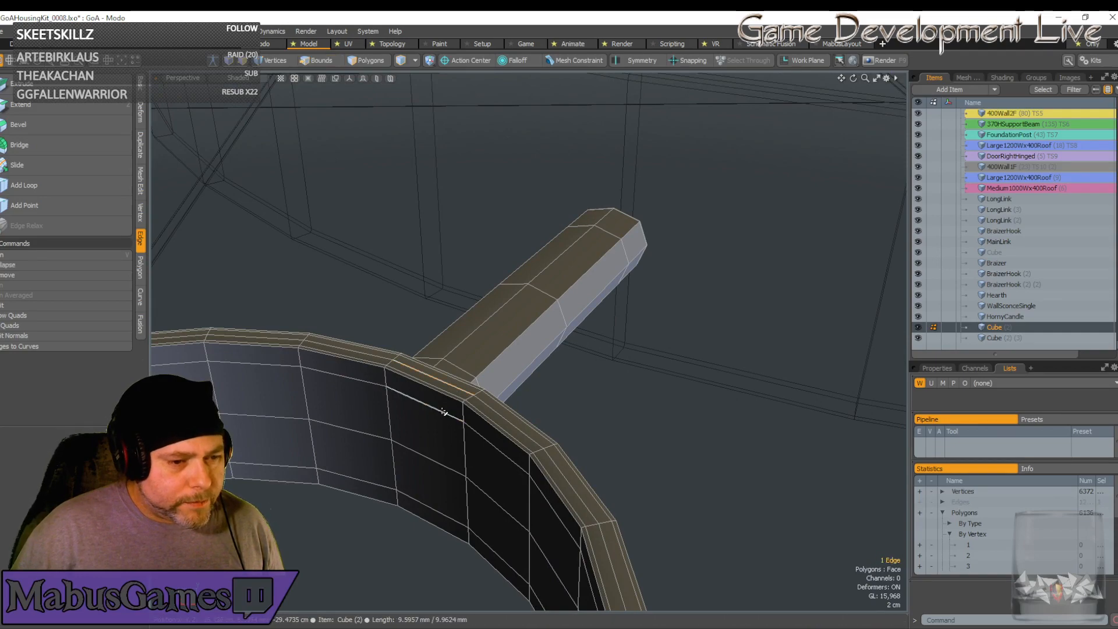
key(2)
alt+drag(464, 505, 451, 412)
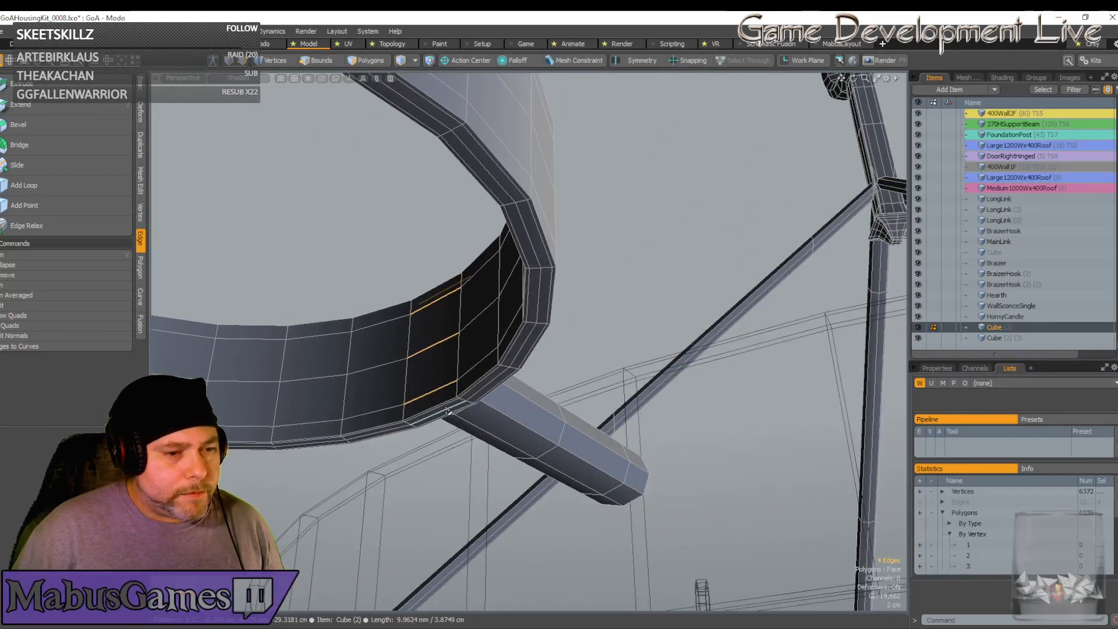
key(l)
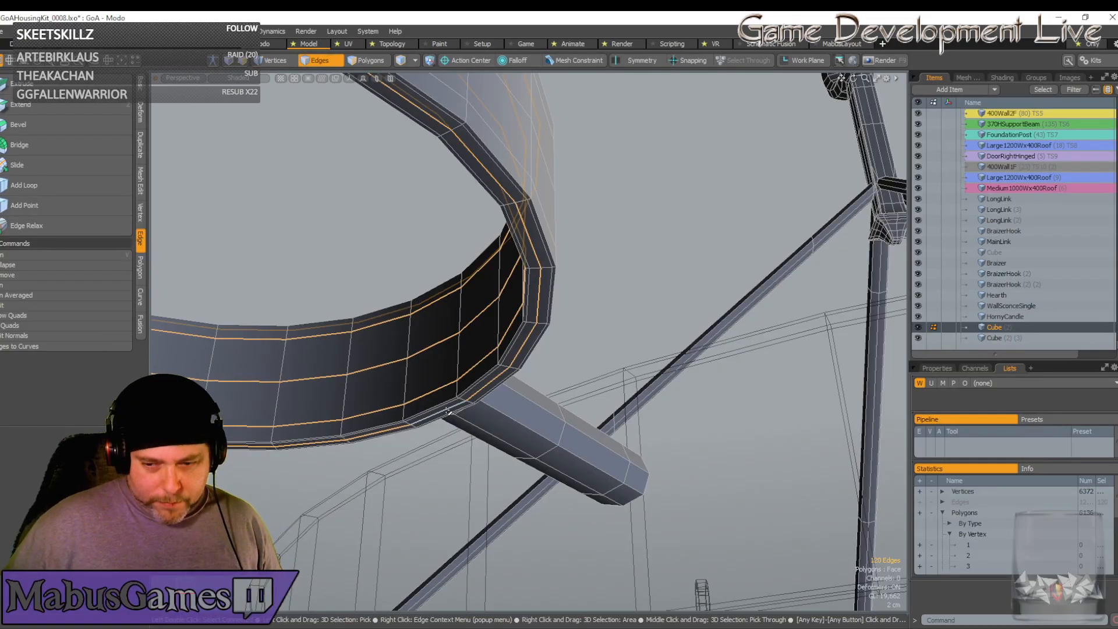
key(BackSpace)
Delete the three crosswise edge loops on the third candle ring's short arm
scroll(447, 411, down, 3)
alt+drag(447, 411, 299, 294)
scroll(299, 295, down, 2)
alt+drag(257, 213, 263, 182)
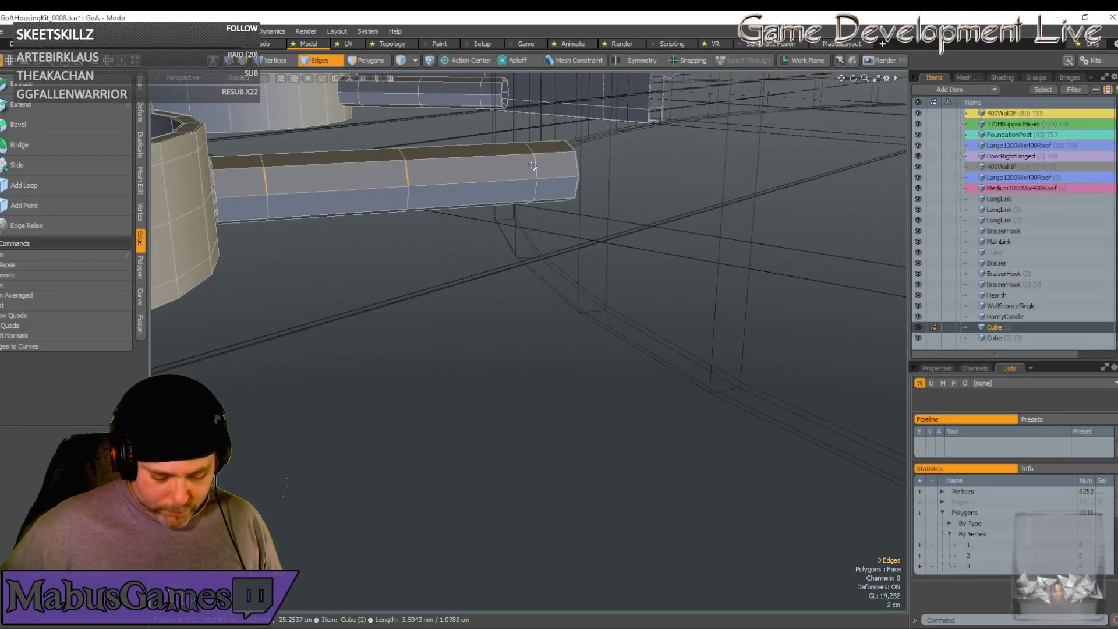
key(BackSpace)
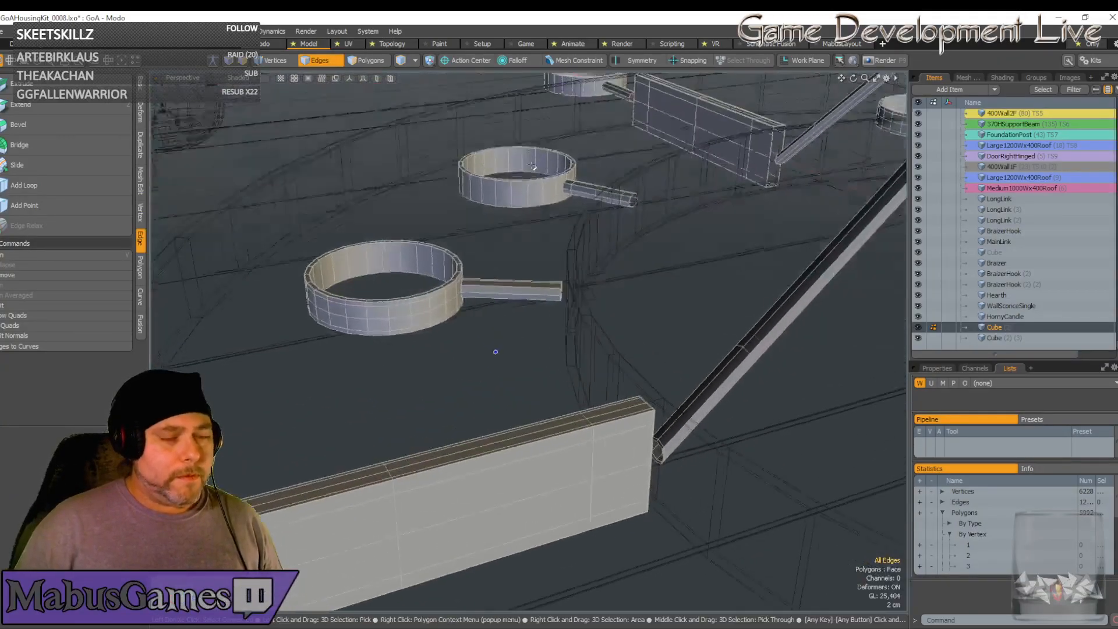
Delete the three horizontal edge loops on the near candle ring's outer wall and the three crosswise loops on the neighbouring ring's arm
alt+drag(533, 168, 532, 163)
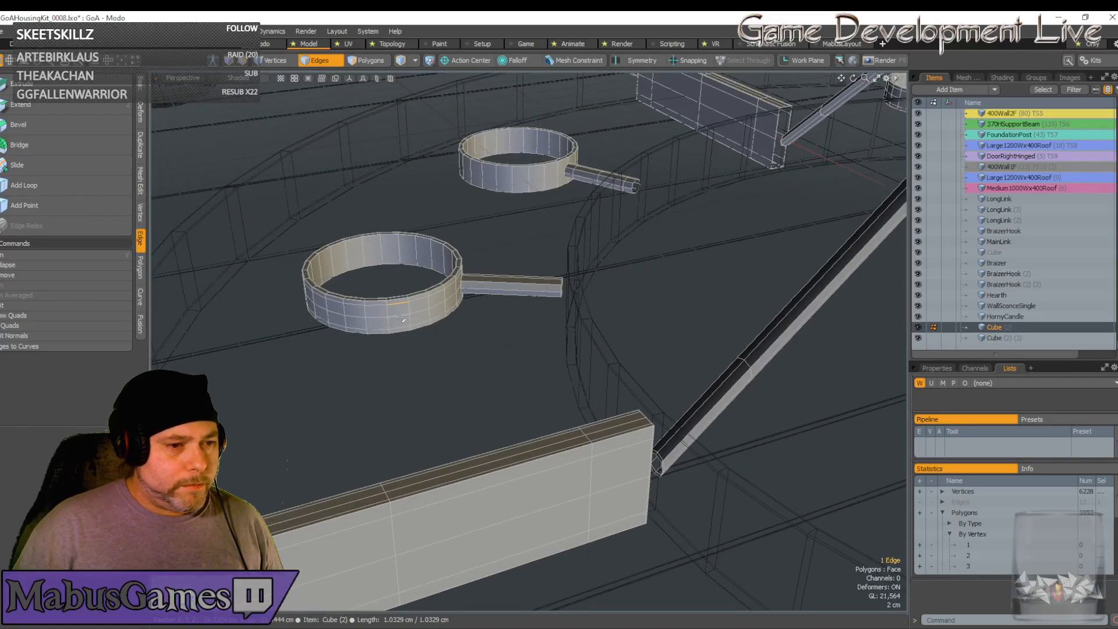
key(BackSpace)
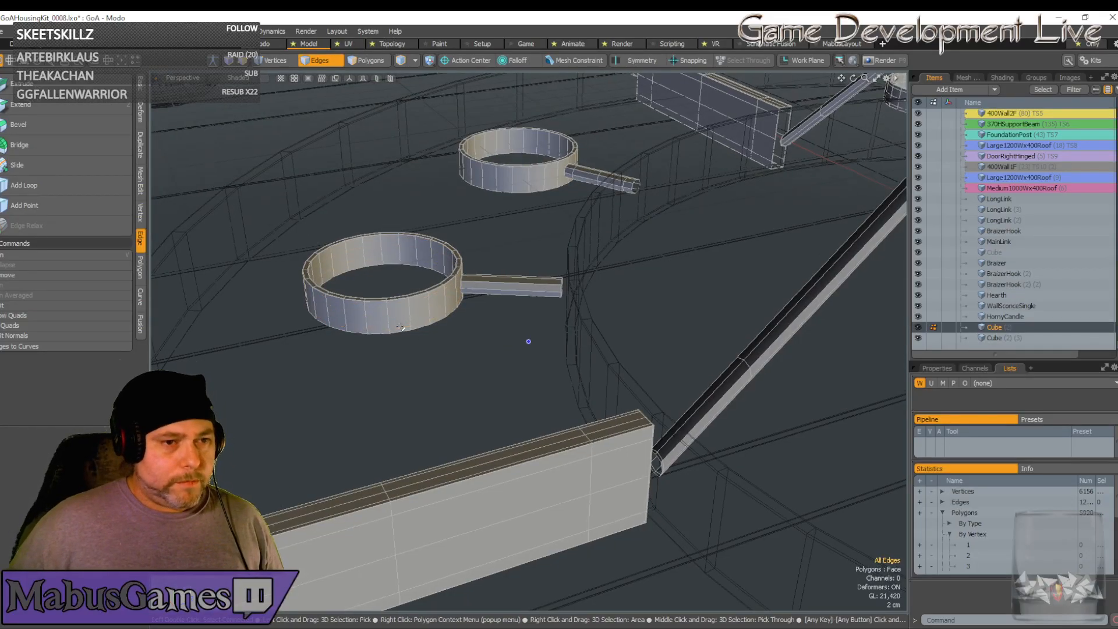
alt+drag(501, 323, 516, 340)
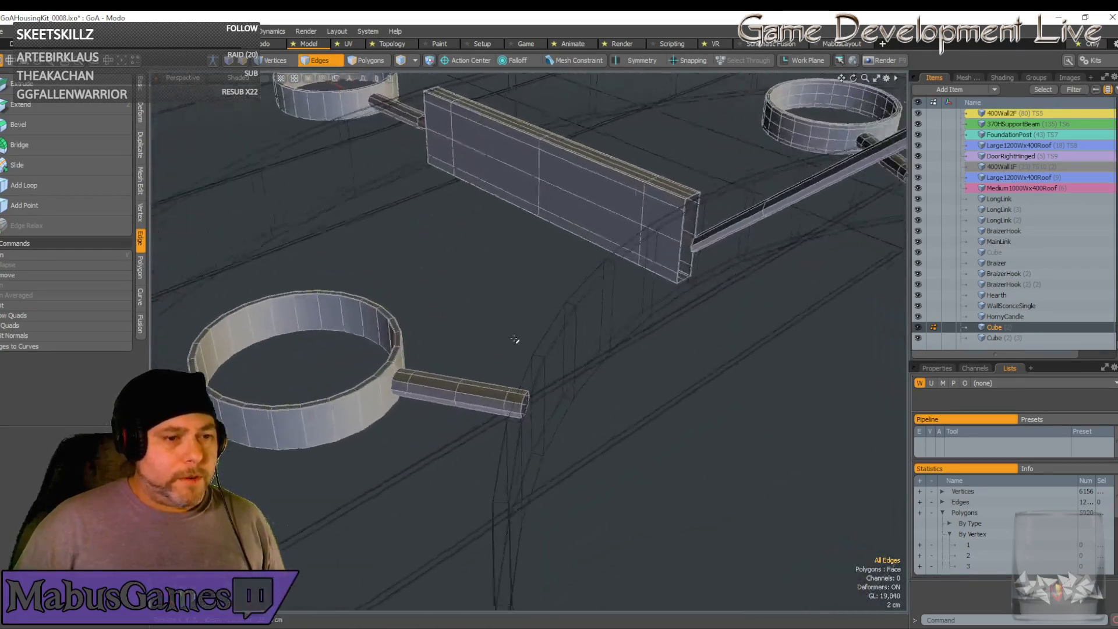
scroll(431, 378, up, 3)
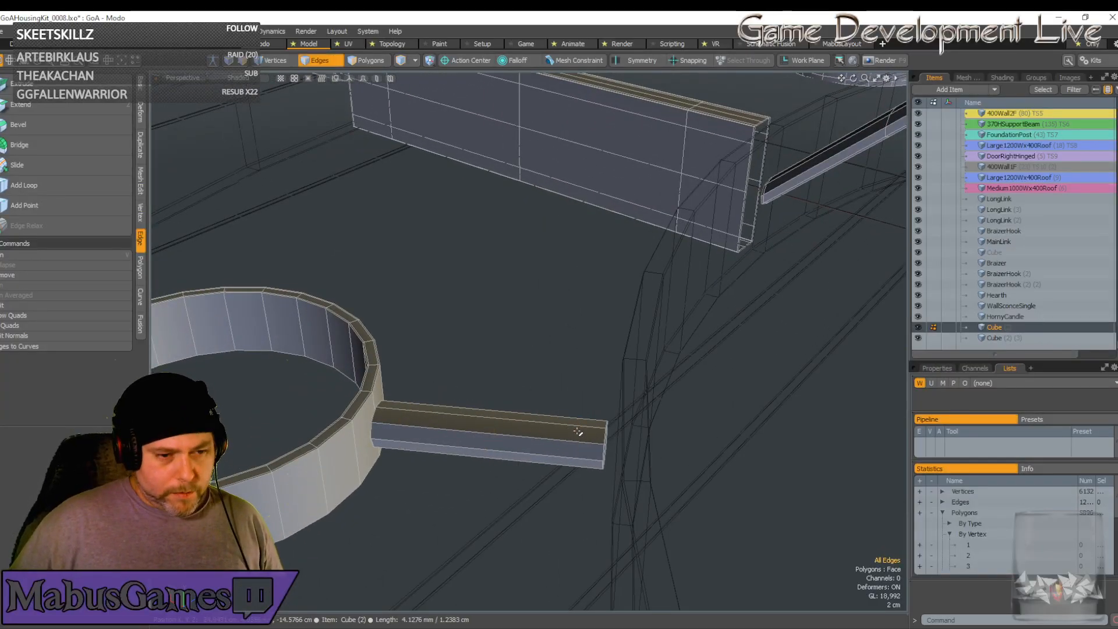
Delete the three crosswise edge loops on the short arm joining the next candle ring to the end of the flat bar
alt+drag(577, 431, 583, 437)
scroll(581, 439, down, 6)
scroll(582, 438, down, 5)
scroll(582, 437, up, 2)
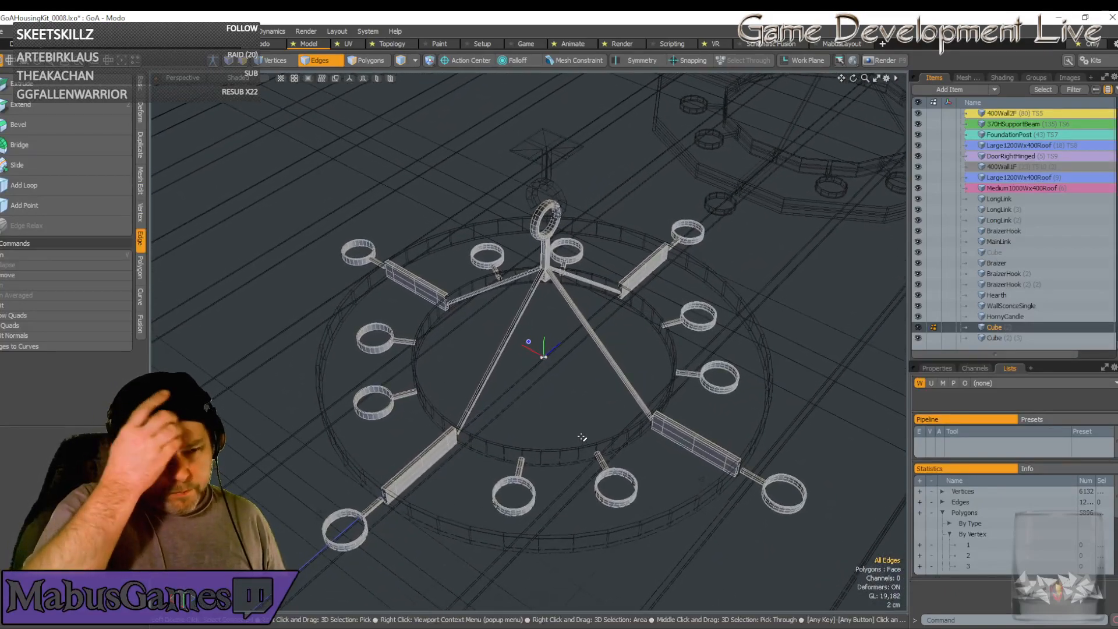
alt+drag(583, 437, 369, 461)
scroll(402, 509, up, 5)
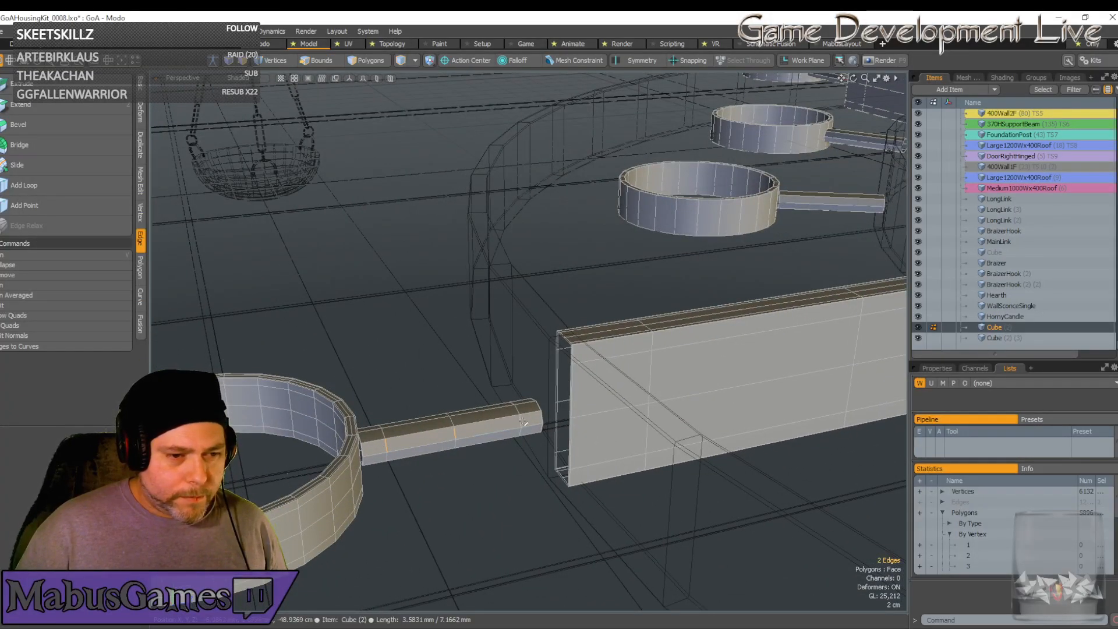
key(2)
key(BackSpace)
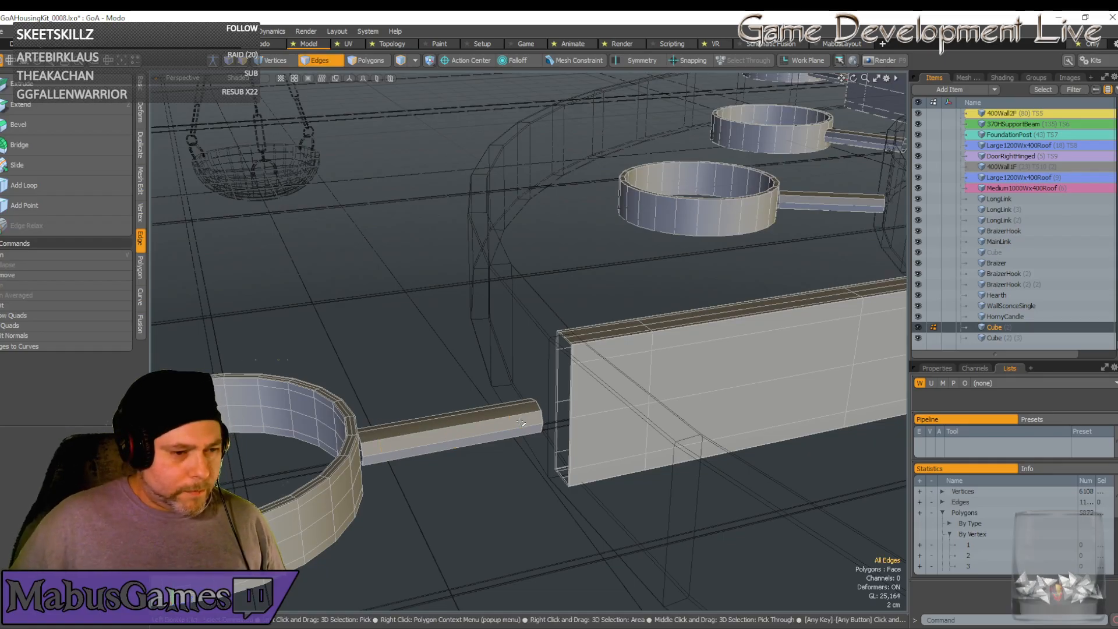
On that arm's candle ring, delete the middle loops of both rims and the three horizontal loops on each of the inner and outer walls
alt+drag(520, 422, 557, 270)
scroll(557, 269, up, 2)
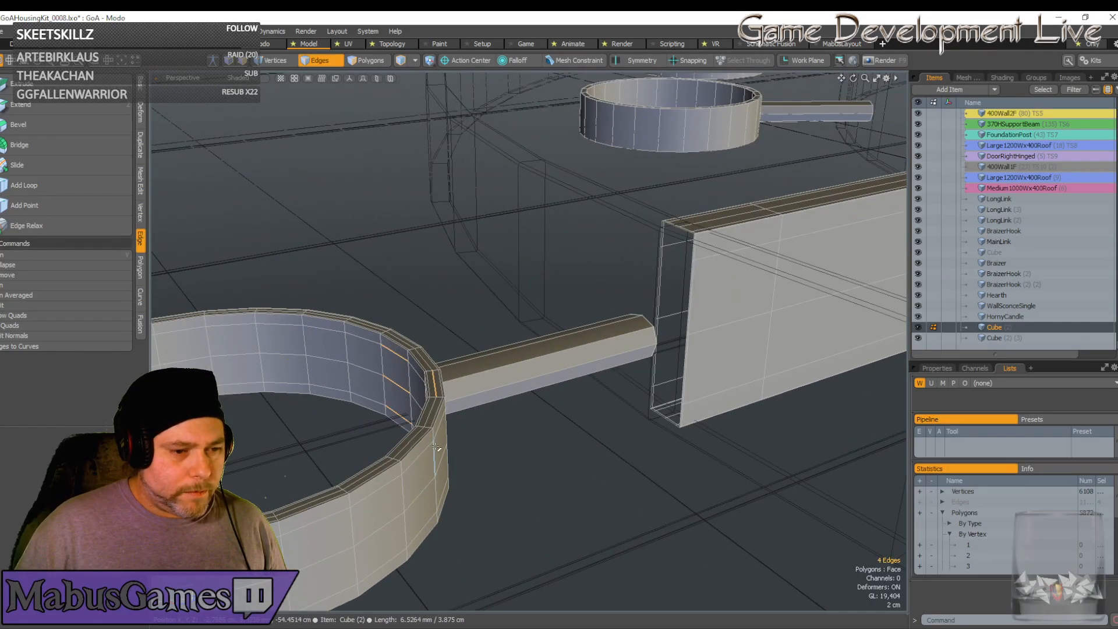
alt+drag(435, 447, 417, 453)
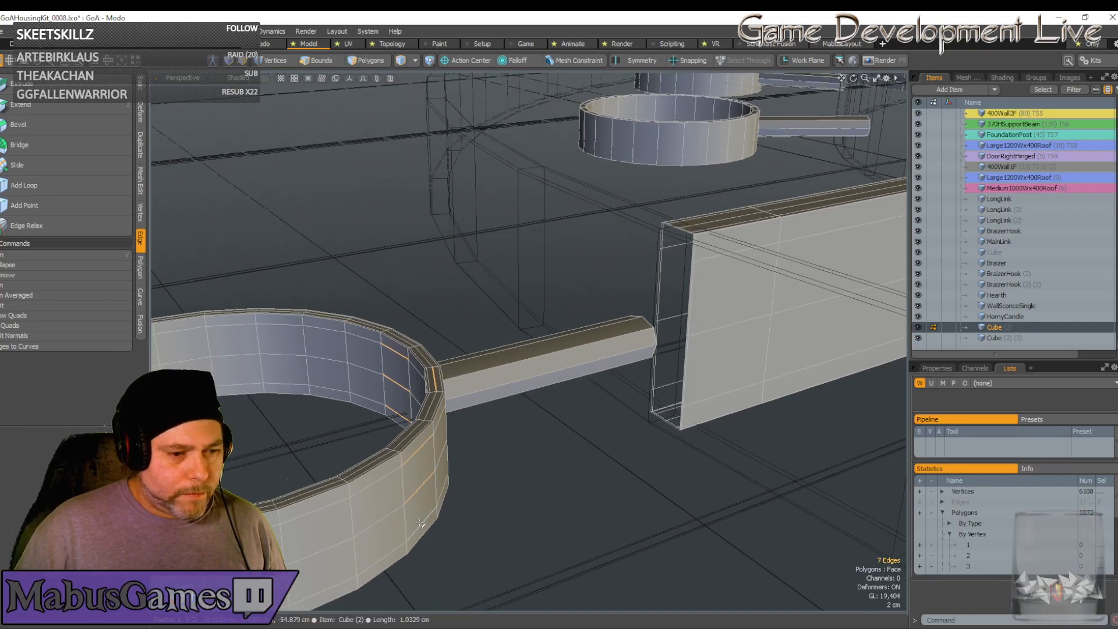
alt+drag(420, 523, 398, 325)
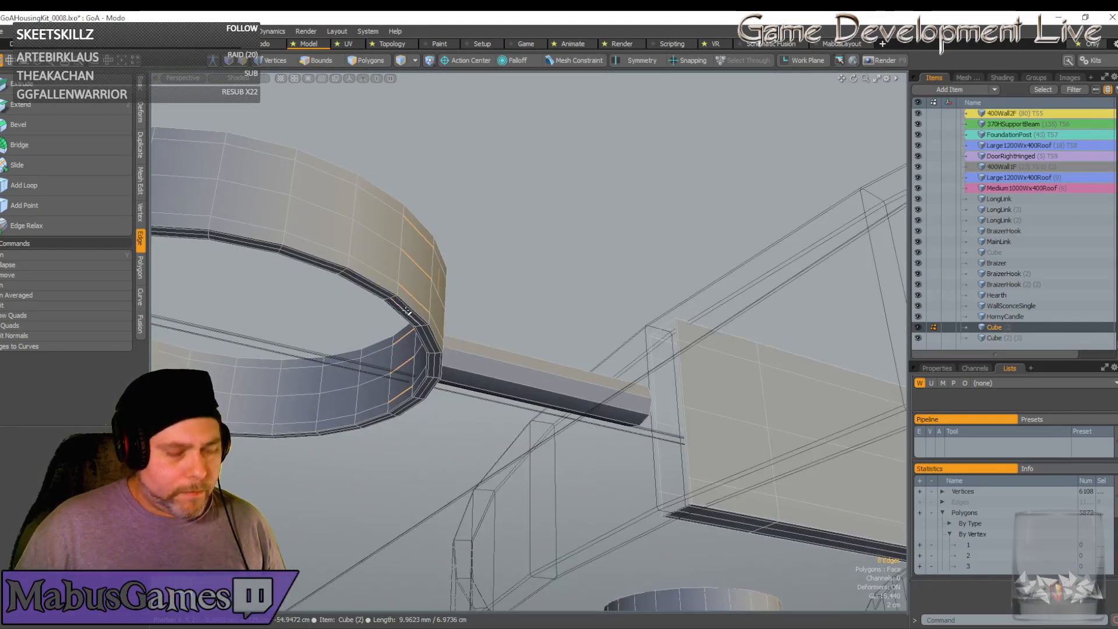
key(l)
key(BackSpace)
scroll(406, 312, down, 3)
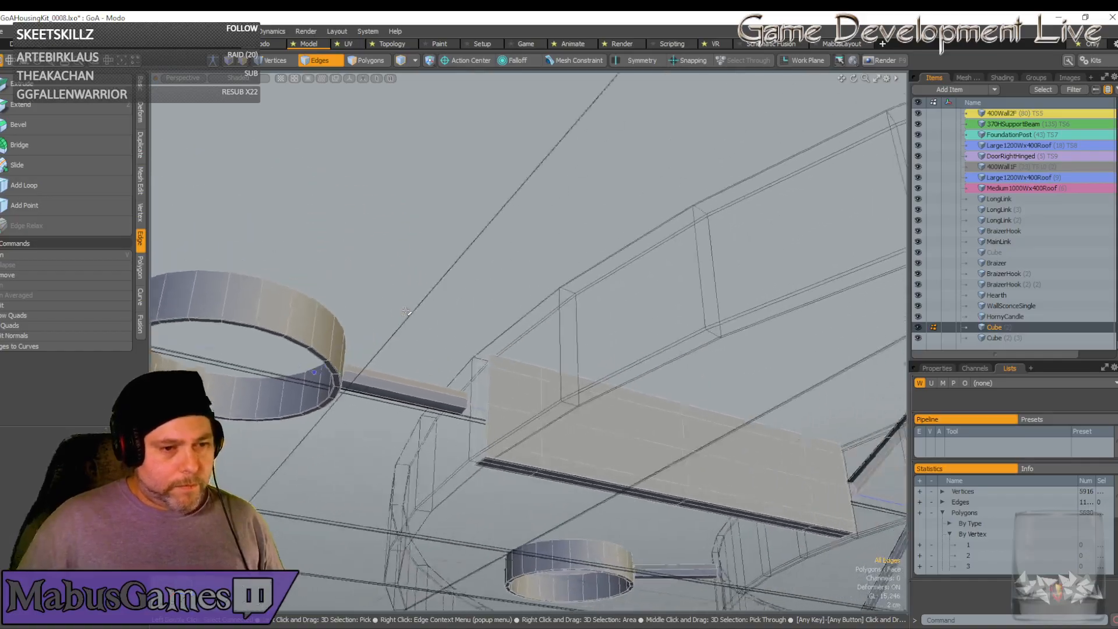
Select one edge from each of the three horizontal loops on the inner wall of the candle ring beyond the flat bar
alt+drag(406, 233, 756, 401)
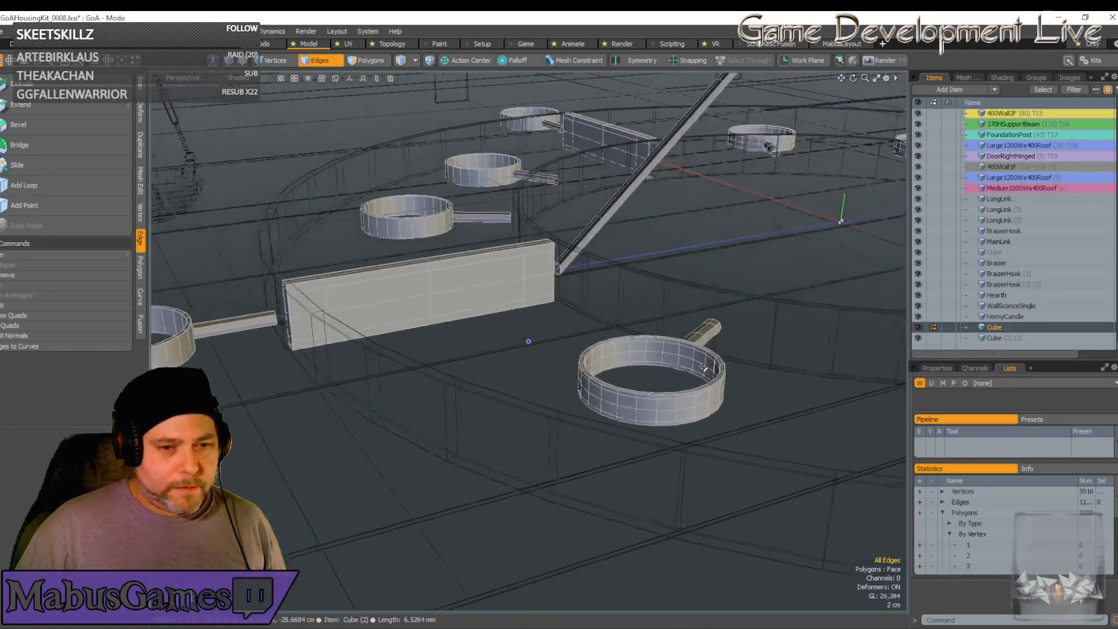
scroll(703, 368, up, 3)
click(693, 389)
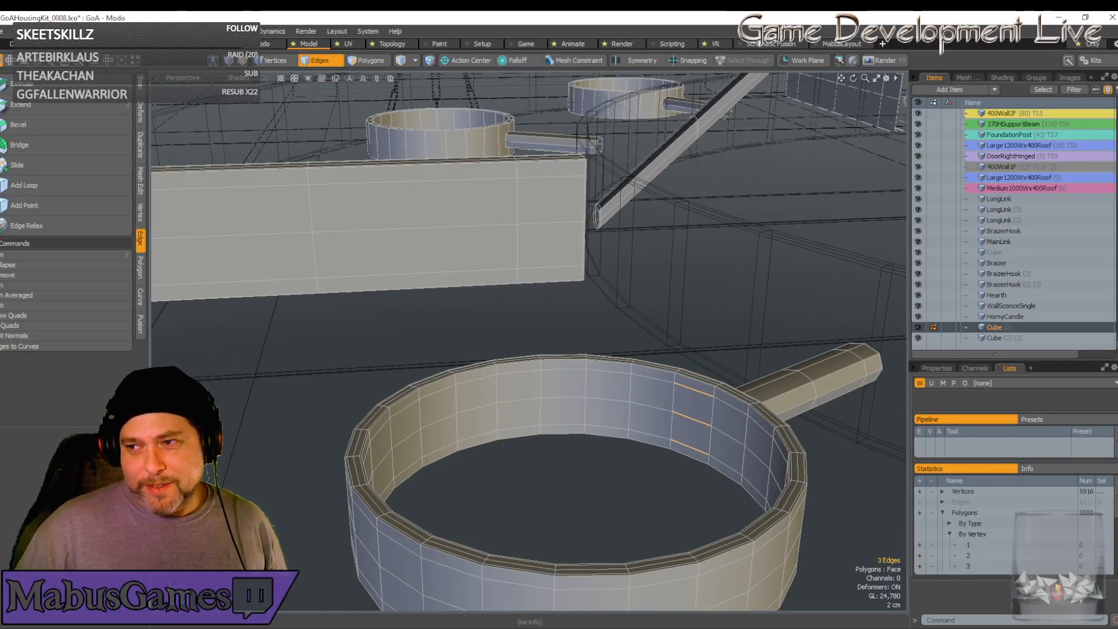
drag(1117, 44, 431, 32)
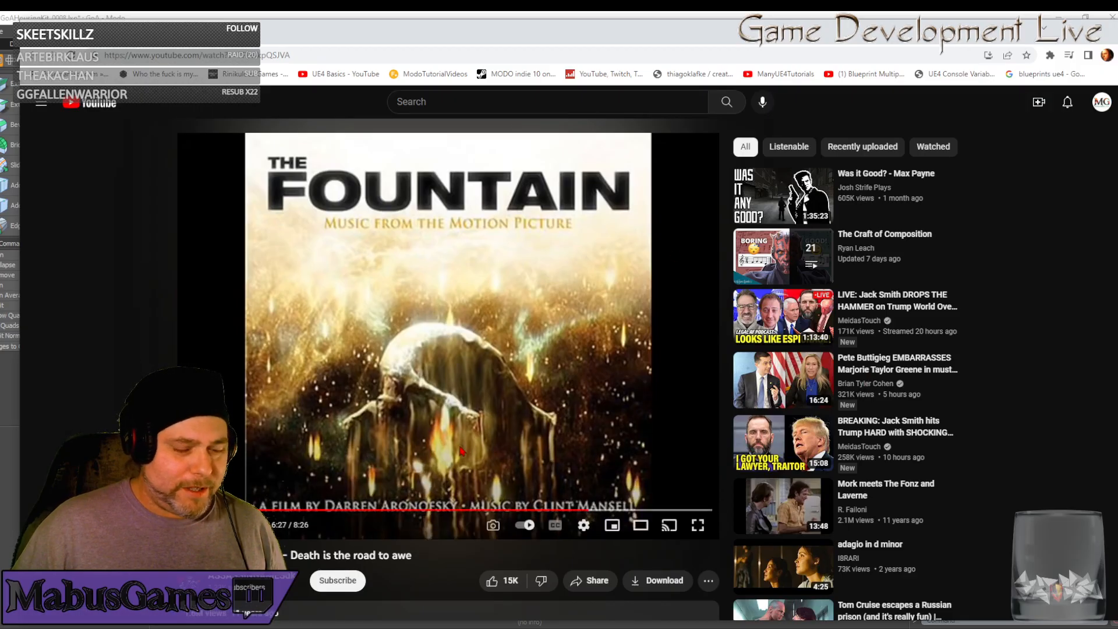
drag(522, 31, 1117, 38)
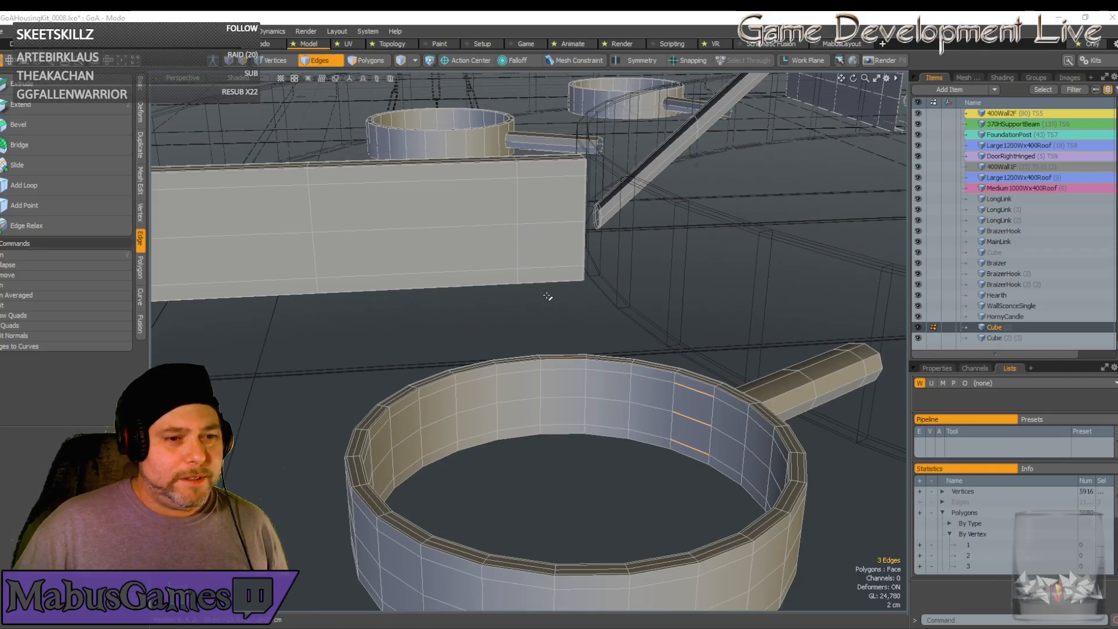
Add the three outer-wall edges and both middle rim edges to the selection, expand it to full loops and delete them
scroll(529, 340, down, 3)
alt+drag(594, 297, 584, 344)
scroll(584, 344, up, 2)
scroll(584, 344, up, 2)
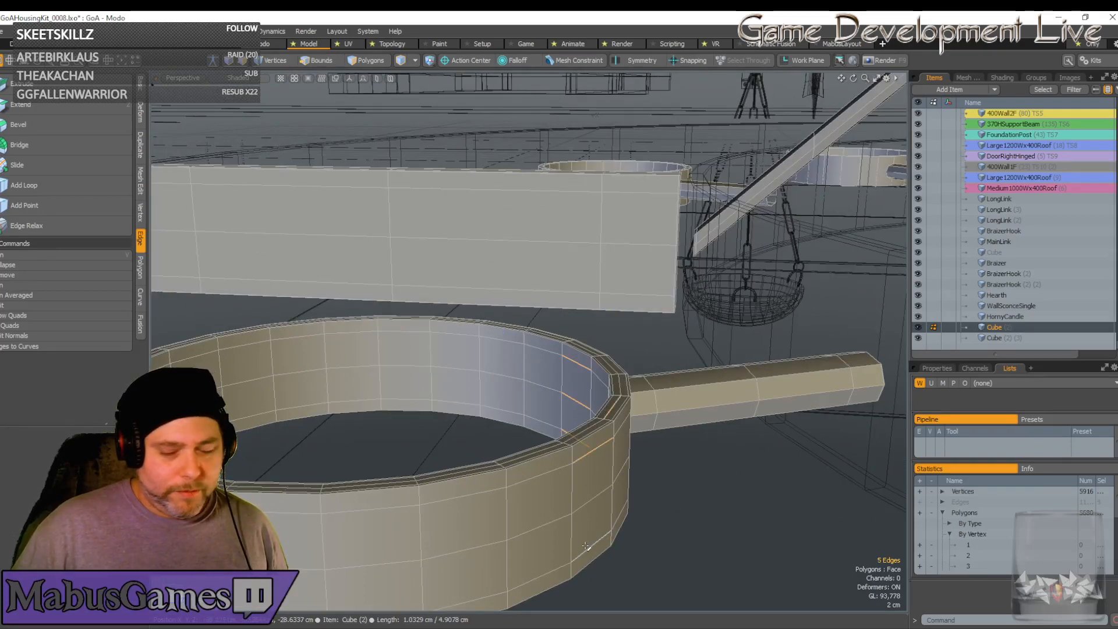
alt+drag(602, 528, 603, 531)
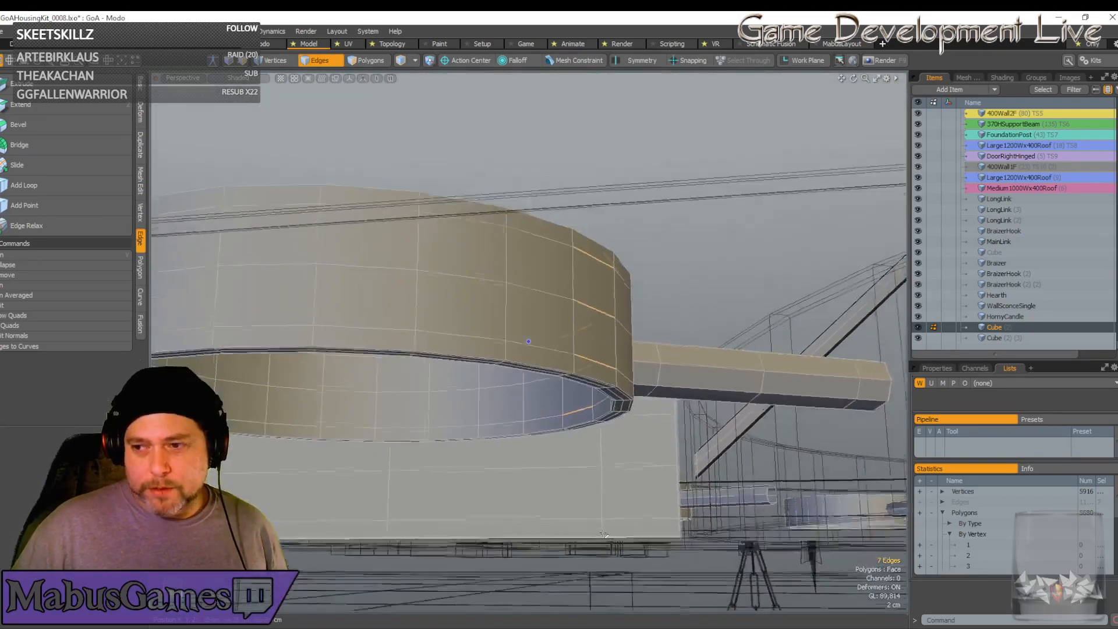
scroll(603, 530, up, 2)
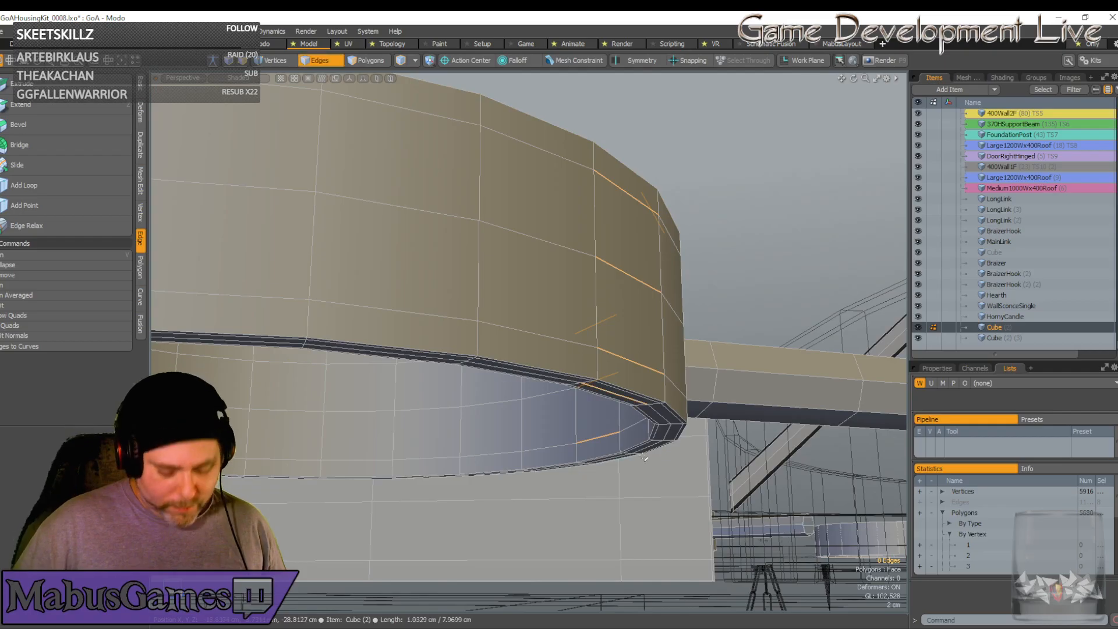
key(l)
key(BackSpace)
Delete the three crosswise edge loops on the arm of the candle ring just cleaned
scroll(643, 457, down, 3)
alt+drag(643, 457, 597, 466)
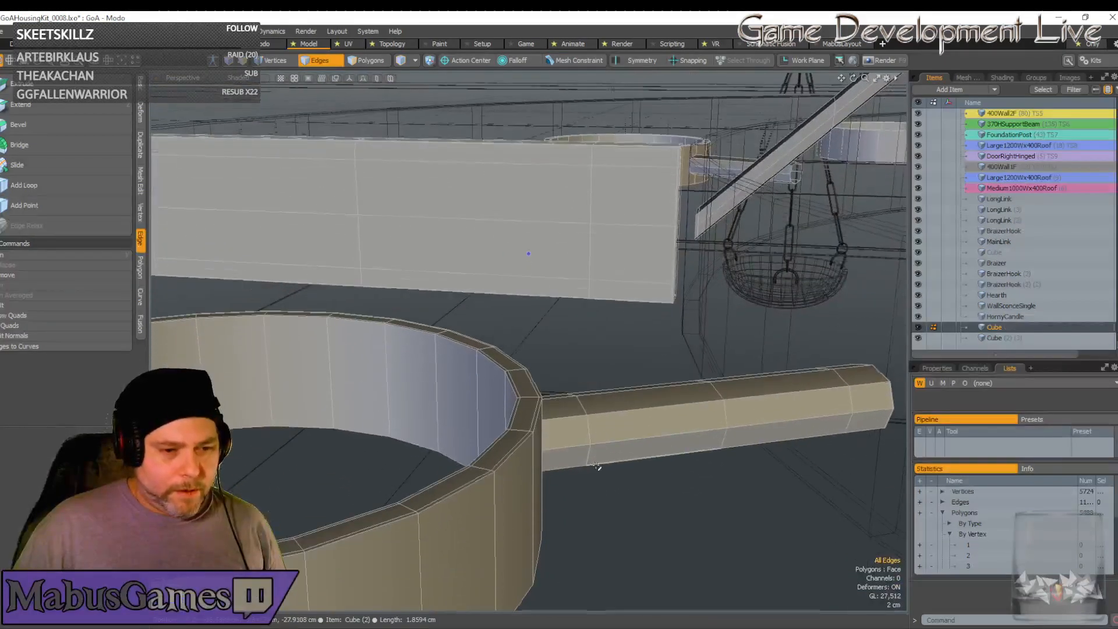
click(589, 429)
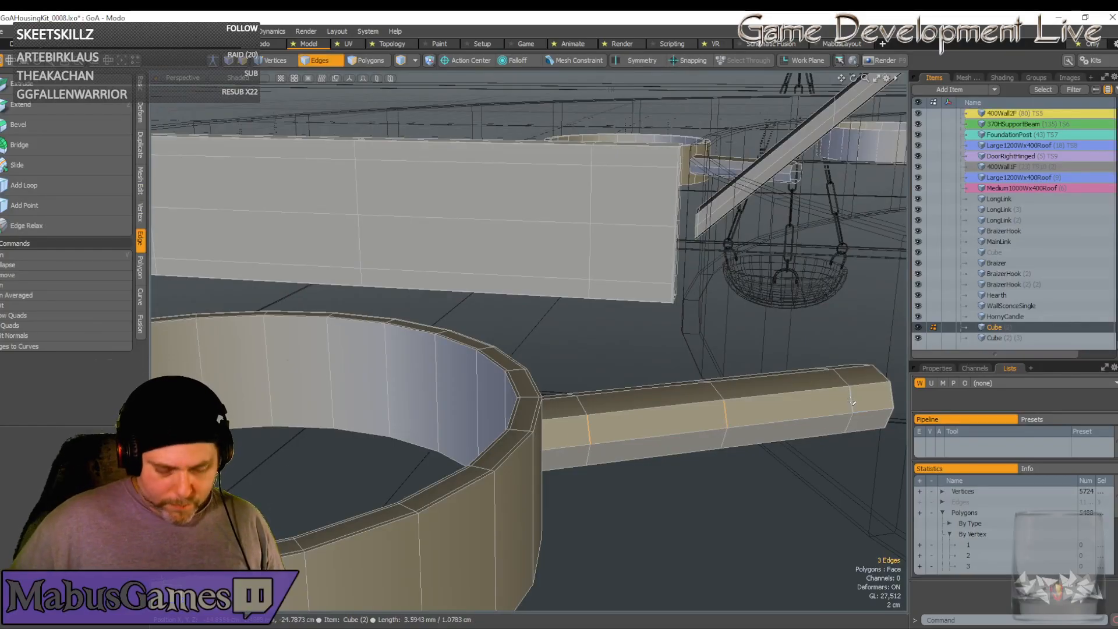
key(BackSpace)
On the next candle ring, select one edge from each surplus loop on its walls and rims, plus the three crosswise edges on its arm
scroll(850, 401, down, 6)
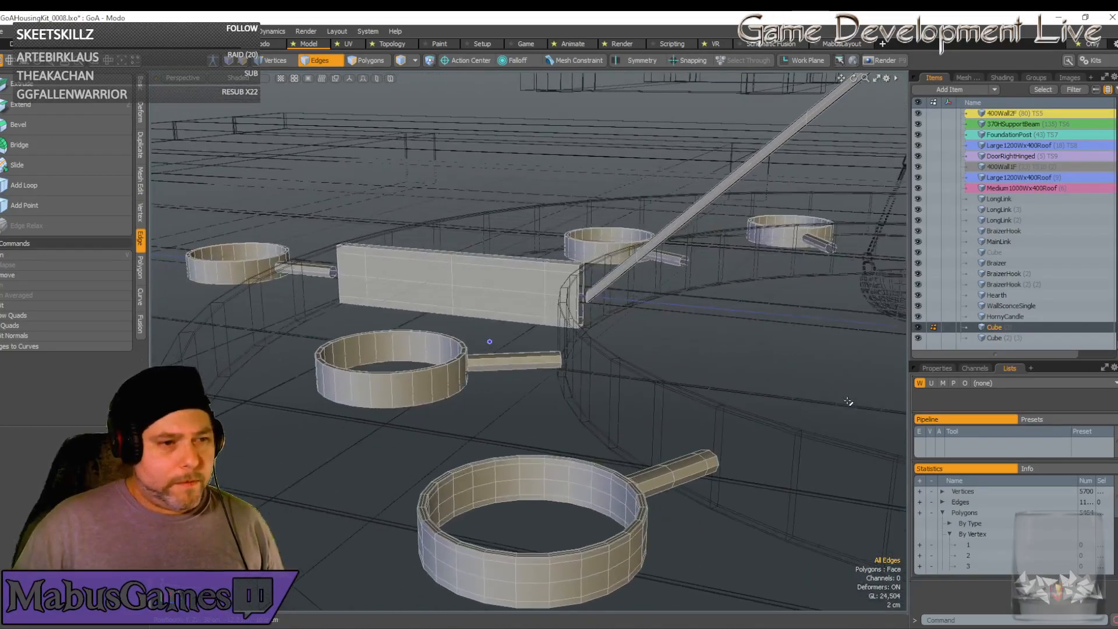
scroll(827, 408, up, 5)
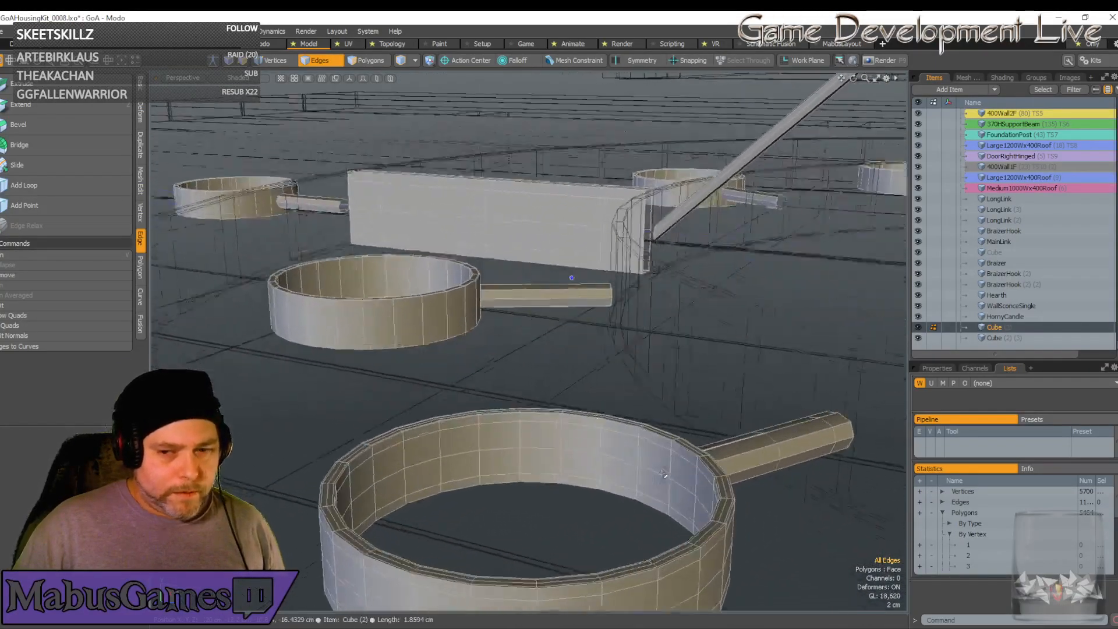
scroll(669, 471, up, 3)
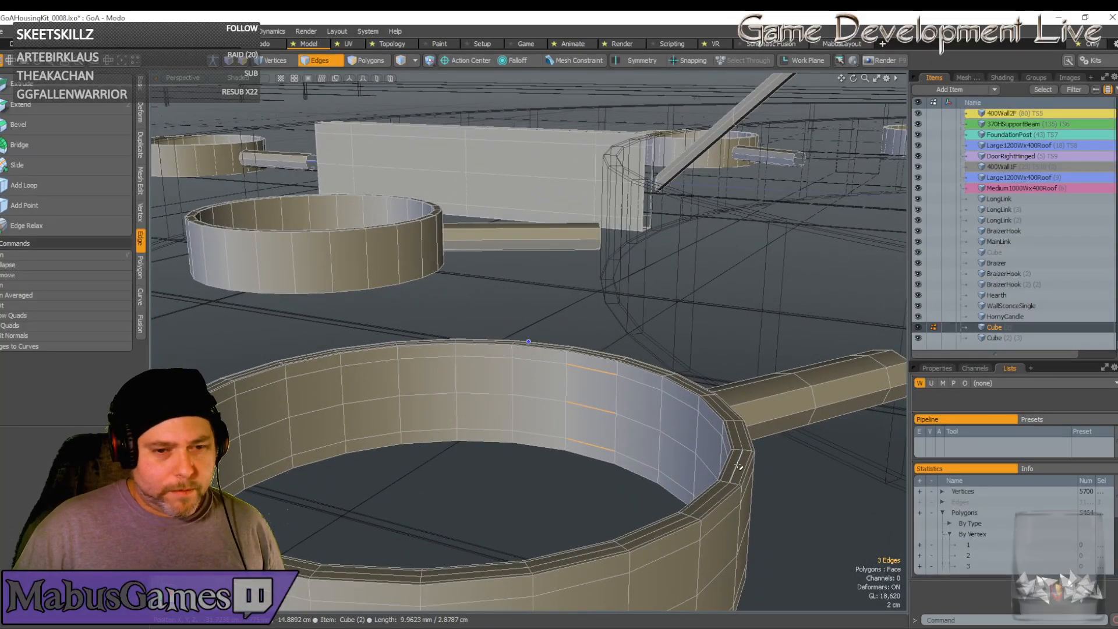
alt+drag(740, 458, 486, 441)
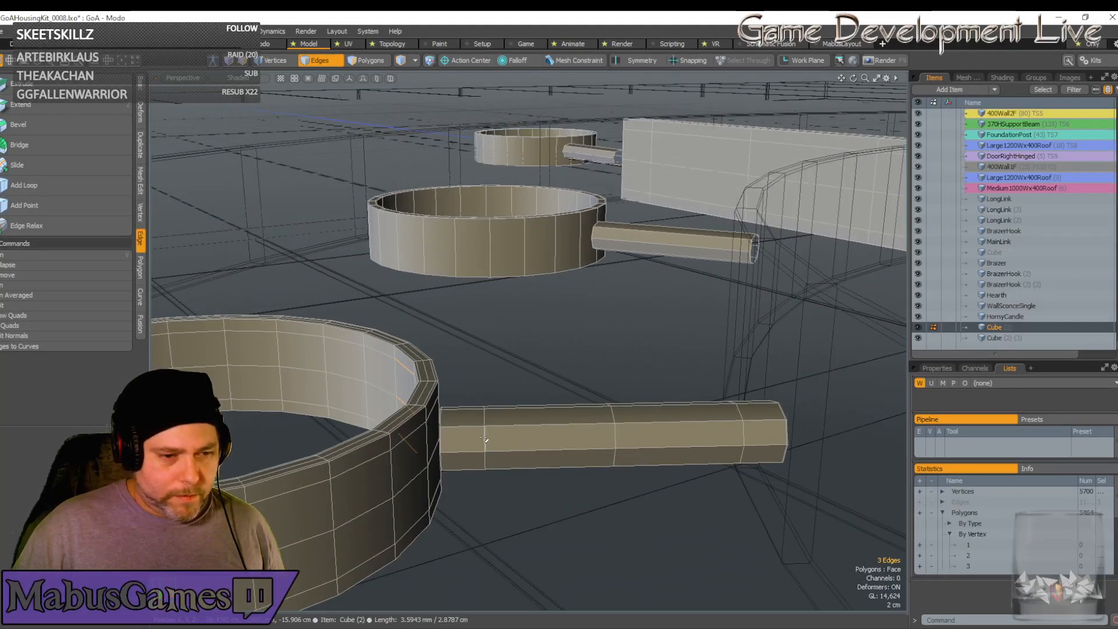
shift+click(744, 440)
shift+click(616, 436)
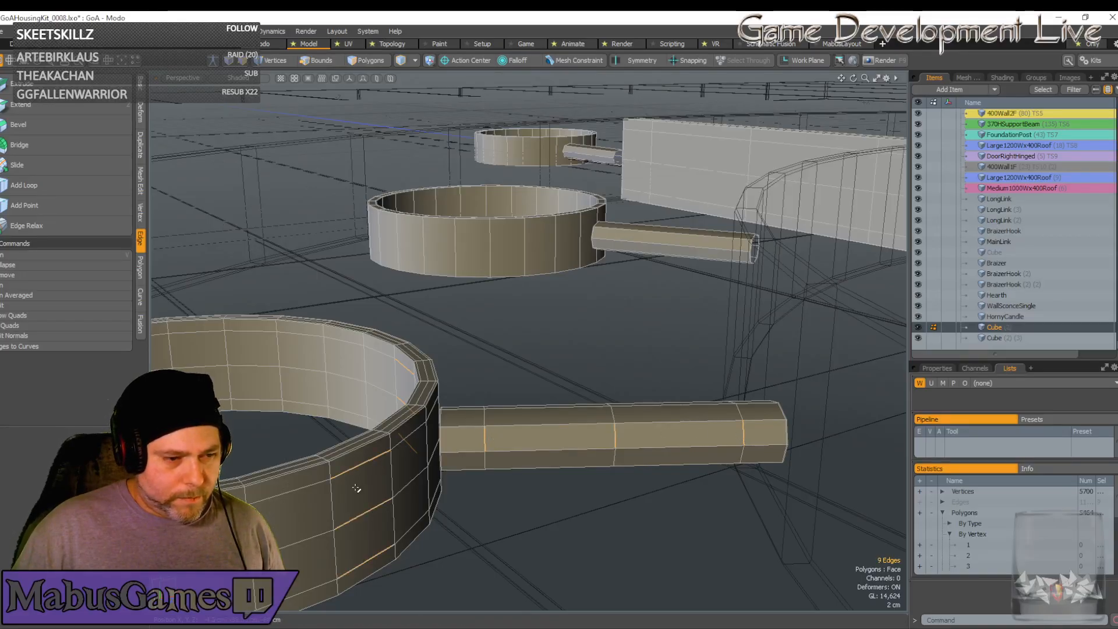
alt+drag(357, 488, 372, 82)
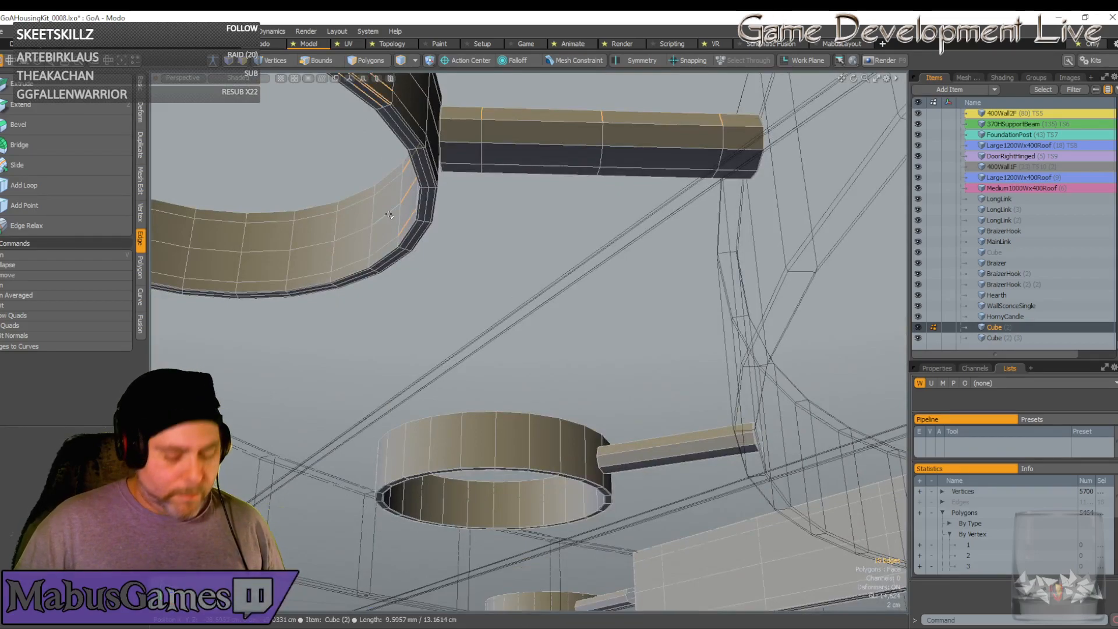
key(l)
alt+drag(389, 215, 463, 339)
key(BackSpace)
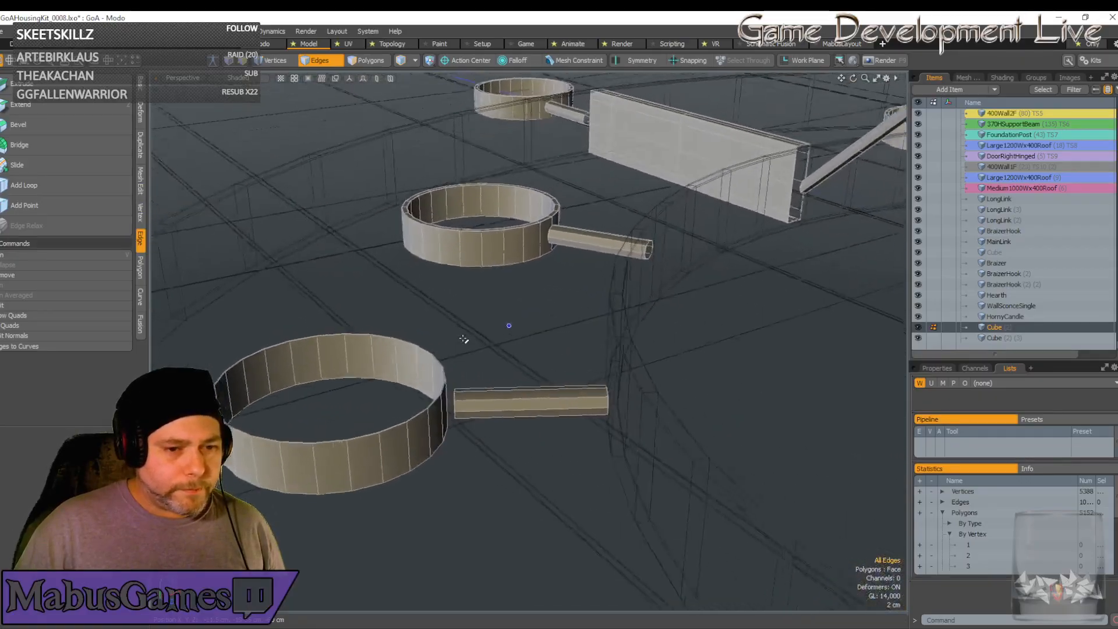
scroll(464, 339, down, 5)
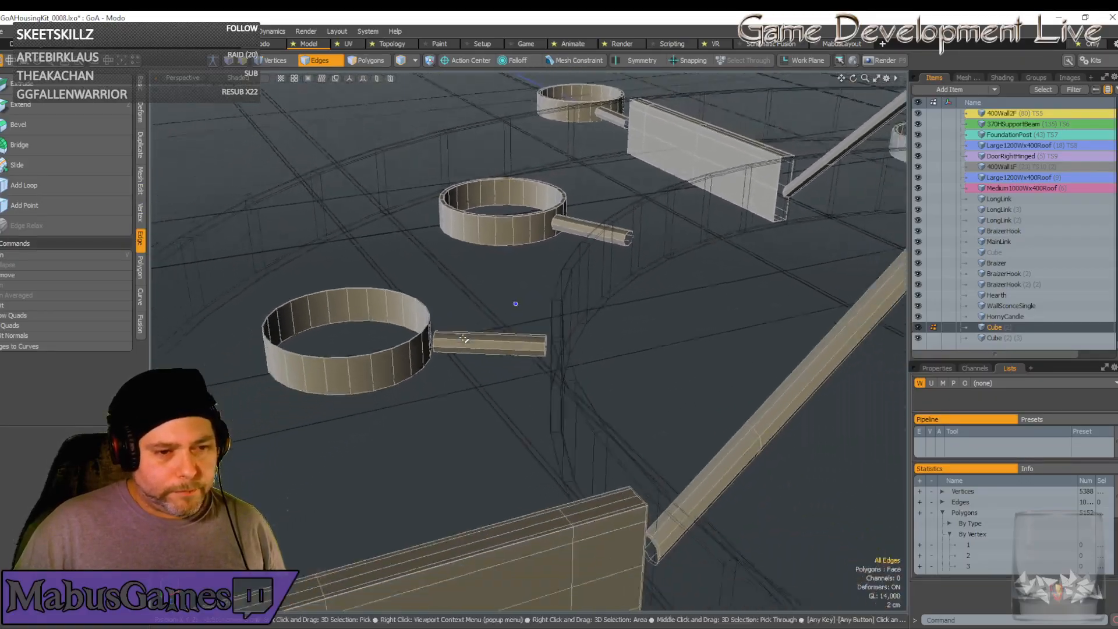
scroll(463, 338, up, 6)
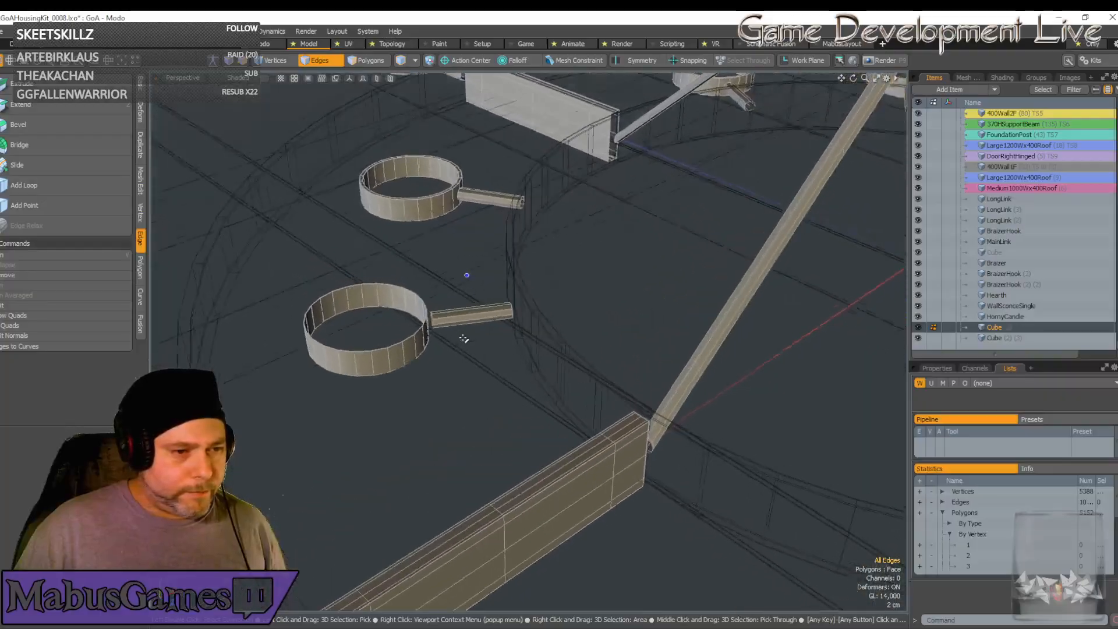
double_click(463, 339)
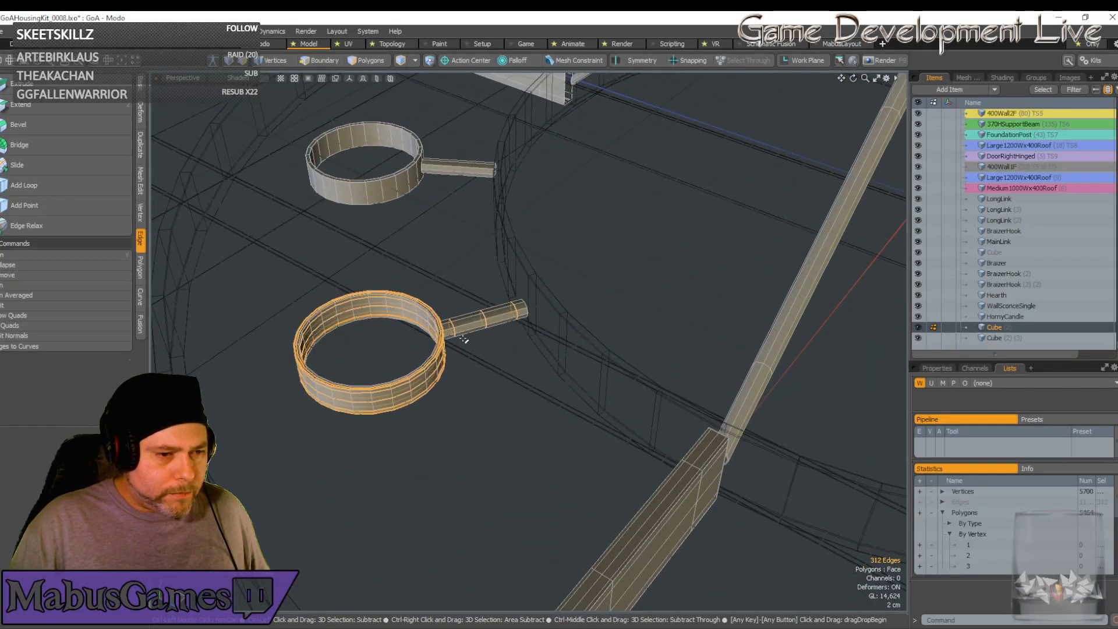
key(ctrl+z)
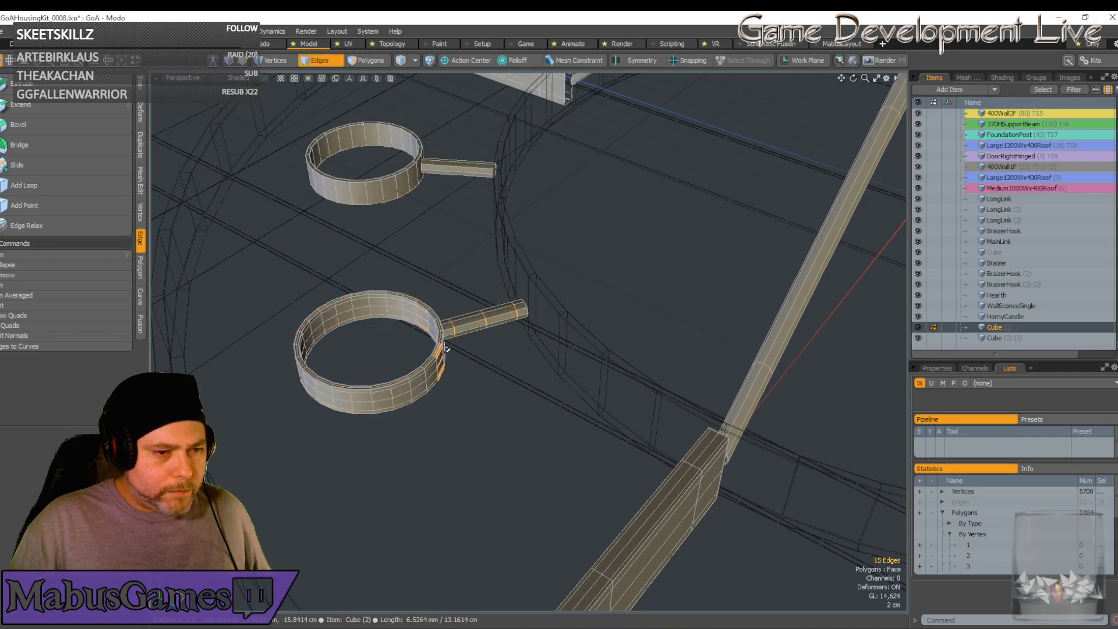
Deselect the wrongly picked extra edges on the candle ring's top and bottom rims, keeping only the middle rim edges
scroll(435, 345, up, 8)
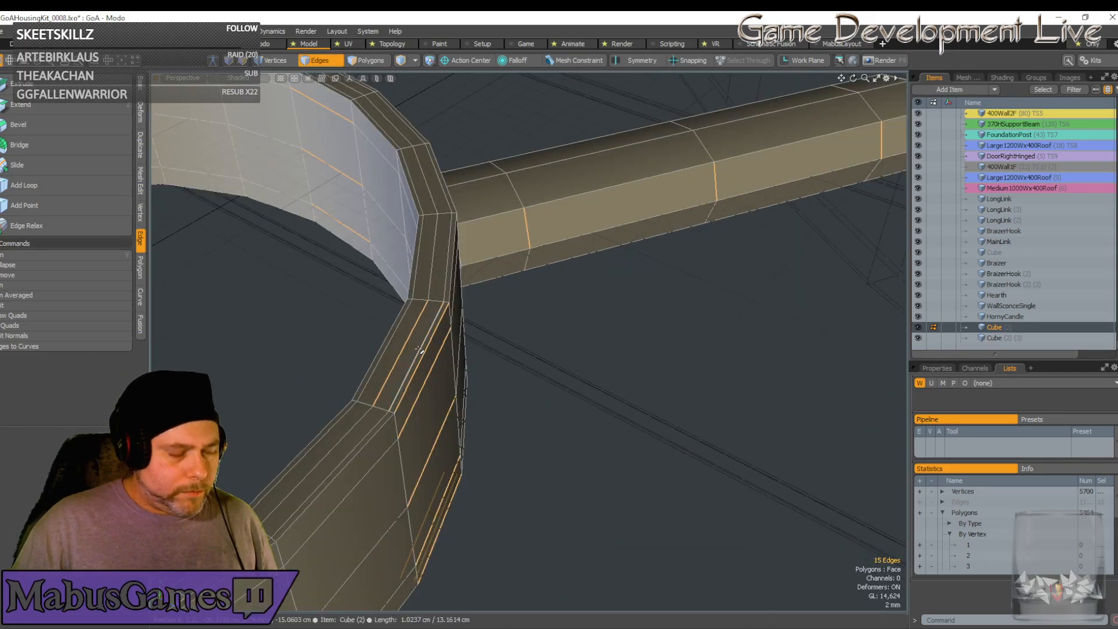
key(alt)
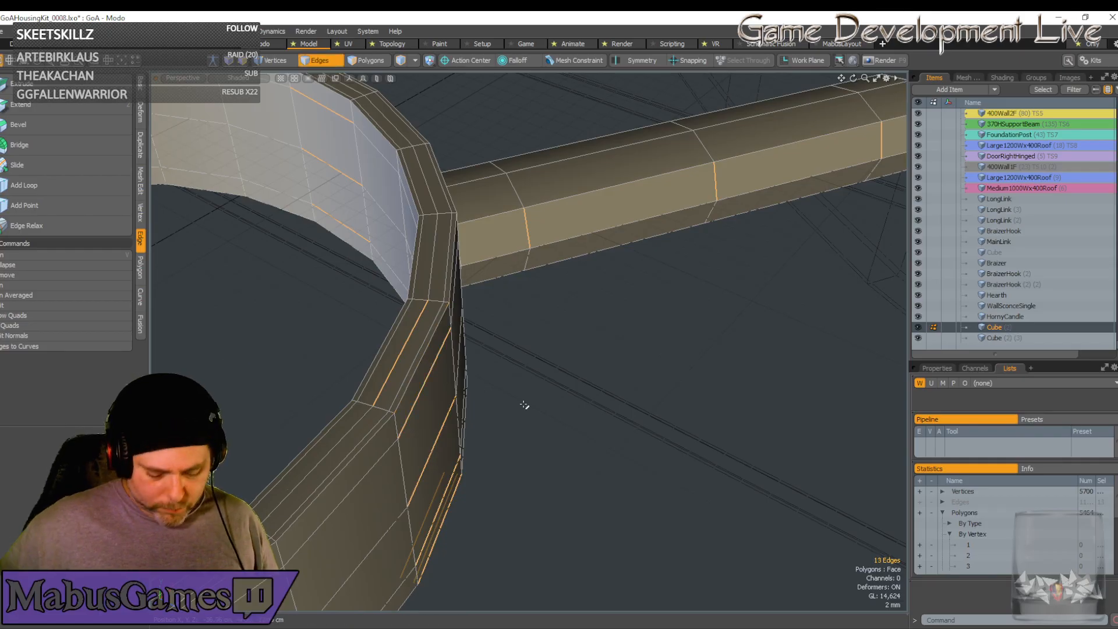
key(l)
alt+drag(525, 404, 520, 409)
key(ctrl+z)
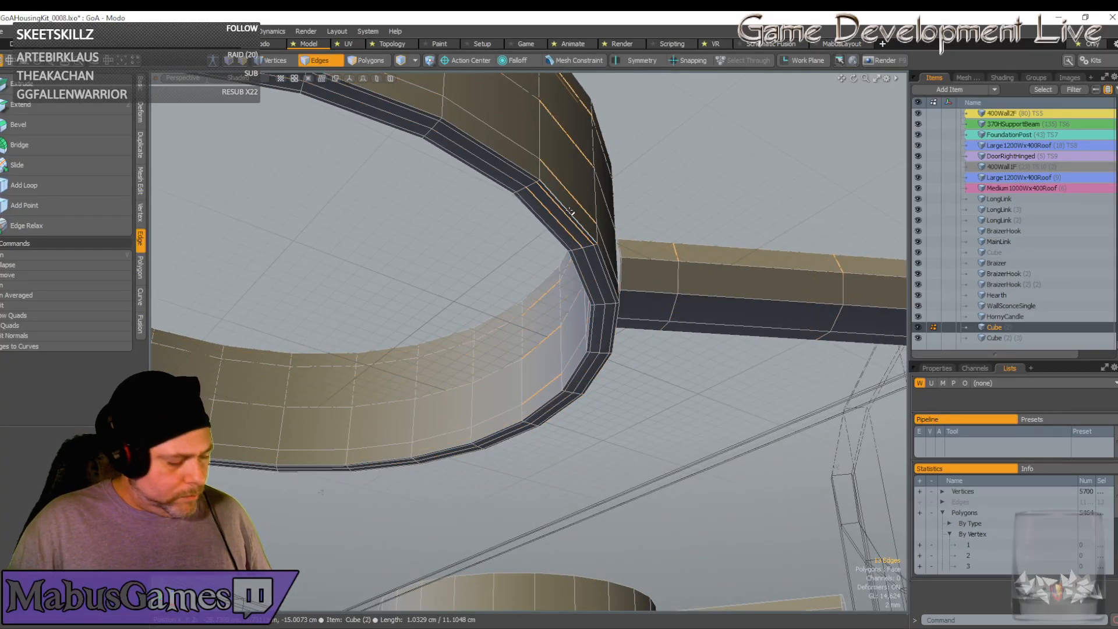
key(alt)
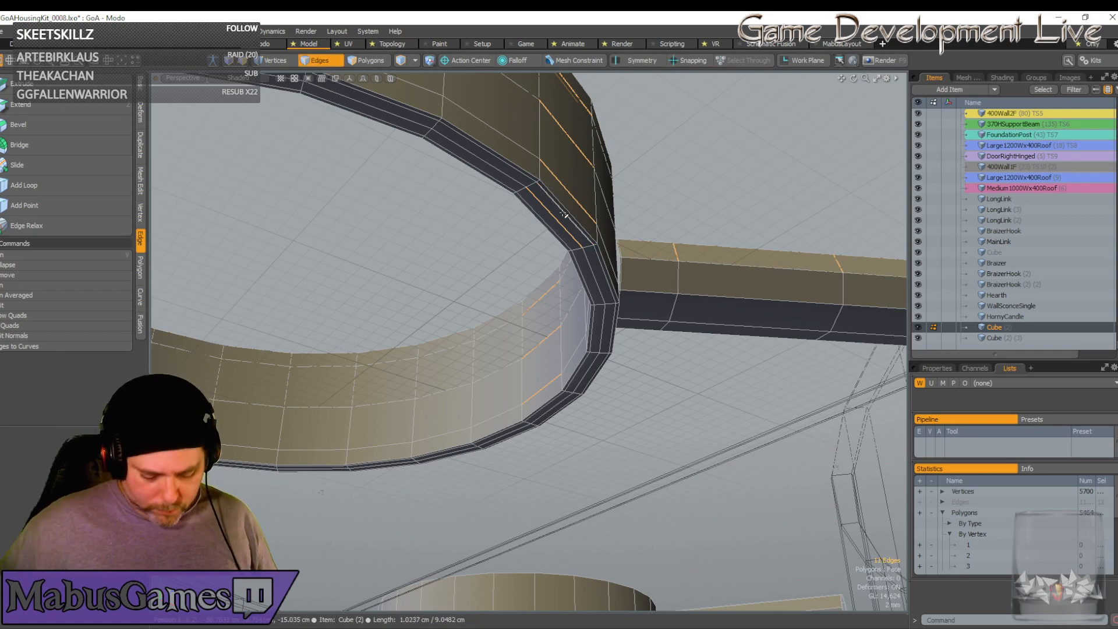
Expand the selected edges to full loops and delete them from the candle ring and its arm
key(l)
alt+drag(564, 213, 547, 206)
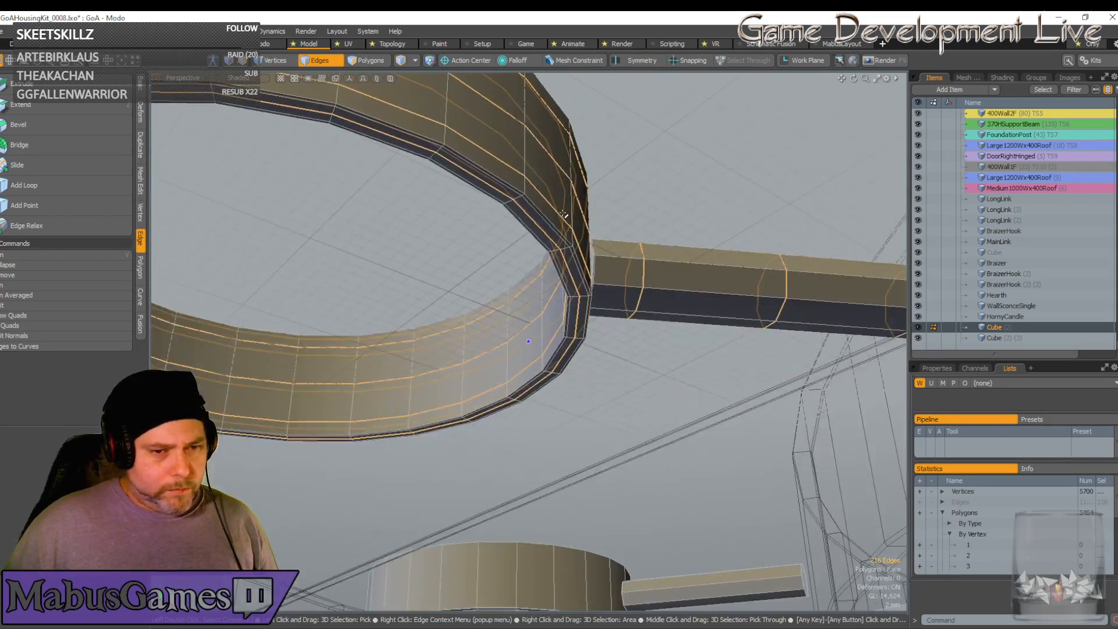
key(BackSpace)
scroll(564, 214, down, 6)
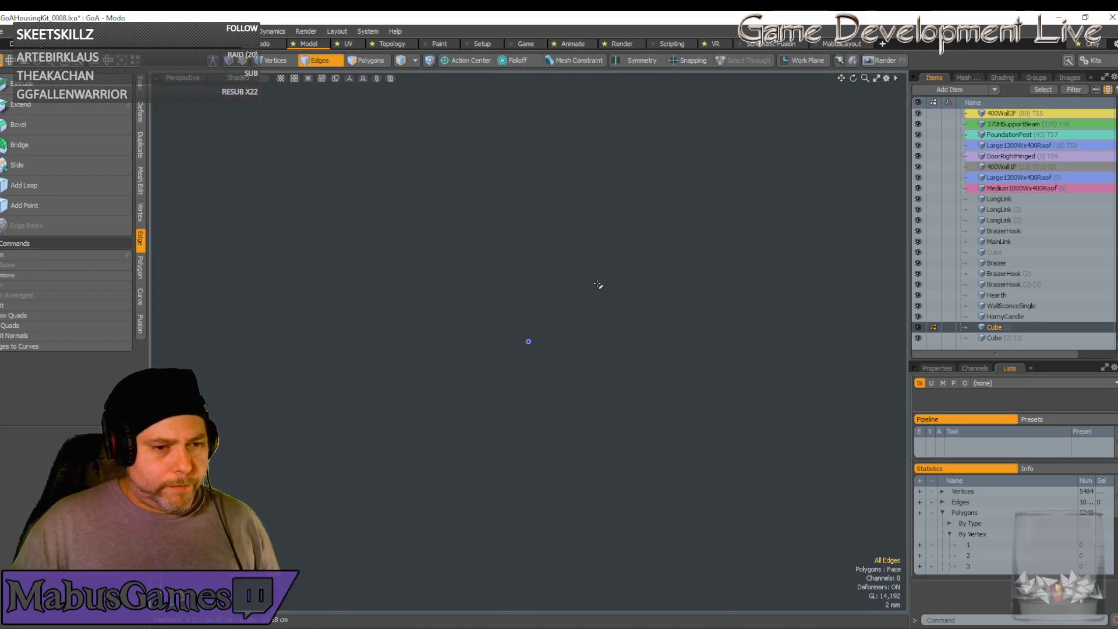
On the next uncleaned candle ring, select one edge from each of the three inner-wall loops plus the middle top-rim edge
scroll(598, 284, up, 5)
scroll(513, 434, down, 6)
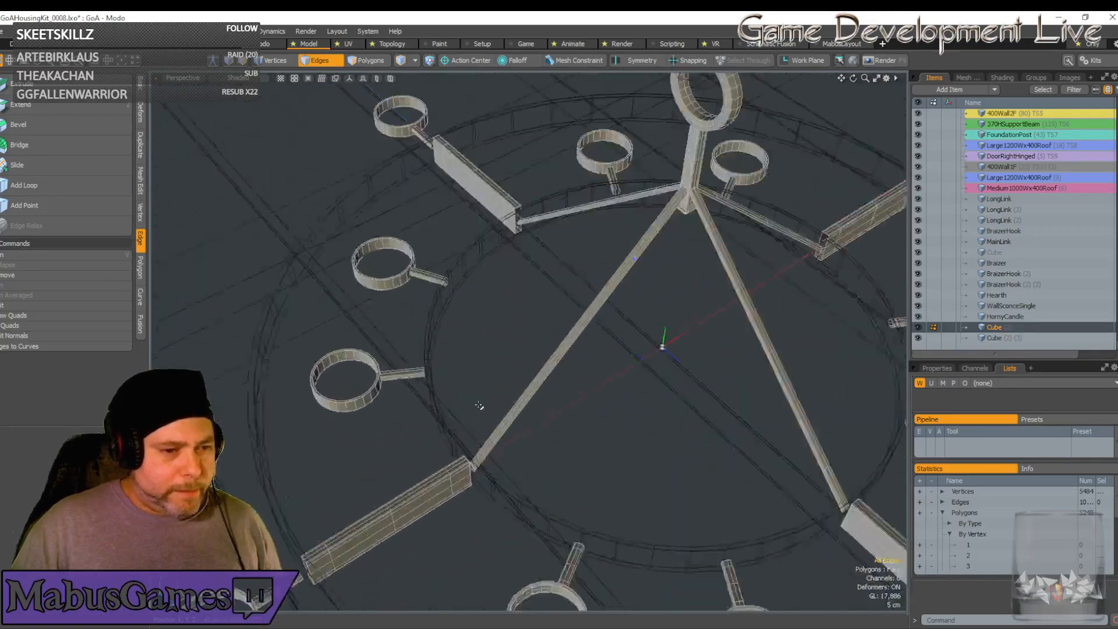
mouse_move(468, 396)
alt+mouse_down()
mouse_move(494, 392)
mouse_move(469, 376)
mouse_move(471, 354)
mouse_move(474, 378)
alt+mouse_up()
scroll(472, 357, down, 5)
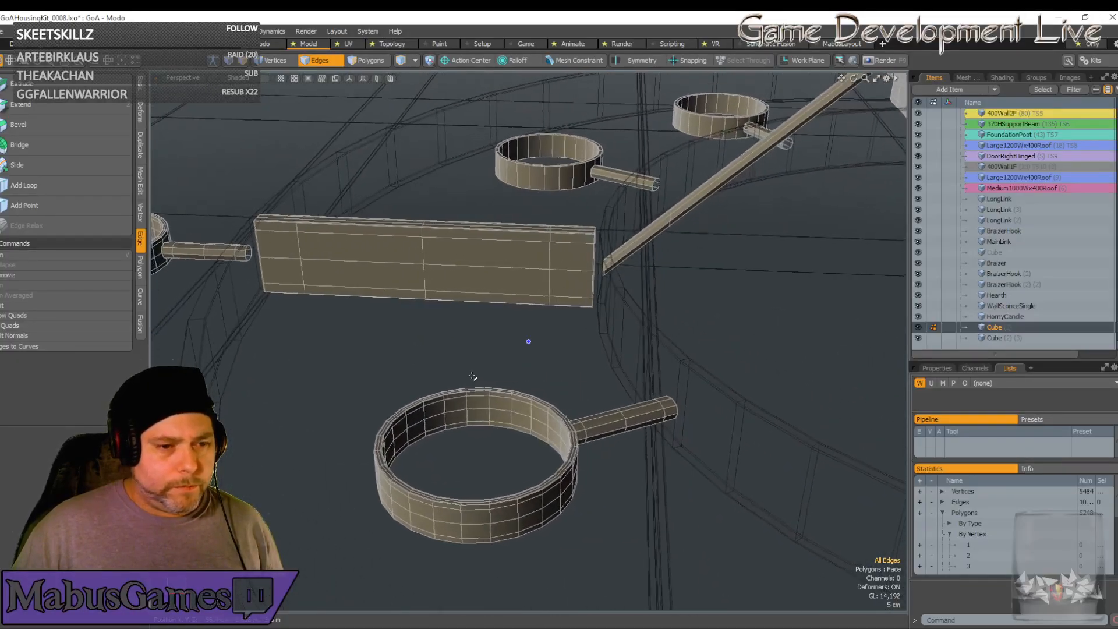
scroll(477, 390, up, 5)
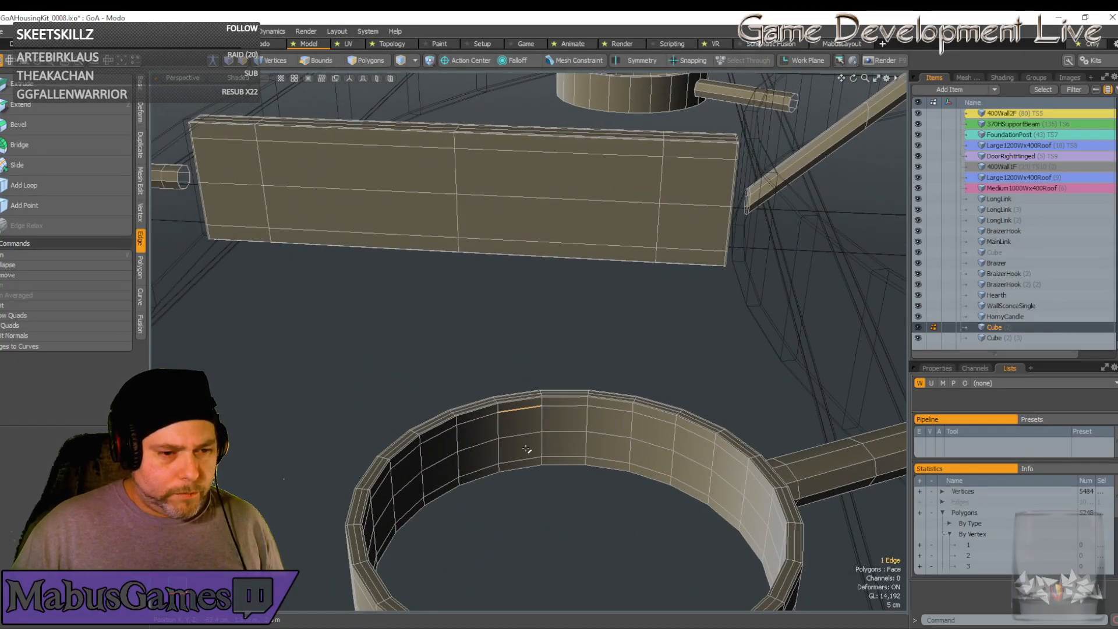
drag(527, 448, 524, 455)
scroll(520, 432, up, 6)
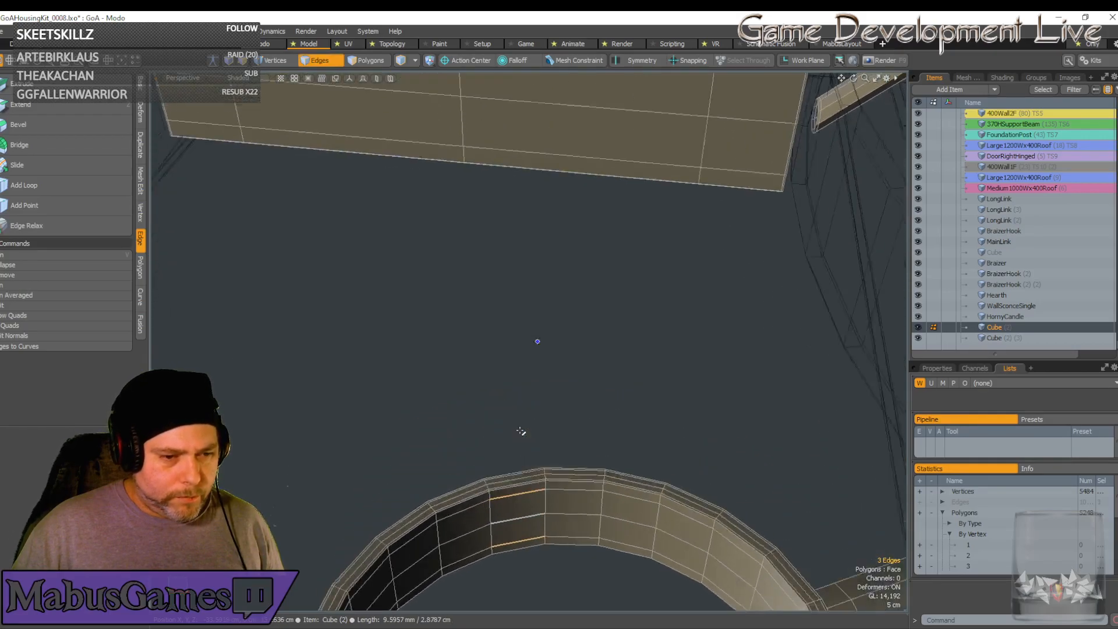
alt+drag(712, 581, 669, 252)
scroll(609, 441, down, 4)
scroll(582, 434, up, 4)
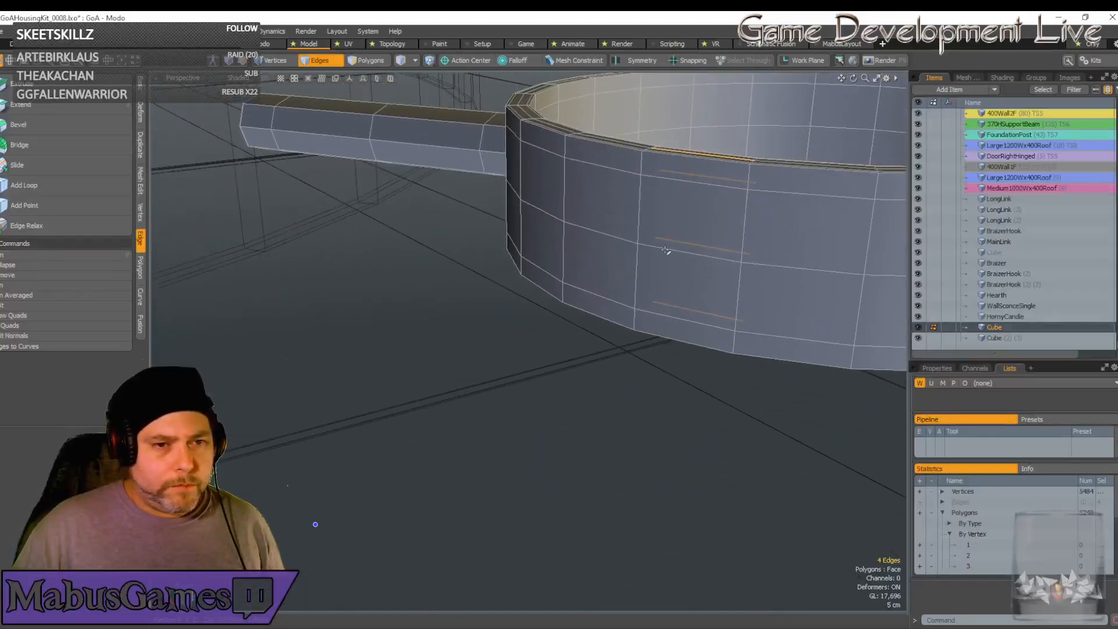
Add the three outer-wall edges and the middle bottom-rim edge to the selection, expand it to full loops and delete them
shift+click(713, 181)
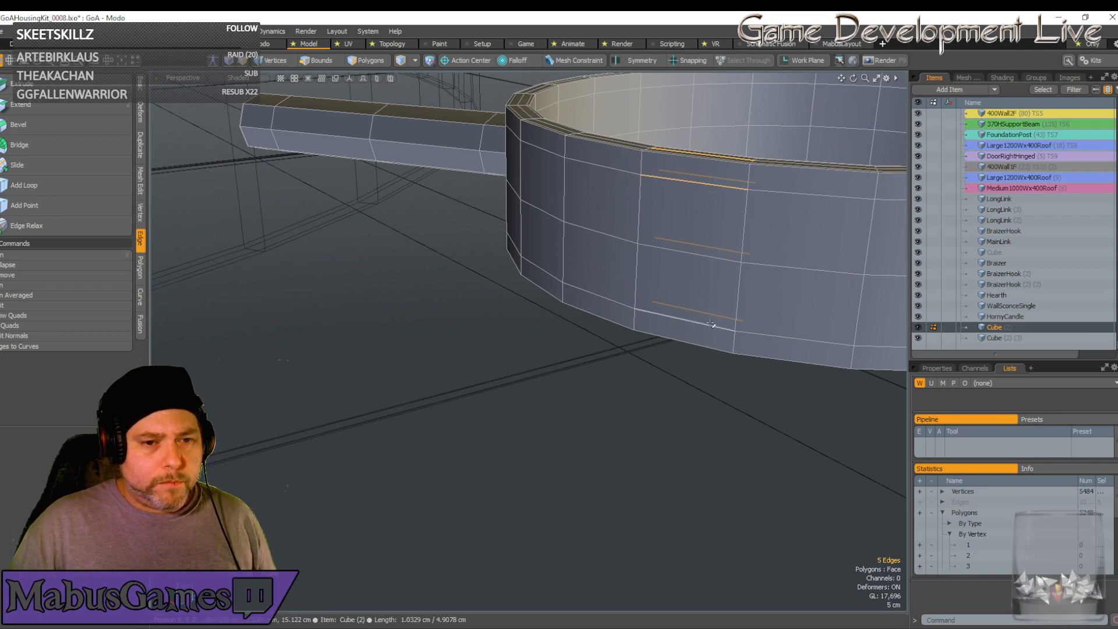
alt+drag(560, 399, 524, 250)
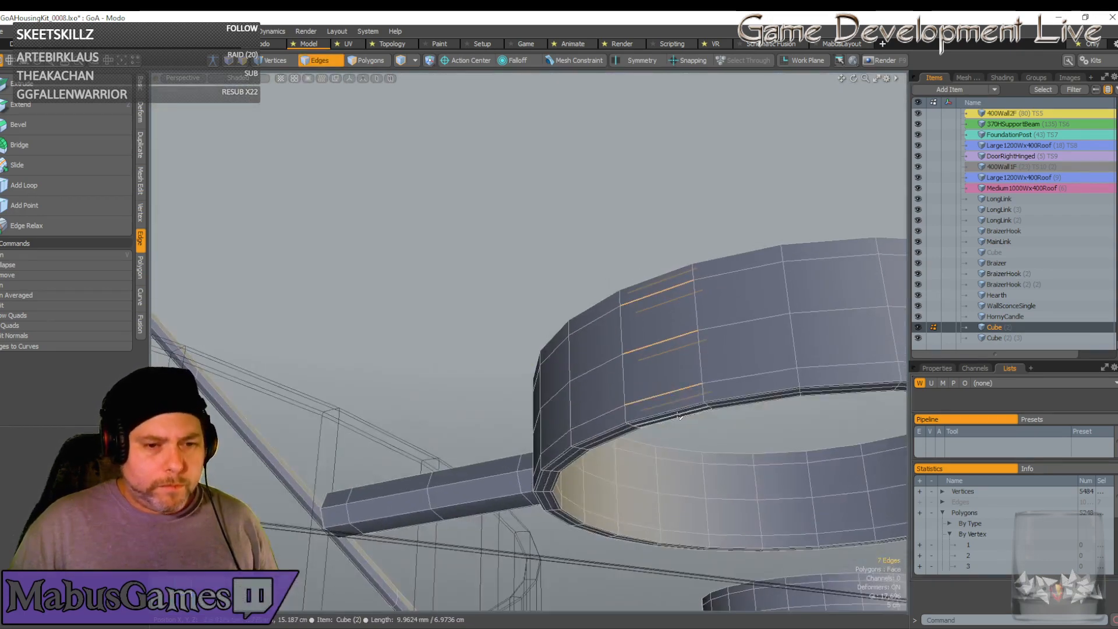
key(2)
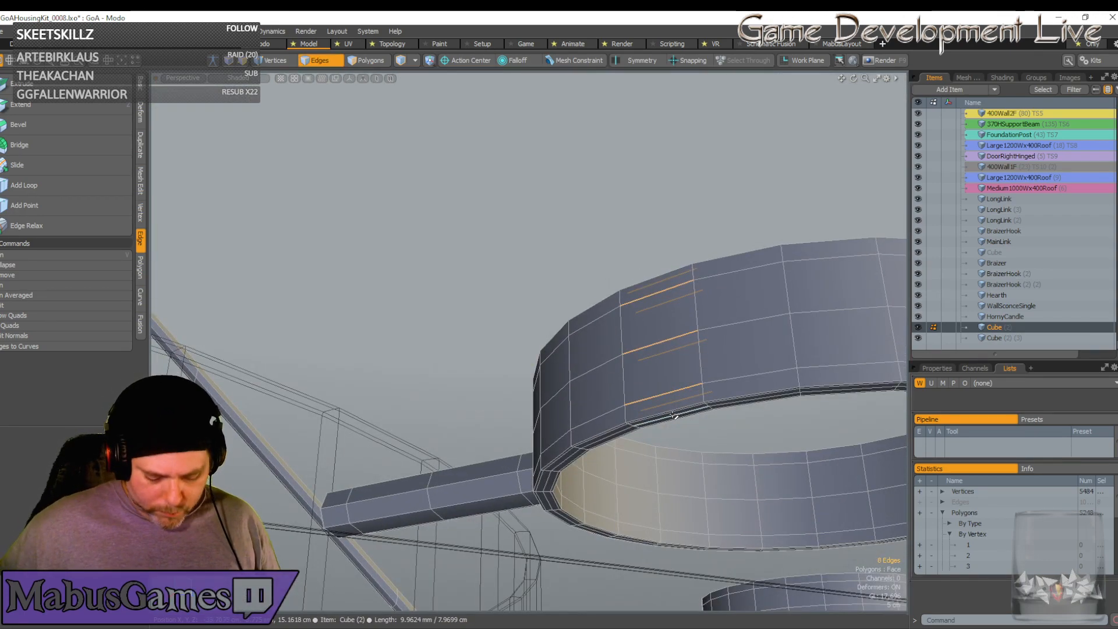
key(l)
key(Delete)
Delete the three crosswise edge loops on the arm of the candle ring whose wall and rim loops were just removed
scroll(674, 415, down, 3)
alt+drag(674, 415, 682, 515)
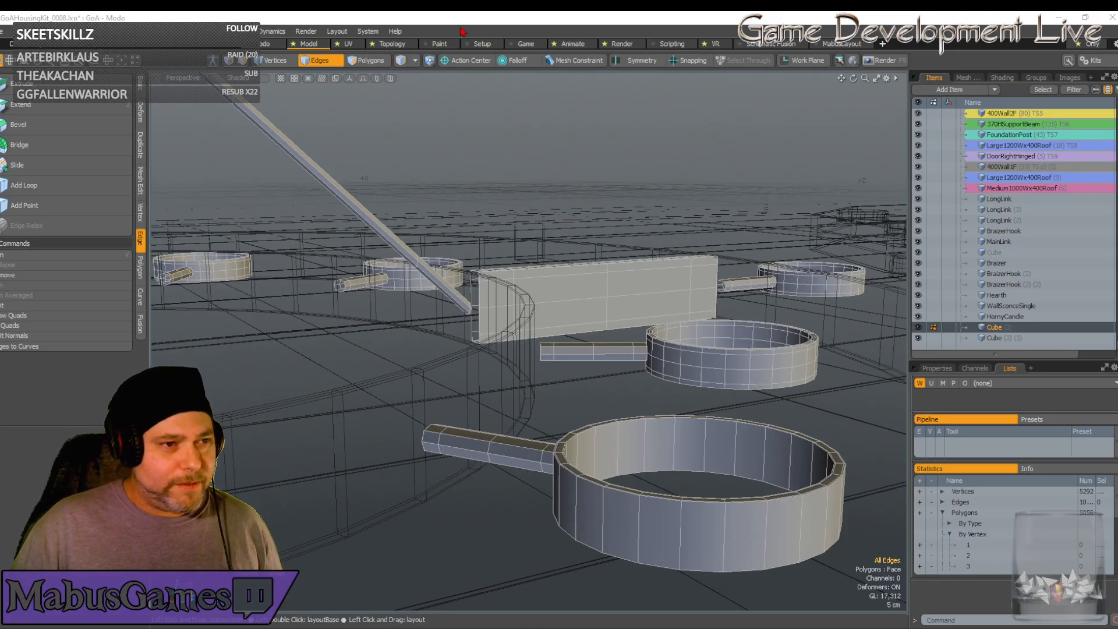
scroll(409, 309, down, 3)
alt+drag(409, 309, 245, 326)
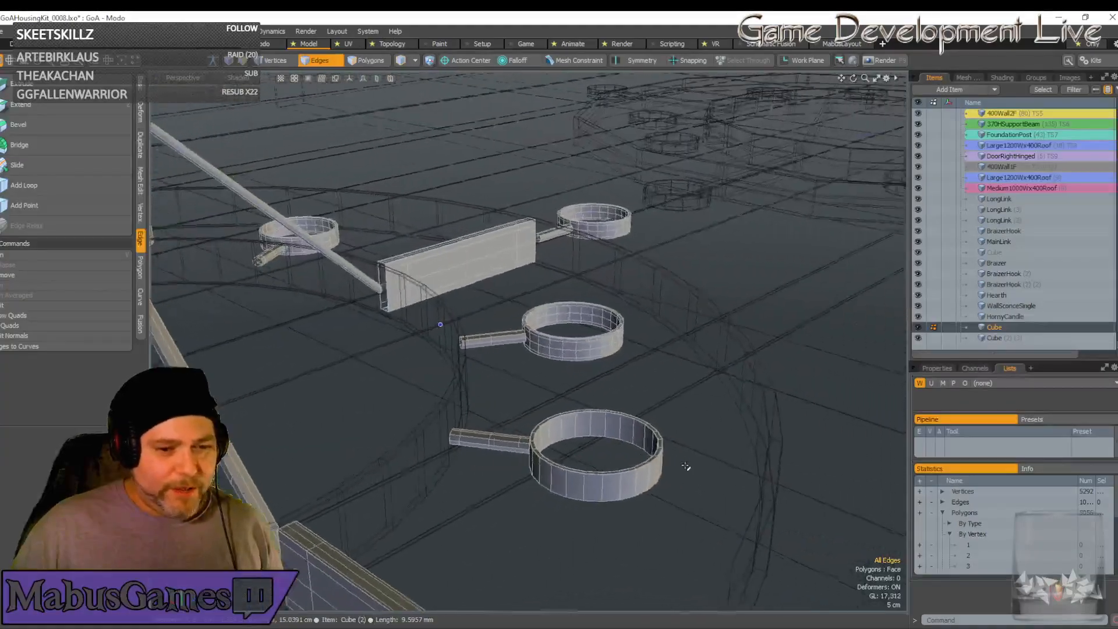
alt+drag(689, 467, 426, 391)
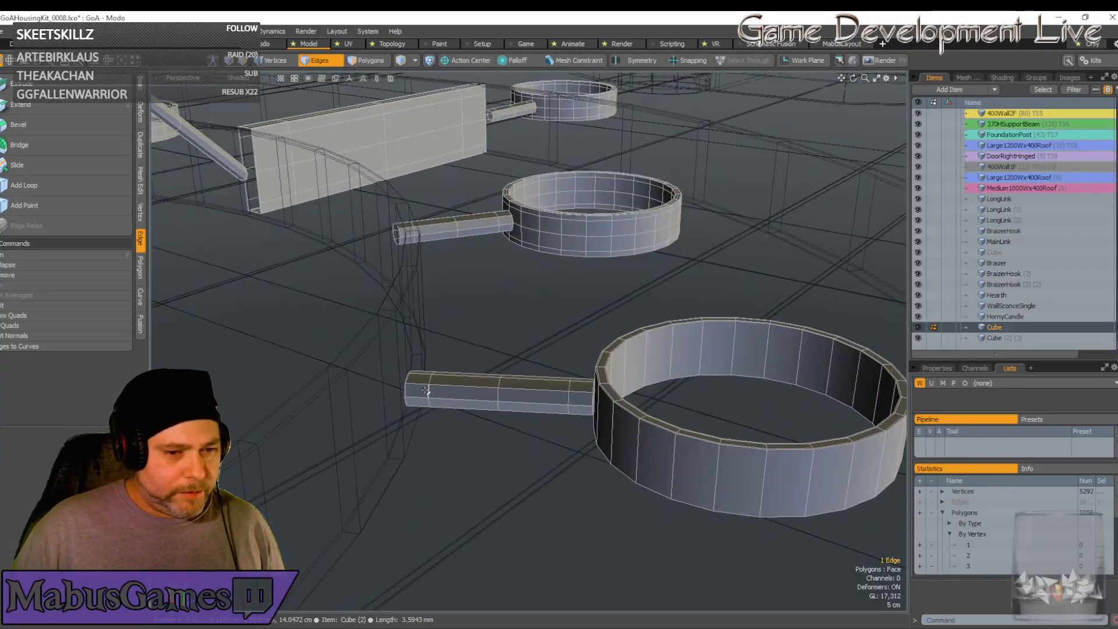
click(427, 390)
shift+click(499, 396)
shift+click(569, 399)
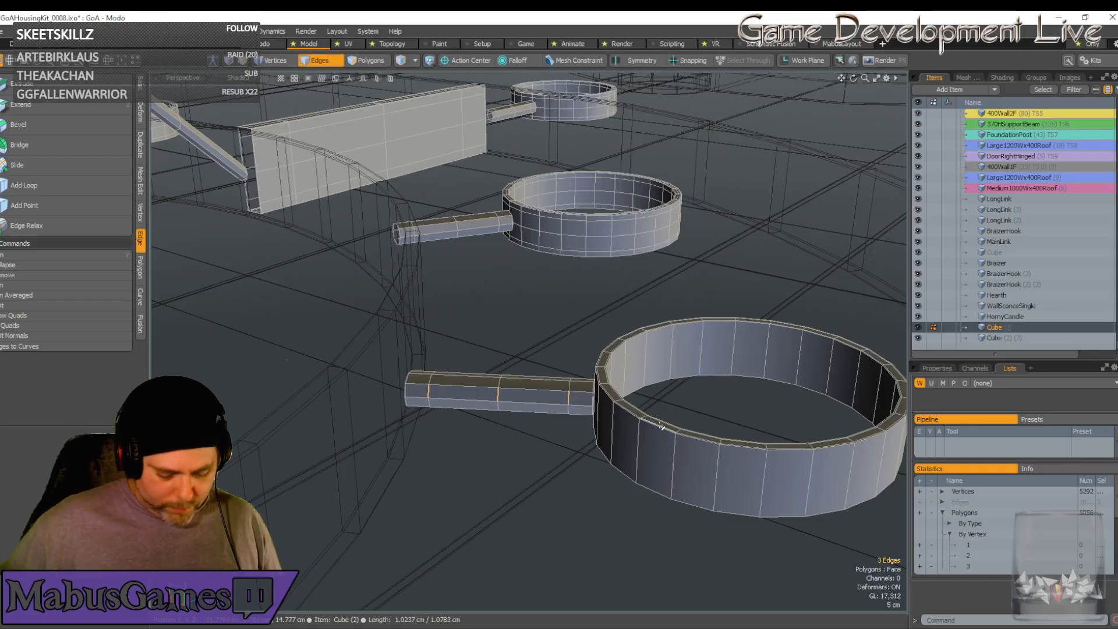
key(Delete)
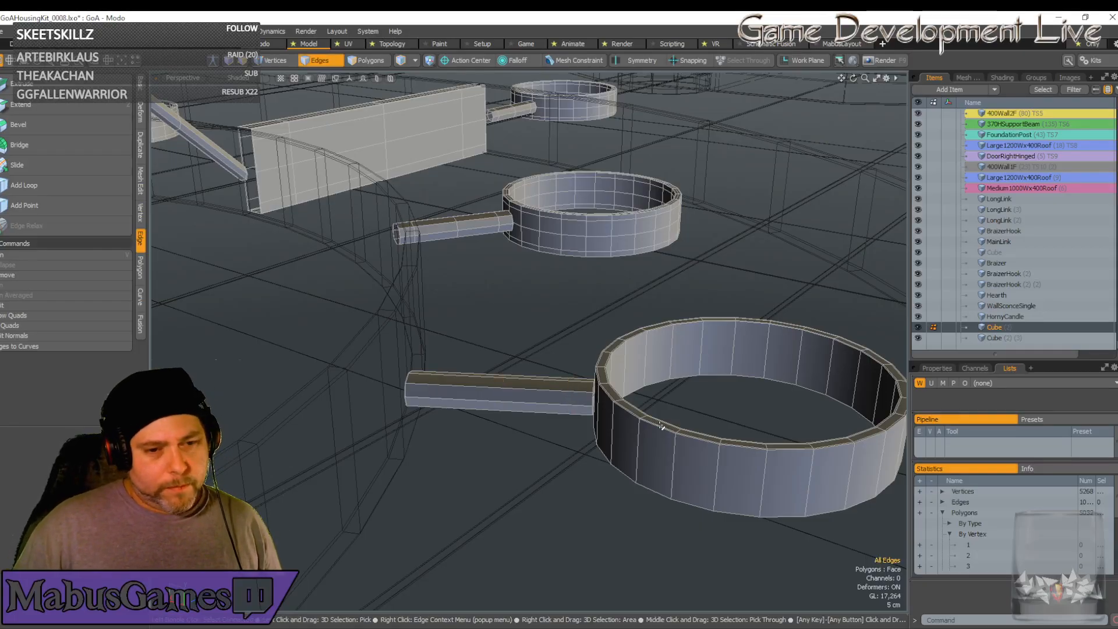
On the candle ring at the flat bar's outer end, select the three inner-wall loop edges and the middle top-rim edge
scroll(667, 449, down, 4)
alt+drag(668, 449, 575, 455)
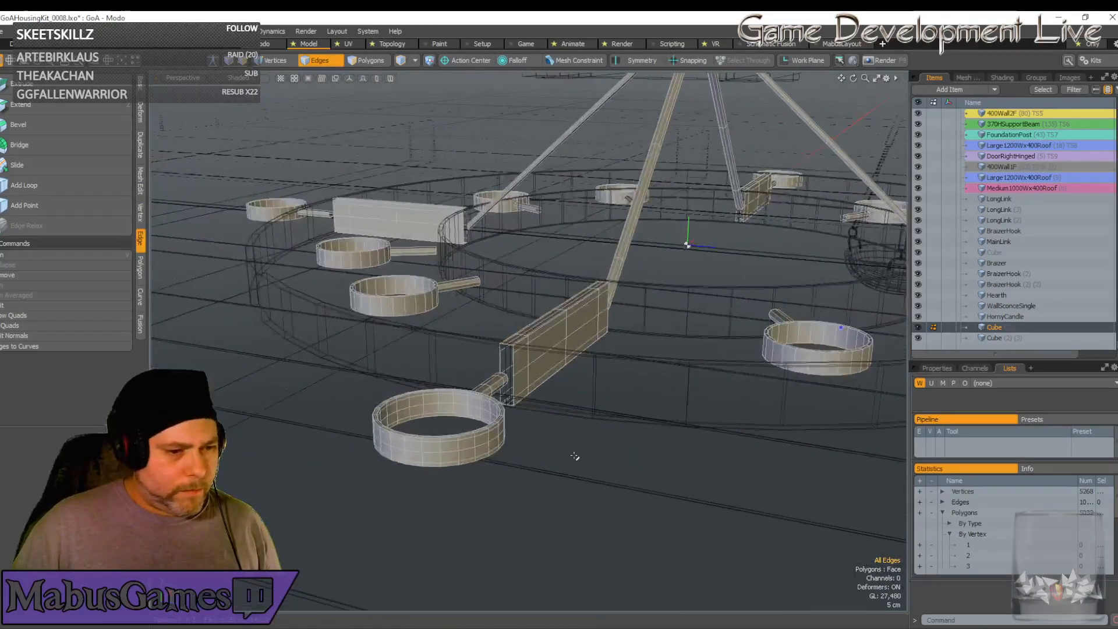
scroll(575, 456, up, 5)
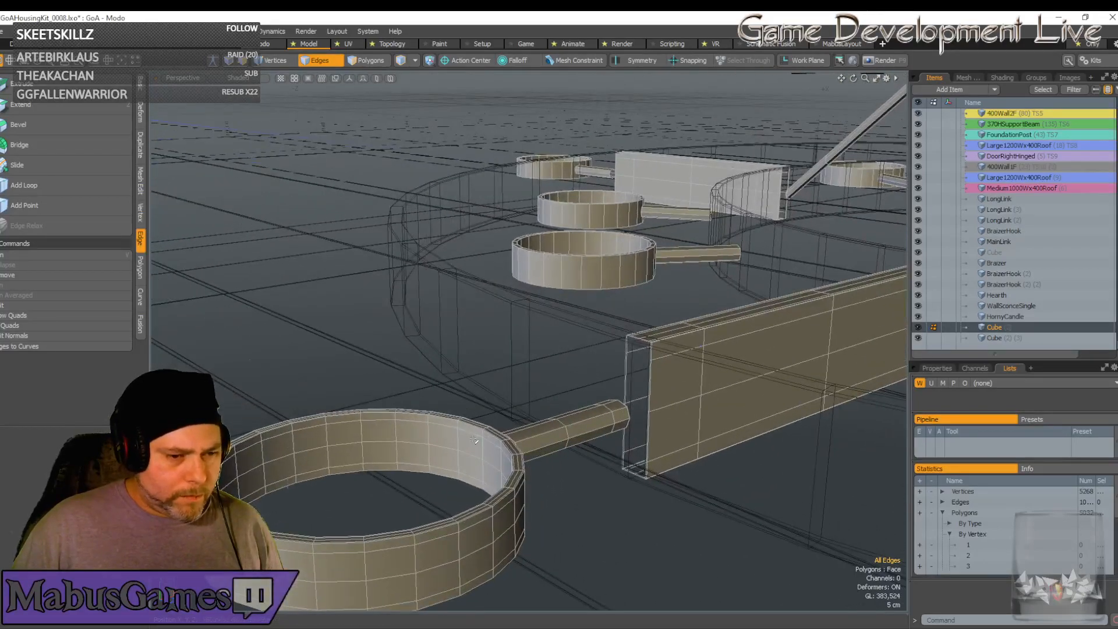
shift+click(471, 454)
shift+click(470, 470)
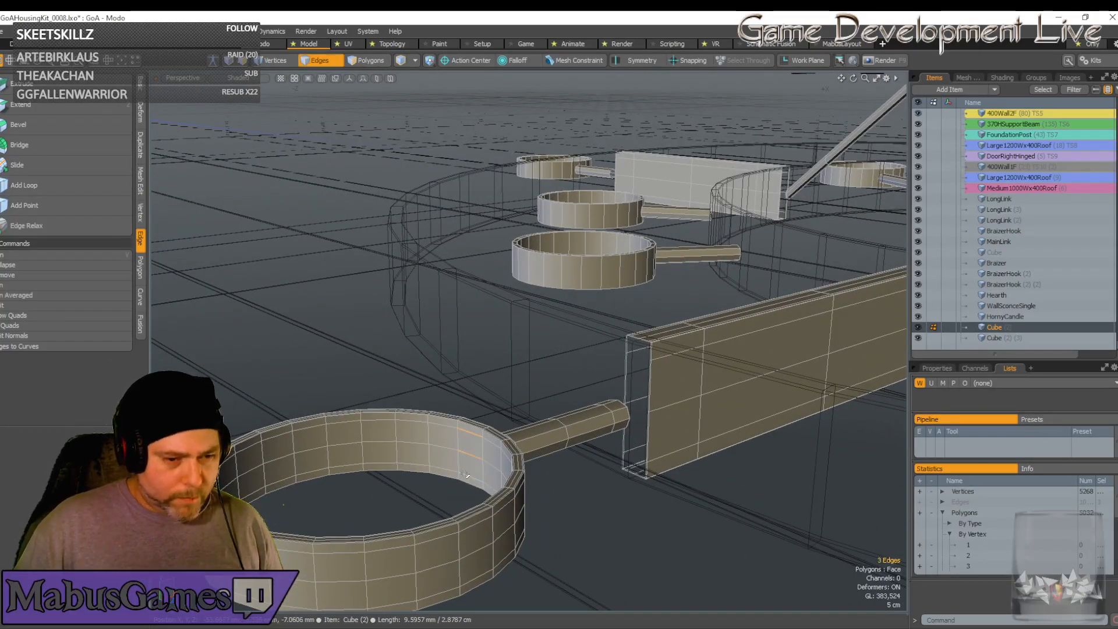
alt+drag(476, 470, 450, 476)
scroll(450, 476, up, 3)
shift+click(366, 546)
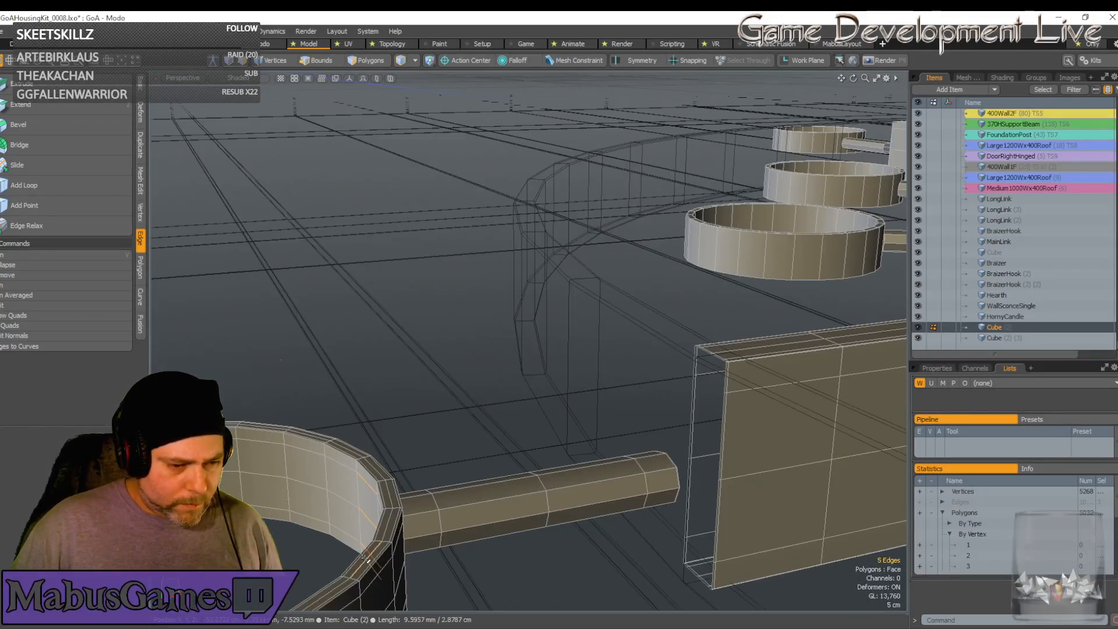
shift+click(367, 559)
alt+drag(366, 559, 468, 568)
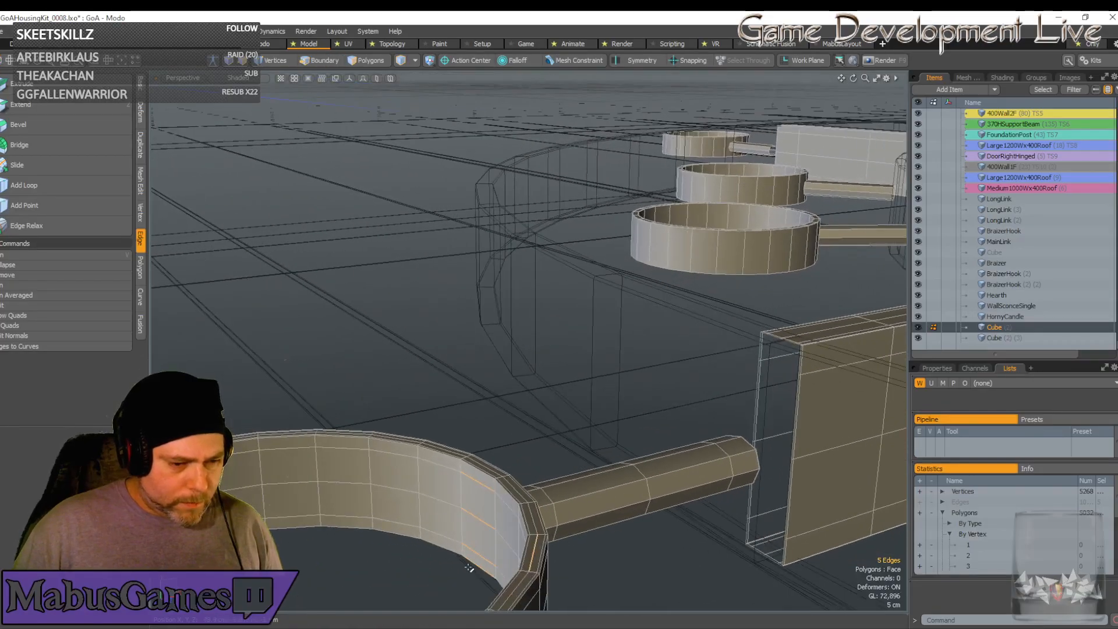
Add the outer-wall, middle bottom-rim and three crosswise arm edges to the selection, then delete all their full loops
alt+drag(522, 353, 457, 339)
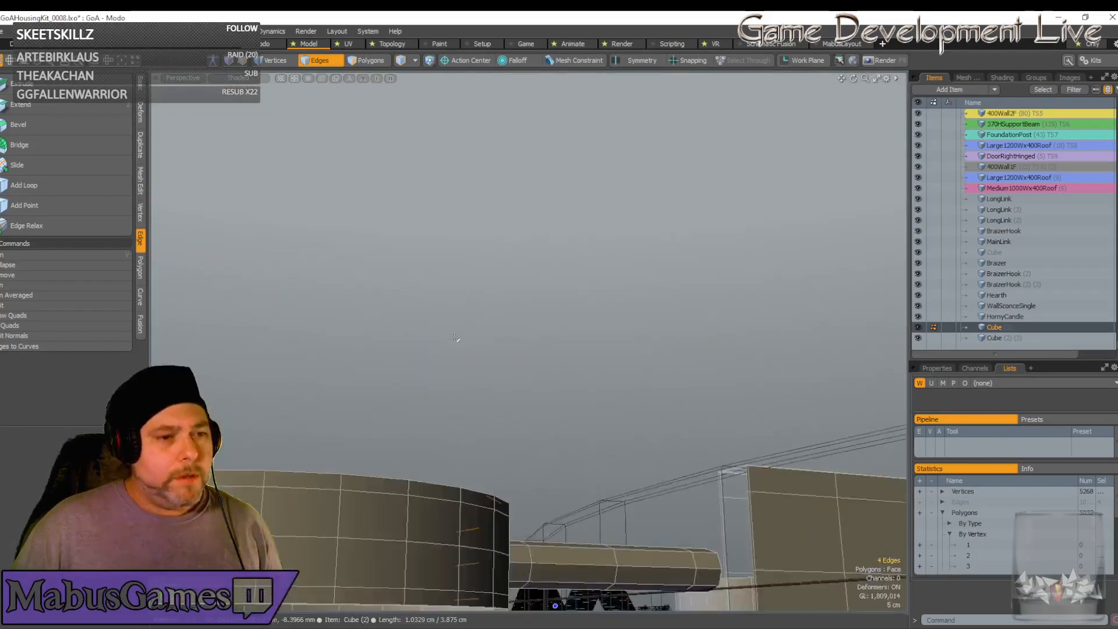
shift+click(433, 511)
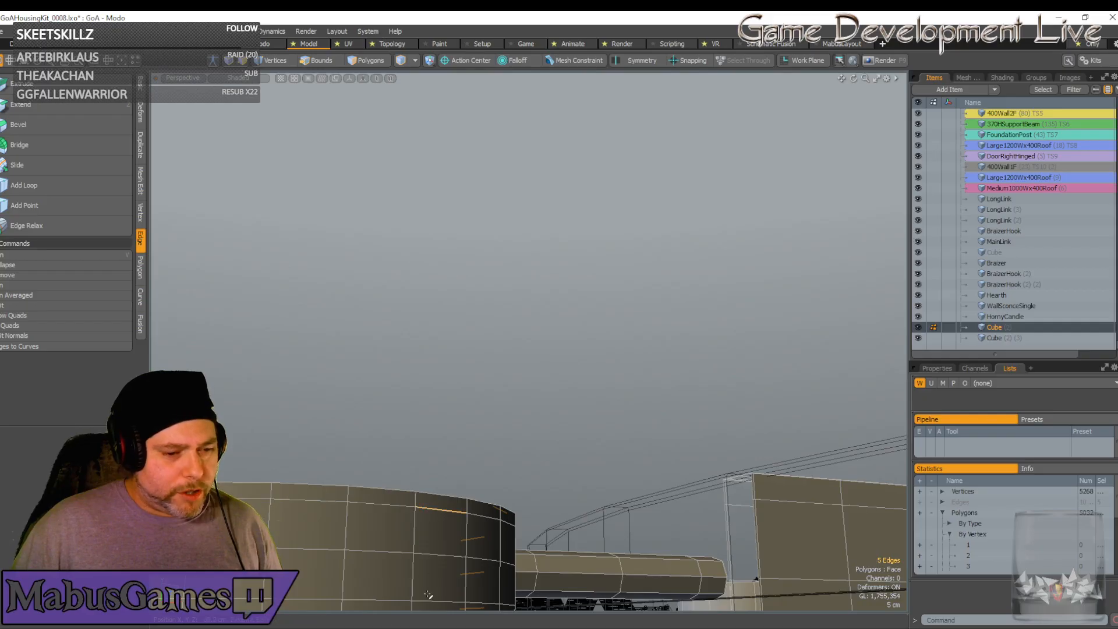
alt+drag(428, 597, 414, 402)
shift+click(417, 304)
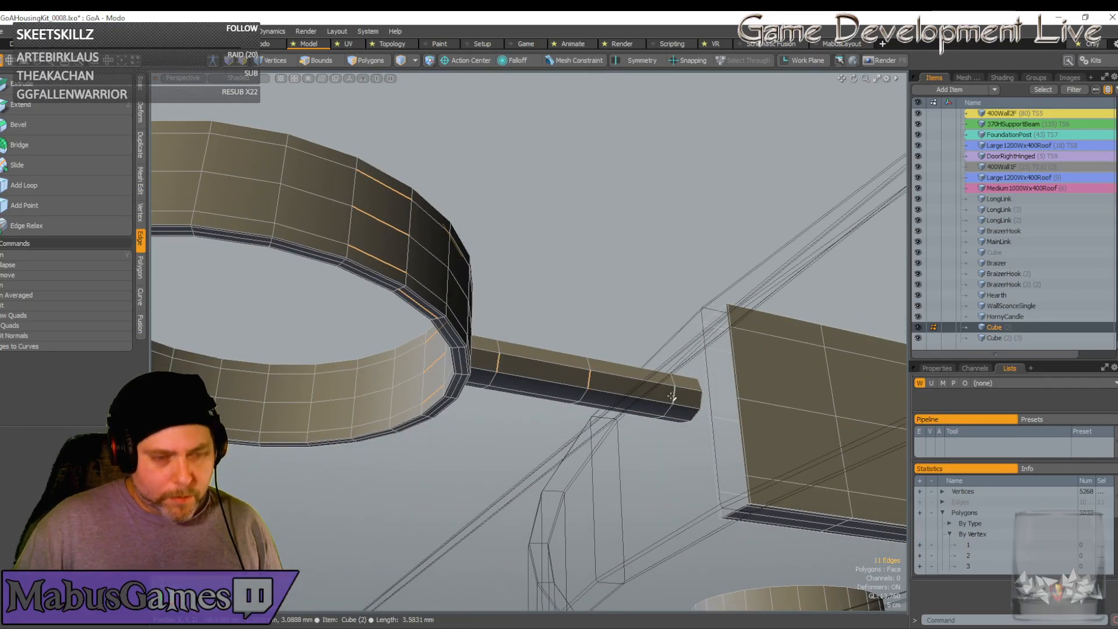
key(Delete)
Select one edge per surplus loop on the neighbouring candle ring's walls, rims and arm, expand to full loops and delete them
key(a)
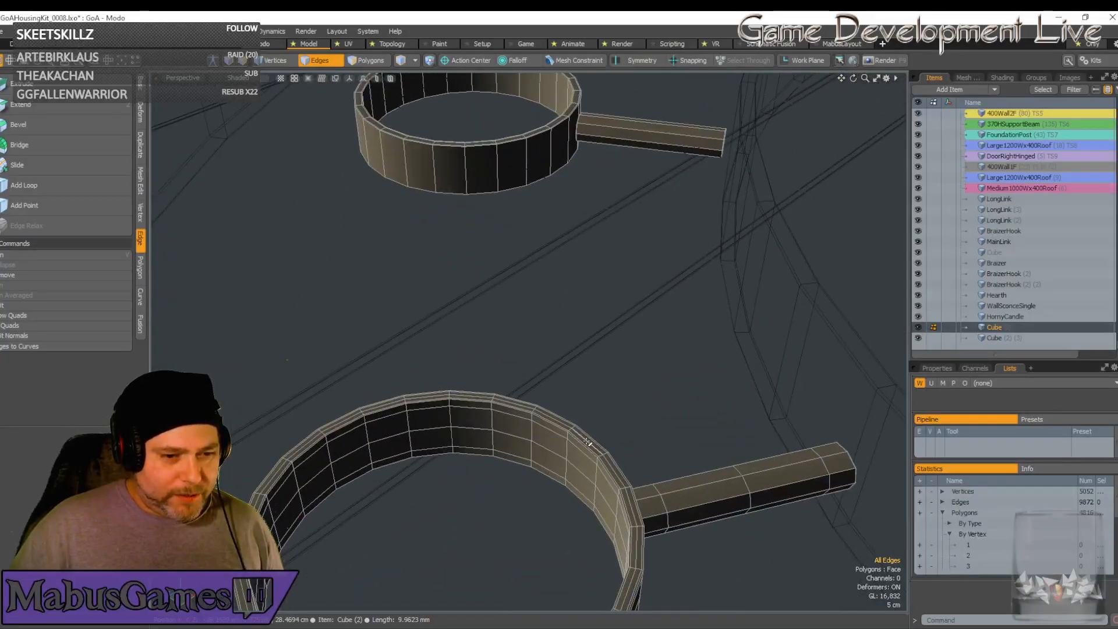
click(585, 446)
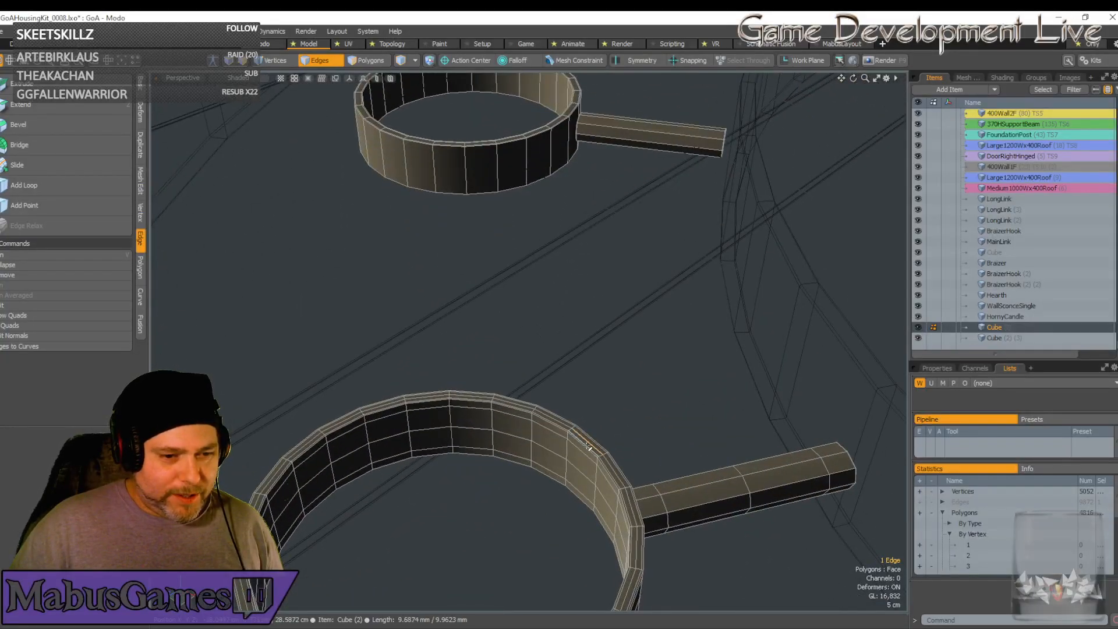
shift+click(579, 490)
alt+drag(611, 576, 581, 320)
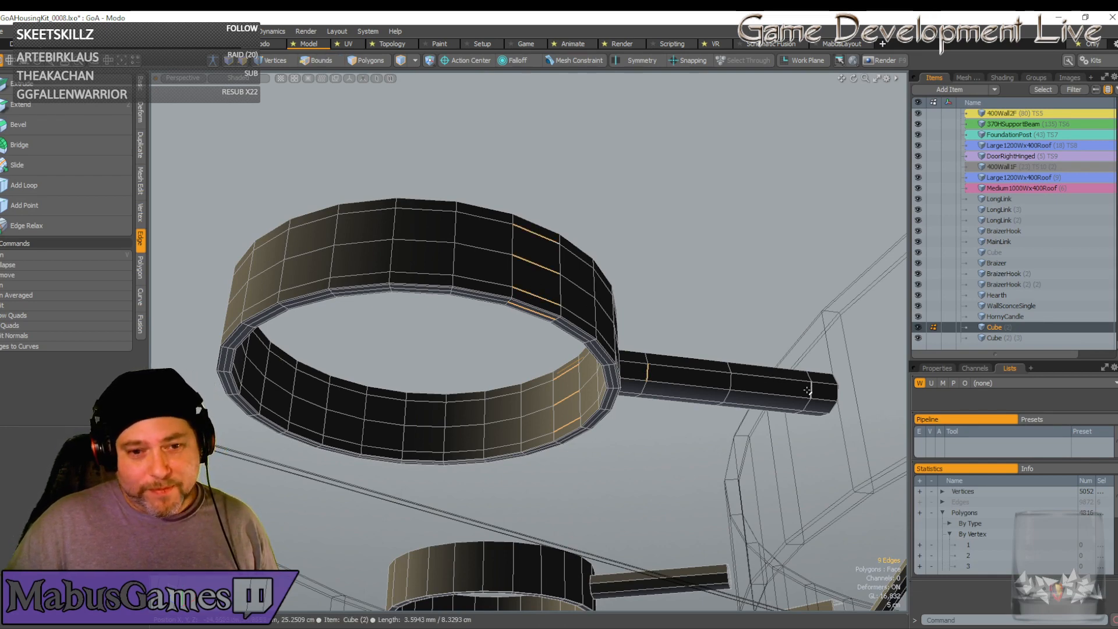
key(l)
key(BackSpace)
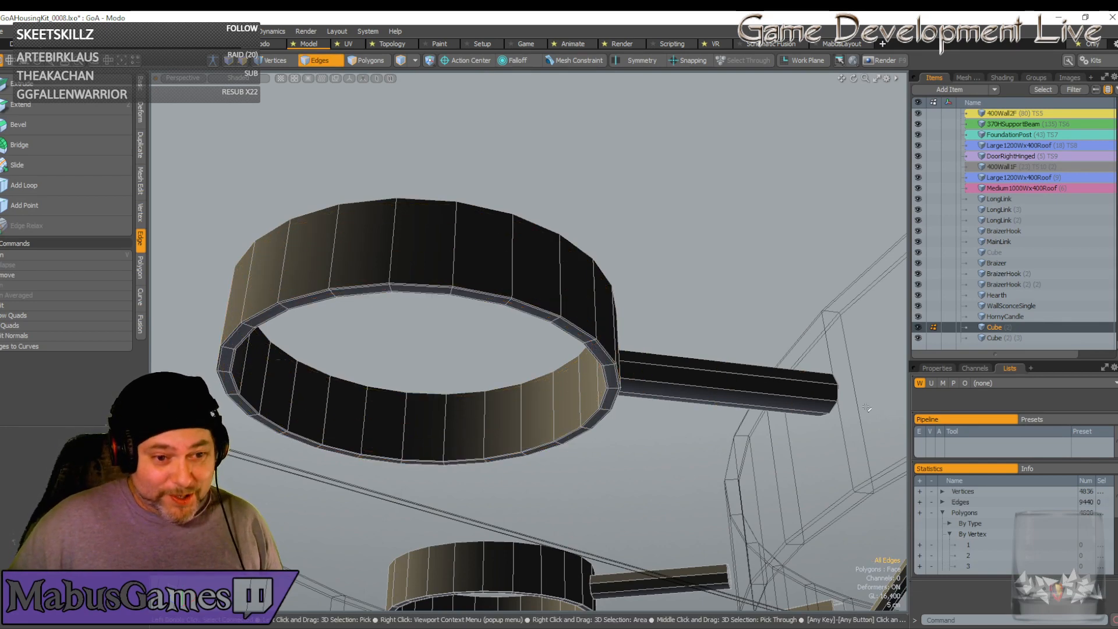
Delete the three horizontal edge loops on both the outer and inner walls of the next uncleaned candle ring
scroll(868, 408, down, 5)
alt+drag(868, 409, 786, 375)
scroll(868, 407, down, 5)
scroll(792, 388, up, 5)
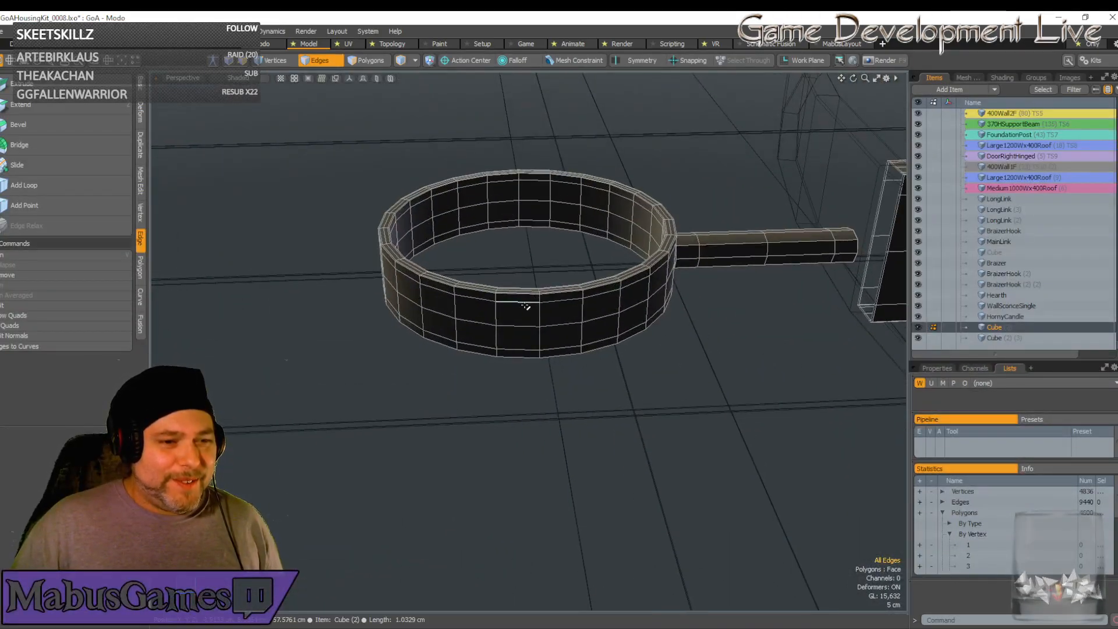
shift+click(515, 325)
shift+click(519, 348)
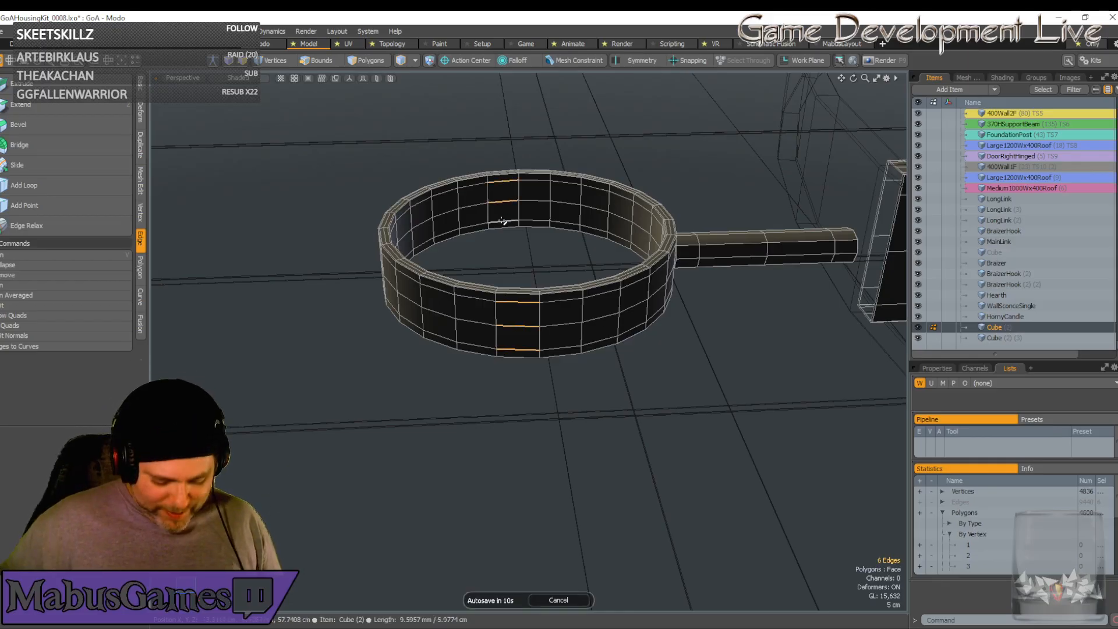
key(l)
key(BackSpace)
Delete the middle edge loops on the candle ring's top and bottom rims
scroll(507, 233, up, 5)
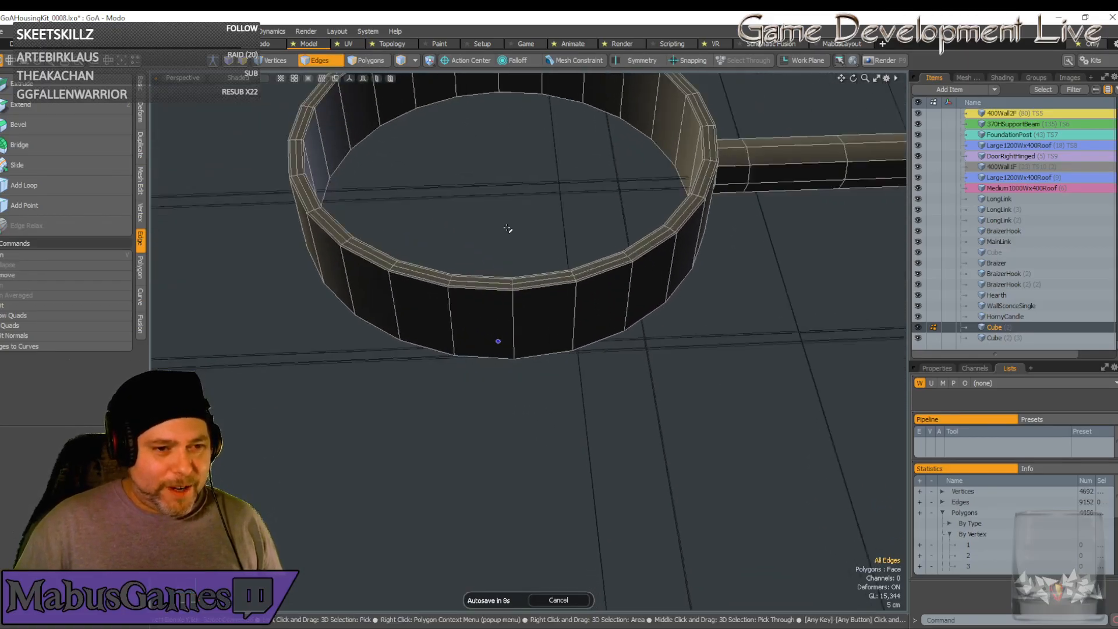
click(534, 278)
alt+drag(587, 287, 574, 396)
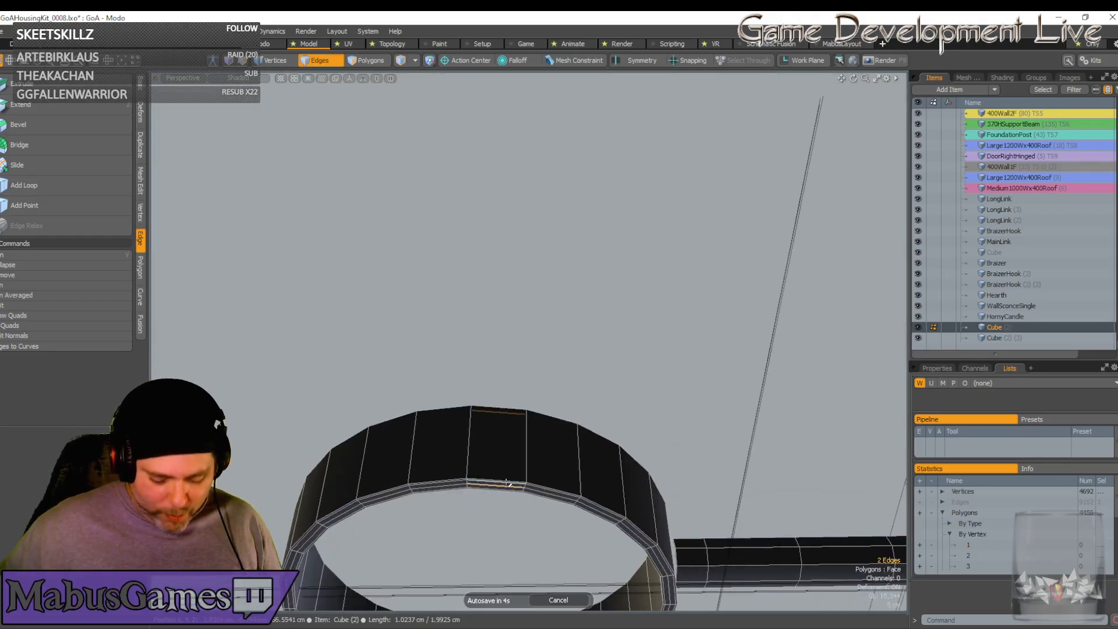
key(l)
key(BackSpace)
Delete the three crosswise edge loops on the same candle ring's connecting arm
scroll(507, 484, down, 4)
alt+drag(507, 483, 479, 449)
scroll(480, 449, up, 4)
click(398, 376)
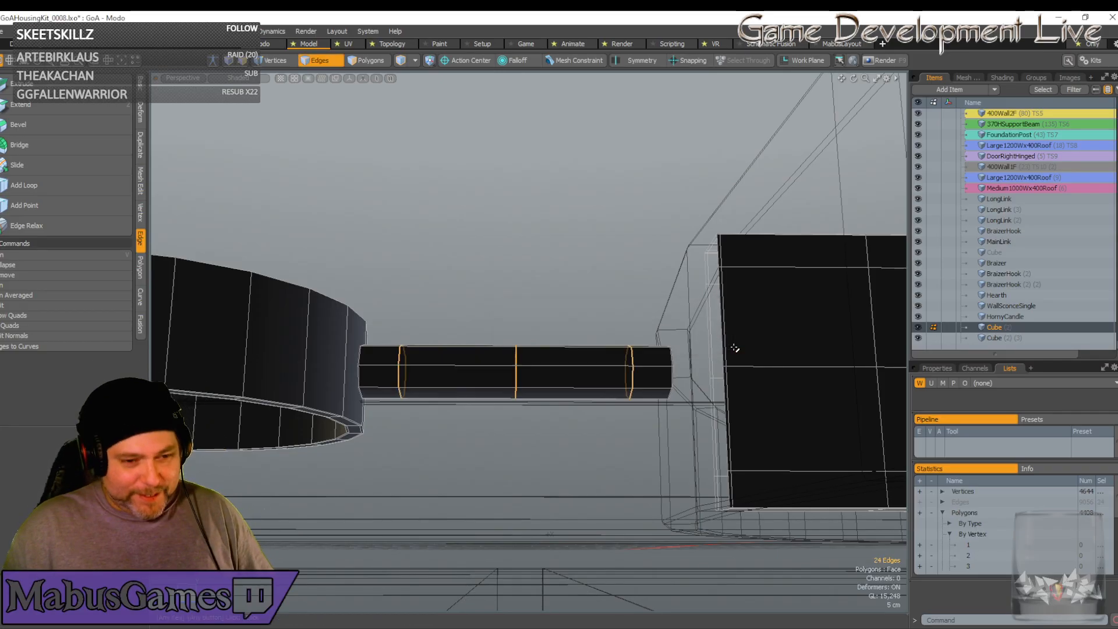
key(Delete)
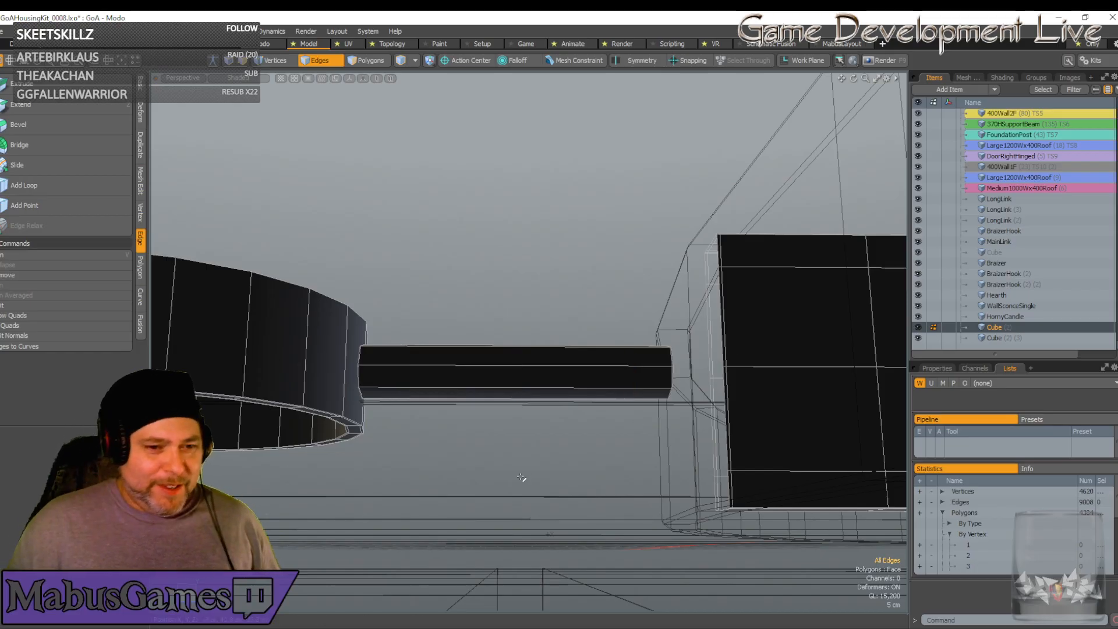
Select one edge per surplus loop on the next uncleaned candle ring's walls, rims and arm, expand to full loops and delete them
scroll(521, 477, down, 3)
alt+drag(521, 477, 535, 487)
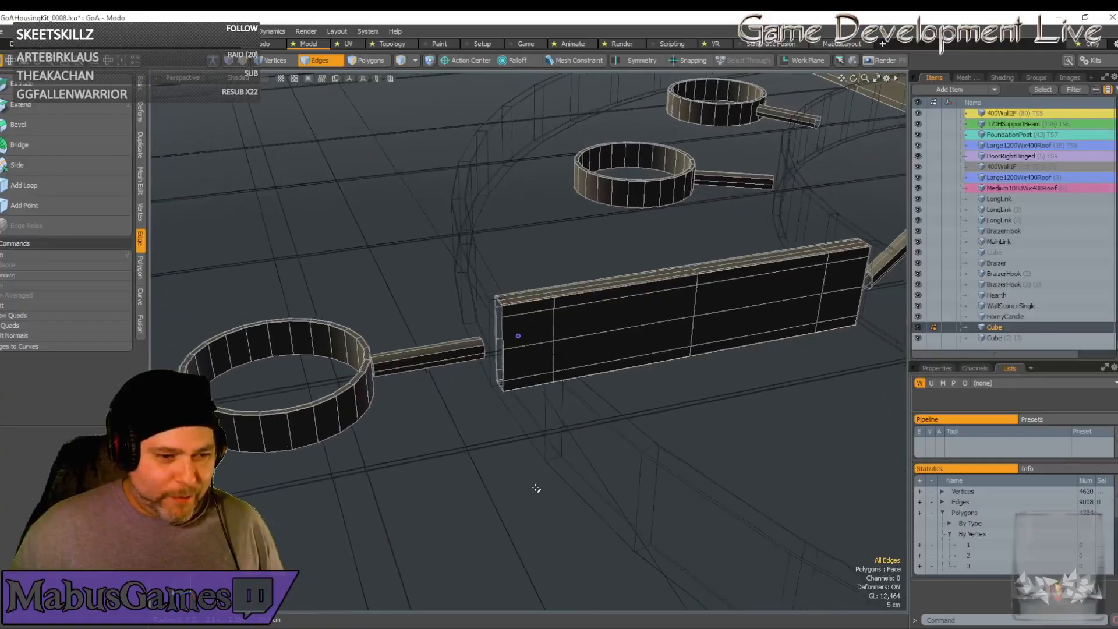
scroll(544, 471, down, 6)
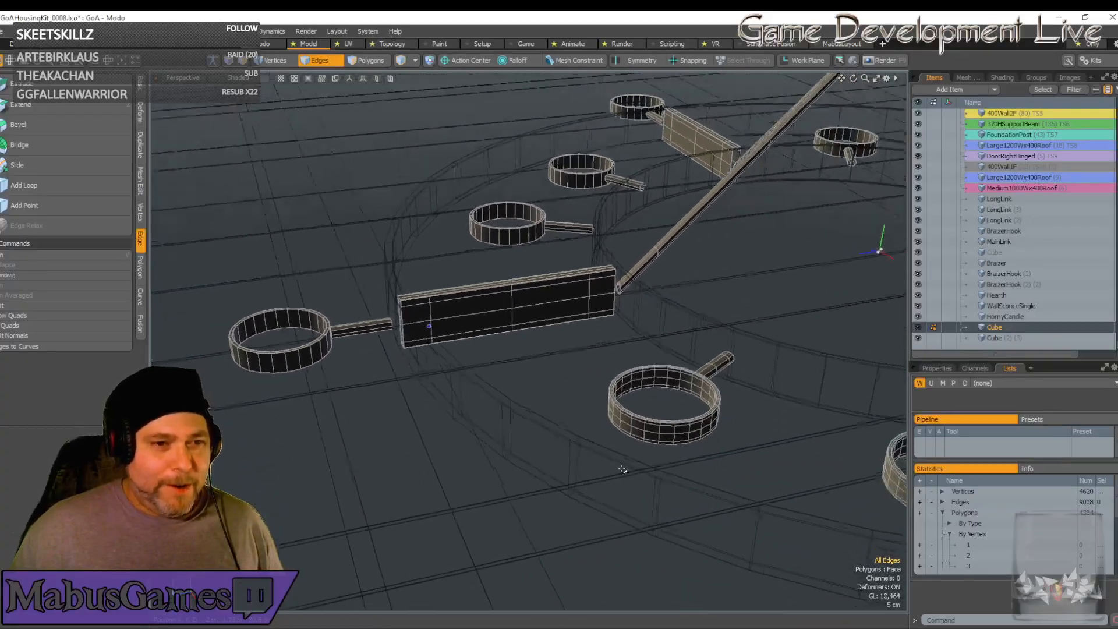
alt+drag(623, 469, 633, 464)
scroll(632, 460, up, 5)
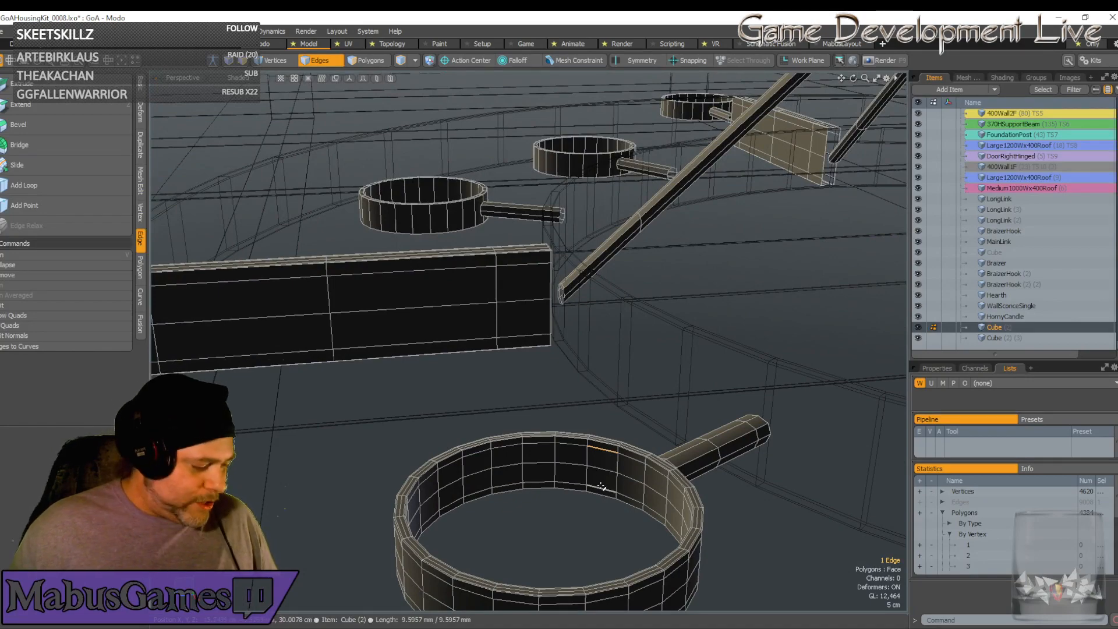
alt+drag(686, 483, 575, 460)
scroll(568, 466, up, 3)
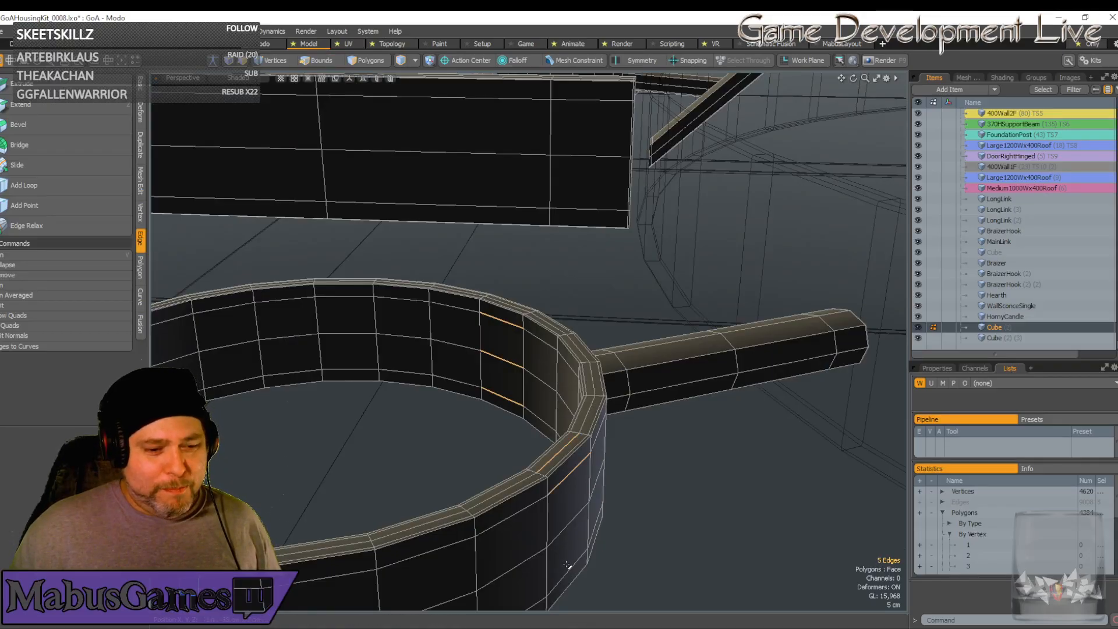
alt+drag(567, 568, 540, 298)
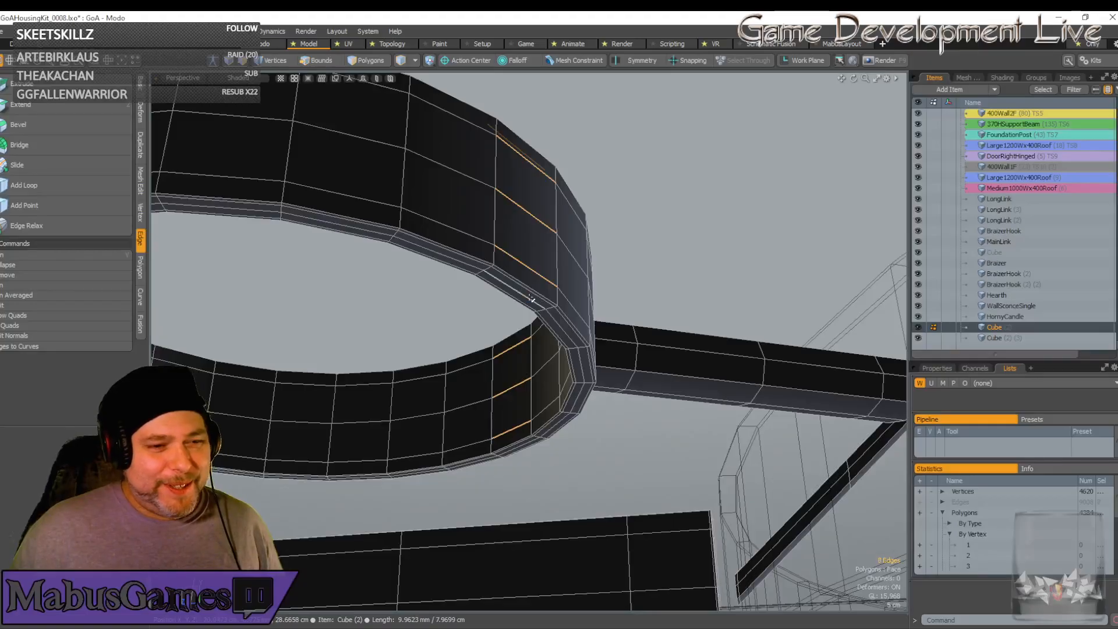
alt+drag(667, 361, 591, 381)
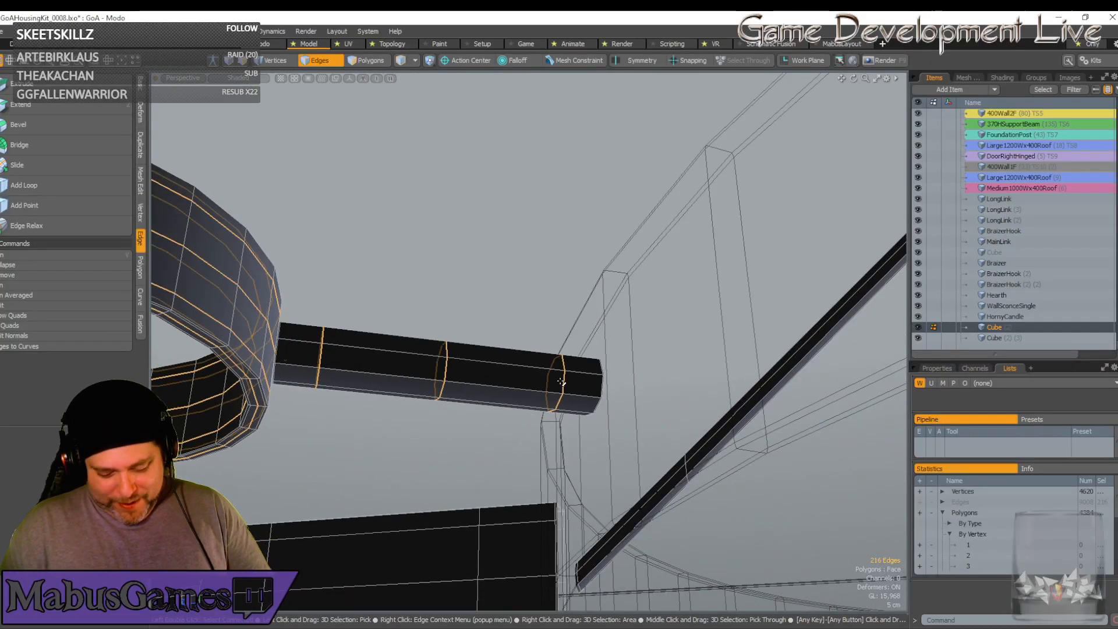
key(BackSpace)
Delete the three horizontal edge loops on both the outer and inner walls of the last uncleaned candle ring
scroll(414, 471, down, 5)
alt+drag(618, 274, 585, 364)
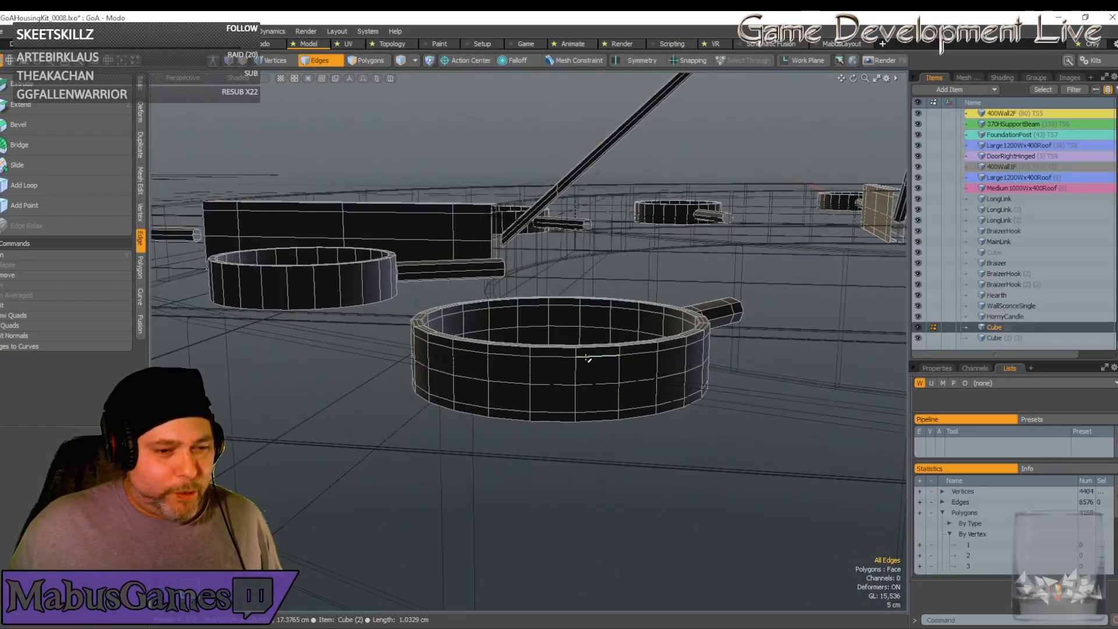
click(587, 357)
alt+drag(600, 410, 569, 375)
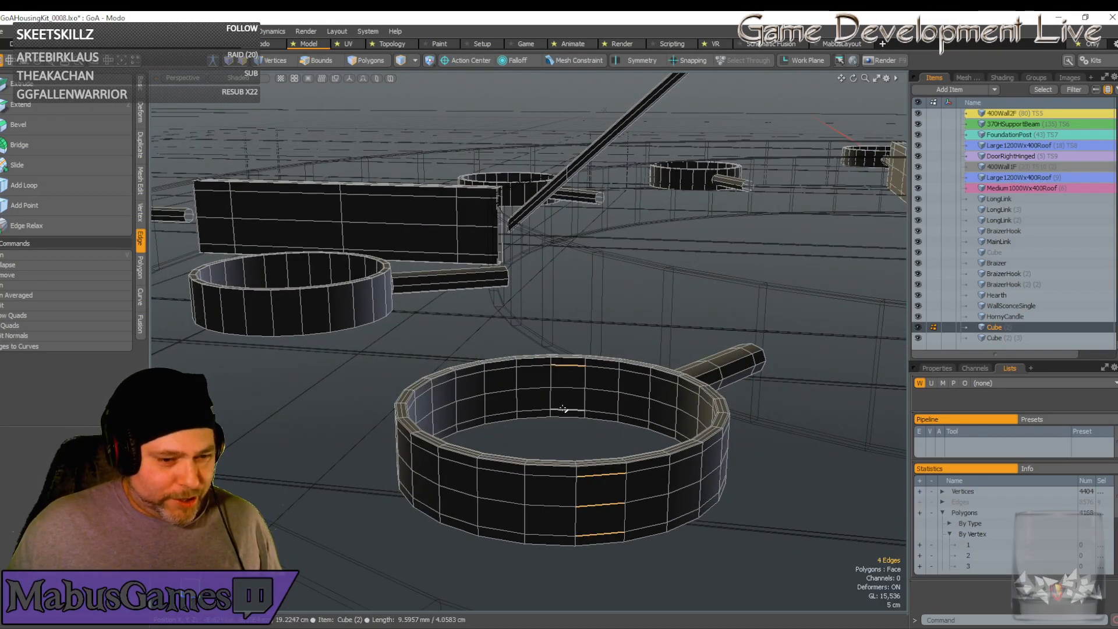
key(l)
key(Delete)
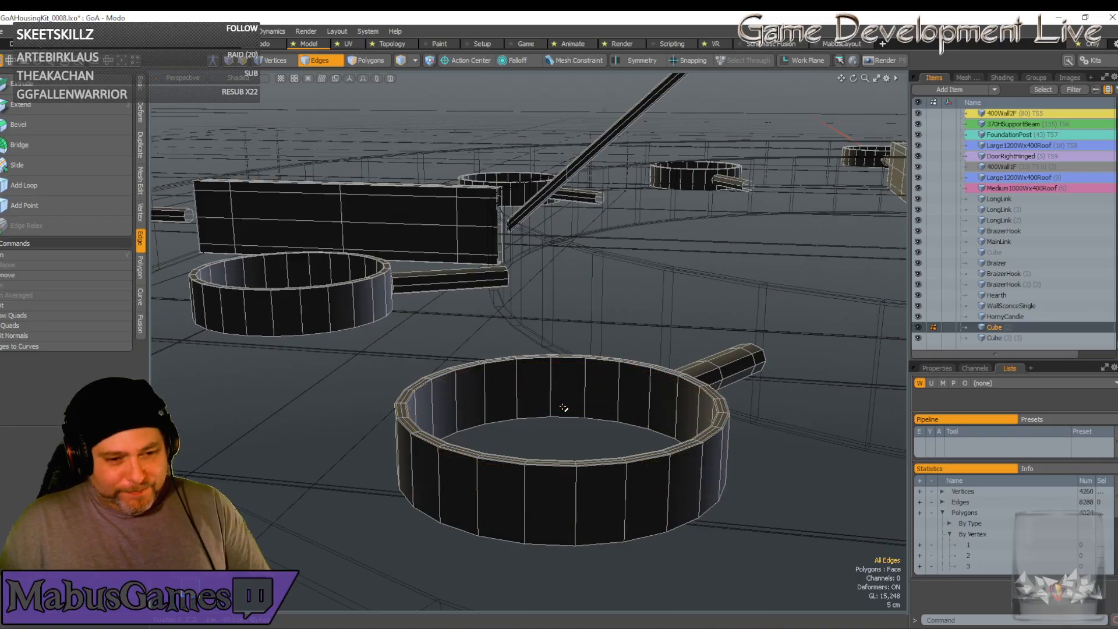
Delete the middle edge loops on that candle ring's top and bottom rims
scroll(606, 460, up, 5)
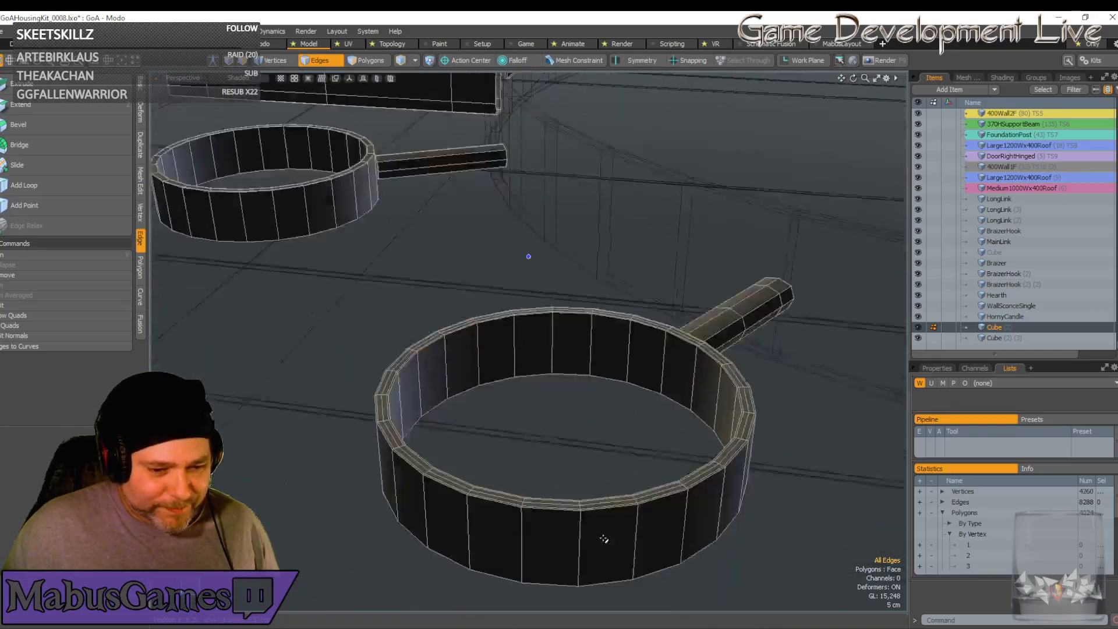
alt+drag(609, 388, 649, 477)
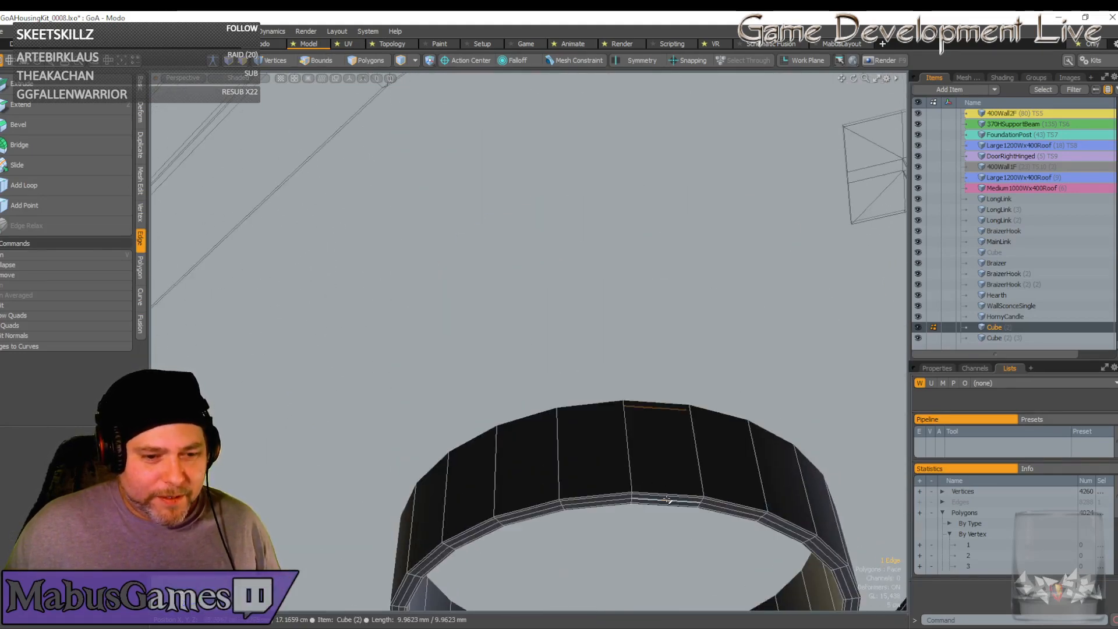
key(l)
key(Delete)
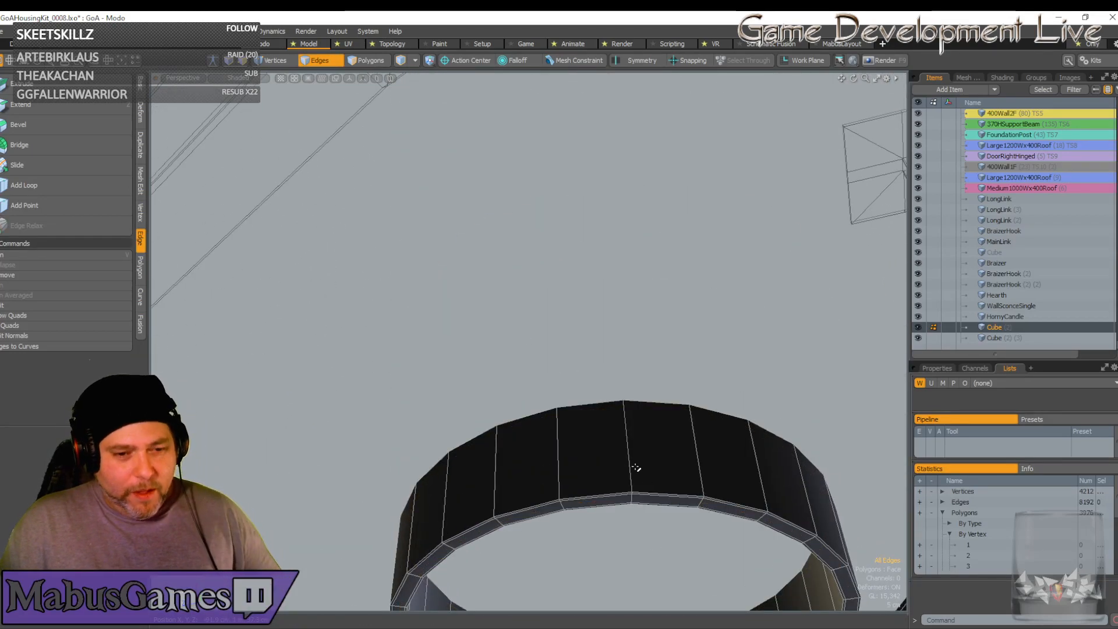
Delete the three crosswise edge loops on the arm of the candle ring whose walls and rims are already cleaned
scroll(648, 506, down, 6)
alt+drag(648, 507, 513, 408)
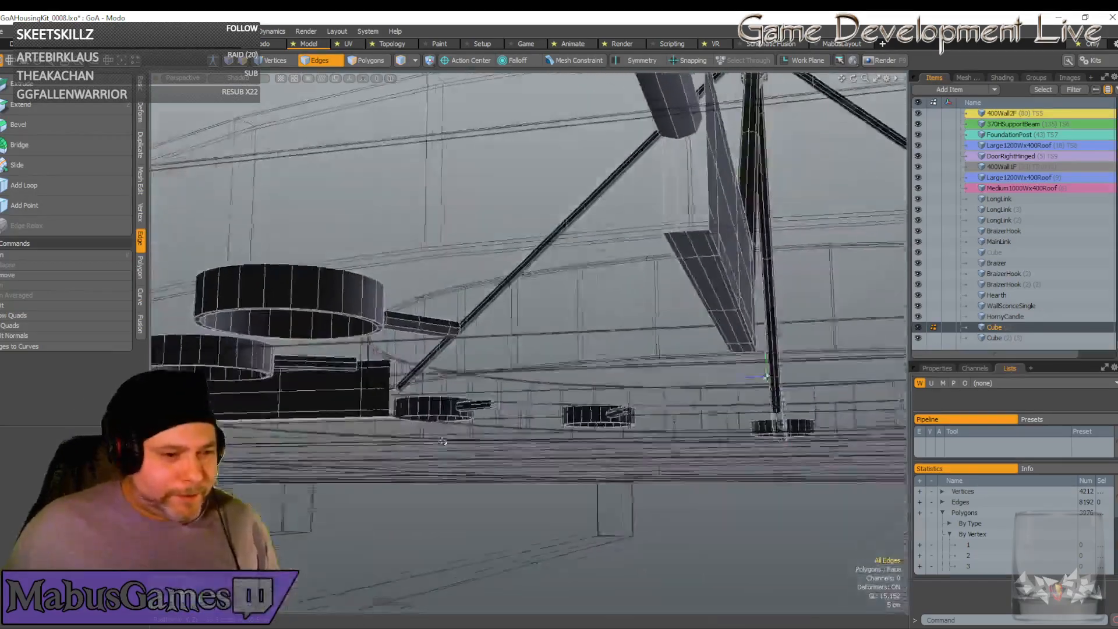
scroll(443, 442, up, 5)
alt+drag(443, 442, 445, 442)
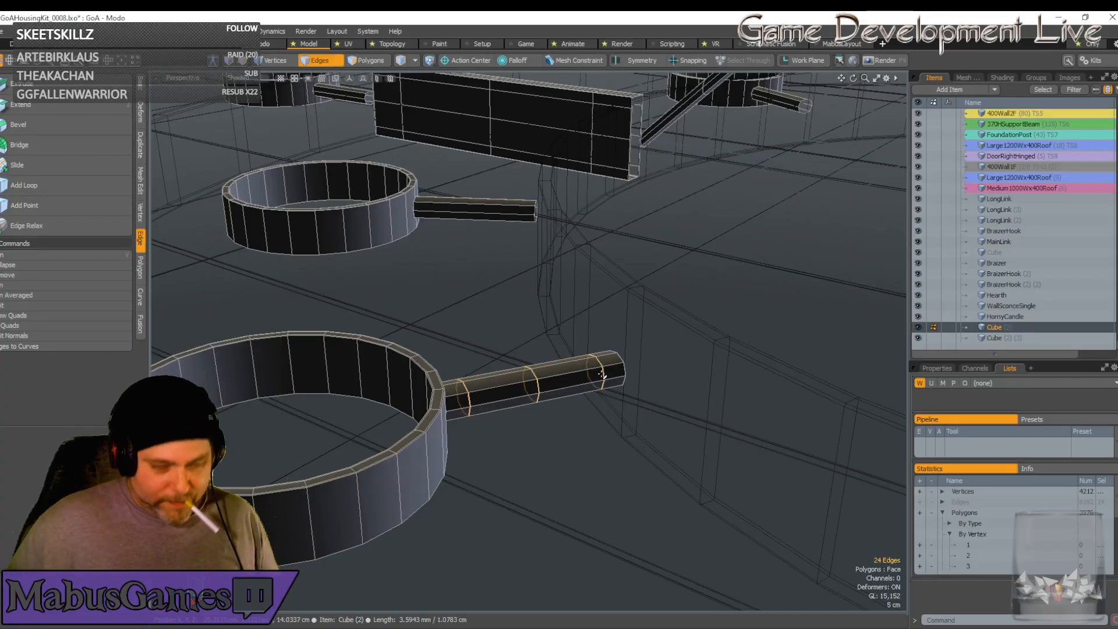
key(Delete)
Delete the three lengthwise edge loops on each long face of the nearest flat bar, plus its three crosswise loops
scroll(601, 374, down, 6)
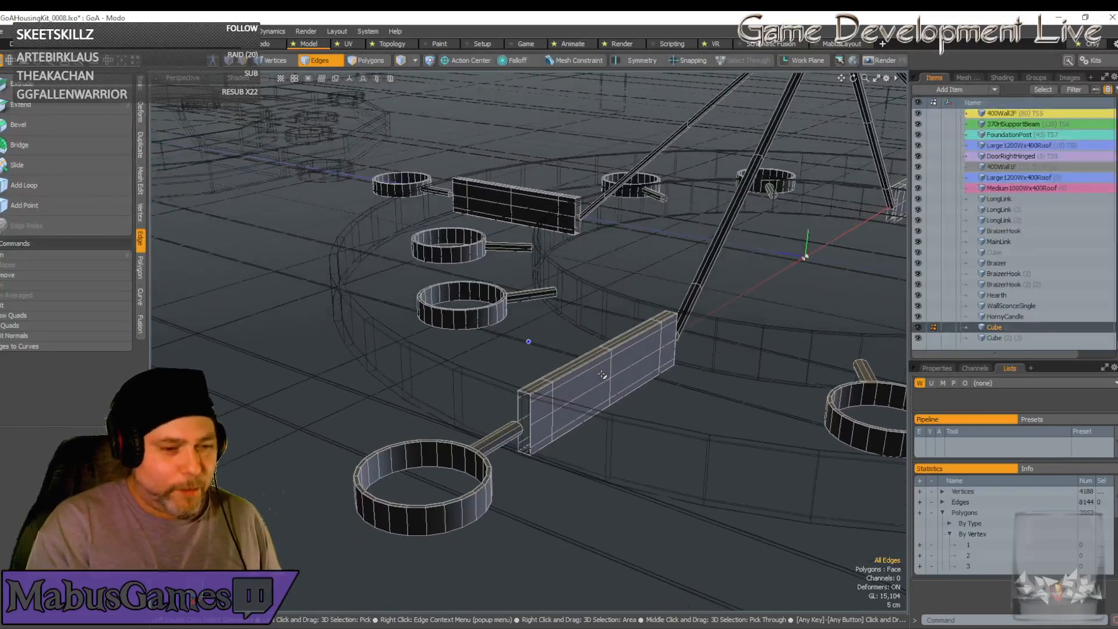
scroll(601, 375, down, 2)
mouse_move(601, 375)
alt+mouse_down()
mouse_move(796, 465)
mouse_move(646, 448)
mouse_move(624, 374)
alt+mouse_up()
scroll(538, 484, up, 3)
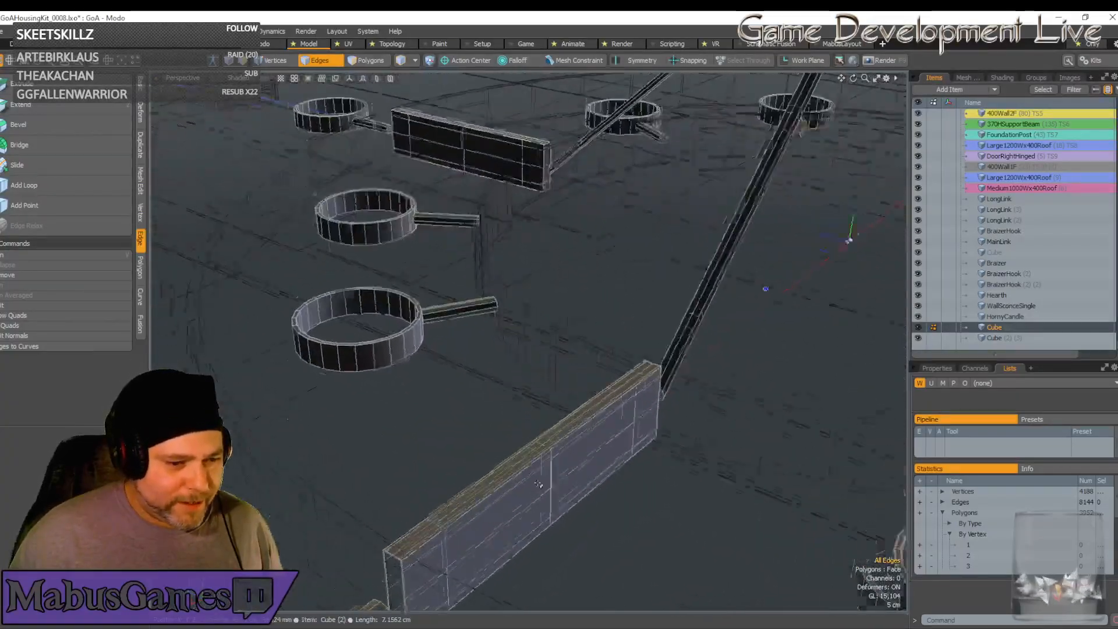
scroll(538, 483, up, 4)
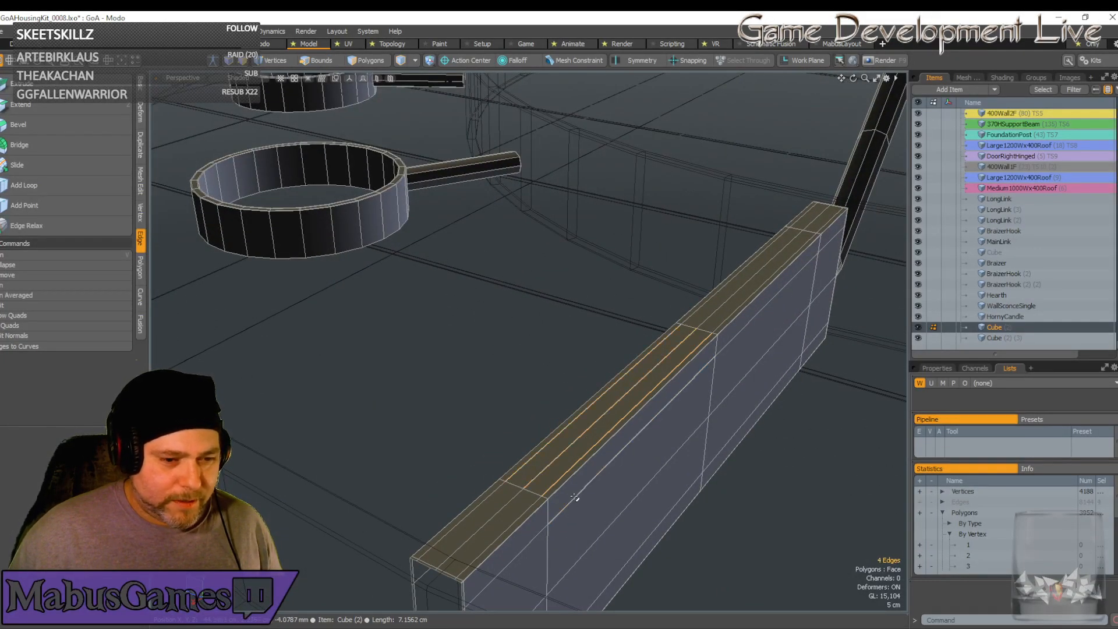
alt+drag(631, 551, 796, 344)
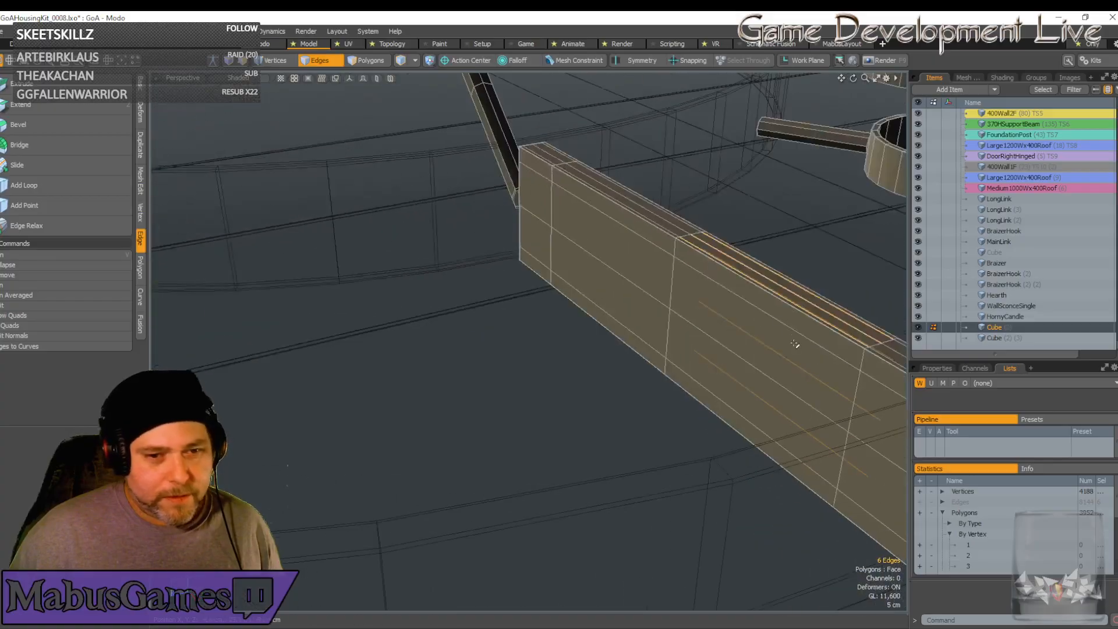
shift+click(792, 335)
alt+drag(755, 426, 639, 334)
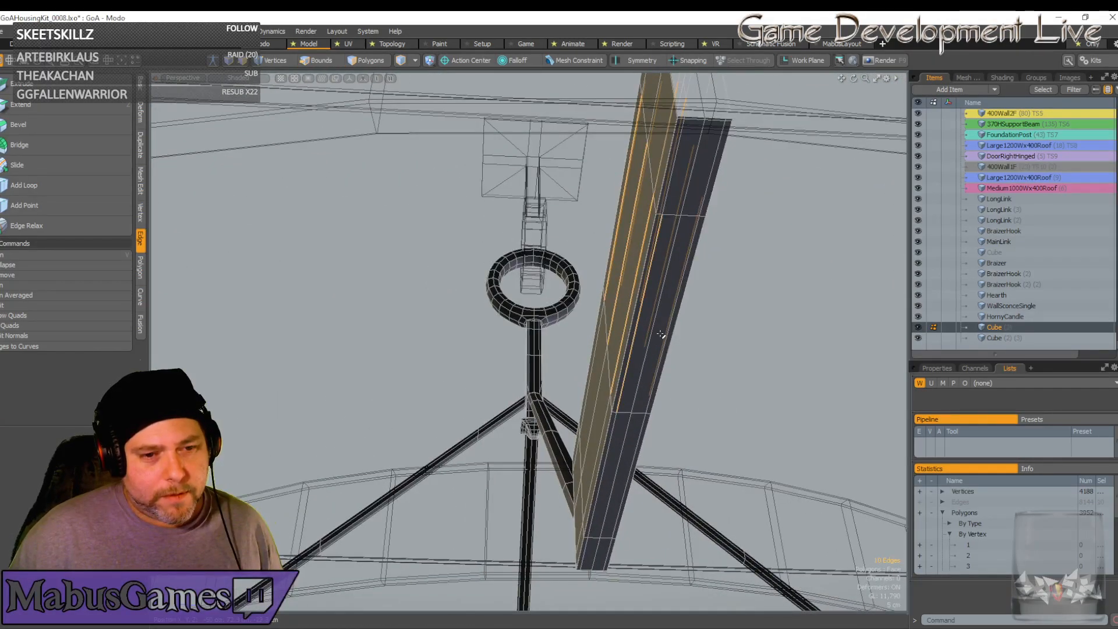
key(l)
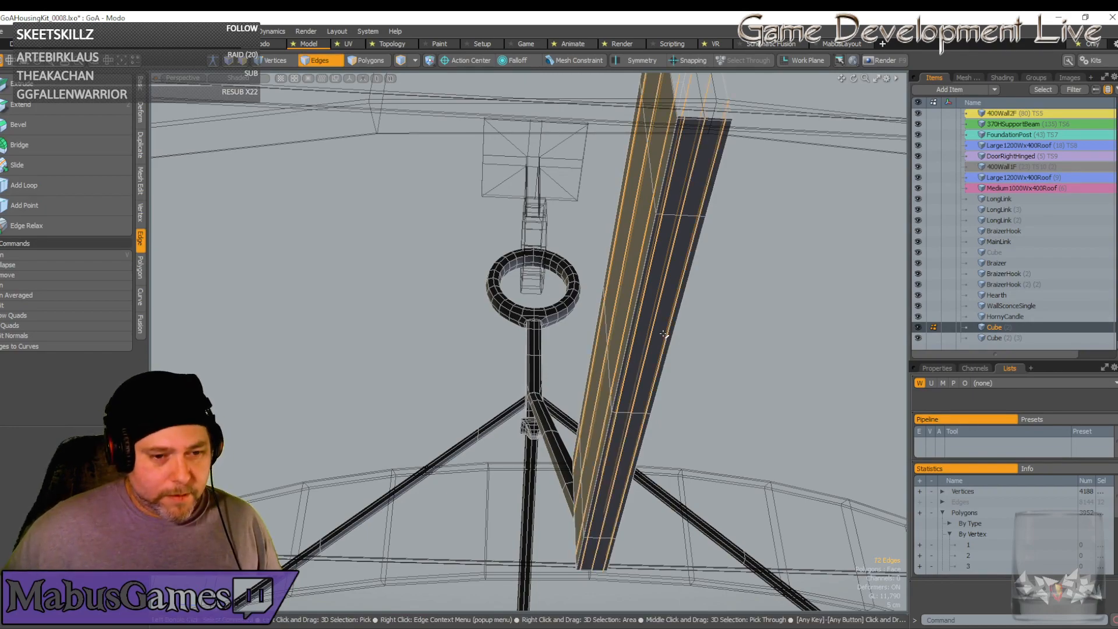
key(BackSpace)
alt+drag(664, 333, 492, 340)
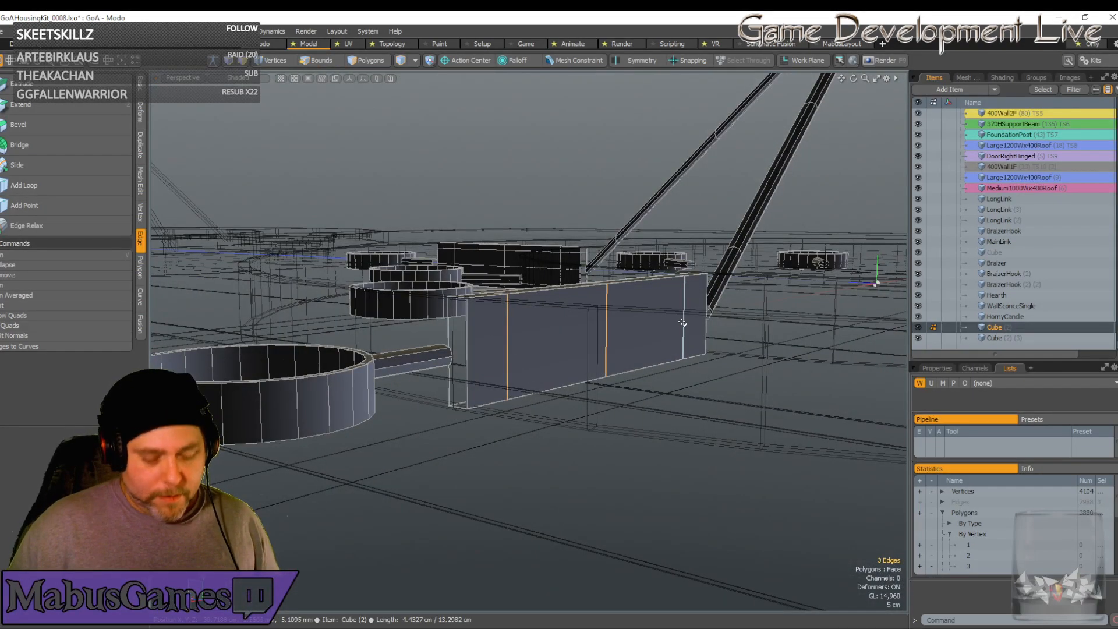
key(Delete)
Delete the three crosswise edge loops on the next uncleaned flat bar
alt+drag(687, 319, 763, 468)
scroll(624, 430, up, 5)
click(529, 367)
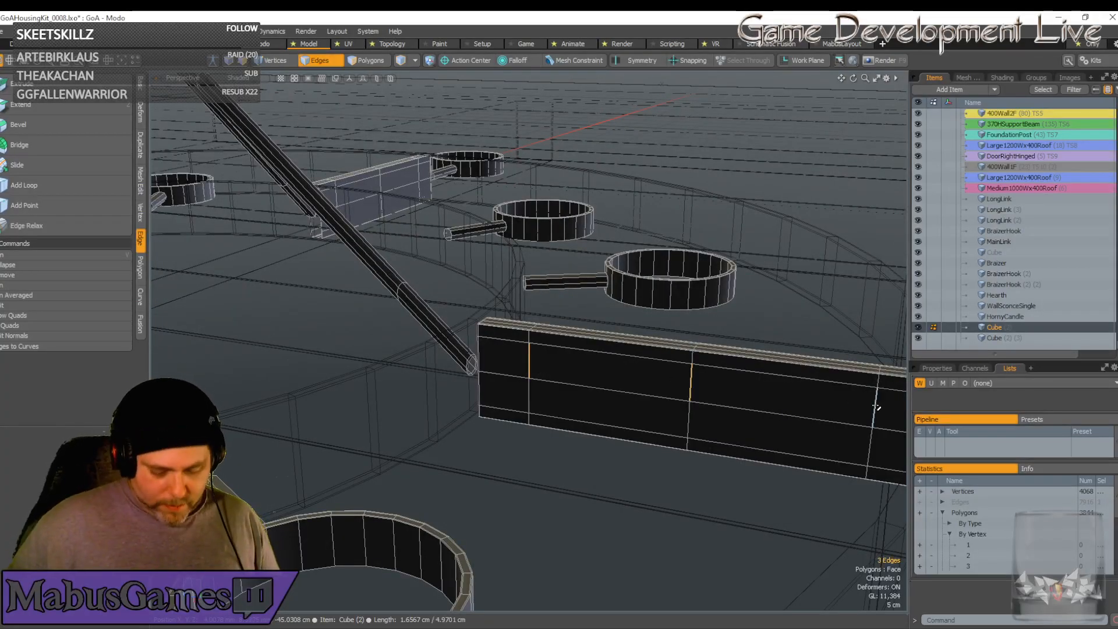
key(Delete)
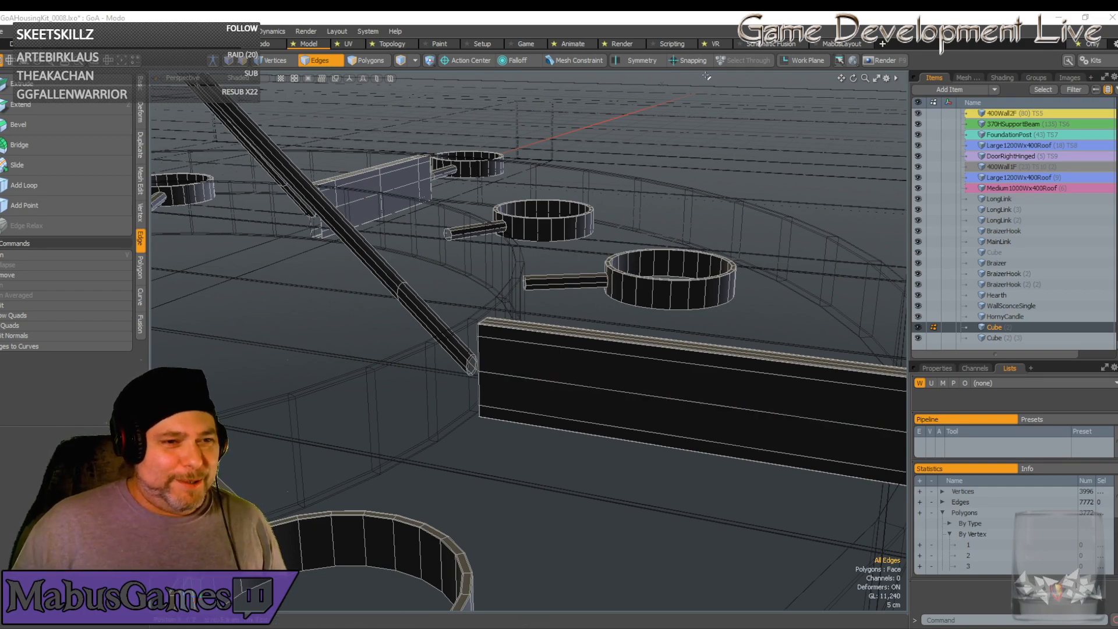
Select the three lengthwise edges on both sides, the top and the bottom of the same flat bar and delete them
alt+drag(725, 420, 608, 418)
click(682, 371)
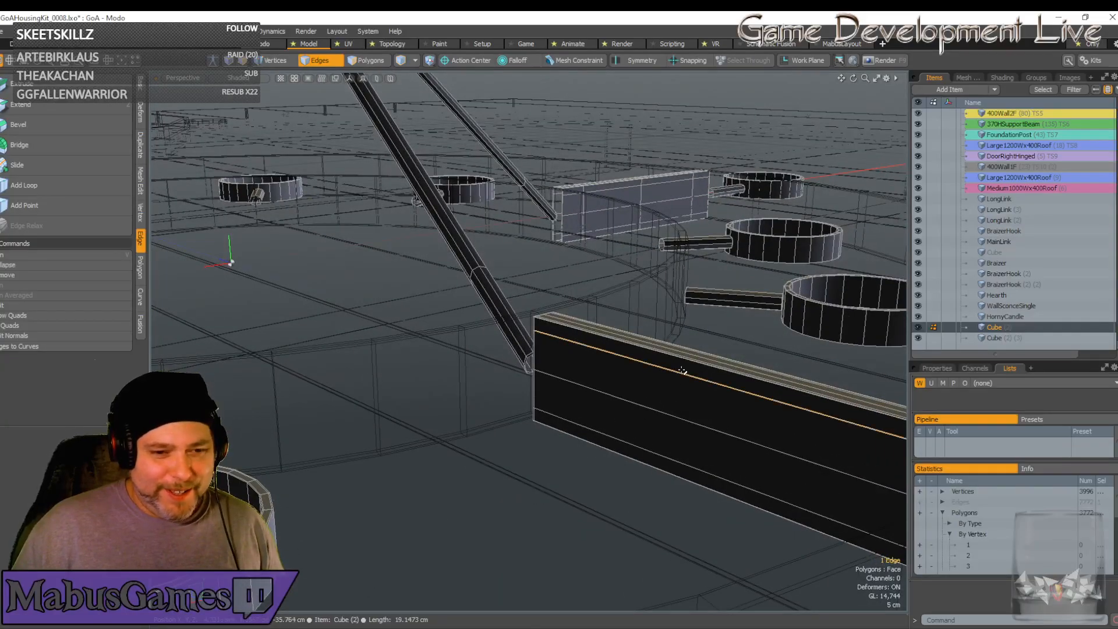
shift+click(669, 456)
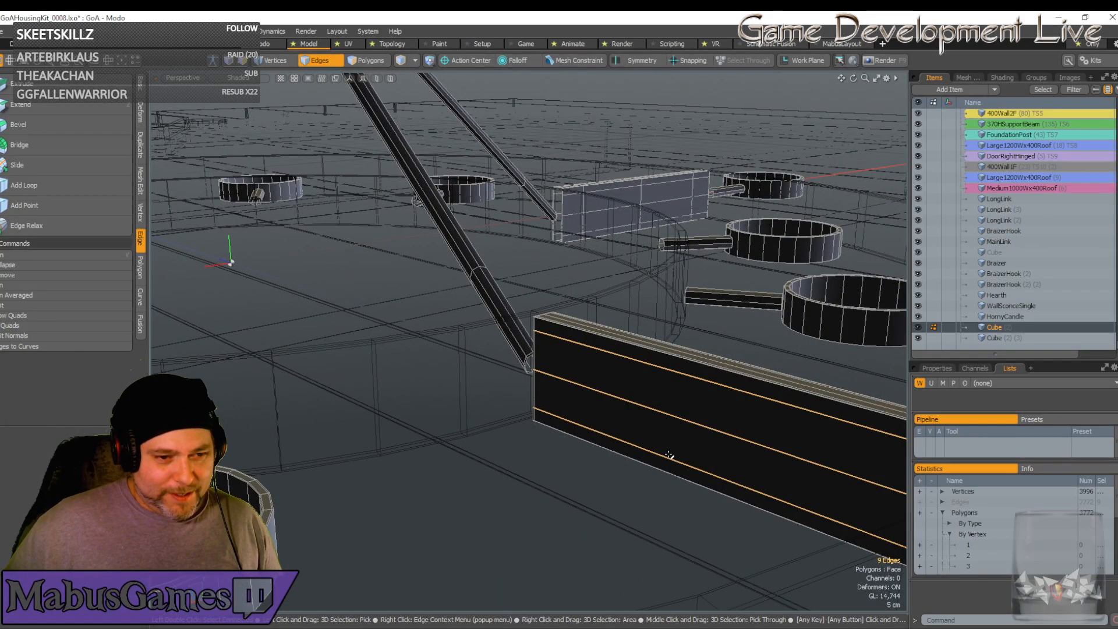
alt+drag(669, 456, 454, 443)
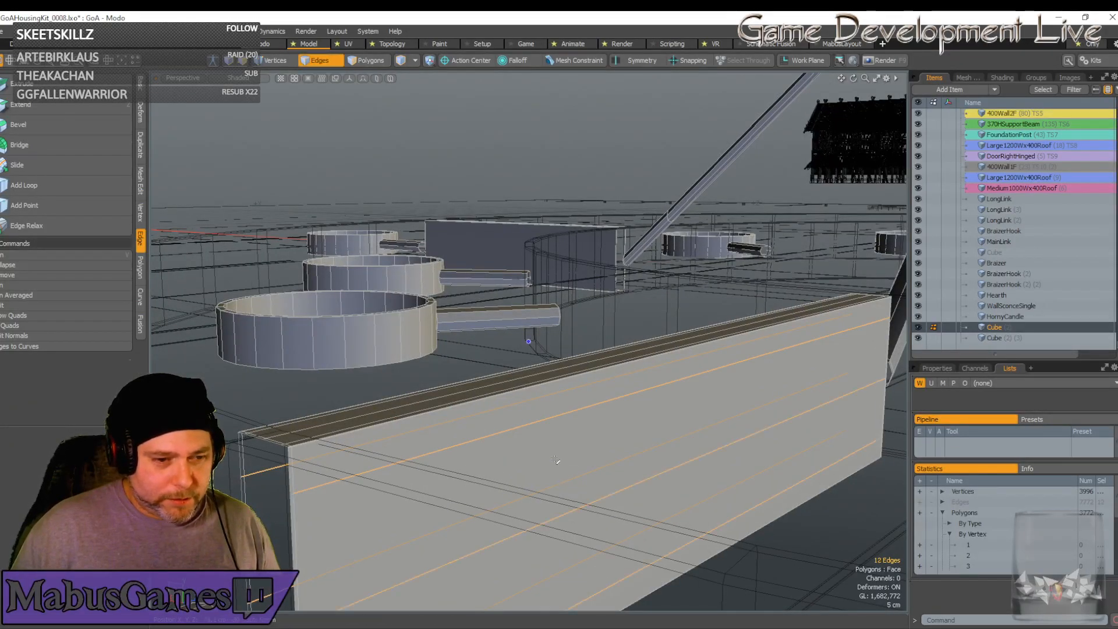
alt+drag(555, 460, 552, 507)
alt+shift+drag(552, 506, 515, 243)
alt+shift+drag(179, 286, 418, 301)
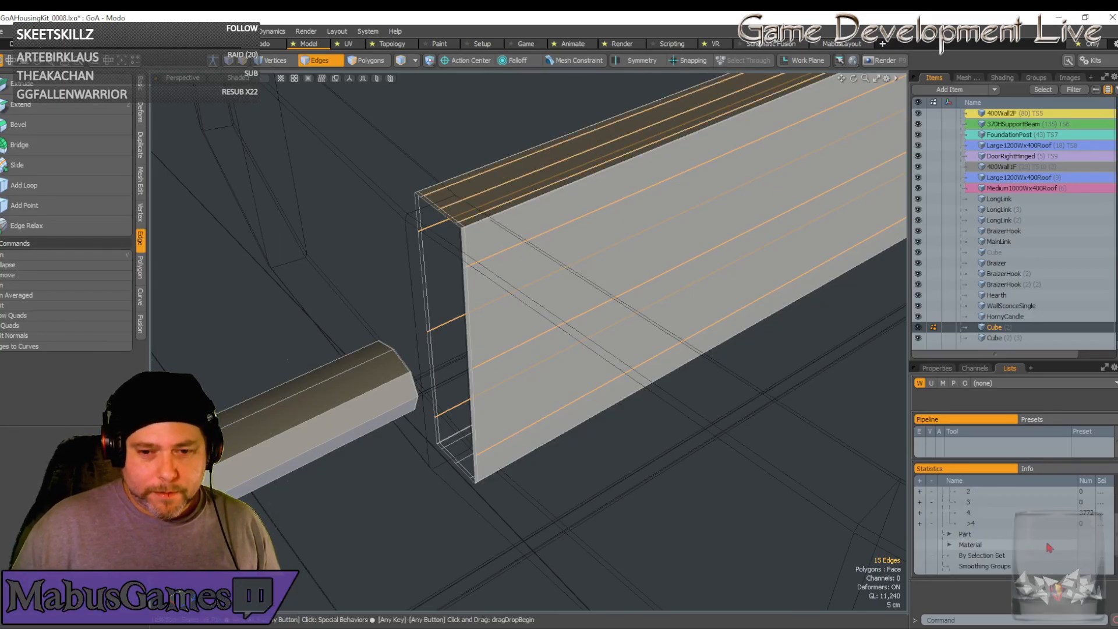
alt+drag(867, 555, 518, 490)
shift+click(518, 451)
shift+click(517, 478)
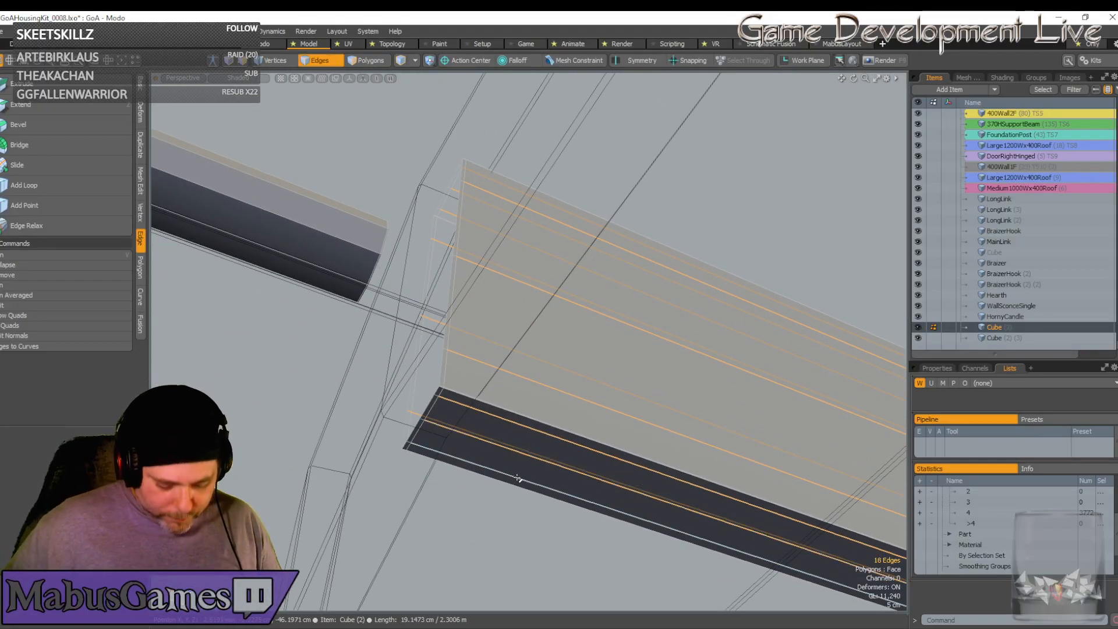
key(BackSpace)
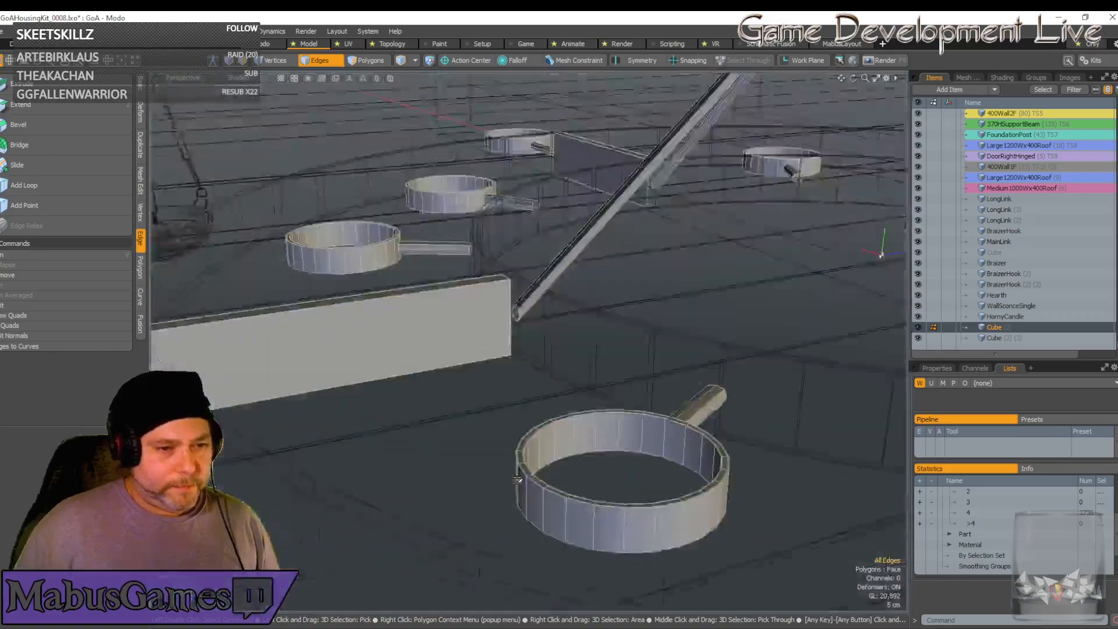
Select the crosswise edges and the lengthwise edges on the sides, top and bottom of the next uncleaned flat bar and delete their loops
alt+drag(518, 480, 699, 483)
click(519, 497)
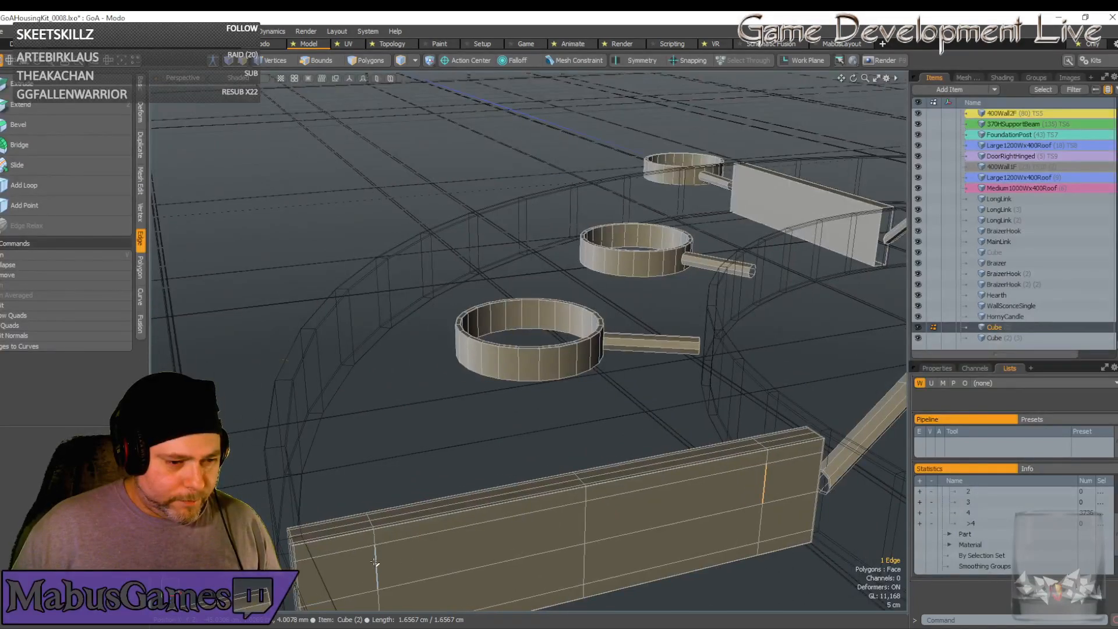
shift+click(402, 541)
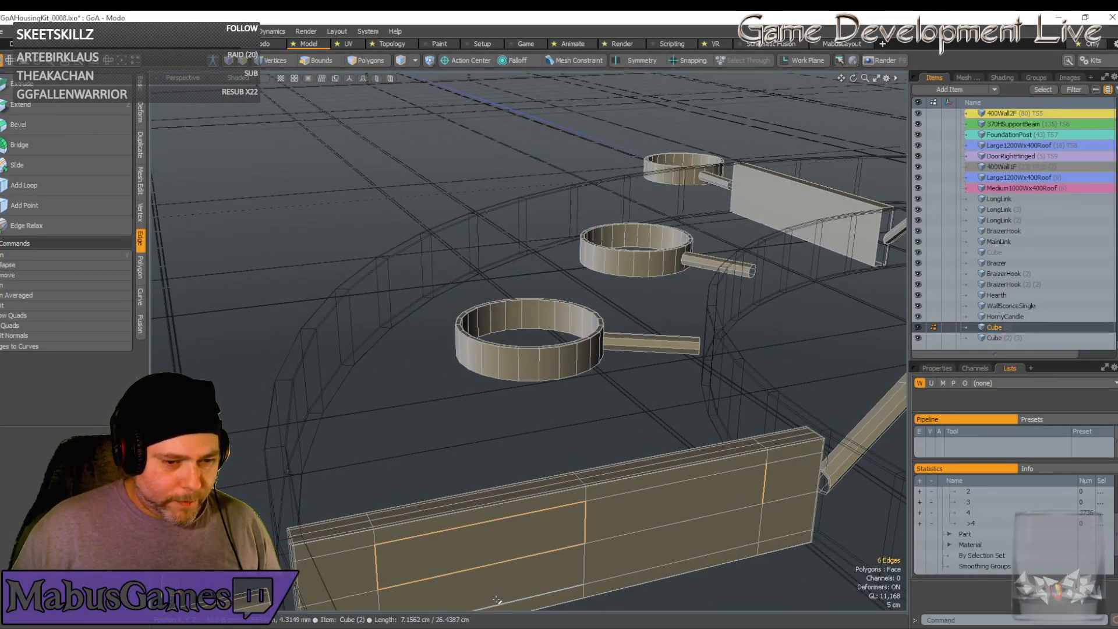
alt+drag(496, 600, 544, 541)
scroll(563, 544, up, 3)
alt+drag(527, 342, 623, 344)
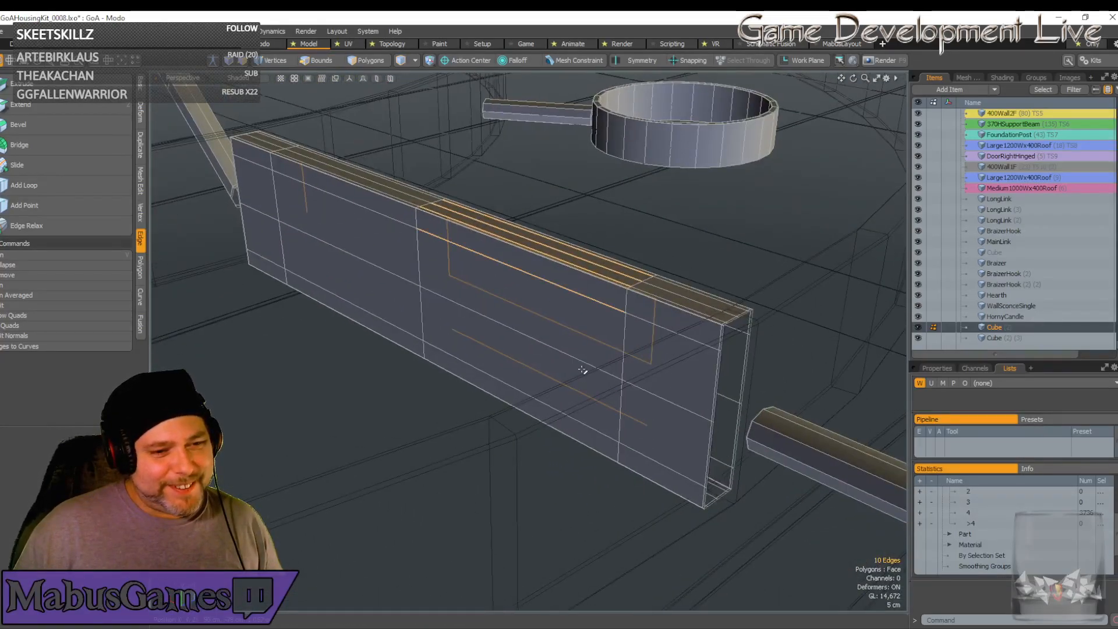
alt+drag(563, 414, 563, 343)
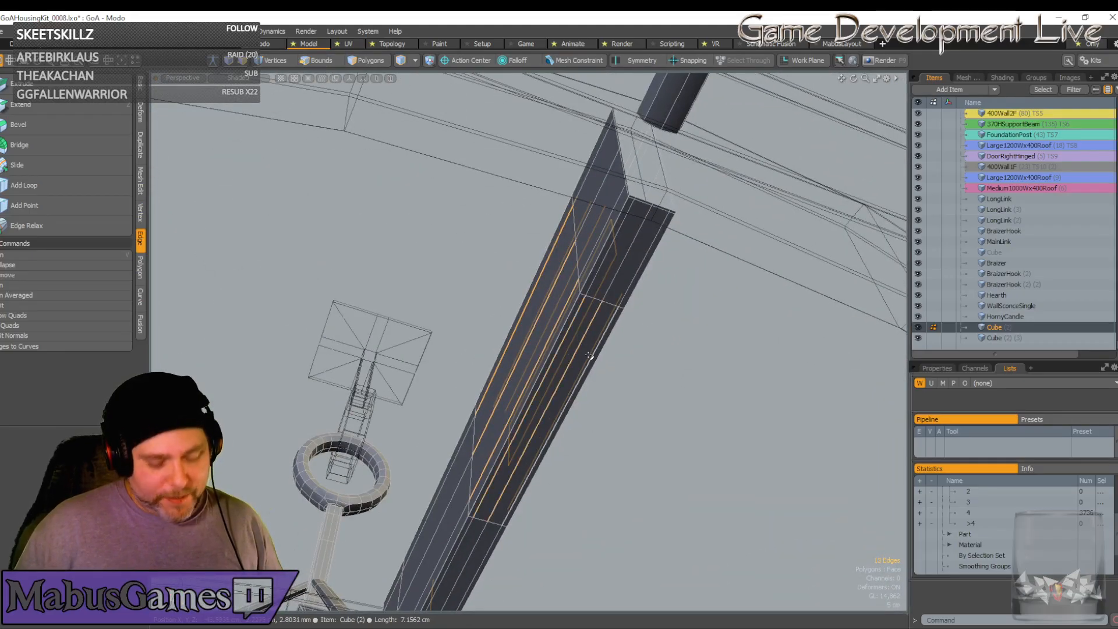
key(BackSpace)
scroll(589, 356, down, 5)
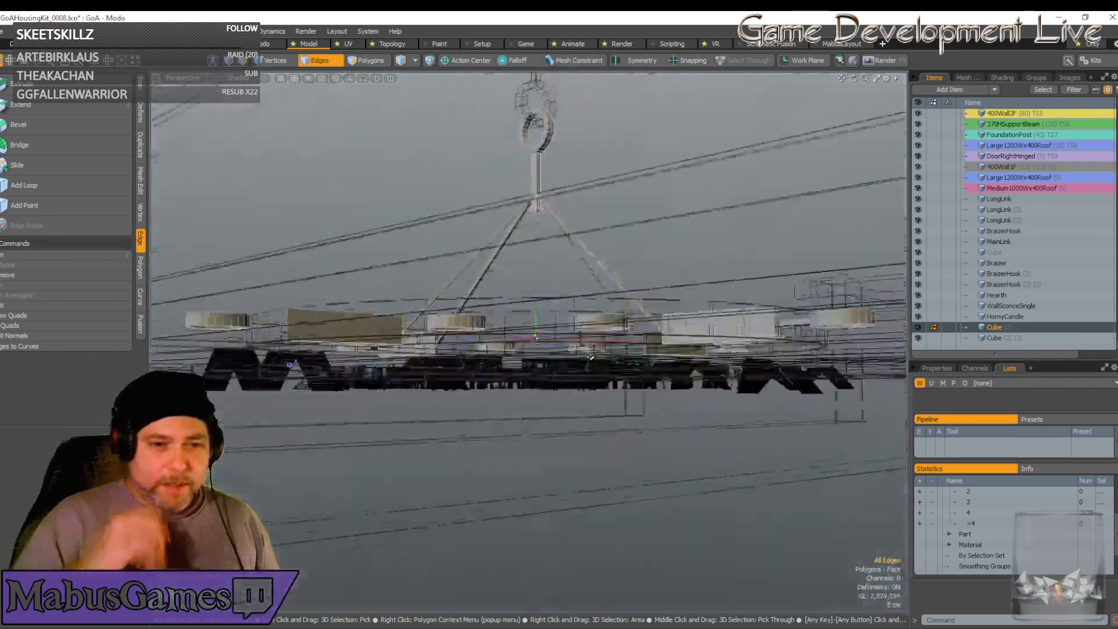
Delete all surplus crosswise and lengthwise edge loops on the sides, top and bottom of the last uncleaned flat bar
alt+drag(591, 357, 639, 387)
scroll(632, 339, up, 6)
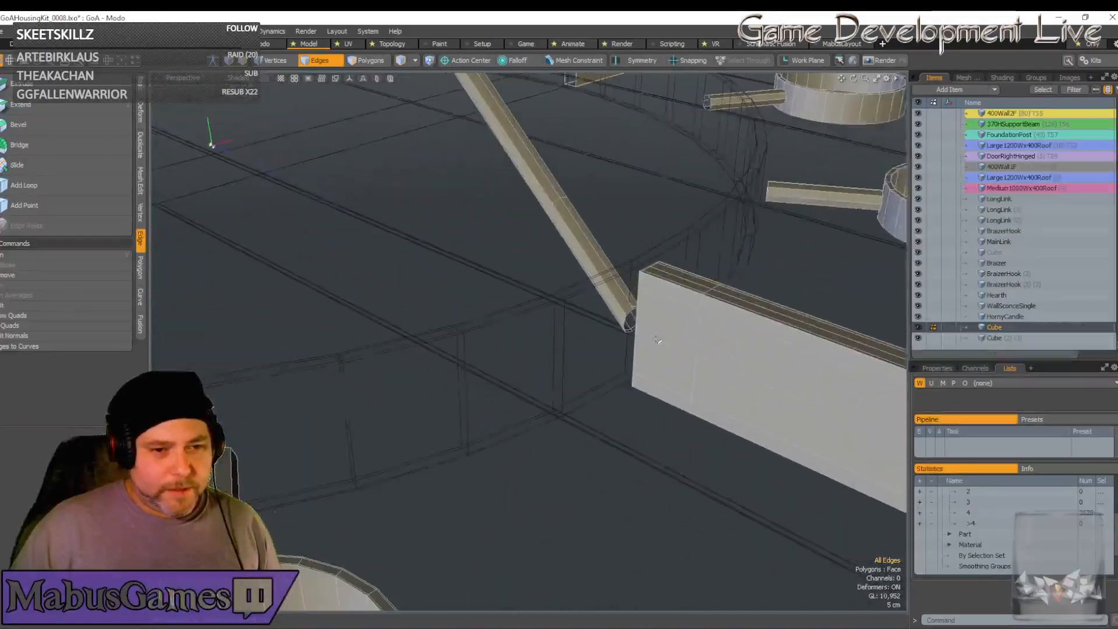
shift+click(706, 349)
alt+shift+drag(706, 349, 373, 332)
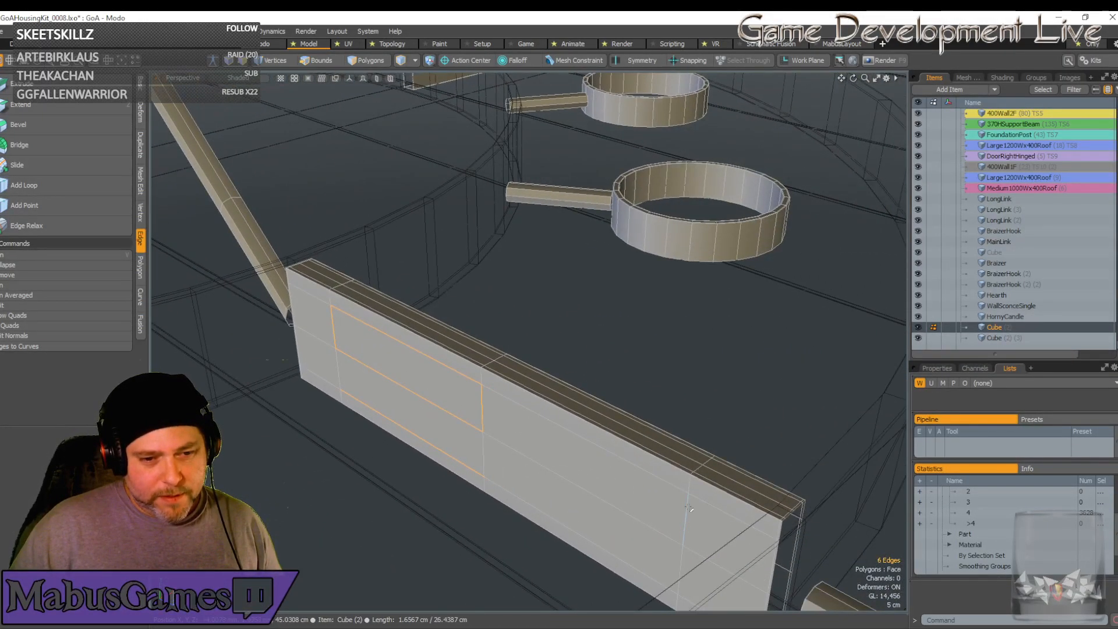
alt+drag(689, 509, 307, 386)
shift+click(464, 467)
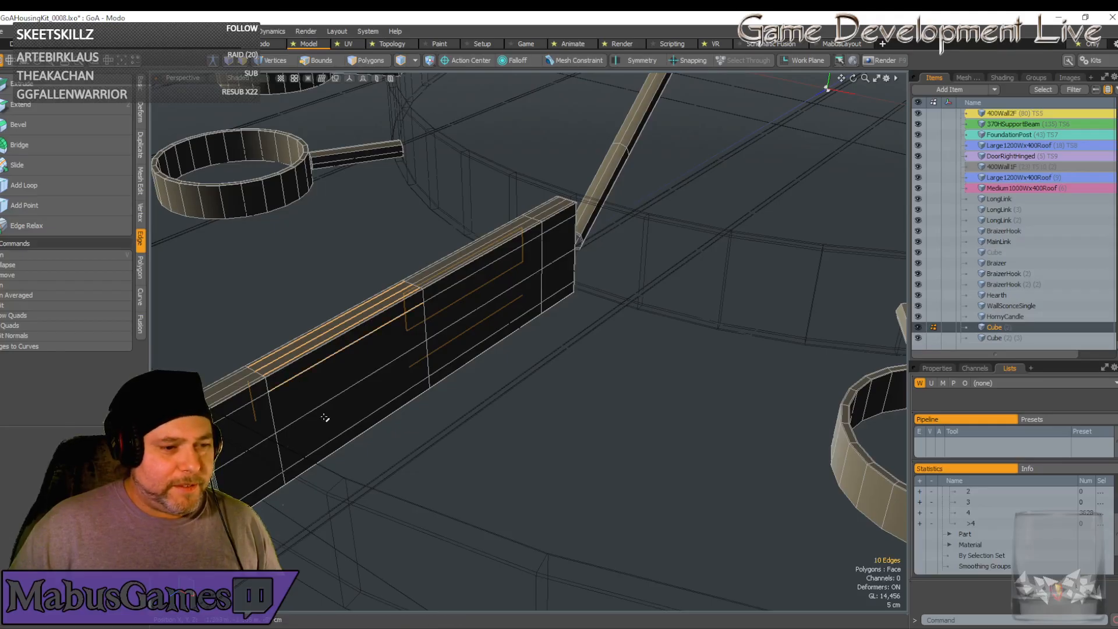
alt+drag(370, 443, 452, 362)
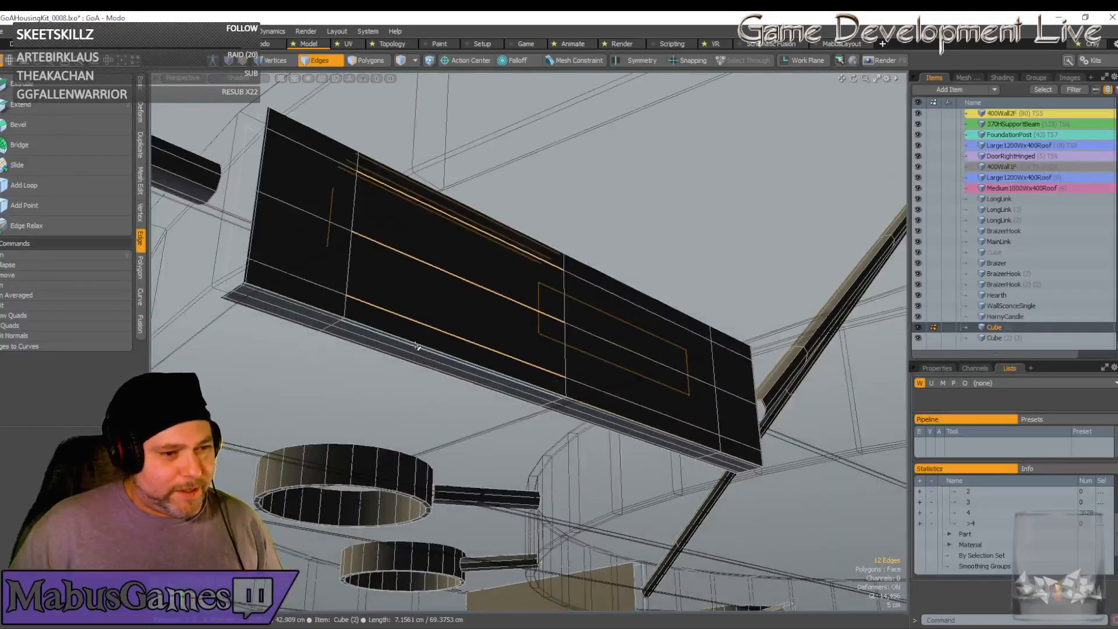
scroll(424, 339, up, 2)
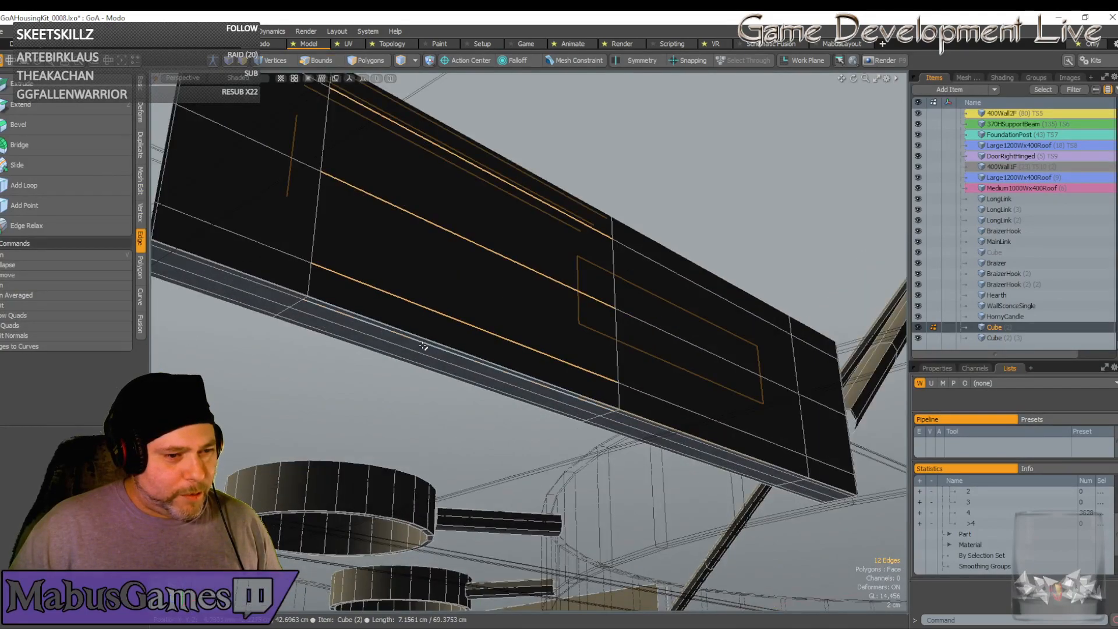
scroll(515, 342, down, 2)
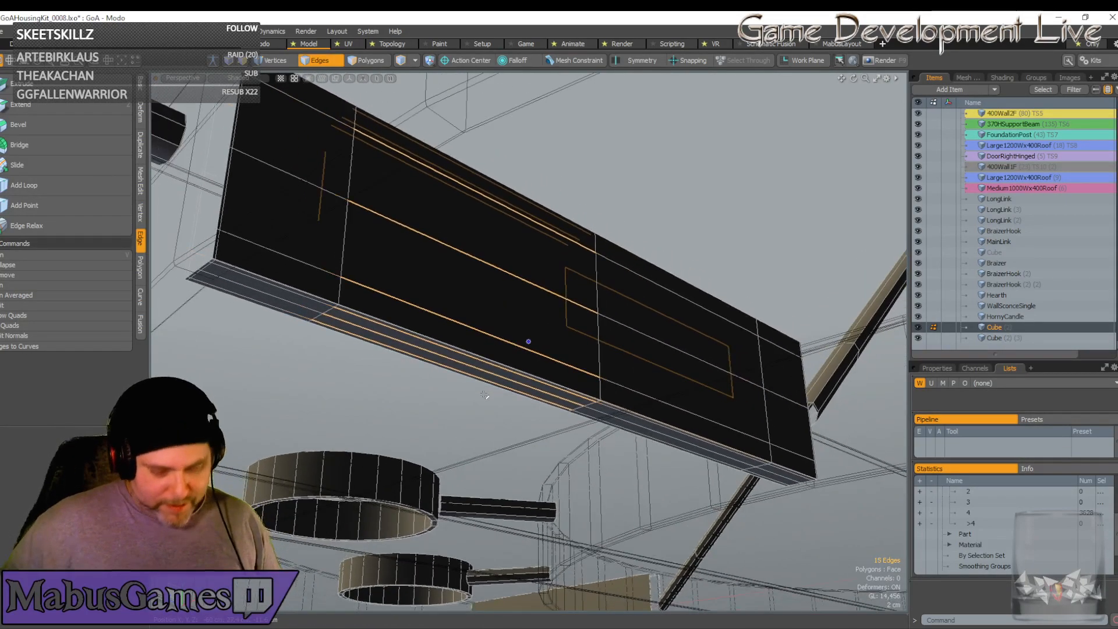
key(l)
scroll(526, 342, down, 3)
alt+drag(526, 341, 485, 396)
key(BackSpace)
scroll(484, 395, down, 5)
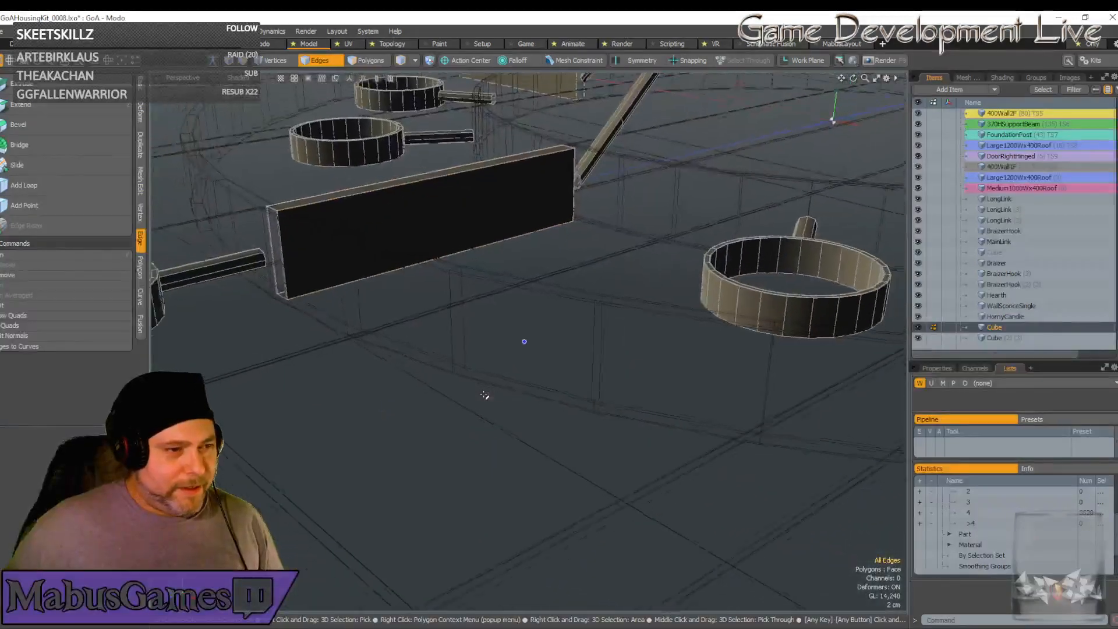
Delete the crosswise edge loops on the first diagonal support rod running from the central stem to a flat bar
scroll(485, 395, down, 5)
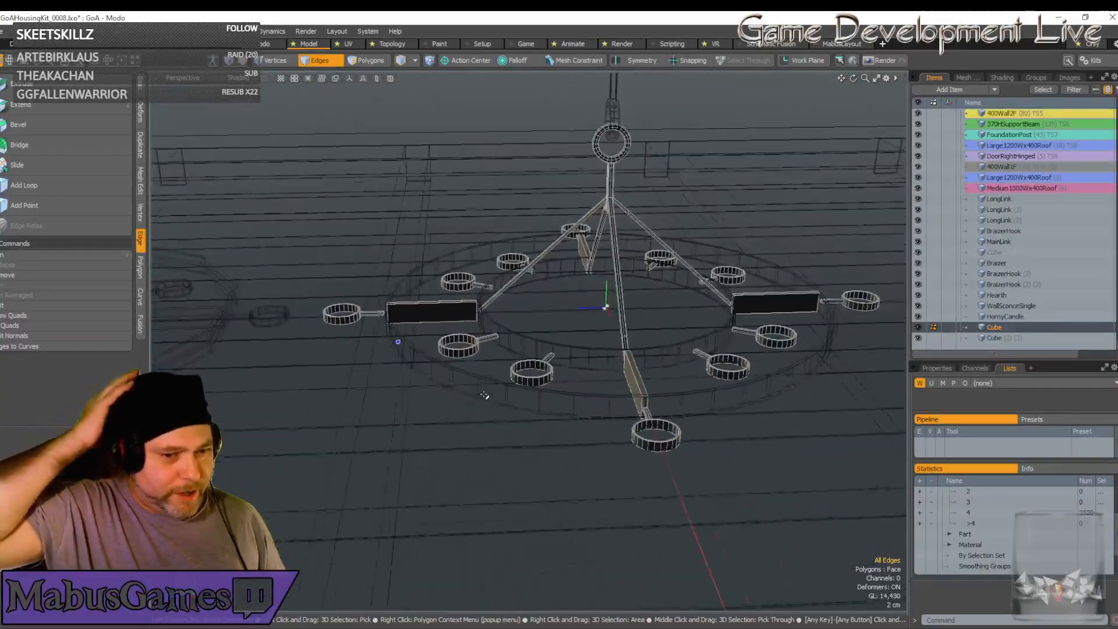
alt+drag(486, 395, 530, 315)
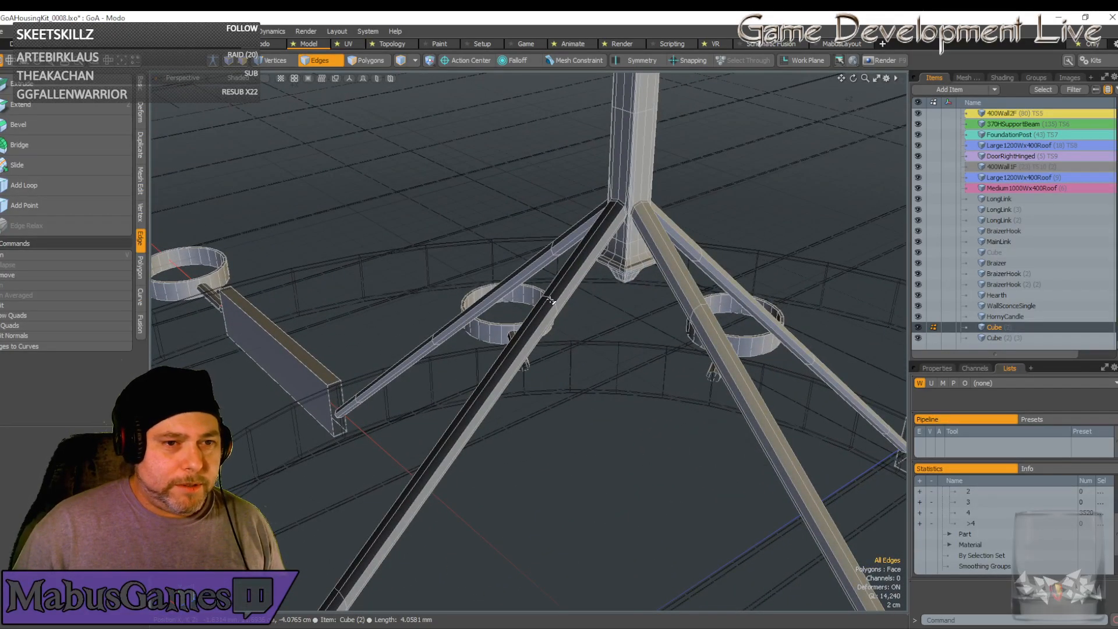
click(551, 300)
scroll(670, 174, up, 5)
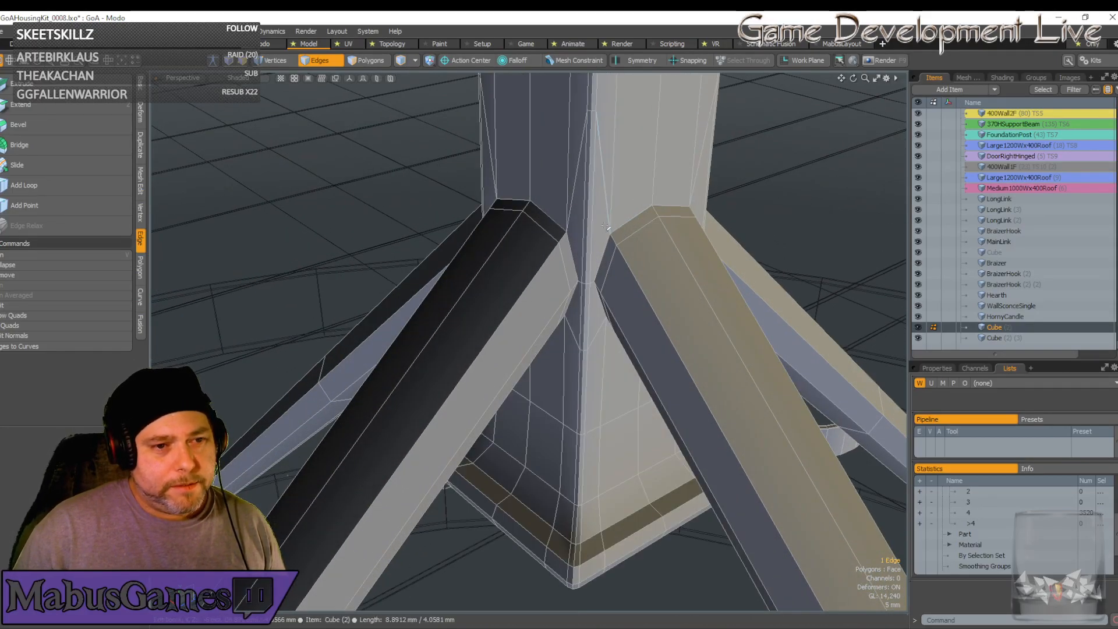
middle_drag(592, 279, 512, 415)
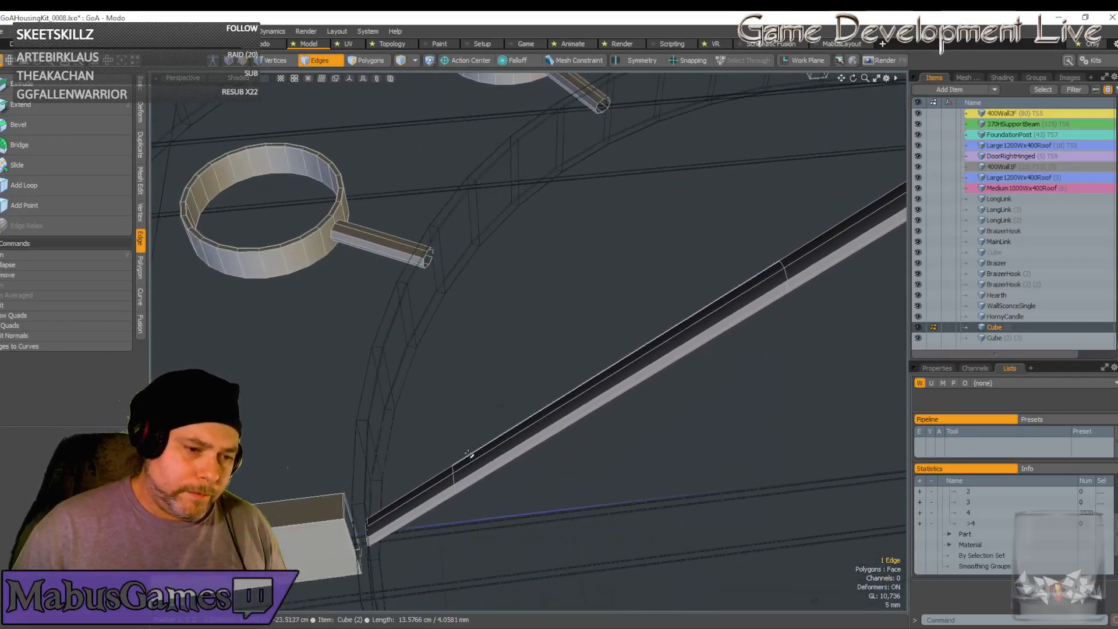
shift+click(454, 476)
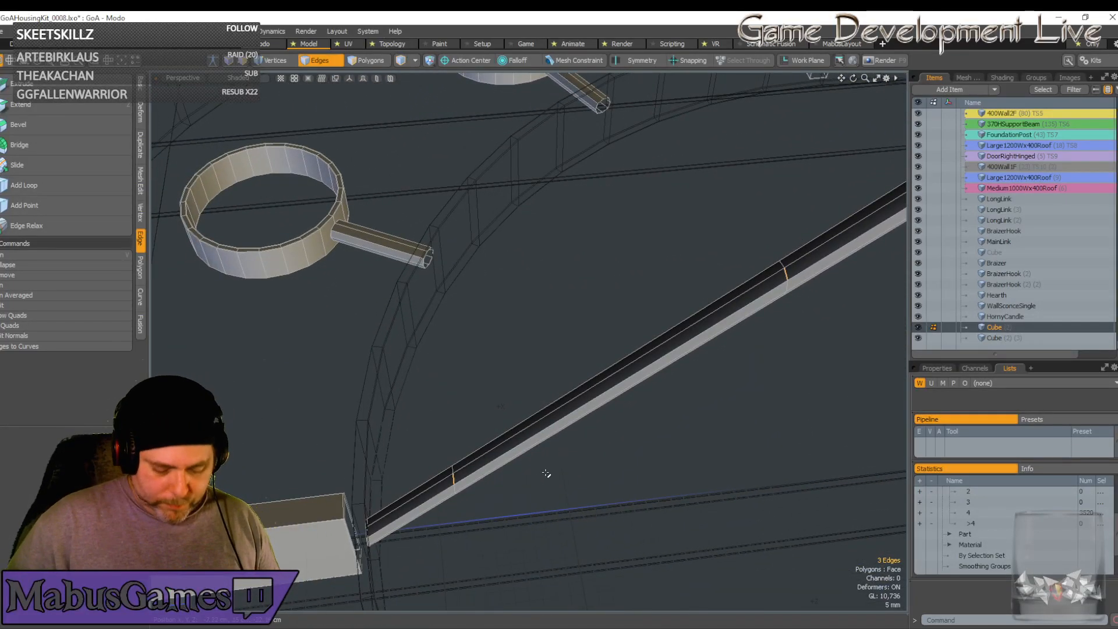
key(l)
key(BackSpace)
Delete the crosswise edge loops on the second diagonal support rod
middle_drag(546, 473, 508, 351)
click(514, 308)
alt+drag(515, 308, 471, 395)
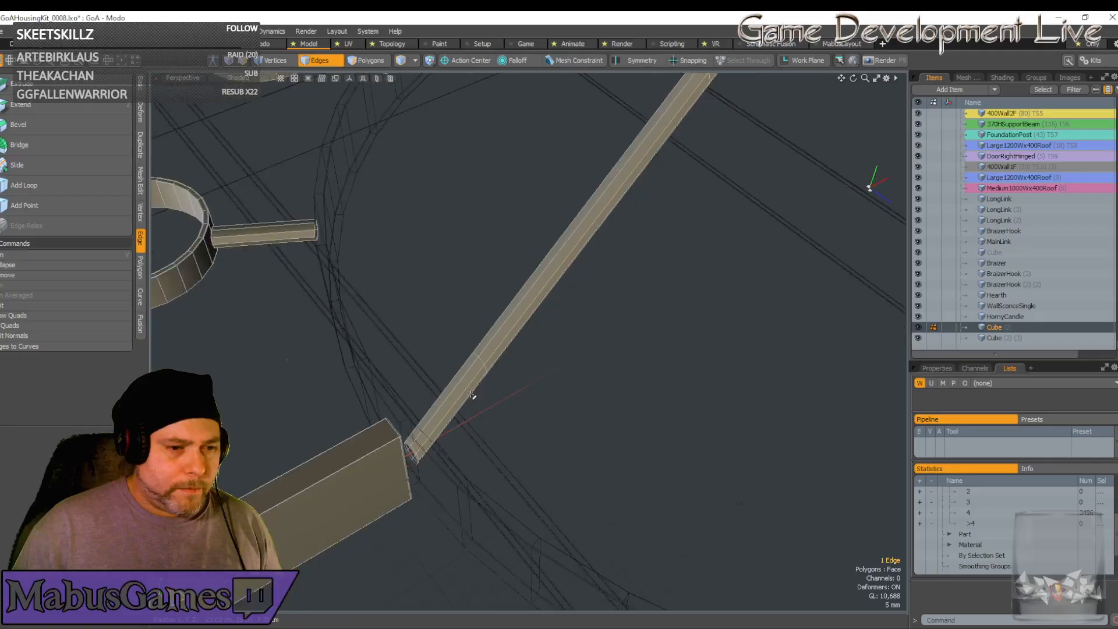
double_click(471, 395)
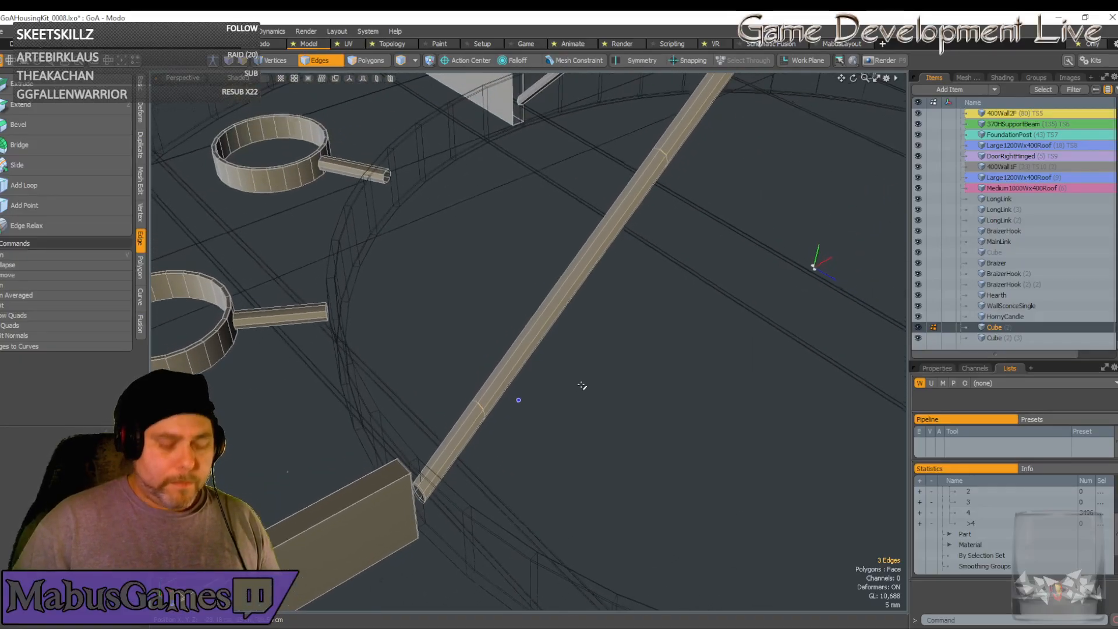
Delete the crosswise edge loops on the third diagonal support rod
alt+drag(582, 386, 554, 293)
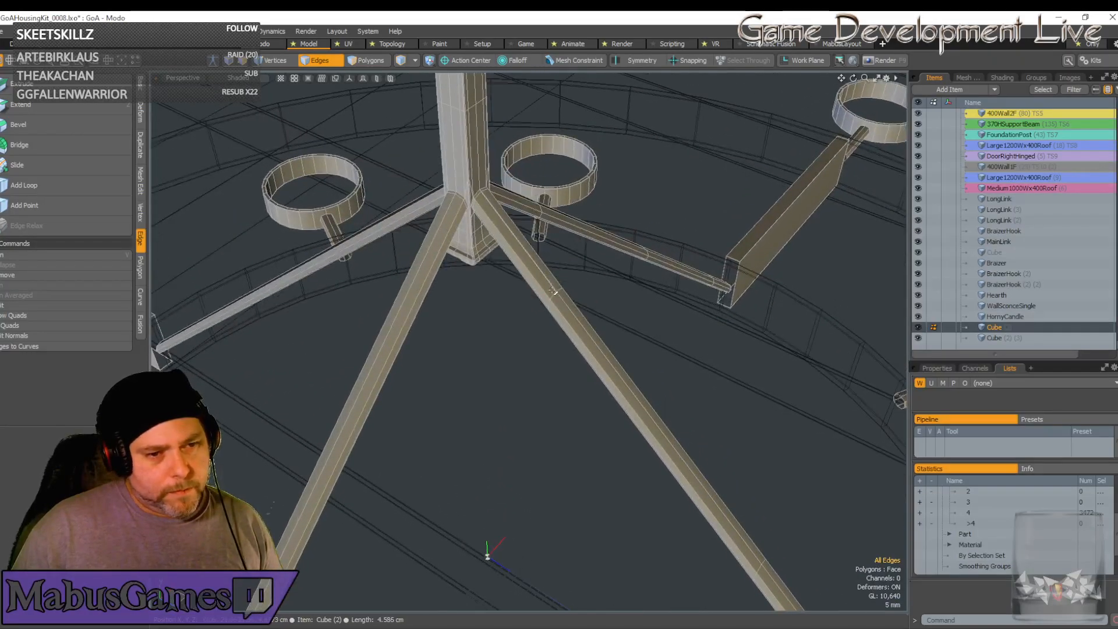
click(552, 296)
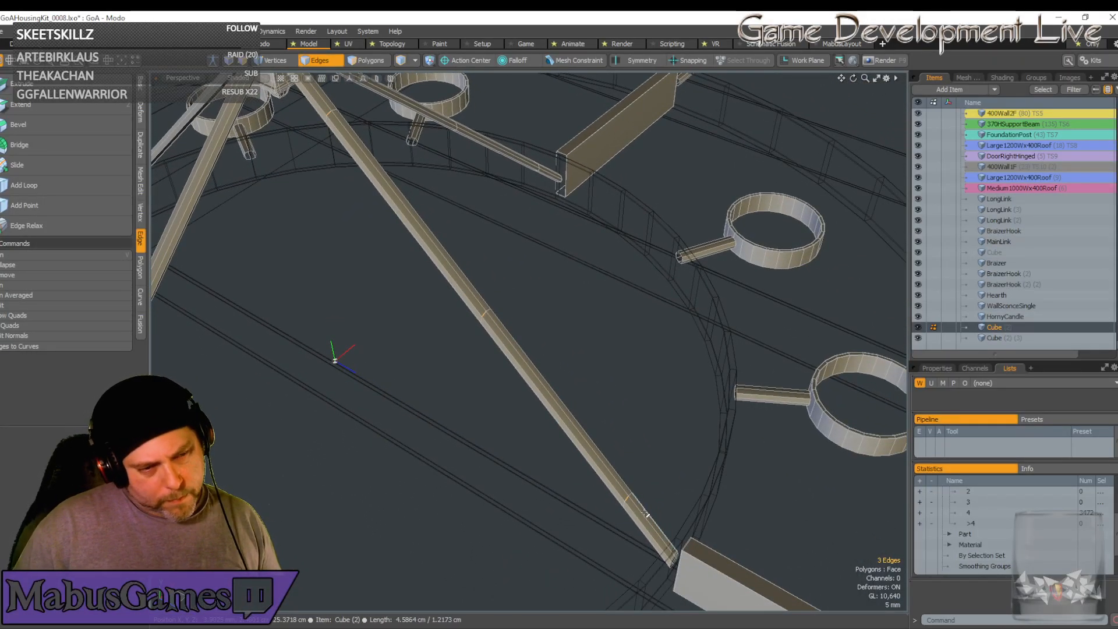
key(l)
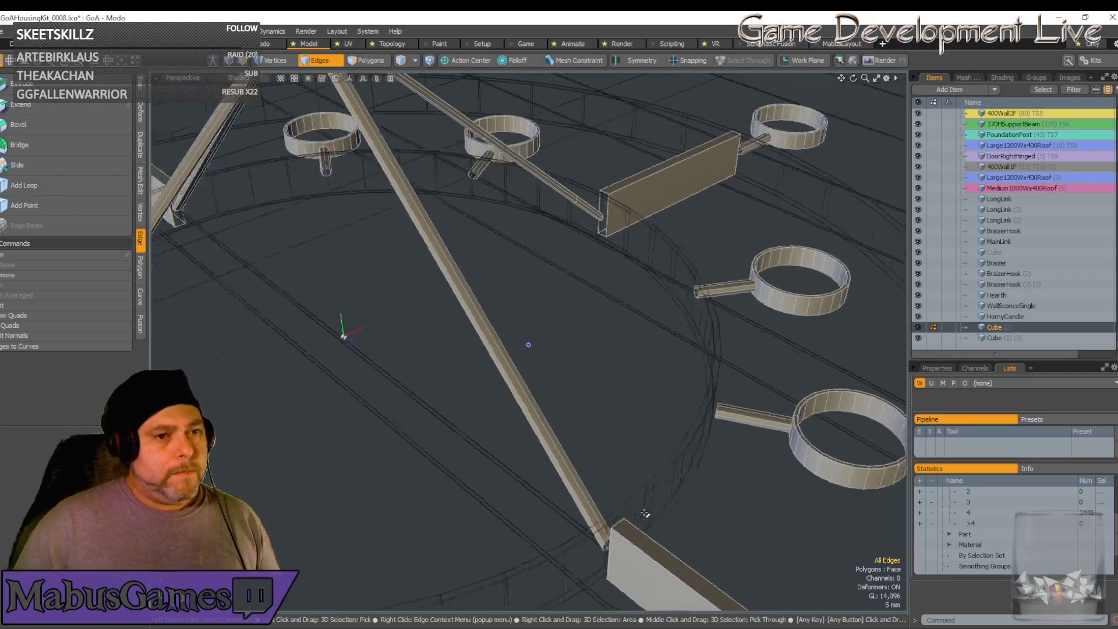
Delete the crosswise edge loops on the remaining uncleaned diagonal support rod
alt+drag(574, 250, 739, 511)
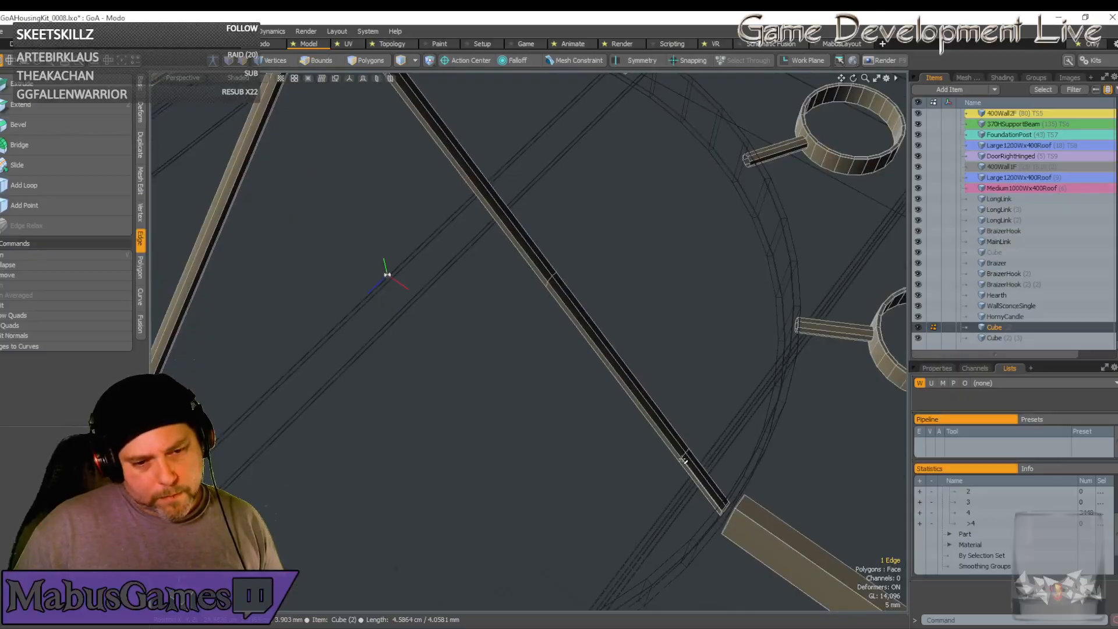
key(l)
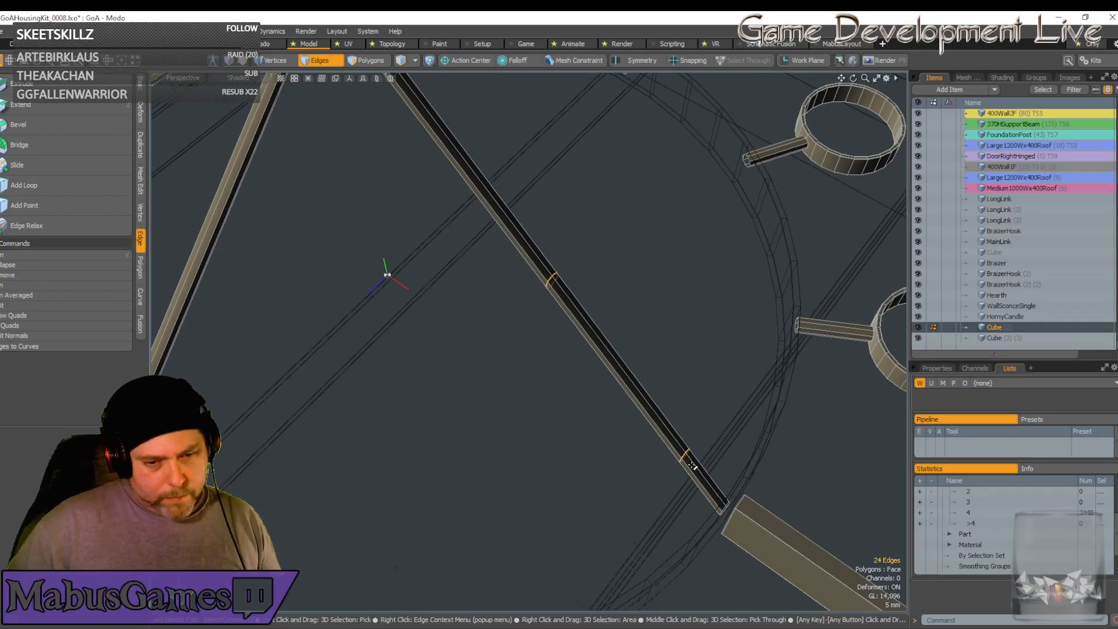
scroll(692, 466, down, 10)
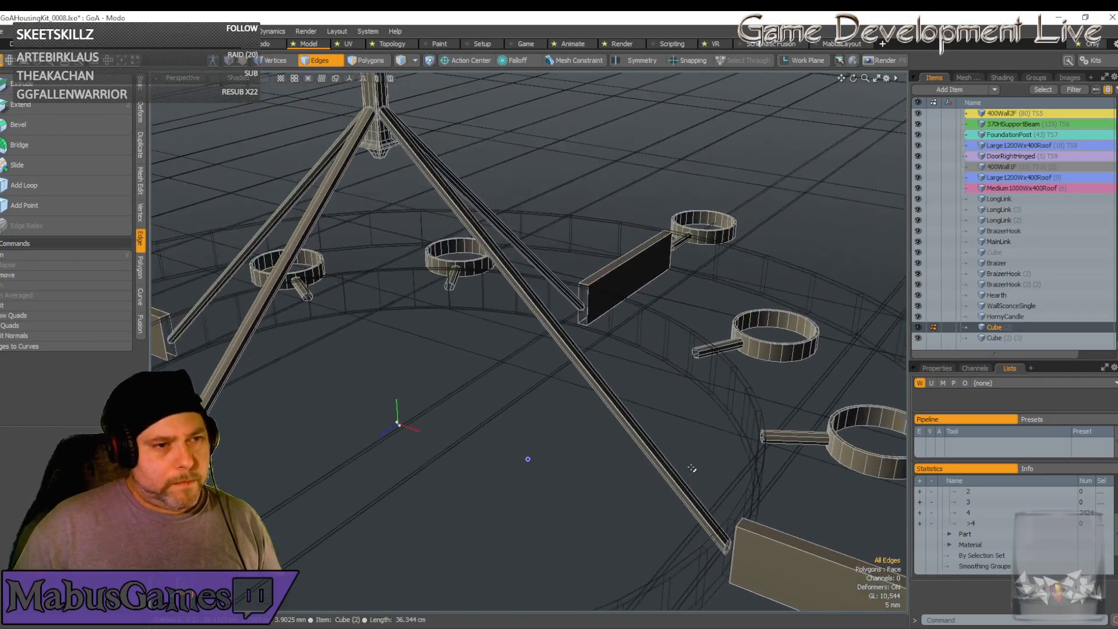
Try to delete the crosswise edge loops on the central stem below the hanging ring, and undo the deletion
scroll(648, 460, down, 4)
alt+drag(526, 343, 460, 228)
scroll(459, 227, up, 5)
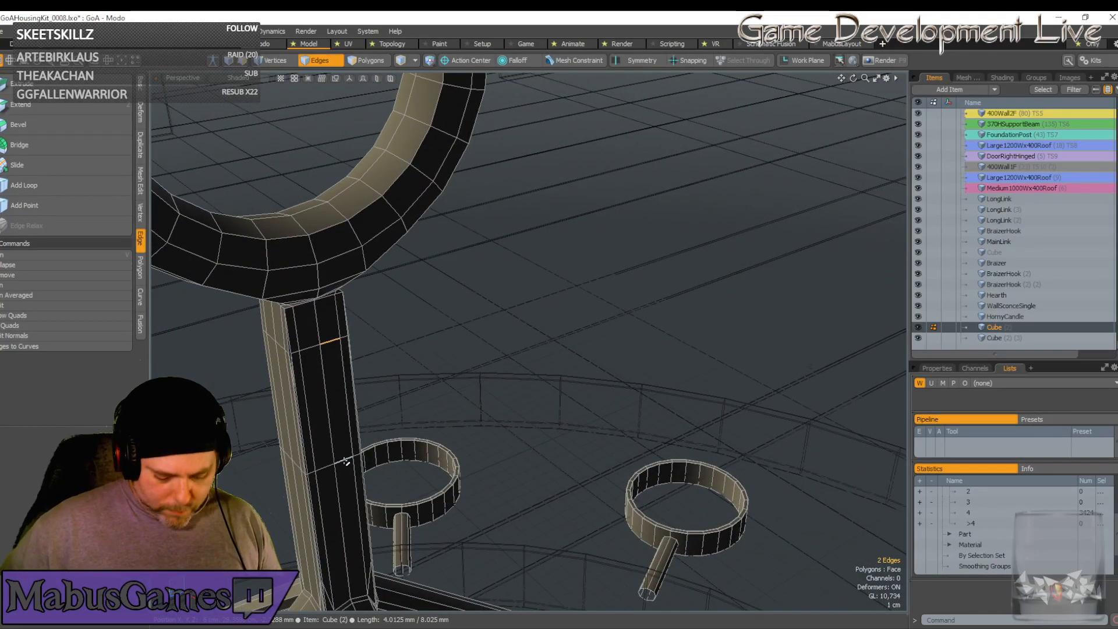
key(BackSpace)
alt+drag(346, 461, 346, 461)
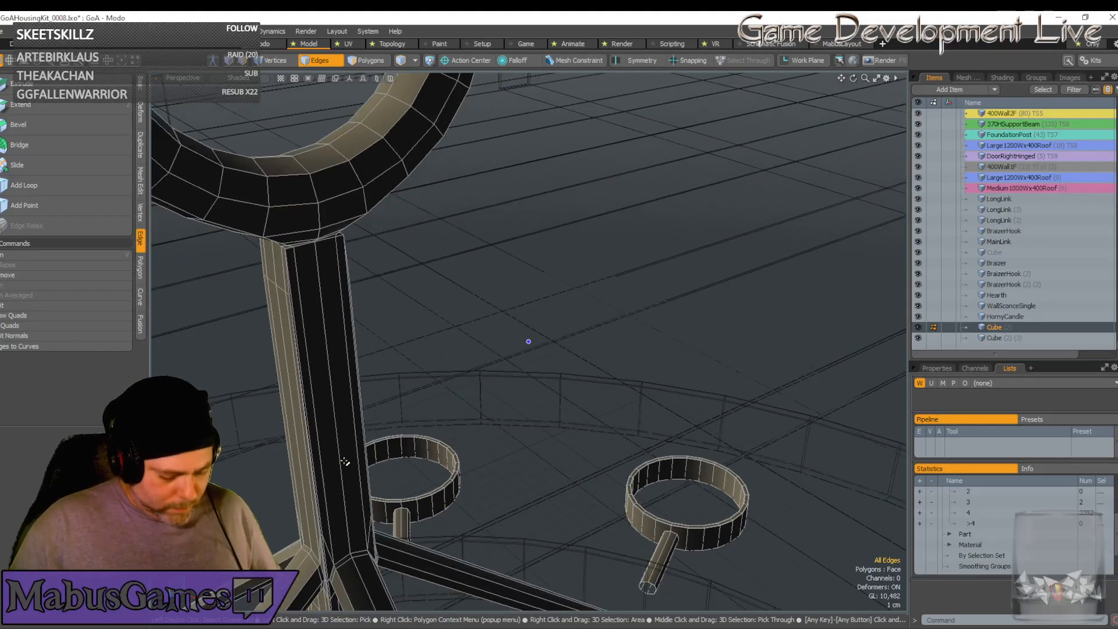
key(ctrl+z)
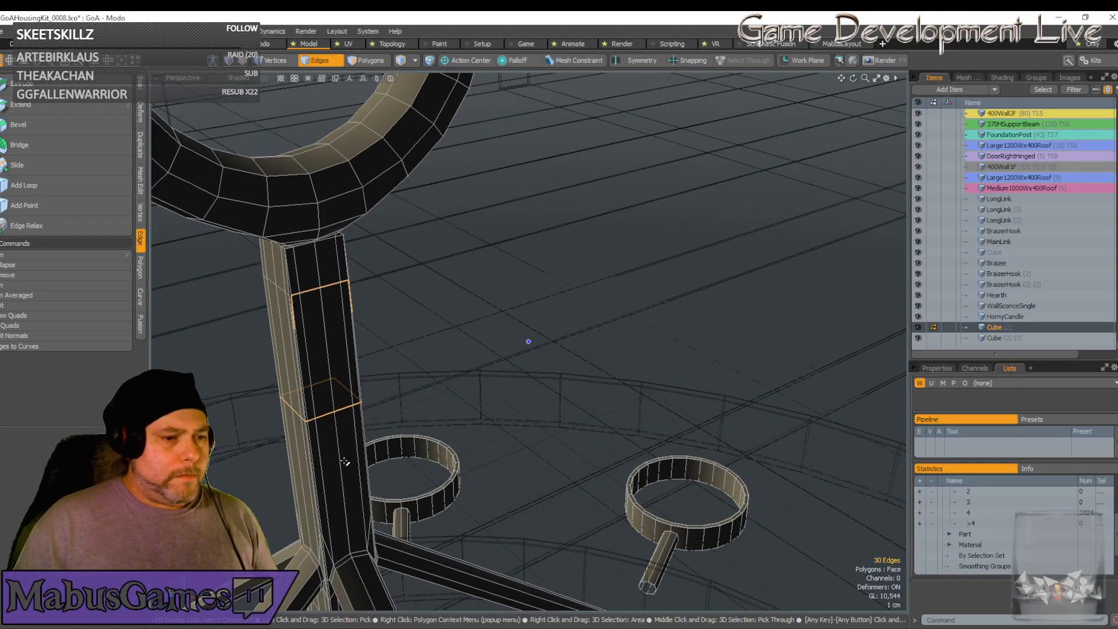
Select the surplus horizontal edge loops on the central stem's lower section, flared rim and tapered tip, and delete them
alt+drag(322, 414, 372, 190)
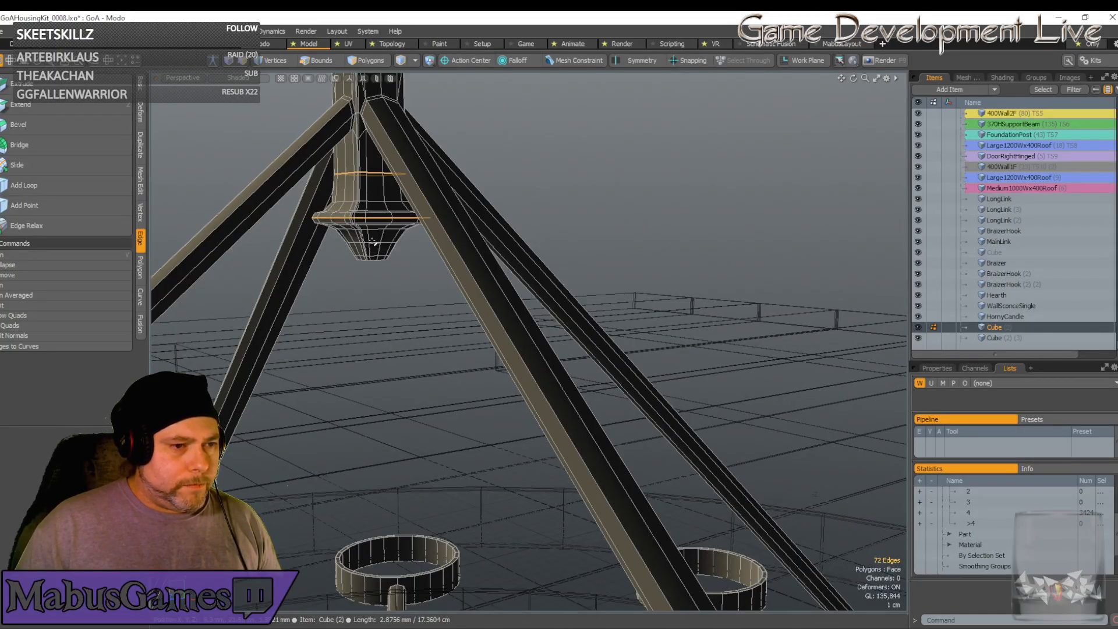
alt+drag(374, 242, 342, 210)
scroll(339, 199, up, 4)
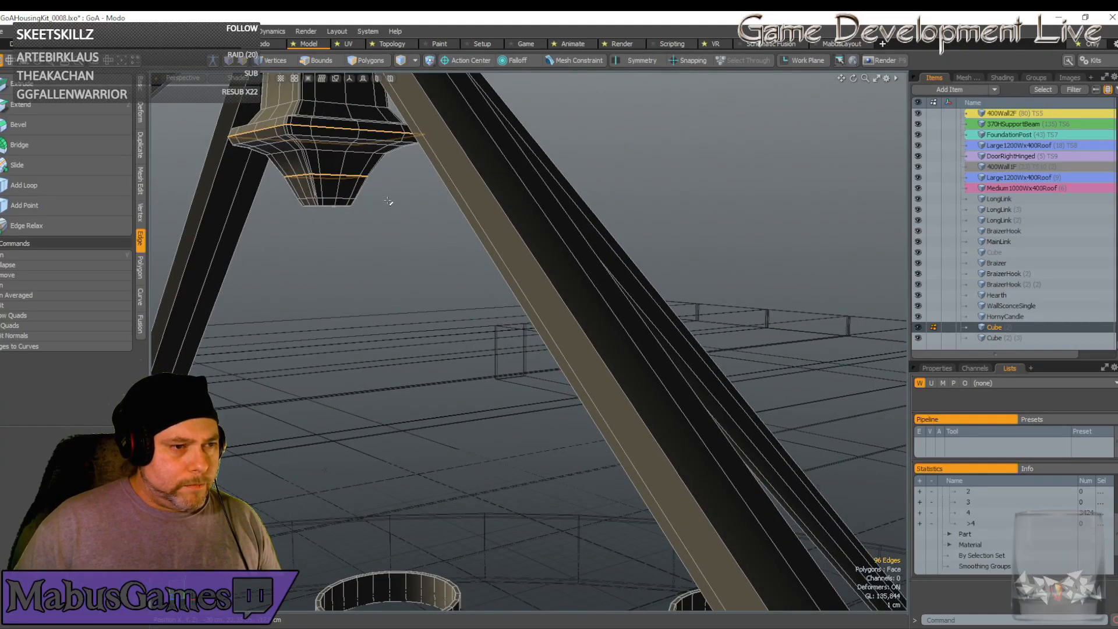
key(2)
click(388, 201)
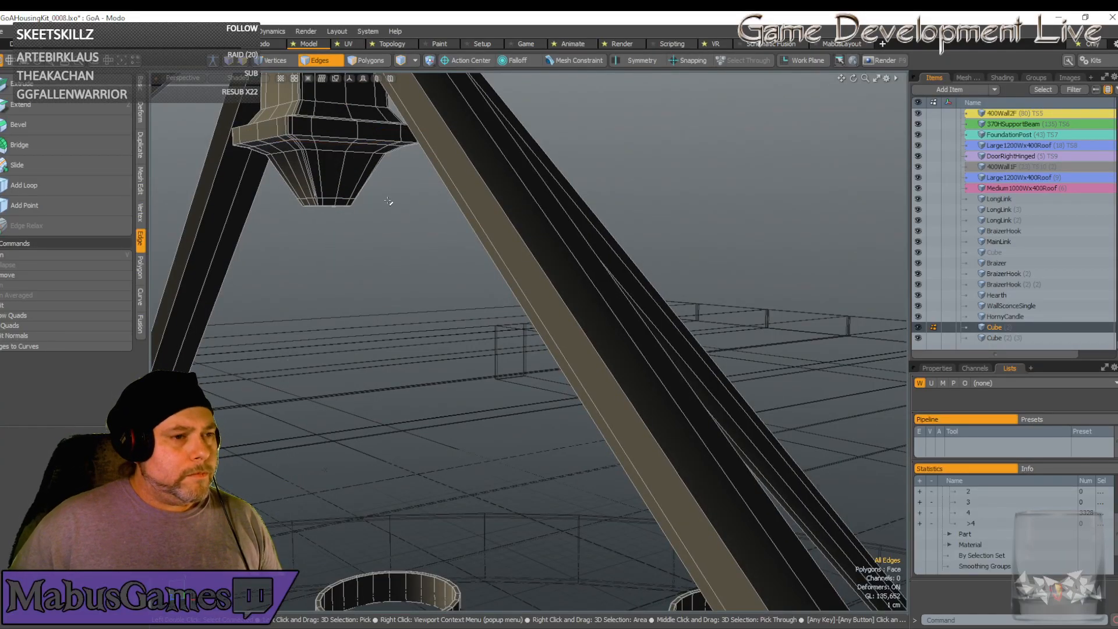
Select all three chandelier mesh items together and examine the assembled chandelier from the side and from above
alt+drag(388, 201, 347, 291)
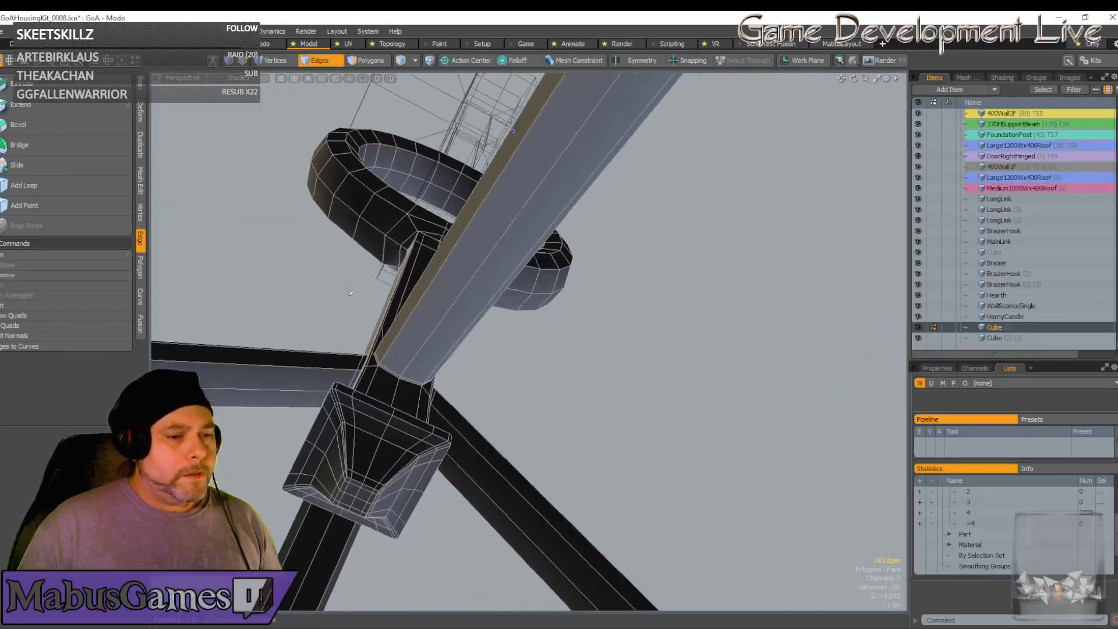
middle_drag(348, 291, 354, 320)
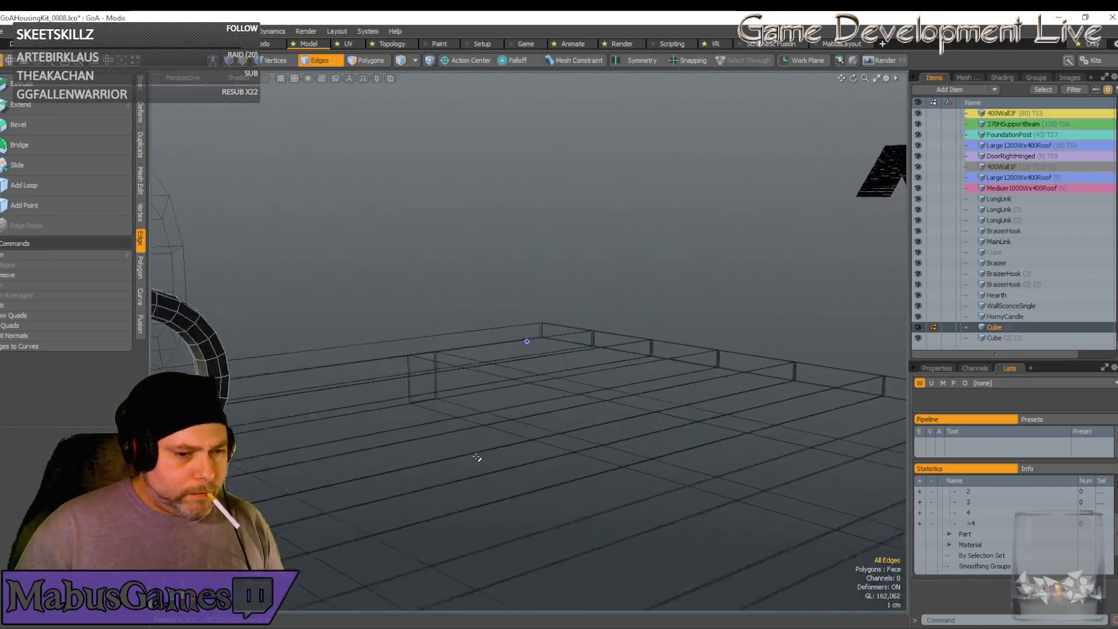
middle_drag(476, 457, 509, 500)
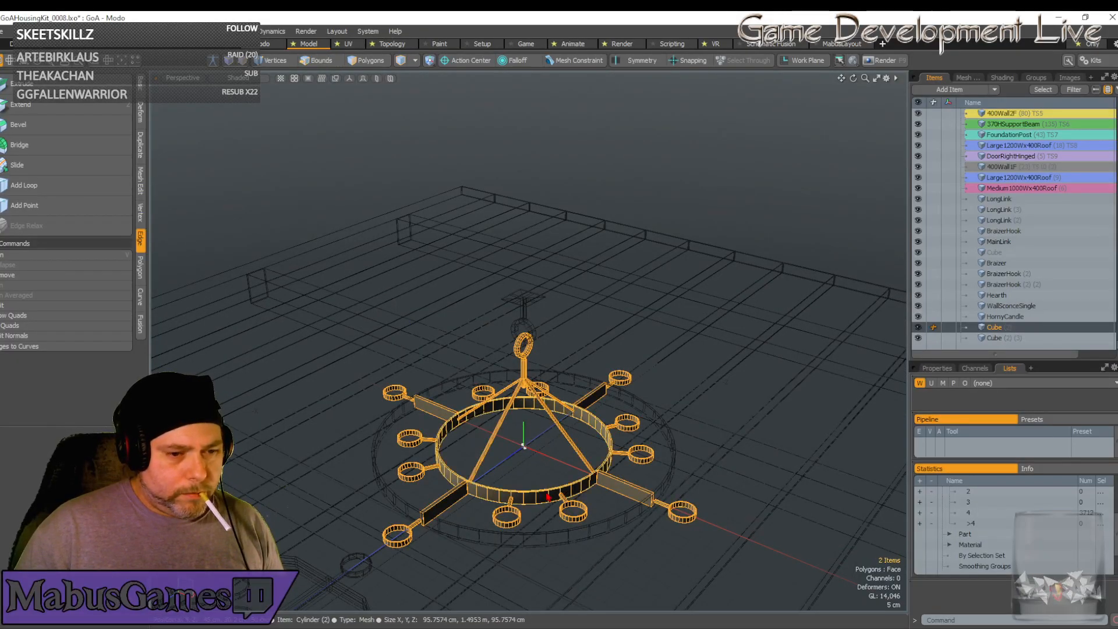
middle_drag(646, 541, 651, 539)
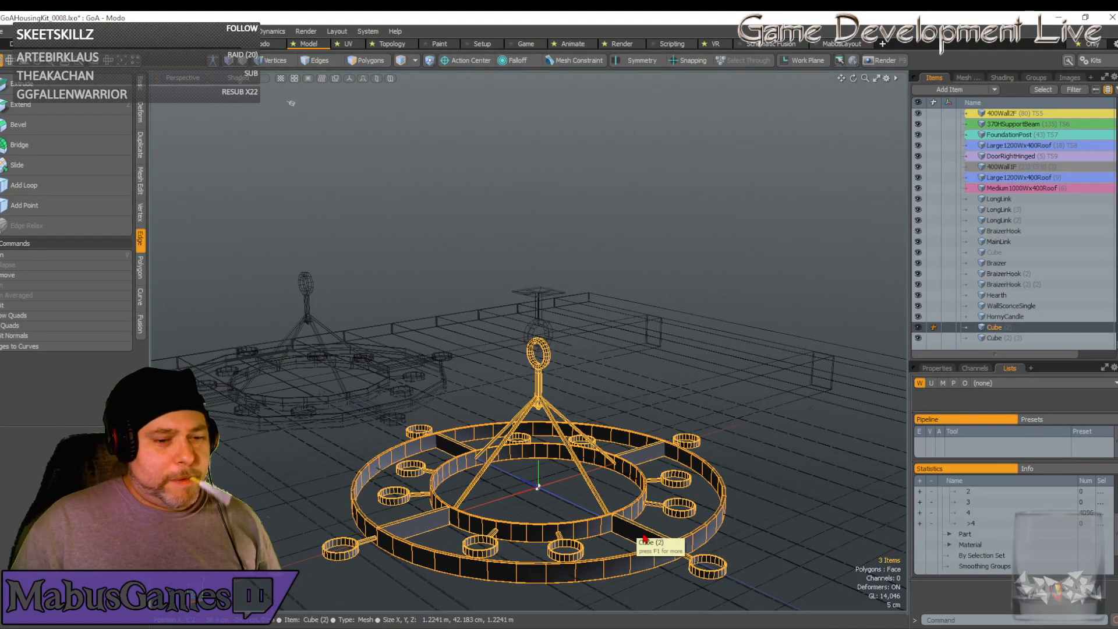
alt+drag(644, 538, 661, 526)
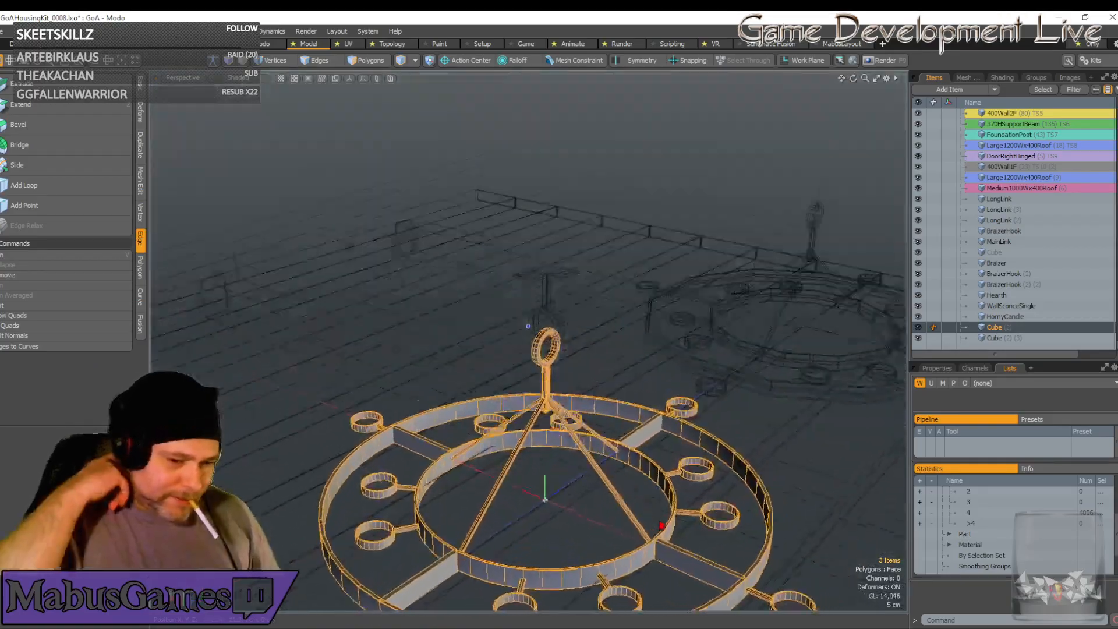
middle_drag(661, 525, 661, 525)
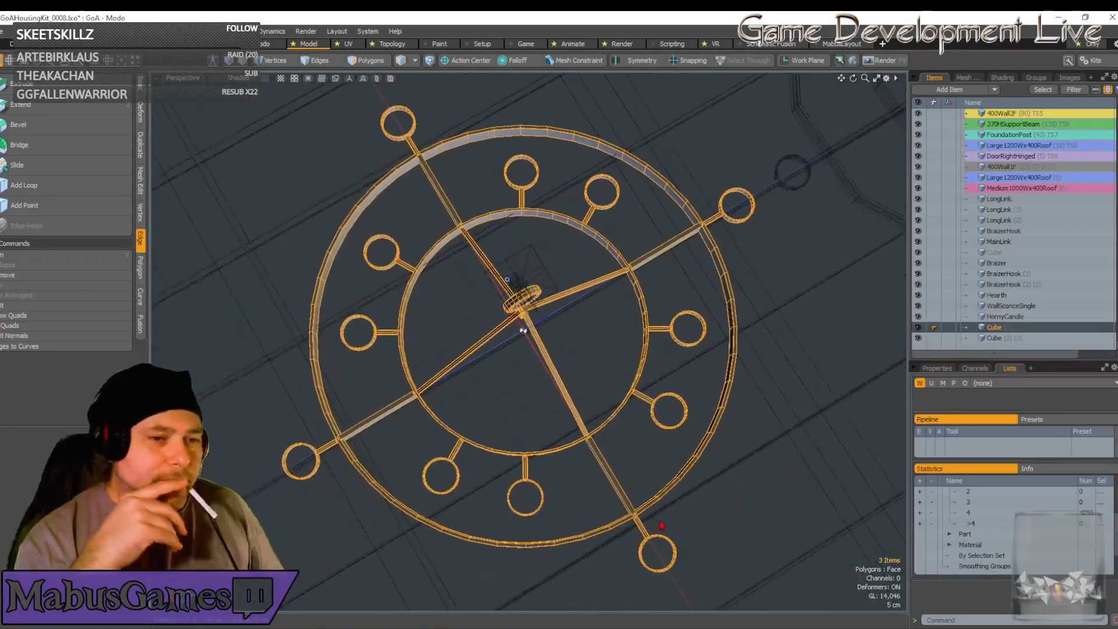
alt+drag(661, 525, 661, 525)
scroll(662, 525, up, 3)
middle_drag(661, 525, 661, 525)
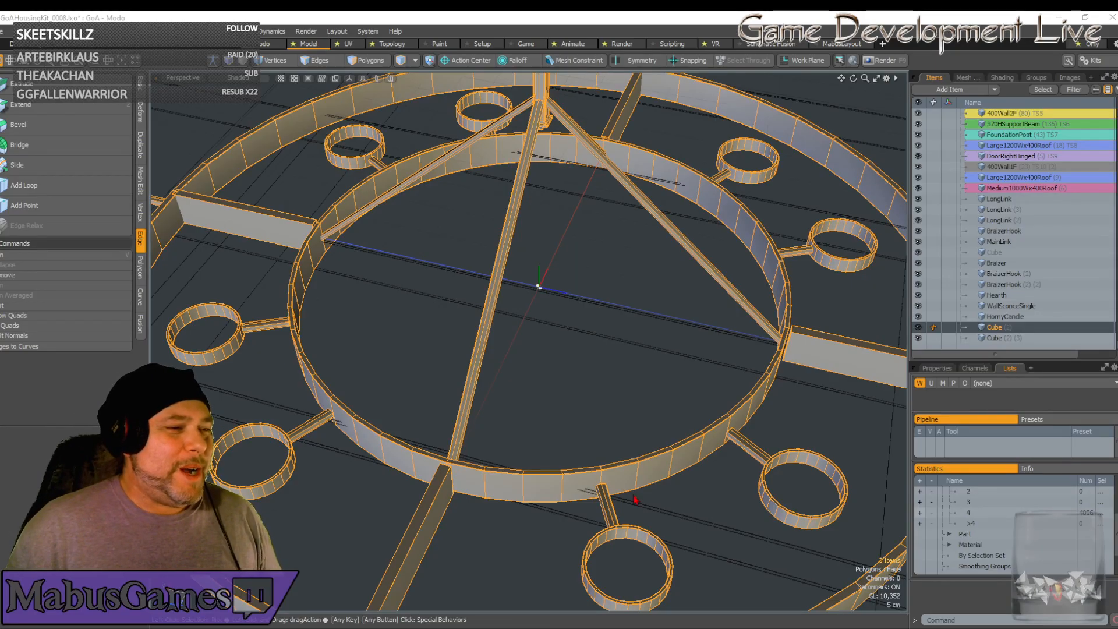
Select the first flat cross bar's polygons and slide it slightly inward along Z towards the inner ring
alt+drag(460, 48, 428, 338)
scroll(428, 338, down, 3)
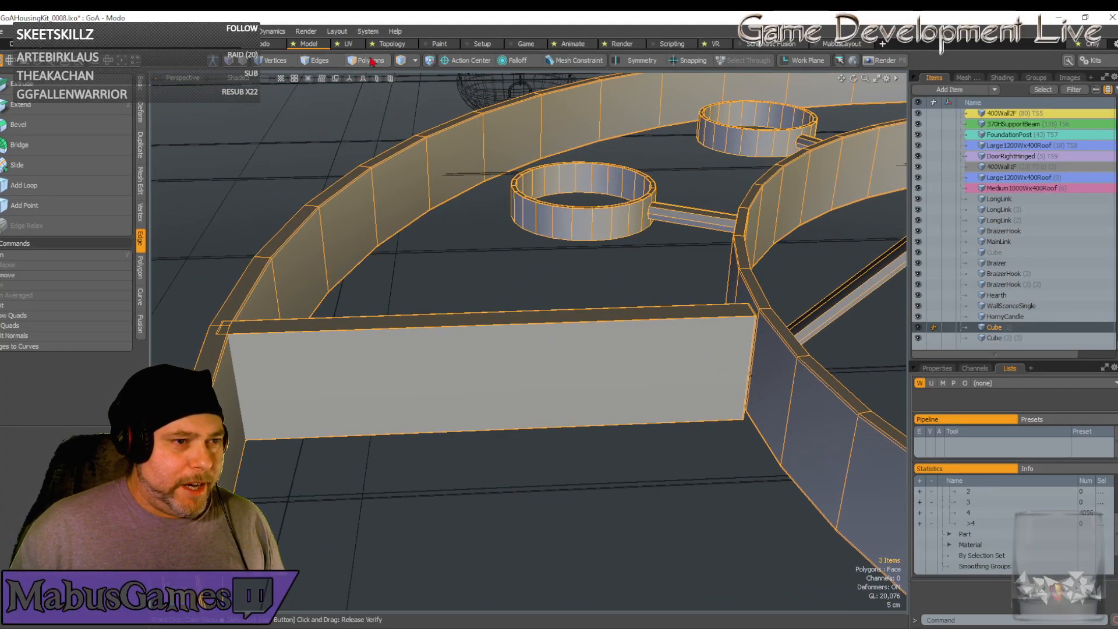
double_click(459, 354)
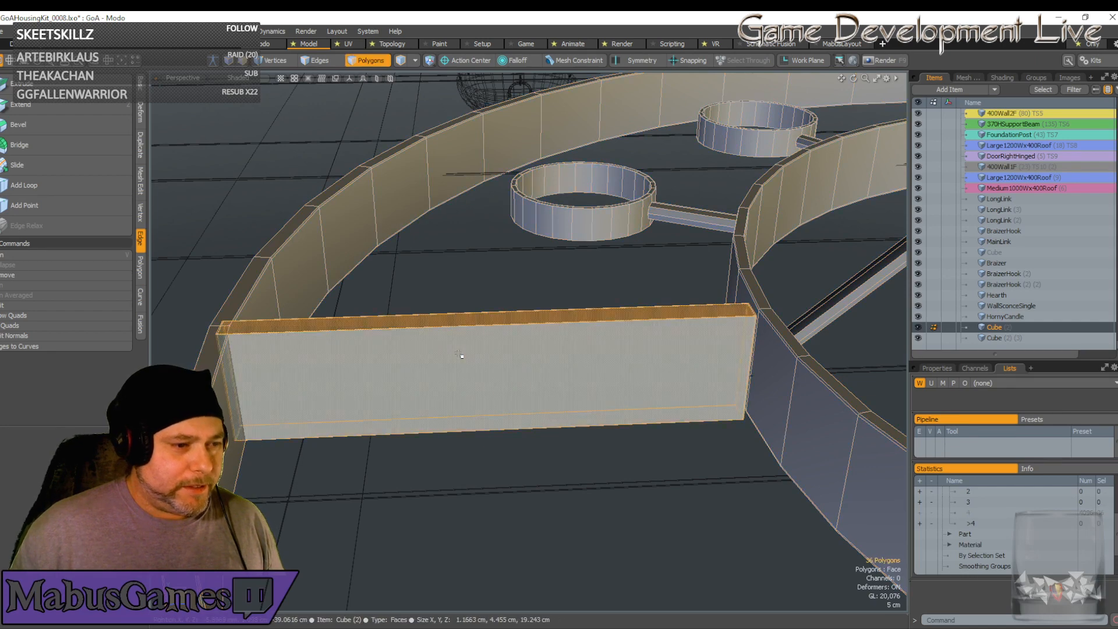
key(y)
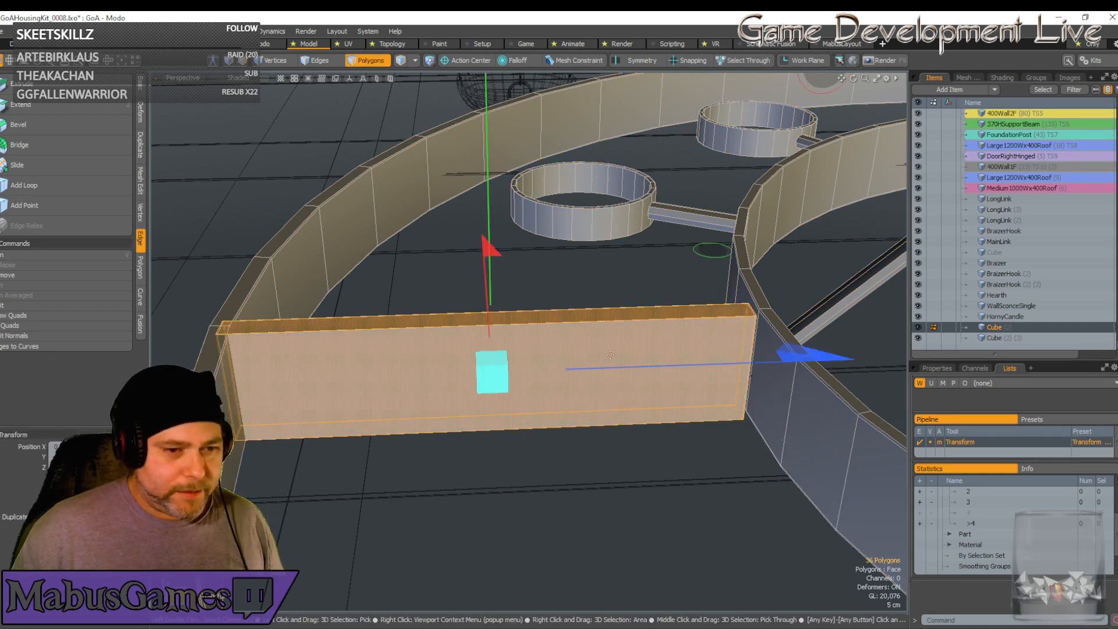
drag(815, 355, 826, 357)
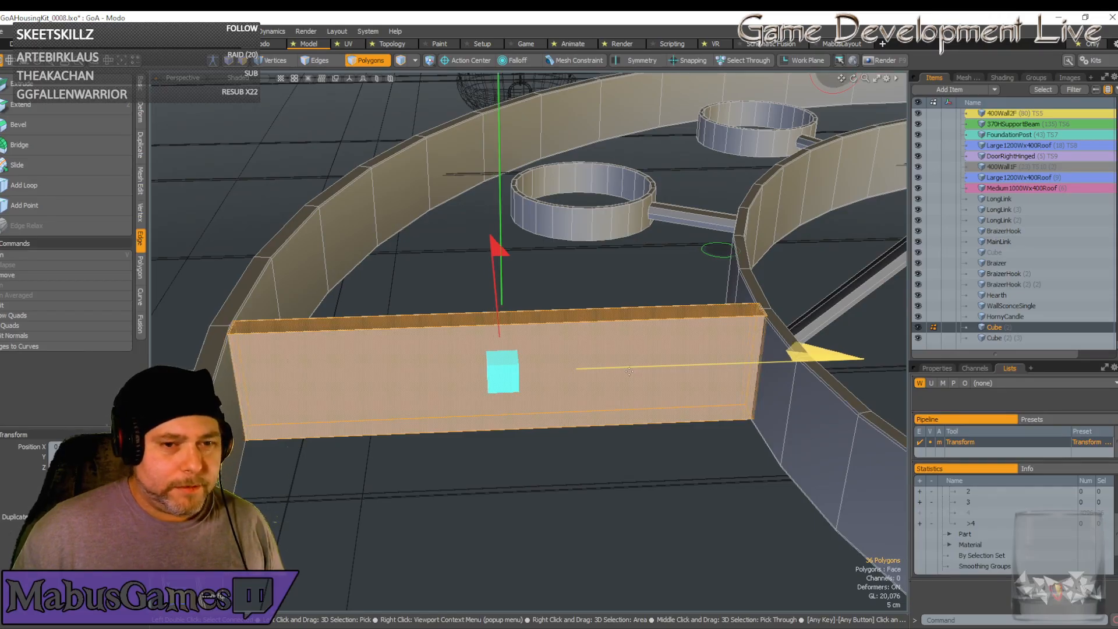
alt+drag(629, 371, 568, 381)
scroll(580, 326, up, 5)
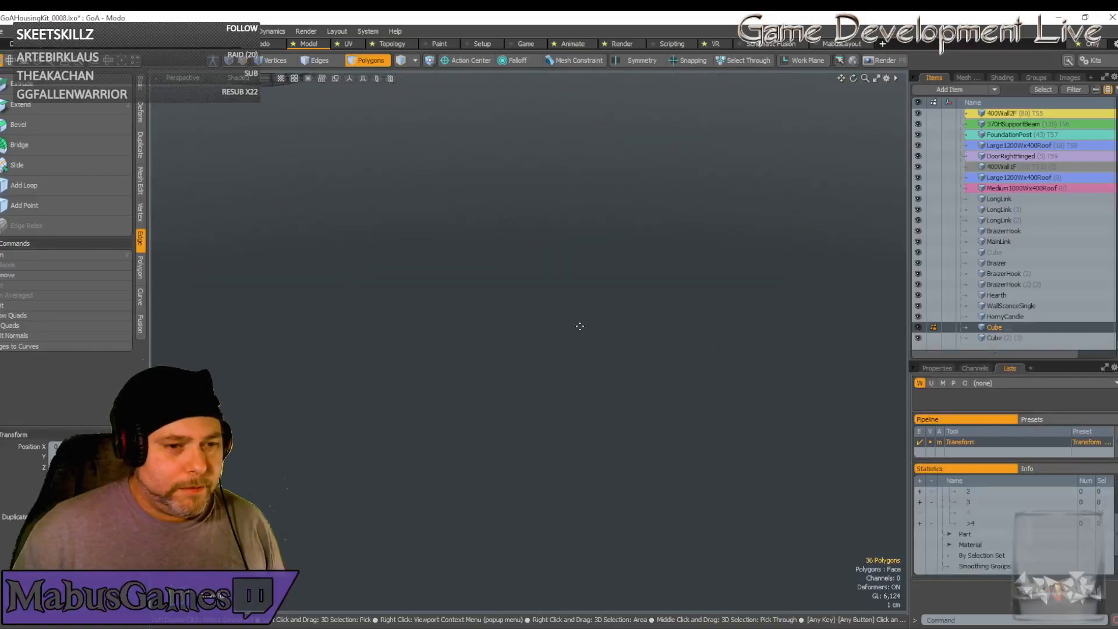
scroll(561, 342, down, 5)
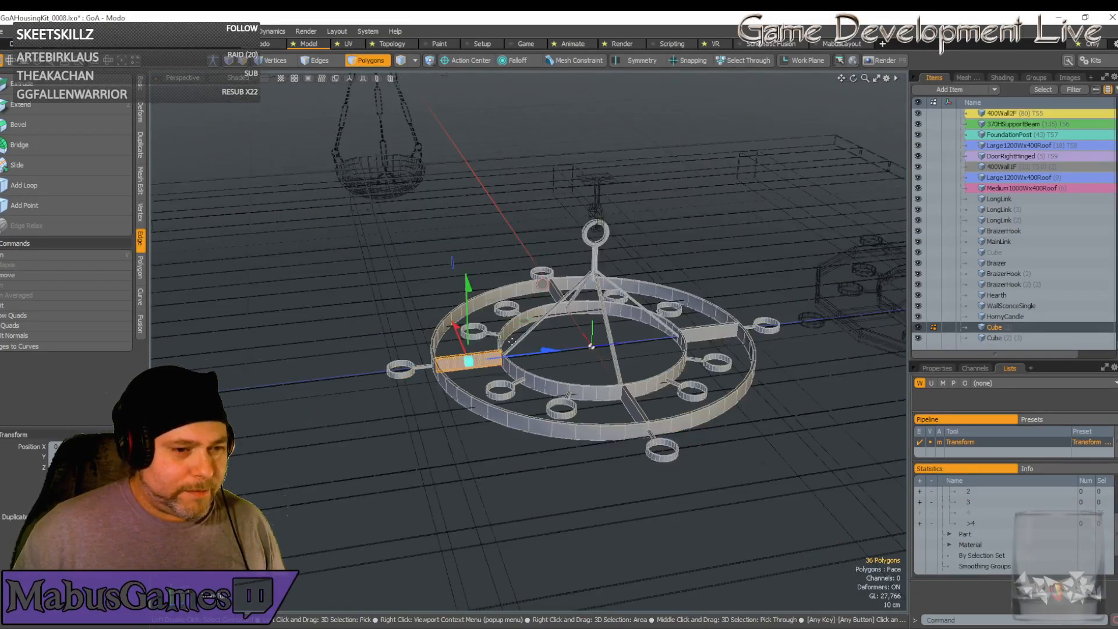
Fine-tune the first cross bar's lengthwise position so its inner end meets the inner ring
key(shift+a)
alt+drag(337, 321, 603, 414)
key(q)
key(w)
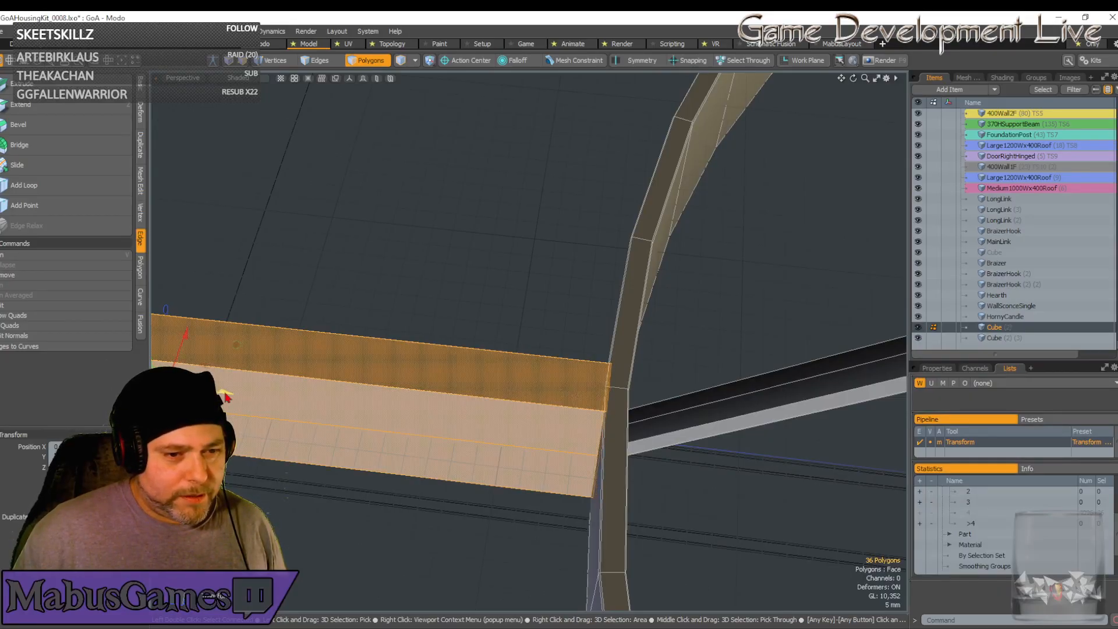
key(q)
alt+drag(224, 396, 260, 418)
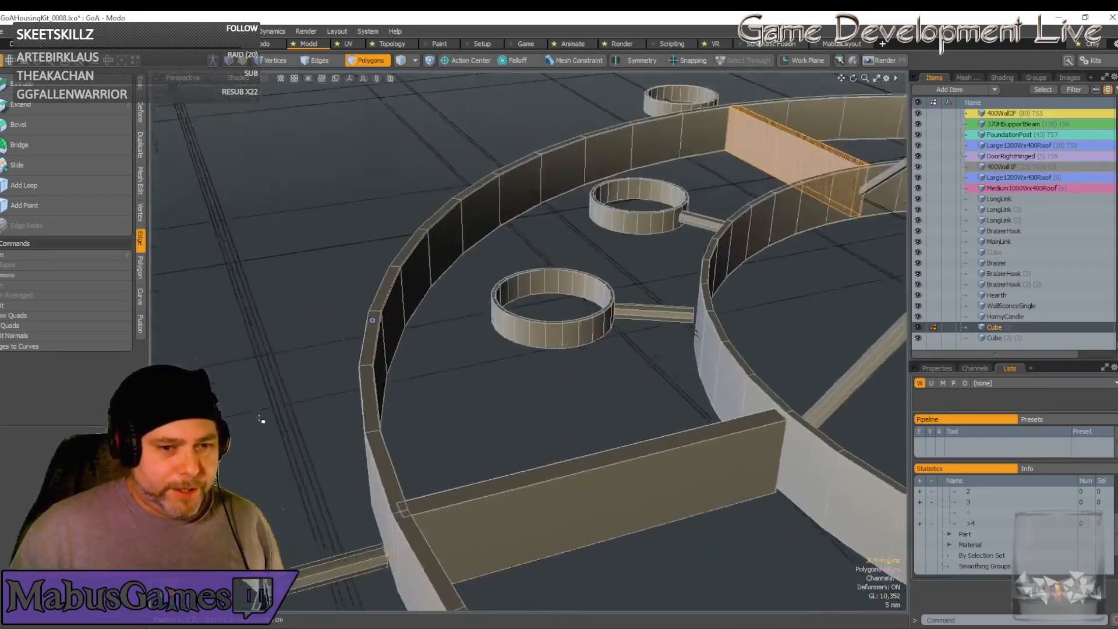
Select the second flat cross bar and move it slightly inward along X until its end meets the inner ring
double_click(516, 434)
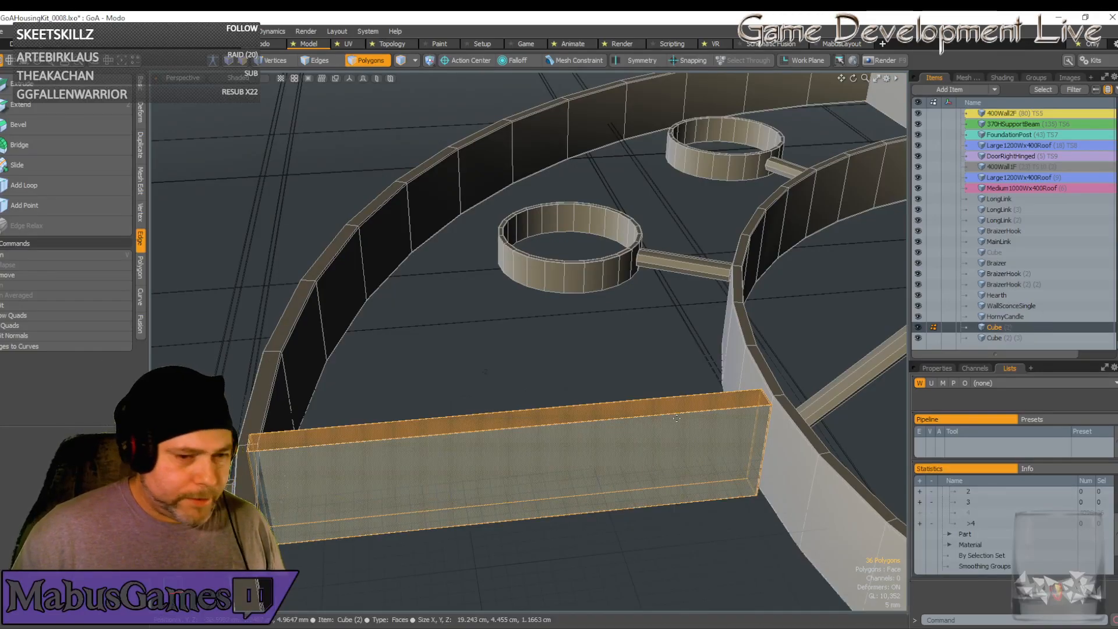
key(w)
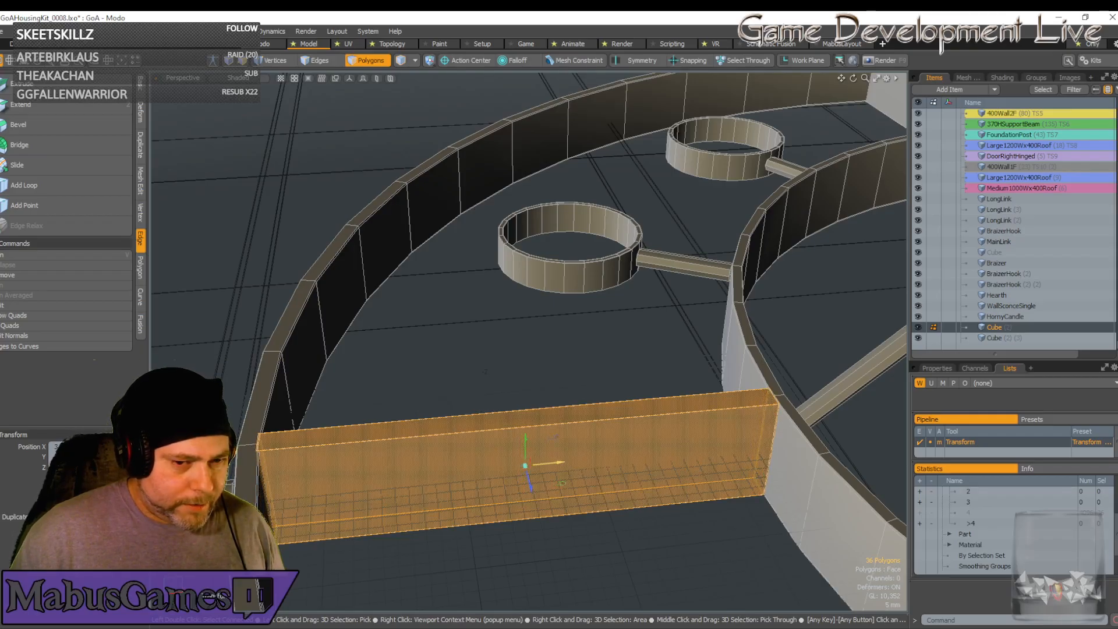
alt+drag(515, 467, 515, 495)
alt+drag(265, 426, 522, 346)
scroll(483, 364, up, 6)
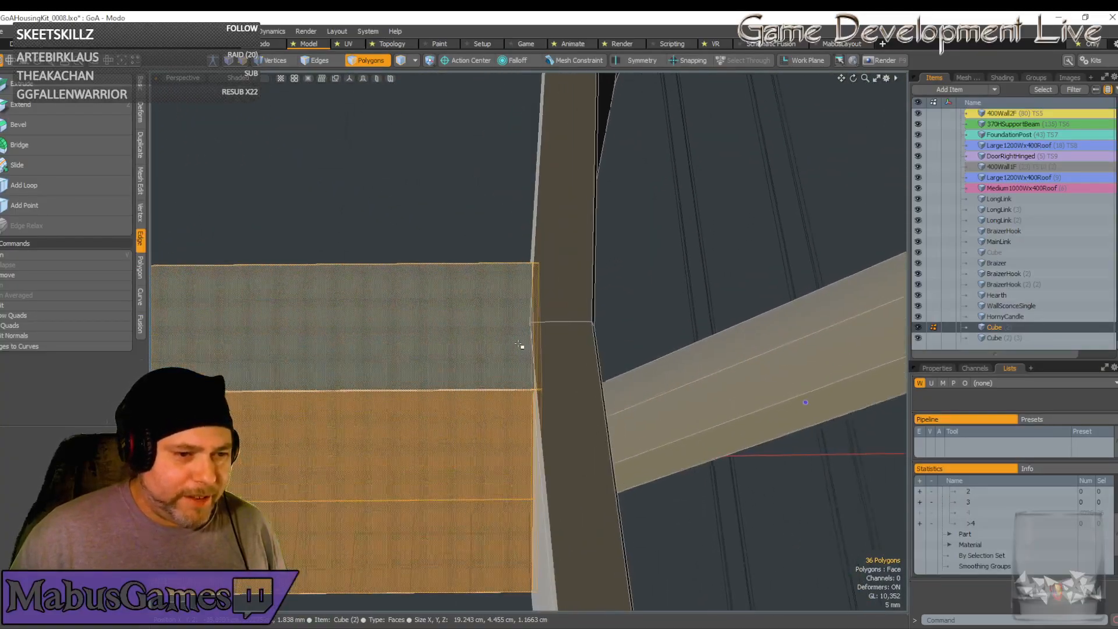
scroll(520, 344, down, 8)
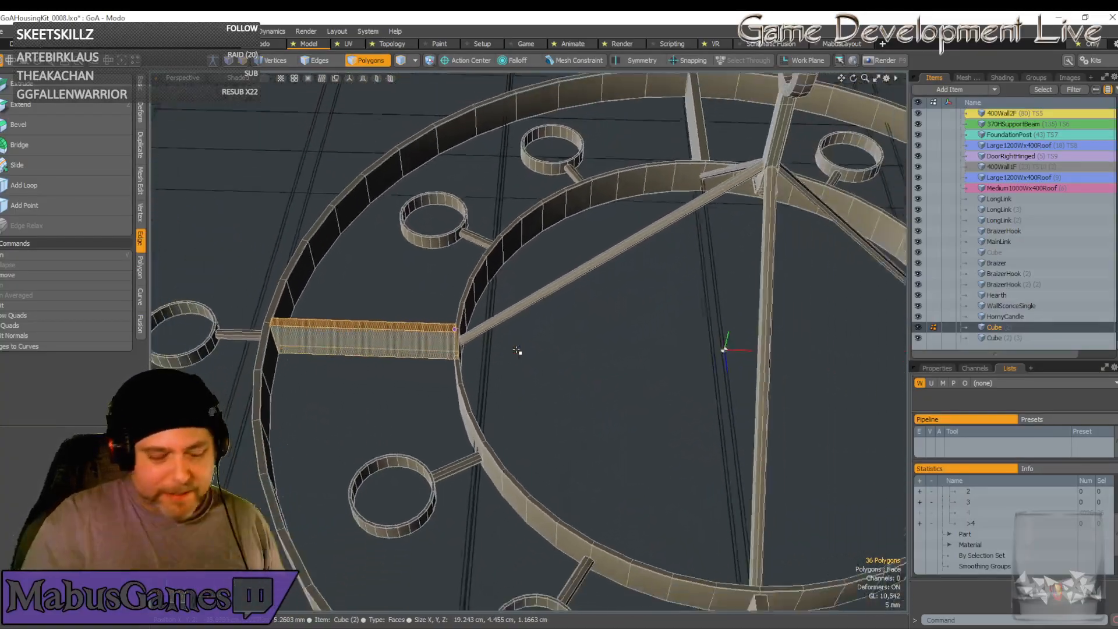
Select the third flat cross bar and shift it slightly inward along Z so its end meets the inner ring
alt+drag(517, 350, 365, 418)
scroll(365, 419, up, 5)
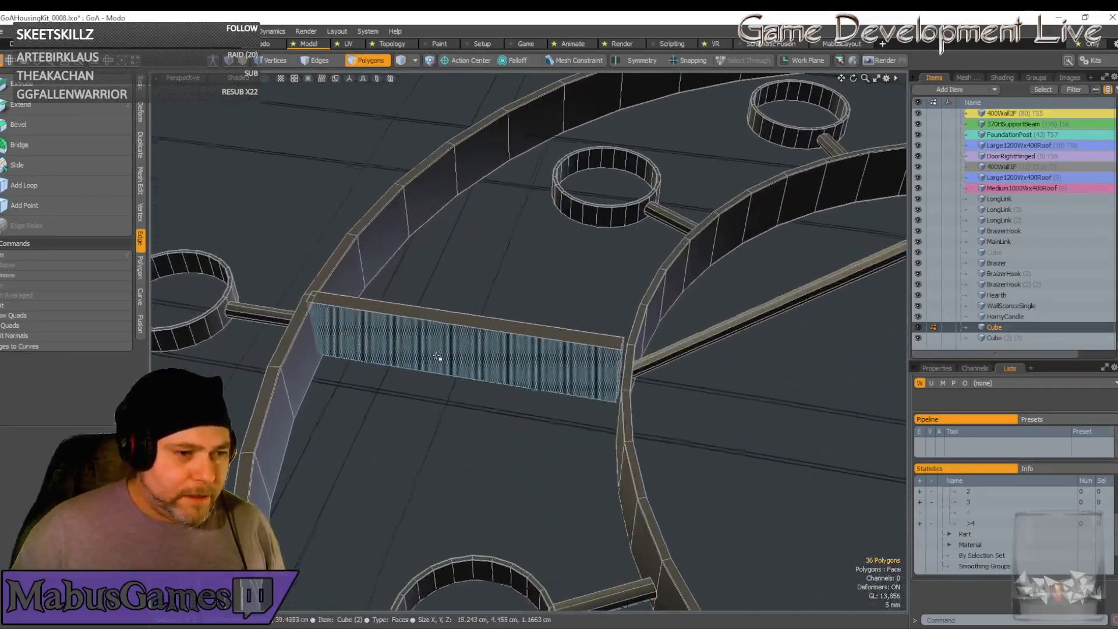
scroll(423, 335, up, 6)
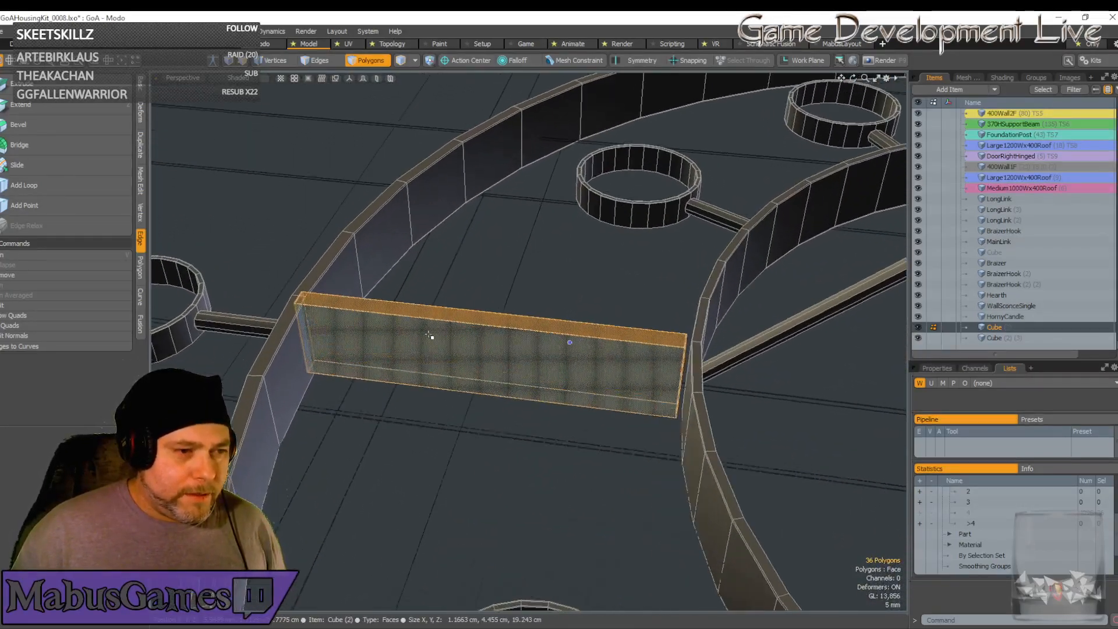
alt+drag(637, 345, 742, 359)
key(y)
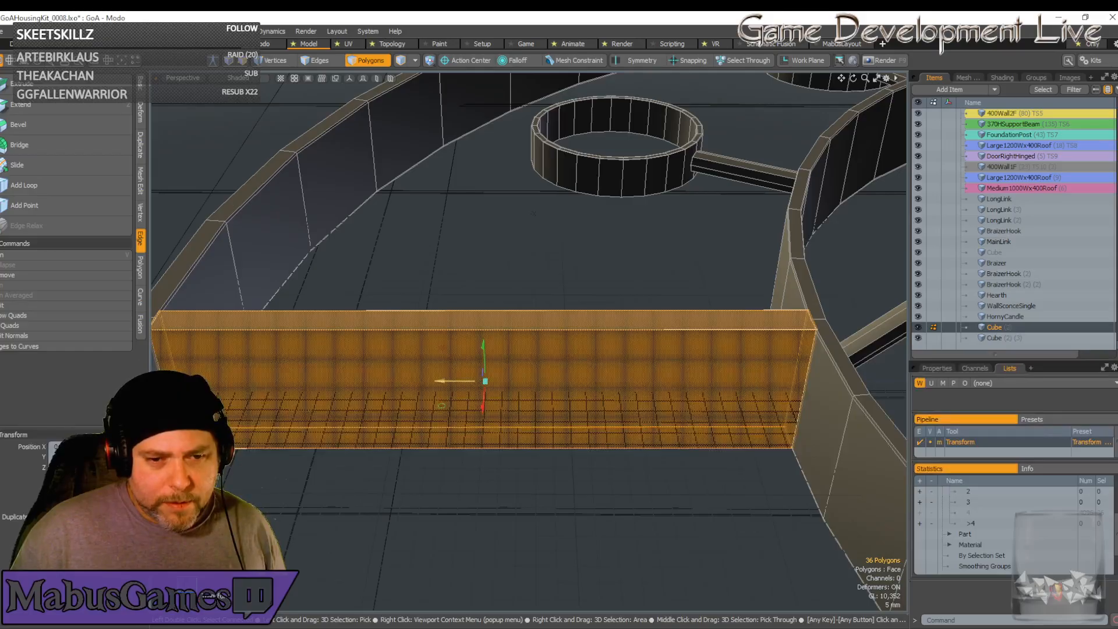
key(space)
alt+drag(733, 392, 774, 399)
scroll(774, 399, up, 8)
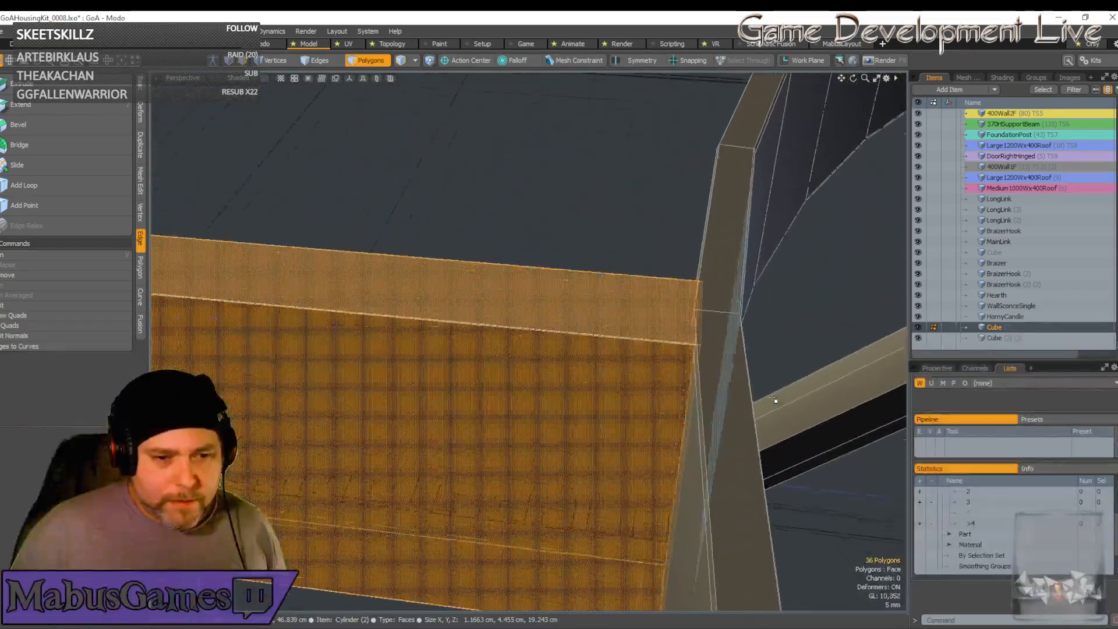
scroll(715, 382, down, 10)
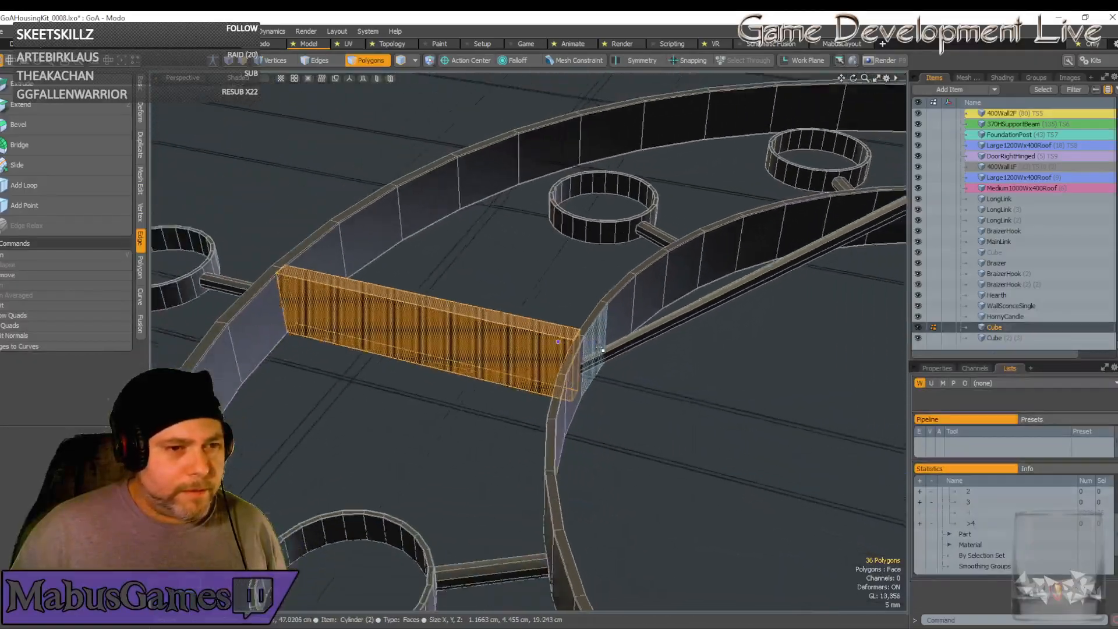
Select the remaining flat cross bar and shift it slightly inward along X so its end meets the inner ring
alt+drag(652, 371, 604, 399)
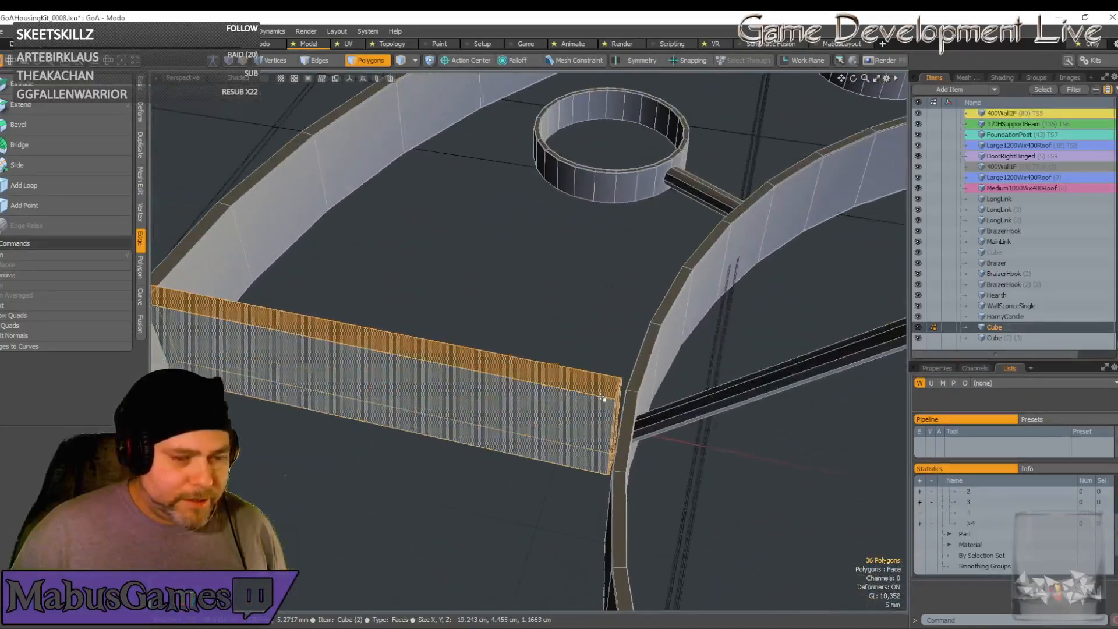
key(e)
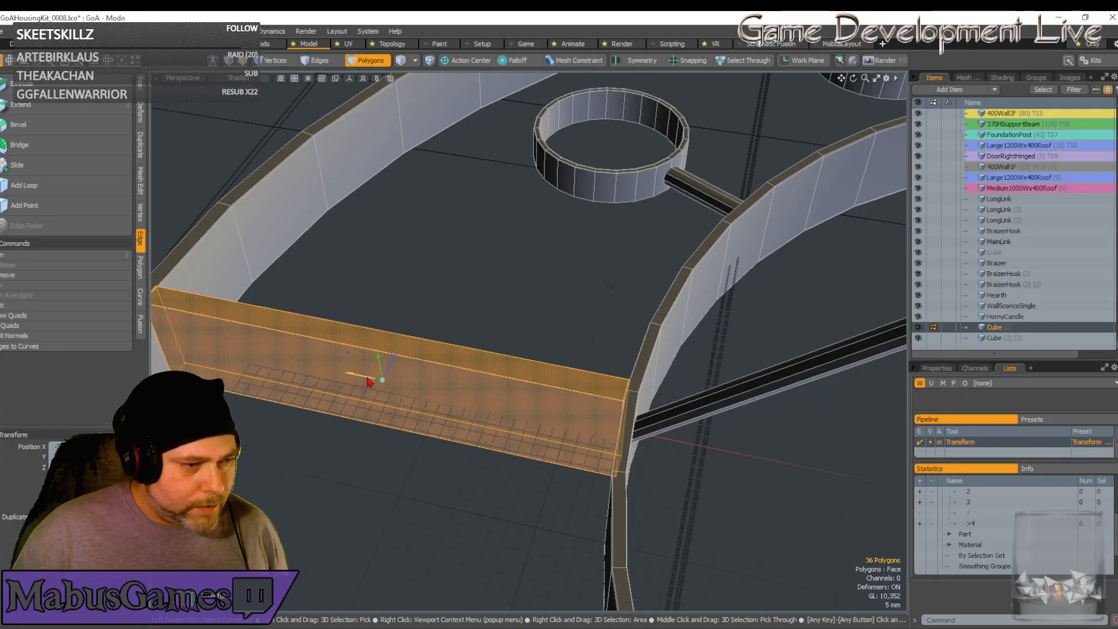
key(q)
alt+drag(388, 380, 651, 384)
scroll(658, 385, up, 3)
scroll(650, 385, up, 2)
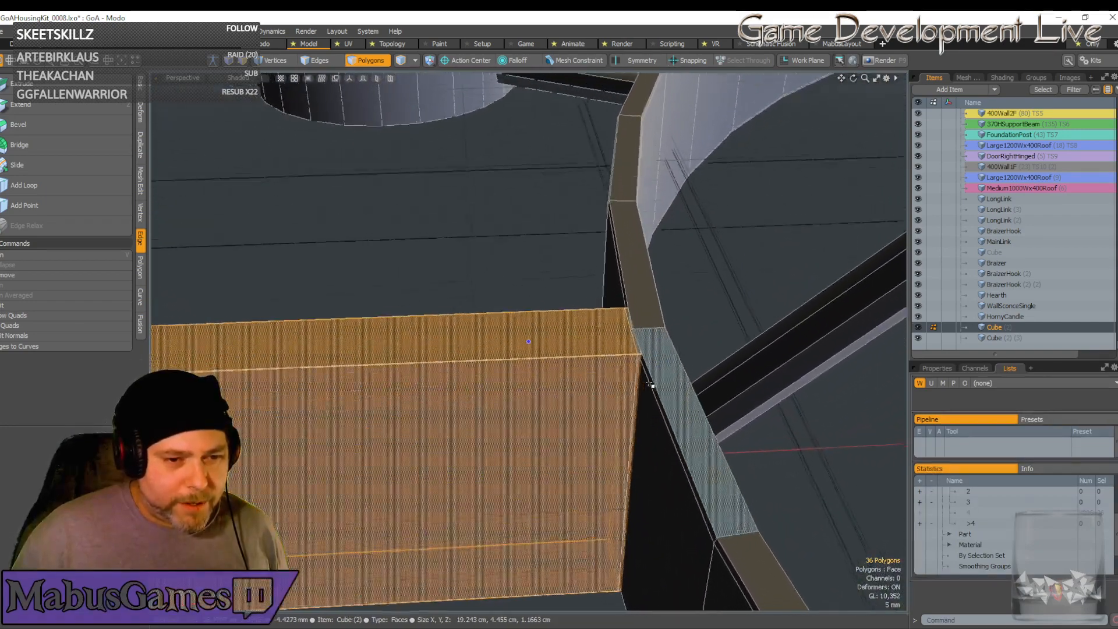
scroll(651, 385, up, 5)
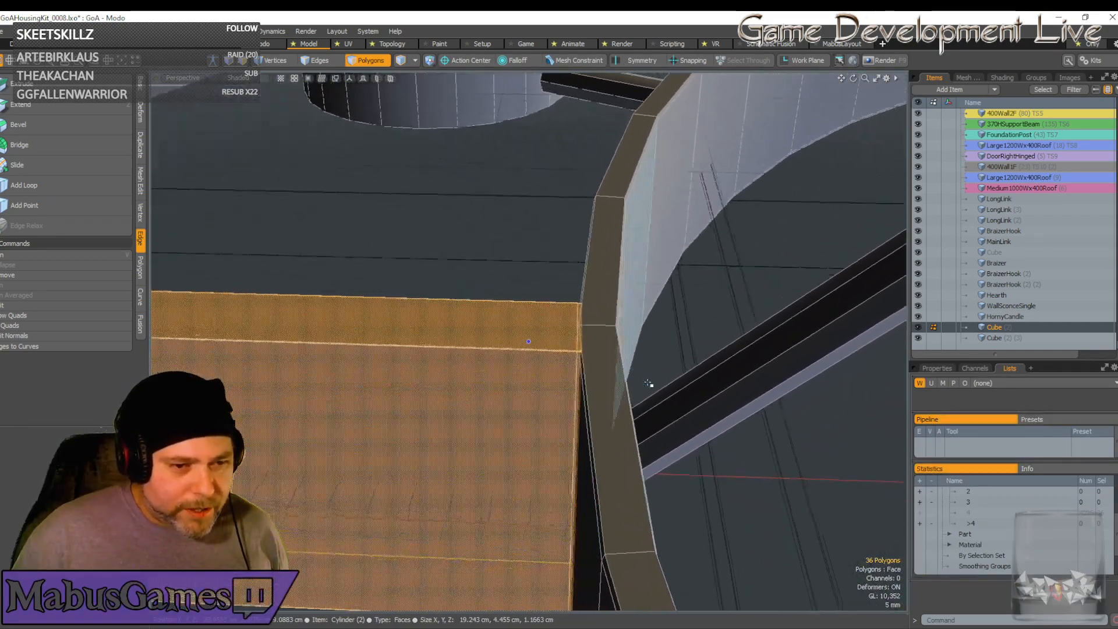
alt+drag(649, 384, 536, 211)
scroll(621, 389, down, 6)
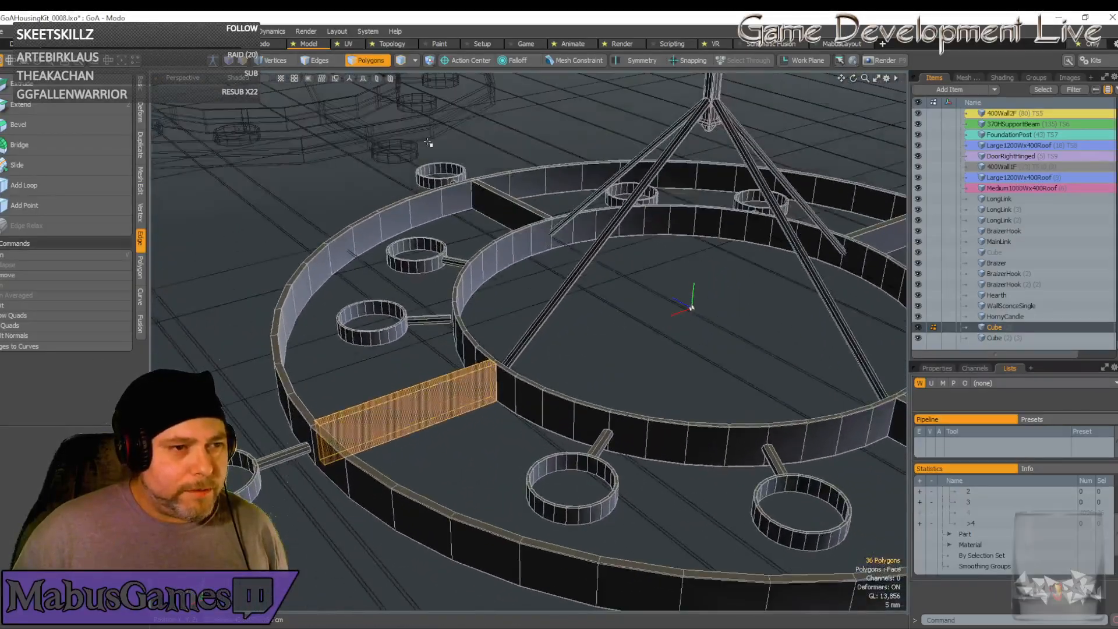
Leave polygon selection, preview the three chandelier items in the Render layout, and return to the Model layout
alt+drag(428, 143, 611, 279)
click(371, 66)
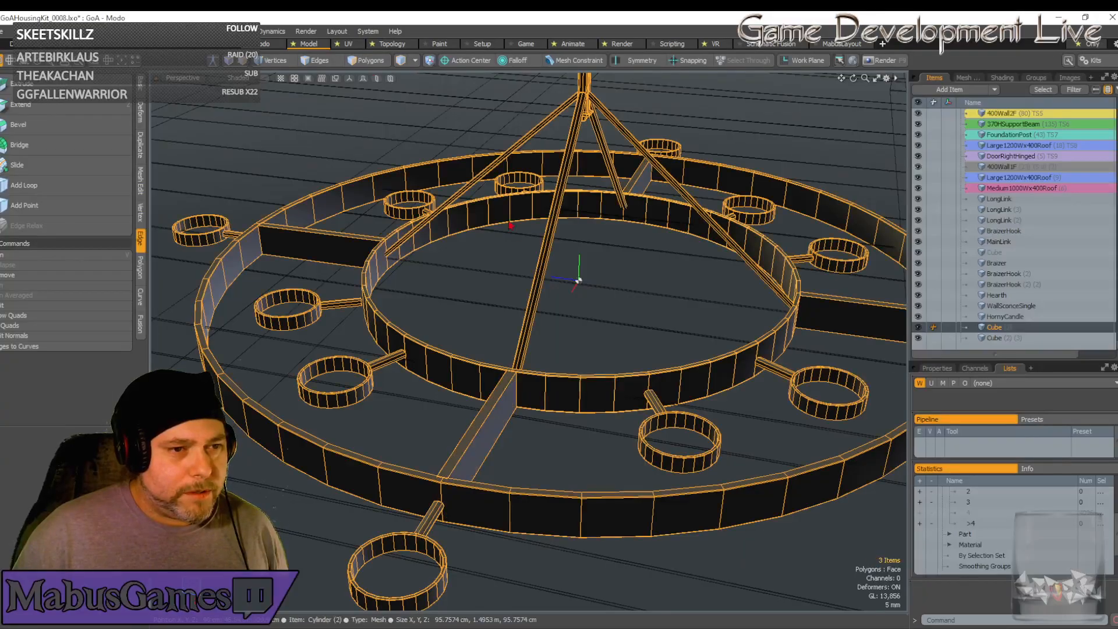
scroll(539, 248, down, 6)
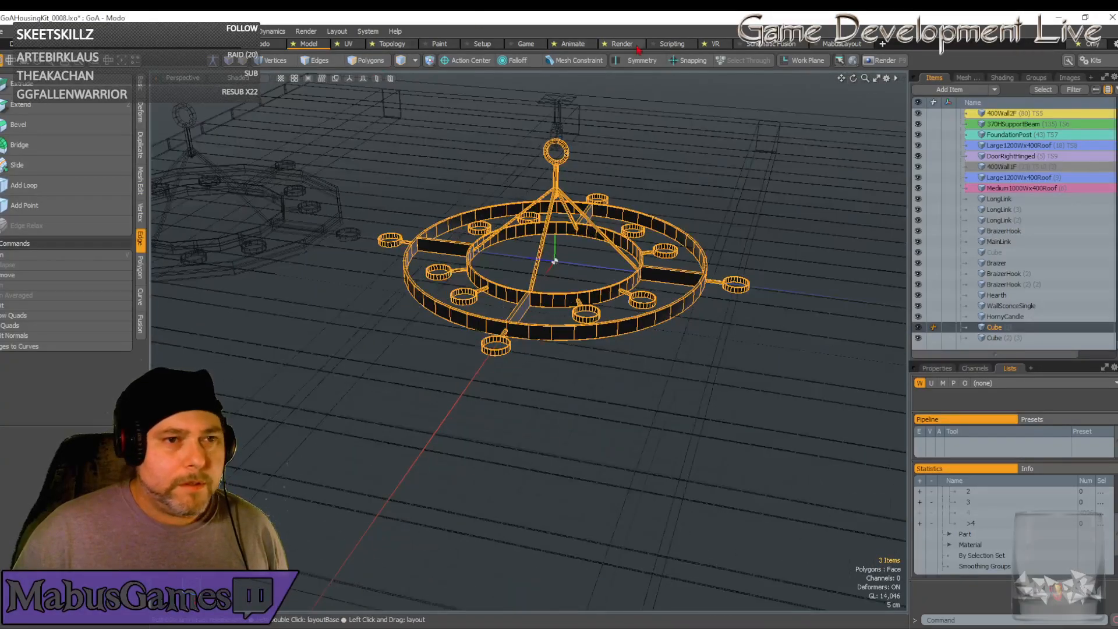
click(622, 44)
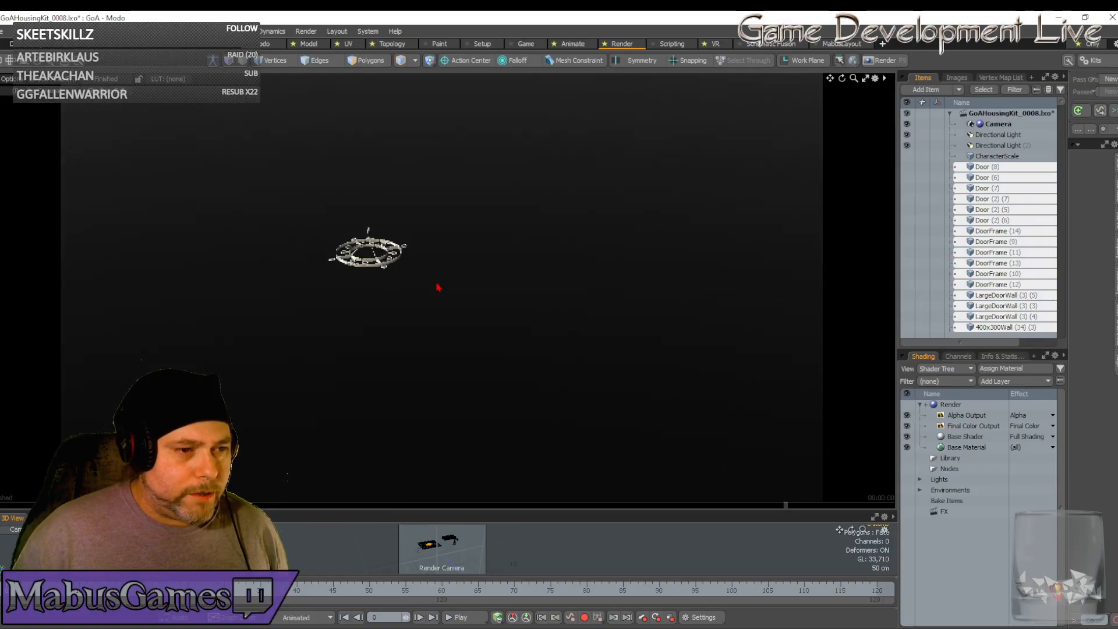
scroll(438, 287, up, 6)
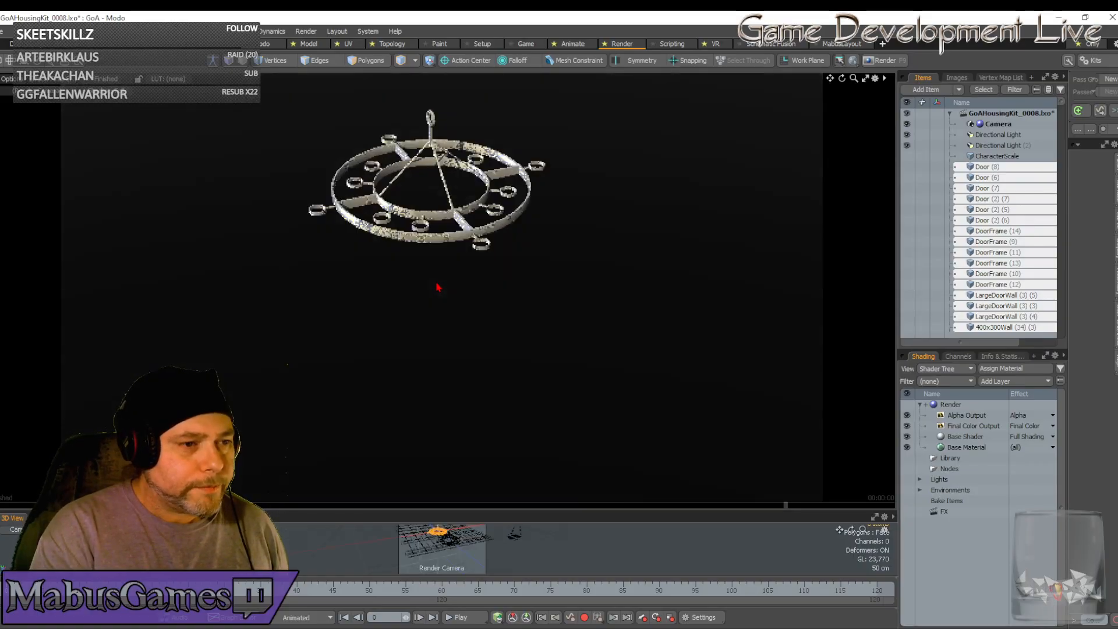
scroll(438, 287, up, 4)
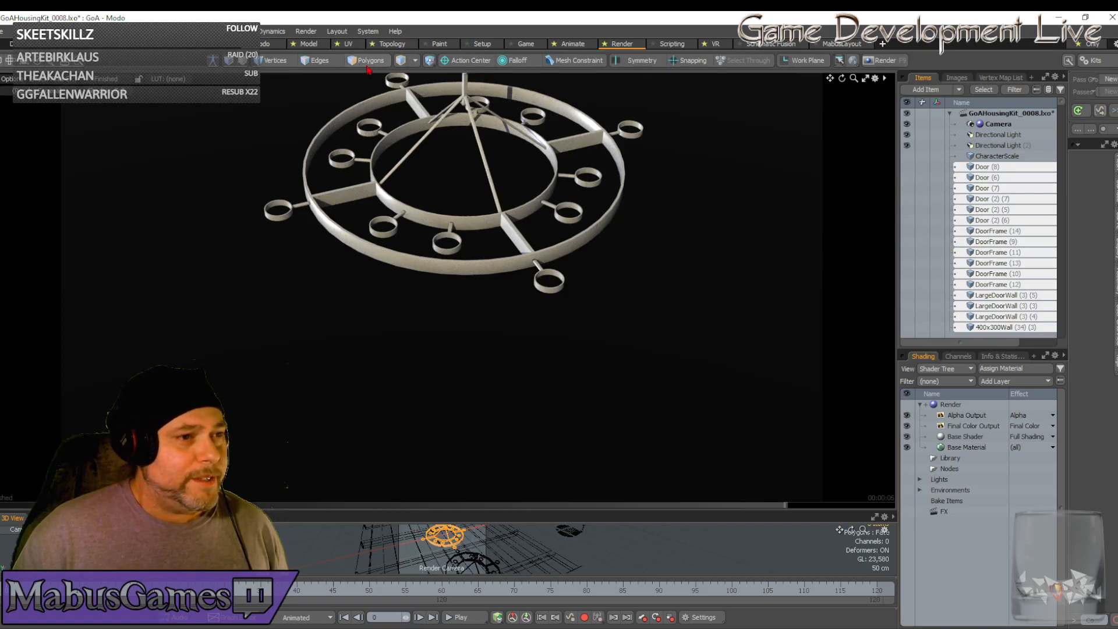
click(307, 46)
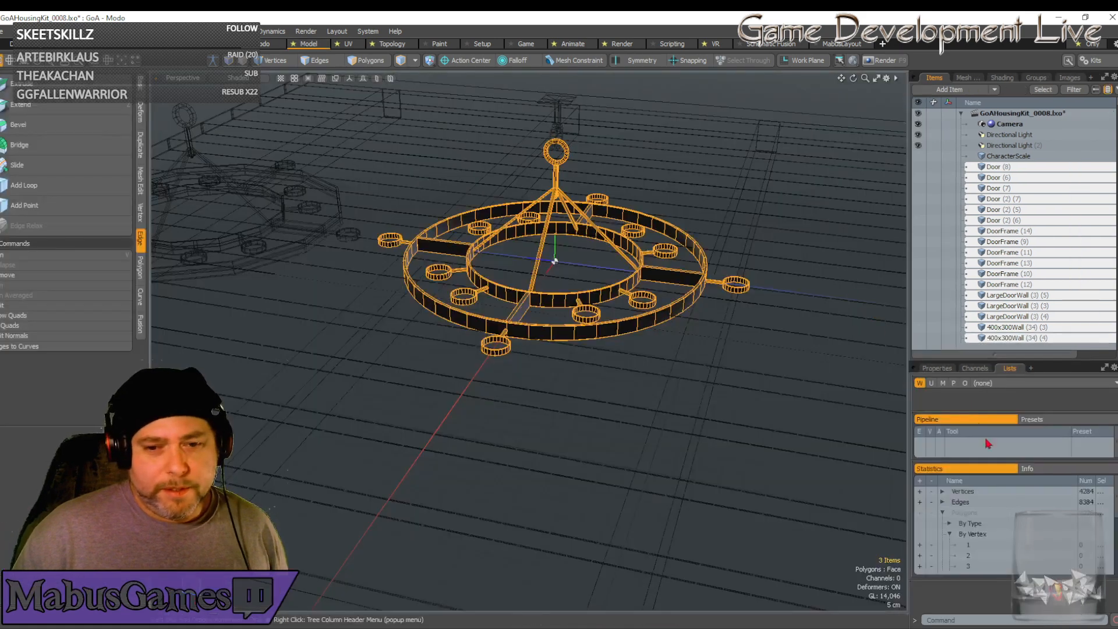
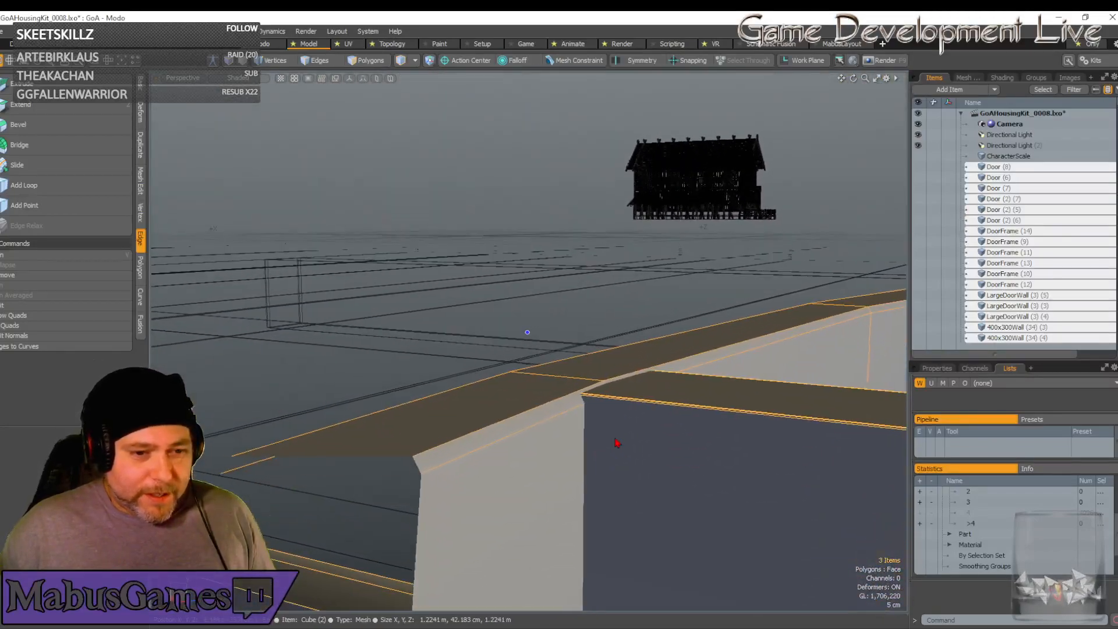
Select the polygons of the short rod connecting a small candle ring to the chandelier's outer ring, beside a flat cross bar
scroll(605, 426, down, 3)
scroll(595, 406, down, 3)
alt+drag(527, 403, 469, 532)
scroll(592, 453, down, 3)
scroll(517, 440, up, 3)
scroll(499, 484, up, 3)
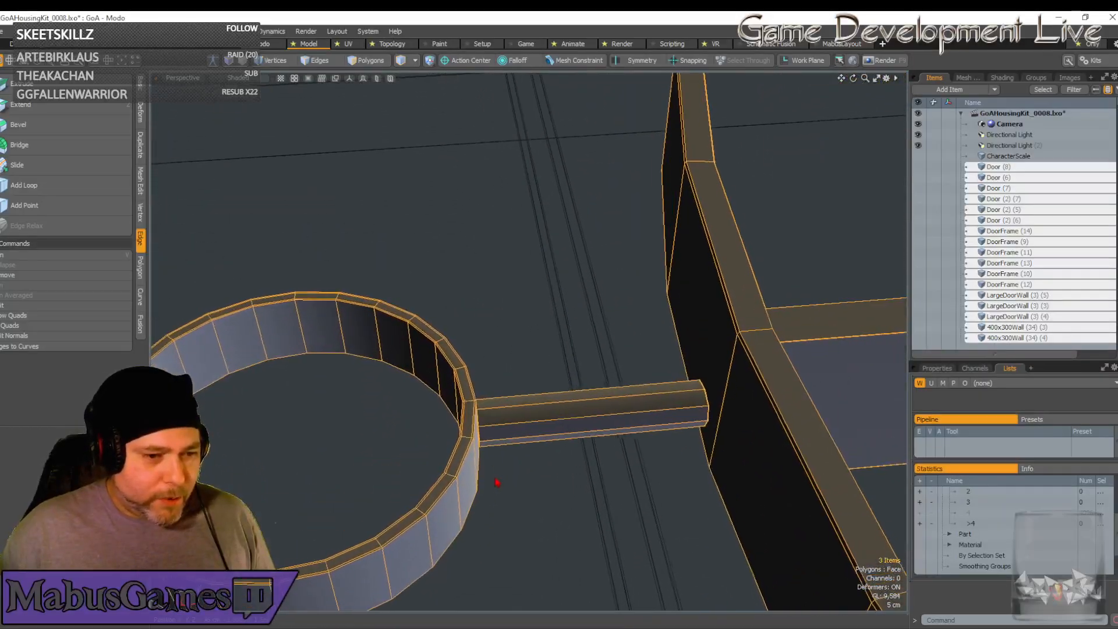
alt+drag(499, 484, 575, 427)
click(515, 420)
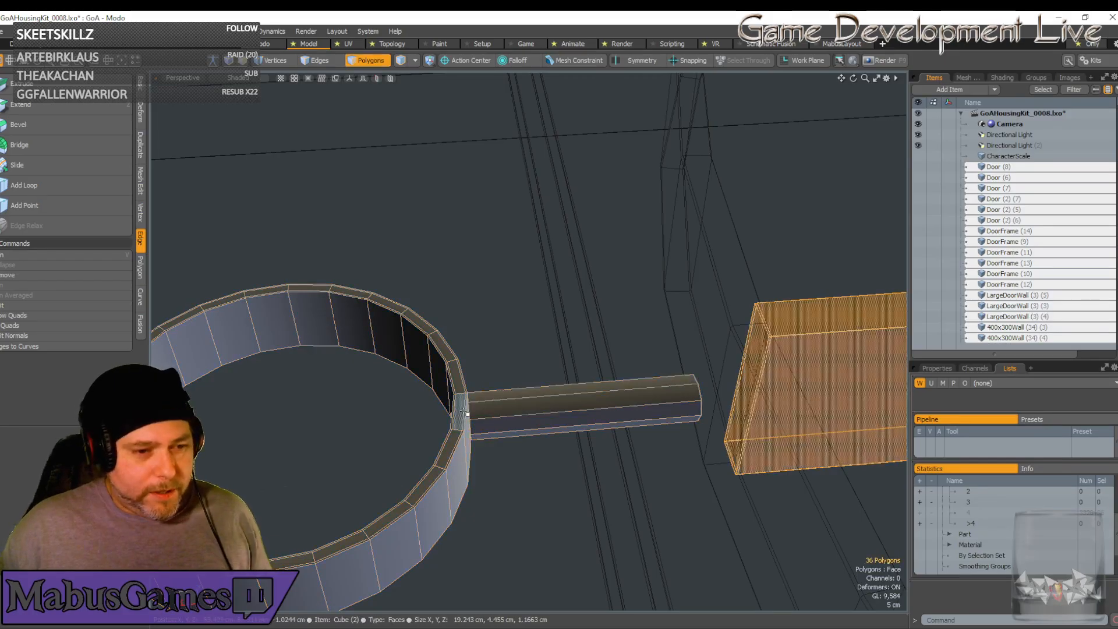
double_click(520, 413)
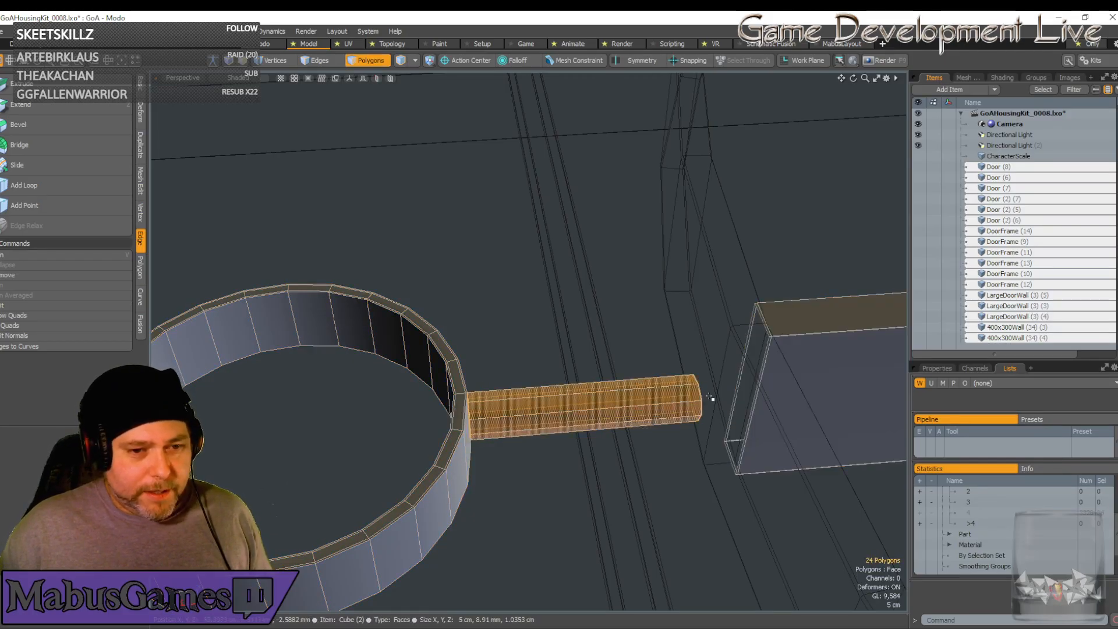
Add the attached candle ring to the polygon selection and deselect the connecting rod, leaving only the candle ring selected
alt+drag(710, 397, 634, 412)
scroll(557, 394, down, 5)
alt+drag(556, 394, 546, 379)
scroll(497, 379, up, 2)
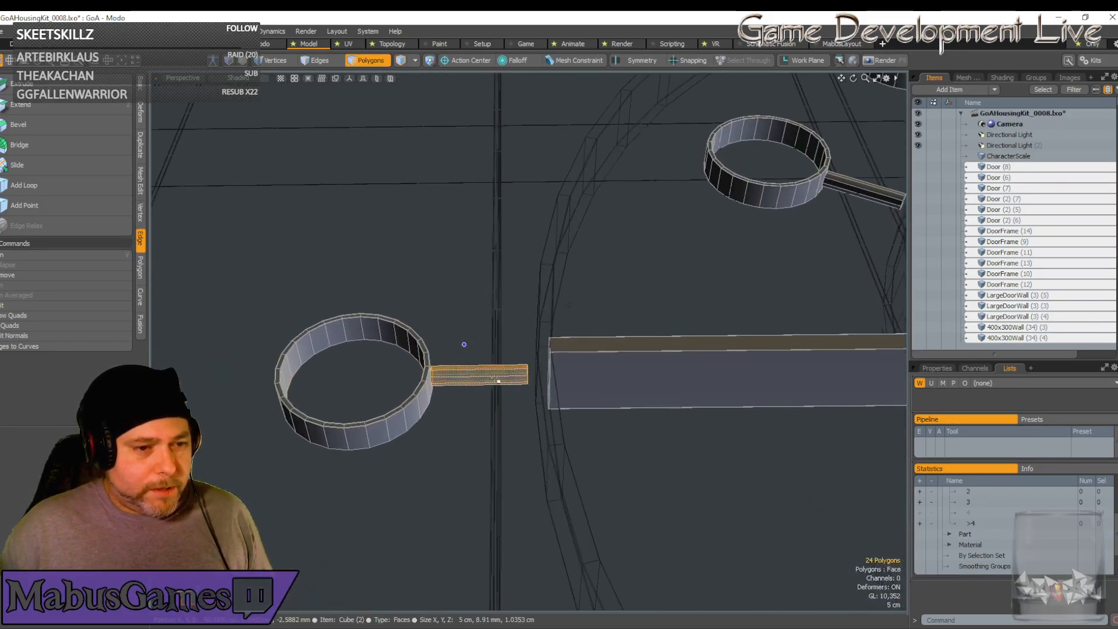
shift+double_click(424, 387)
scroll(419, 373, up, 5)
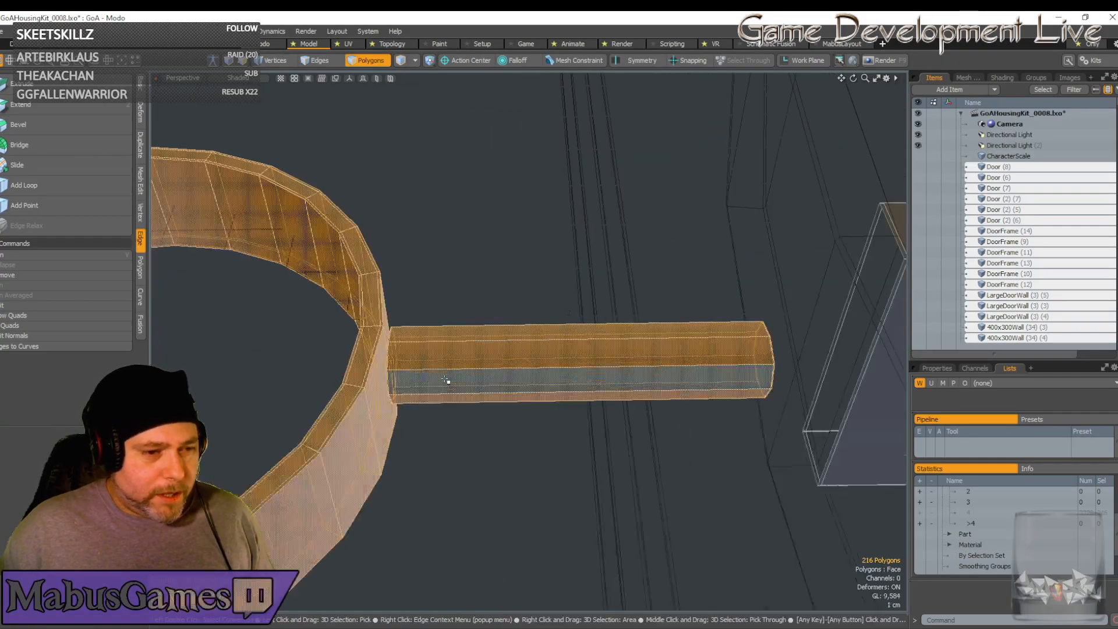
scroll(403, 346, down, 1)
scroll(403, 345, up, 5)
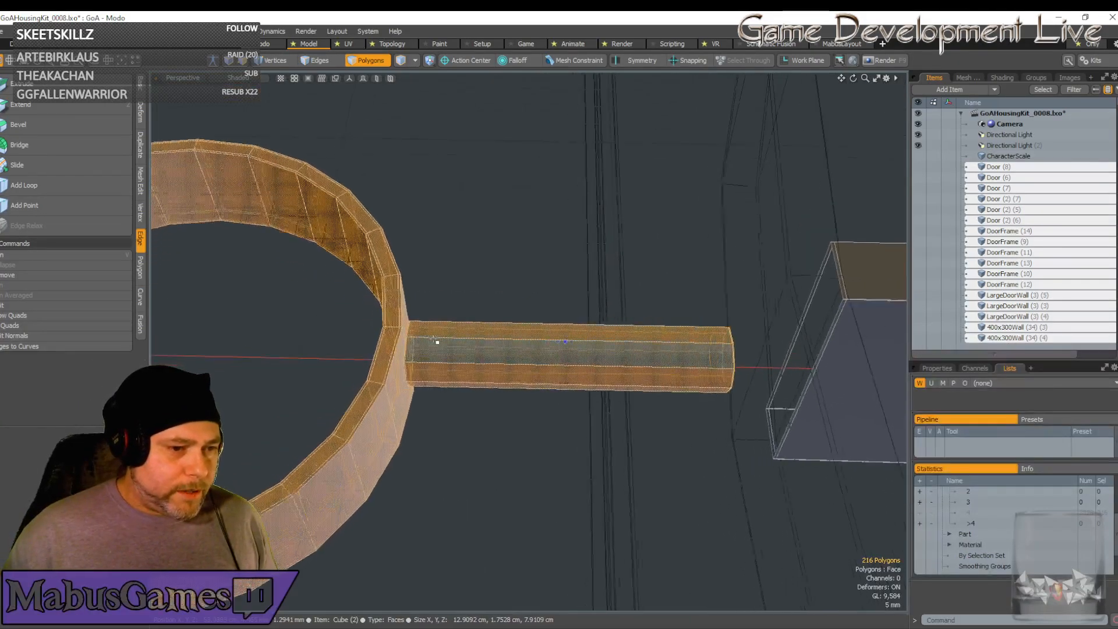
alt+drag(527, 346, 498, 399)
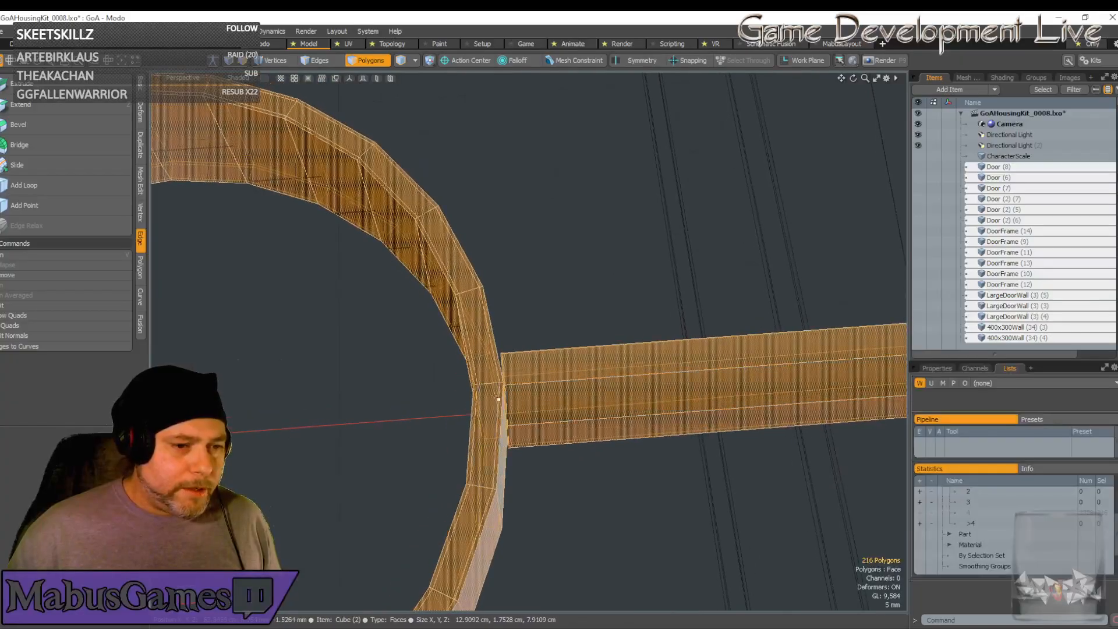
ctrl+double_click(521, 398)
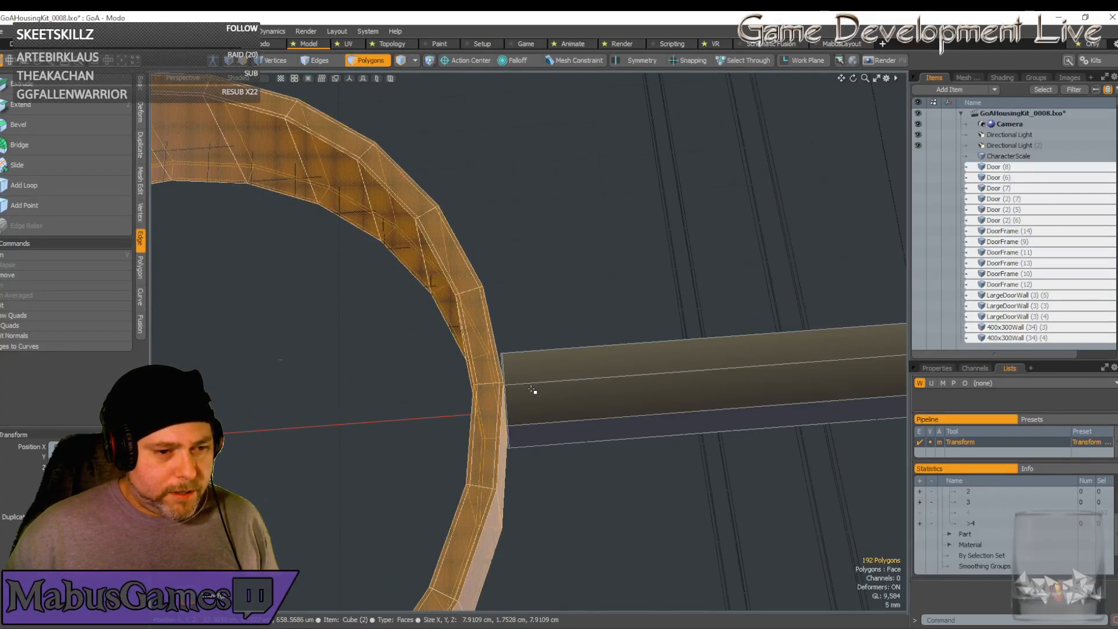
alt+drag(542, 375, 599, 474)
scroll(599, 474, up, 2)
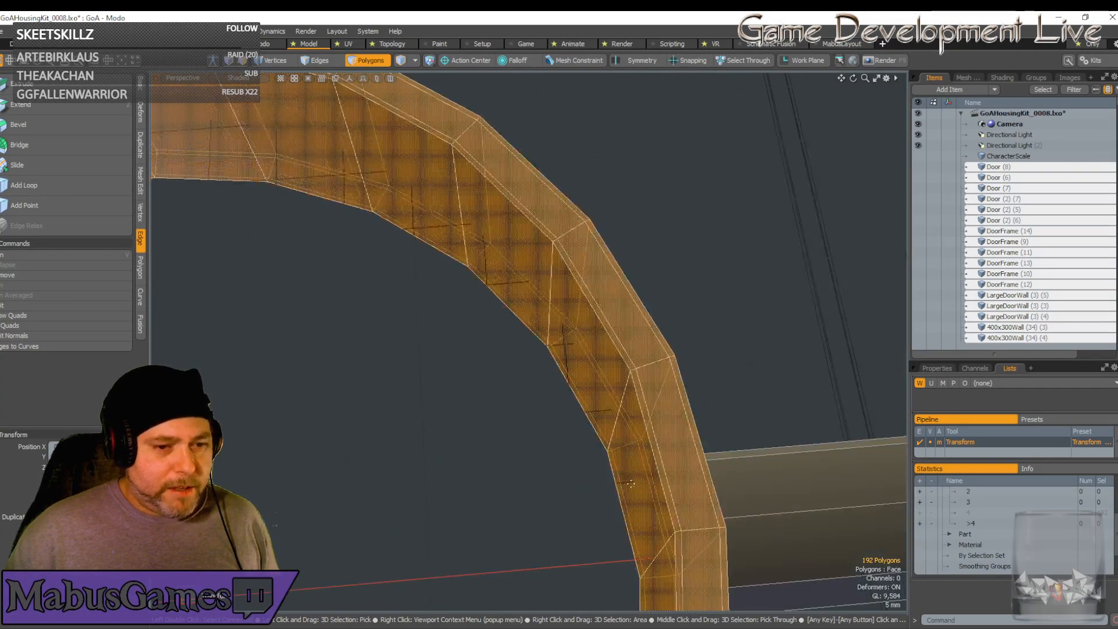
key(space)
Examine how the candle rings, connecting rods and flat cross bars line up around the chandelier and where the selected ring meets its rod
scroll(711, 489, down, 4)
alt+drag(711, 489, 418, 396)
mouse_move(632, 385)
alt+mouse_down()
mouse_move(442, 361)
mouse_move(429, 385)
mouse_move(672, 385)
alt+mouse_up()
scroll(429, 386, down, 3)
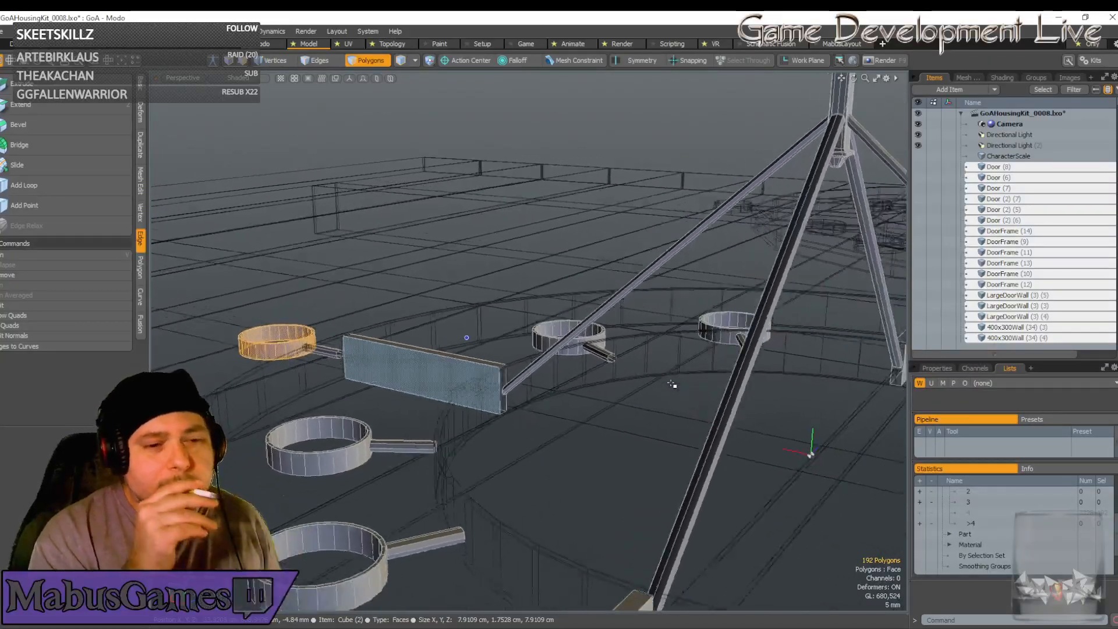
alt+drag(672, 384, 700, 387)
alt+drag(818, 371, 734, 371)
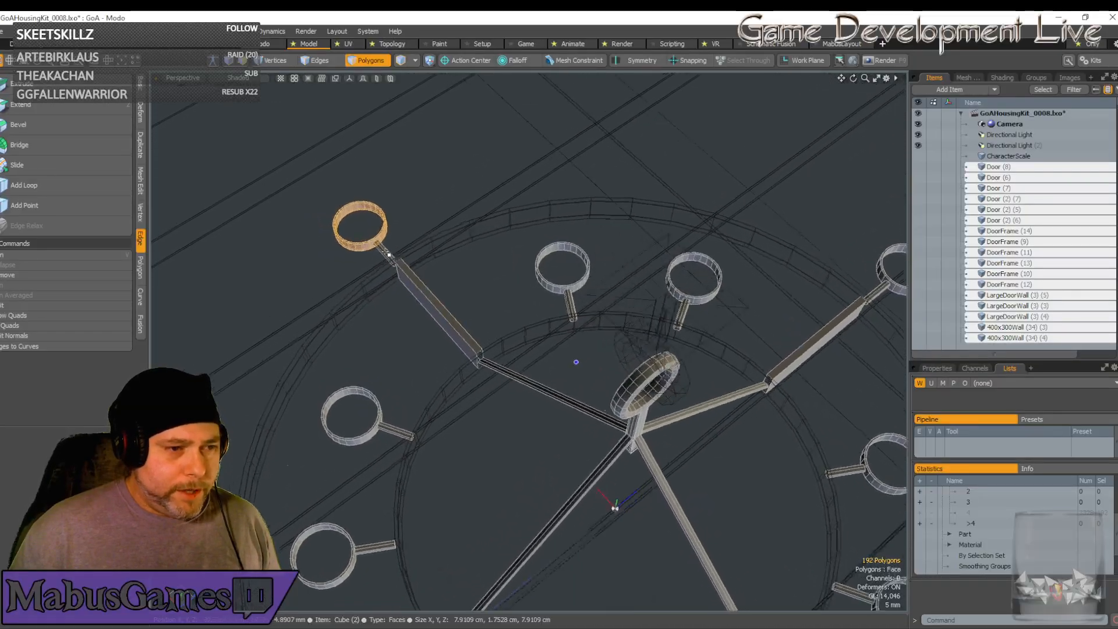
scroll(389, 255, up, 6)
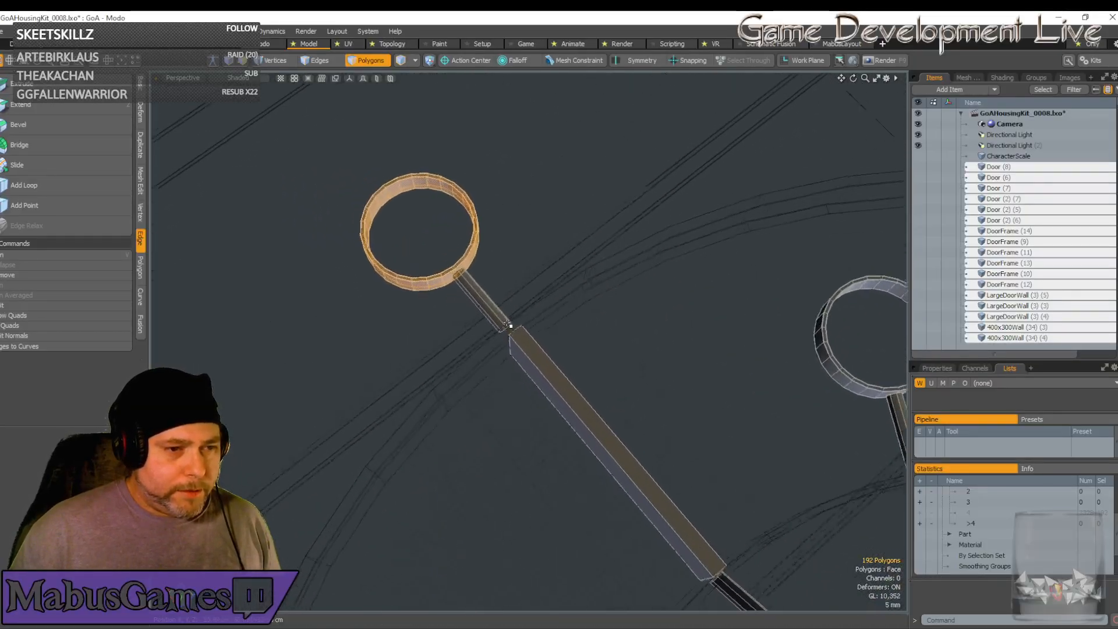
scroll(509, 324, up, 5)
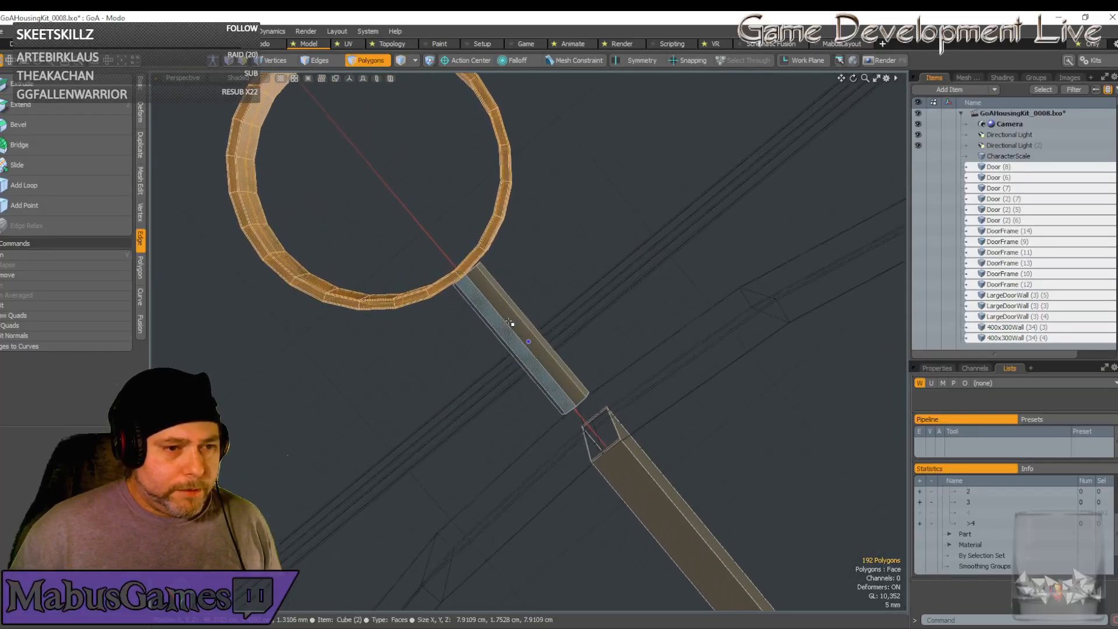
scroll(510, 324, down, 8)
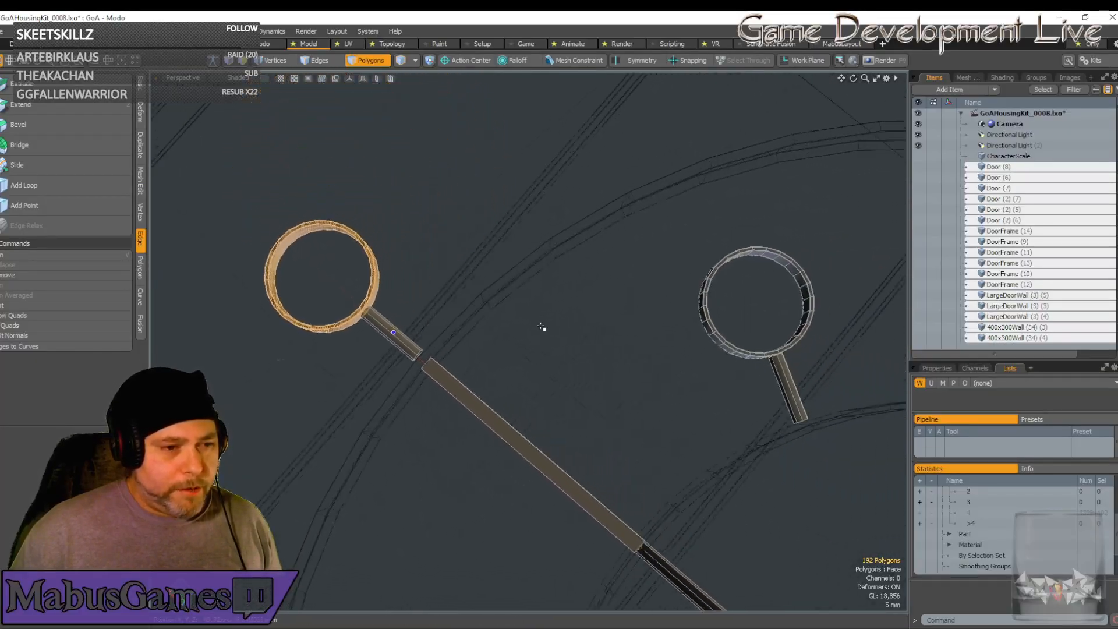
alt+drag(541, 328, 522, 361)
scroll(527, 375, down, 5)
alt+drag(654, 425, 745, 357)
scroll(381, 403, up, 6)
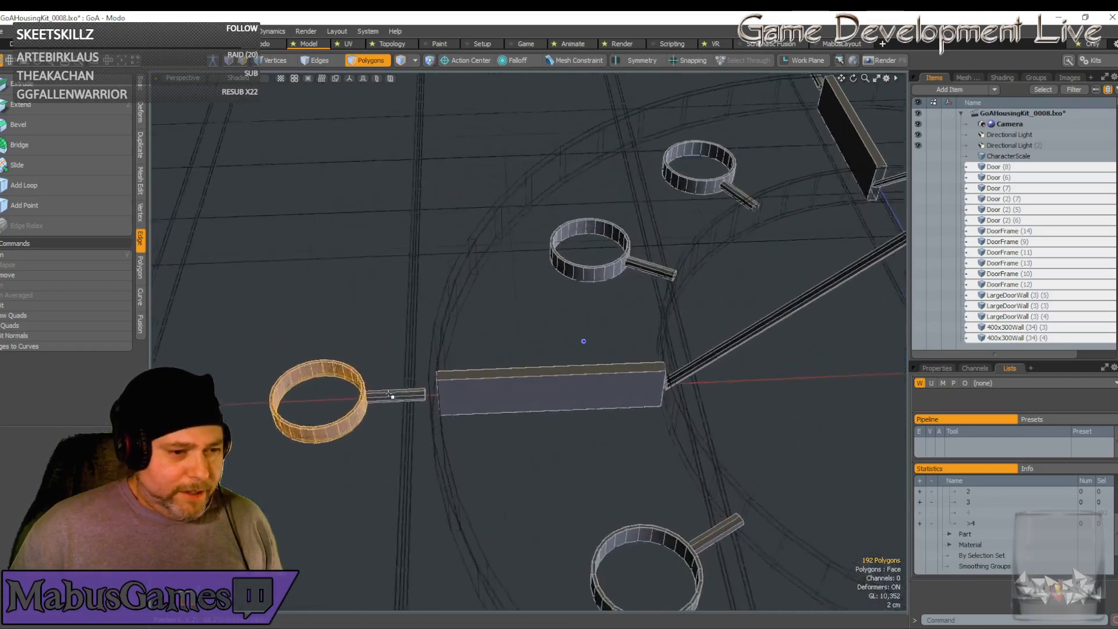
scroll(415, 408, up, 1)
ctrl+alt+drag(555, 341, 664, 341)
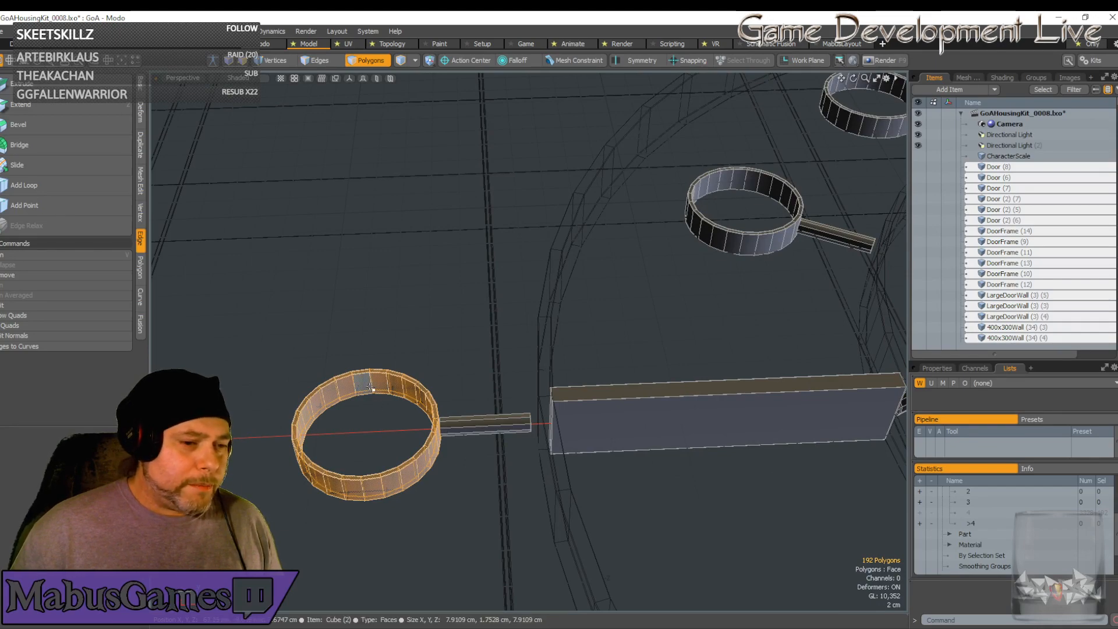
scroll(441, 428, up, 6)
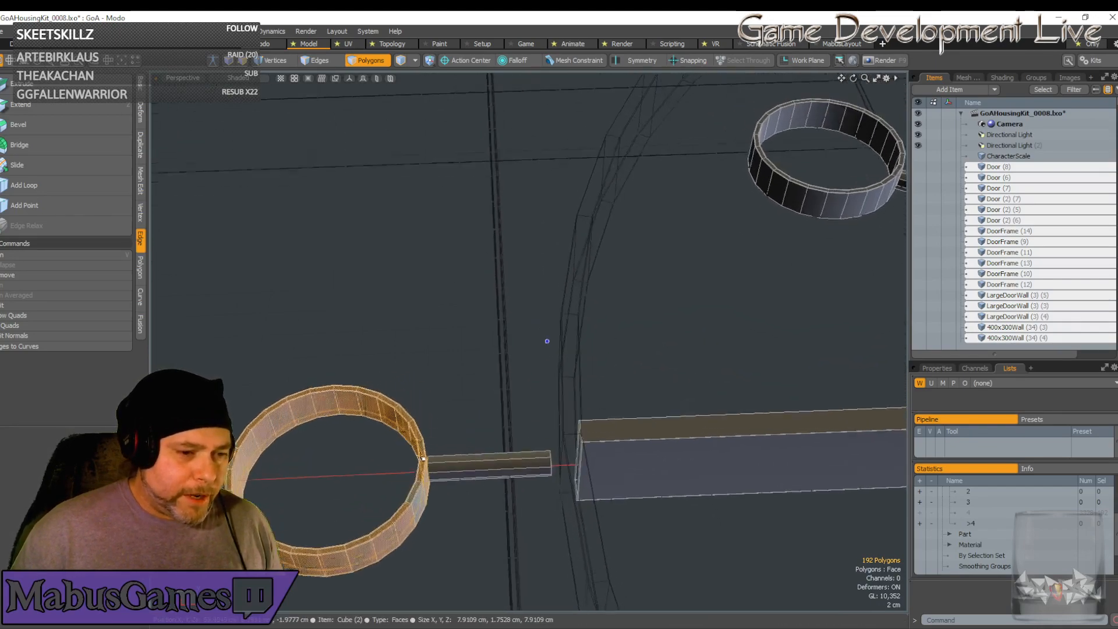
scroll(529, 489, down, 10)
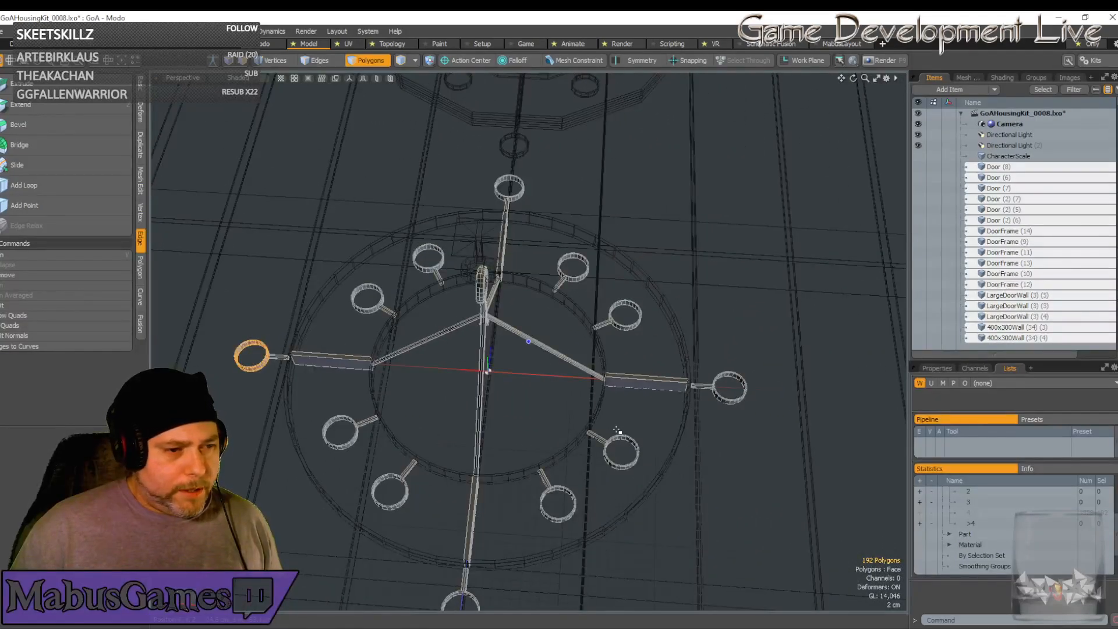
scroll(616, 429, up, 5)
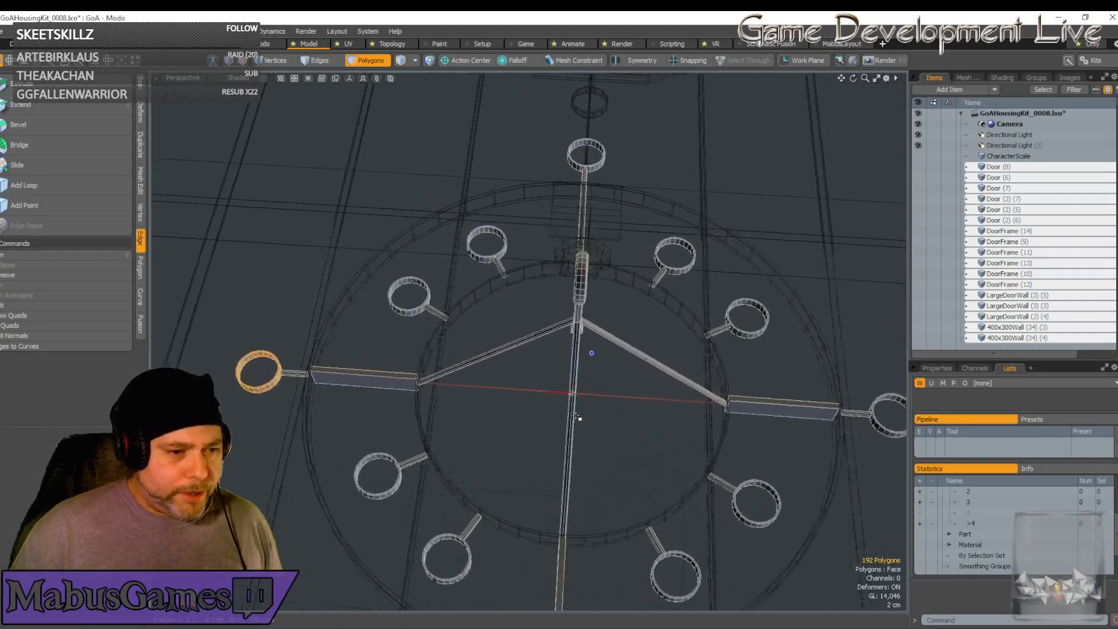
scroll(578, 417, up, 8)
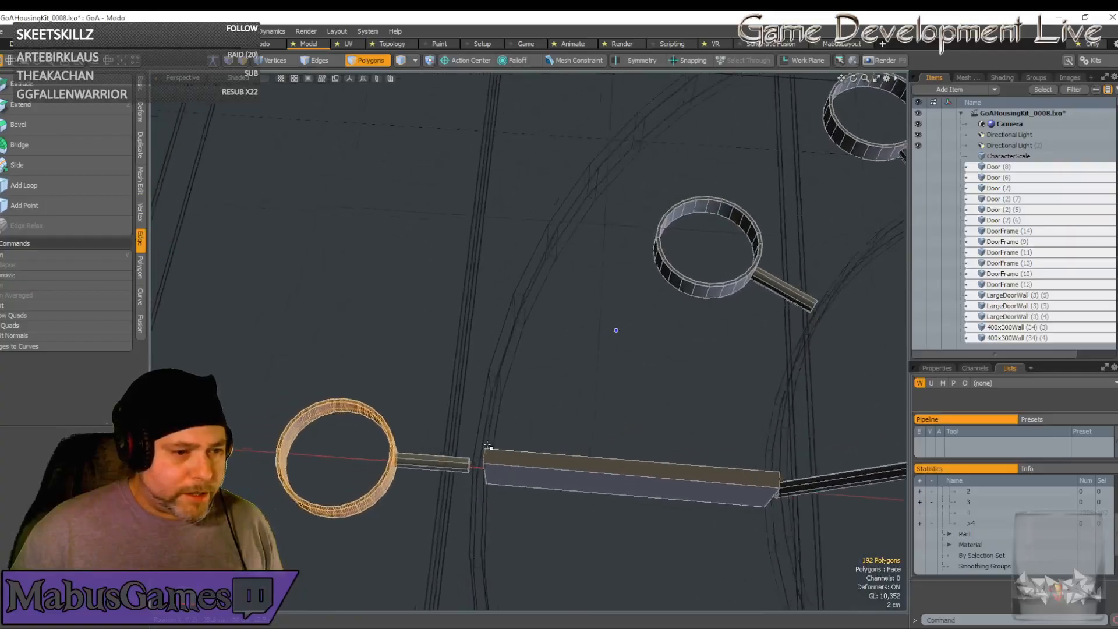
scroll(488, 446, up, 10)
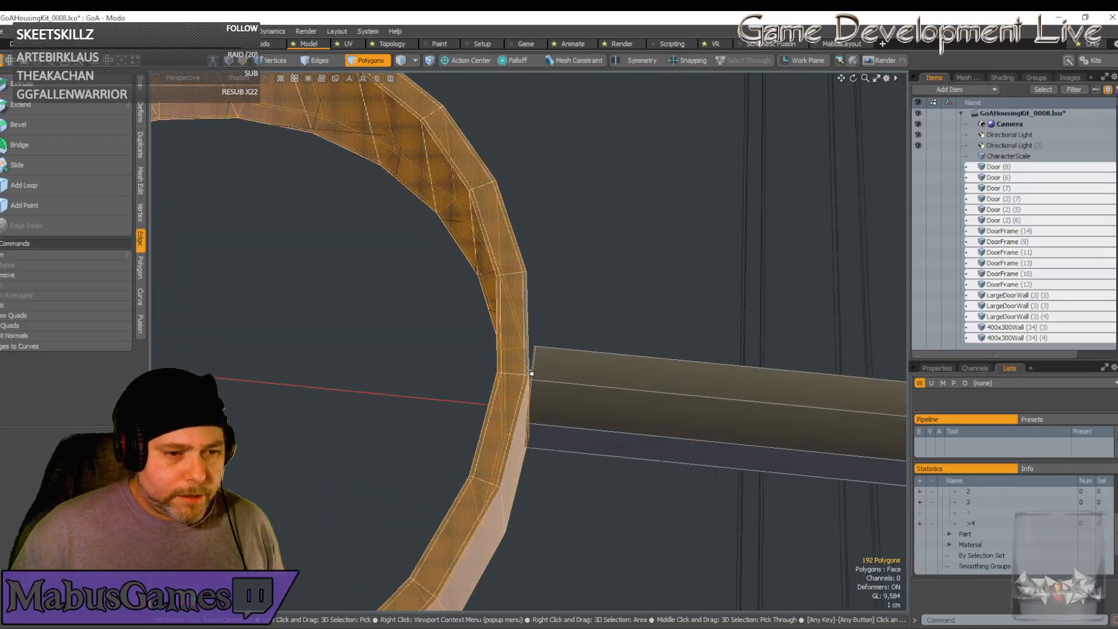
Move the selected candle ring slightly inward along X so it meets the end of its connecting rod
key(w)
scroll(360, 398, down, 5)
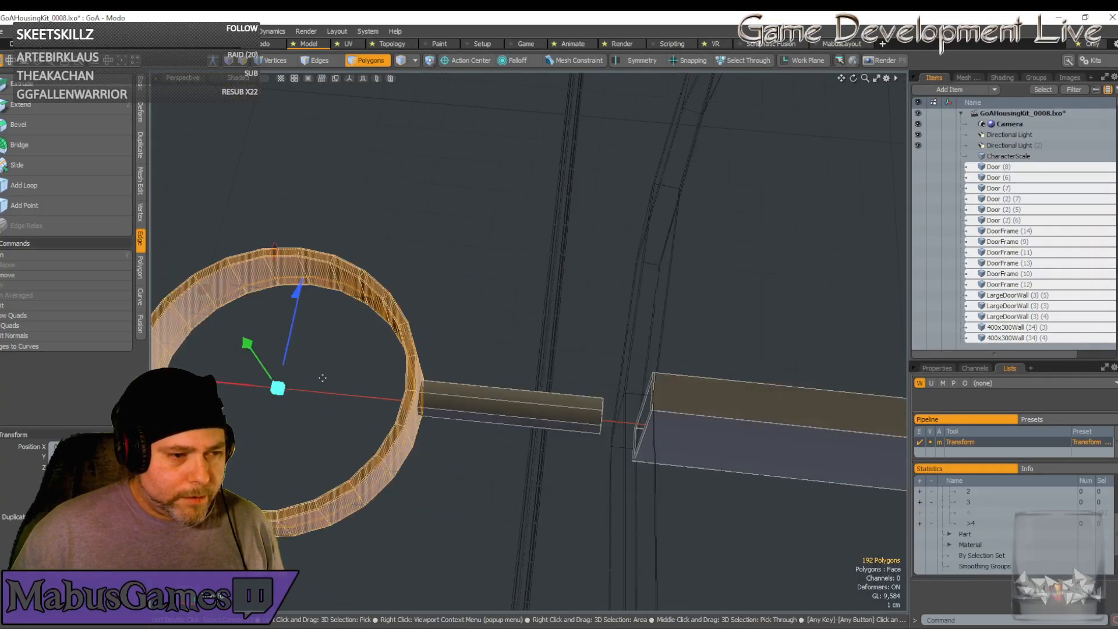
drag(231, 389, 234, 390)
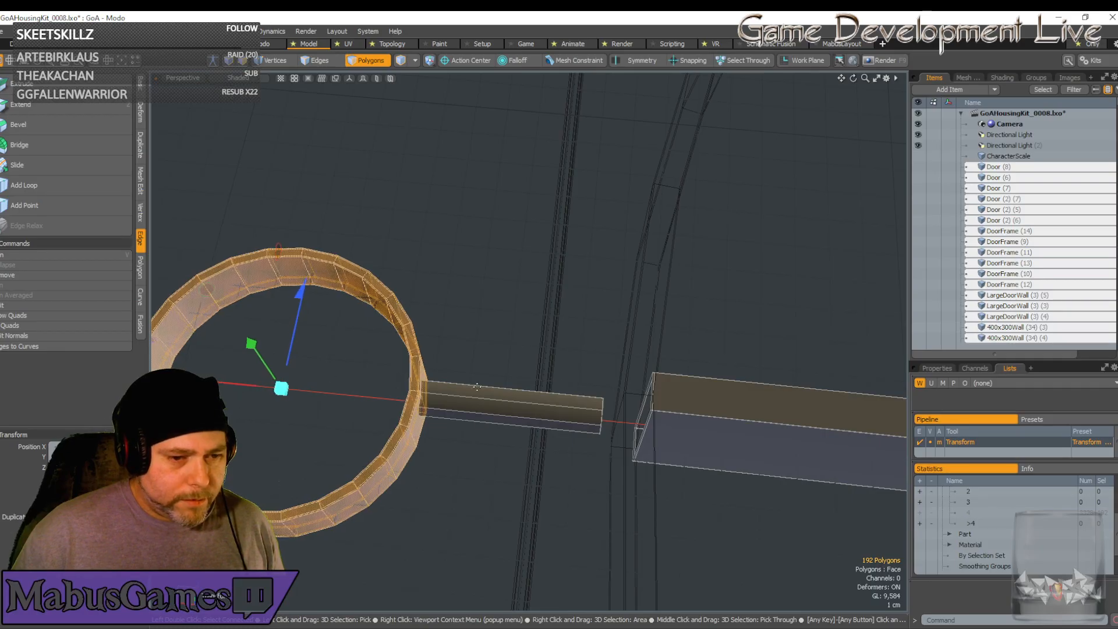
Add the connecting rod to the selection and move it together with the candle ring slightly inward along X toward the outer ring
key(space)
key(y)
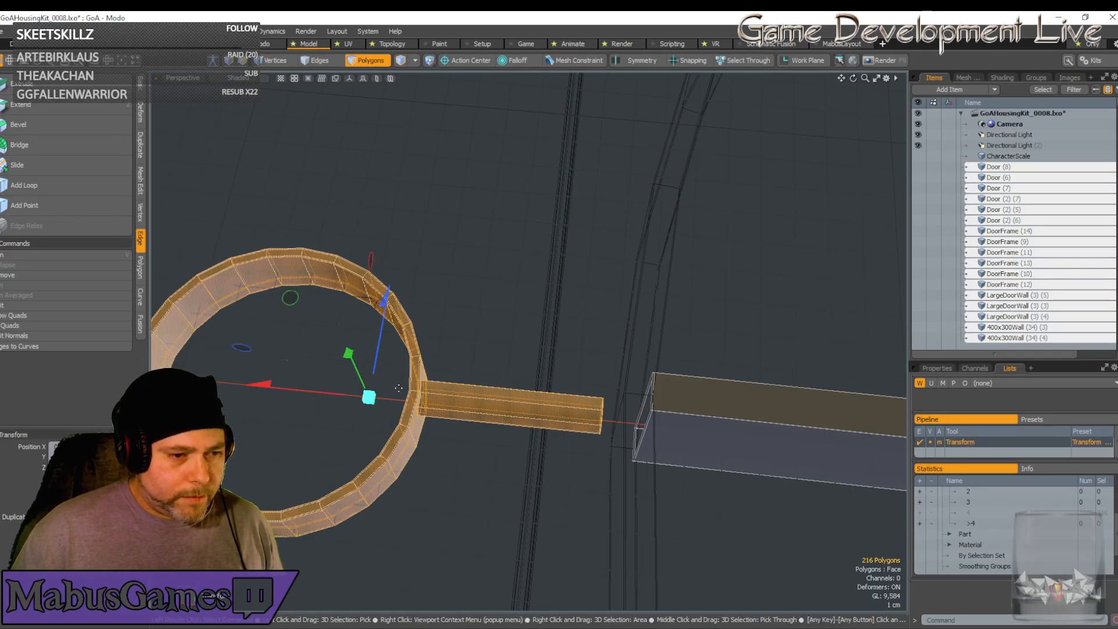
drag(323, 398, 343, 399)
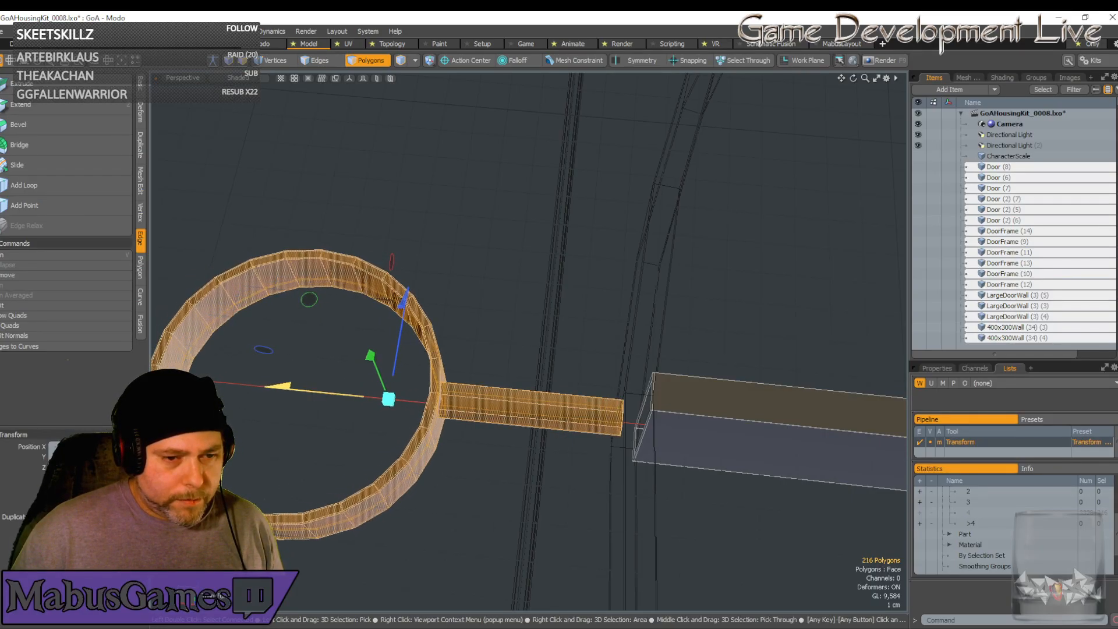
key(space)
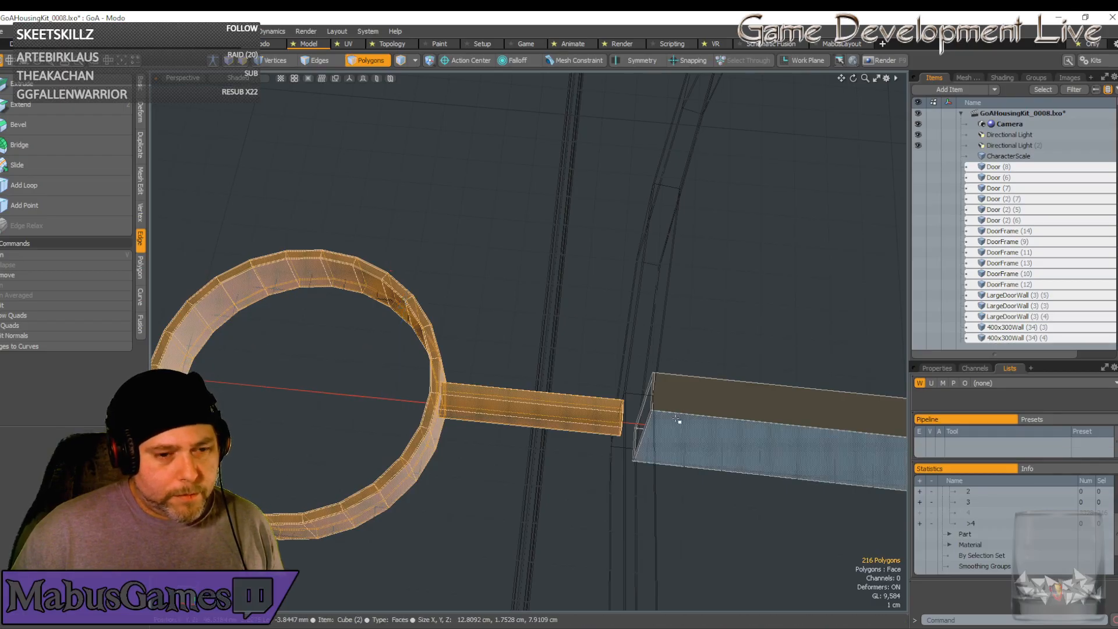
Leave polygon selection and inspect the whole chandelier, checking how the candle rings and rods attach to the inner and outer rings
alt+drag(678, 421, 617, 387)
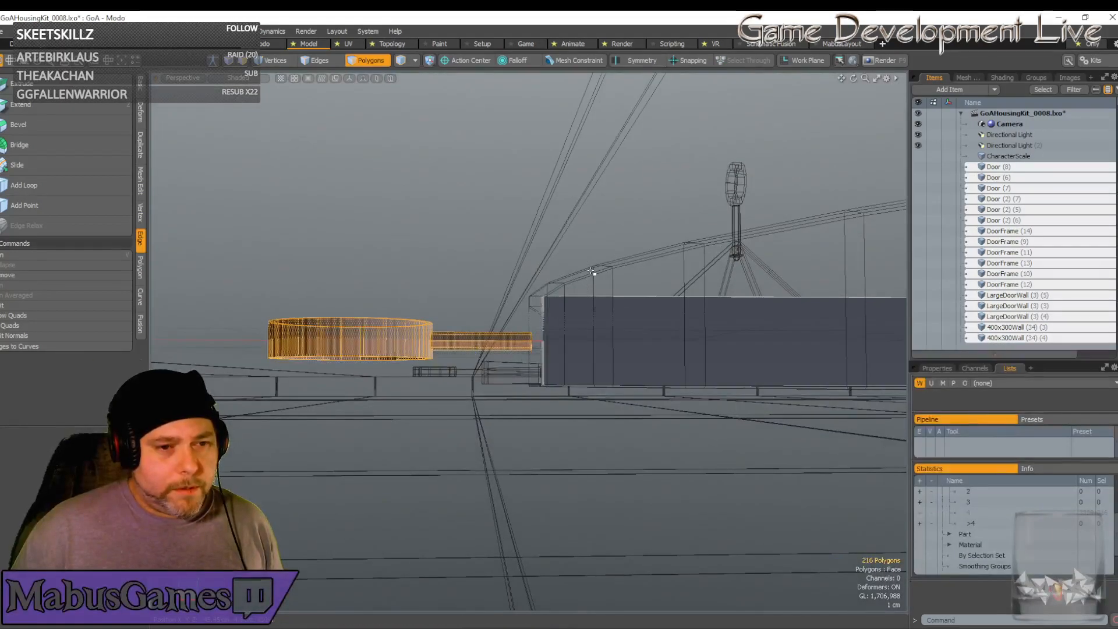
click(377, 60)
shift+click(615, 270)
alt+drag(614, 272, 614, 334)
scroll(621, 339, down, 5)
shift+click(604, 273)
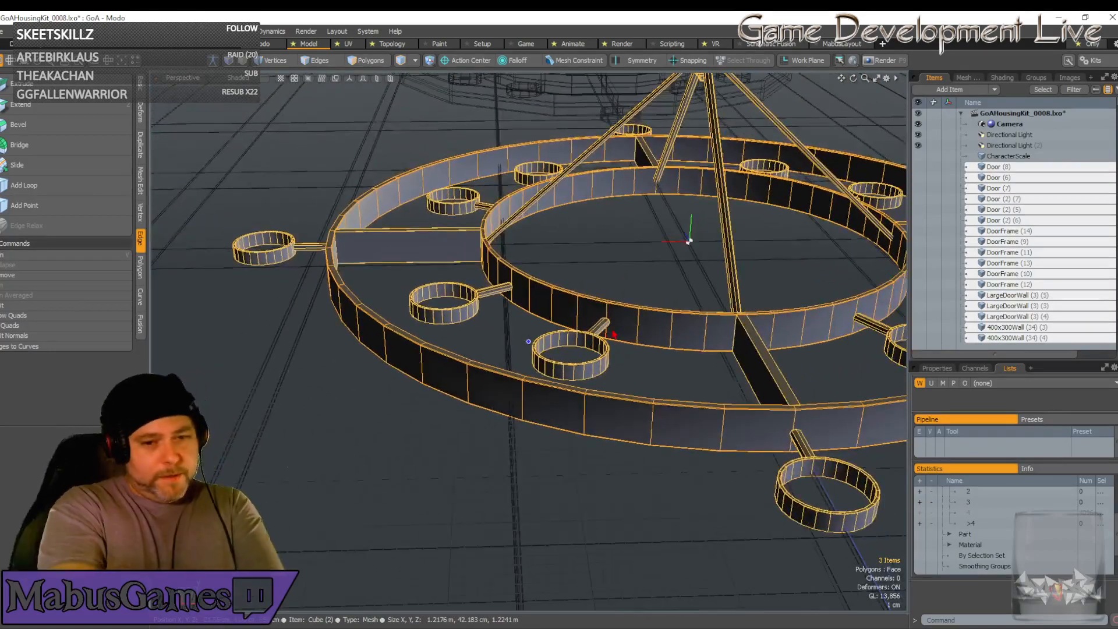
scroll(614, 335, down, 5)
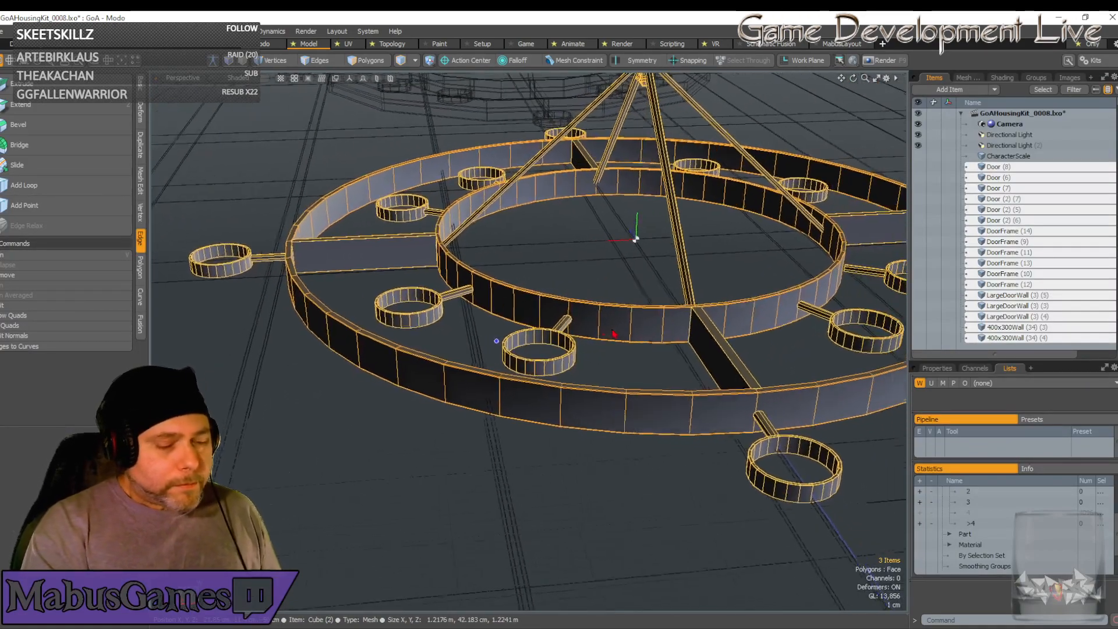
alt+drag(614, 335, 613, 333)
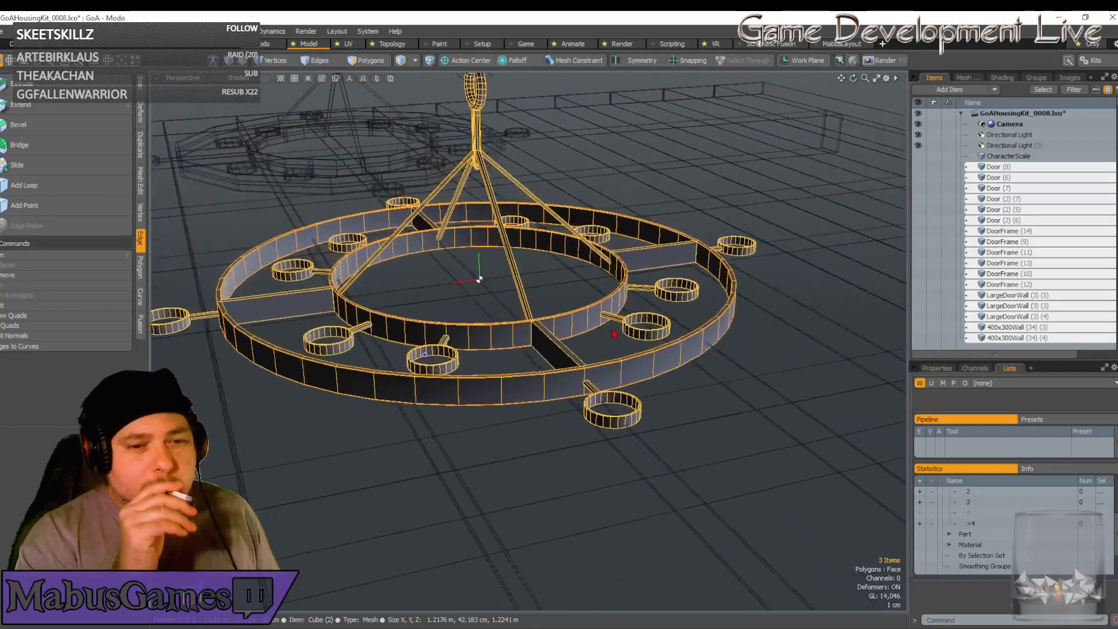
scroll(614, 335, up, 5)
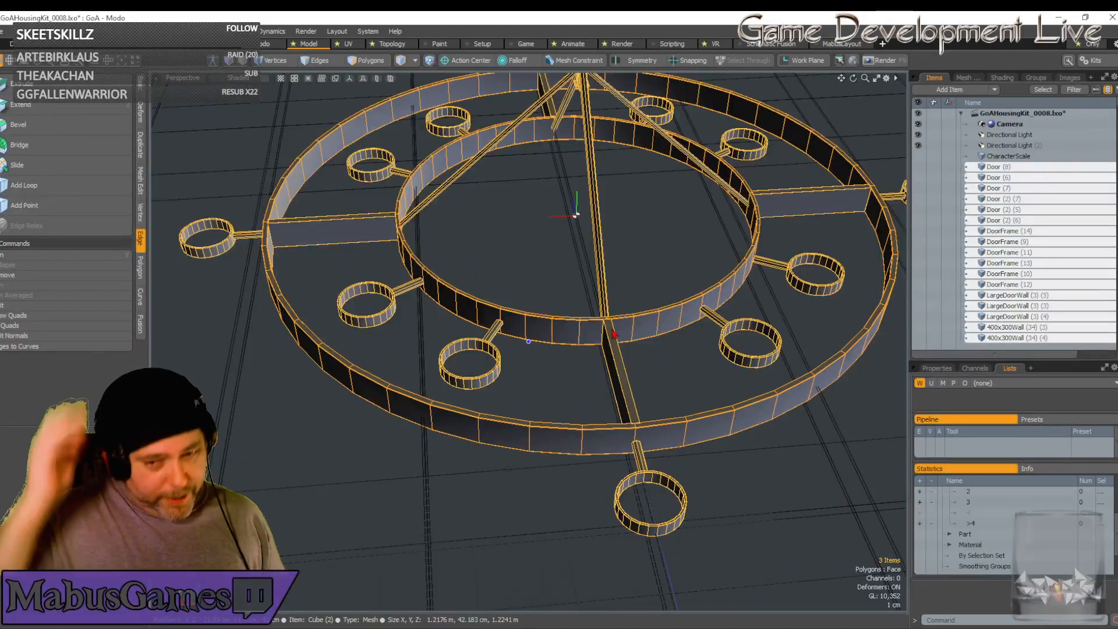
scroll(614, 335, up, 6)
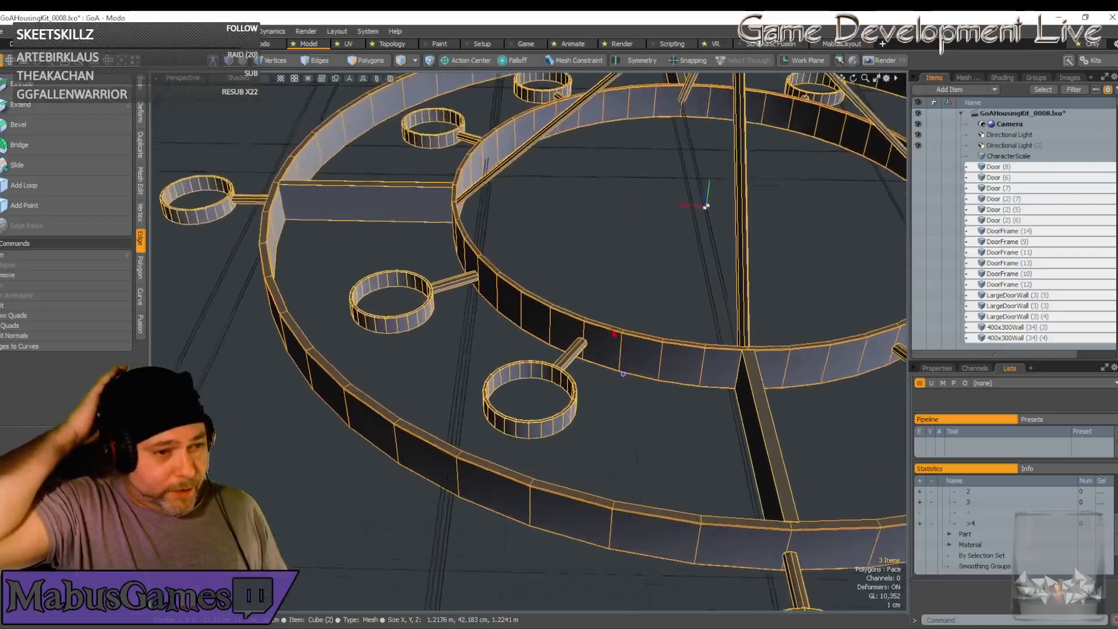
scroll(614, 335, up, 3)
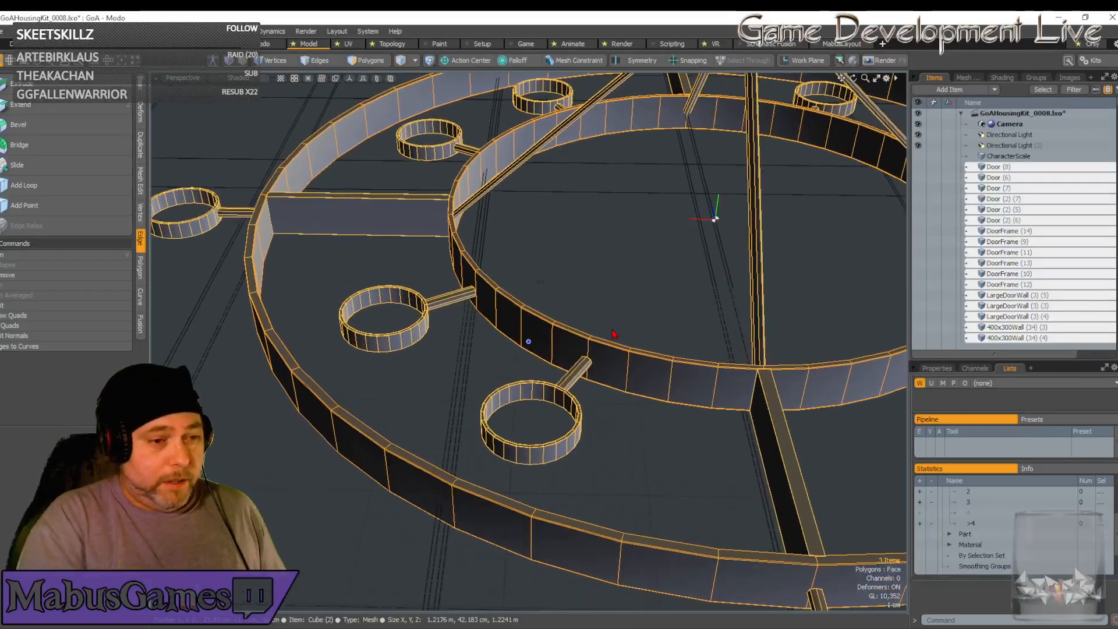
scroll(614, 335, down, 10)
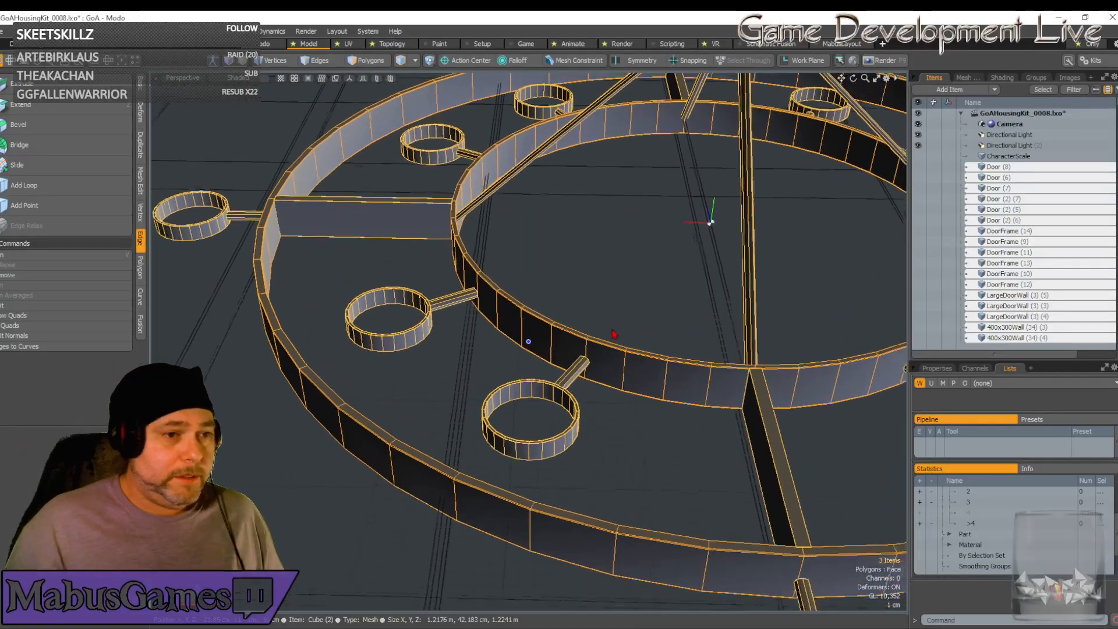
Seat the outer candle ring against its rod and move both together slightly inward along Z until the rod meets the outer main ring
alt+drag(664, 285, 482, 444)
scroll(469, 452, up, 5)
scroll(436, 429, up, 2)
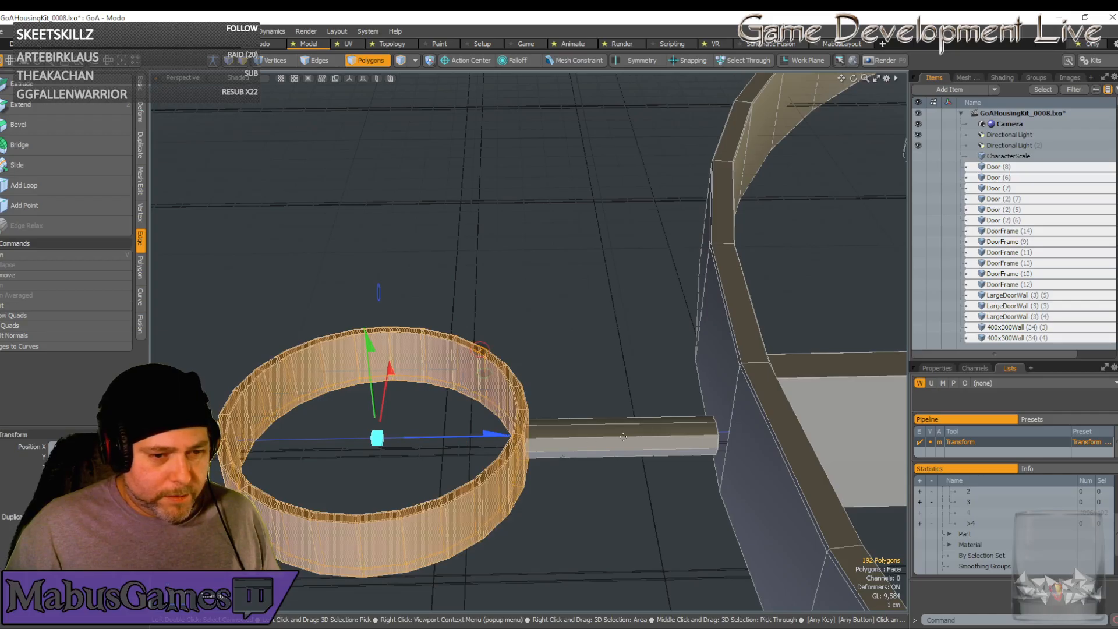
key(q)
key(y)
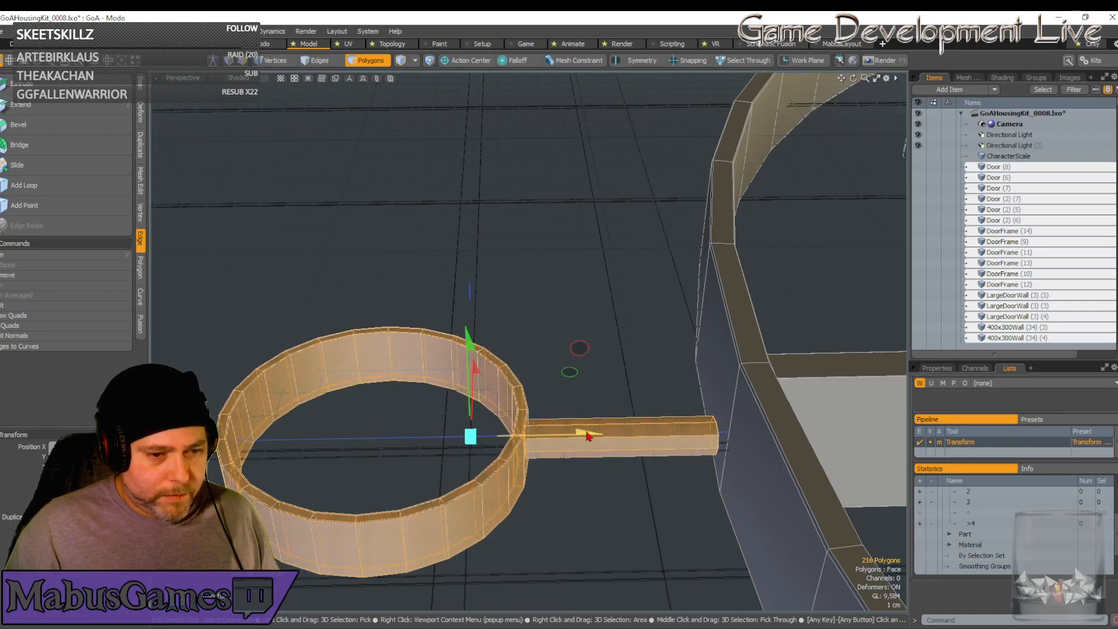
drag(582, 436, 601, 436)
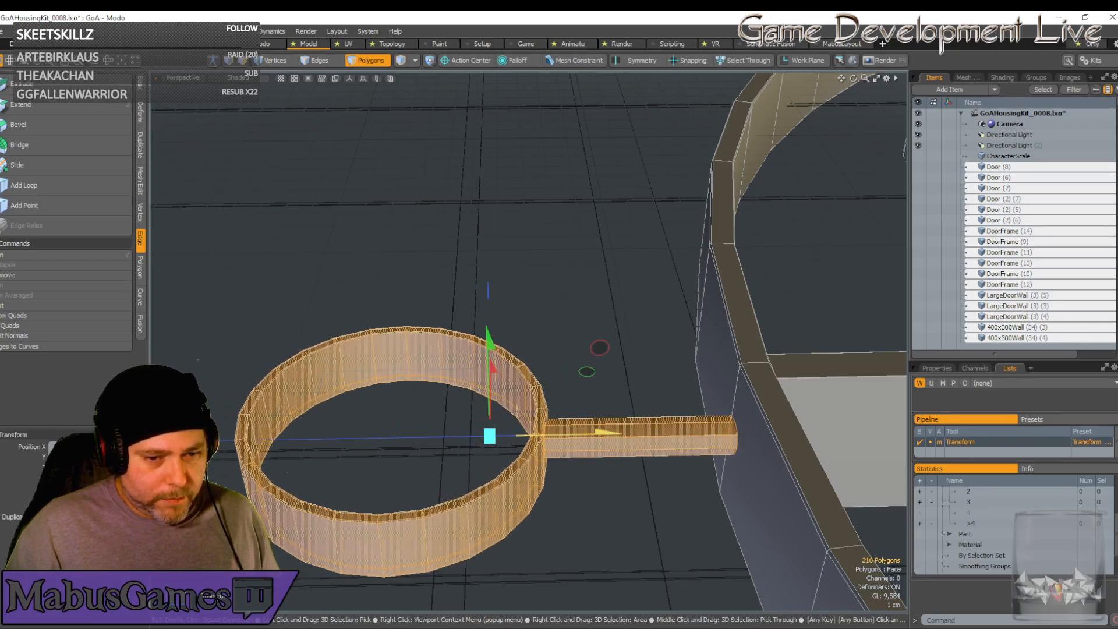
key(q)
alt+drag(706, 449, 707, 450)
scroll(707, 450, up, 4)
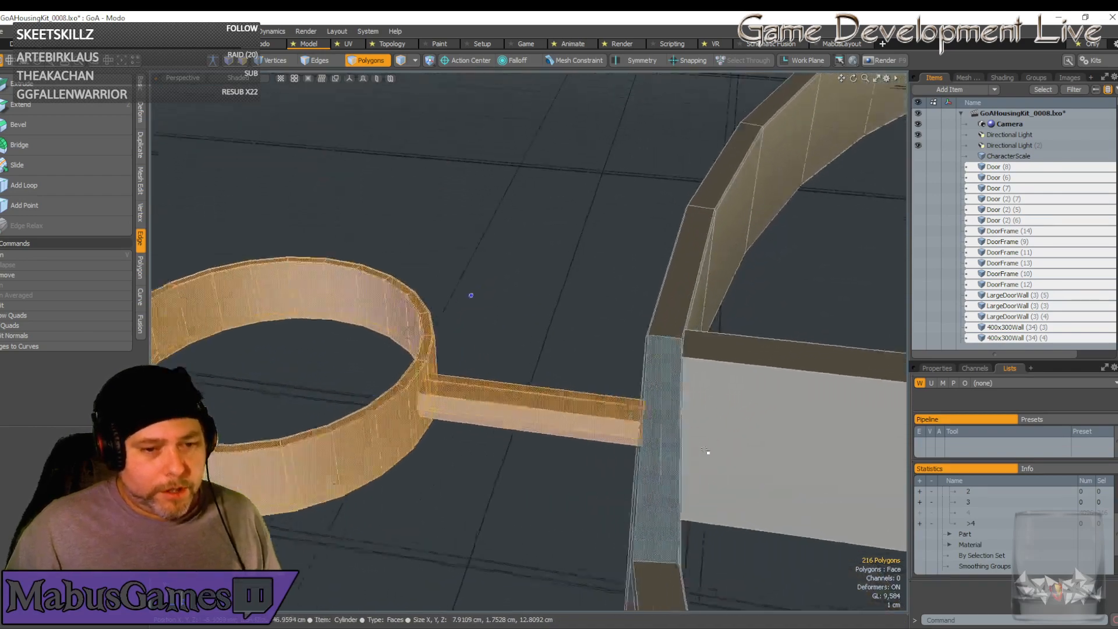
scroll(611, 408, down, 10)
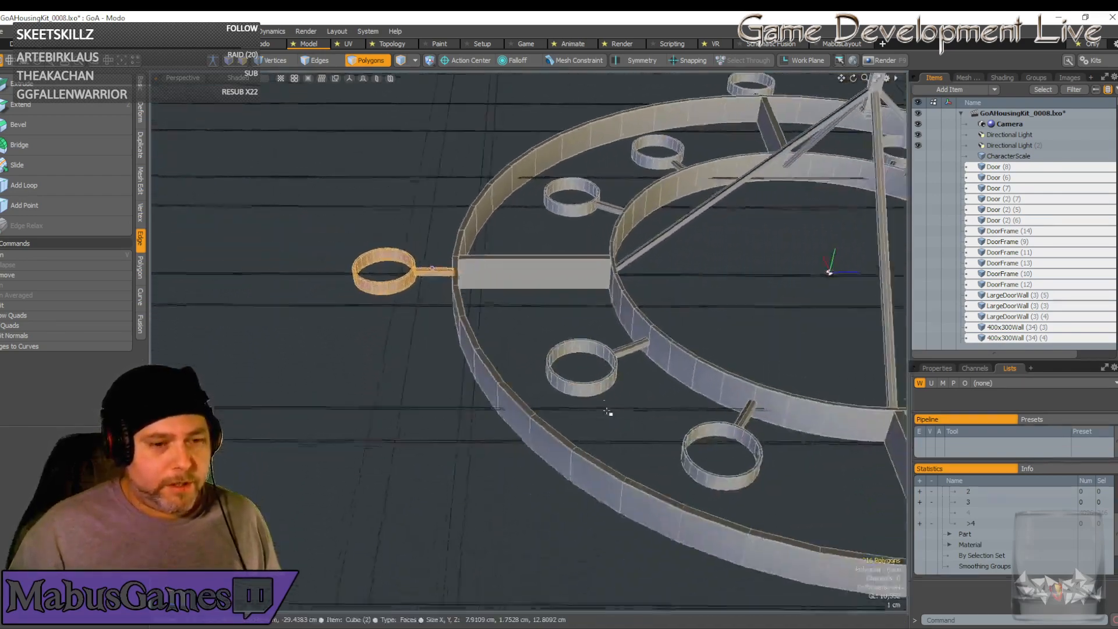
Select the next outer candle ring and move it slightly inward along X against the end of its connecting rod
alt+drag(604, 395, 326, 421)
scroll(325, 421, up, 8)
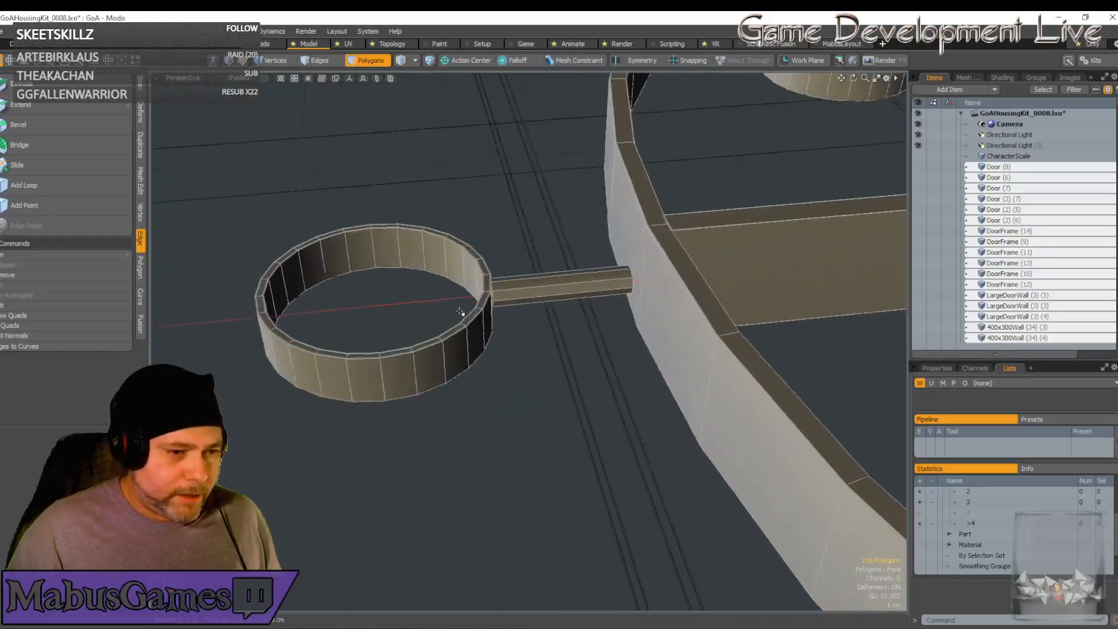
scroll(472, 396, up, 5)
double_click(472, 396)
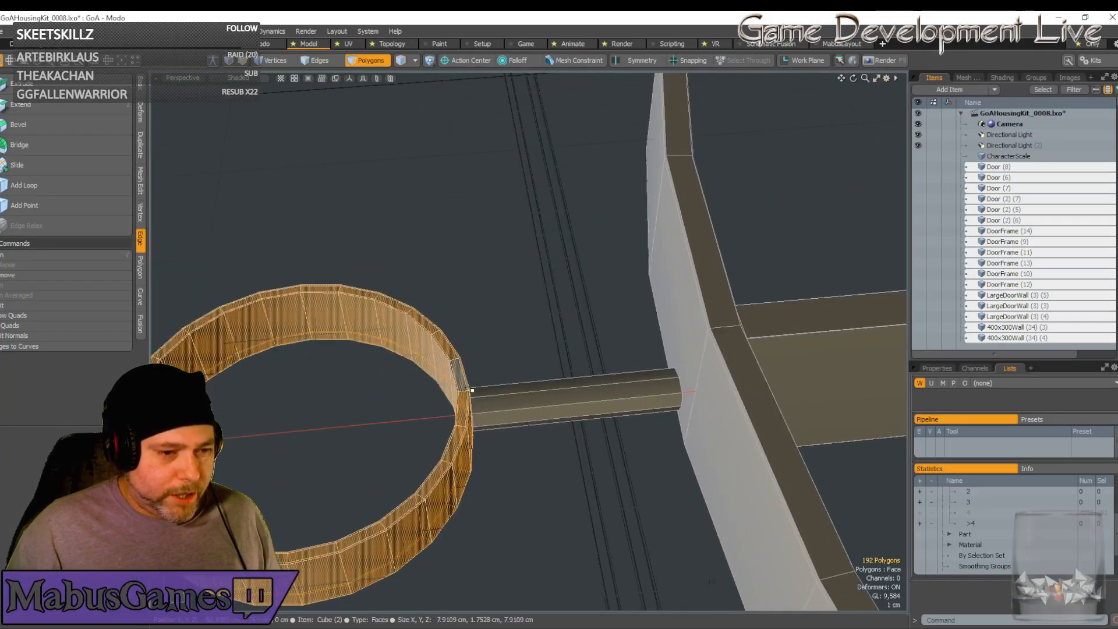
key(y)
drag(424, 421, 428, 420)
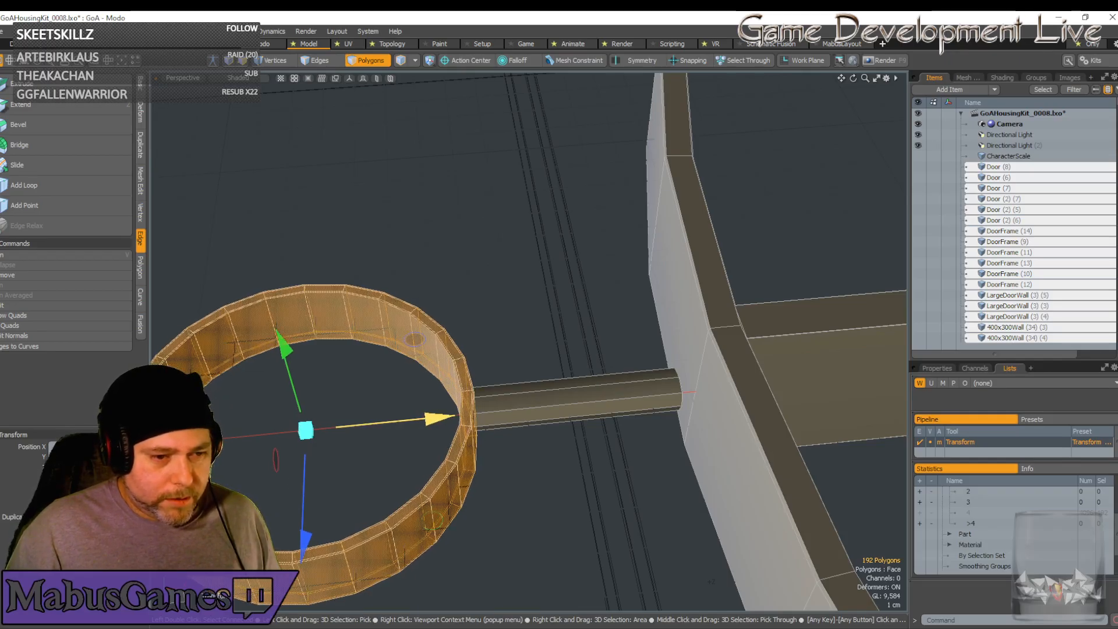
key(space)
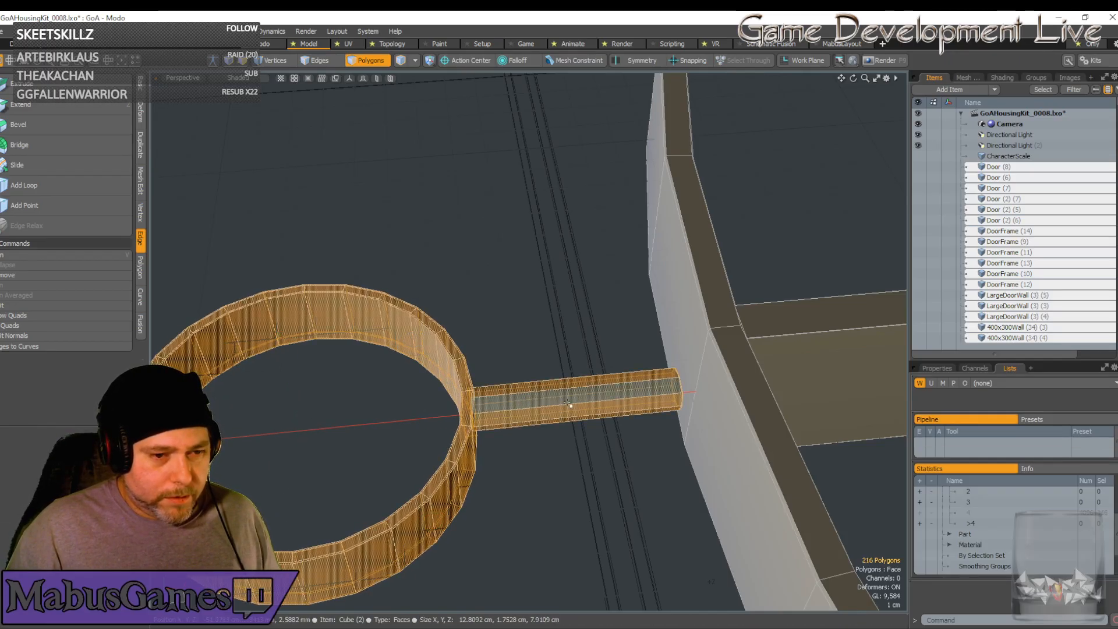
Add the connecting rod to the selection and move it with the candle ring along X into contact with the outer main ring
key(y)
drag(542, 408, 566, 406)
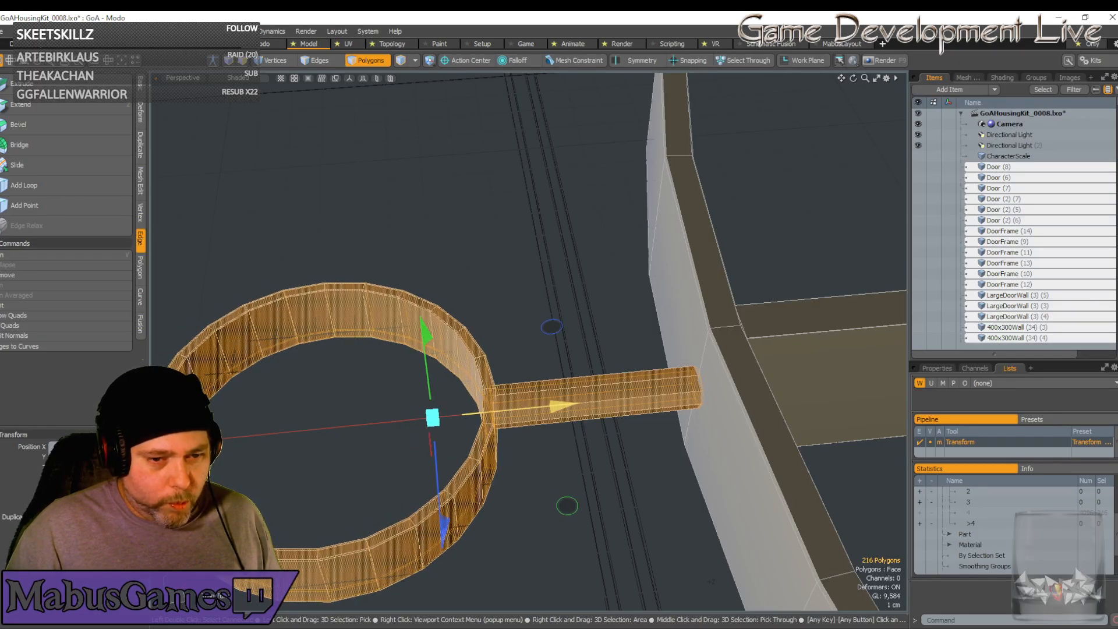
key(space)
scroll(603, 423, down, 6)
scroll(598, 420, down, 3)
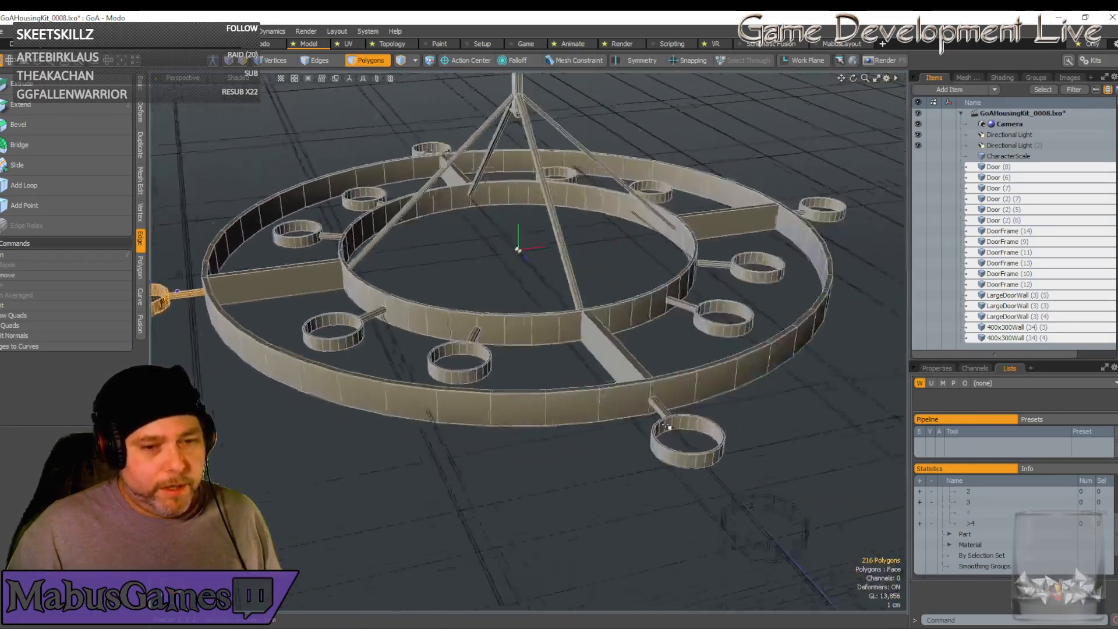
Select the remaining outer candle ring and move it slightly along Z so it meets the end of its connecting rod
alt+drag(668, 429, 497, 425)
scroll(496, 425, up, 8)
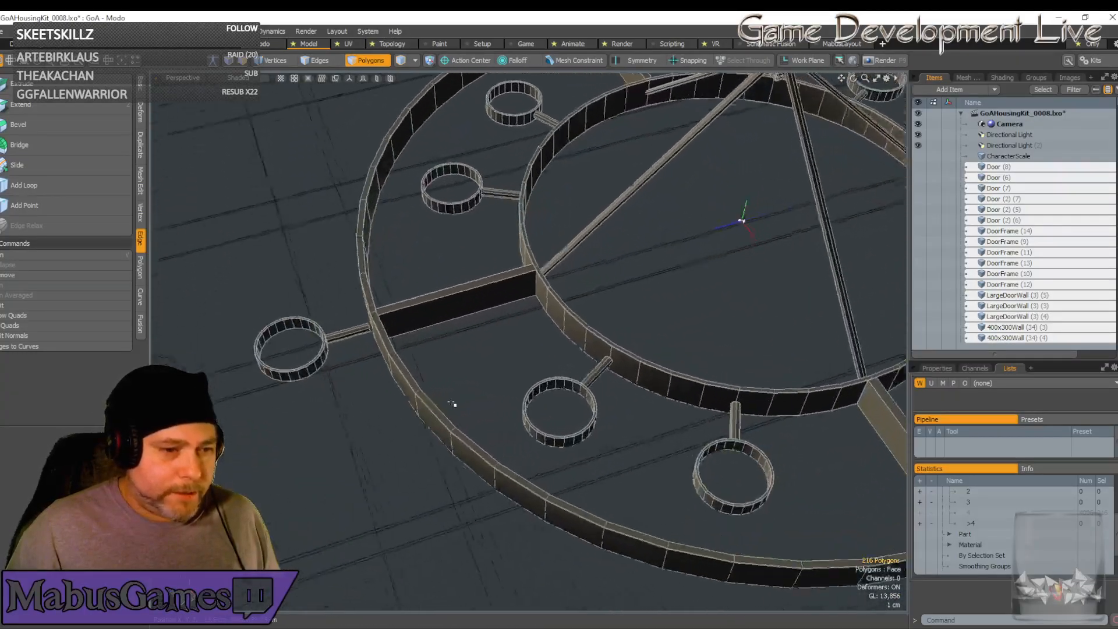
alt+drag(524, 299, 511, 275)
double_click(494, 368)
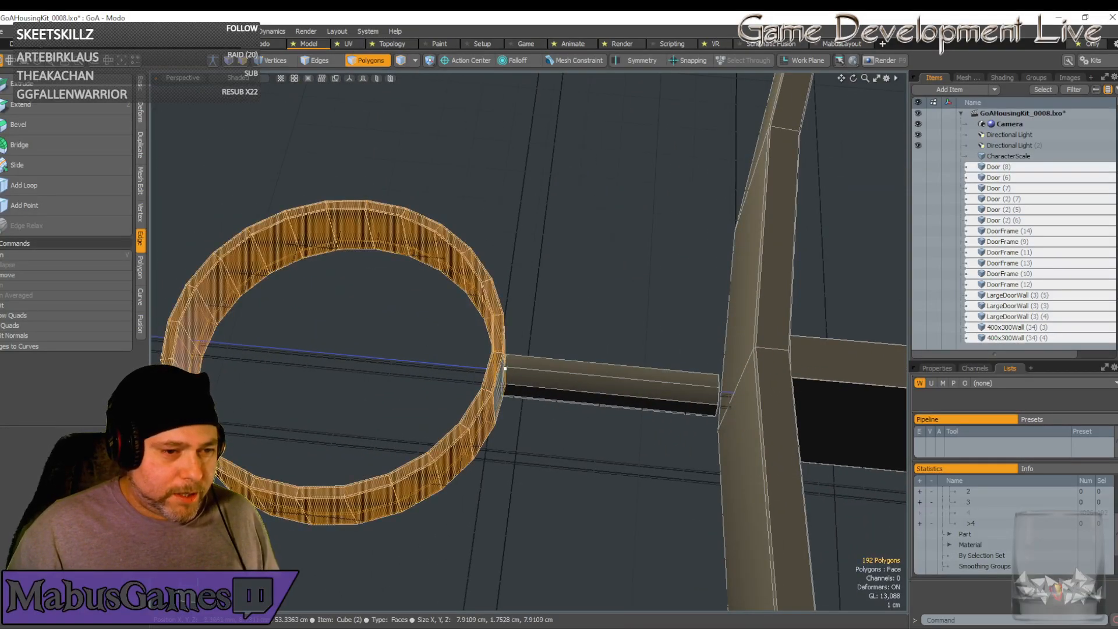
key(y)
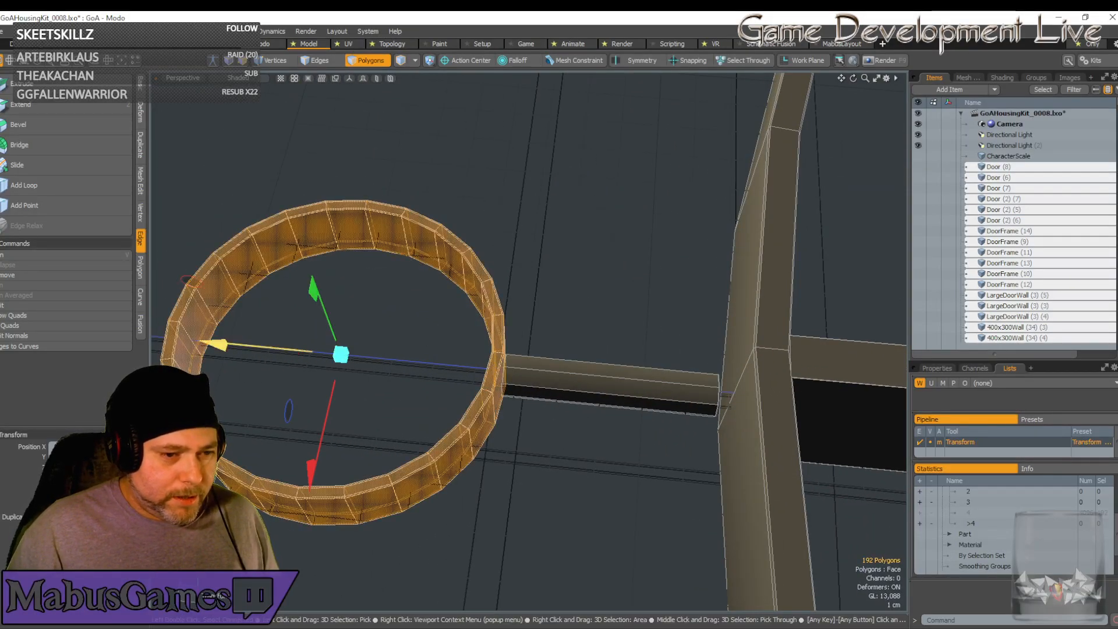
drag(218, 345, 223, 345)
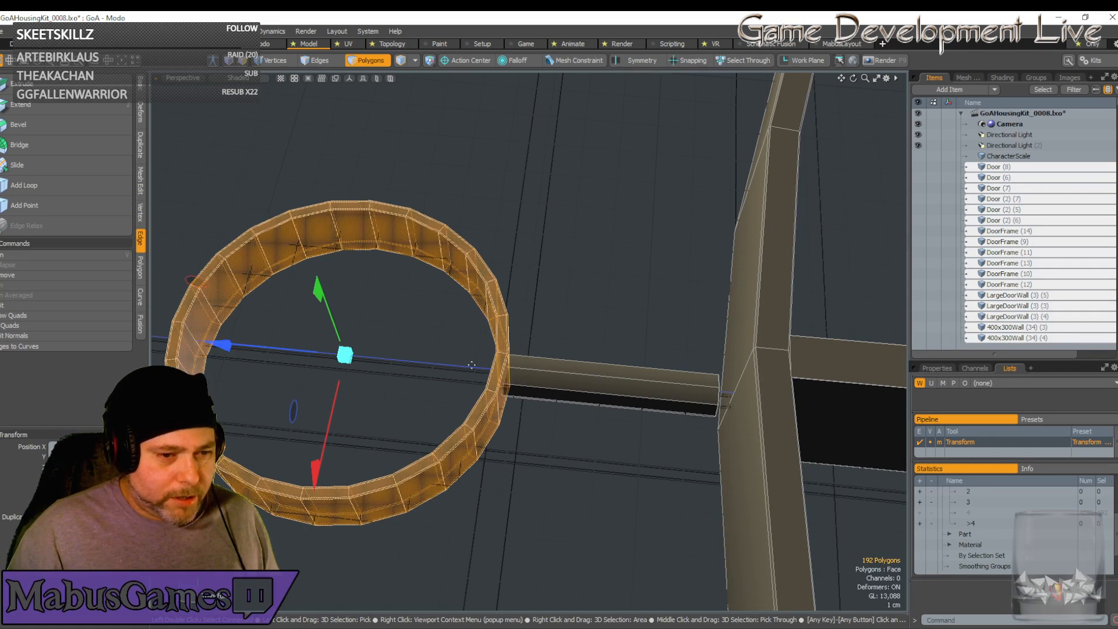
key(space)
Include this ring's connecting rod in the selection and move both inward along Z until the rod touches the outer main ring
shift+click(569, 376)
key(y)
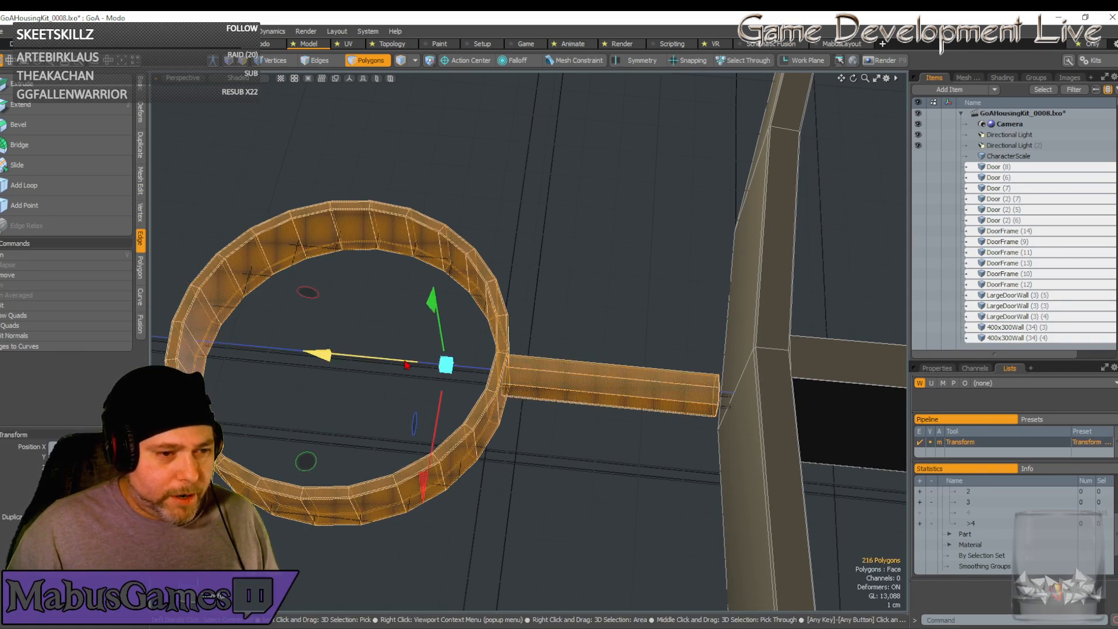
drag(321, 354, 341, 357)
key(space)
scroll(675, 386, down, 5)
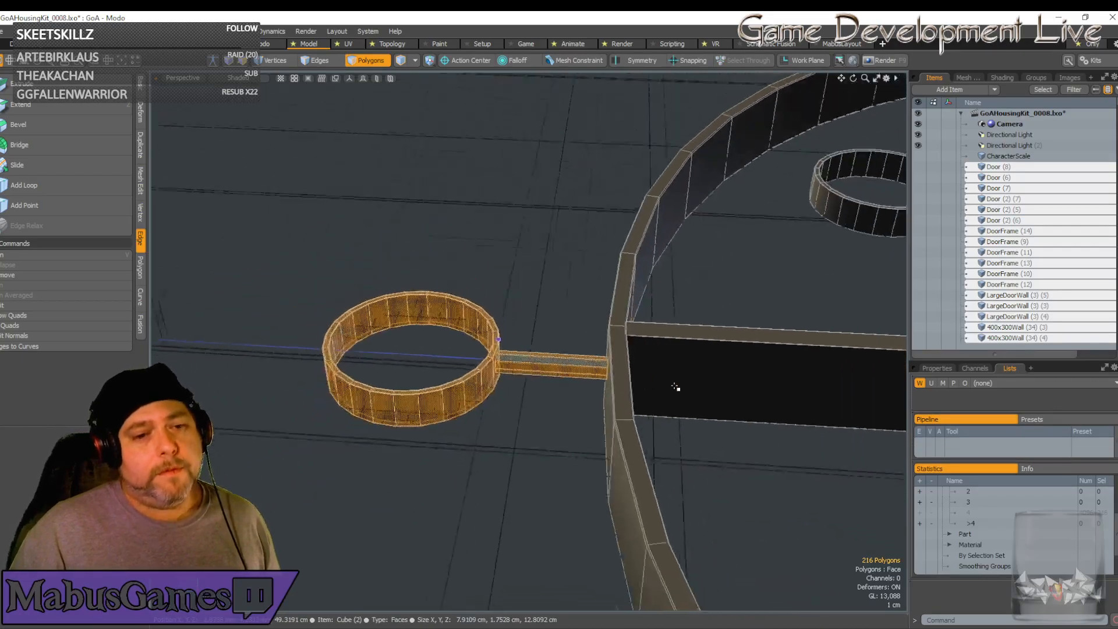
scroll(675, 386, down, 8)
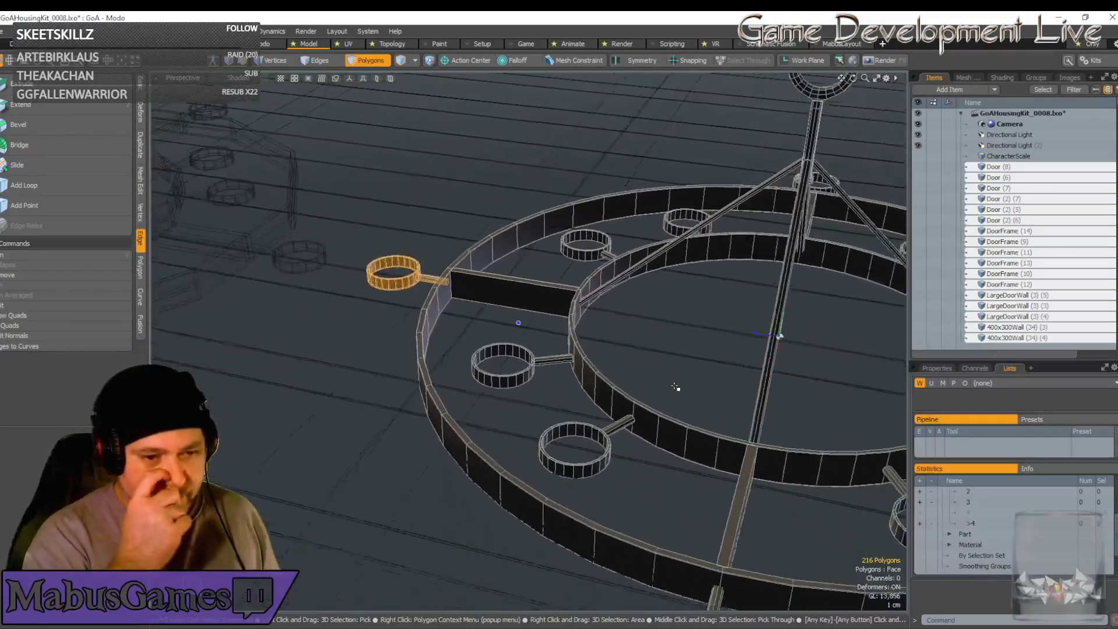
Select the whole candle ring attached to the inner main ring beside the flat cross bar
alt+drag(675, 386, 645, 417)
scroll(675, 386, up, 5)
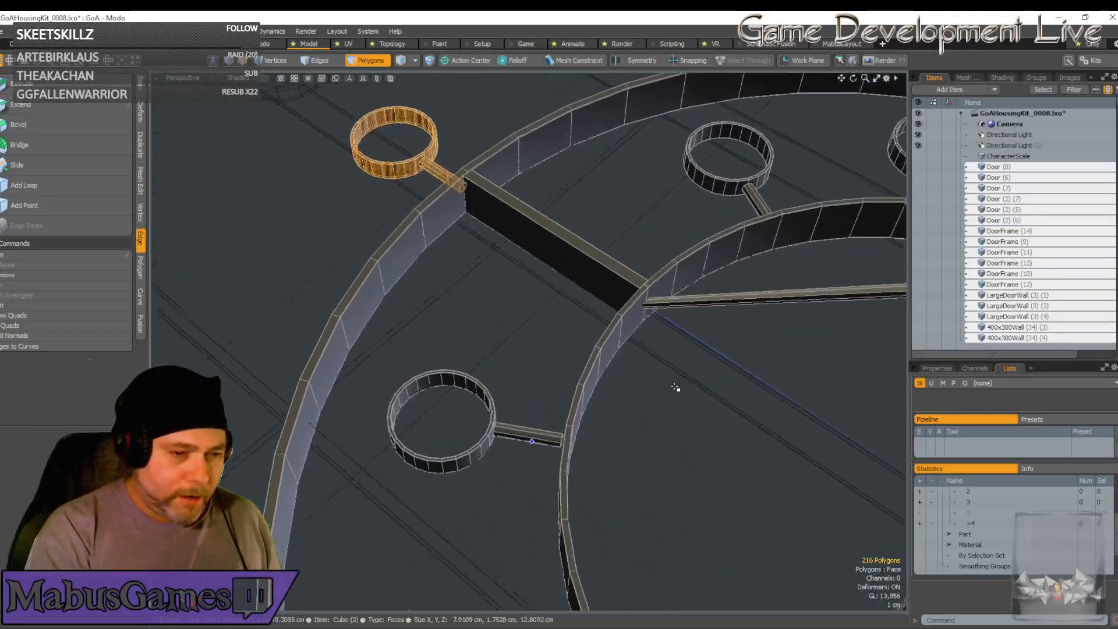
scroll(675, 387, down, 5)
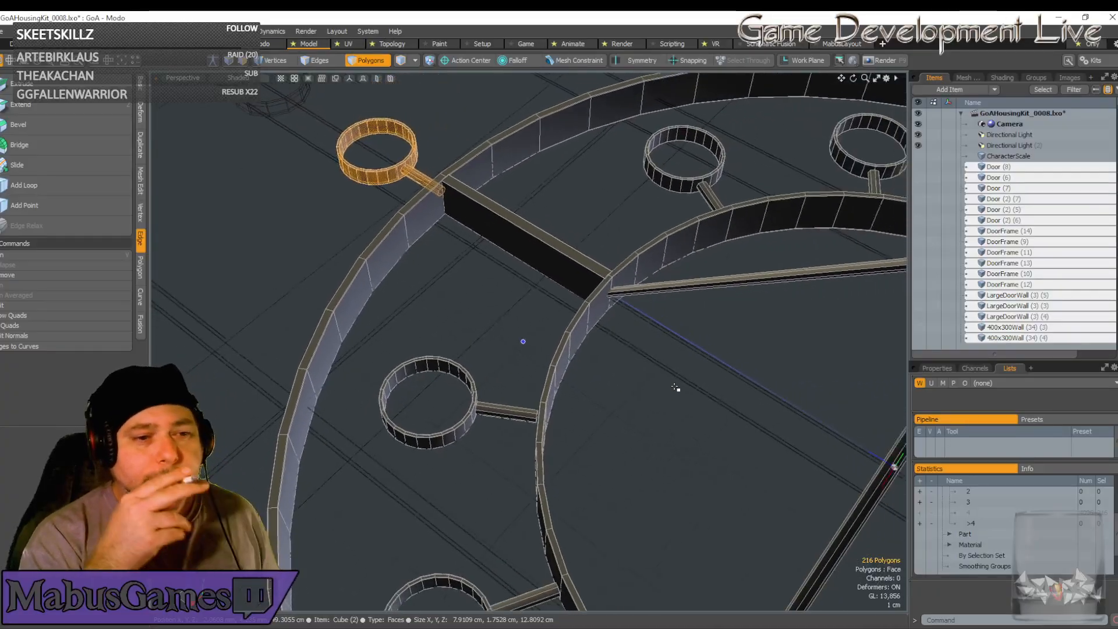
alt+drag(675, 386, 714, 382)
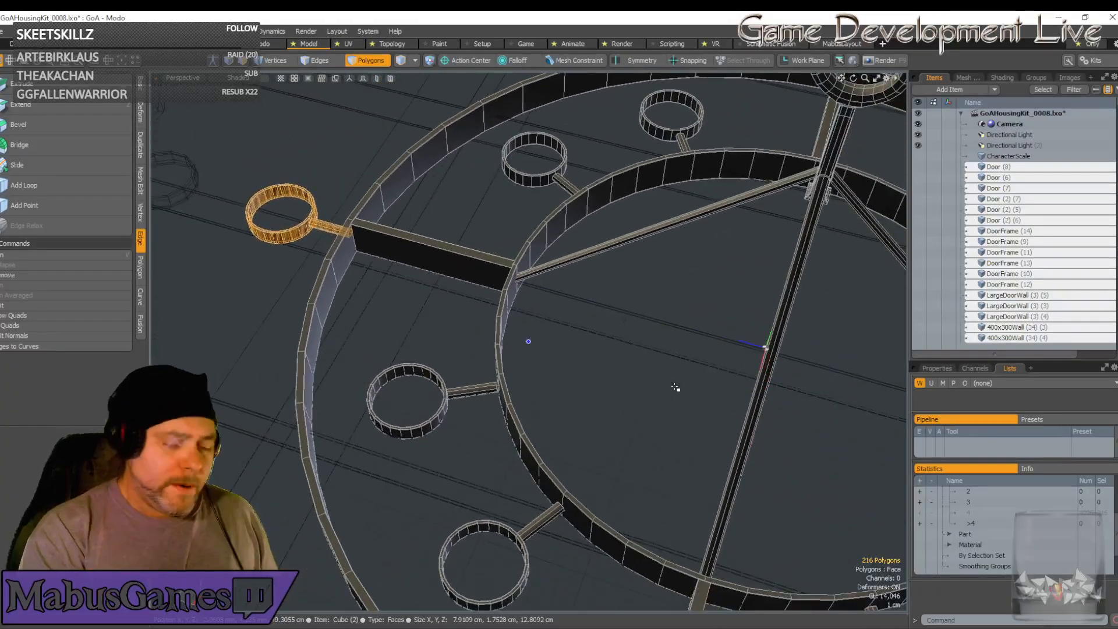
scroll(675, 386, up, 5)
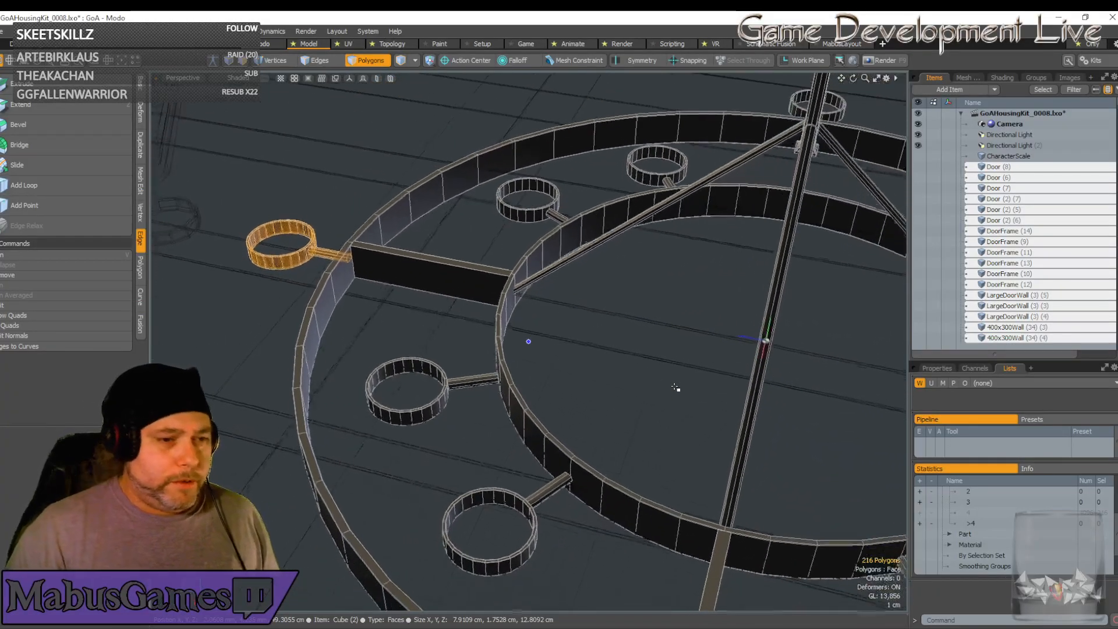
scroll(675, 387, up, 3)
alt+drag(524, 397, 481, 437)
double_click(474, 395)
scroll(481, 436, up, 2)
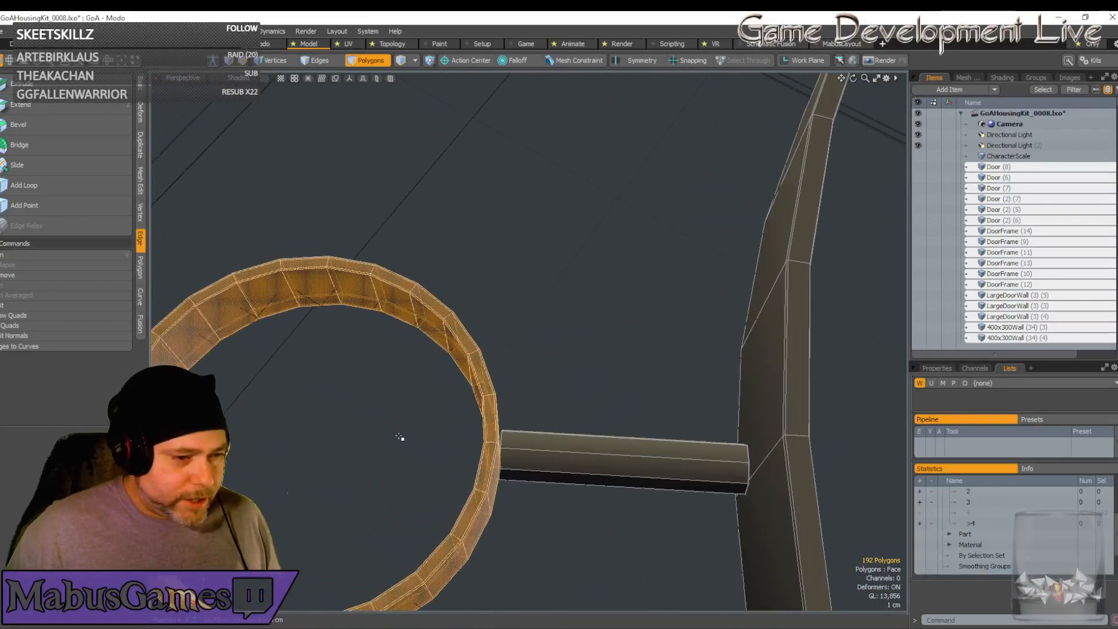
Nudge the selected candle ring slightly in the horizontal plane toward the end of its angled connecting rod
key(w)
scroll(228, 478, up, 1)
alt+drag(228, 478, 249, 465)
scroll(250, 465, down, 3)
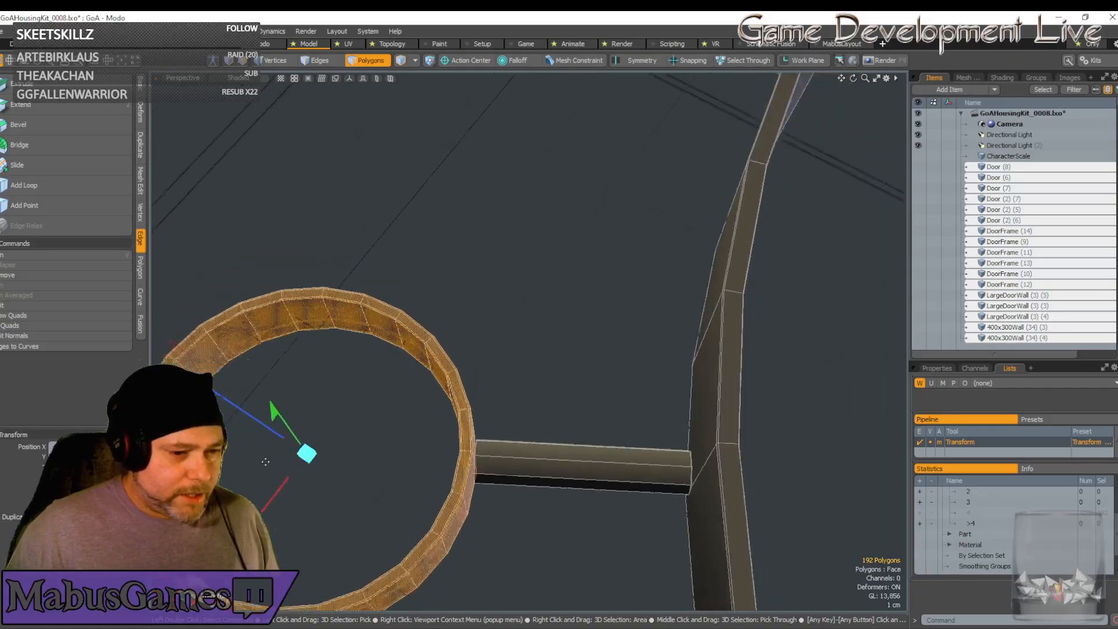
scroll(343, 402, down, 3)
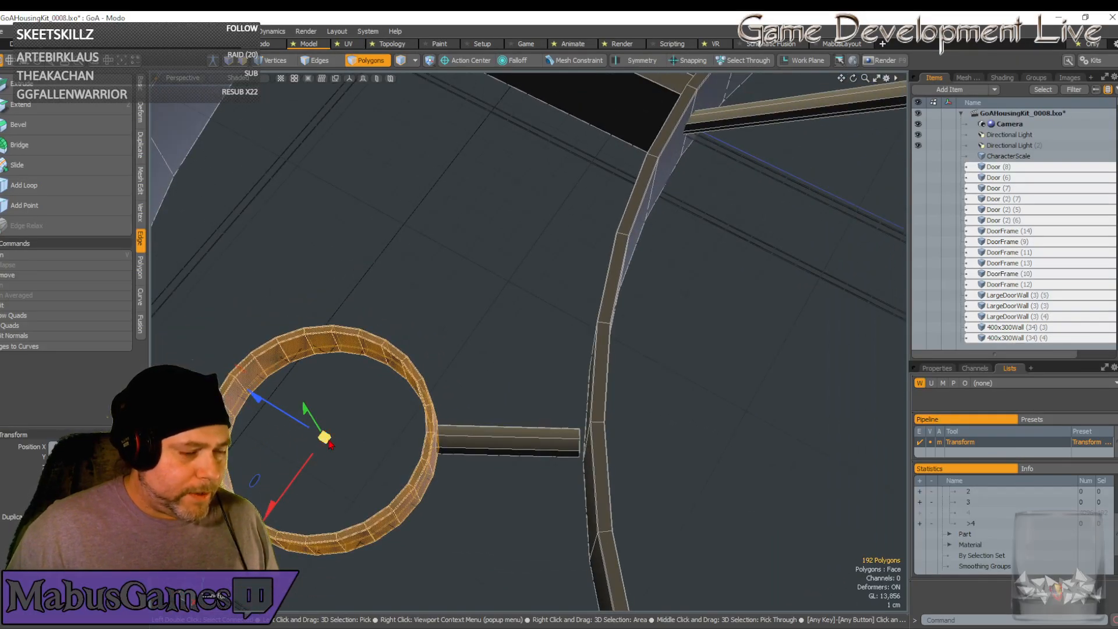
alt+drag(331, 445, 319, 475)
key(shift+a)
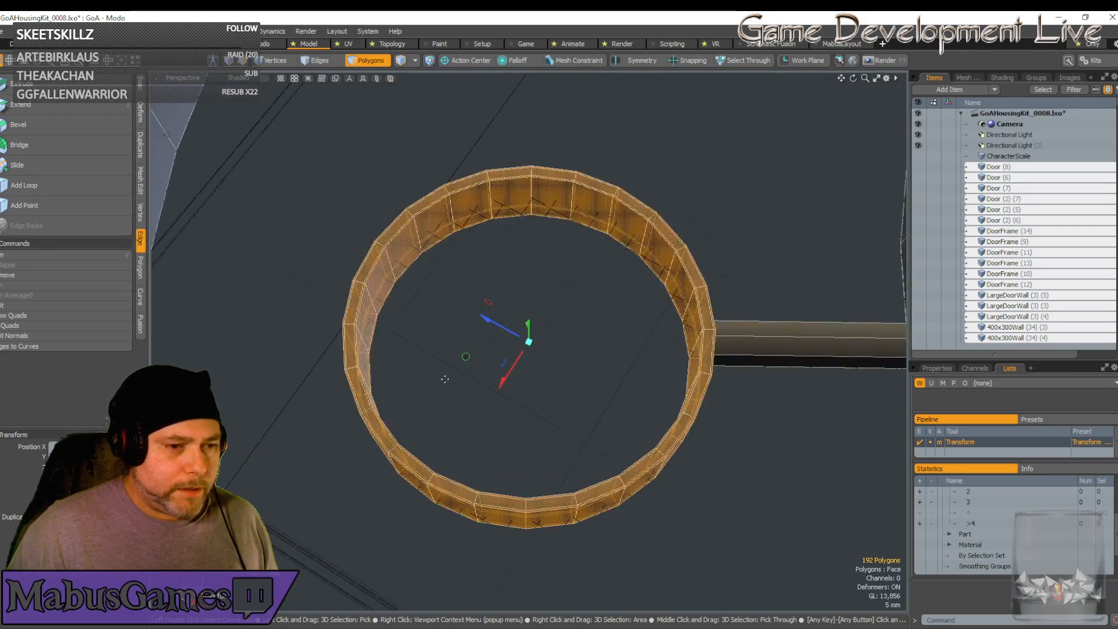
drag(466, 356, 468, 356)
scroll(468, 360, up, 1)
key(q)
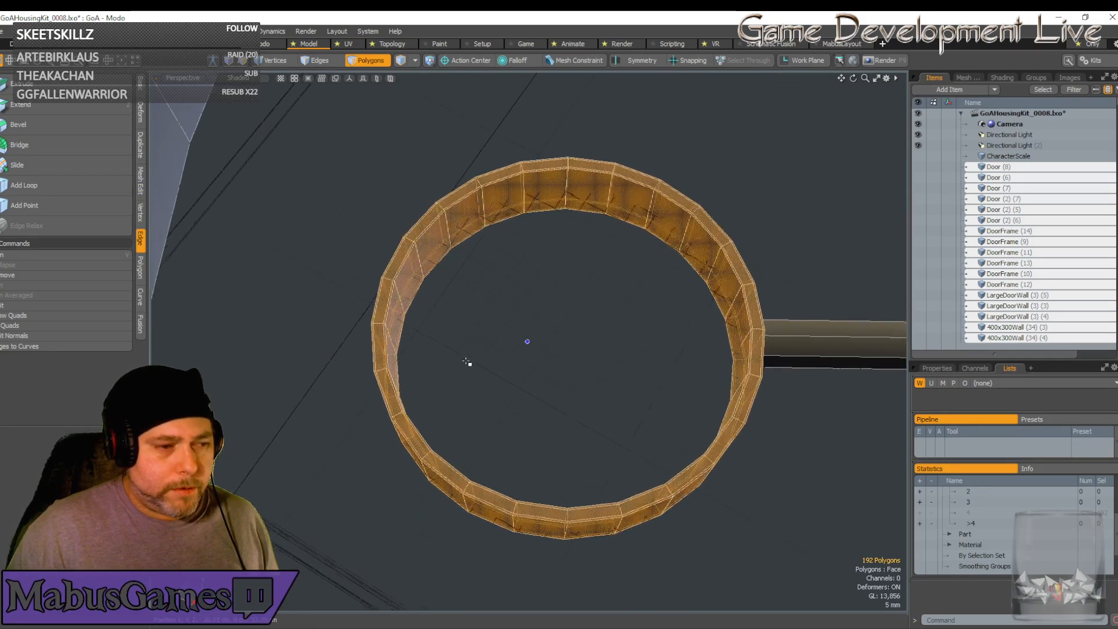
Check the contact between the candle ring and its rod up close, and change the viewport to the Top view
scroll(469, 376, down, 2)
scroll(468, 376, up, 1)
scroll(469, 377, up, 1)
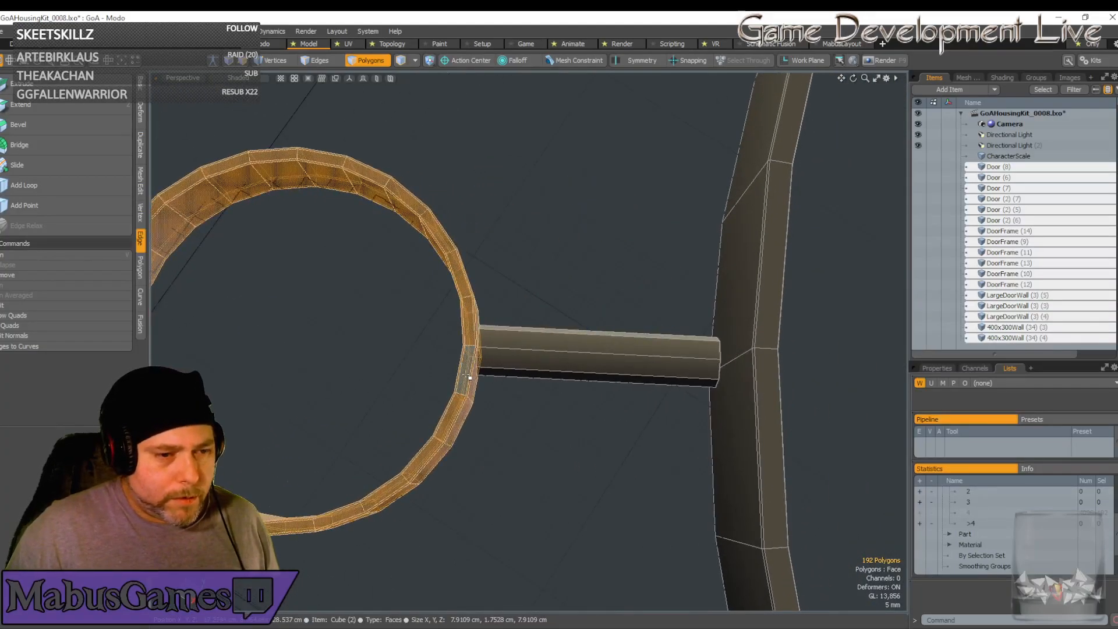
scroll(469, 377, down, 1)
scroll(469, 373, up, 2)
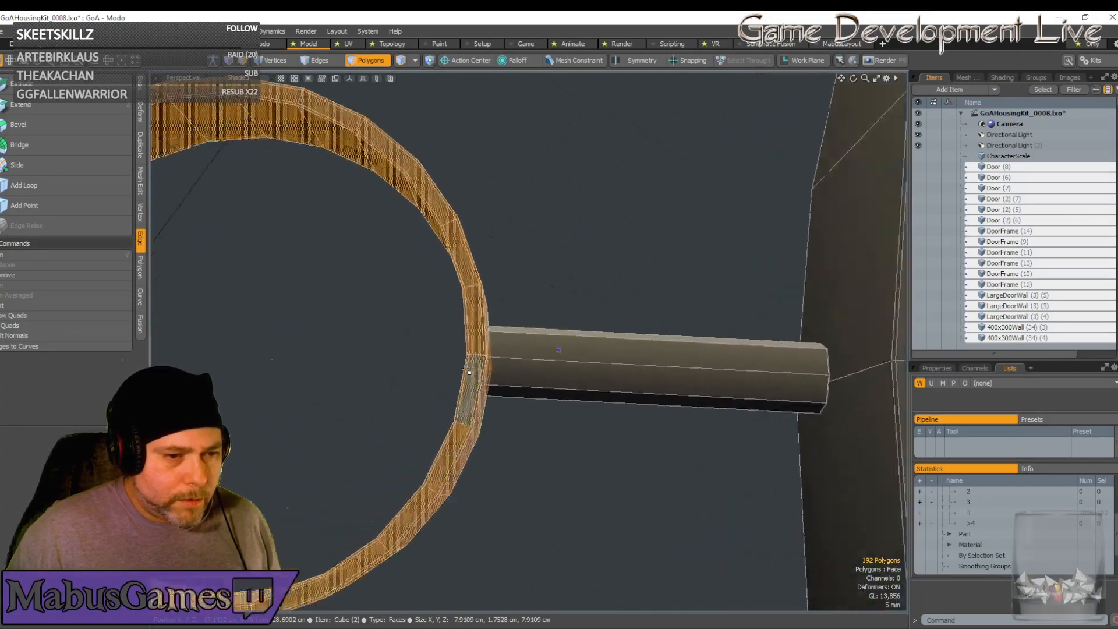
scroll(469, 376, up, 2)
key(w)
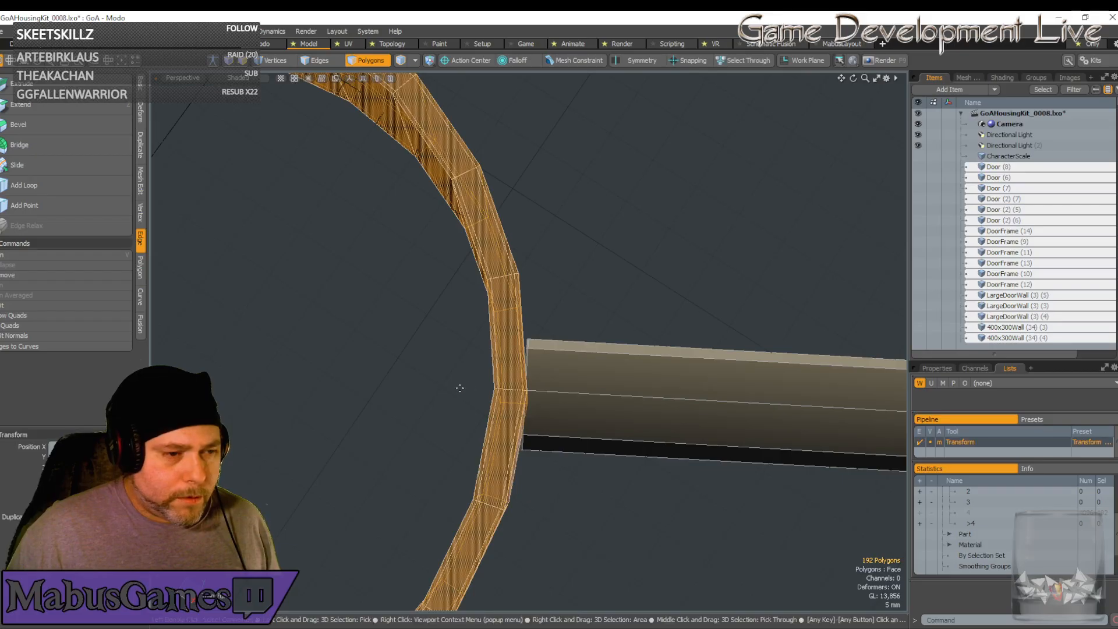
click(184, 78)
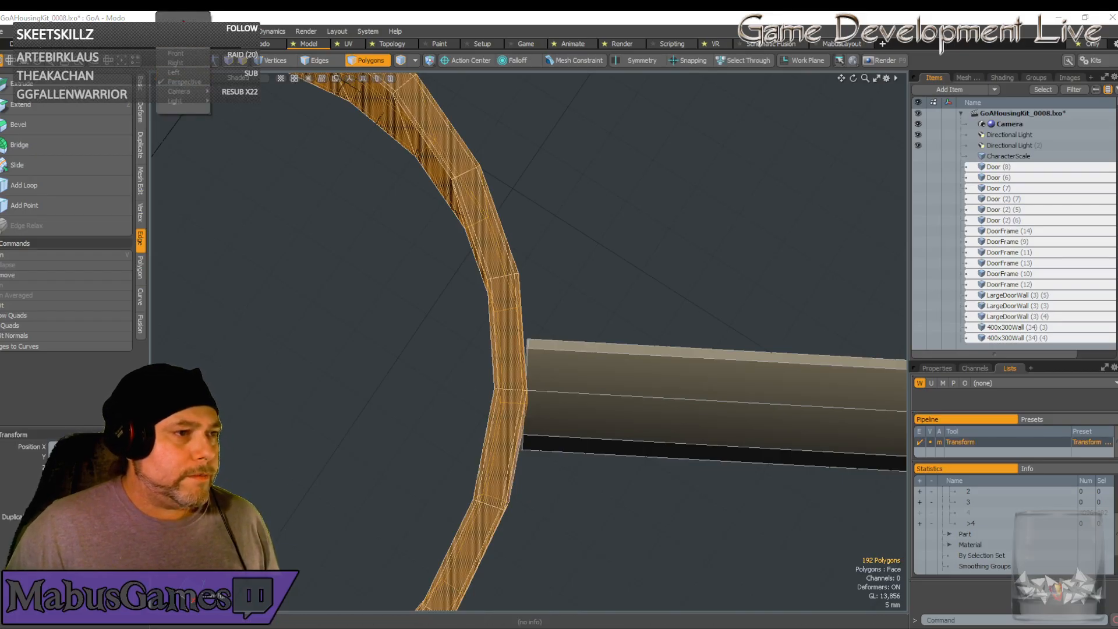
click(183, 25)
scroll(646, 254, up, 3)
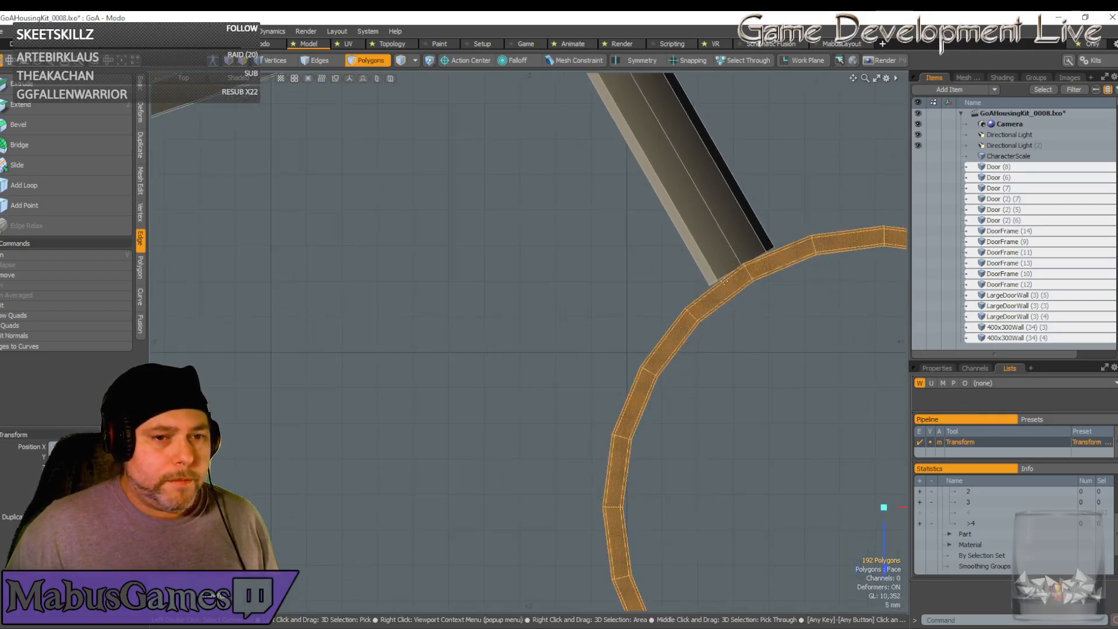
Move the candle ring slightly in the XZ plane so its edge meets the end of the angled connecting rod
key(q)
scroll(730, 284, down, 3)
alt+shift+drag(628, 345, 514, 342)
scroll(514, 341, up, 3)
key(w)
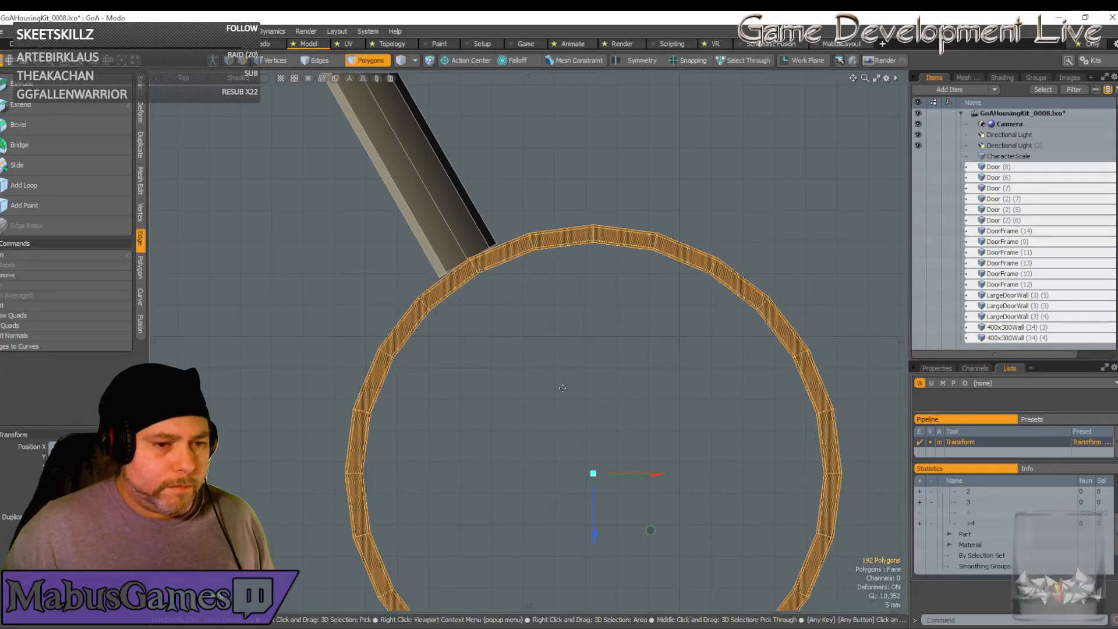
drag(650, 531, 646, 527)
key(space)
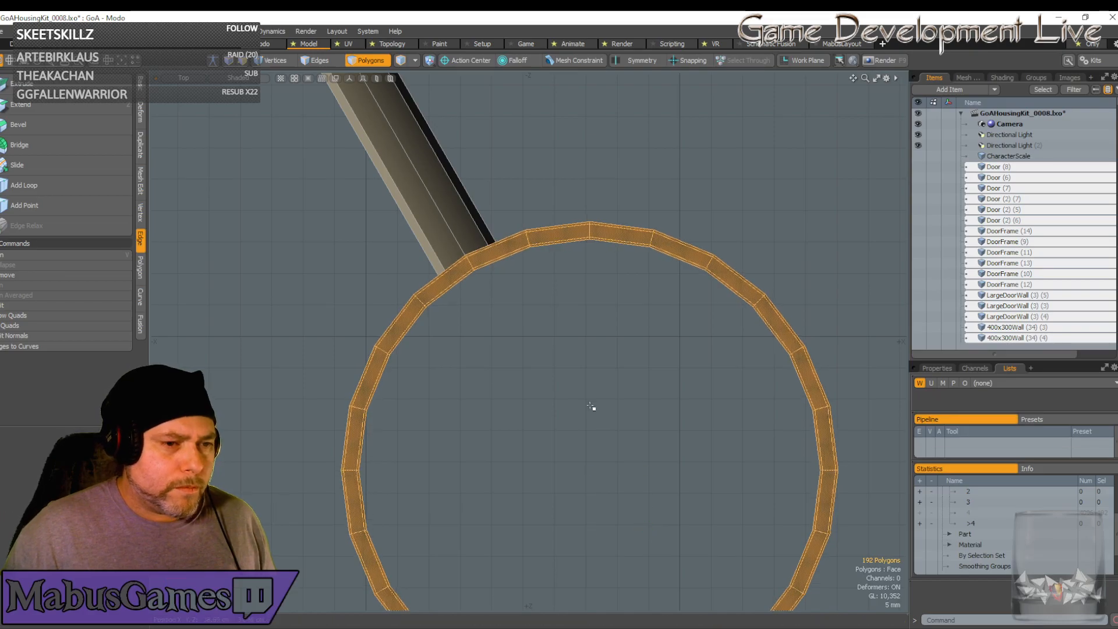
scroll(591, 407, down, 5)
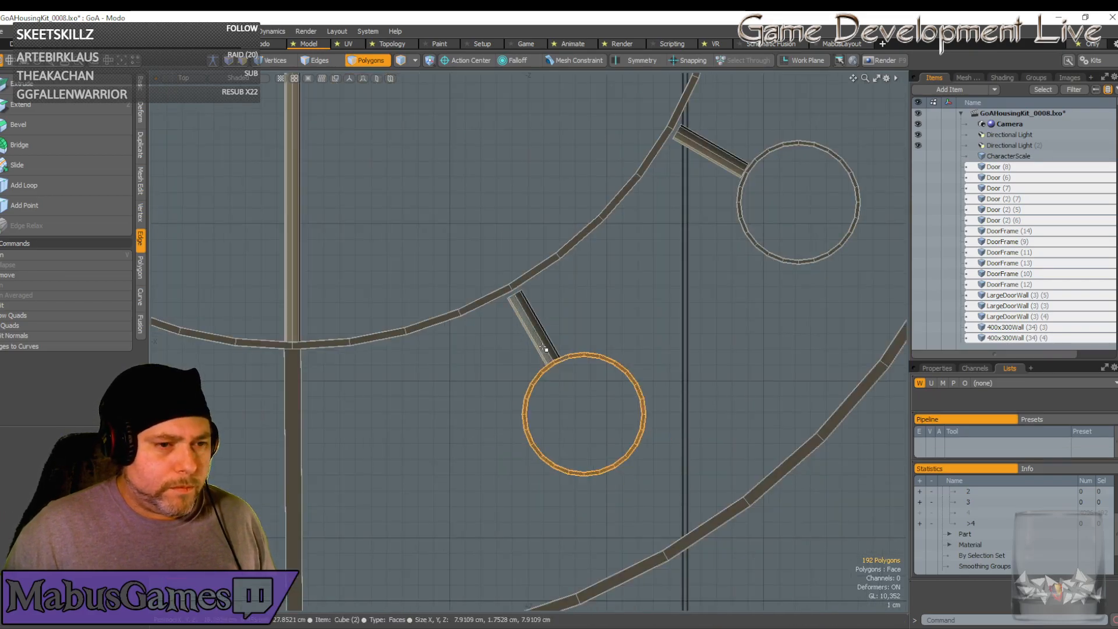
Add the connecting rod to the candle ring selection and move both in the XZ plane until the rod meets the inner main ring
scroll(545, 349, down, 2)
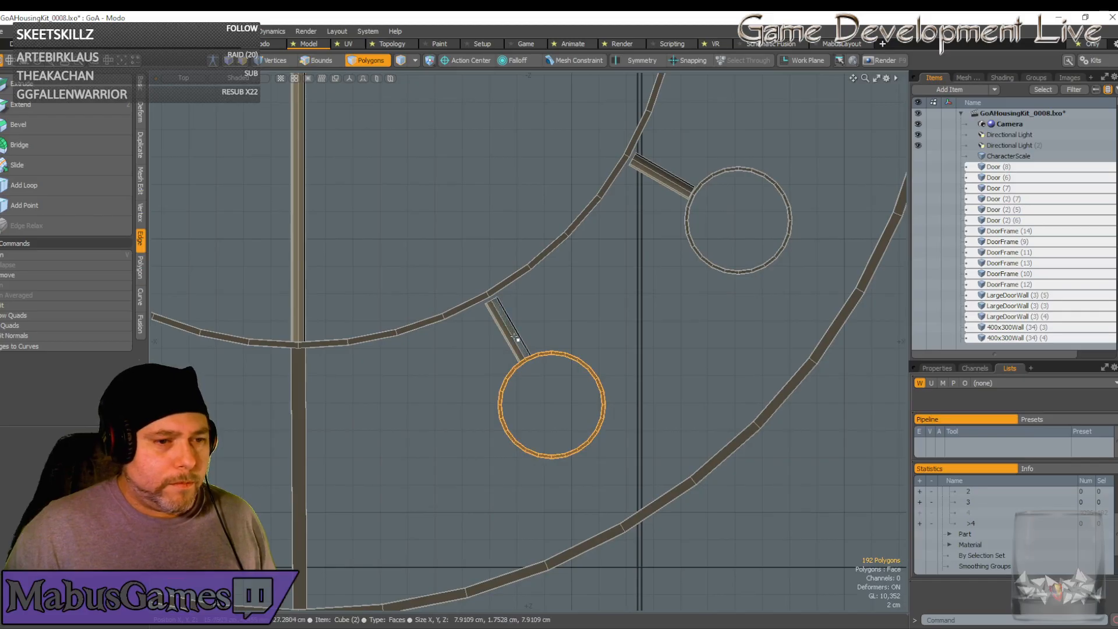
shift+double_click(517, 338)
scroll(516, 339, up, 3)
key(w)
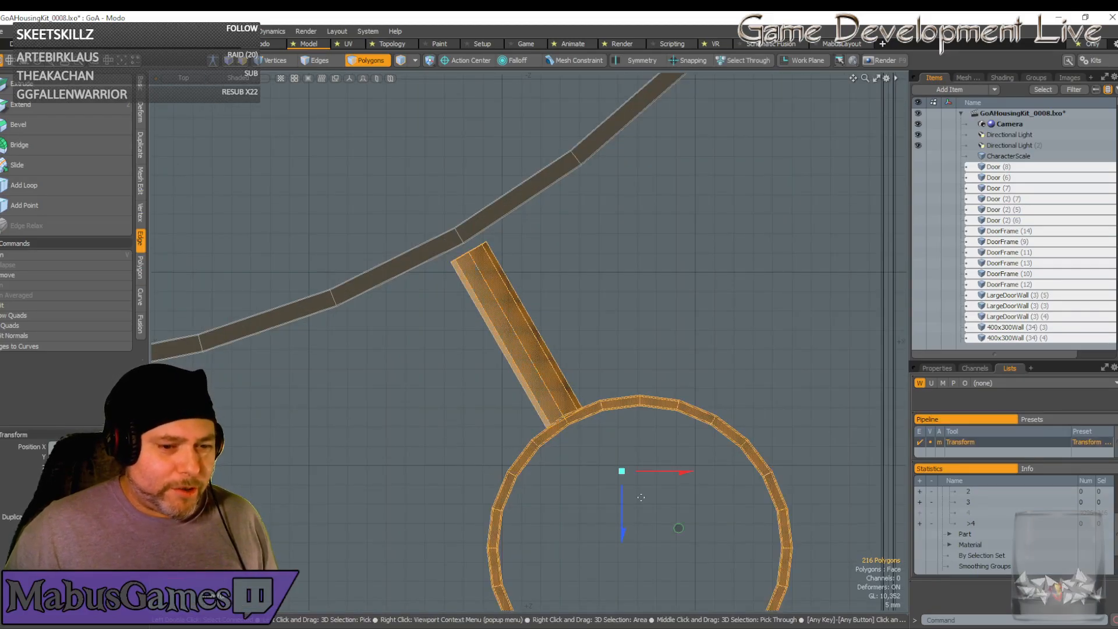
drag(679, 528, 672, 517)
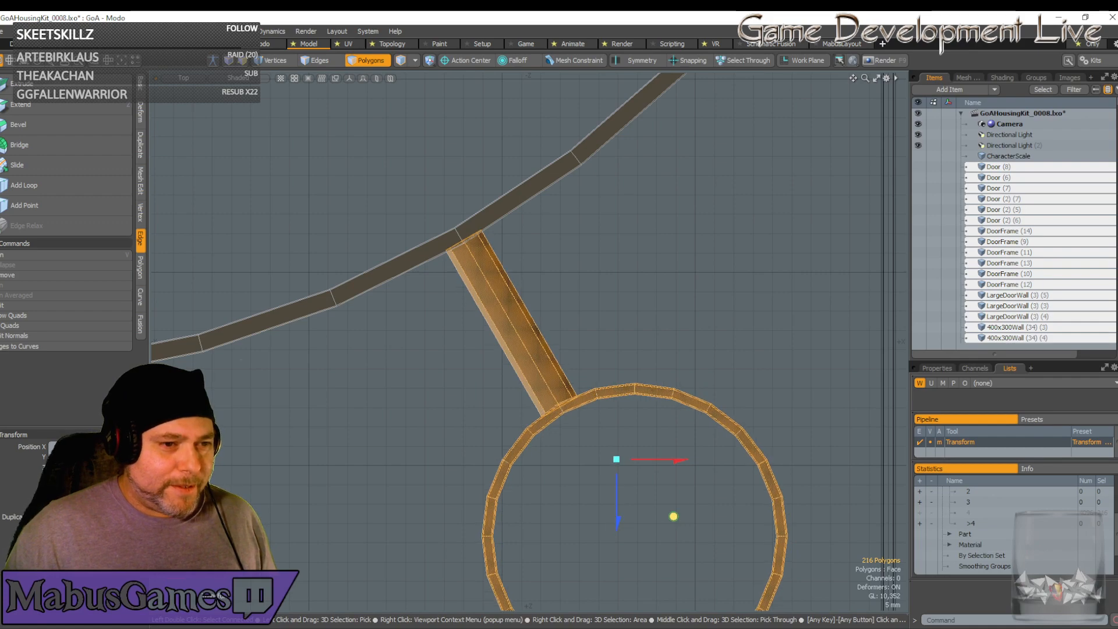
key(space)
scroll(641, 464, down, 10)
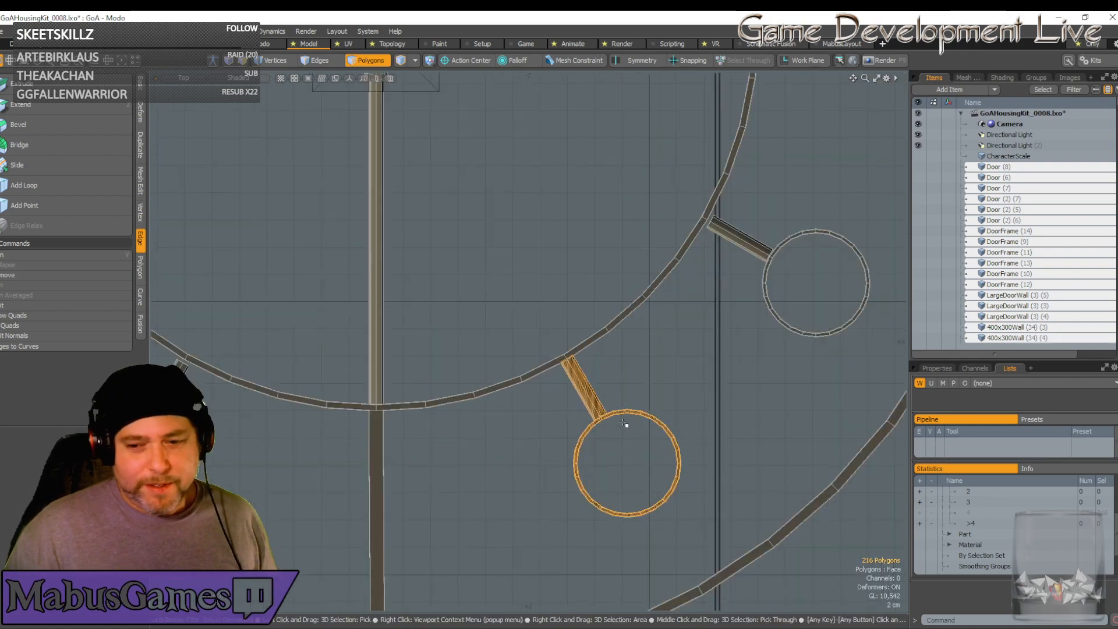
Select the other candle ring in the chandelier's lower-right quadrant and move it in the XZ plane against the outer end of its rod
scroll(624, 420, down, 1)
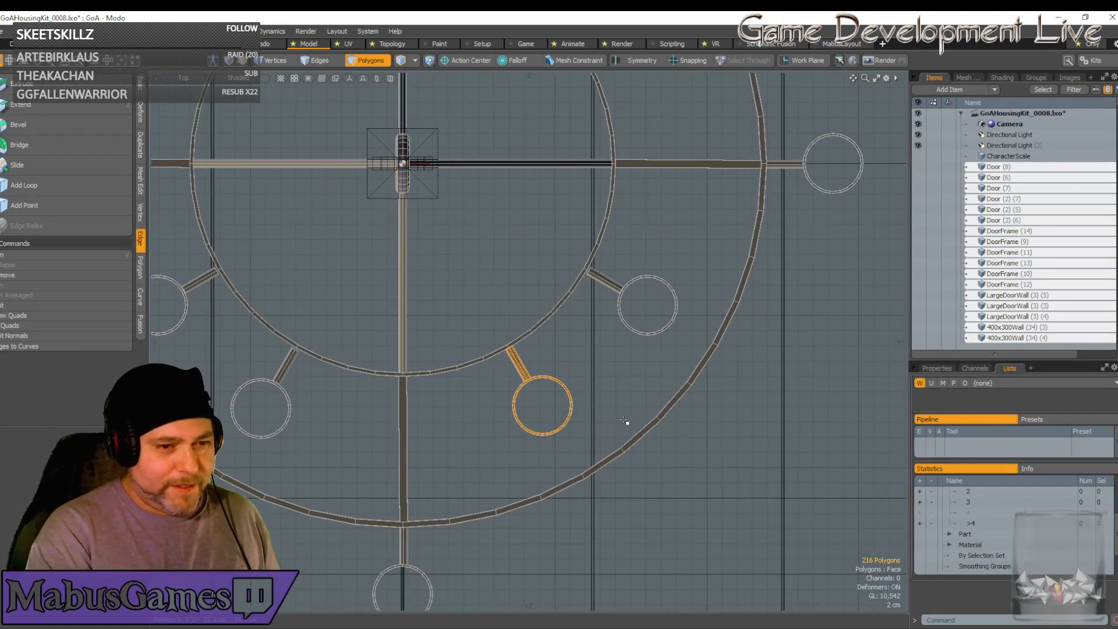
scroll(624, 420, up, 4)
scroll(624, 420, right, 1)
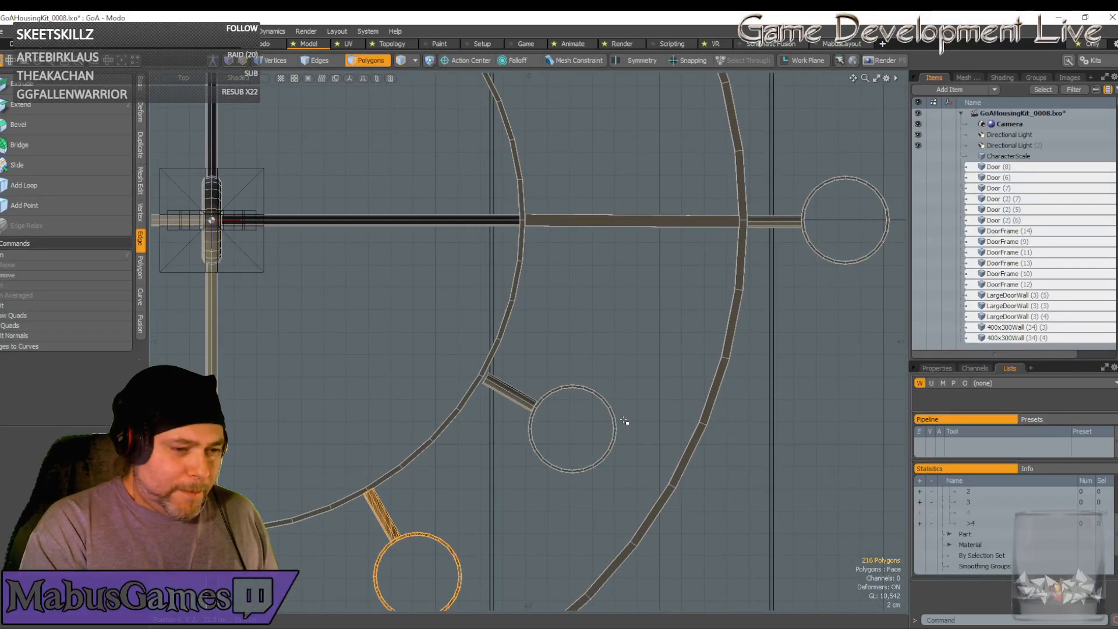
scroll(625, 421, up, 3)
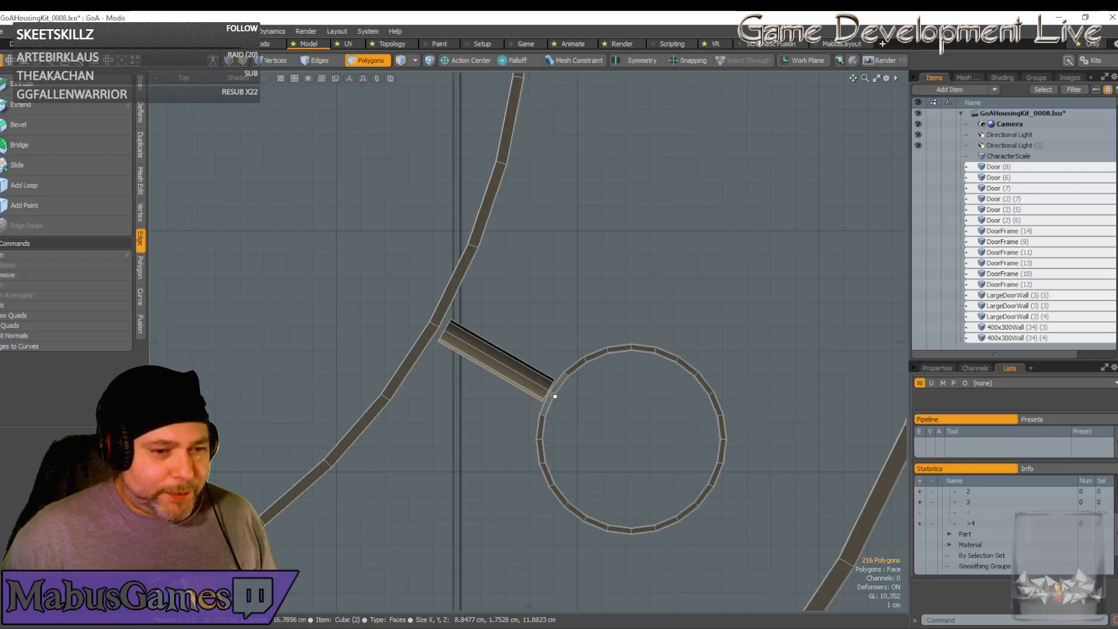
double_click(554, 396)
scroll(554, 396, up, 5)
key(y)
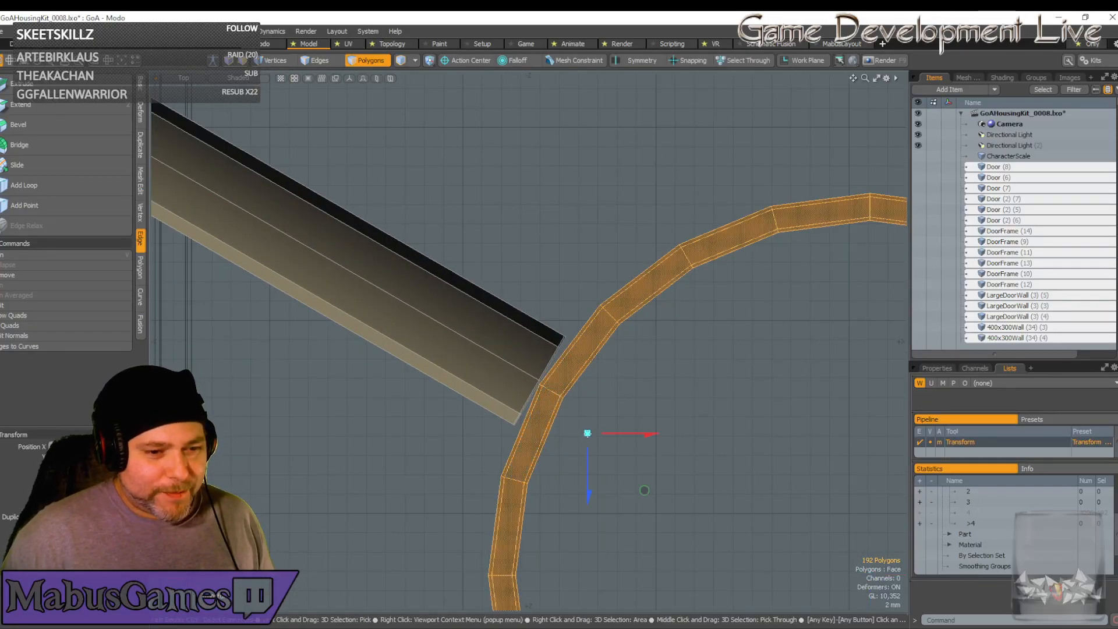
drag(644, 491, 638, 483)
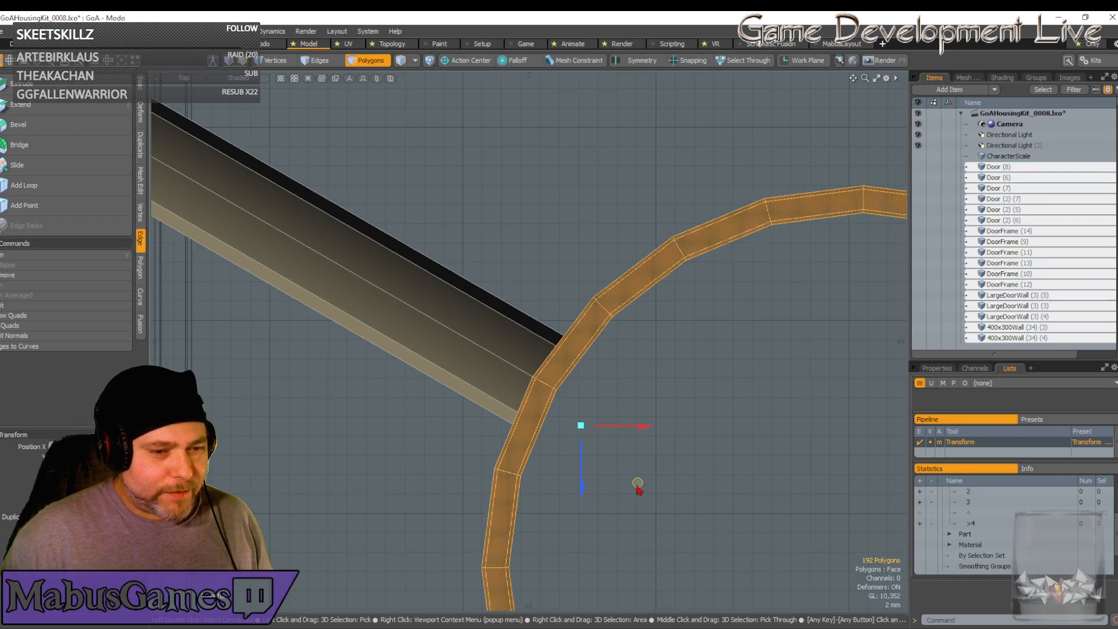
scroll(638, 486, down, 5)
key(q)
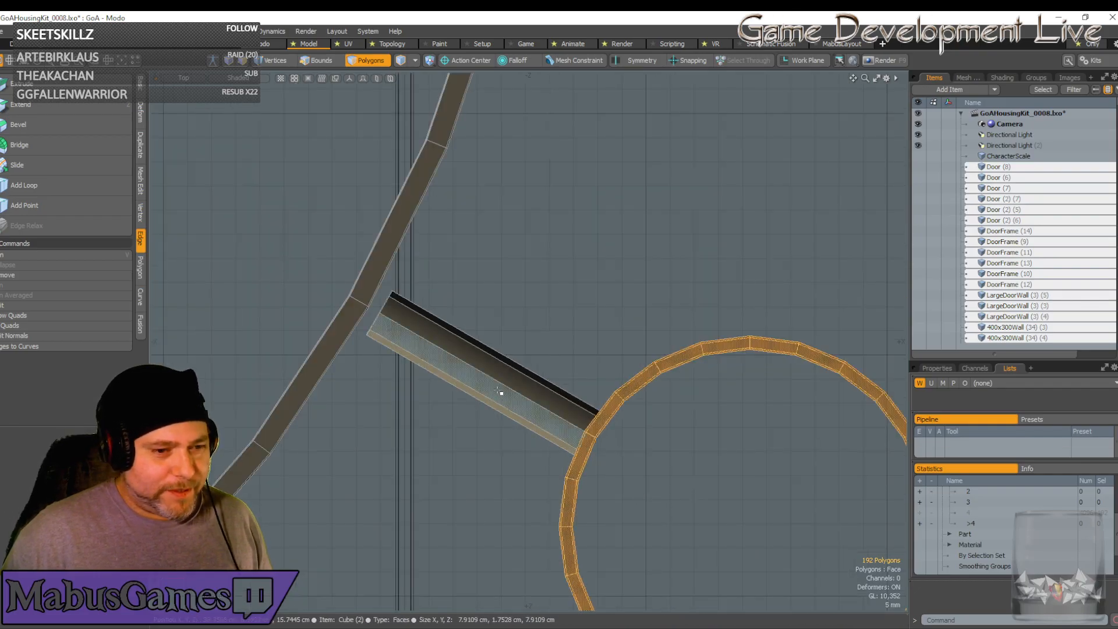
Add that ring's connecting rod to the selection and move both in the XZ plane until the rod touches the inner main ring
shift+double_click(499, 392)
scroll(499, 391, up, 3)
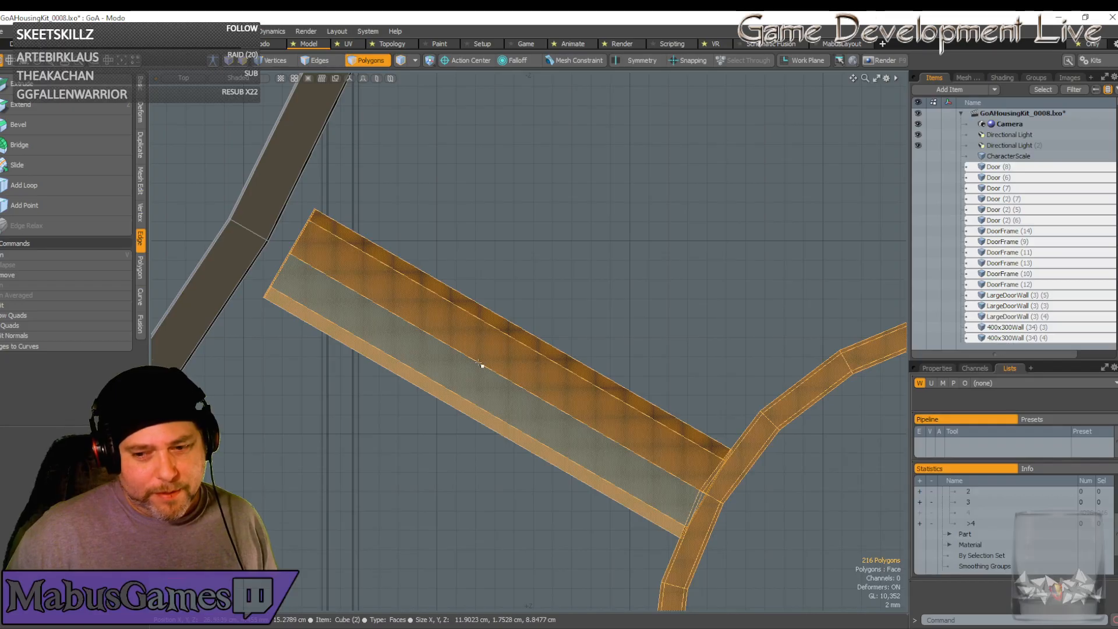
scroll(481, 365, down, 2)
key(y)
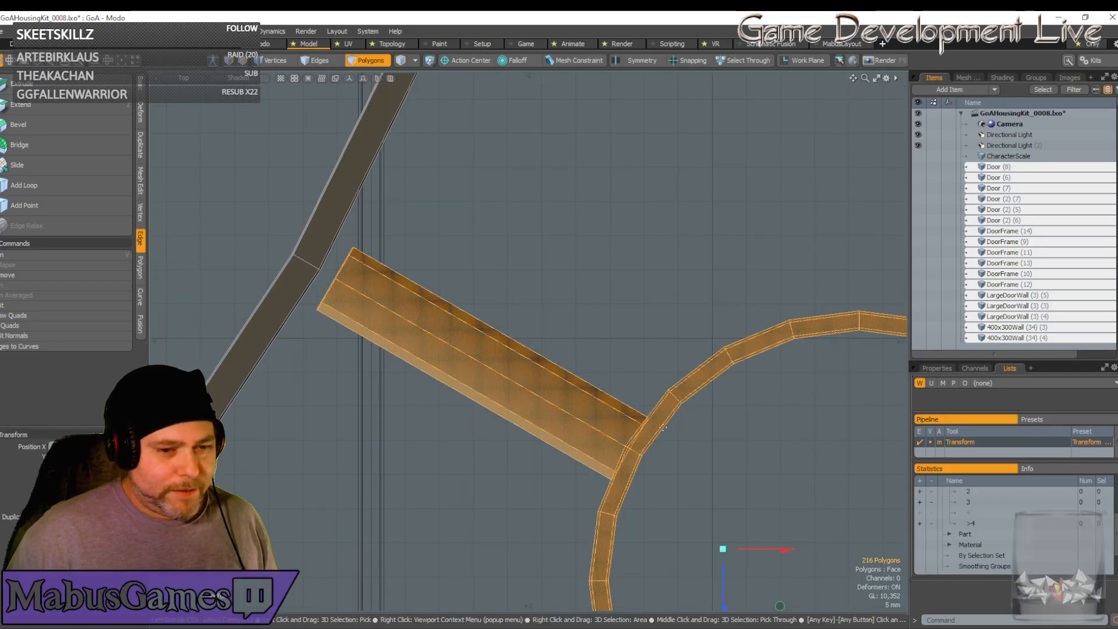
drag(780, 605, 761, 595)
key(space)
Select the candle ring beside the horizontal cross bar in the upper-right quadrant and move it in the XZ plane onto its rod's end
scroll(468, 375, down, 8)
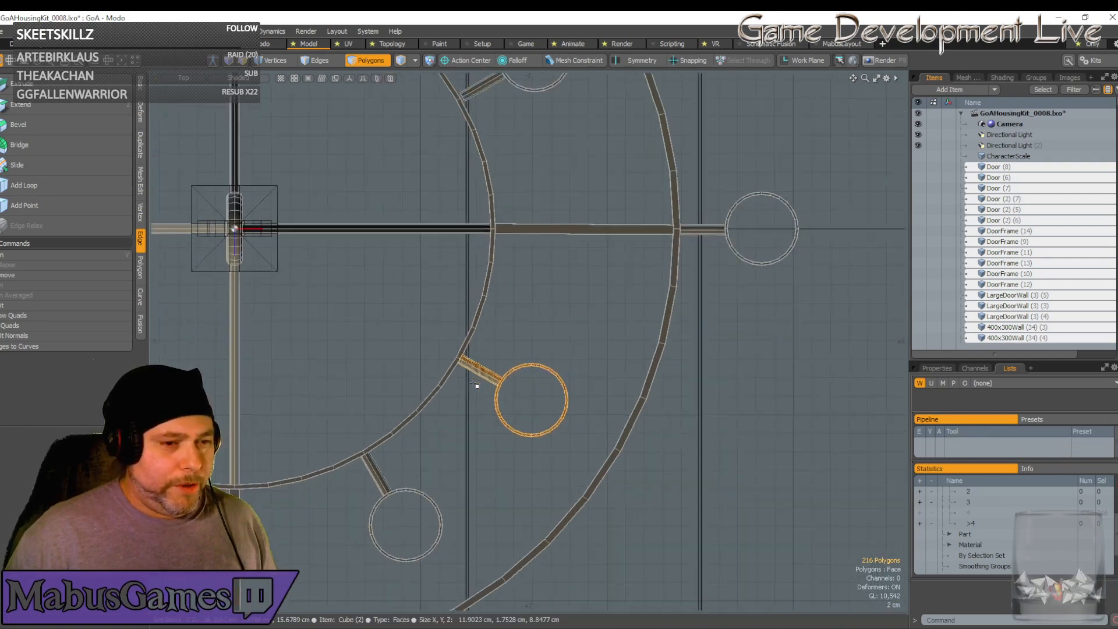
scroll(539, 389, down, 1)
scroll(466, 297, up, 8)
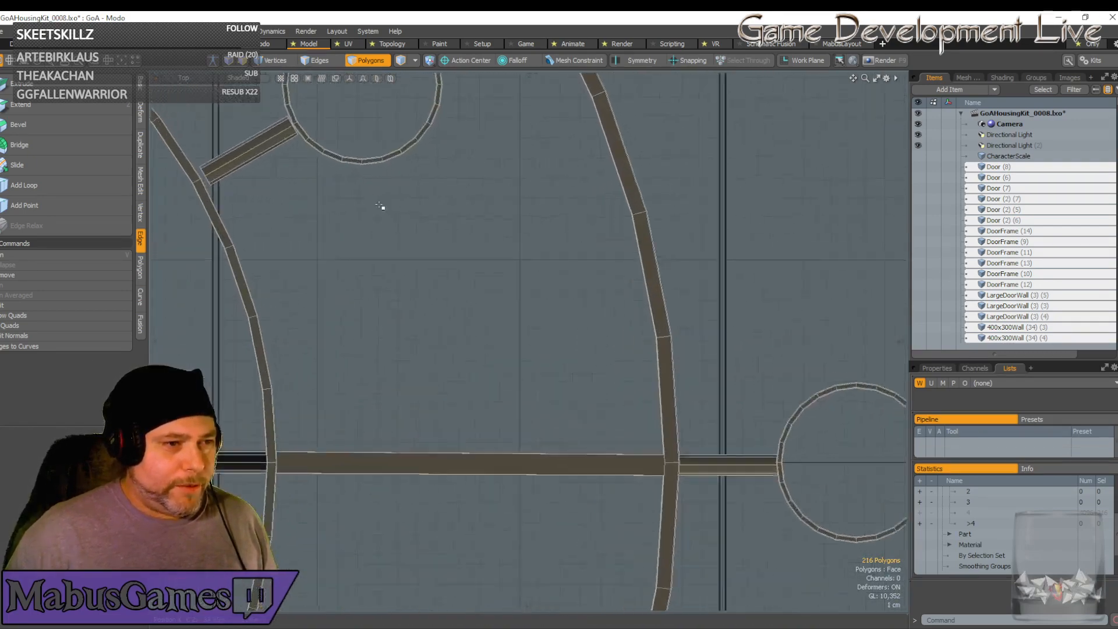
scroll(414, 252, up, 6)
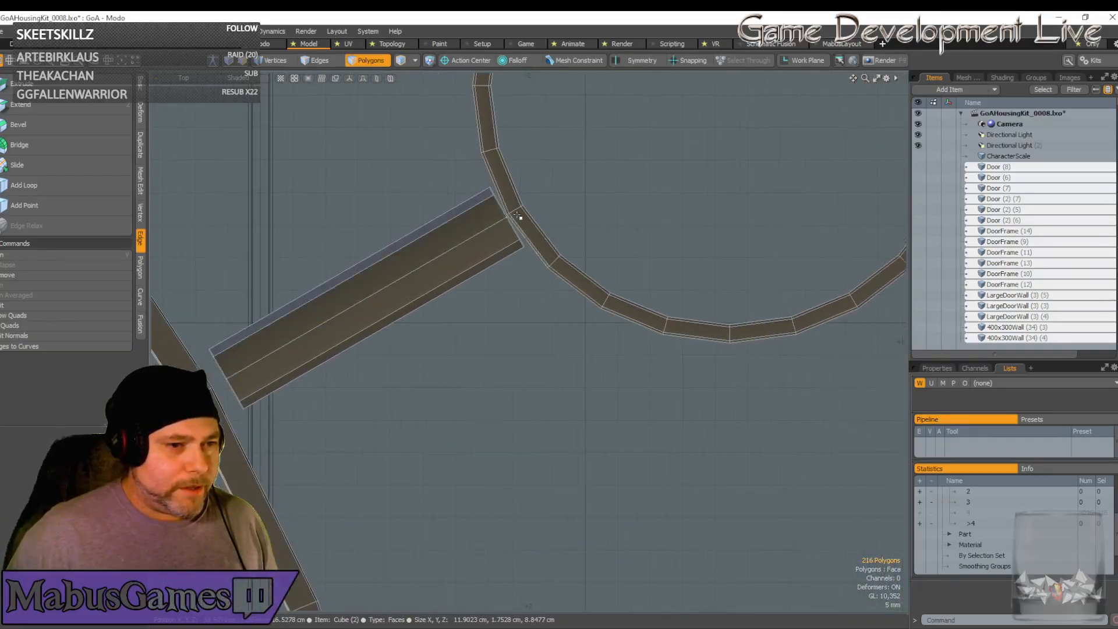
double_click(512, 206)
key(y)
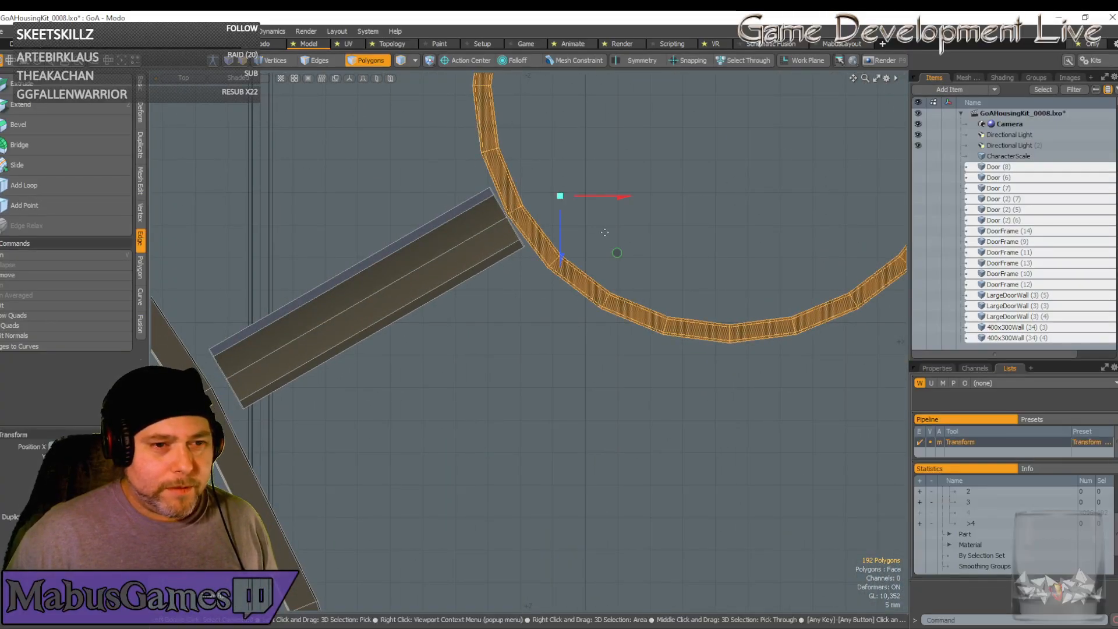
drag(618, 257, 613, 260)
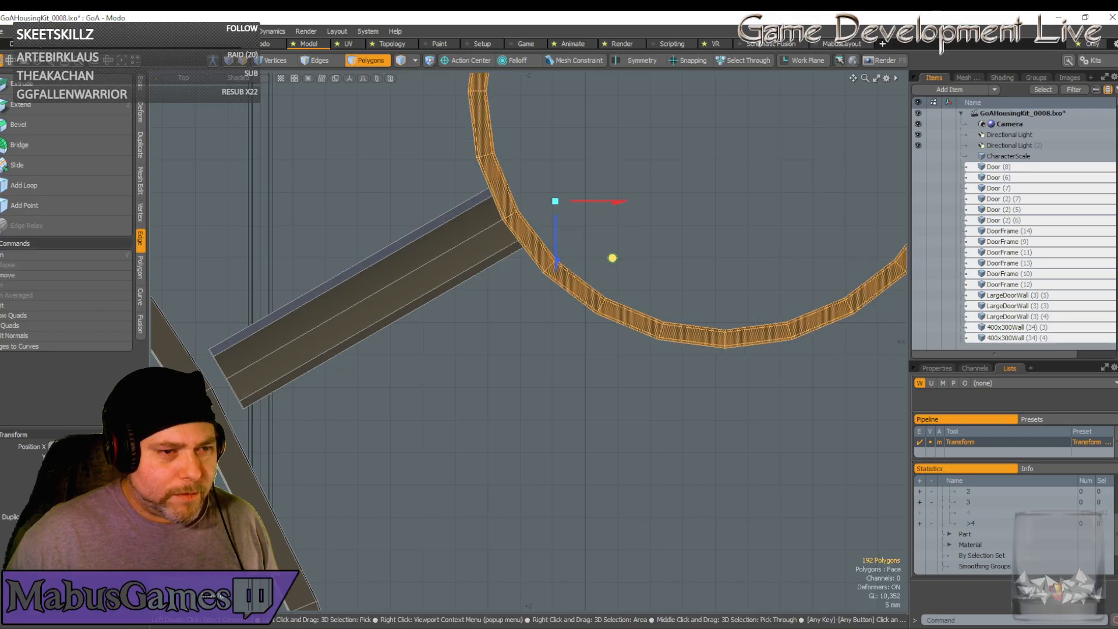
key(space)
Add the upper-right quadrant ring's rod to the selection and move both in the XZ plane against the inner main ring
double_click(452, 257)
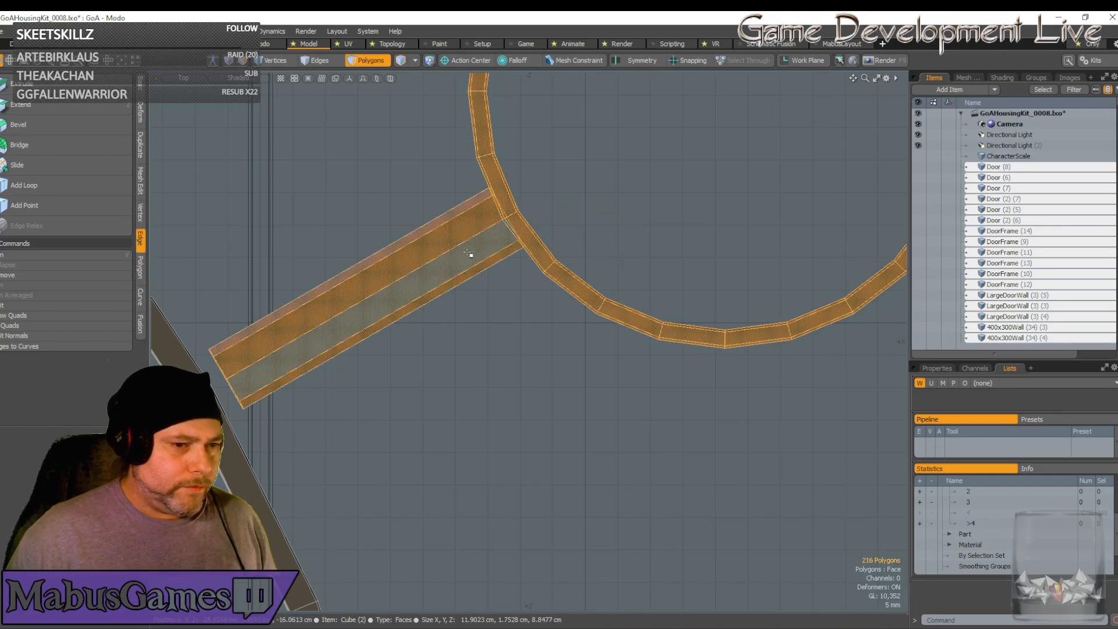
key(y)
drag(622, 253, 604, 263)
key(space)
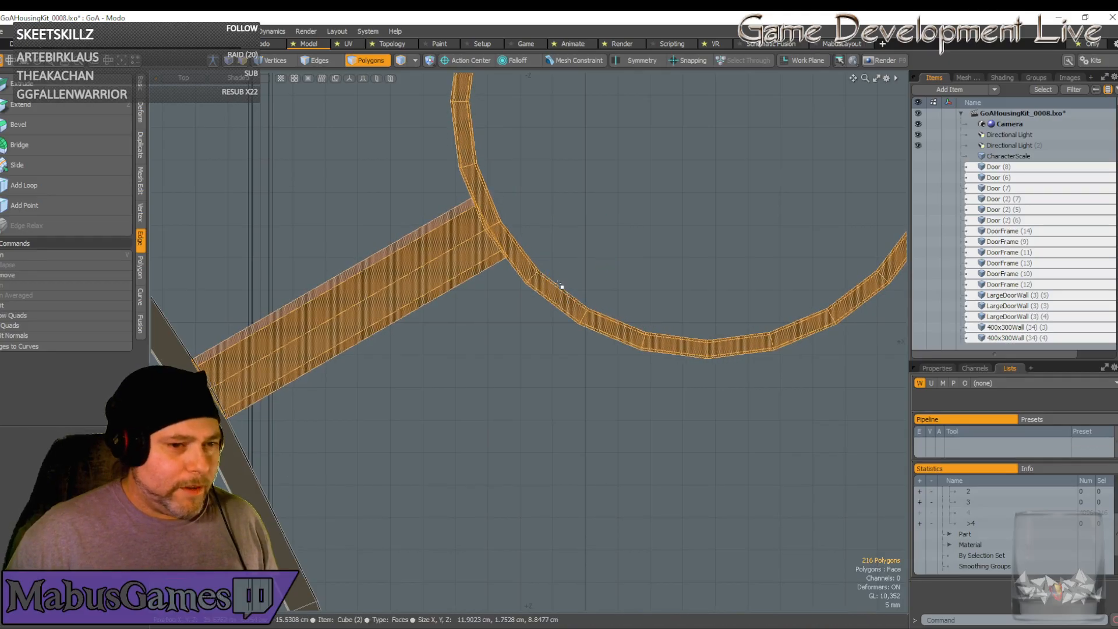
Select the upper-right quadrant's candle ring nearest the vertical cross bar and nudge it in the XZ plane against its connecting rod
scroll(491, 249, down, 6)
scroll(455, 215, up, 6)
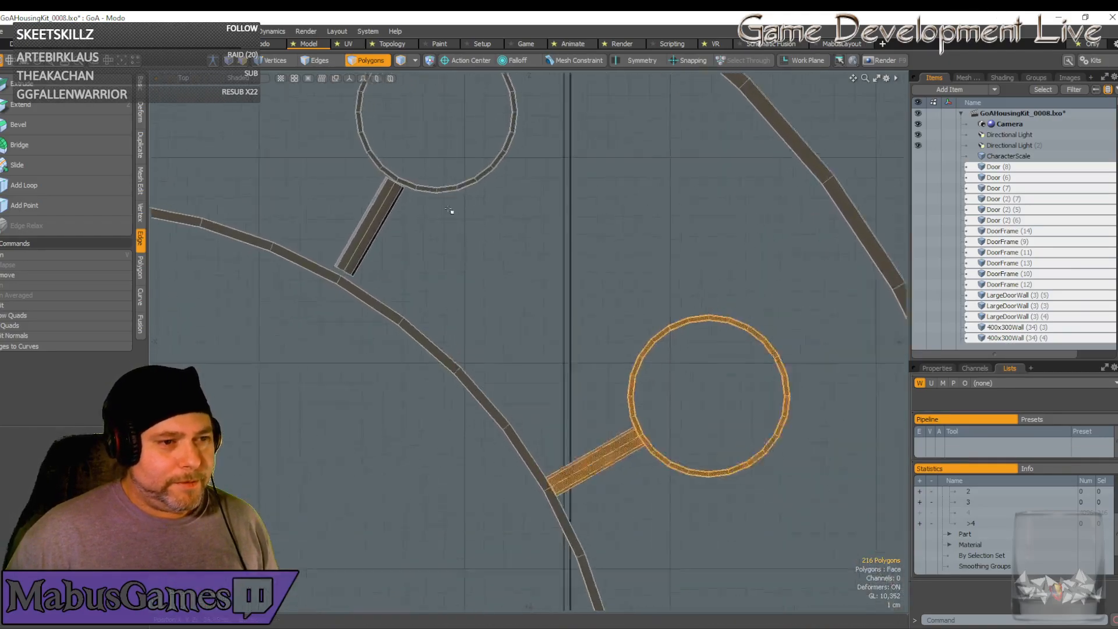
double_click(414, 188)
key(y)
scroll(417, 178, up, 2)
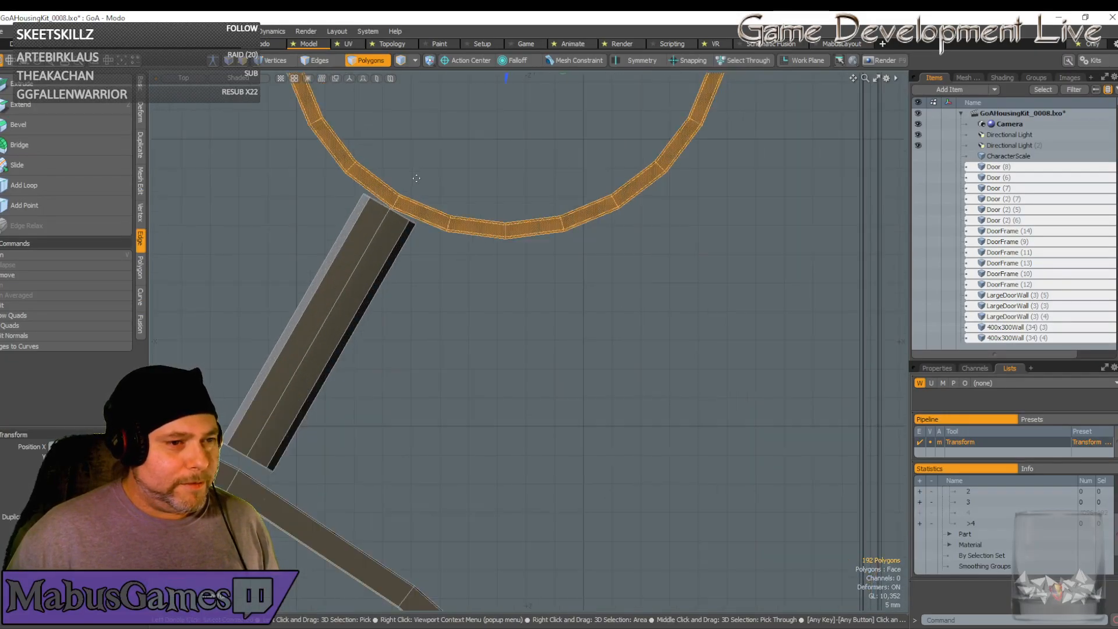
drag(472, 236, 464, 237)
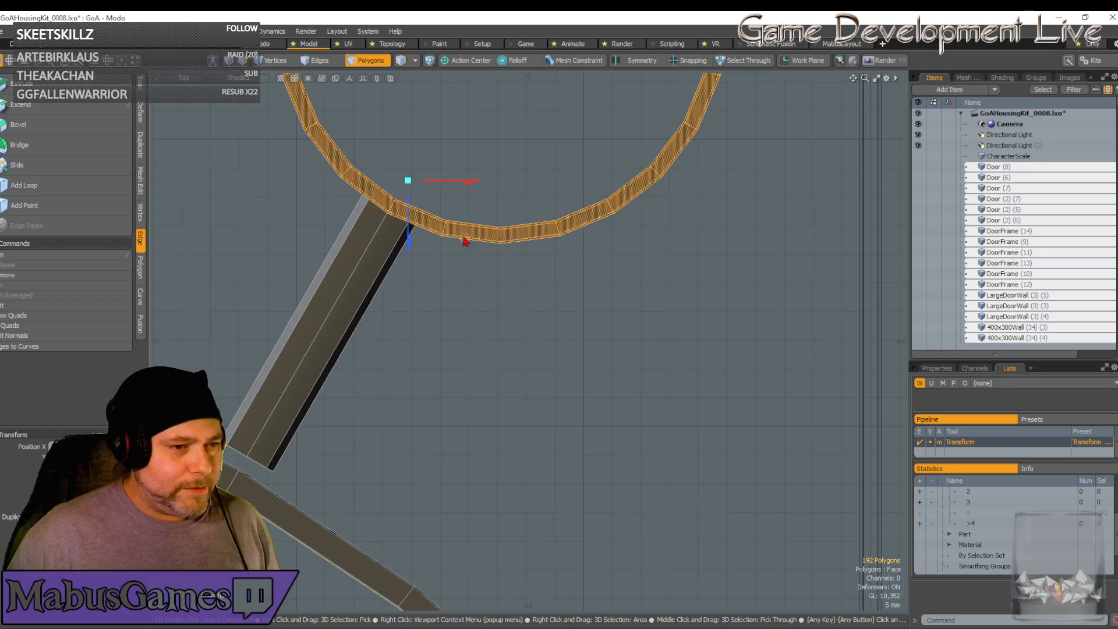
key(space)
Add the adjoining rod to the selection and move ring and rod in the XZ plane so the rod meets the inner main ring
shift+double_click(362, 267)
key(y)
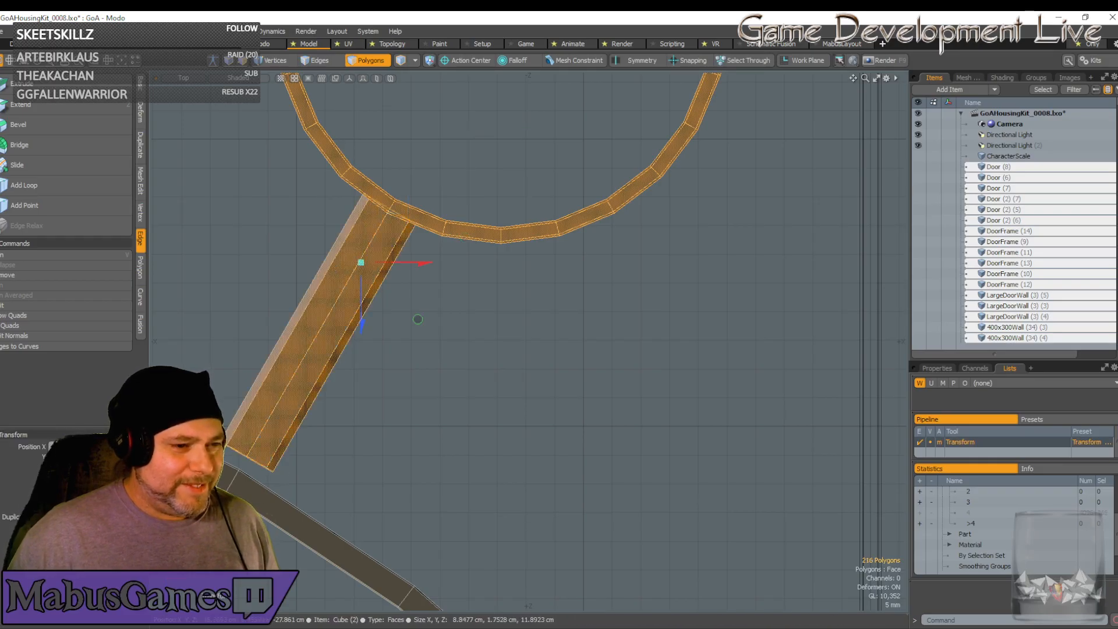
drag(418, 320, 408, 333)
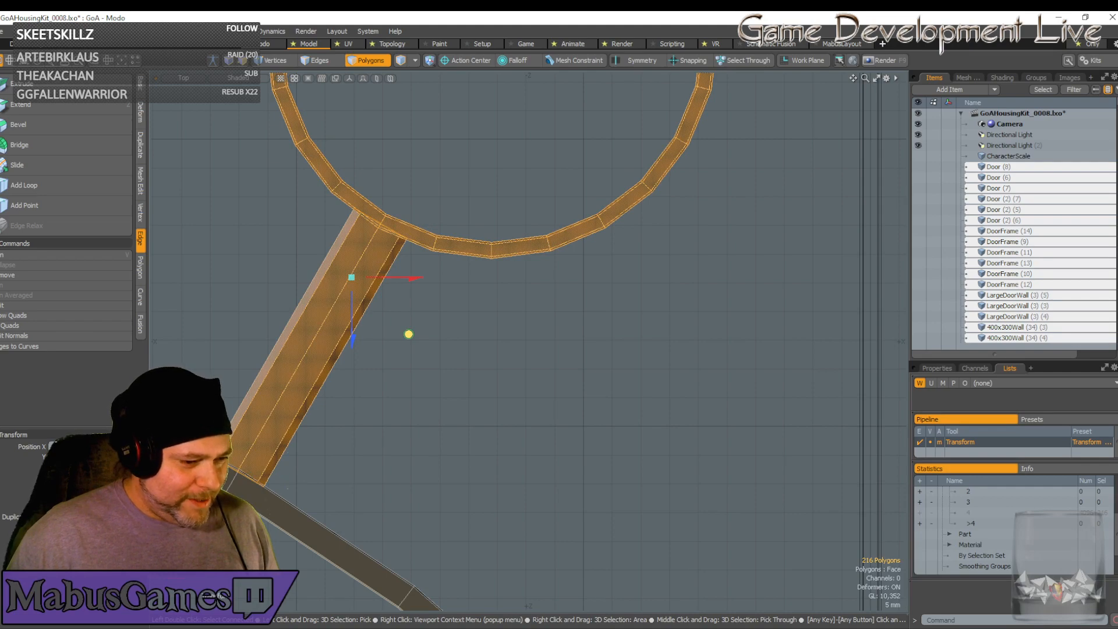
key(space)
Select the upper-left quadrant's candle ring nearest the vertical cross bar and move it in the XZ plane to meet its rod
scroll(401, 320, down, 8)
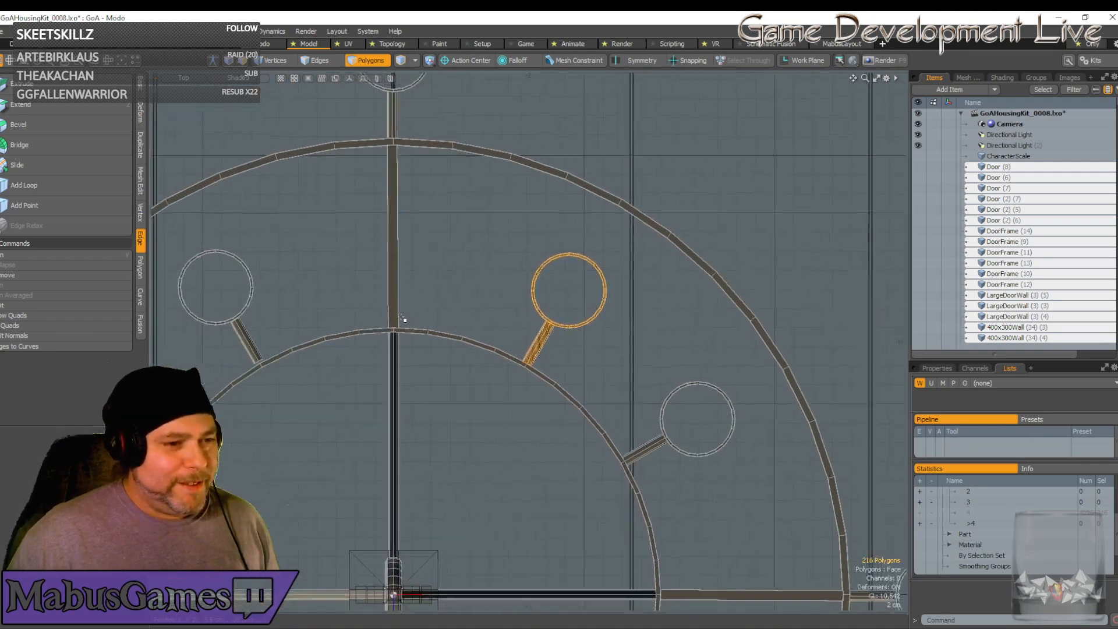
scroll(402, 318, up, 8)
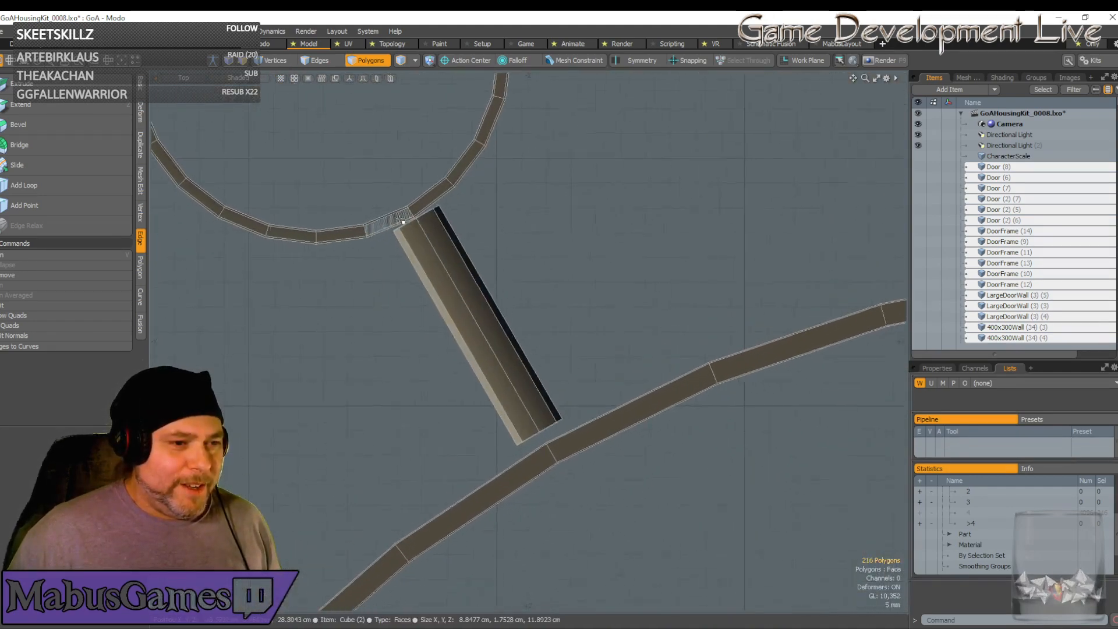
double_click(402, 207)
key(w)
scroll(403, 195, up, 3)
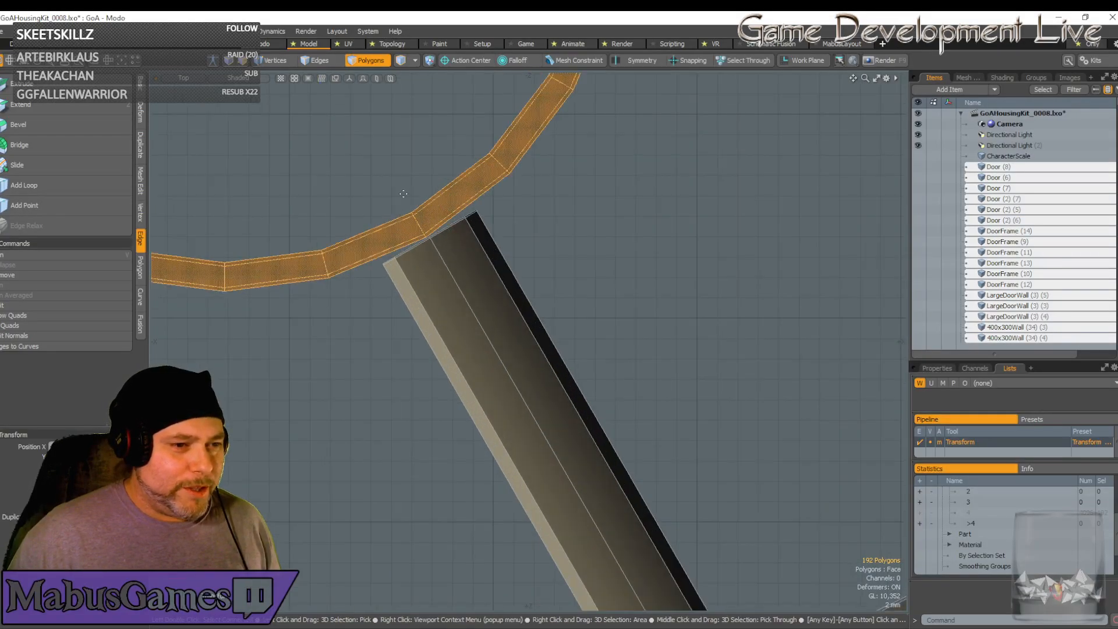
drag(458, 250, 466, 258)
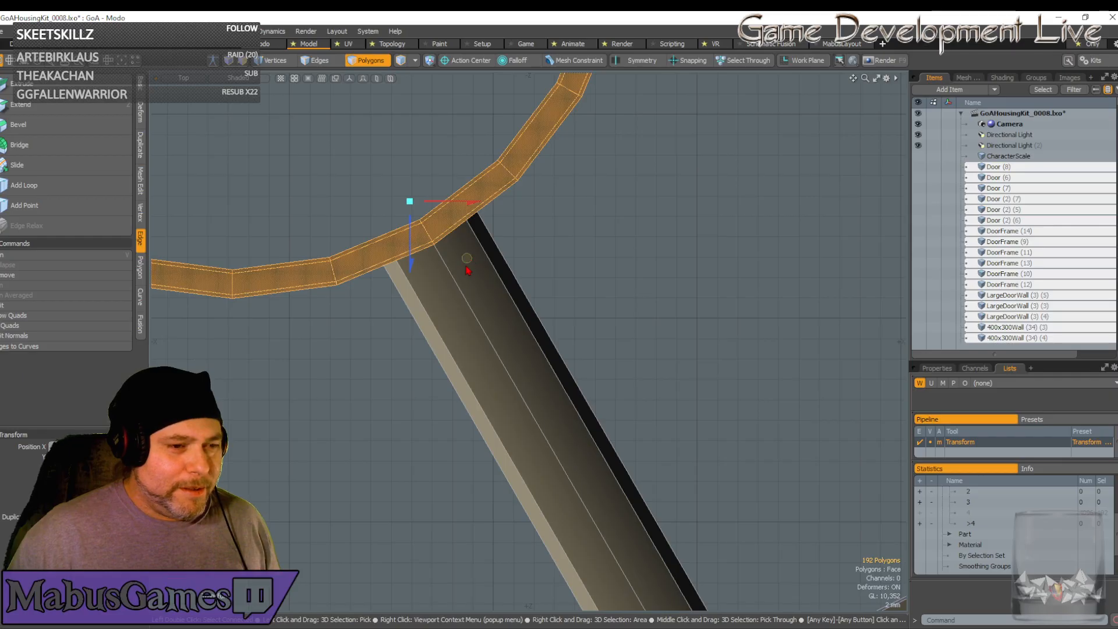
key(space)
Add this upper-left ring's rod to the selection and move both in the XZ plane until the rod seats against the inner main ring
shift+double_click(470, 311)
scroll(481, 312, down, 4)
alt+shift+drag(484, 315, 498, 217)
key(w)
scroll(529, 301, up, 5)
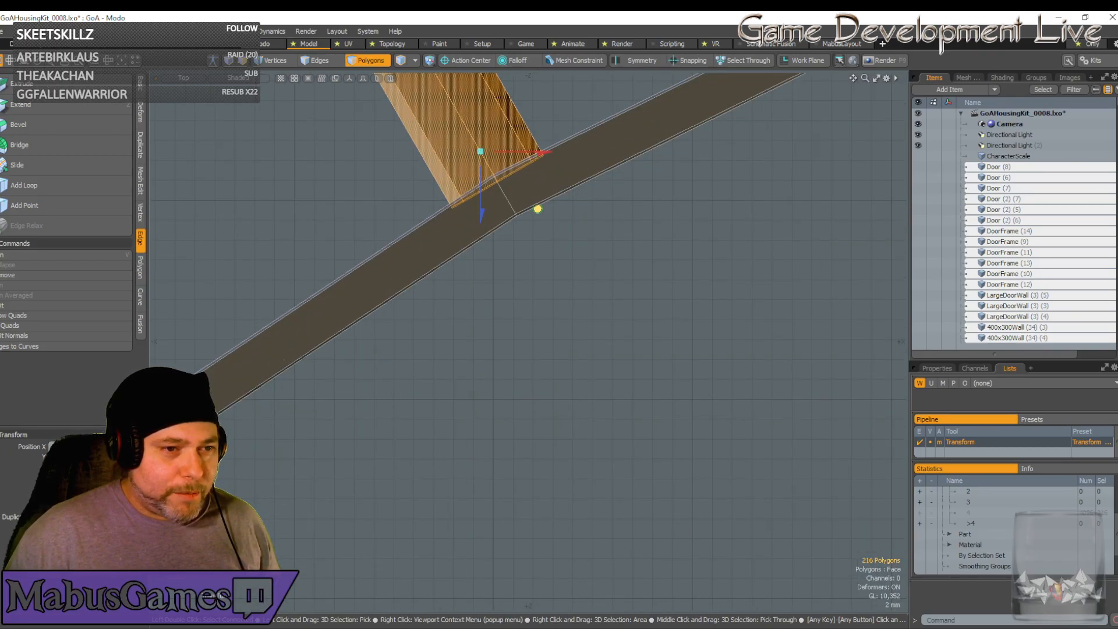
scroll(537, 210, down, 8)
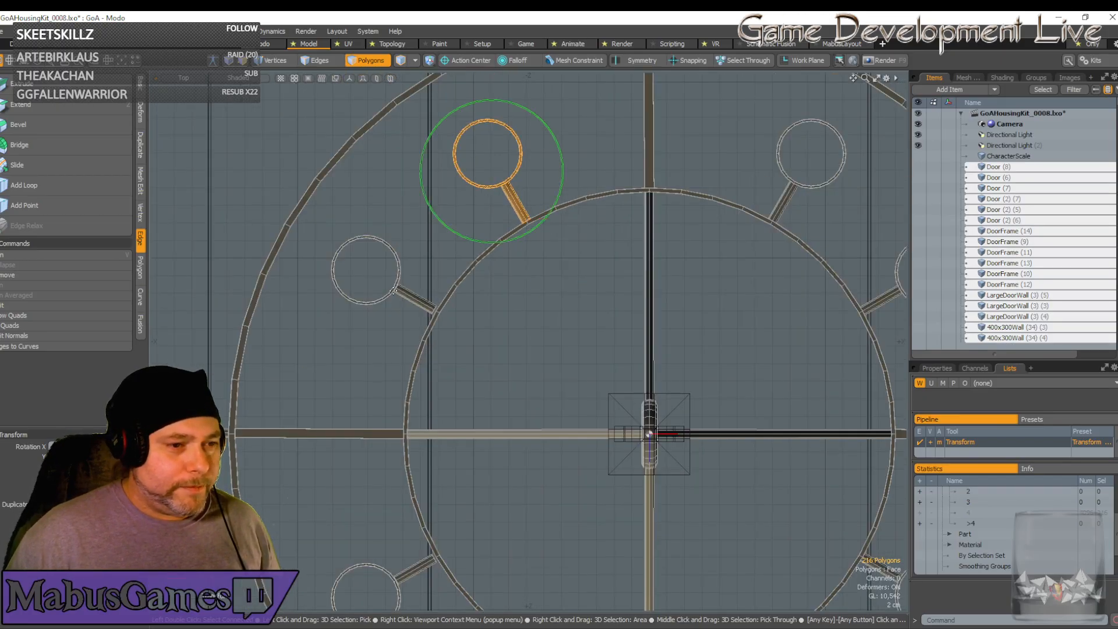
scroll(393, 292, up, 4)
key(space)
Select the upper-left quadrant's candle ring nearest the horizontal cross bar and nudge it in the XZ plane onto its rod's end
double_click(396, 283)
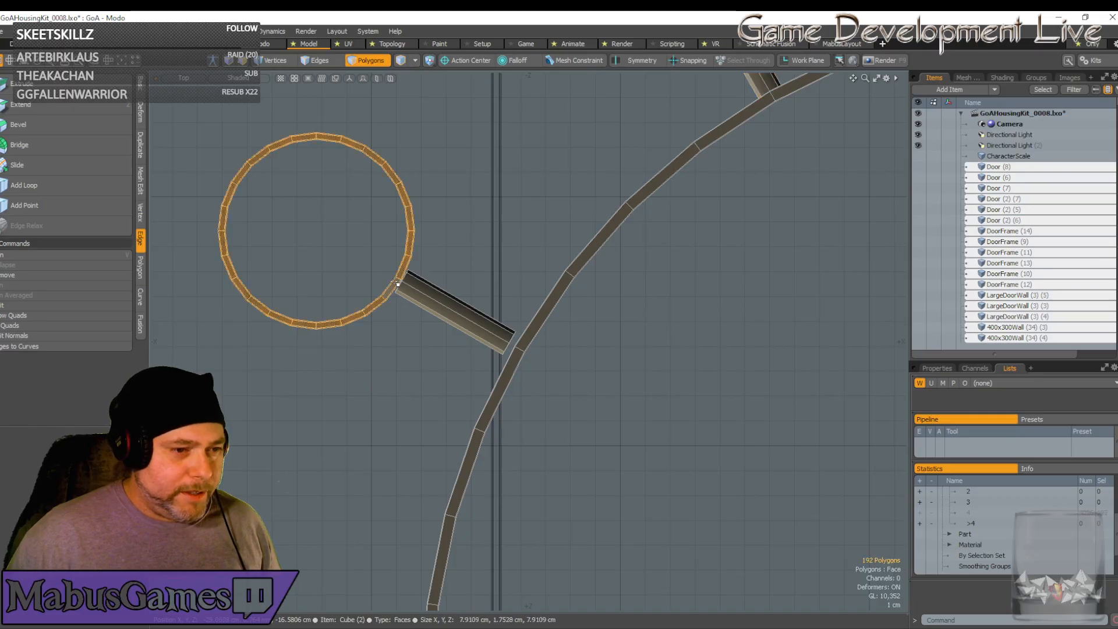
scroll(396, 284, up, 3)
key(y)
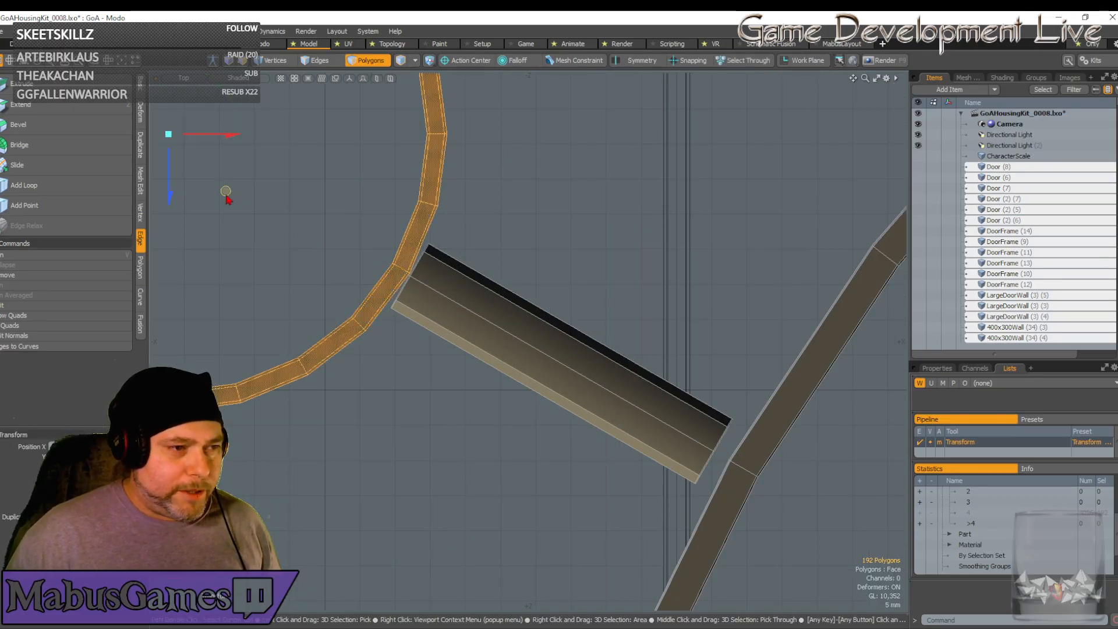
drag(226, 190, 230, 196)
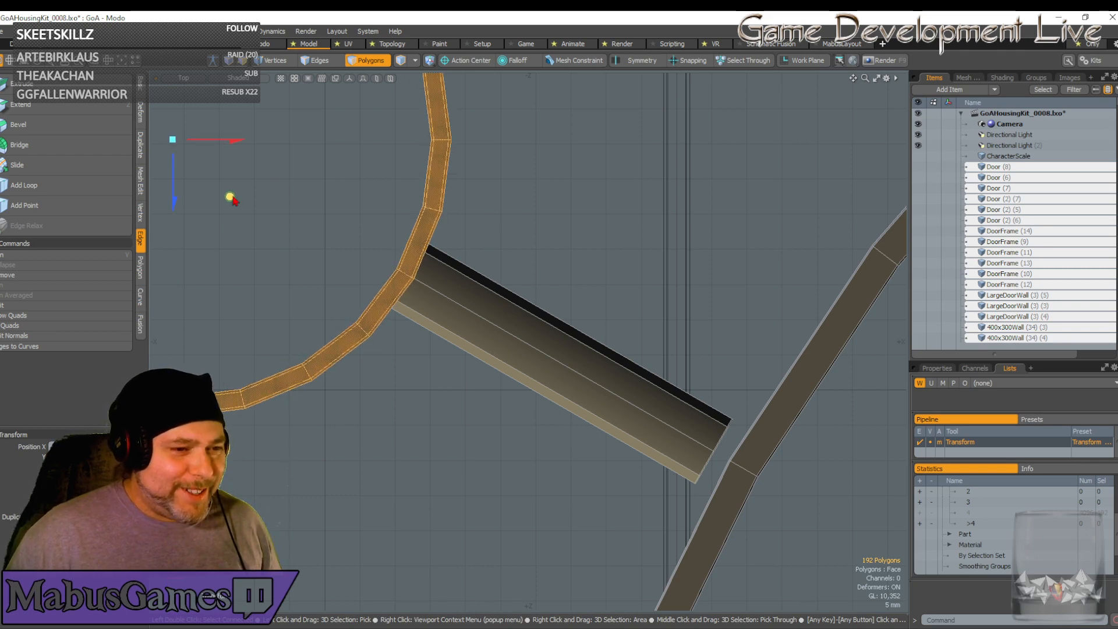
key(q)
Add the rod beside the horizontal cross bar to the selection and move ring and rod in the XZ plane against the inner main ring
shift+double_click(461, 302)
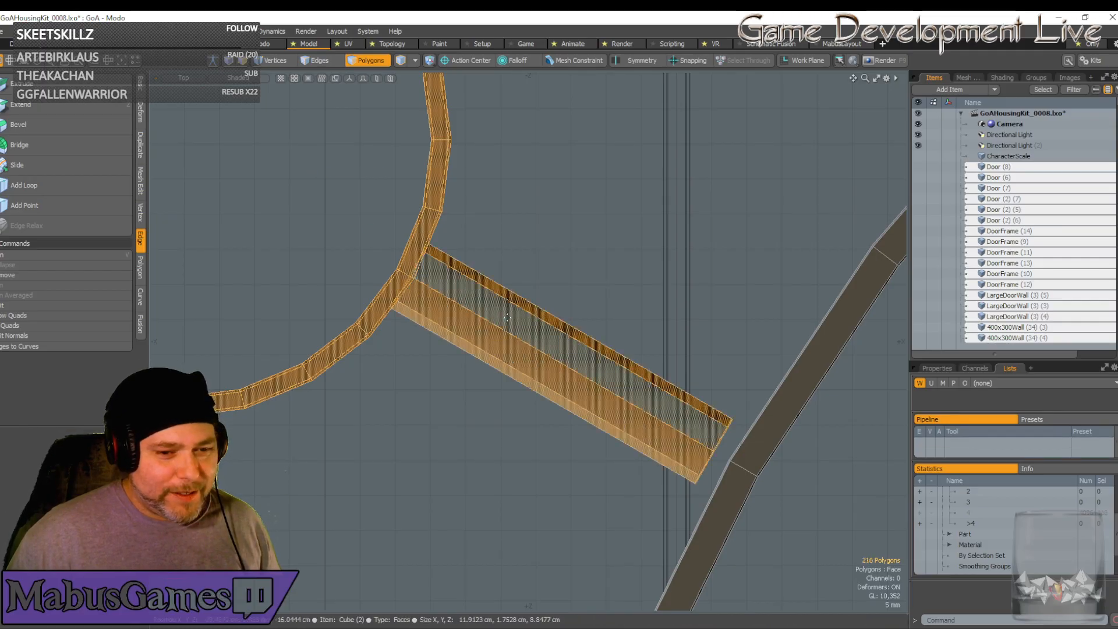
key(w)
drag(370, 230, 389, 239)
key(q)
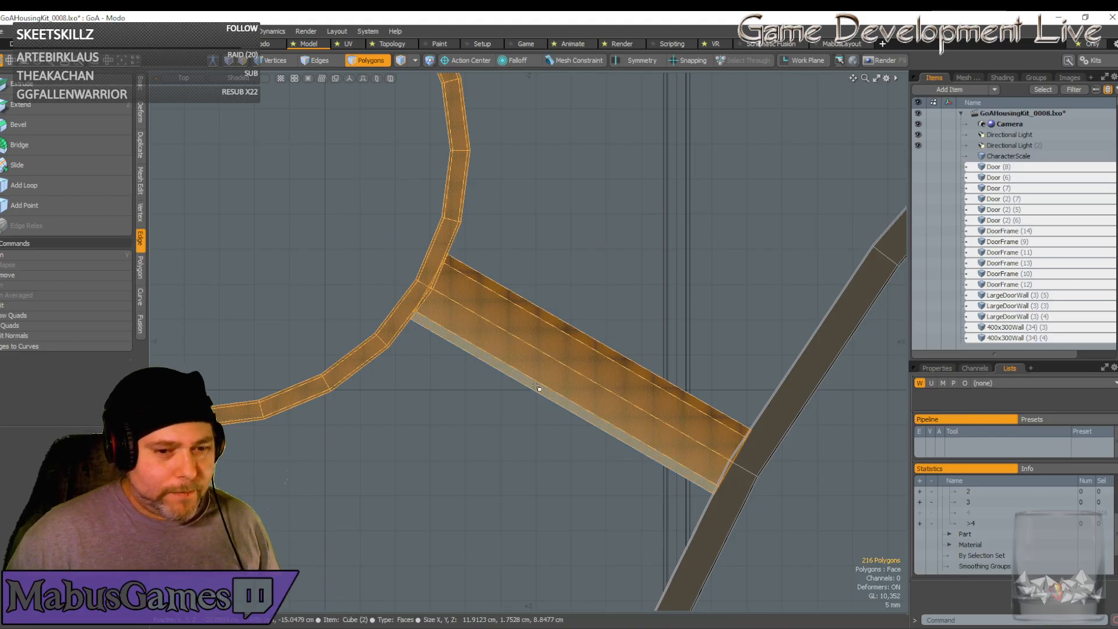
Select the lower-left quadrant's candle ring nearest the horizontal cross bar and move it in the XZ plane onto its rod's end
scroll(540, 389, down, 8)
alt+shift+drag(540, 389, 529, 321)
scroll(532, 379, up, 1)
scroll(527, 372, up, 9)
scroll(432, 321, up, 1)
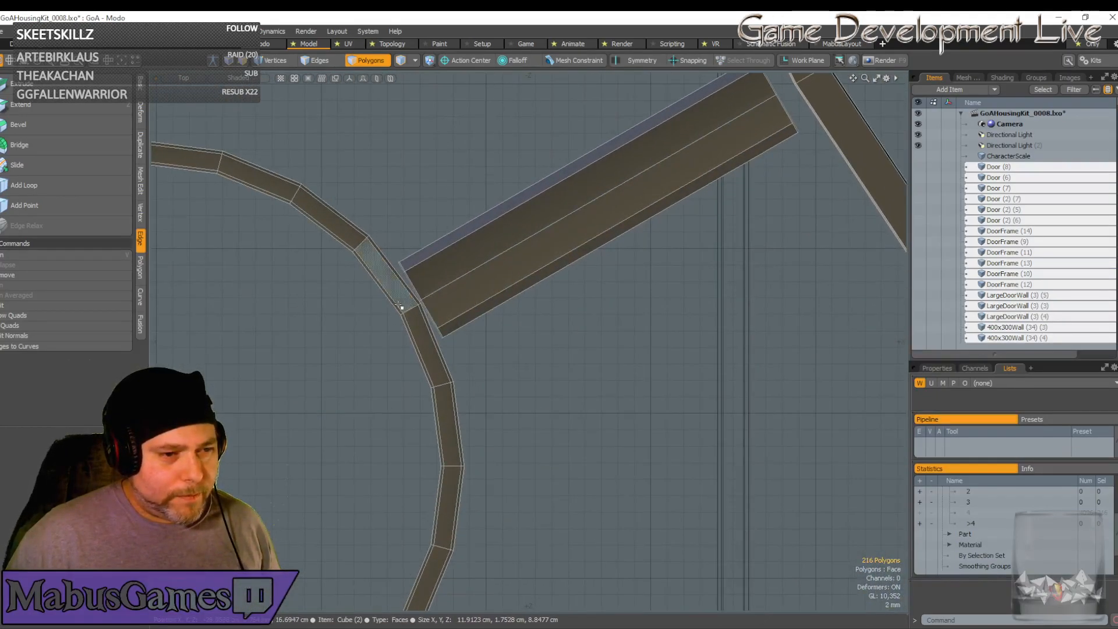
double_click(403, 302)
key(w)
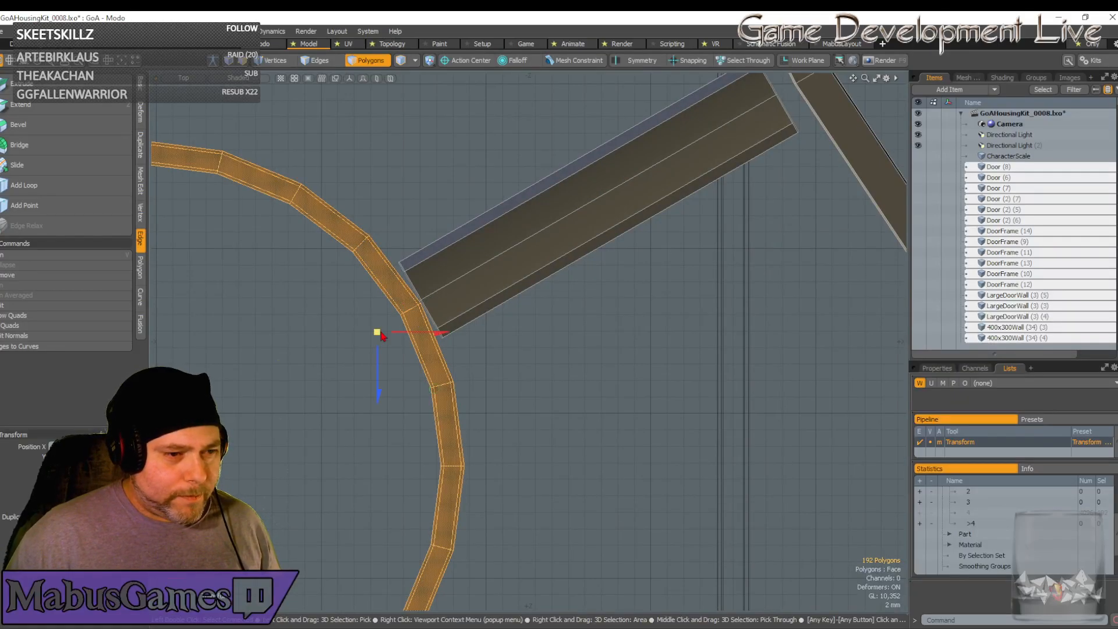
drag(438, 396, 440, 382)
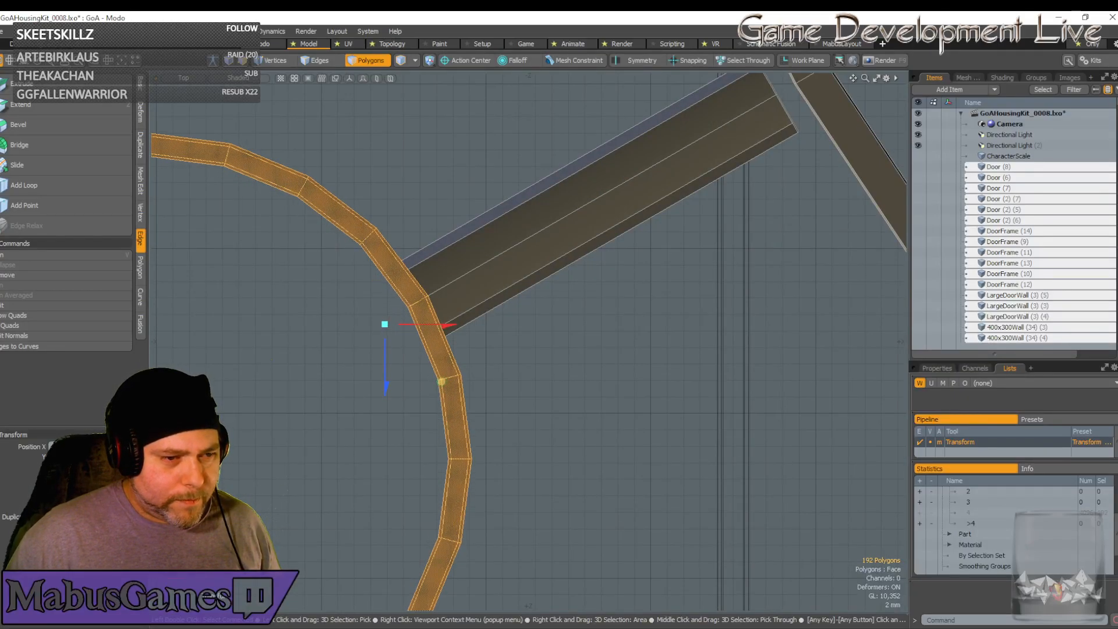
Add this ring's rod to the selection and move both in the XZ plane until the rod seats against the inner main ring
shift+double_click(558, 226)
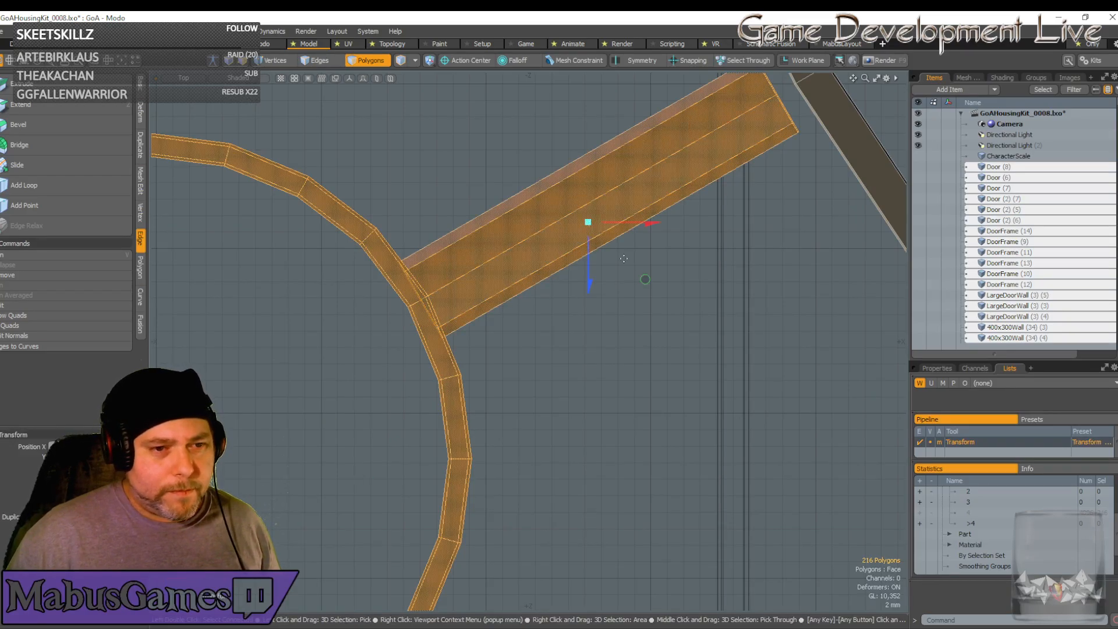
drag(645, 281, 701, 232)
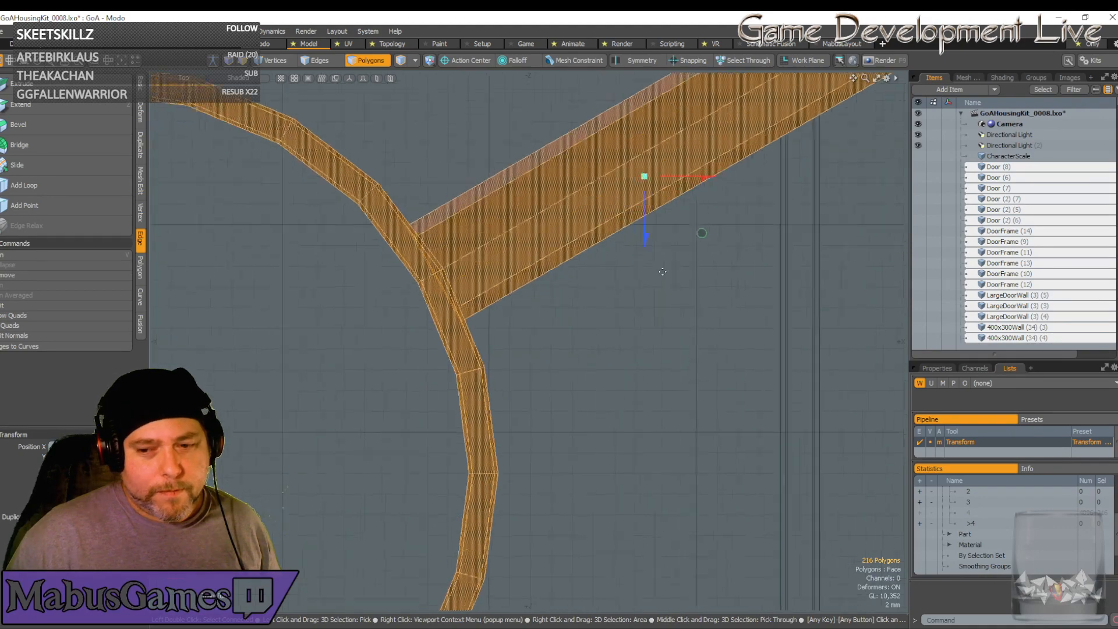
key(q)
Select the lower-left quadrant's candle ring nearest the vertical cross bar and nudge it in the XZ plane onto its rod's end
ctrl+alt+drag(664, 274, 661, 324)
scroll(655, 291, down, 6)
scroll(620, 360, up, 3)
scroll(620, 361, up, 2)
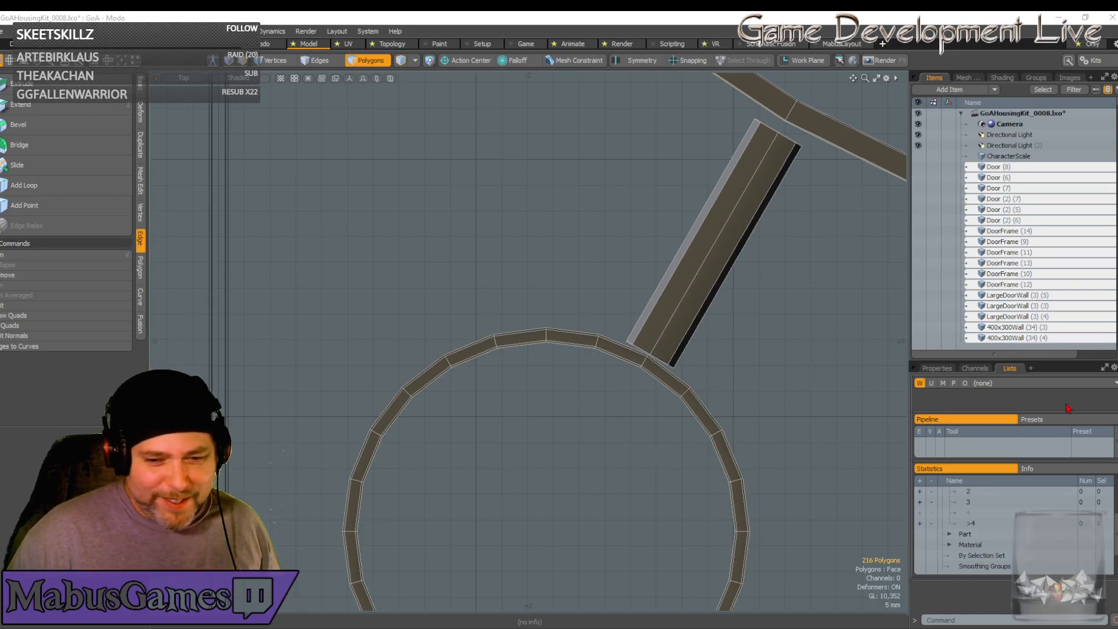
double_click(680, 393)
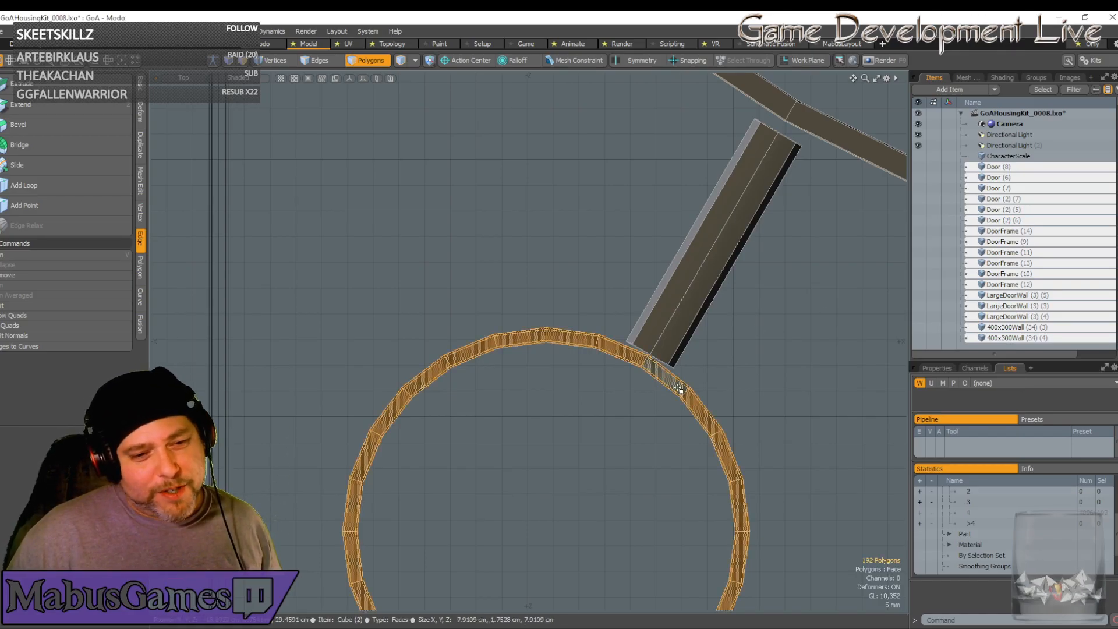
key(w)
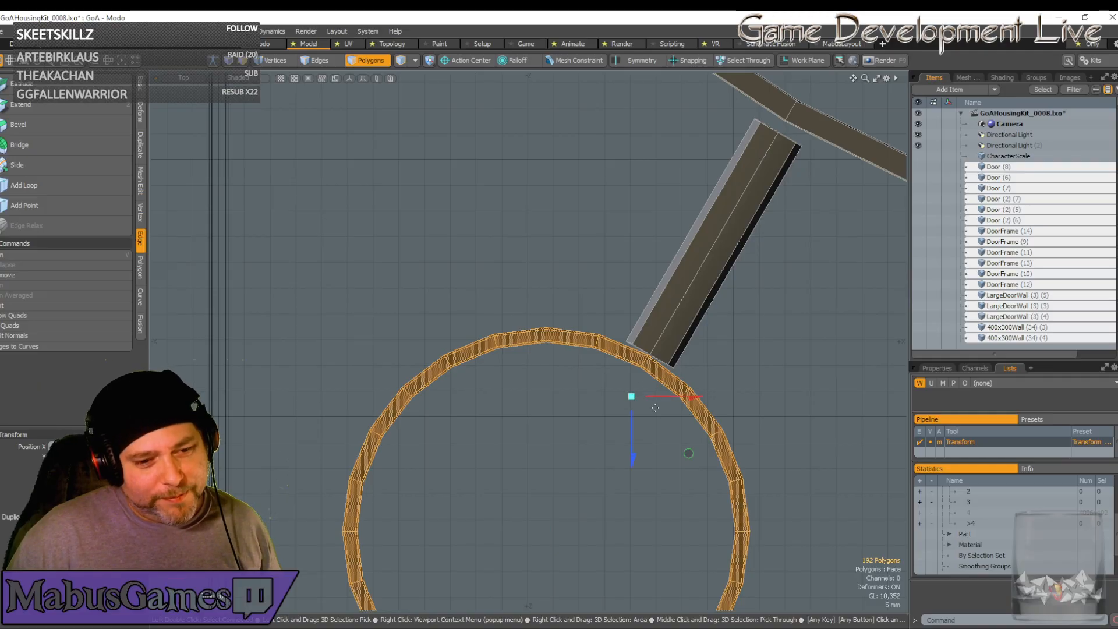
drag(688, 454, 693, 449)
scroll(671, 394, up, 5)
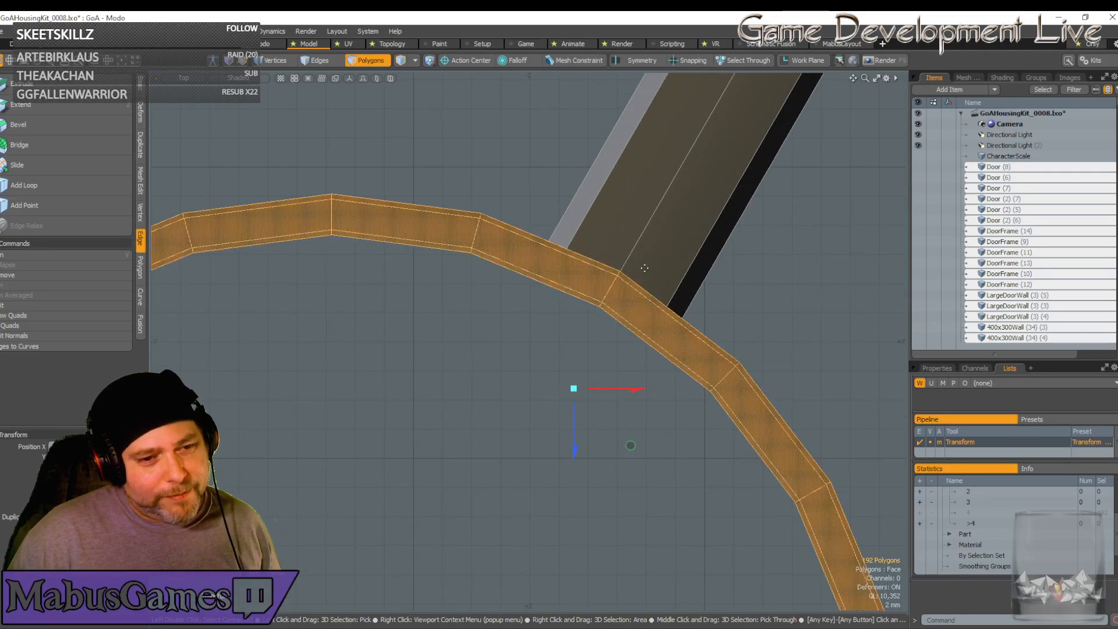
Add the rod beside the vertical cross bar to the selection and move ring and rod in the XZ plane against the inner main ring
key(space)
shift+double_click(641, 237)
scroll(641, 238, down, 5)
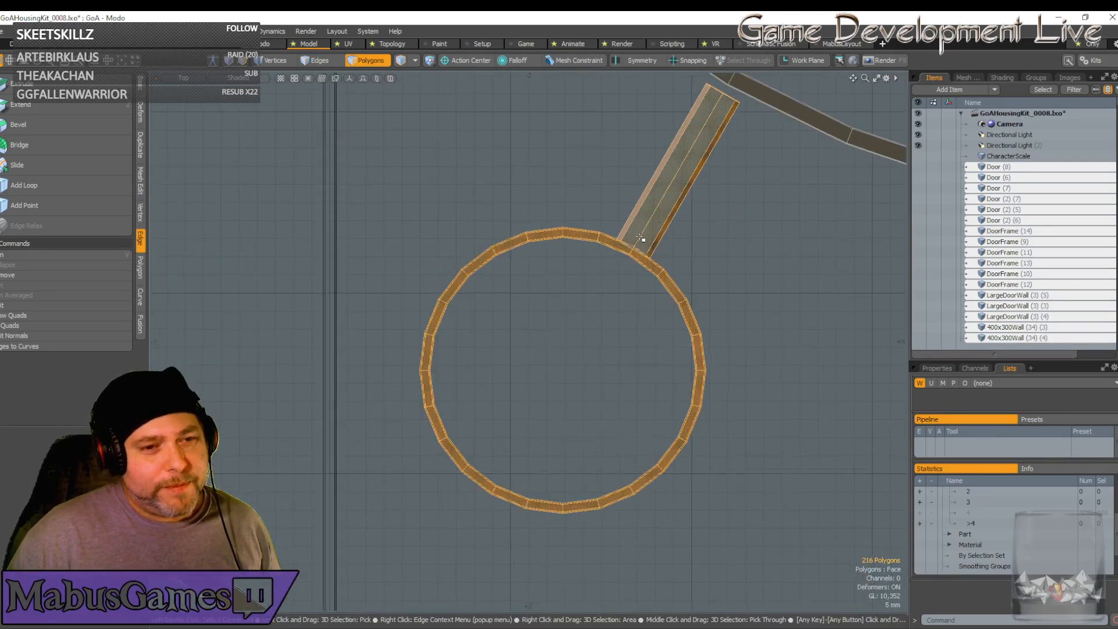
scroll(643, 237, down, 2)
scroll(582, 245, up, 6)
key(y)
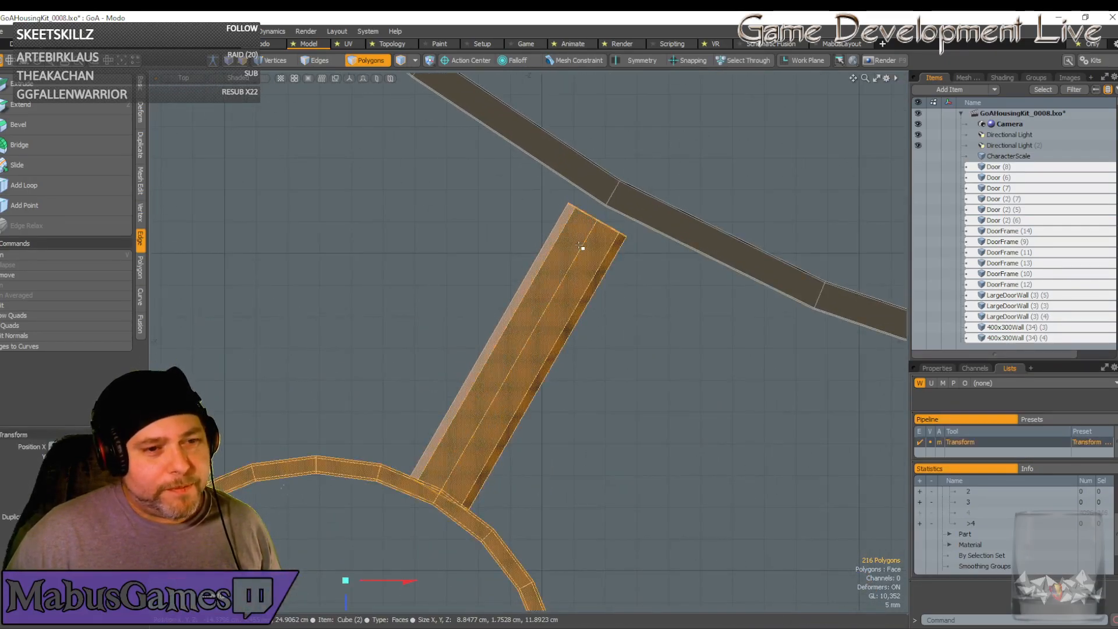
click(581, 247)
drag(634, 305, 646, 286)
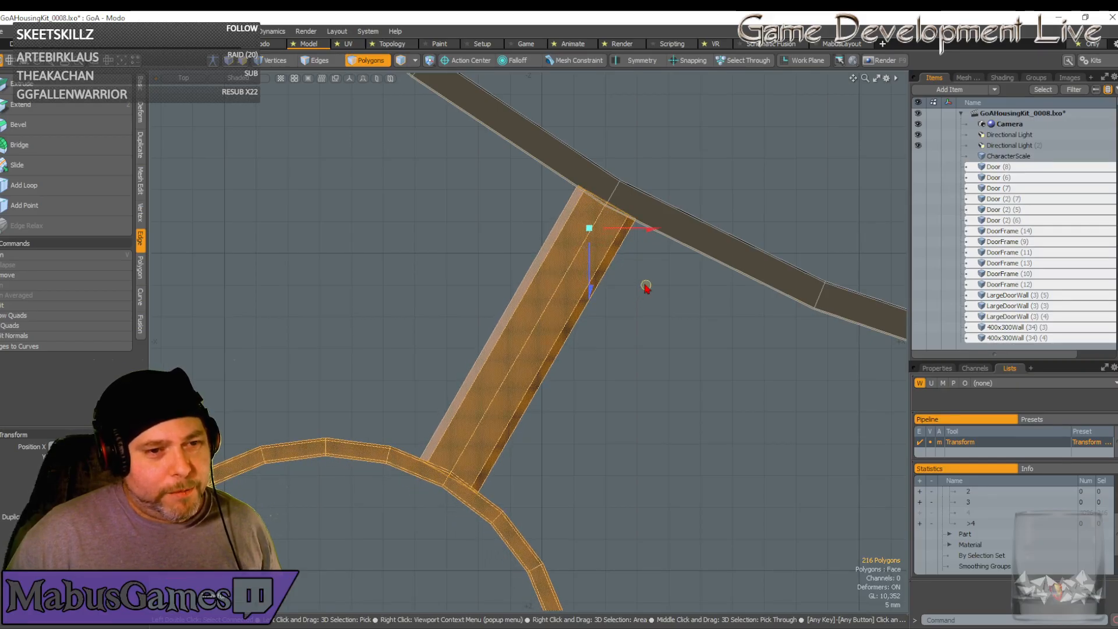
key(space)
Check how the lower outer candle ring and its rod meet the outer main ring, and leave nothing selected
scroll(668, 319, down, 6)
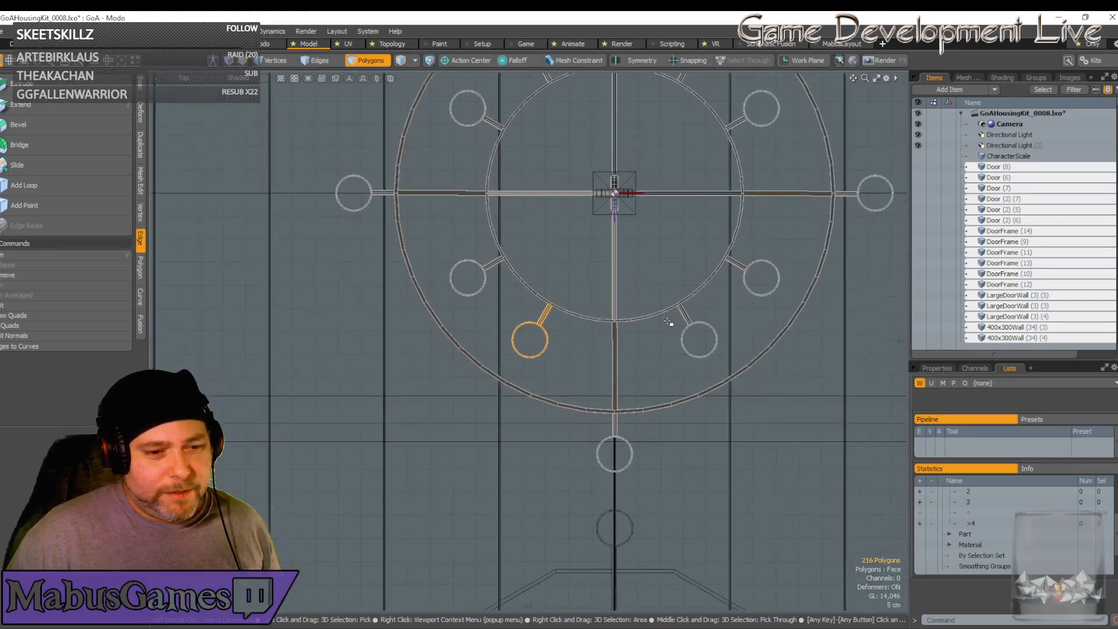
scroll(668, 322, up, 8)
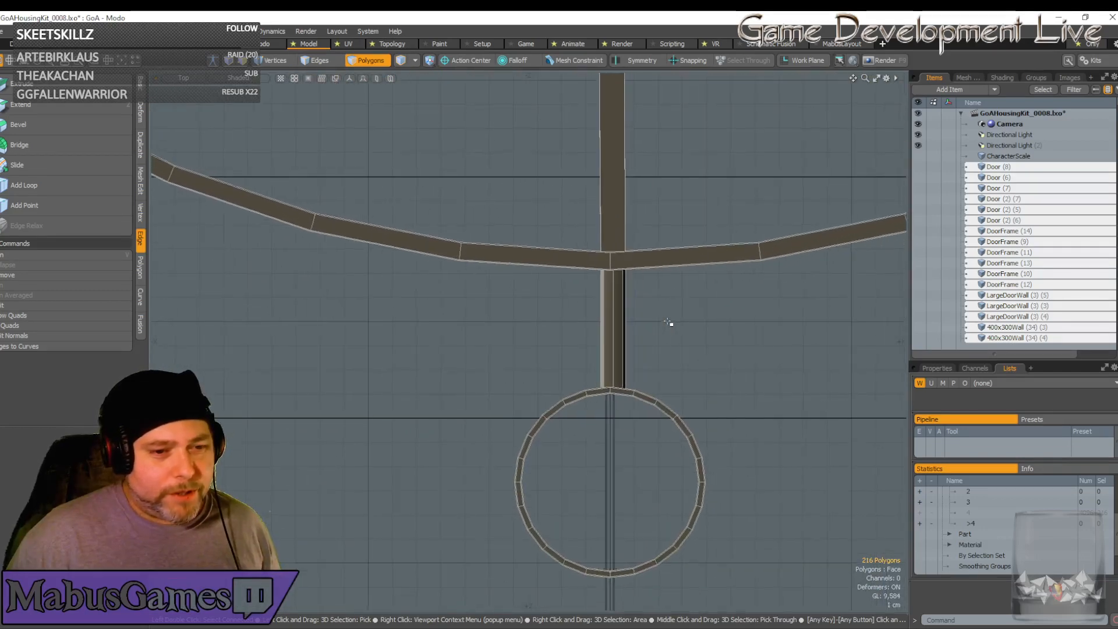
scroll(664, 350, up, 5)
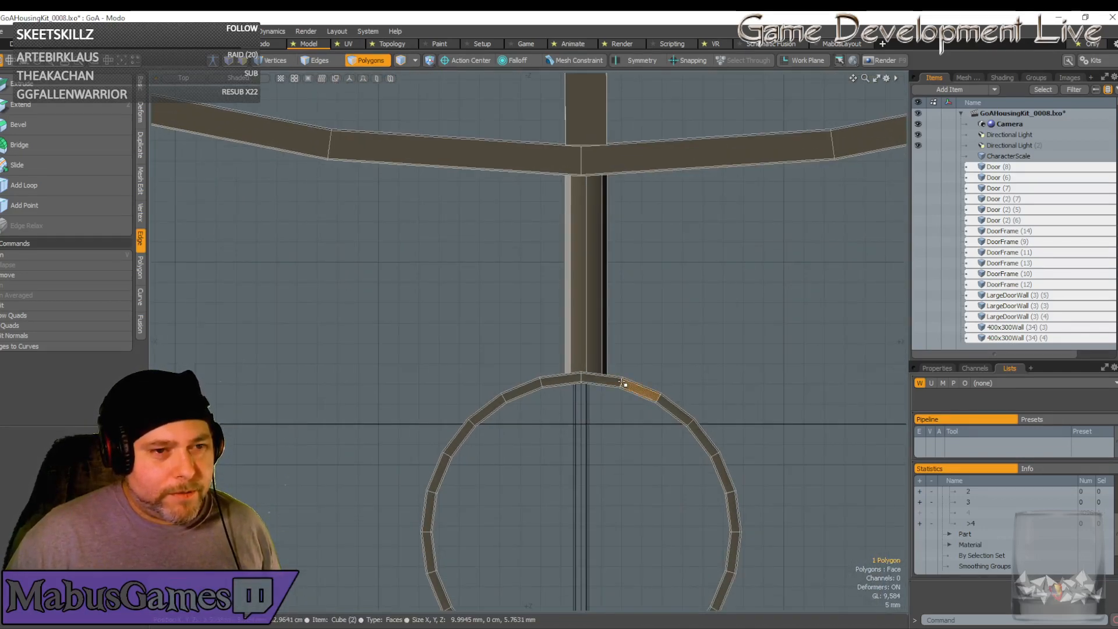
double_click(624, 383)
scroll(623, 383, down, 5)
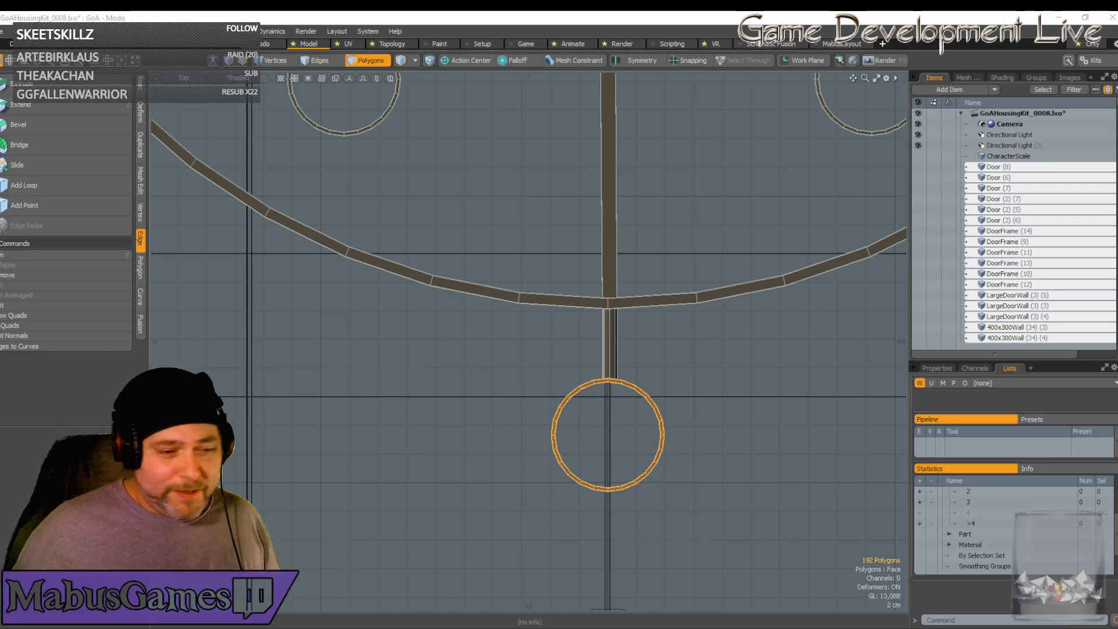
click(656, 216)
scroll(655, 216, down, 5)
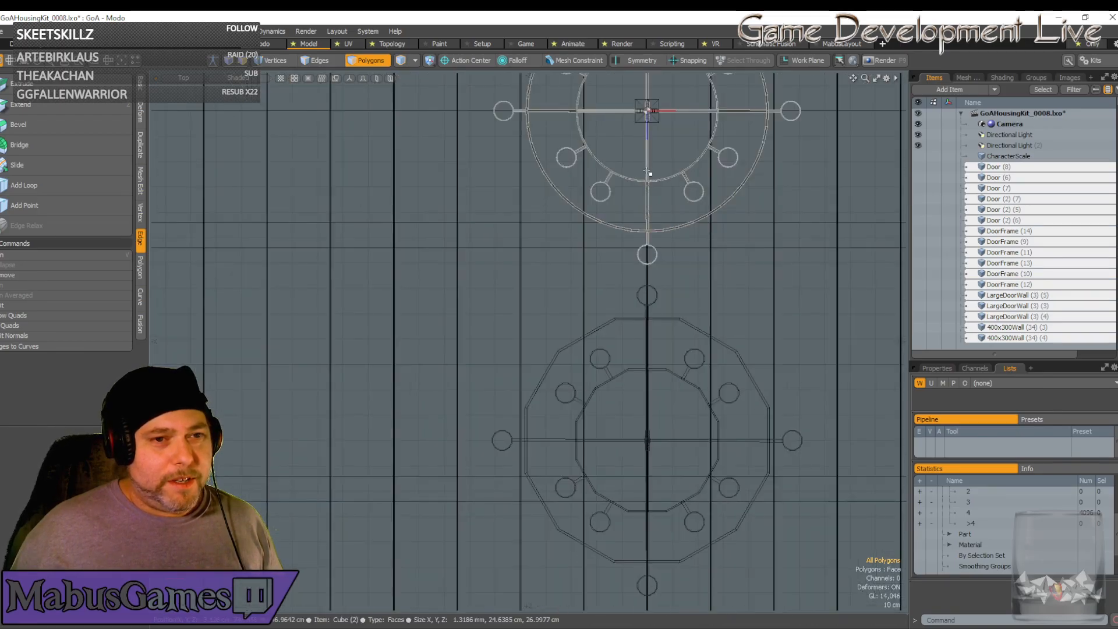
Switch to item selection and the Perspective view, and examine the whole chandelier from an angle
click(364, 60)
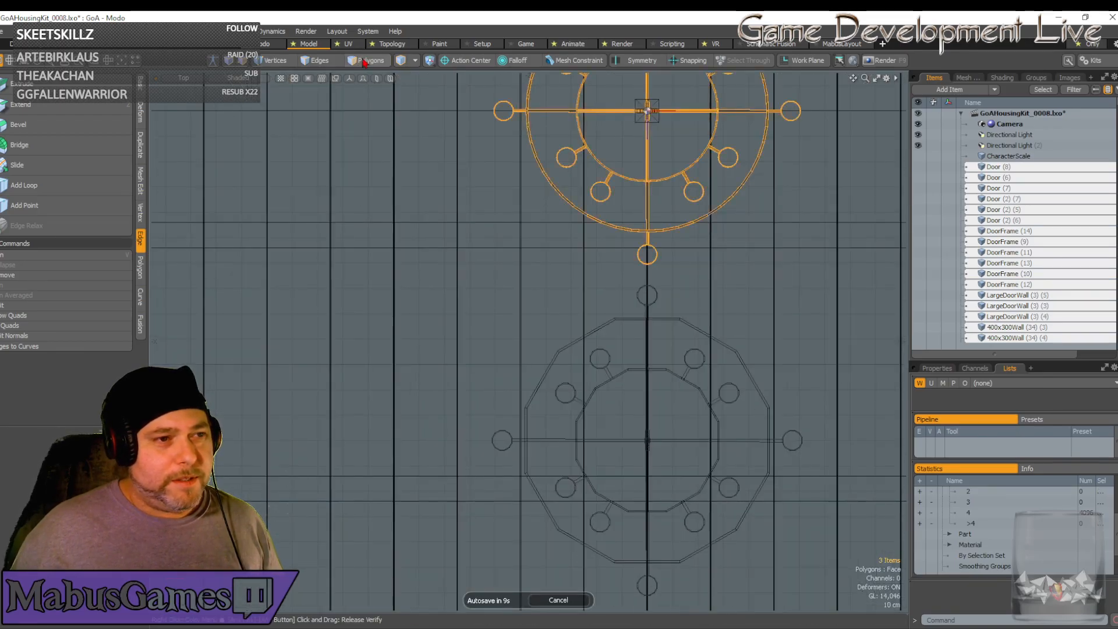
click(188, 85)
click(177, 139)
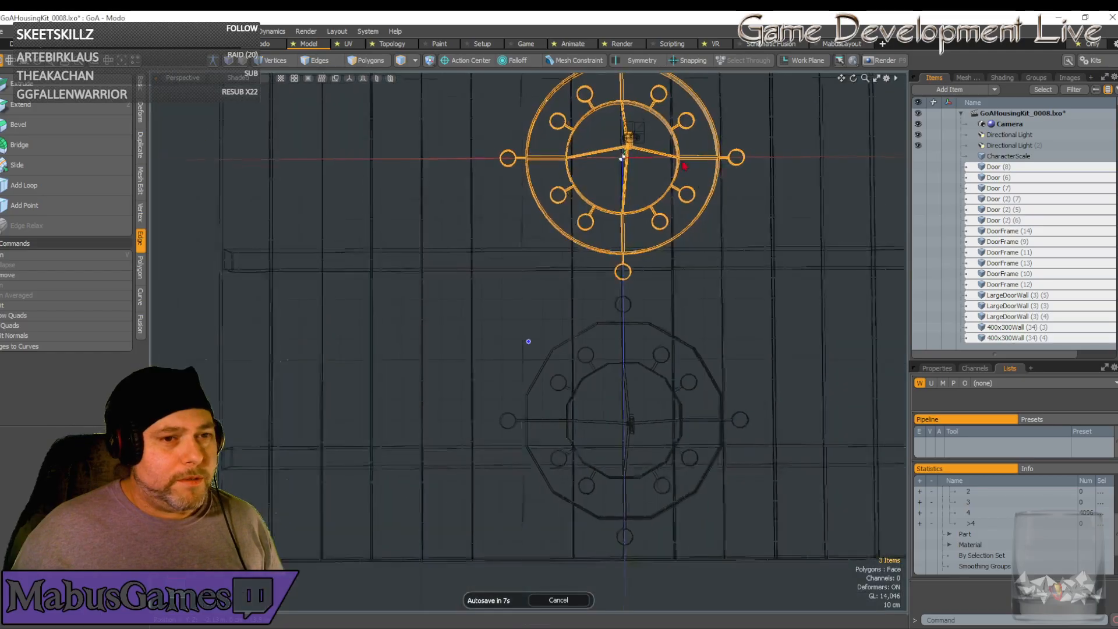
alt+drag(685, 166, 768, 126)
scroll(699, 105, up, 3)
alt+shift+drag(639, 76, 622, 113)
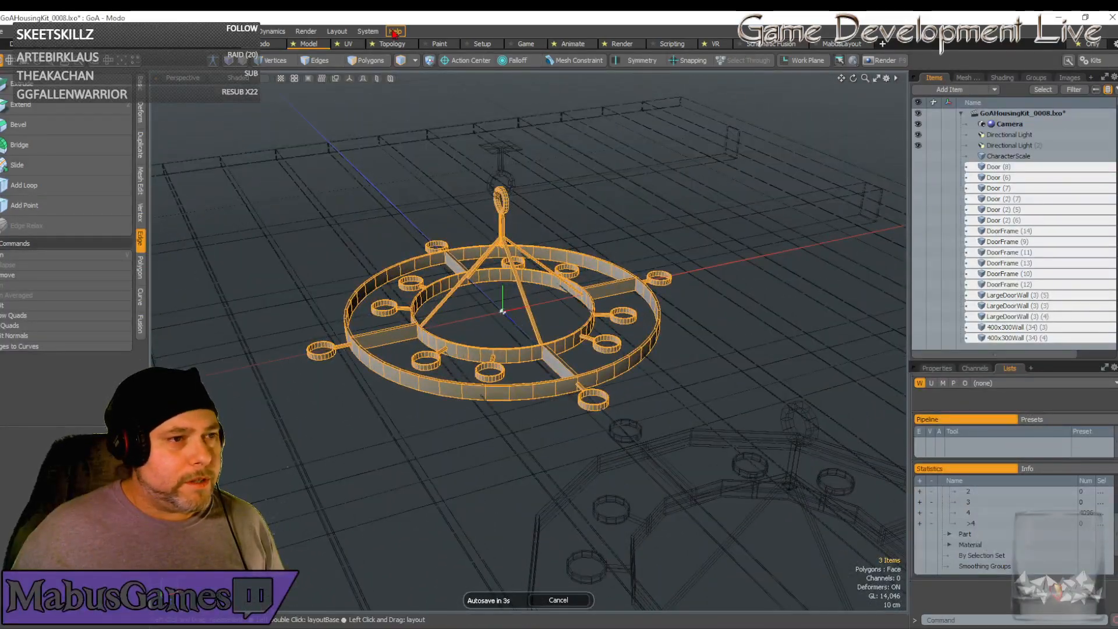
click(305, 32)
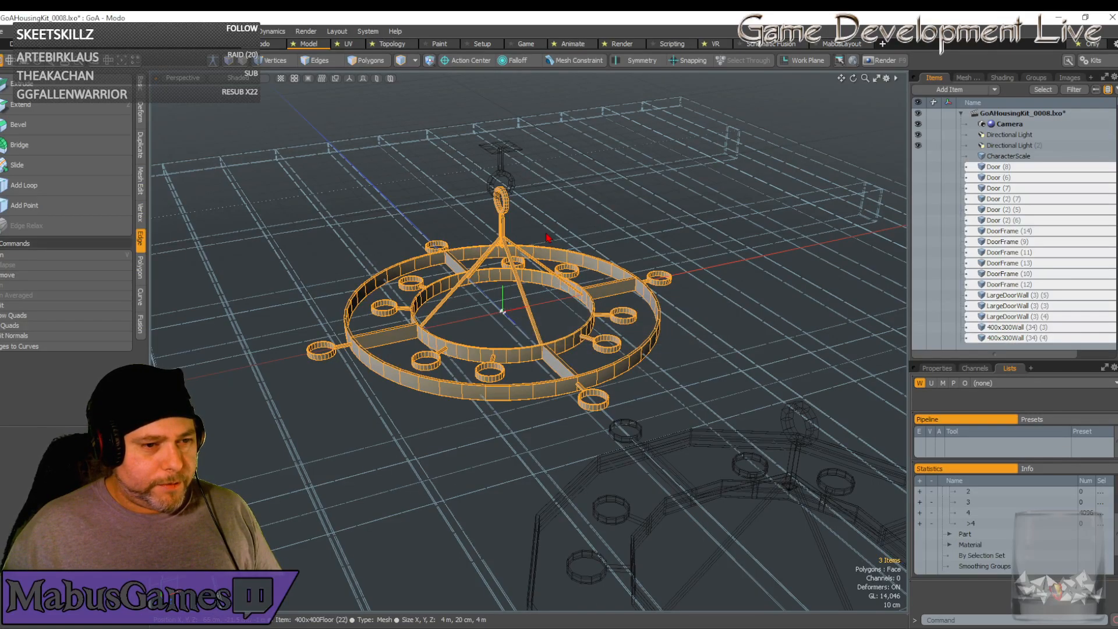
alt+drag(551, 238, 579, 139)
scroll(570, 168, up, 3)
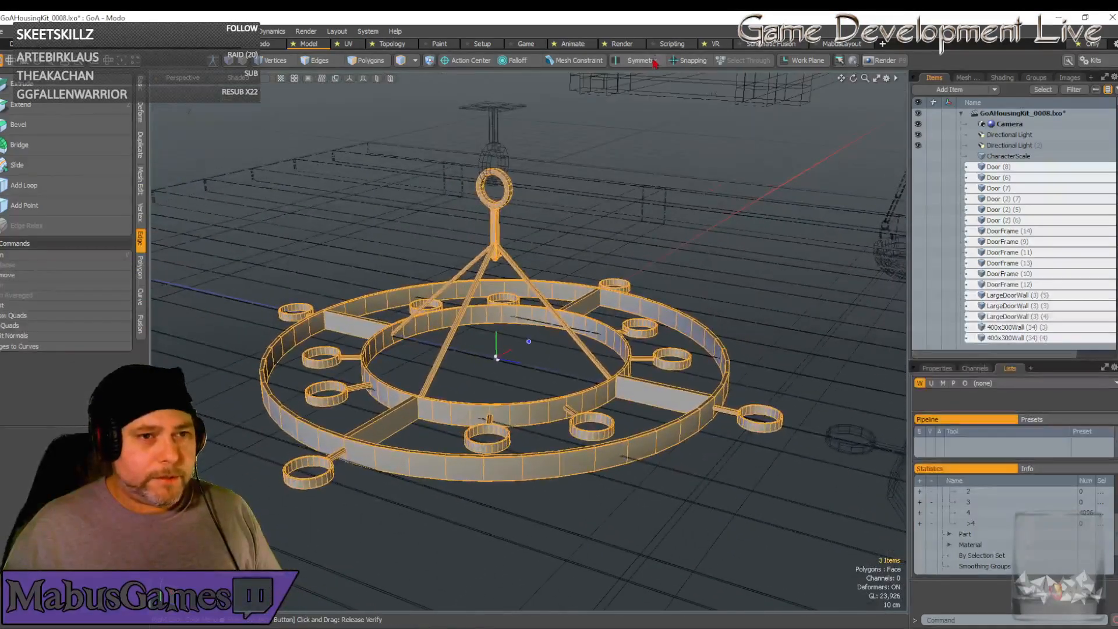
Start a render preview of the chandelier and examine its shading from several angles
click(622, 44)
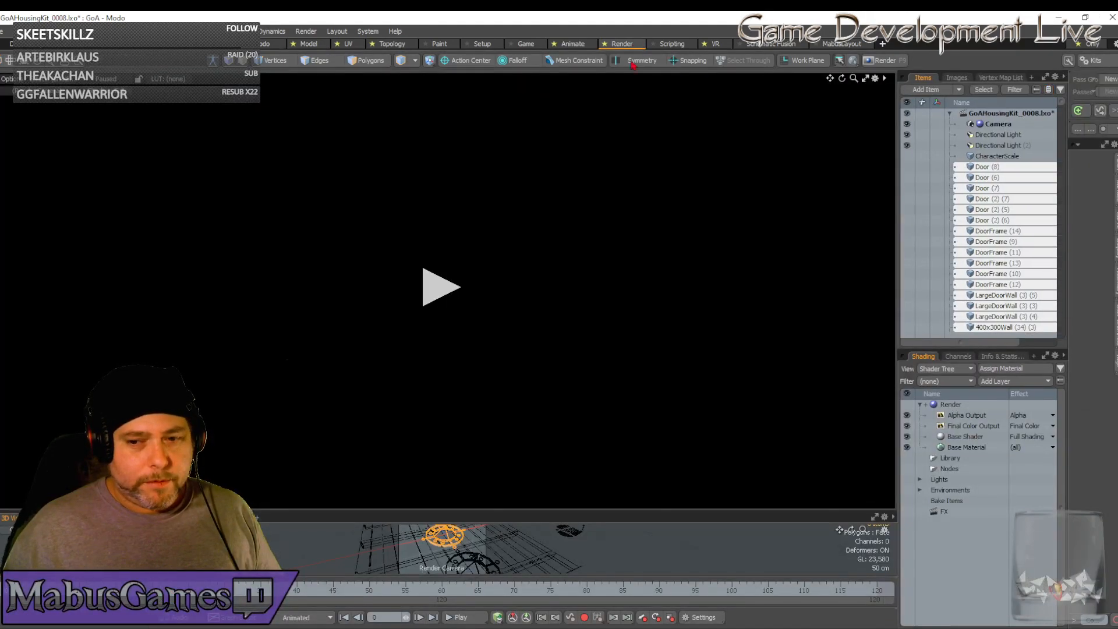
click(444, 288)
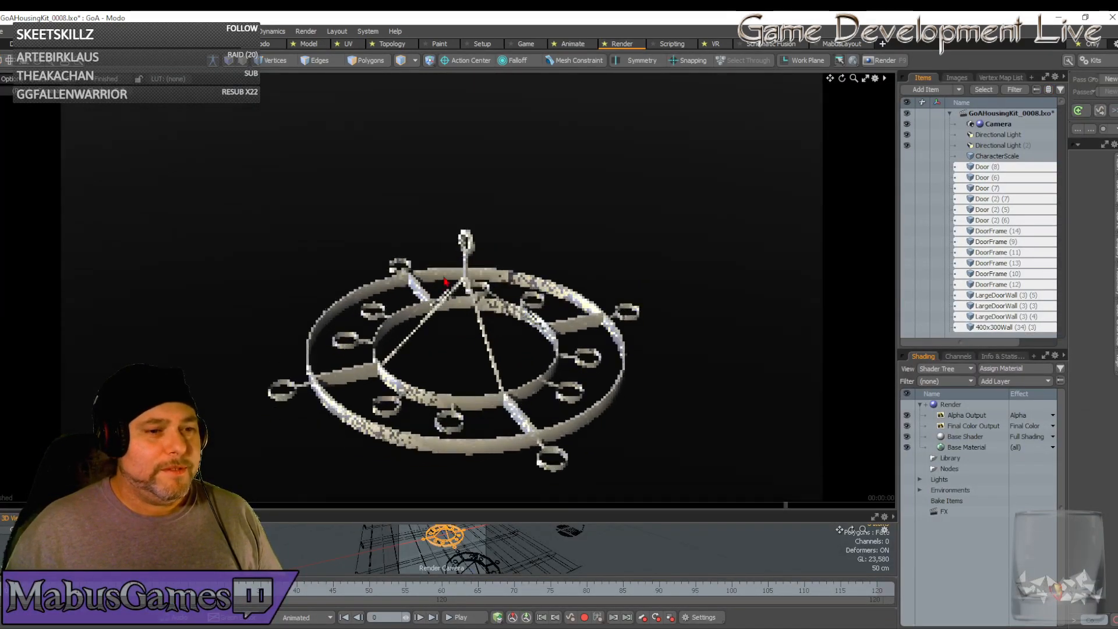
alt+drag(445, 282, 446, 203)
scroll(445, 282, up, 2)
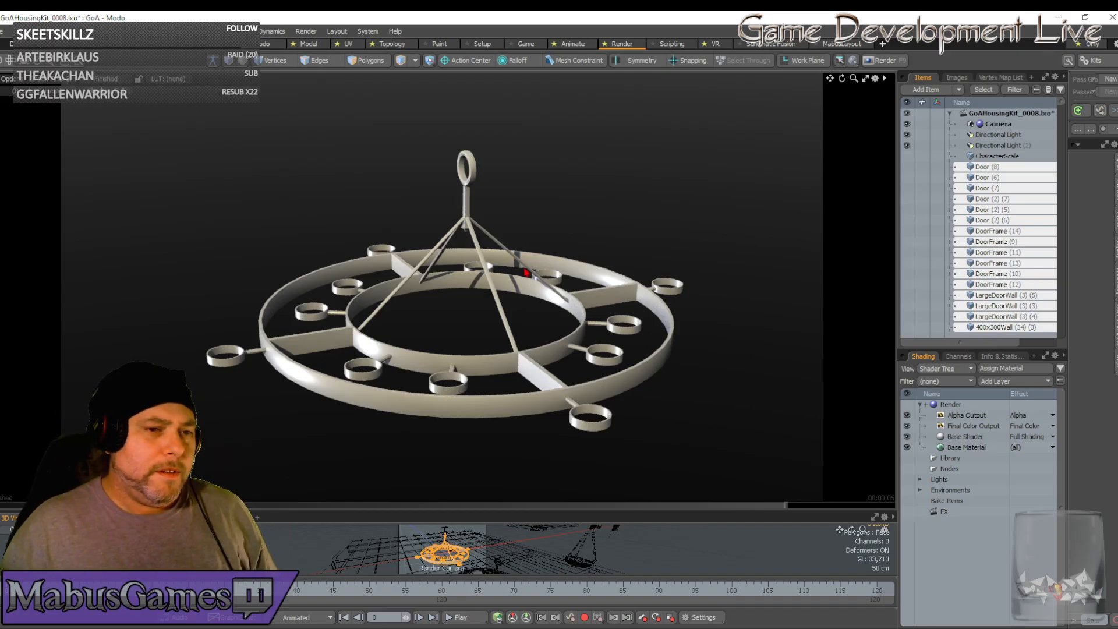
mouse_move(608, 278)
alt+mouse_down()
mouse_move(612, 291)
mouse_move(608, 278)
alt+mouse_up()
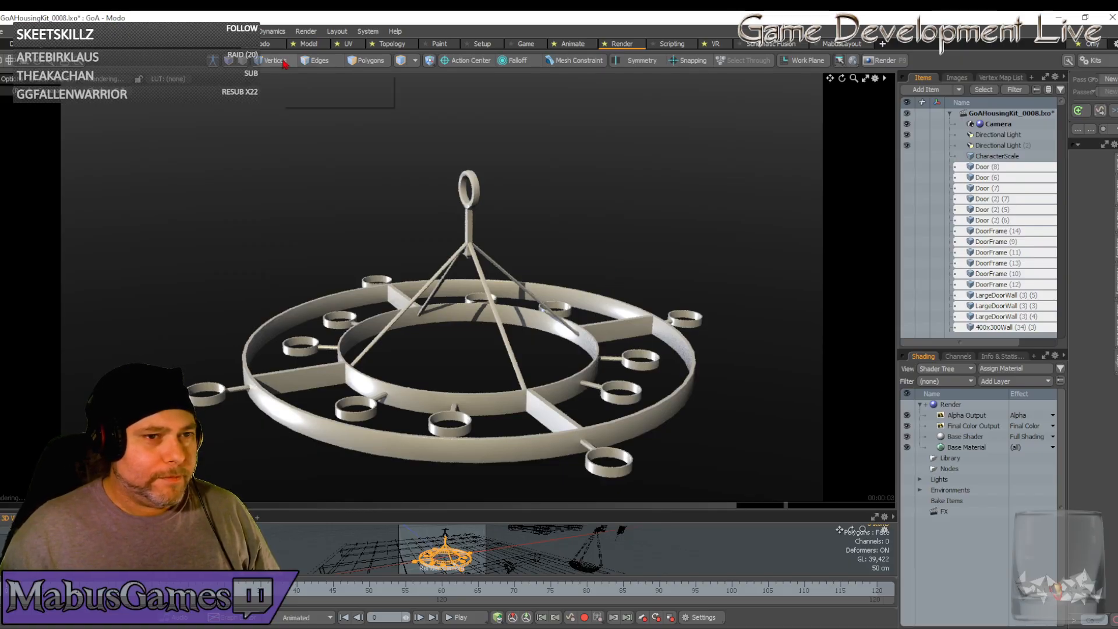
Return to the modelling layout, select the ceiling mount above the chandelier's hanging ring, and frame it in close-up
click(308, 44)
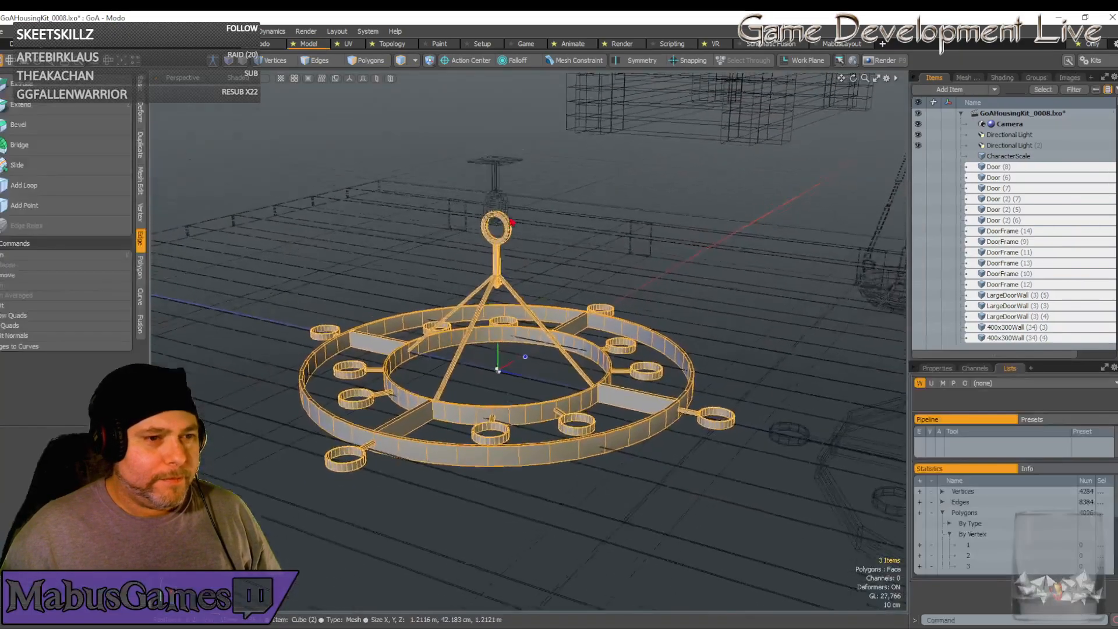
click(500, 210)
alt+drag(594, 219, 541, 206)
scroll(593, 218, up, 5)
scroll(587, 217, up, 1)
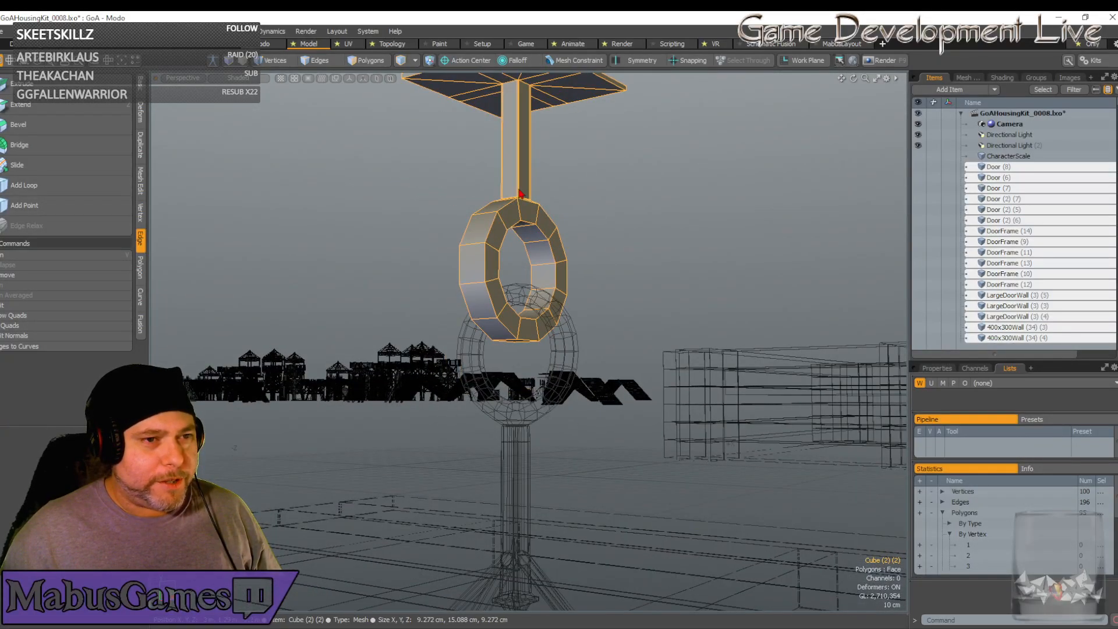
key(shift+a)
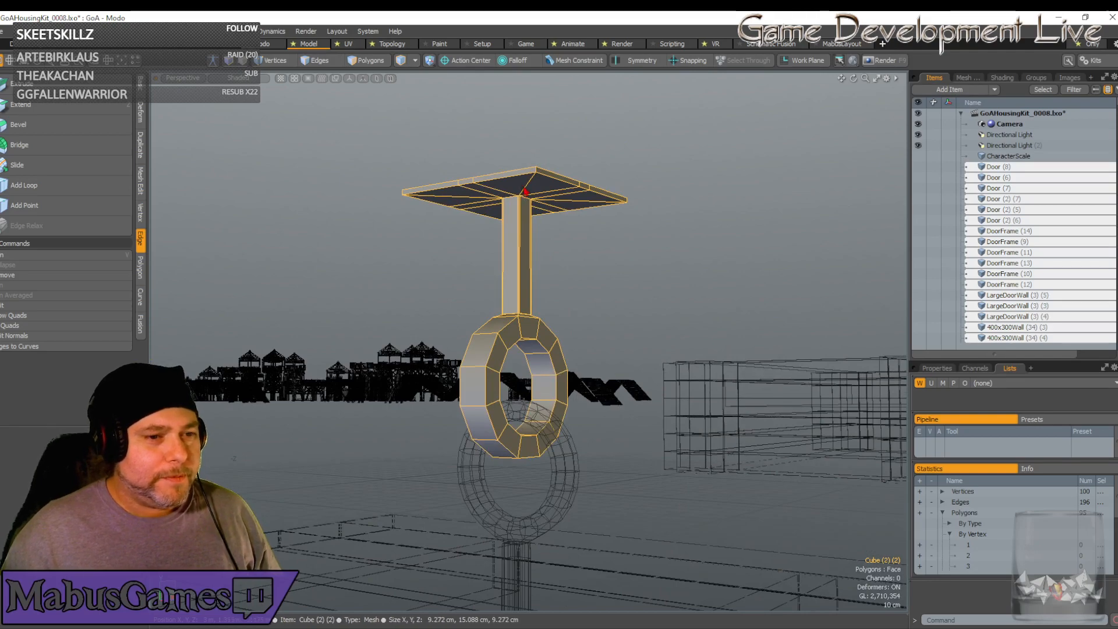
alt+drag(524, 188, 502, 212)
scroll(550, 285, up, 4)
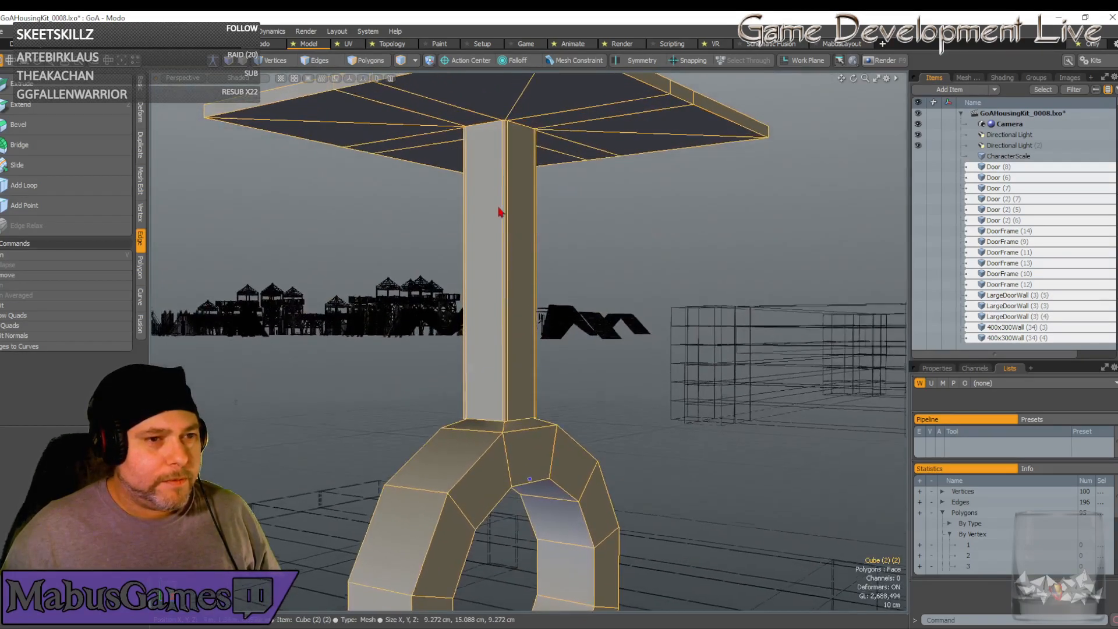
Select the lengthwise edges of the ceiling mount's post and loop-slice them close to both ends of the post
click(272, 61)
click(319, 60)
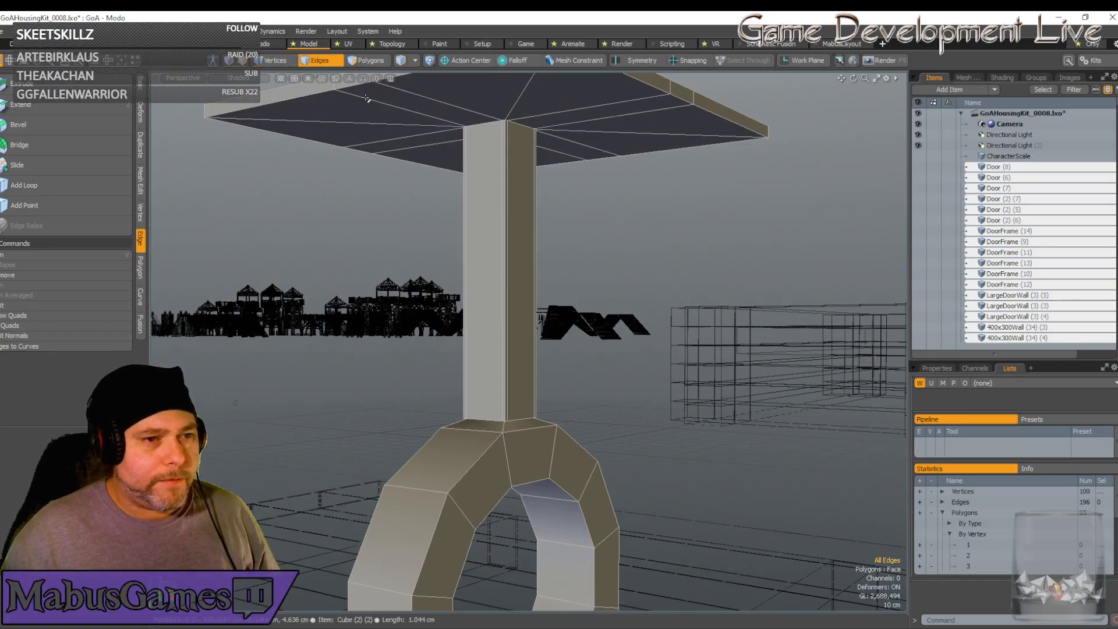
key(alt+l)
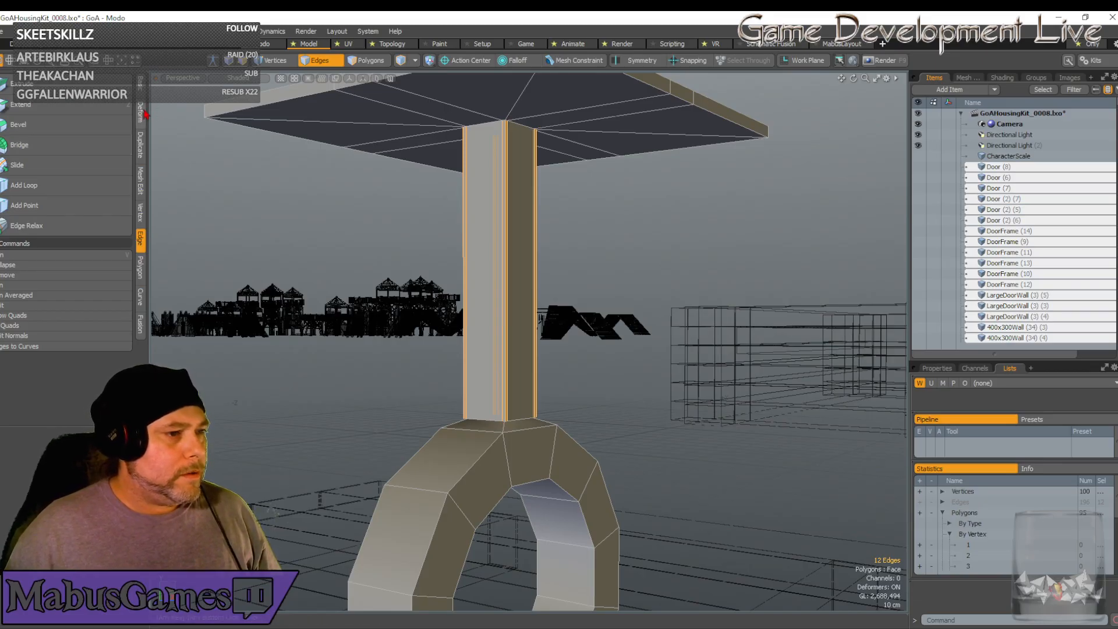
click(140, 181)
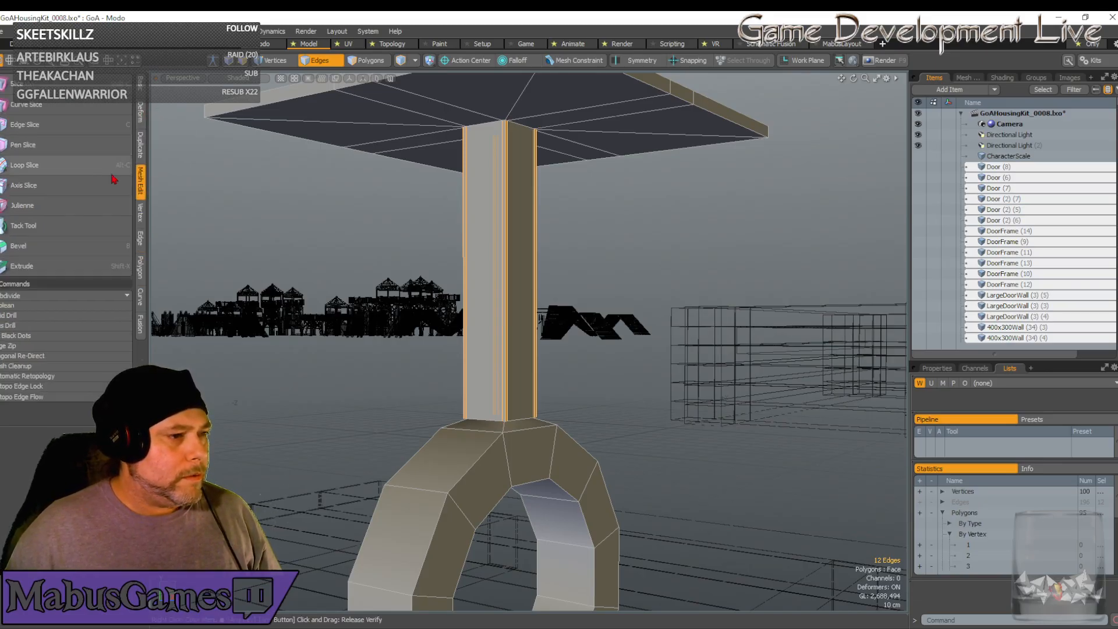
click(81, 167)
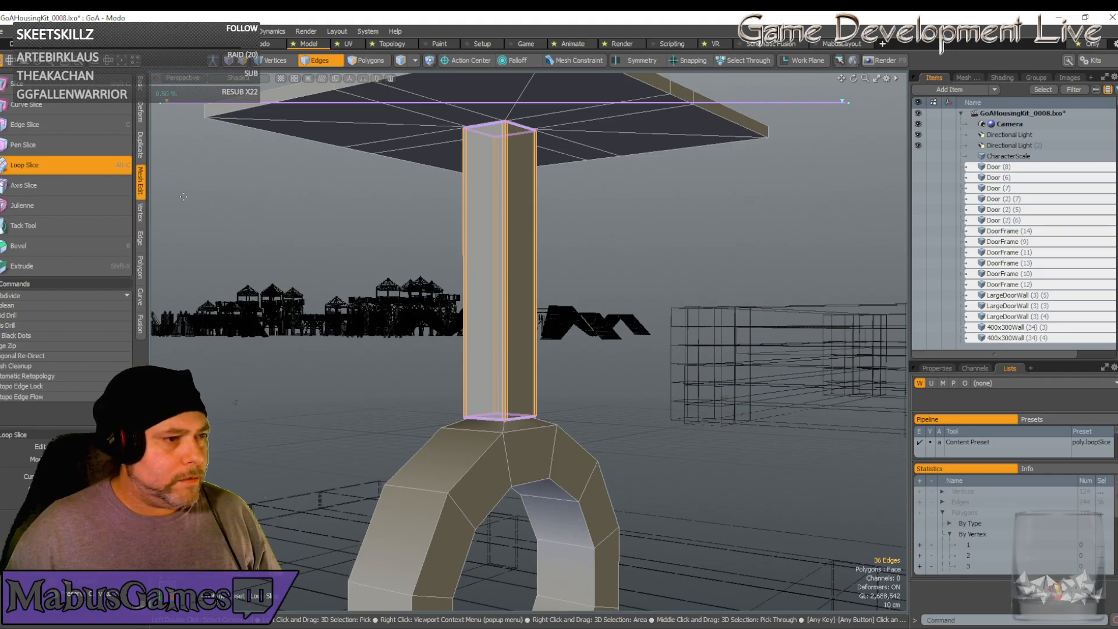
click(93, 167)
alt+drag(513, 524, 434, 574)
scroll(425, 465, up, 4)
alt+shift+drag(428, 413, 545, 447)
scroll(545, 447, up, 7)
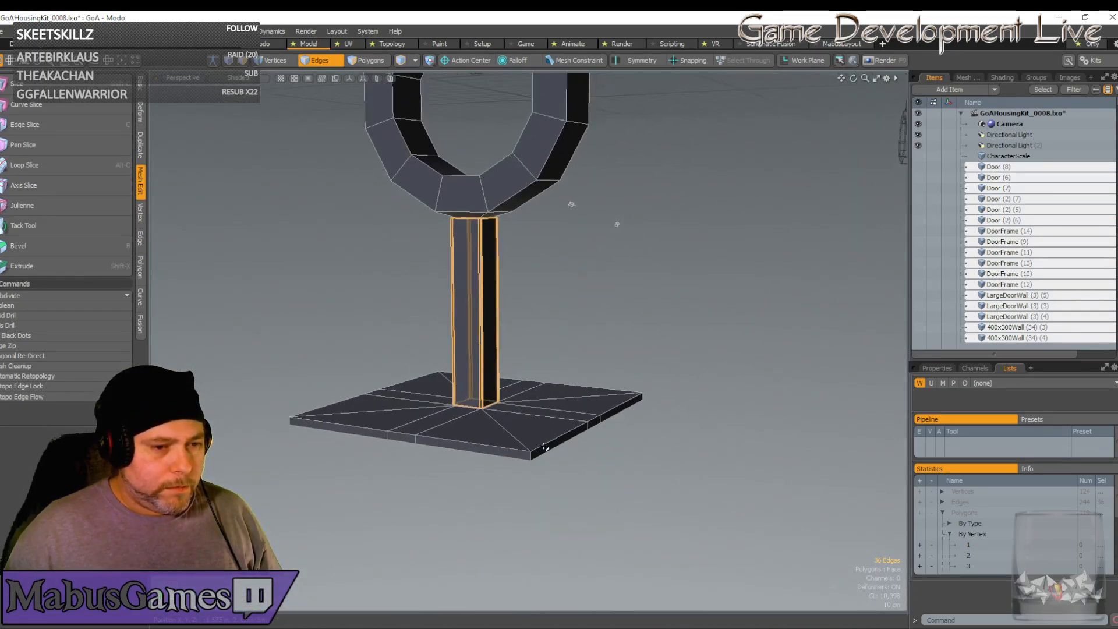
Examine the junction between the ceiling mount's post and its base plate from several angles
scroll(544, 446, down, 2)
scroll(545, 447, down, 3)
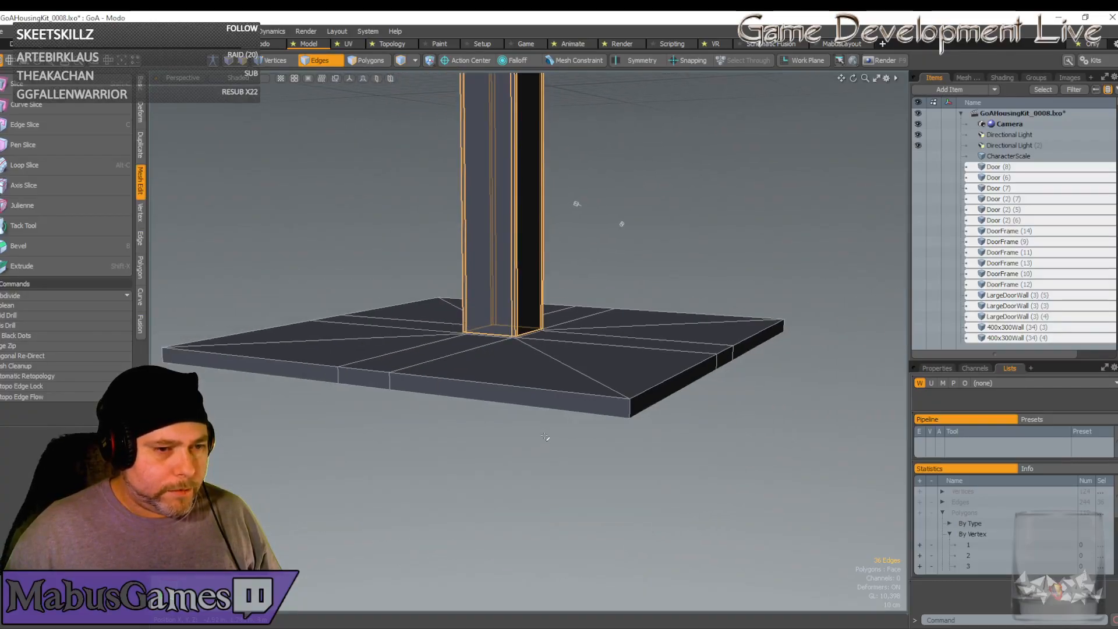
alt+drag(545, 446, 535, 404)
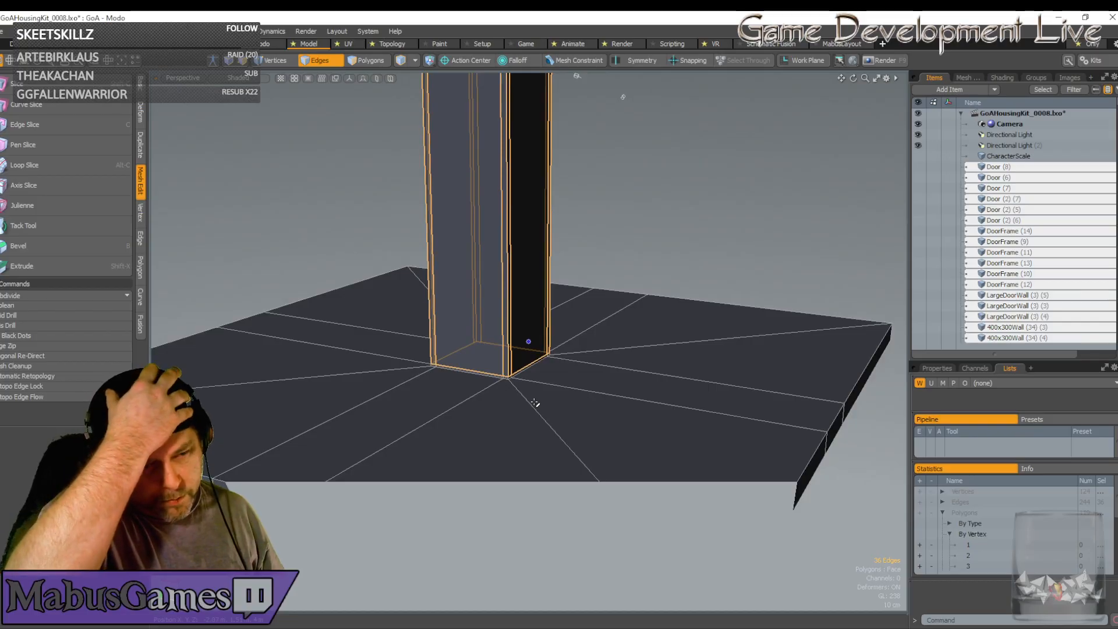
scroll(524, 379, down, 4)
alt+drag(523, 380, 524, 380)
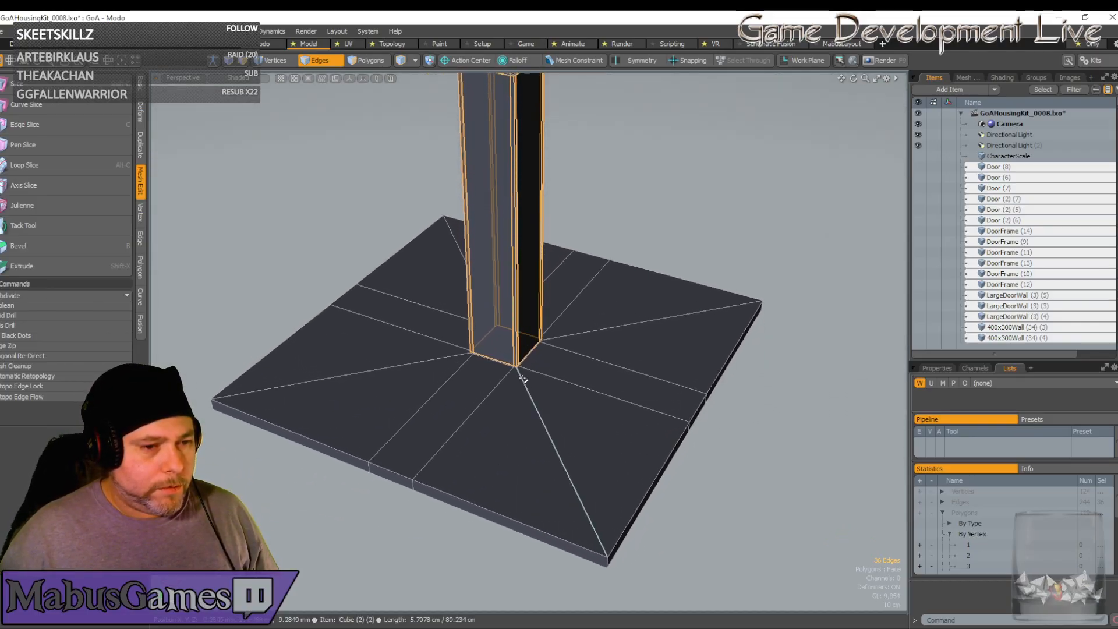
scroll(523, 379, up, 5)
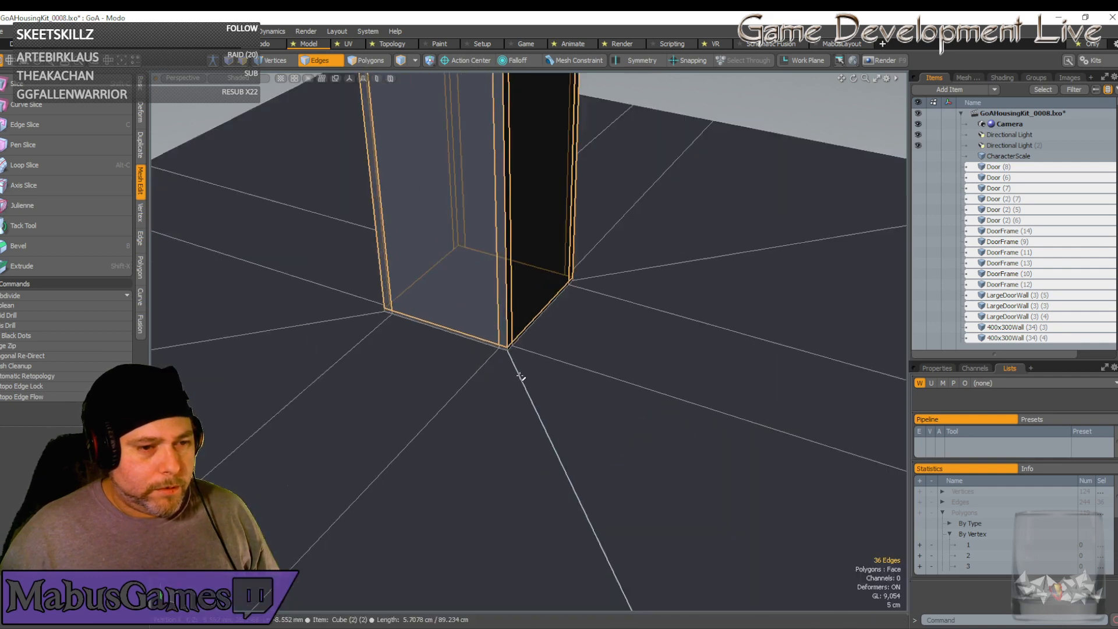
scroll(521, 377, up, 2)
scroll(521, 376, down, 5)
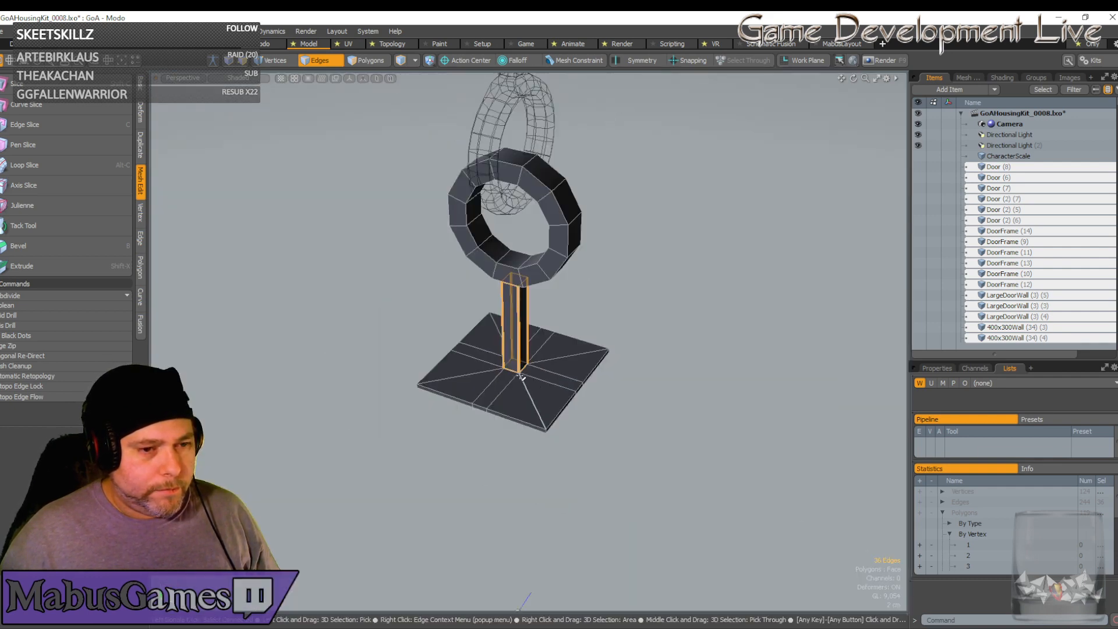
Try SDS Subdivide on the whole ceiling mount item, and undo the subdivision
click(327, 64)
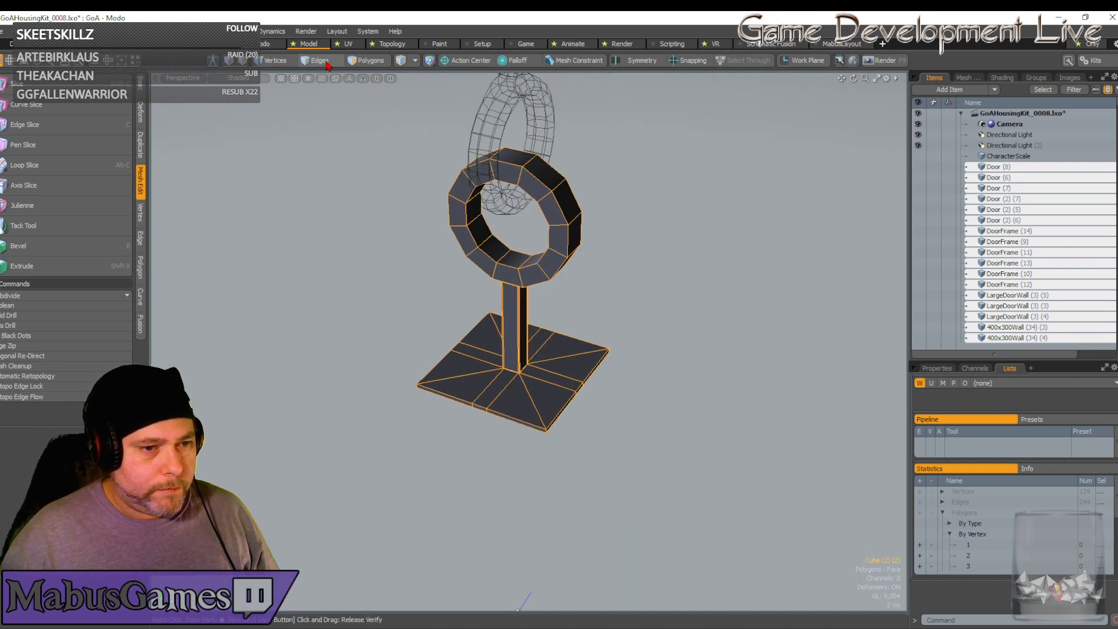
click(63, 295)
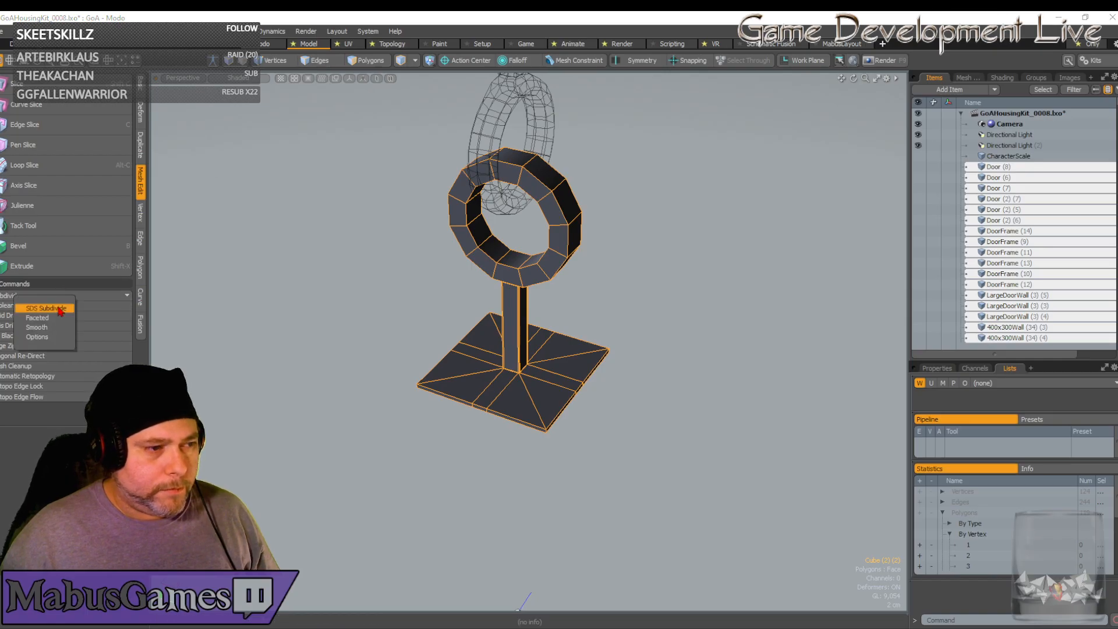
click(61, 312)
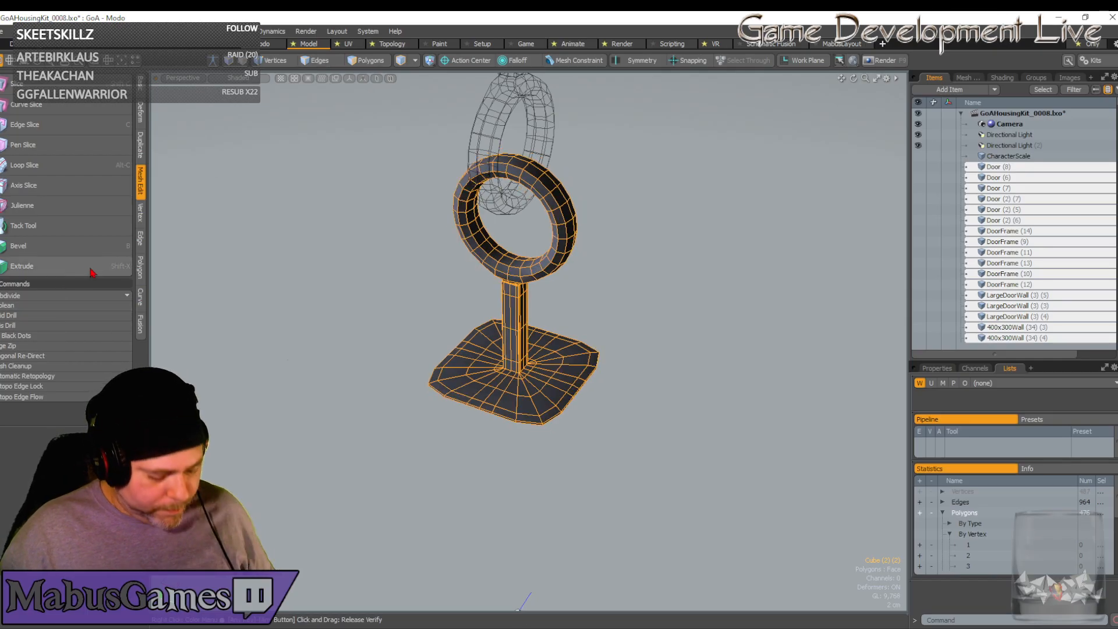
key(ctrl+z)
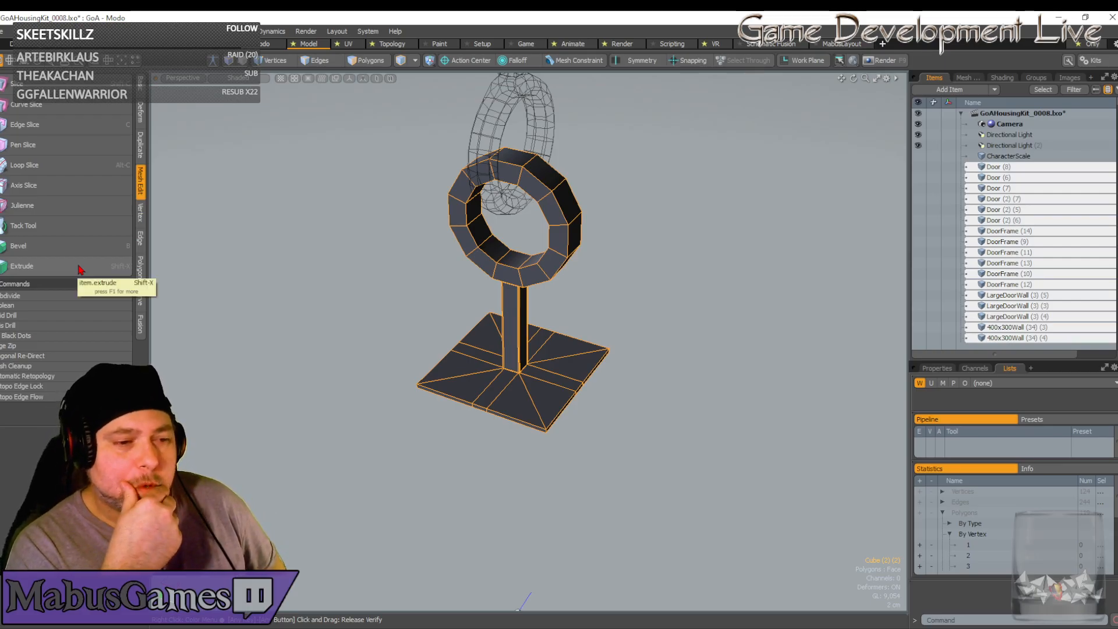
Switch to polygon selection, select all polygons of the ceiling mount's base plate, and delete them
scroll(80, 270, up, 5)
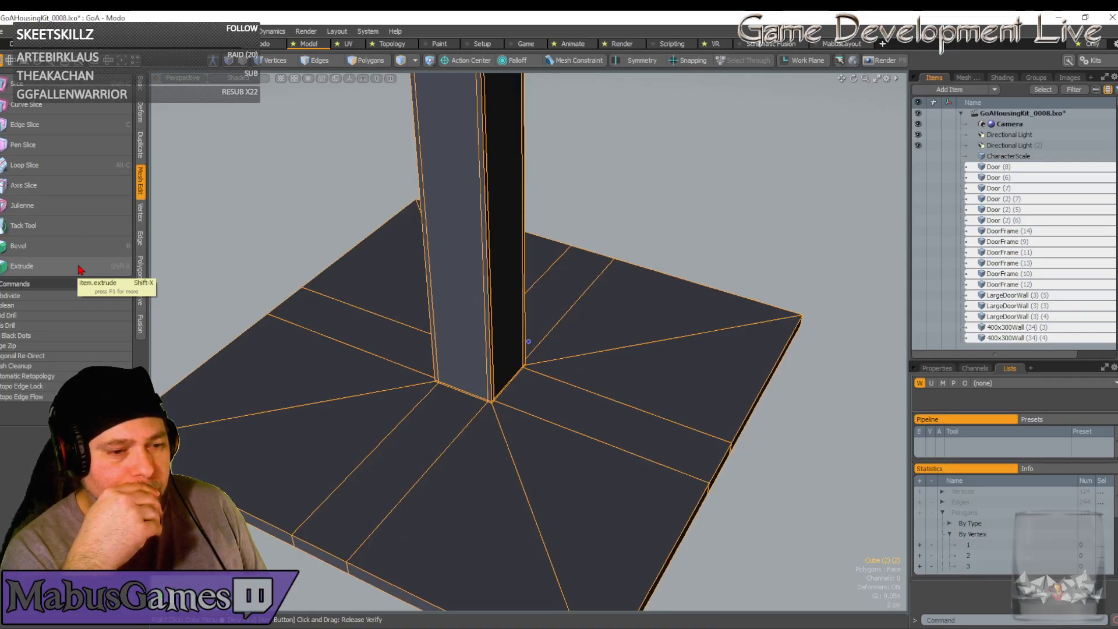
key(a)
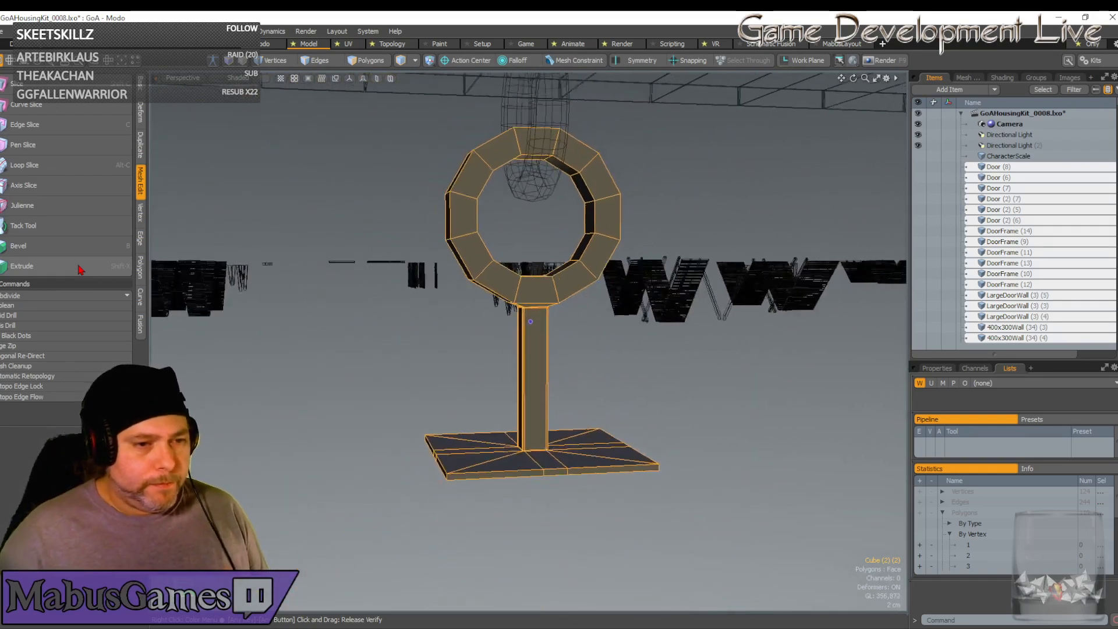
click(371, 61)
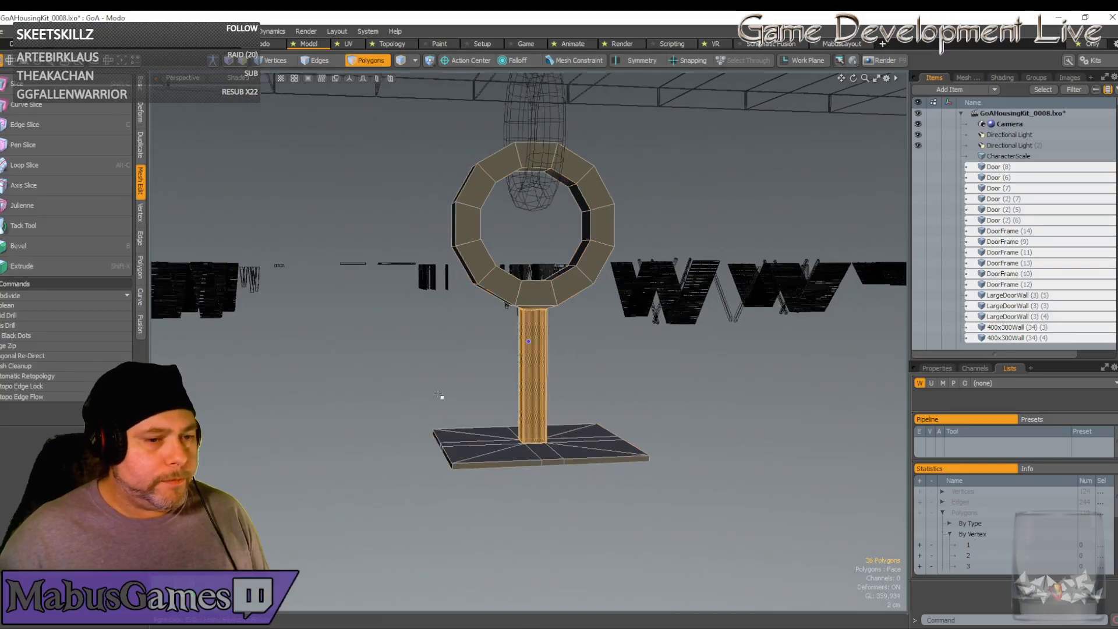
drag(511, 432, 701, 518)
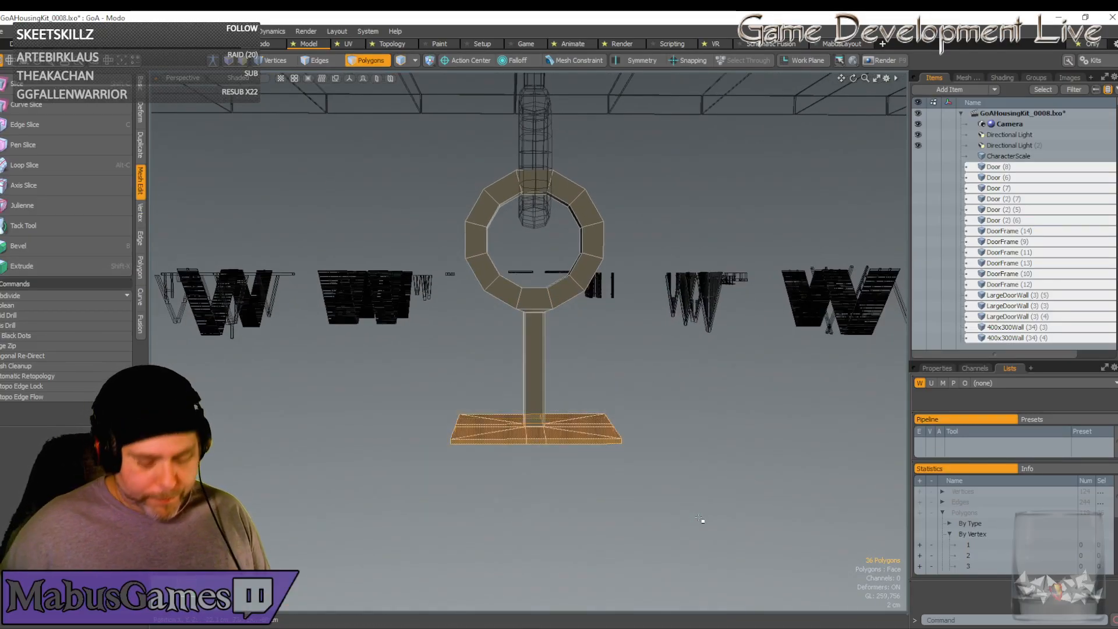
key(Delete)
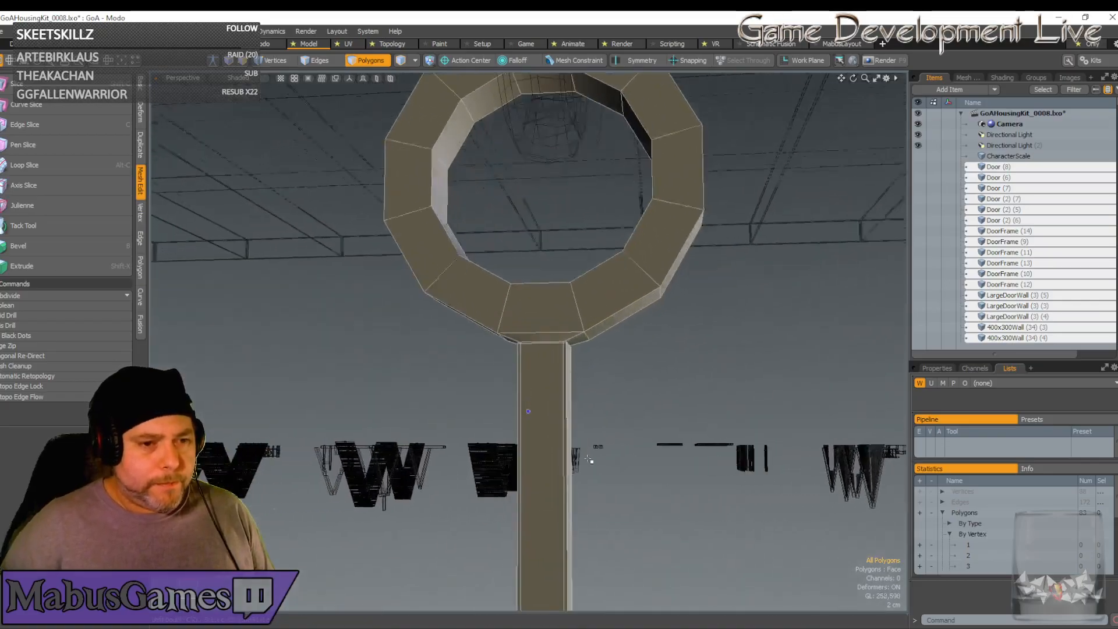
Select the side polygons of the ceiling mount's post and delete them from the ring
alt+drag(537, 434, 481, 419)
scroll(437, 343, down, 8)
alt+drag(456, 369, 649, 387)
click(500, 372)
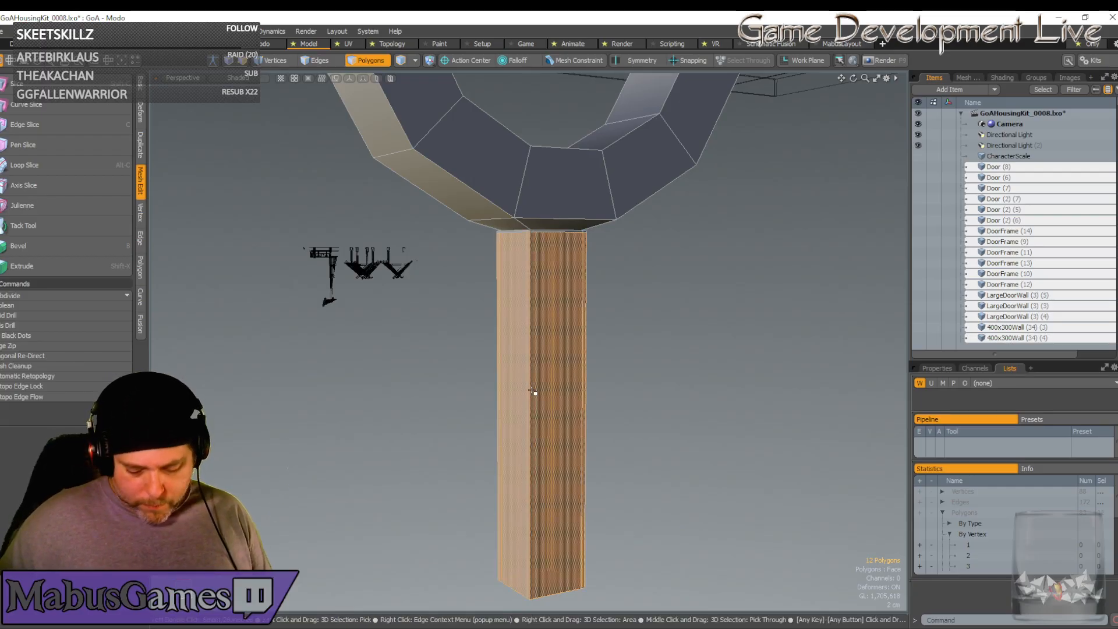
key(Delete)
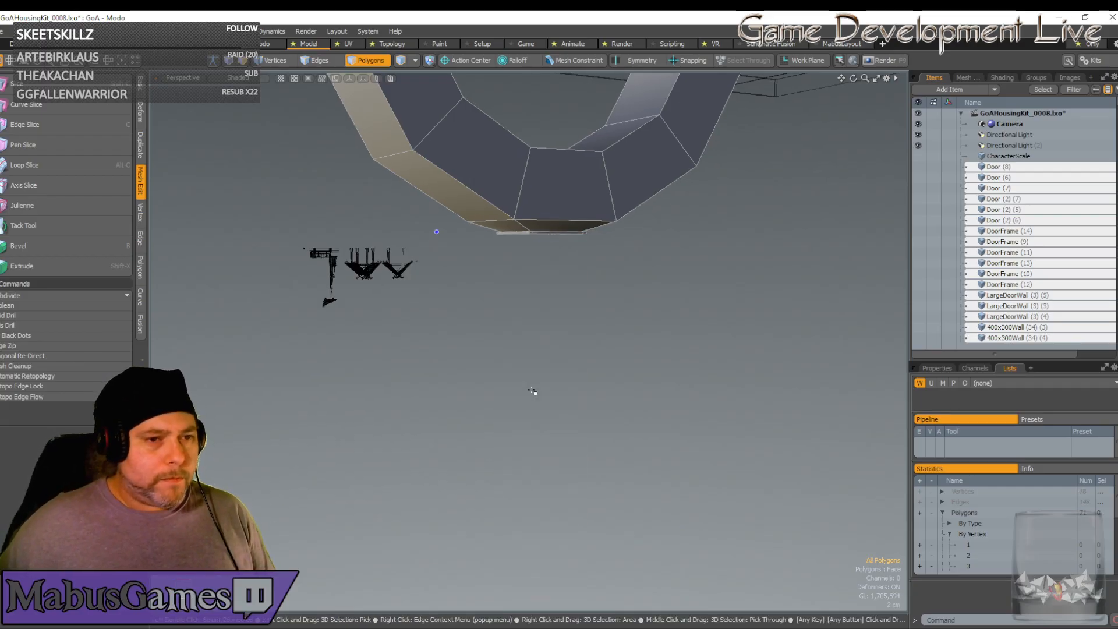
Select the thin strip of side polygons left around the ring's post attachment and delete it
alt+drag(534, 390, 666, 317)
scroll(604, 334, up, 3)
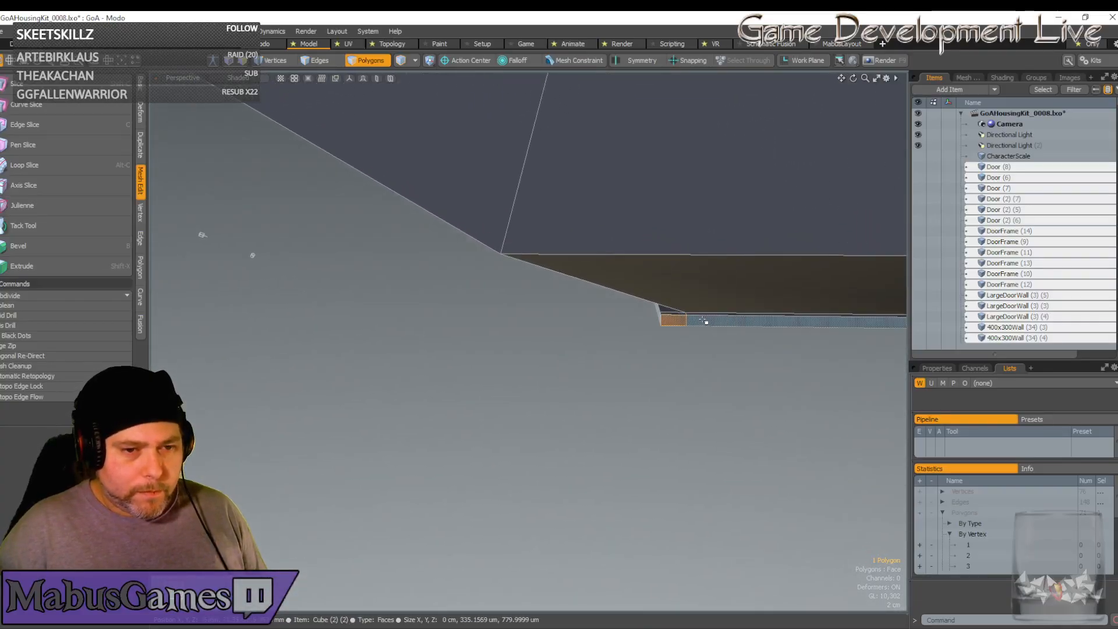
alt+drag(757, 321, 612, 347)
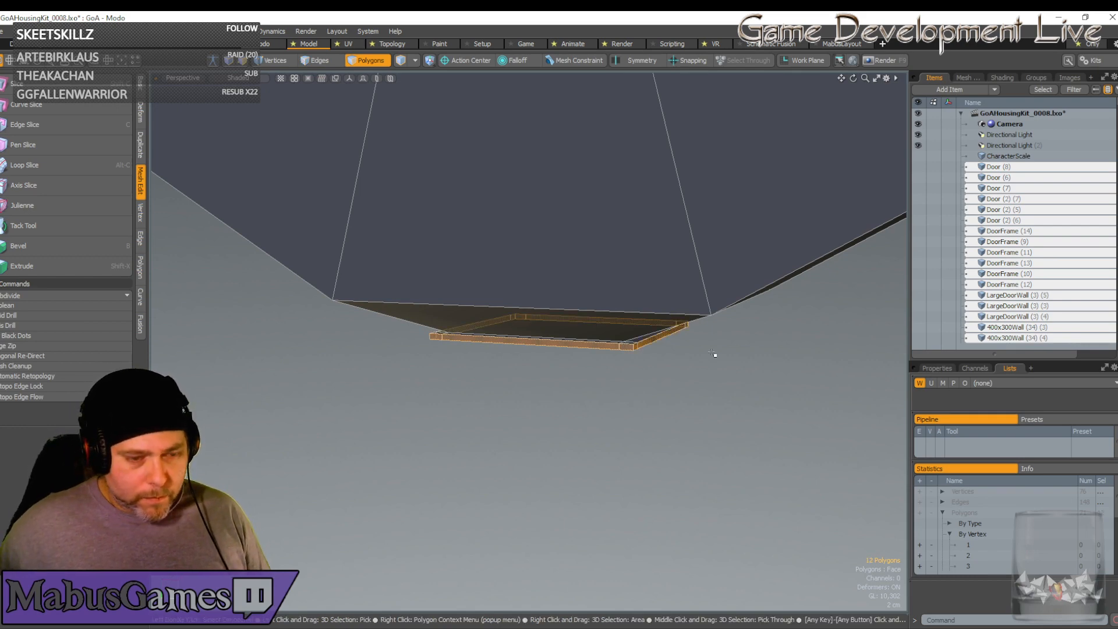
key(Delete)
alt+drag(713, 353, 695, 346)
key(a)
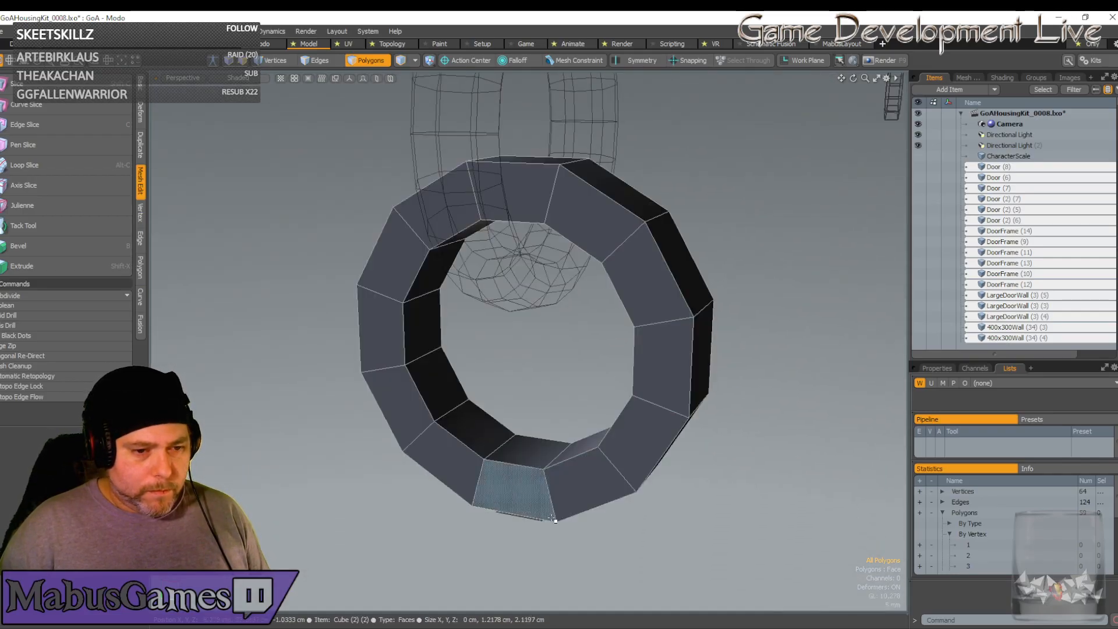
Select the remaining narrow border polygons around the ring's square attachment opening and delete them
alt+drag(515, 486, 544, 382)
alt+drag(282, 388, 286, 382)
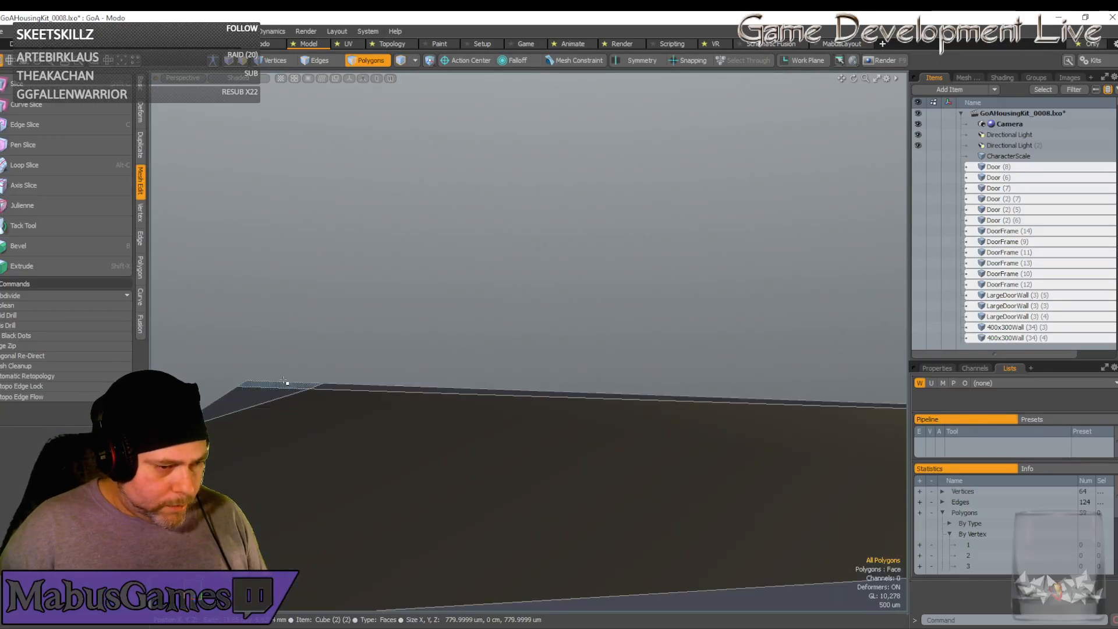
click(344, 388)
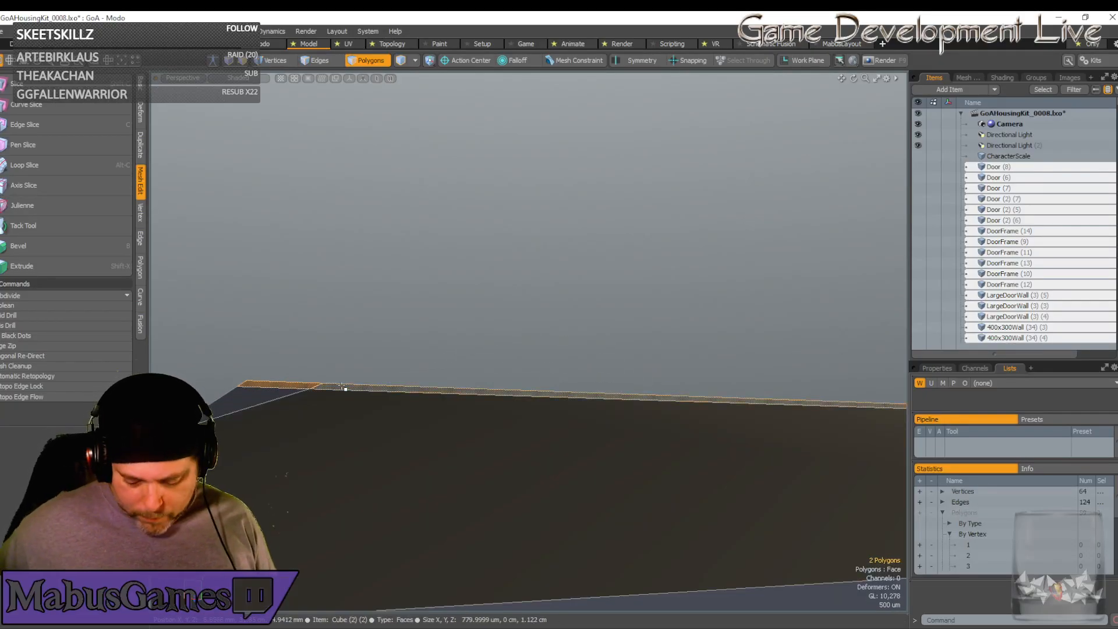
key(Up)
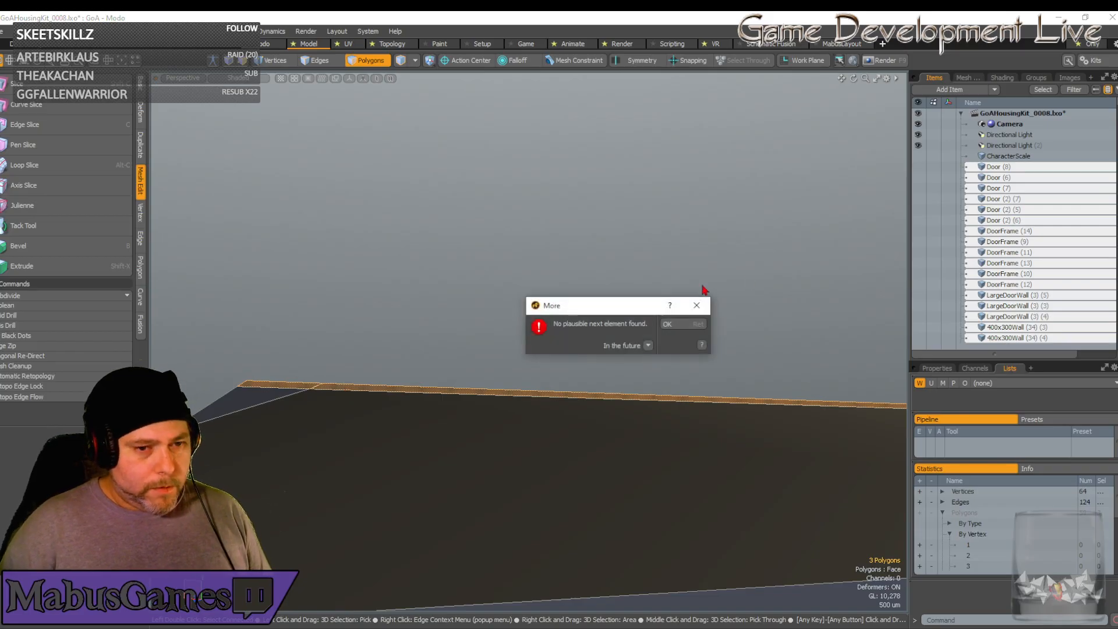
click(699, 309)
alt+drag(699, 312, 436, 298)
shift+click(457, 295)
shift+click(503, 267)
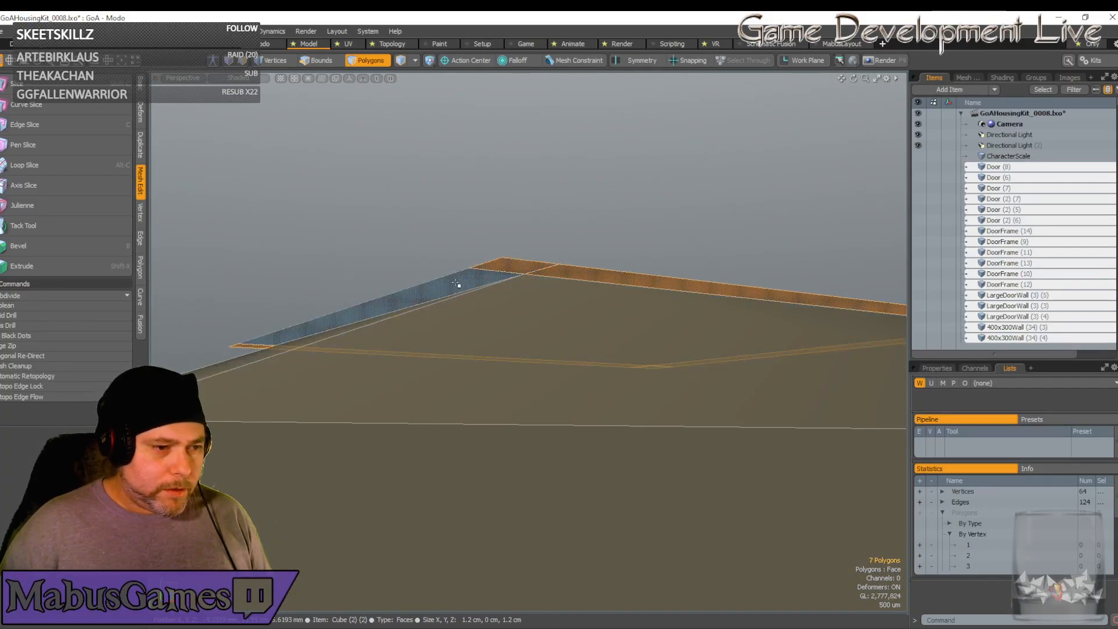
shift+click(459, 284)
key(Delete)
Extend the four border edges of the ring's square opening into a straight vertical post about 8.7 cm long
alt+drag(482, 295, 489, 354)
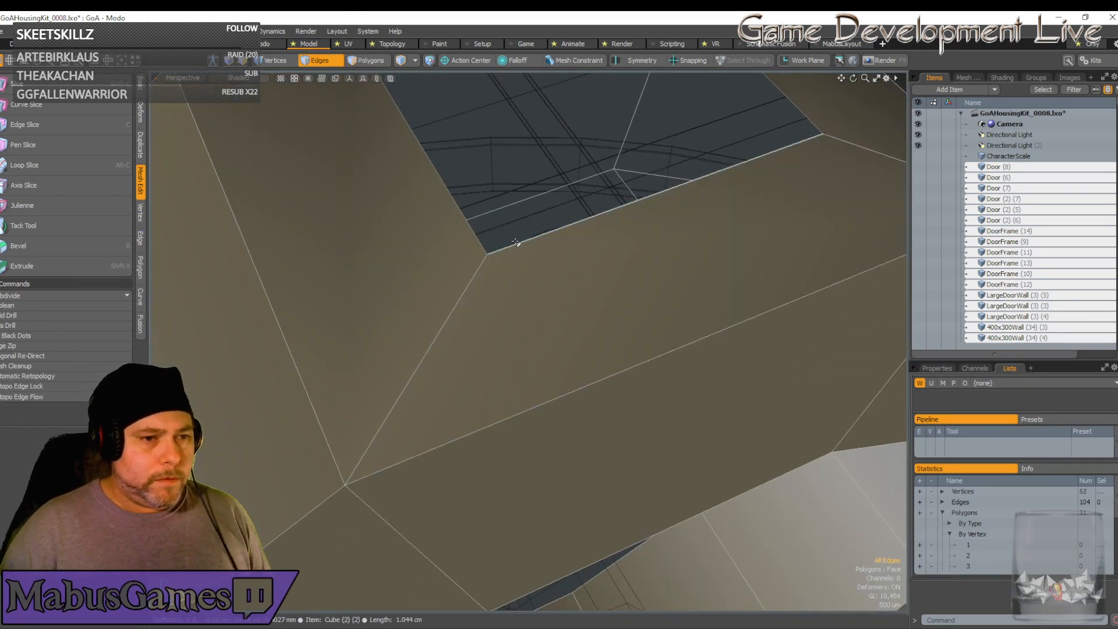
shift+click(469, 223)
alt+drag(469, 223, 574, 312)
scroll(573, 312, down, 2)
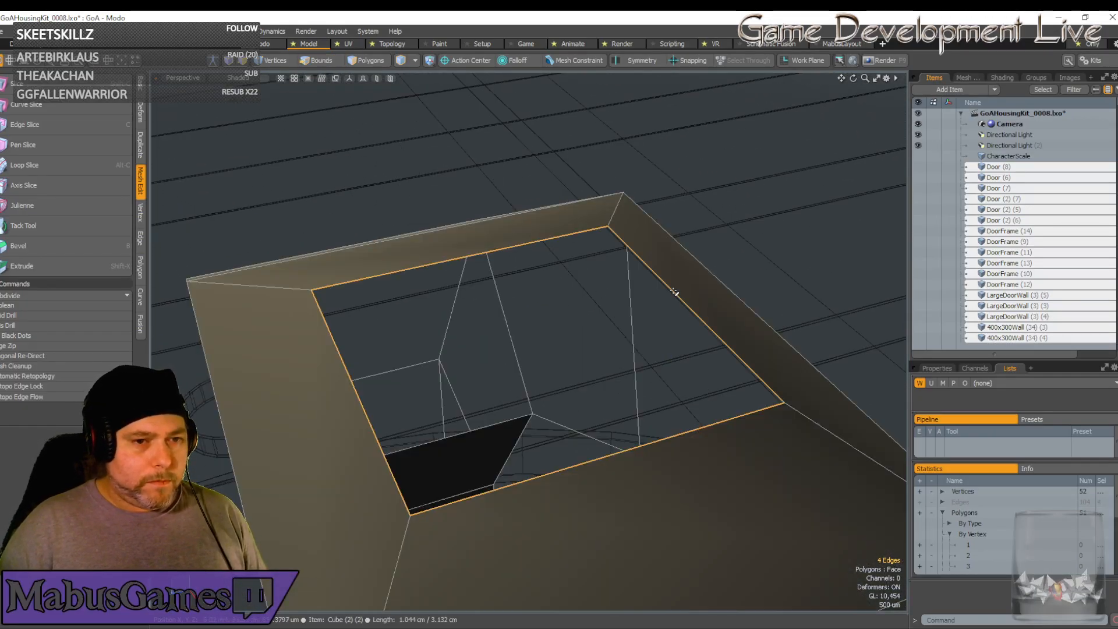
alt+drag(156, 219, 325, 307)
click(141, 243)
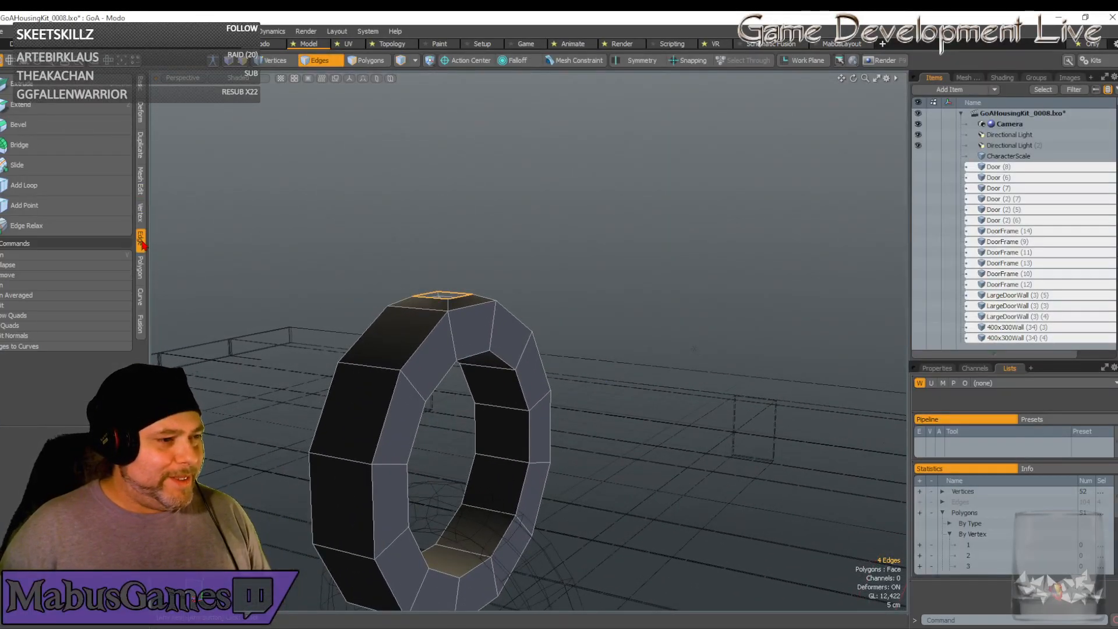
click(45, 107)
drag(491, 257, 468, 197)
scroll(471, 262, down, 3)
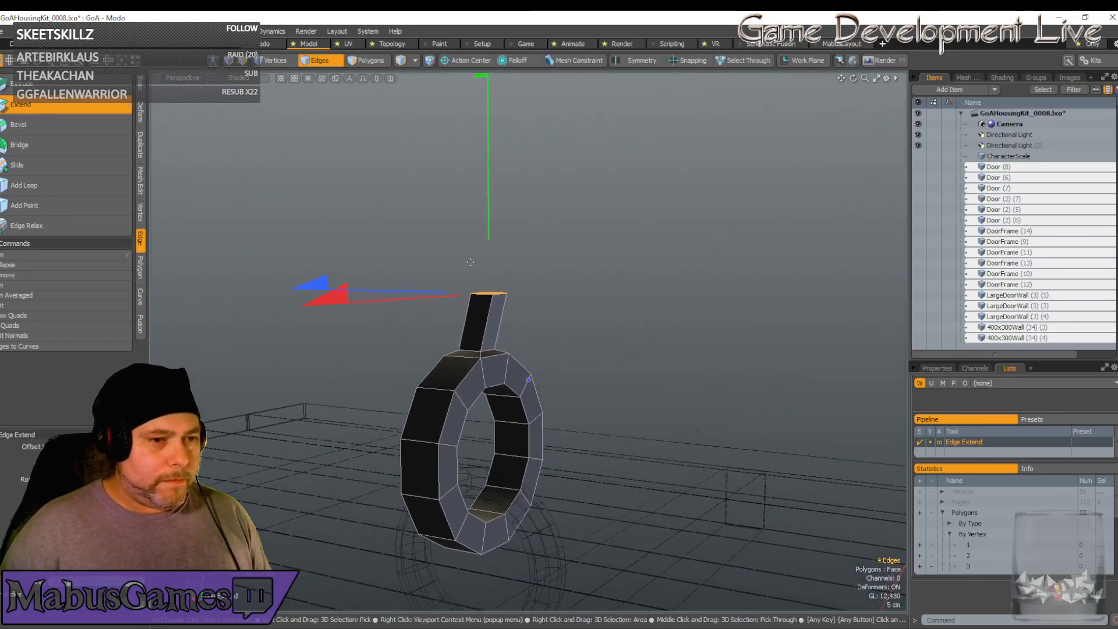
drag(488, 224, 489, 127)
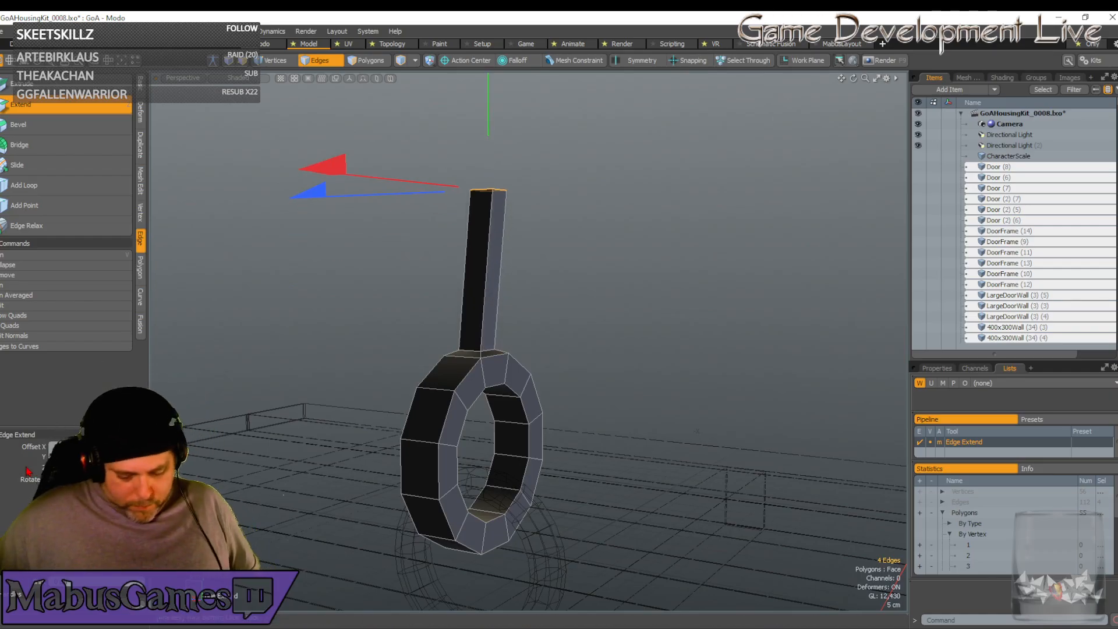
key(Return)
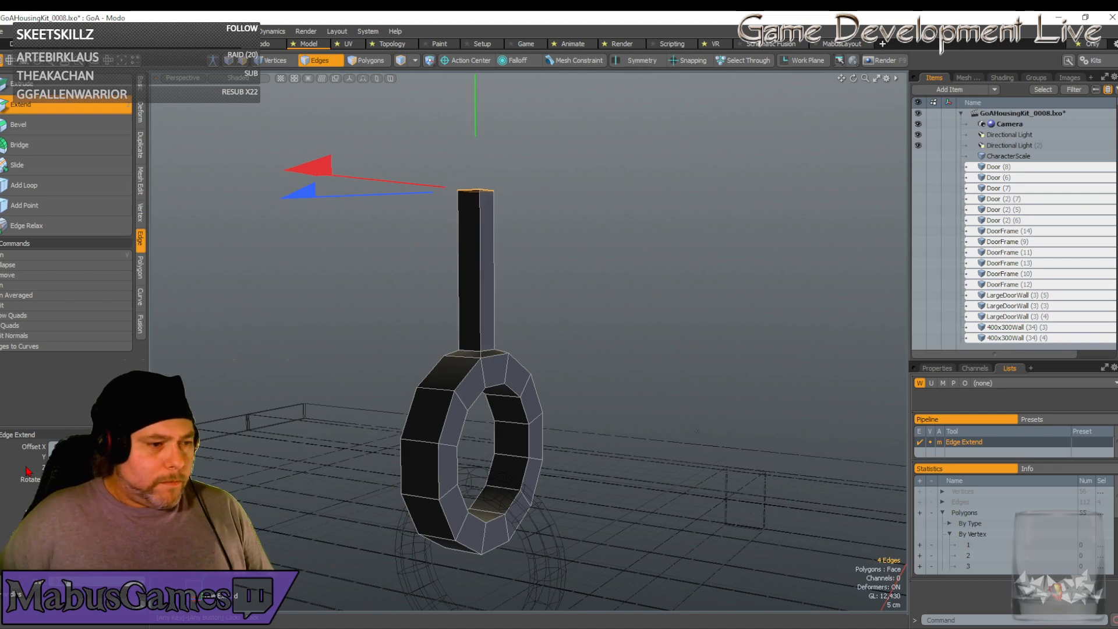
Select the lengthwise edges of the rebuilt post and loop-slice them at 2.50% from both ends
scroll(182, 242, down, 2)
alt+drag(182, 242, 326, 262)
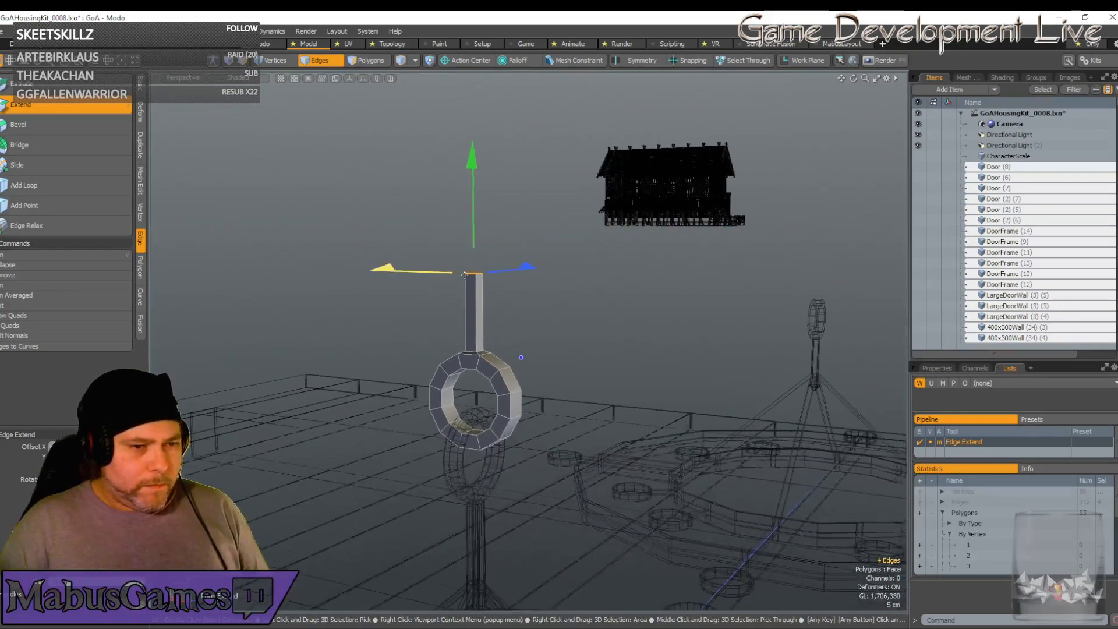
scroll(465, 276, up, 4)
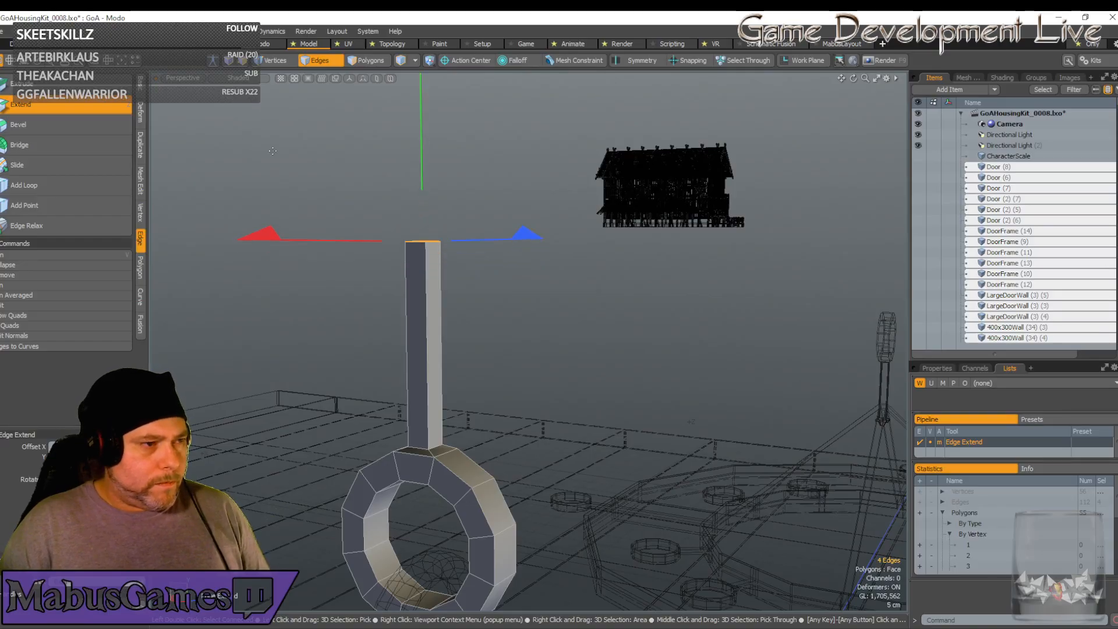
click(95, 108)
alt+drag(457, 373, 451, 345)
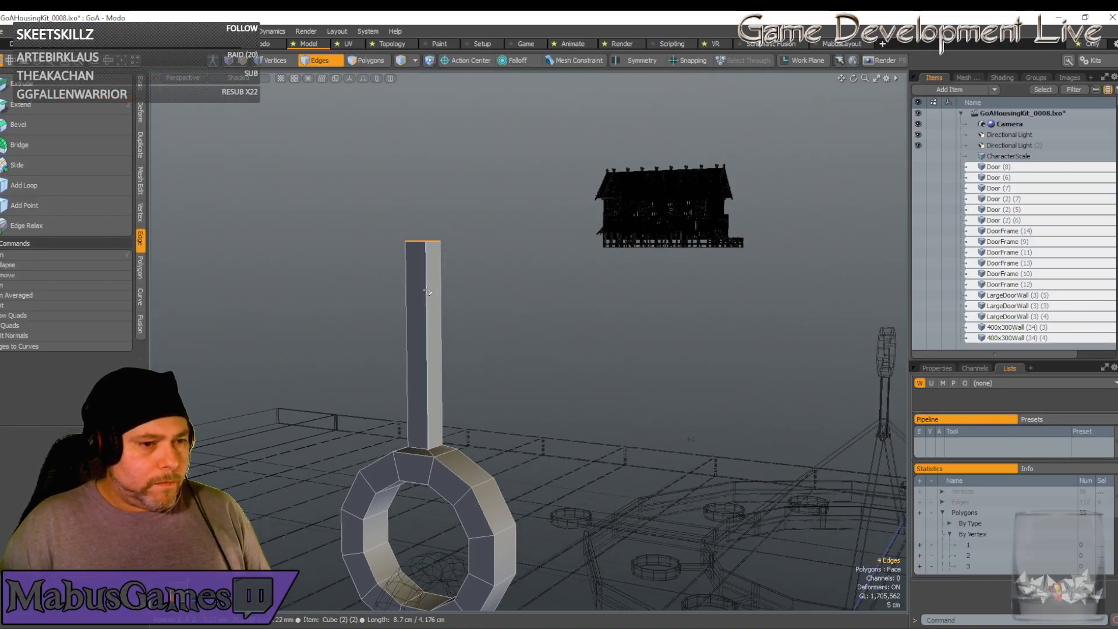
key(alt+l)
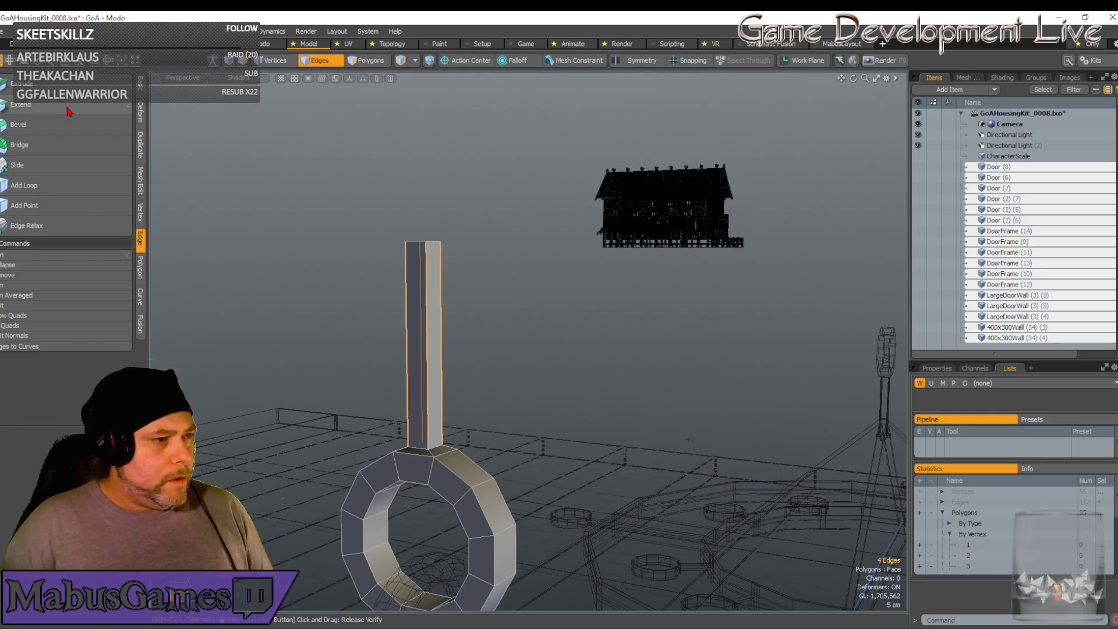
click(143, 184)
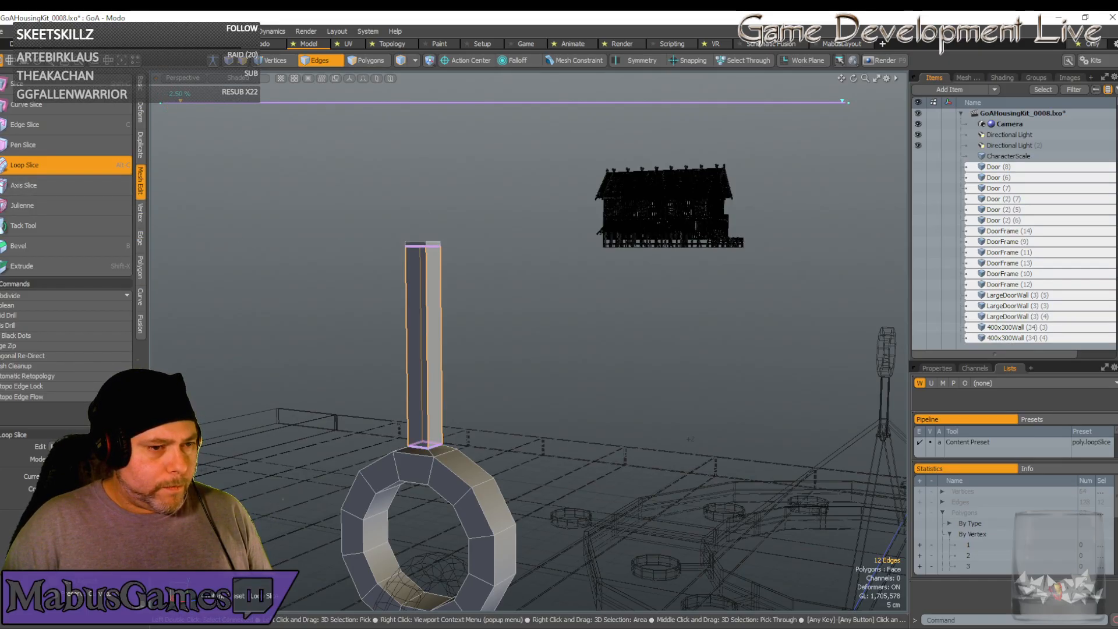
click(87, 165)
Try to bevel the four narrow polygons at the post's free end outward into a wide square base plate
alt+drag(409, 225, 359, 216)
scroll(358, 216, up, 5)
scroll(358, 216, down, 4)
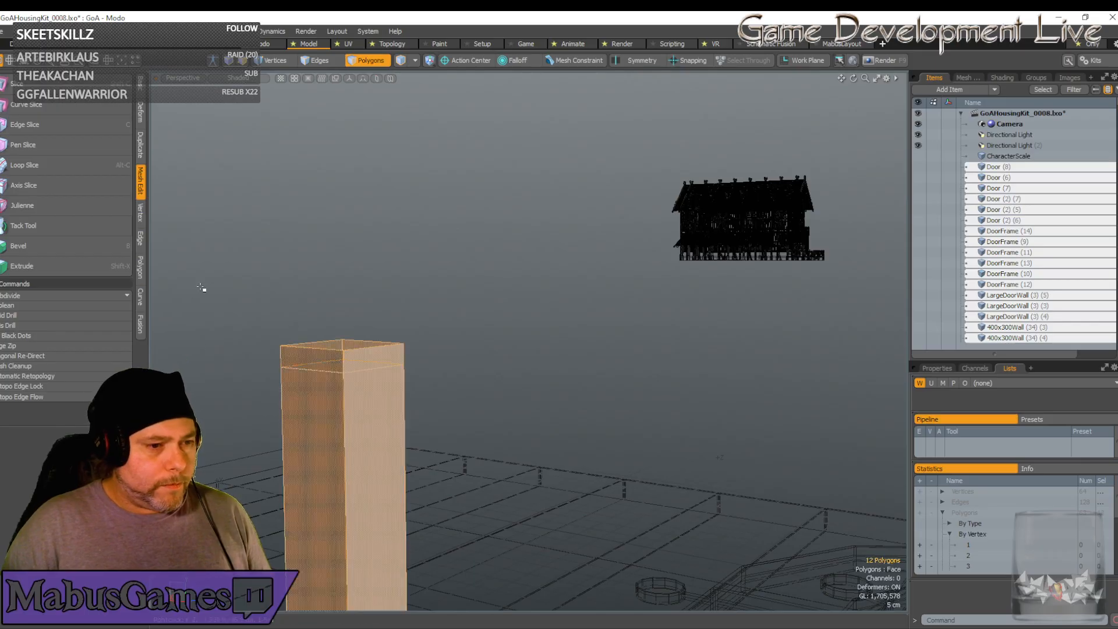
drag(199, 285, 469, 407)
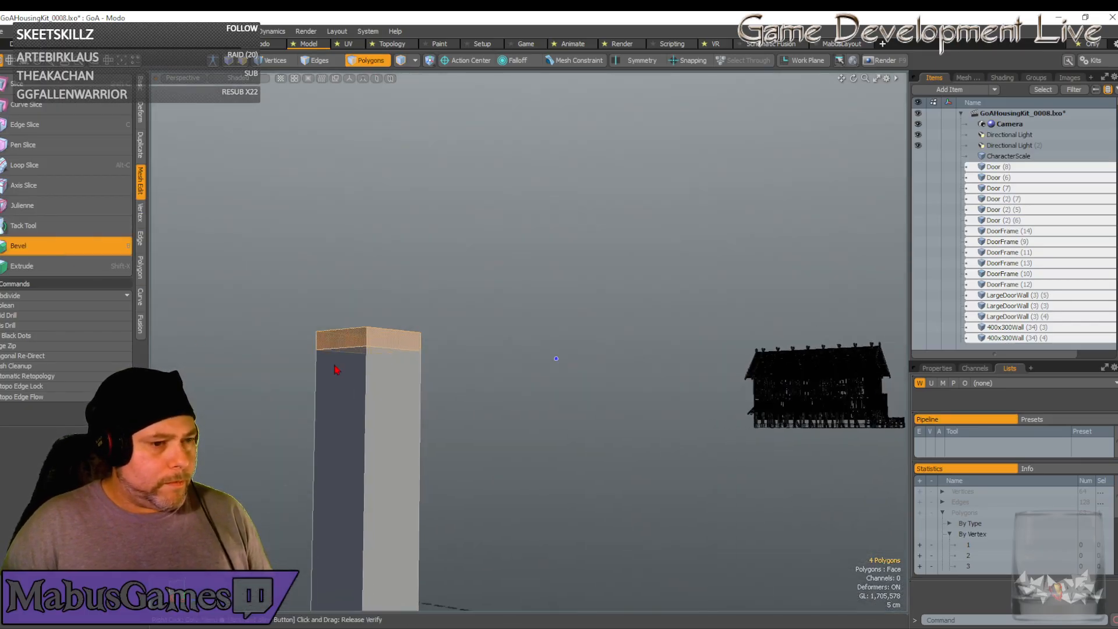
click(335, 369)
alt+drag(336, 370, 361, 465)
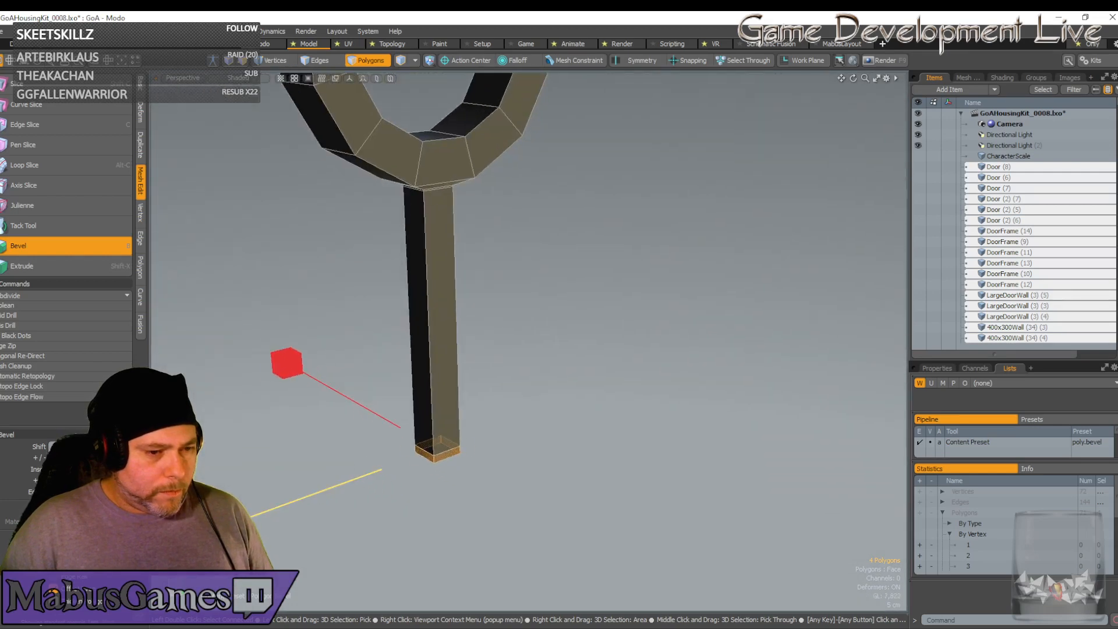
drag(250, 516, 123, 568)
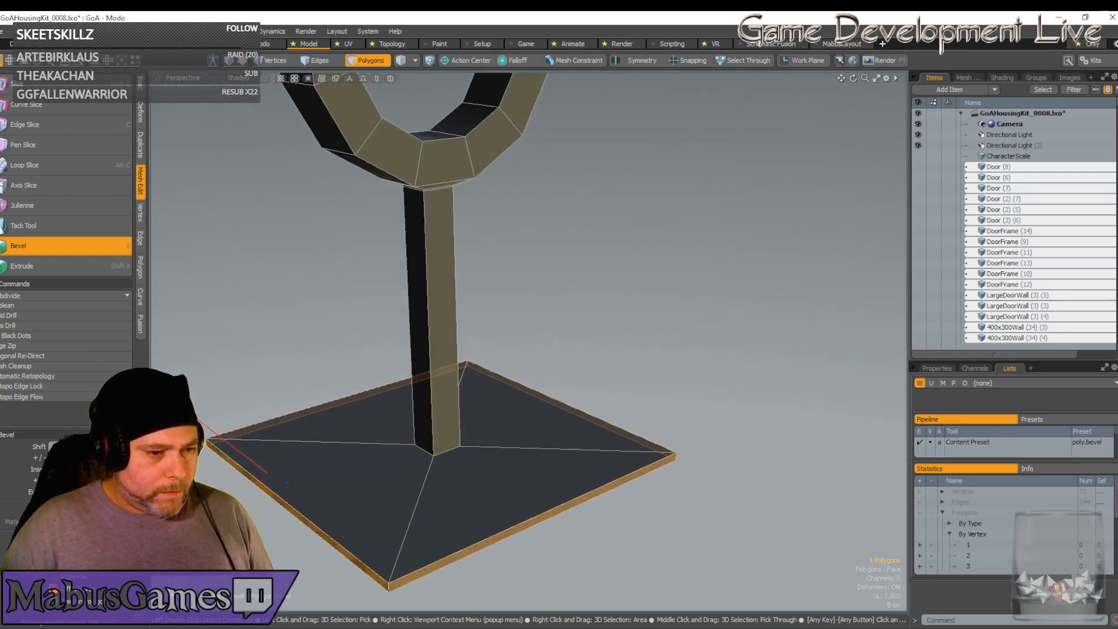
alt+drag(326, 545, 371, 521)
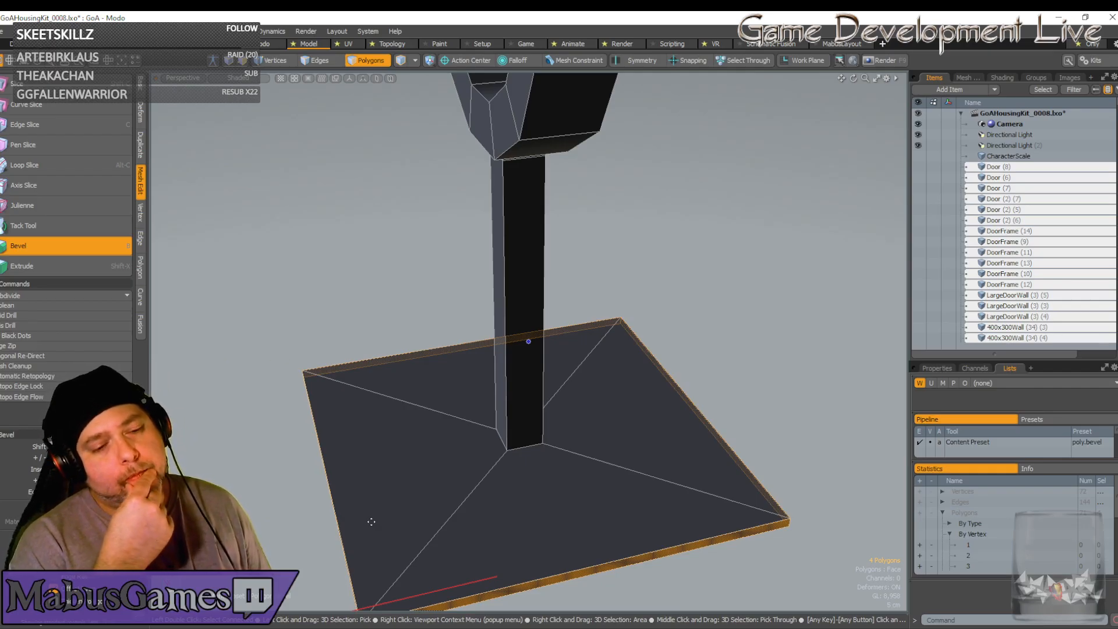
key(ctrl+z)
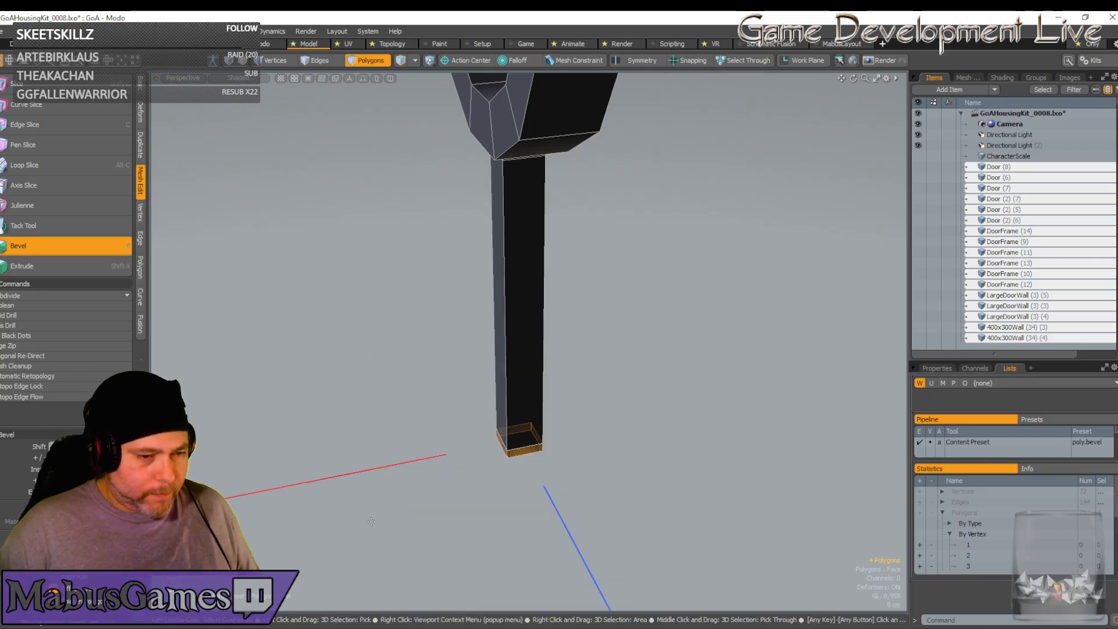
click(85, 246)
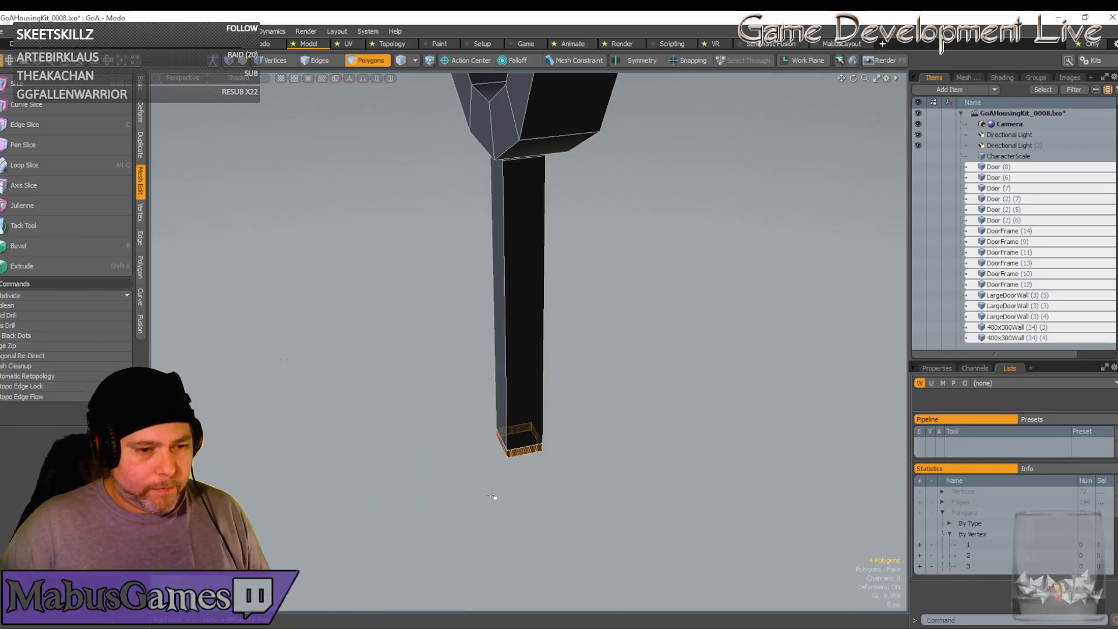
Bevel two opposite narrow polygons at the post's end outward into flat arms about 3.8 cm long
click(530, 451)
alt+drag(532, 452, 359, 360)
scroll(544, 526, down, 4)
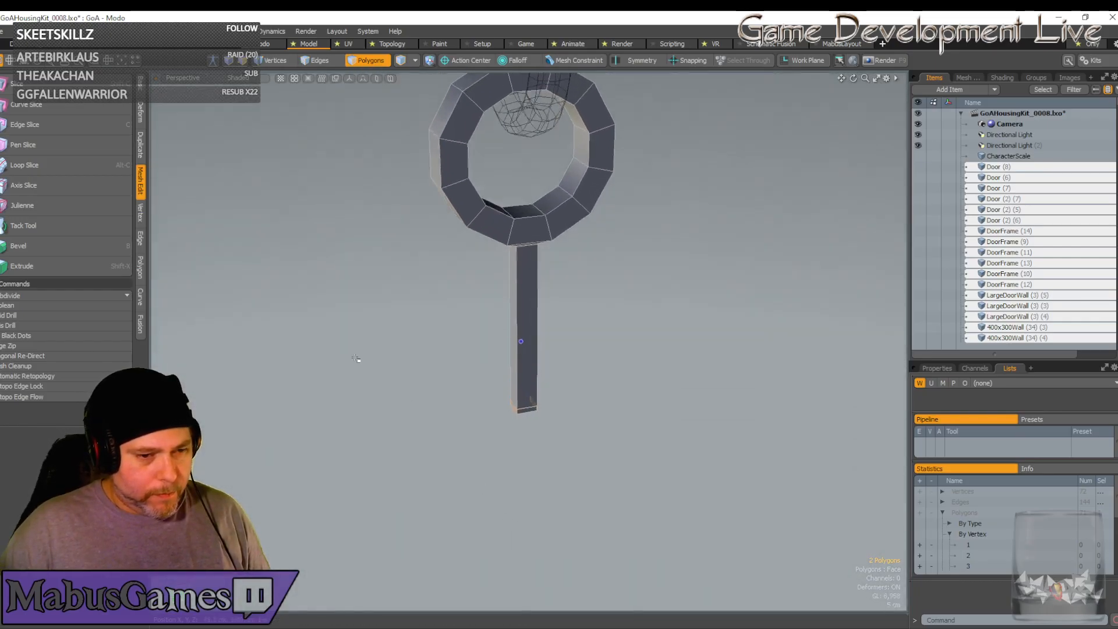
key(shift+a)
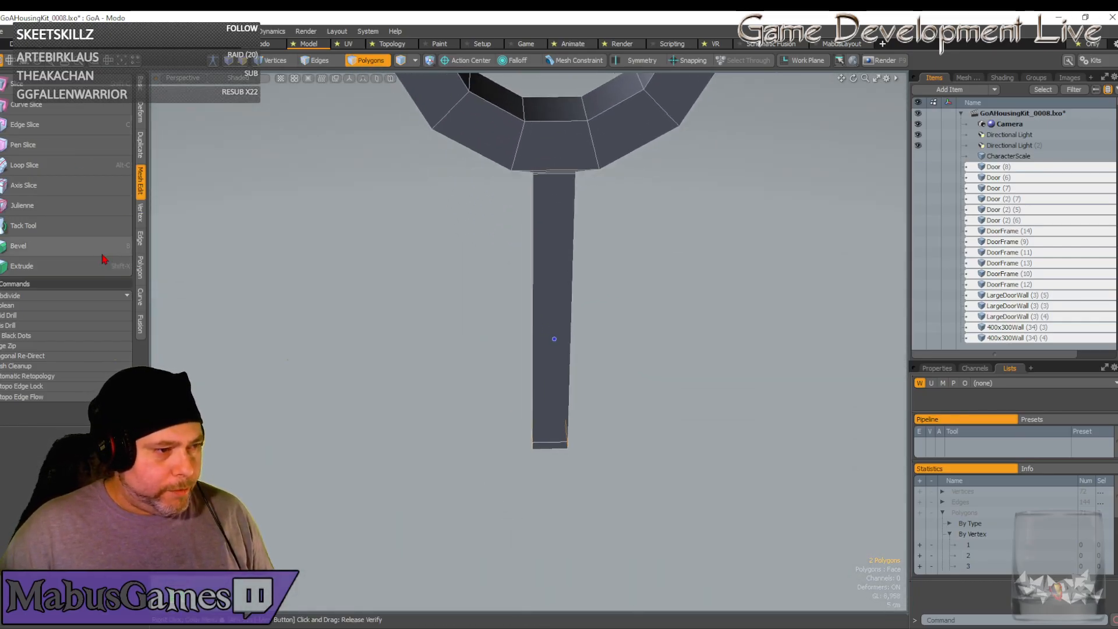
click(86, 247)
scroll(573, 446, down, 3)
click(665, 408)
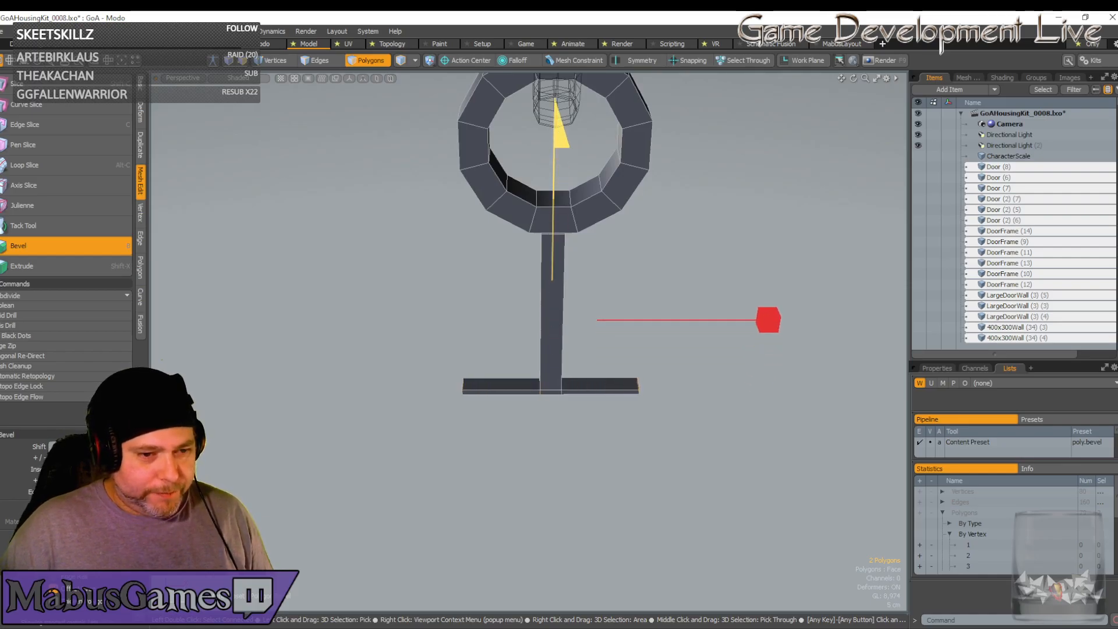
alt+drag(573, 257, 602, 389)
click(113, 245)
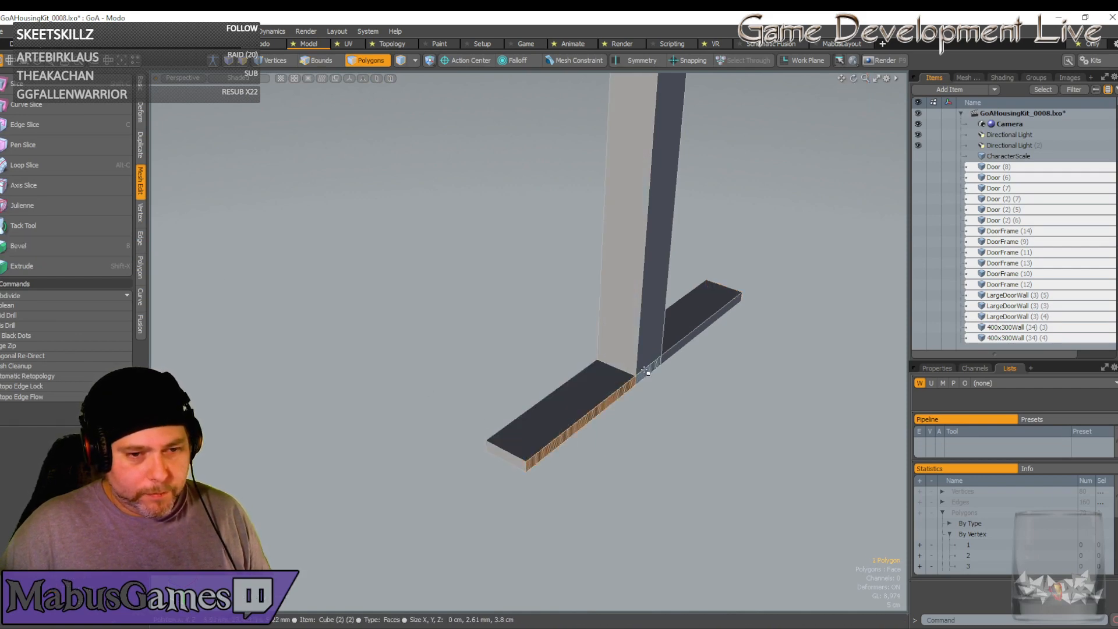
Select the six long side polygons of the two arms and bevel them outward about 3.5 cm into a rectangular base plate
shift+click(680, 346)
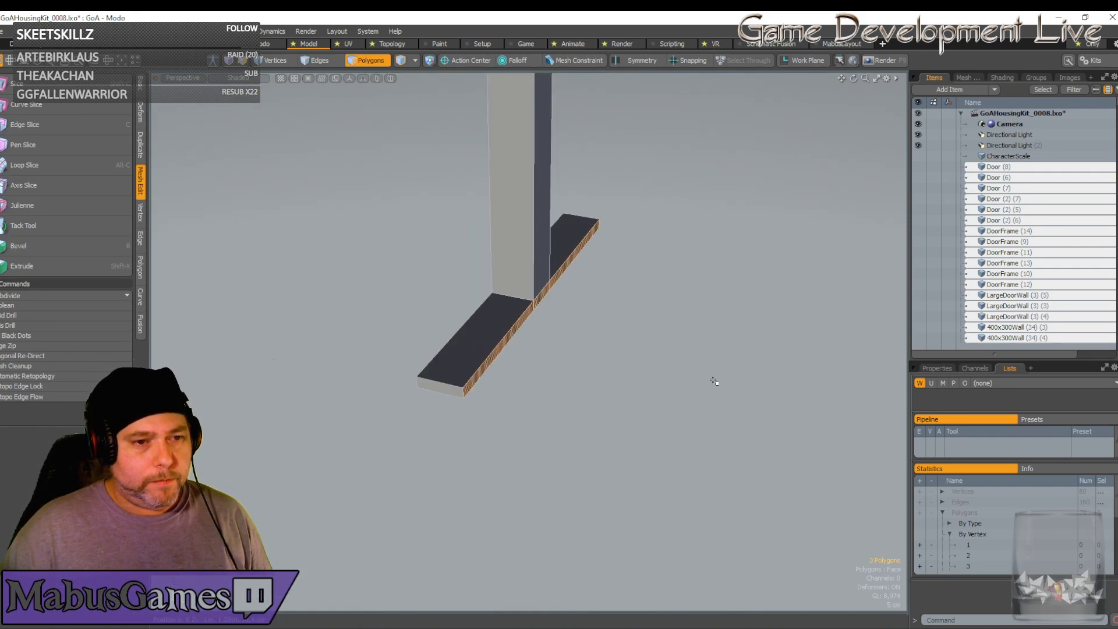
alt+drag(710, 377, 507, 297)
shift+click(490, 300)
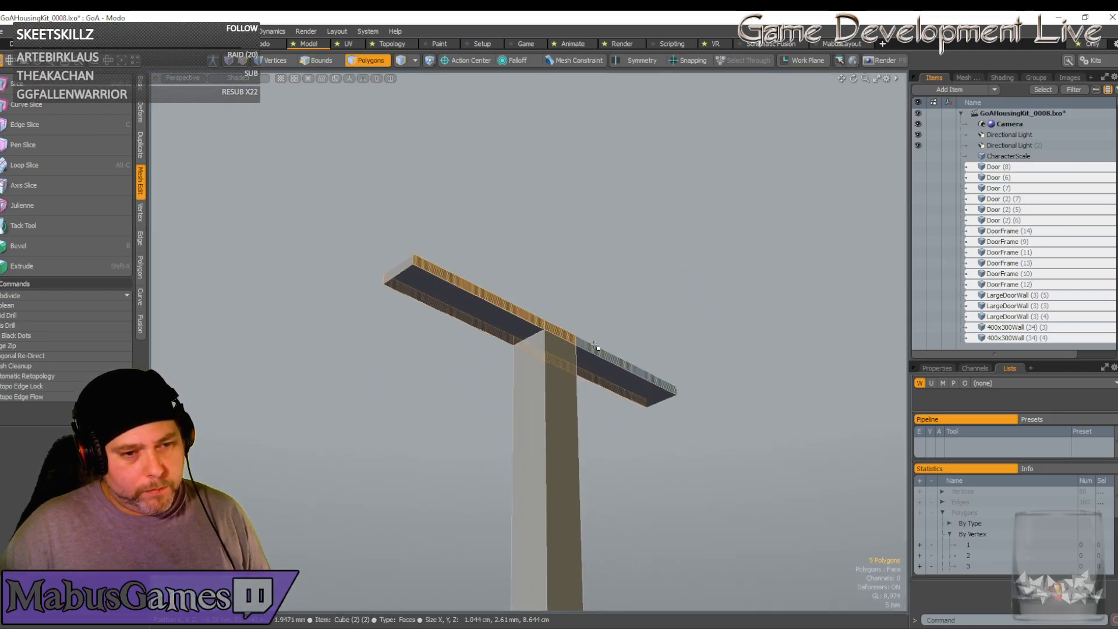
alt+drag(585, 372, 551, 359)
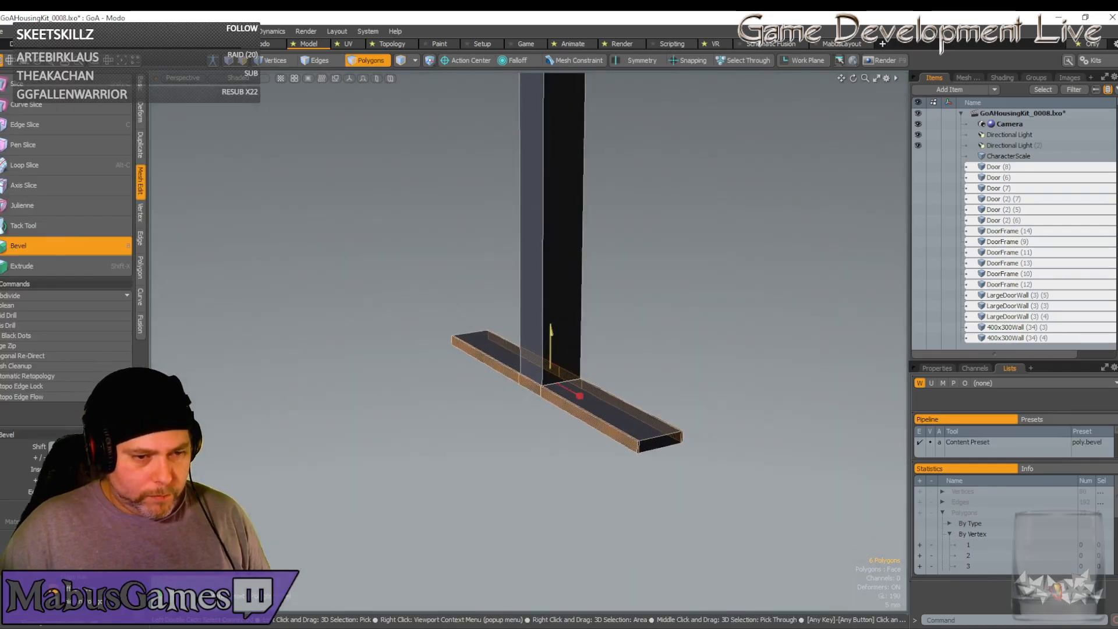
drag(579, 396, 581, 254)
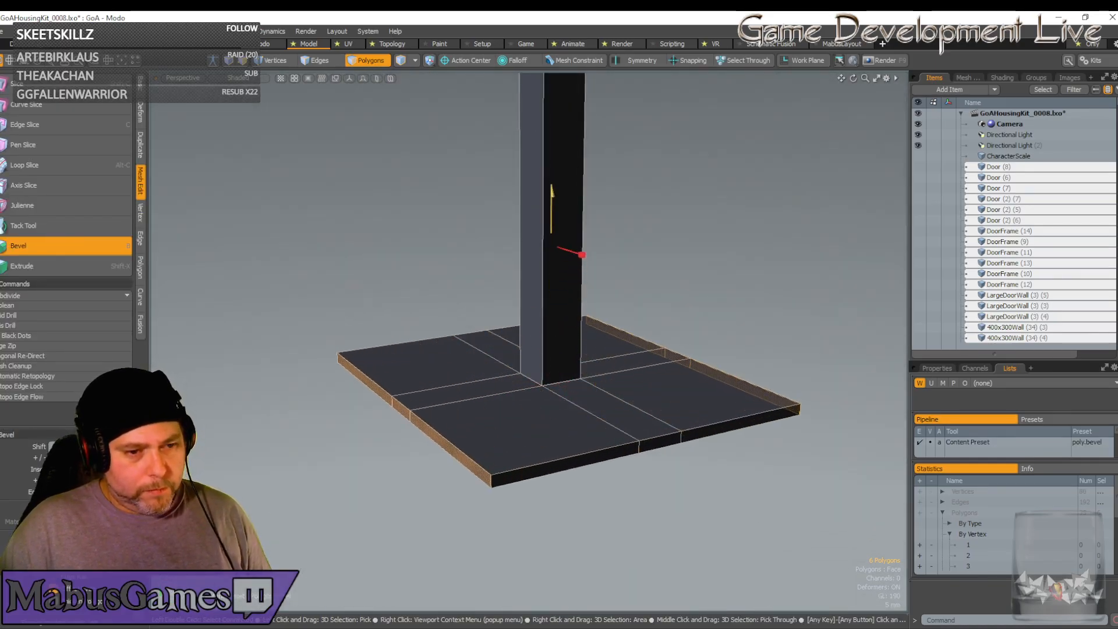
drag(552, 191, 552, 181)
alt+drag(520, 341, 600, 419)
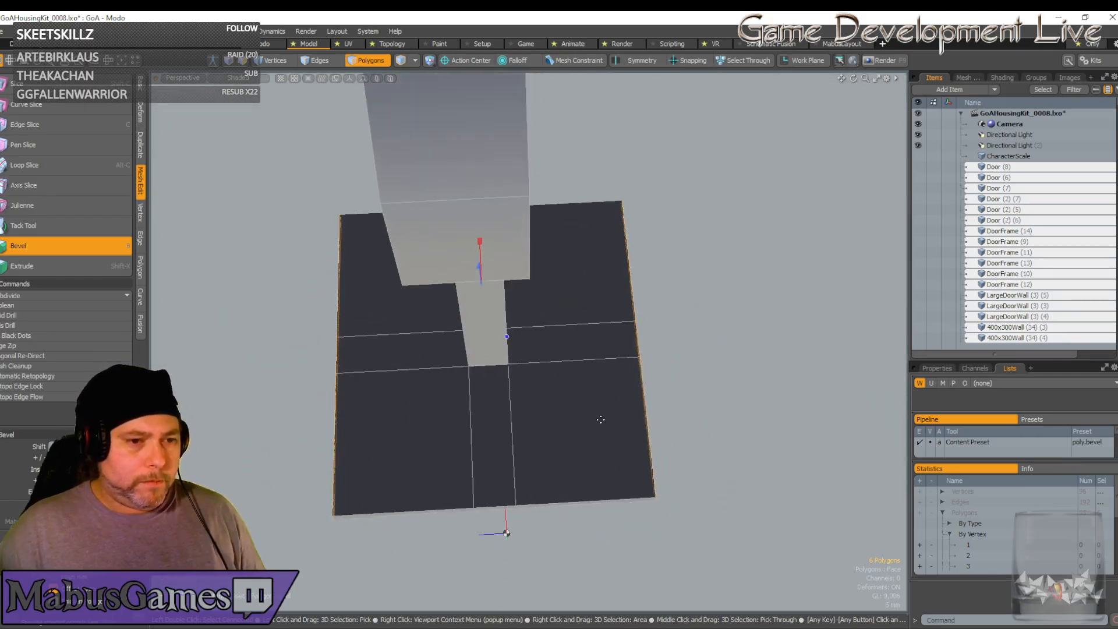
click(36, 248)
Select the post's lengthwise edges and loop-slice them at 0.50%, right beside the base plate
alt+drag(583, 398, 482, 181)
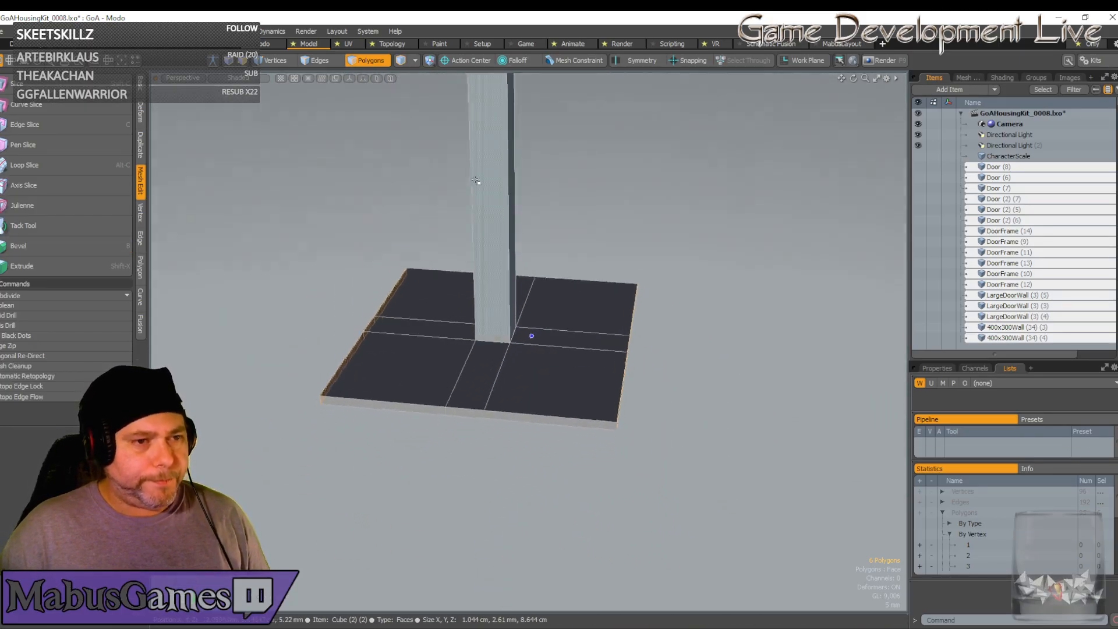
scroll(482, 182, down, 3)
click(322, 62)
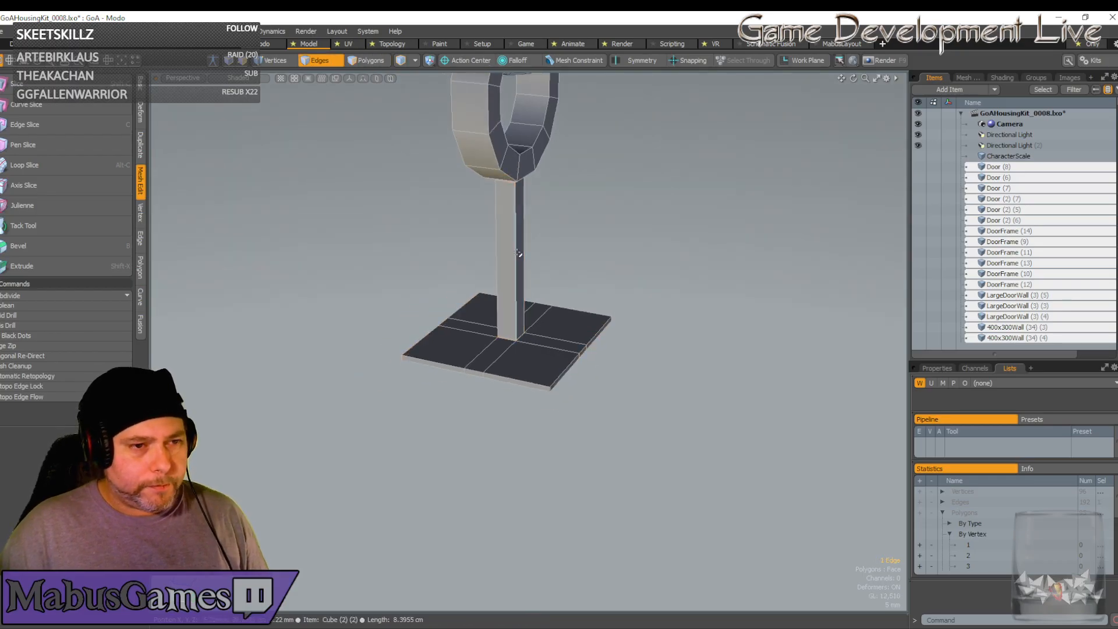
key(alt+l)
alt+drag(518, 252, 448, 228)
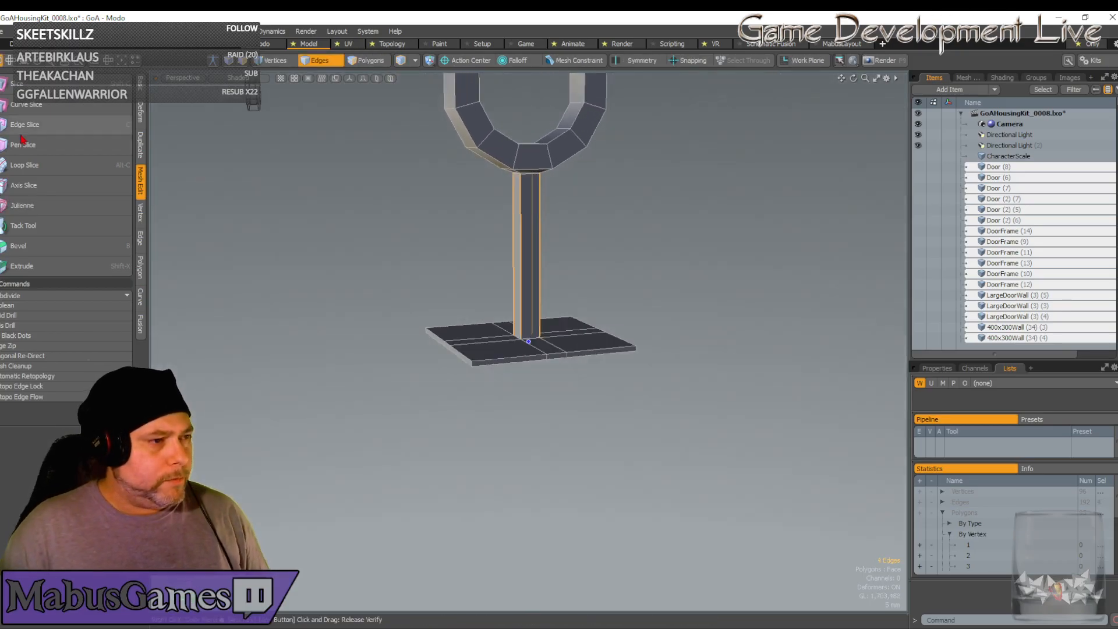
click(54, 169)
alt+drag(350, 170, 504, 185)
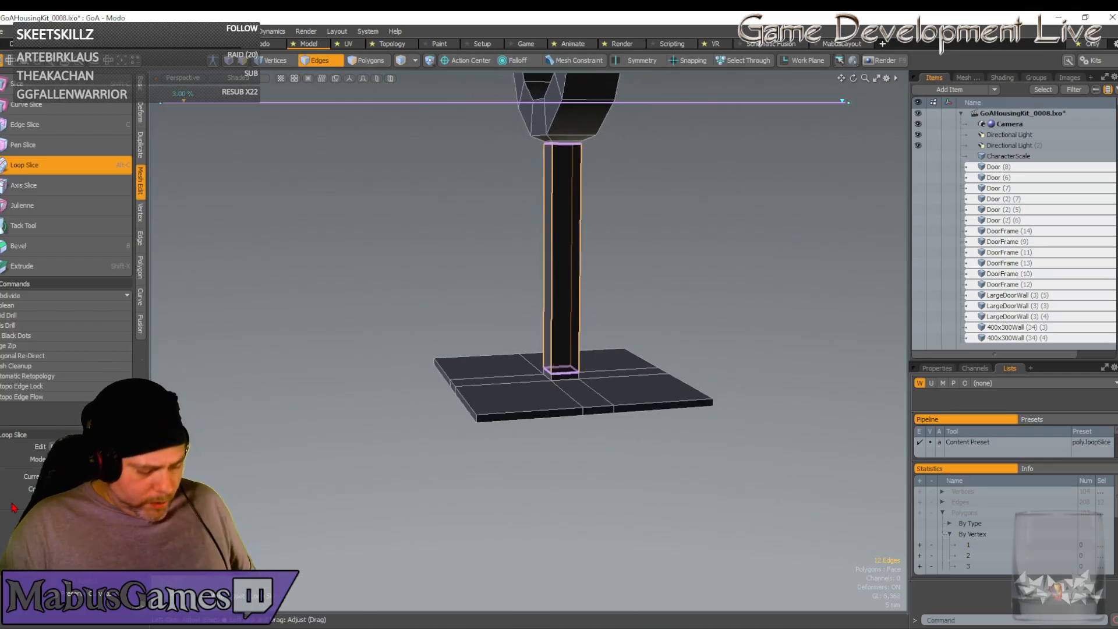
key(ctrl+d)
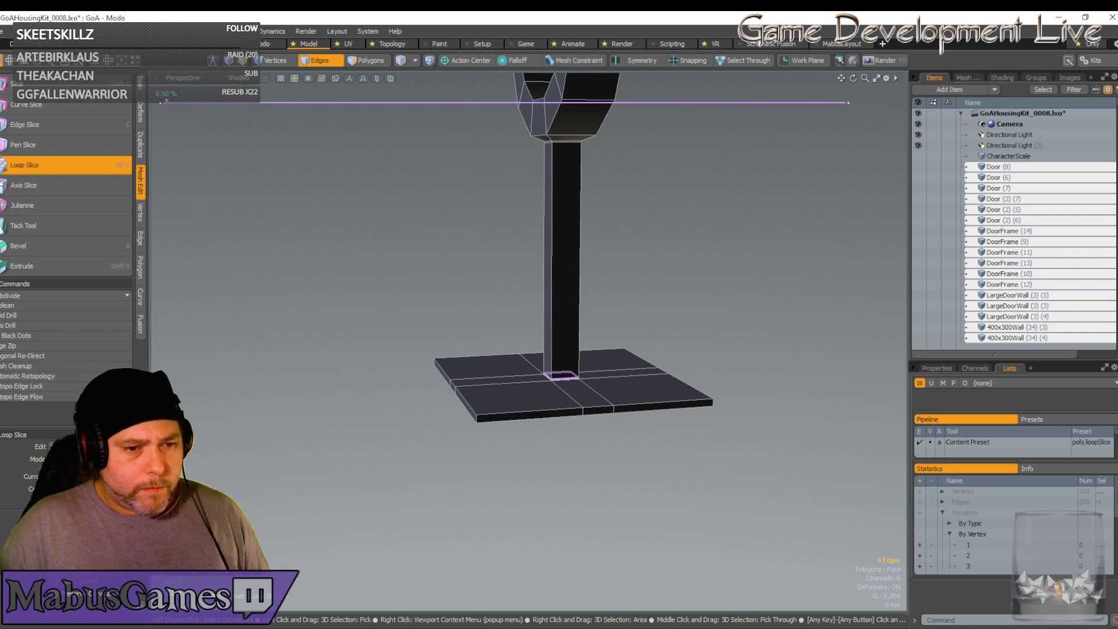
click(82, 171)
Select the parallel edges across one side section of the base plate and loop-slice them twice, at 0.50% from both ends
alt+drag(591, 303, 677, 401)
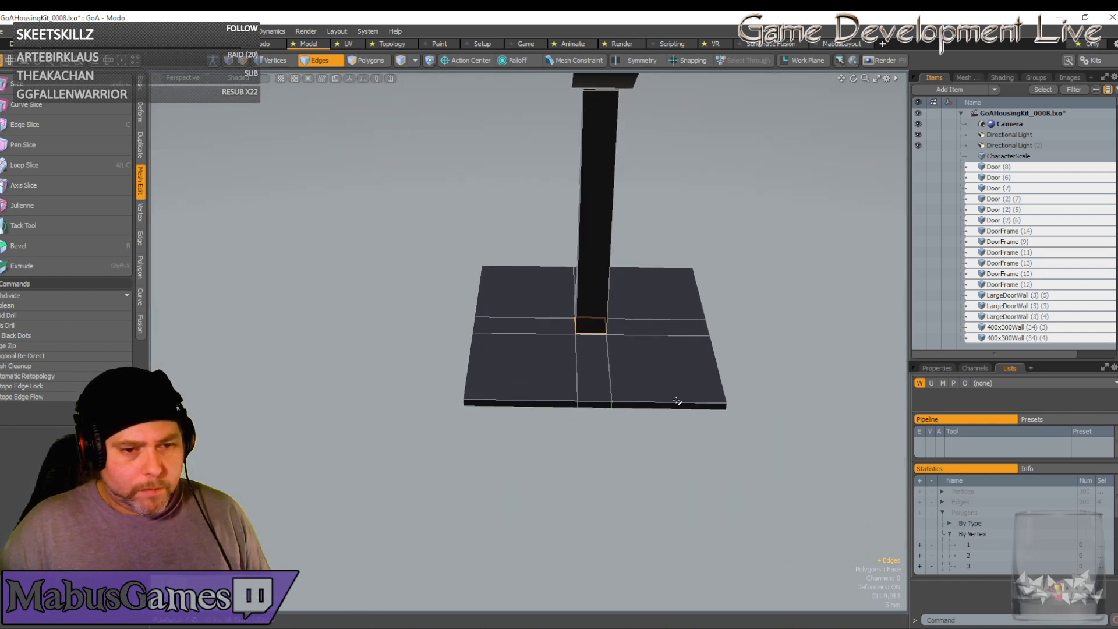
double_click(677, 403)
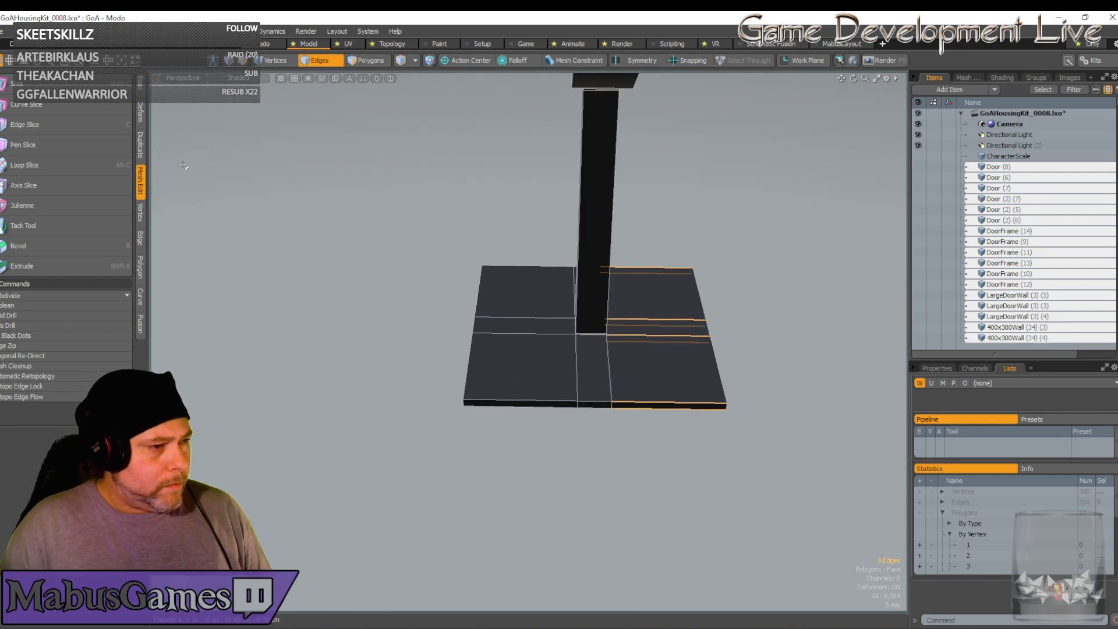
click(74, 166)
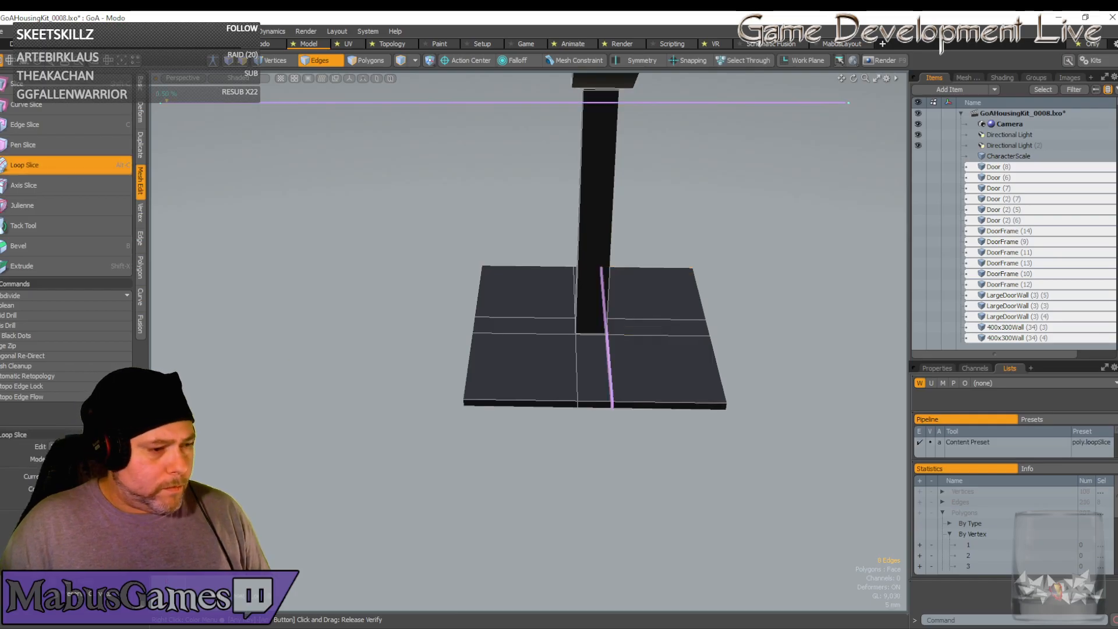
text(2)
key(Return)
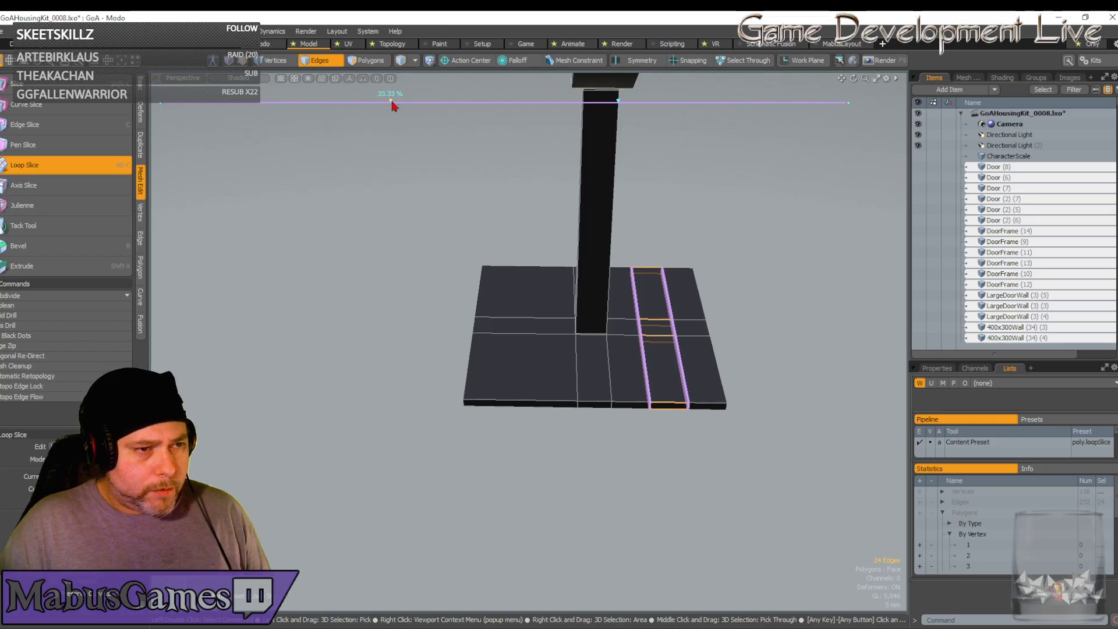
drag(391, 103, 166, 102)
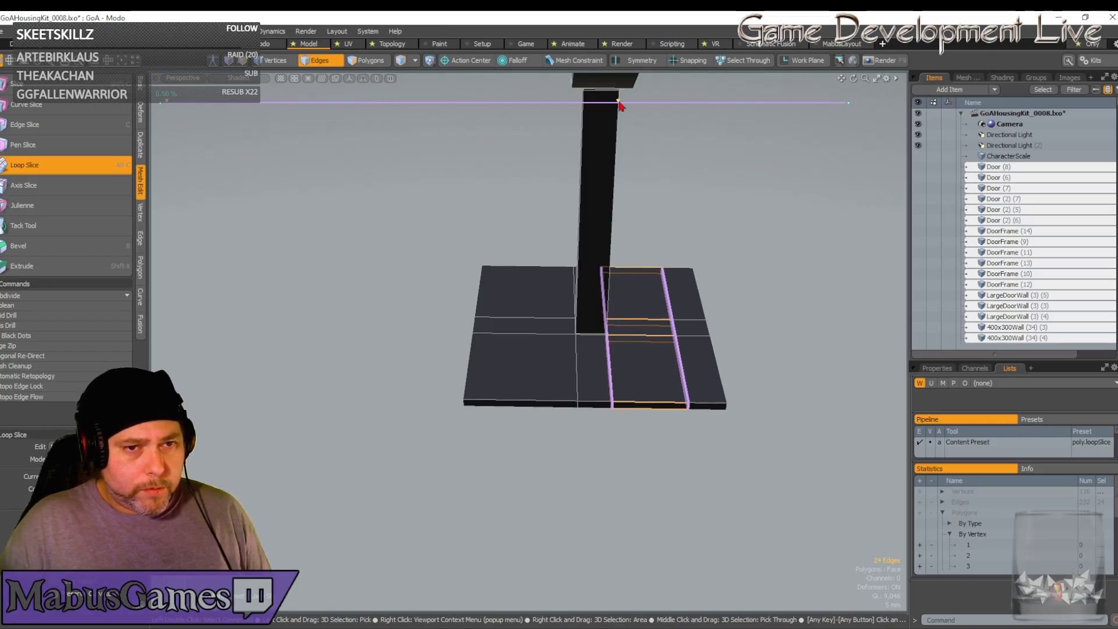
click(27, 144)
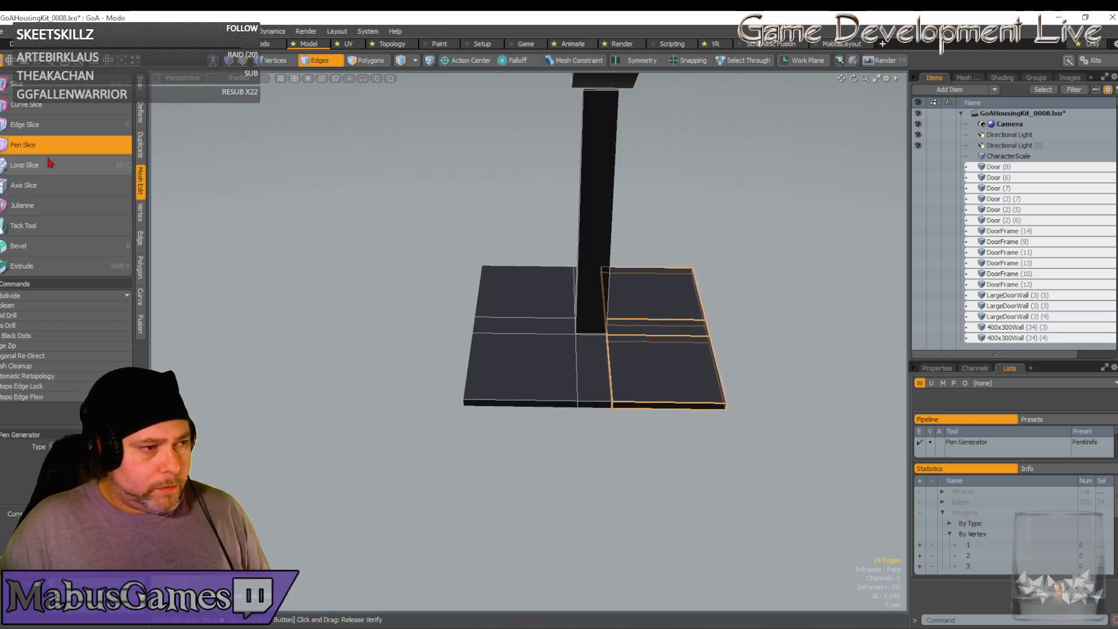
click(47, 148)
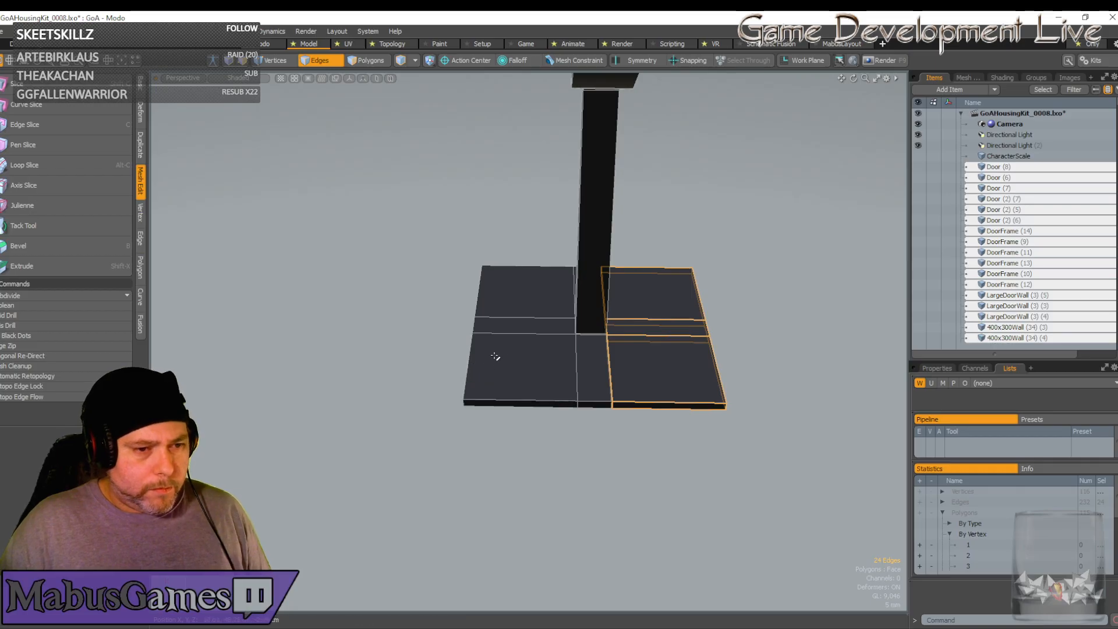
Apply the same double loop slice to the parallel edges of the base plate's opposite side section
click(514, 332)
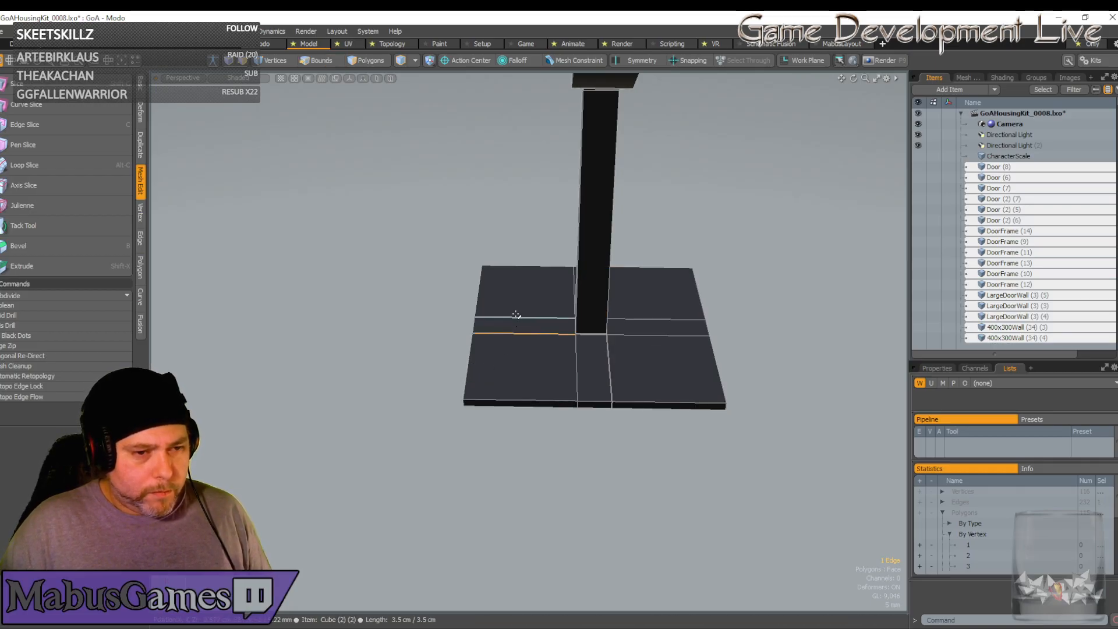
key(l)
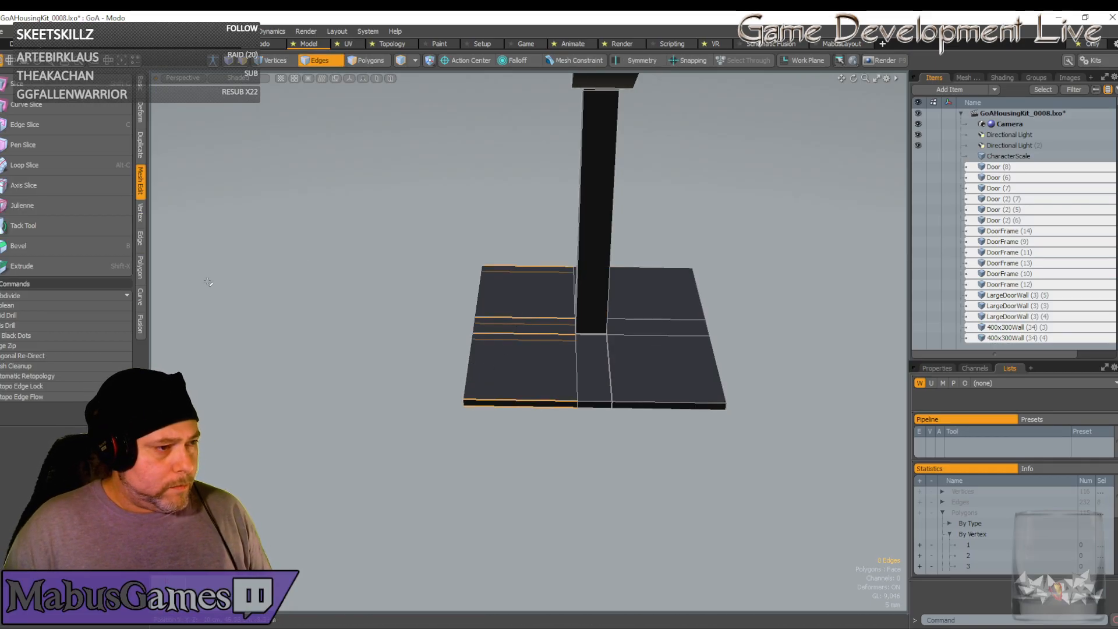
click(54, 165)
key(q)
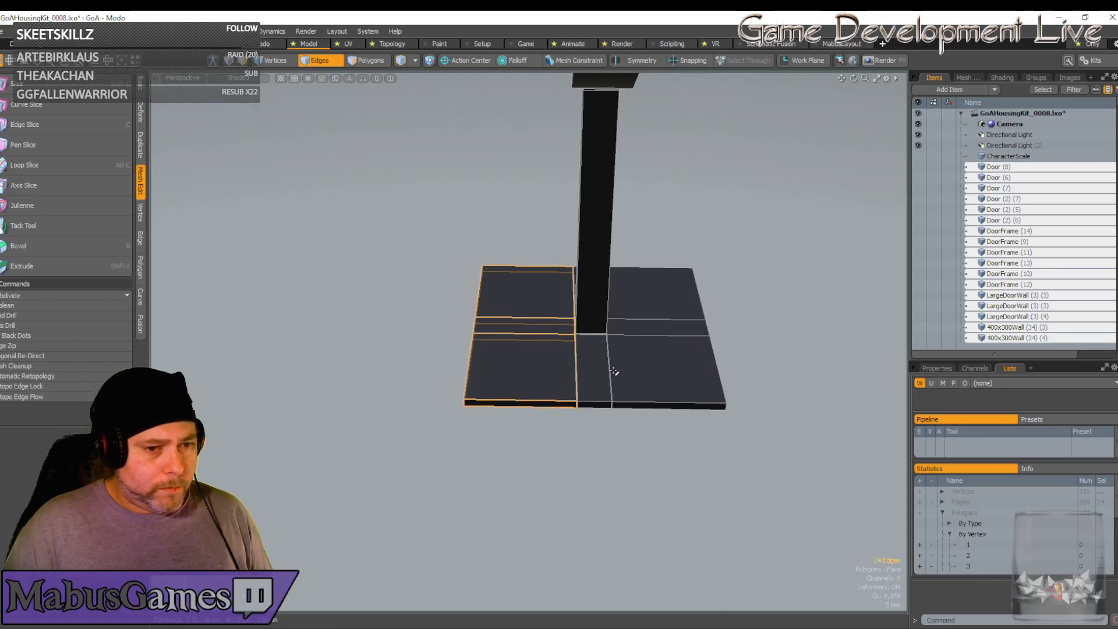
Select the base plate's perpendicular edges on both sides of the post and loop-slice them at 0.50% from both ends
click(577, 374)
alt+drag(559, 312, 532, 293)
key(alt+l)
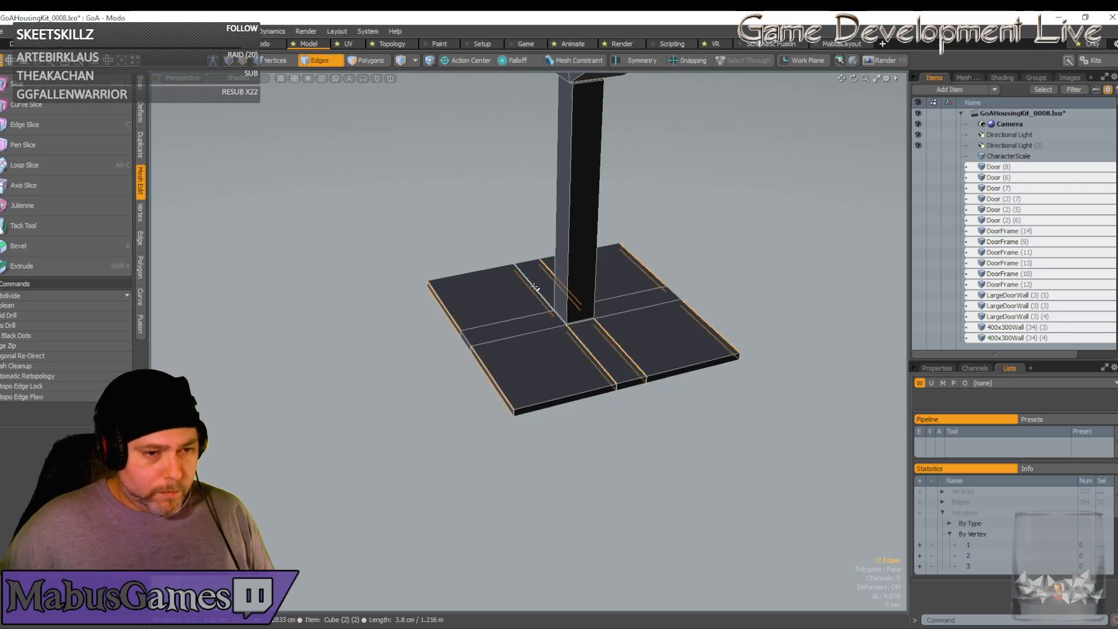
click(50, 169)
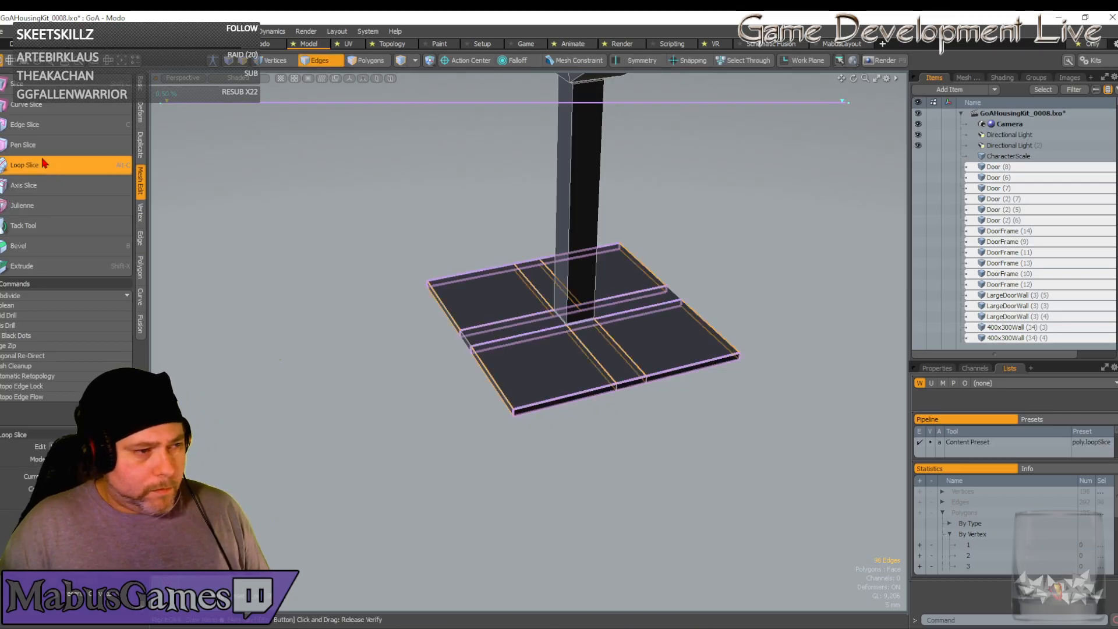
click(49, 168)
Subdivide the whole ceiling mount mesh with SDS Subdivide and inspect the rounded ring, post and base
alt+drag(529, 342, 338, 146)
click(31, 296)
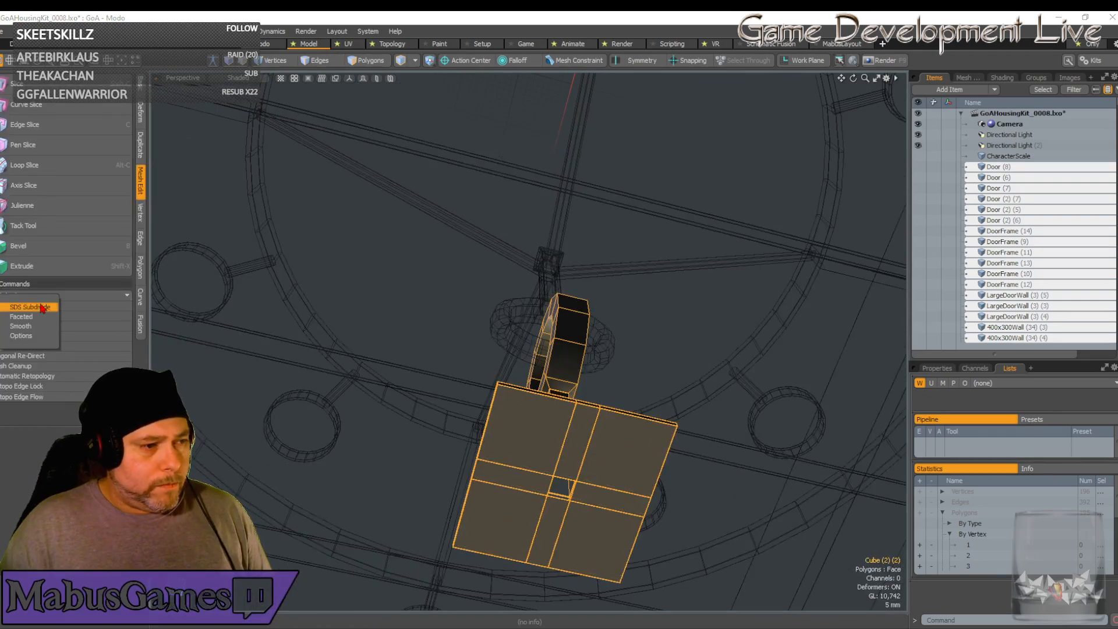
click(41, 306)
alt+drag(355, 326, 437, 484)
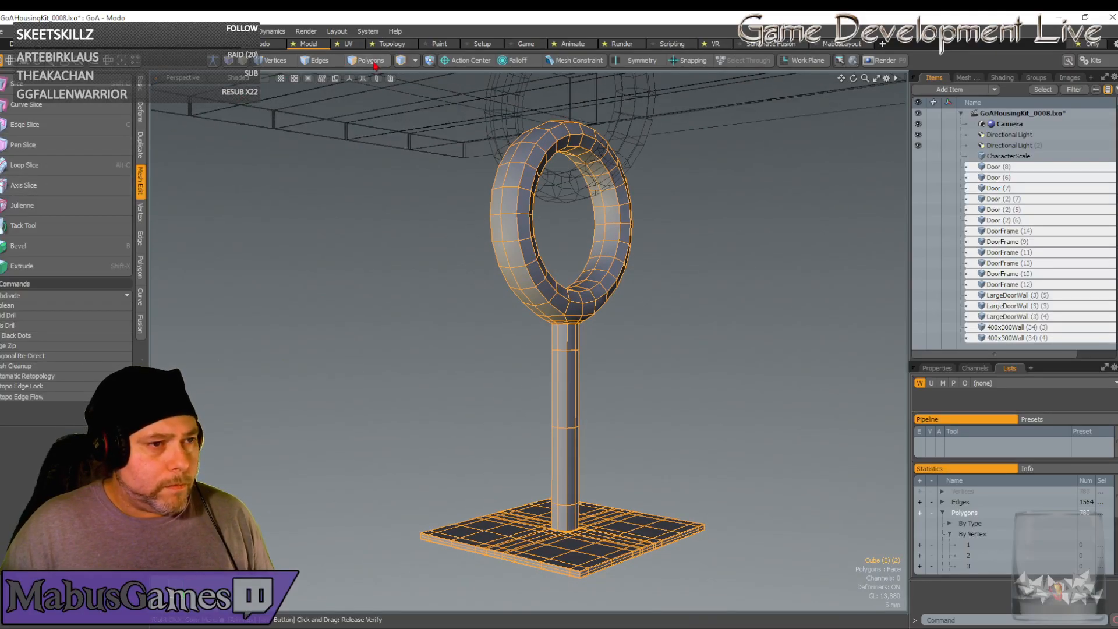
Select the three horizontal edges along the base plate's rim, extended to full loops, and remove them
key(bracketleft)
alt+drag(501, 250, 346, 206)
alt+drag(520, 219, 522, 227)
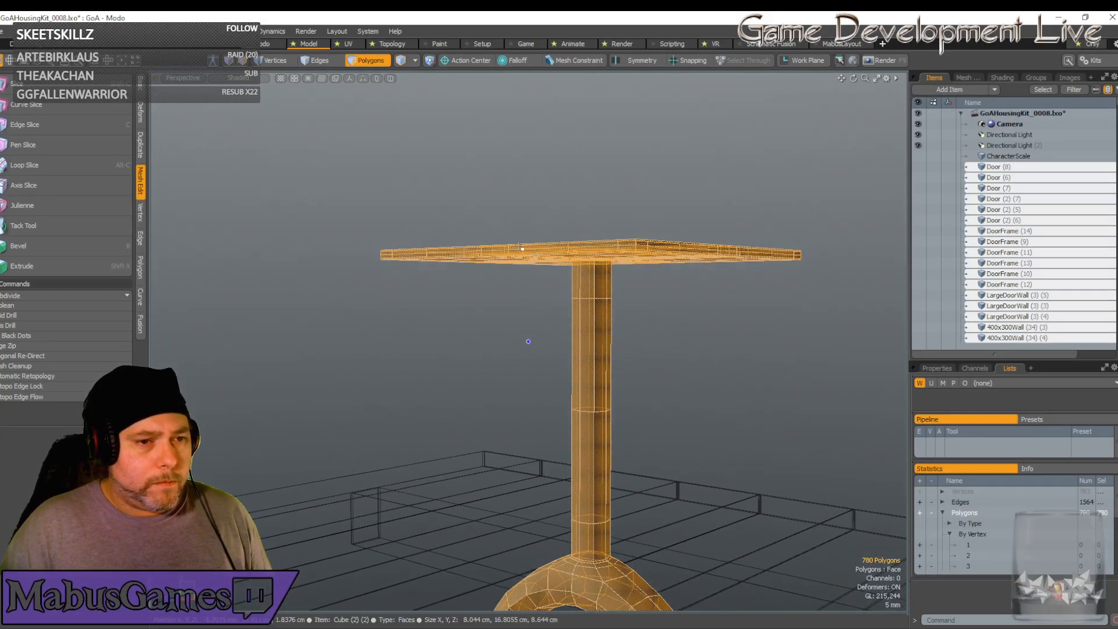
click(184, 80)
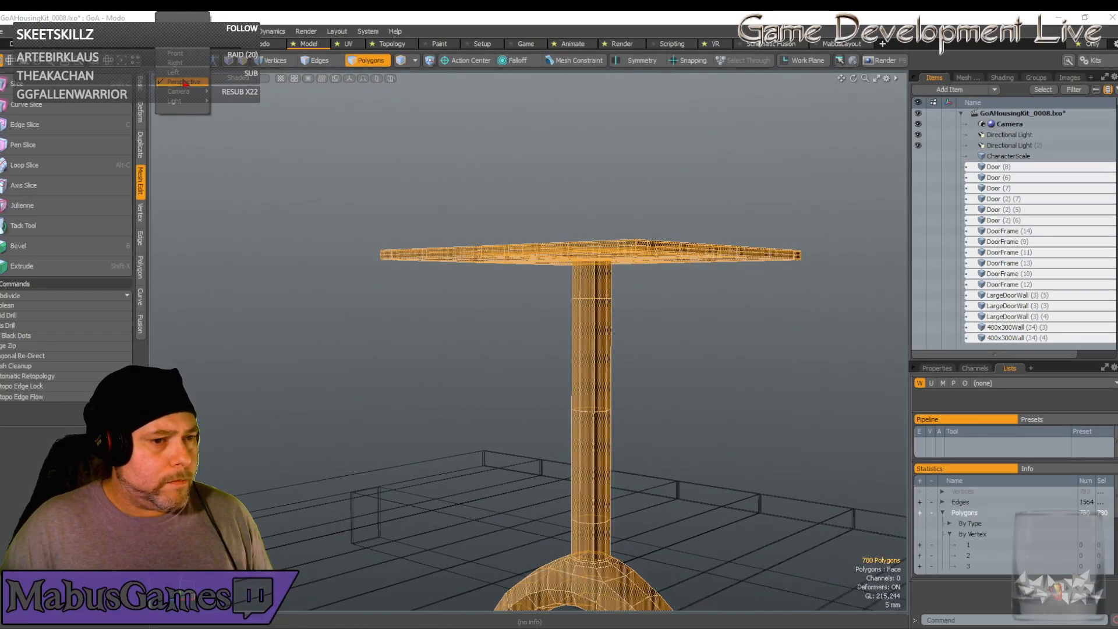
alt+drag(560, 310, 561, 367)
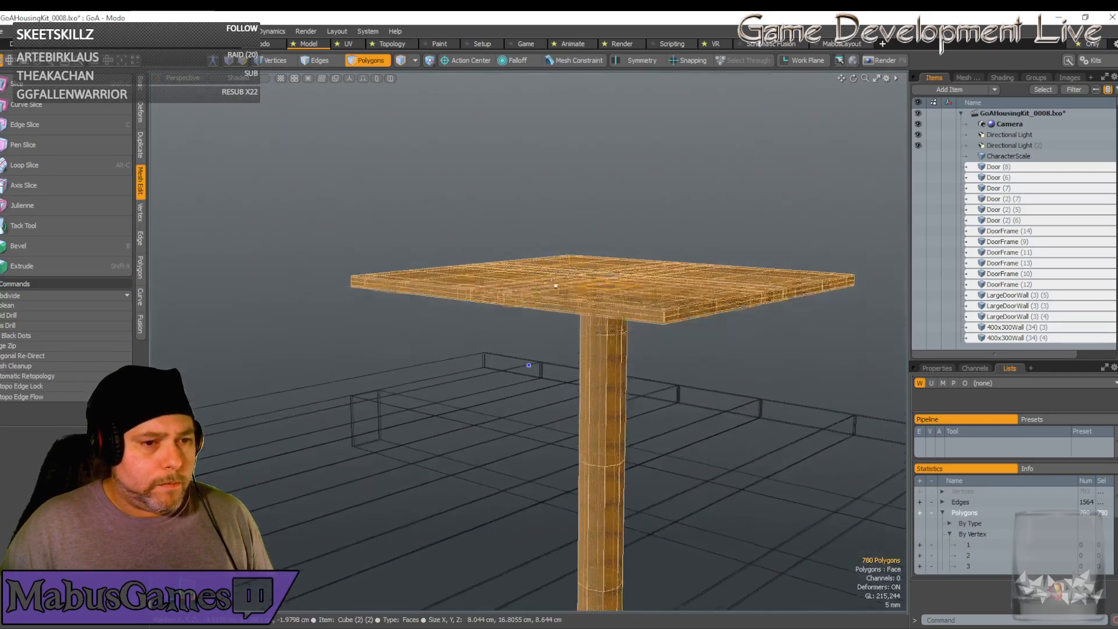
scroll(560, 303, up, 3)
click(558, 304)
scroll(559, 306, up, 5)
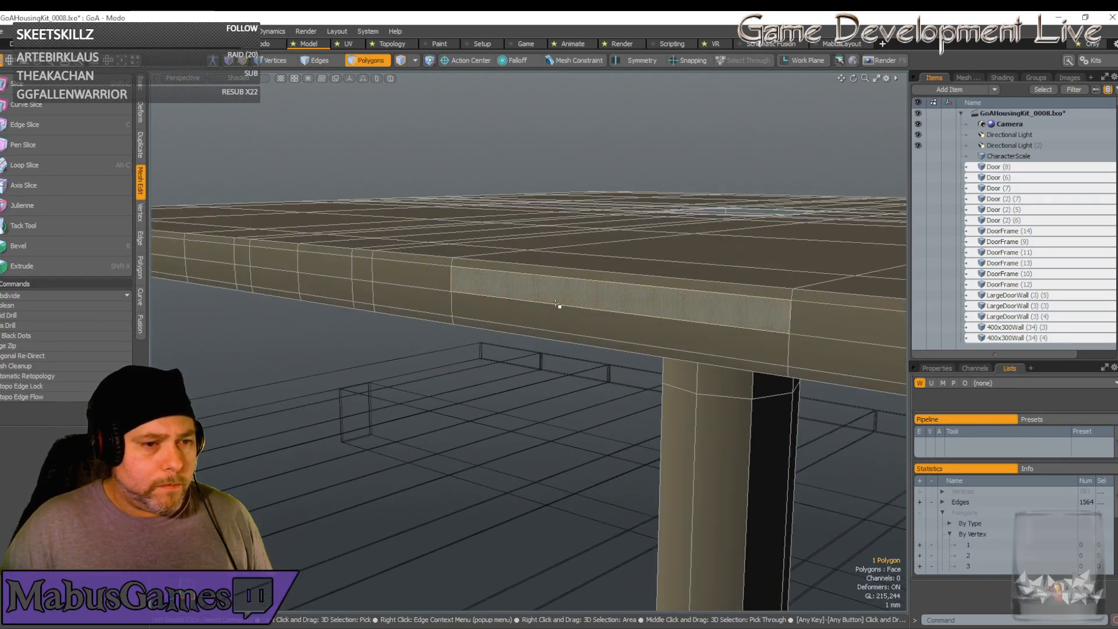
click(329, 62)
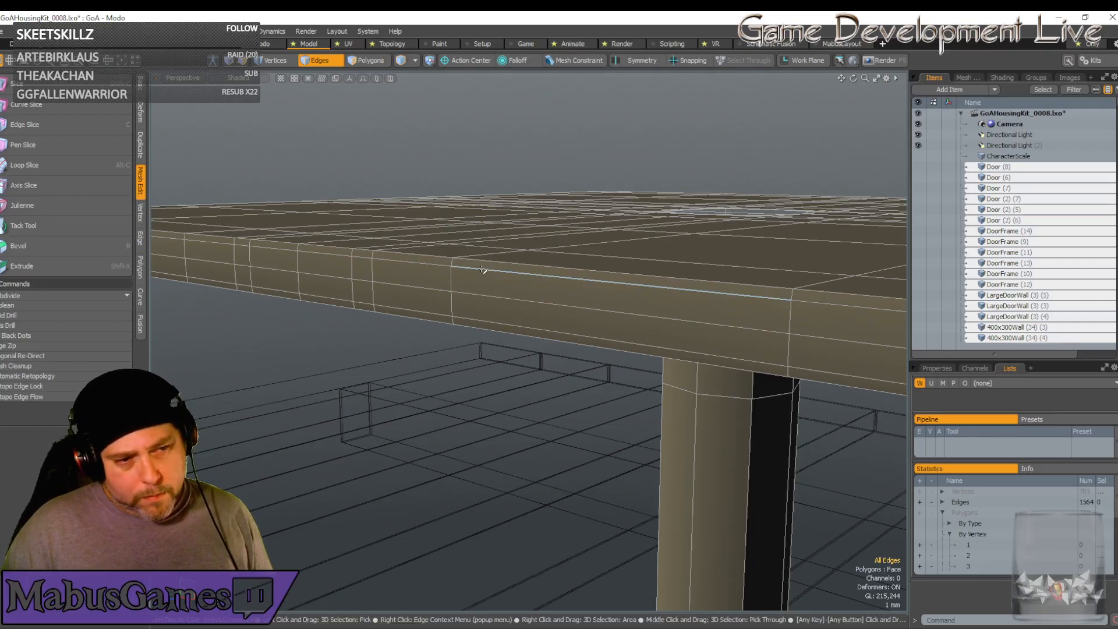
click(482, 270)
shift+click(488, 318)
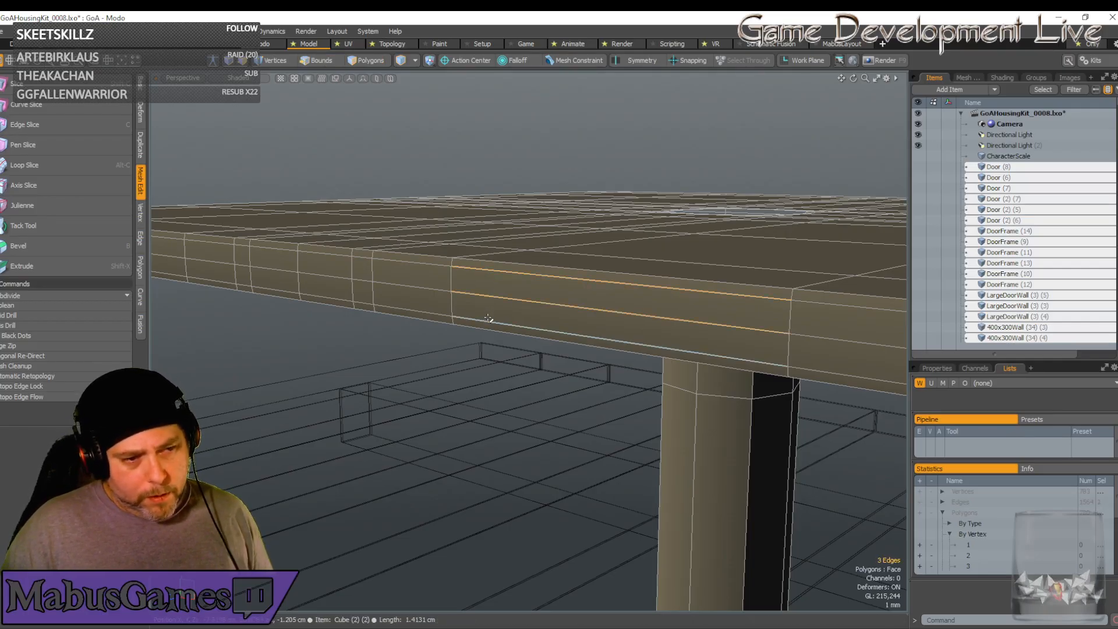
key(BackSpace)
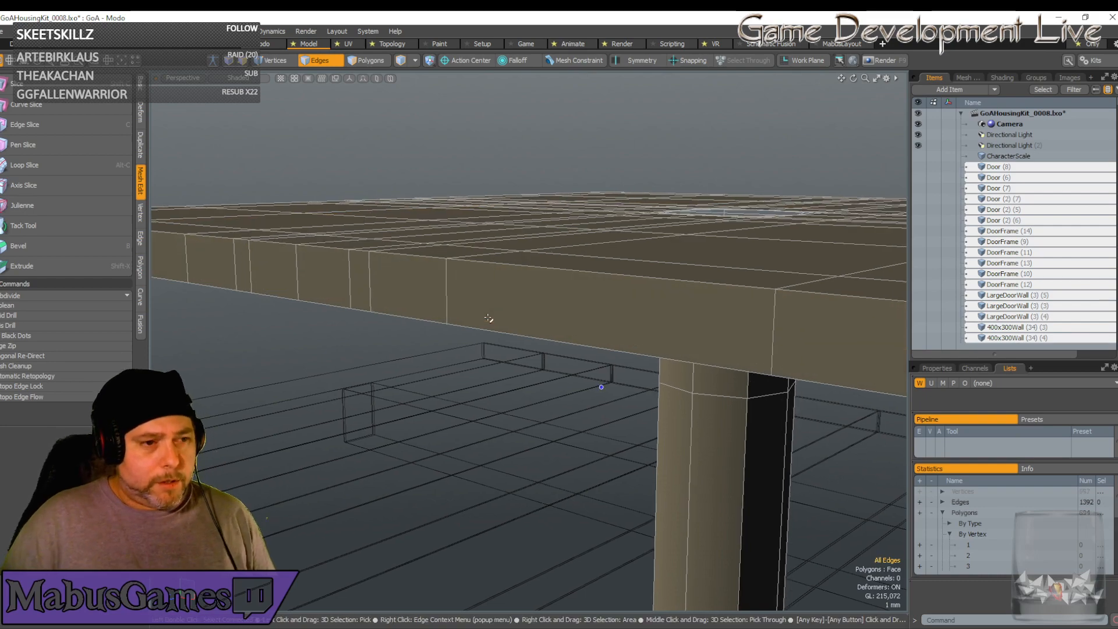
Select the base plate's extra grid edges away from the post, extend them to full loops in both directions, and remove them
alt+drag(489, 318, 594, 307)
scroll(500, 292, down, 6)
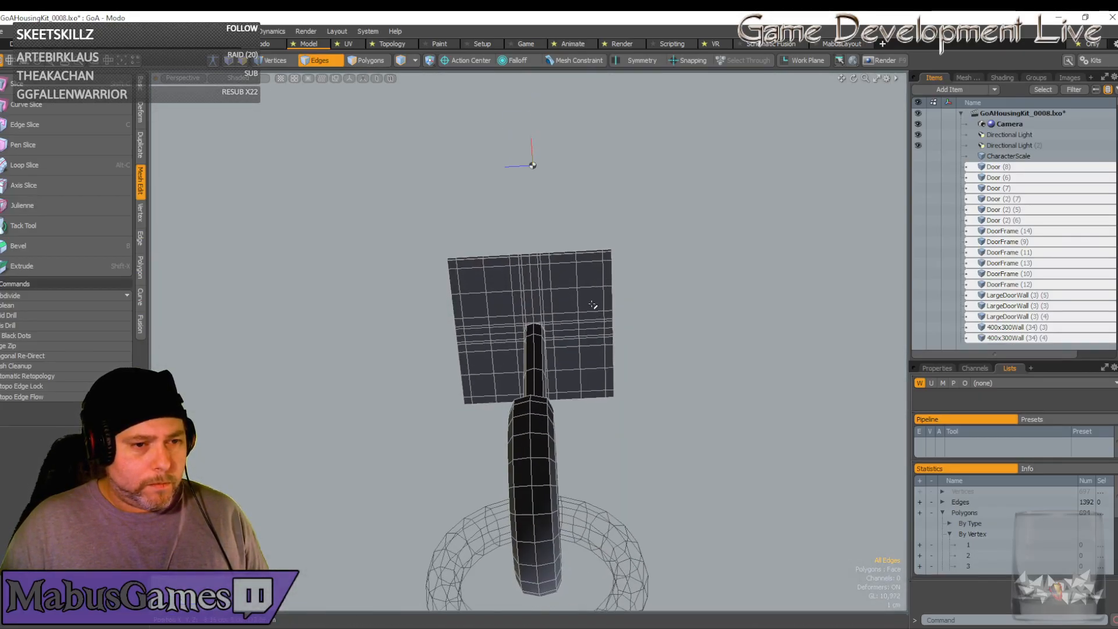
scroll(590, 303, up, 5)
scroll(588, 302, up, 3)
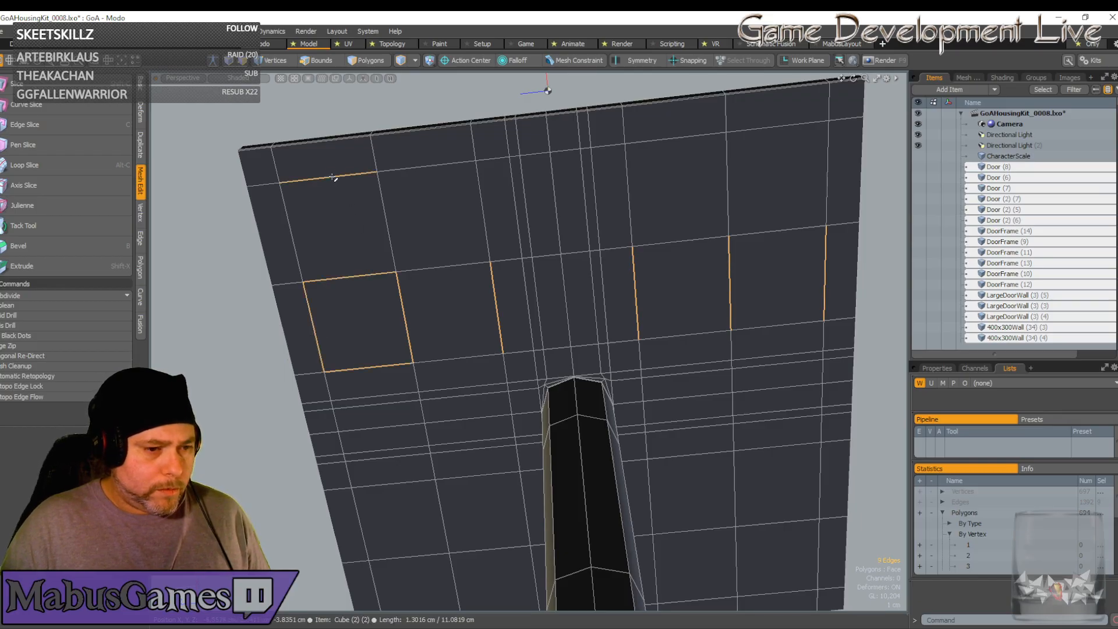
alt+drag(429, 481, 480, 343)
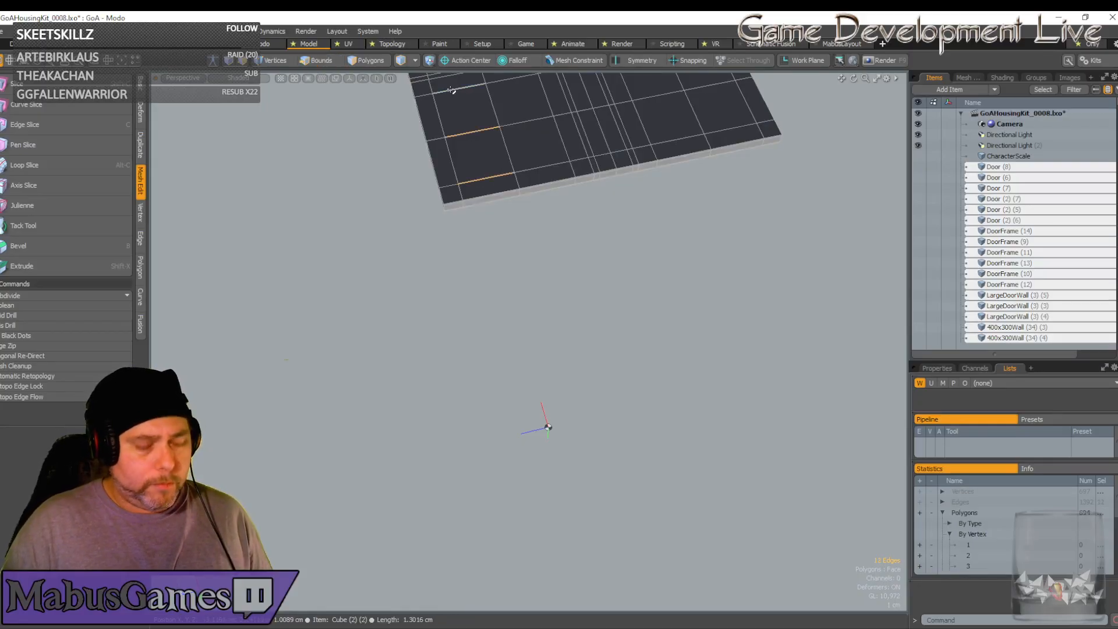
key(l)
scroll(451, 91, down, 3)
alt+shift+drag(451, 90, 452, 282)
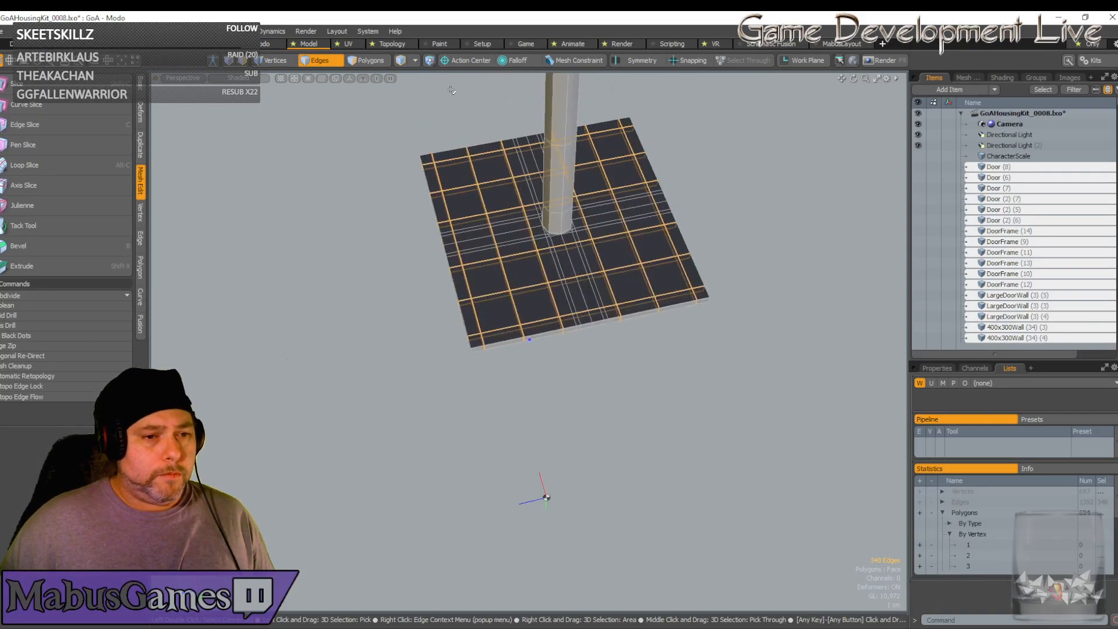
key(BackSpace)
key(a)
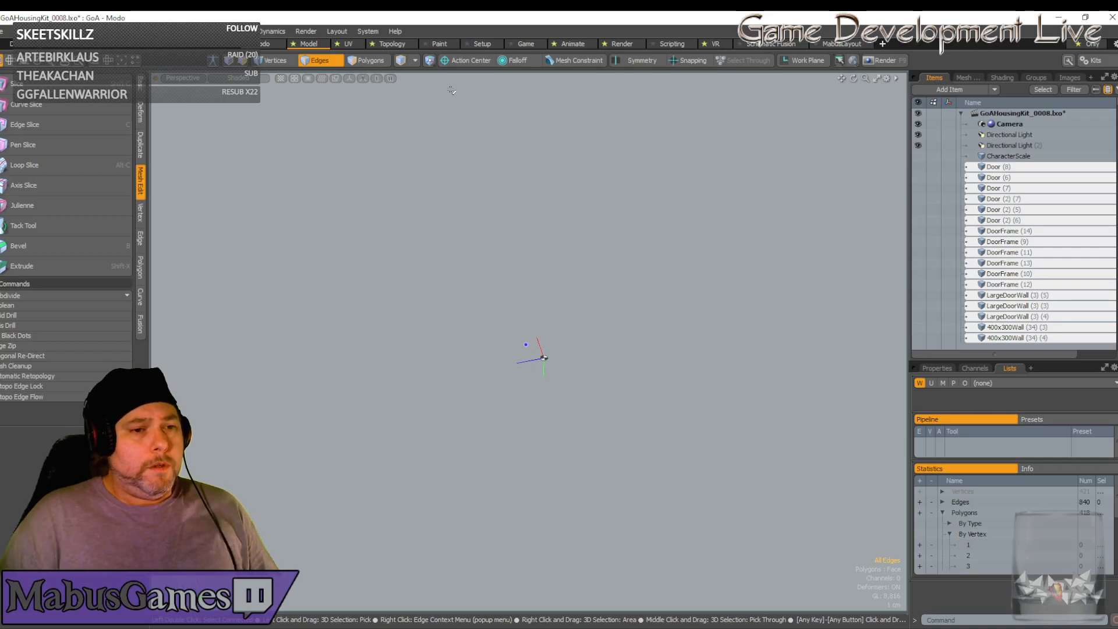
key(a)
alt+drag(487, 103, 402, 138)
key(a)
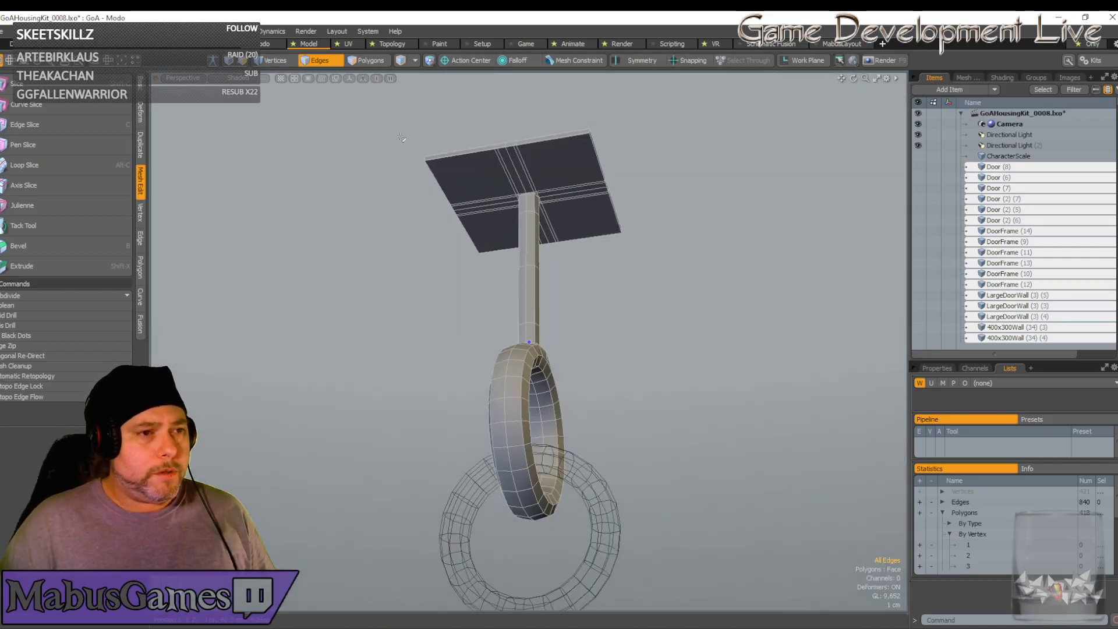
In the front view, select the polygons of the base plate's upper face and delete them
click(195, 80)
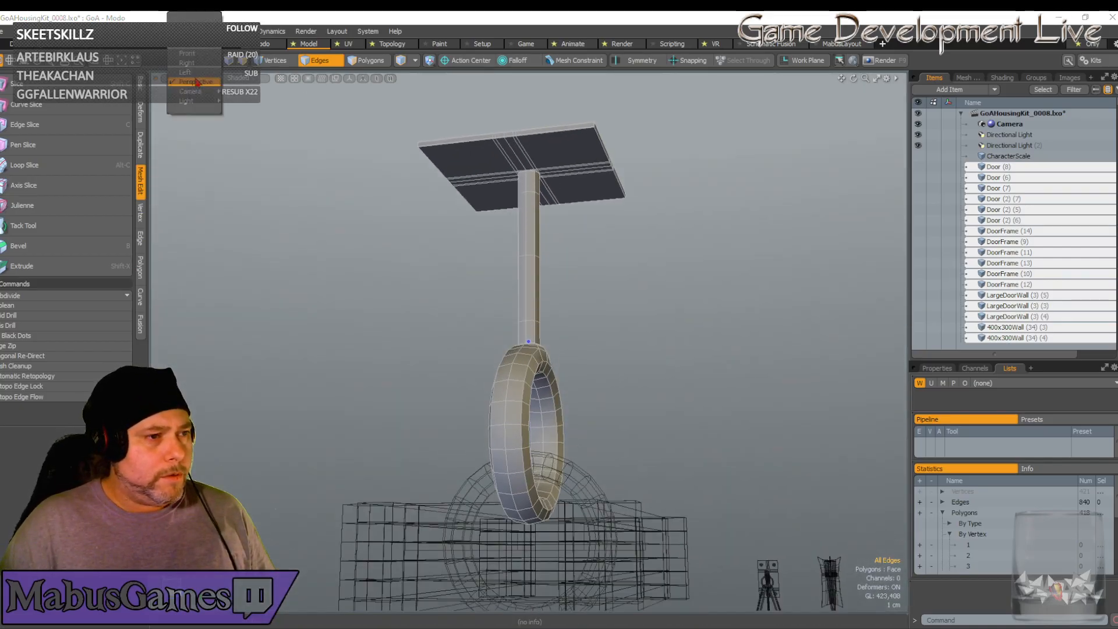
click(186, 53)
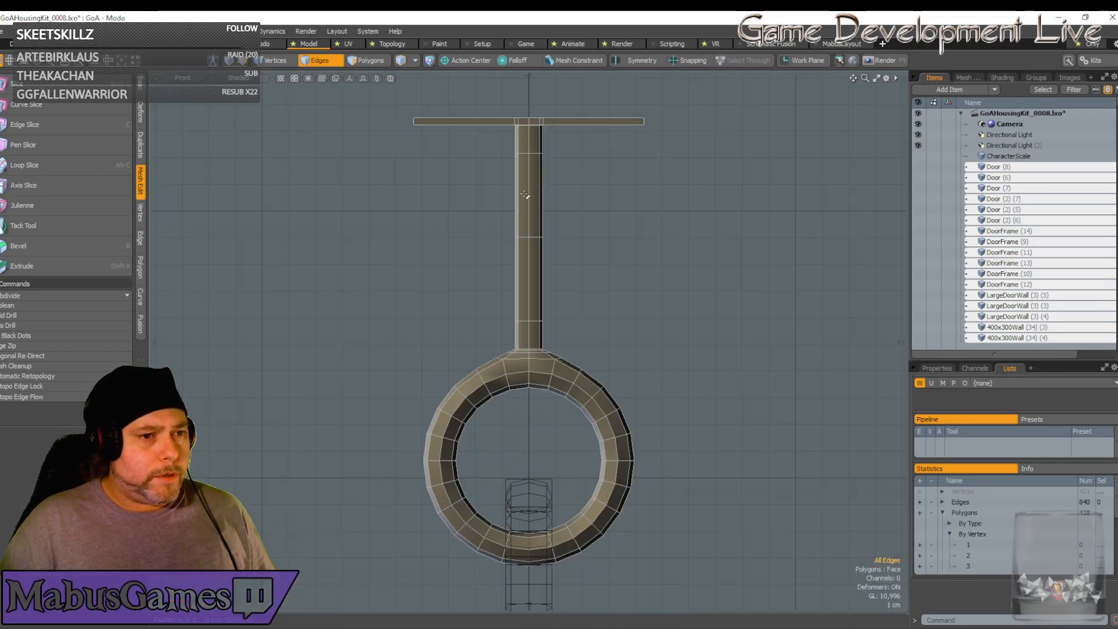
click(374, 62)
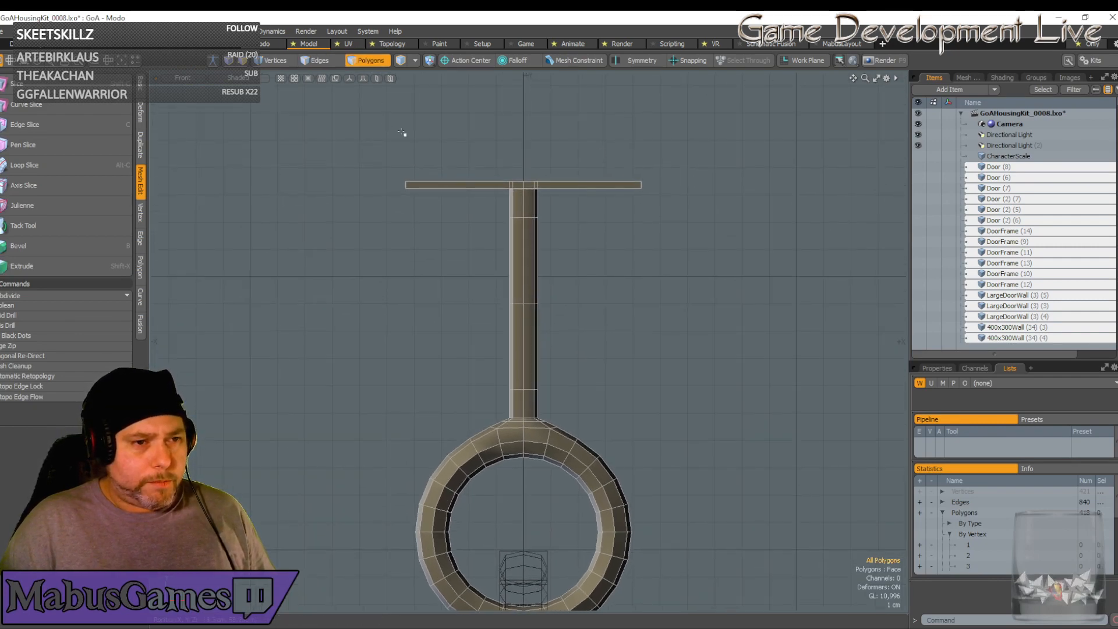
drag(343, 123, 683, 189)
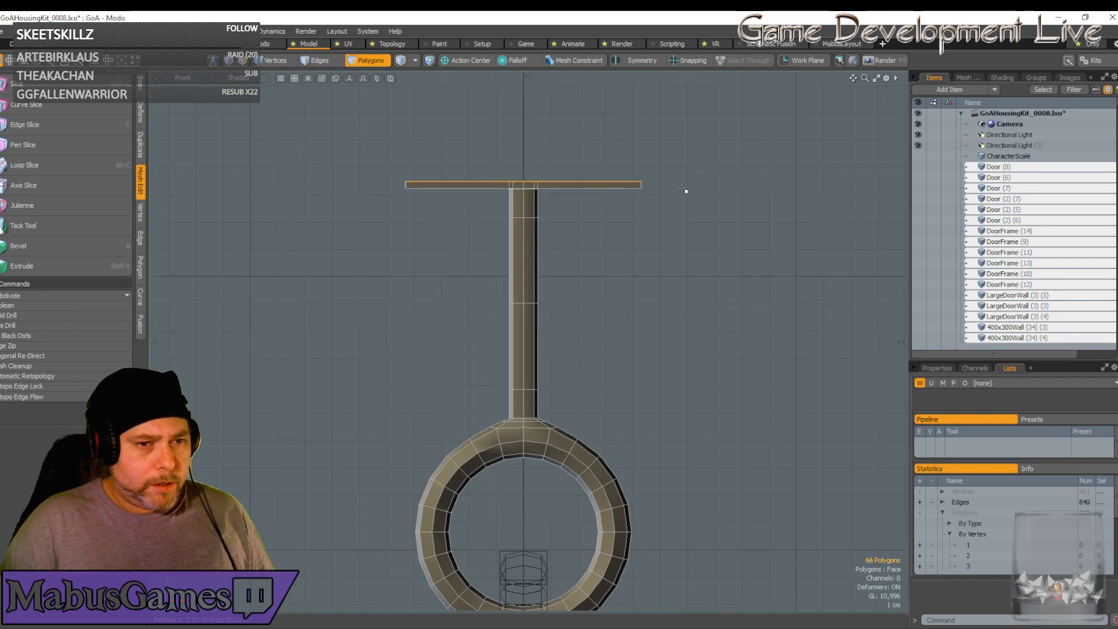
click(200, 78)
click(203, 110)
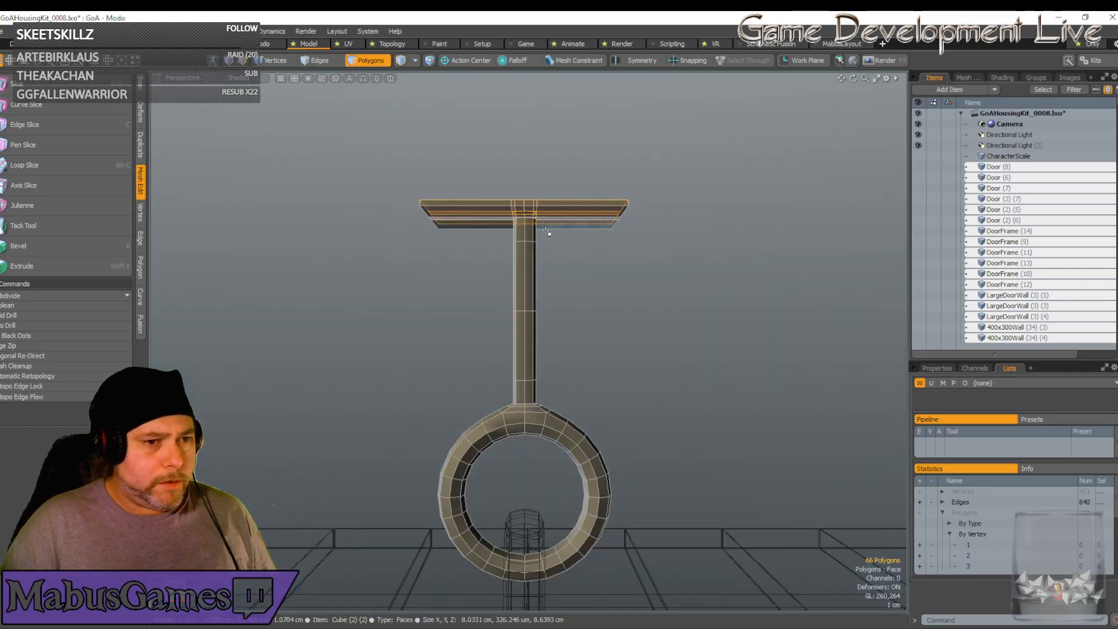
key(Delete)
Select the horizontal edge loops around the mount's post and remove them
alt+drag(546, 231, 687, 413)
scroll(1056, 545, down, 1)
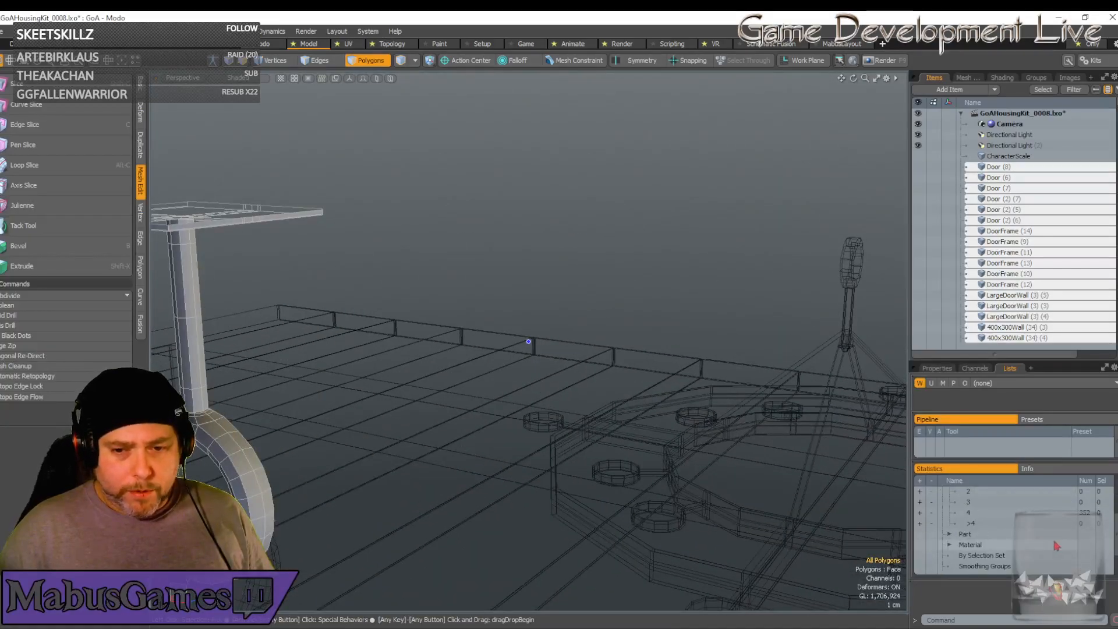
alt+drag(775, 501, 501, 248)
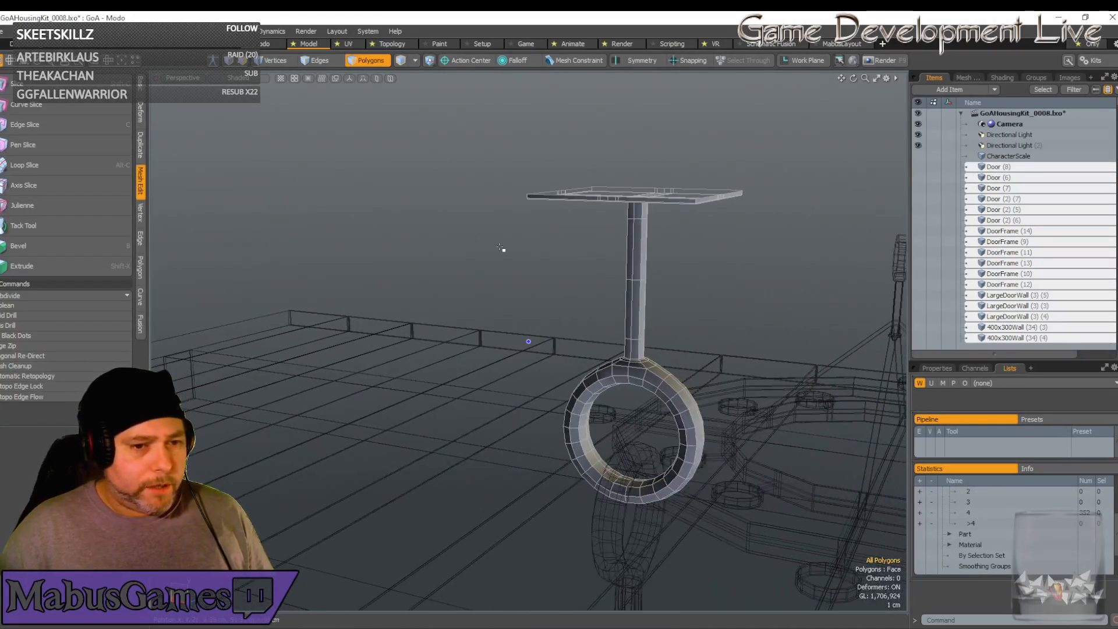
click(323, 61)
click(637, 218)
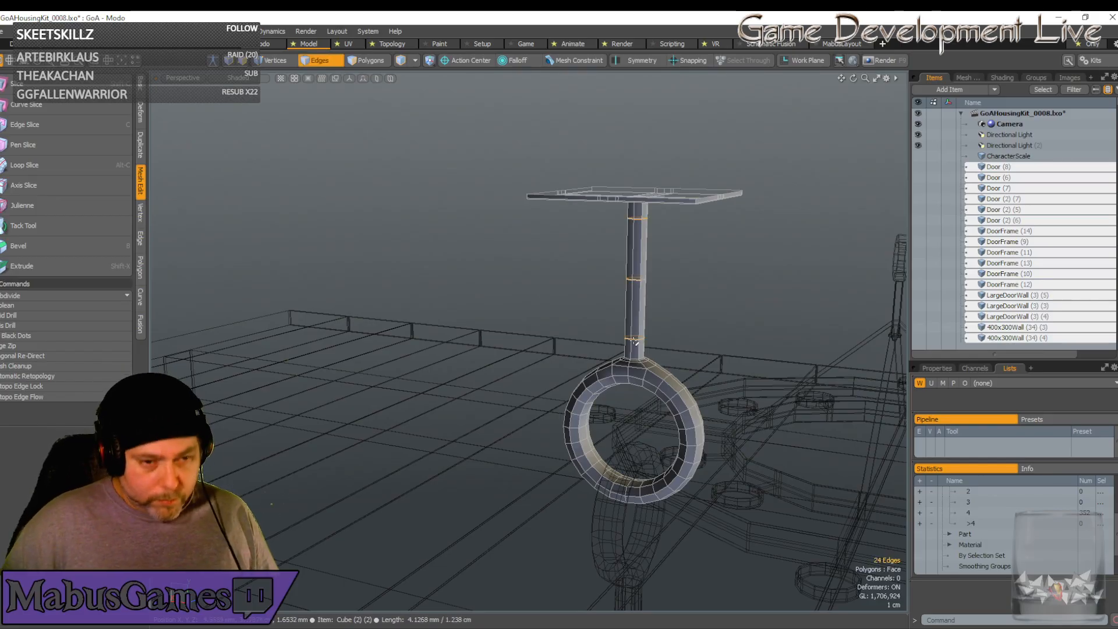
key(BackSpace)
alt+drag(643, 353, 398, 95)
Adjust the ceiling mount item's Y position so its ring links with the chandelier's top ring
click(322, 61)
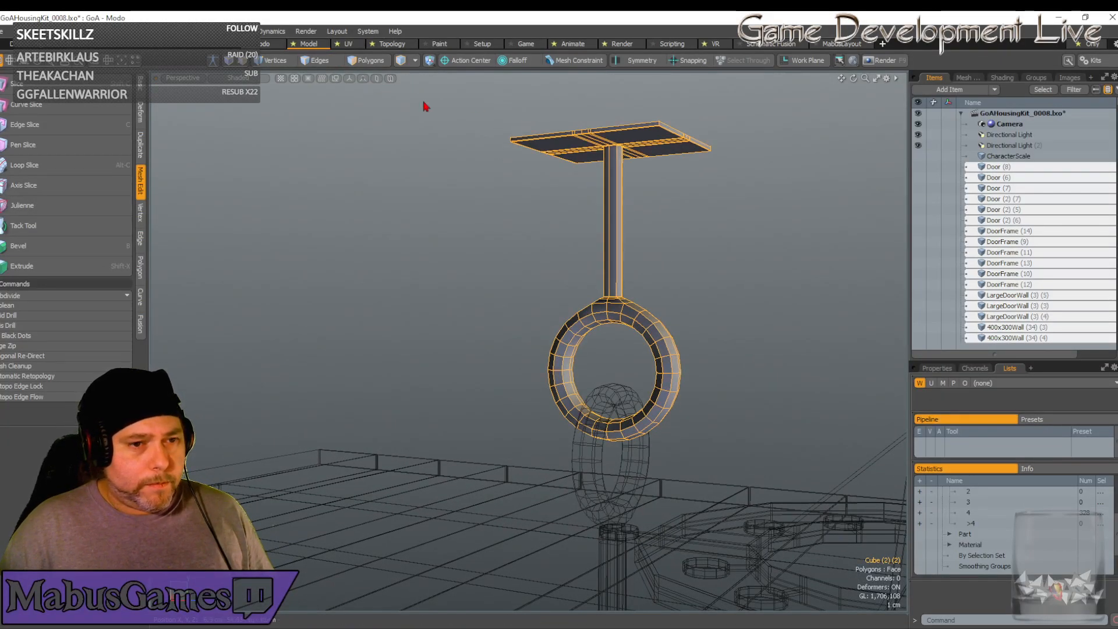
key(y)
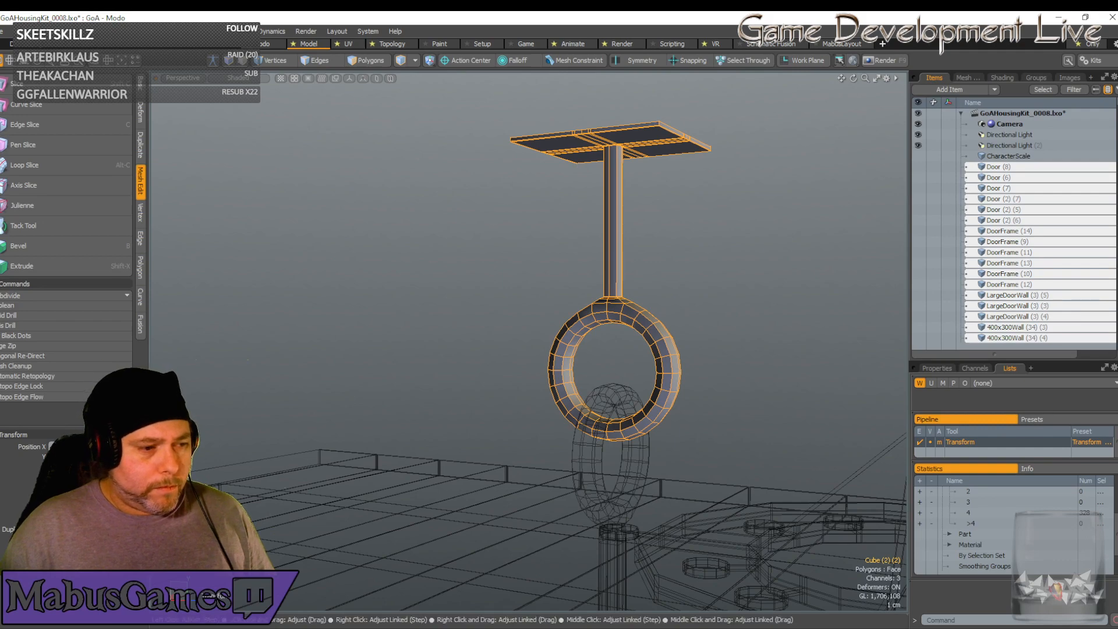
drag(127, 457, 143, 457)
key(space)
scroll(477, 376, down, 5)
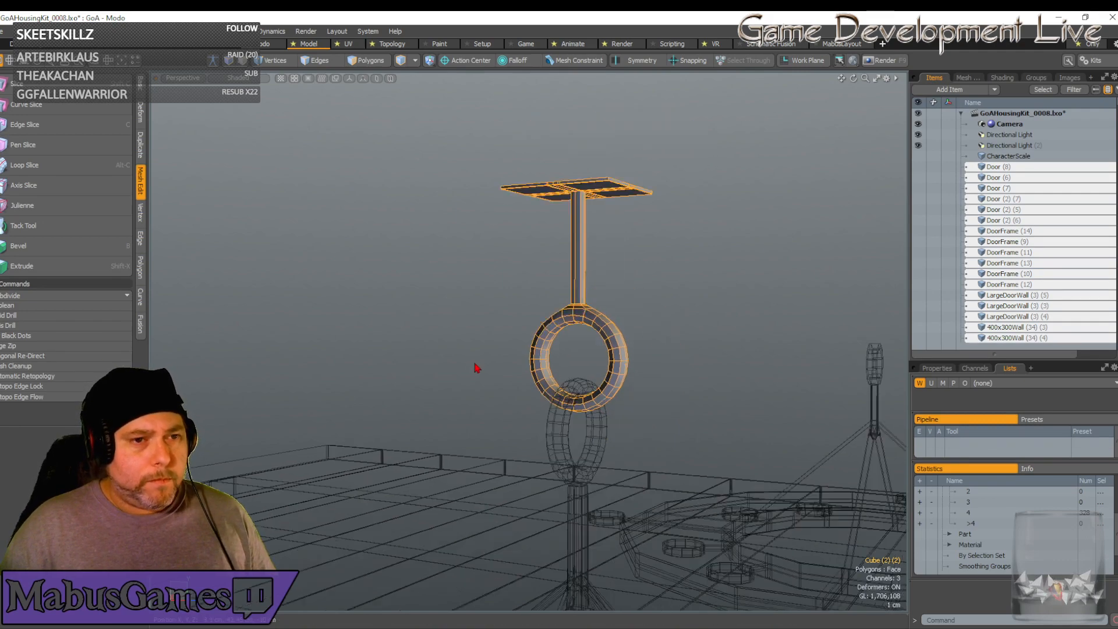
Add the chandelier's arm frame, outer ring and inner ring to the selection alongside the ceiling mount
alt+drag(483, 389, 534, 424)
shift+click(534, 426)
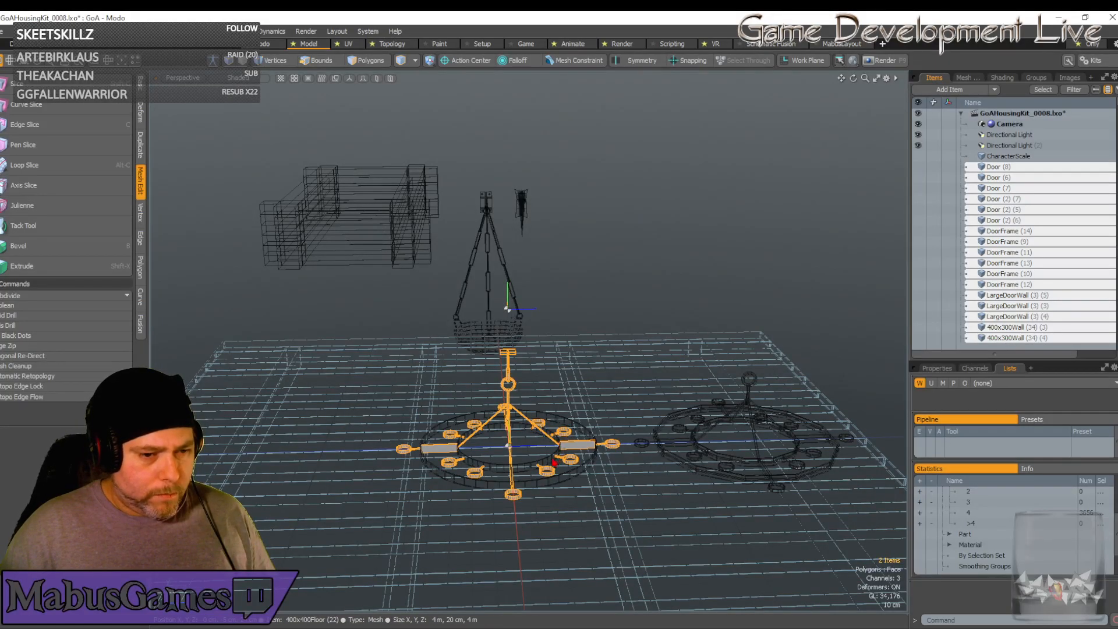
shift+click(552, 463)
ctrl+click(563, 478)
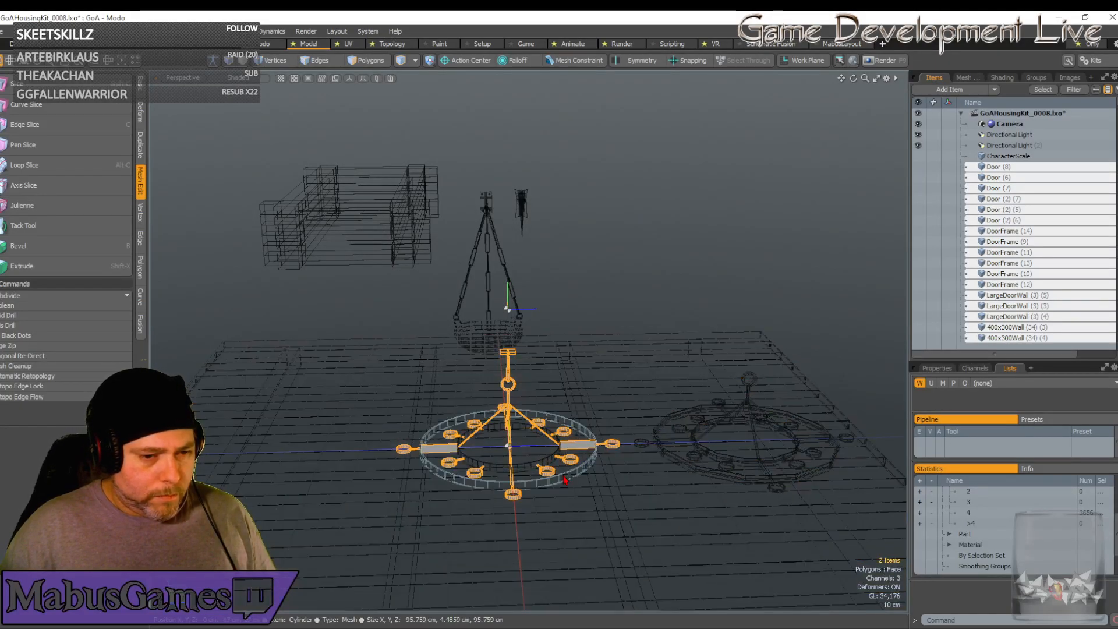
shift+click(568, 478)
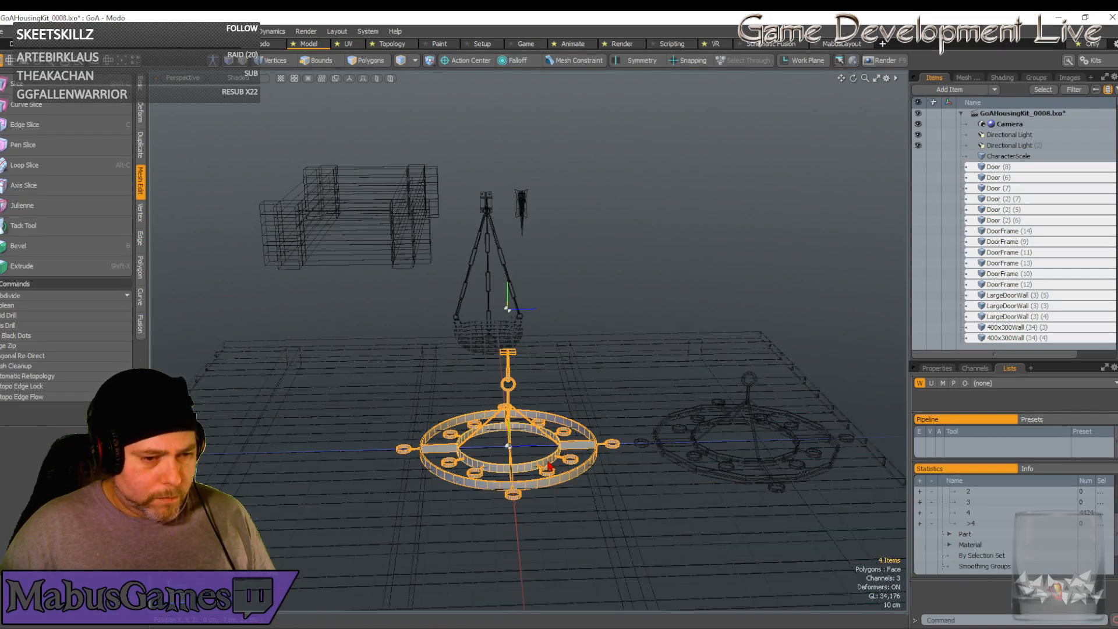
alt+drag(519, 315, 576, 151)
scroll(639, 353, up, 2)
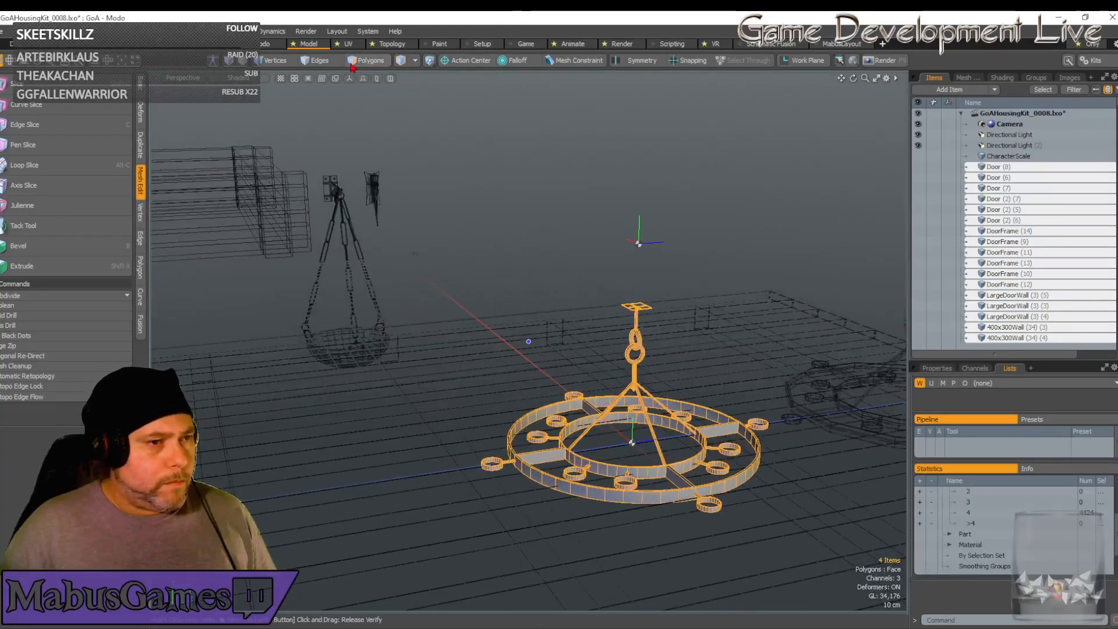
Preview the chandelier in the Render layout to inspect its shape, and return to the Model layout
click(627, 45)
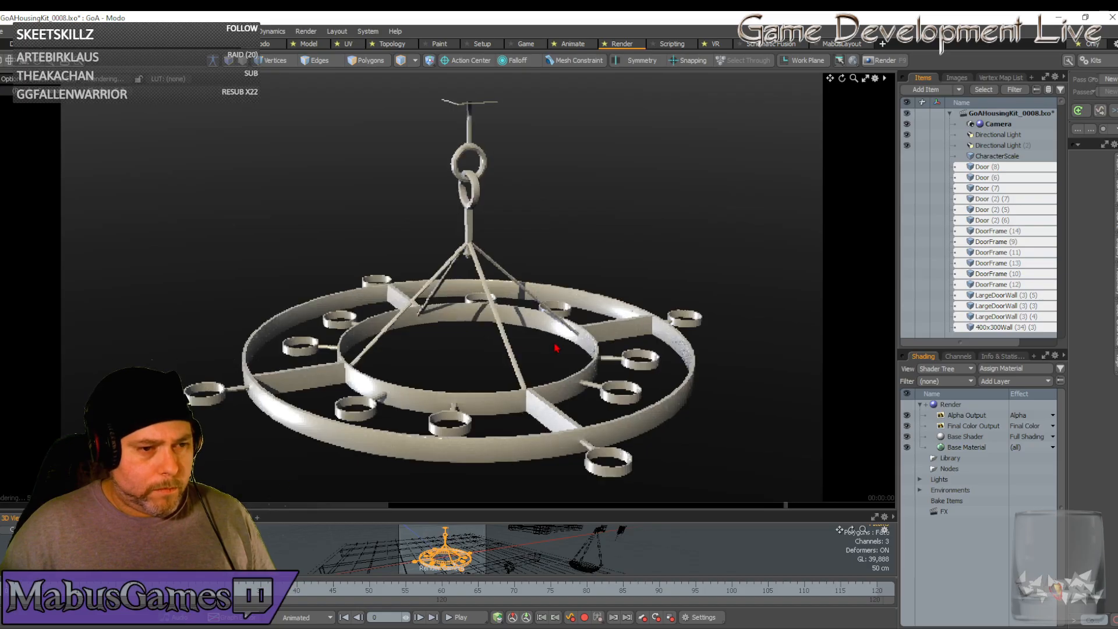
mouse_move(557, 347)
alt+mouse_down()
mouse_move(543, 382)
mouse_move(557, 345)
alt+mouse_up()
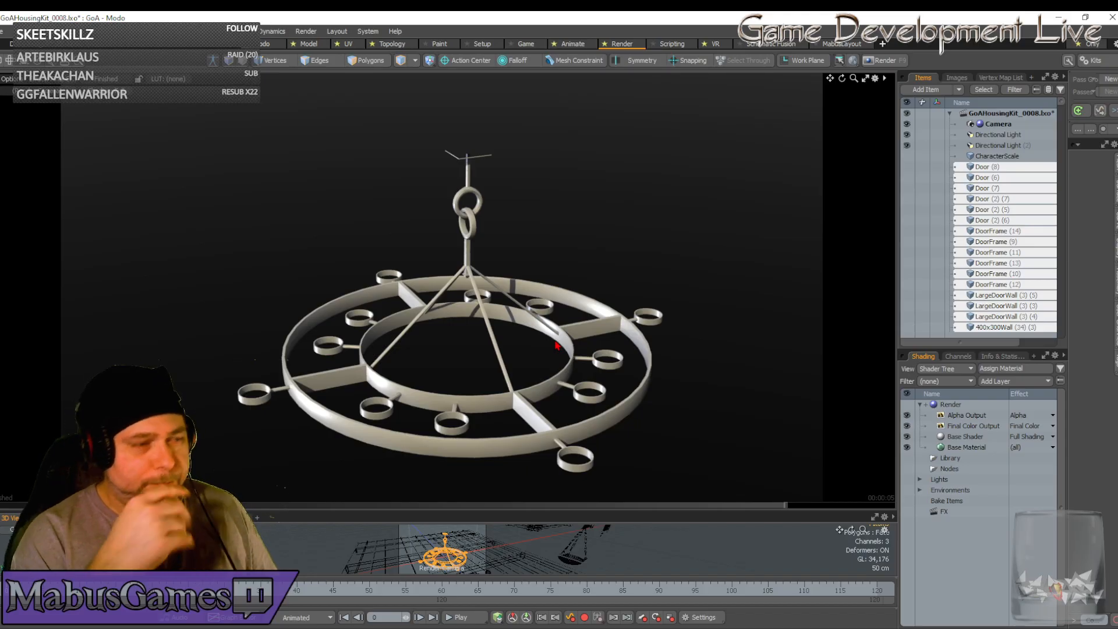
click(310, 46)
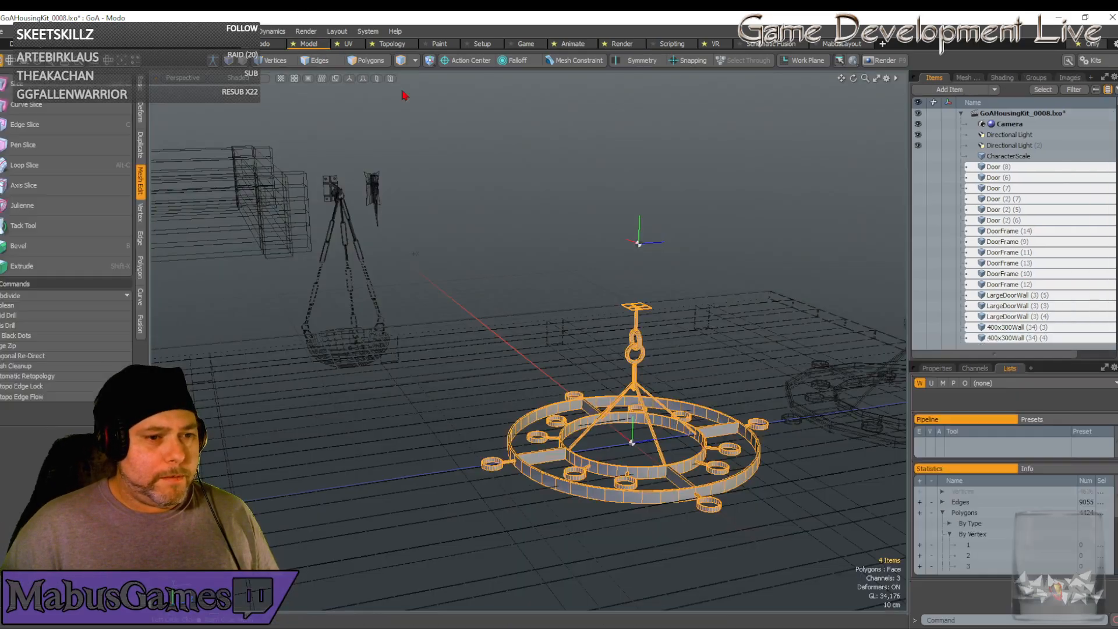
Select the HornyCandle item beside the hanging basket lamp and save the scene
alt+drag(739, 176, 402, 286)
click(403, 290)
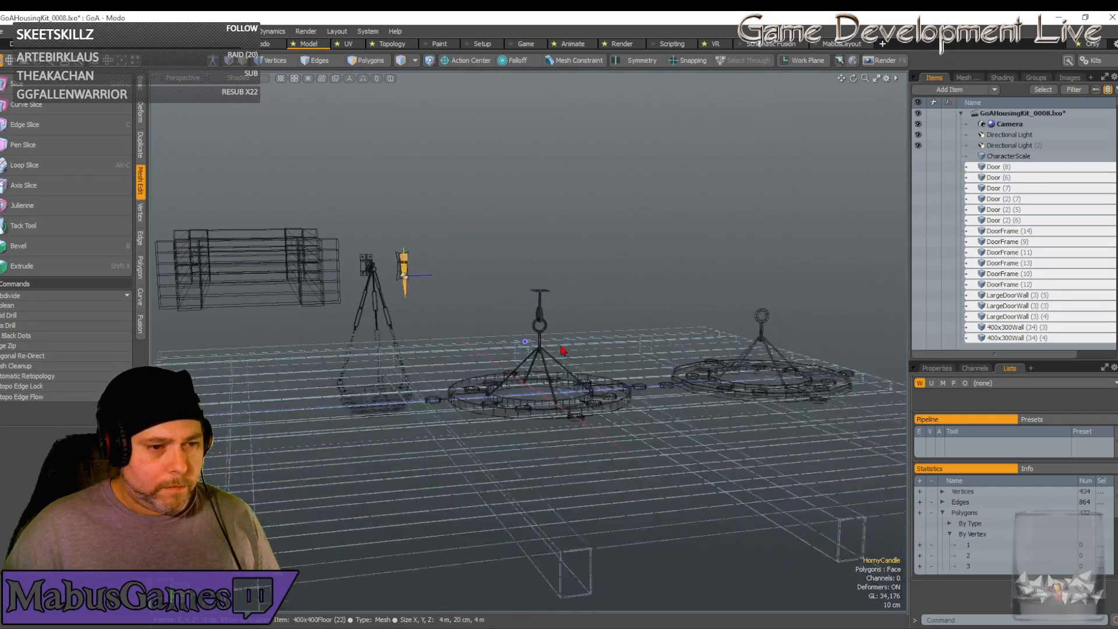
alt+drag(560, 349, 563, 352)
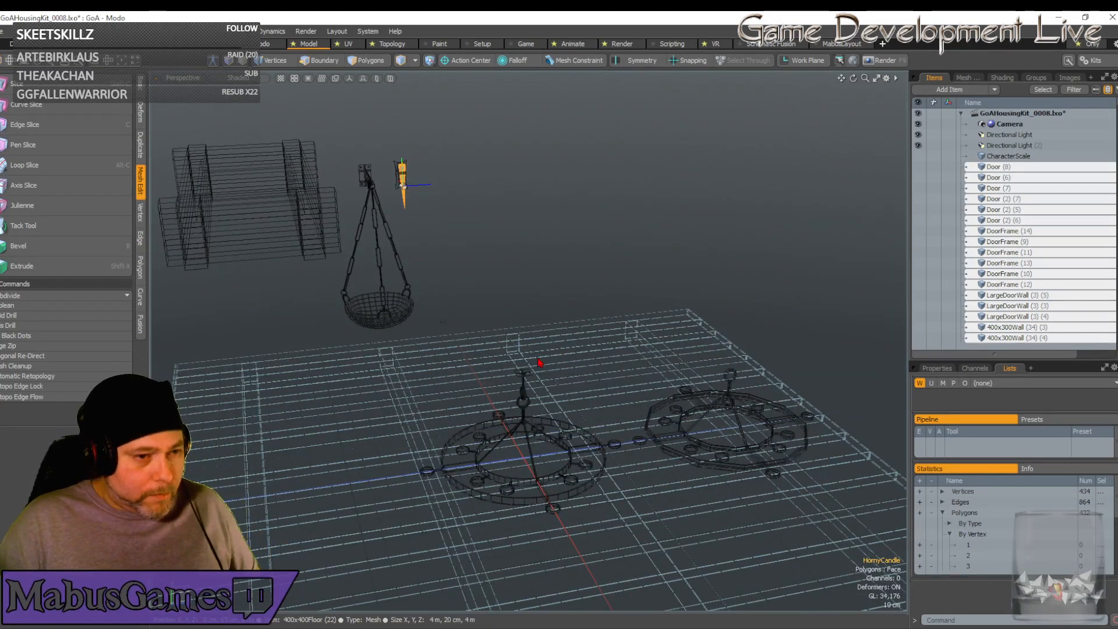
key(ctrl+s)
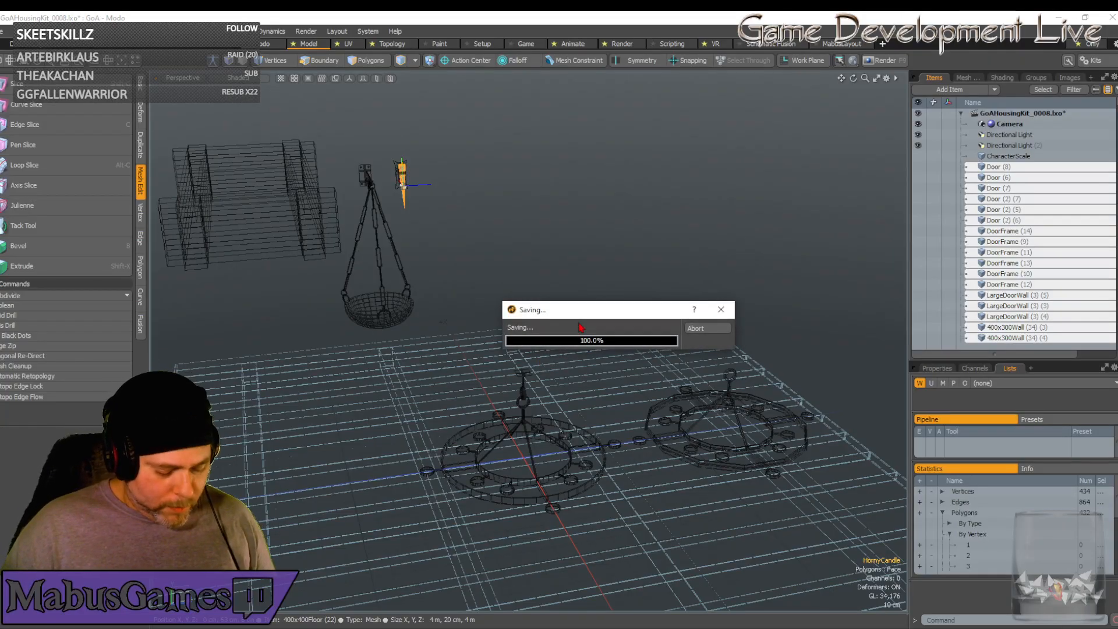
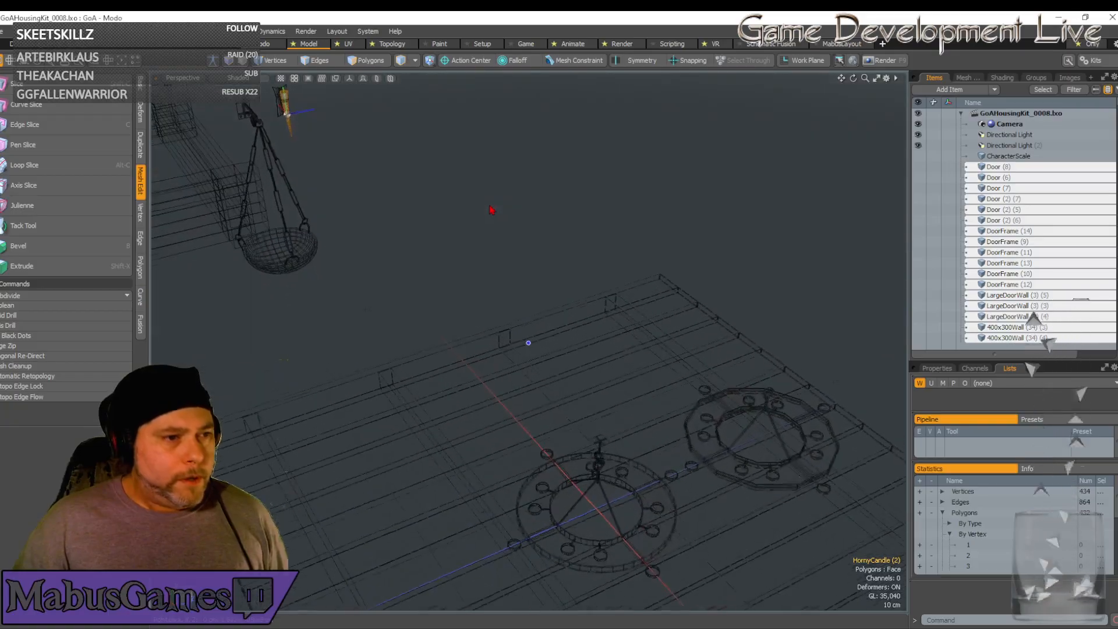
Move the HornyCandle from beside the hanging basket lamp to the chandelier's outer candle holder, matching its height to the holder
key(w)
drag(281, 109, 664, 489)
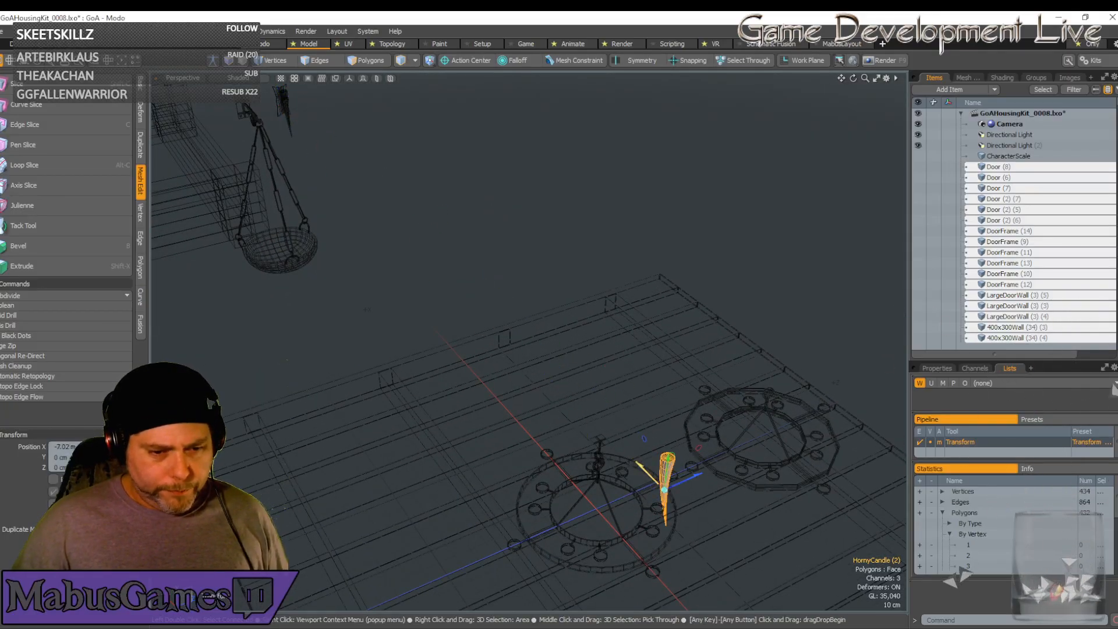
key(q)
alt+drag(529, 341, 529, 343)
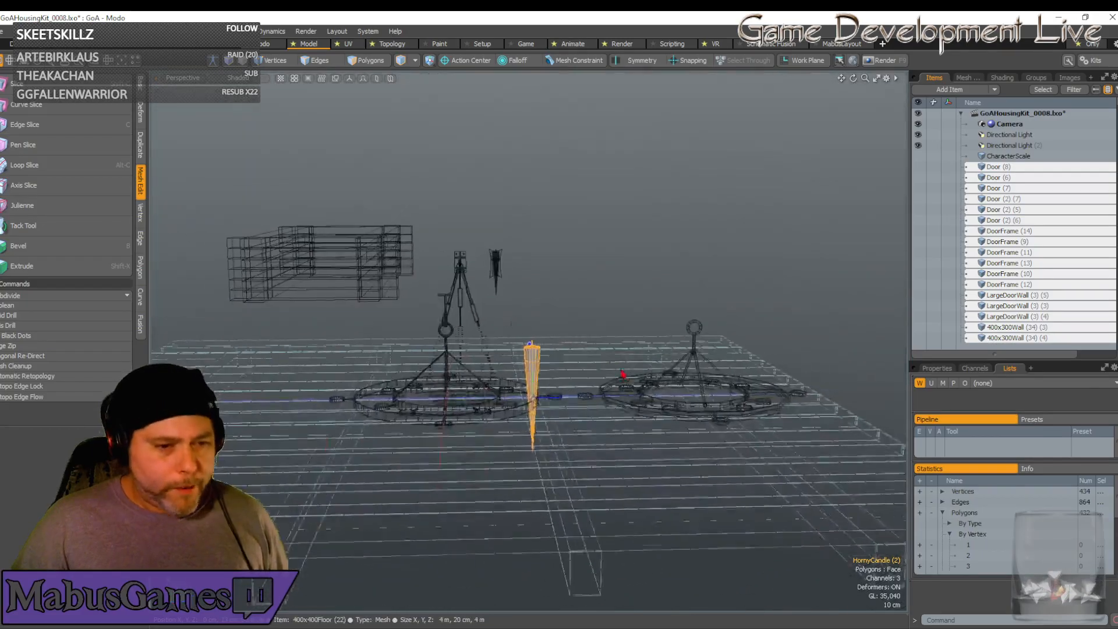
scroll(617, 367, up, 3)
alt+drag(617, 367, 606, 369)
key(w)
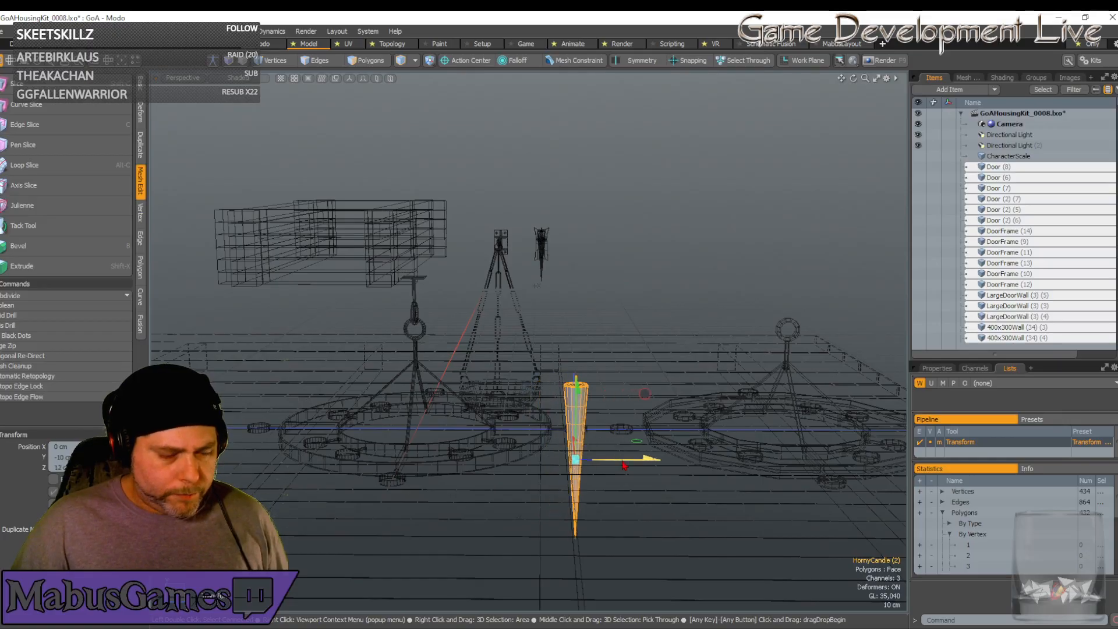
alt+shift+drag(624, 465, 642, 444)
Shift the candle about 7.5 cm along X to line it up with the outer holder ring
key(q)
scroll(624, 427, up, 5)
scroll(641, 444, up, 2)
key(w)
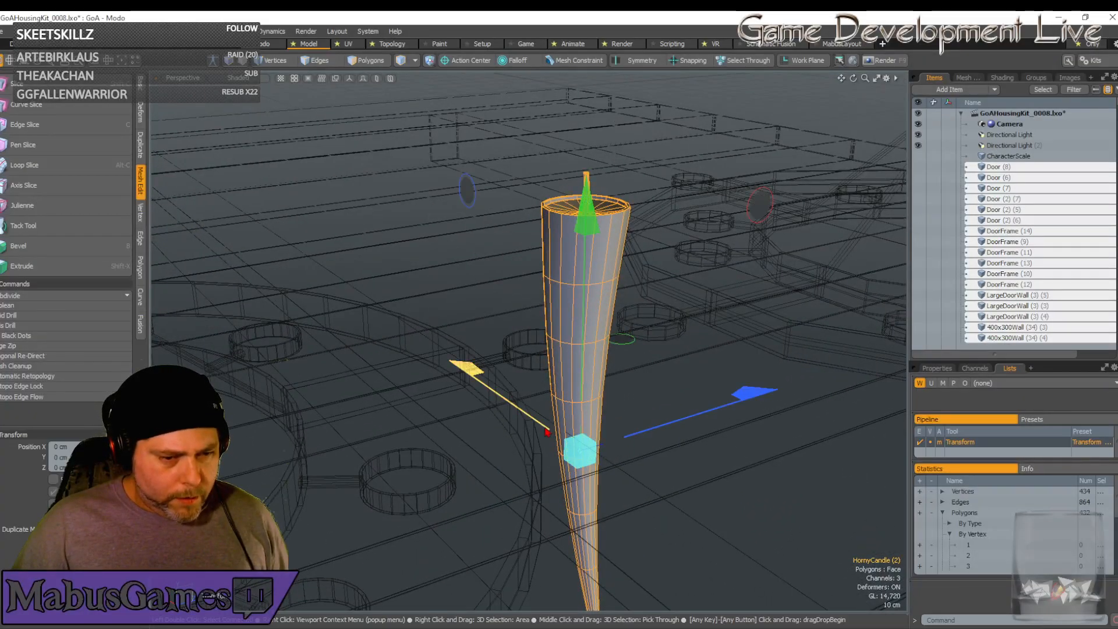
key(shift+a)
drag(564, 299, 535, 285)
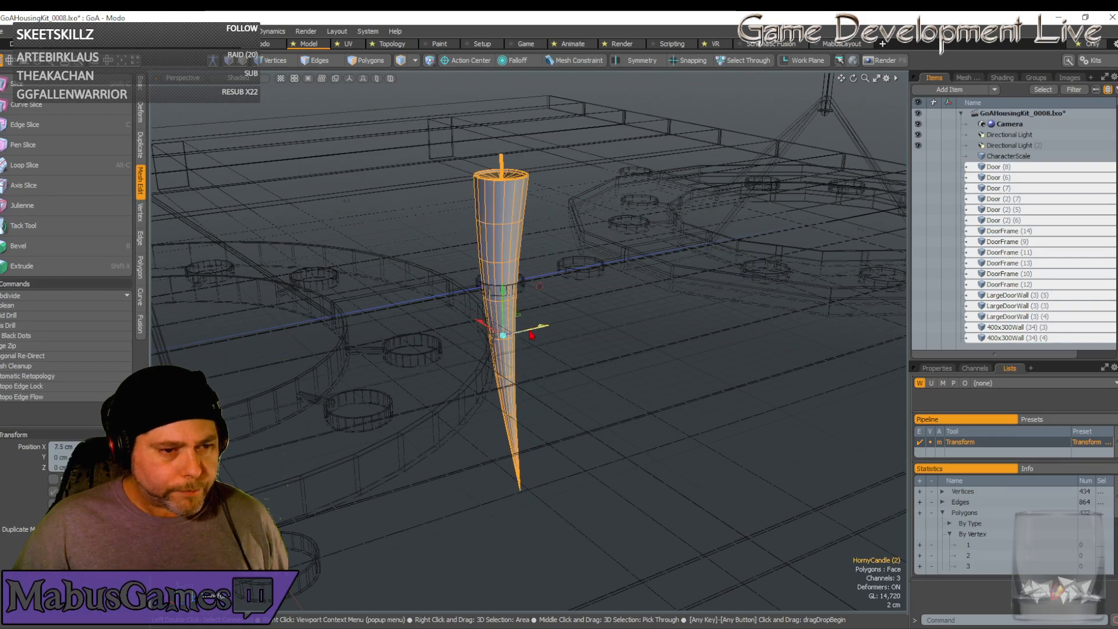
mouse_move(545, 325)
alt+mouse_down()
mouse_move(529, 327)
mouse_move(527, 344)
mouse_move(530, 335)
alt+mouse_up()
Fine-tune the candle's horizontal position so its body passes through the middle of the holder ring
key(space)
scroll(634, 335, up, 5)
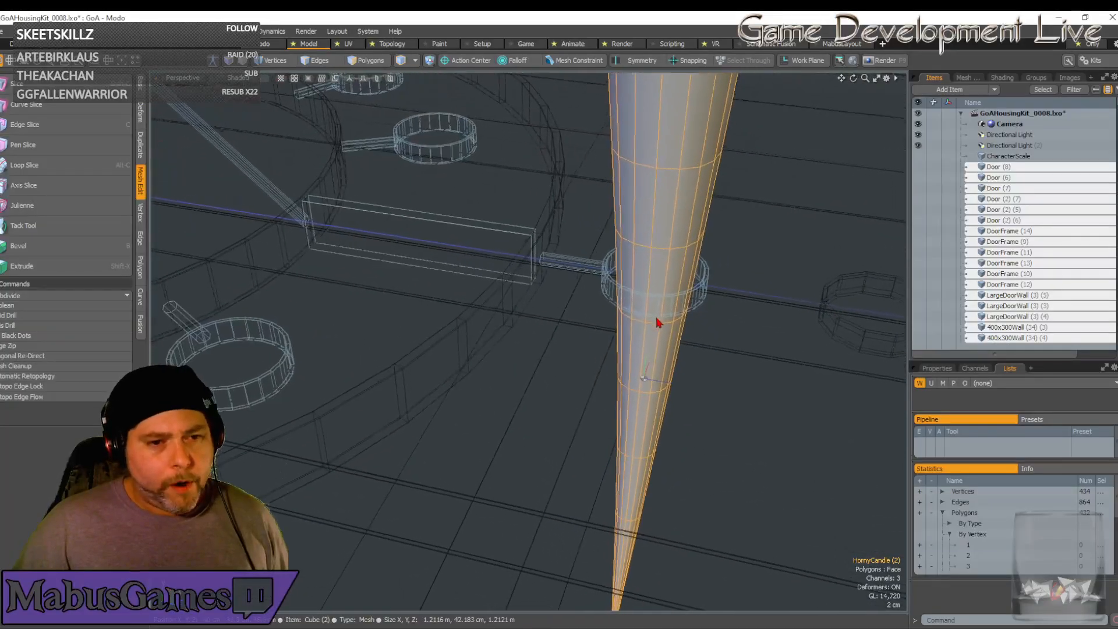
key(y)
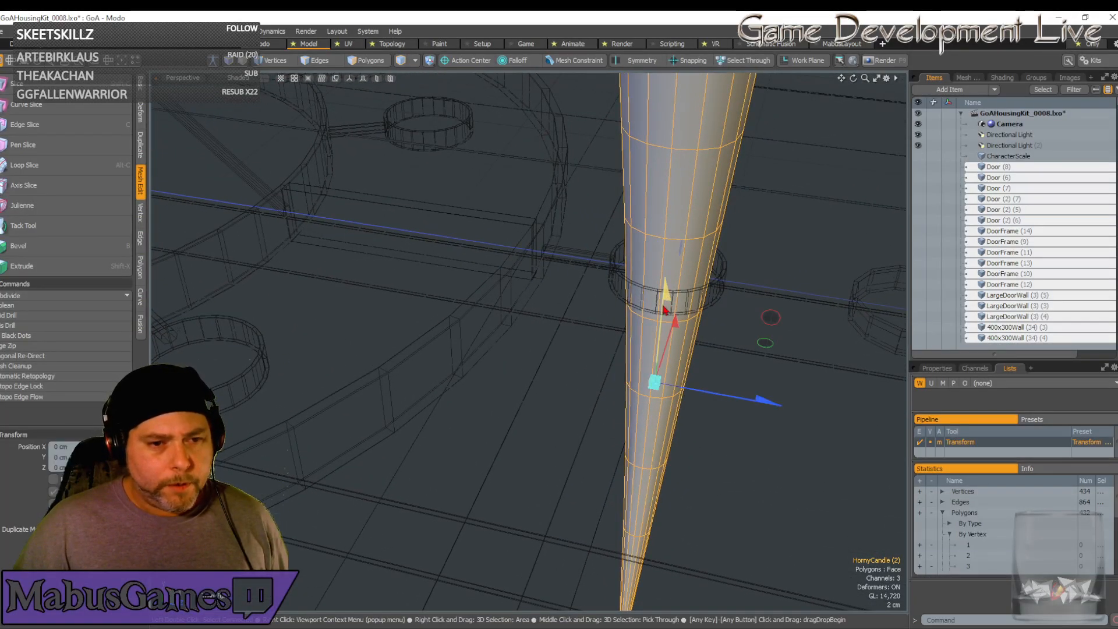
drag(663, 321, 659, 244)
key(space)
alt+drag(659, 373, 621, 419)
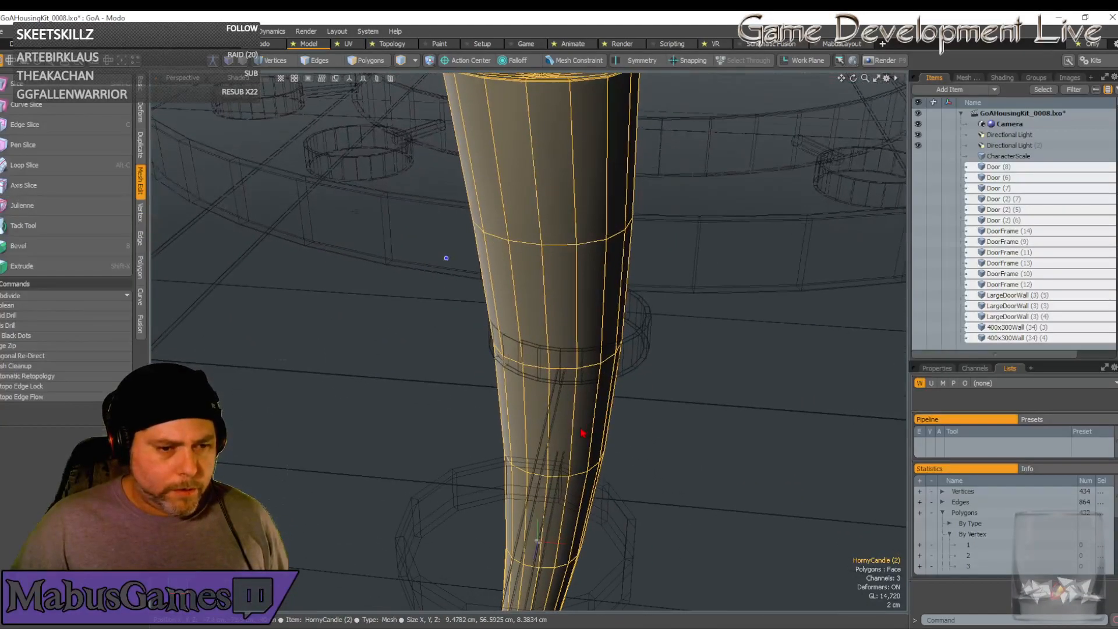
scroll(582, 433, down, 4)
key(w)
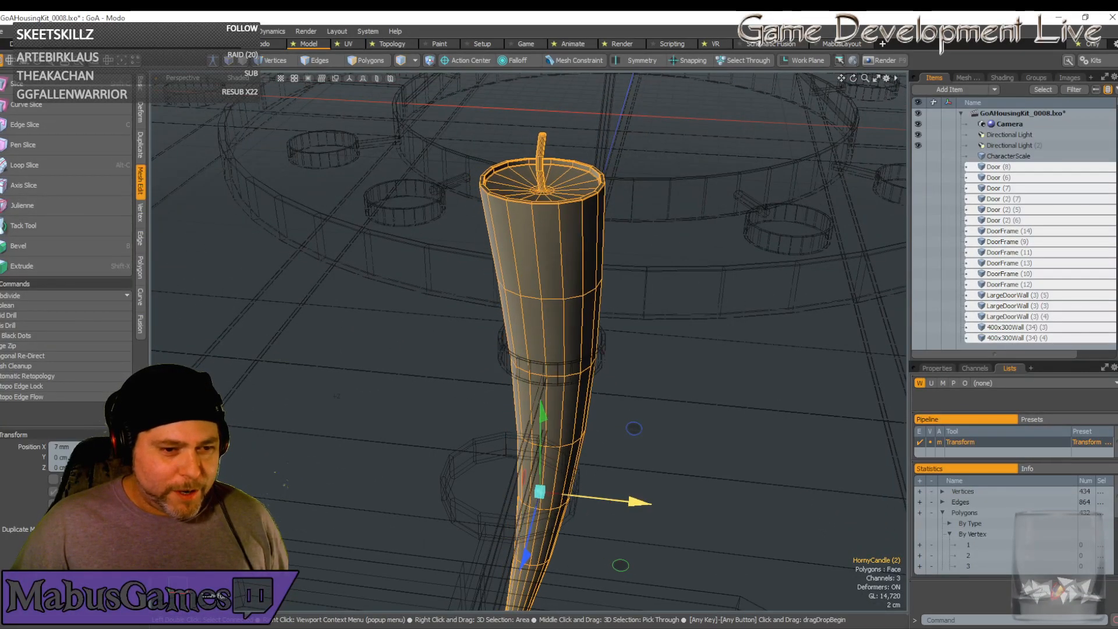
key(space)
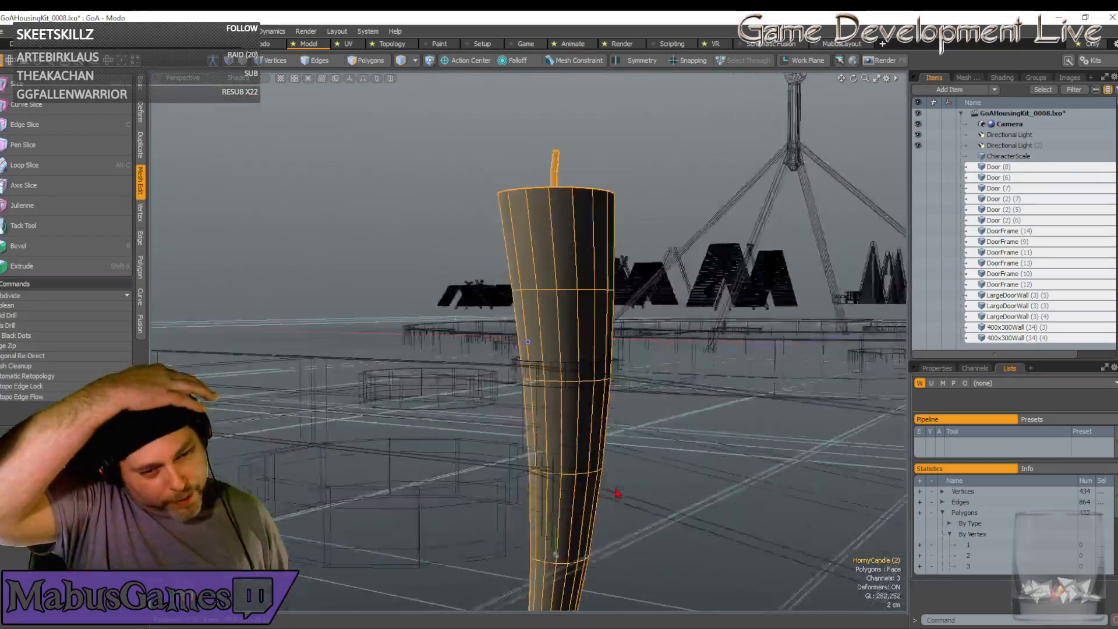
Lower the candle about 2.3 cm and adjust its Z position so it rests in the holder ring
alt+drag(616, 493, 595, 428)
key(w)
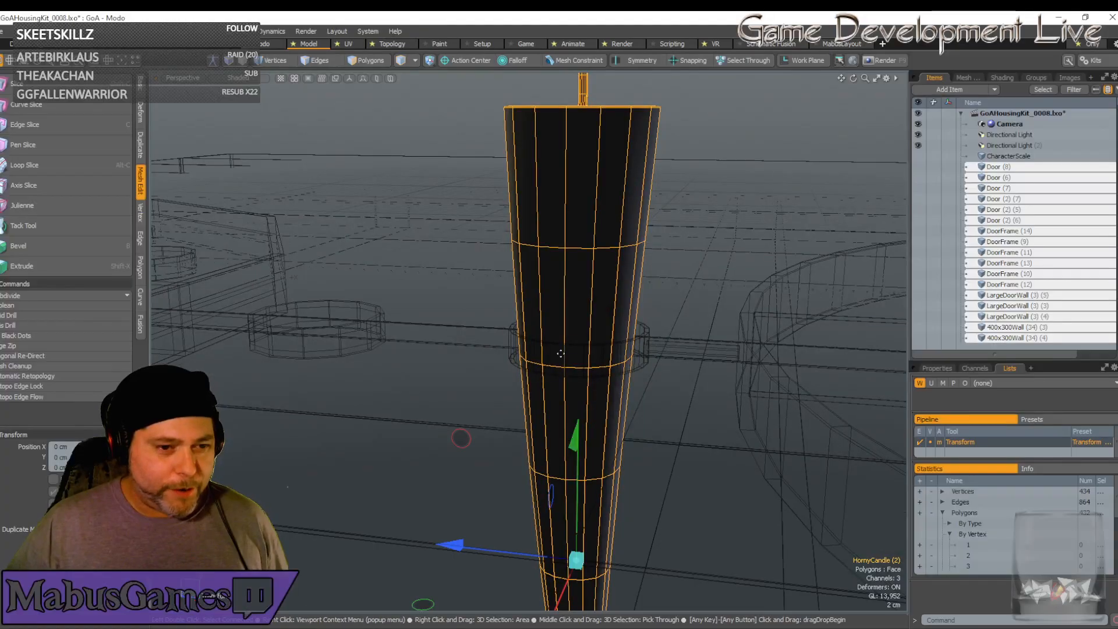
drag(461, 441, 465, 474)
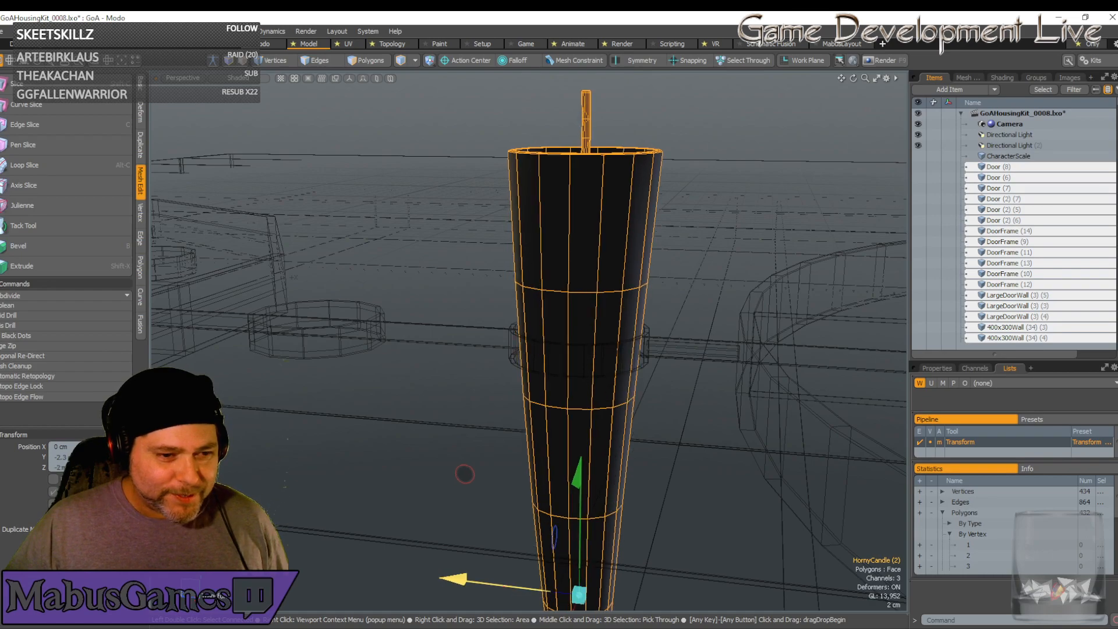
key(space)
Rotate the candle about the Y axis so its curved tip points outward from the chandelier
alt+drag(507, 590, 560, 462)
scroll(533, 556, down, 5)
key(e)
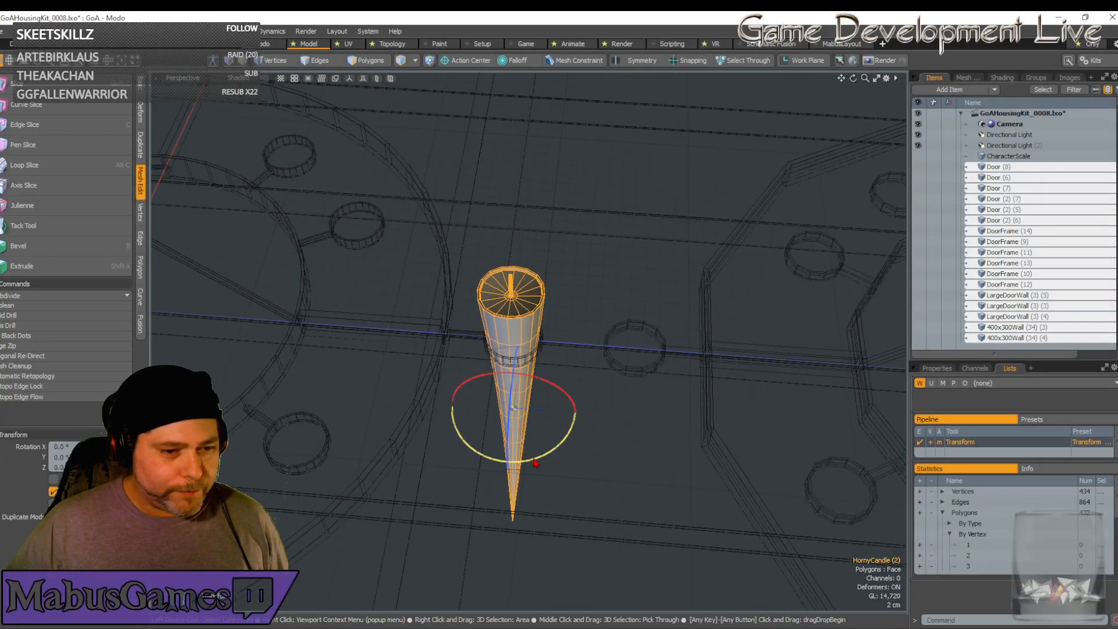
drag(583, 431, 609, 411)
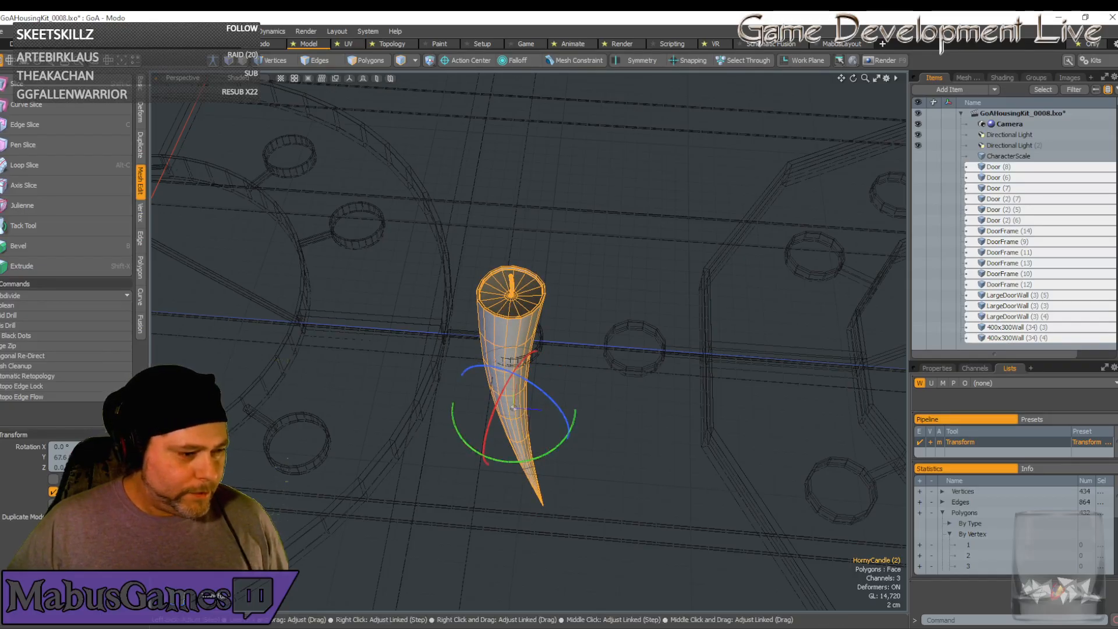
text(9)
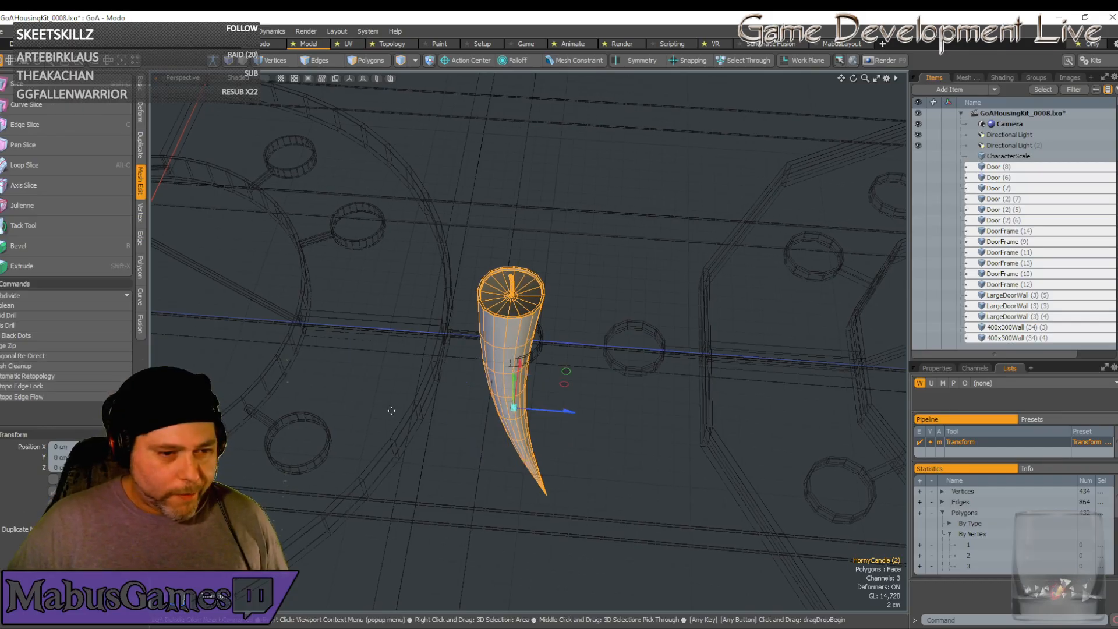
alt+drag(390, 410, 551, 399)
key(space)
Nudge the rotated candle along X and Z to center it in its holder ring
key(w)
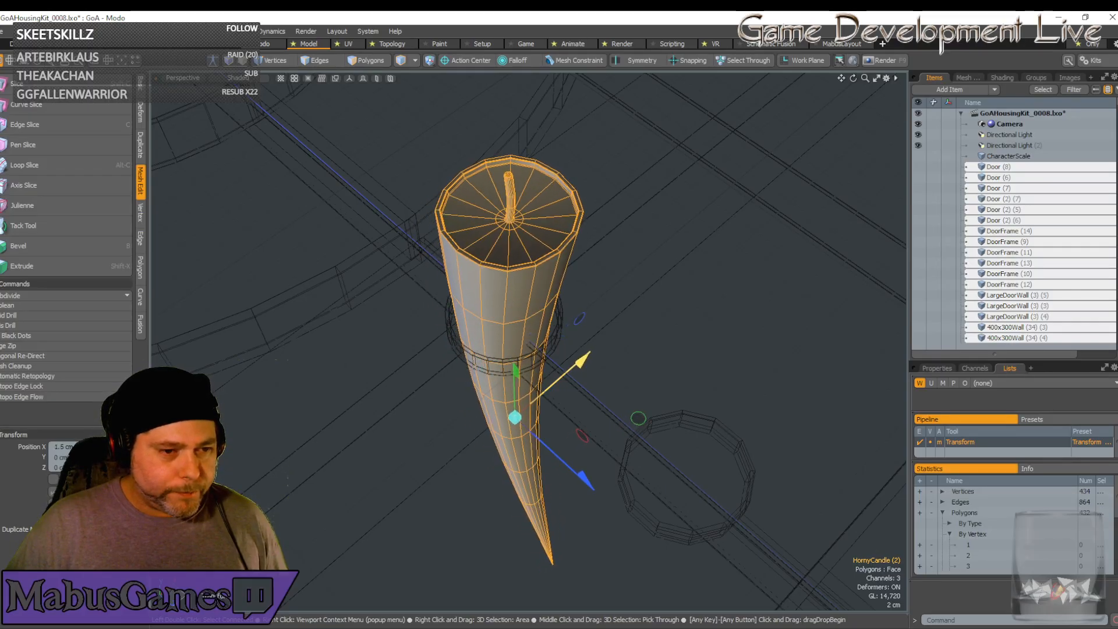
drag(561, 462, 512, 417)
key(space)
key(y)
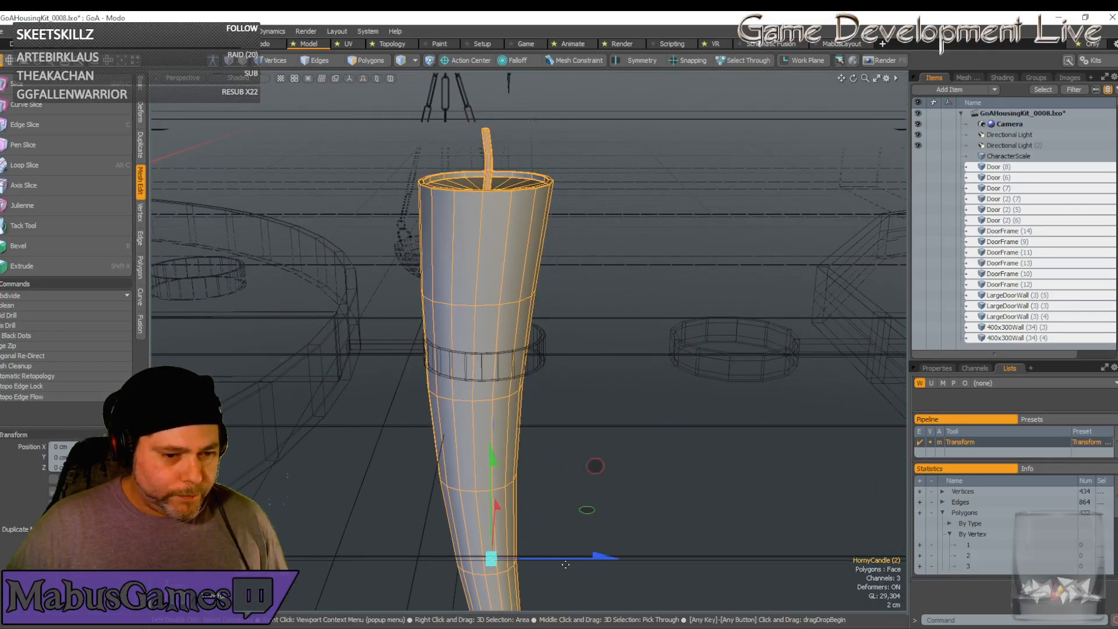
drag(572, 563, 544, 514)
key(space)
key(y)
key(space)
Duplicate the candle and move the copy to the outer holder on the opposite side of the chandelier
scroll(536, 517, down, 5)
key(ctrl+d)
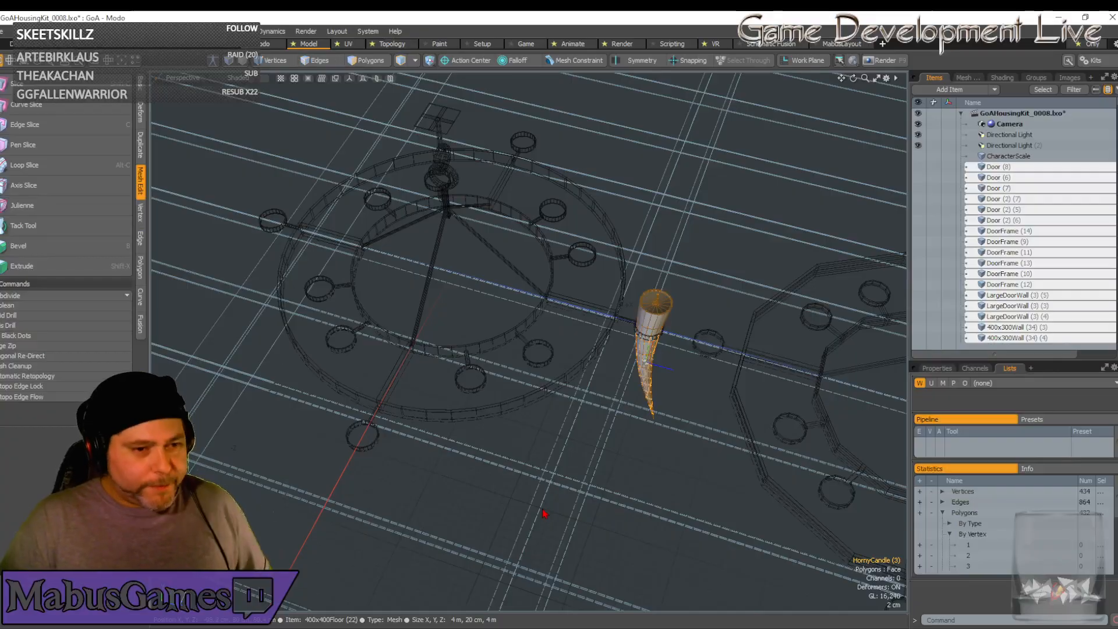
key(w)
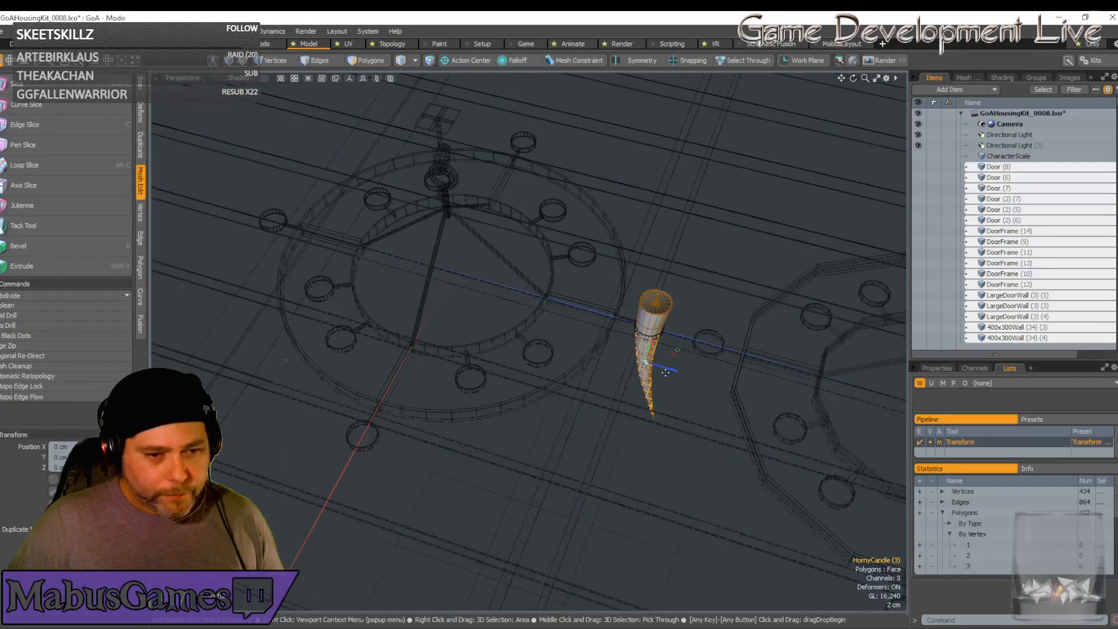
drag(648, 364, 287, 257)
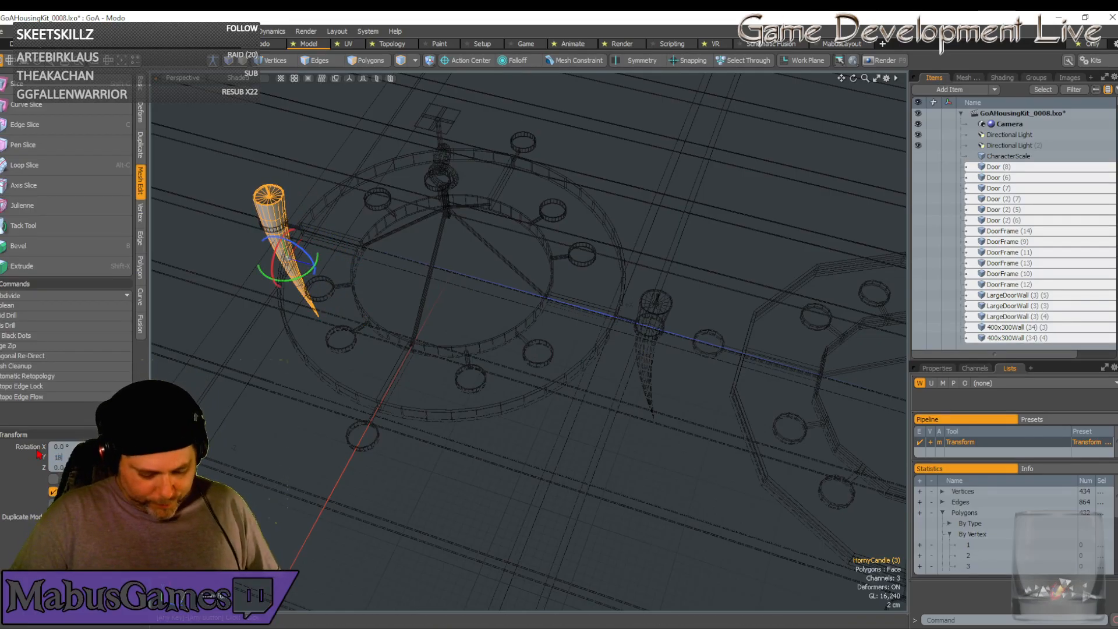
Rotate the copied candle 180° about Y and align it with its holder ring
text(0)
key(Return)
alt+drag(198, 425, 475, 396)
key(w)
scroll(344, 408, up, 4)
drag(558, 387, 418, 376)
key(q)
key(w)
Duplicate the second candle, move the copy off to the side, and rotate it 90° about Y
scroll(418, 377, down, 8)
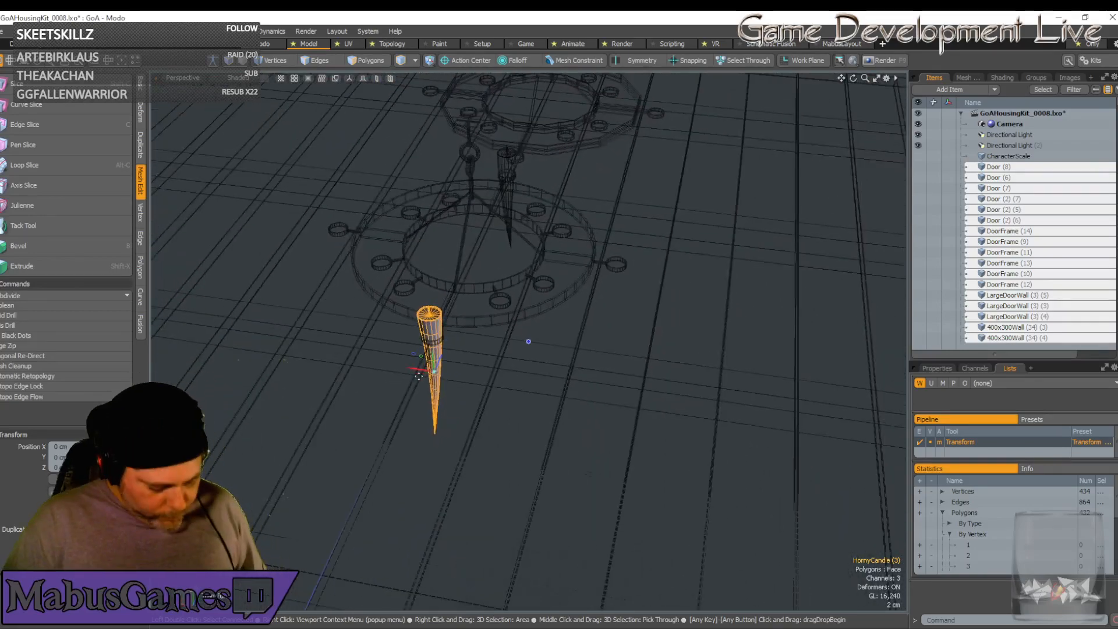
key(ctrl+d)
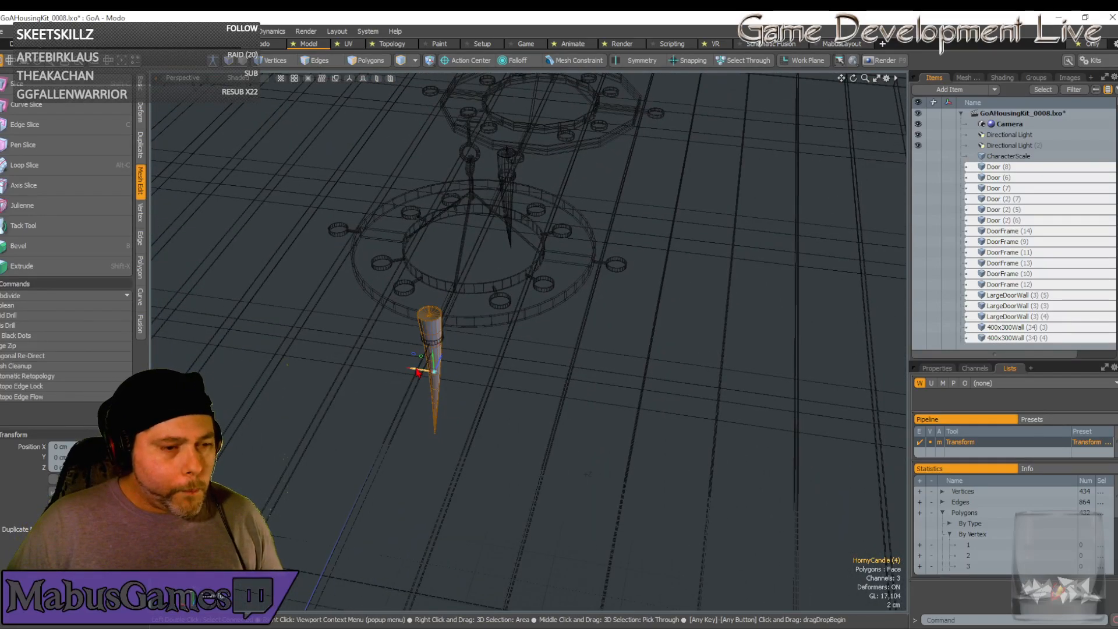
drag(415, 371, 575, 398)
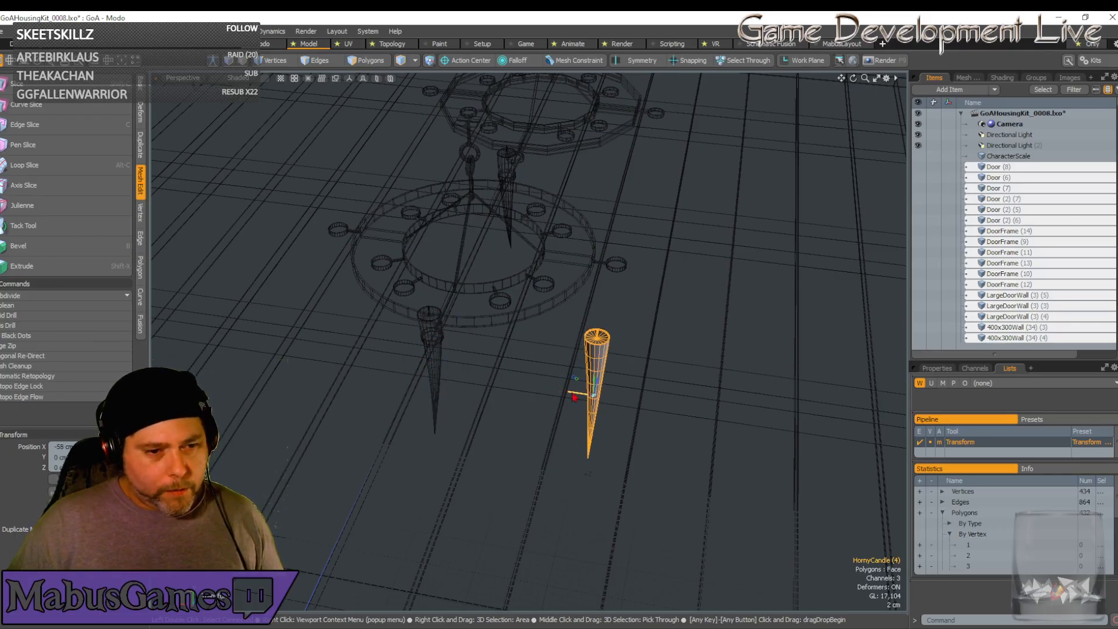
key(e)
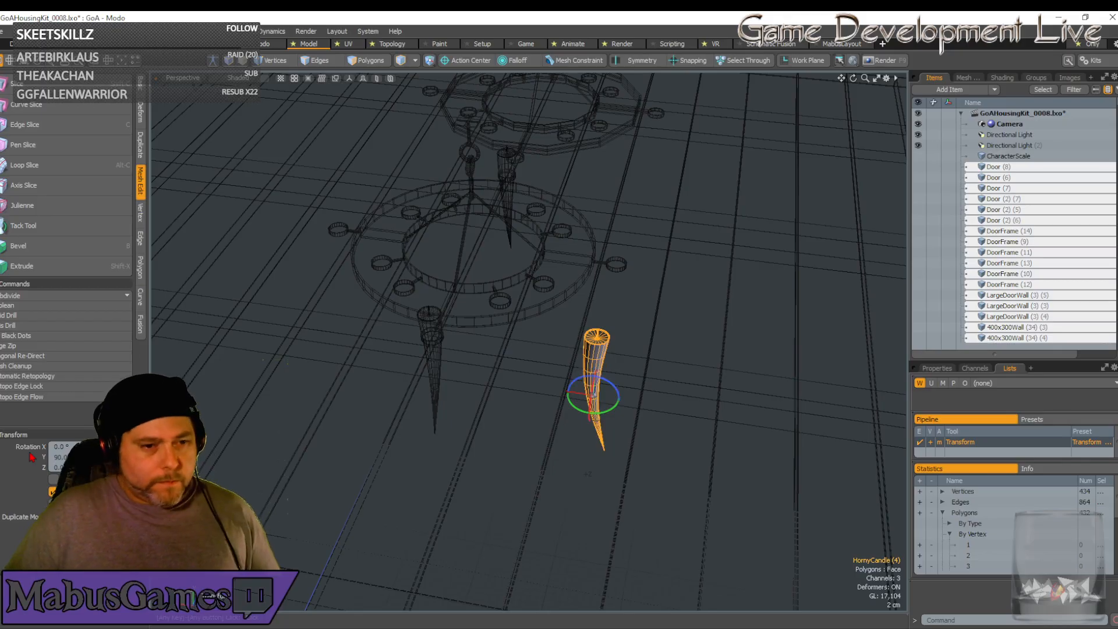
alt+drag(460, 460, 296, 458)
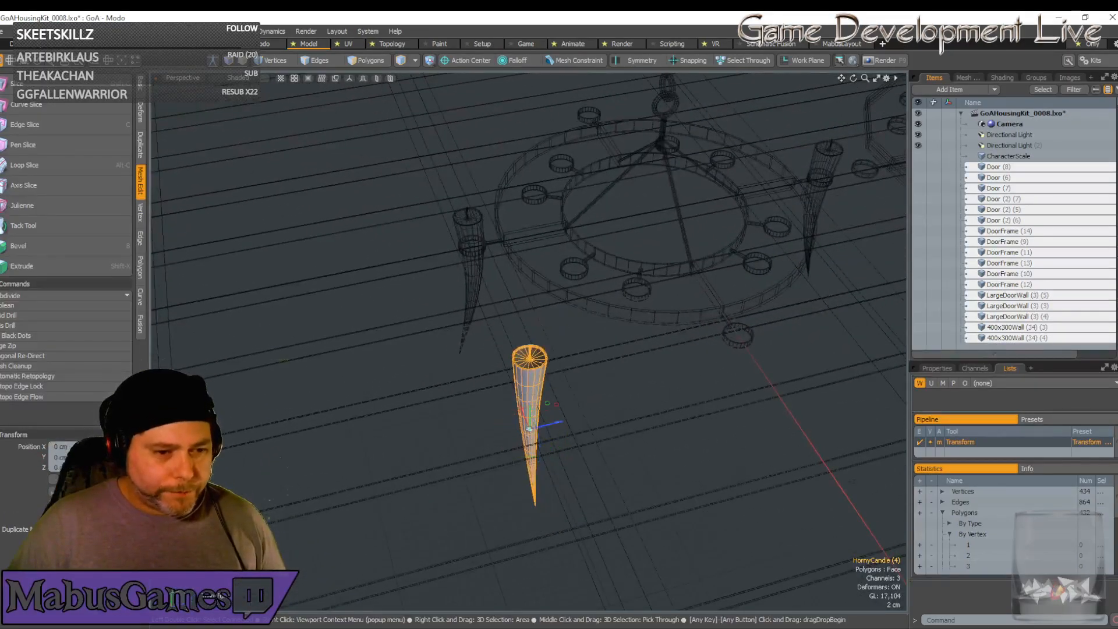
Place the third candle in the chandelier's outer holder on the X axis and center it in the ring
mouse_move(550, 424)
mouse_down()
mouse_move(766, 373)
mouse_move(673, 332)
mouse_up()
scroll(640, 250, up, 4)
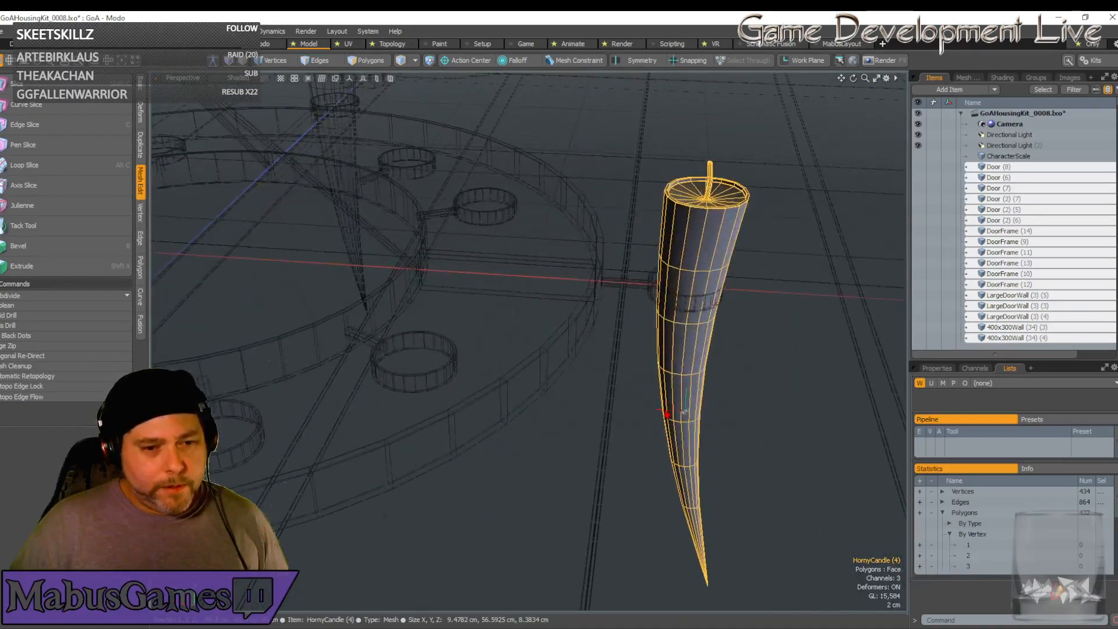
key(w)
mouse_move(611, 404)
mouse_down()
mouse_move(635, 412)
mouse_move(658, 402)
mouse_move(646, 427)
mouse_move(620, 421)
mouse_up()
key(space)
Duplicate the third candle into the opposite outer holder on the X axis and turn its tip outward about Y
scroll(619, 422, down, 5)
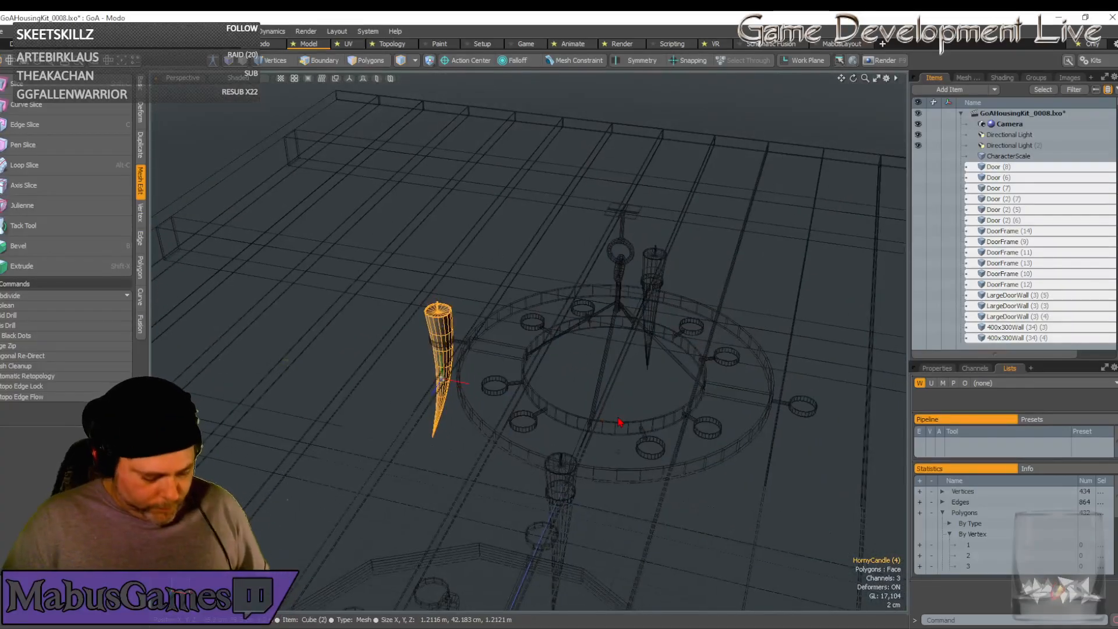
key(y)
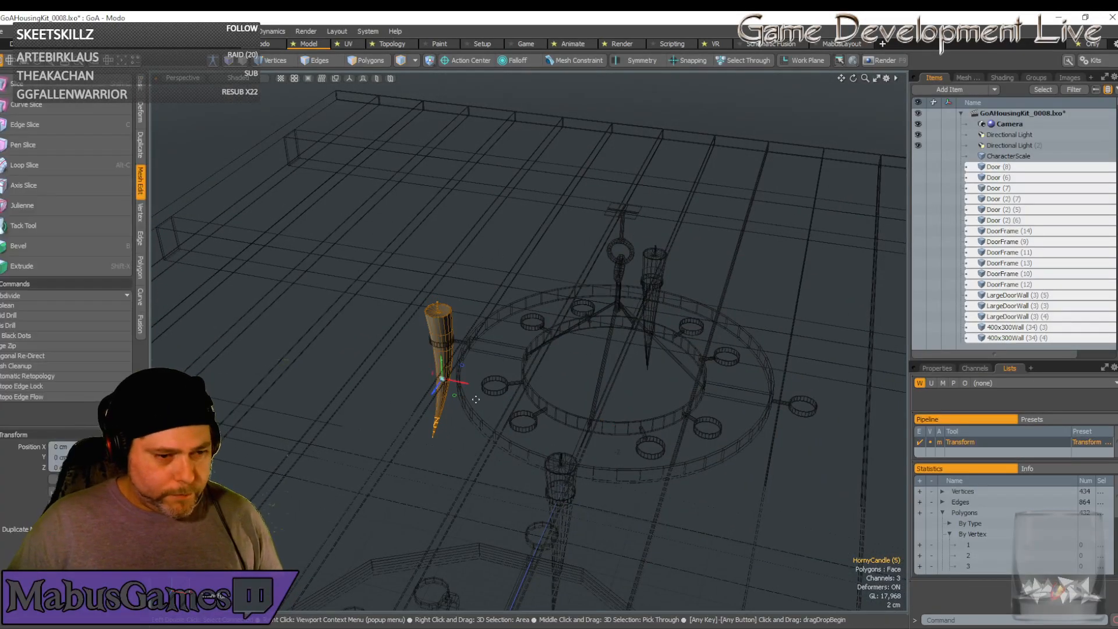
drag(456, 384, 798, 450)
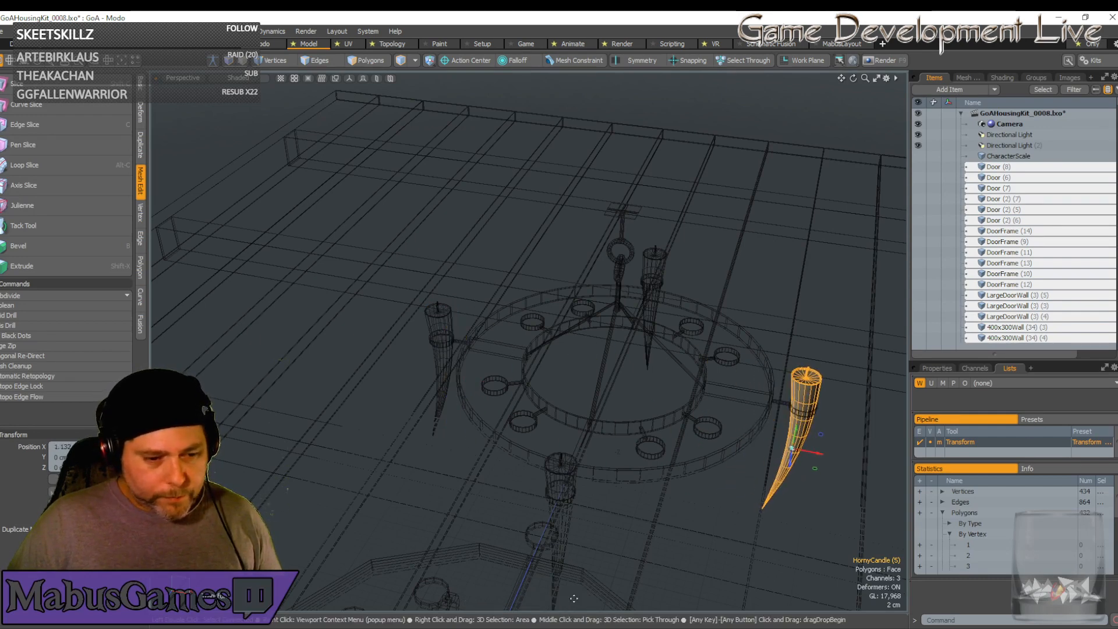
key(e)
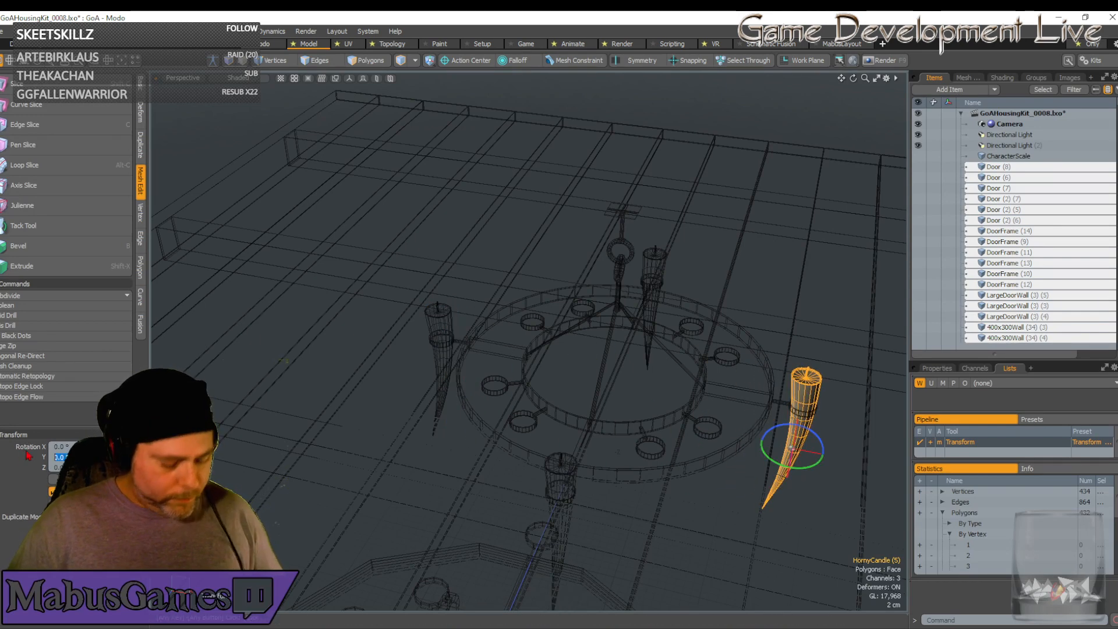
key(Return)
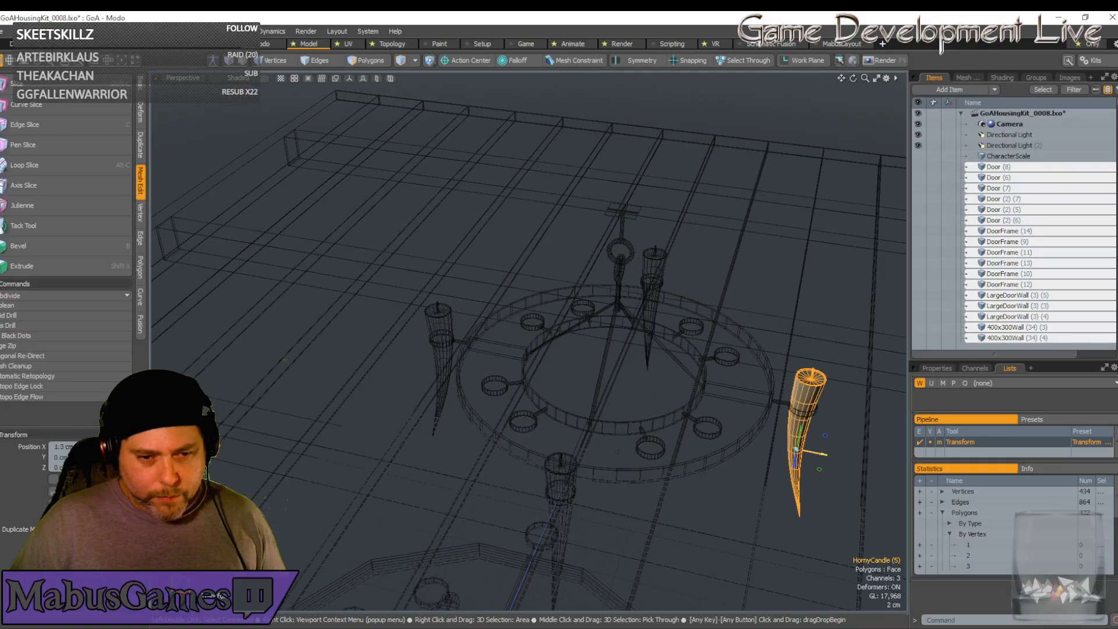
Adjust the fourth candle's position along X so it sits centered in its holder ring
key(q)
alt+drag(816, 454, 402, 457)
key(w)
key(shift+a)
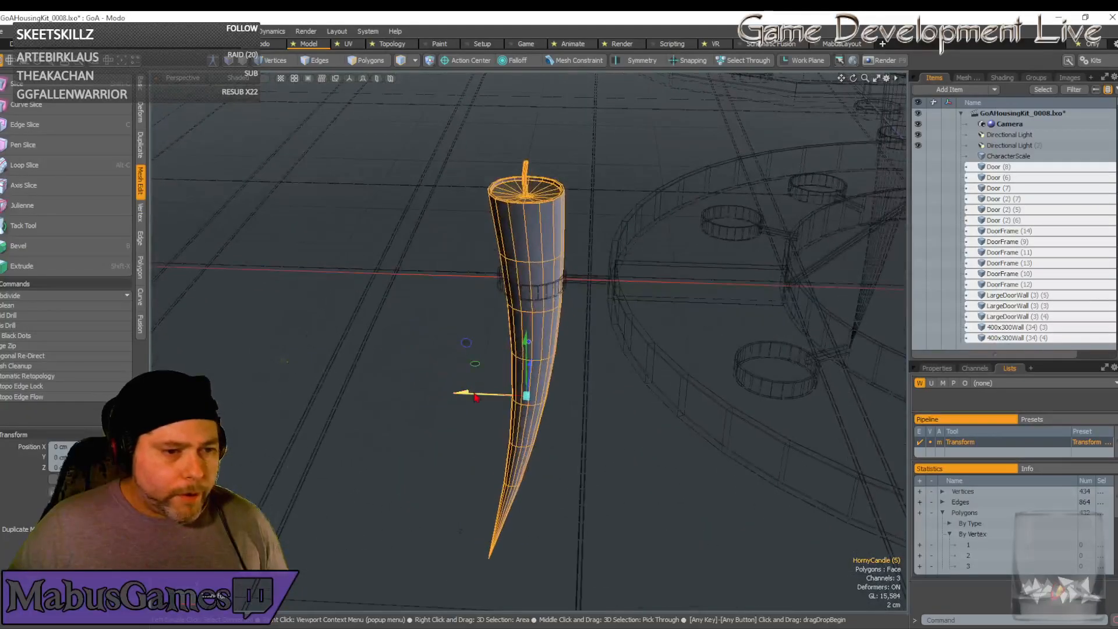
drag(463, 392, 460, 393)
key(q)
Duplicate the fourth candle, turn the copy's tip inward about Y, and move it into the neighbouring inner holder ring
alt+drag(565, 378, 683, 467)
key(w)
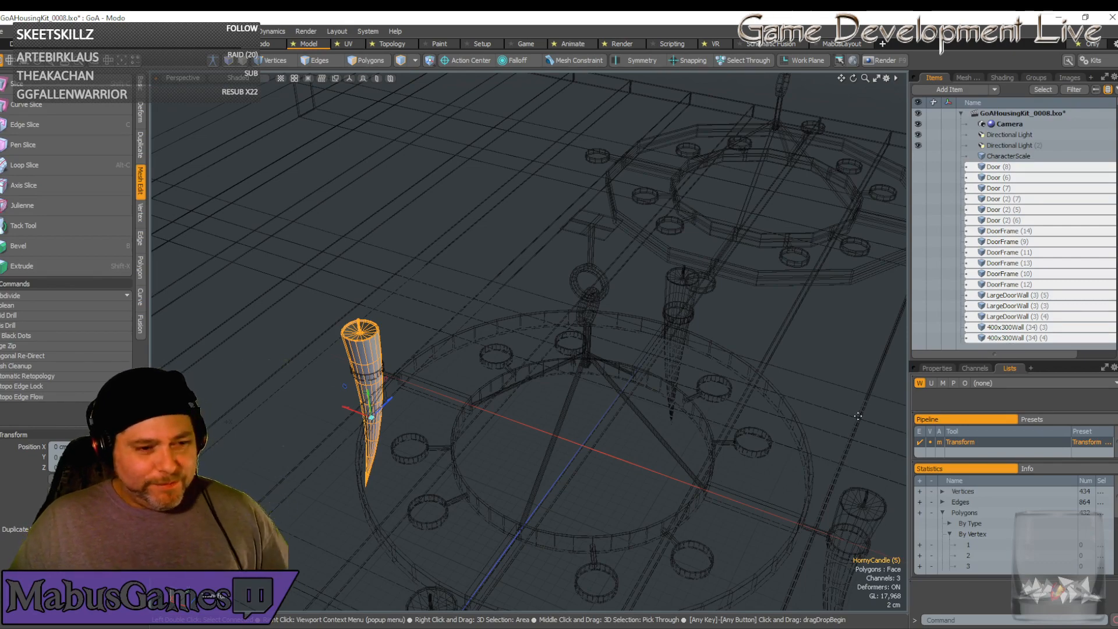
alt+shift+drag(387, 420, 544, 407)
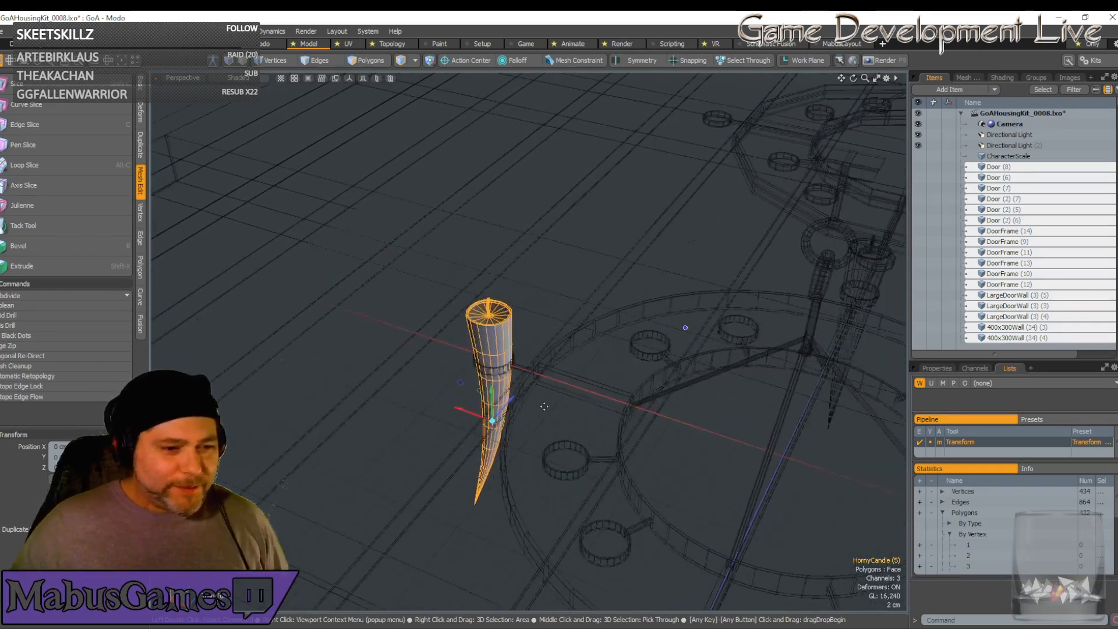
key(ctrl+d)
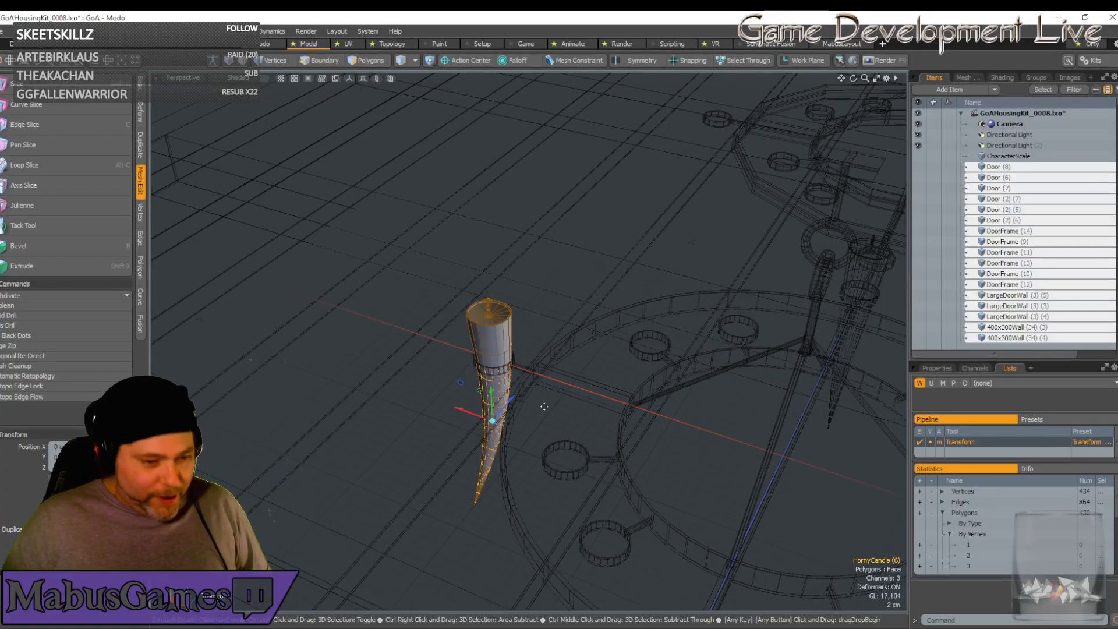
drag(468, 418, 591, 423)
key(e)
alt+drag(529, 311, 492, 402)
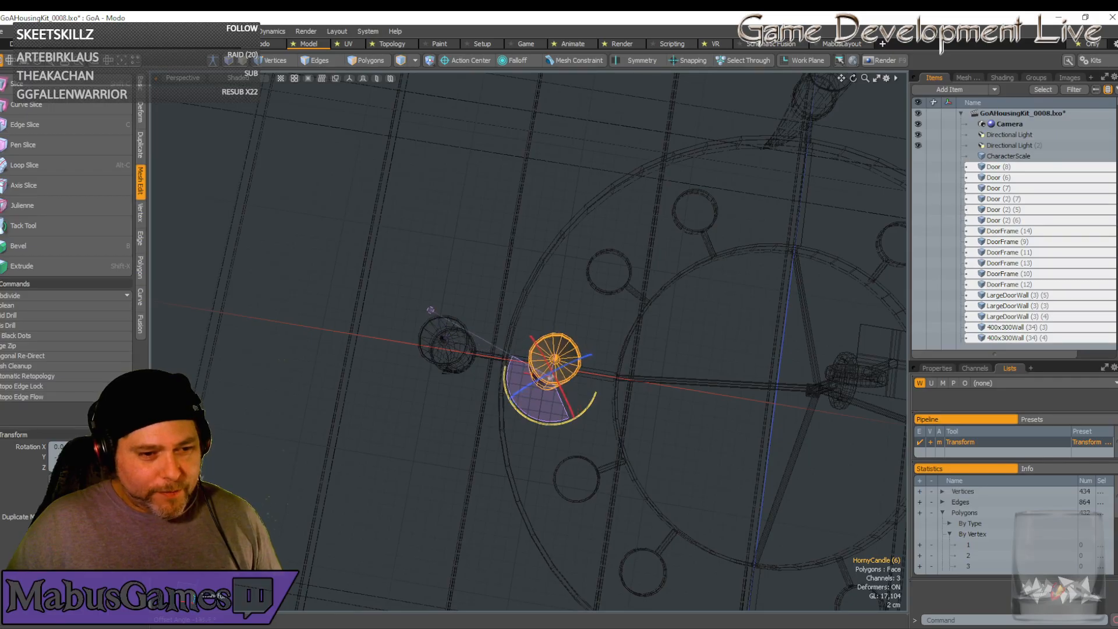
drag(431, 309, 430, 309)
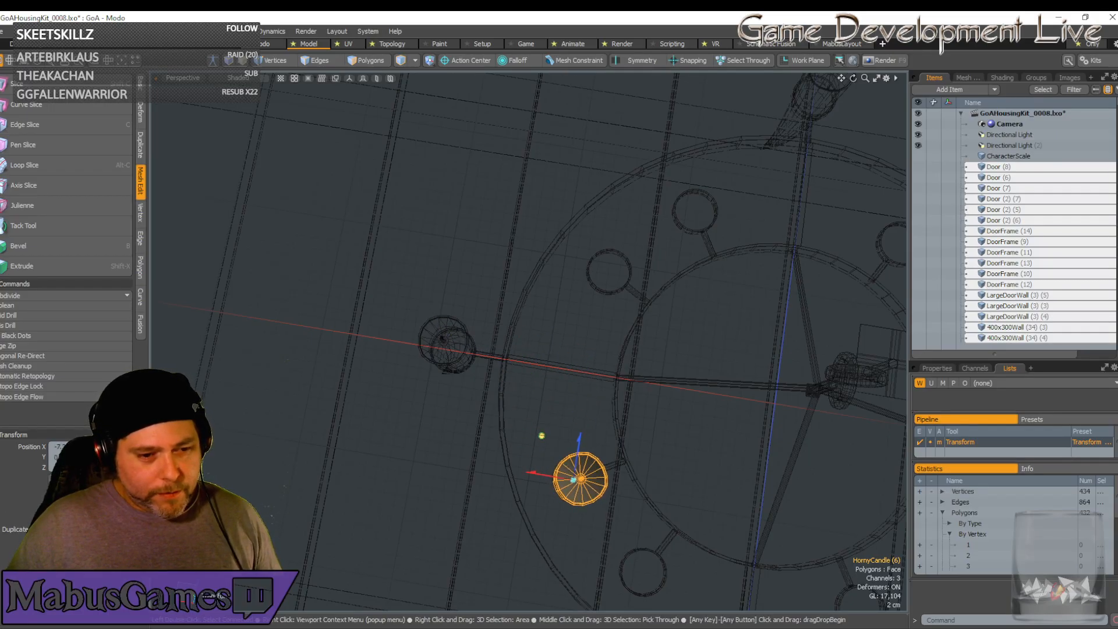
Fine-tune the fifth candle's position and rotation so the horn sits centered in its inner holder ring
key(q)
alt+drag(595, 447, 533, 378)
key(w)
key(q)
alt+drag(532, 309, 555, 361)
key(y)
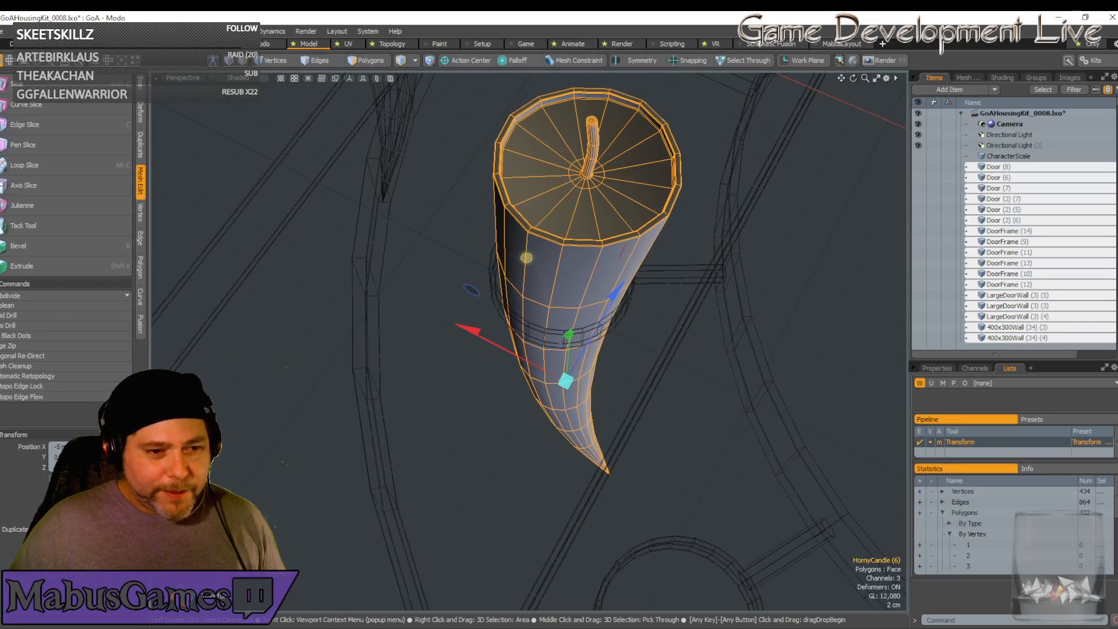
key(q)
key(w)
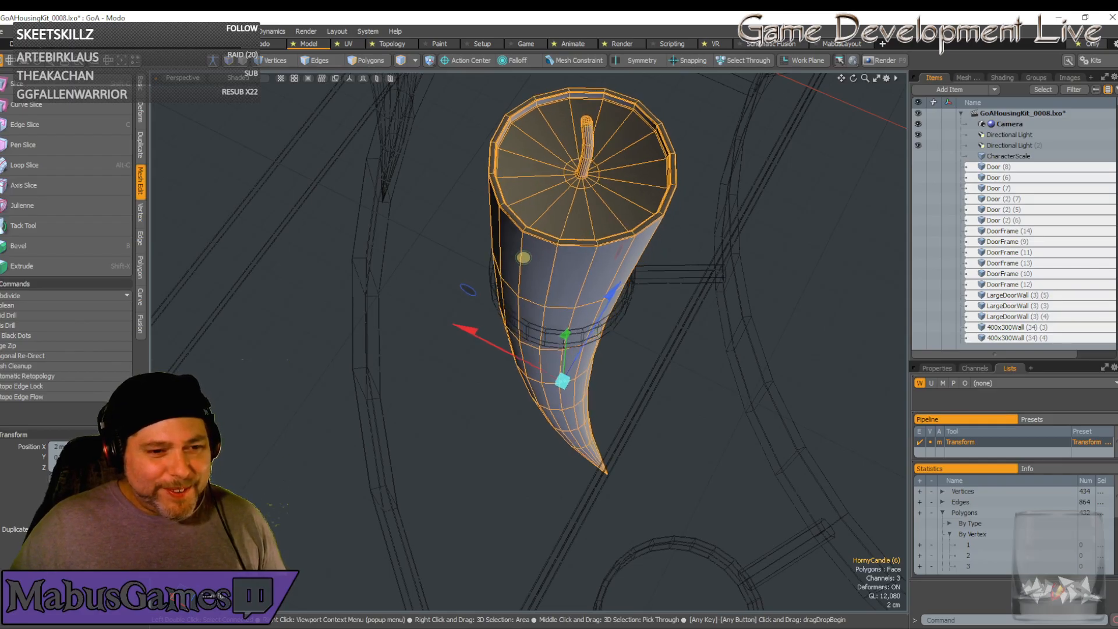
key(q)
alt+drag(524, 266, 523, 268)
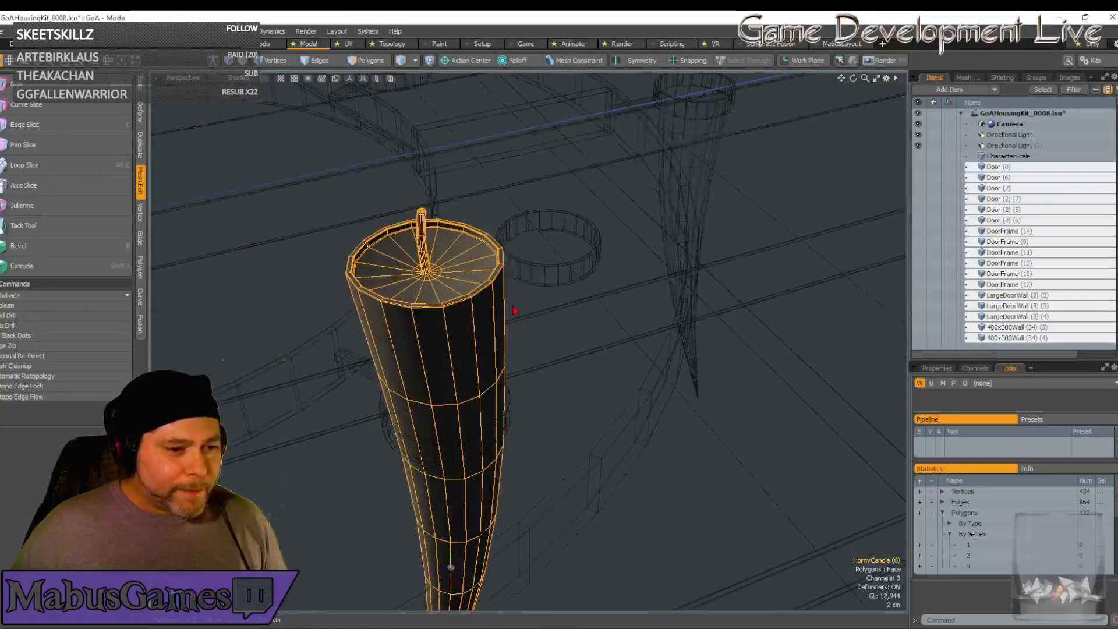
Duplicate the fifth candle, turn the copy around about Y, and move it to the diametrically opposite inner holder ring
scroll(516, 308, down, 10)
alt+drag(514, 311, 528, 341)
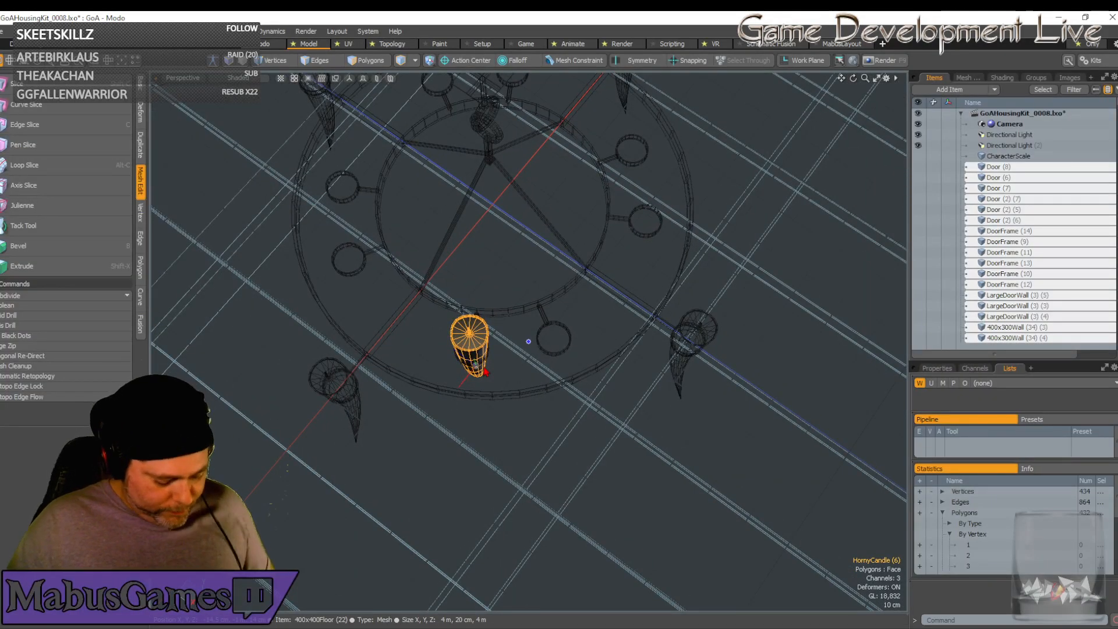
key(ctrl+d)
key(b)
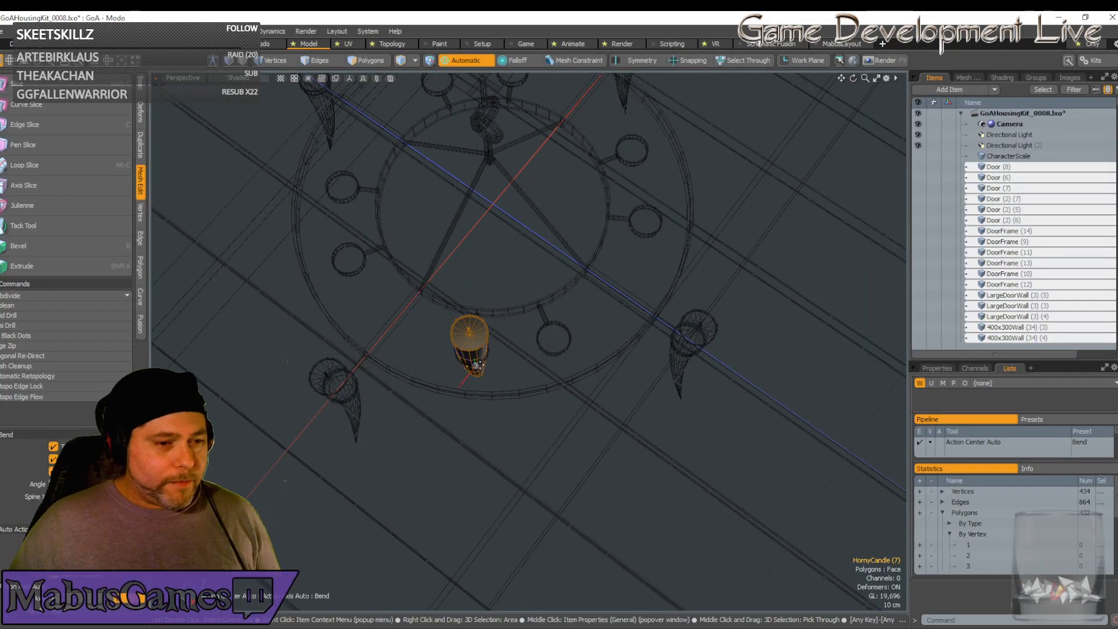
alt+drag(476, 366, 485, 368)
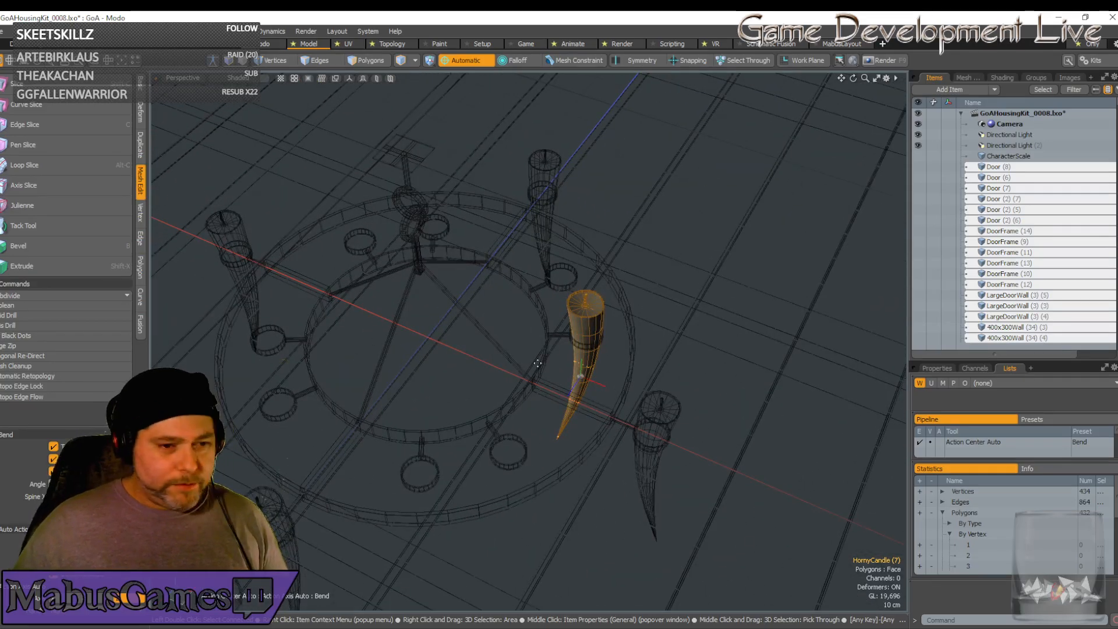
key(e)
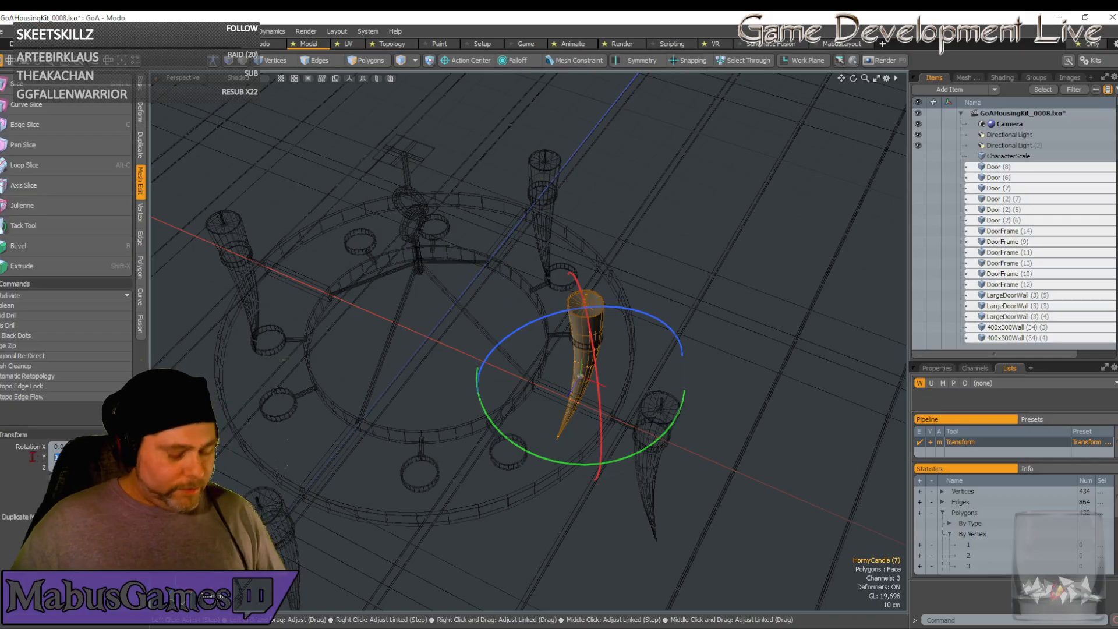
key(Return)
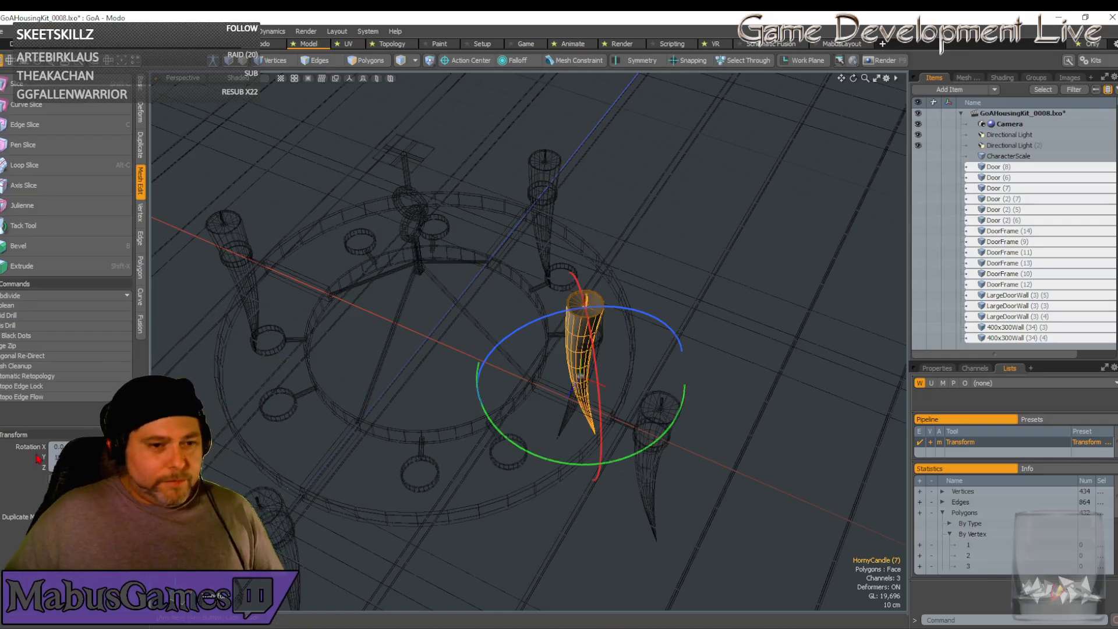
key(w)
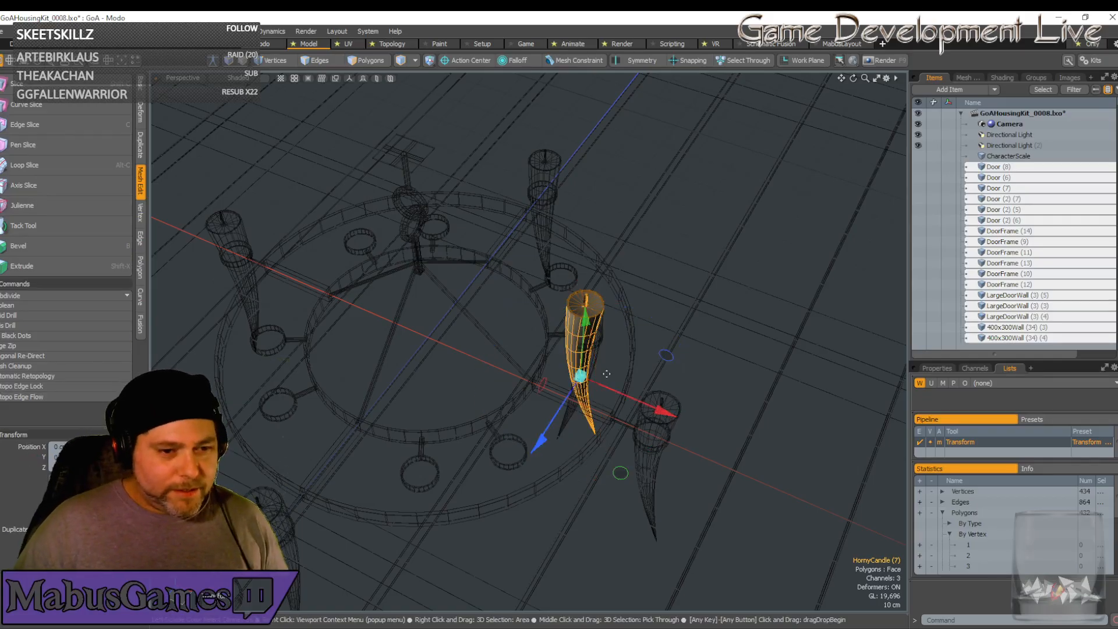
drag(622, 474, 252, 451)
key(space)
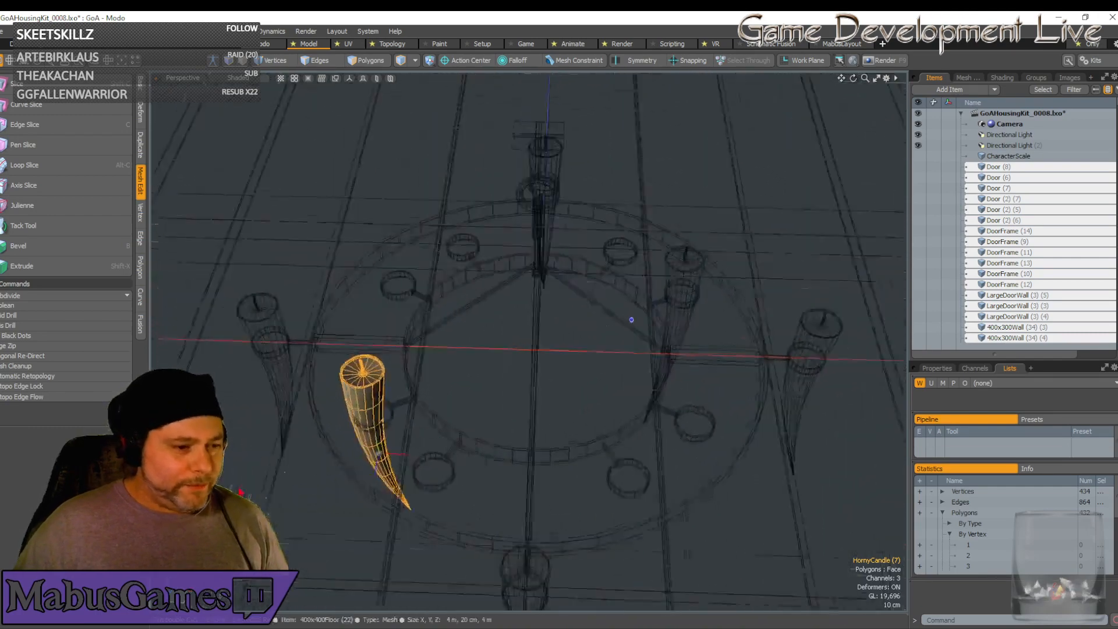
Adjust the sixth candle's position so the horn sits centered in its inner holder ring
scroll(245, 444, up, 4)
key(w)
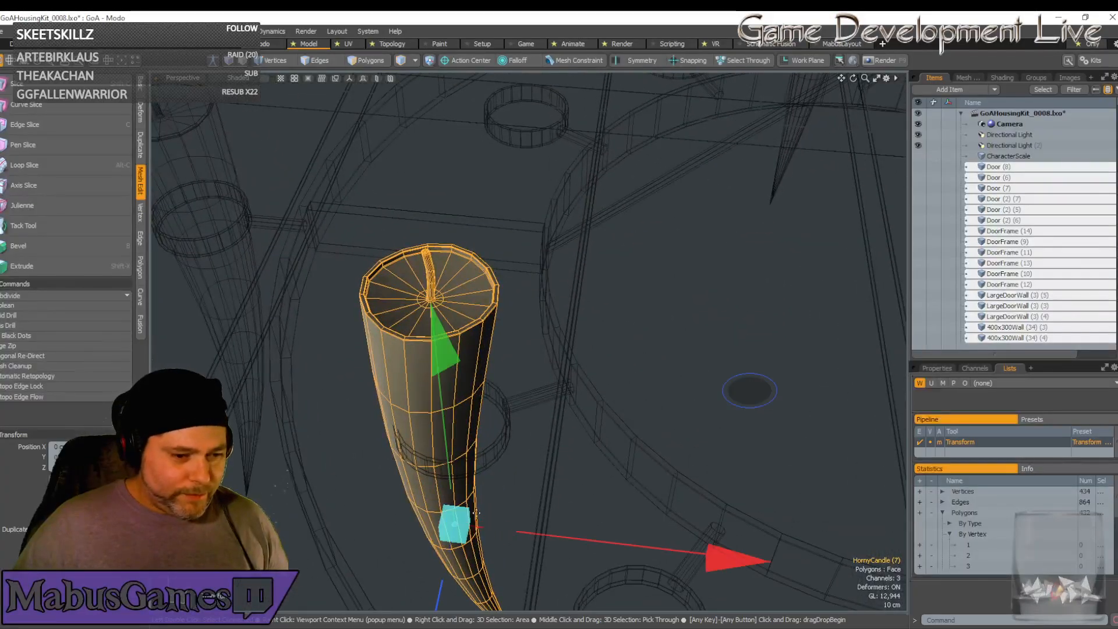
scroll(631, 541, up, 1)
key(shift+a)
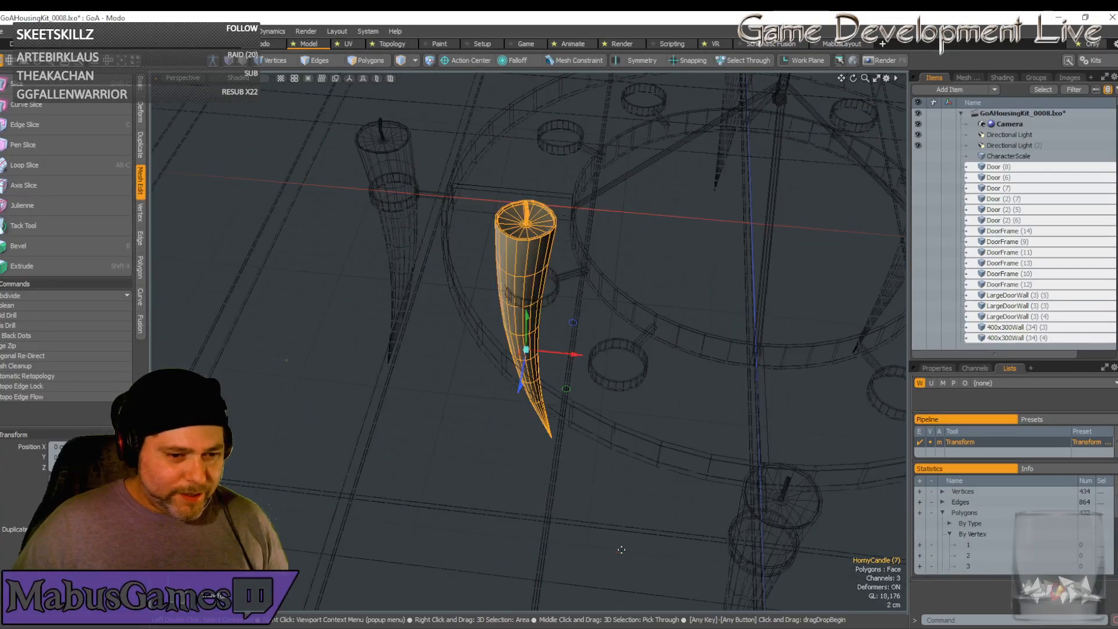
alt+drag(606, 429, 567, 426)
key(space)
In the Top view, rotate the sixth candle slightly about Y to line its tip up with the holder arm
scroll(568, 426, down, 8)
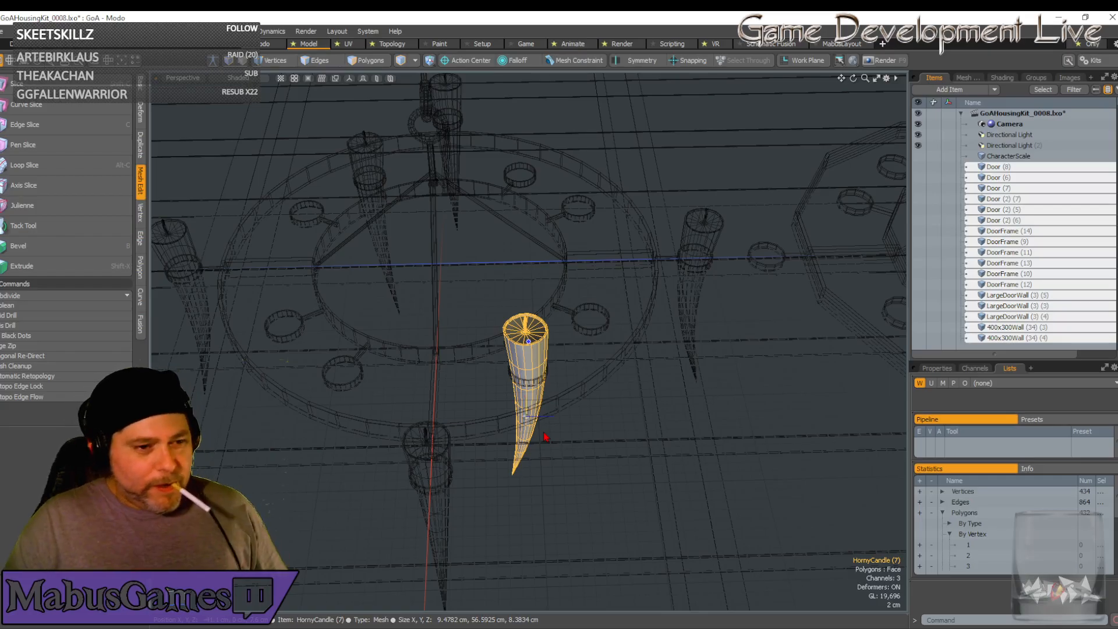
alt+drag(545, 436, 663, 453)
scroll(703, 460, down, 1)
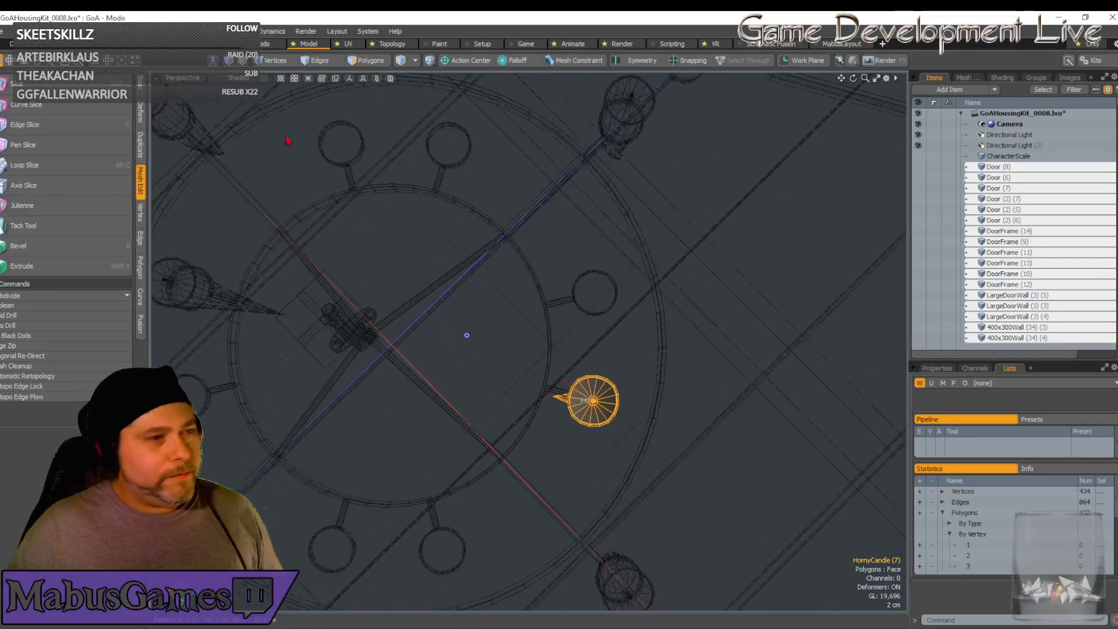
click(180, 77)
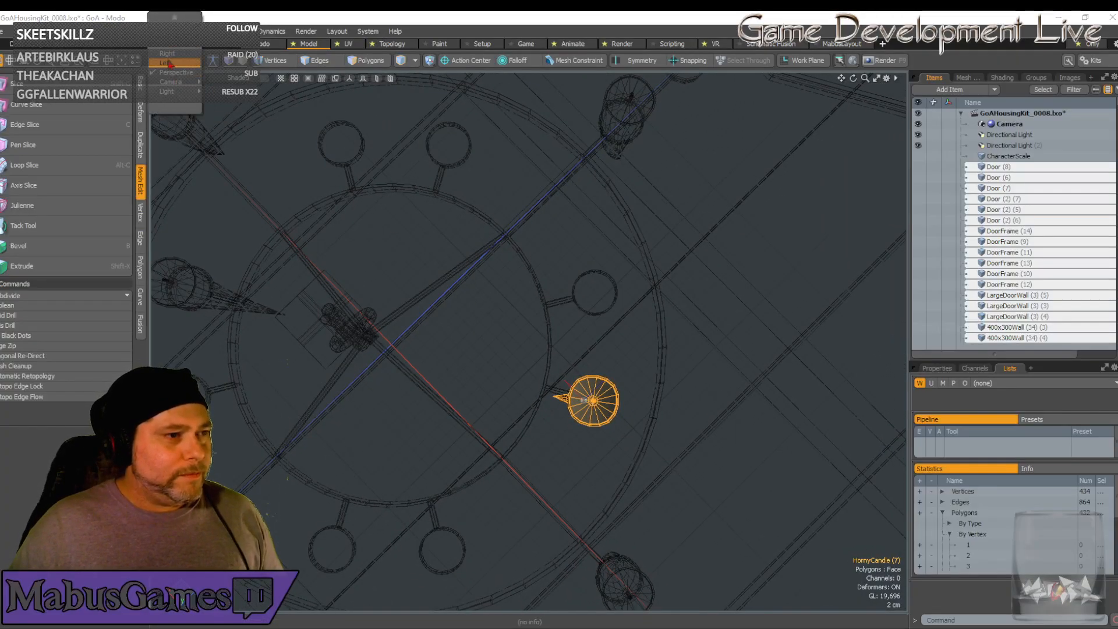
click(174, 25)
scroll(502, 314, down, 2)
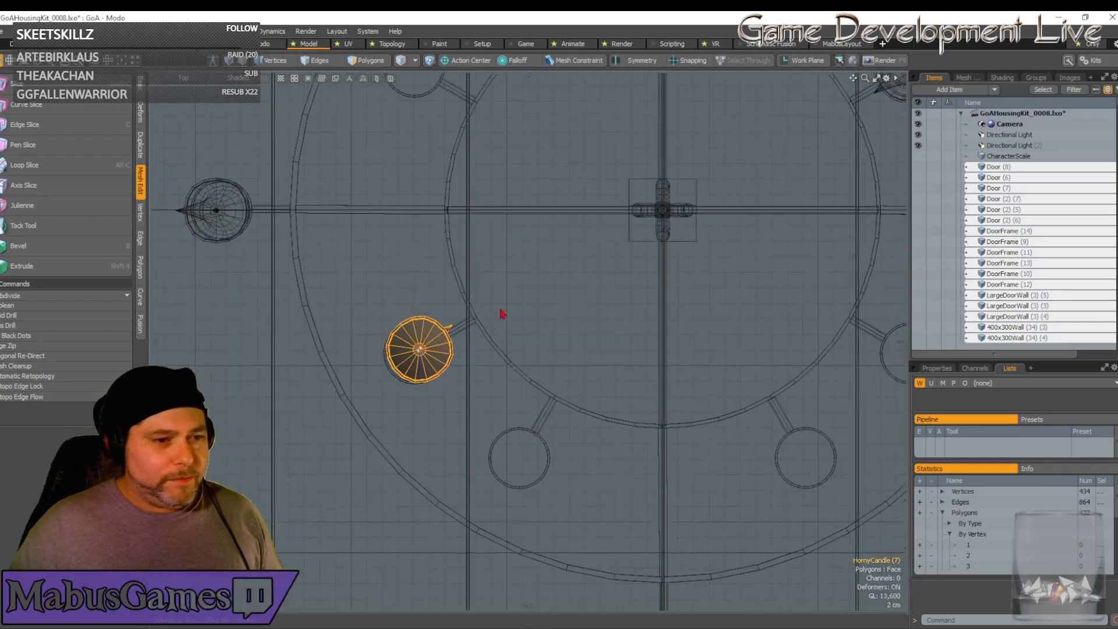
scroll(464, 332, up, 4)
scroll(395, 327, up, 2)
scroll(437, 331, down, 2)
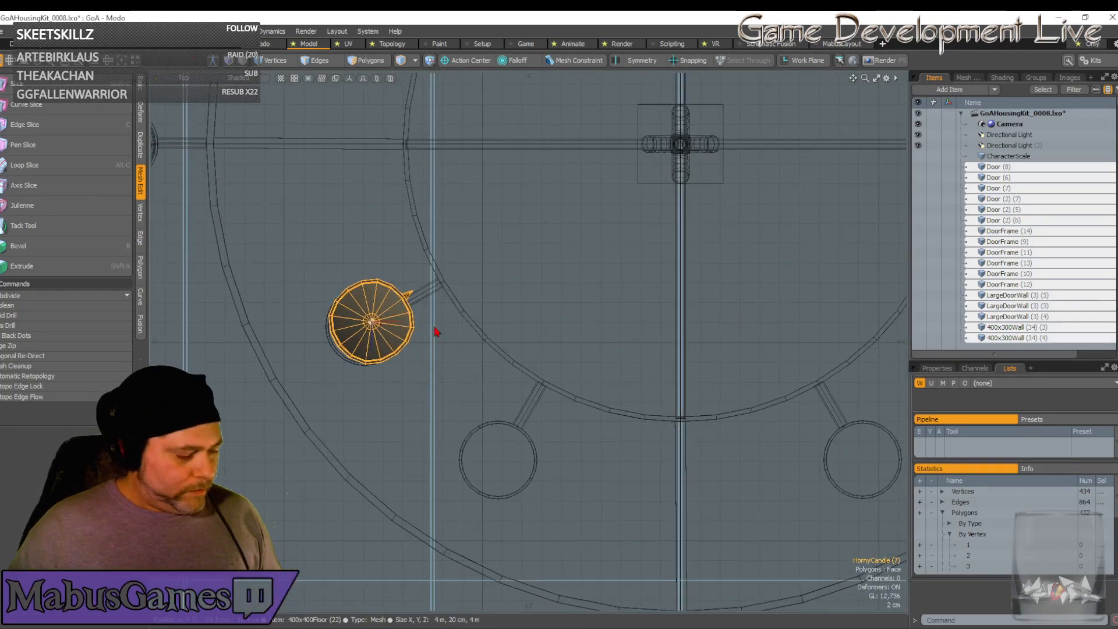
key(e)
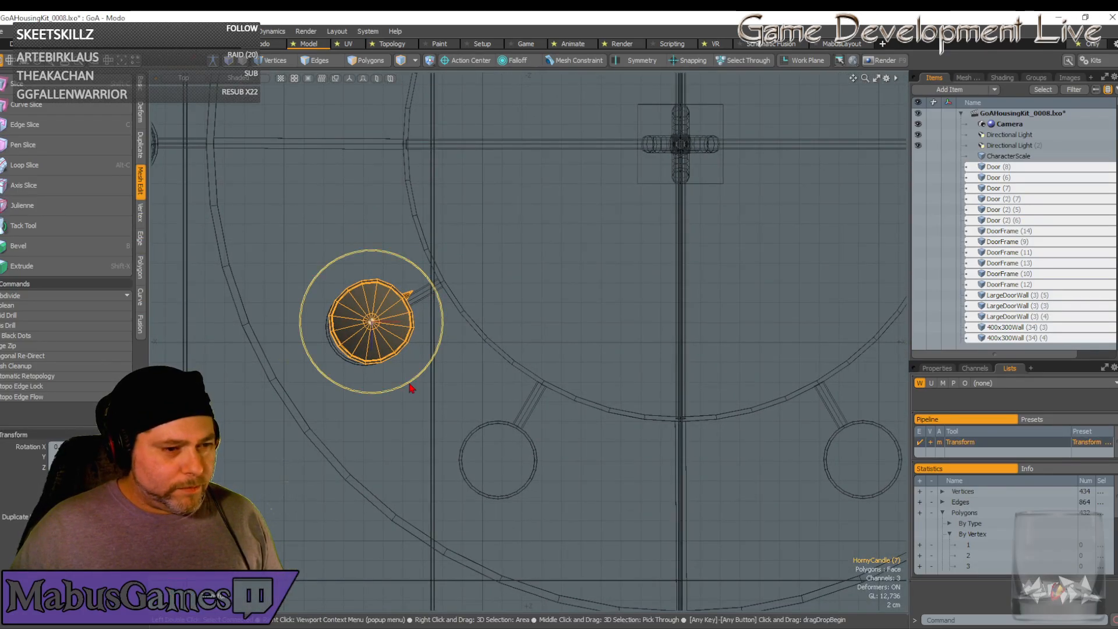
drag(412, 389, 398, 384)
scroll(426, 310, up, 4)
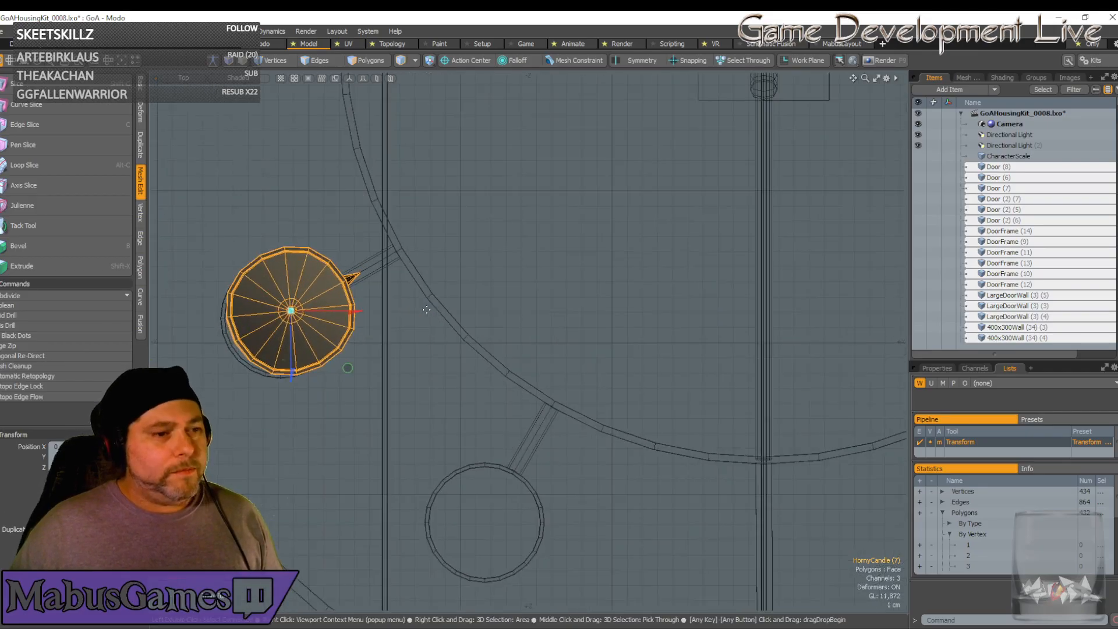
Select the fifth candle in the opposite inner ring and rotate it slightly about Y to align its tip with the holder arm
key(space)
scroll(427, 309, down, 9)
alt+shift+drag(426, 310, 104, 302)
scroll(426, 310, up, 5)
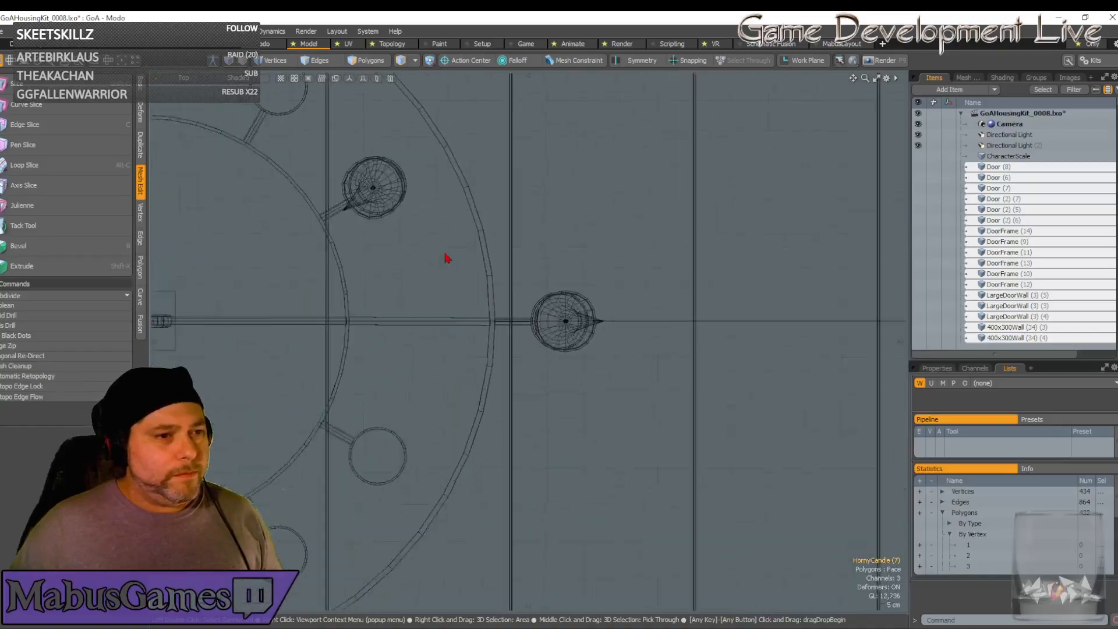
alt+shift+drag(340, 145, 377, 217)
key(y)
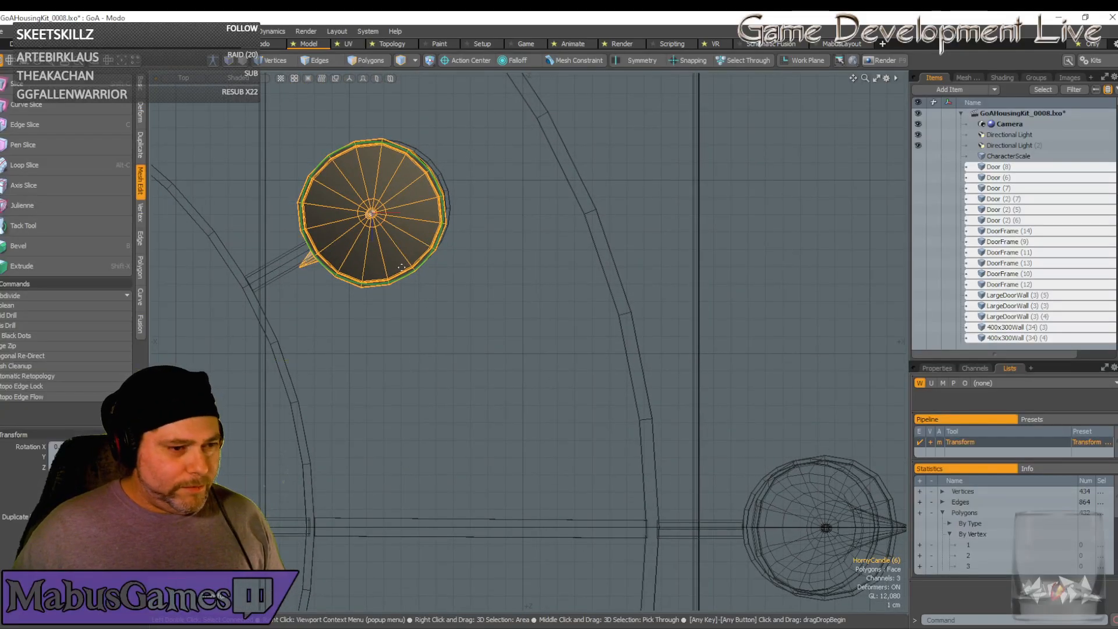
drag(398, 285, 390, 284)
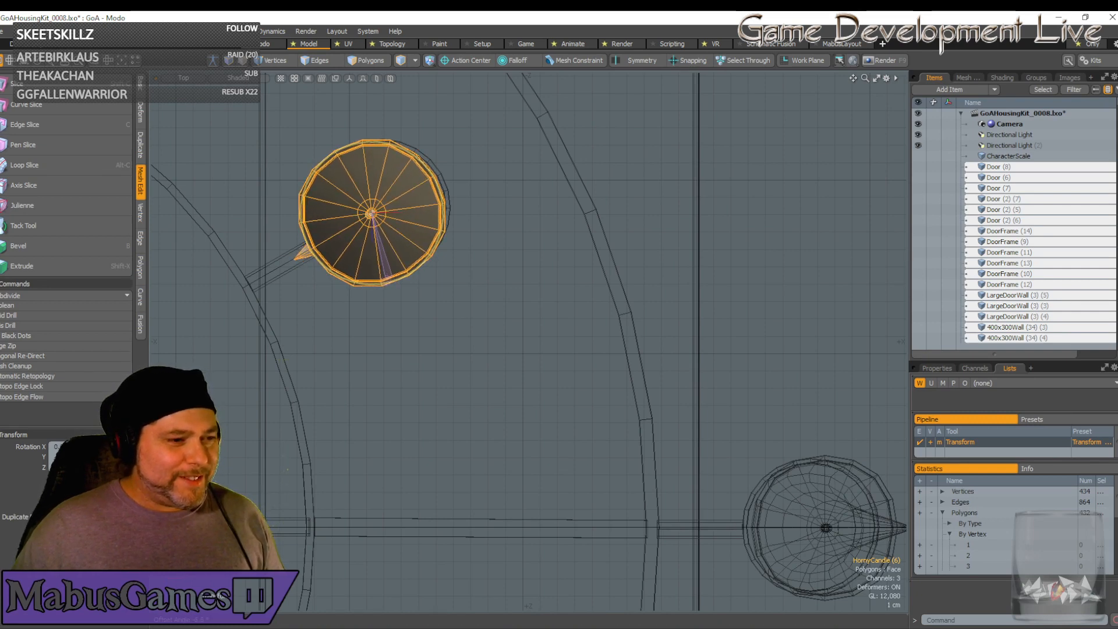
Return to the Perspective view, duplicate the fifth candle, and move the copy to an empty inner holder ring across the chandelier
click(185, 85)
click(185, 137)
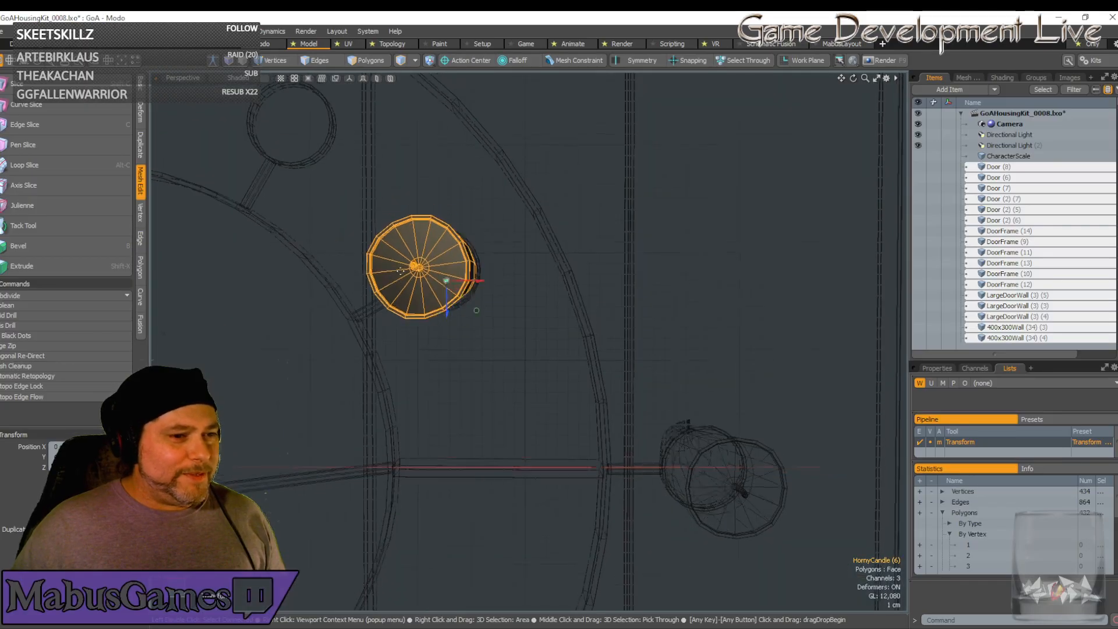
alt+drag(447, 278, 512, 340)
key(space)
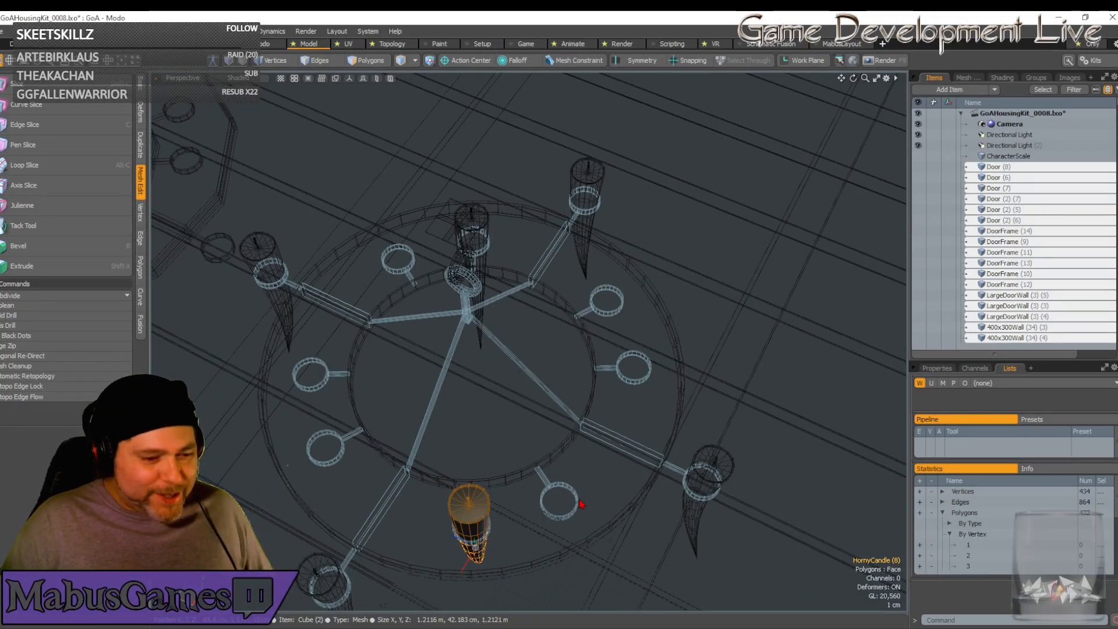
key(y)
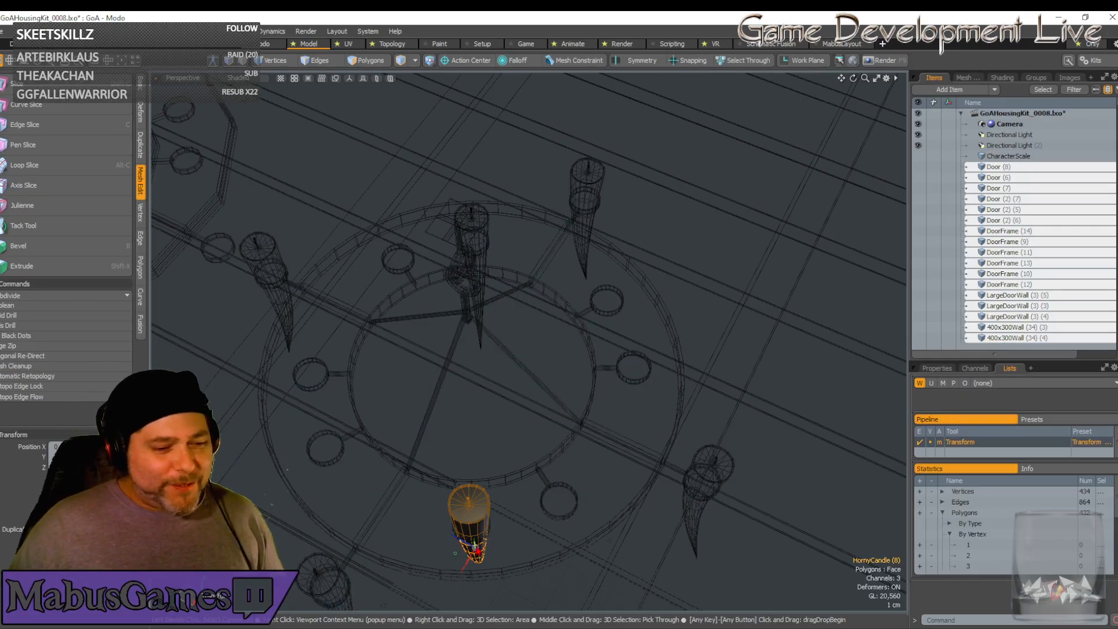
drag(459, 557, 621, 407)
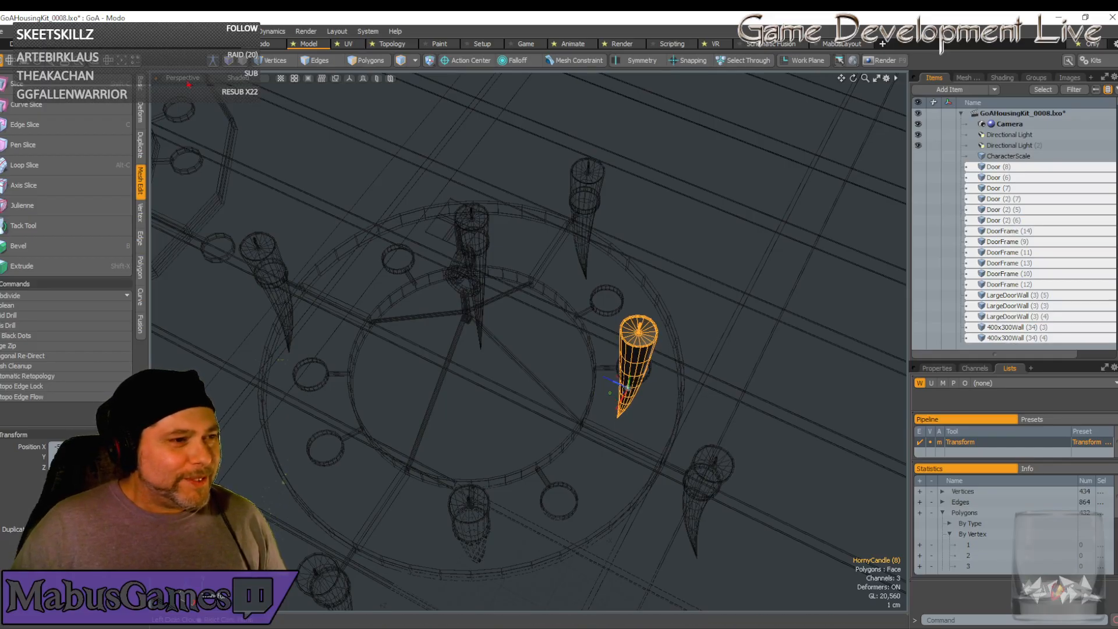
In the Top view, center the seventh candle in its inner ring and rotate it about Y so its tip points along the holder arm
click(183, 78)
click(185, 24)
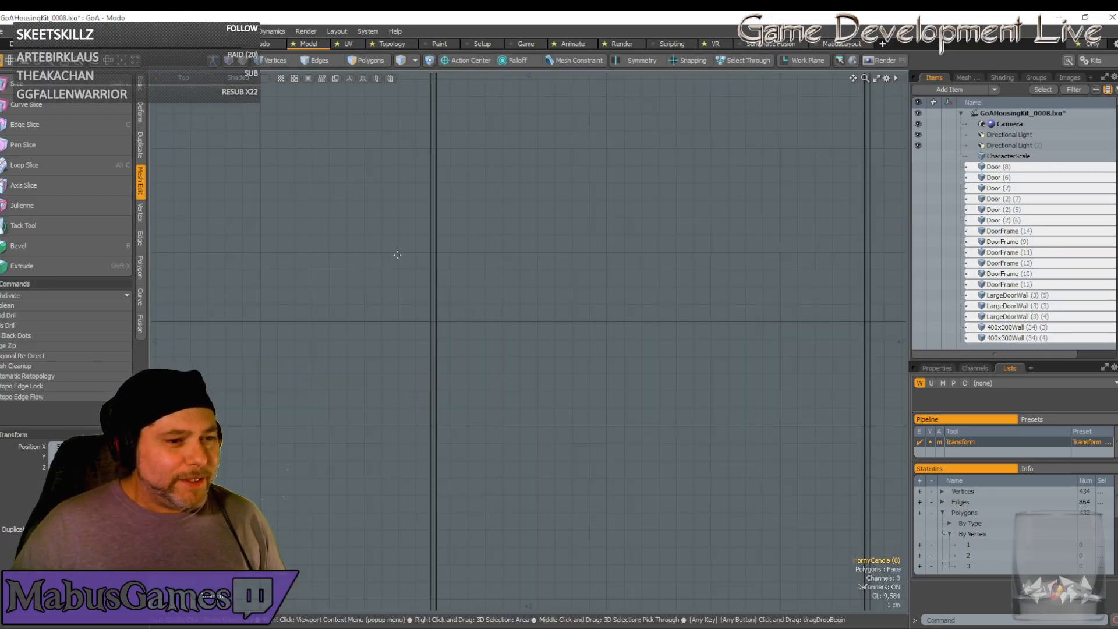
key(shift+a)
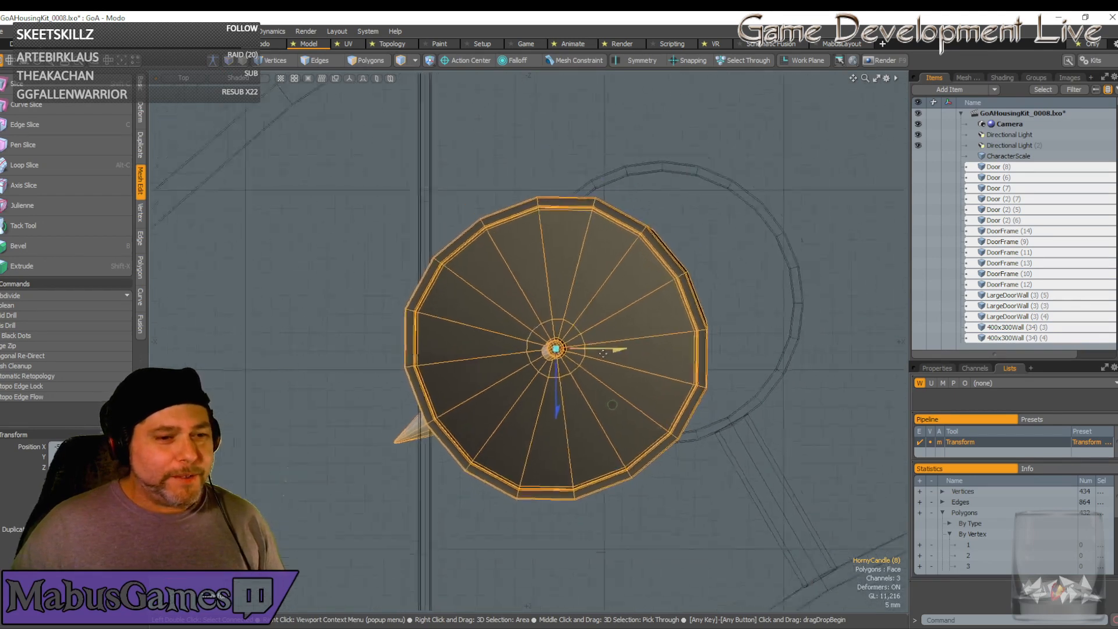
drag(602, 412, 675, 380)
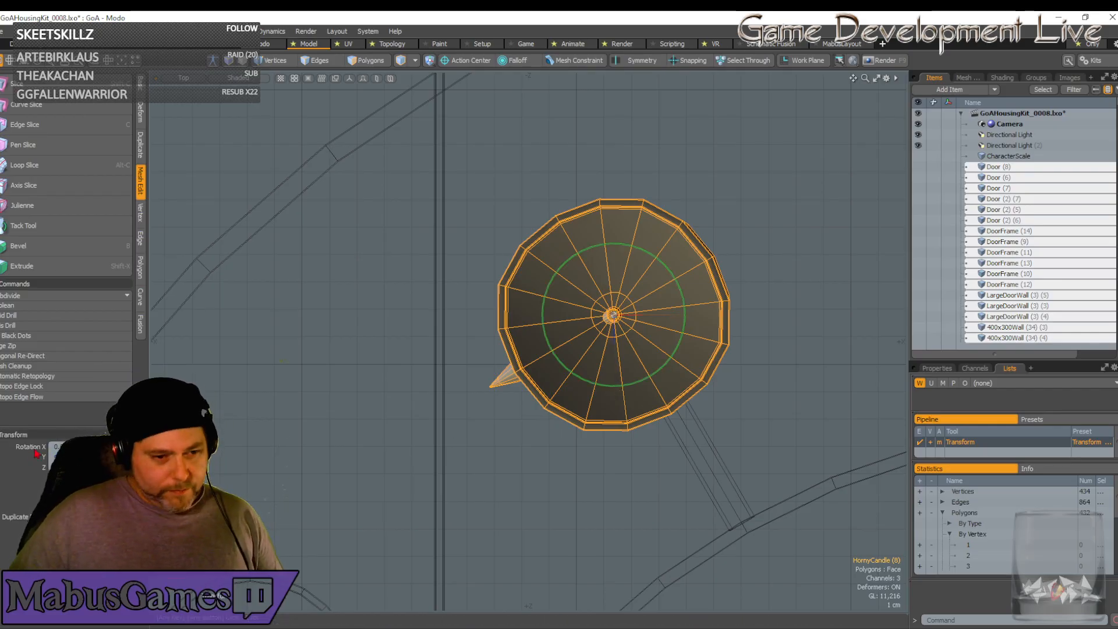
scroll(512, 323, up, 2)
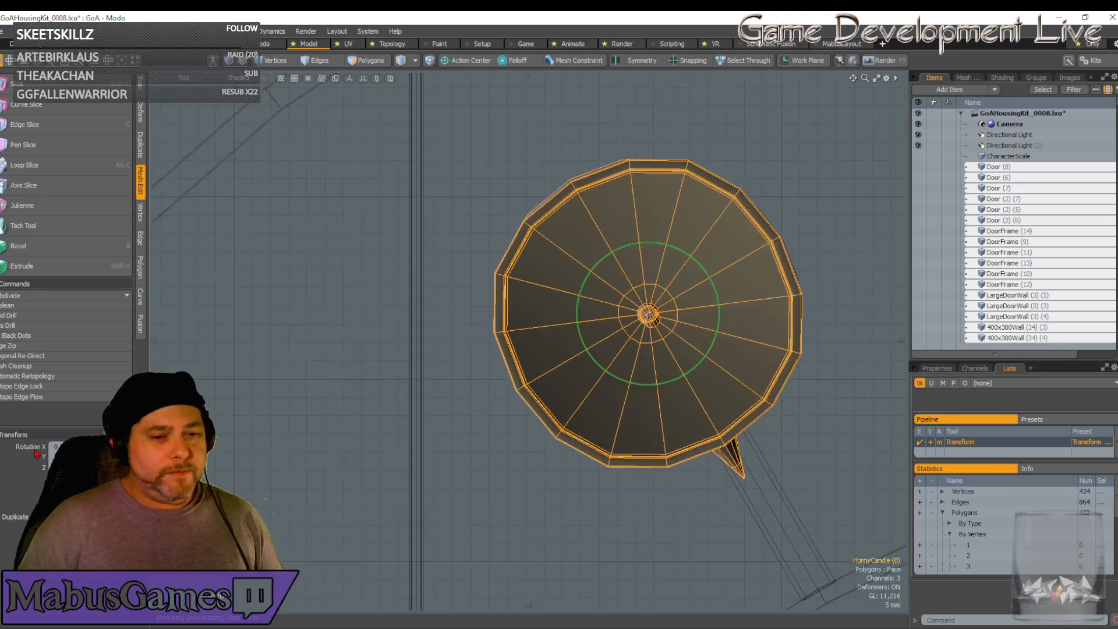
In the Top view, nudge the seventh candle so it sits centered in its inner holder ring
key(w)
scroll(512, 323, down, 4)
alt+shift+drag(594, 322, 479, 294)
scroll(578, 349, up, 3)
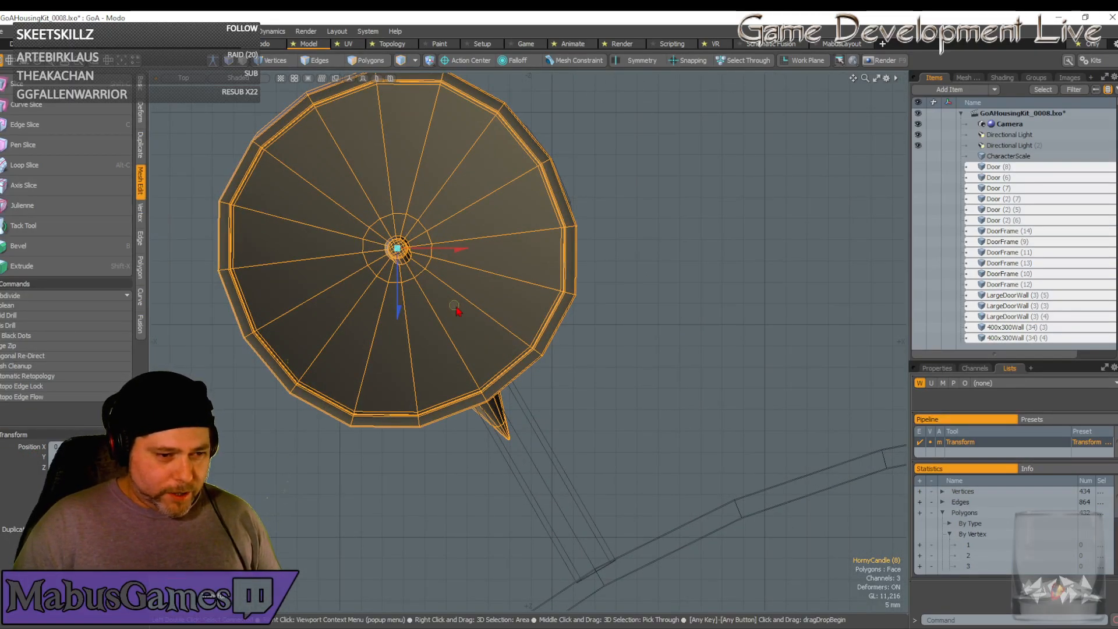
drag(455, 307, 462, 301)
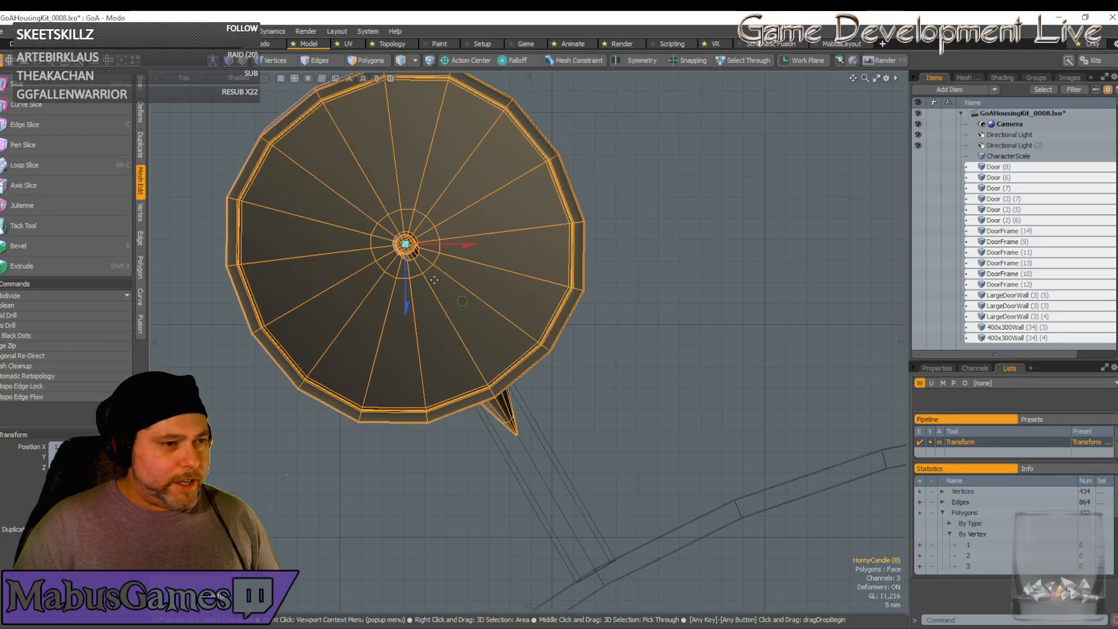
Return to the Perspective view and examine from several angles how the seventh candle fits in its holder ring
click(182, 78)
click(175, 135)
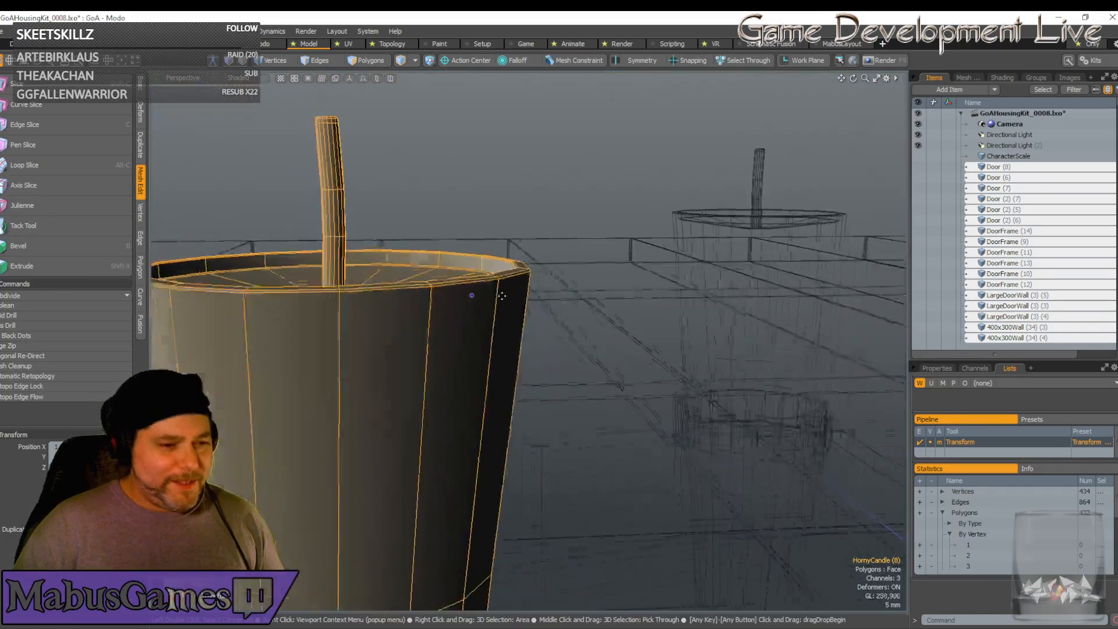
scroll(502, 296, down, 4)
alt+drag(502, 296, 438, 401)
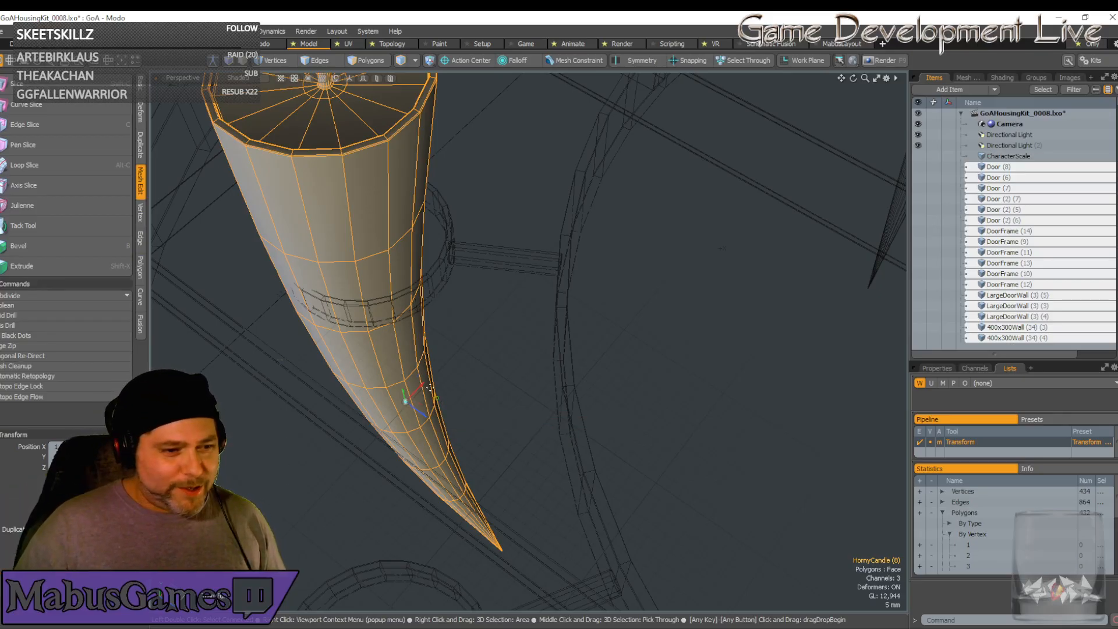
drag(438, 401, 466, 454)
key(space)
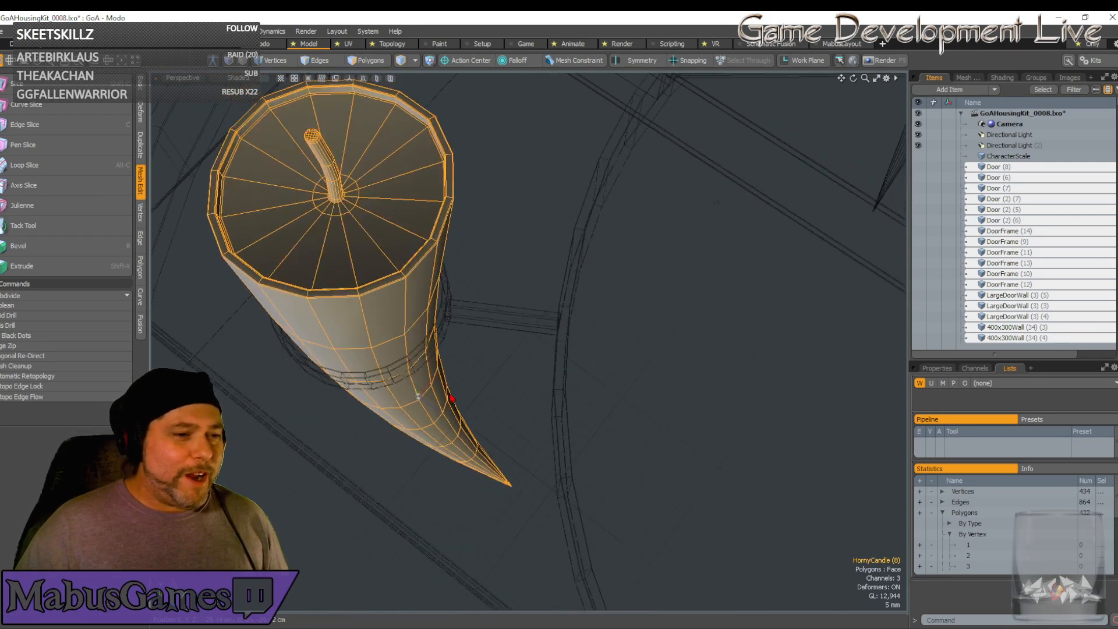
key(w)
alt+drag(528, 342, 501, 500)
key(space)
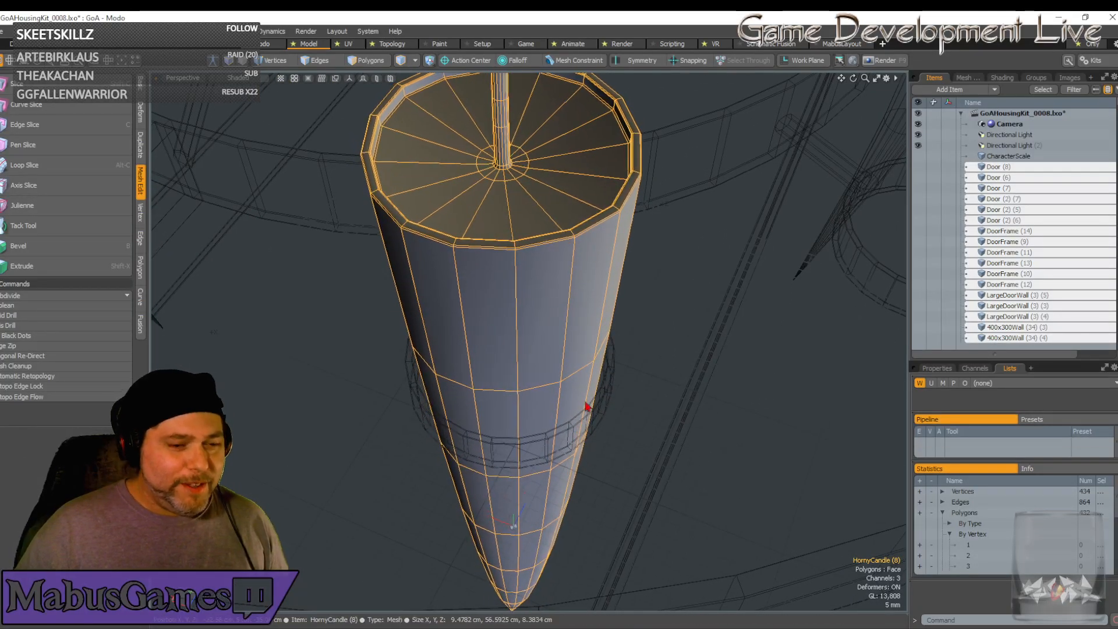
mouse_move(587, 404)
alt+mouse_down()
mouse_move(554, 406)
mouse_move(601, 413)
alt+mouse_up()
Duplicate the seventh candle and move the copy to the empty inner holder ring on the opposite side of the chandelier
key(w)
scroll(587, 406, down, 8)
scroll(573, 400, down, 6)
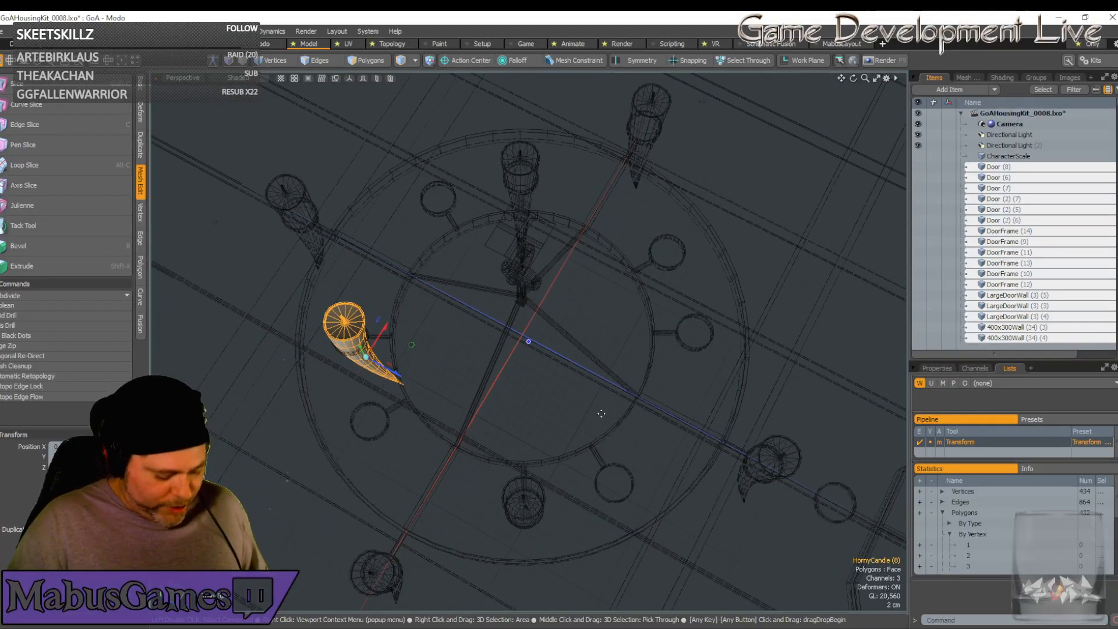
key(ctrl+d)
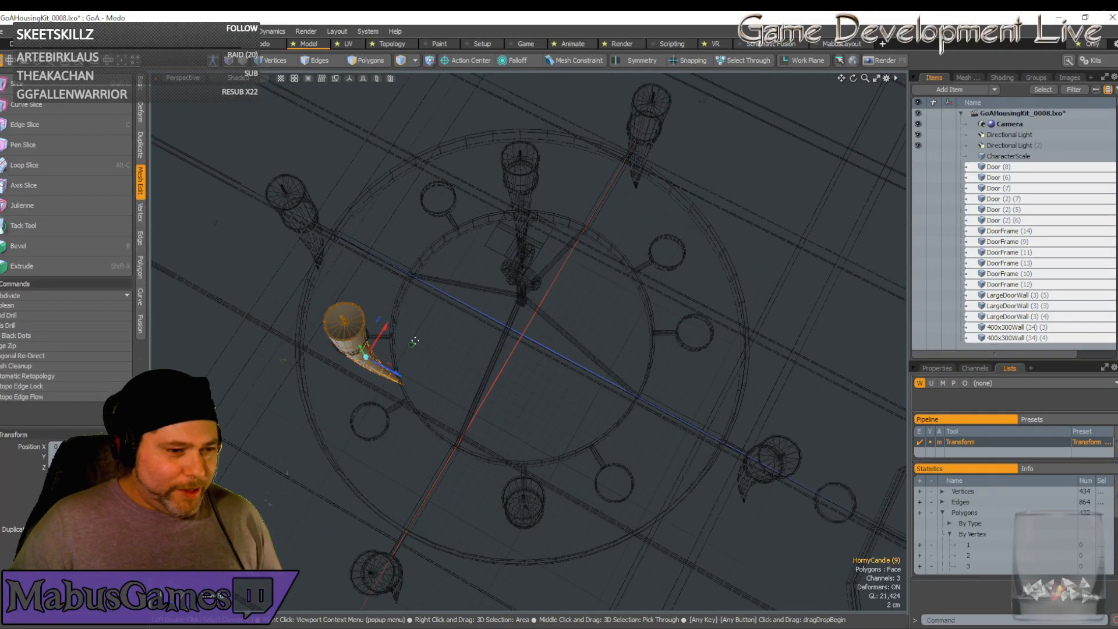
drag(412, 348, 728, 340)
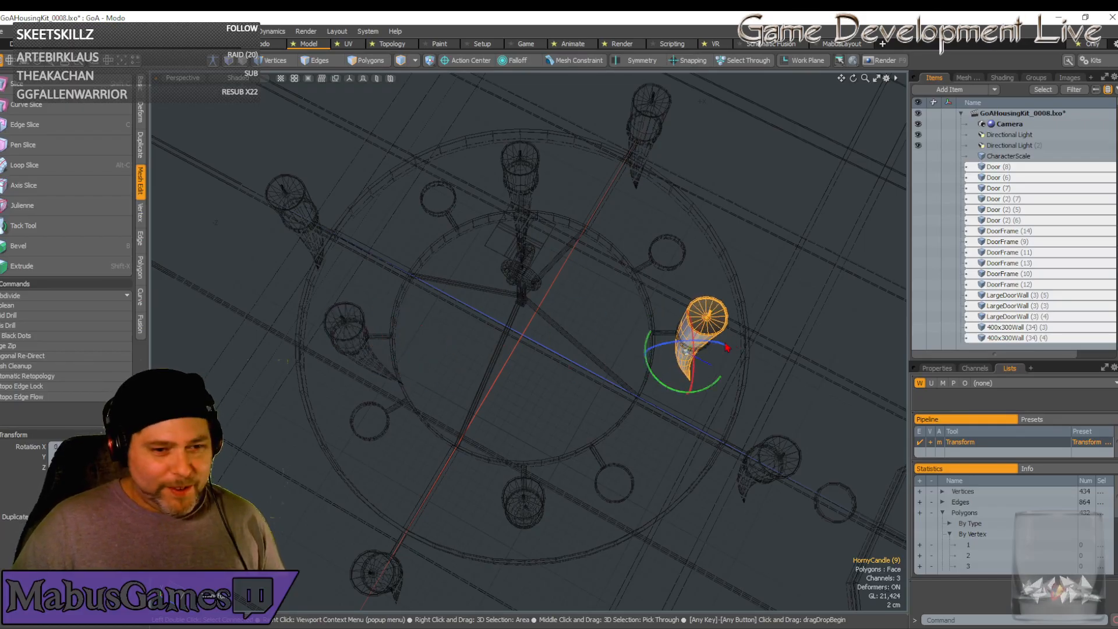
Rotate the eighth candle about Y so its tip faces inward toward the chandelier's center
drag(672, 391, 815, 325)
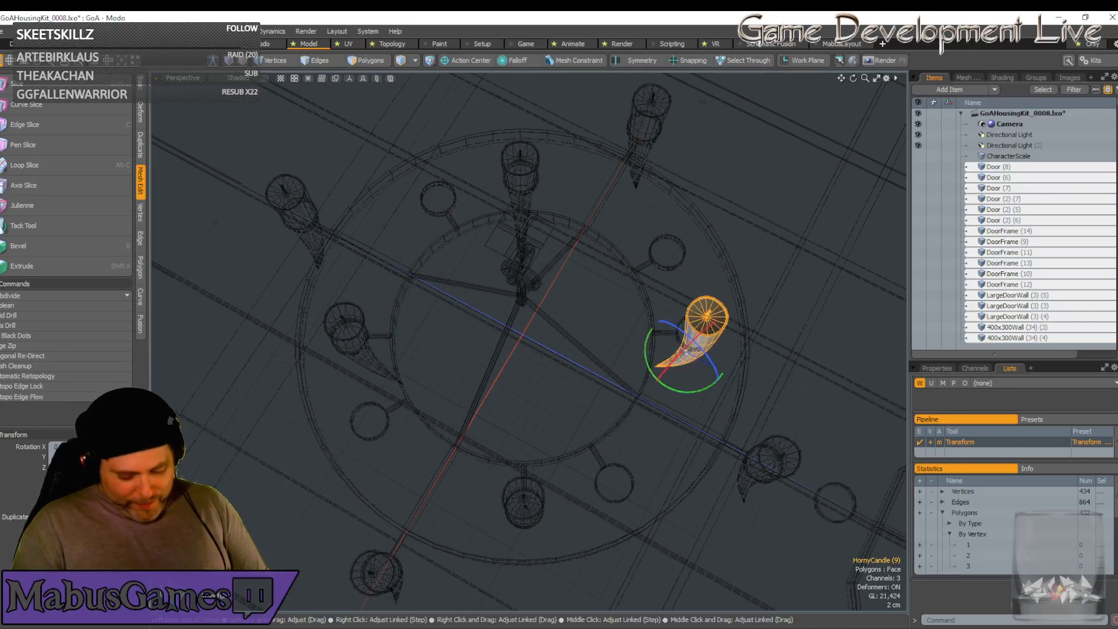
key(Return)
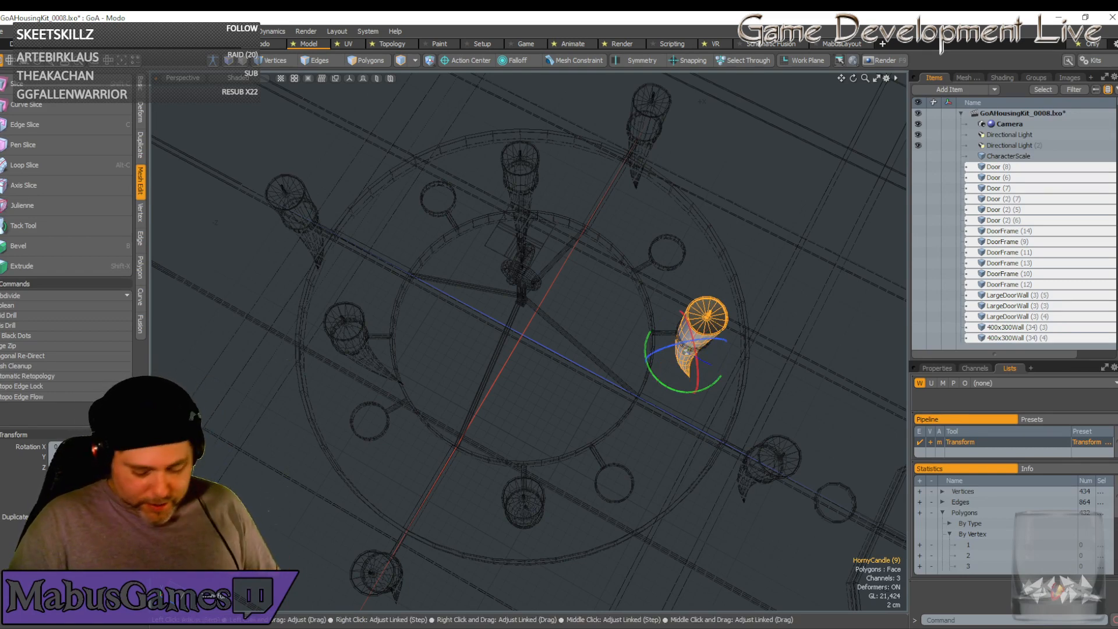
key(Return)
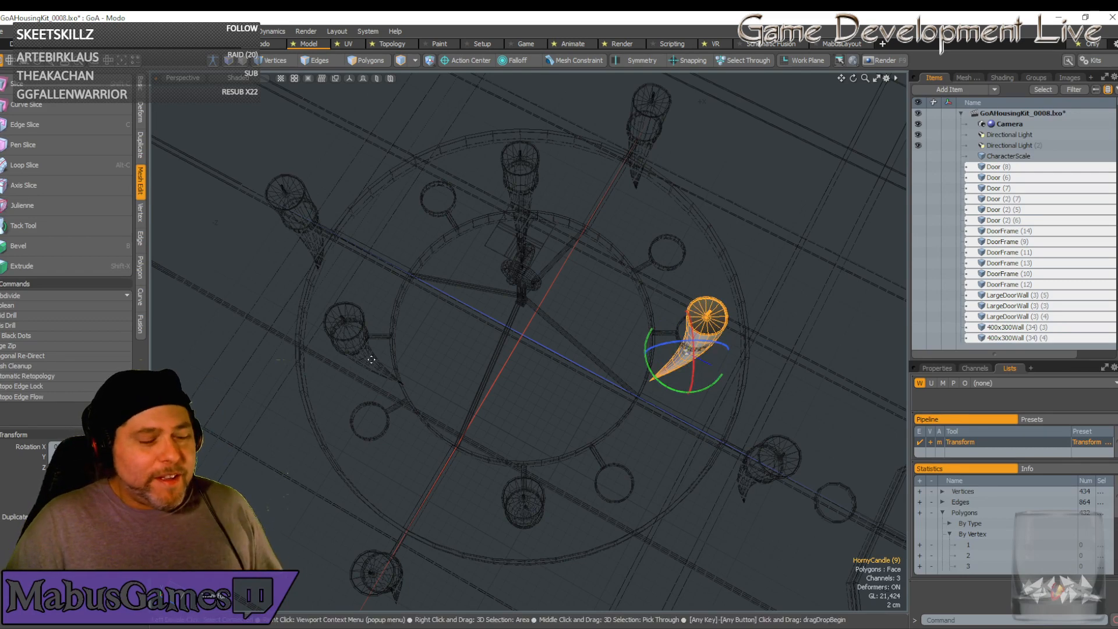
key(w)
scroll(532, 434, down, 1)
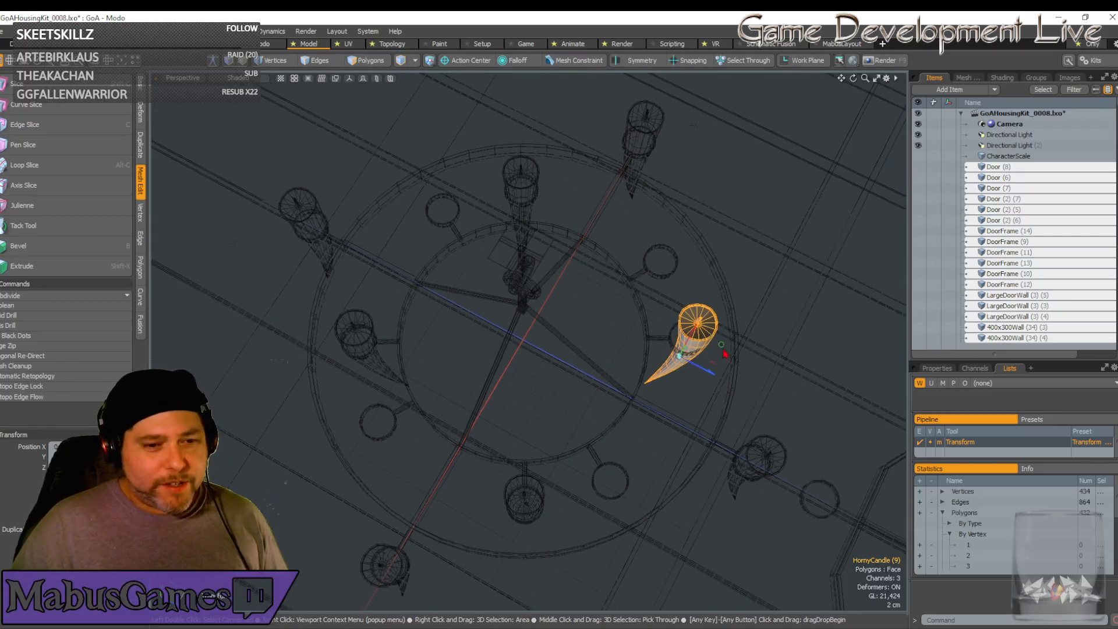
In the Top view, center the eighth candle in its inner ring and fine-tune it so the tip lines up with the holder arm
key(q)
scroll(799, 375, up, 3)
alt+drag(798, 374, 641, 292)
key(w)
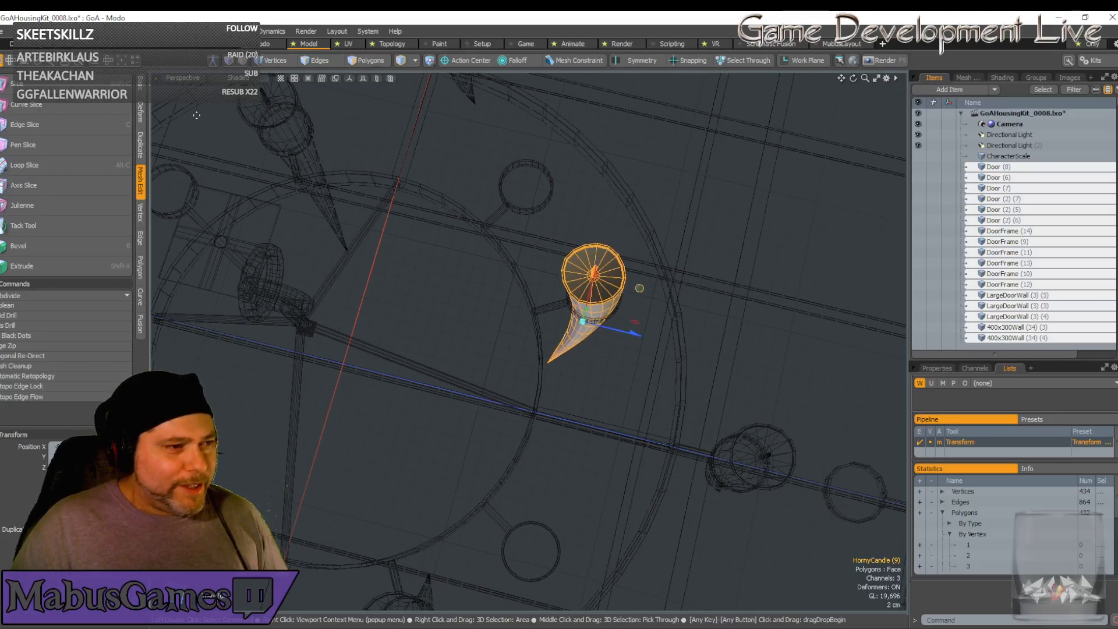
click(182, 78)
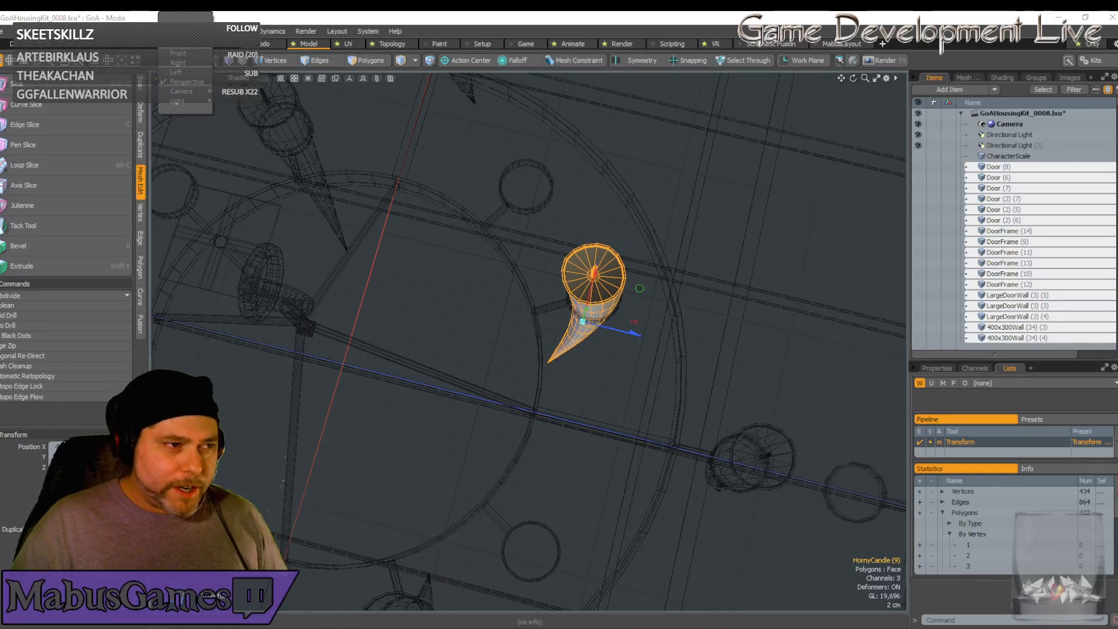
click(182, 25)
scroll(607, 411, down, 2)
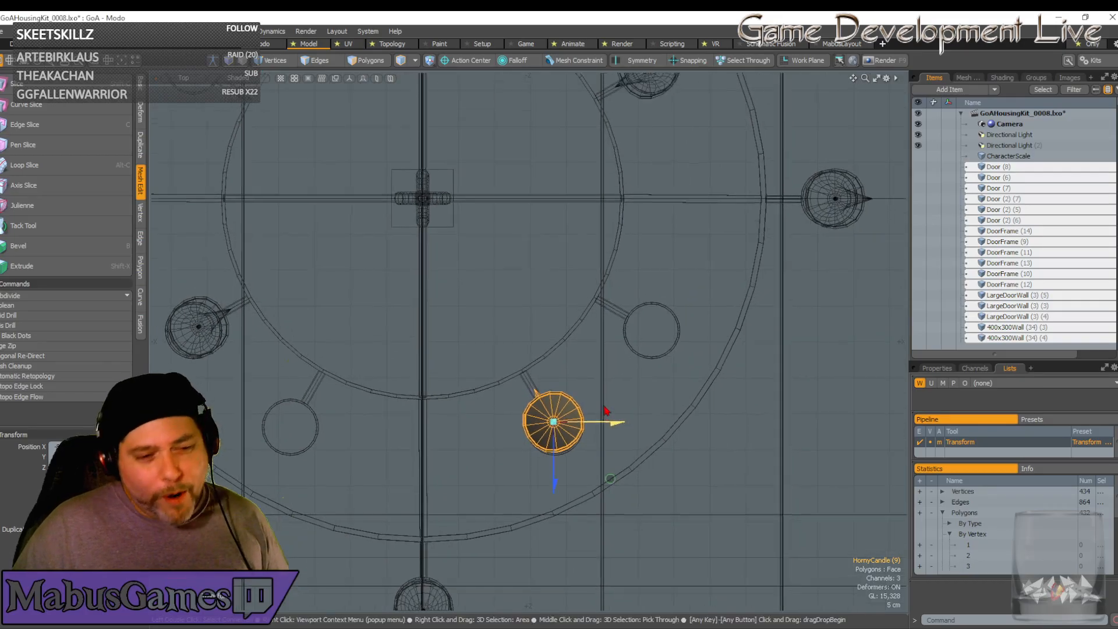
key(space)
scroll(604, 411, up, 4)
scroll(600, 405, up, 4)
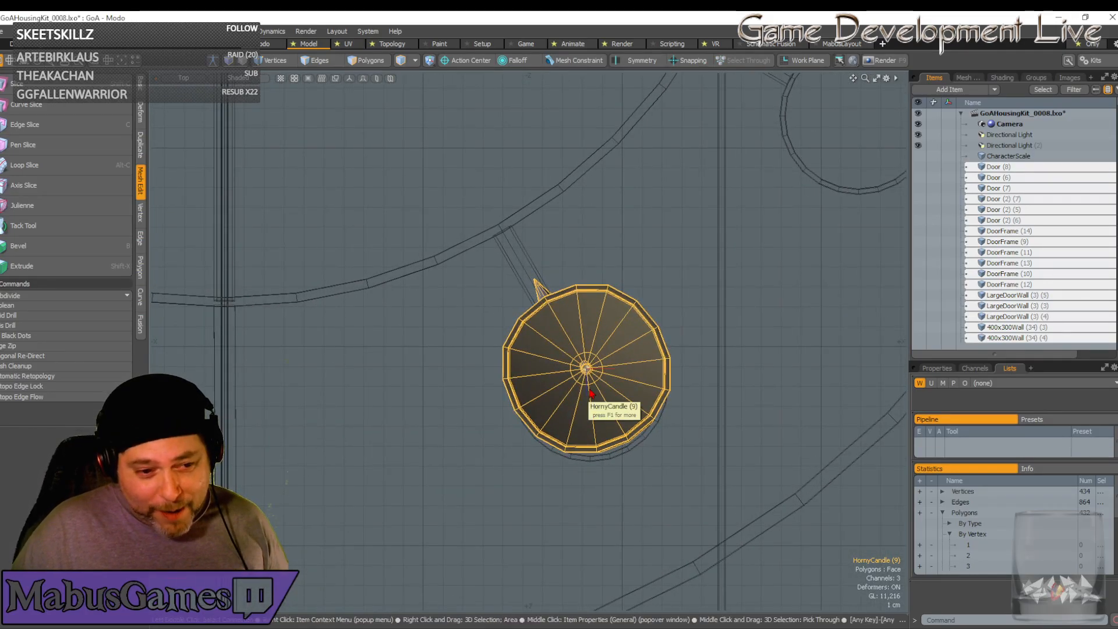
key(y)
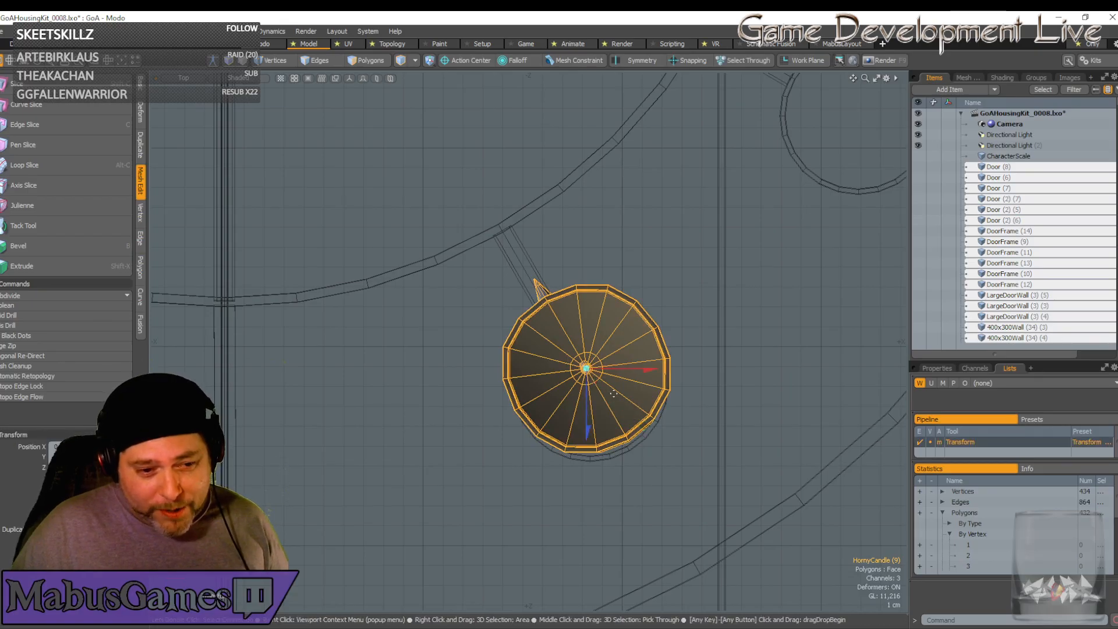
drag(648, 429, 646, 435)
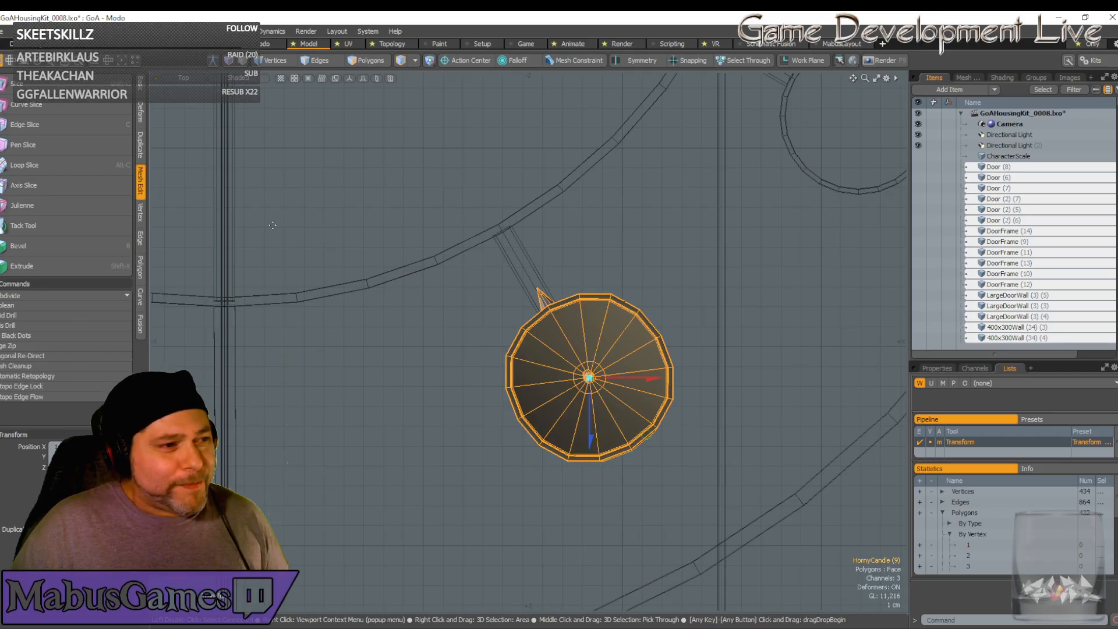
key(space)
key(y)
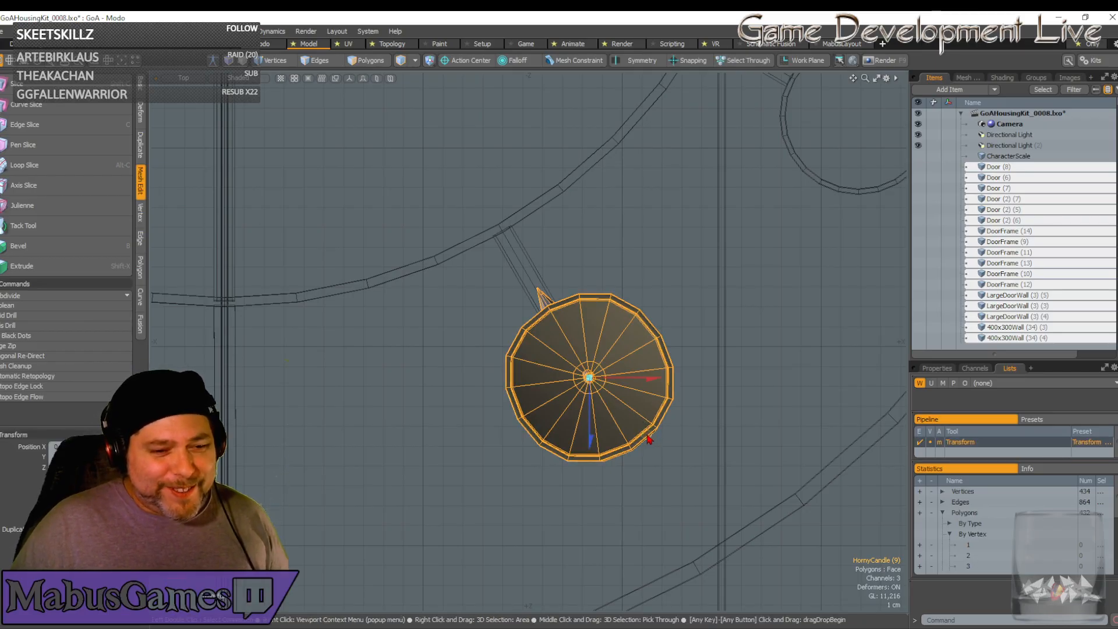
drag(647, 434, 645, 435)
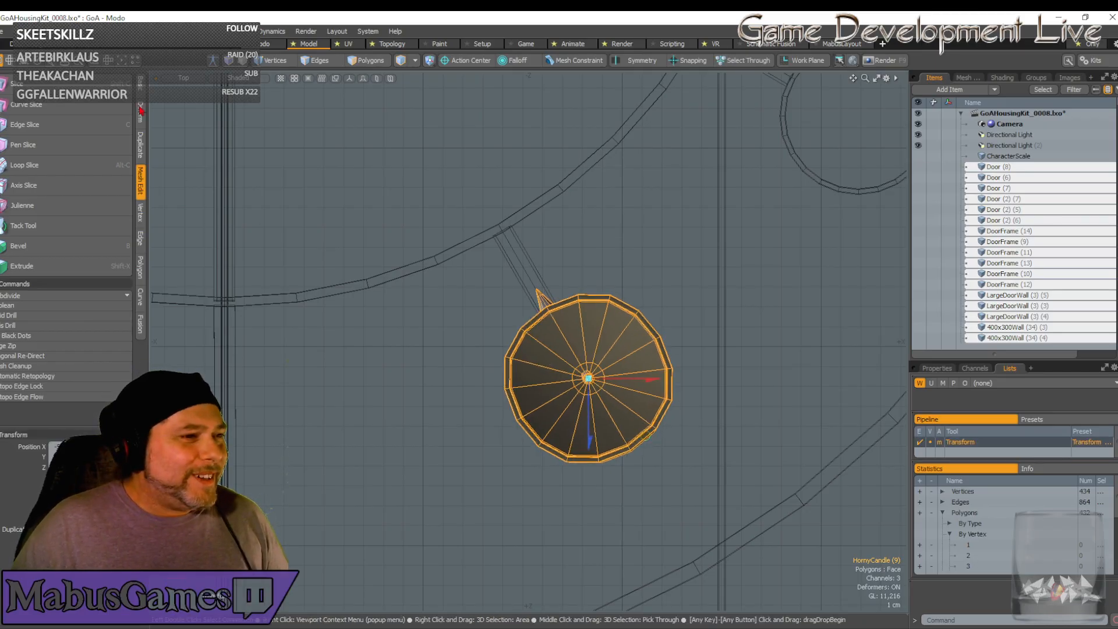
Return to the Perspective view and examine how the eighth candle fits in its holder ring
click(183, 77)
click(186, 136)
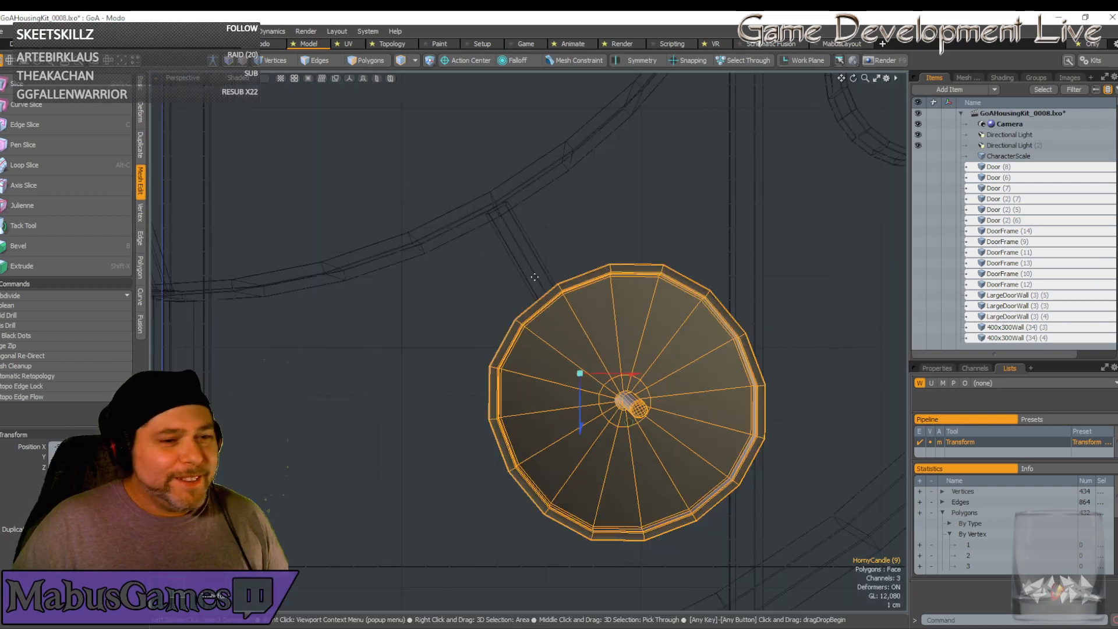
alt+drag(535, 277, 714, 455)
key(space)
key(w)
key(space)
key(w)
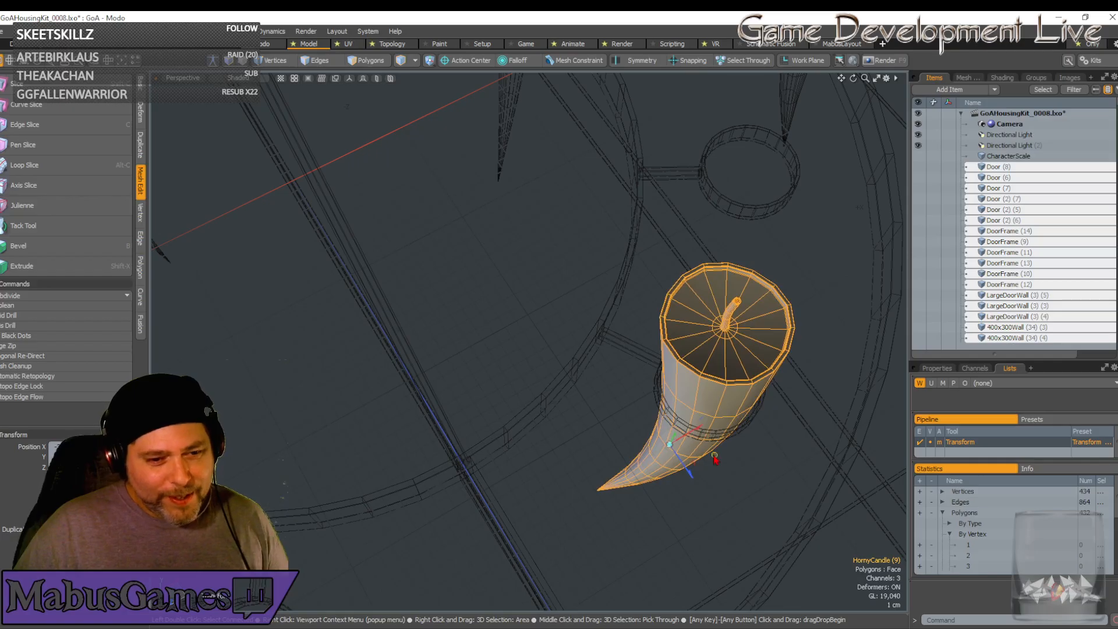
key(space)
Duplicate HornyCandle (6) on the inner circle and move the copy to the adjacent empty inner holder ring
alt+drag(655, 429, 804, 447)
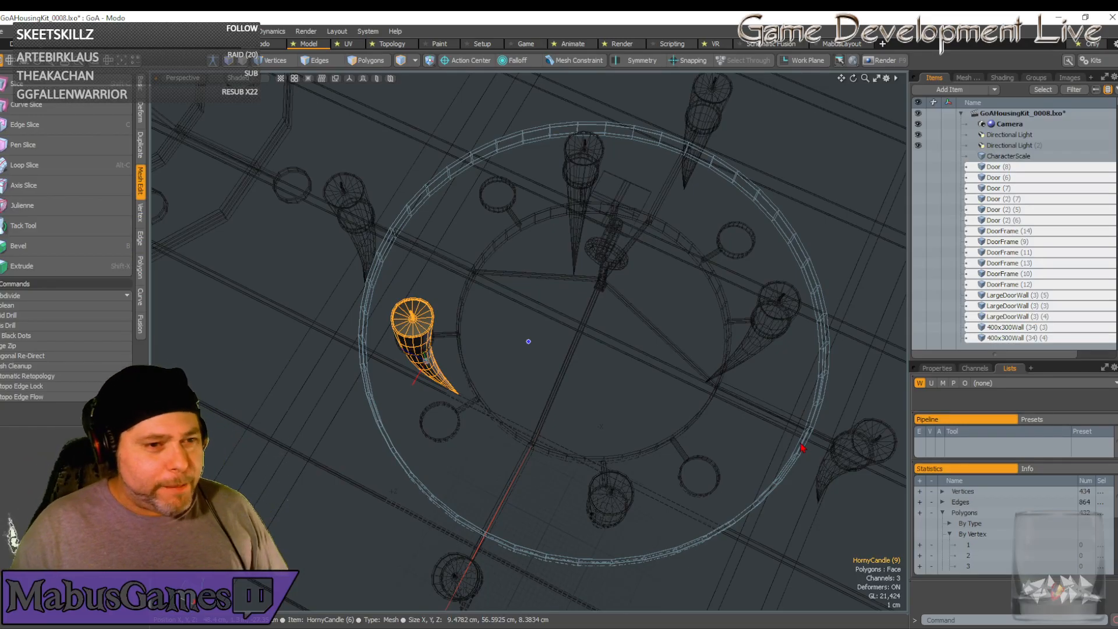
alt+drag(802, 448, 617, 460)
click(483, 489)
alt+drag(501, 492, 562, 486)
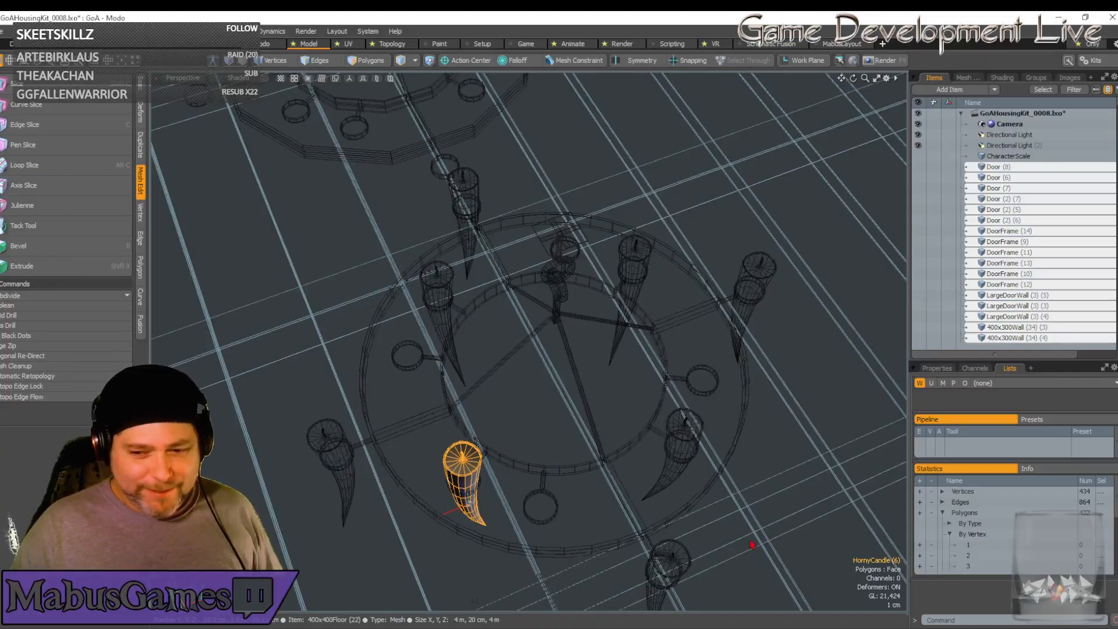
key(ctrl+d)
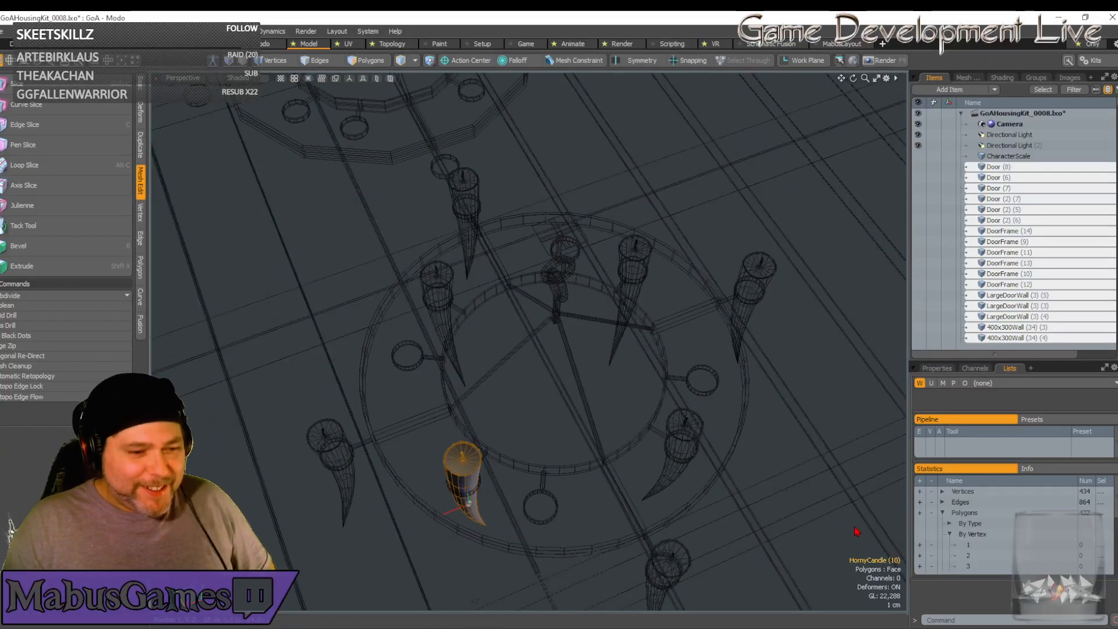
key(w)
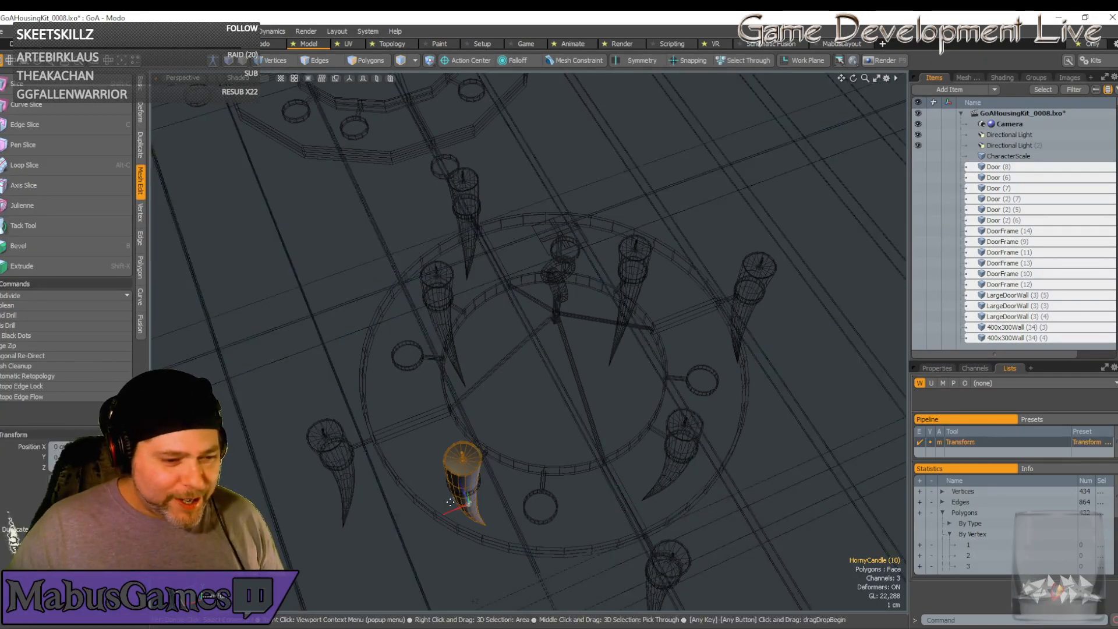
drag(450, 502, 528, 525)
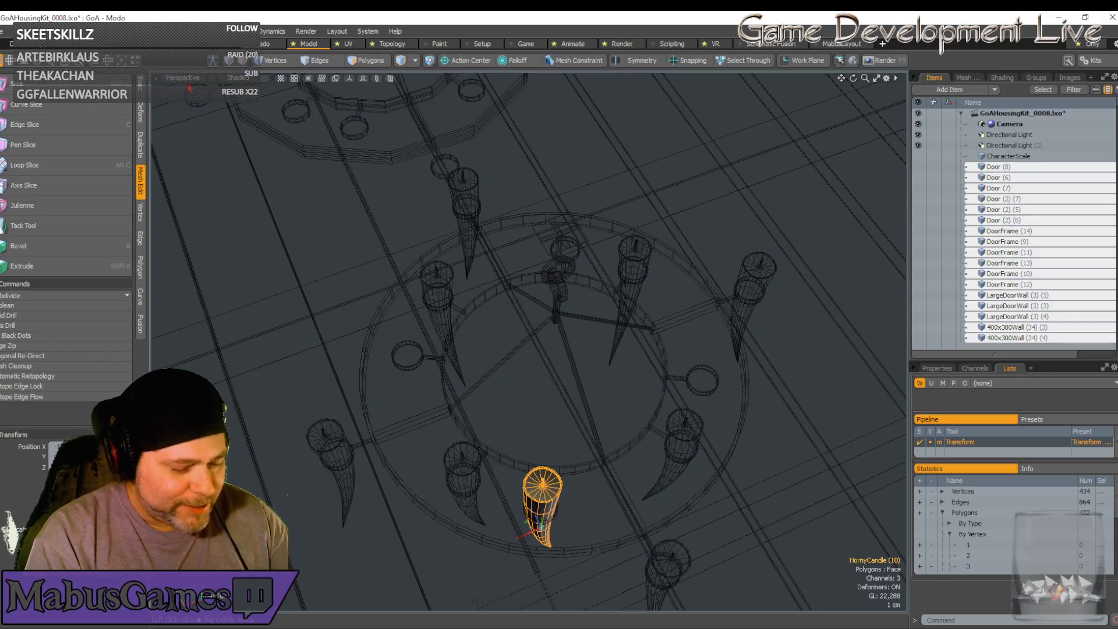
In the Top view, rotate the ninth candle about Y so its tip points along the holder arm, and center it in its ring
alt+shift+drag(543, 484, 527, 343)
key(q)
scroll(529, 342, up, 2)
scroll(529, 341, up, 4)
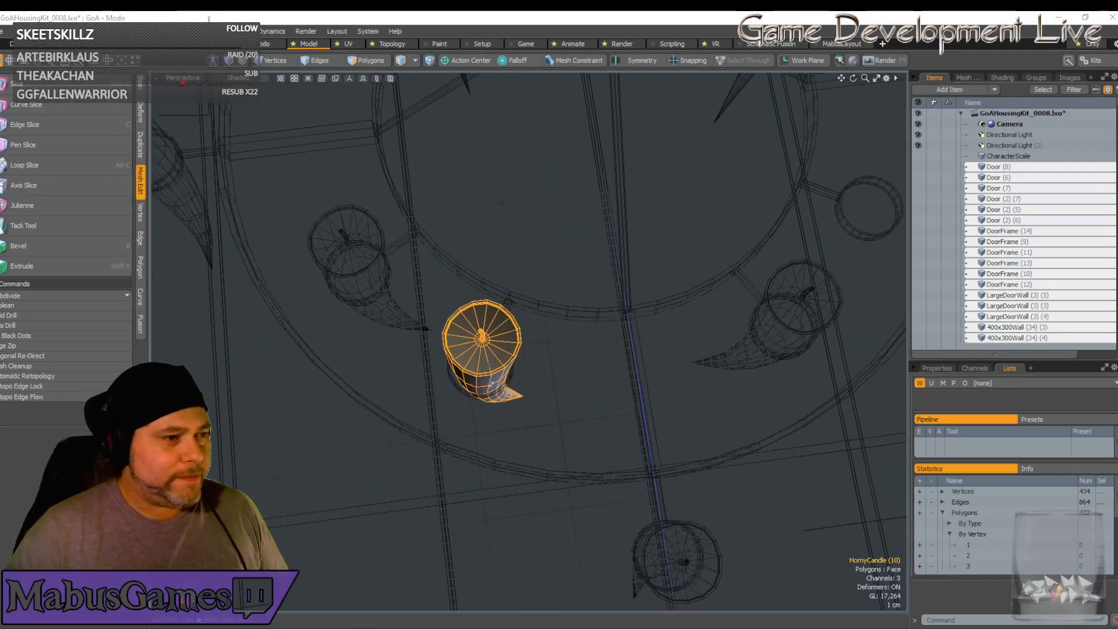
click(182, 77)
click(184, 21)
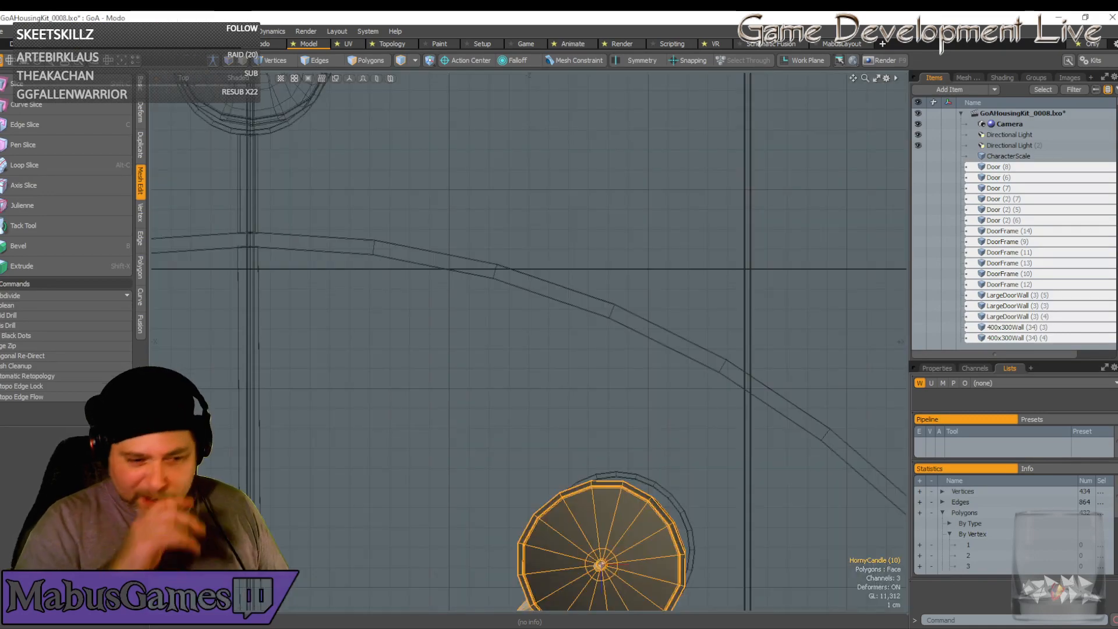
scroll(551, 385, up, 3)
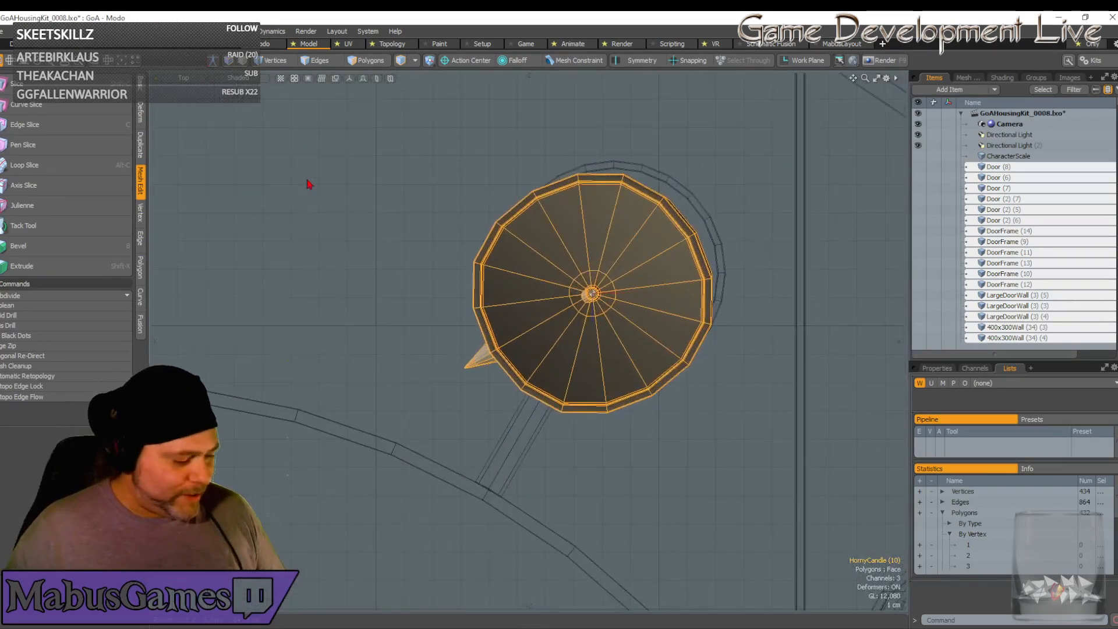
key(e)
drag(603, 372, 667, 333)
key(w)
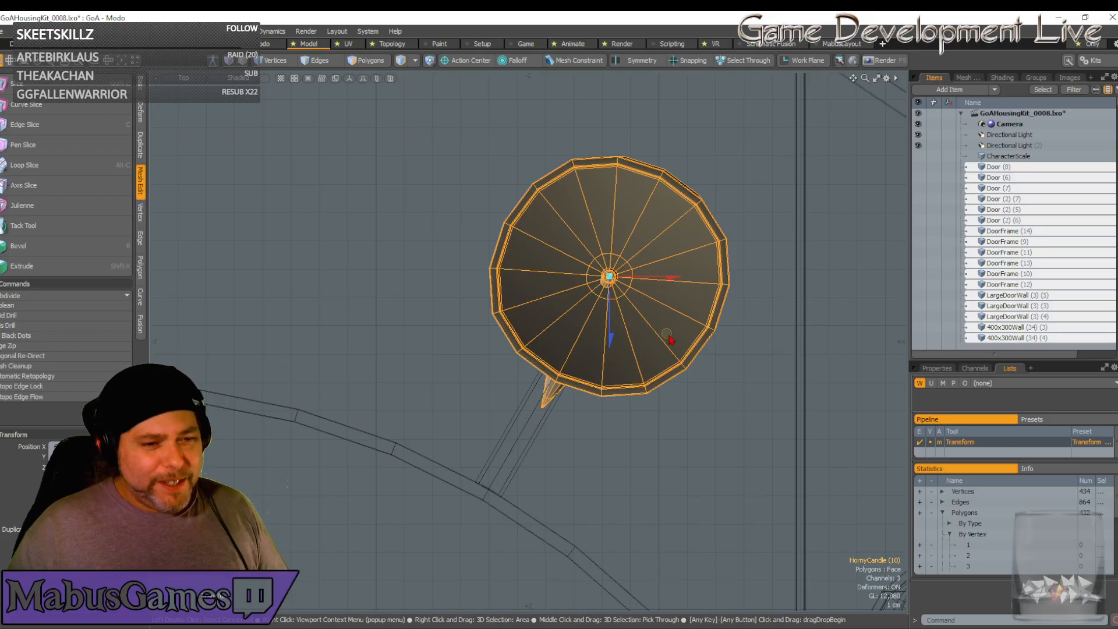
key(e)
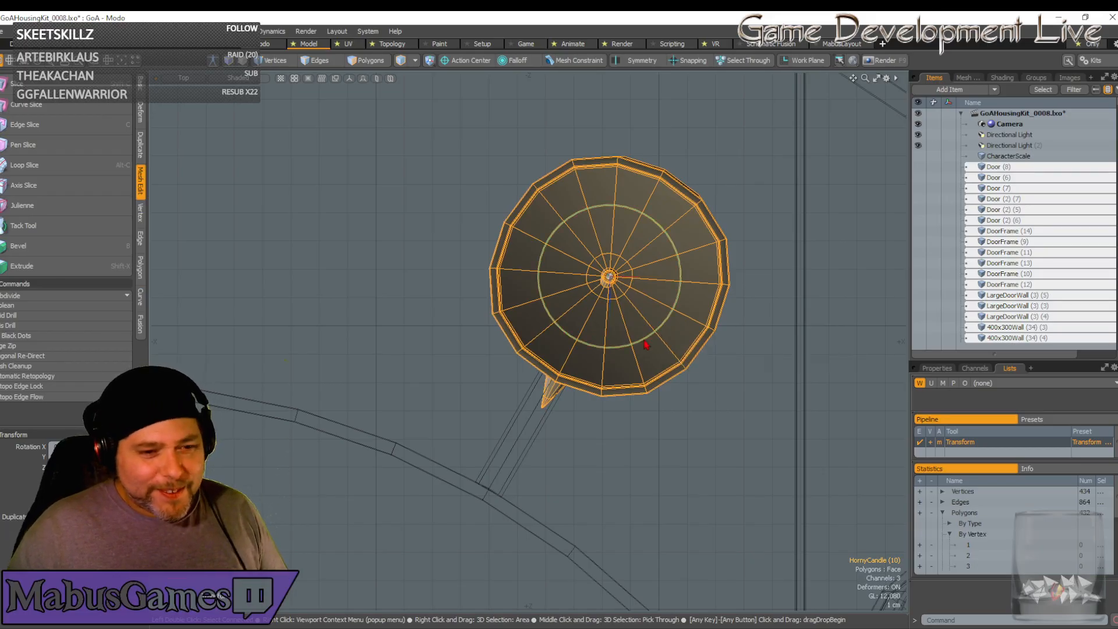
Return to the Perspective view and examine how the ninth candle sits in its inner holder ring
click(183, 78)
click(183, 135)
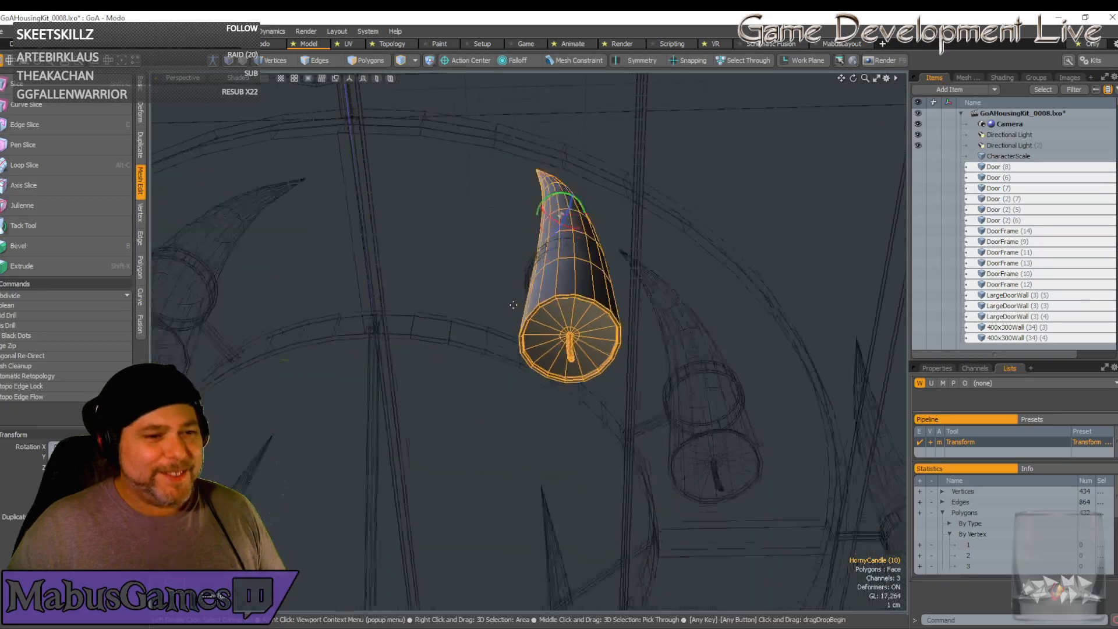
alt+drag(515, 303, 584, 456)
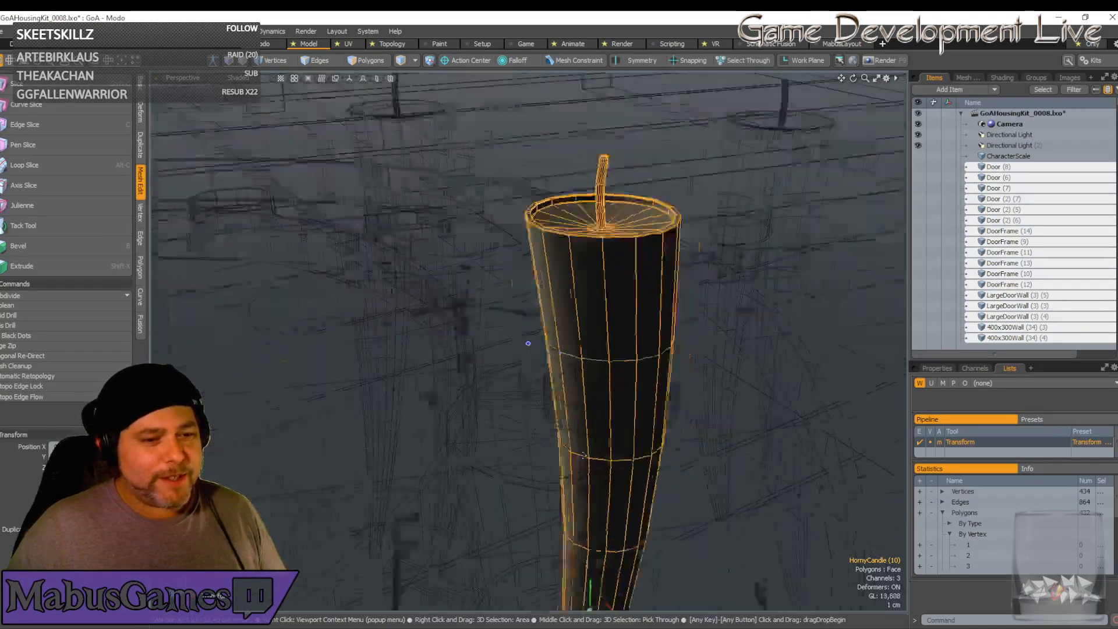
alt+drag(528, 343, 682, 332)
drag(488, 514, 486, 514)
key(space)
scroll(579, 461, down, 8)
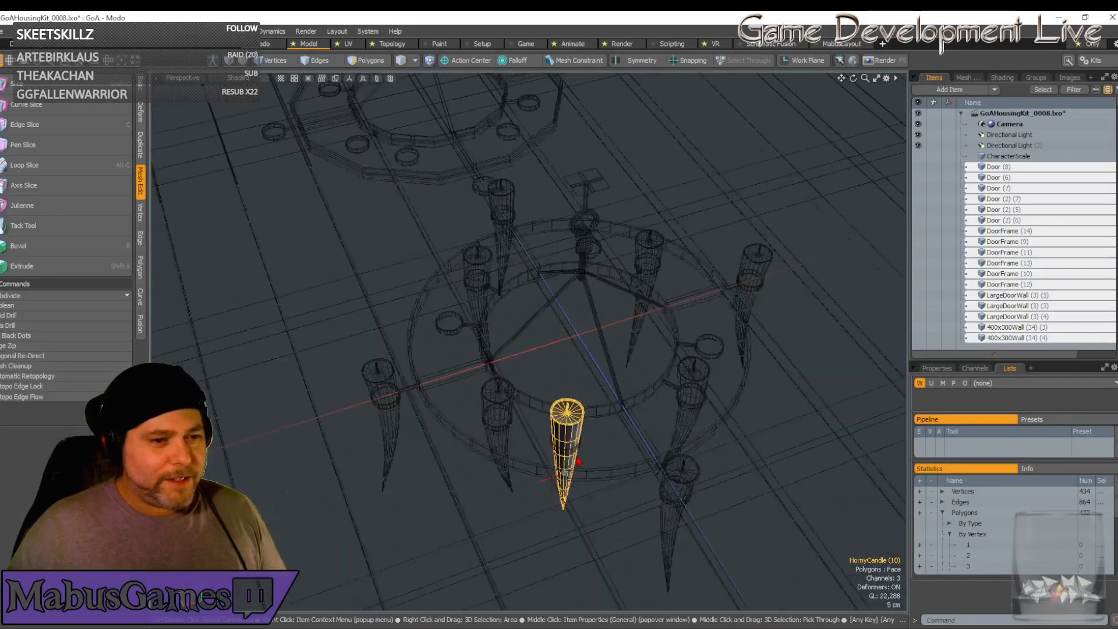
Duplicate HornyCandle (10) and move the copy to an empty ring on the inner circle
alt+drag(582, 451, 558, 481)
key(w)
alt+drag(557, 481, 381, 424)
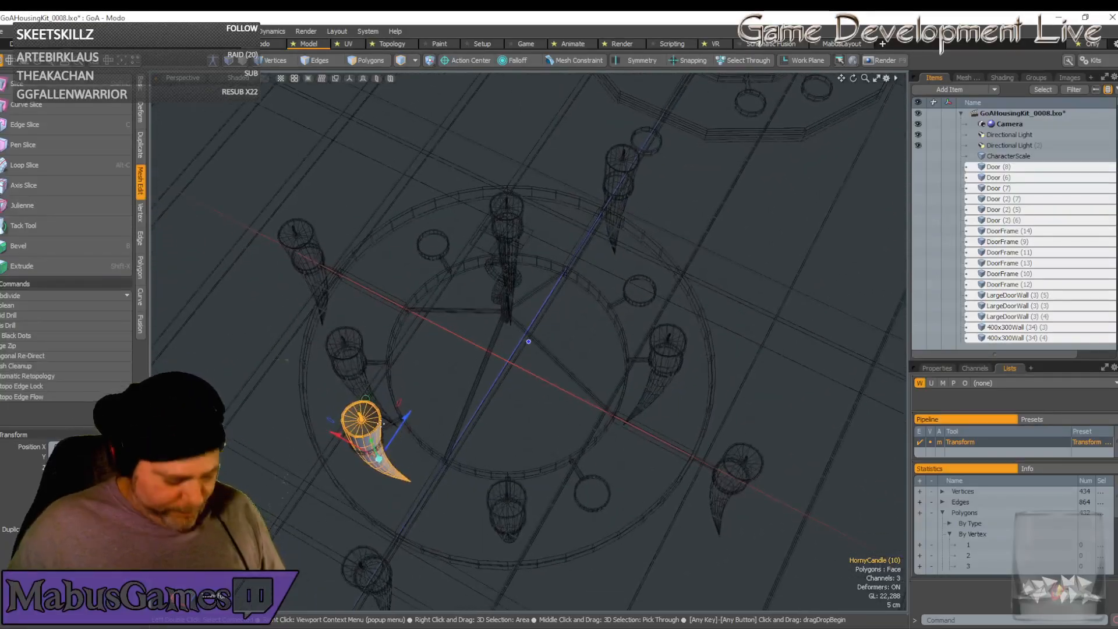
key(ctrl+d)
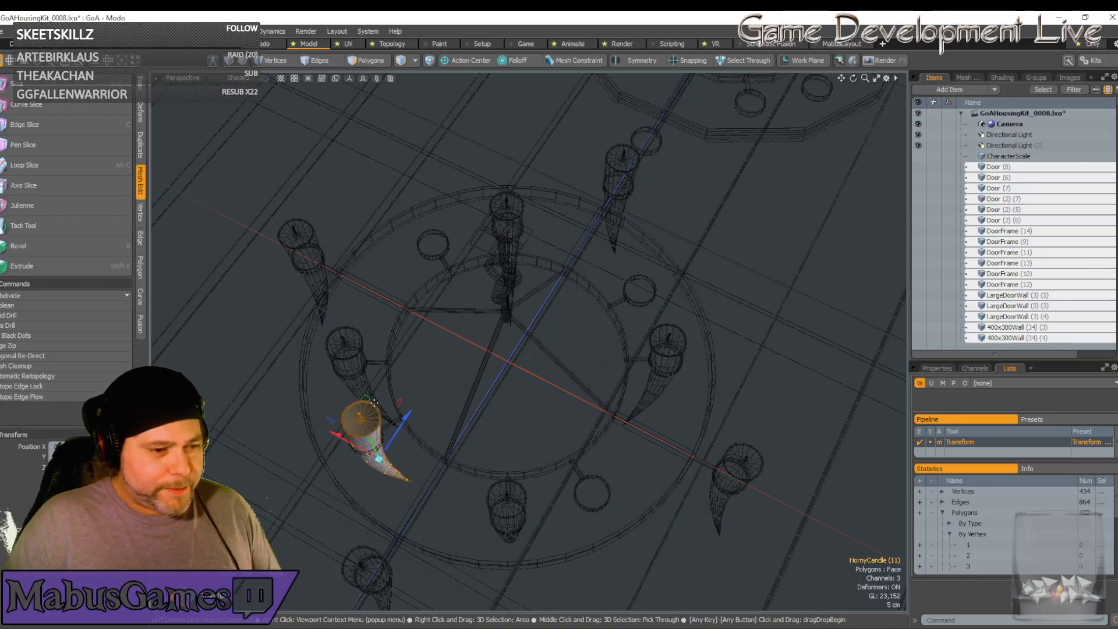
drag(365, 399, 568, 447)
Rotate the tenth candle so its tip points along the holder arm, and center it in its ring in the Top view
key(e)
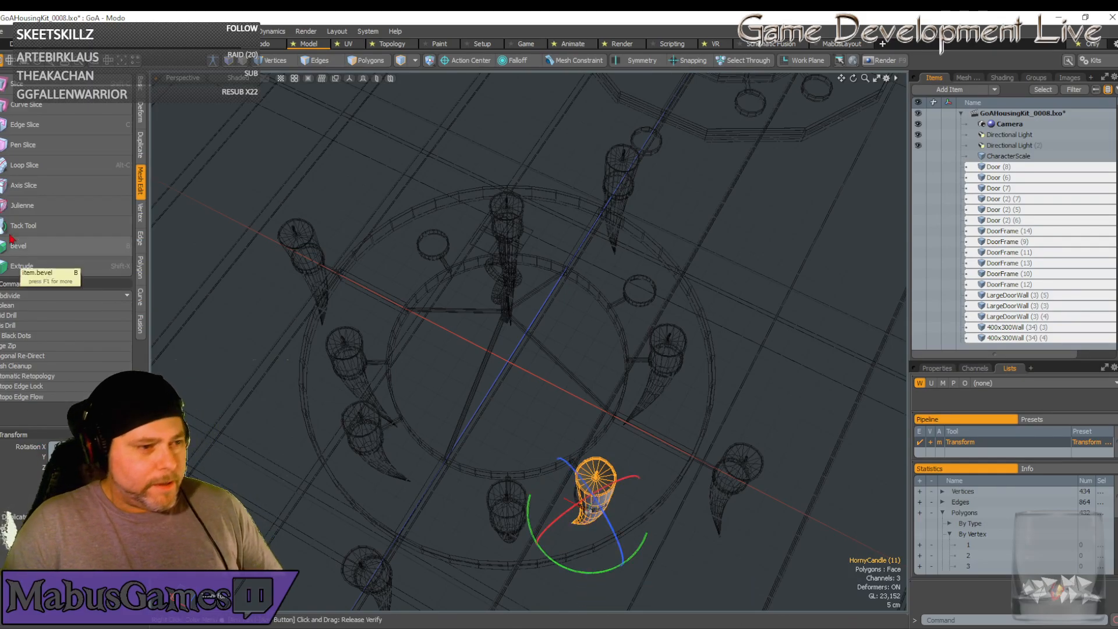
click(175, 79)
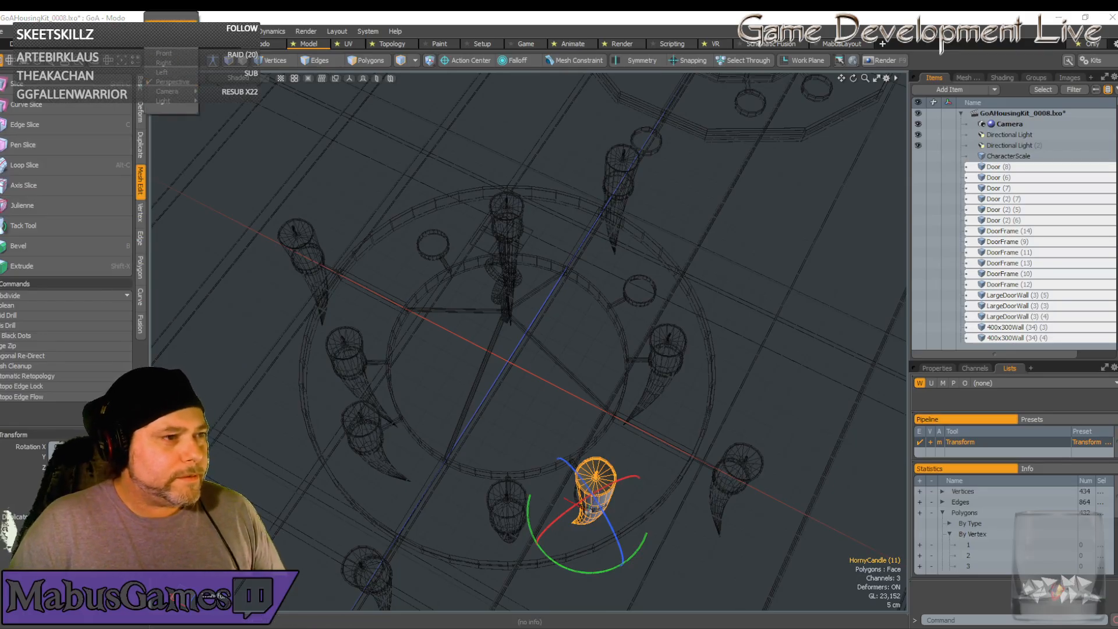
click(172, 25)
scroll(402, 215, up, 10)
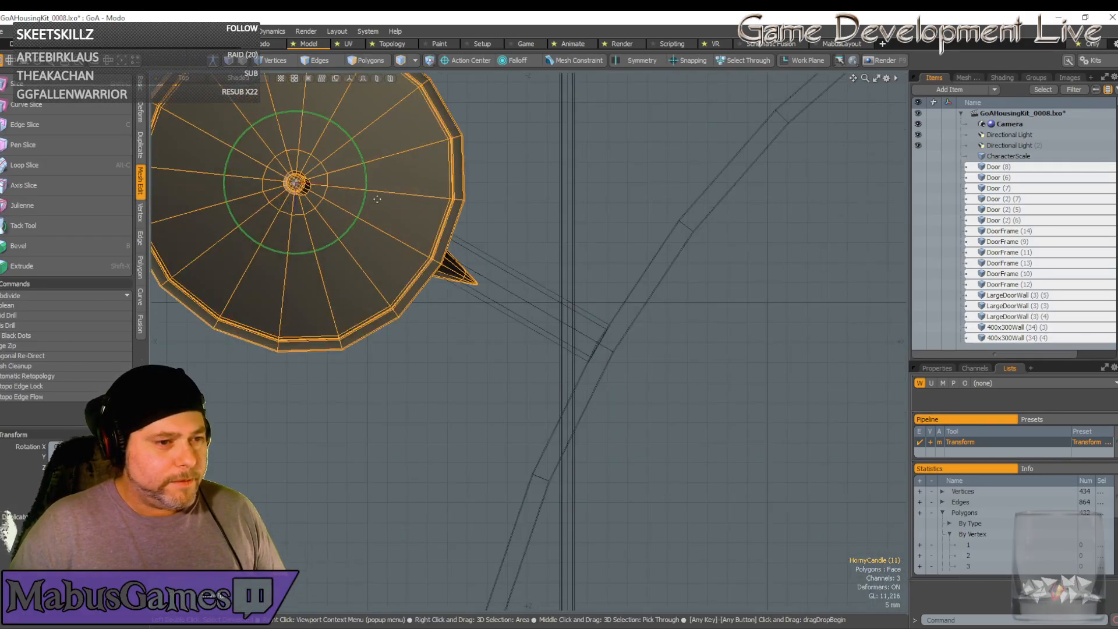
key(w)
drag(354, 243, 359, 233)
key(q)
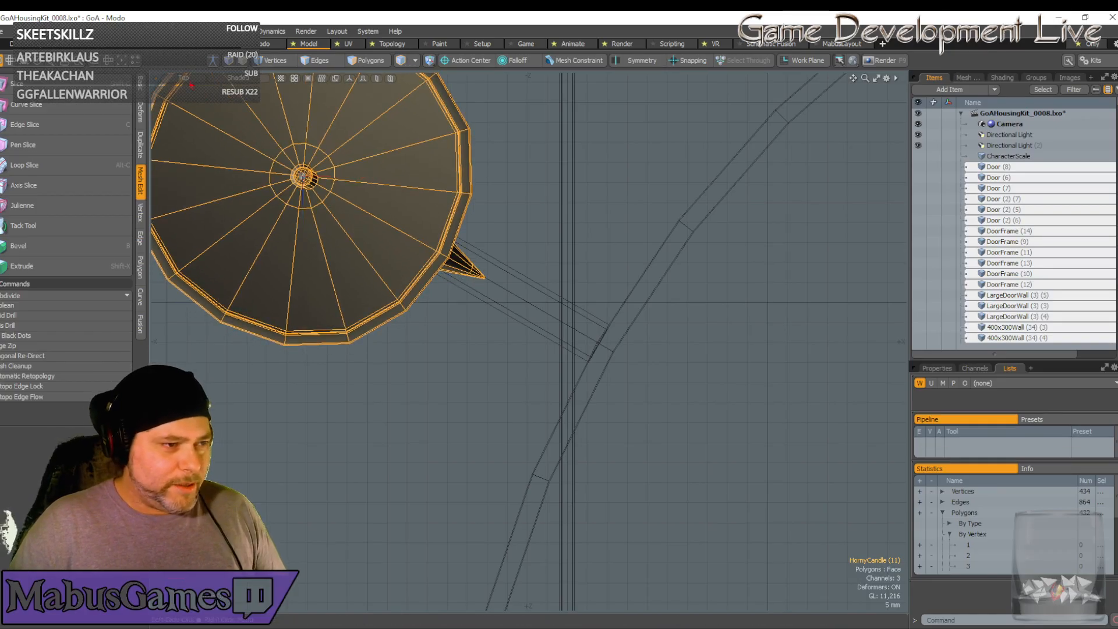
Return to the Perspective view and fine-tune the tenth candle's position so it sits evenly inside its holder ring
click(189, 82)
click(191, 139)
alt+drag(461, 261, 463, 373)
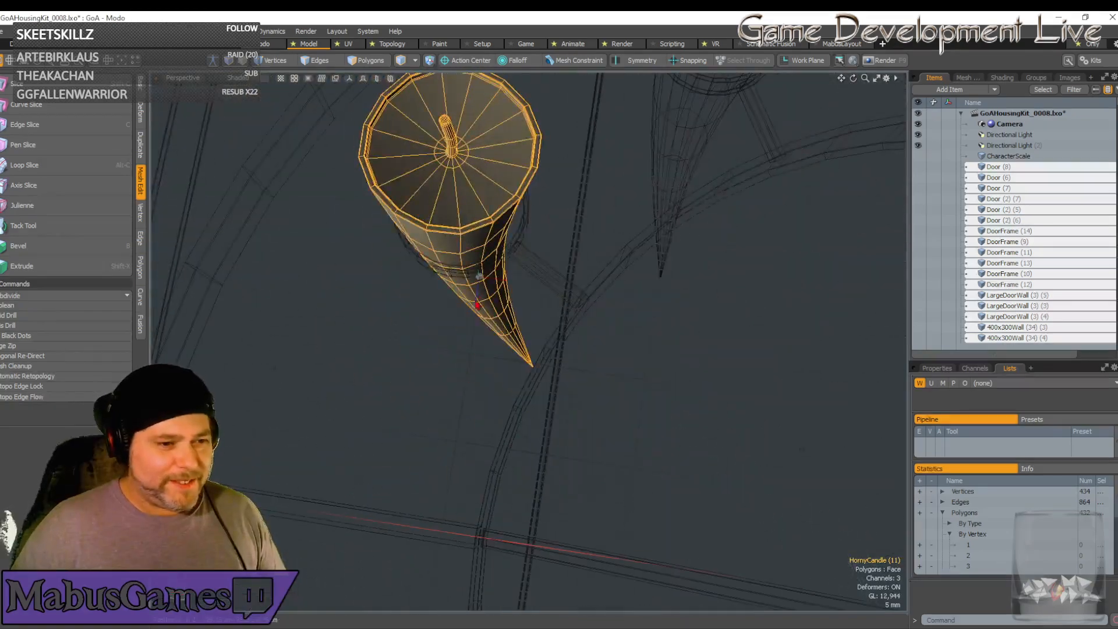
key(w)
drag(479, 277, 502, 299)
key(space)
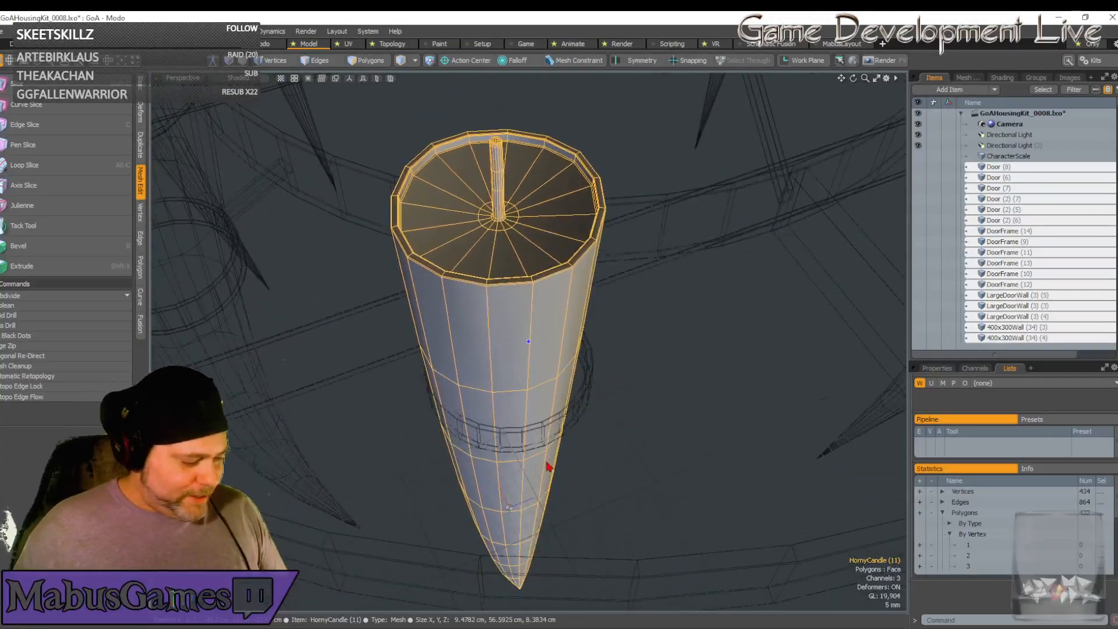
key(e)
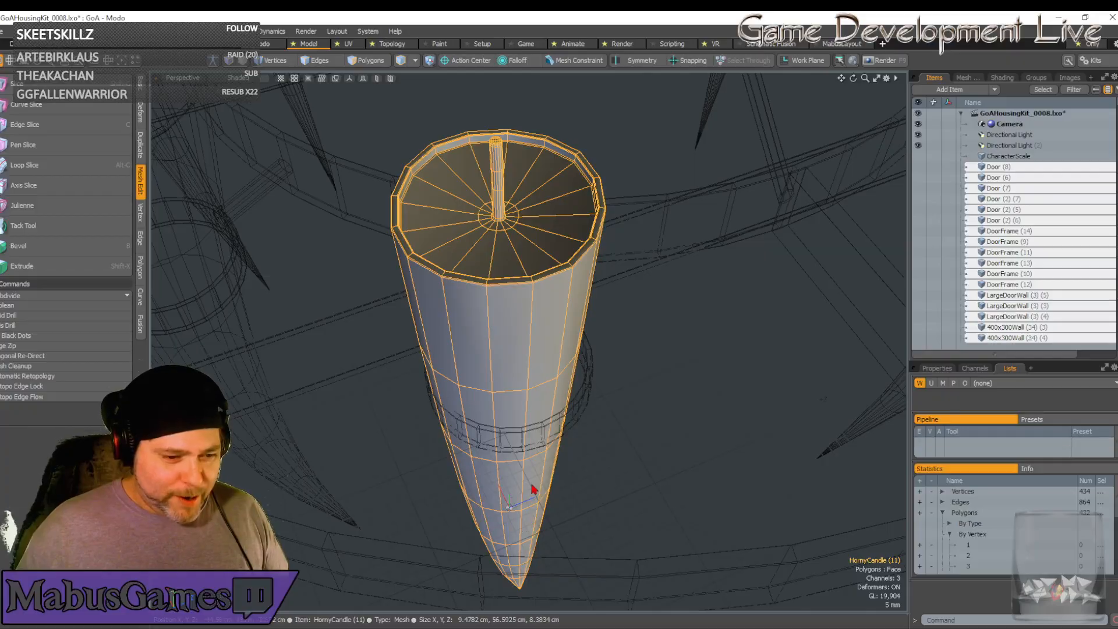
drag(521, 486, 526, 481)
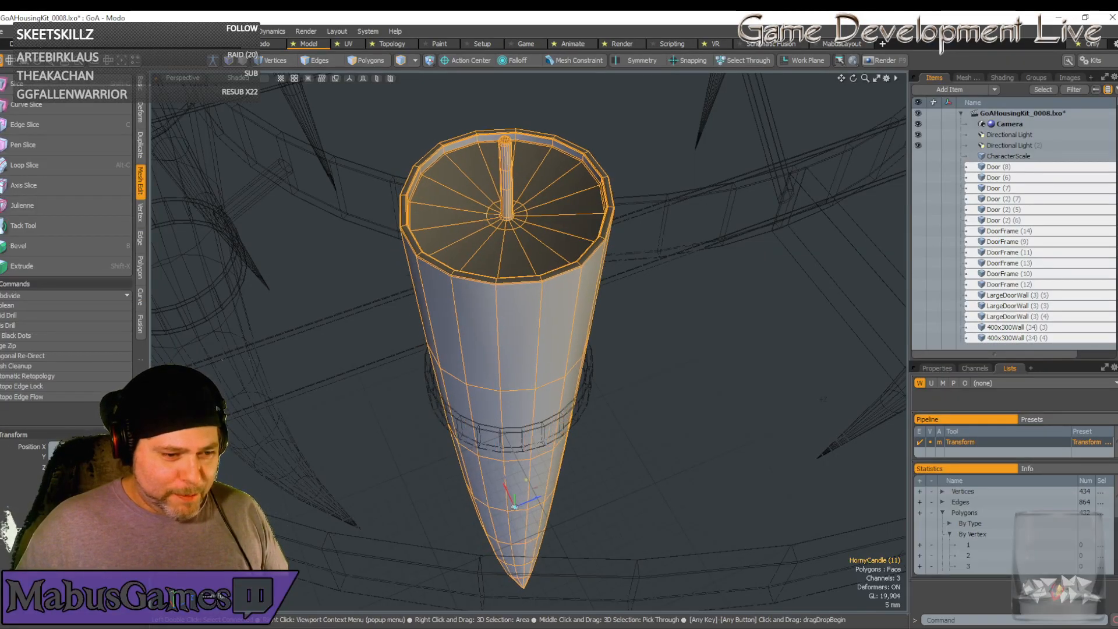
key(q)
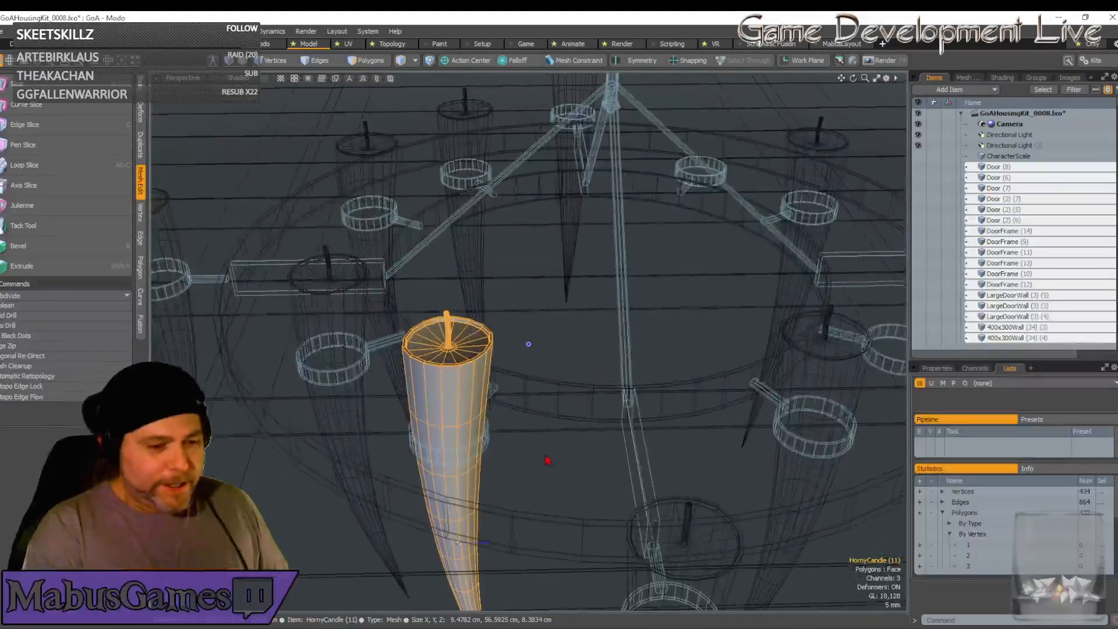
Duplicate HornyCandle (11) and move the copy to the empty inner holder ring on the opposite side of the inner circle
alt+drag(457, 456, 406, 438)
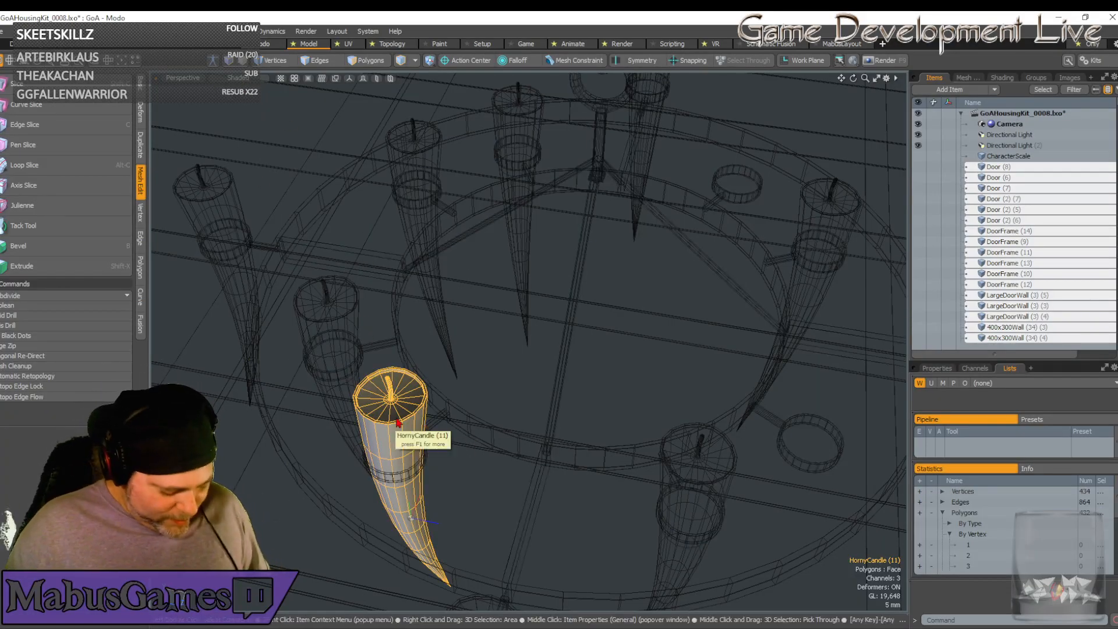
key(ctrl+d)
key(y)
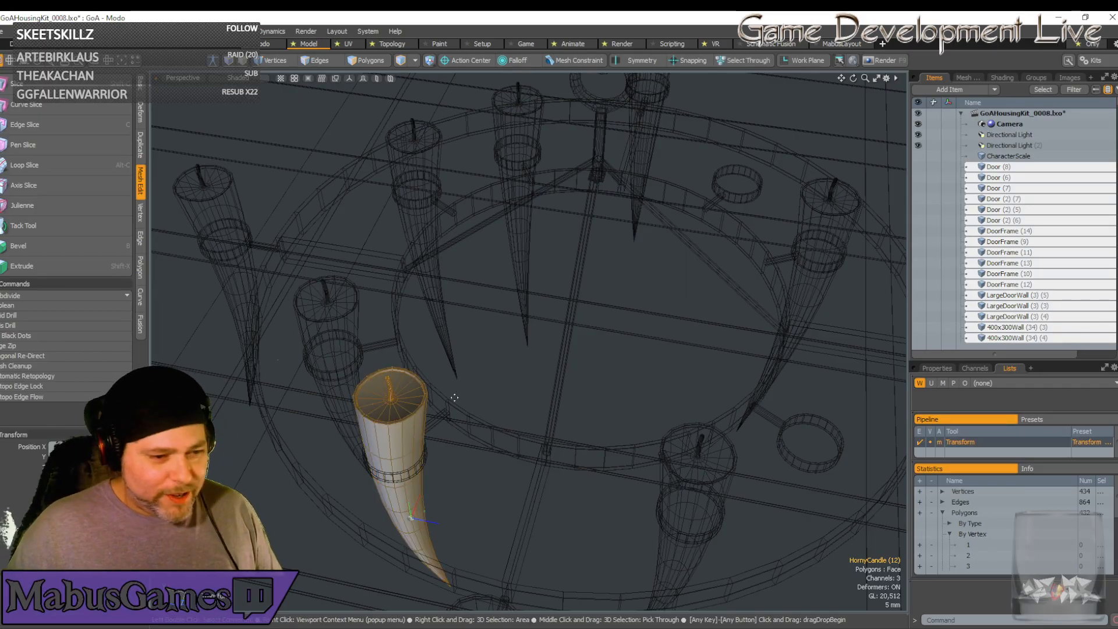
drag(411, 517, 790, 506)
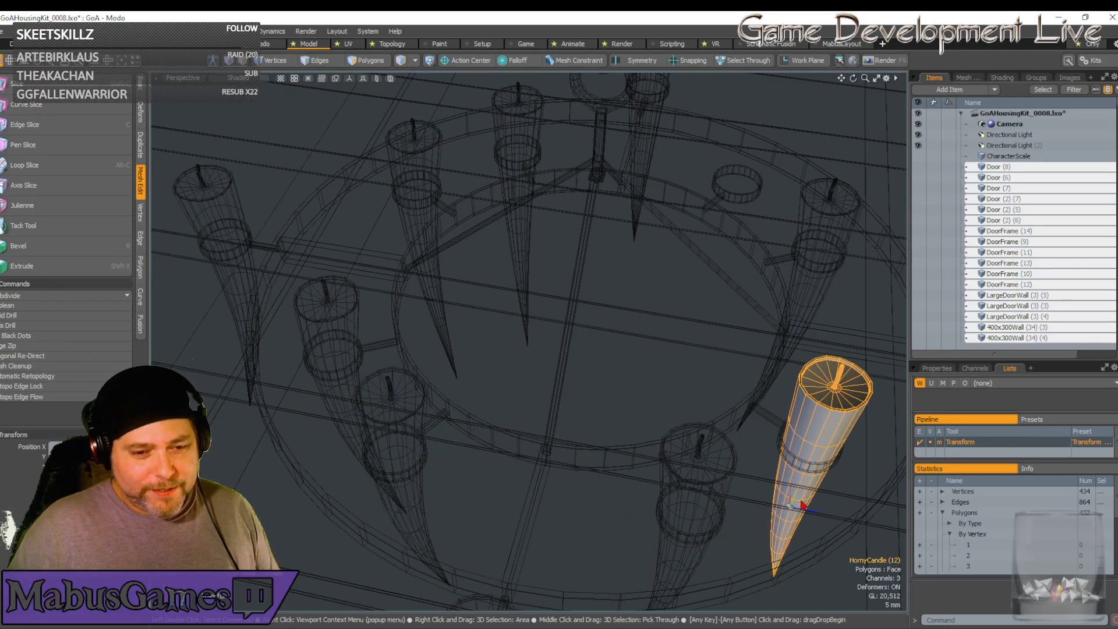
Rotate the eleventh candle so its tip follows the holder arm inward, and center it in its ring in the Top view
key(e)
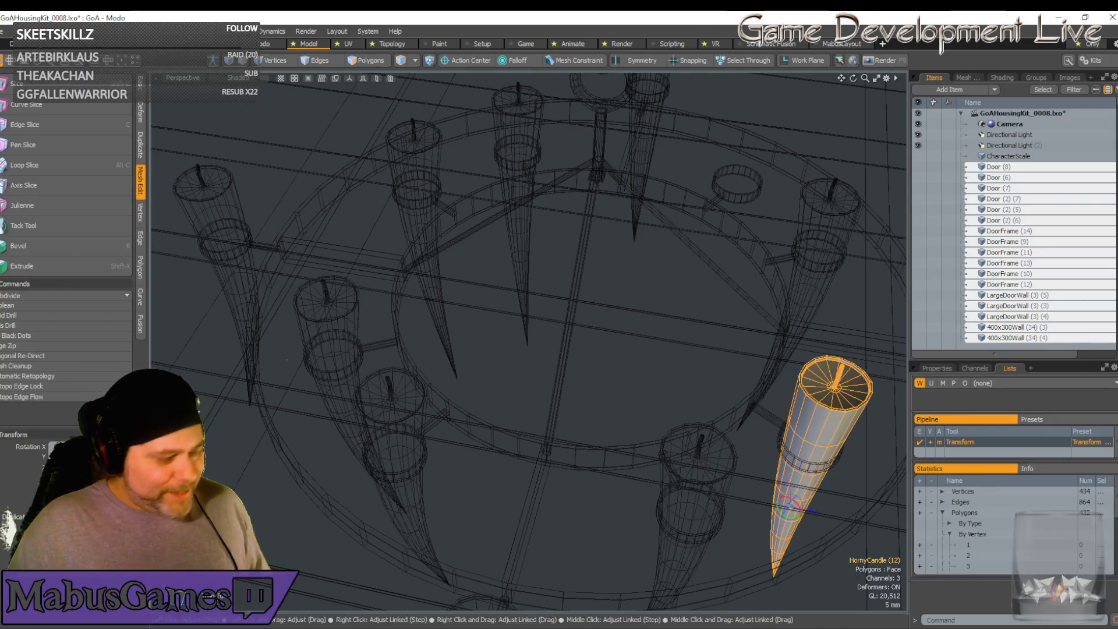
key(Return)
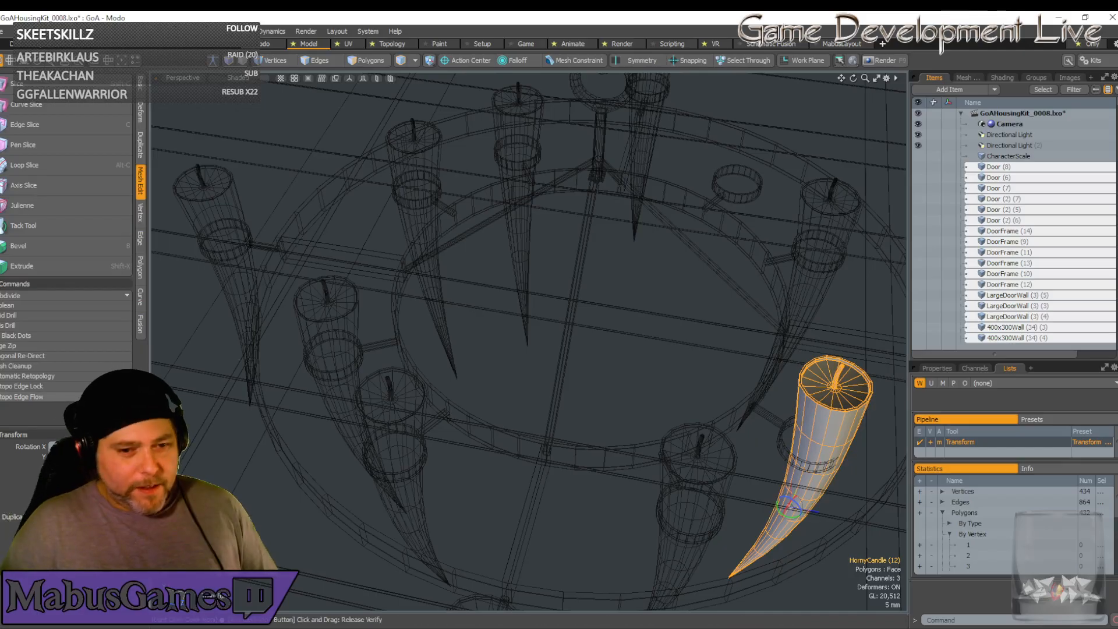
key(w)
alt+drag(458, 357, 450, 290)
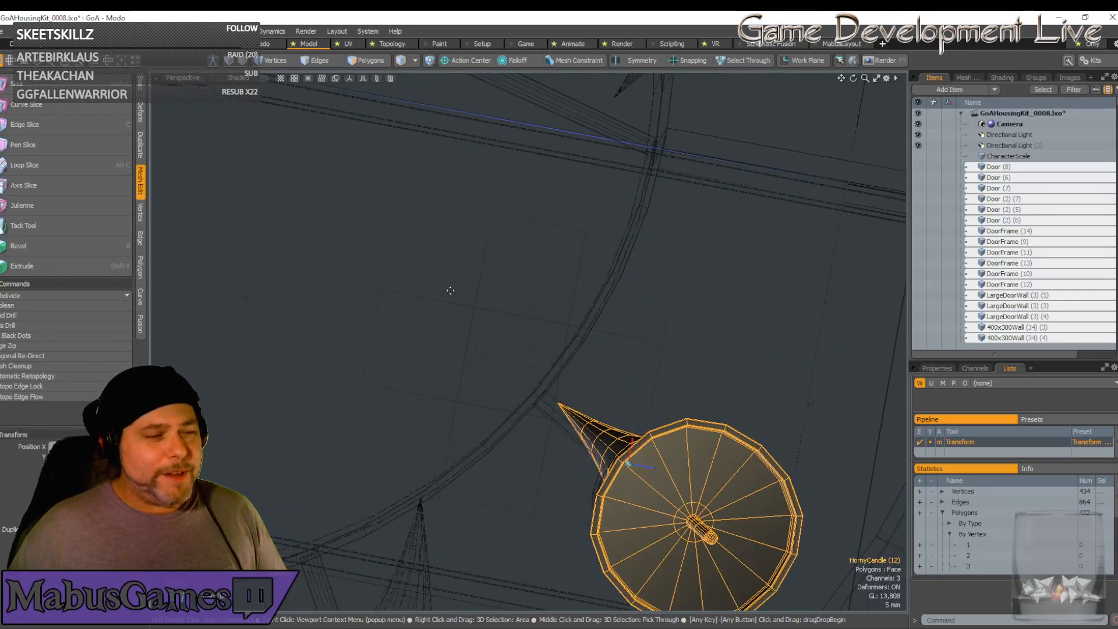
click(183, 77)
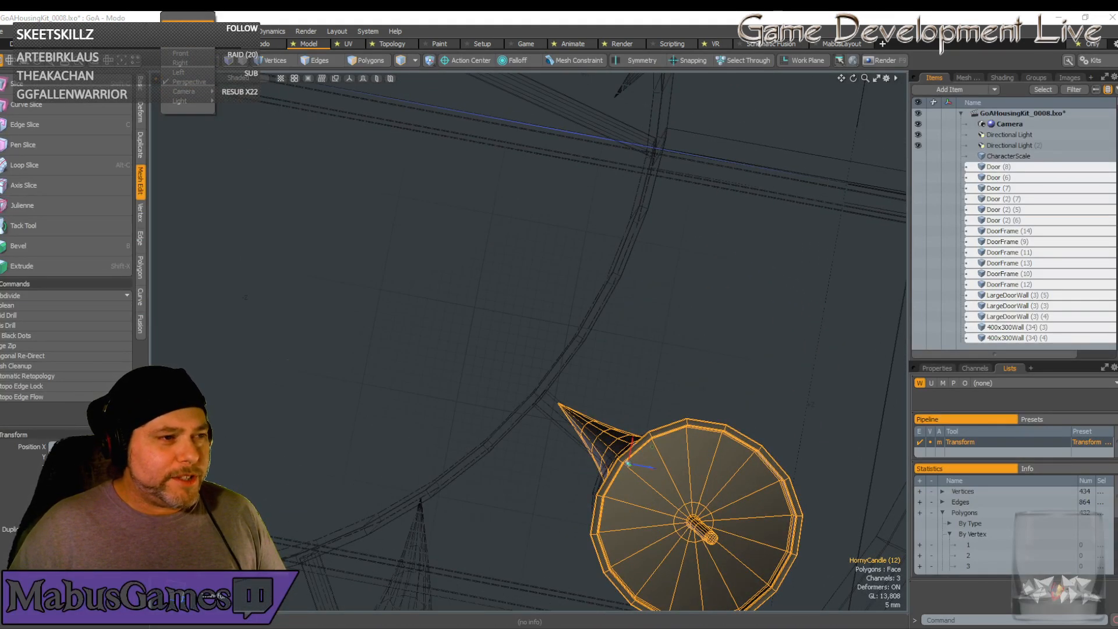
click(187, 25)
scroll(467, 469, down, 3)
alt+shift+drag(466, 469, 466, 378)
scroll(458, 490, up, 1)
drag(455, 481, 440, 483)
Return to the Perspective view and examine how the eleventh candle fits in its holder ring
click(182, 78)
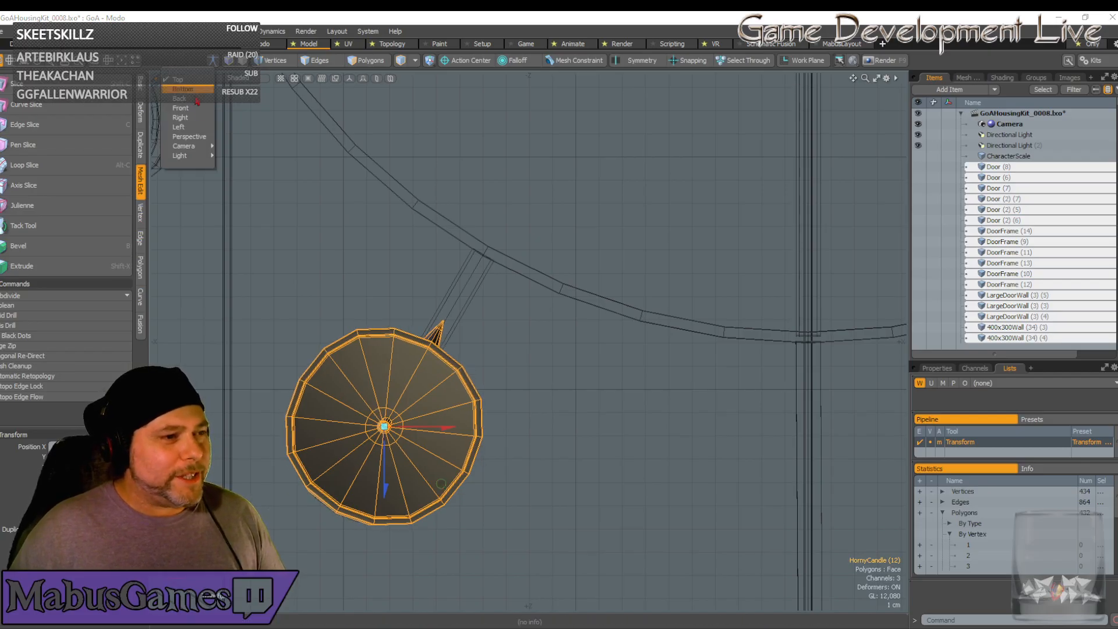
click(201, 138)
alt+drag(459, 379, 519, 485)
scroll(470, 408, up, 3)
key(space)
alt+drag(532, 424, 564, 406)
Duplicate HornyCandle (12) and move the copy to the remaining empty inner holder ring
key(w)
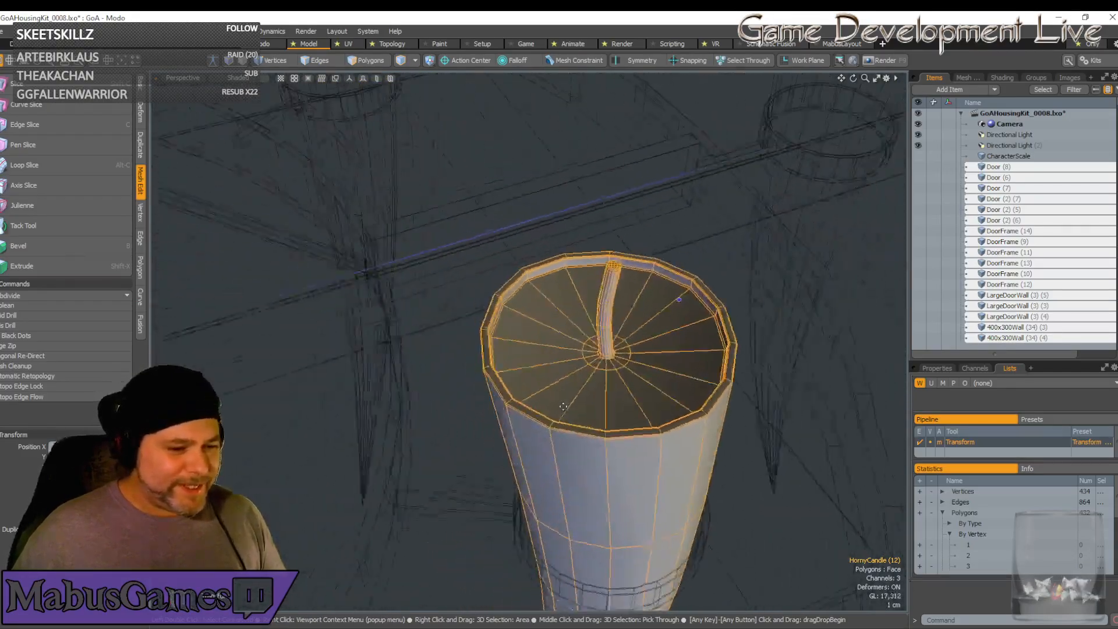
scroll(563, 407, down, 10)
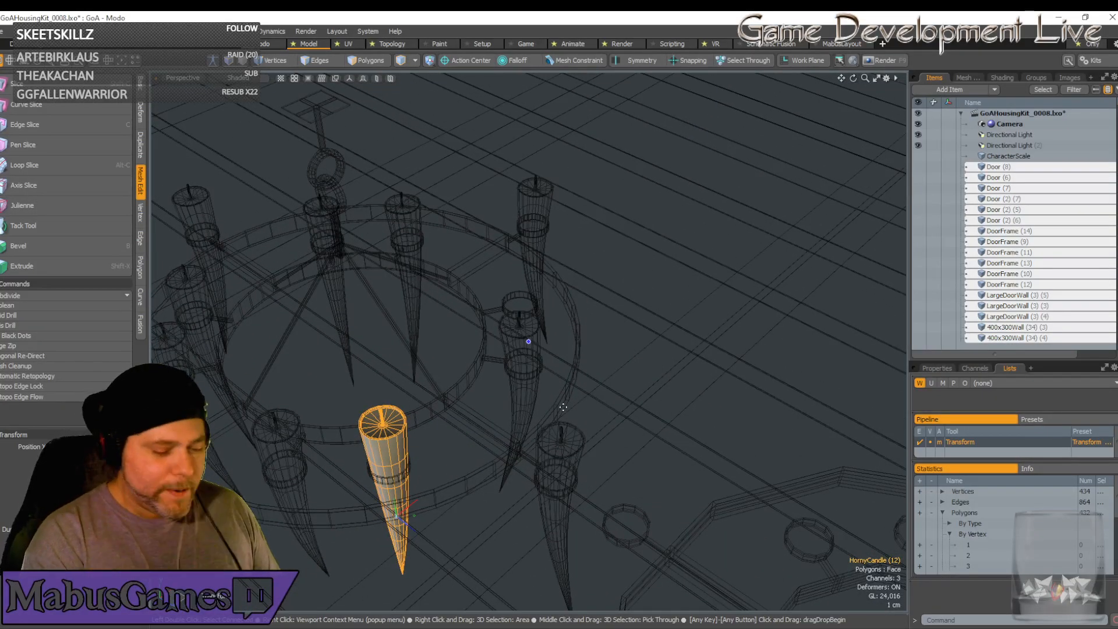
key(ctrl)
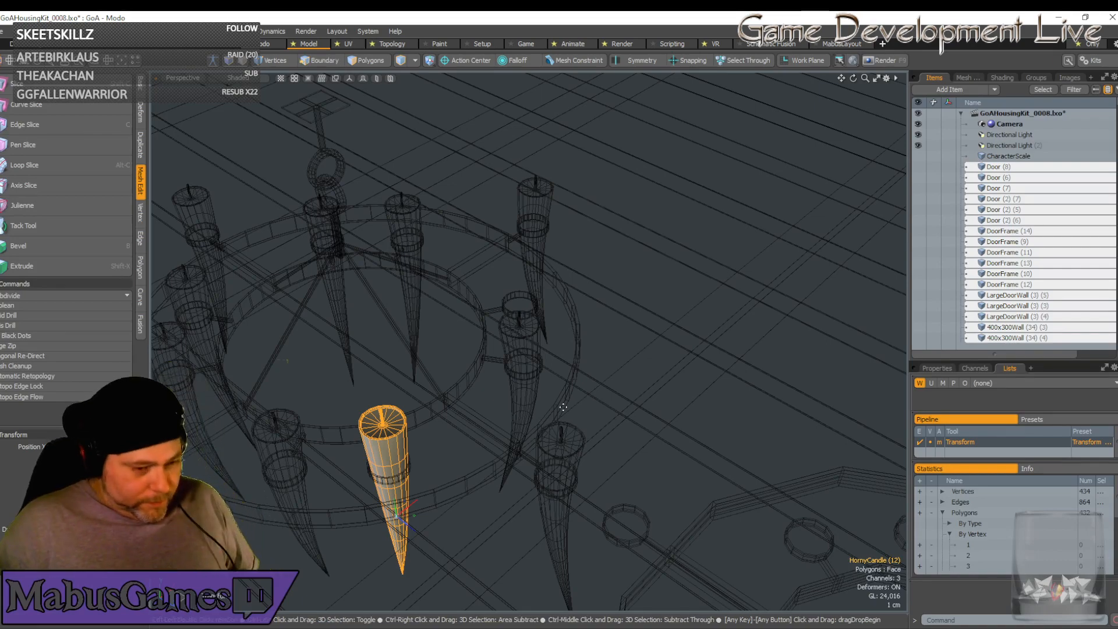
key(ctrl+d)
alt+drag(435, 499, 615, 388)
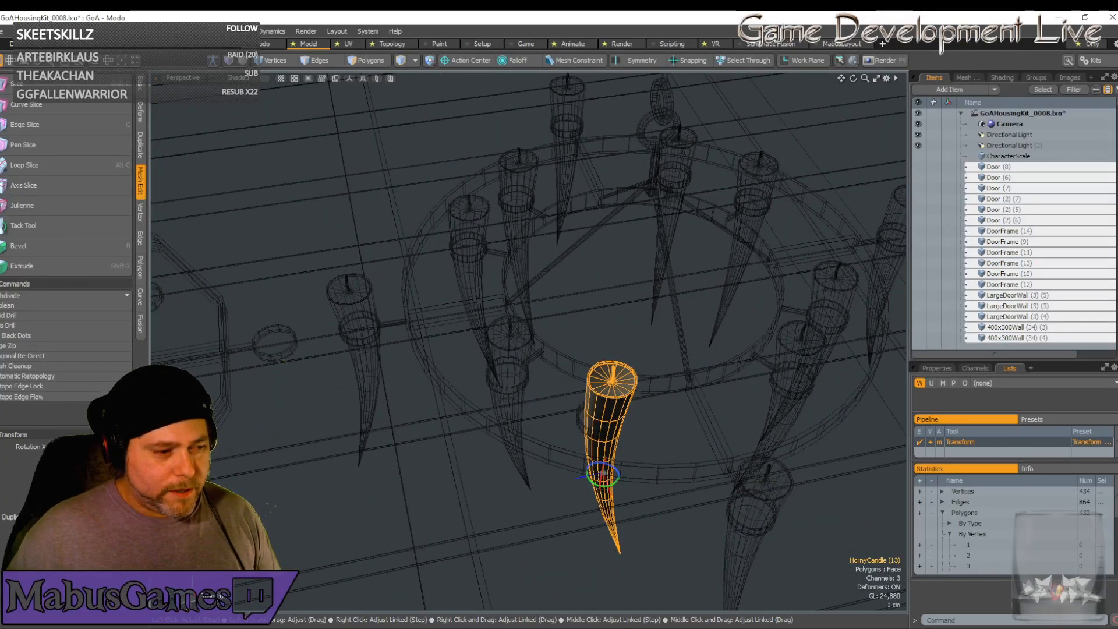
Rotate the twelfth candle so its tip faces the inner circle, and position it roughly over its holder ring
key(Return)
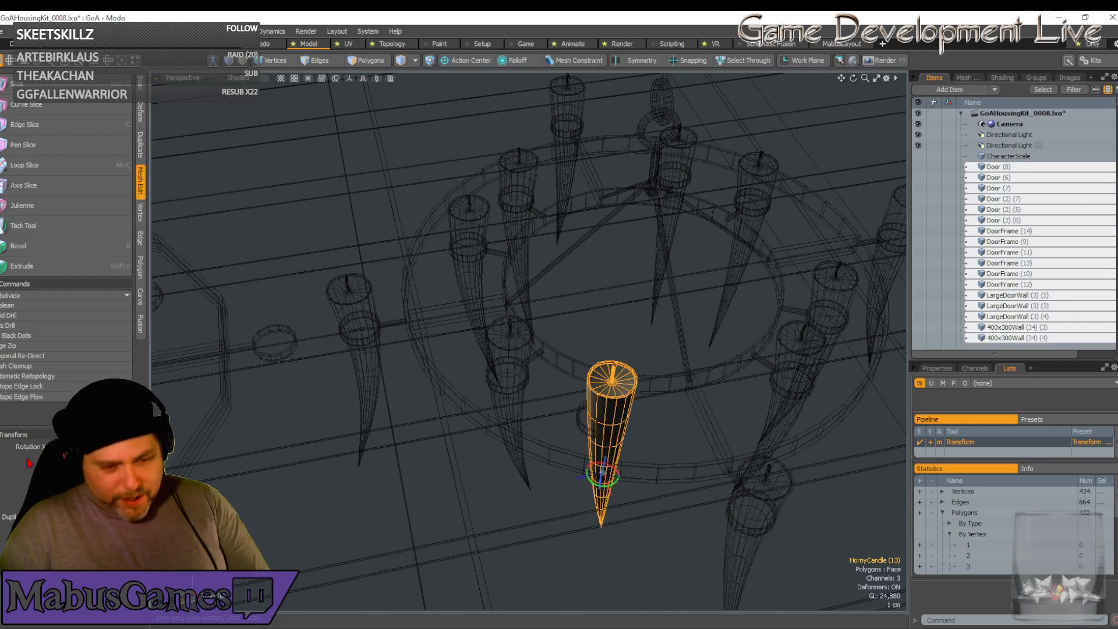
key(q)
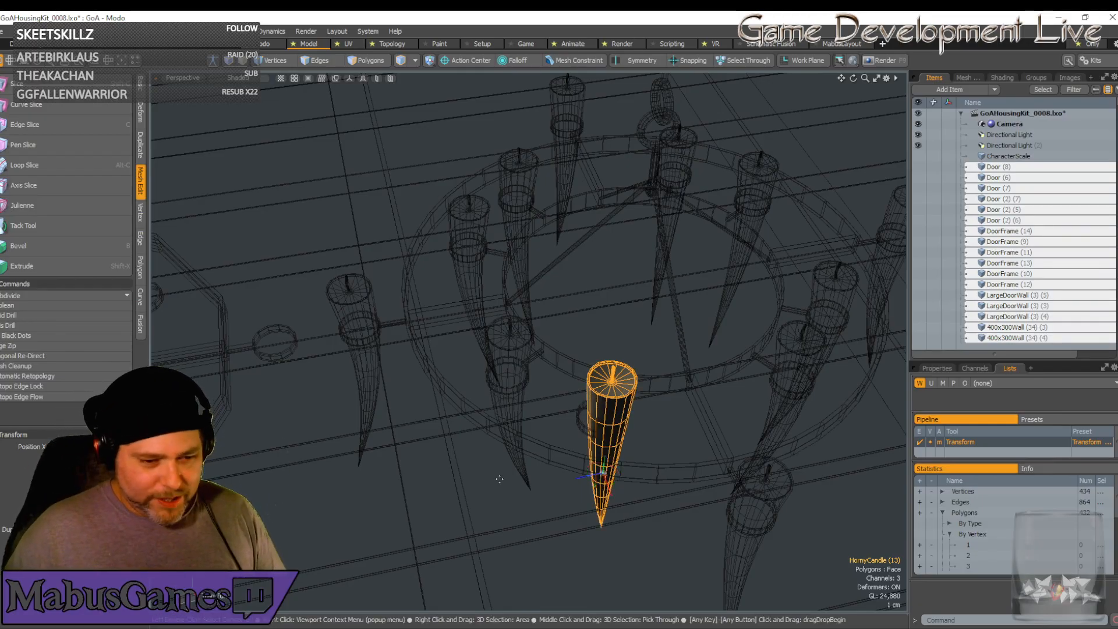
alt+shift+drag(595, 519, 592, 492)
scroll(592, 492, up, 3)
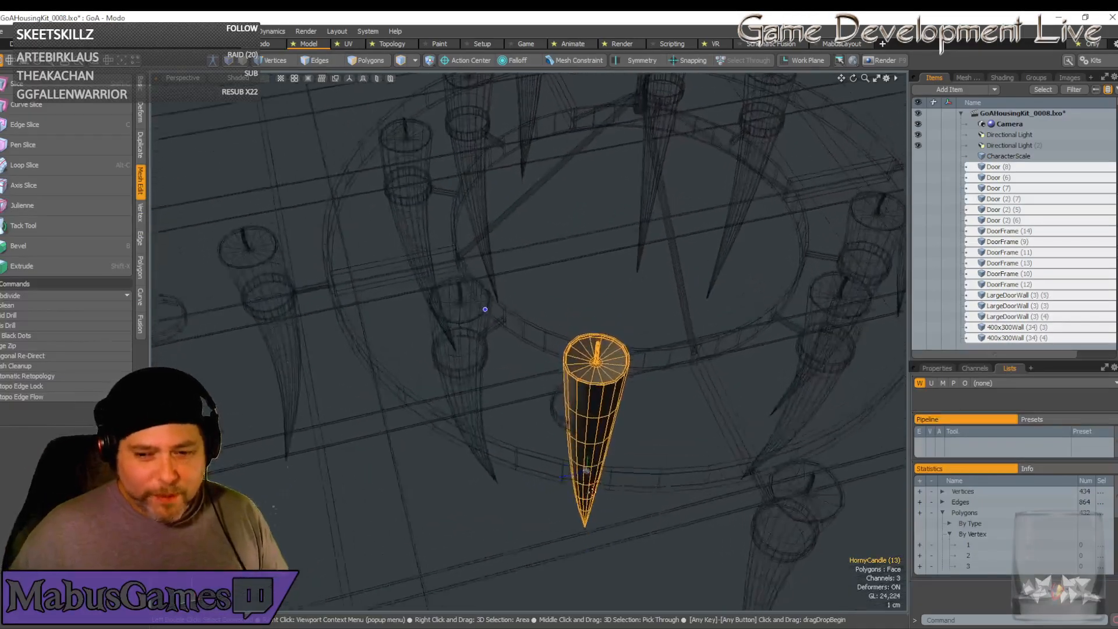
alt+drag(591, 454, 565, 469)
key(y)
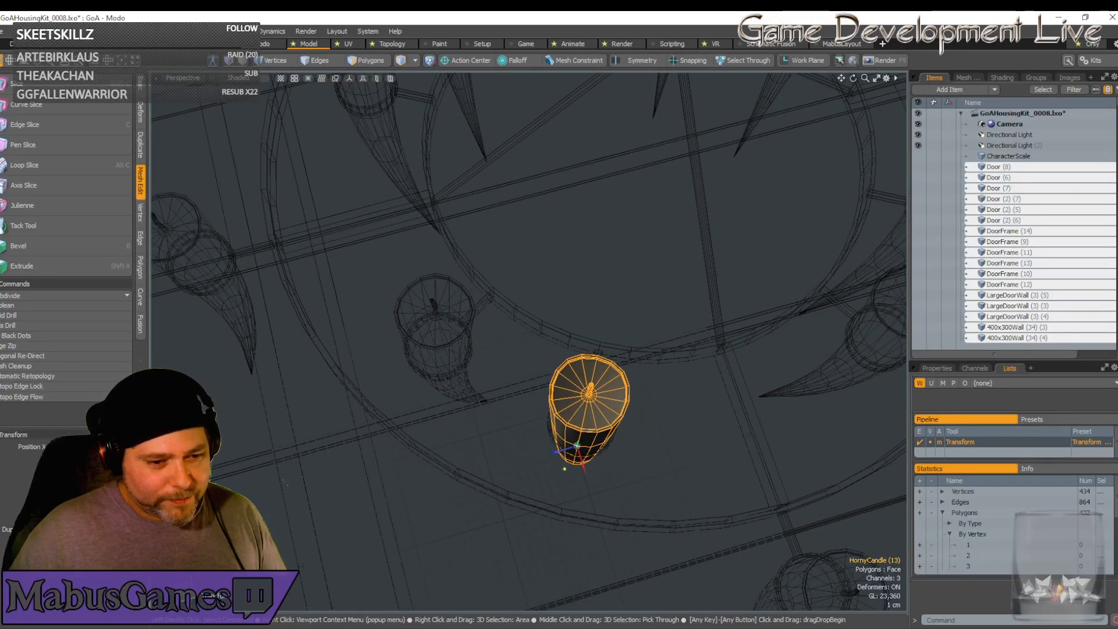
Check the twelfth candle's fit in its holder ring from the Top view, select the candle, and return to the Perspective view
key(space)
click(191, 86)
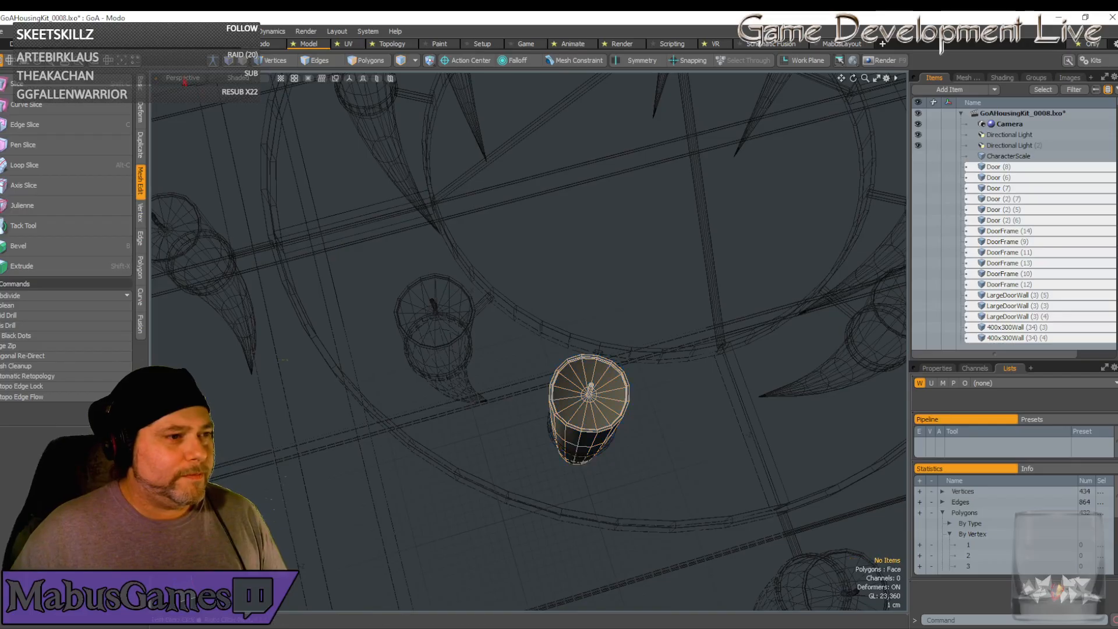
click(184, 81)
click(181, 24)
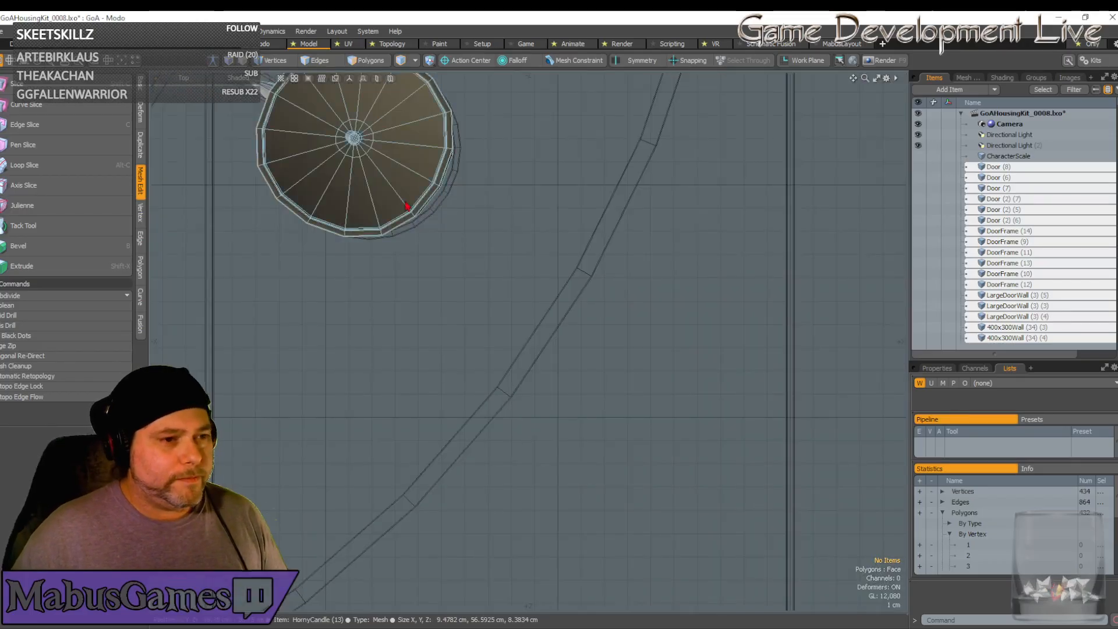
scroll(405, 207, down, 2)
alt+shift+drag(418, 212, 475, 246)
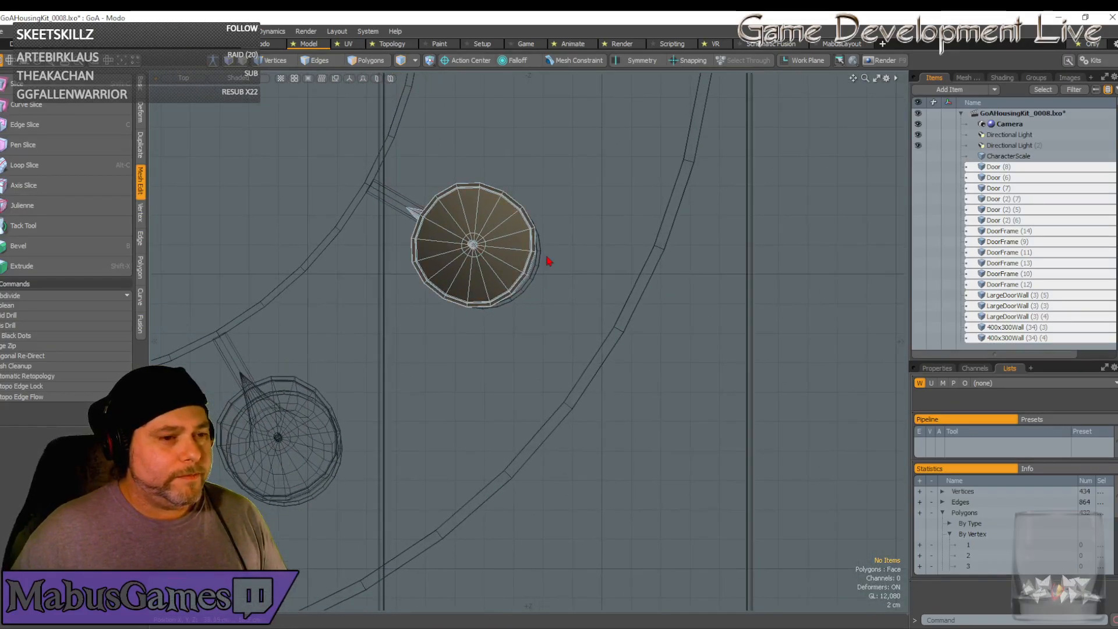
click(497, 263)
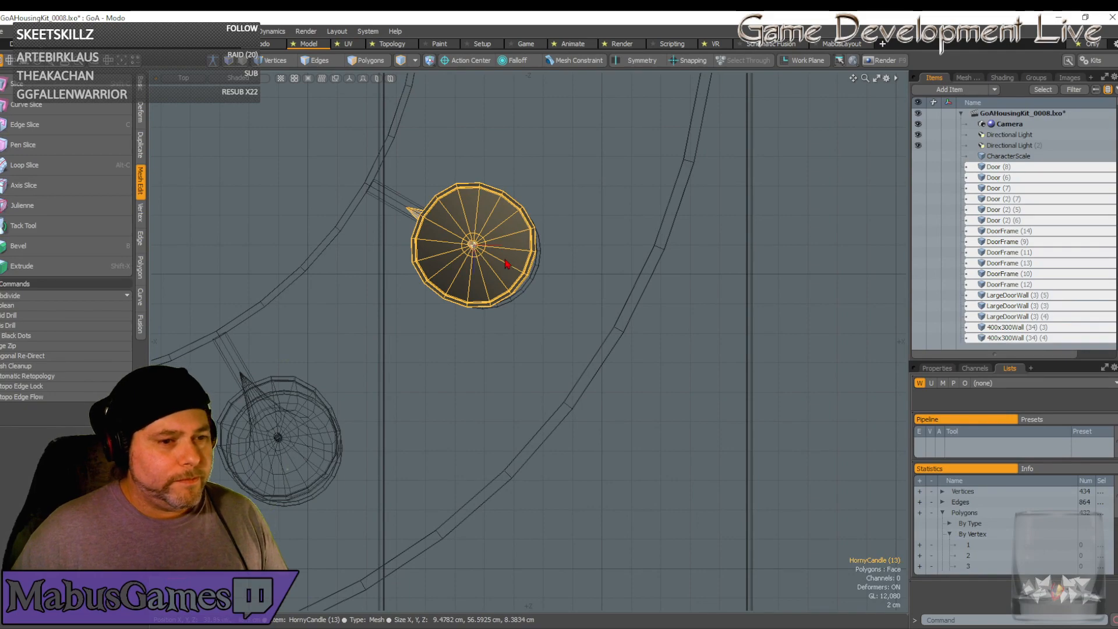
click(183, 78)
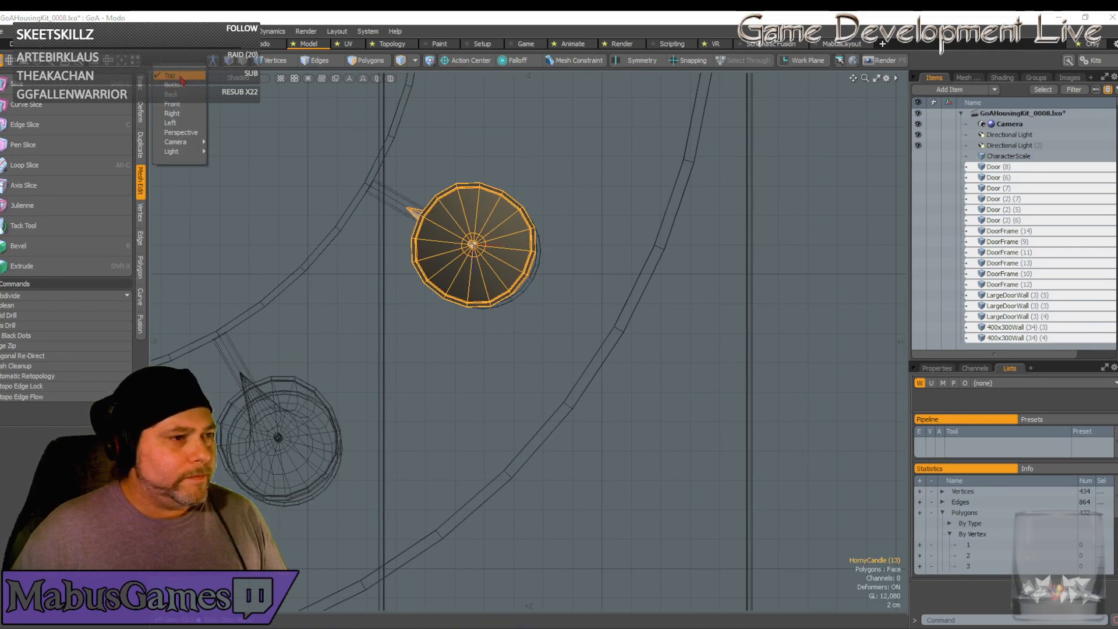
click(181, 133)
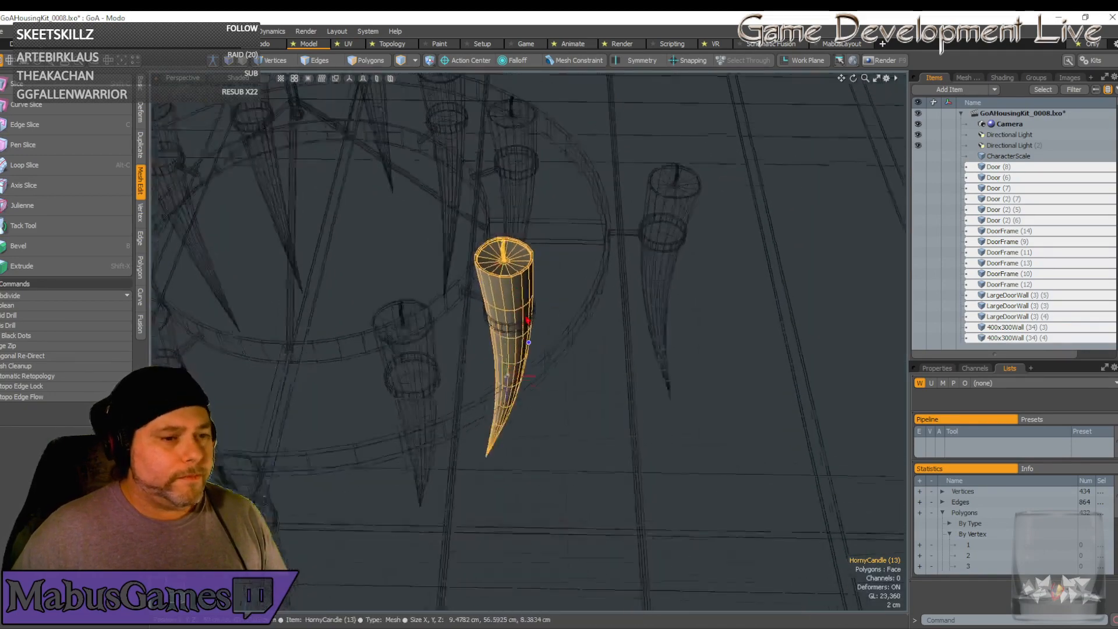
Nudge HornyCandle (13) into its final position so it sits centered in its inner holder ring
alt+drag(537, 334, 557, 341)
scroll(556, 342, up, 2)
key(w)
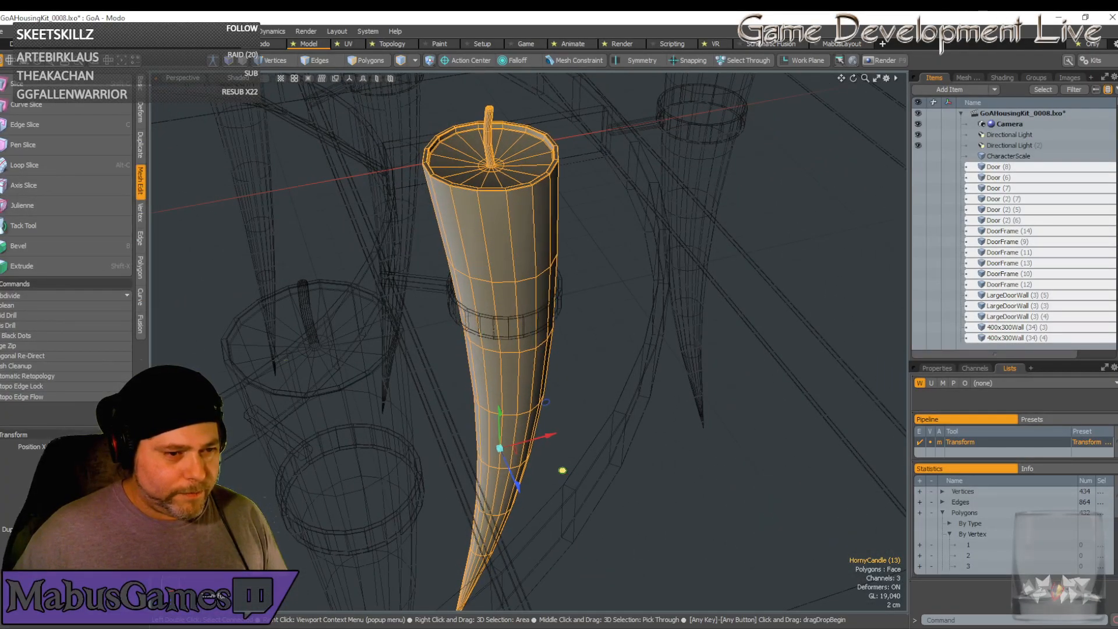
alt+drag(564, 472, 544, 459)
key(q)
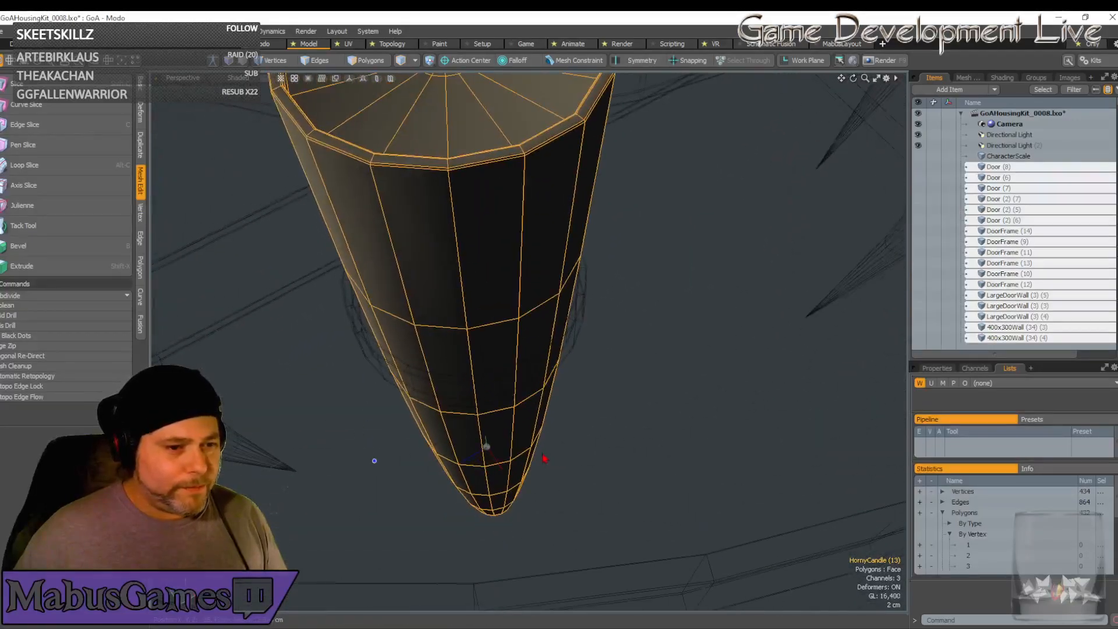
key(y)
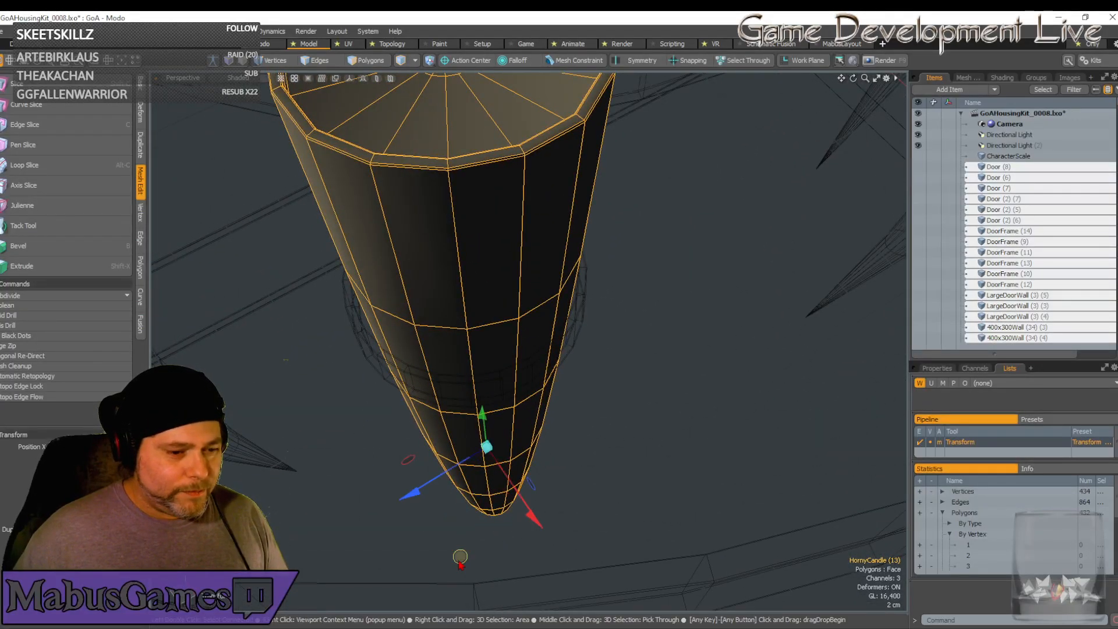
alt+drag(460, 557, 458, 554)
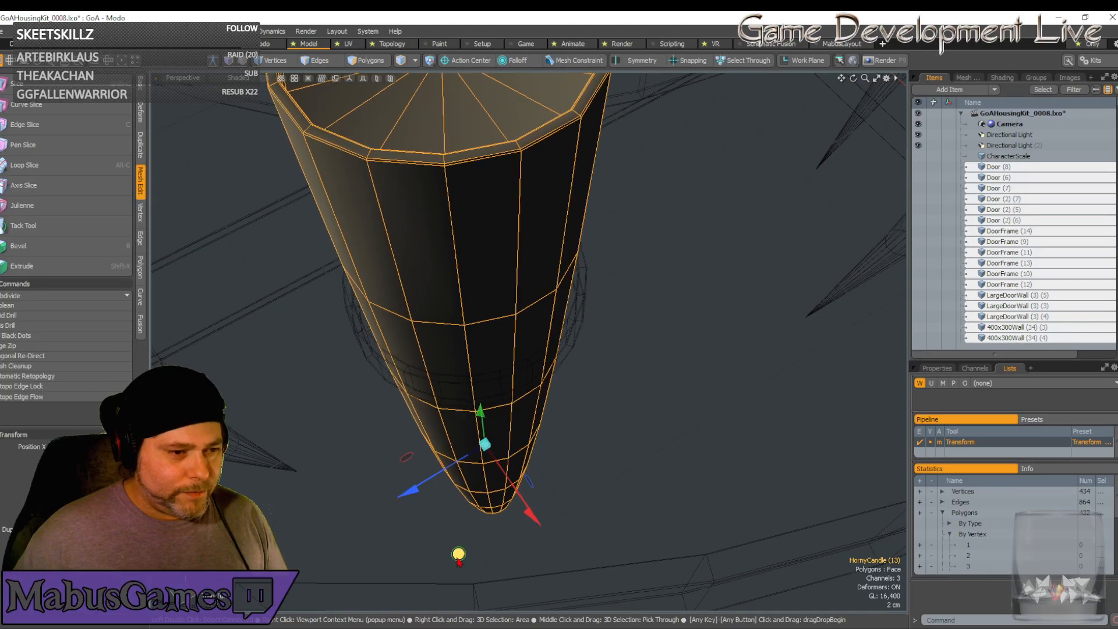
key(space)
Select the whole finished chandelier, including its frame, hanger and all twelve horn candles, and frame it in the Perspective view
alt+drag(497, 480, 472, 373)
scroll(497, 475, down, 5)
scroll(497, 475, down, 4)
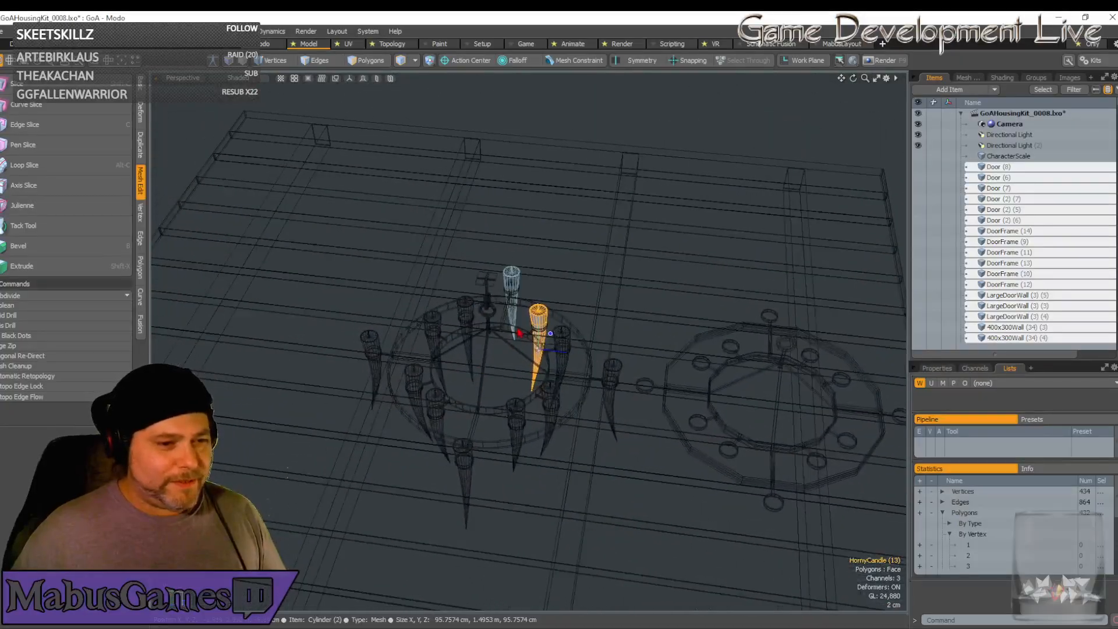
alt+drag(520, 333, 502, 318)
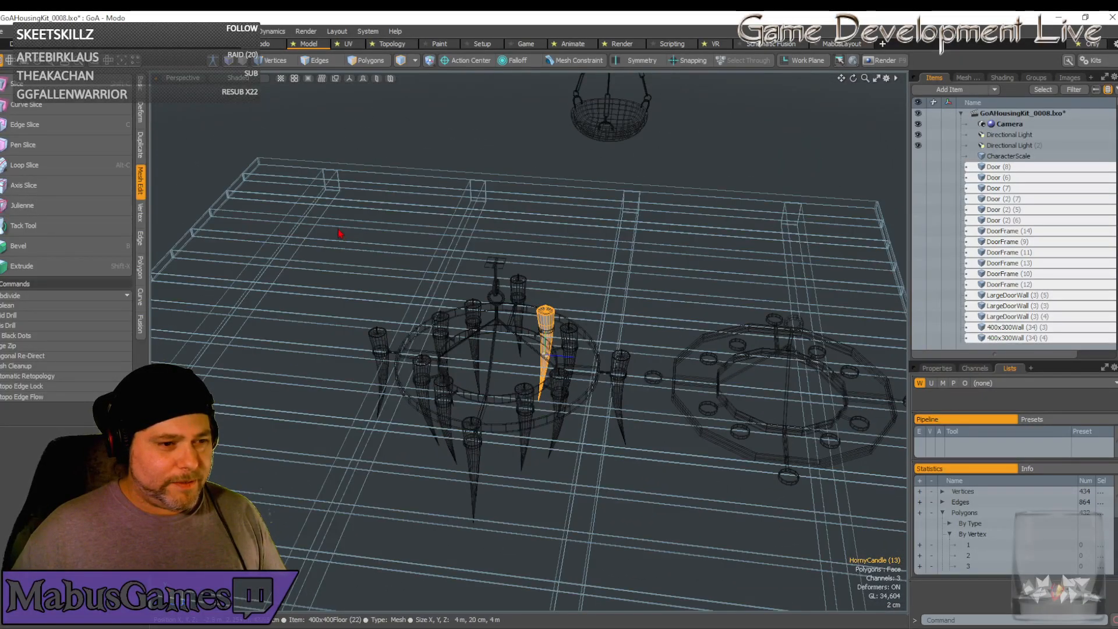
drag(459, 362, 635, 528)
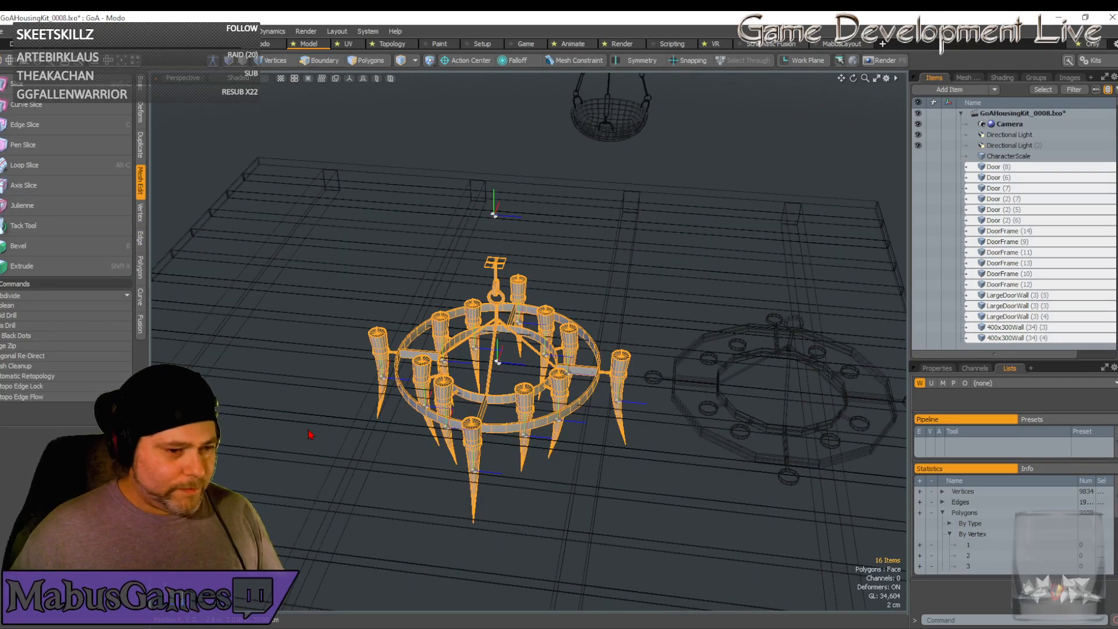
alt+drag(576, 264, 664, 227)
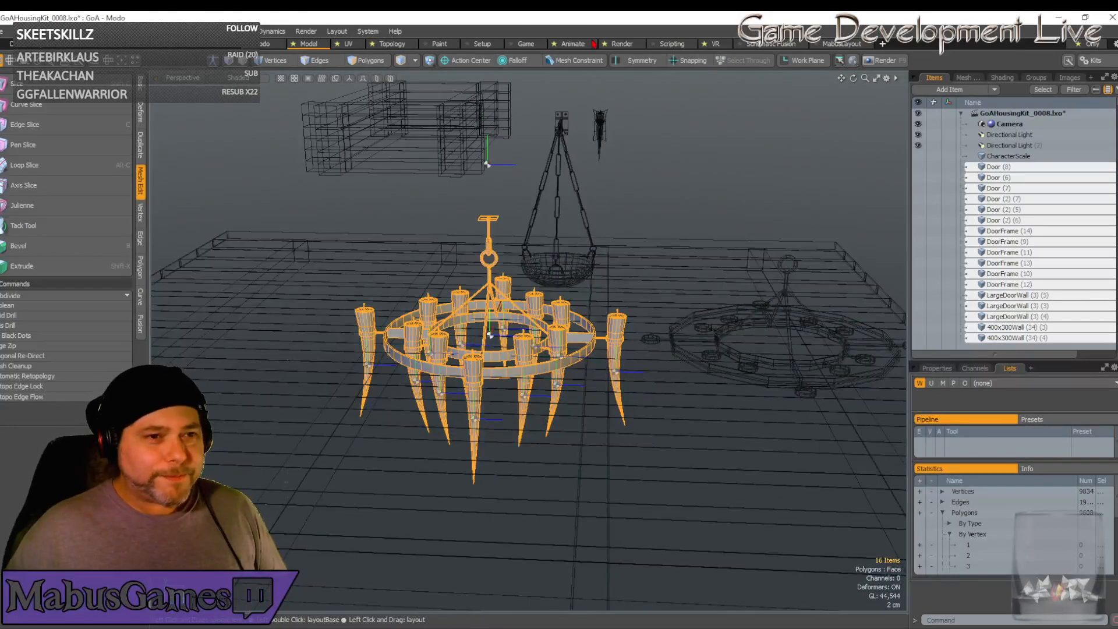
Switch to the Render layout, start the preview render, and view the chandelier from above and below
click(622, 47)
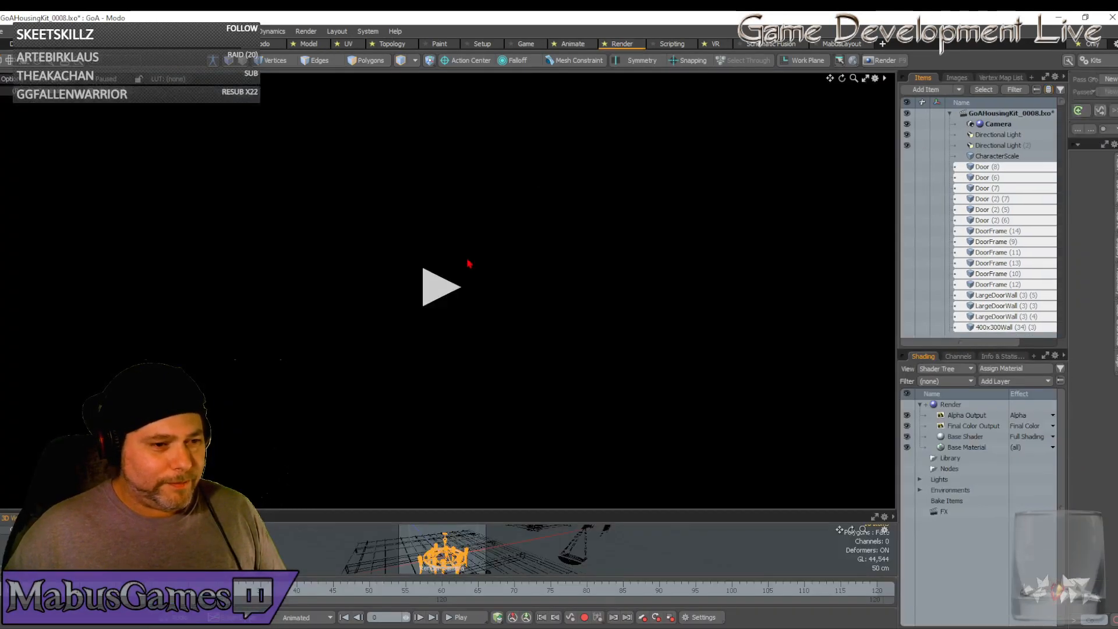
click(440, 296)
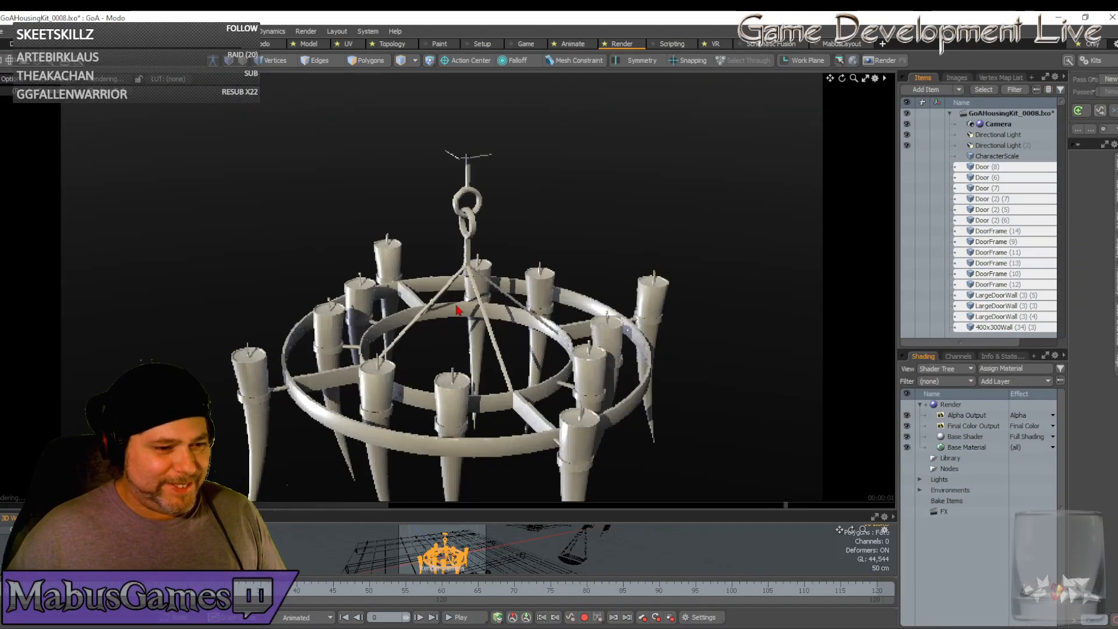
alt+drag(458, 309, 460, 304)
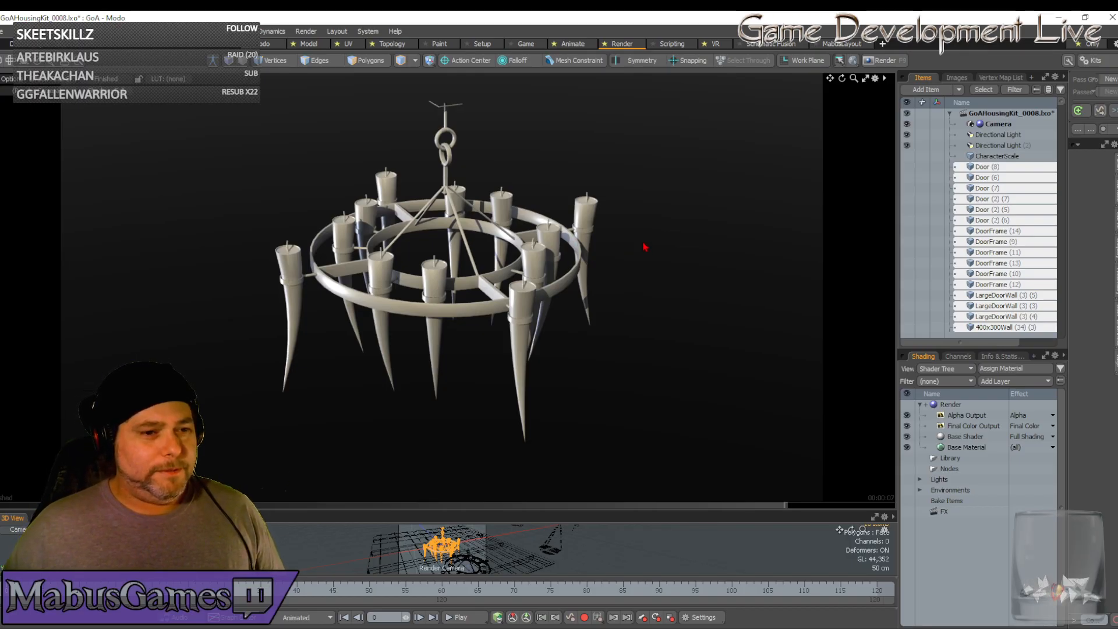
alt+drag(644, 242, 643, 239)
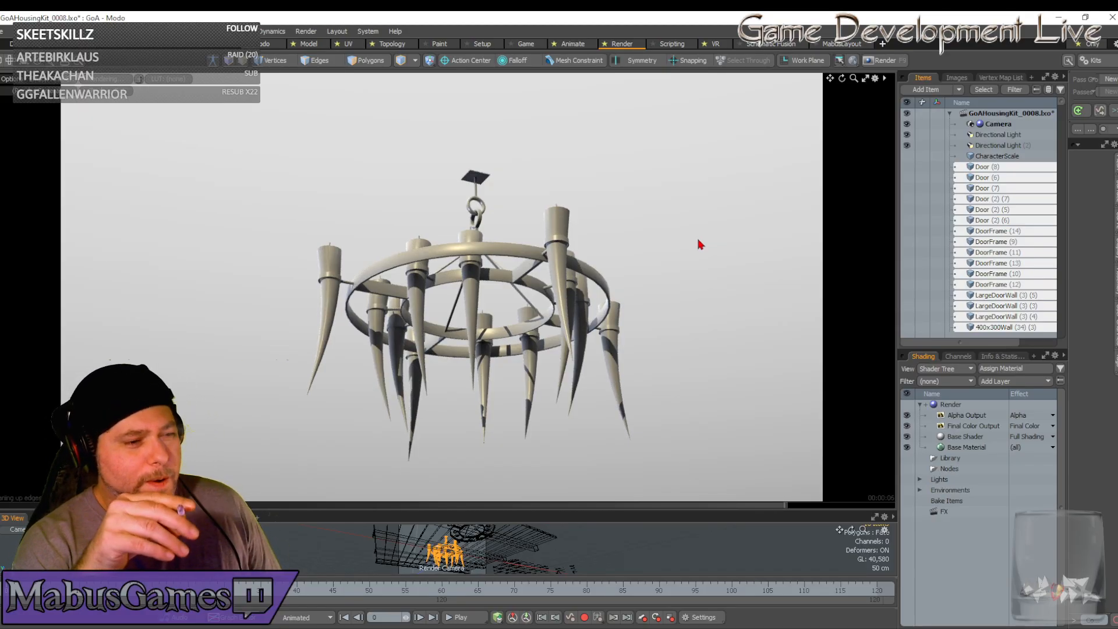
alt+drag(698, 241, 698, 241)
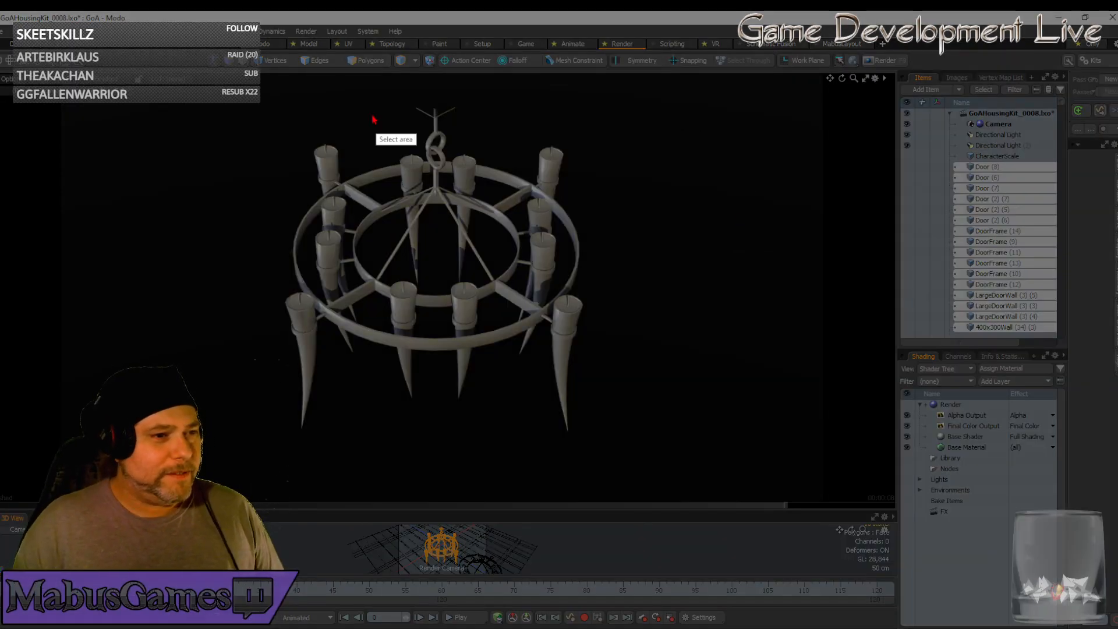
Copy area screenshots of the rendered chandelier, one from above and one from below
mouse_move(214, 91)
mouse_down()
mouse_move(690, 402)
mouse_move(692, 460)
mouse_move(659, 467)
mouse_up()
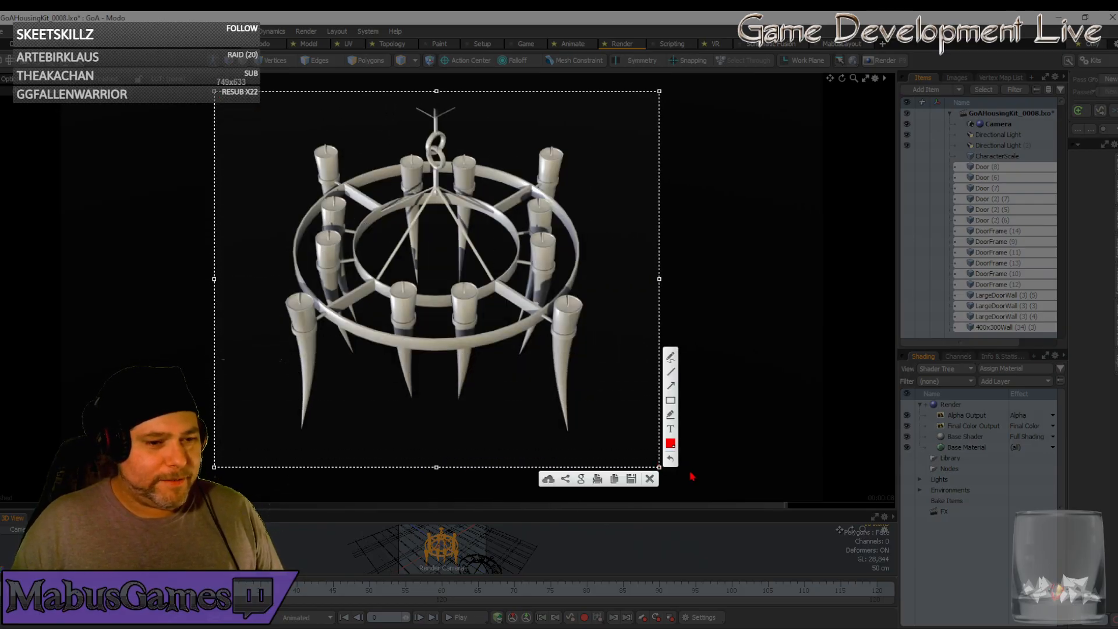
click(611, 479)
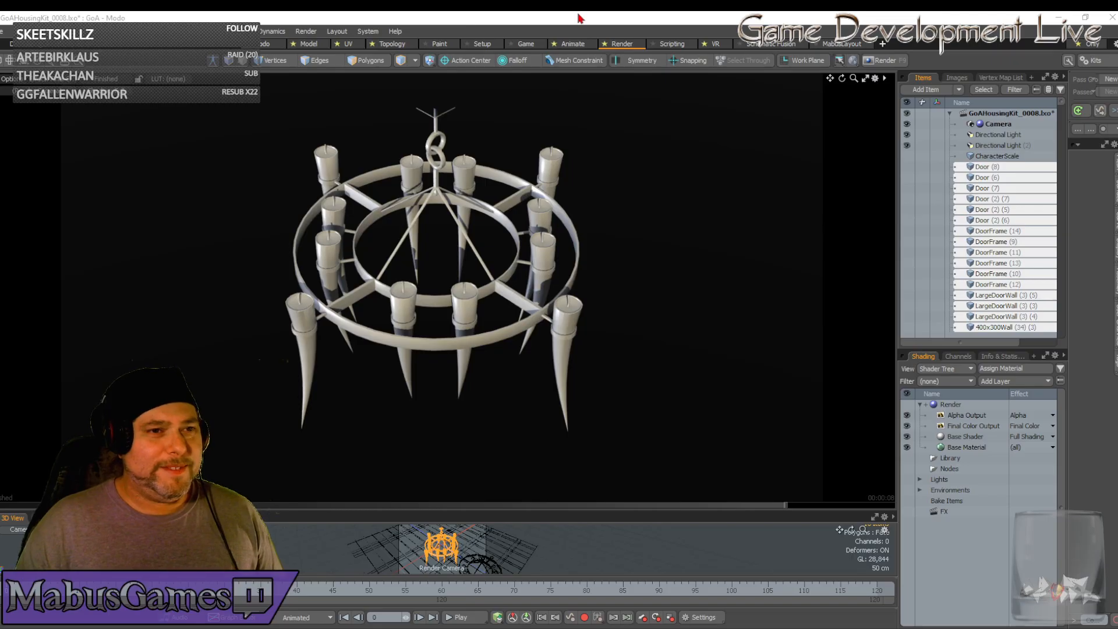
alt+drag(599, 82, 600, 84)
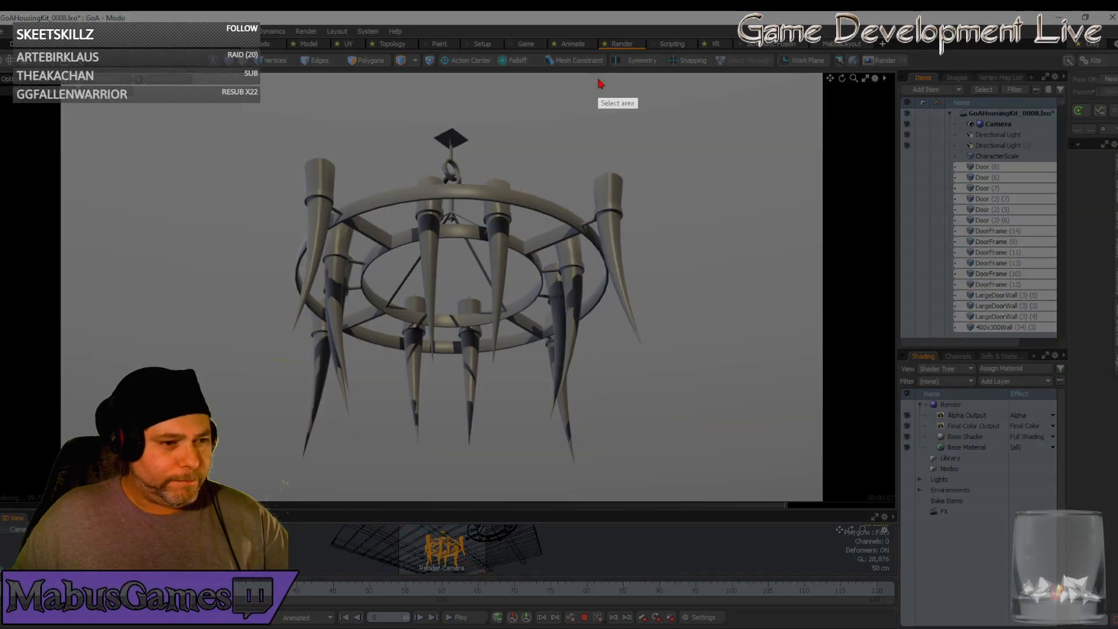
drag(227, 105, 665, 490)
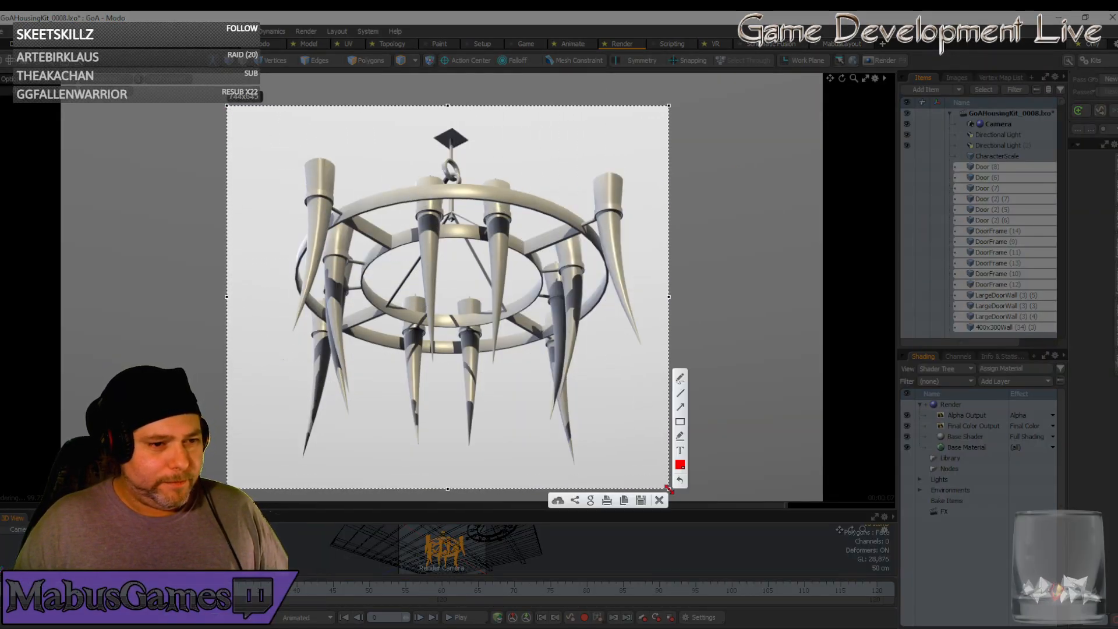
click(623, 505)
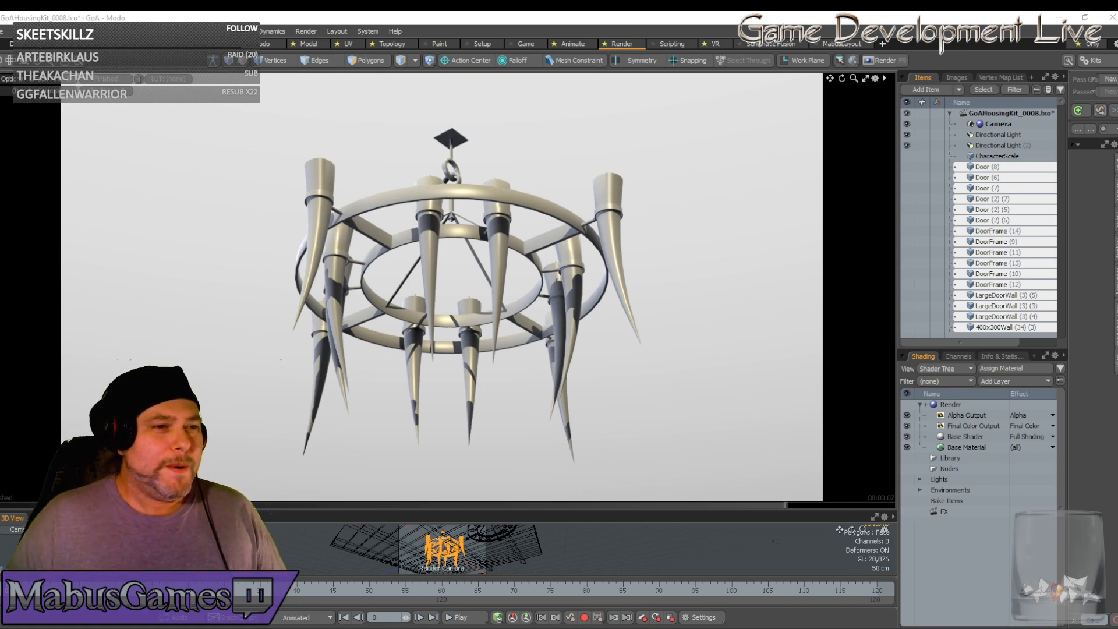
Orbit the render preview to a near-level side view of the chandelier and copy an area screenshot of it
alt+drag(580, 87, 561, 157)
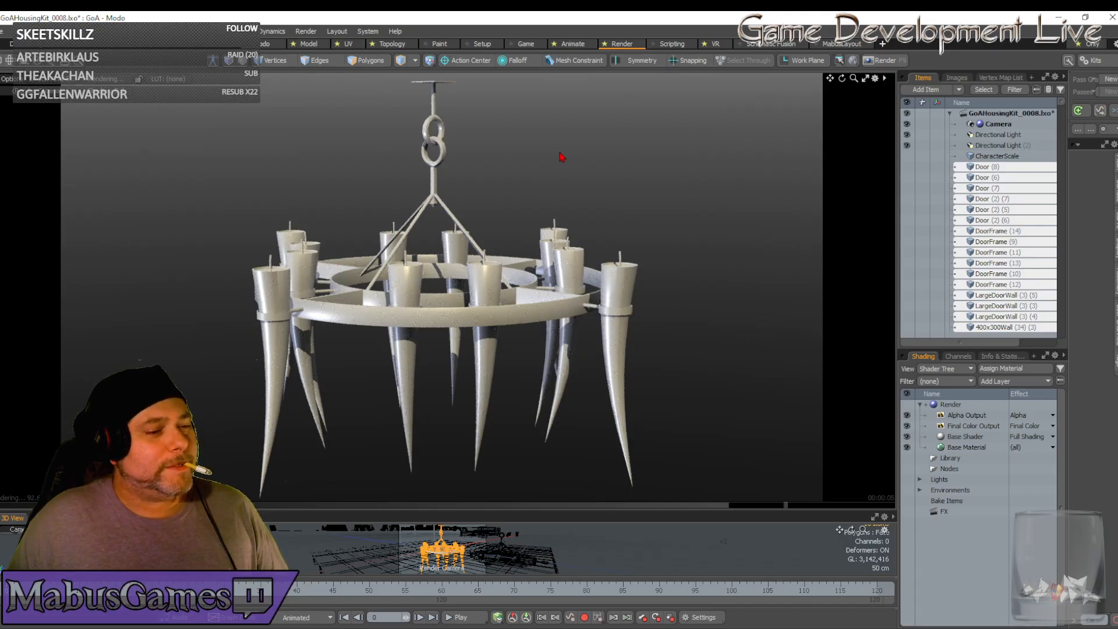
key(Print)
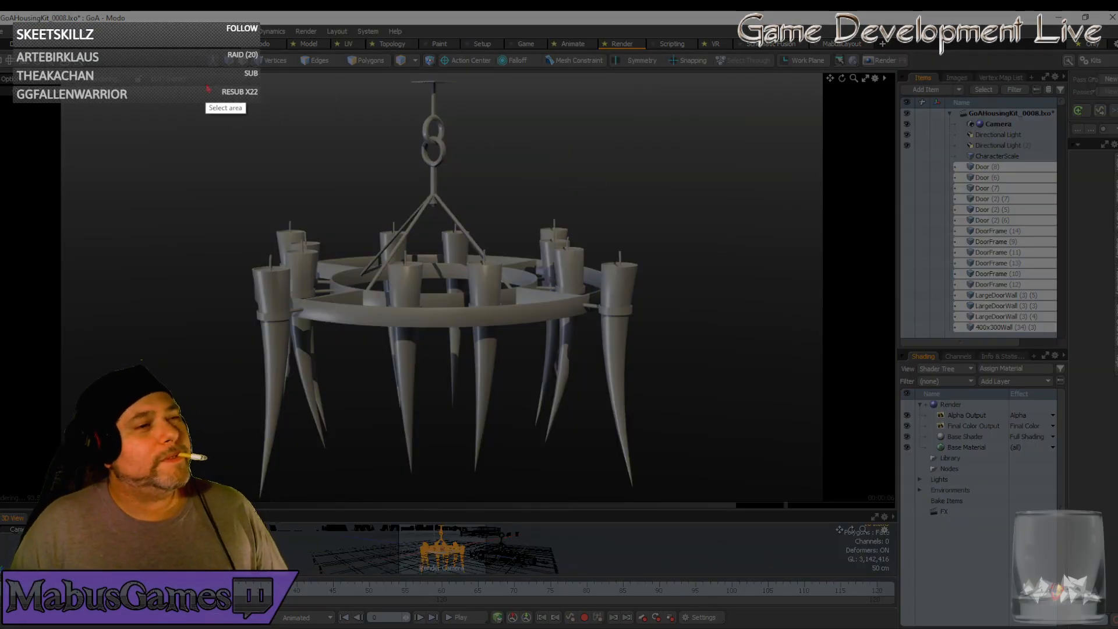
drag(201, 75, 678, 498)
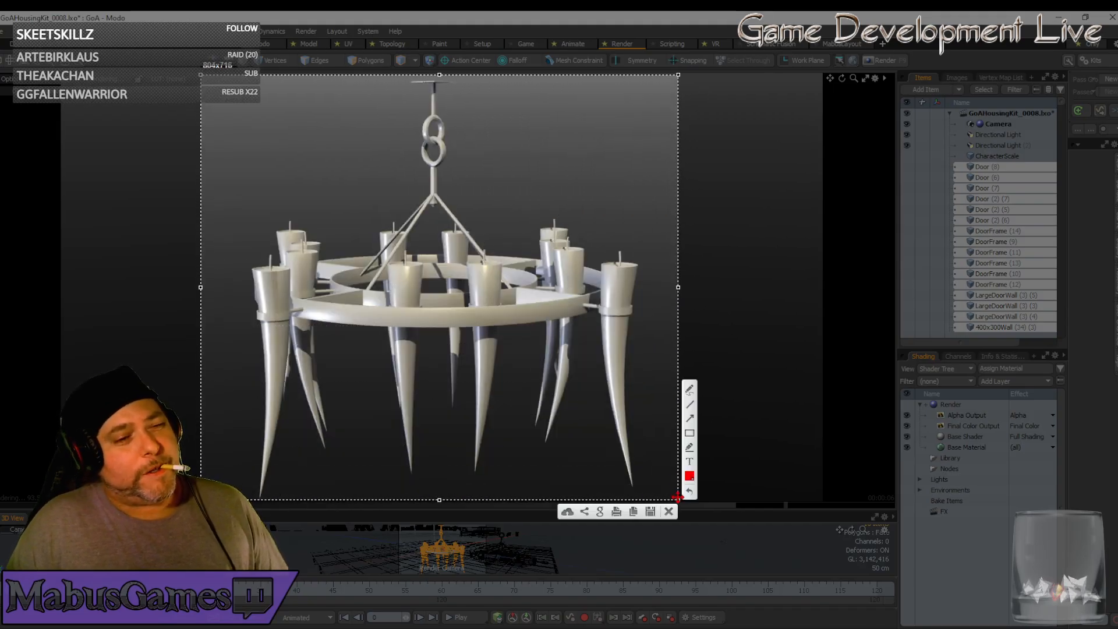
click(633, 511)
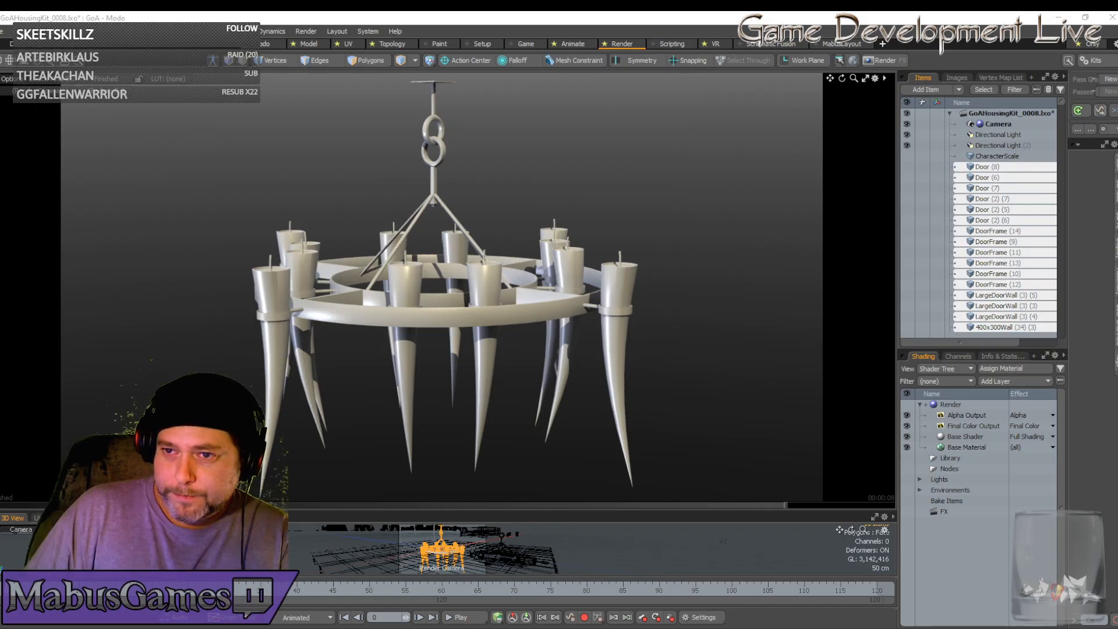
Bring the browser window with the Gods of Asgard PVP Alpha #1 YouTube video onto this screen and copy its URL
drag(1117, 157, 984, 330)
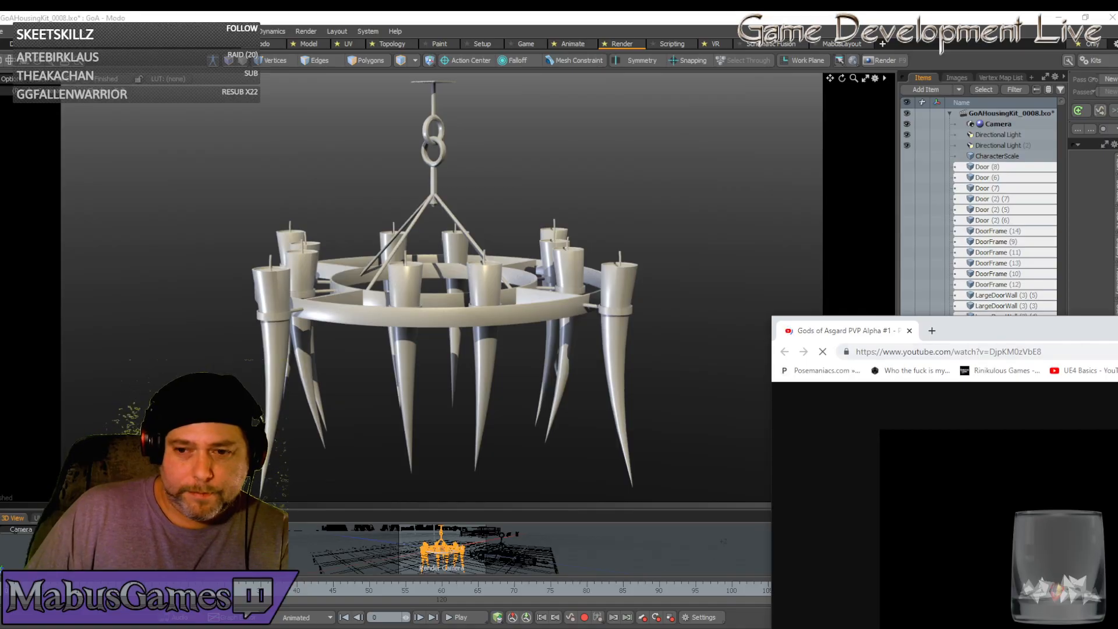
drag(1117, 330, 491, 13)
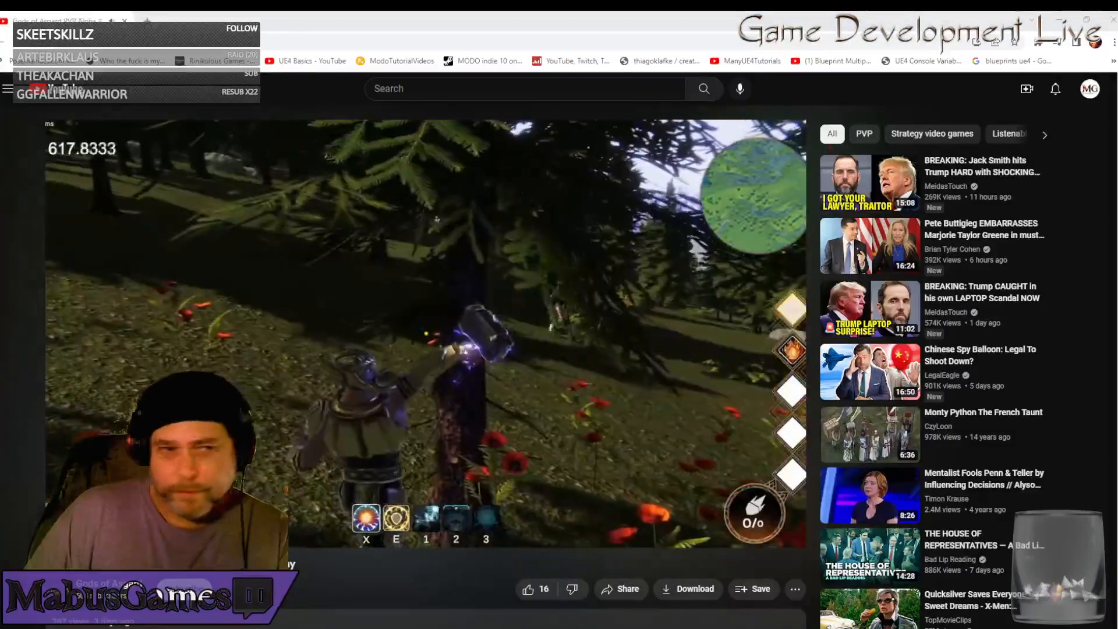
right_click(184, 41)
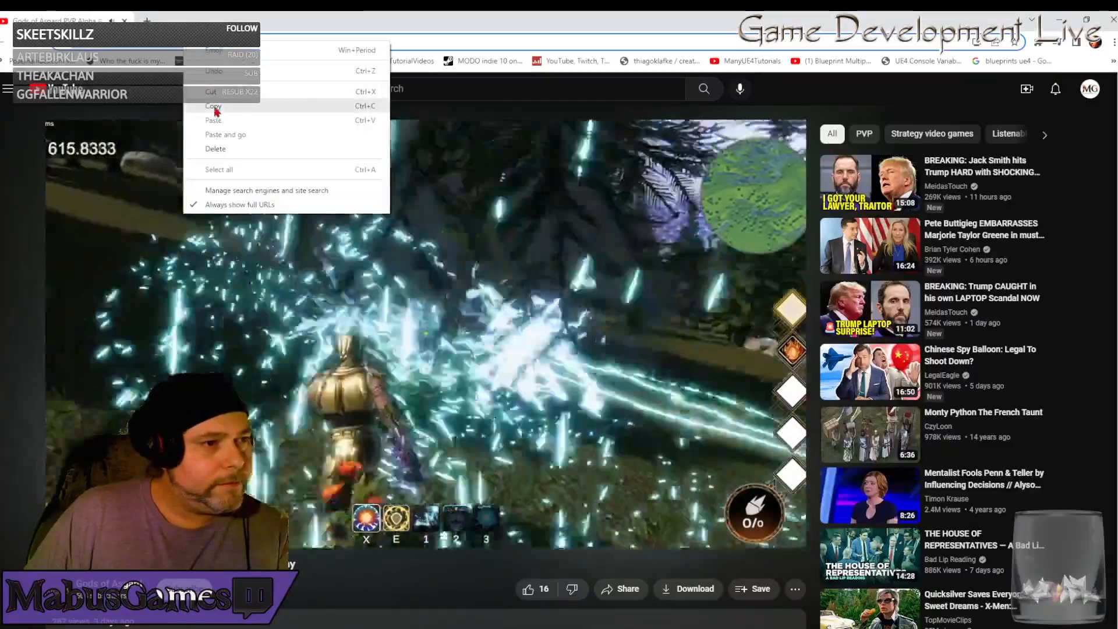
click(214, 109)
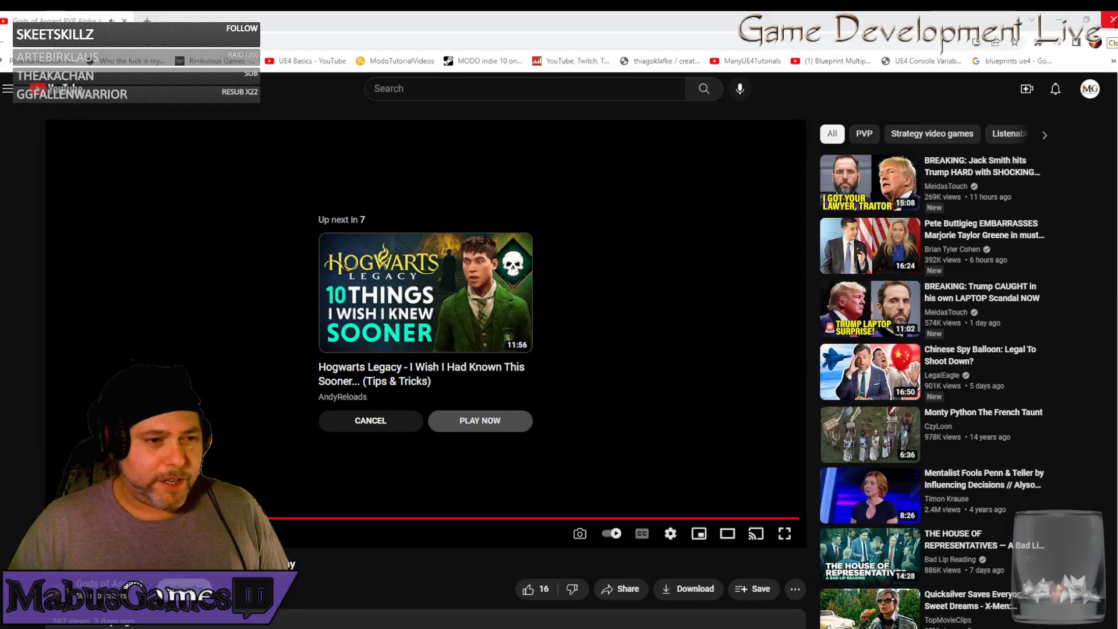
Copy the YouTube video's URL again and close the browser window to return to Modo
click(221, 44)
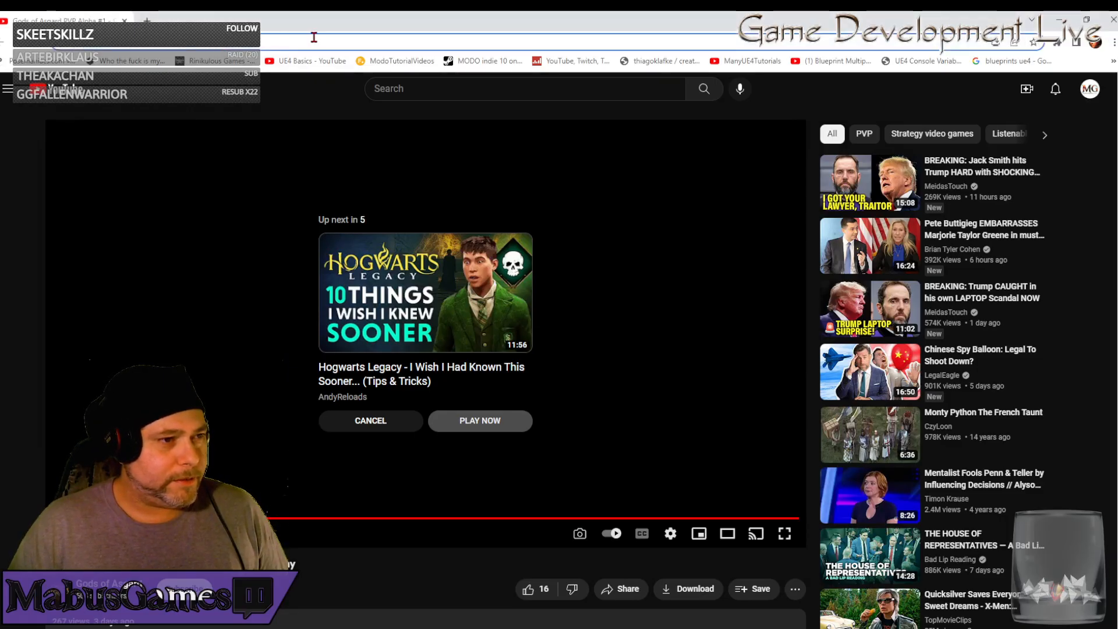
right_click(110, 40)
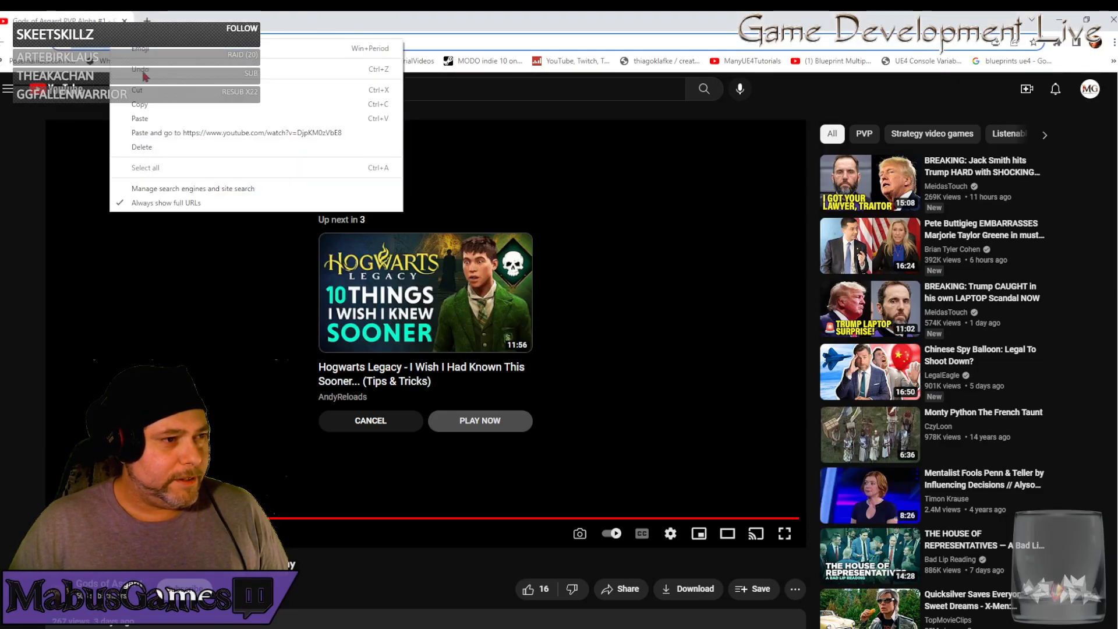
click(141, 104)
click(1112, 20)
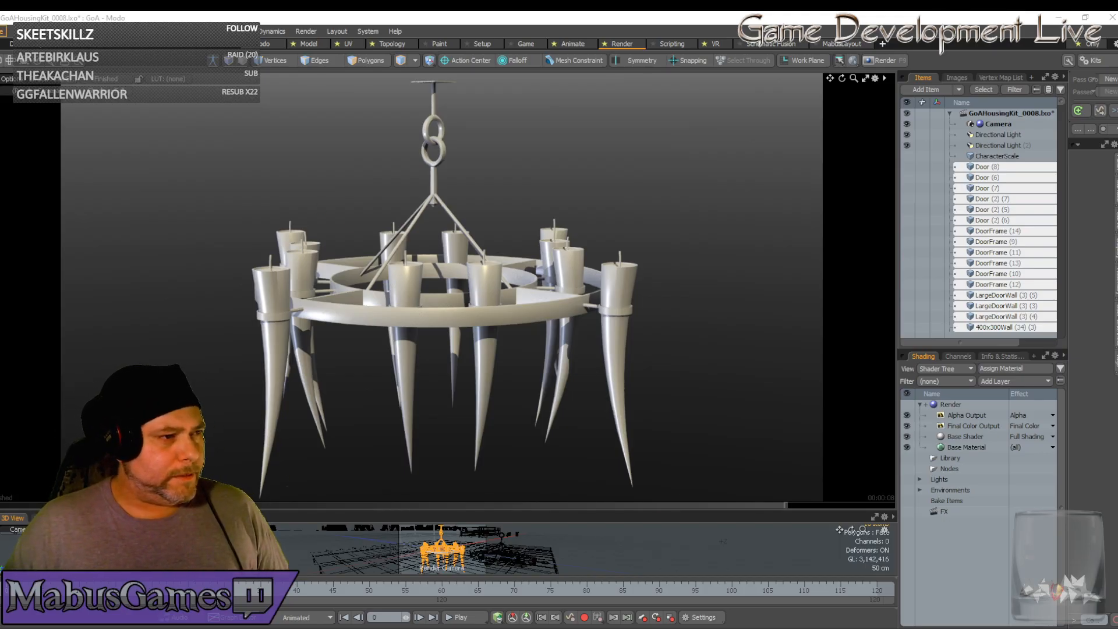
Return from the Render layout to the Model layout and save the GoAHousingKit_0008.lxo scene
click(2, 32)
click(8, 53)
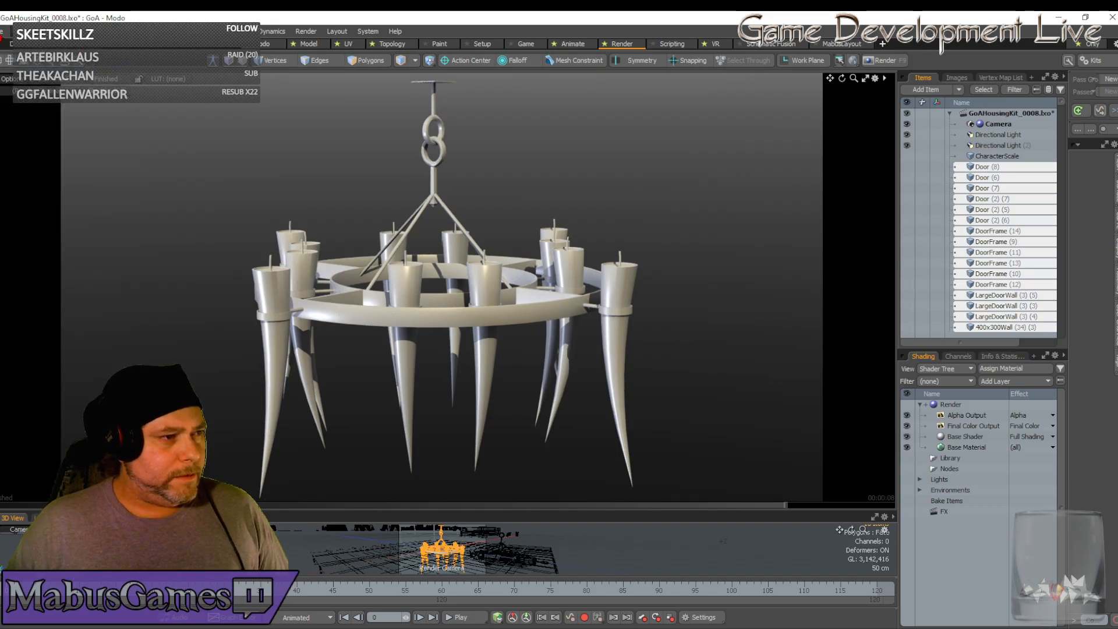
click(12, 30)
click(308, 45)
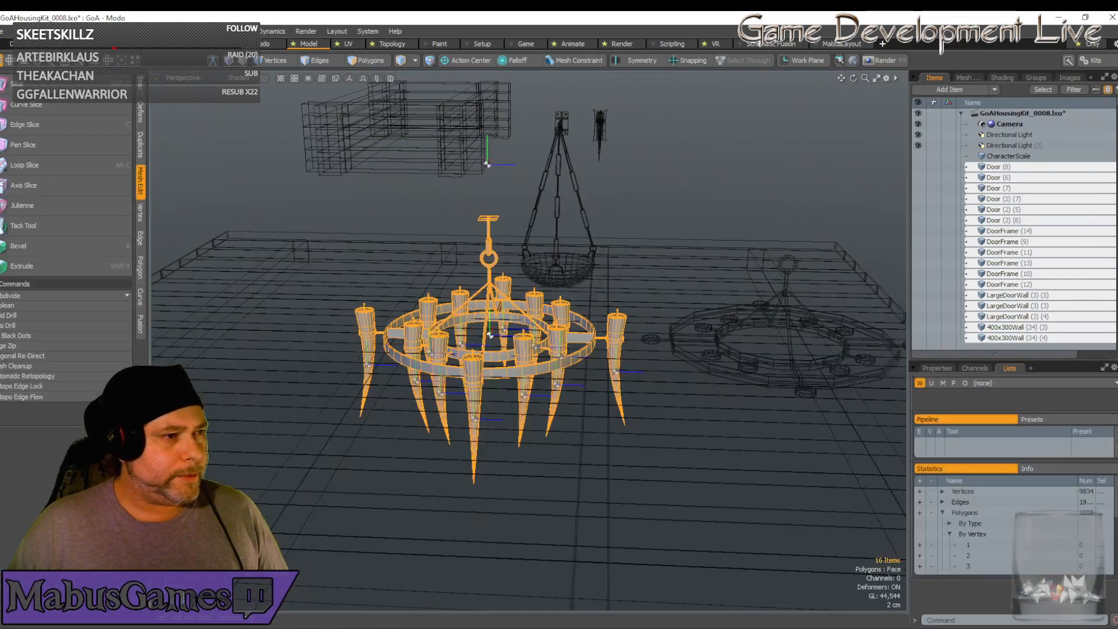
click(4, 31)
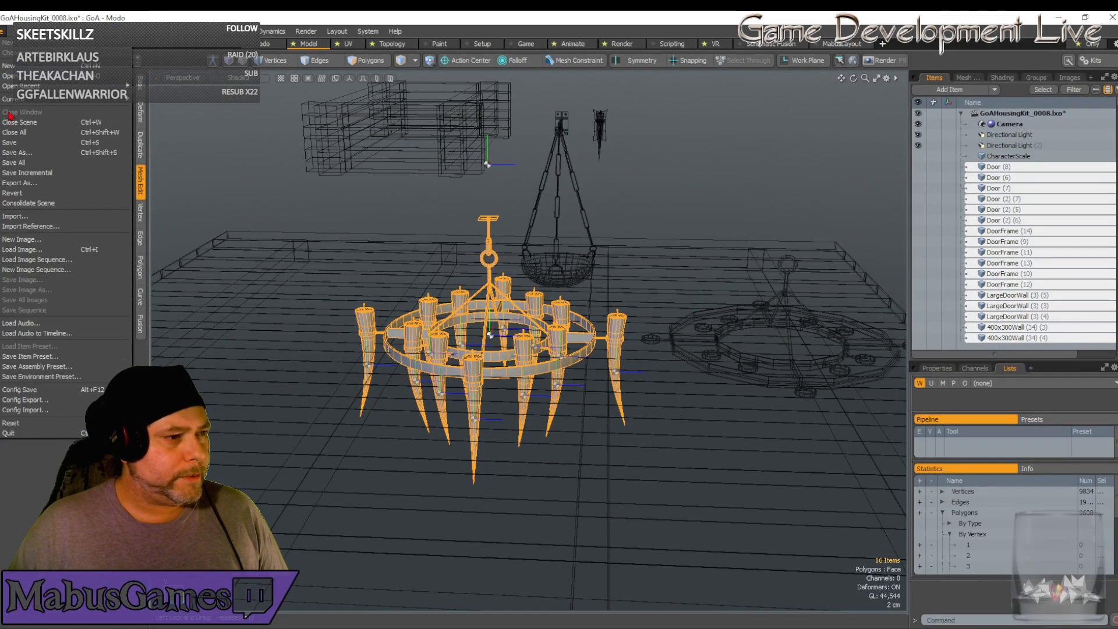
click(10, 142)
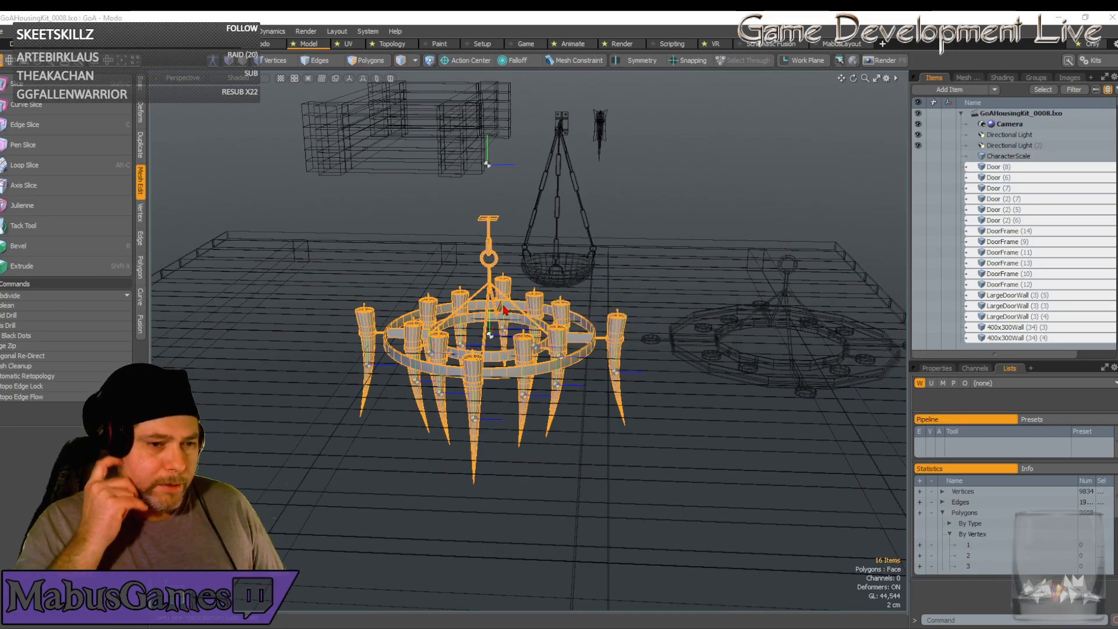
Select the chandelier's inner ring, arms, ceiling hook and outer ring without the candles, and check their polygon statistics by vertex
click(482, 323)
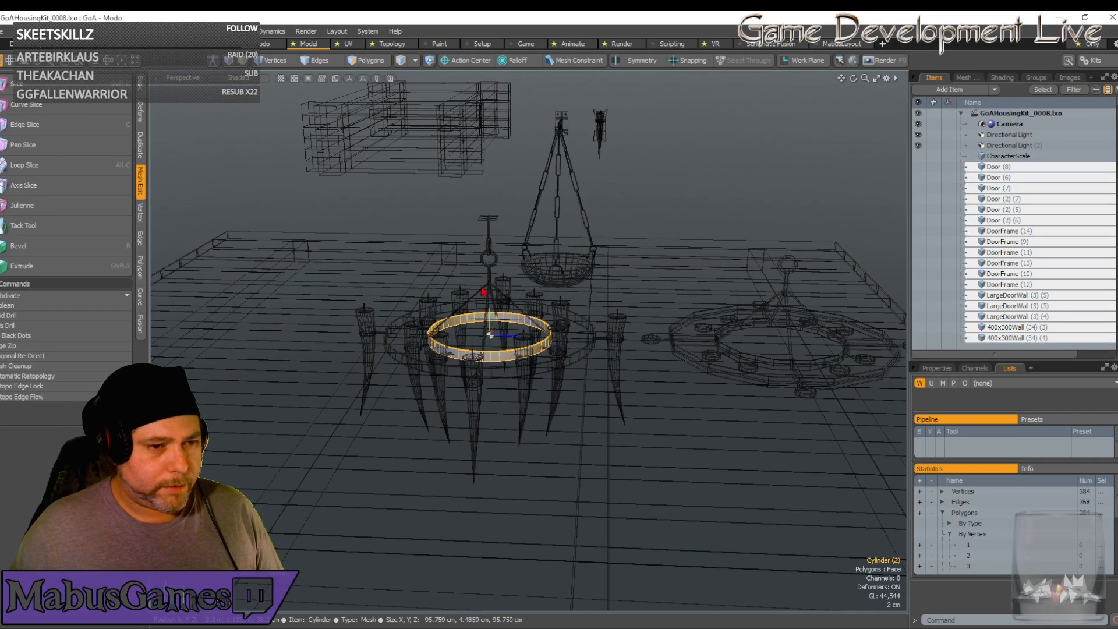
shift+click(492, 270)
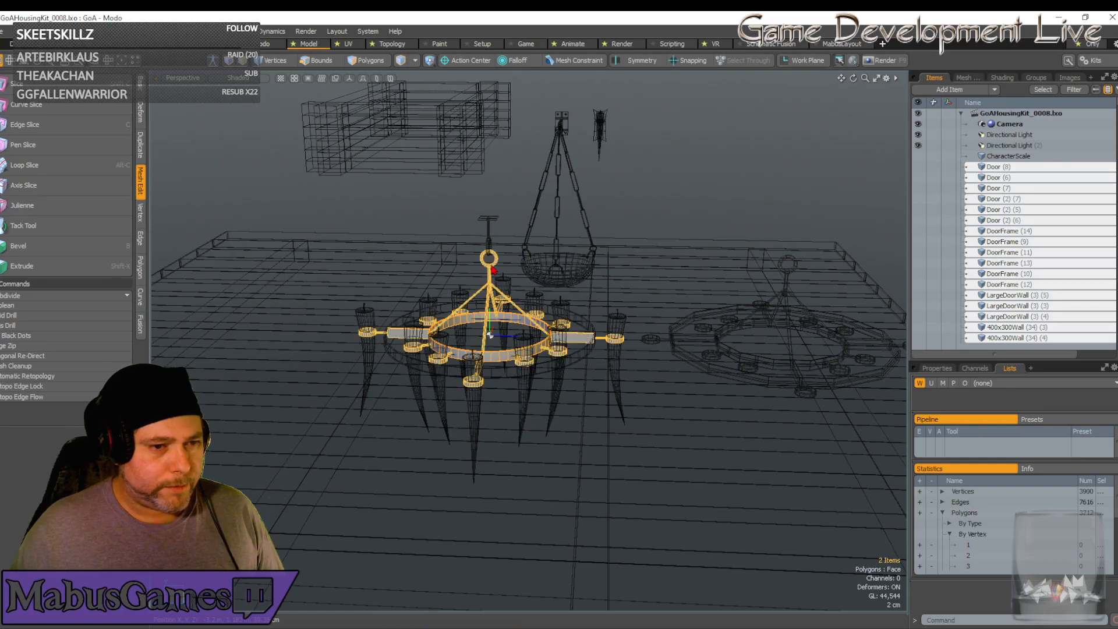
shift+click(491, 249)
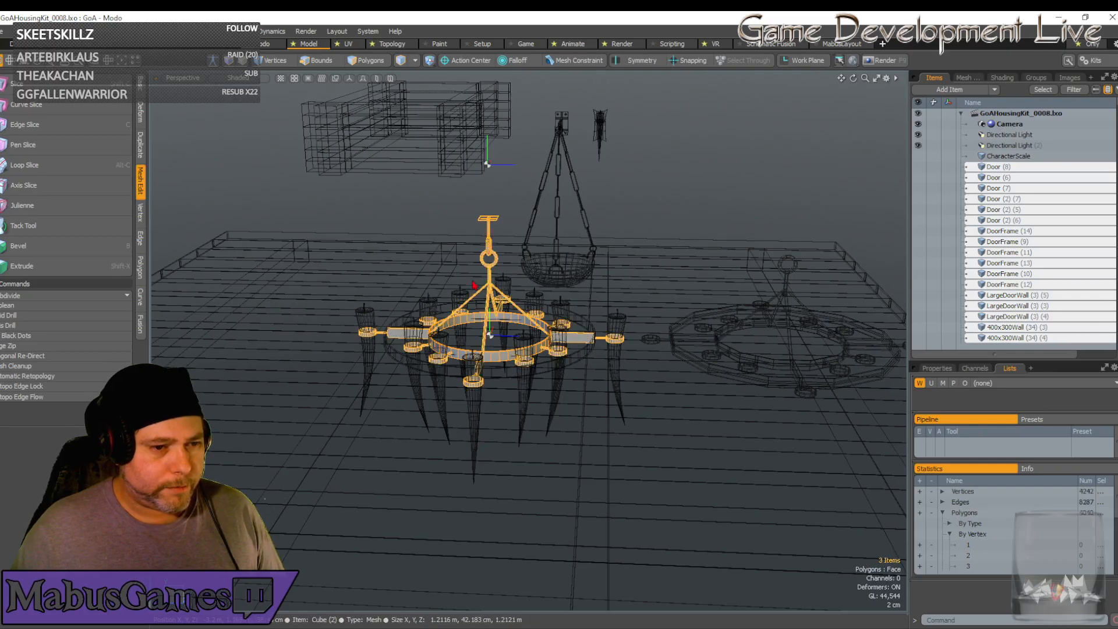
shift+click(457, 376)
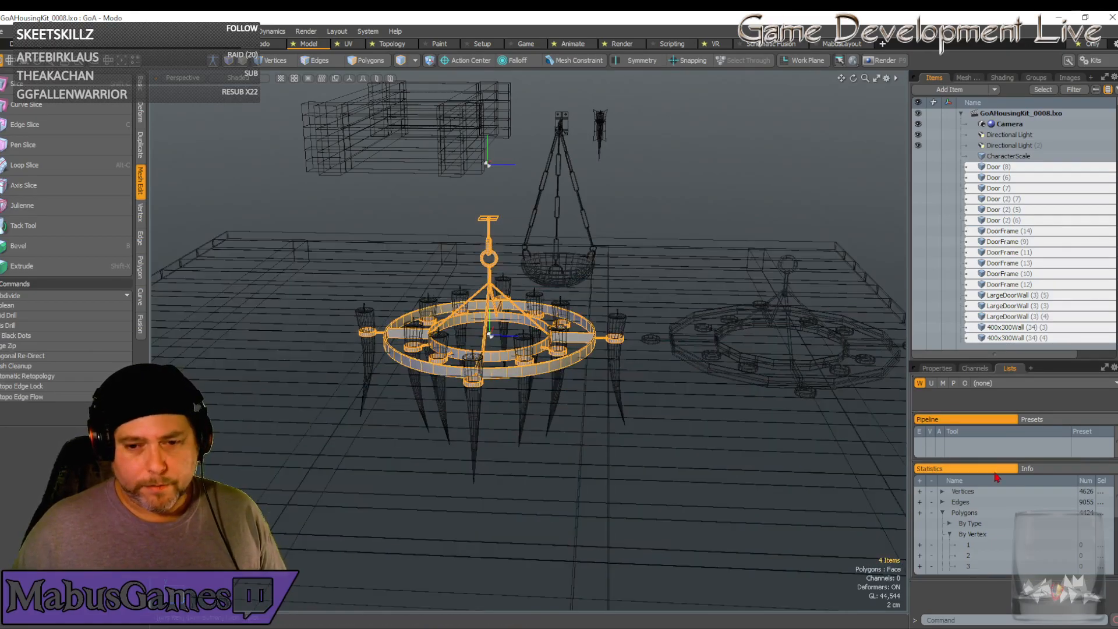
scroll(1058, 550, down, 3)
scroll(1042, 550, up, 1)
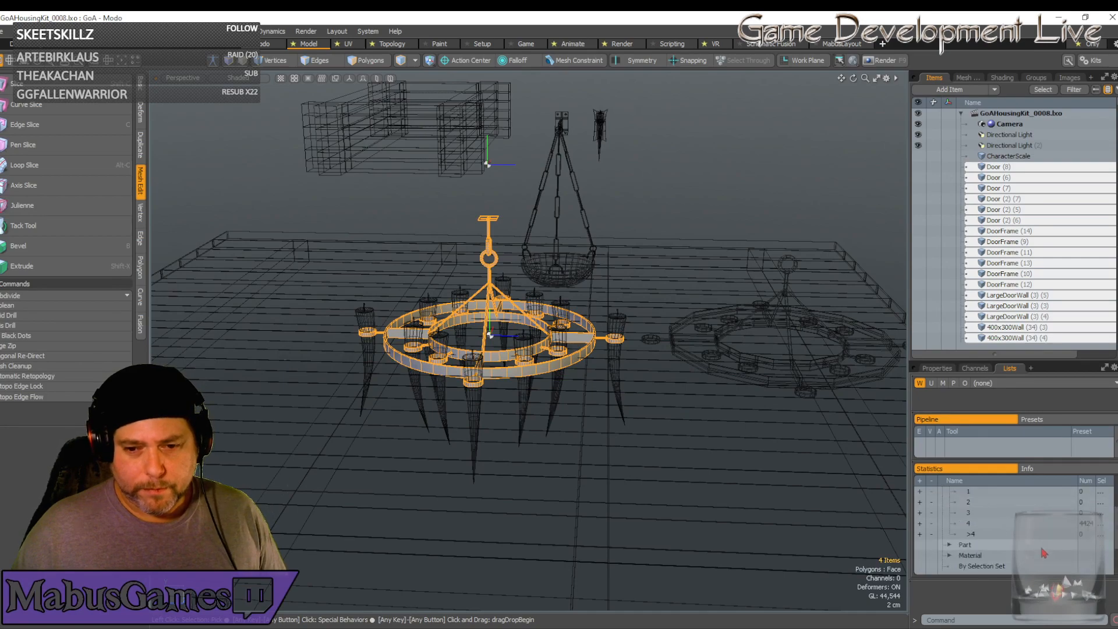
Examine which Cube and Cylinder items in the item list make up the chandelier's arms, rings and ceiling hook
alt+drag(307, 403, 529, 487)
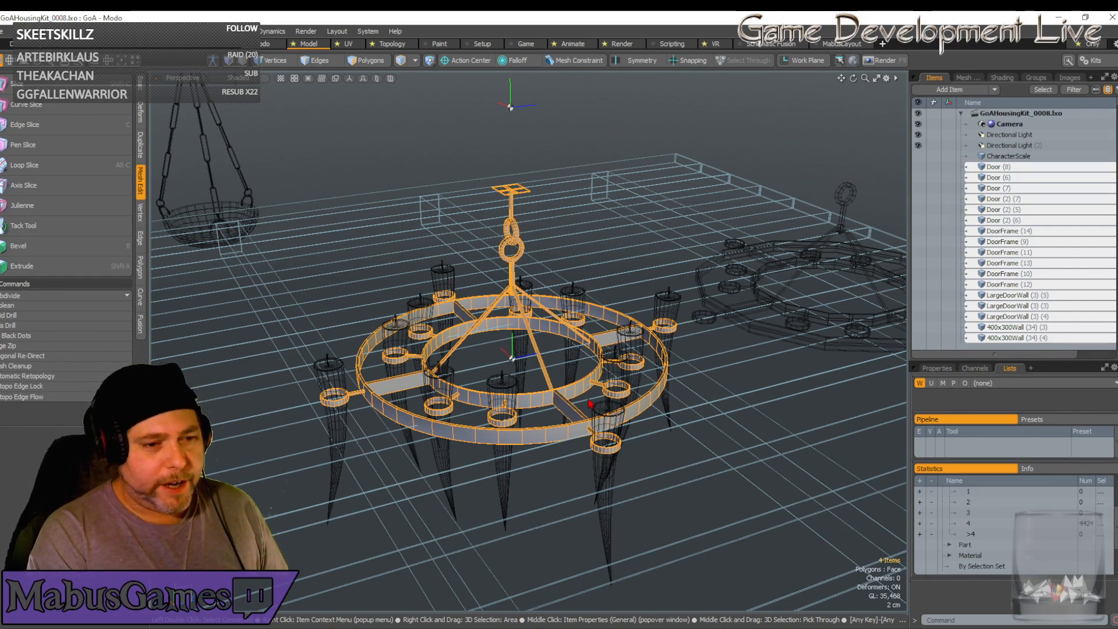
alt+drag(590, 403, 590, 402)
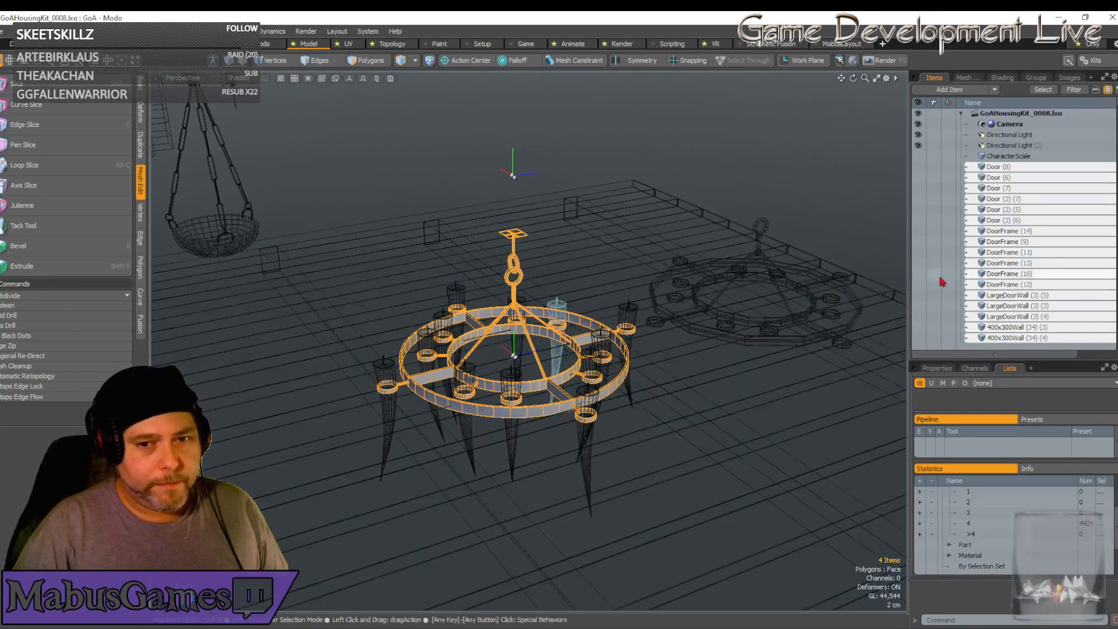
scroll(1071, 273, down, 2)
scroll(1071, 274, down, 2)
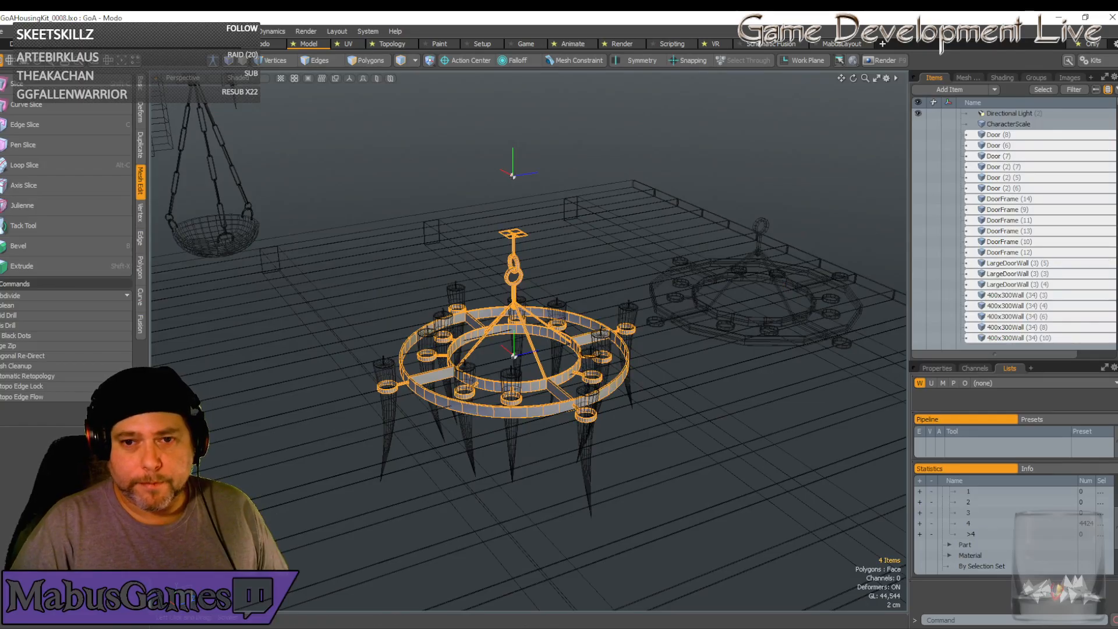
scroll(1070, 274, down, 3)
scroll(1071, 274, down, 5)
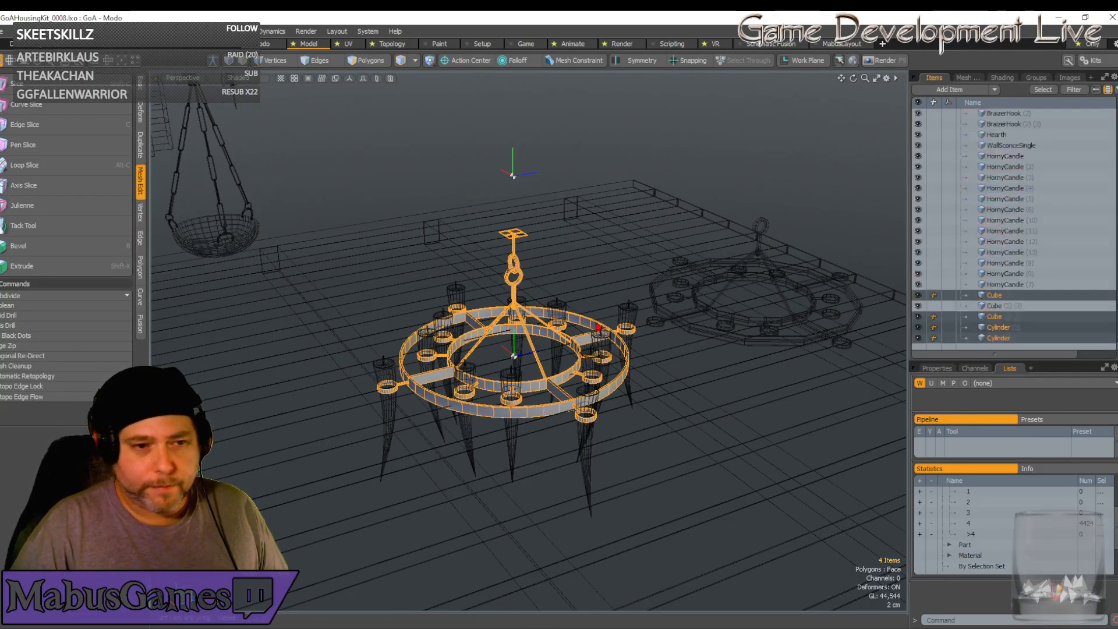
click(513, 284)
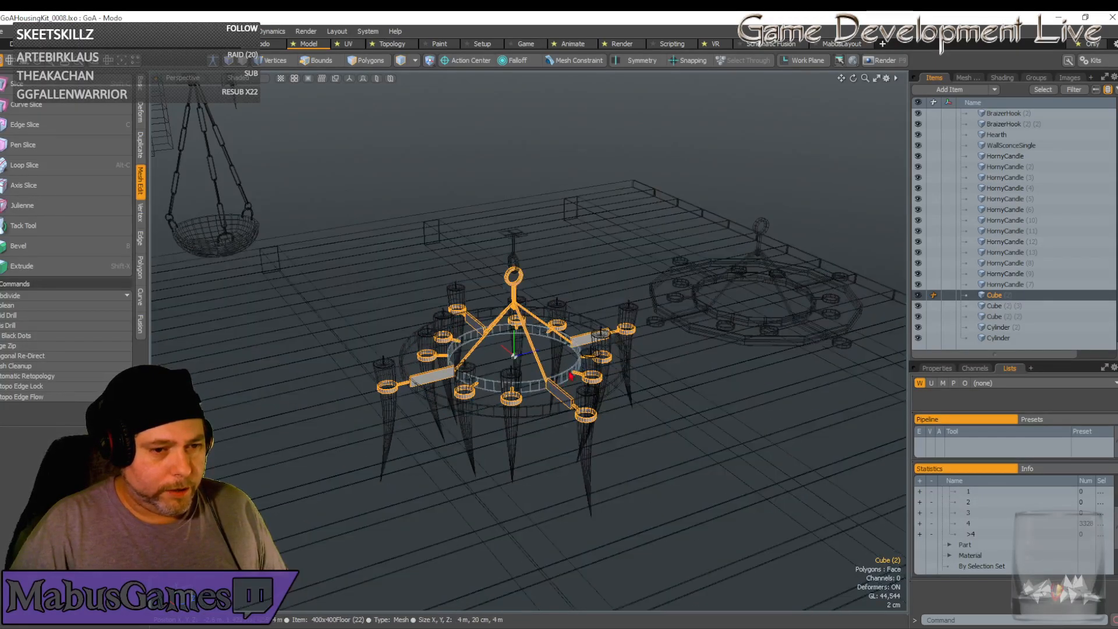
shift+click(564, 394)
shift+click(570, 401)
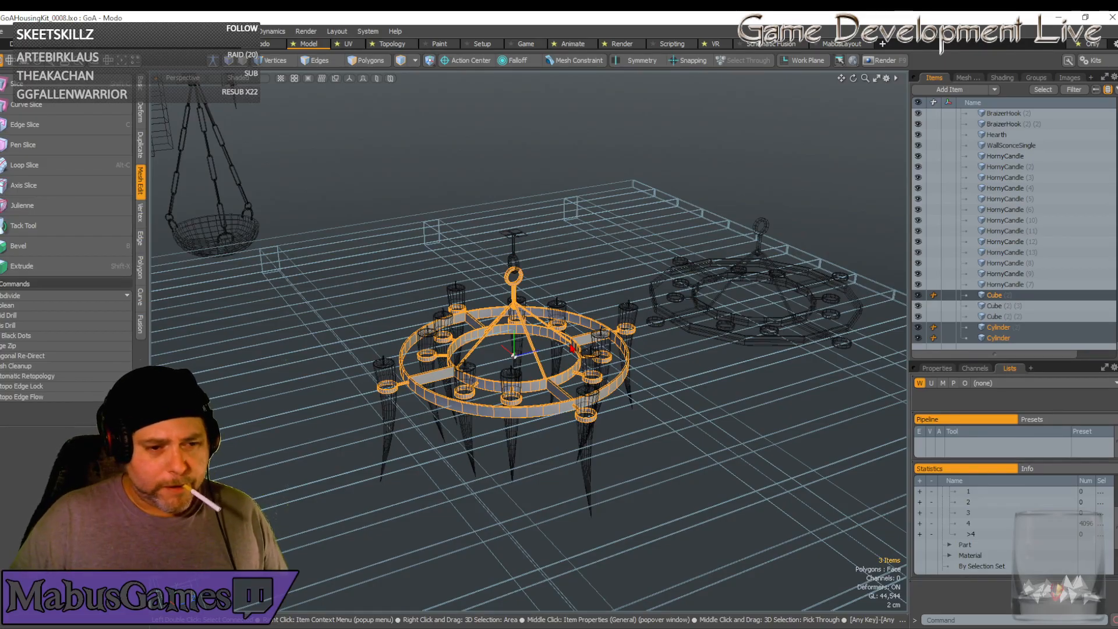
click(1033, 301)
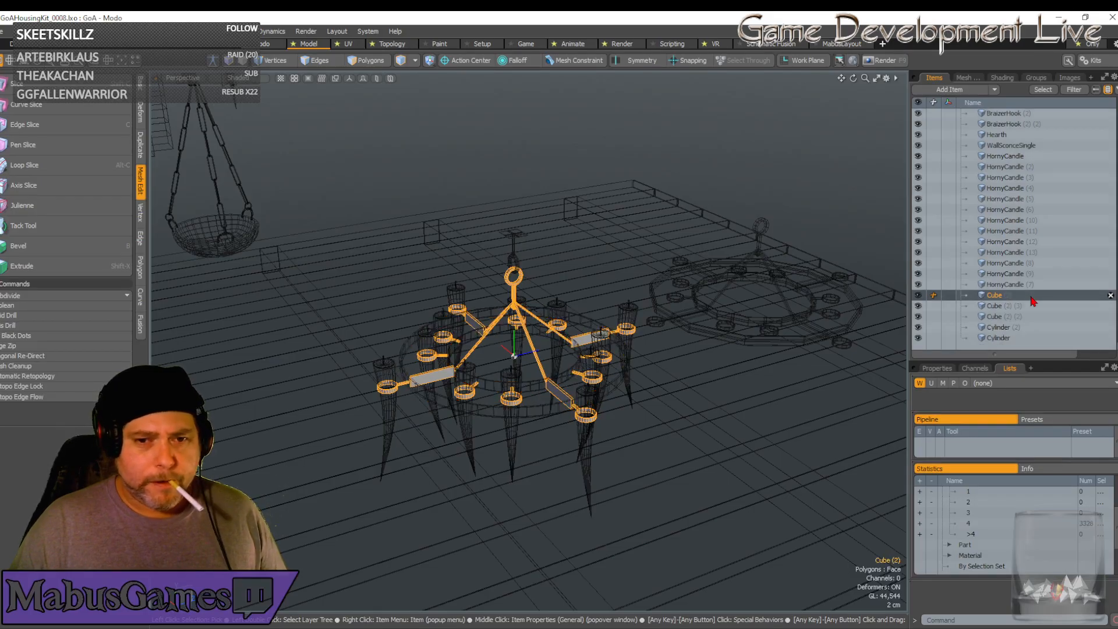
shift+click(1034, 317)
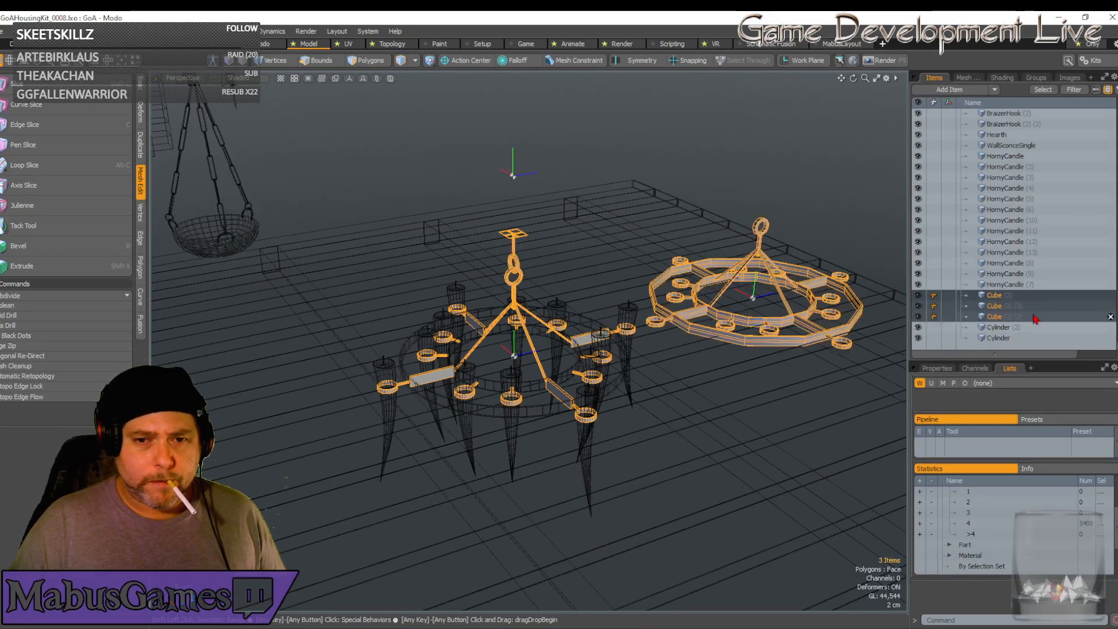
click(1035, 297)
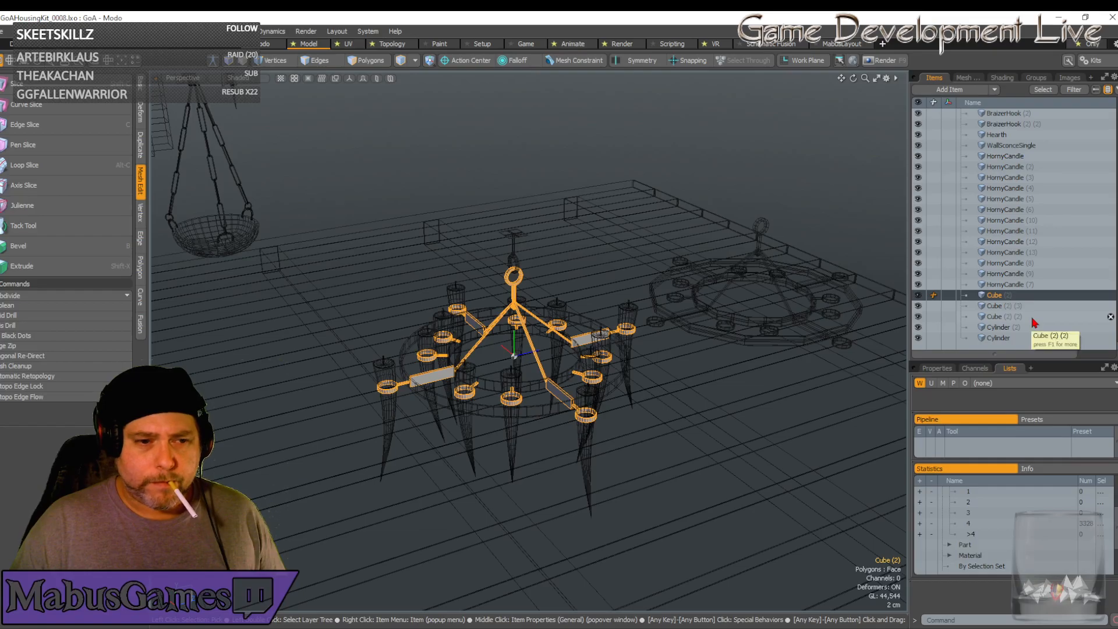
ctrl+click(1033, 320)
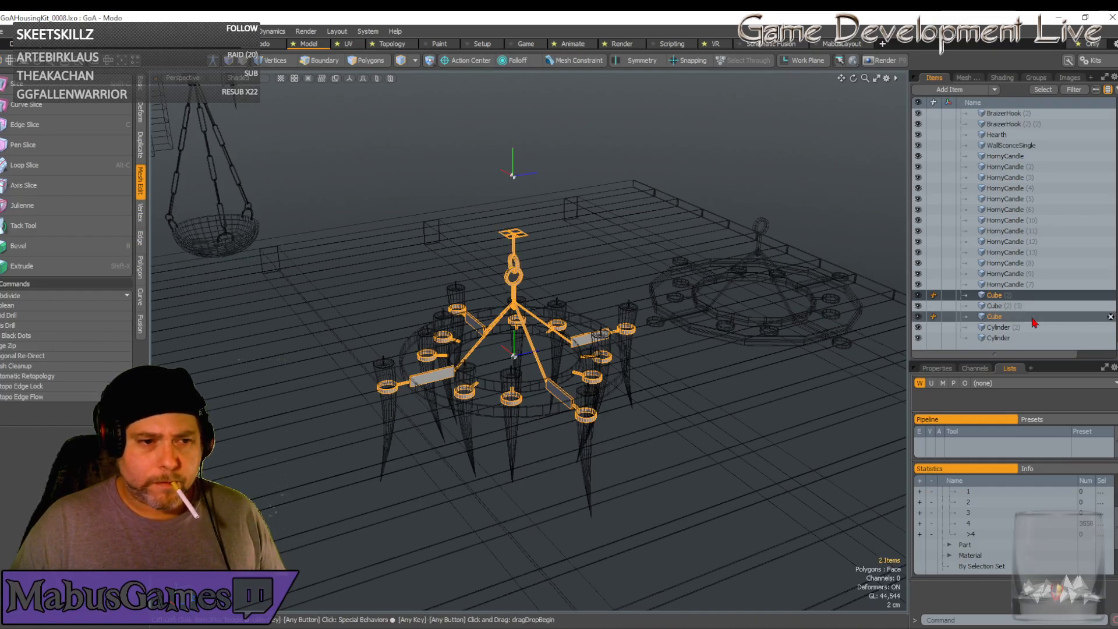
ctrl+click(1033, 320)
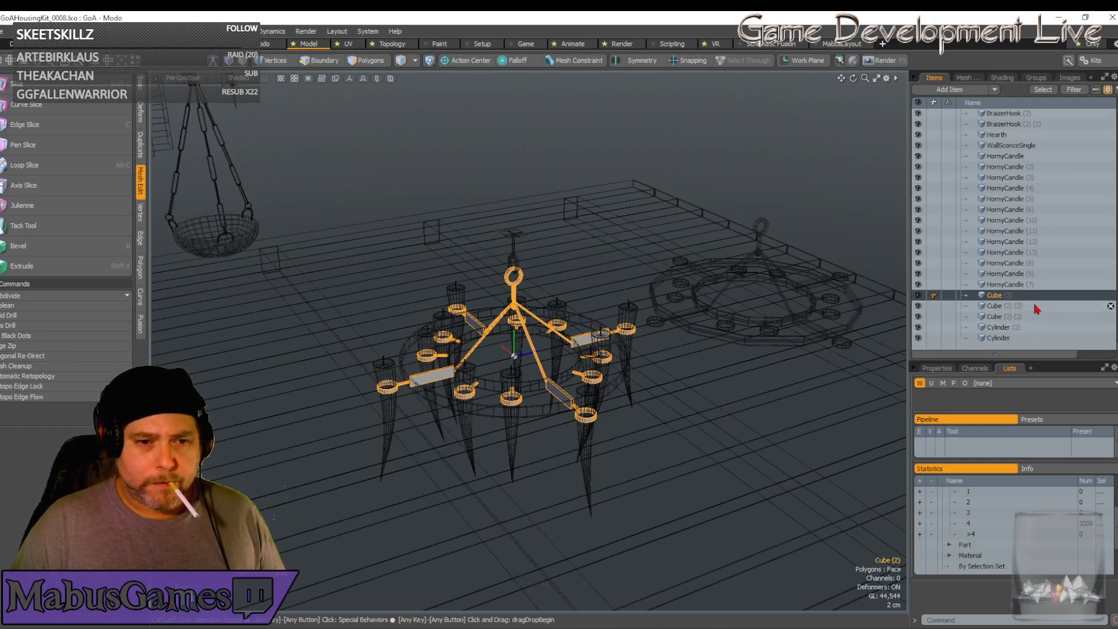
Merge the chandelier's arm mesh Cube (2) with its two ring meshes, Cylinder (2) and Cylinder, leaving out the ceiling hook
ctrl+click(1036, 305)
ctrl+click(1036, 306)
ctrl+click(1035, 327)
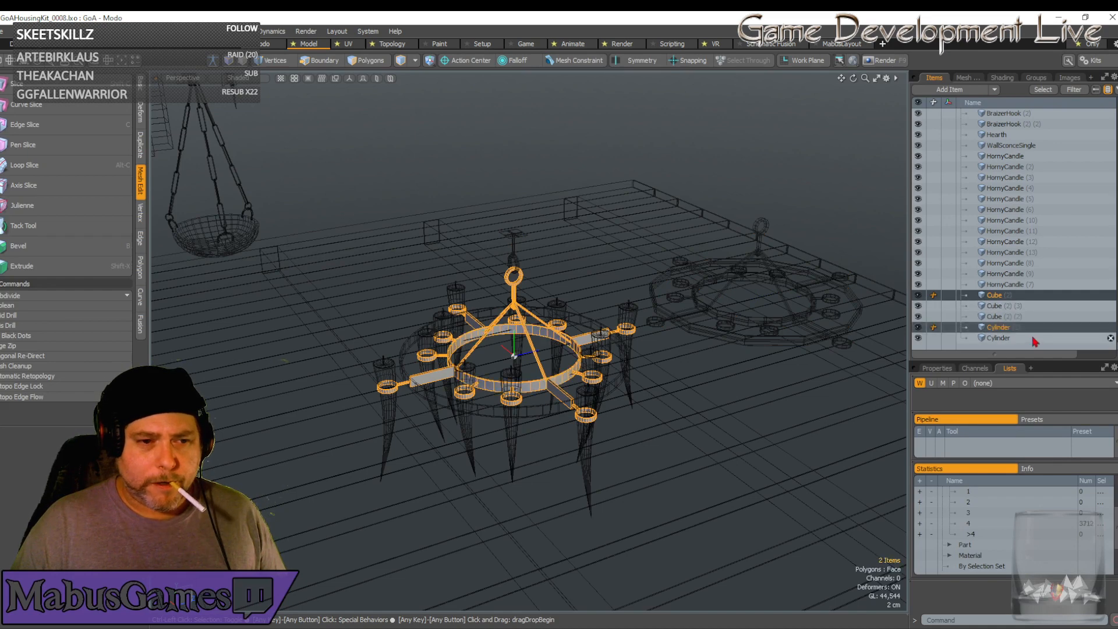
ctrl+click(1033, 339)
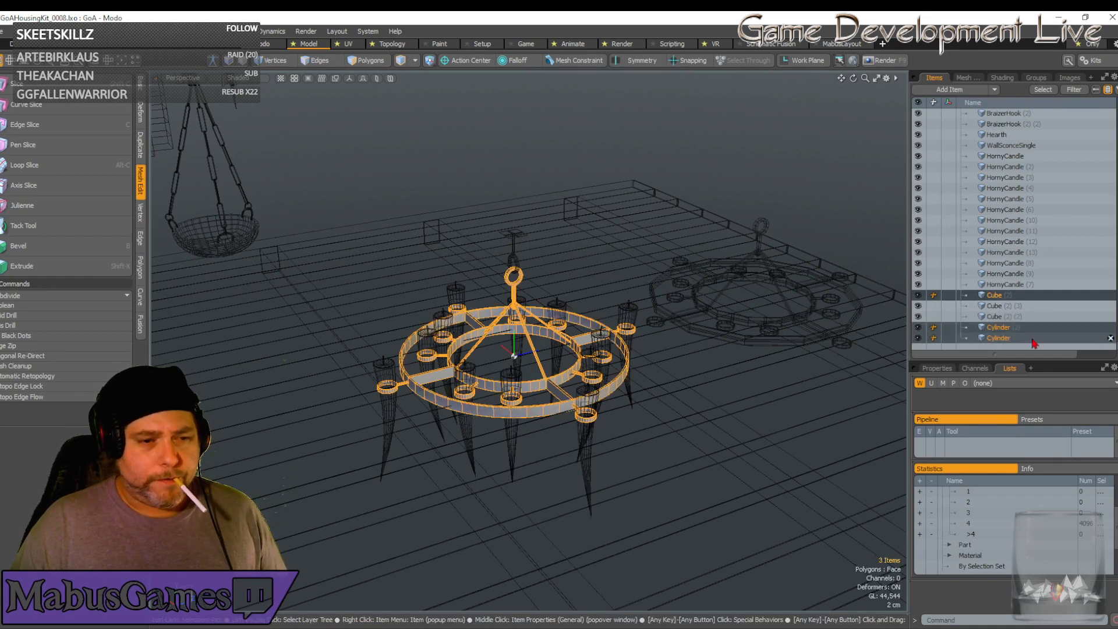
right_click(1033, 299)
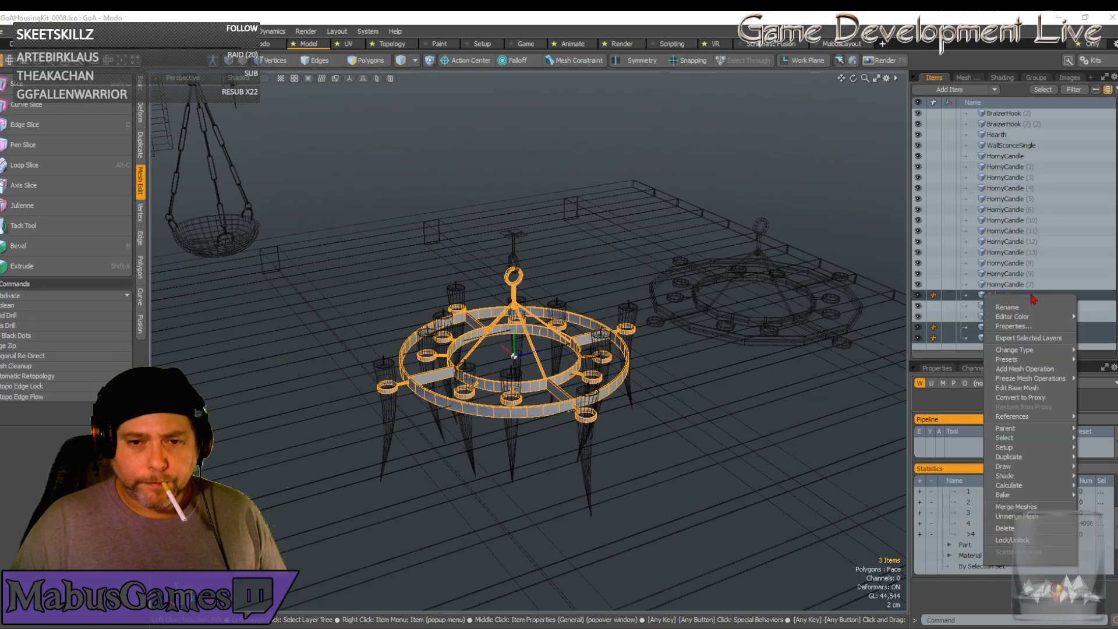
click(1014, 507)
key(Return)
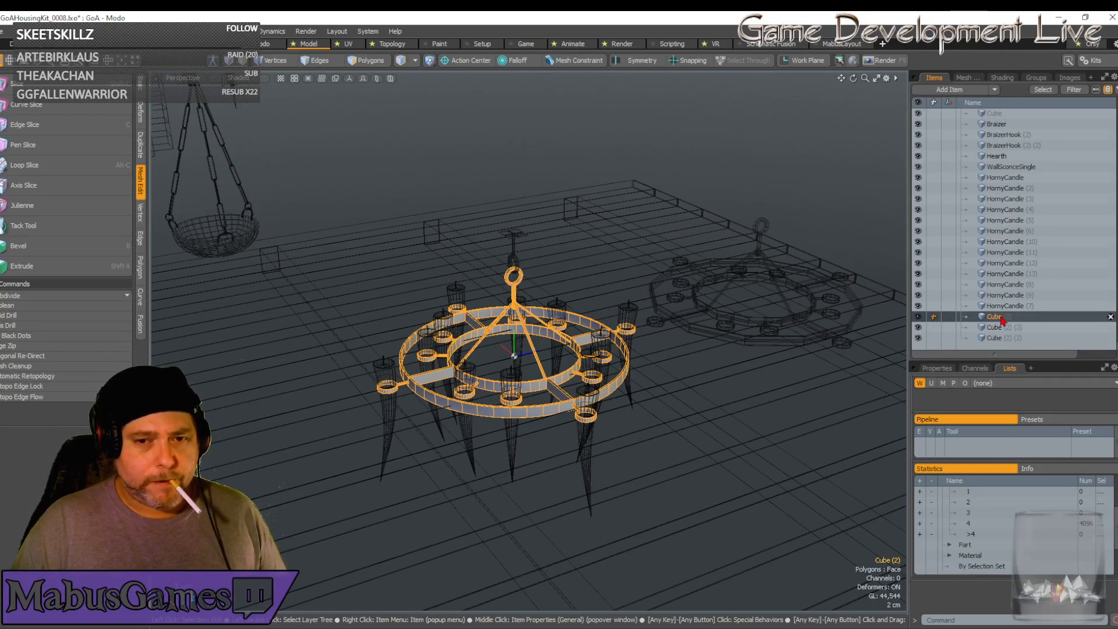
Rename the merged frame mesh as Chandelier
double_click(1001, 316)
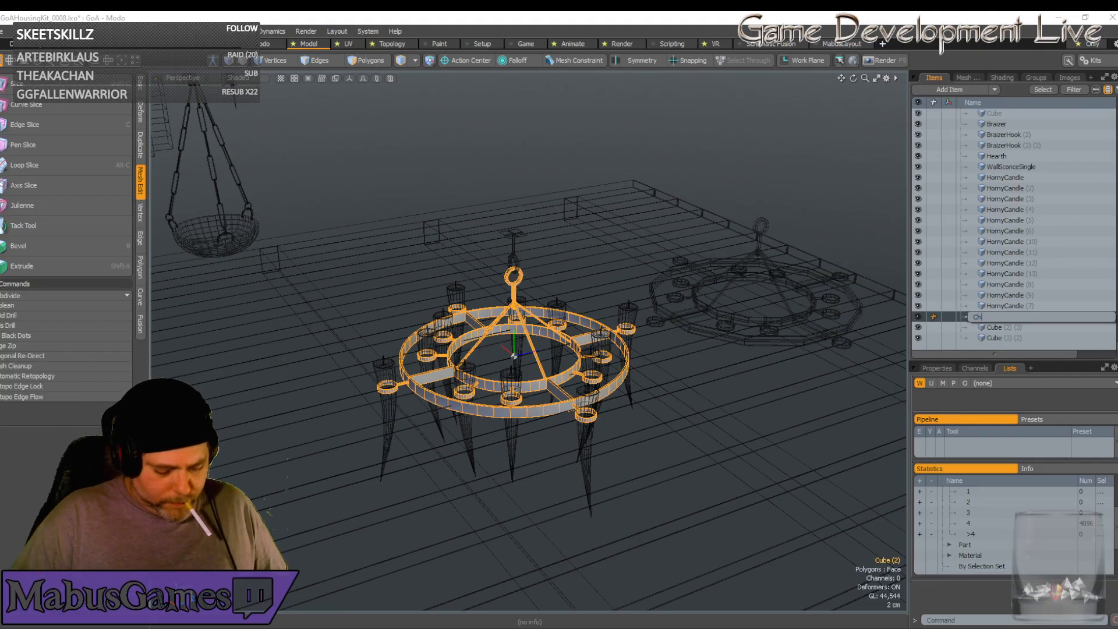
text(Chan)
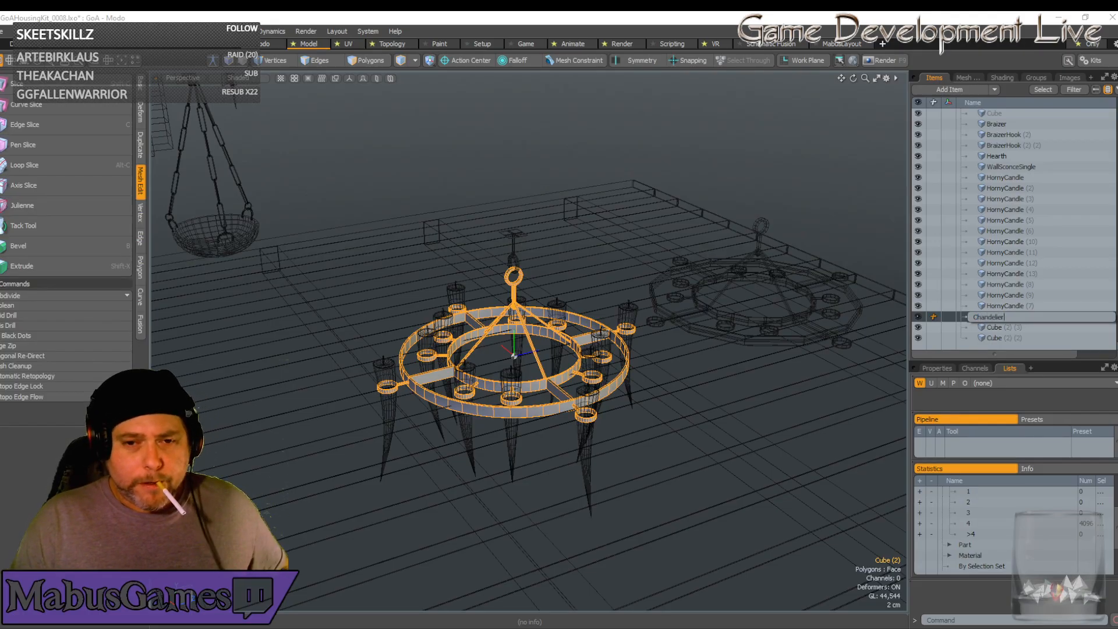
text(delier)
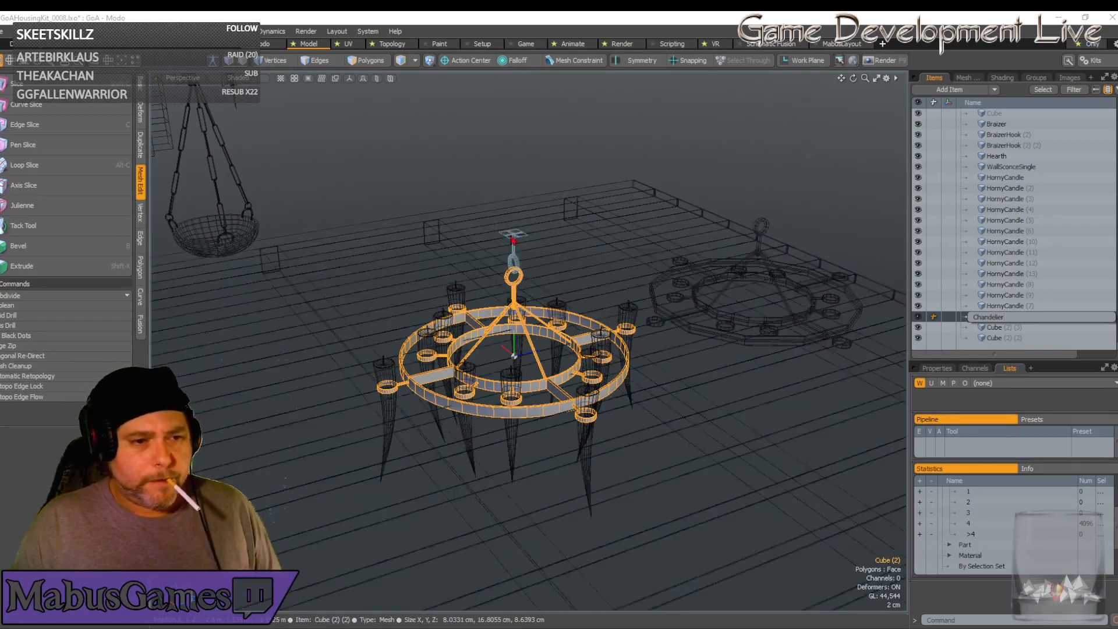
key(Return)
Rename the ceiling hook mesh above the frame as ChandelierRing and move it directly below Chandelier in the item list
click(515, 248)
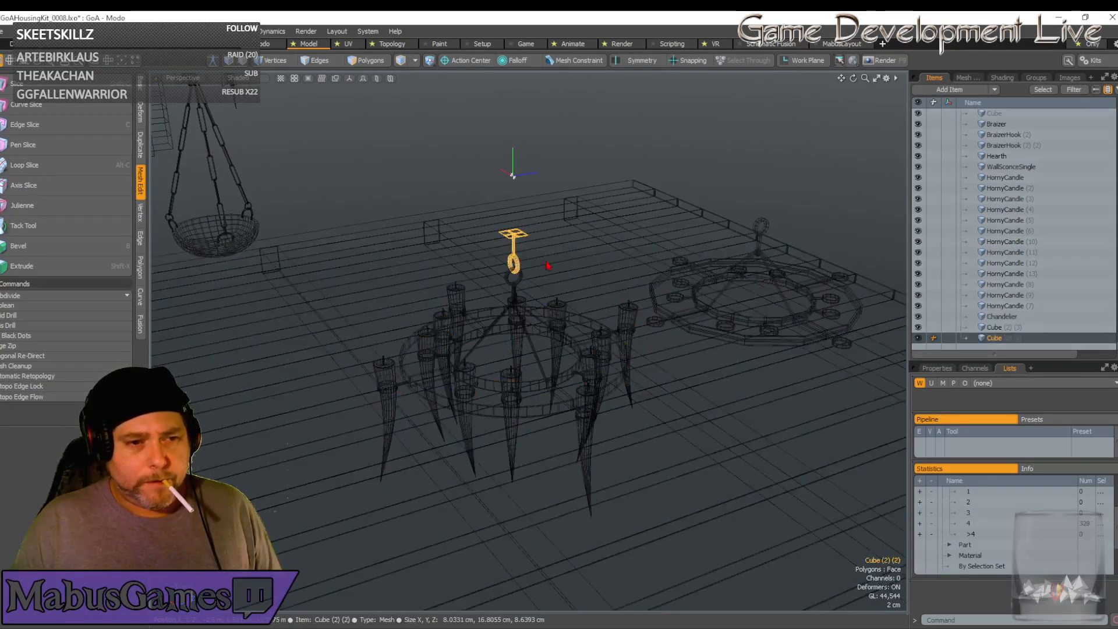
double_click(994, 338)
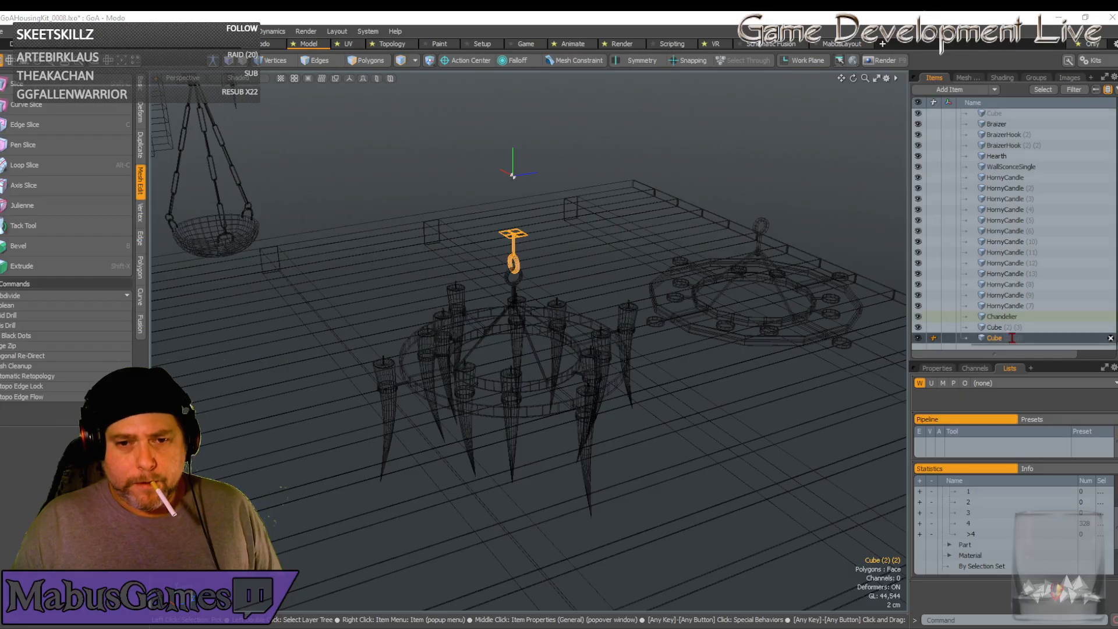
text(Chandelier)
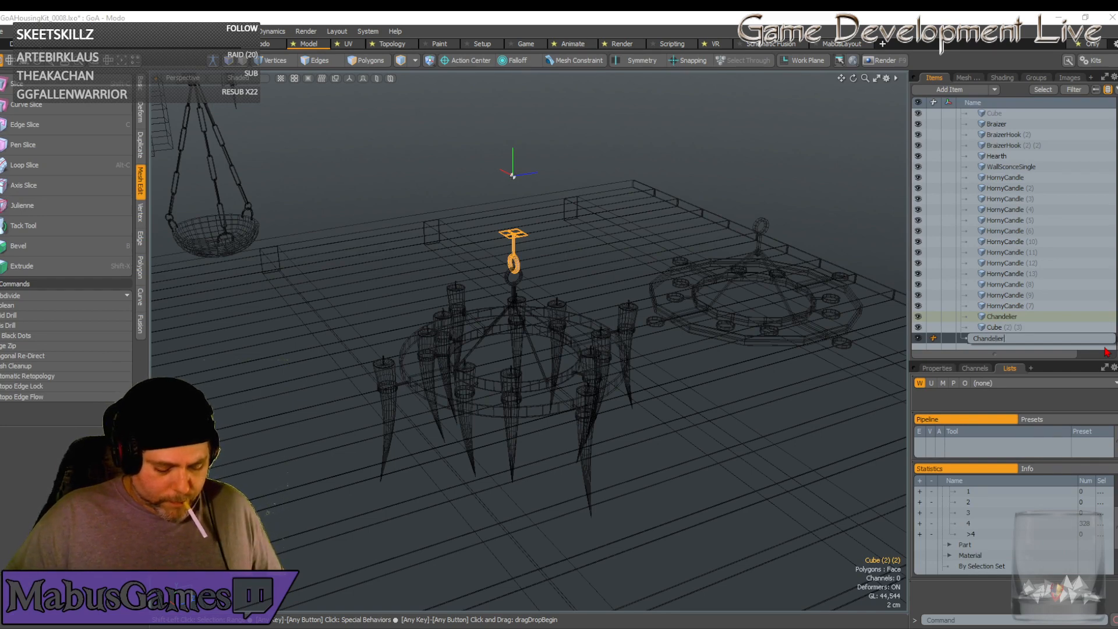
text(Ring)
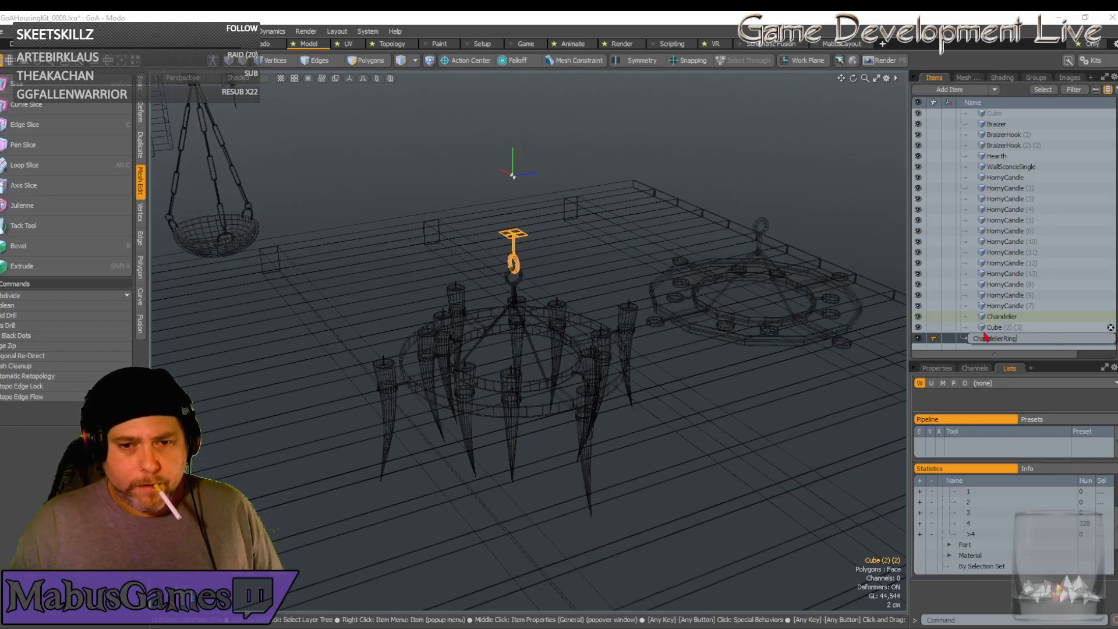
key(Return)
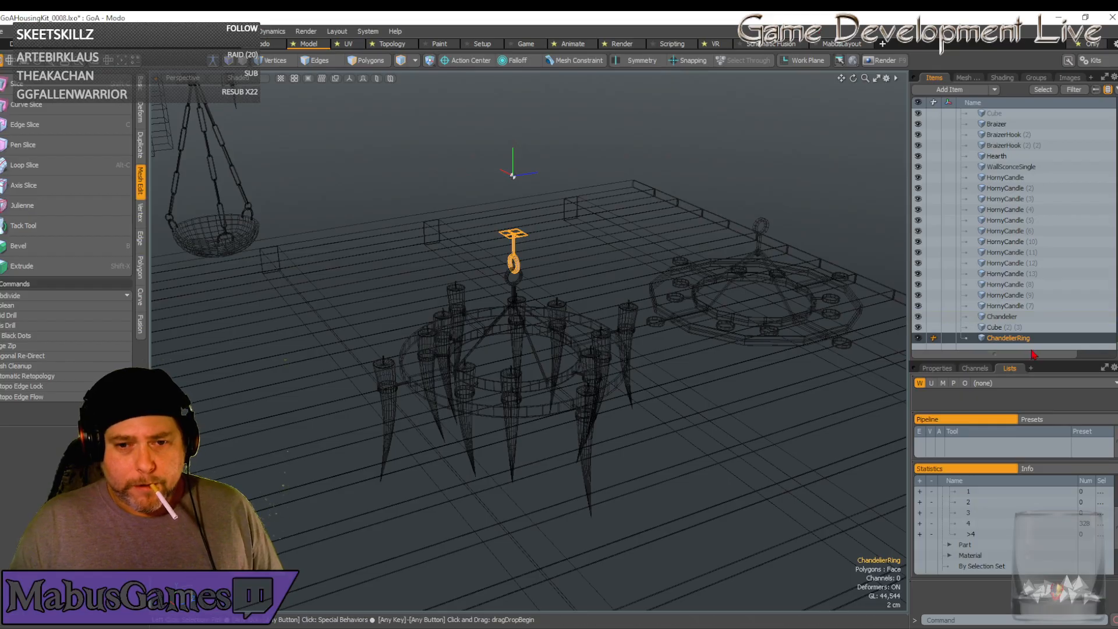
drag(1005, 337, 1046, 327)
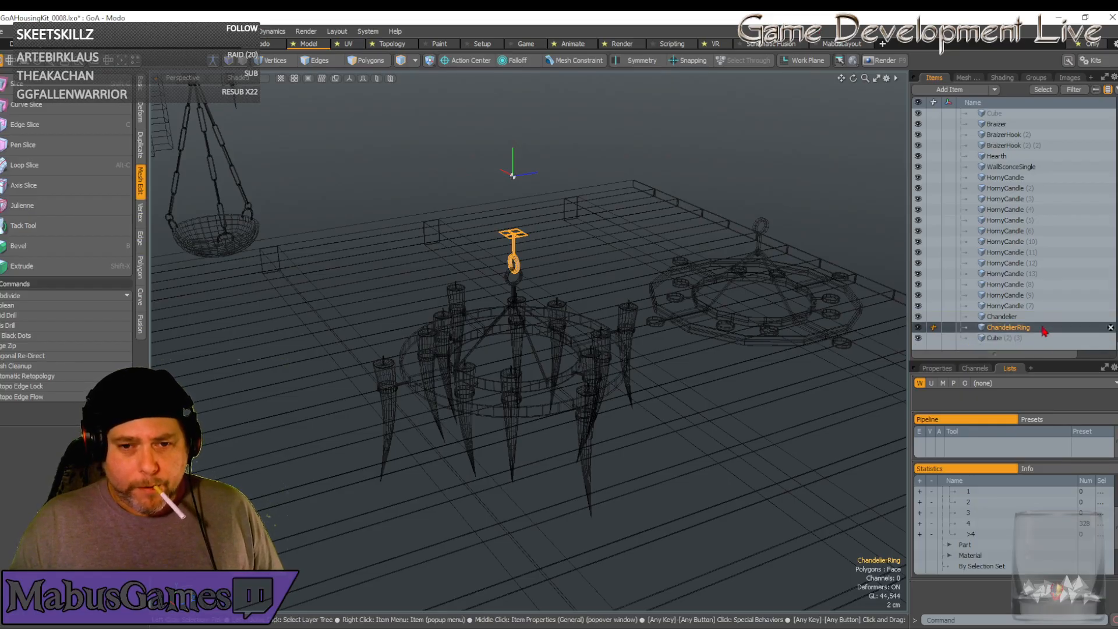
click(1043, 338)
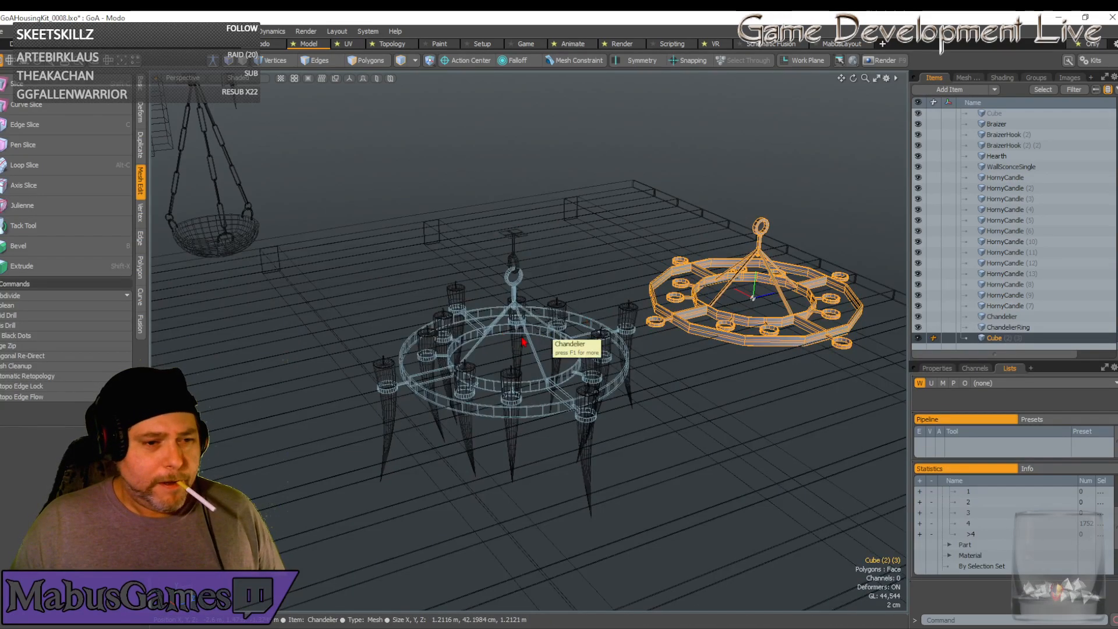
click(556, 411)
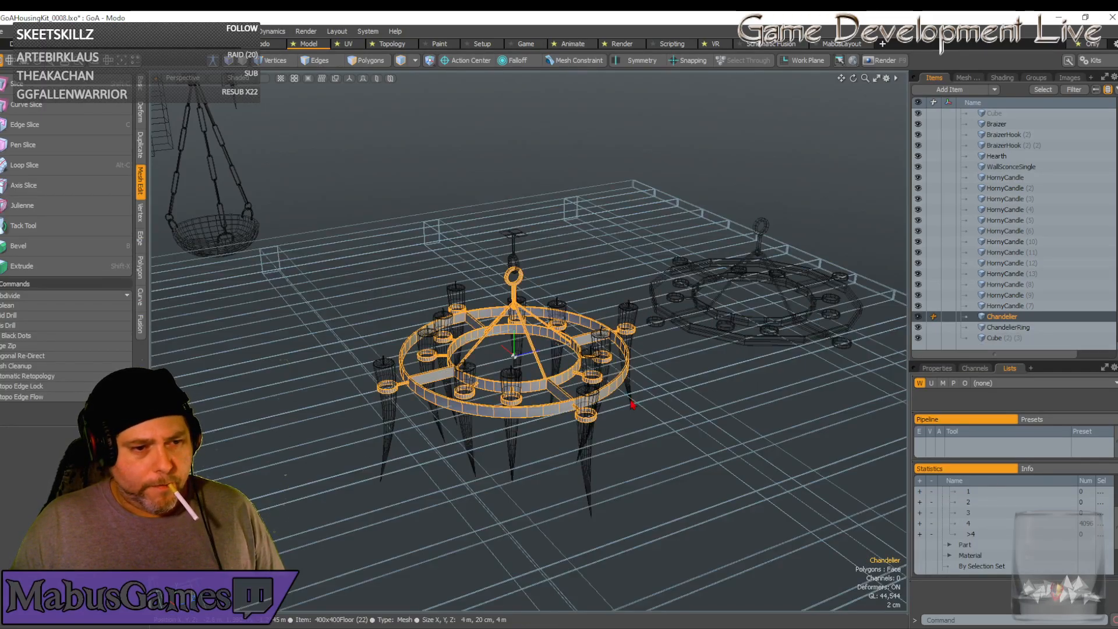
alt+drag(623, 373, 585, 374)
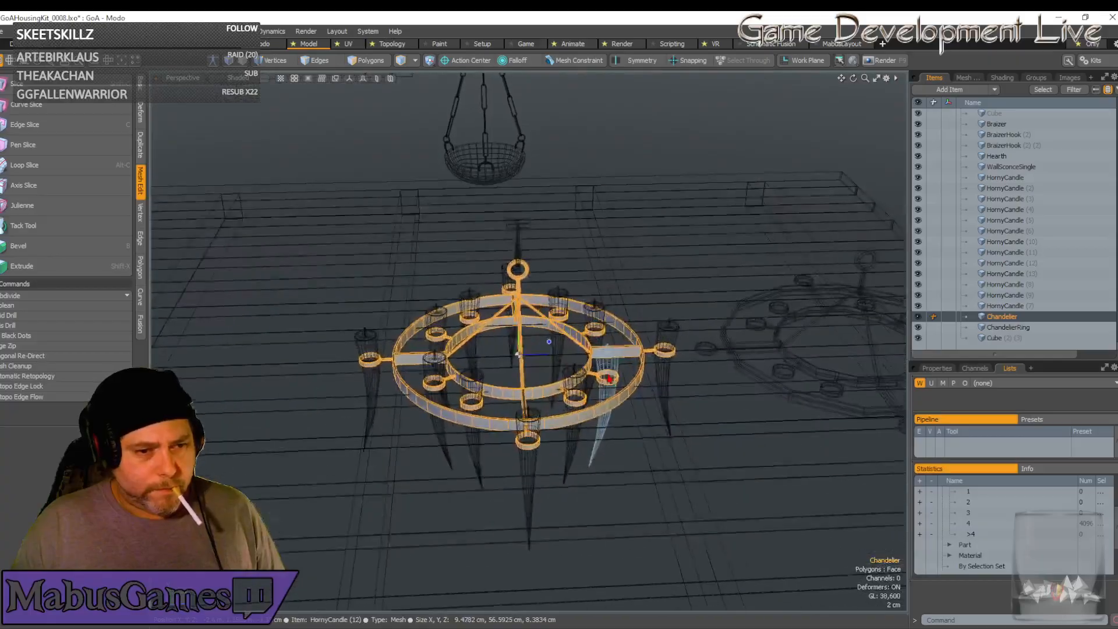
shift+click(524, 256)
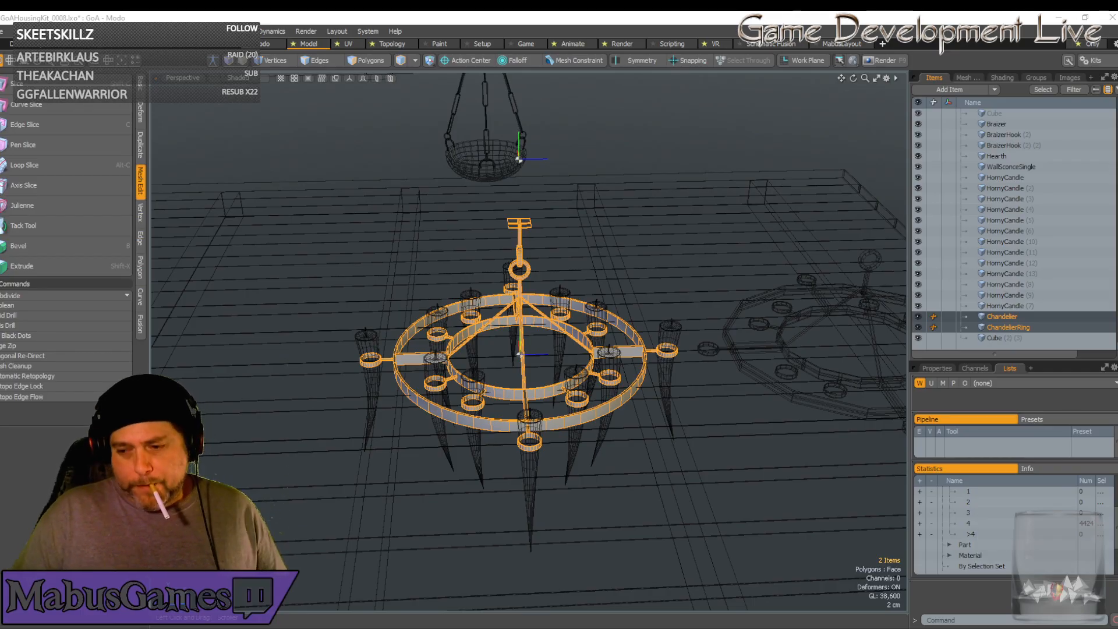
shift+click(537, 431)
click(472, 384)
click(439, 352)
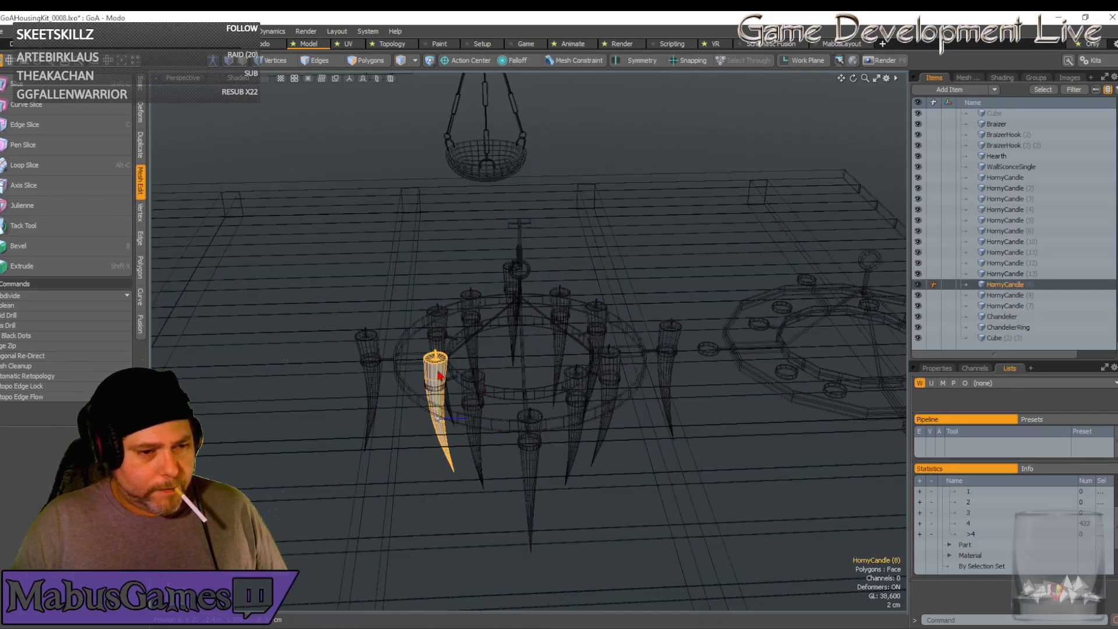
click(443, 344)
click(440, 329)
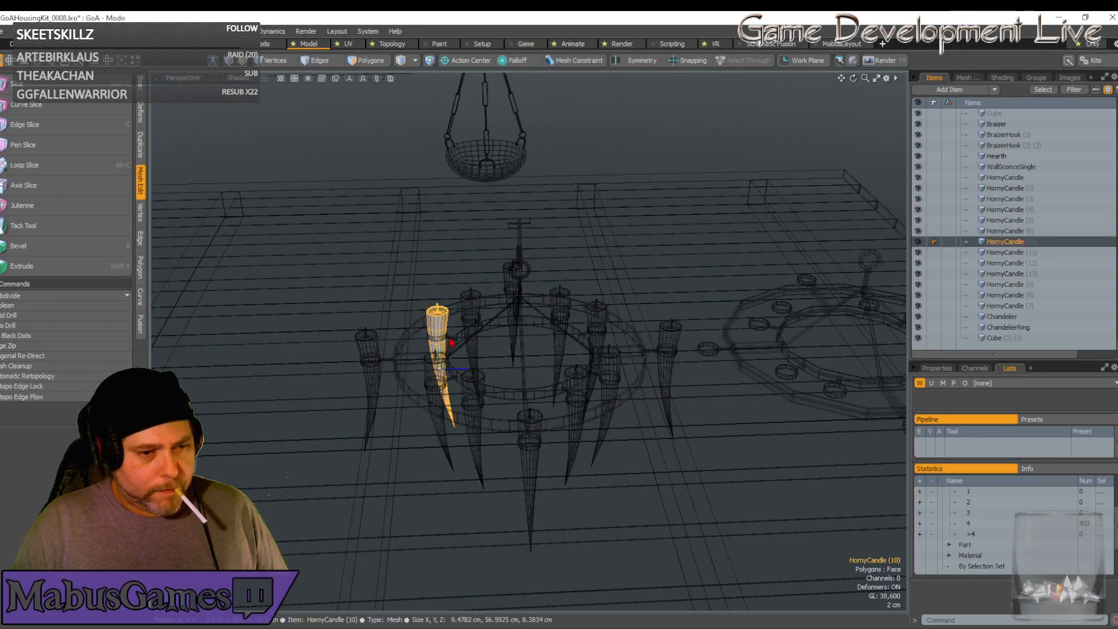
Select all twelve horn candles on the chandelier together with the Chandelier frame and the ChandelierRing hook
click(476, 309)
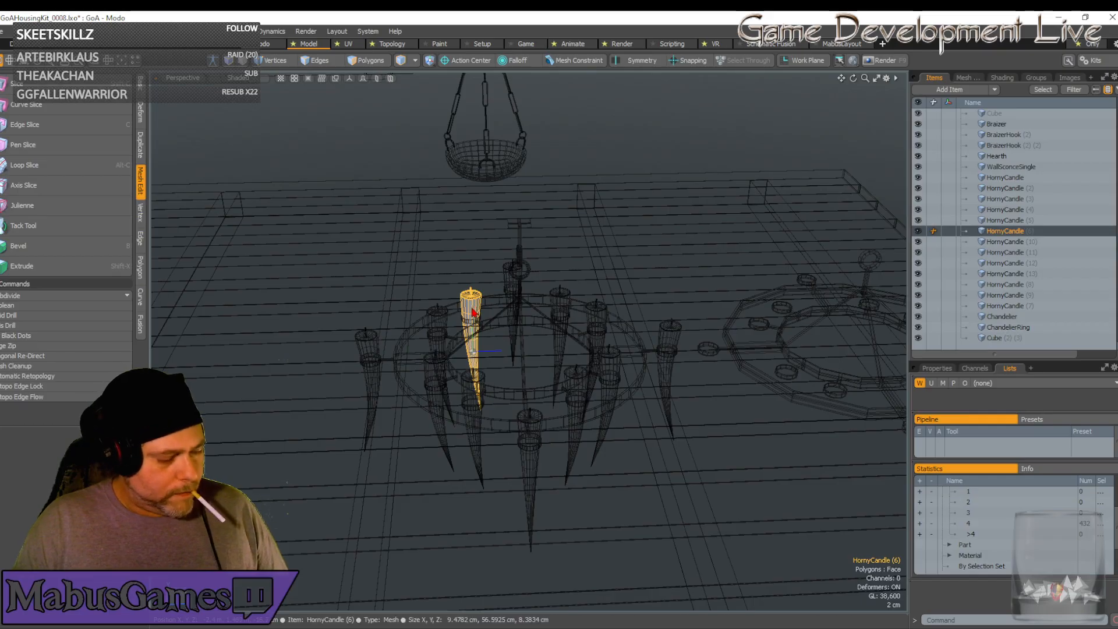
shift+click(442, 356)
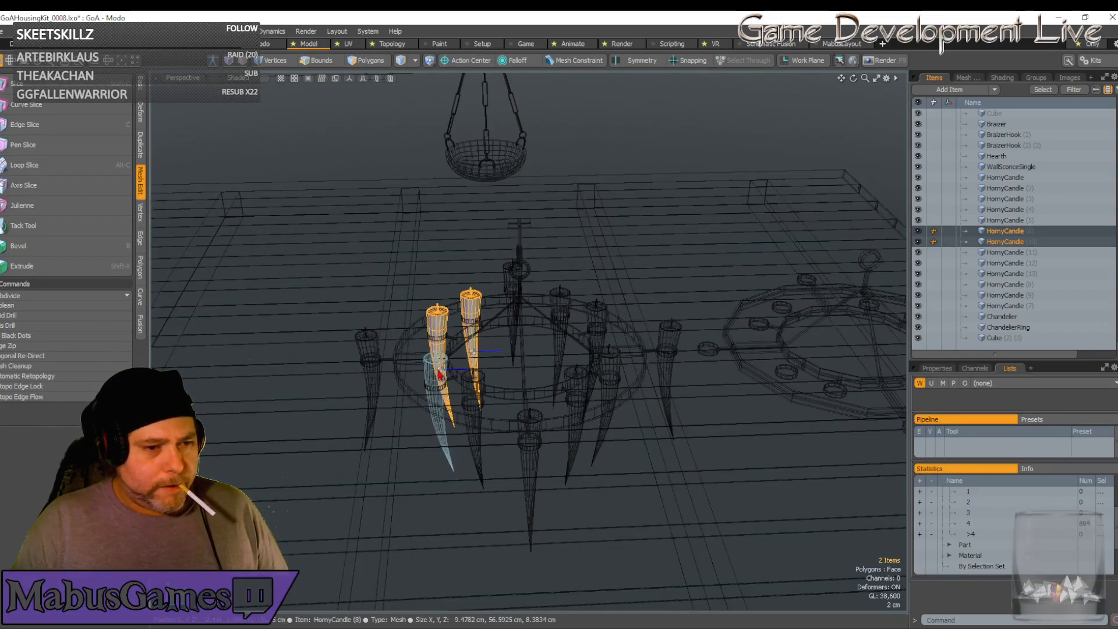
shift+click(438, 373)
shift+click(473, 387)
shift+click(529, 431)
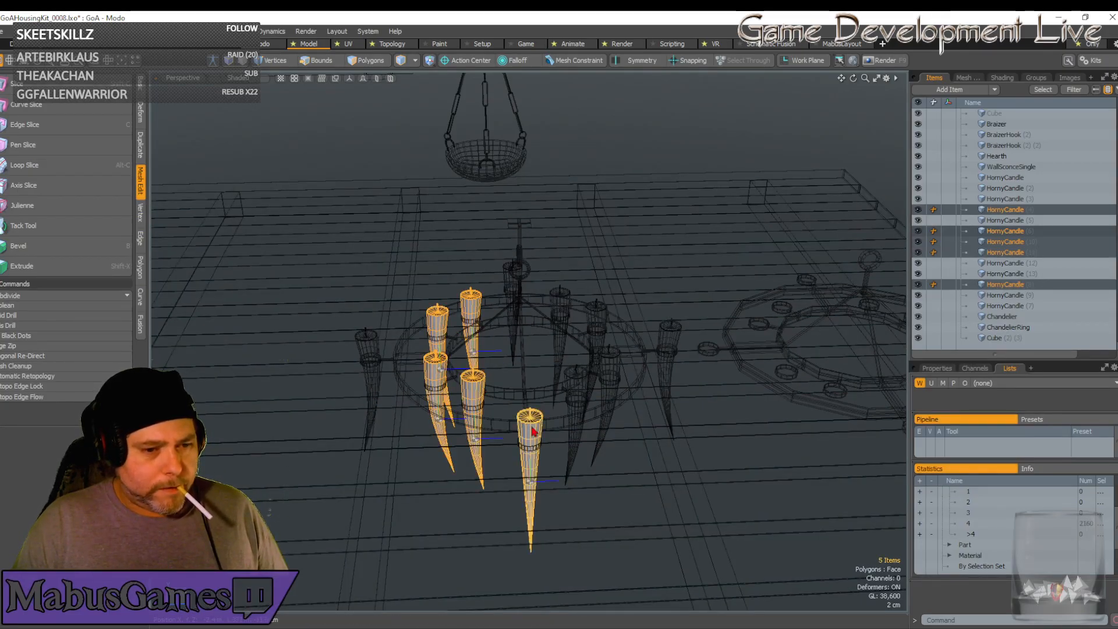
shift+click(576, 402)
shift+click(609, 378)
shift+click(596, 323)
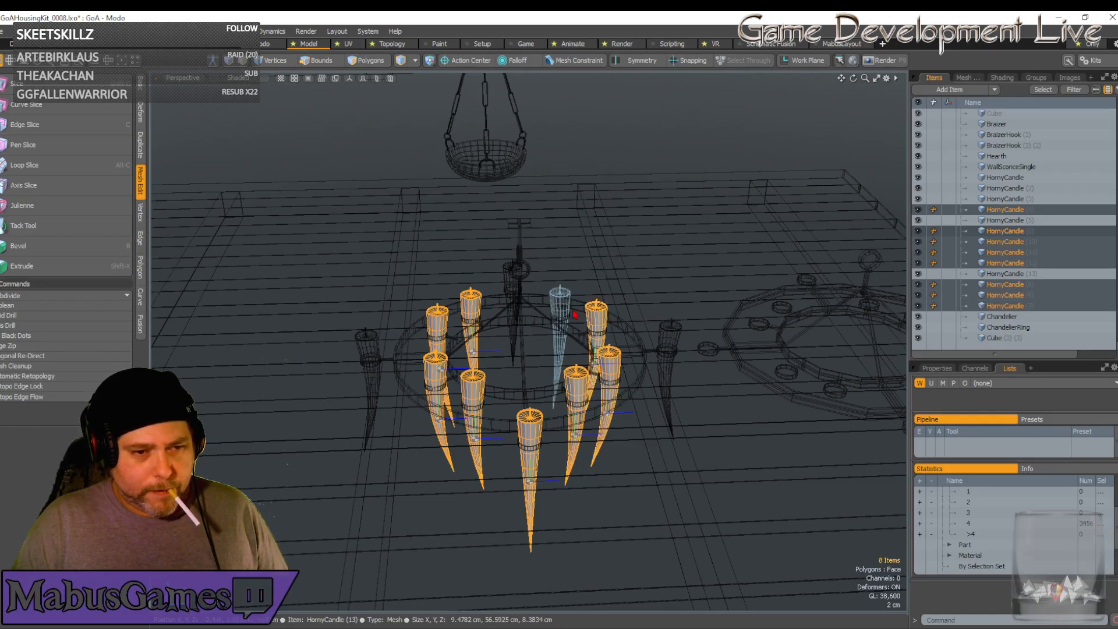
shift+click(574, 314)
shift+click(670, 349)
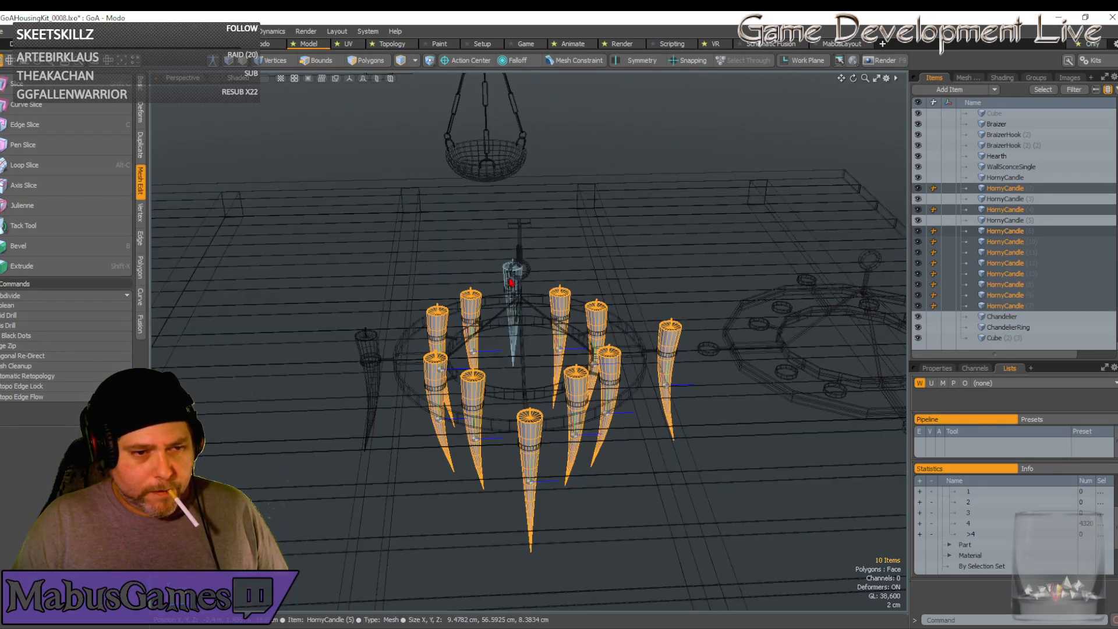
shift+click(512, 283)
shift+click(368, 373)
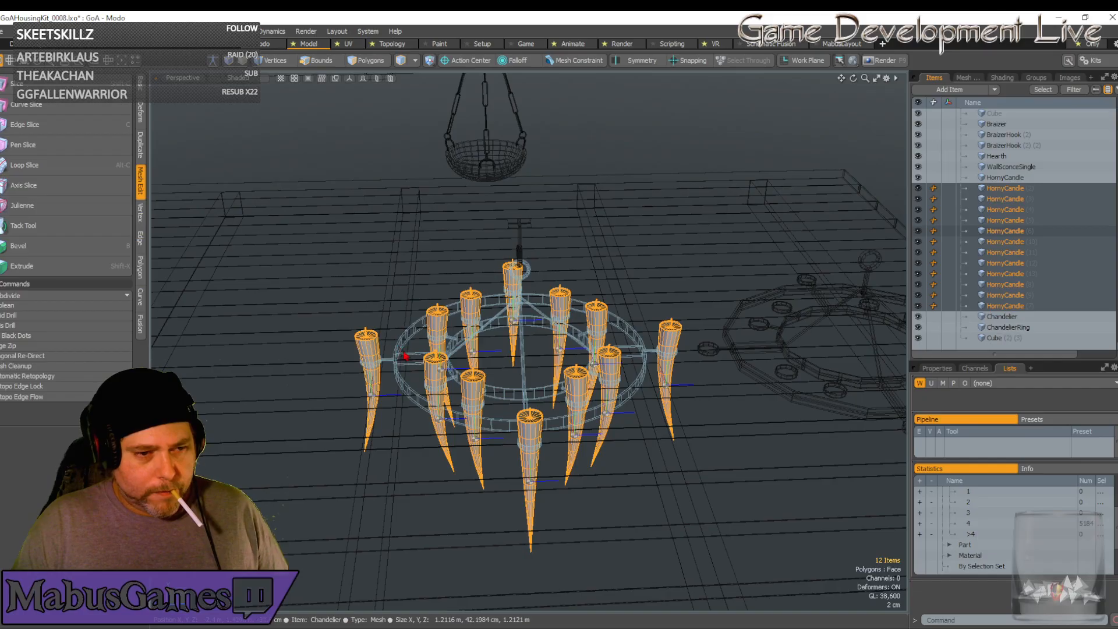
shift+click(405, 356)
shift+click(518, 266)
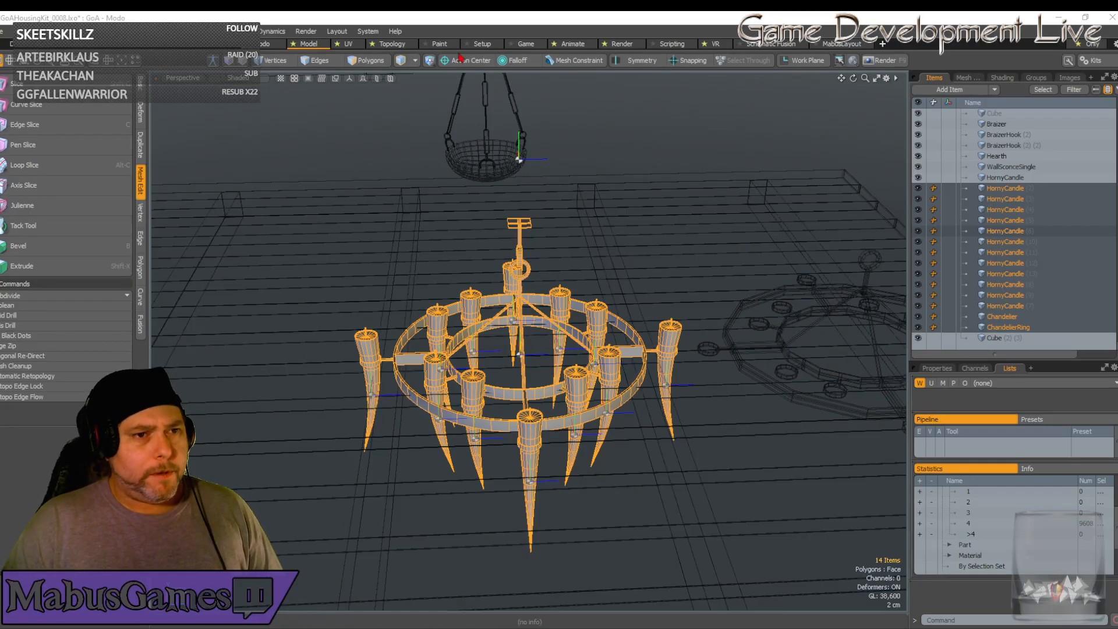
Clear the selection and delete the spare candle-less chandelier mesh, Cube (2) (3), beside the finished chandelier
click(616, 138)
key(a)
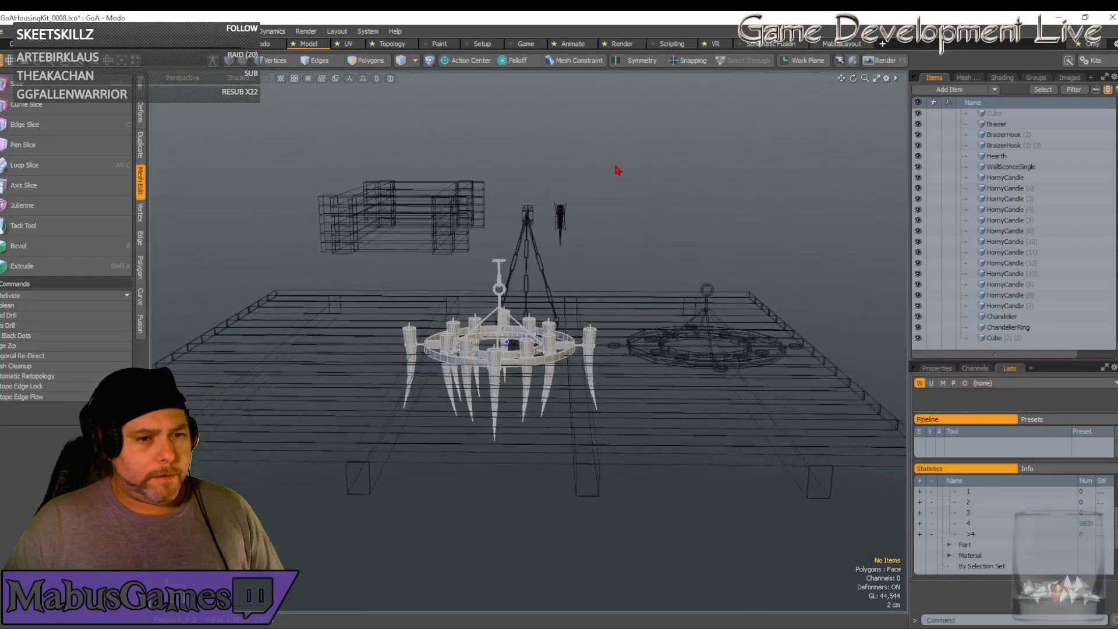
alt+drag(616, 170, 629, 201)
click(673, 339)
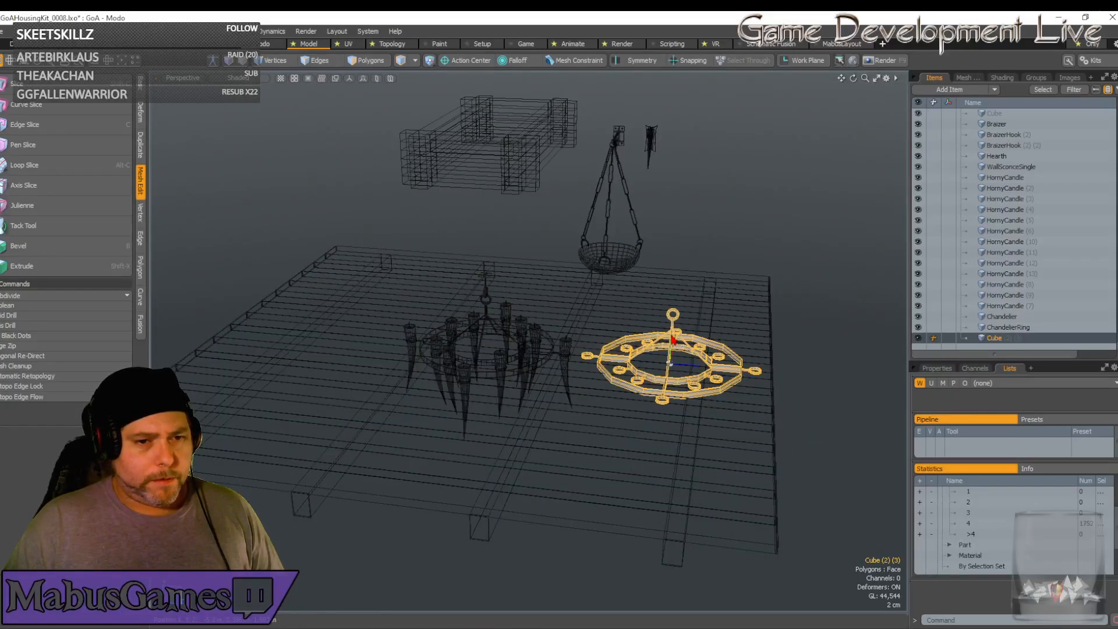
alt+drag(792, 392, 719, 376)
key(Delete)
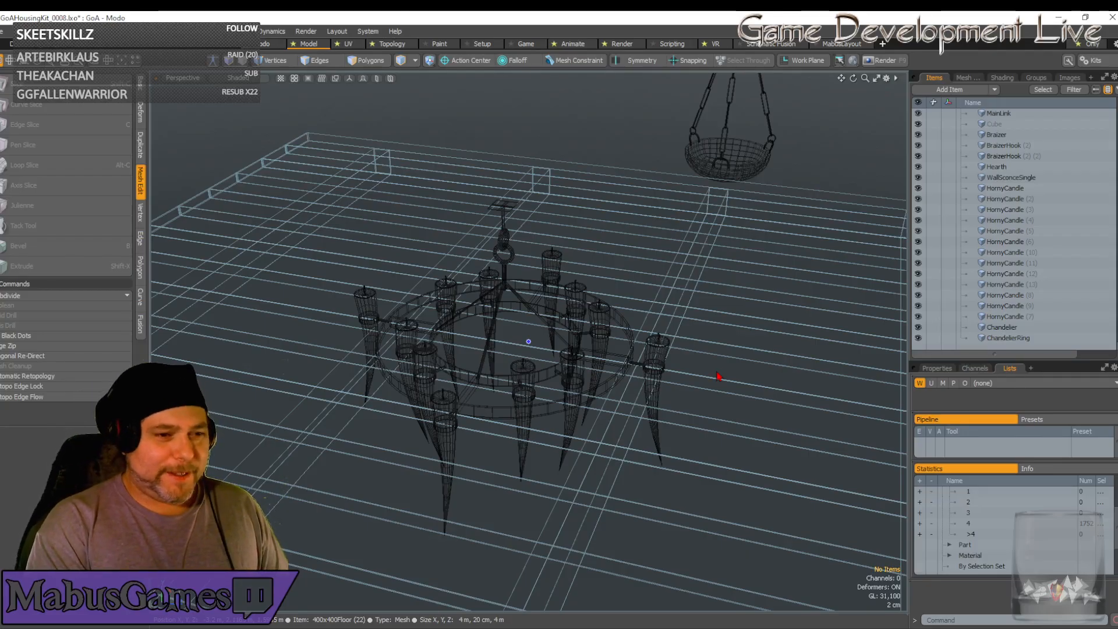
Select the ChandelierRing hook, the Chandelier frame and its twelve horn candles as one group, leaving out the floor
click(504, 256)
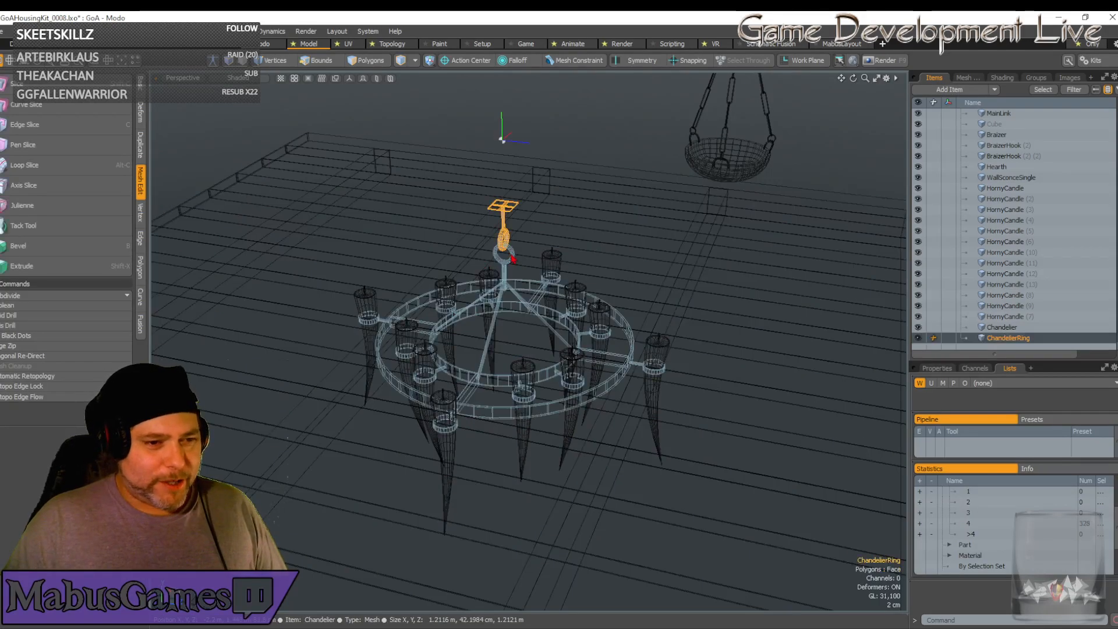
shift+click(506, 269)
shift+click(581, 297)
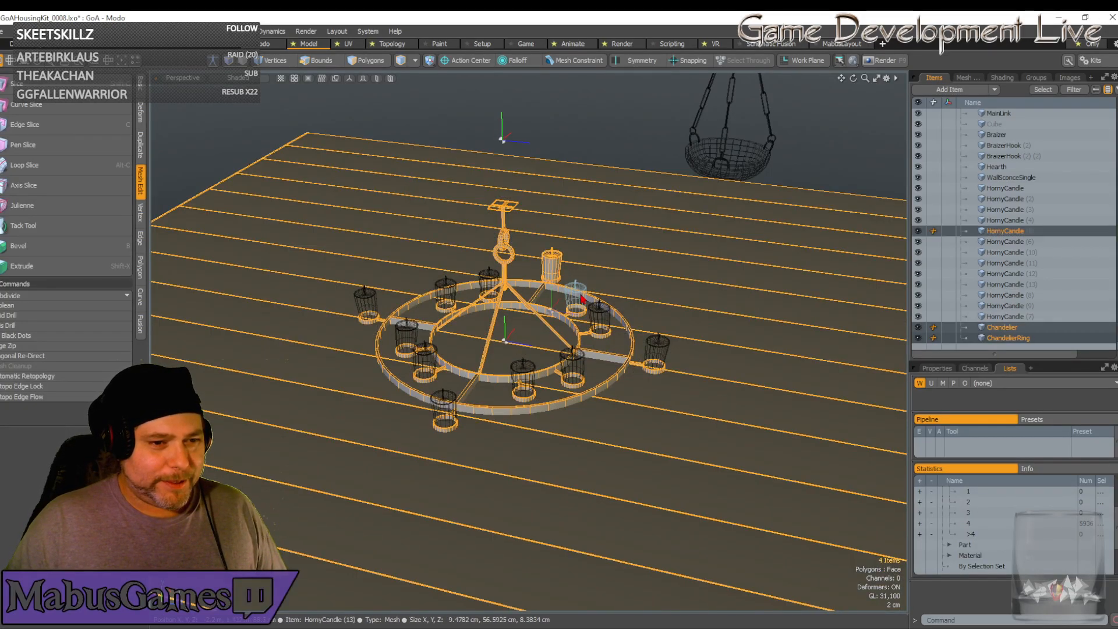
shift+click(599, 318)
shift+click(656, 349)
shift+click(572, 364)
shift+click(522, 379)
shift+click(443, 407)
shift+click(428, 364)
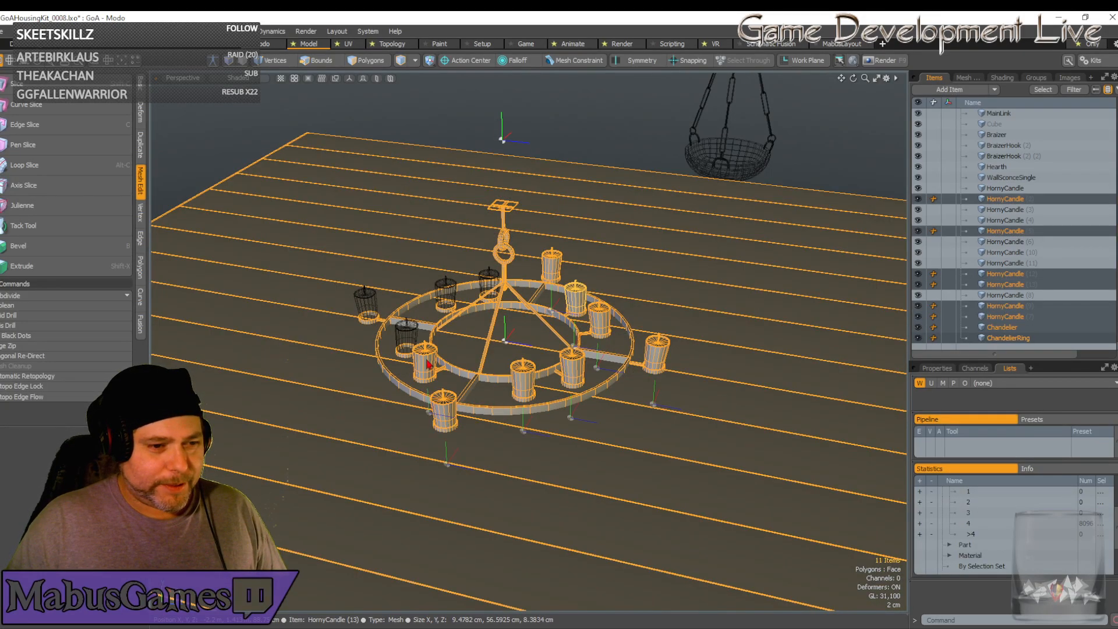
shift+click(406, 338)
shift+click(362, 301)
shift+click(445, 295)
shift+click(490, 285)
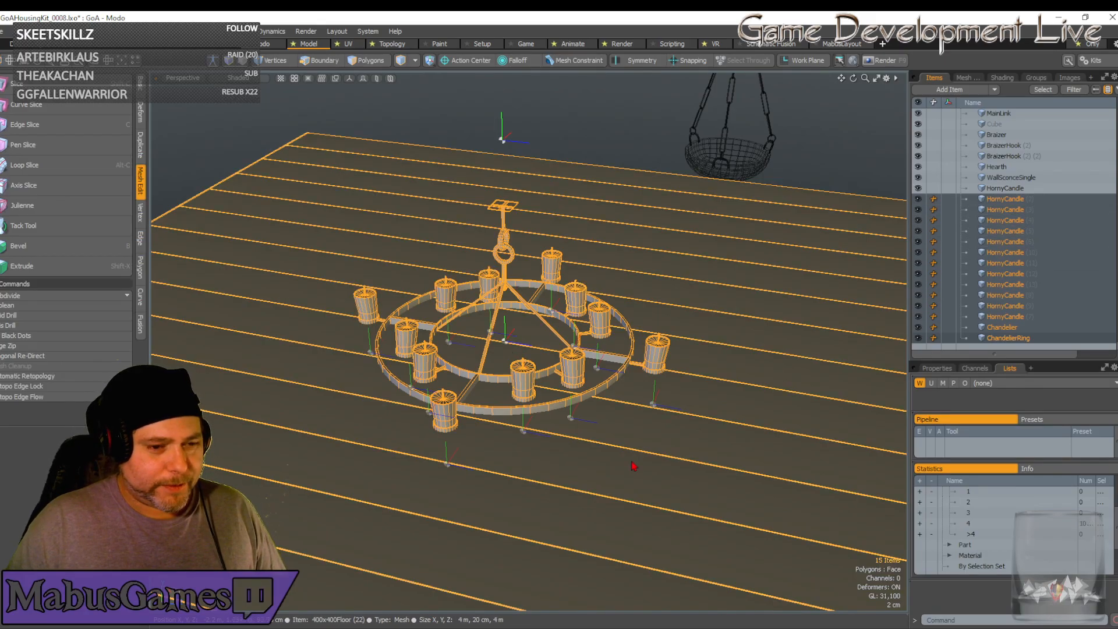
ctrl+click(634, 466)
scroll(570, 458, down, 4)
alt+drag(571, 457, 457, 342)
scroll(494, 360, down, 3)
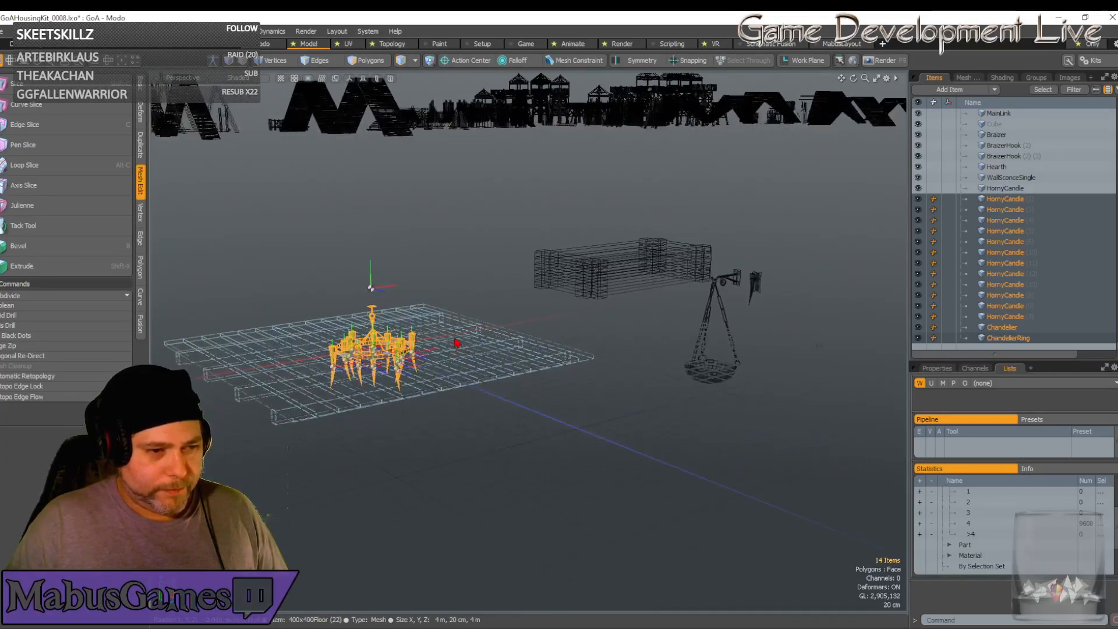
key(y)
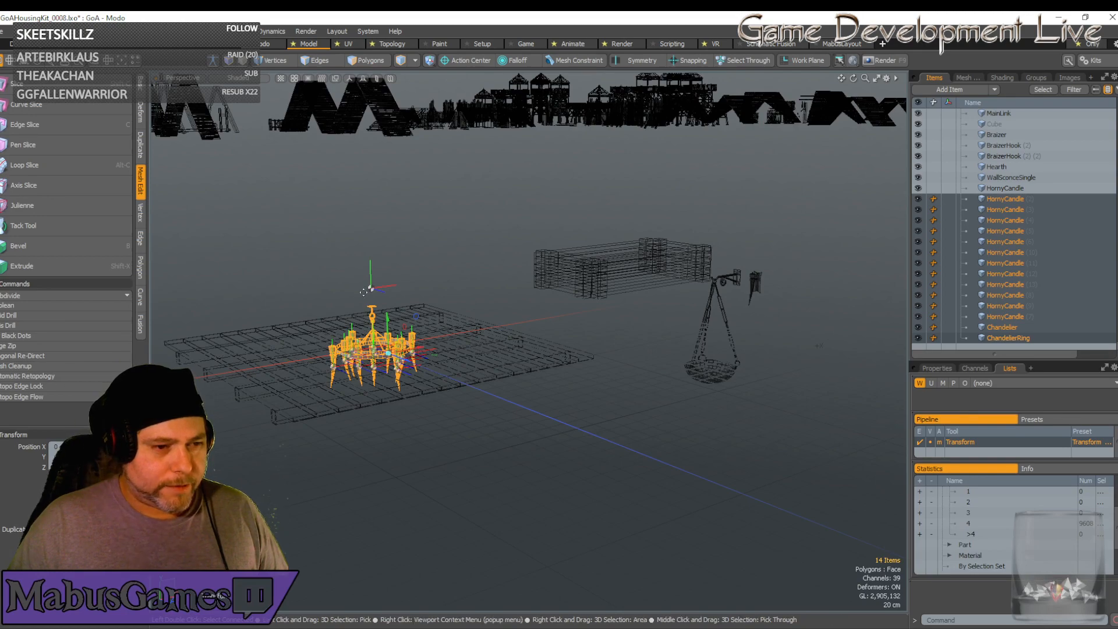
key(shift+a)
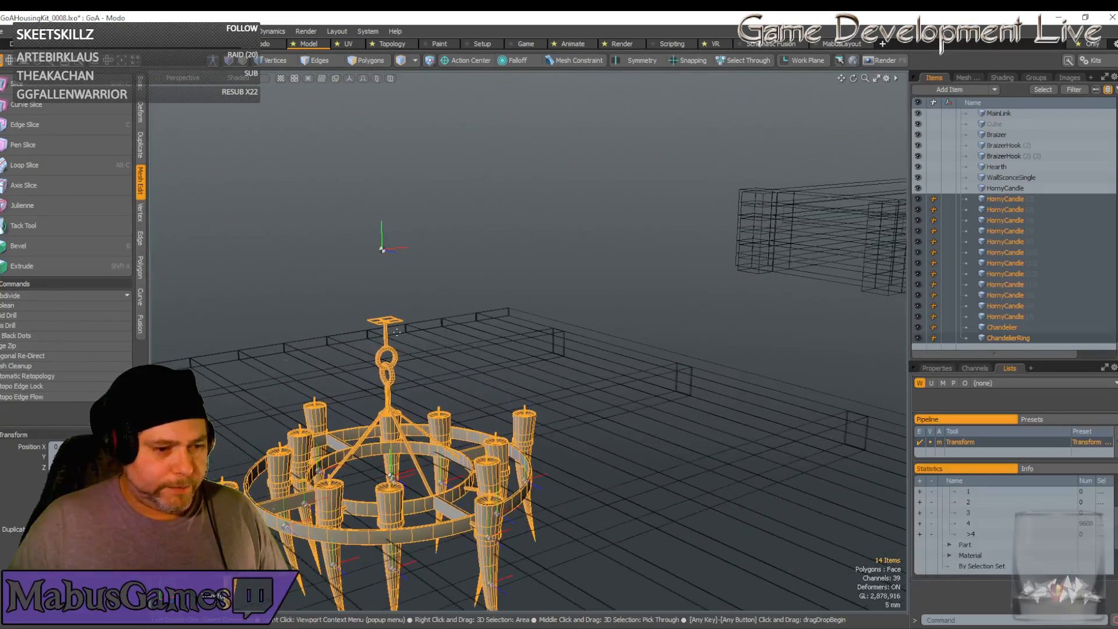
alt+drag(386, 307, 410, 382)
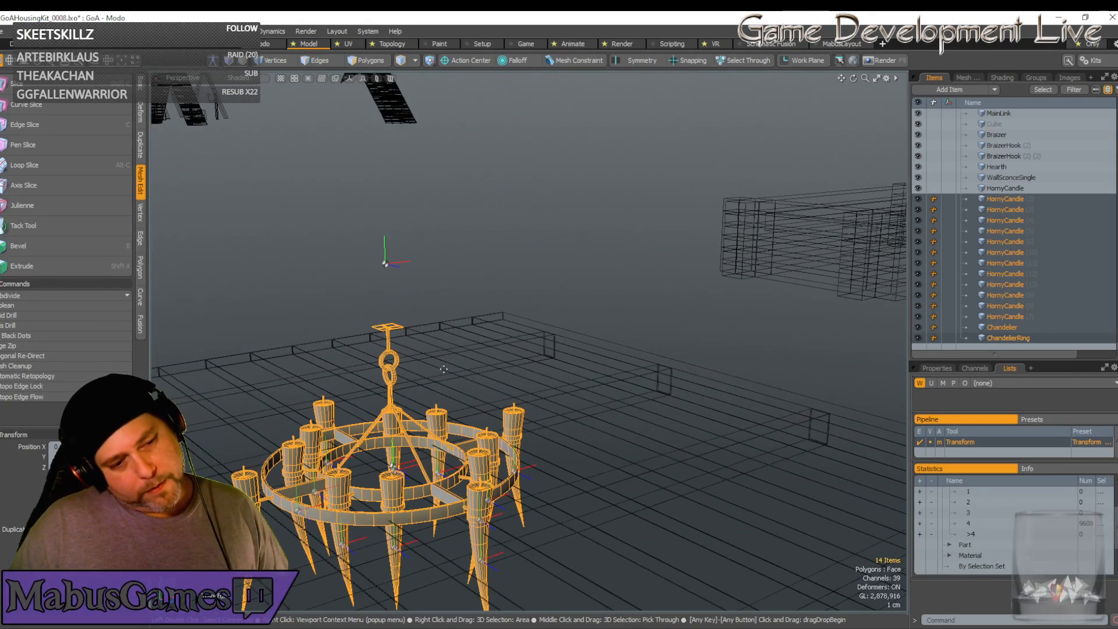
key(q)
alt+drag(472, 322, 691, 346)
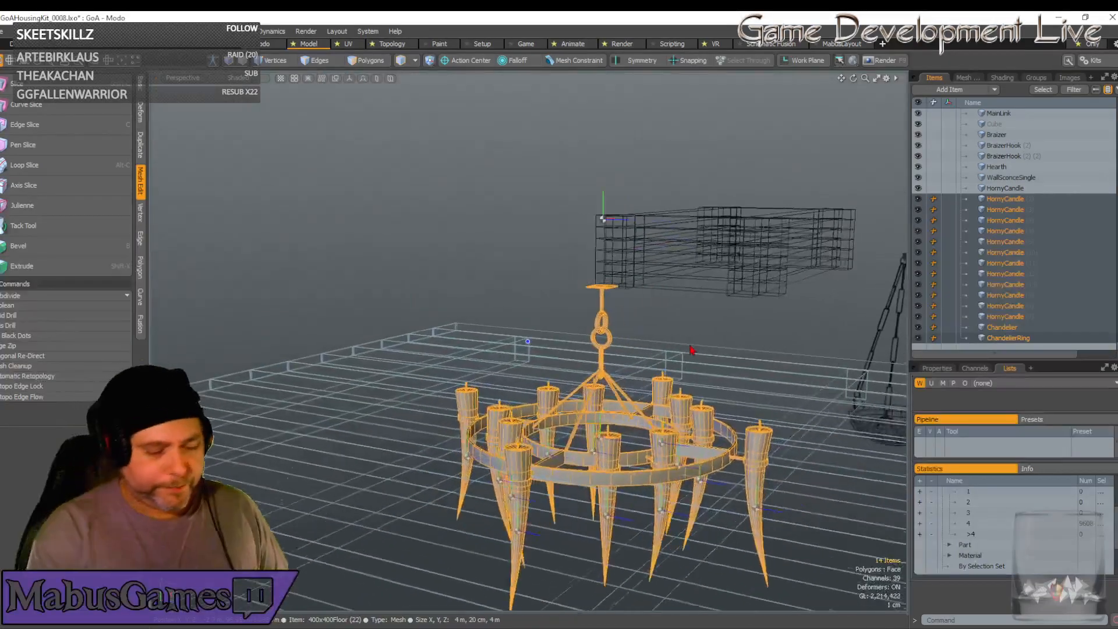
scroll(691, 350, up, 5)
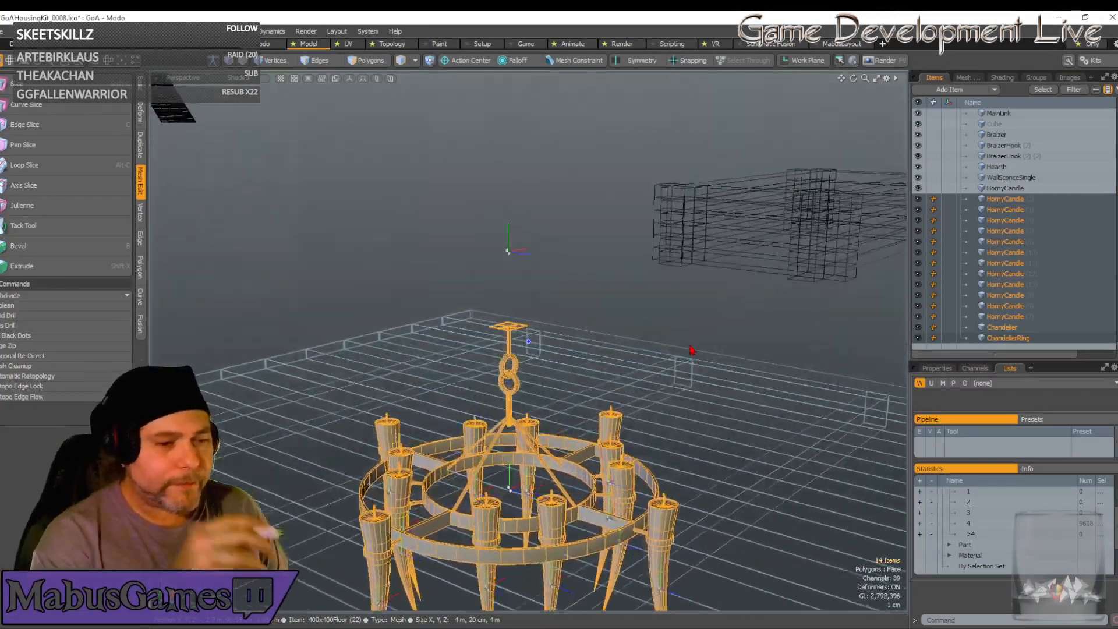
scroll(691, 349, up, 4)
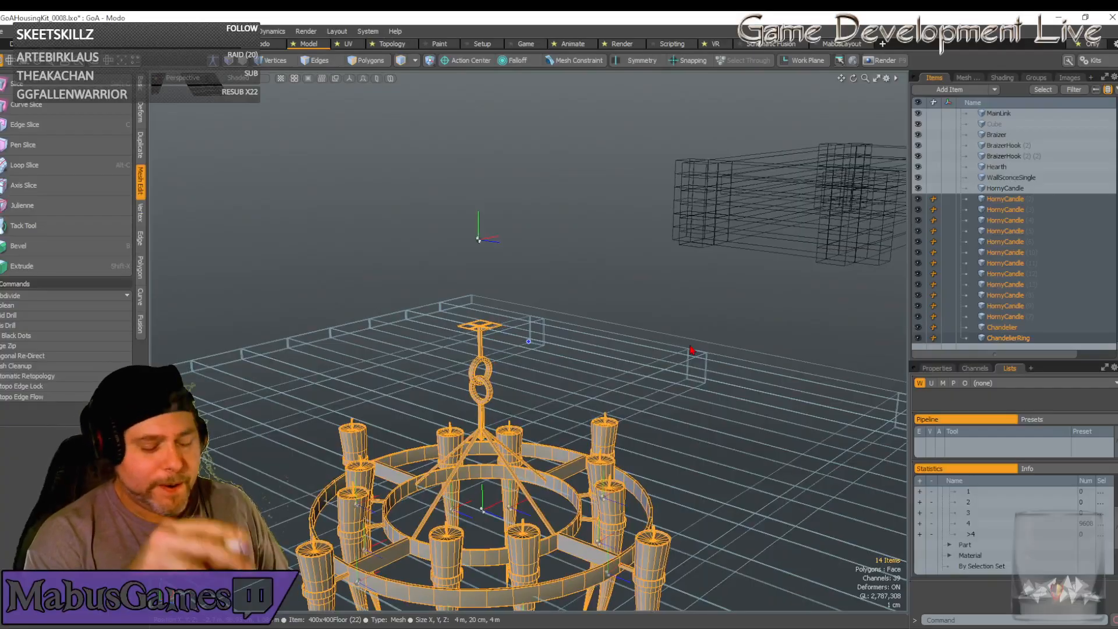
scroll(691, 350, up, 2)
scroll(691, 349, up, 3)
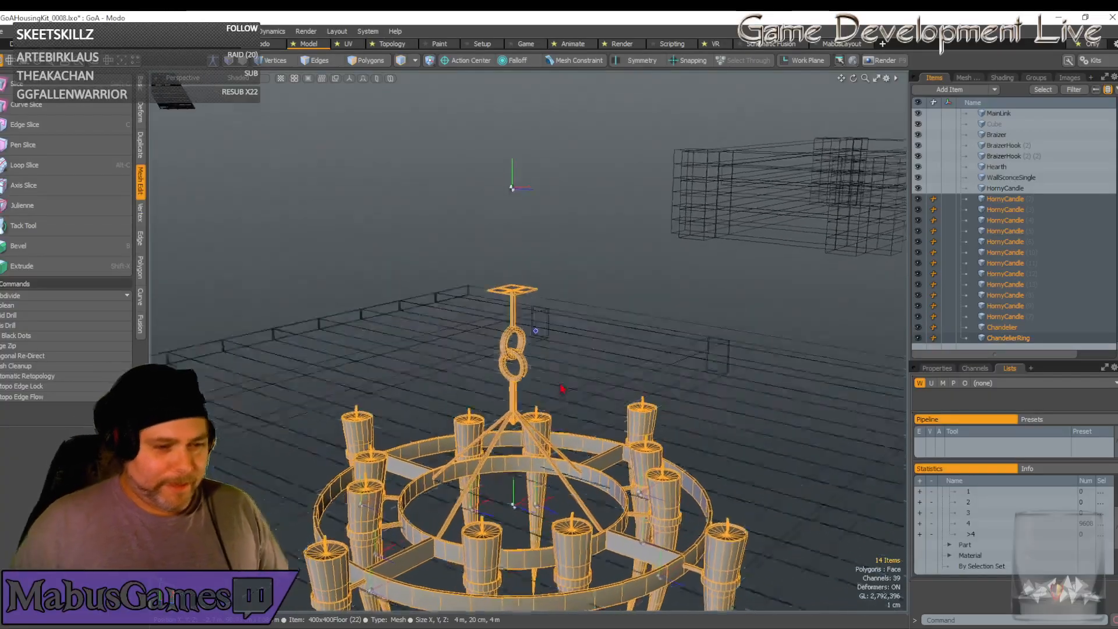
alt+drag(561, 388, 551, 504)
click(552, 504)
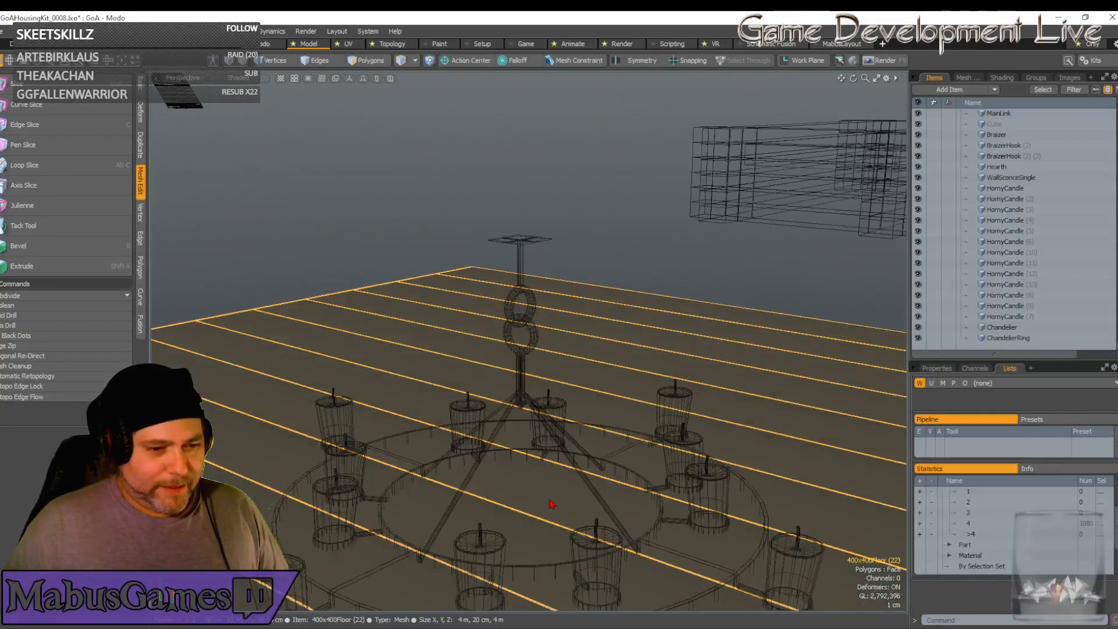
Select the Chandelier frame, edit its center and raise it vertically from the frame's middle to the hanging ring
click(574, 458)
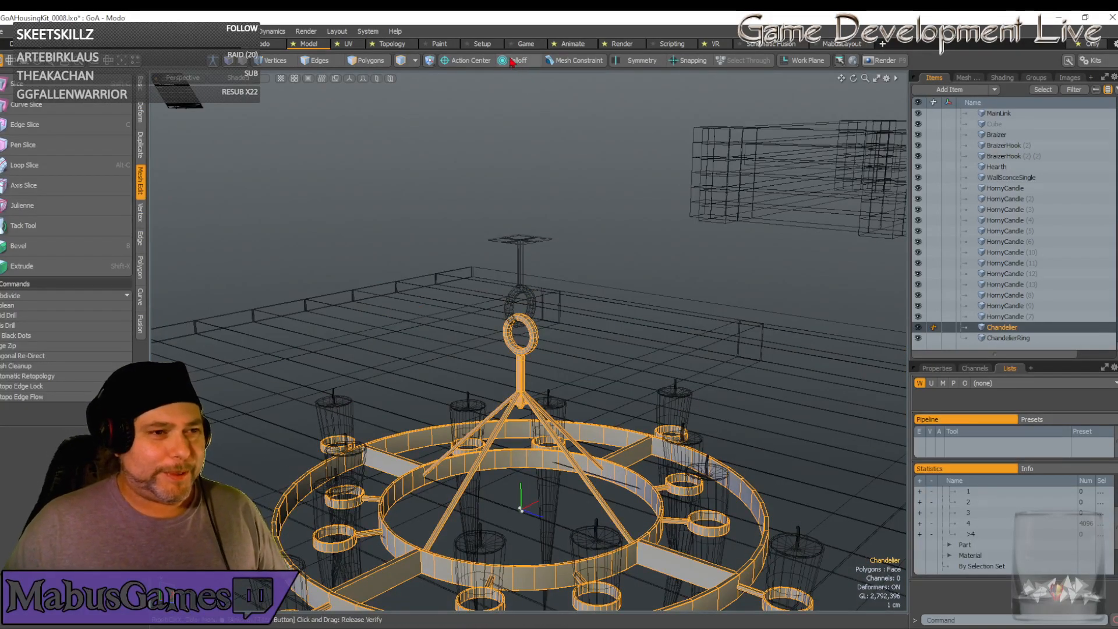
click(429, 61)
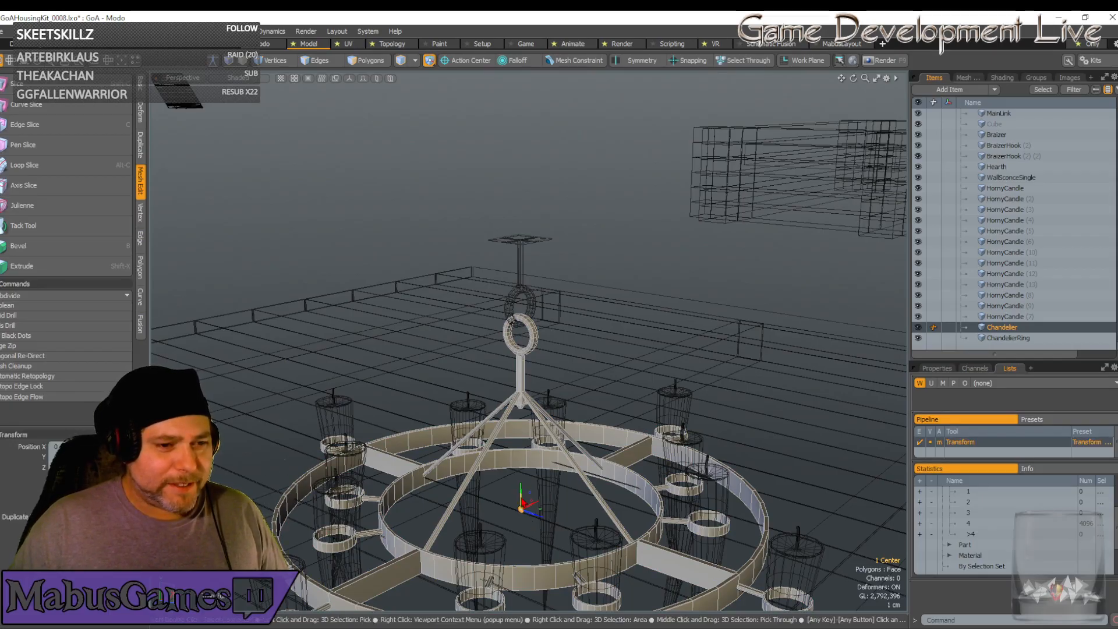
drag(521, 479, 521, 314)
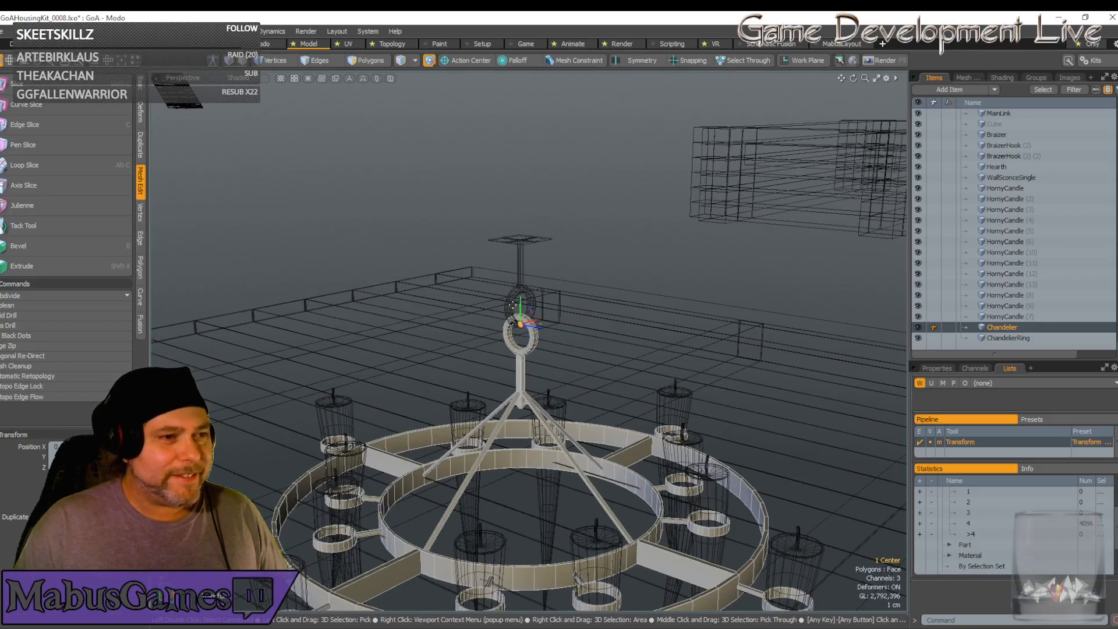
In the Left view, align the frame's center exactly with the inner upper edge of its hanging ring
click(184, 77)
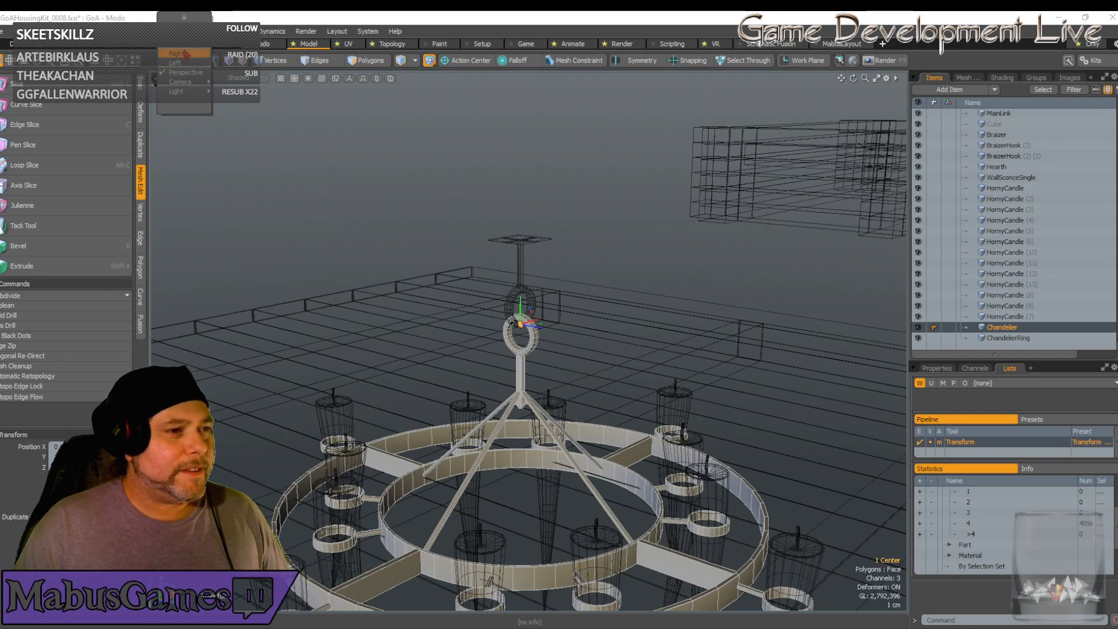
click(185, 54)
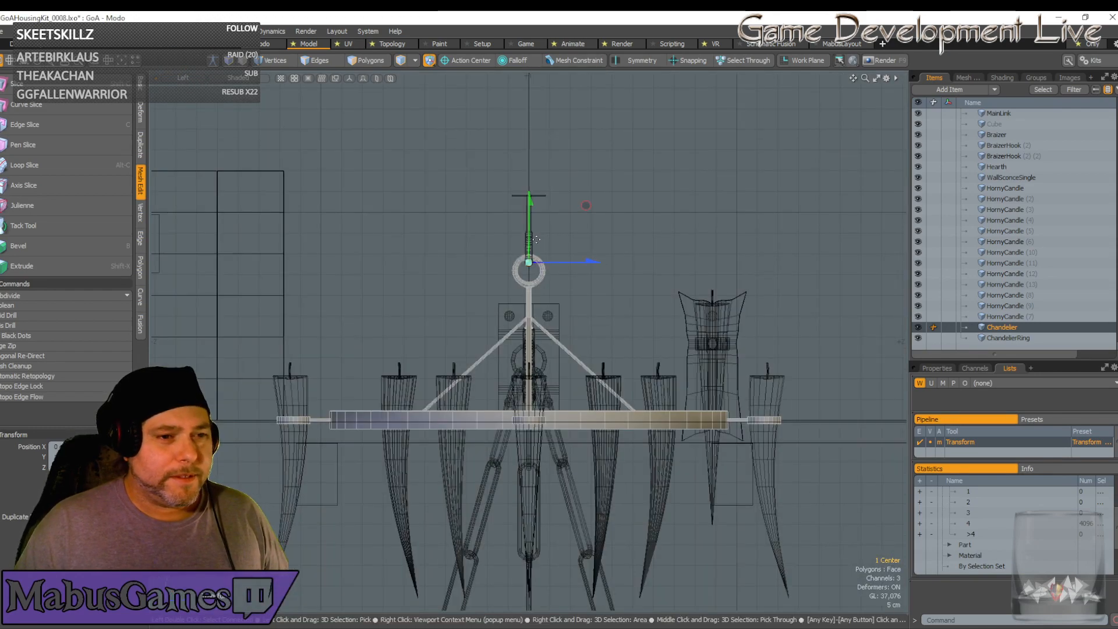
scroll(536, 240, up, 10)
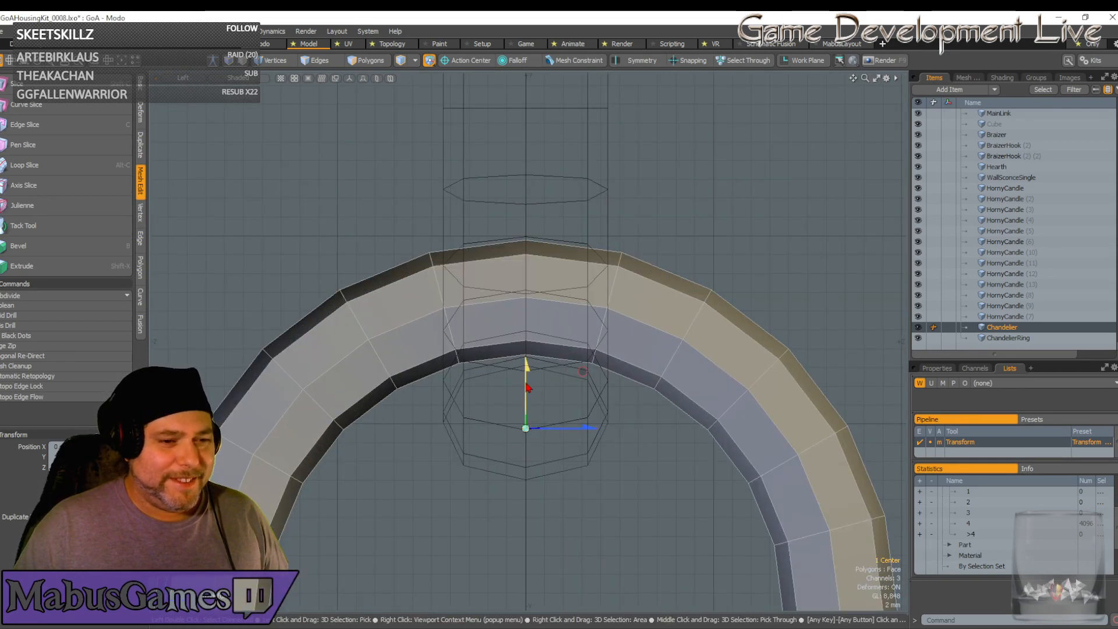
drag(526, 383, 525, 350)
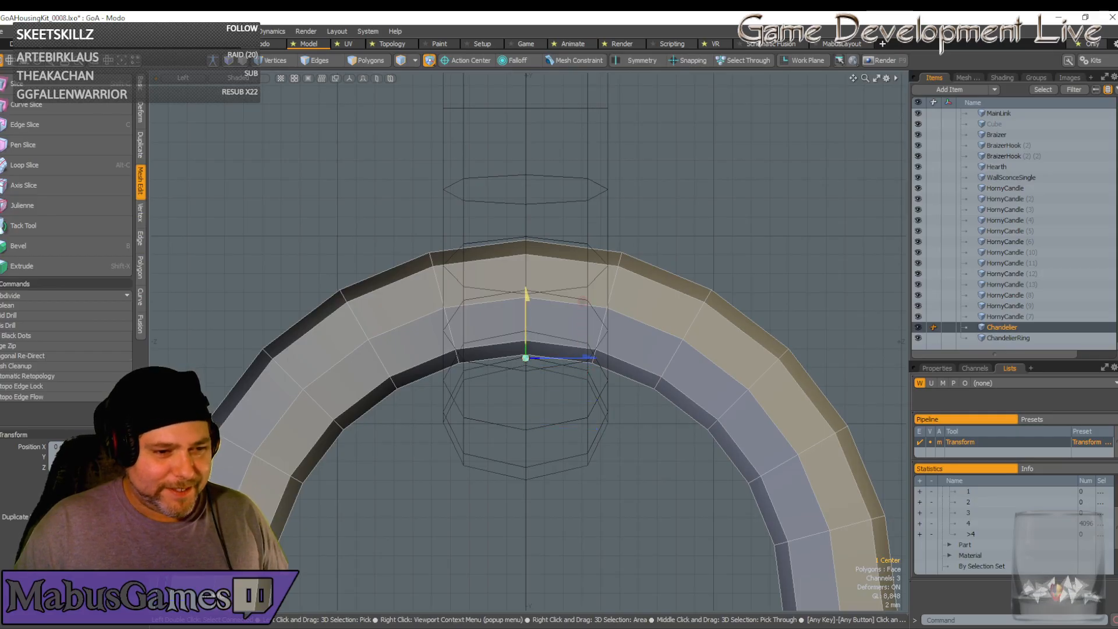
scroll(529, 314, up, 6)
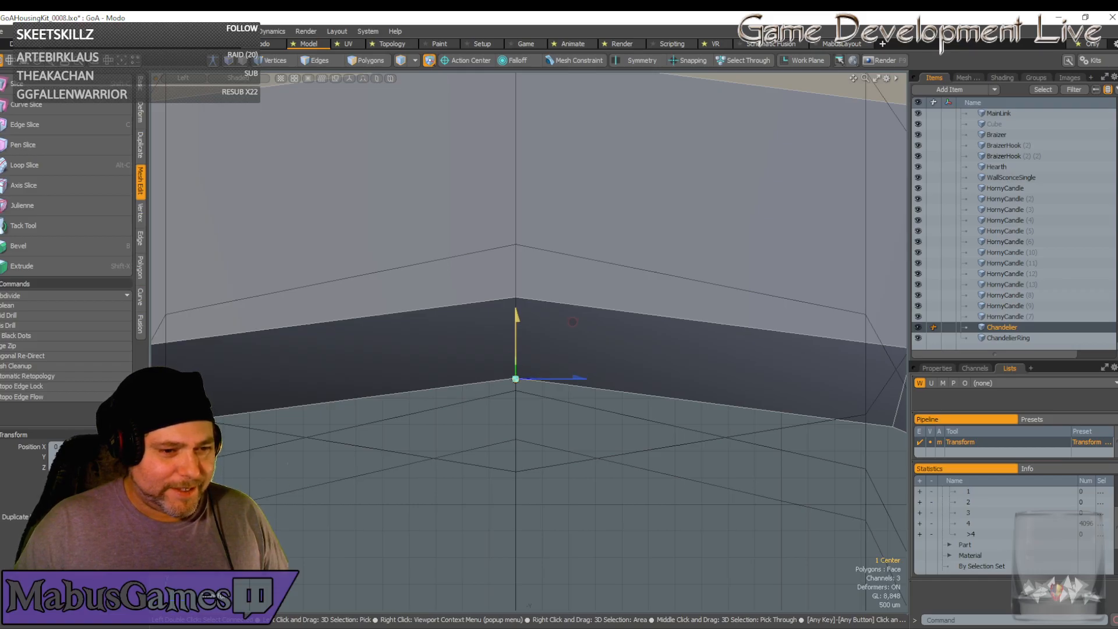
scroll(526, 378, up, 10)
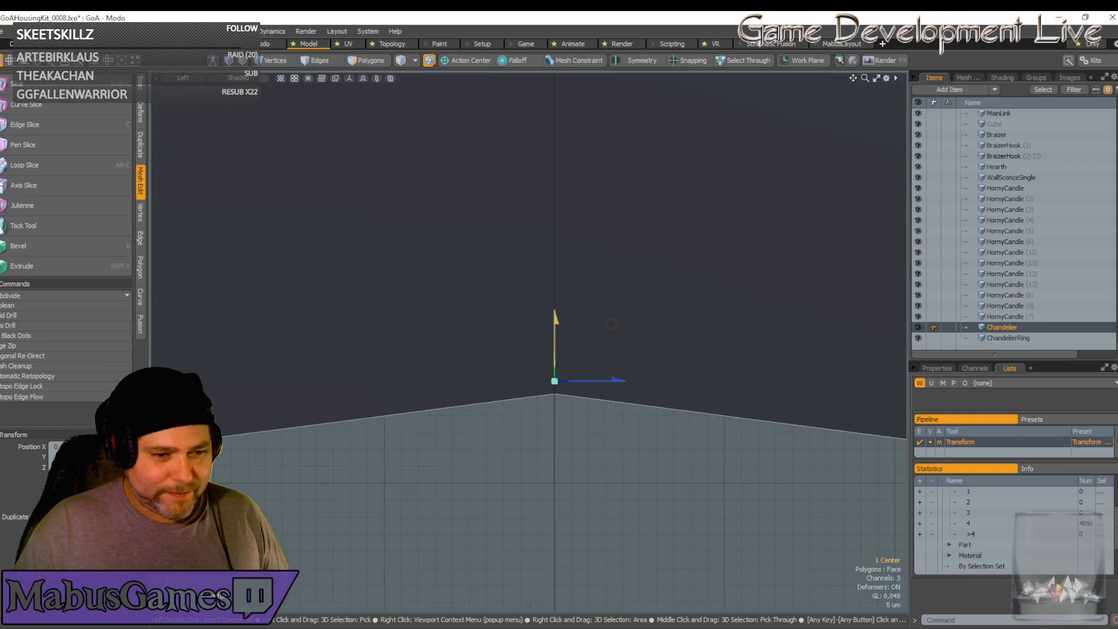
scroll(571, 388, up, 1)
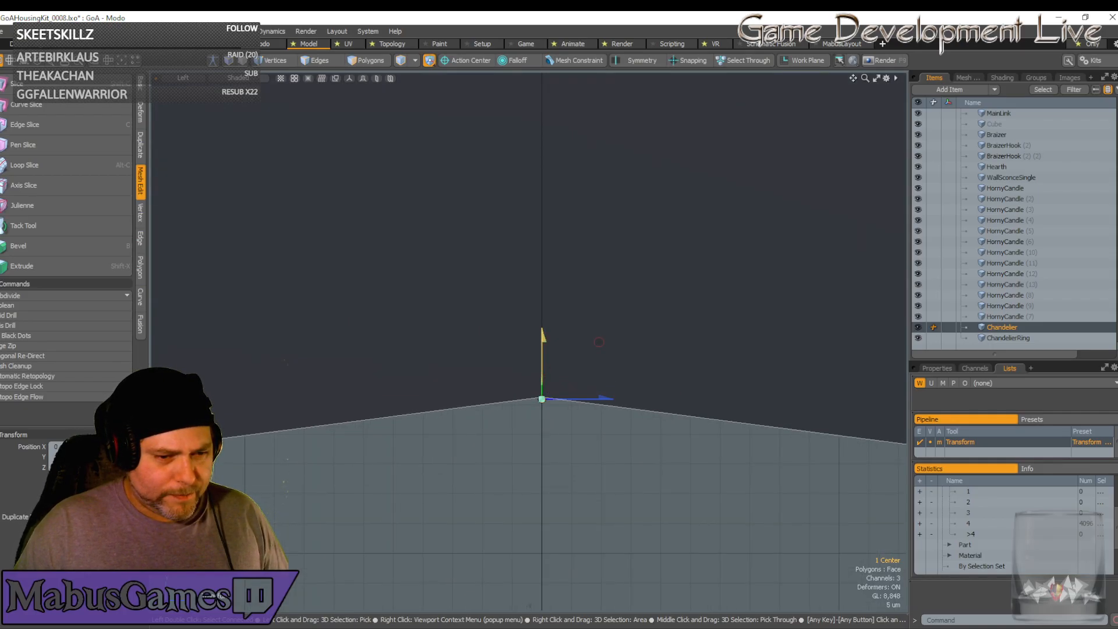
drag(543, 336, 543, 333)
scroll(640, 463, down, 15)
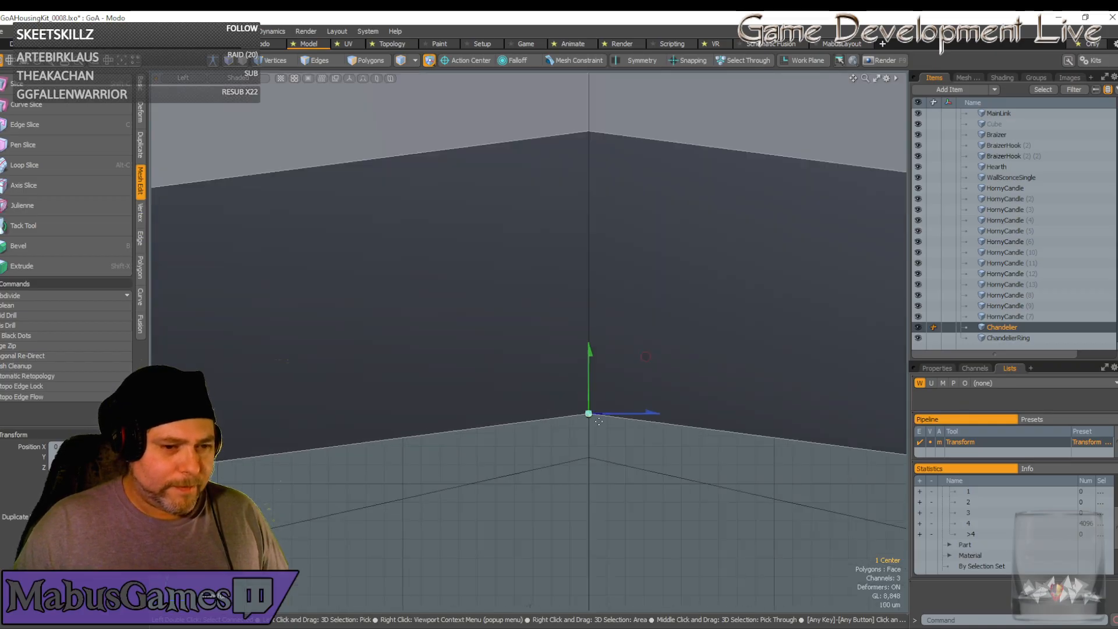
scroll(640, 463, down, 5)
key(space)
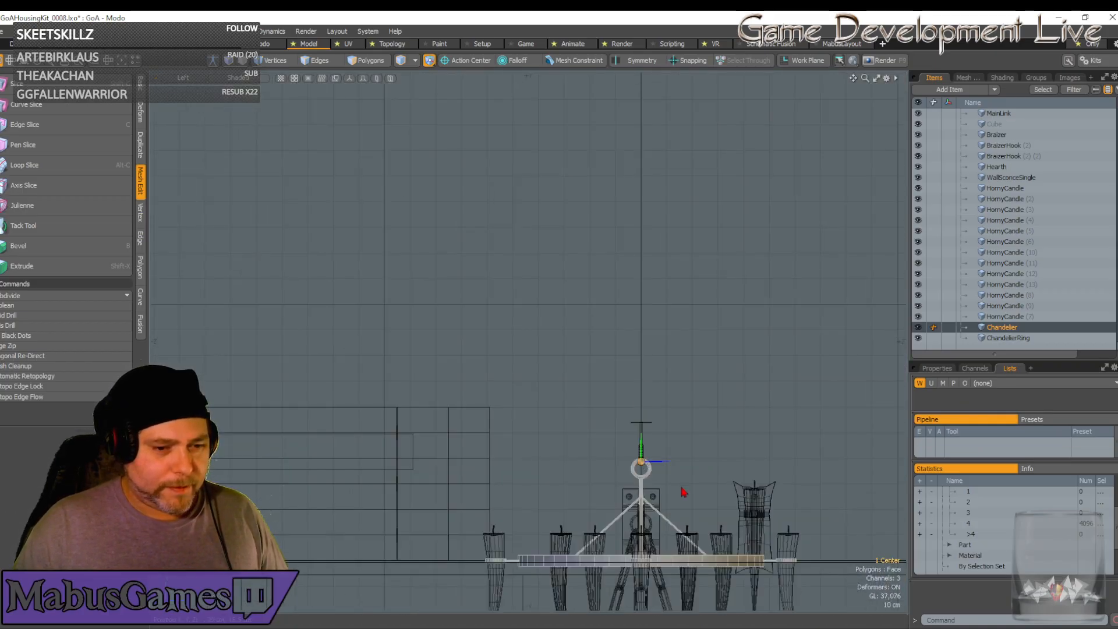
Check the frame center's position in the Left and Top views, return to Perspective and leave center editing
key(w)
scroll(606, 387, up, 4)
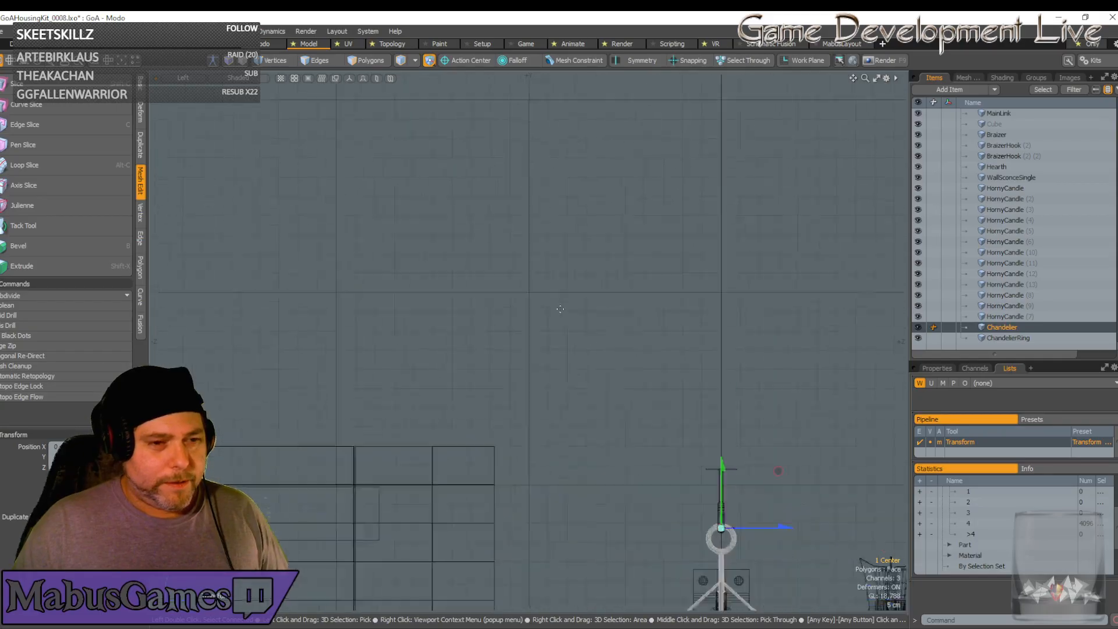
scroll(524, 286, down, 4)
click(183, 78)
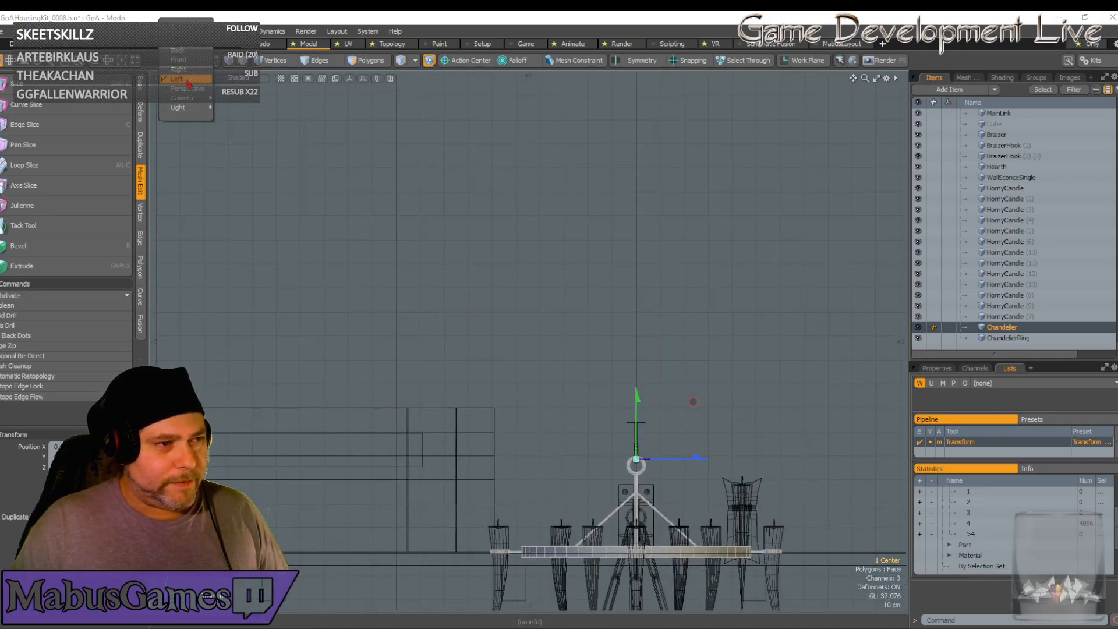
click(177, 31)
scroll(437, 417, up, 3)
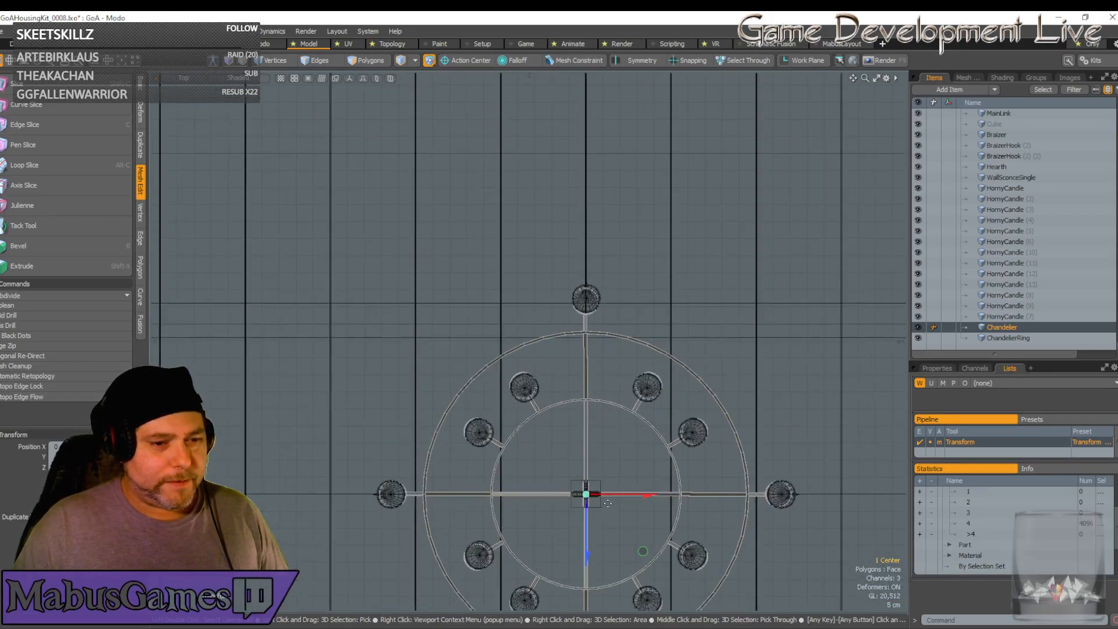
scroll(609, 504, down, 5)
key(space)
alt+shift+drag(611, 506, 597, 459)
scroll(596, 459, up, 2)
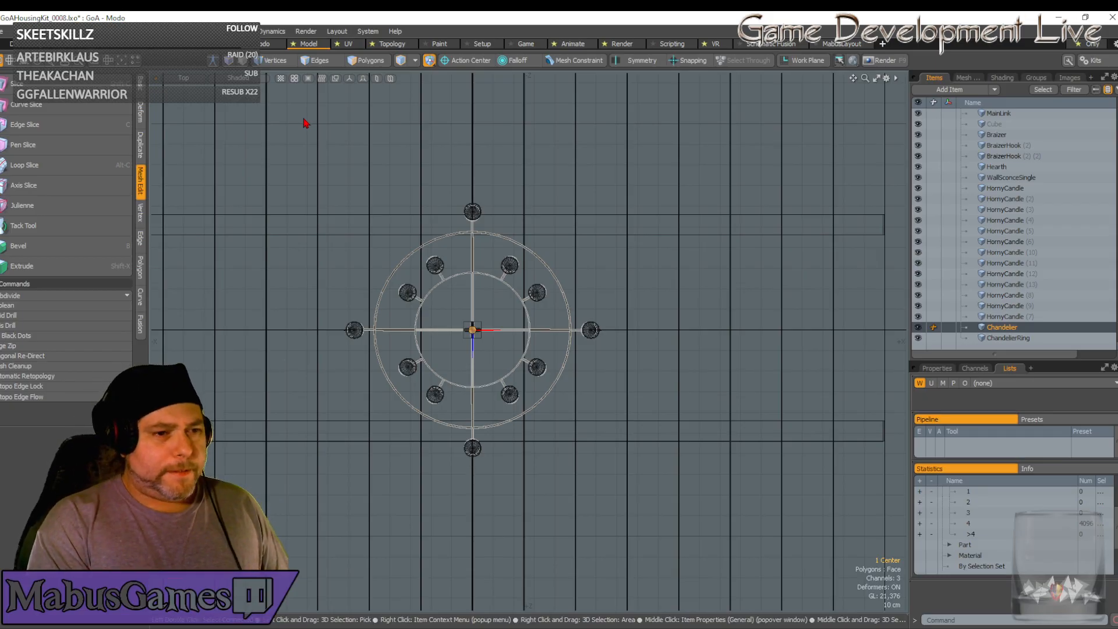
click(183, 78)
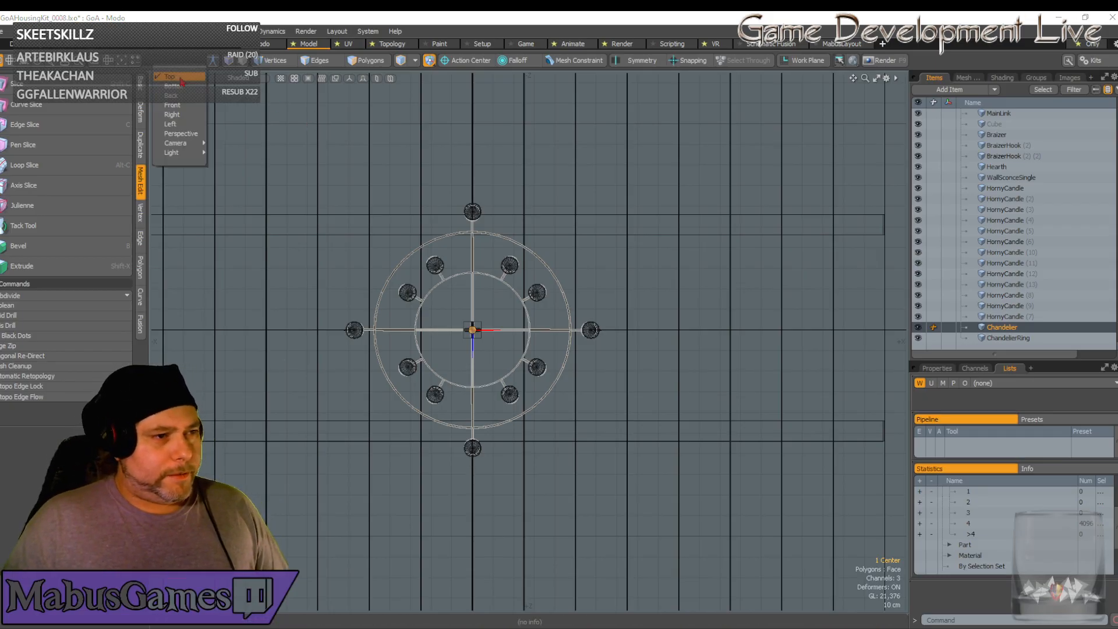
click(195, 133)
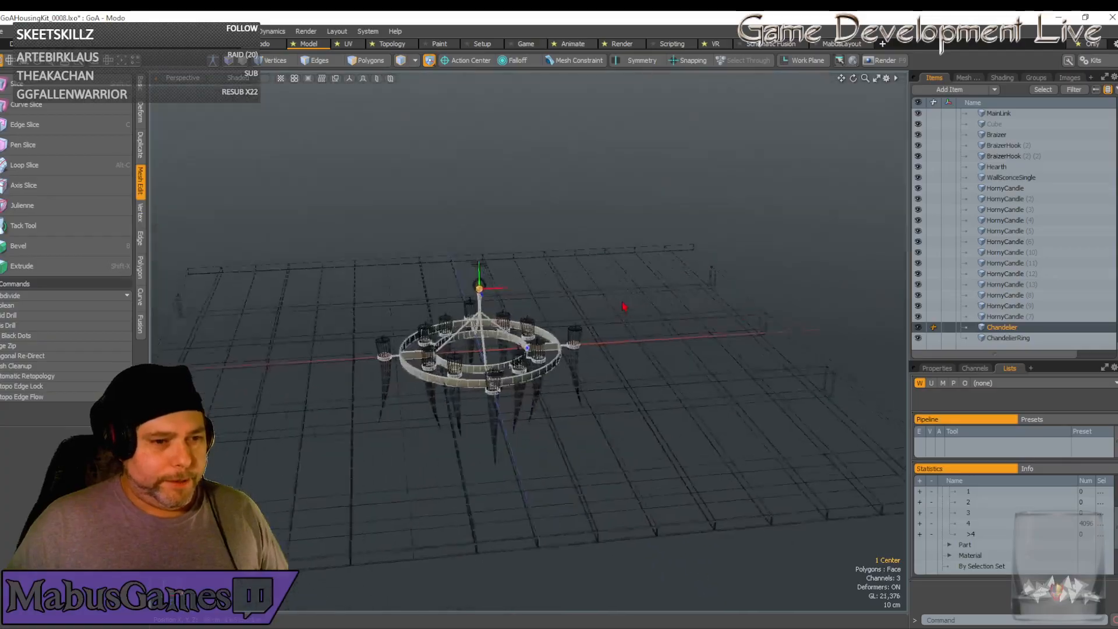
click(429, 63)
Examine the chandelier frame, its horn candles and the ceiling hook from several sides and distances
alt+drag(574, 218, 691, 252)
scroll(681, 210, up, 5)
scroll(678, 225, up, 5)
scroll(687, 254, down, 3)
scroll(691, 252, down, 1)
scroll(690, 252, down, 2)
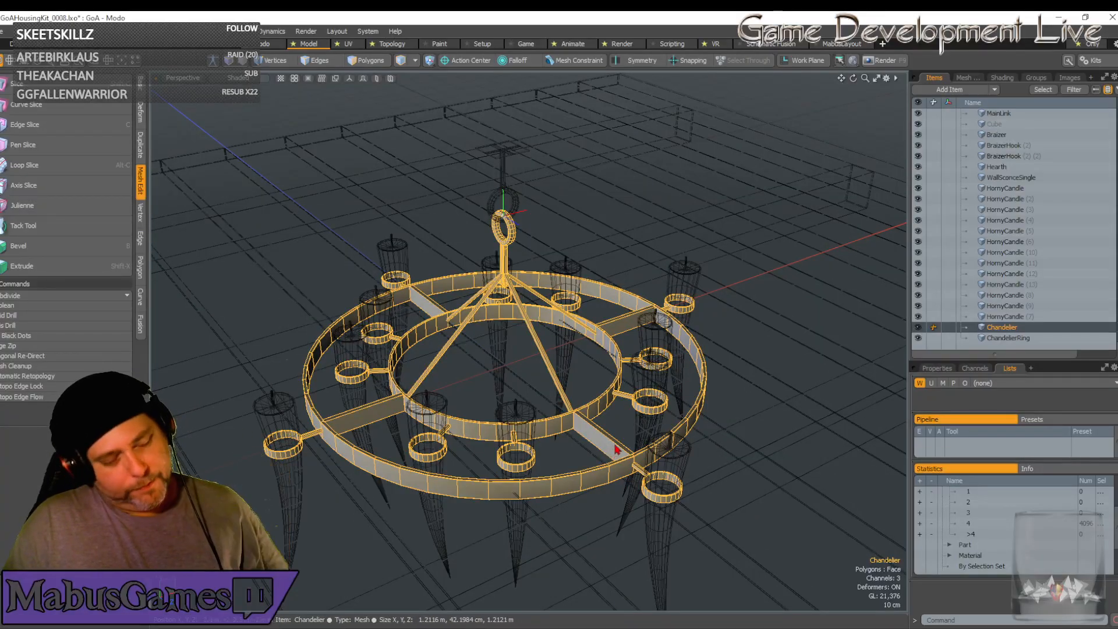
scroll(617, 445, down, 4)
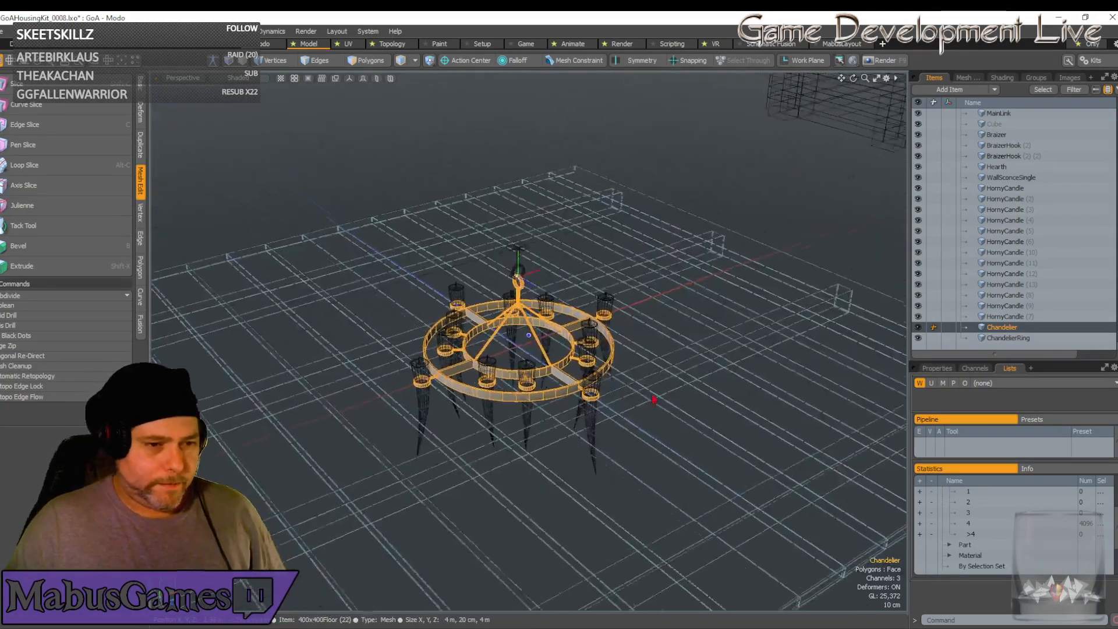
scroll(654, 399, up, 5)
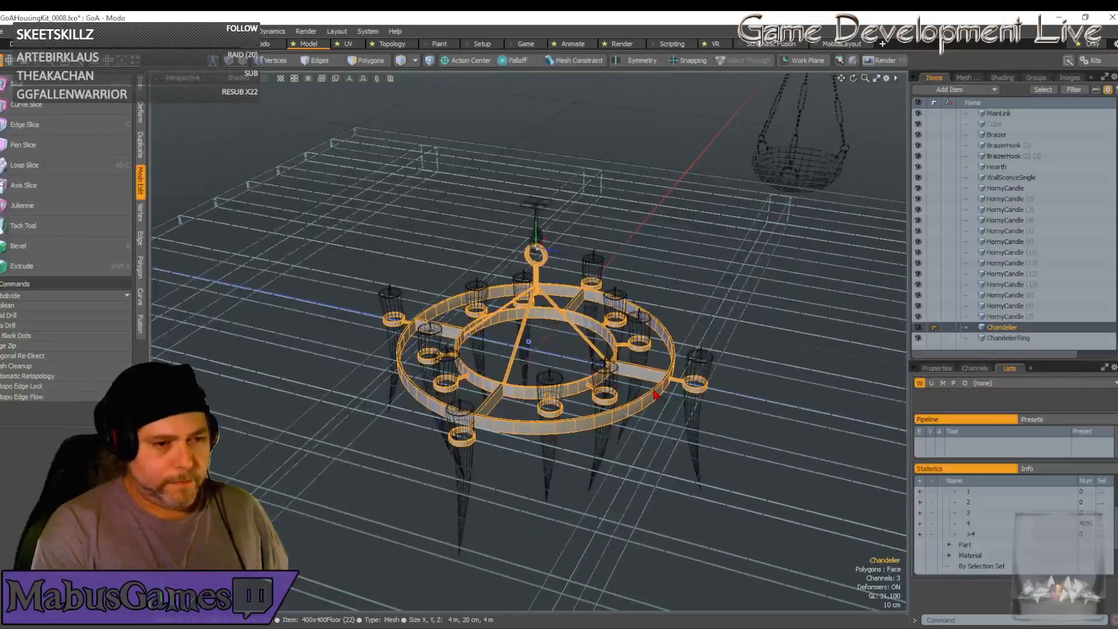
scroll(656, 396, up, 2)
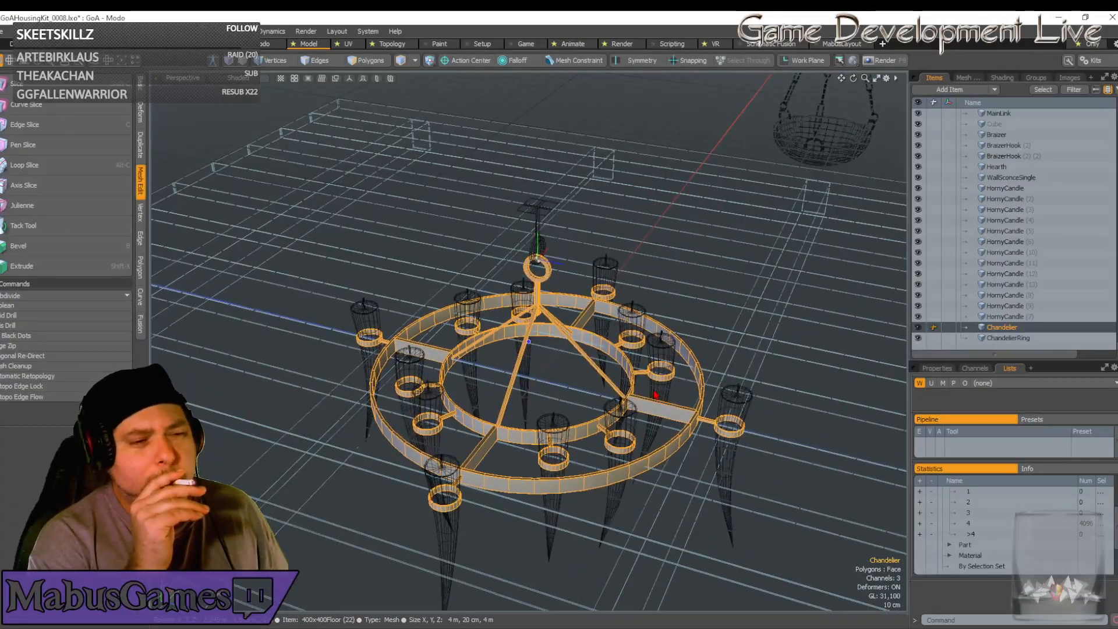
scroll(657, 395, down, 5)
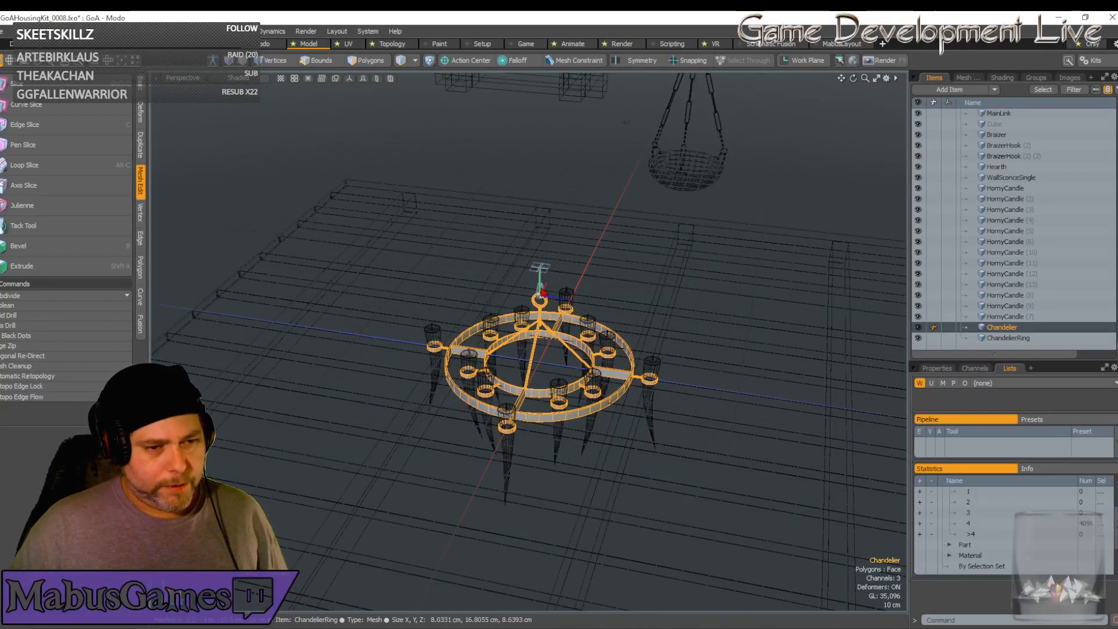
Add the ChandelierRing hook and all twelve horn candles to the selection with the Chandelier frame
shift+click(540, 274)
shift+click(570, 303)
shift+click(589, 326)
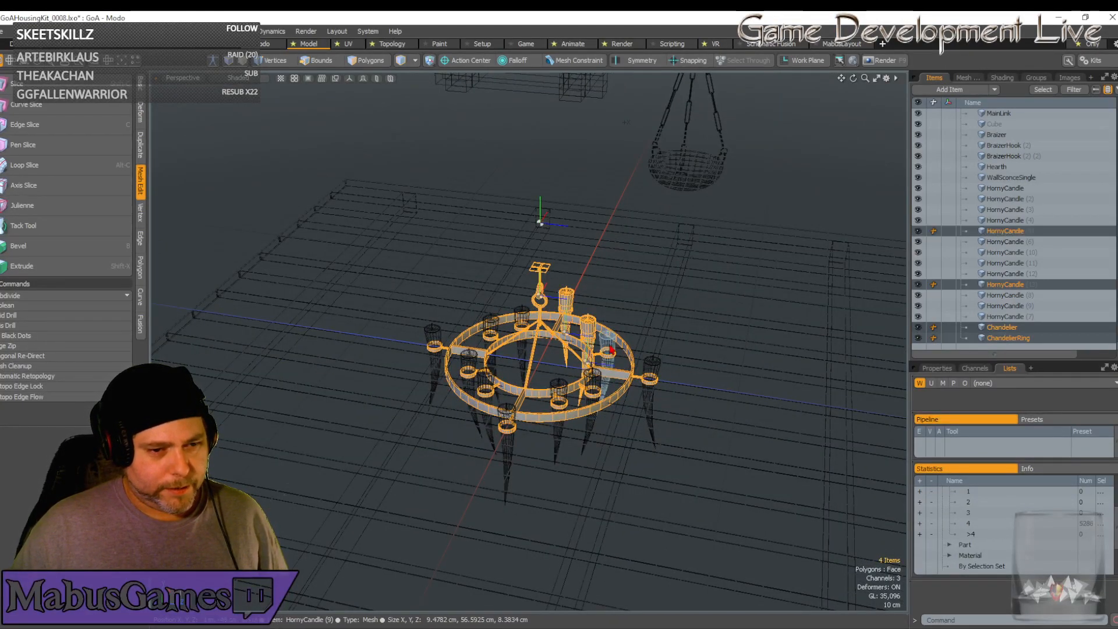
shift+click(612, 351)
shift+click(655, 378)
shift+click(590, 402)
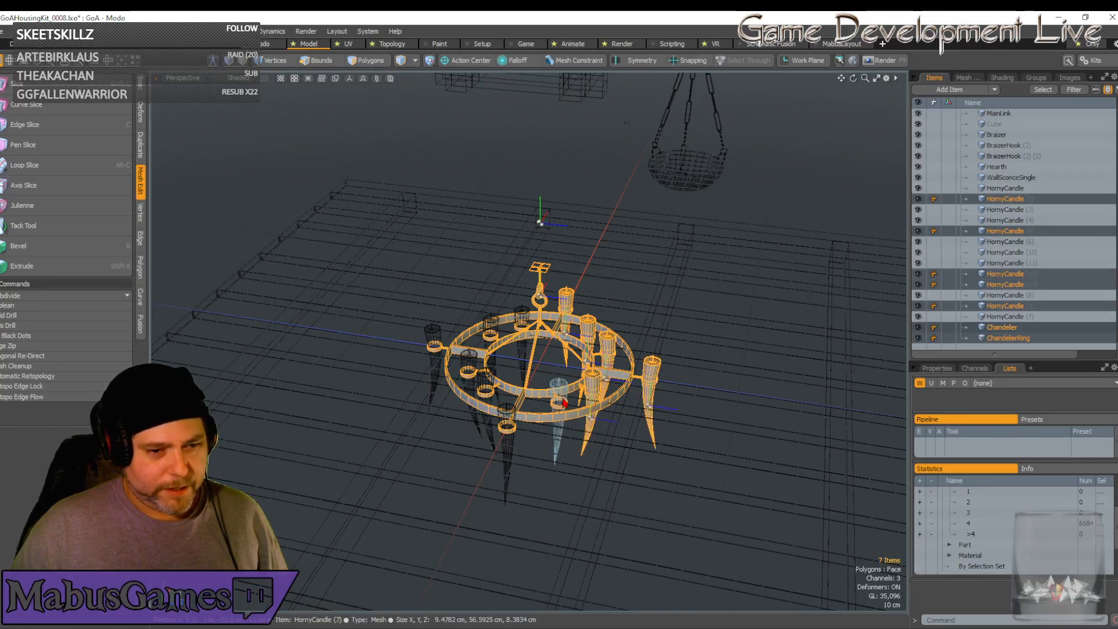
shift+click(559, 393)
shift+click(506, 415)
shift+click(494, 401)
shift+click(470, 372)
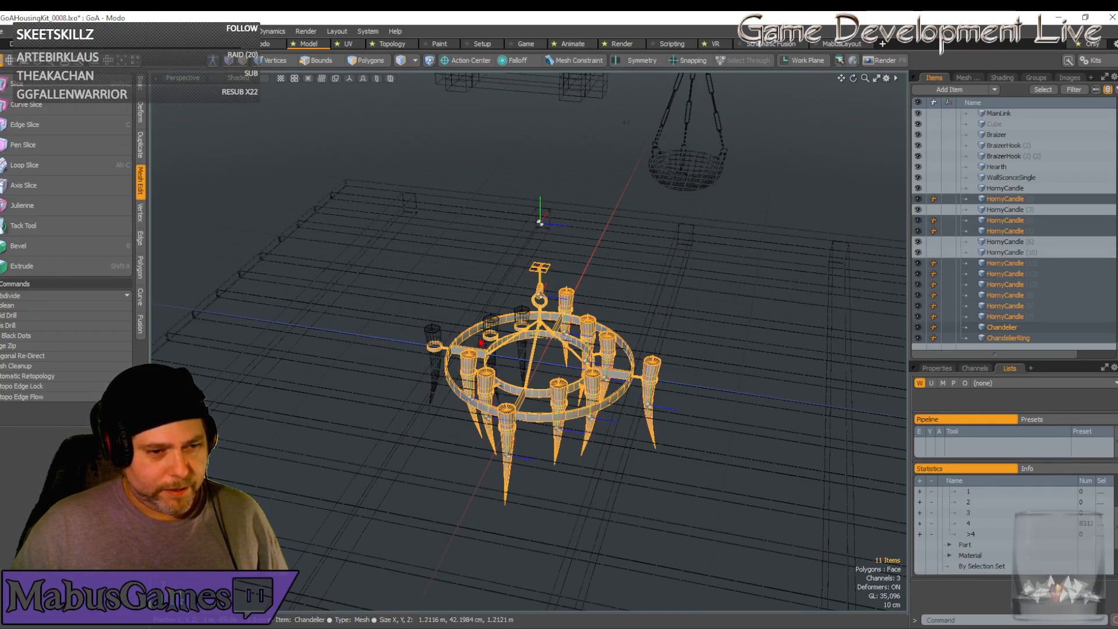
shift+click(500, 327)
shift+click(527, 324)
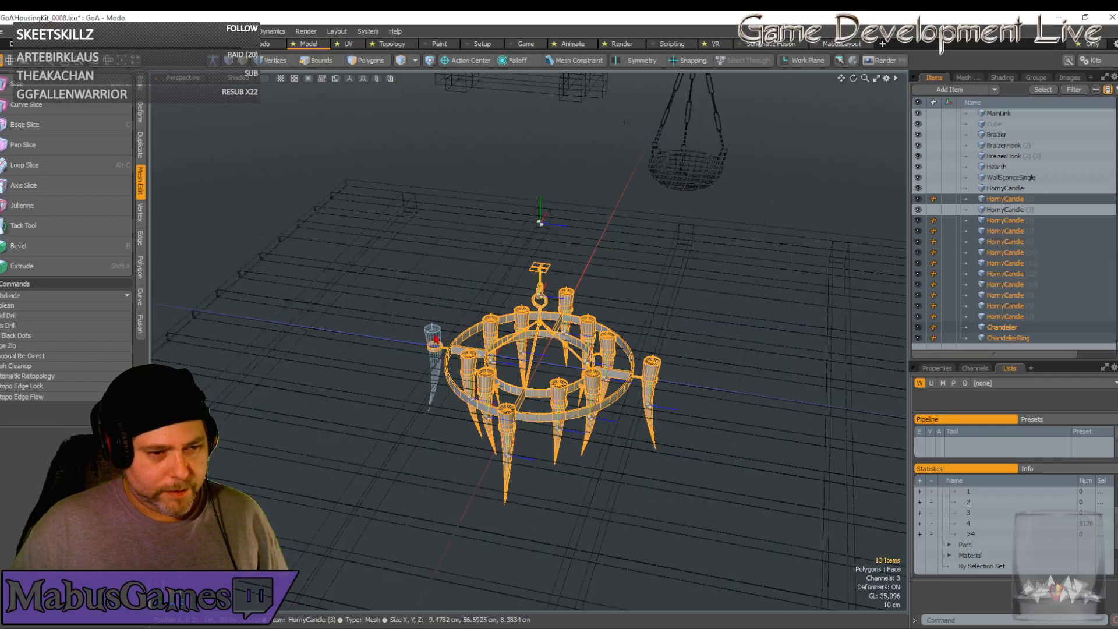
shift+click(433, 344)
alt+drag(434, 344, 532, 399)
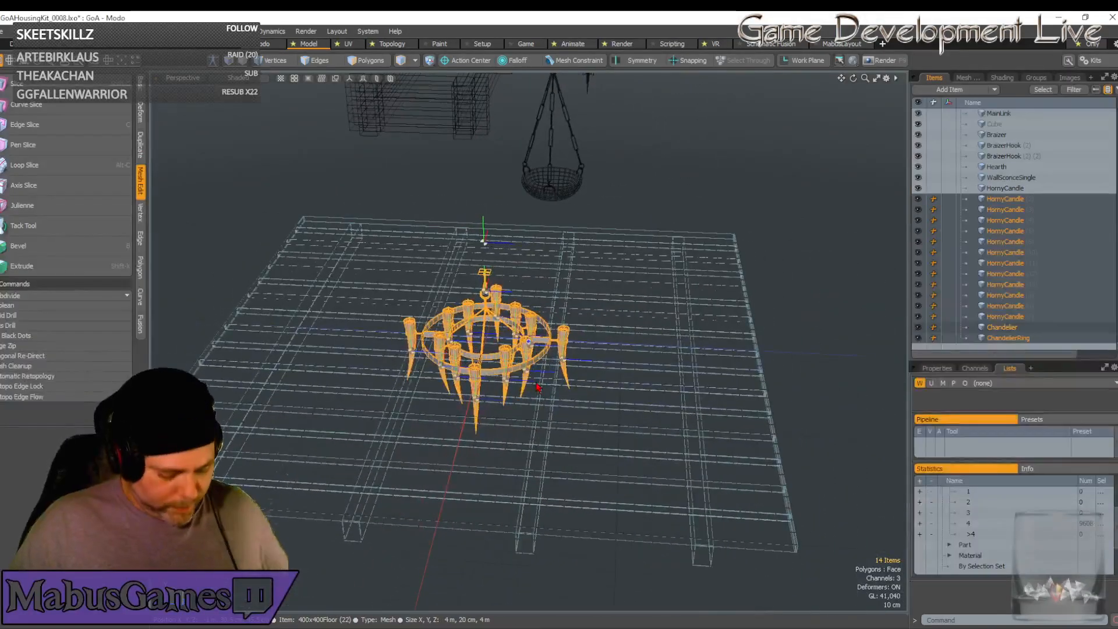
Duplicate the complete chandelier group and move the copy beside the original, clear of its candles
key(ctrl+d)
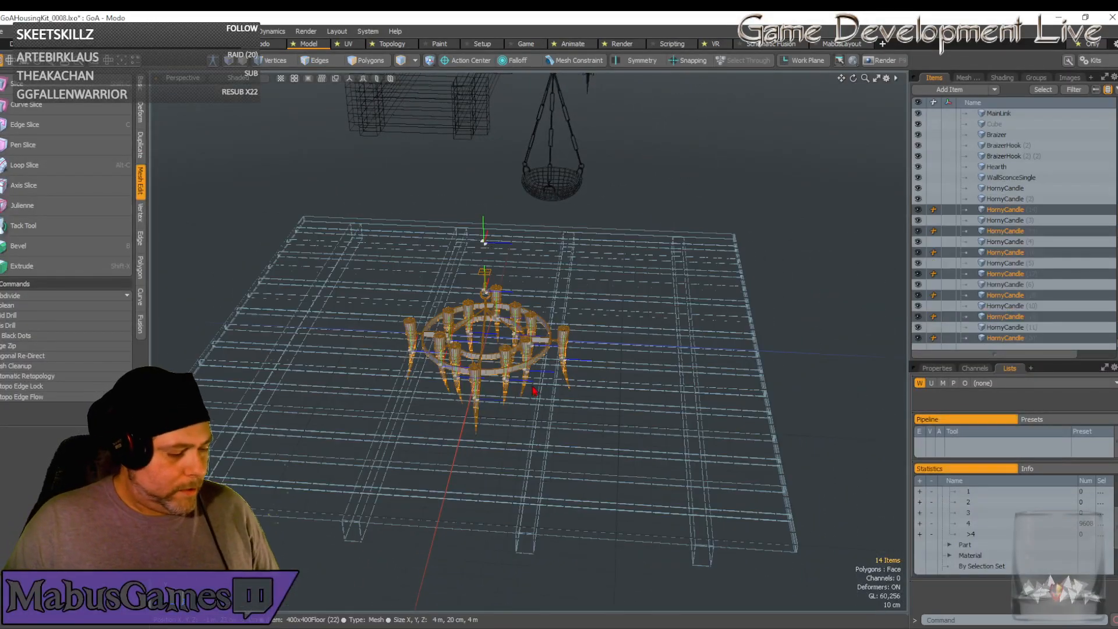
key(w)
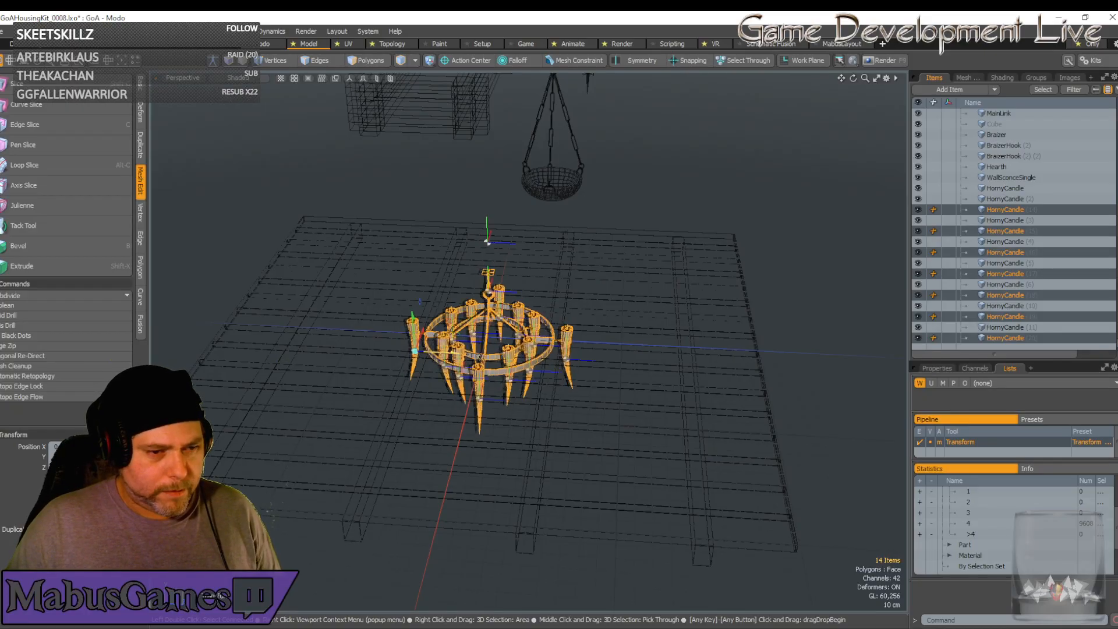
drag(436, 358, 536, 339)
key(space)
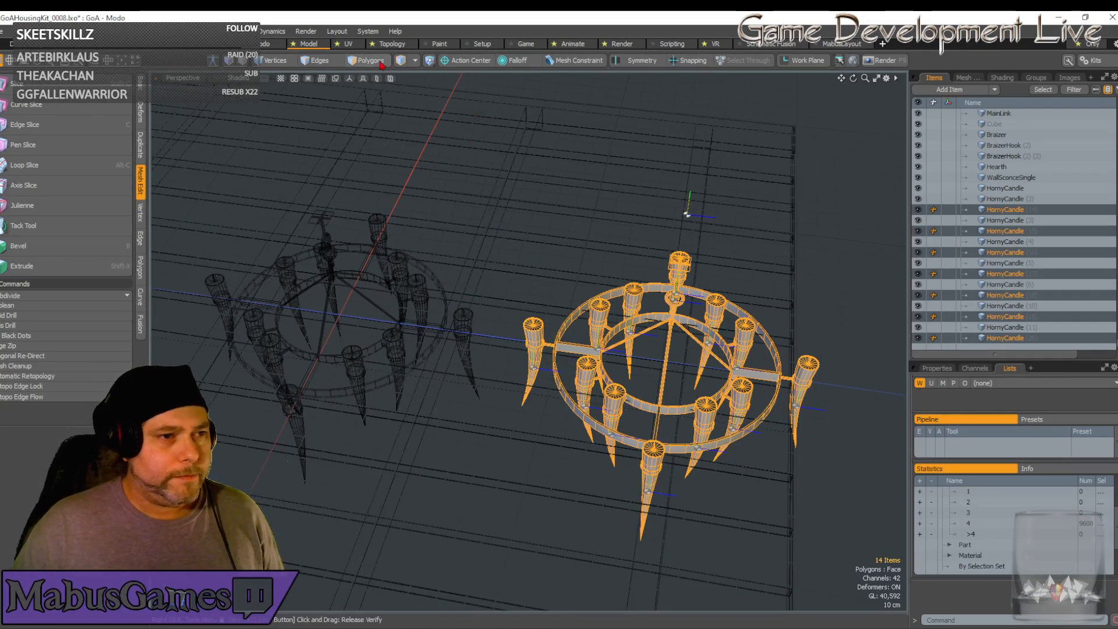
Select the four outermost horn candles on the chandelier copy and delete them
click(532, 350)
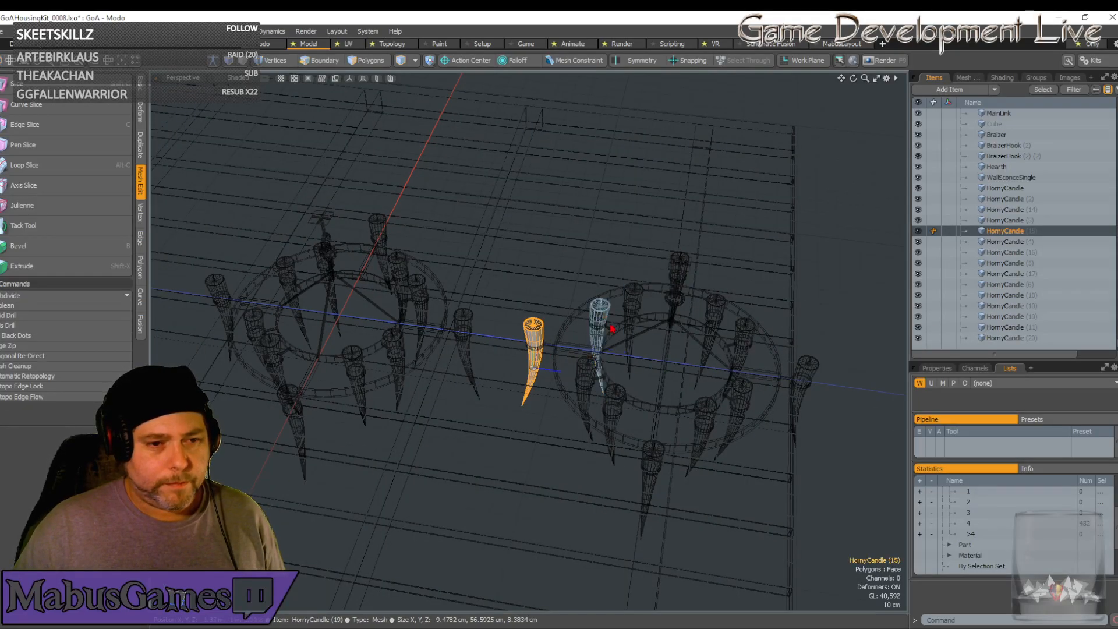
shift+click(657, 457)
shift+click(805, 370)
alt+drag(805, 370, 731, 326)
shift+click(720, 326)
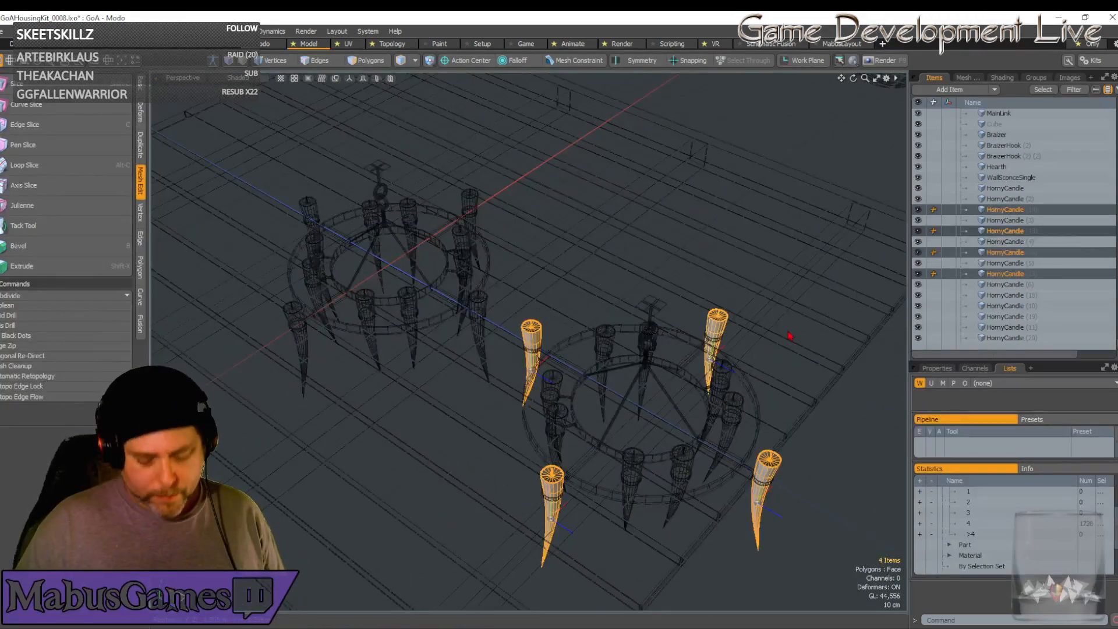
key(Delete)
Select the outer ring, its four spokes and the four outer candle holders on the chandelier copy's frame and delete those polygons
alt+drag(790, 337, 669, 446)
click(802, 459)
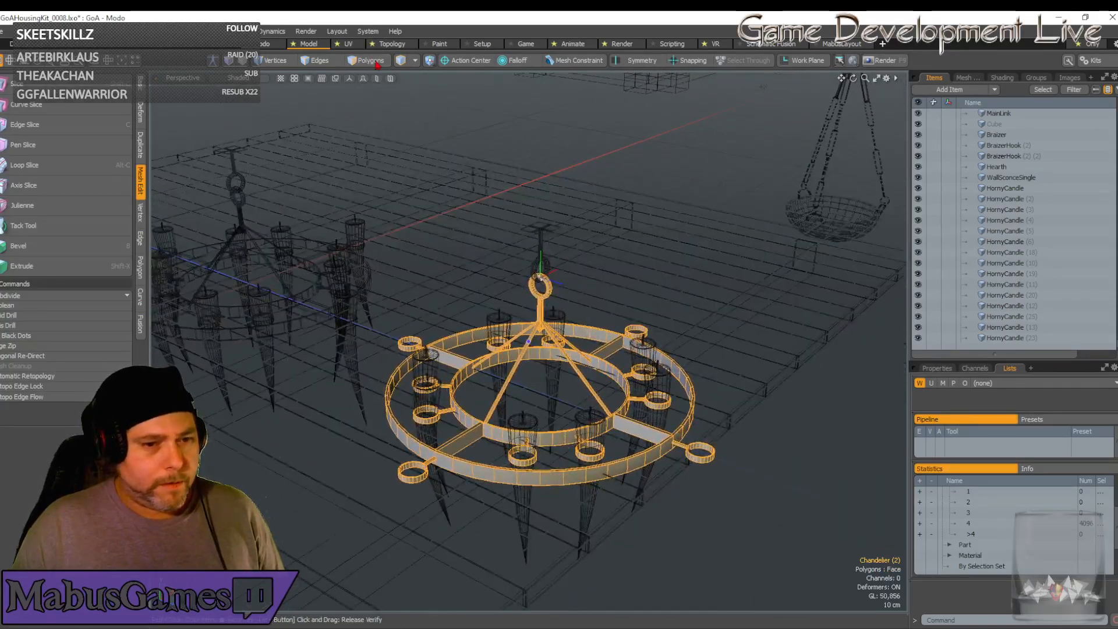
click(369, 61)
scroll(641, 419, up, 4)
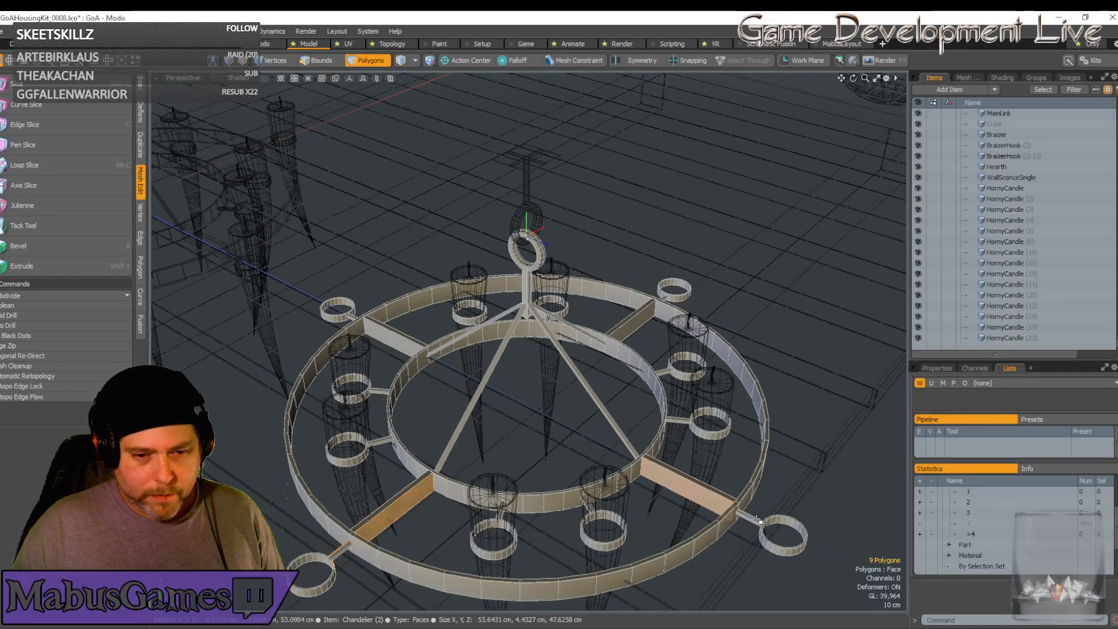
drag(766, 541, 755, 536)
shift+click(706, 540)
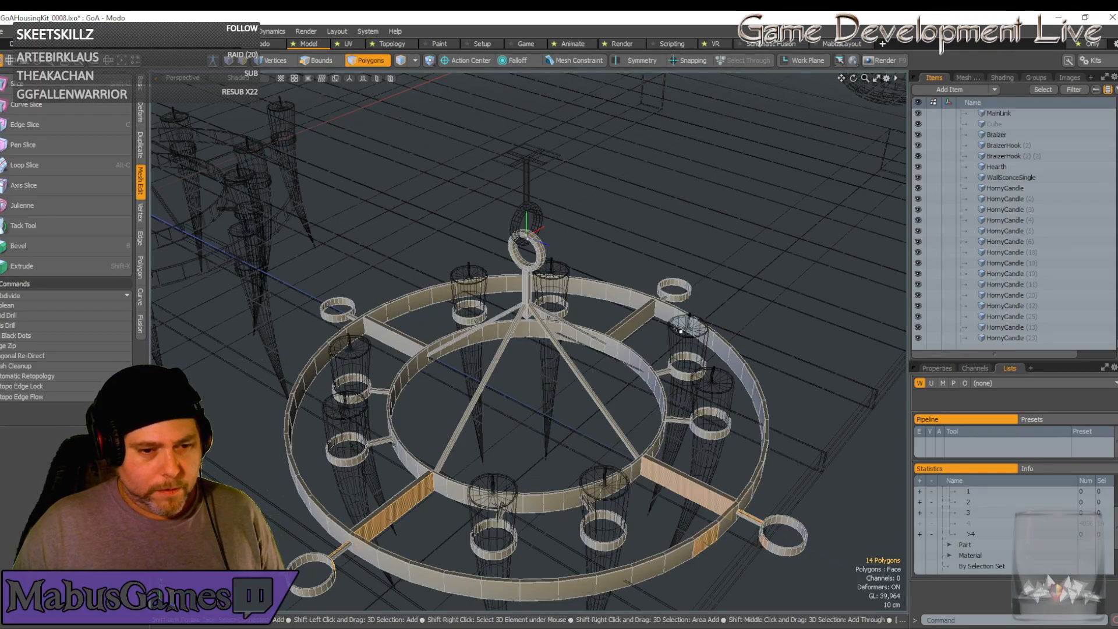
shift+click(401, 346)
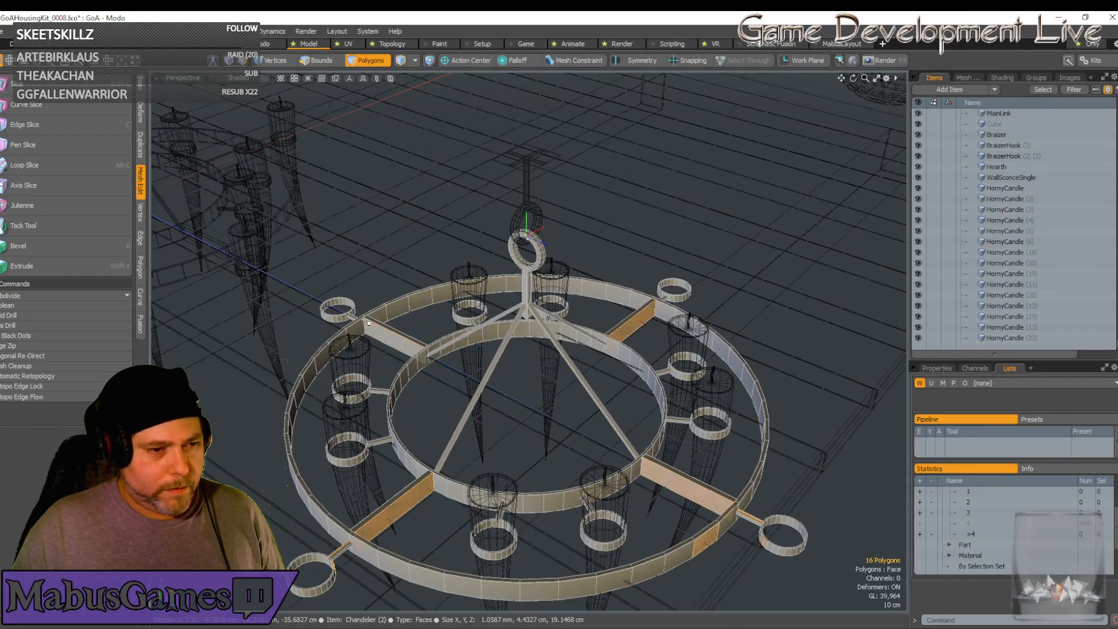
shift+double_click(678, 301)
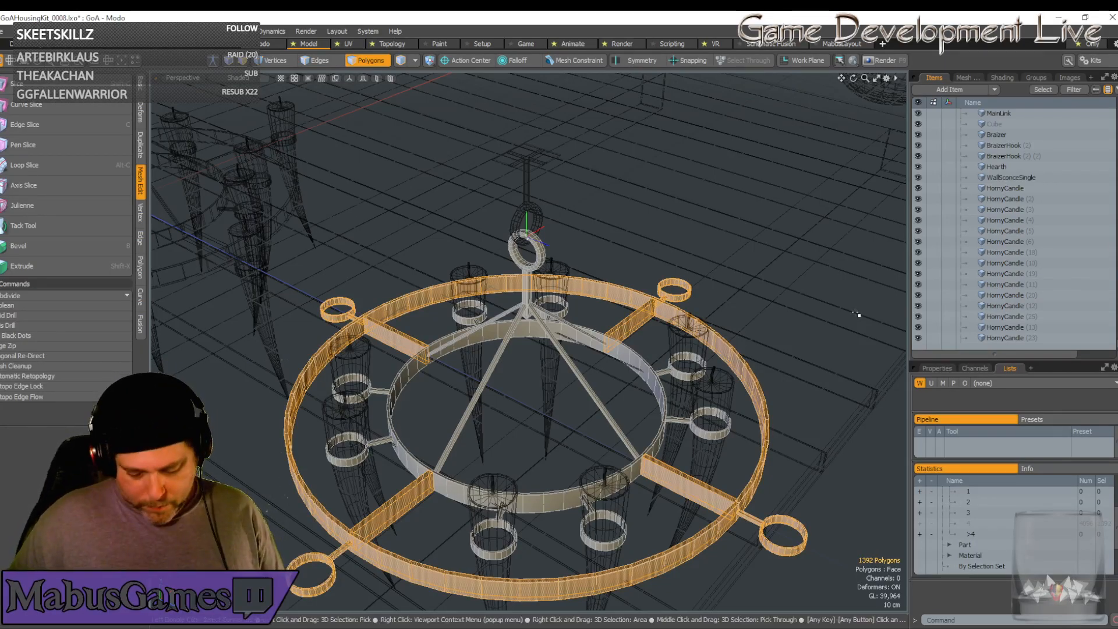
key(Delete)
scroll(859, 314, down, 4)
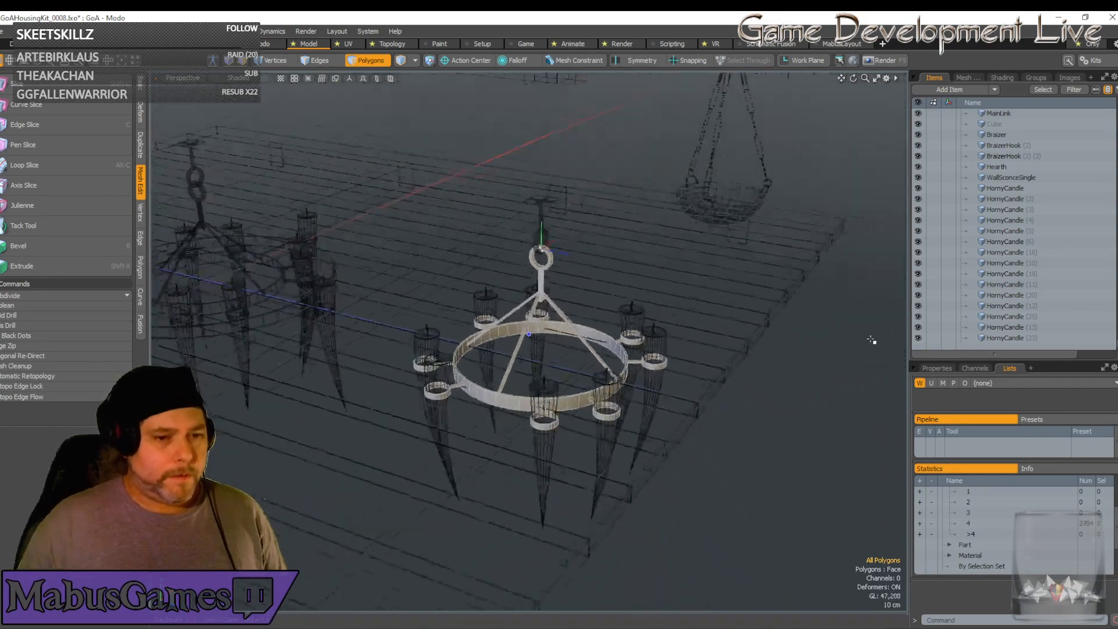
Select the reduced chandelier frame together with its ceiling hook and all eight remaining horn candles as items
alt+drag(871, 339, 455, 146)
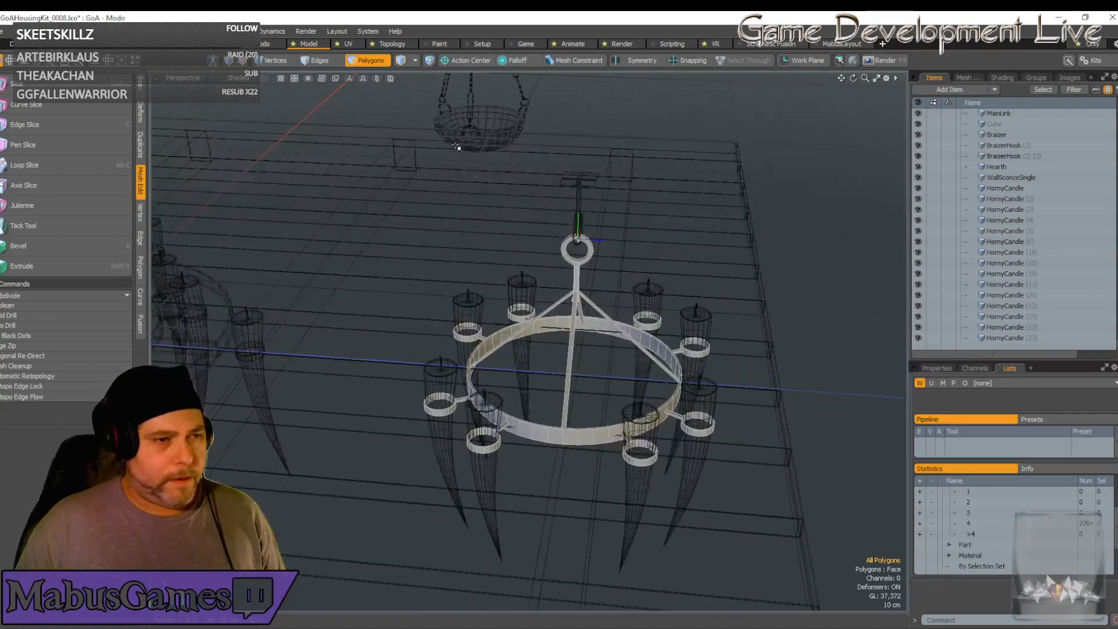
click(374, 65)
shift+click(579, 215)
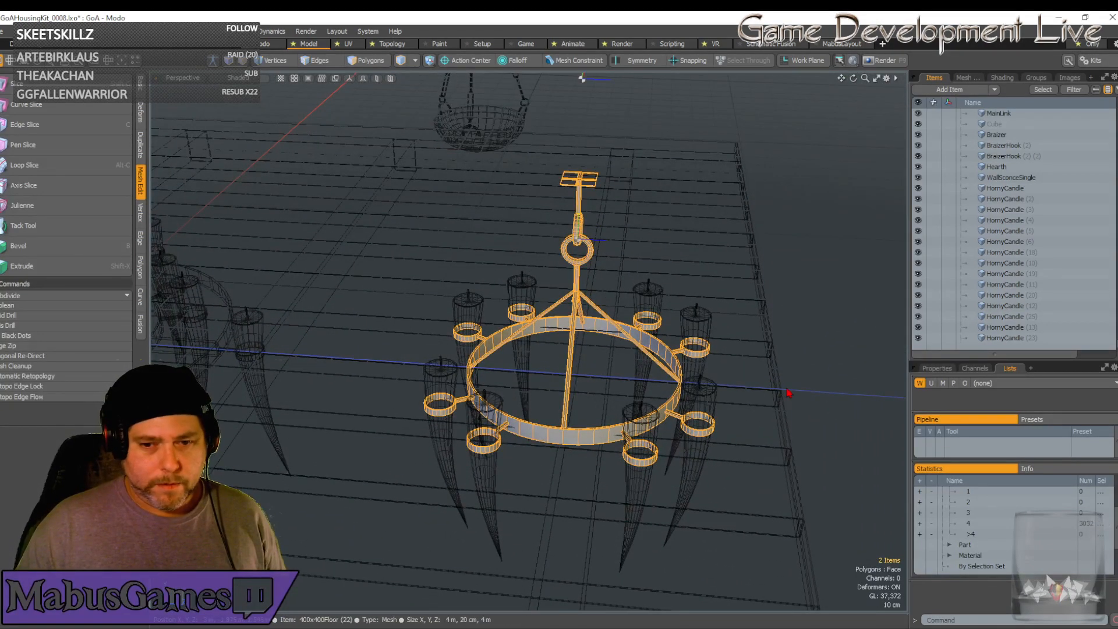
shift+click(700, 425)
shift+click(696, 341)
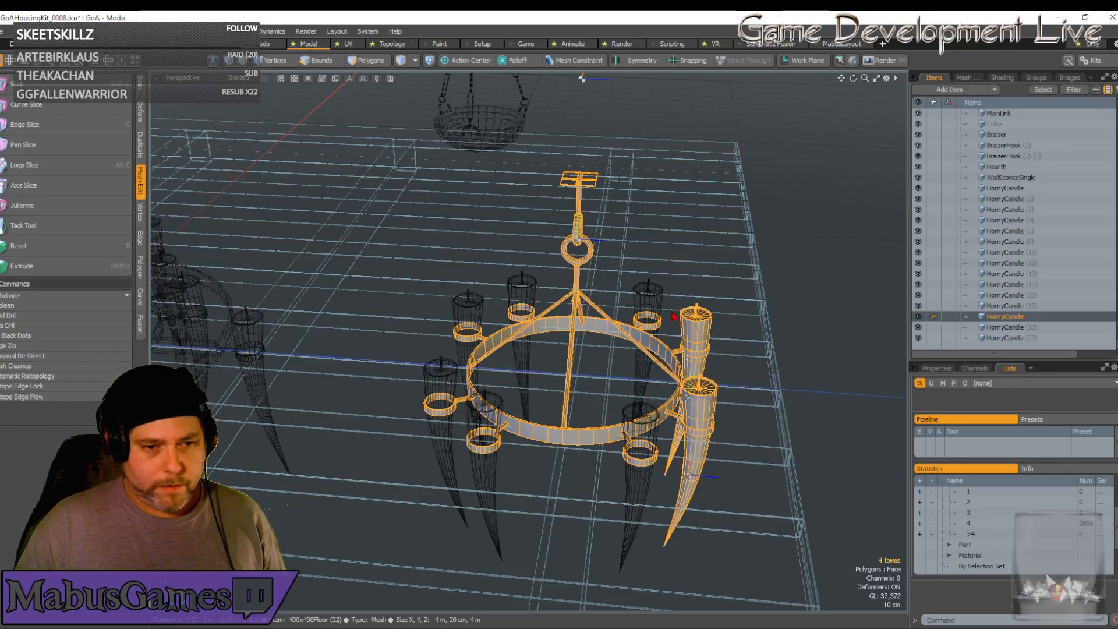
shift+click(655, 308)
shift+click(640, 443)
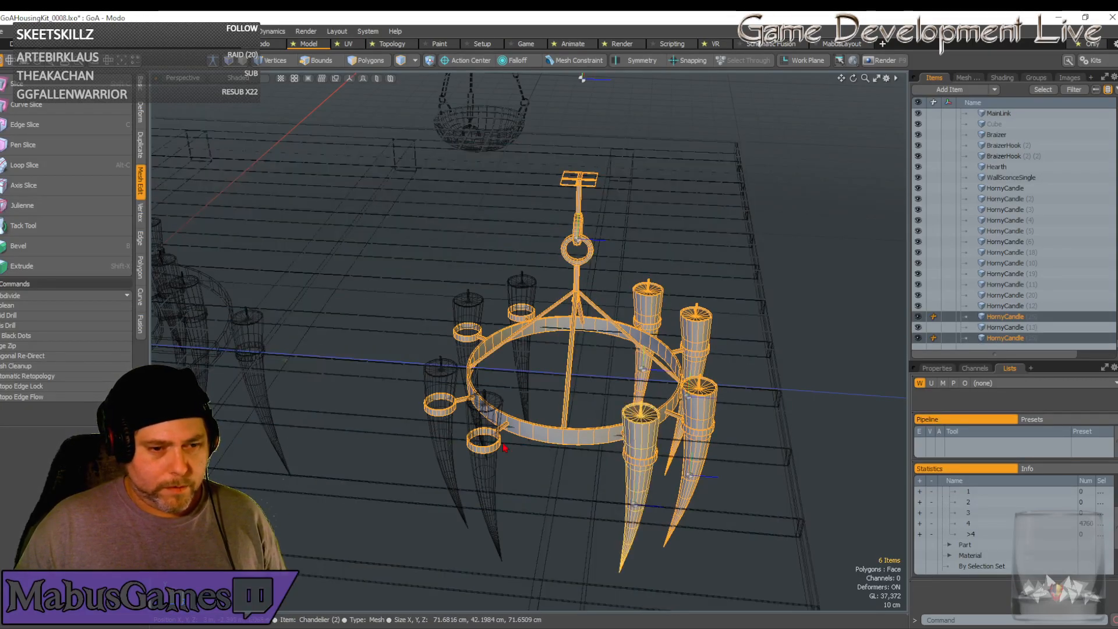
shift+click(475, 427)
shift+click(443, 408)
shift+click(469, 318)
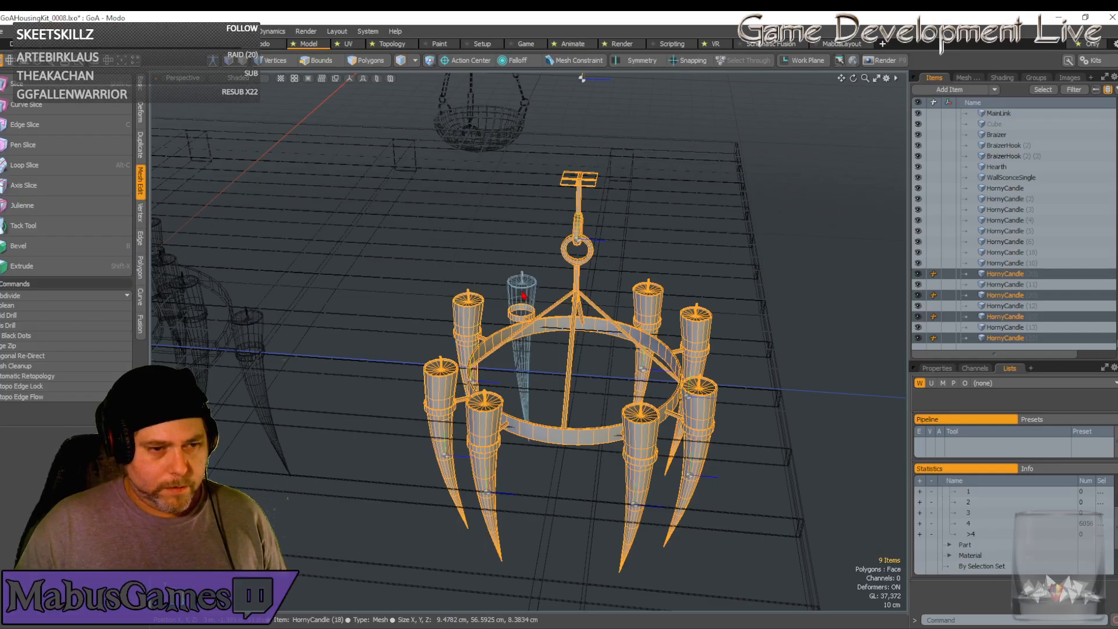
shift+click(521, 326)
Examine the smaller eight-candle chandelier from several angles and distances
alt+drag(733, 372, 731, 371)
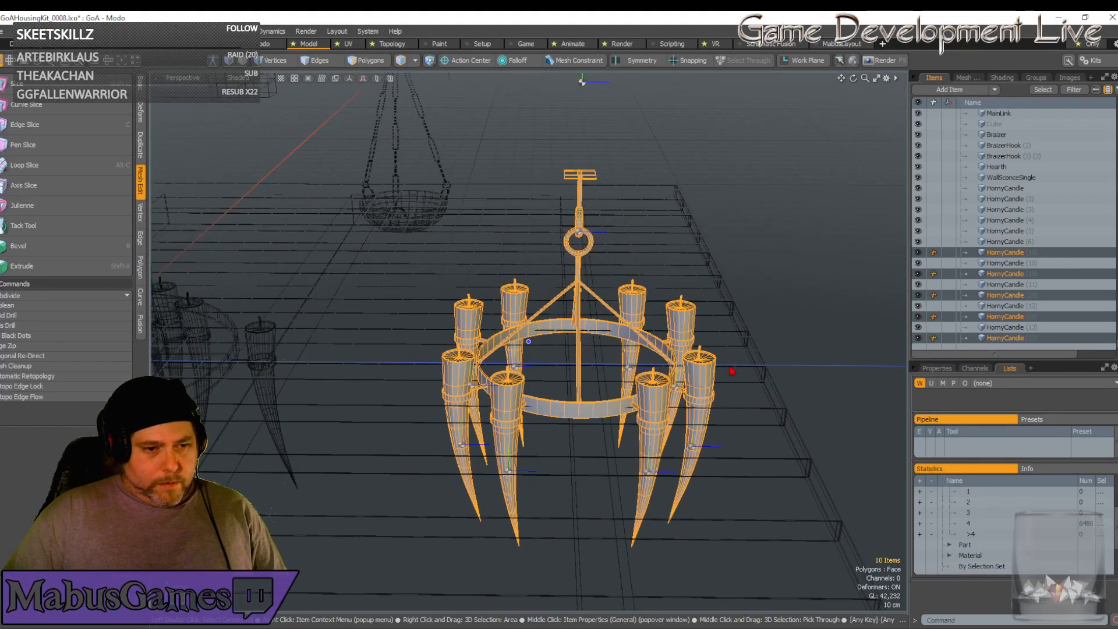
alt+drag(732, 371, 756, 380)
scroll(732, 371, down, 10)
scroll(756, 379, up, 3)
scroll(756, 379, up, 3)
scroll(755, 379, down, 1)
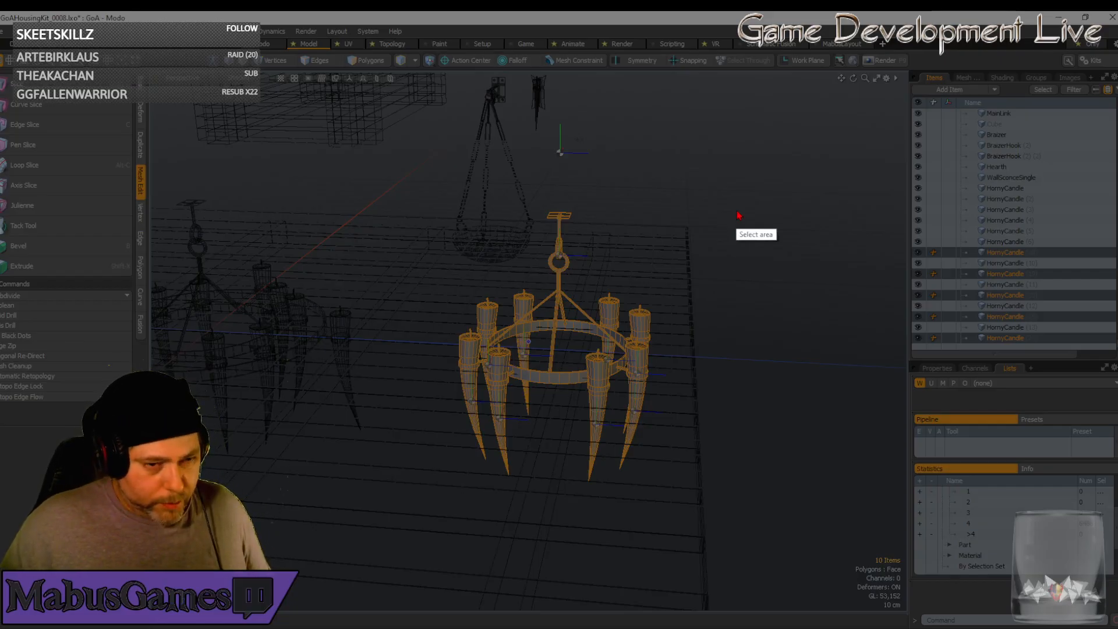
key(Escape)
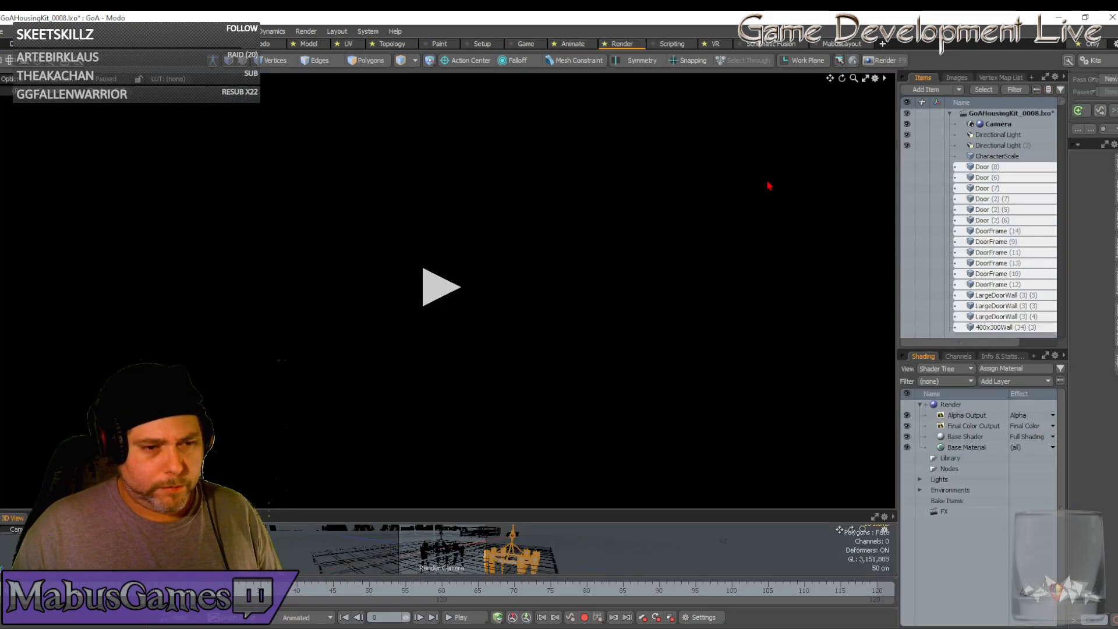
Run the render preview of the smaller chandelier, frame it closely and copy a screen capture of it to the clipboard
click(439, 303)
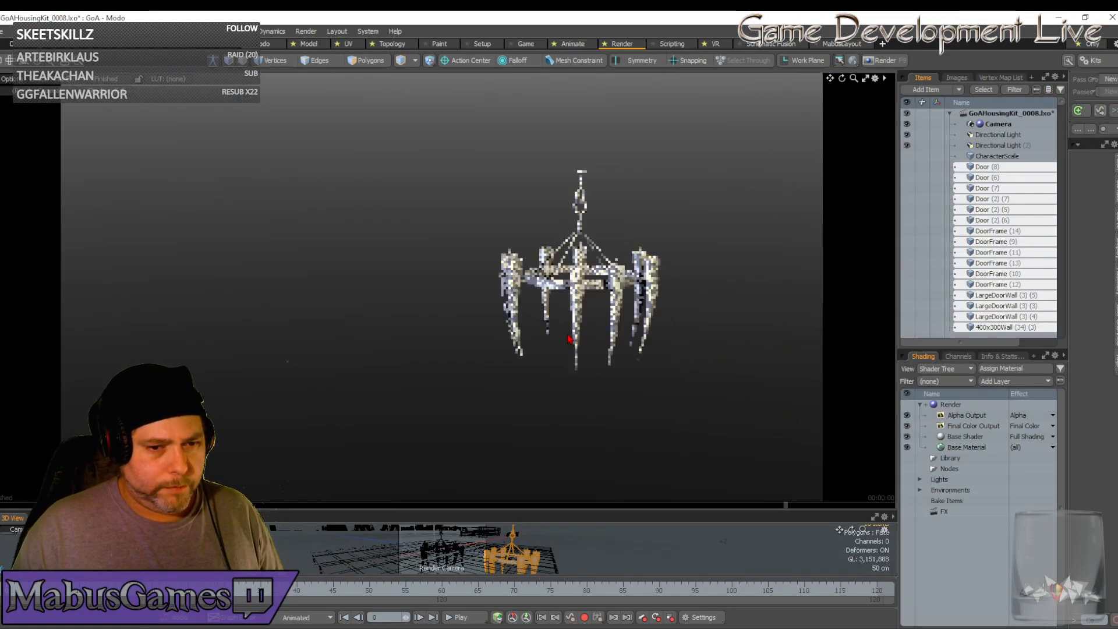
middle_drag(570, 339, 499, 290)
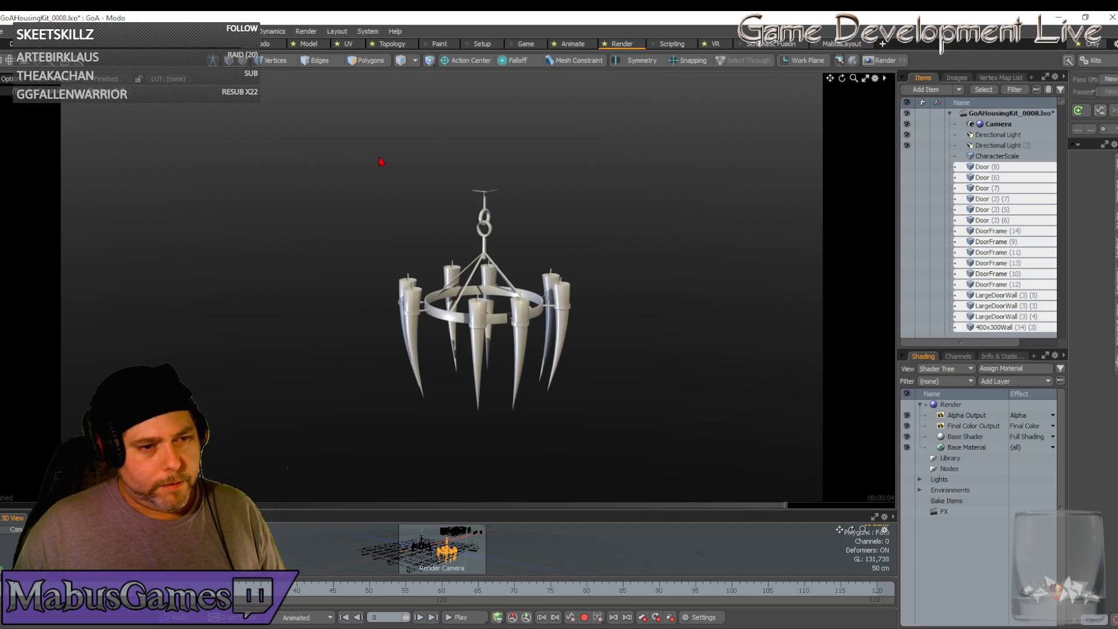
scroll(381, 162, up, 4)
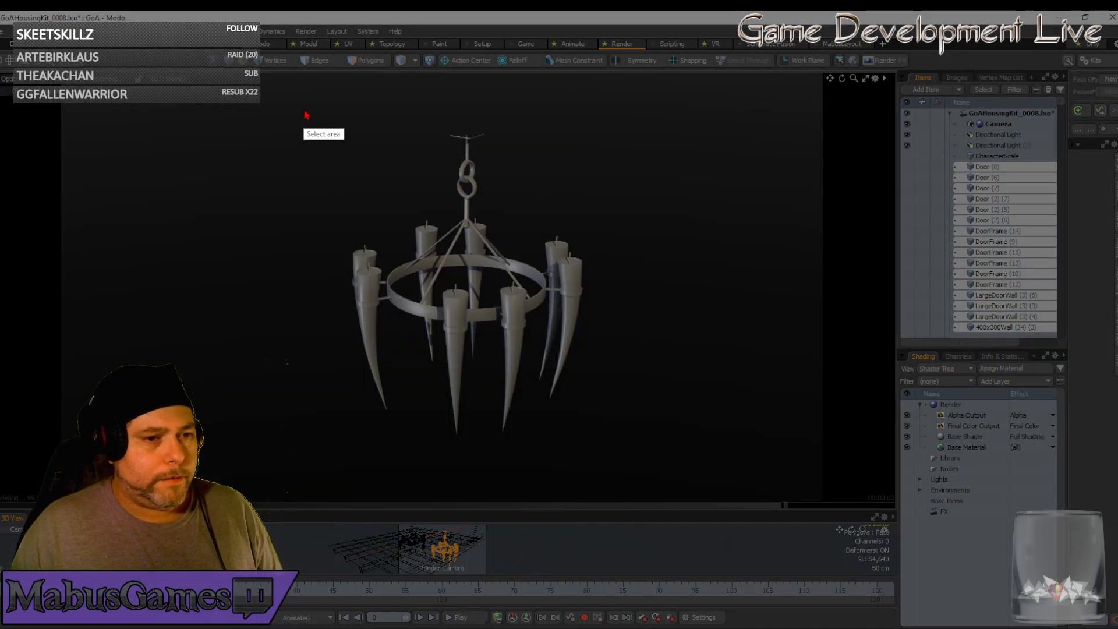
mouse_move(303, 109)
mouse_down()
mouse_move(662, 461)
mouse_move(634, 464)
mouse_up()
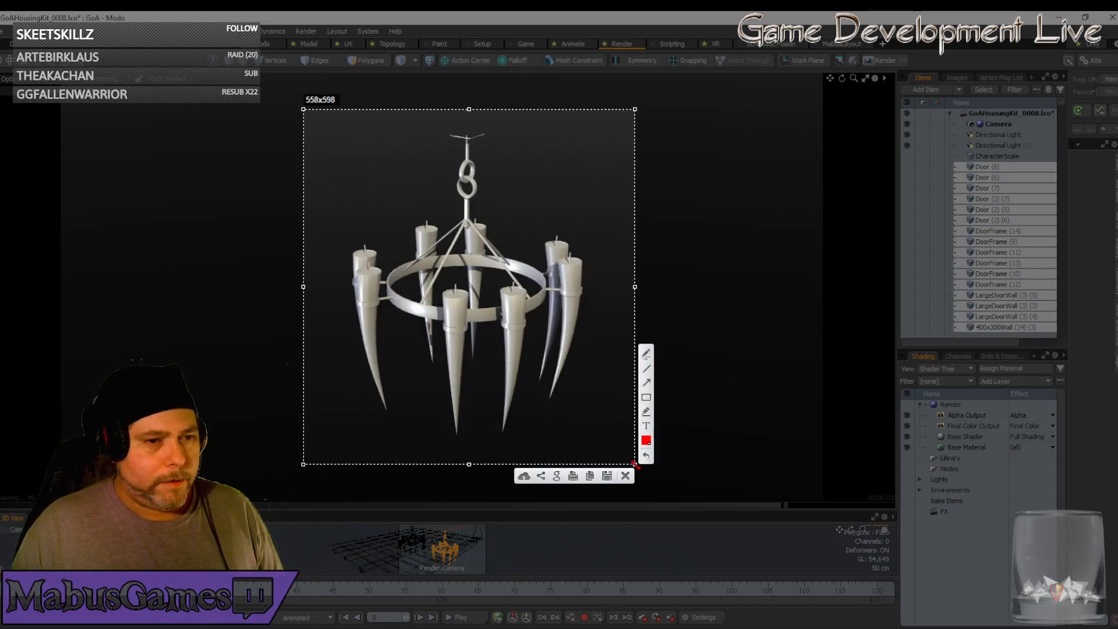
click(590, 475)
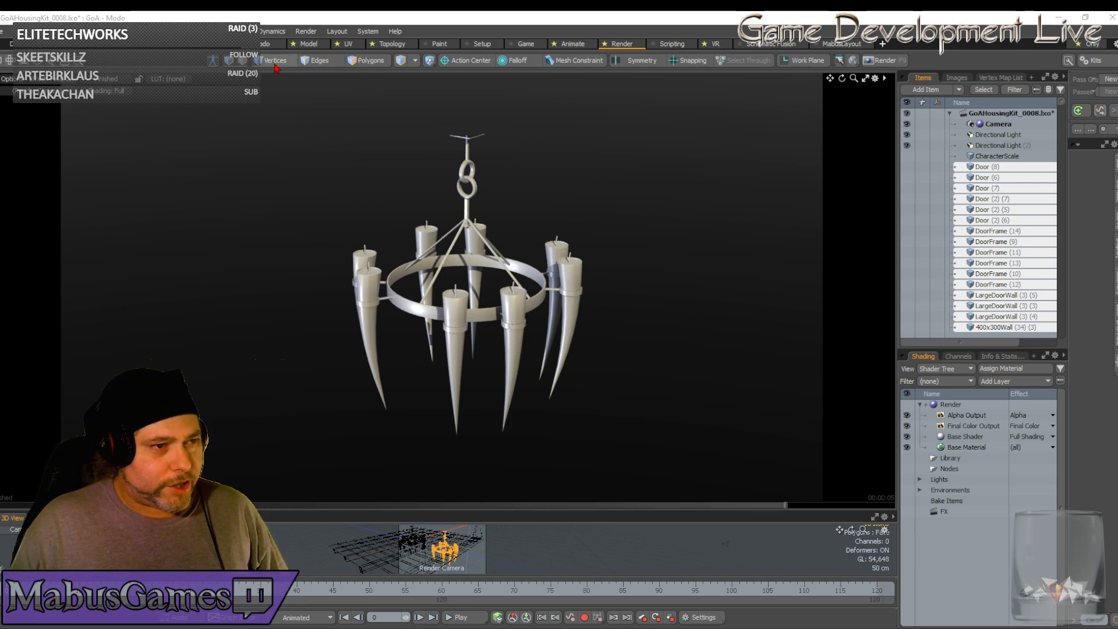
Return to the modeling layout and select both chandeliers, the hearth, the hanging brazier and the wall sconce together, without the floor
click(316, 46)
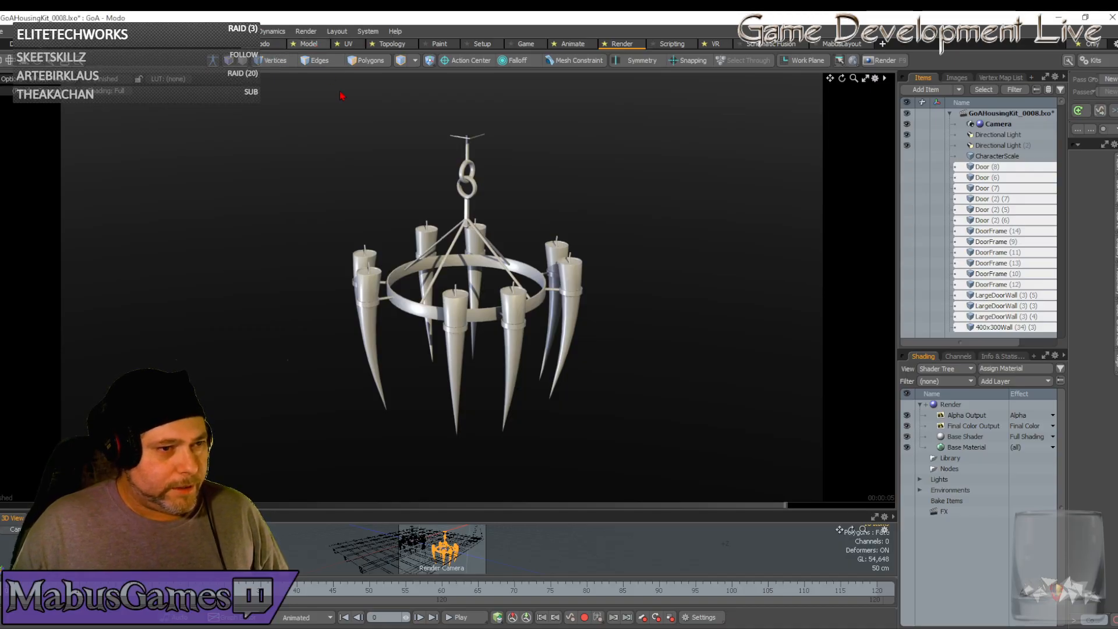
alt+drag(577, 377, 497, 335)
scroll(577, 375, up, 2)
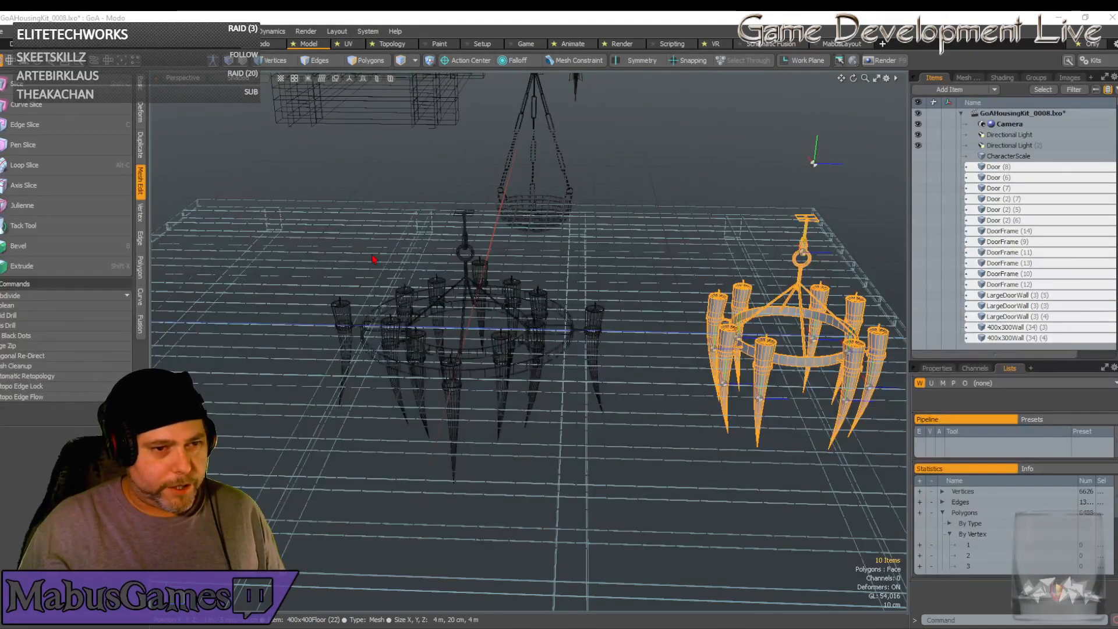
click(691, 177)
alt+drag(691, 177, 669, 221)
scroll(670, 222, down, 3)
right_drag(315, 199, 730, 484)
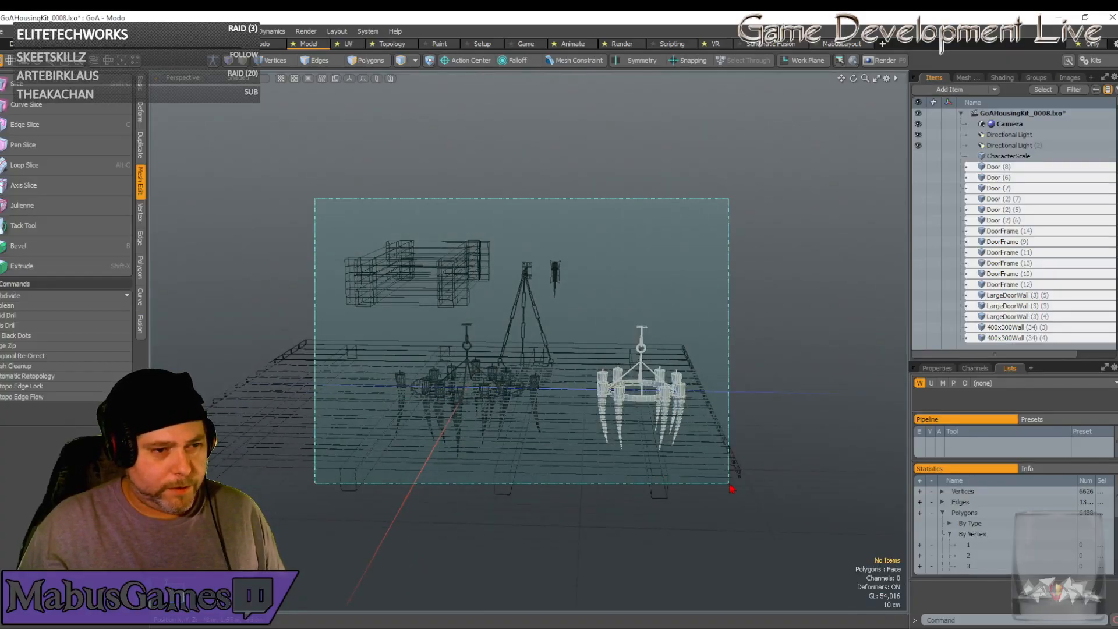
drag(732, 488, 733, 489)
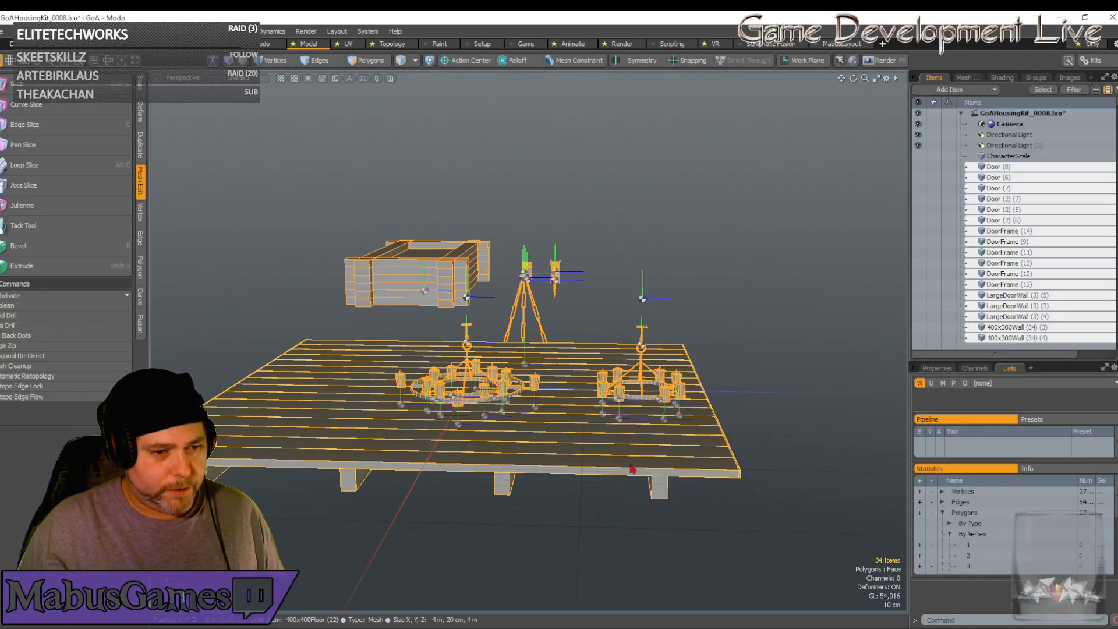
Run the render preview of all selected props and frame both chandeliers, the hearth, the brazier and the wall sconce in one view
click(621, 43)
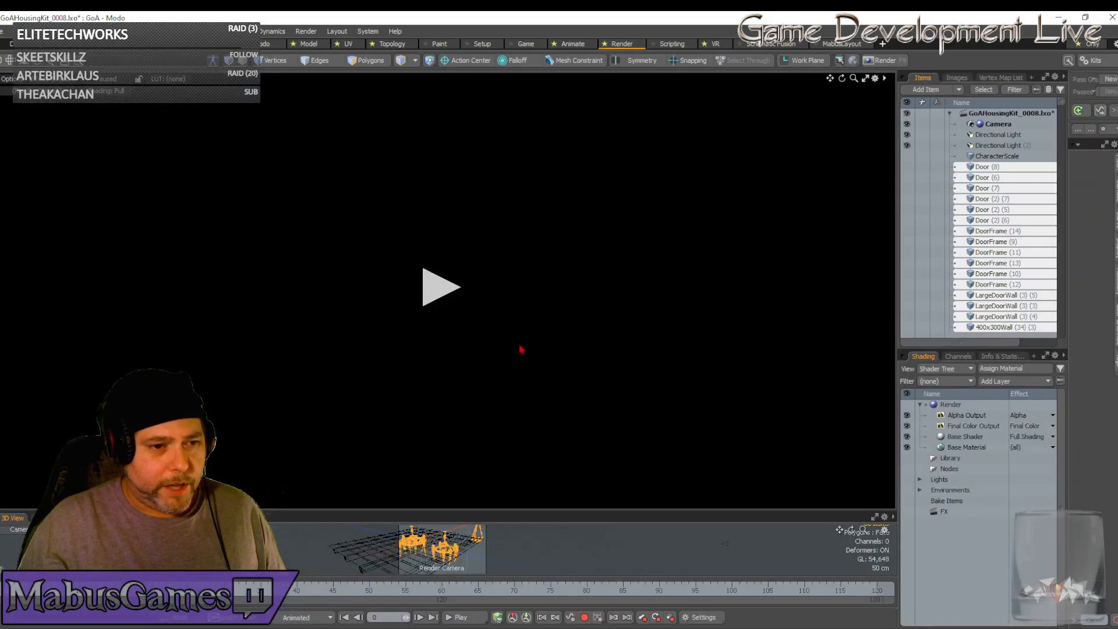
click(442, 291)
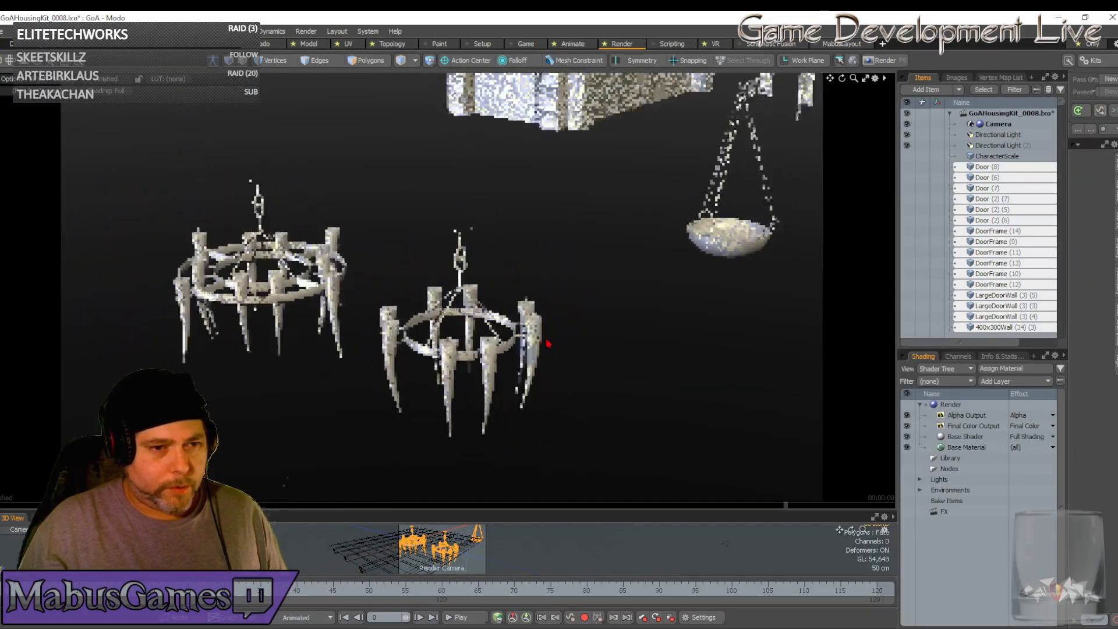
scroll(548, 344, down, 5)
scroll(549, 343, up, 3)
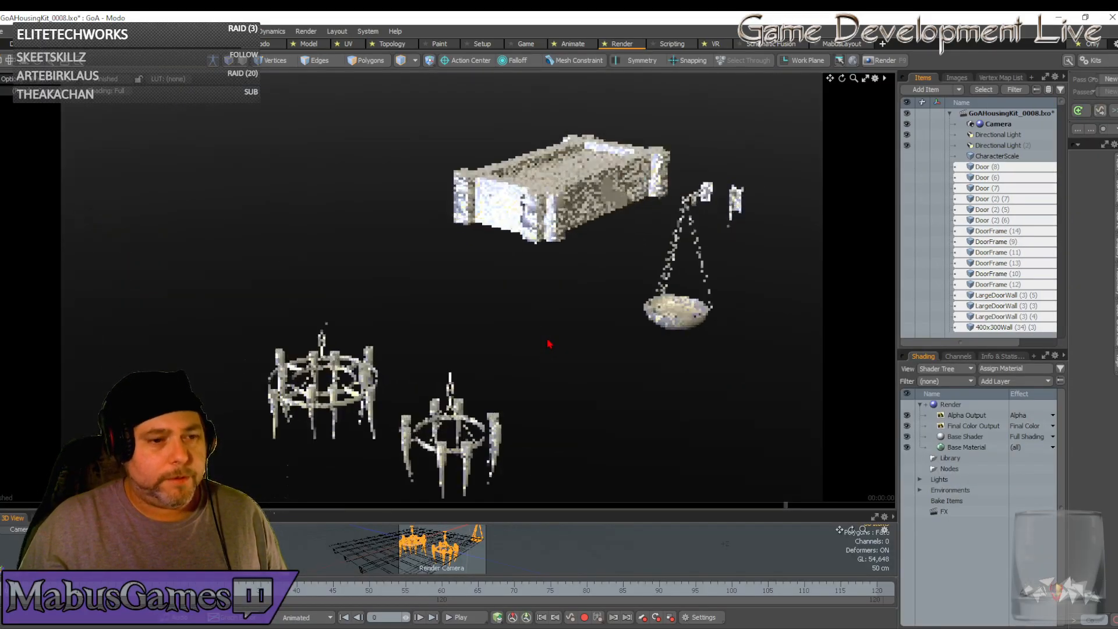
scroll(549, 343, up, 4)
scroll(549, 344, down, 4)
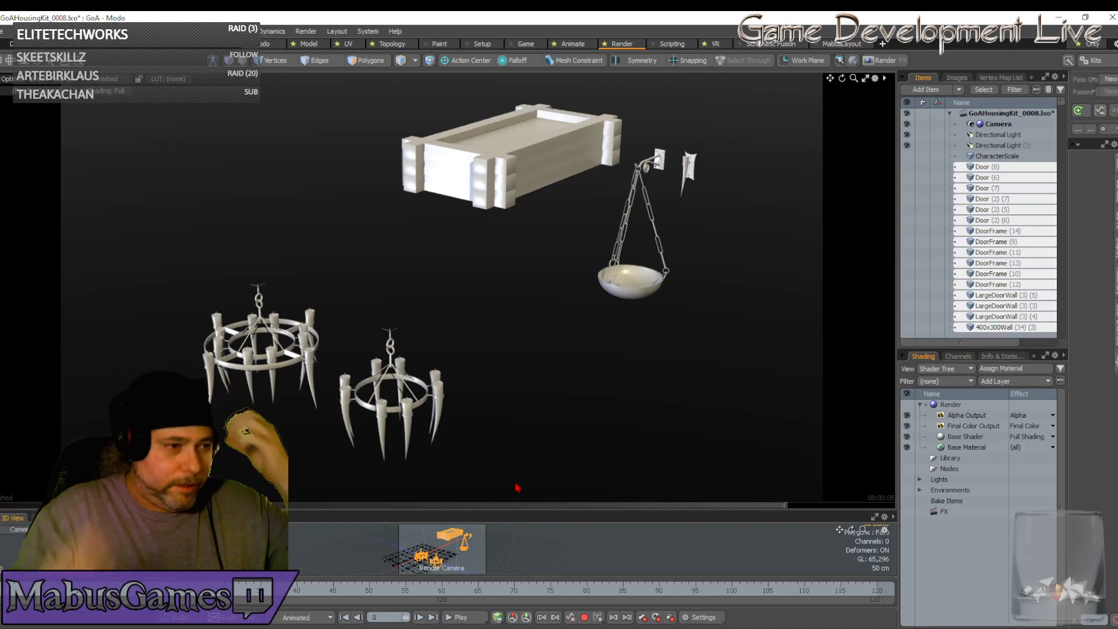
Save the housing kit scene and switch to the web browser
click(2, 31)
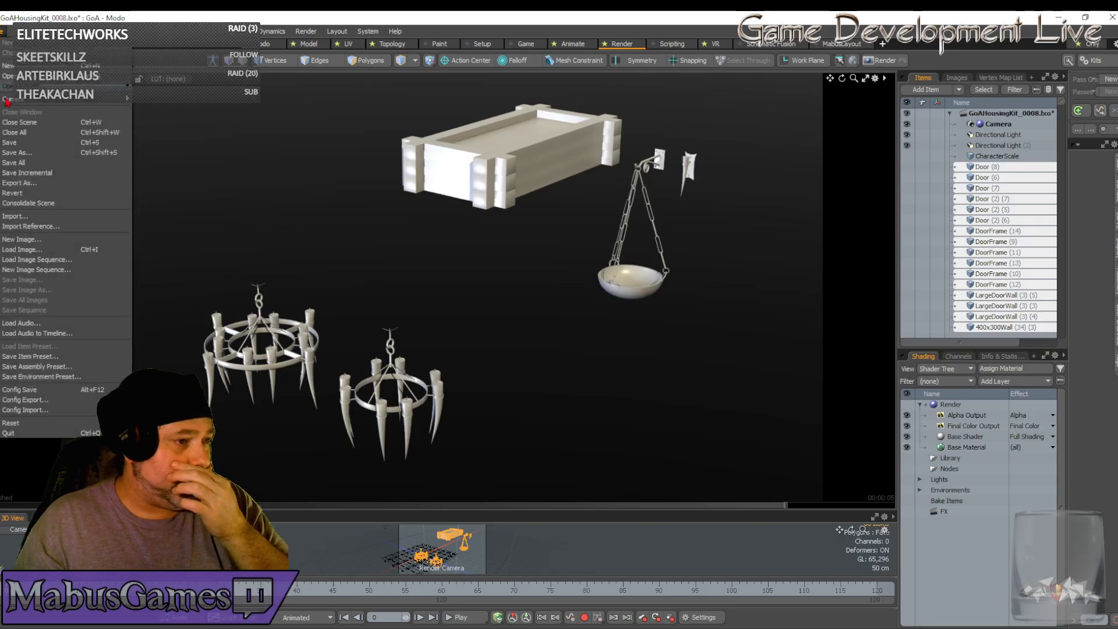
click(130, 155)
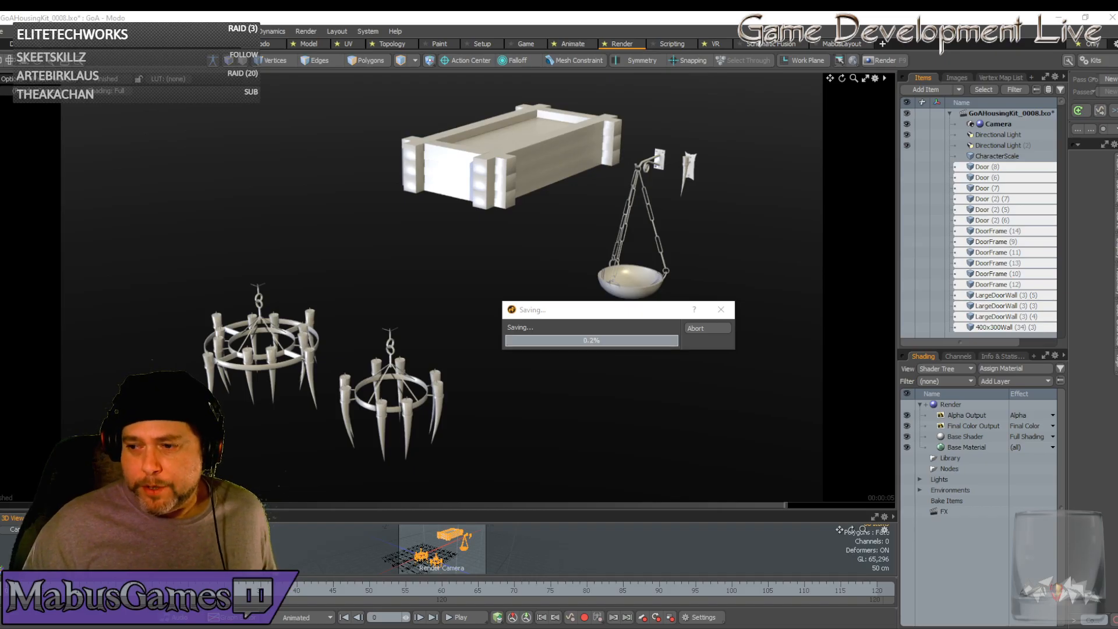
key(alt+Tab)
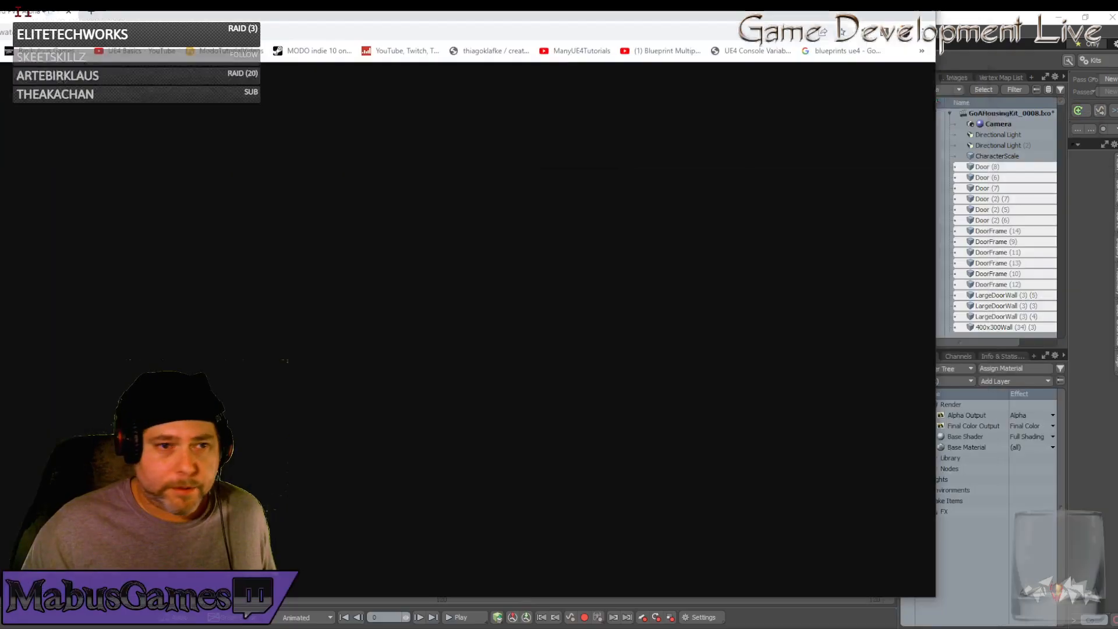
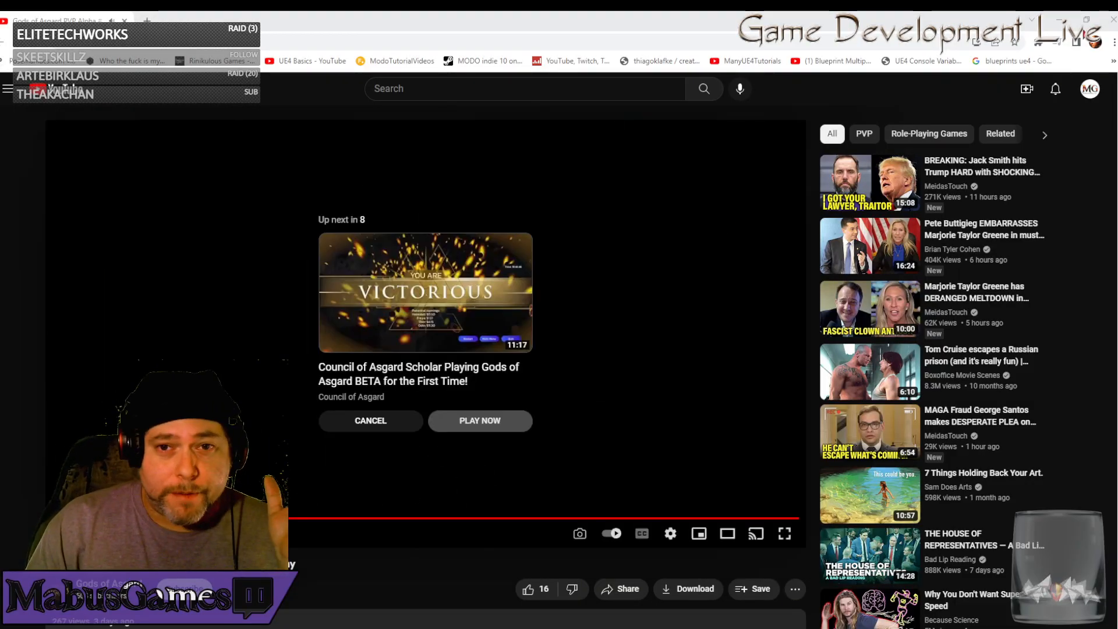
Switch to Modo and inspect the crate, chandeliers and hanging bowl in the render preview from several angles
click(1111, 20)
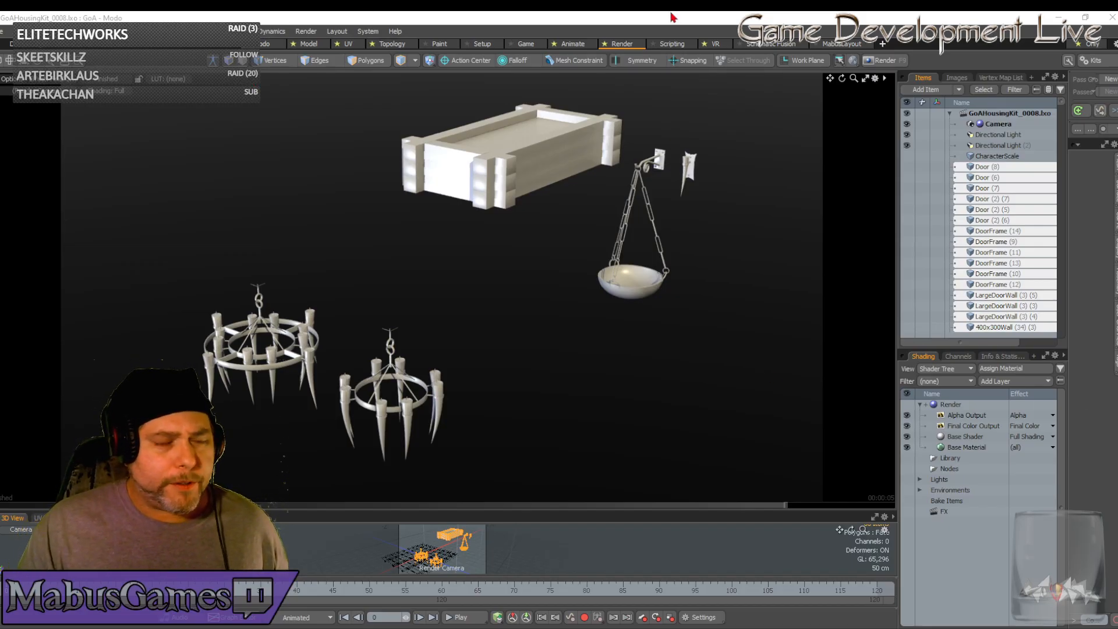
alt+drag(531, 234, 562, 238)
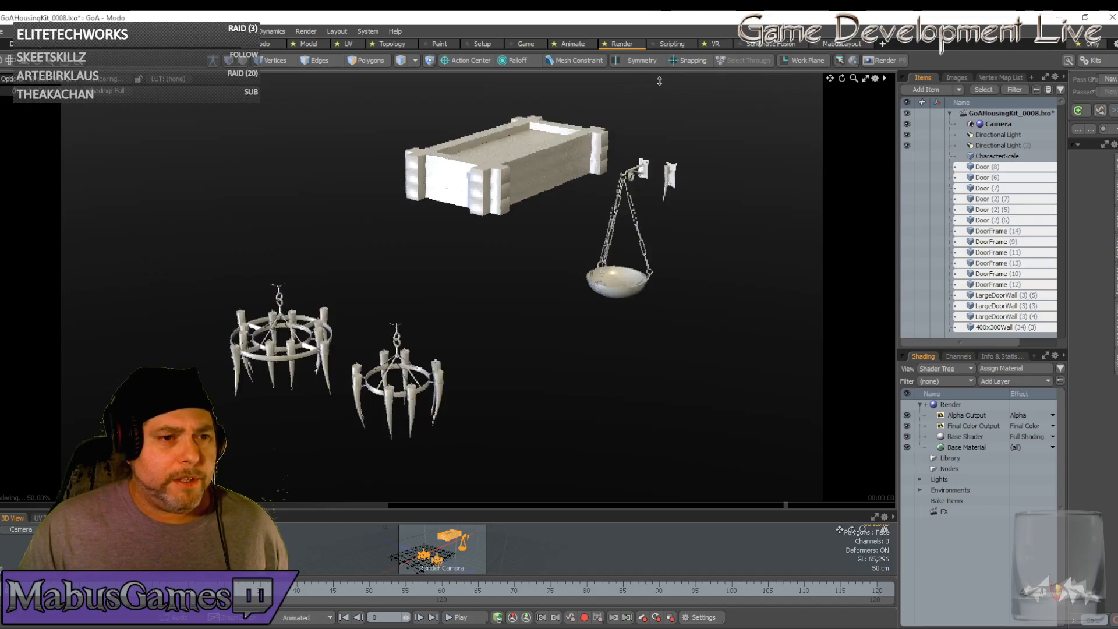
alt+drag(659, 83, 554, 201)
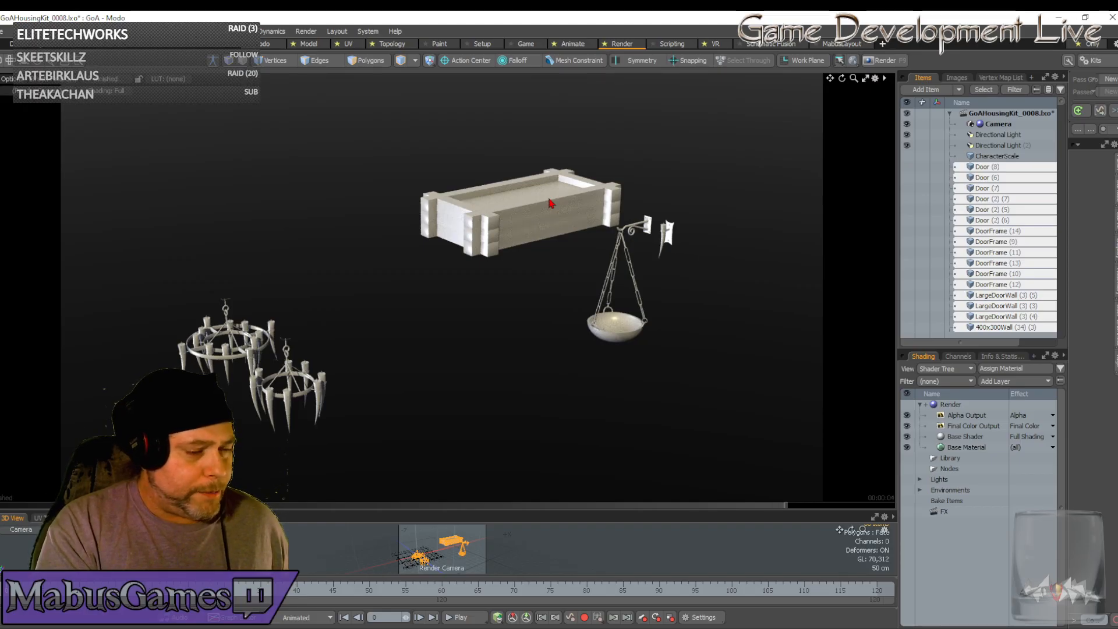
alt+drag(549, 198, 523, 129)
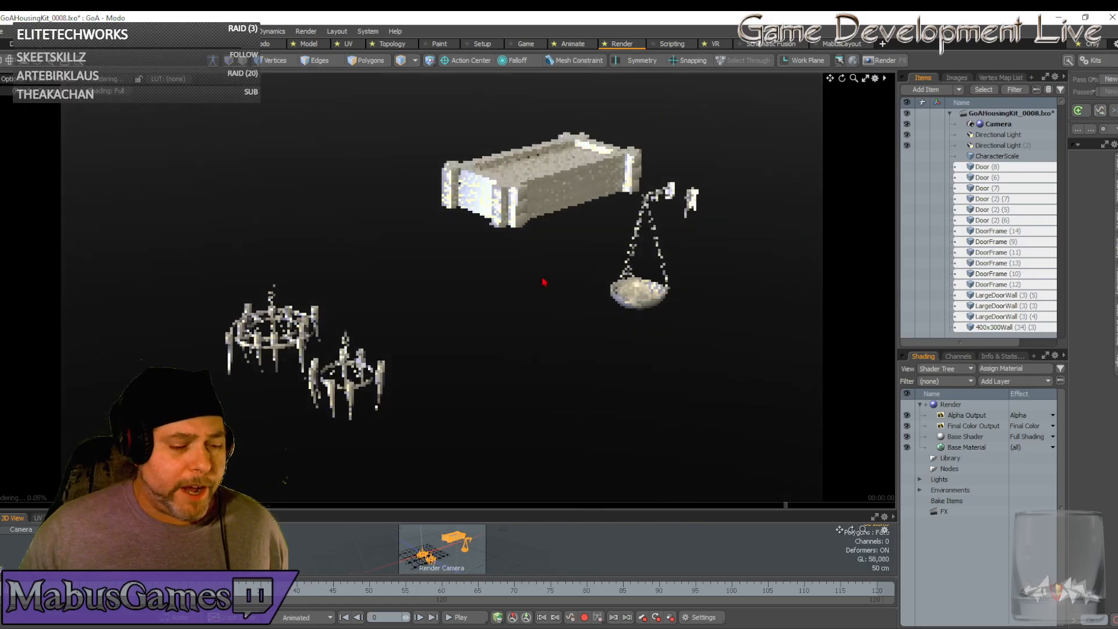
Switch to Unreal Editor and survey the whole housing kit level from above, including the fortress and longhouses
key(alt+Tab)
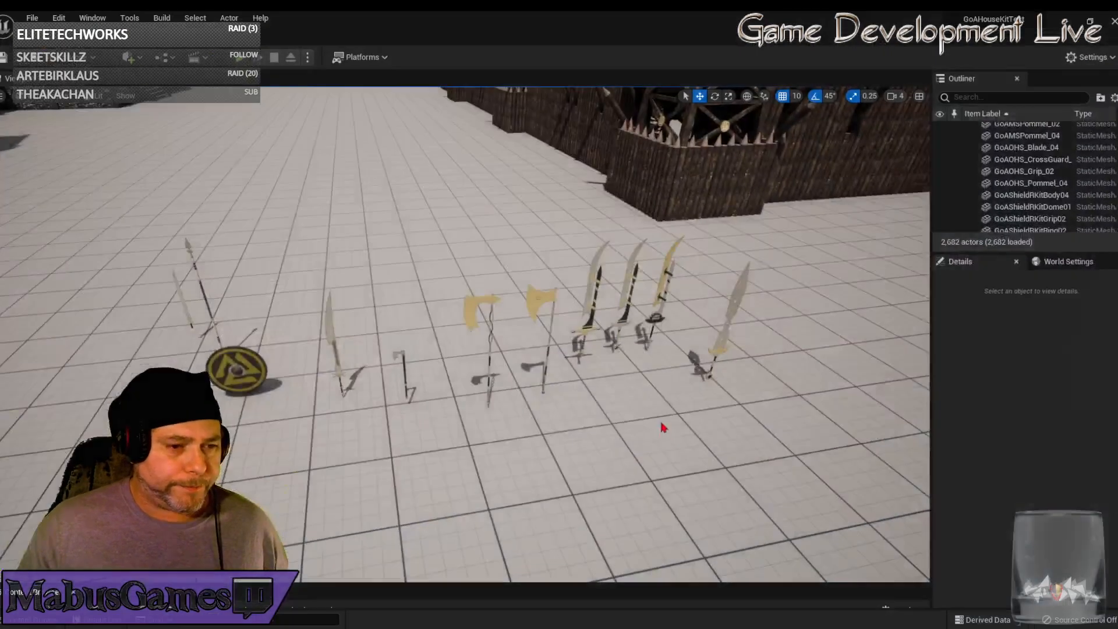
right_drag(637, 467, 495, 262)
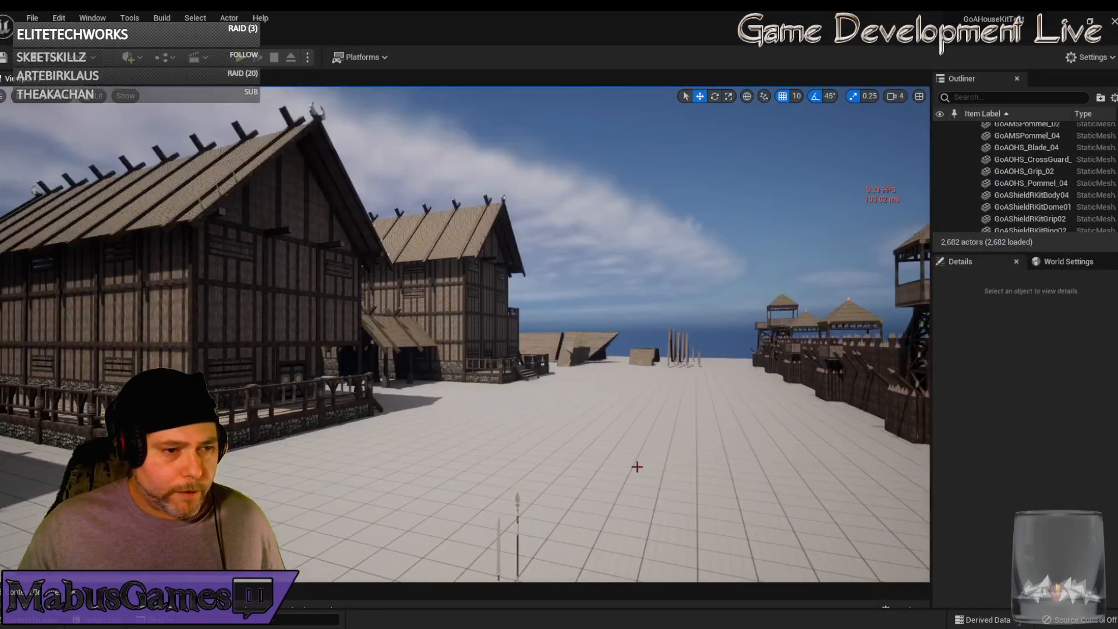
right_drag(637, 464, 448, 416)
key(s)
right_drag(466, 334, 460, 413)
right_drag(637, 461, 600, 507)
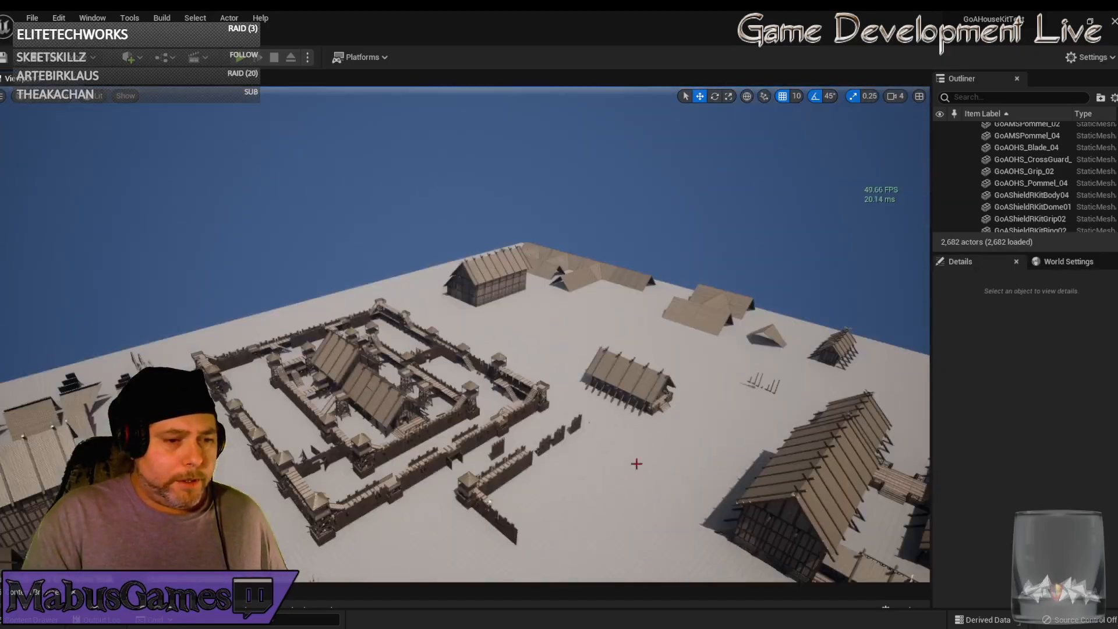
mouse_move(578, 453)
right_down()
mouse_move(588, 461)
mouse_move(547, 460)
mouse_move(643, 457)
mouse_move(574, 453)
right_up()
key(s)
key(s)
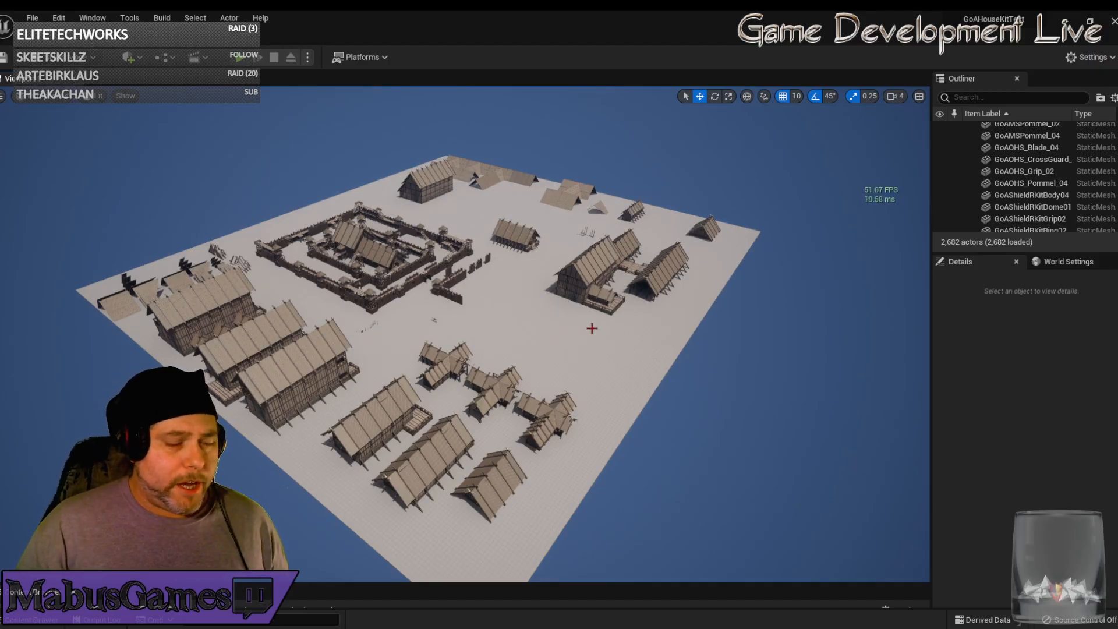
mouse_move(596, 352)
right_down()
mouse_move(725, 349)
mouse_move(568, 343)
mouse_move(577, 350)
right_up()
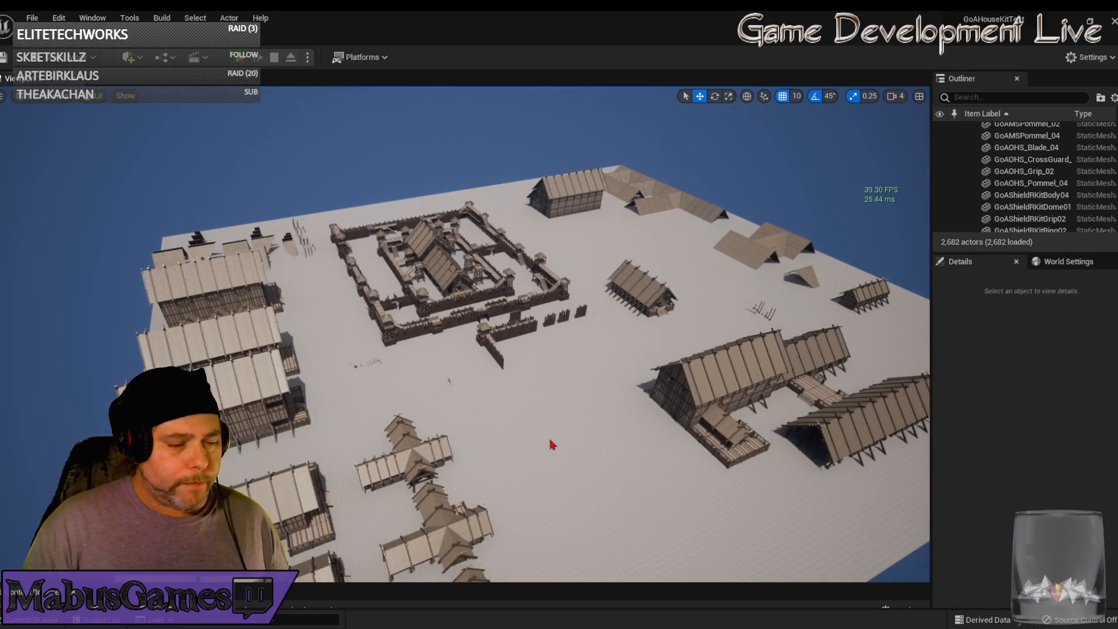
Play-test the level by walking the character through the palisade gate, and end the play session
key(alt+p)
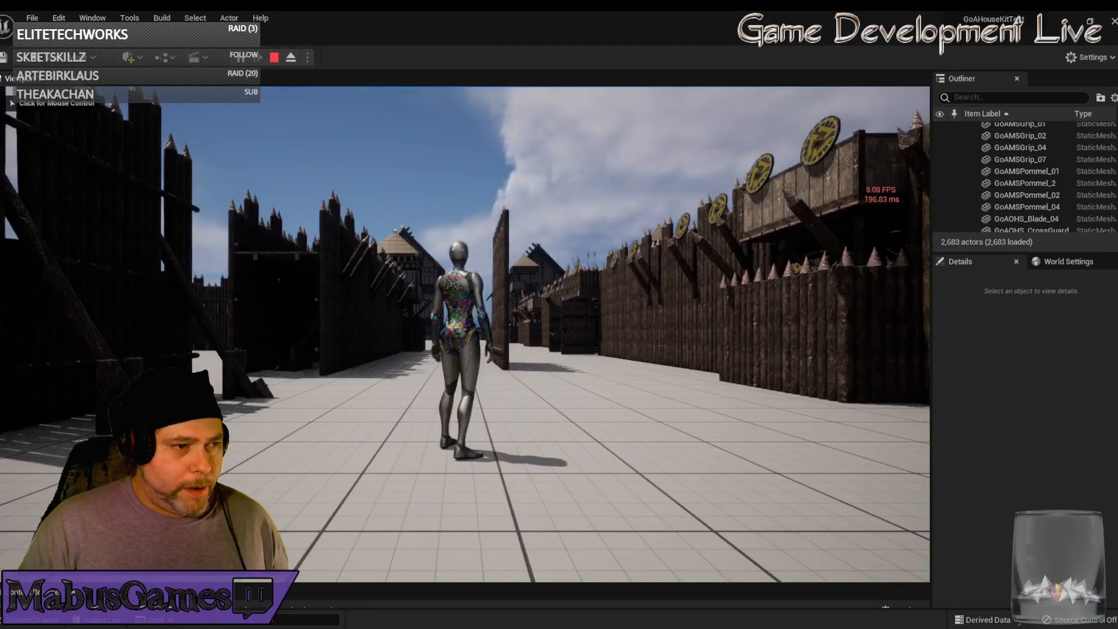
key(w)
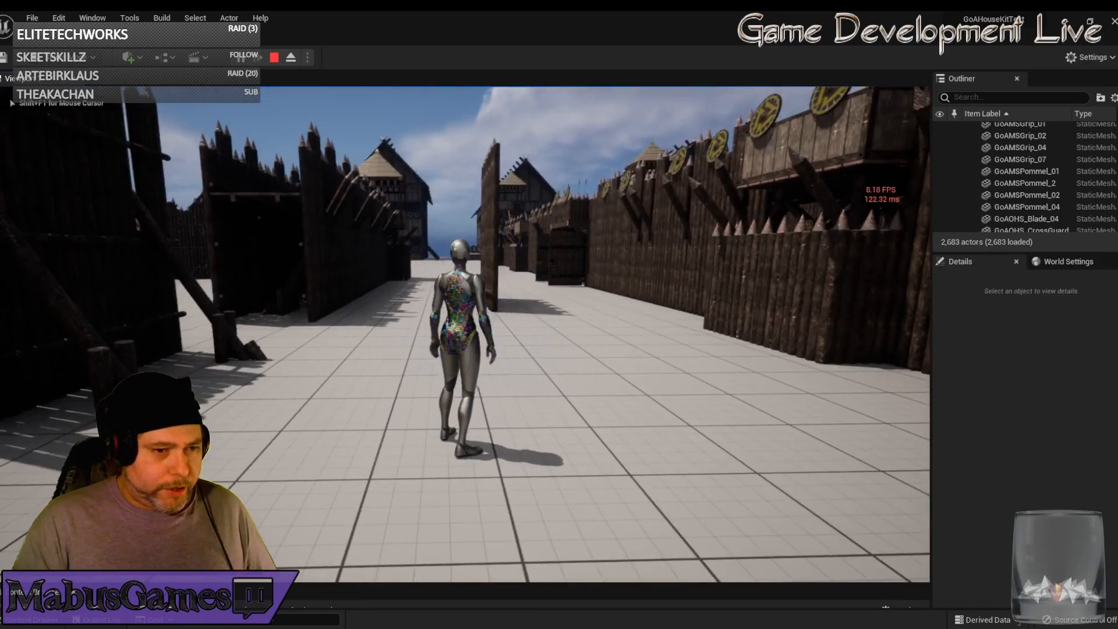
key(w)
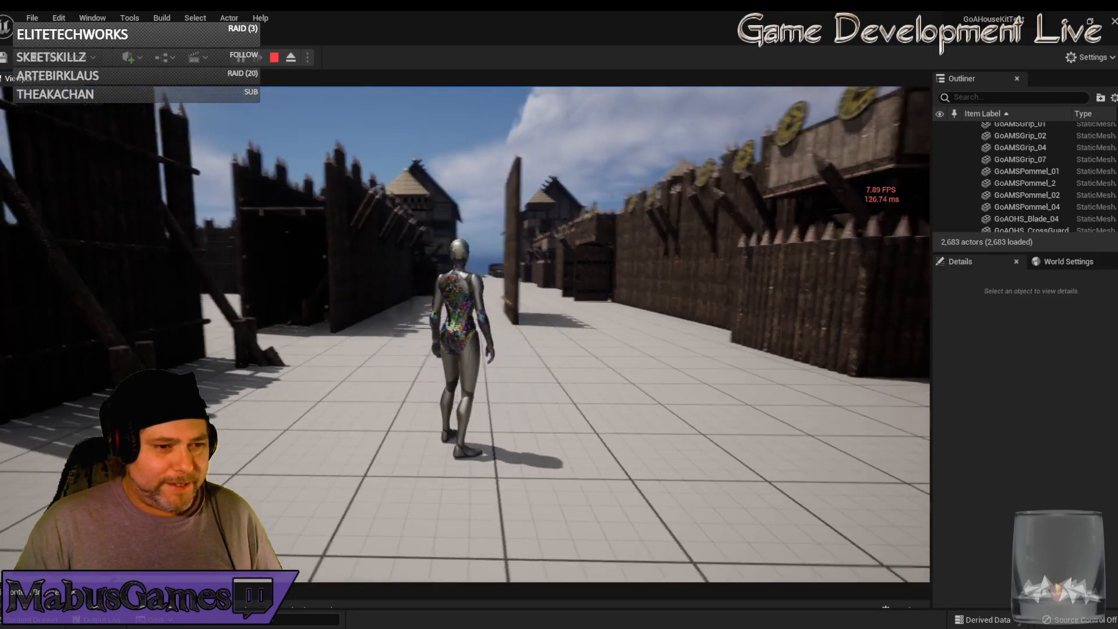
key(w)
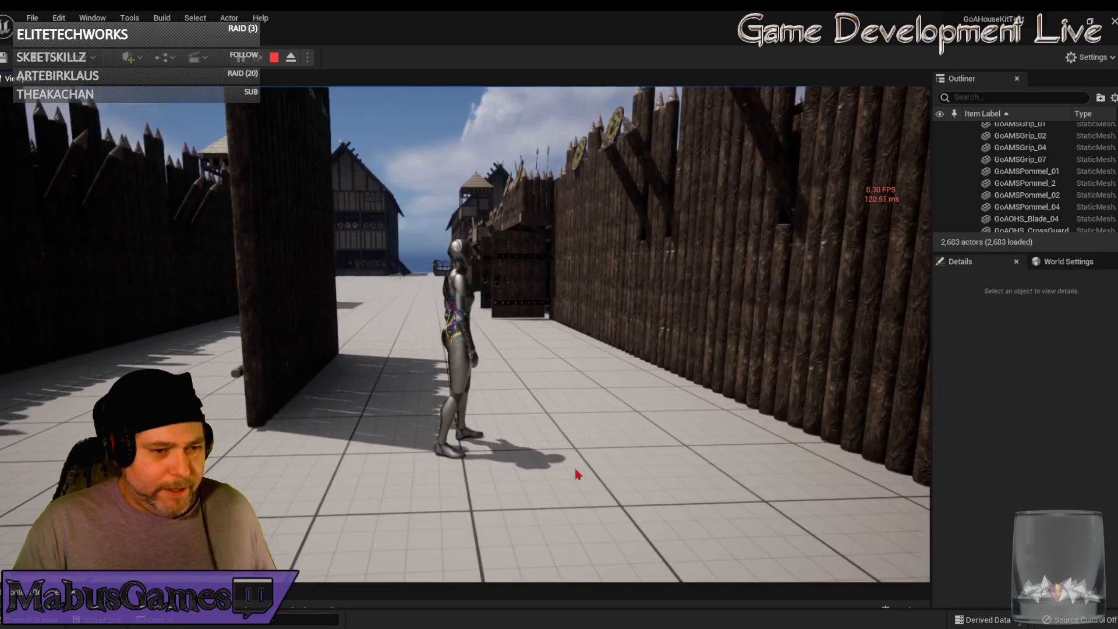
key(Escape)
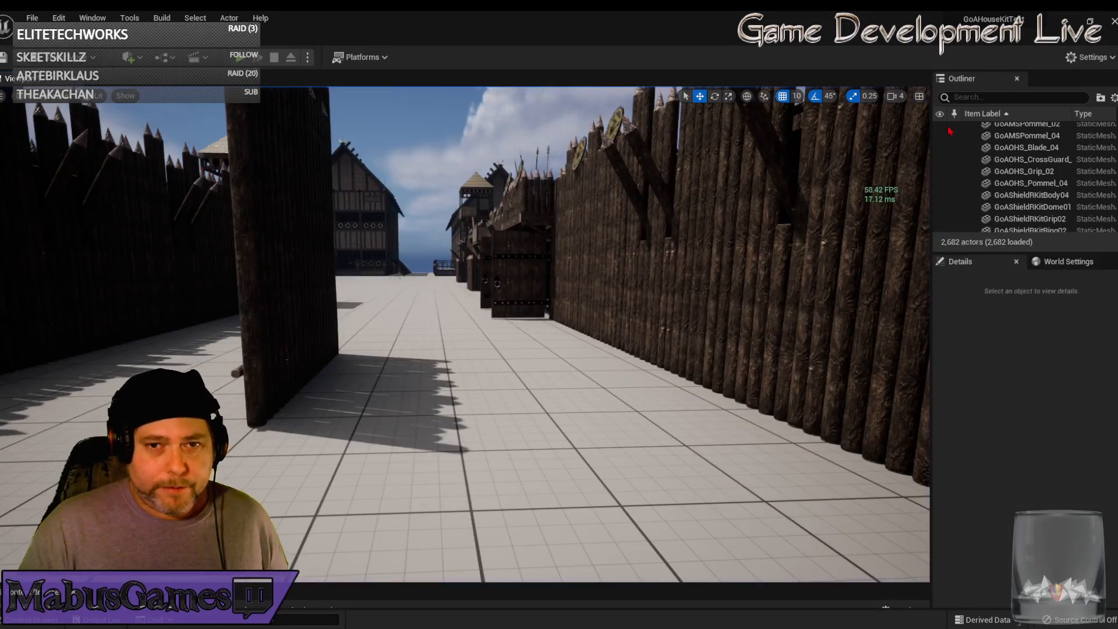
Save all modified levels and assets of the project
click(32, 18)
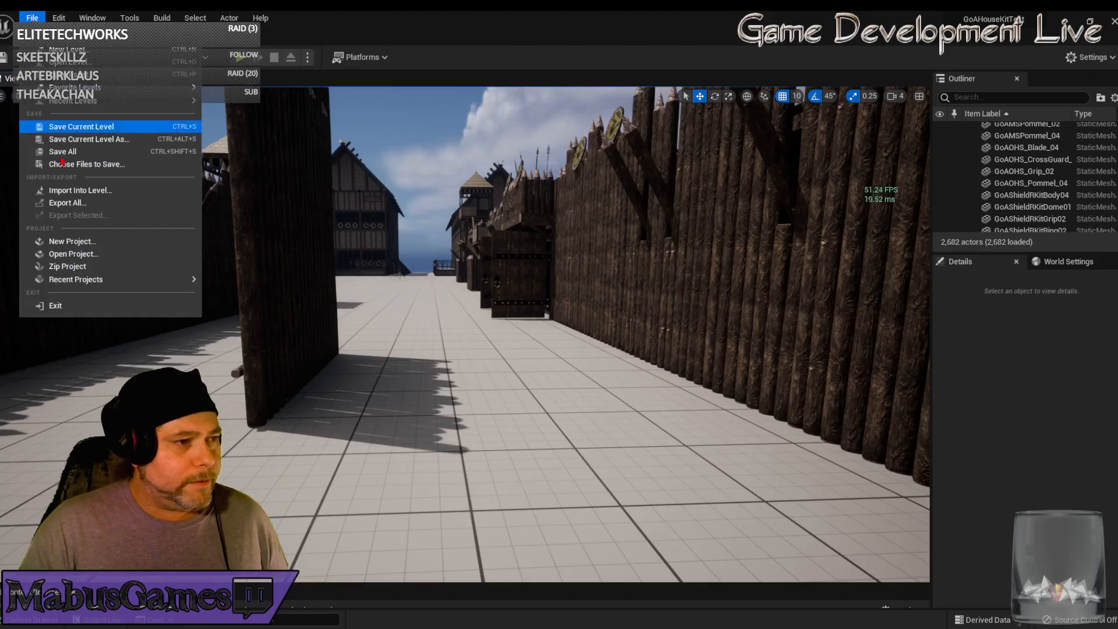
click(88, 150)
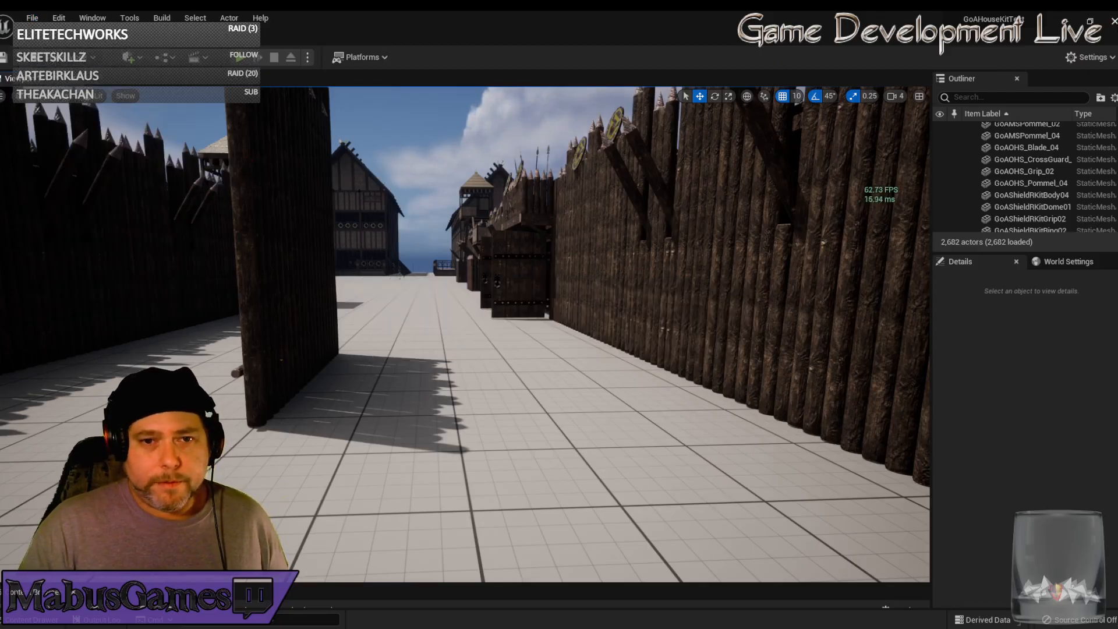
key(alt+Tab)
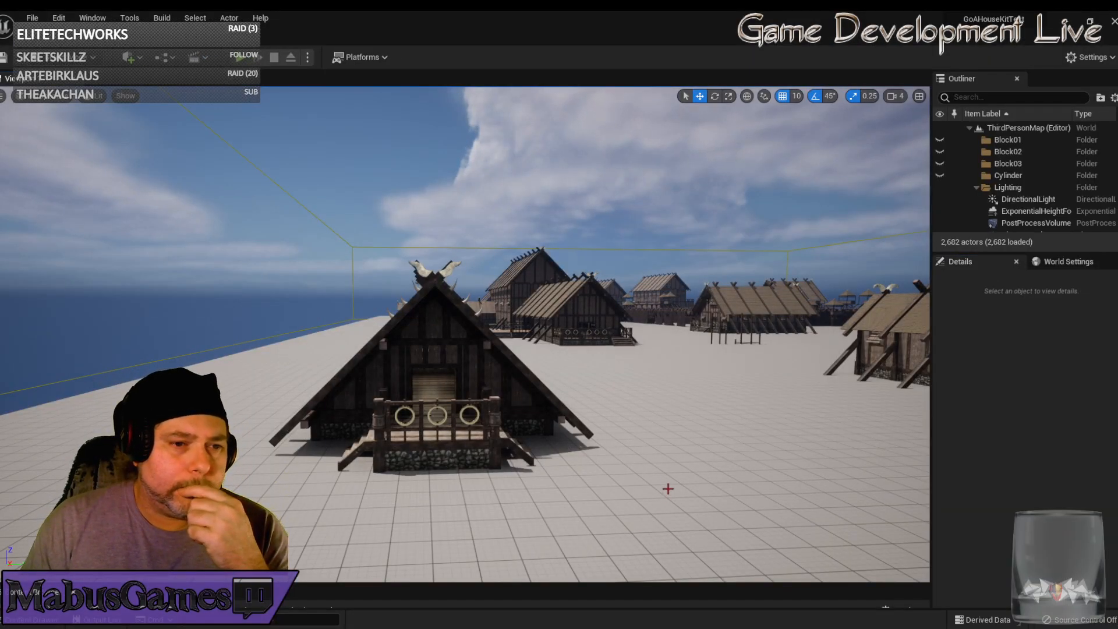
Start a new play session and run the character along the palisade walkways and through the fortress courtyard
right_drag(676, 489, 727, 489)
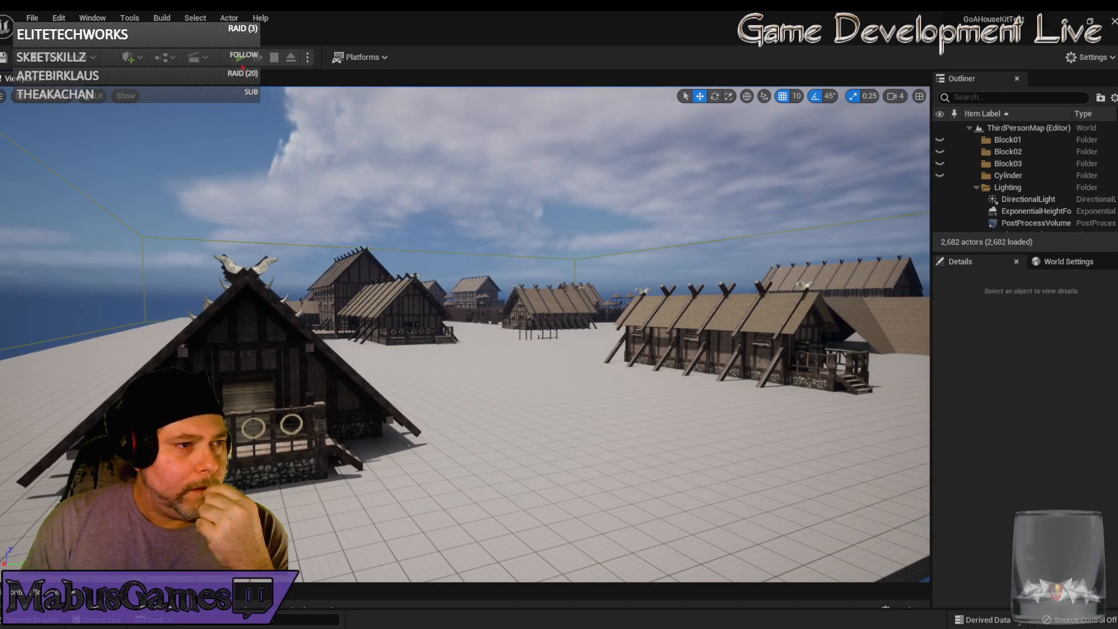
click(240, 57)
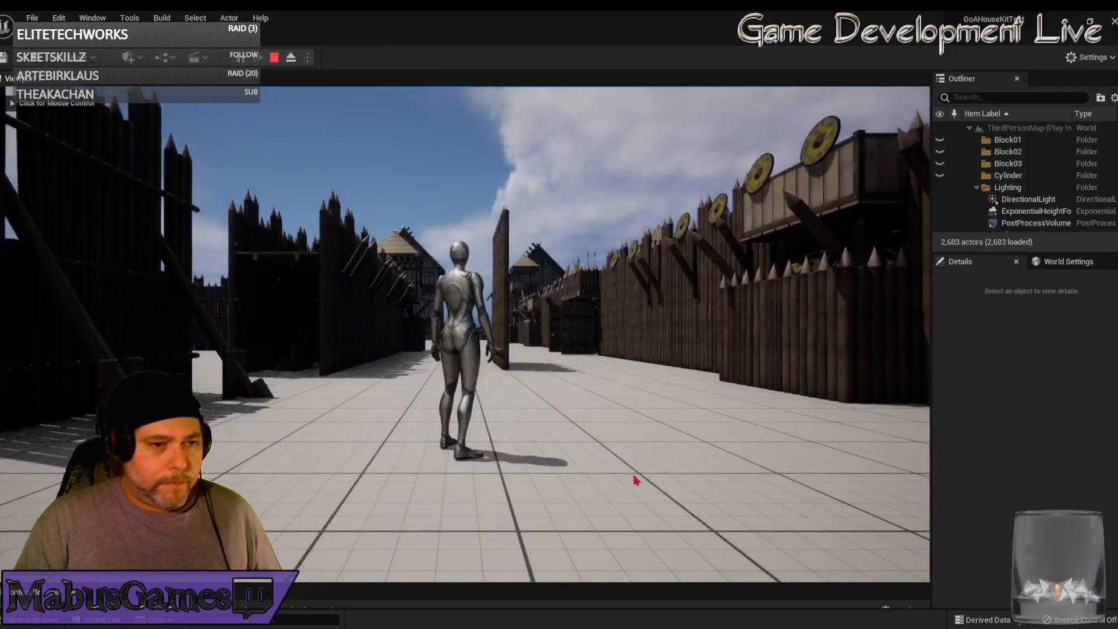
click(636, 480)
key(w)
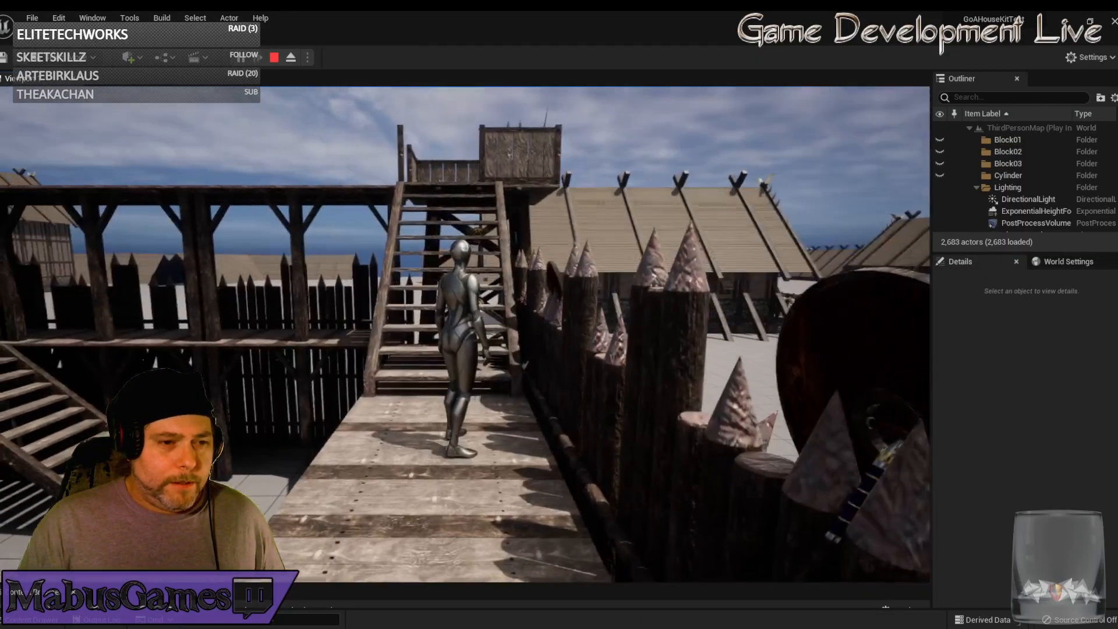
key(w)
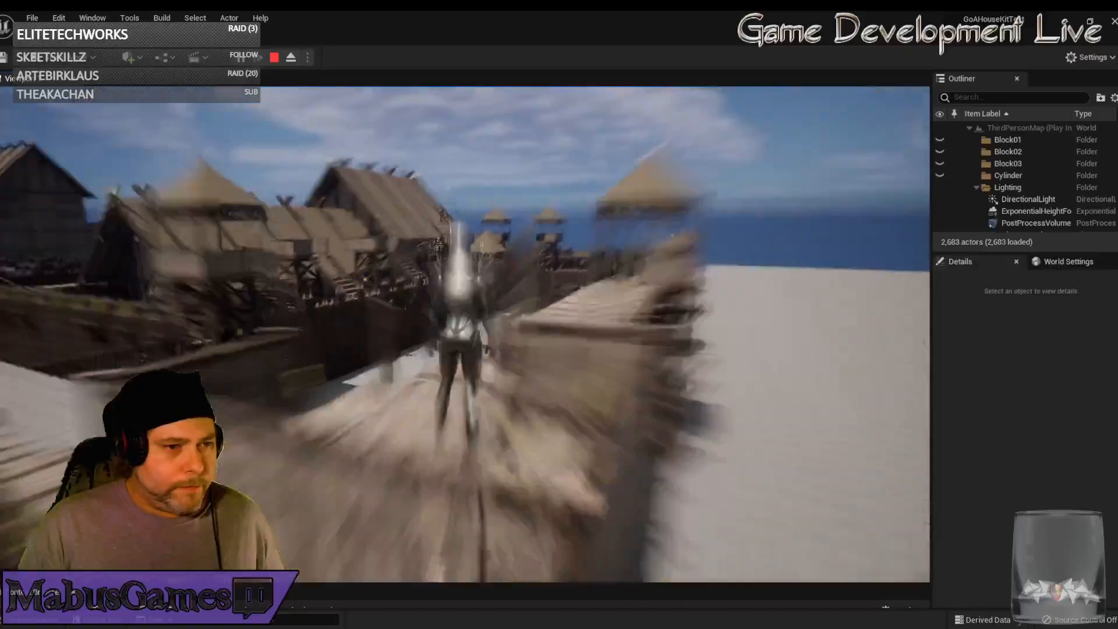
key(w)
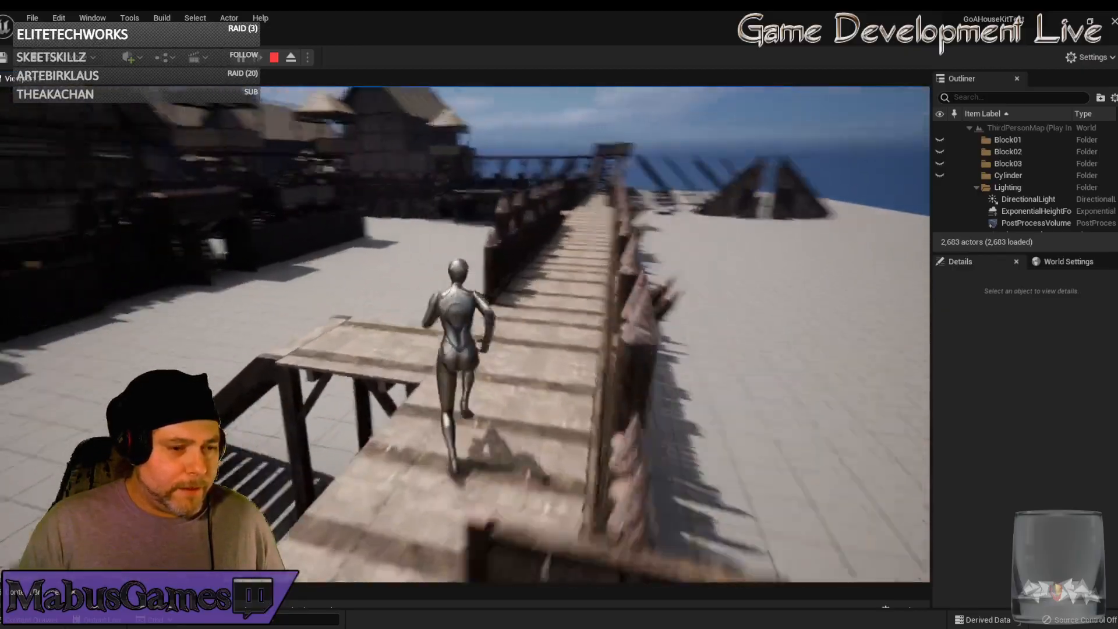
key(w)
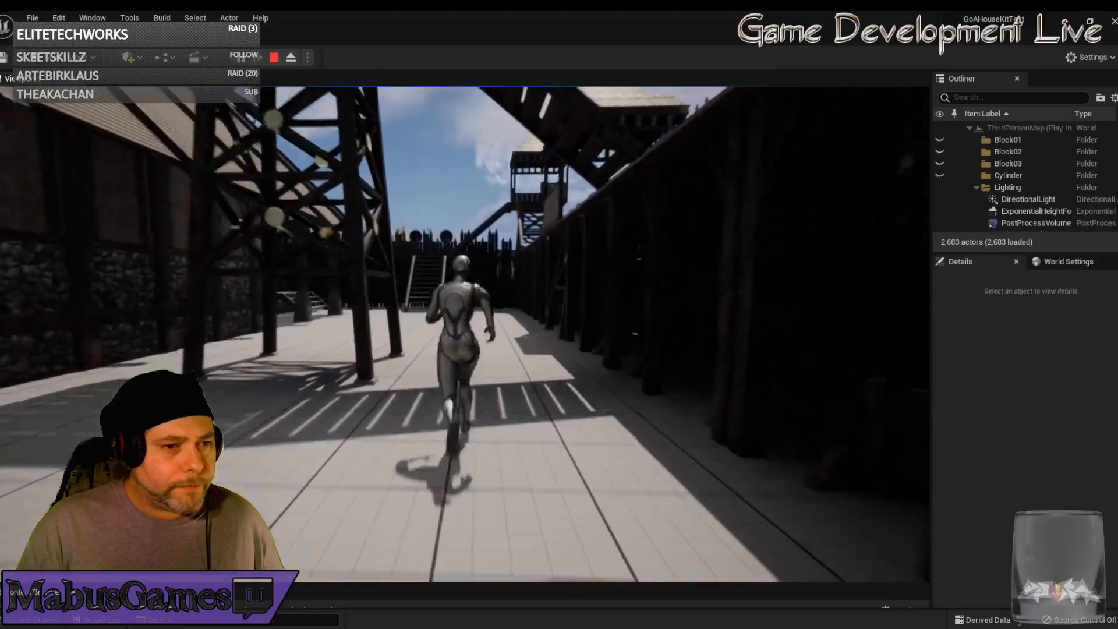
key(w)
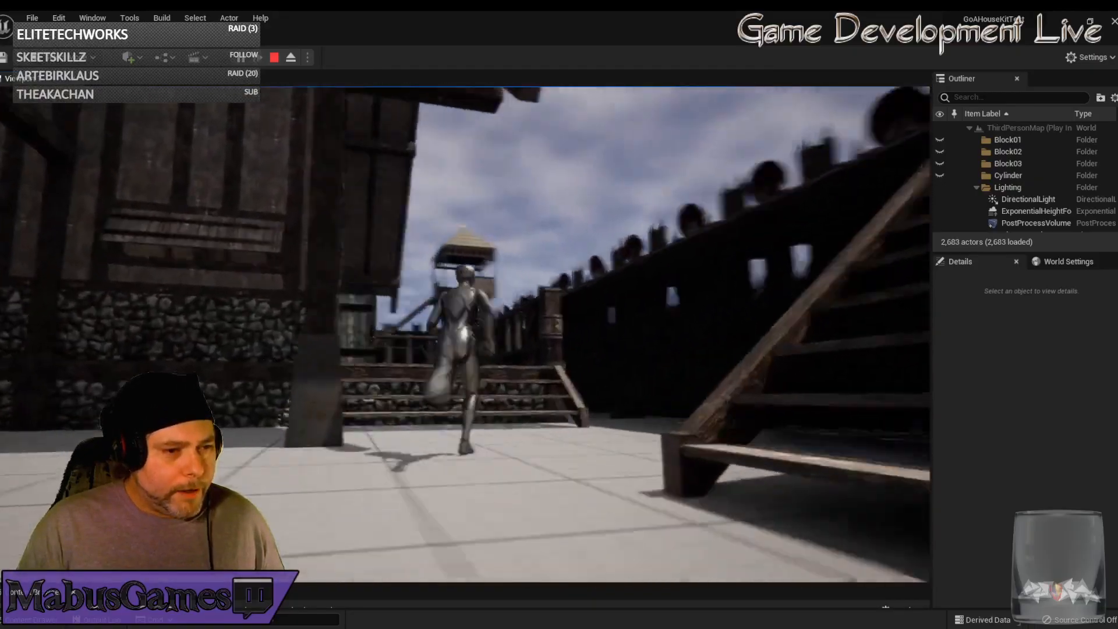
Explore the timber hall's interior with the character, from the upper floor through the main room to the doorway
key(w)
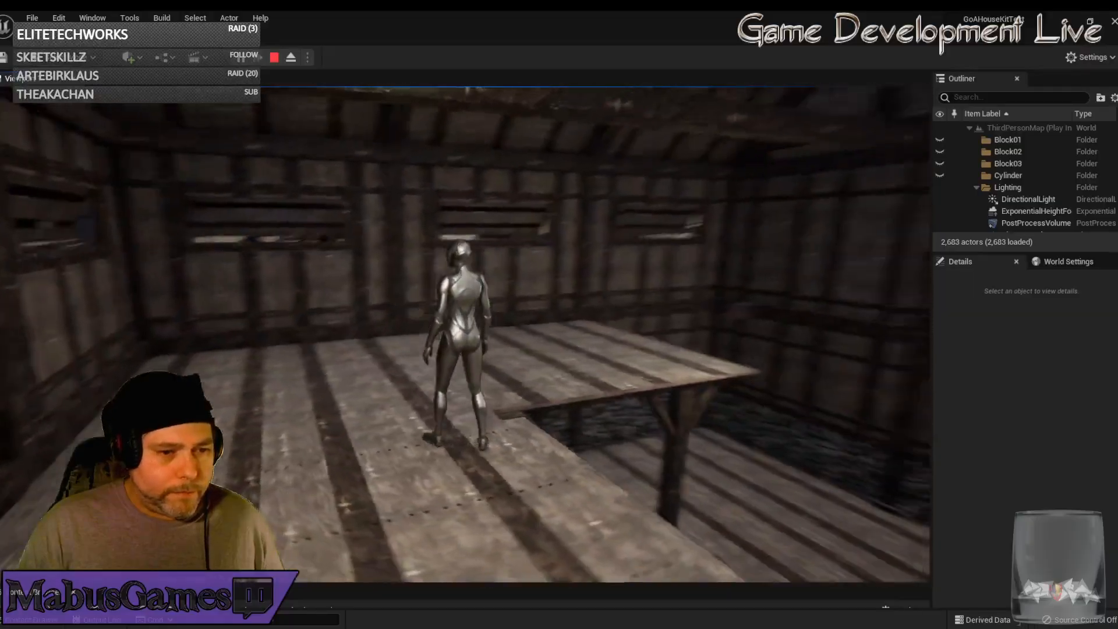
key(w)
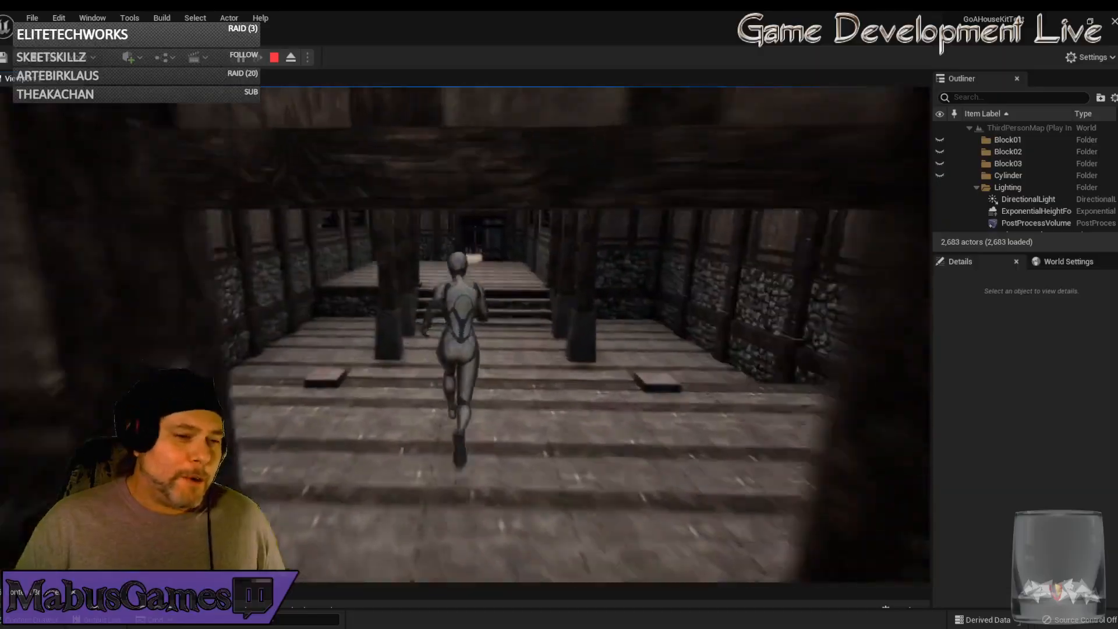
key(w)
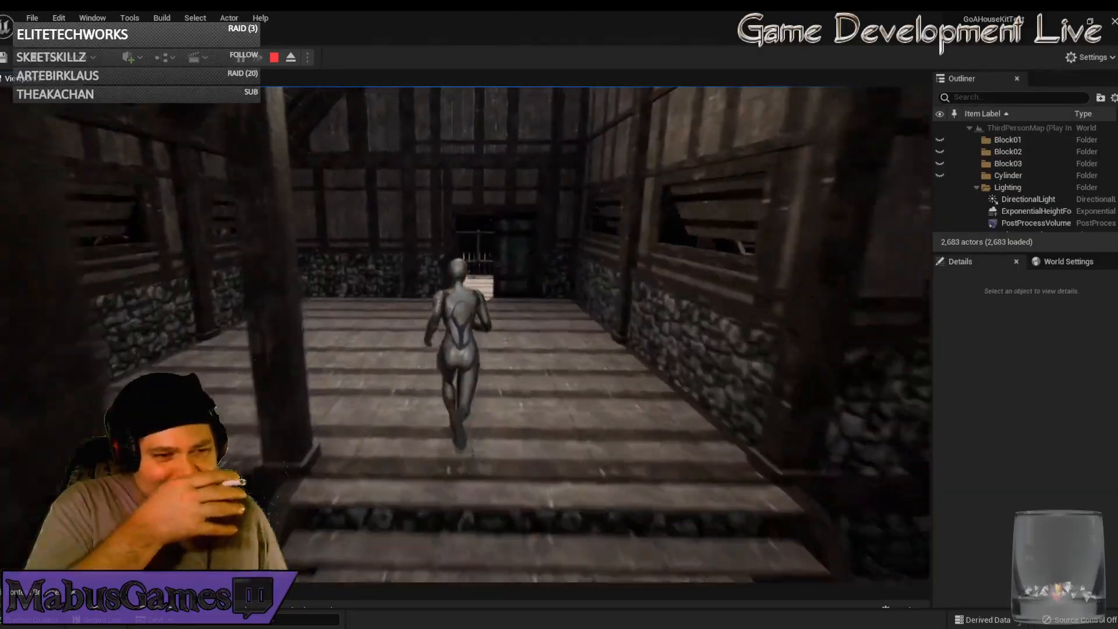
key(w)
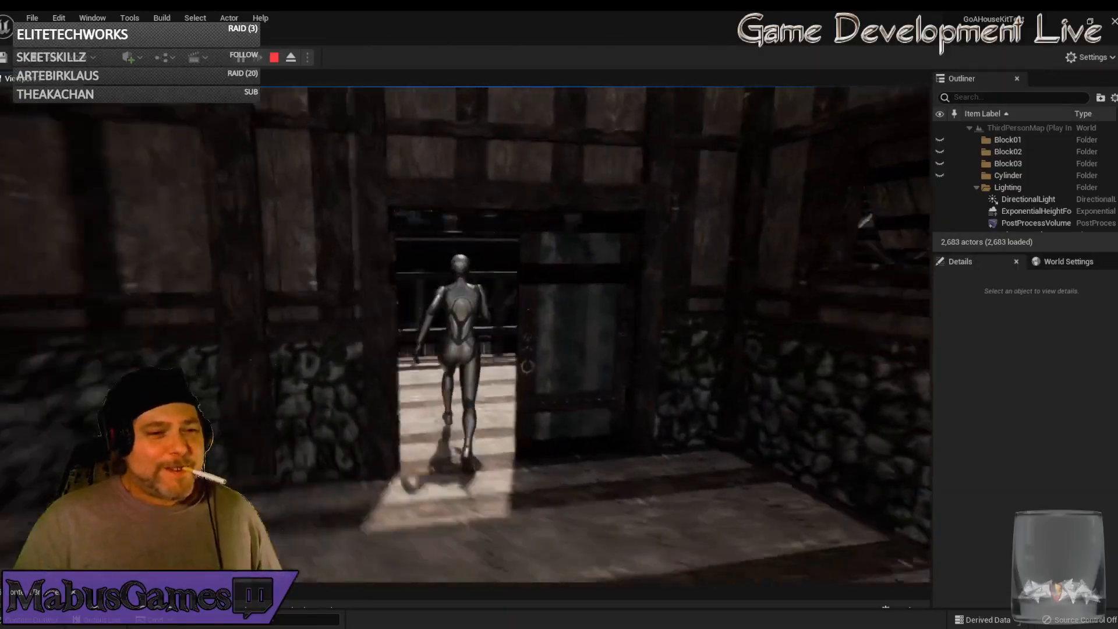
Run the character out of the hall, up the courtyard stairs, along the palisade walkway and onto the wooden lookout platform
key(w)
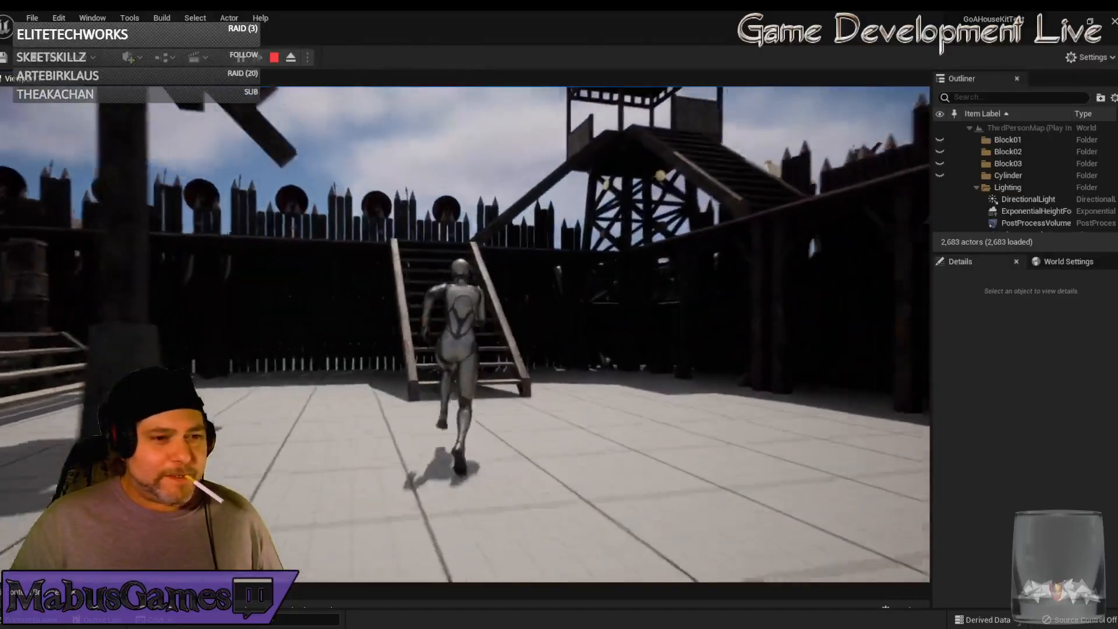
key(w)
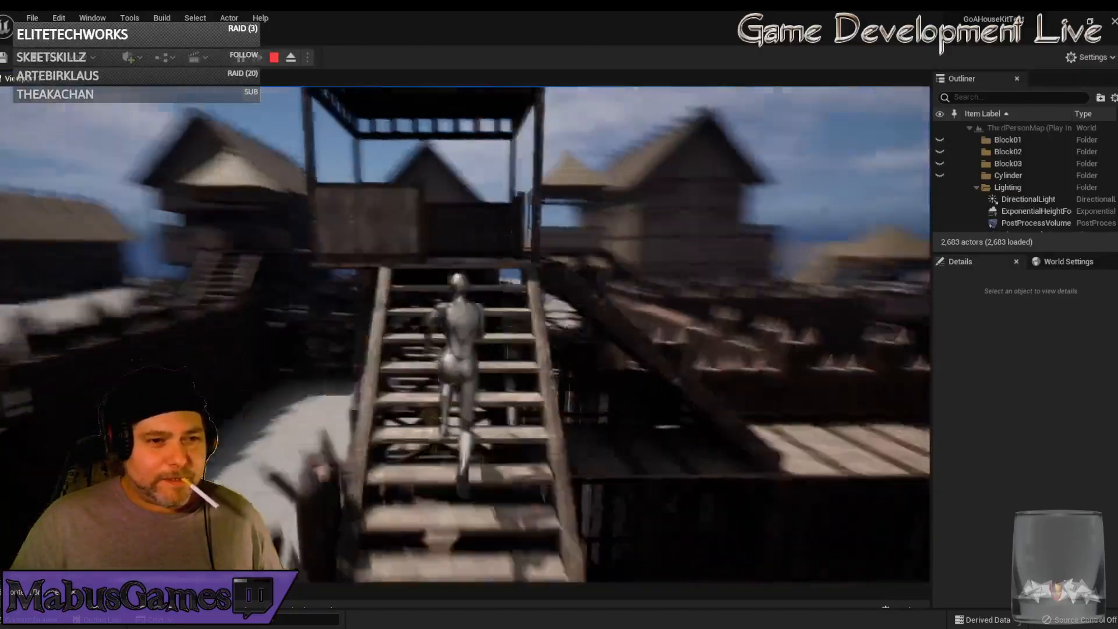
key(w)
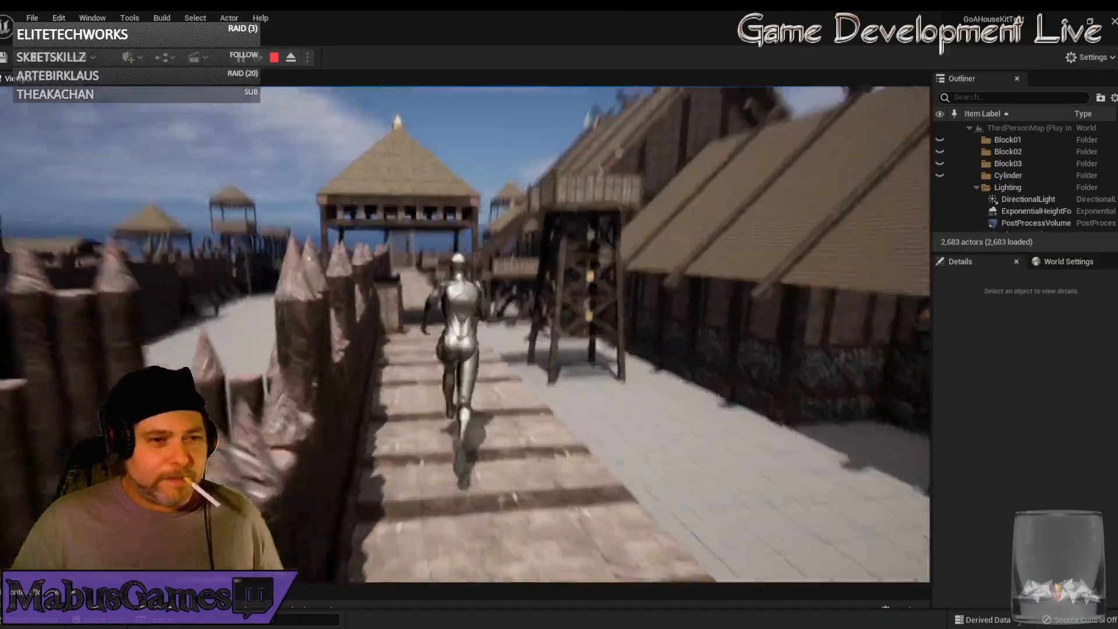
key(w)
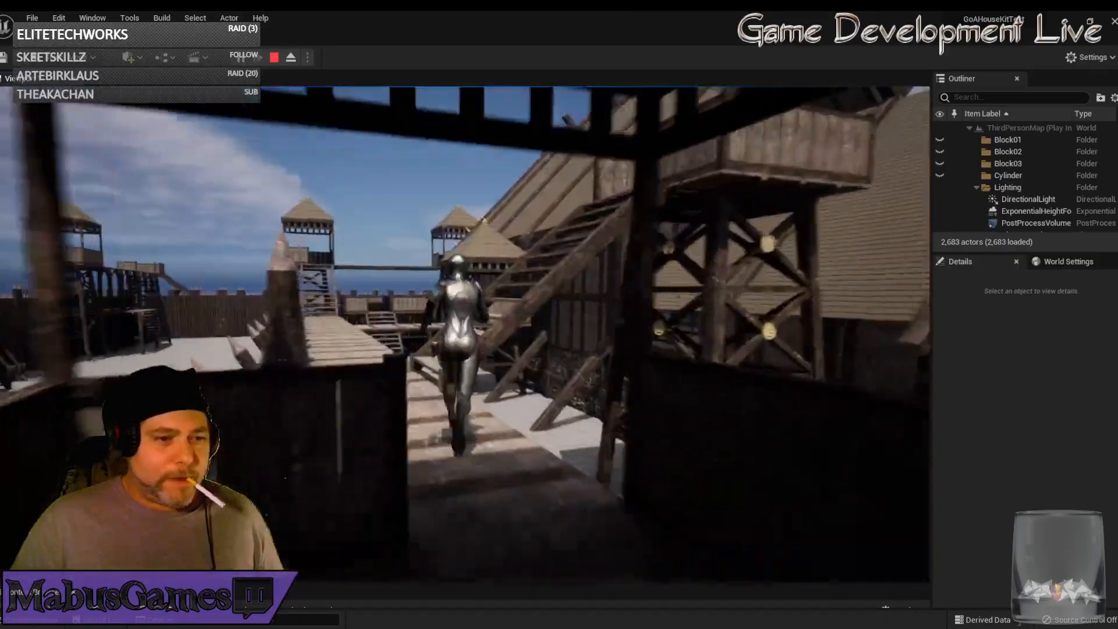
key(w)
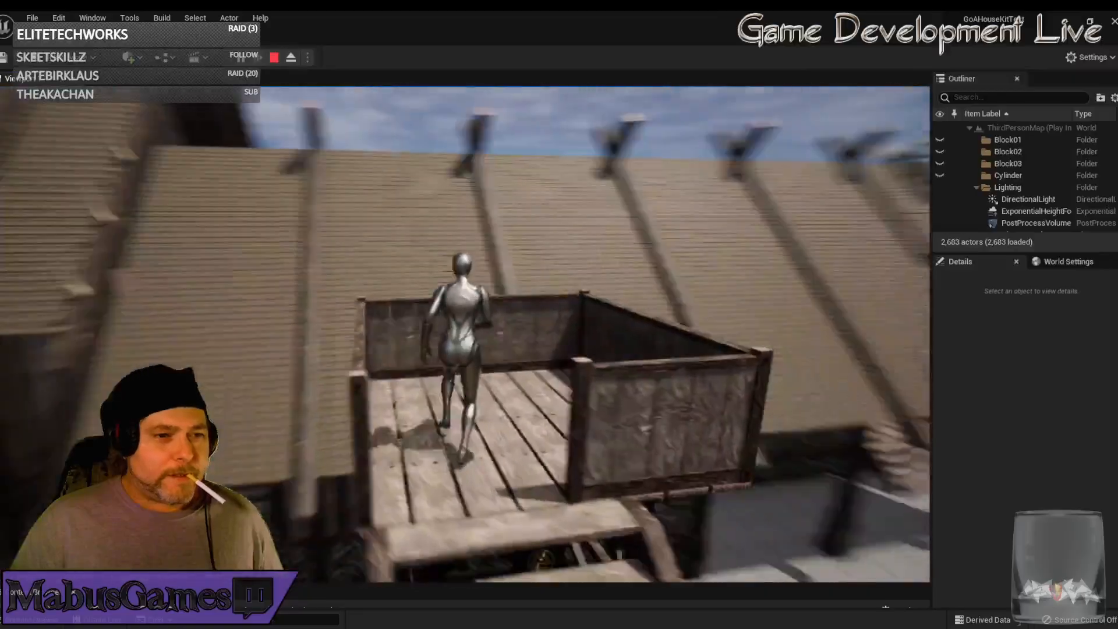
Follow the palisade walkway with the character, climb the roofed watchtower and test the elevated bridge connecting the towers
key(w)
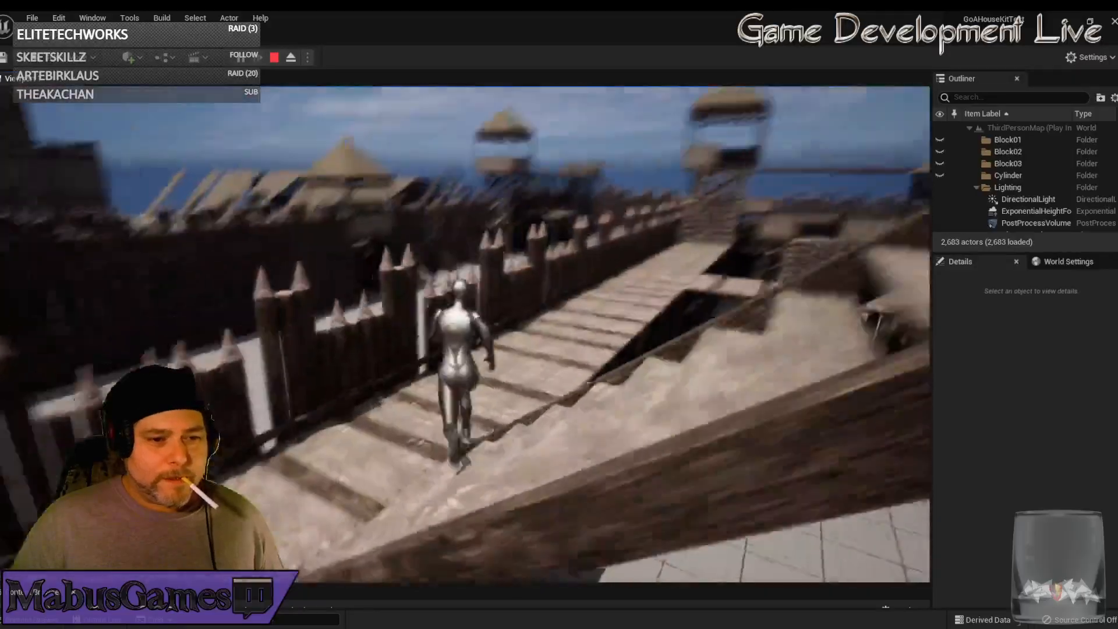
key(w)
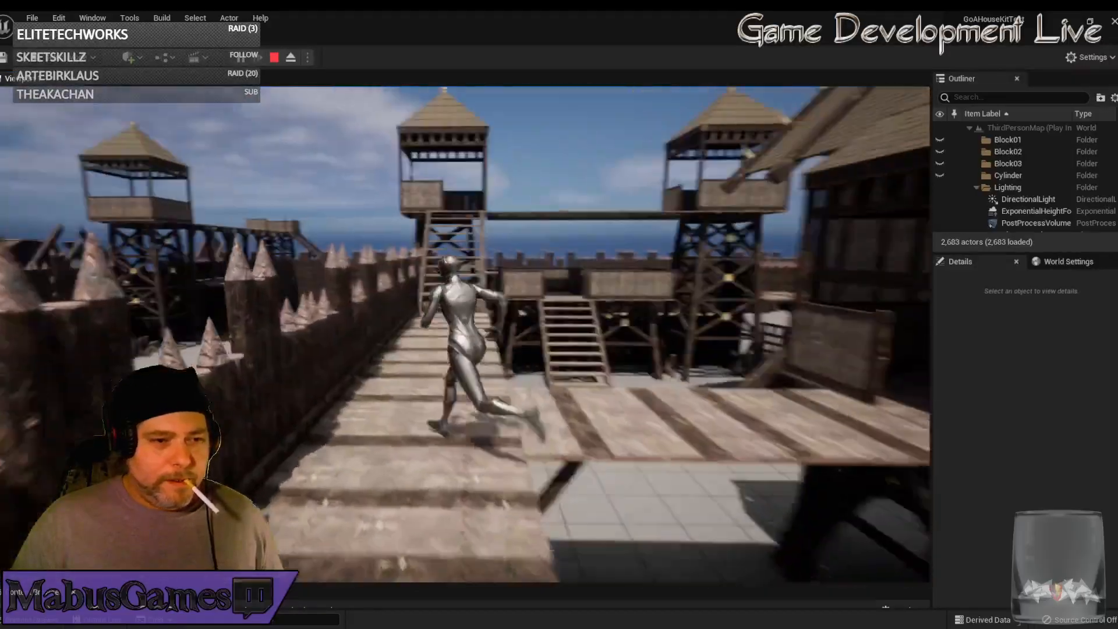
key(w)
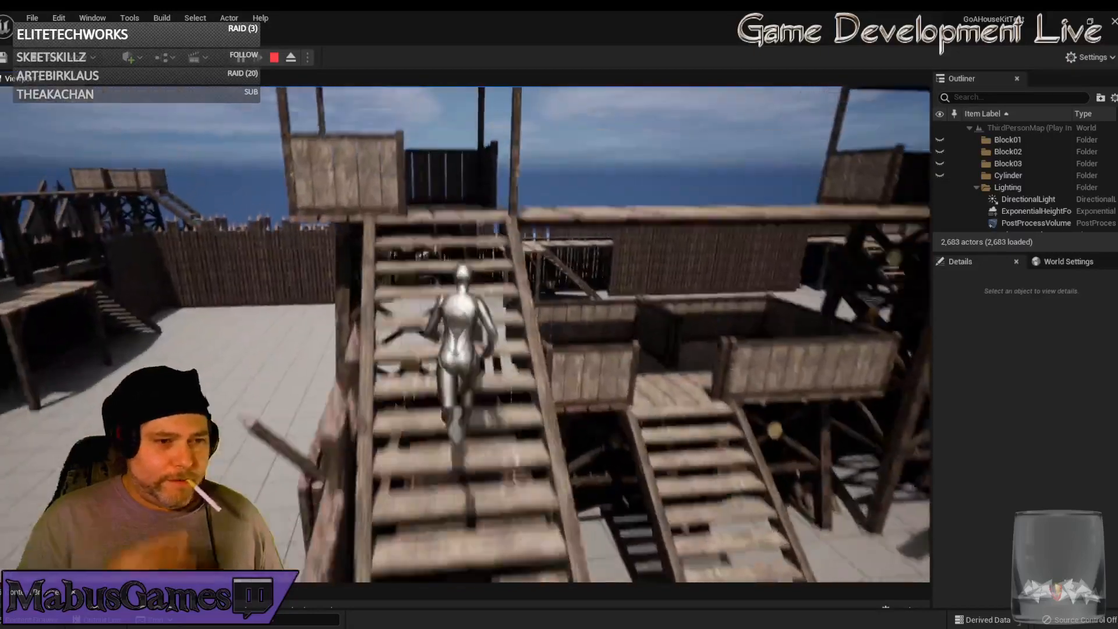
key(w)
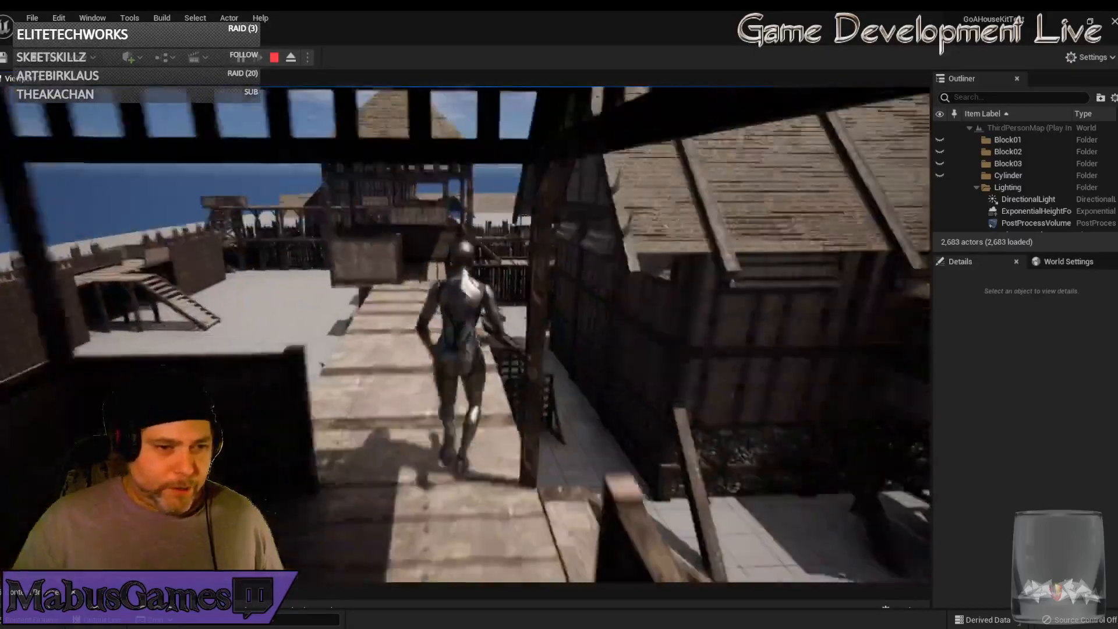
key(w)
key(w)
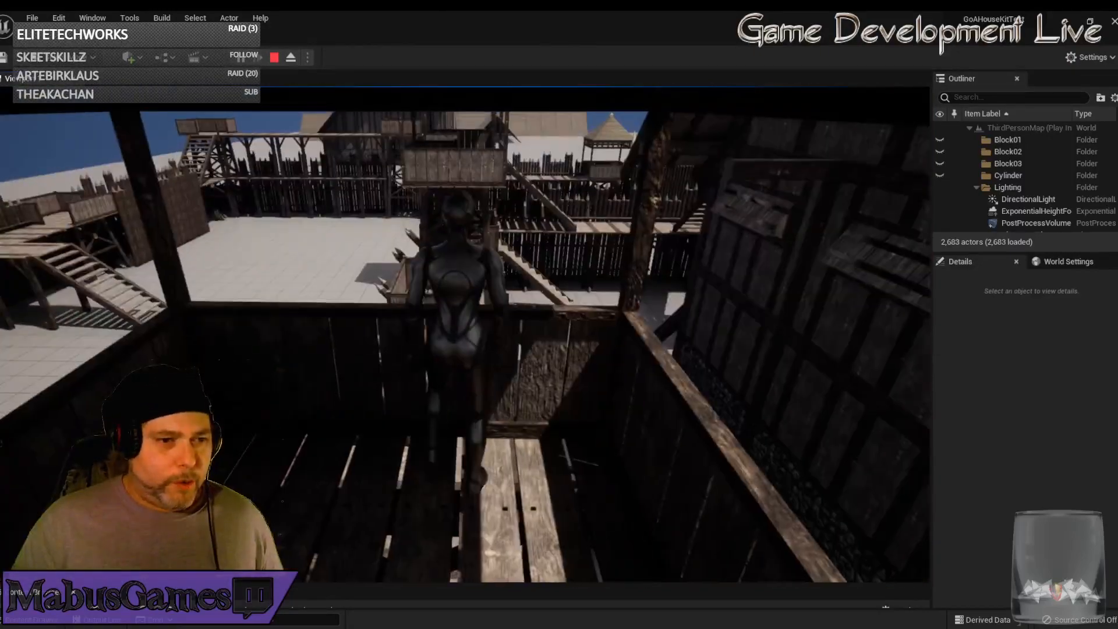
key(s)
key(s)
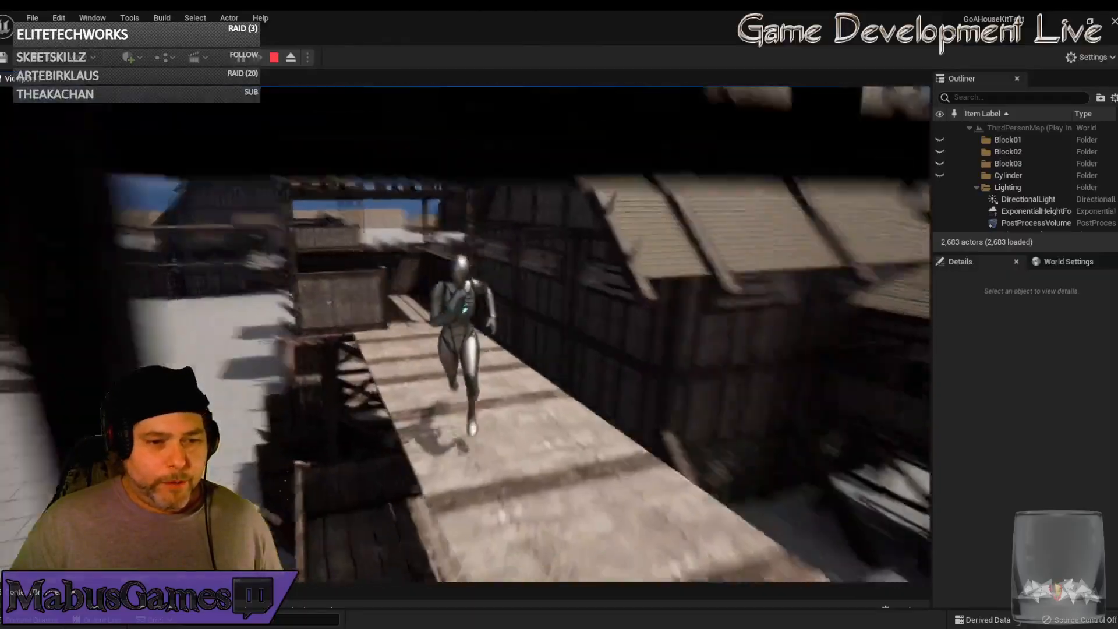
Bring the character down from the watchtower to the courtyard and run out through the open gate
key(w)
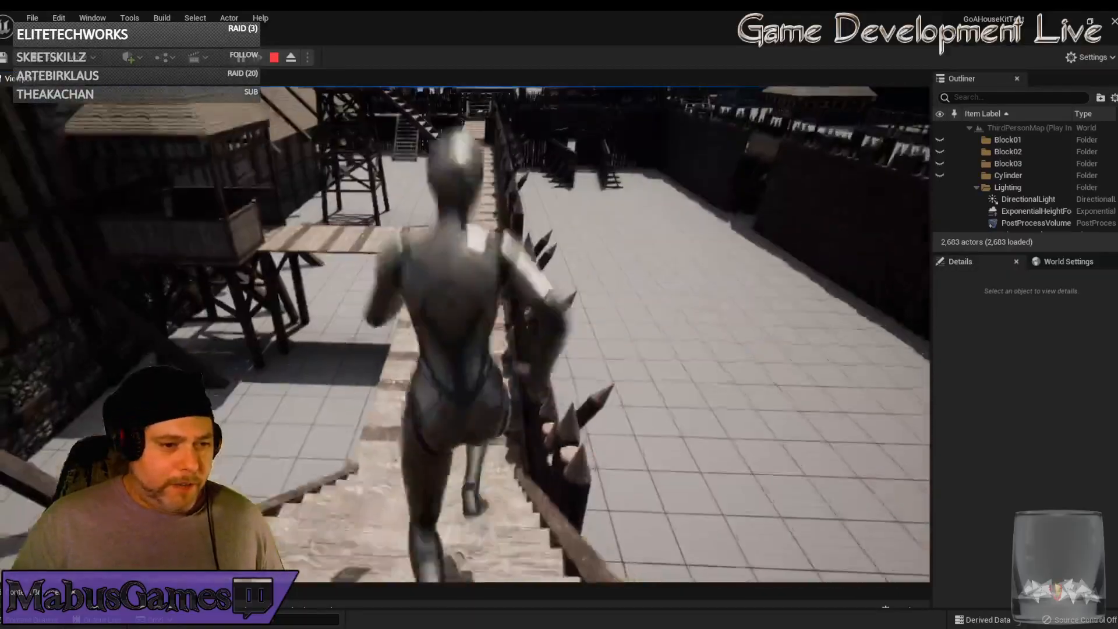
key(w)
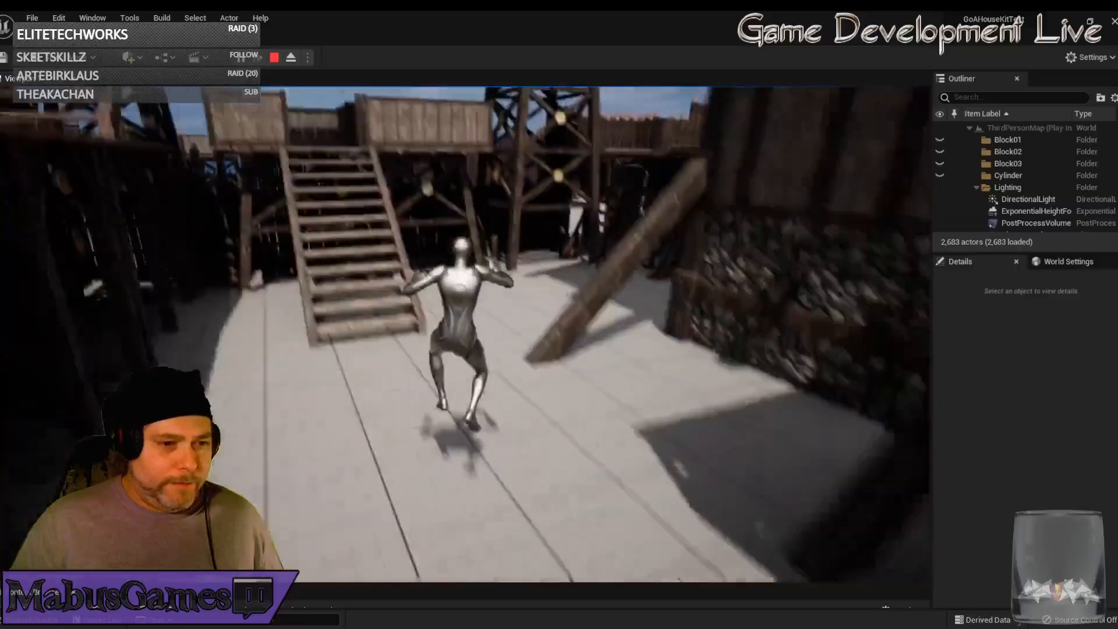
key(w)
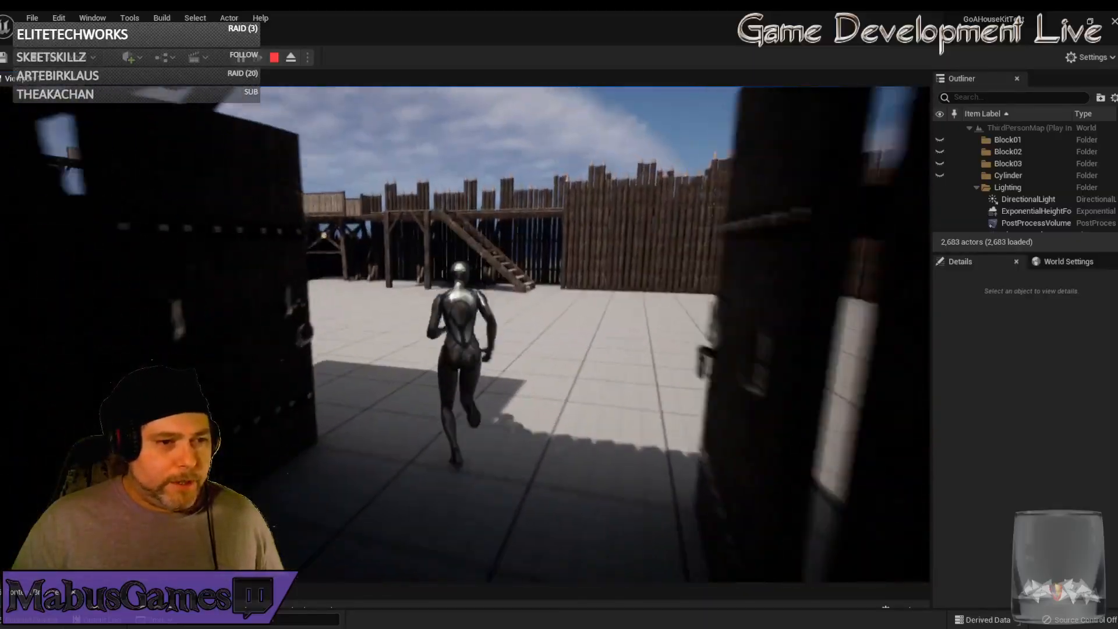
Run the character through the outer yard between the palisade walls and on through the double-door gate
key(w)
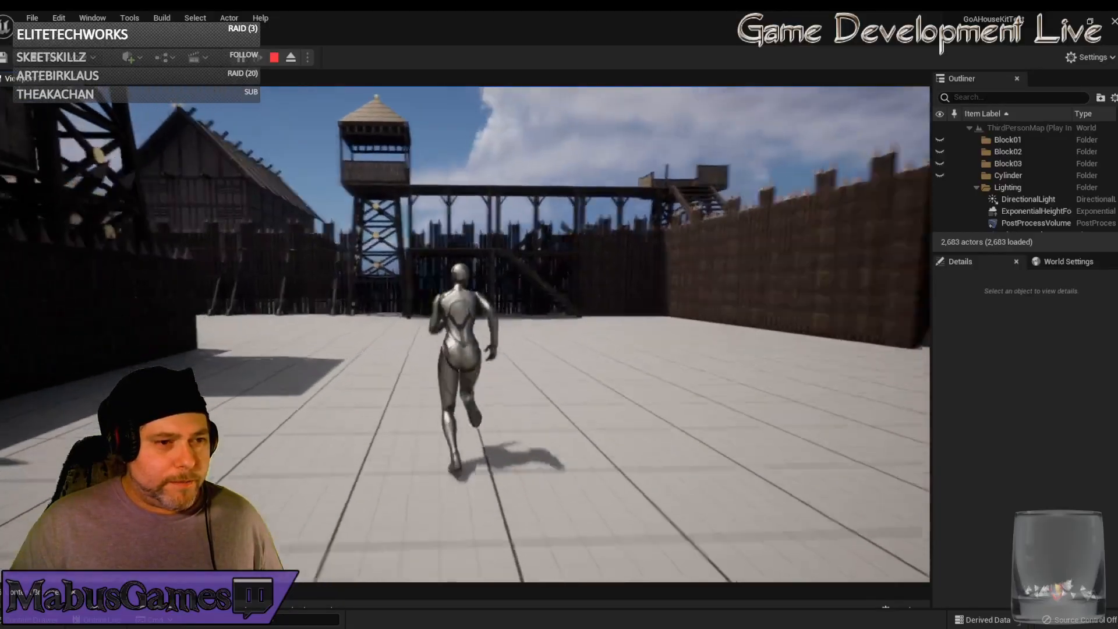
key(w)
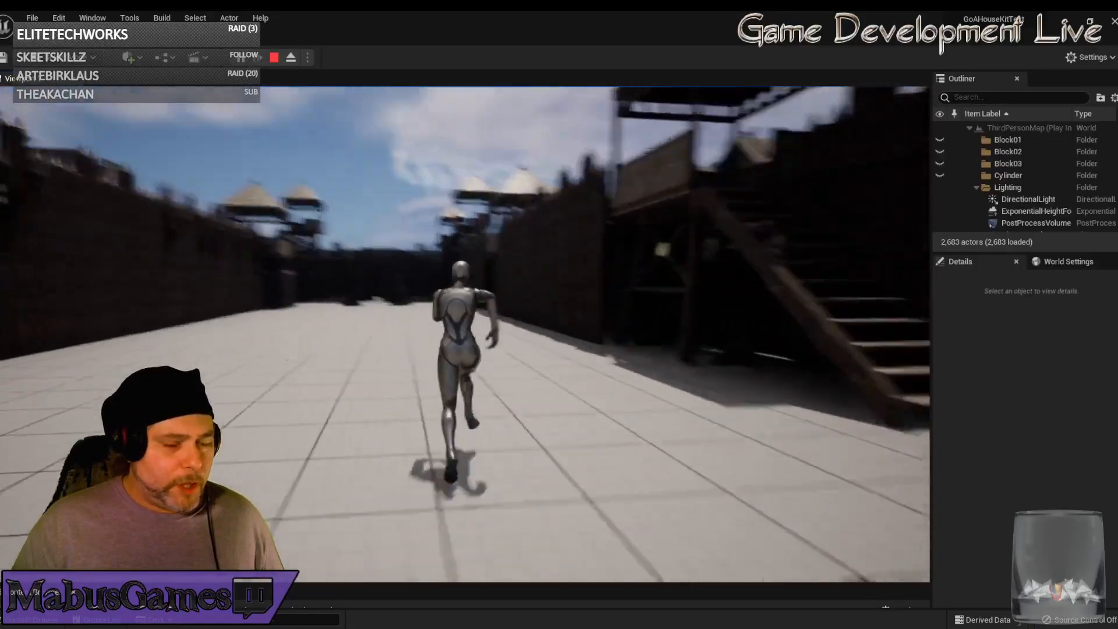
key(w)
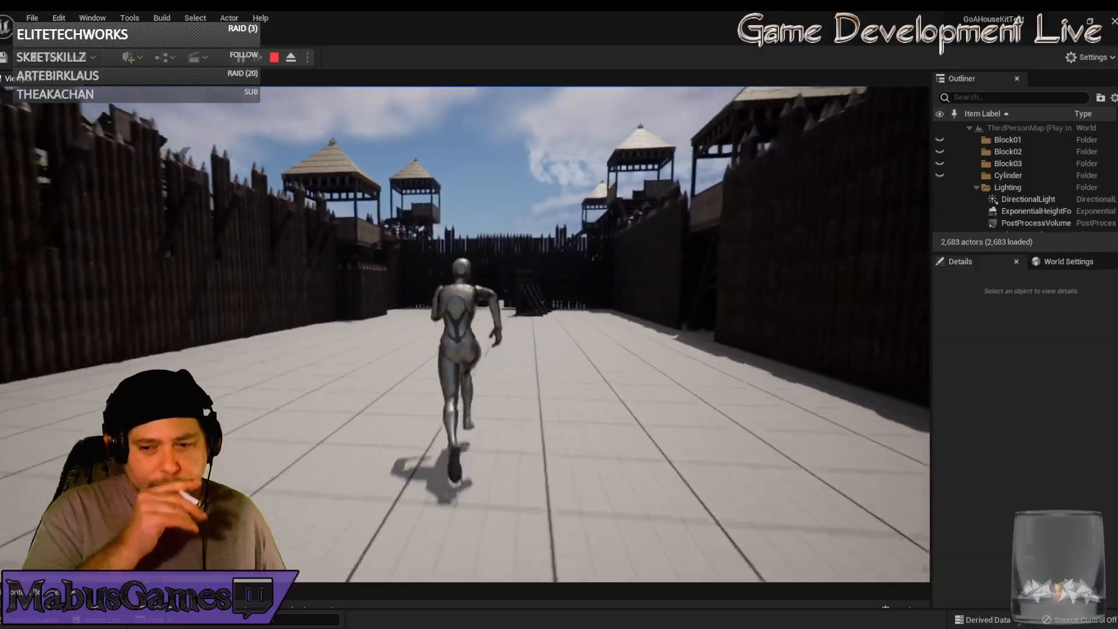
key(w)
key(d)
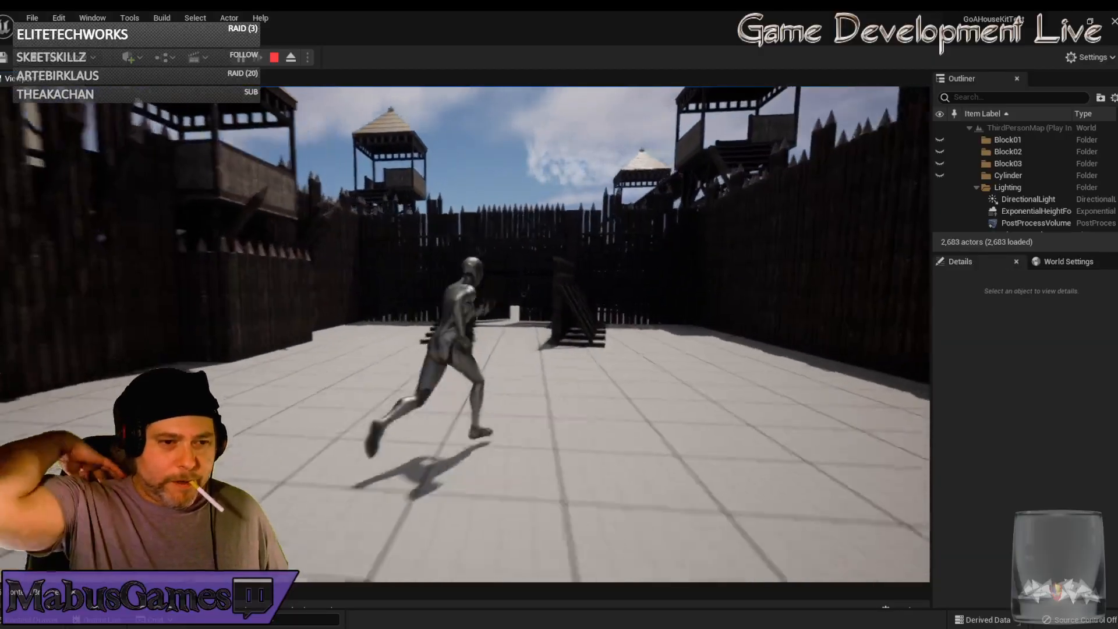
key(w)
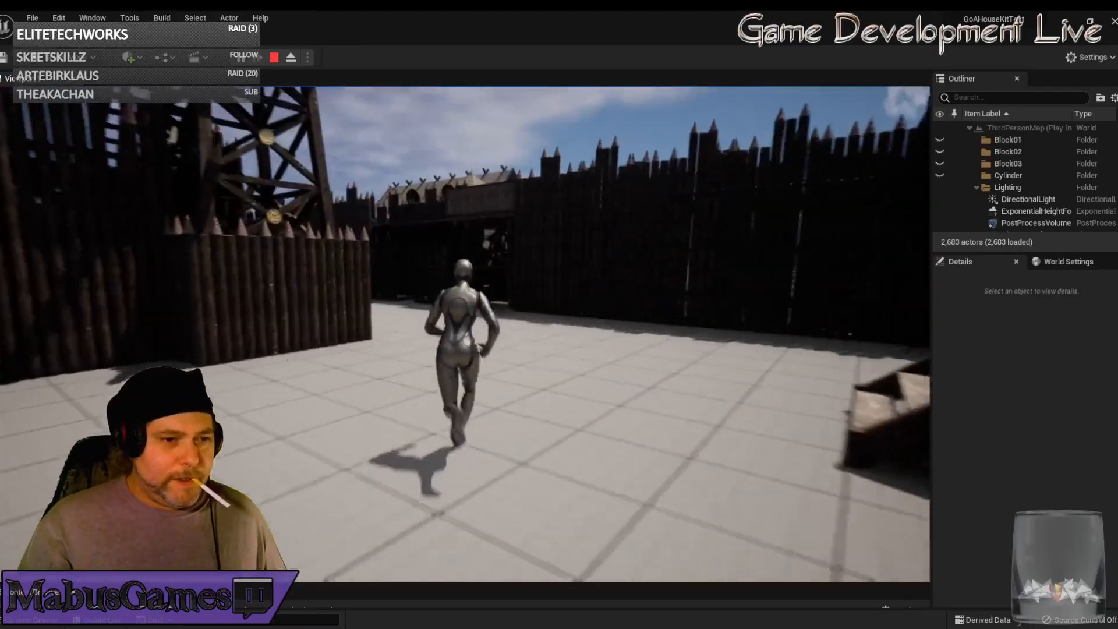
key(w)
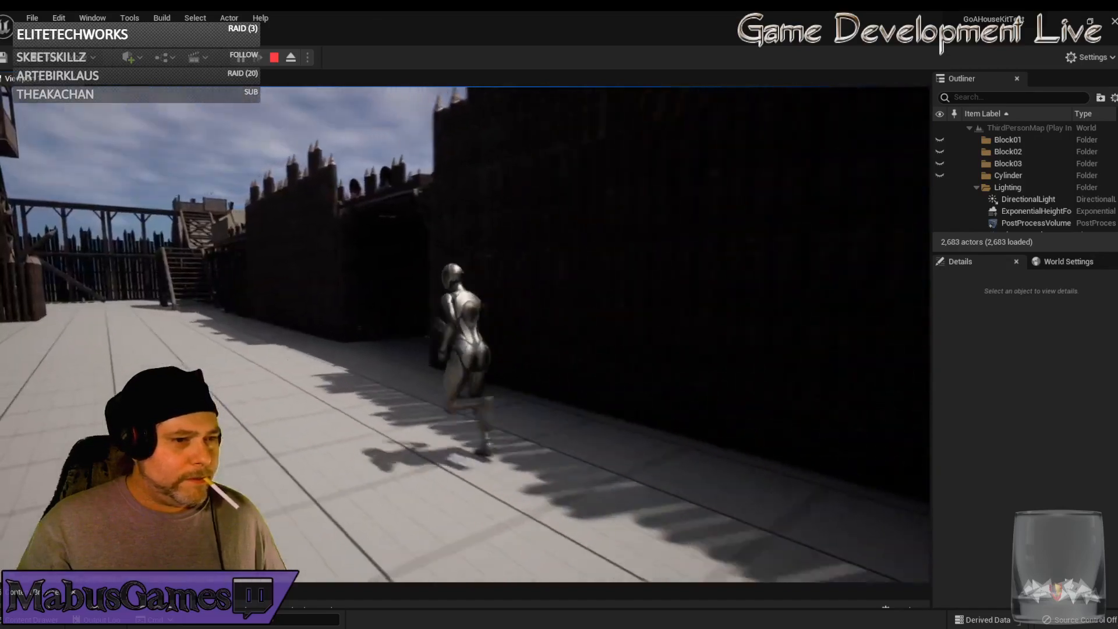
key(w)
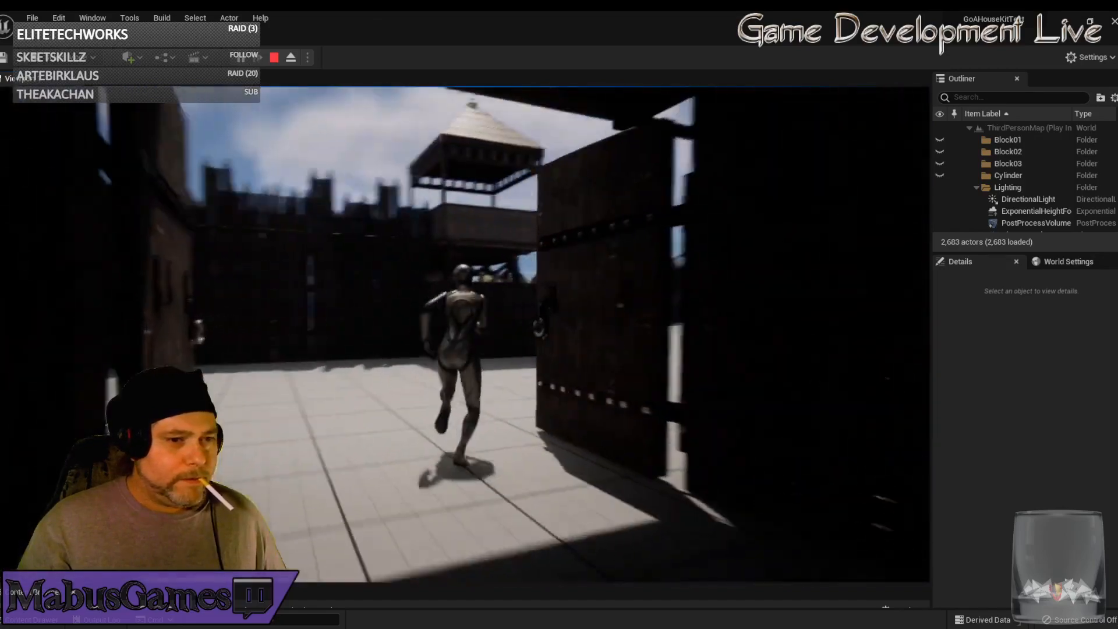
Inspect the fortress's outer wall, and run the character across the open ground to the displayed swords, axes and shield
key(w)
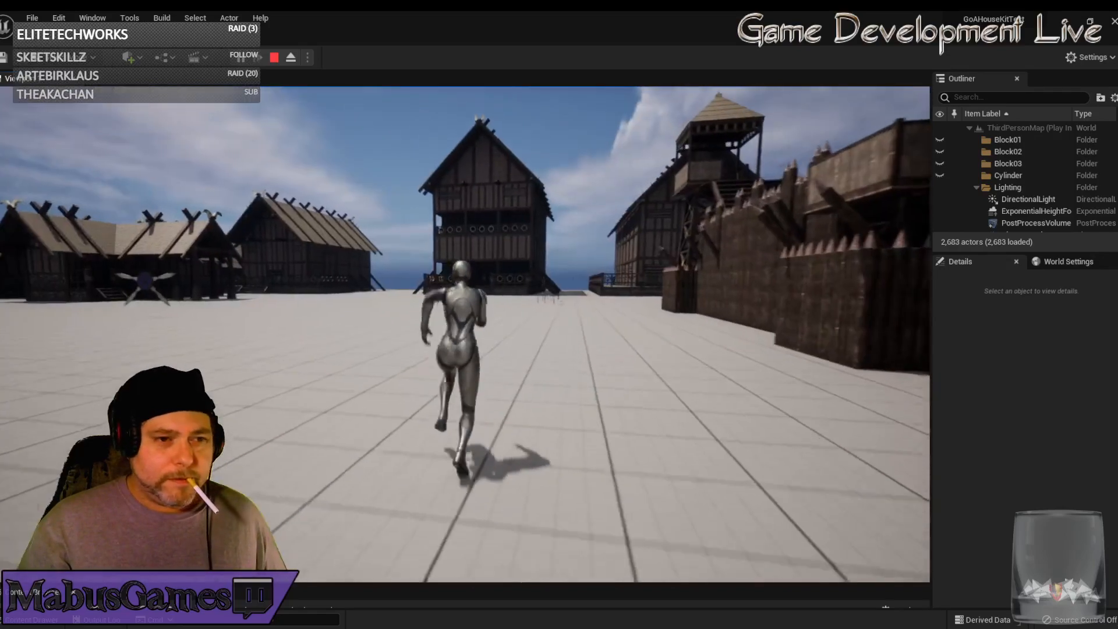
key(a)
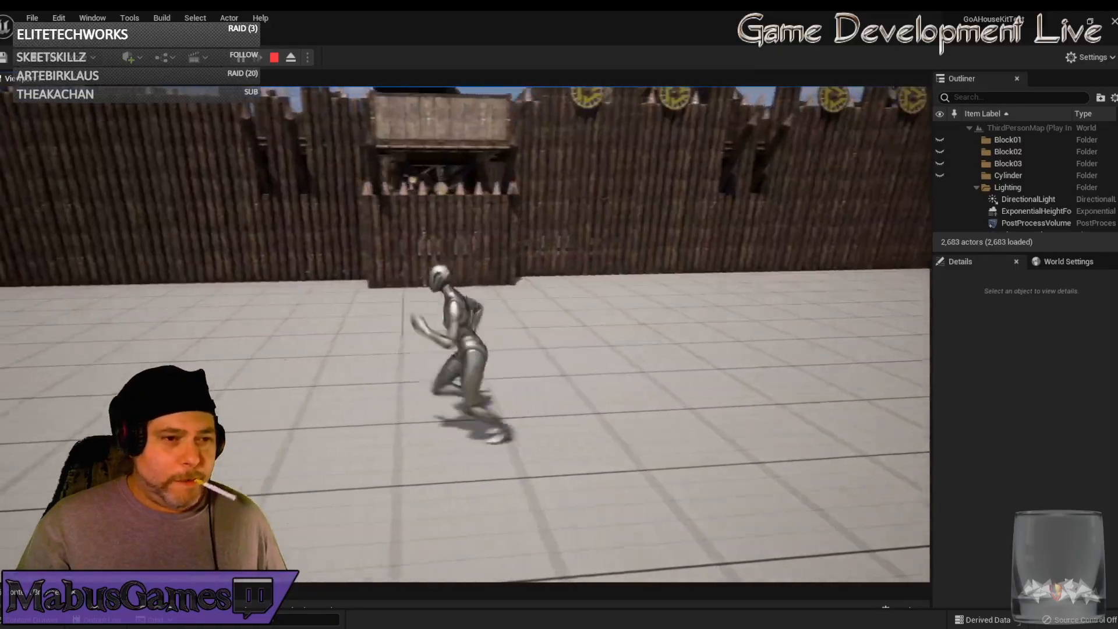
key(w)
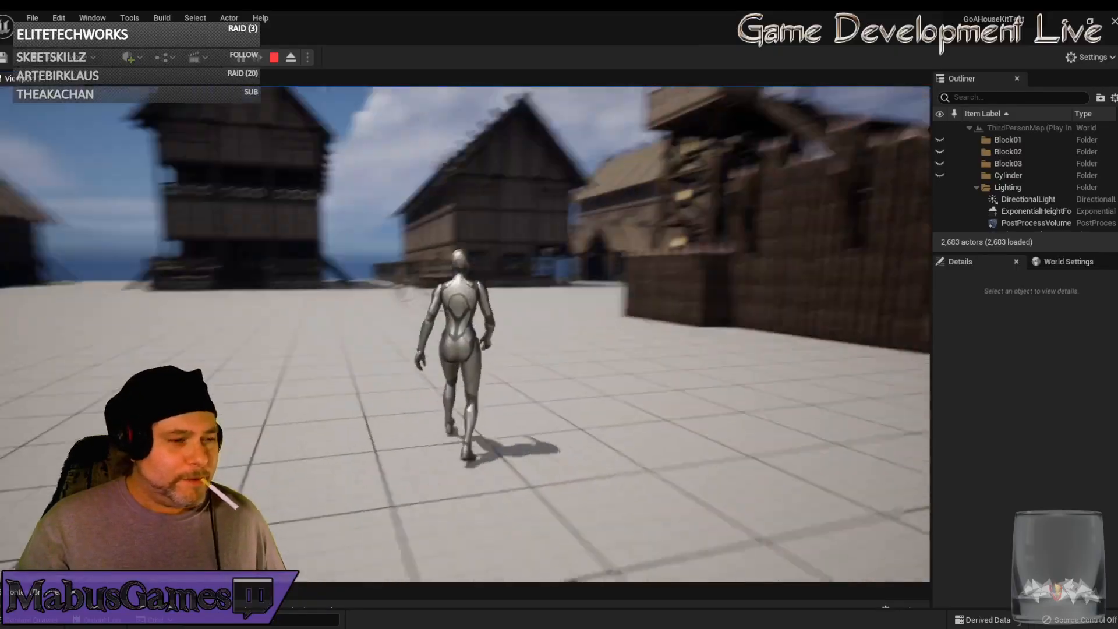
key(w)
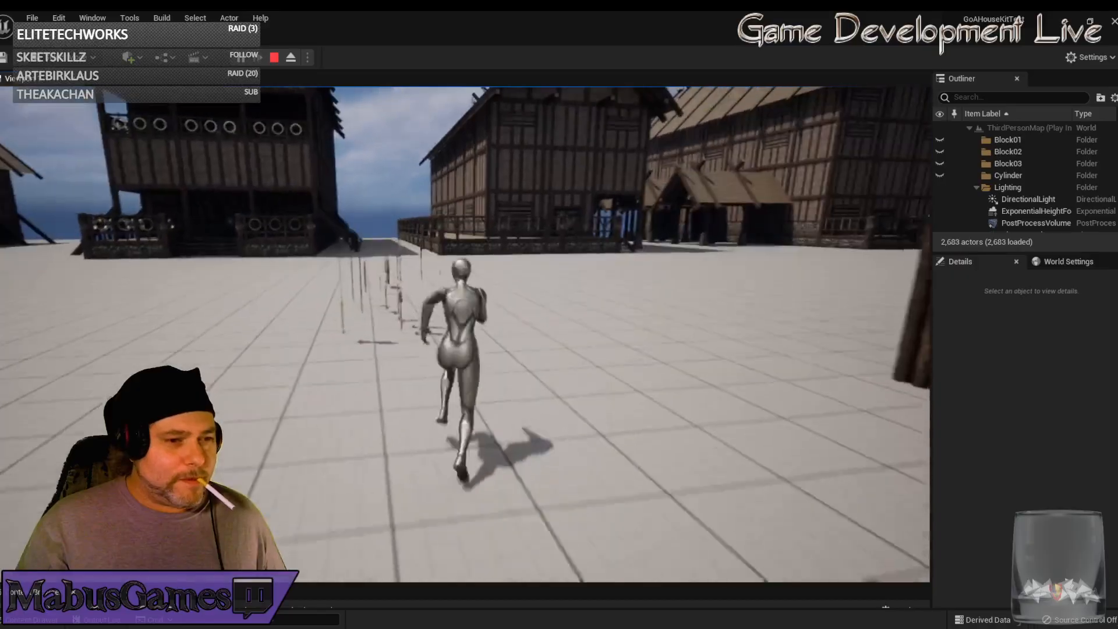
key(d)
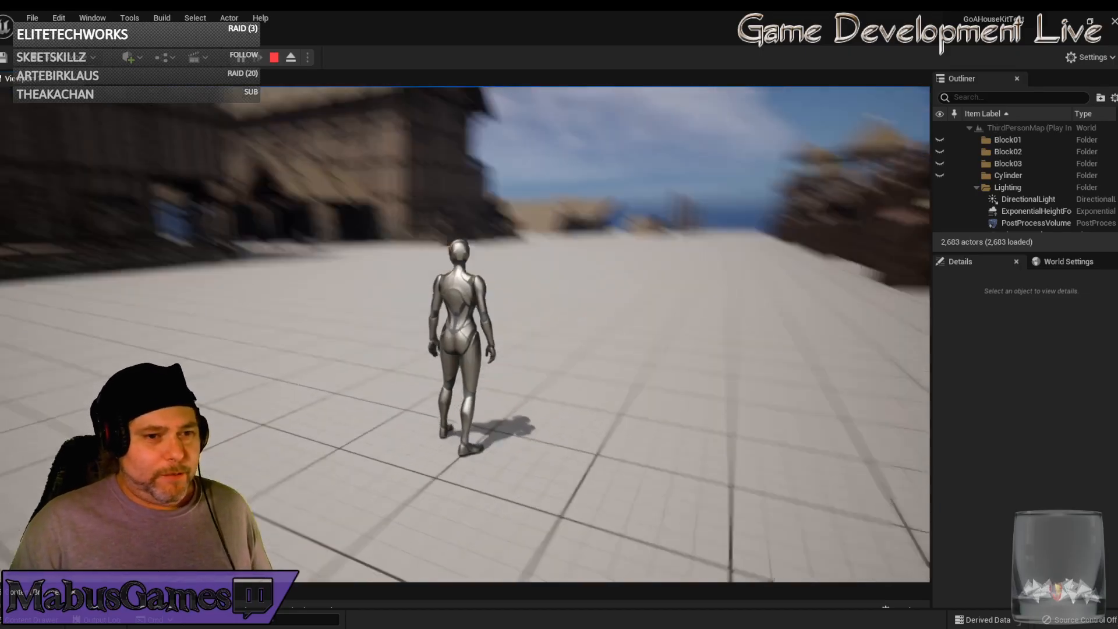
key(w)
key(w)
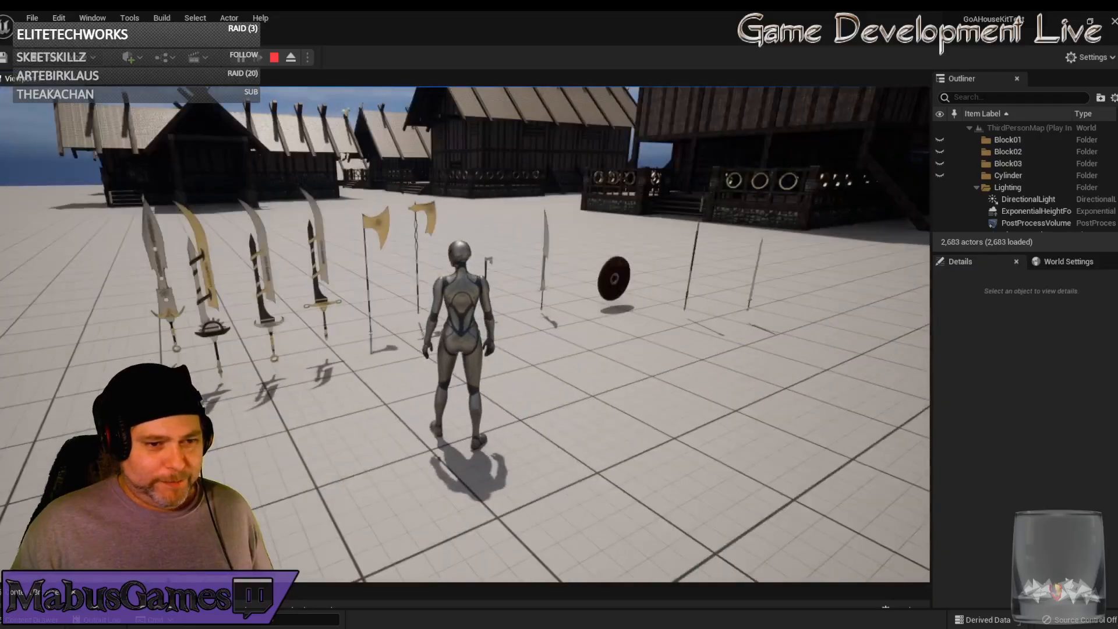
Run the character from the weapon display into the village, passing between the stone-walled houses and open-sided shelters
key(d)
key(w)
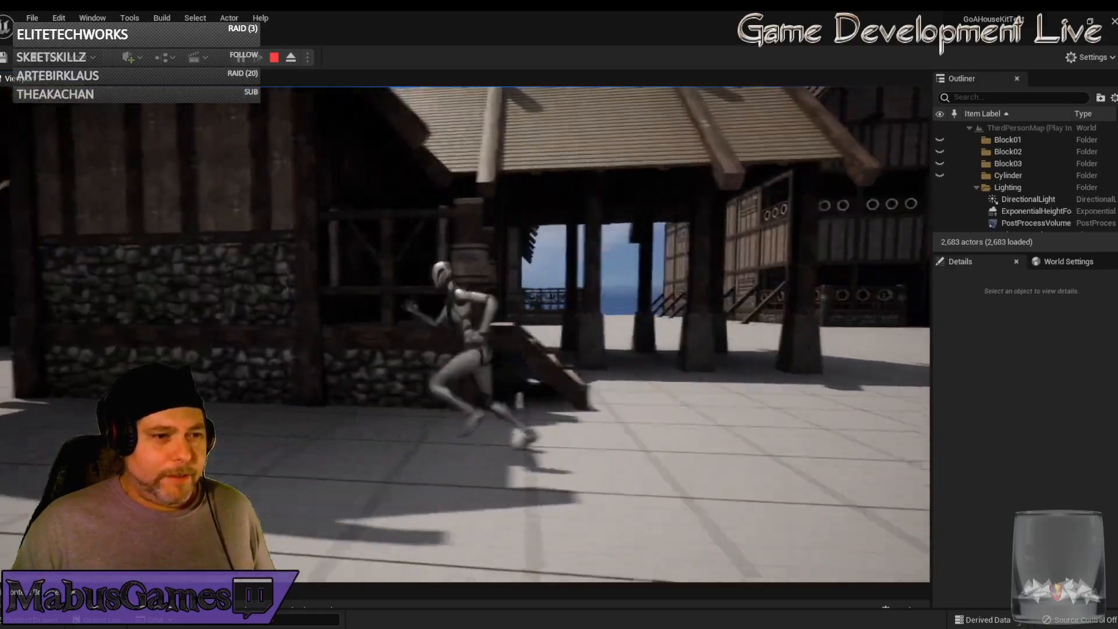
key(a)
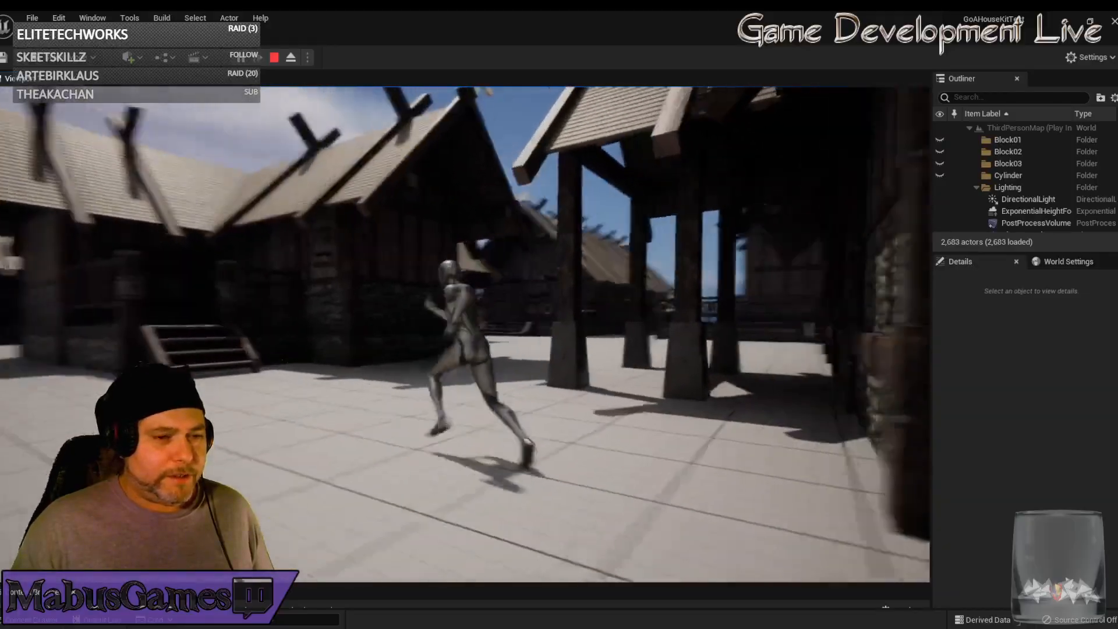
key(w)
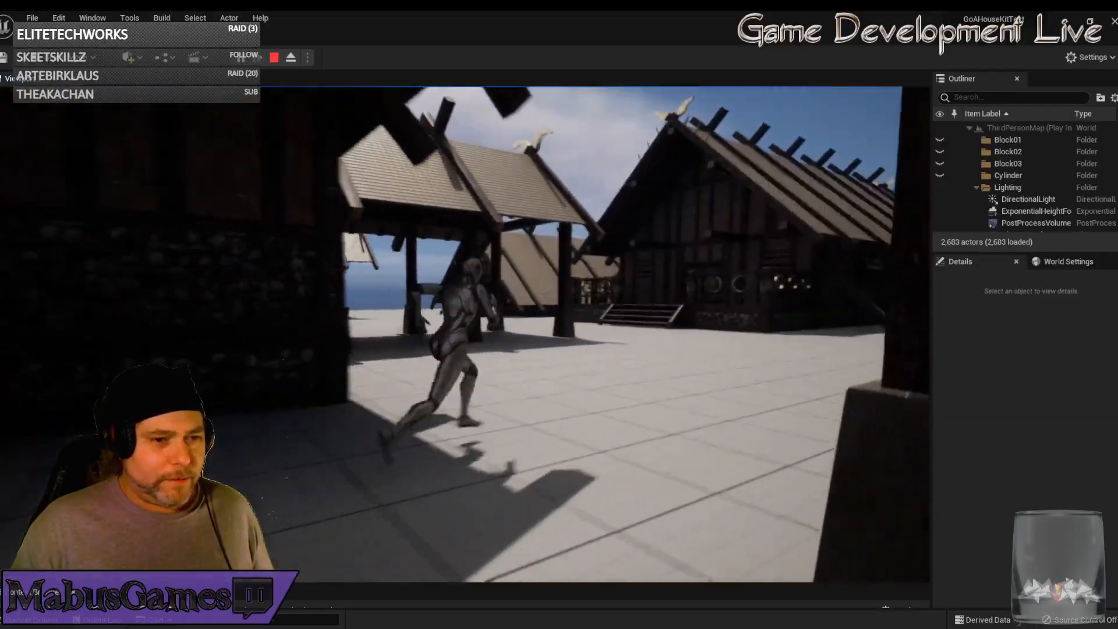
key(w)
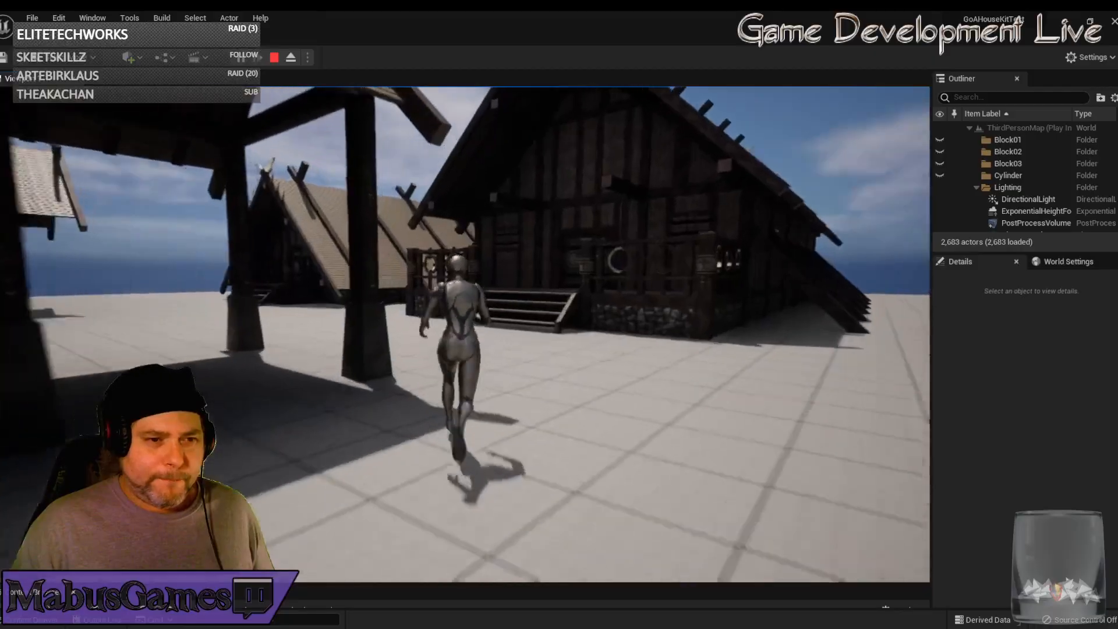
key(w)
Circle the character past the steep-roofed house with front steps and along the outer stone wall of the neighbouring building
key(w)
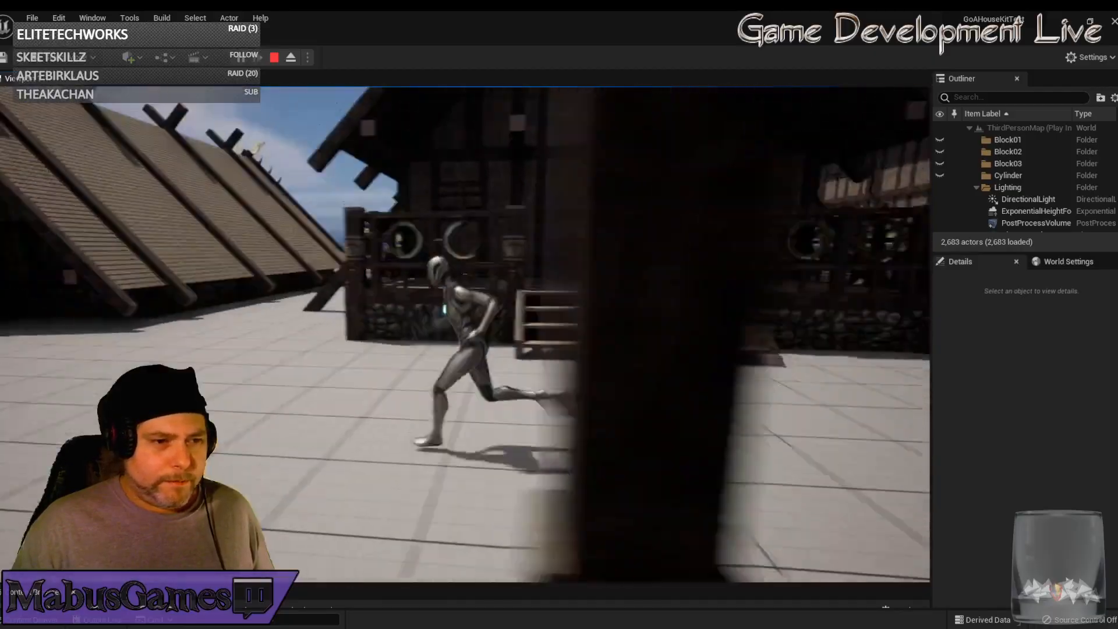
key(w)
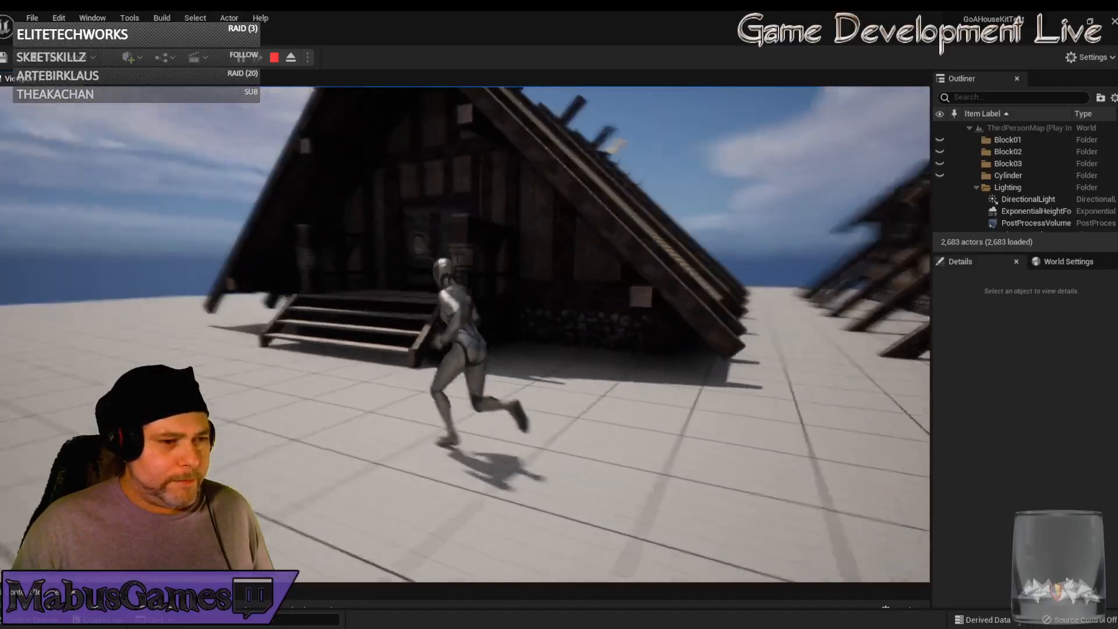
key(w)
key(w)
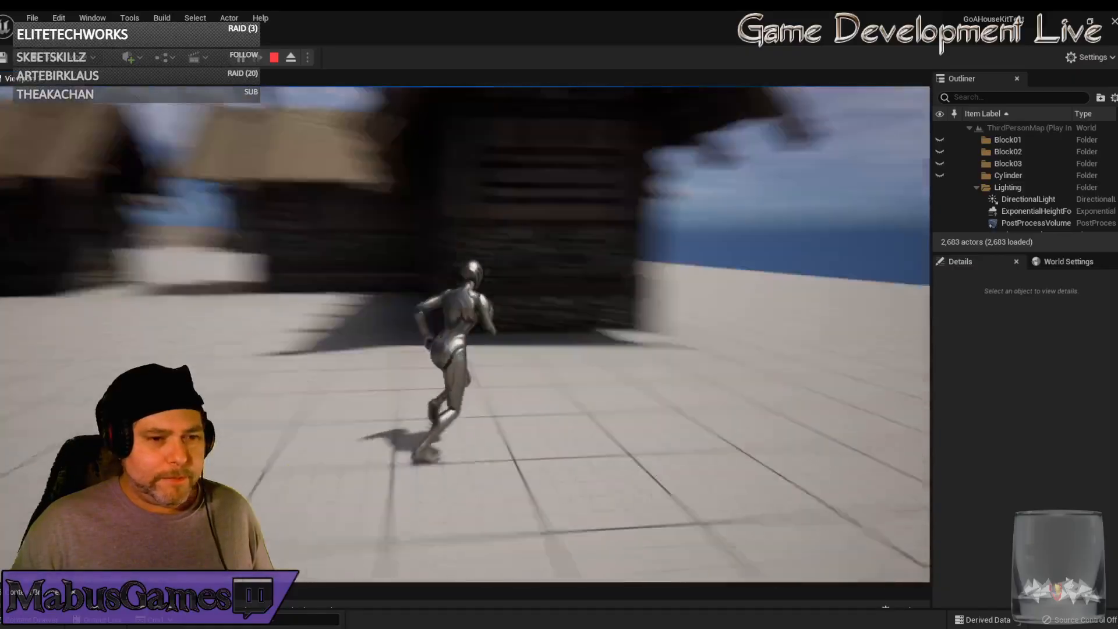
key(w)
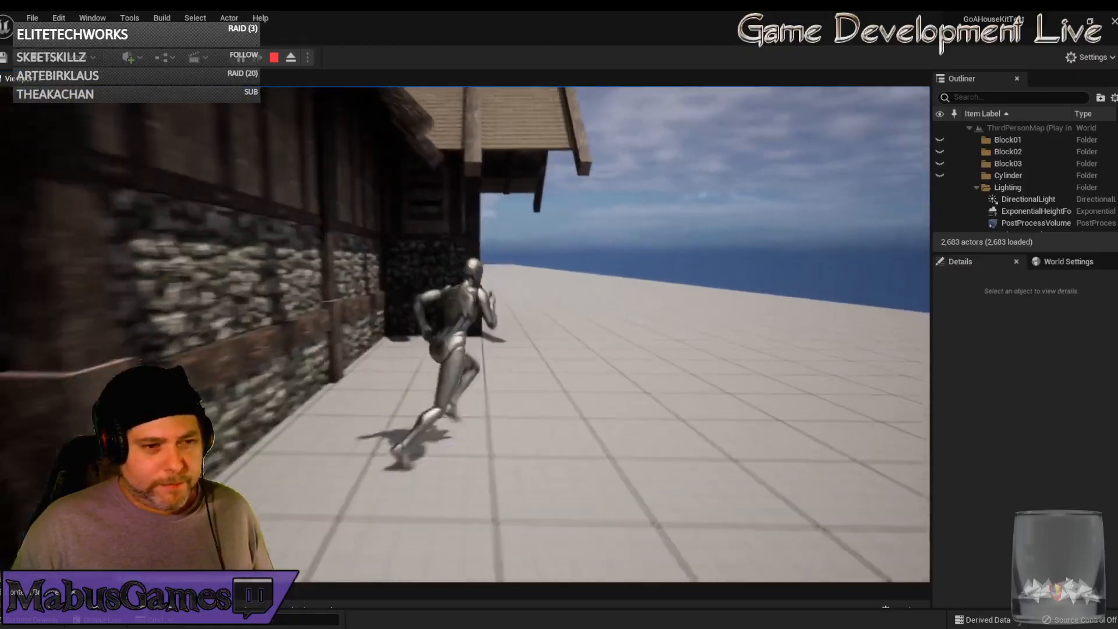
Cross the open ground with the character to the large timber hall with the railed porch
key(w)
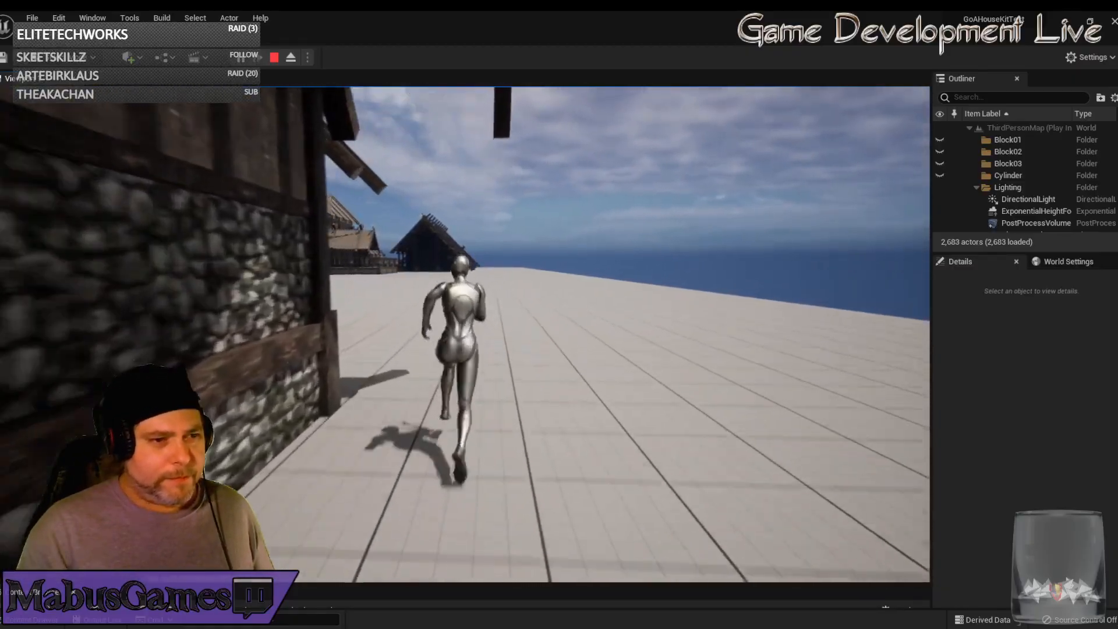
key(w)
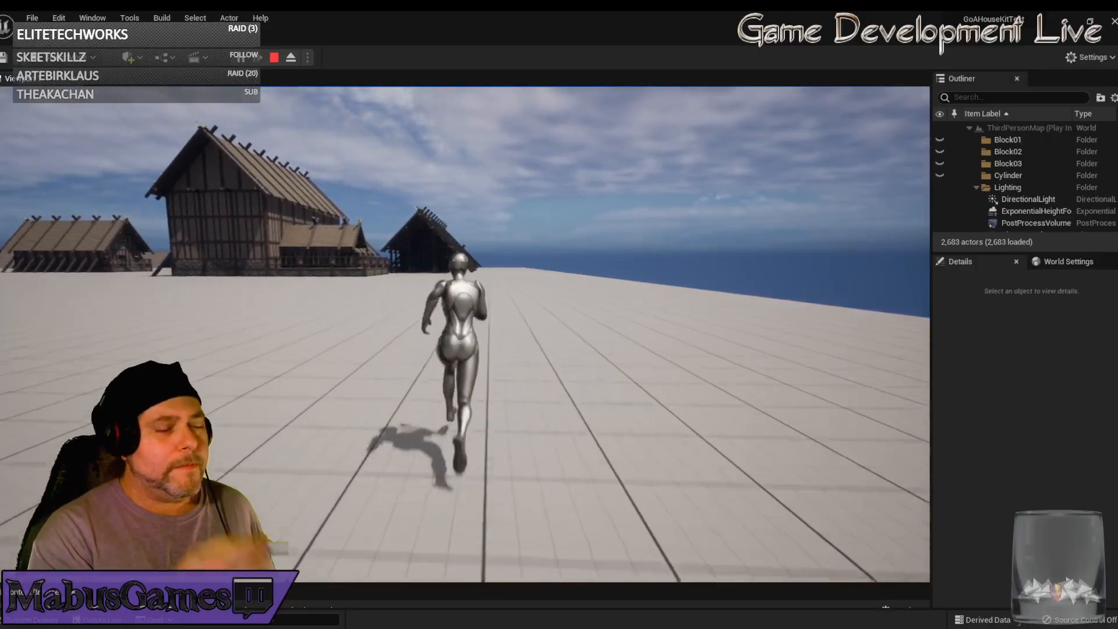
key(w)
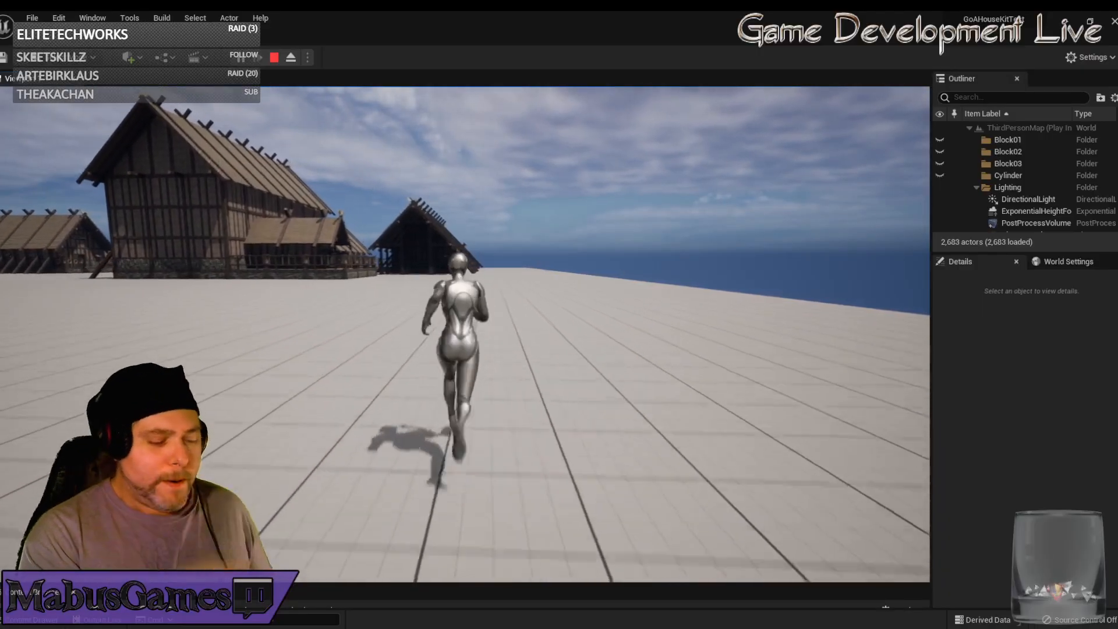
key(w)
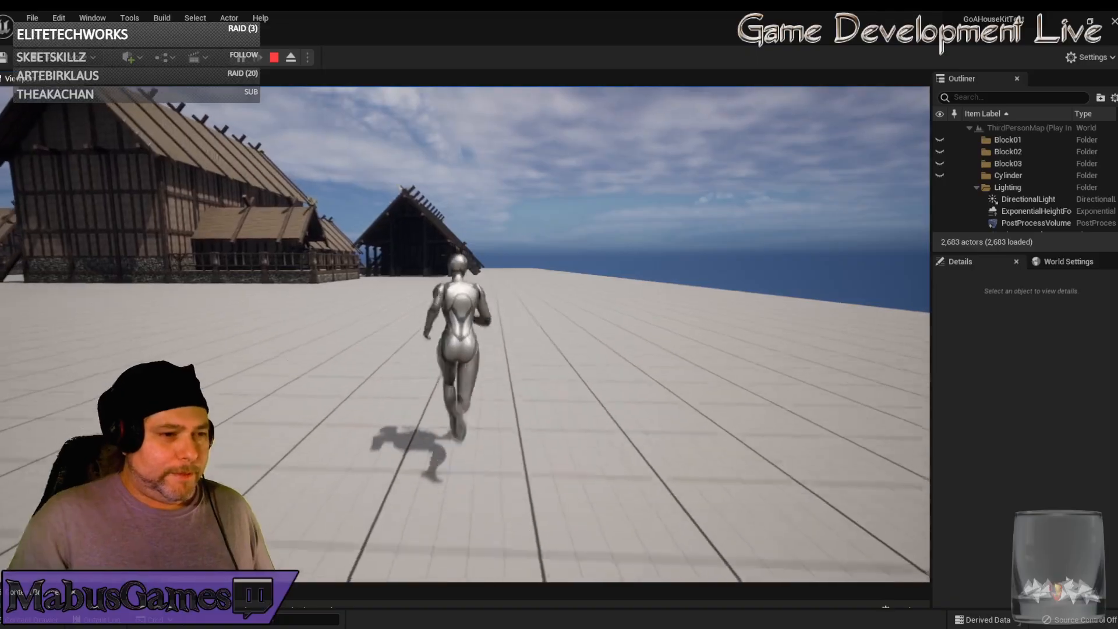
key(w)
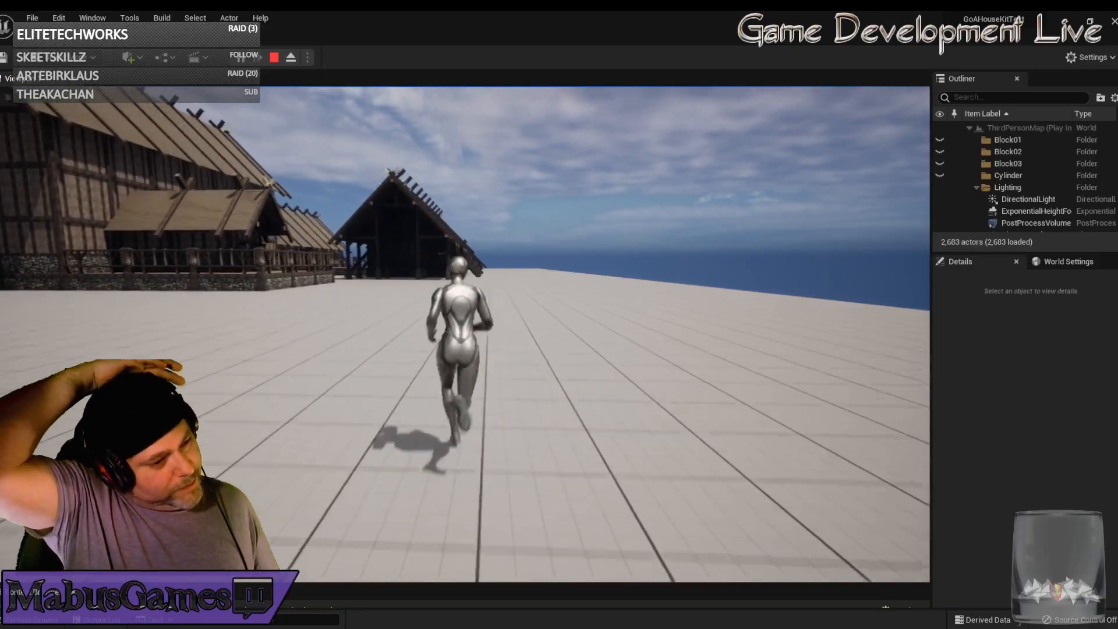
key(w)
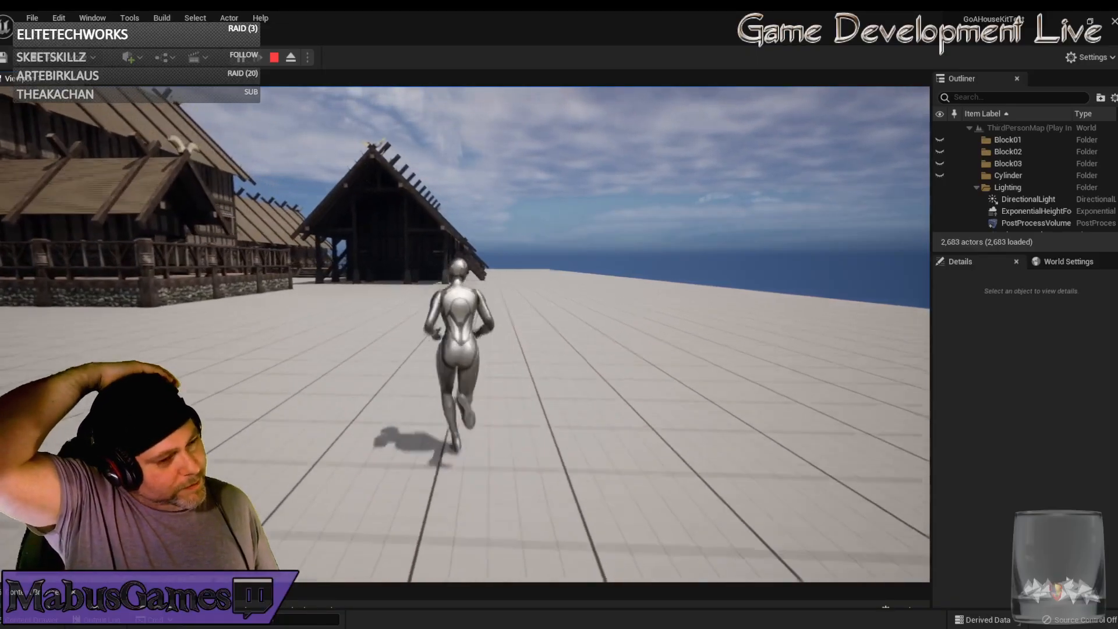
key(w)
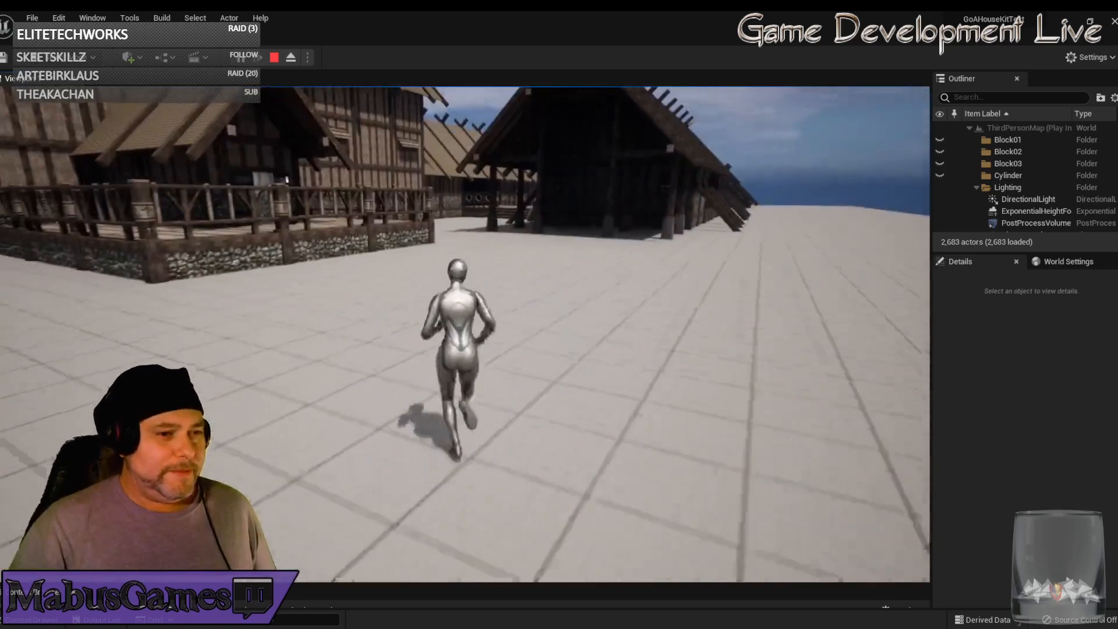
Take the character around the railed porch, up the wooden steps and through the door into the hall
key(w)
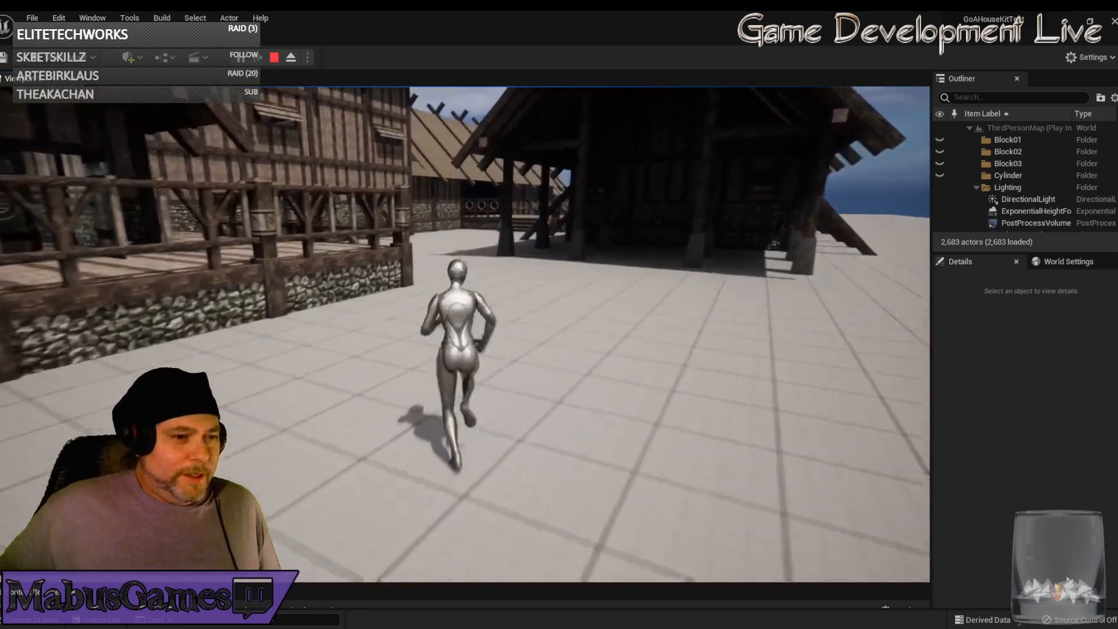
key(d)
key(w)
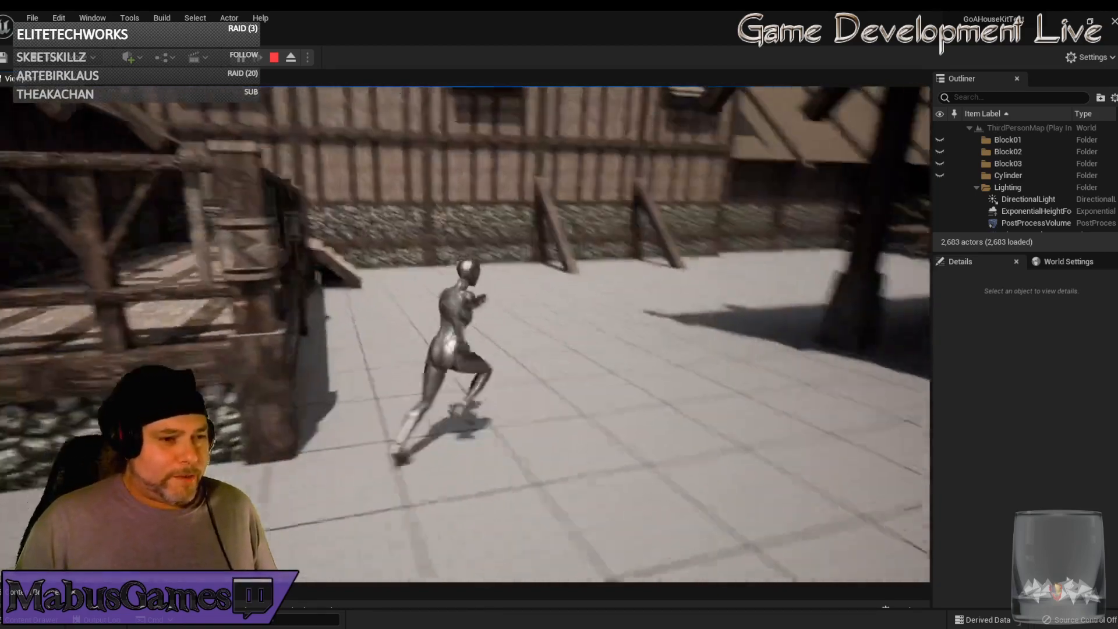
key(w)
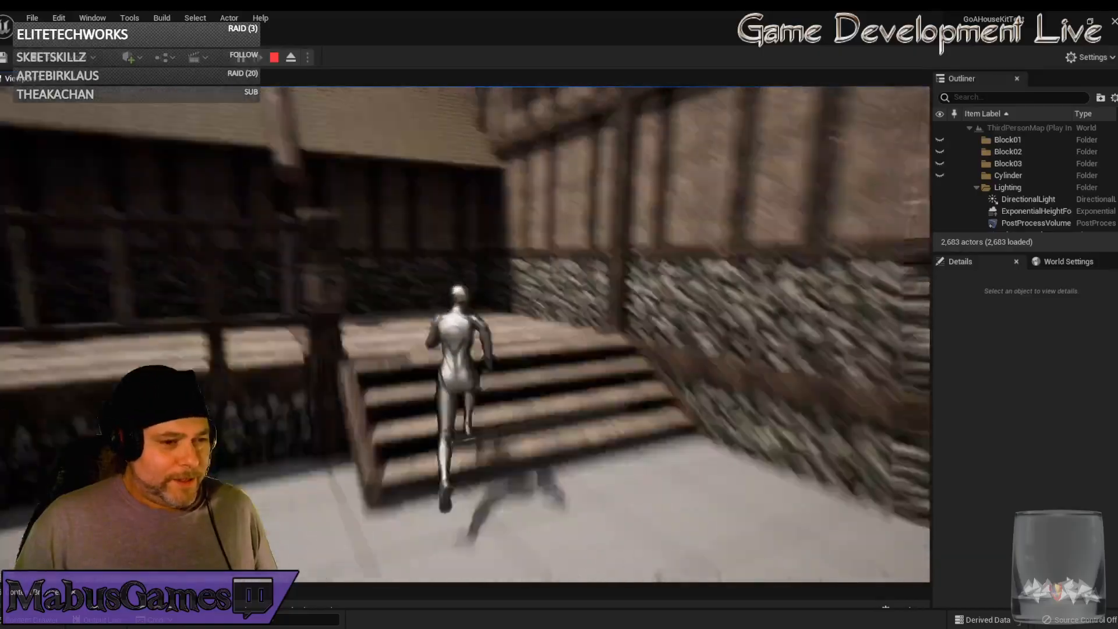
key(w)
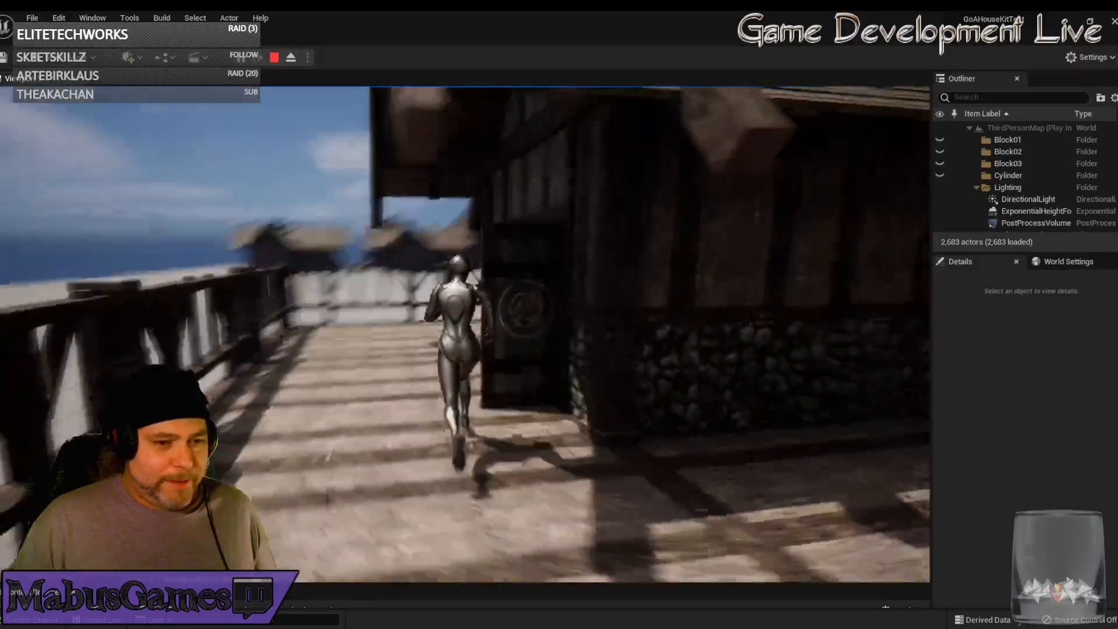
key(w)
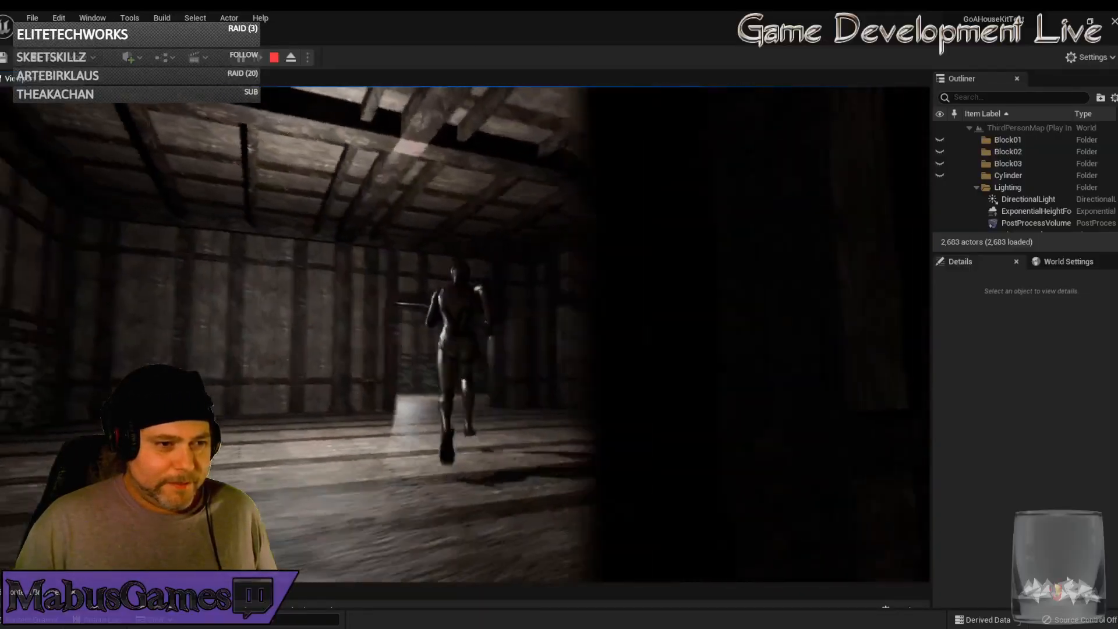
Explore the hall's dark upper floor around the stairwell opening and bring the character back down to the ground floor
key(w)
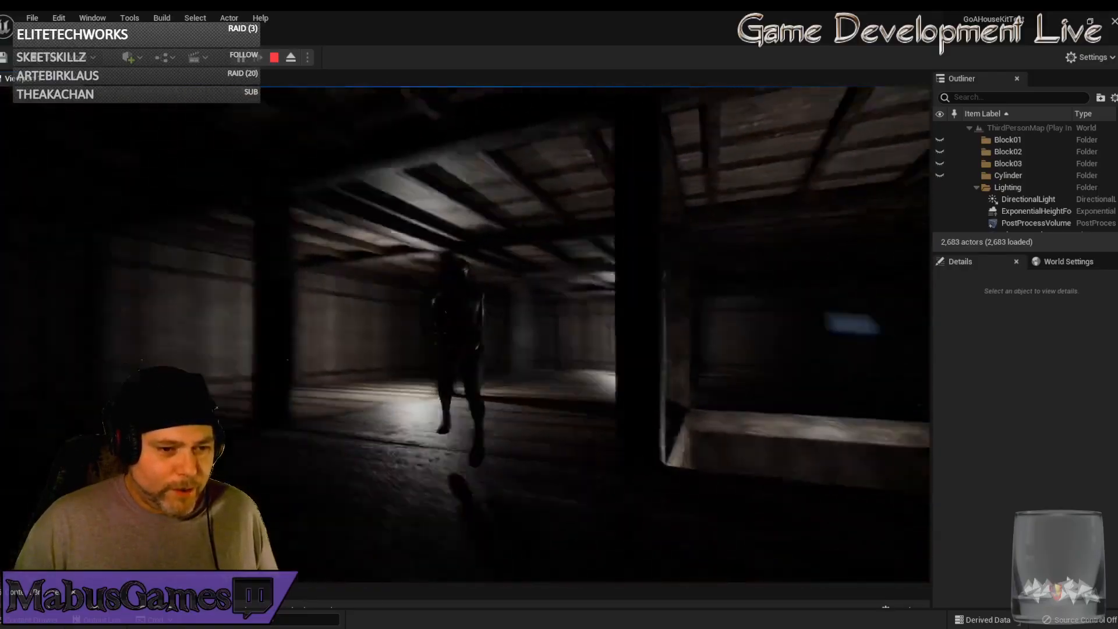
key(w)
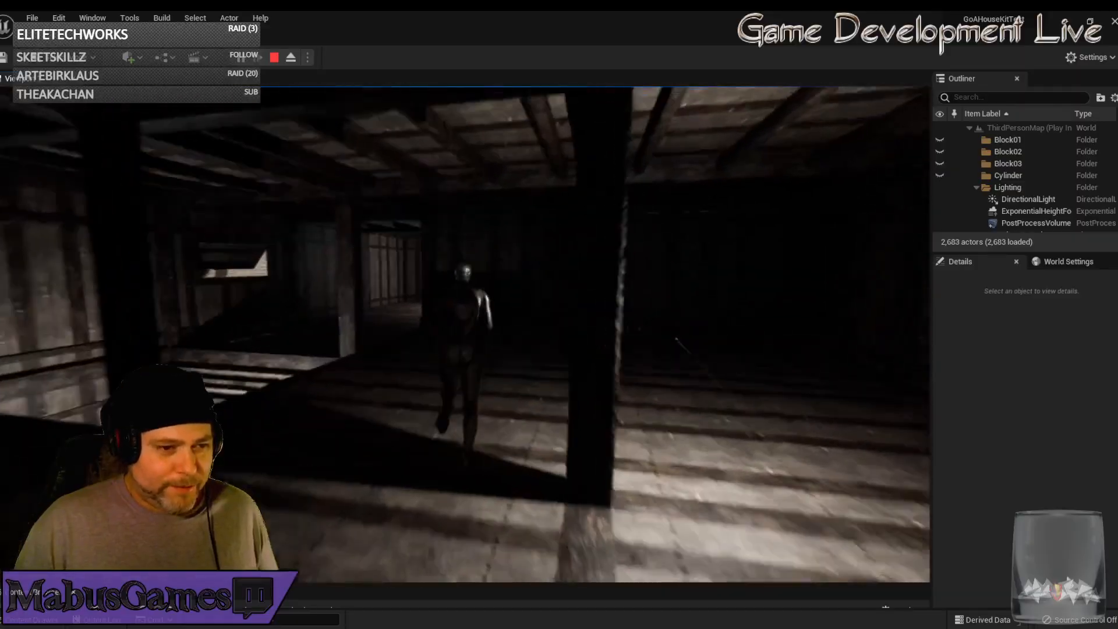
key(w)
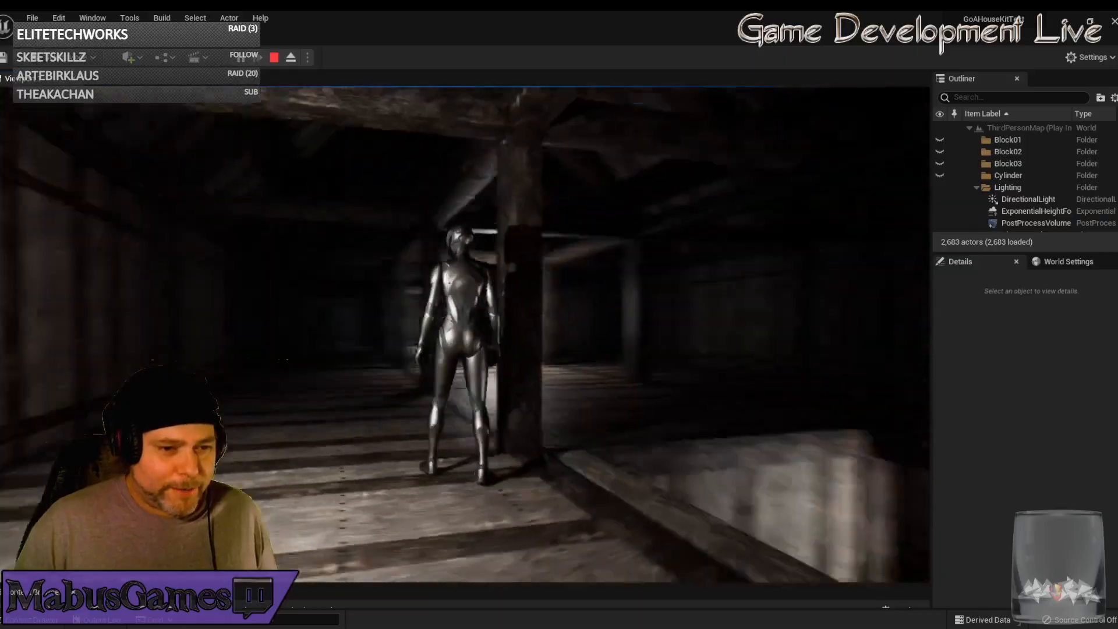
key(w)
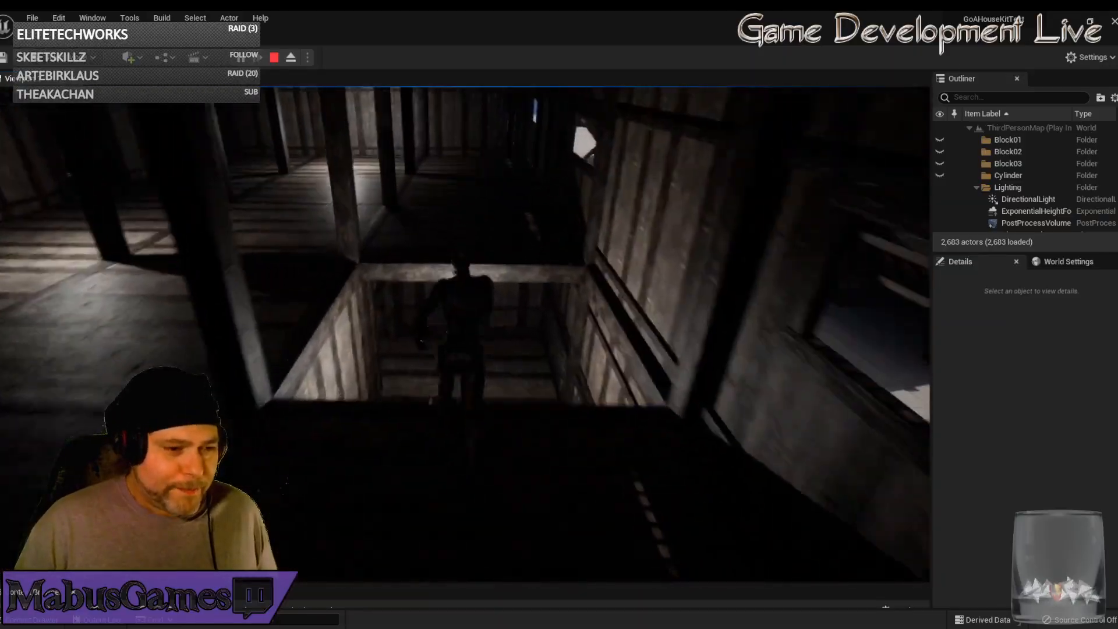
key(w)
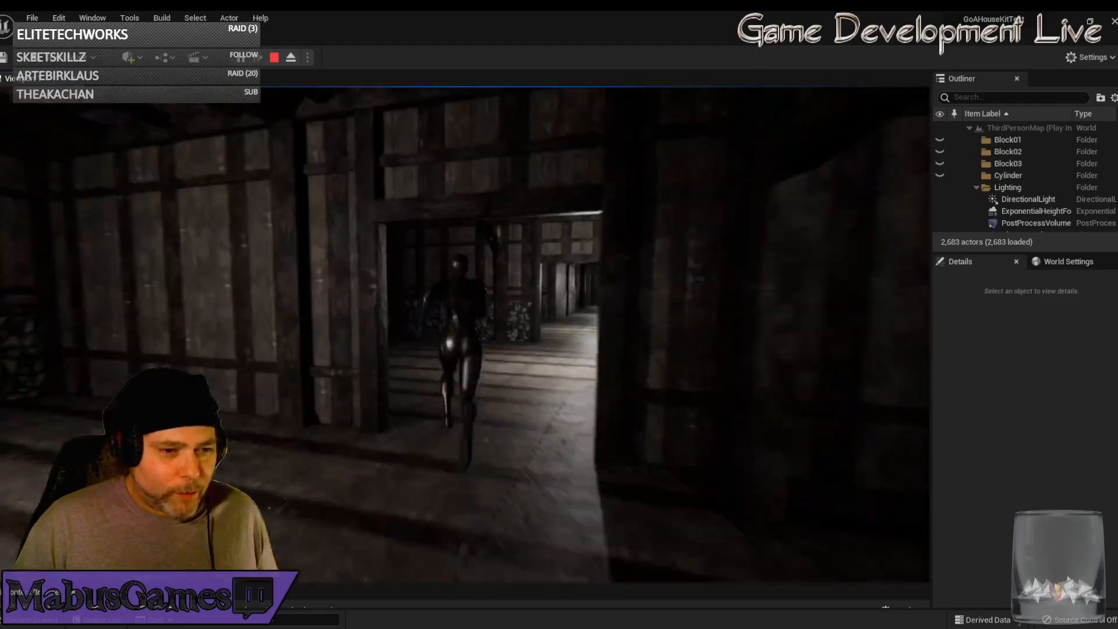
Run the character through the ground-floor rooms and the long stone-walled corridor to the hall's far door
key(w)
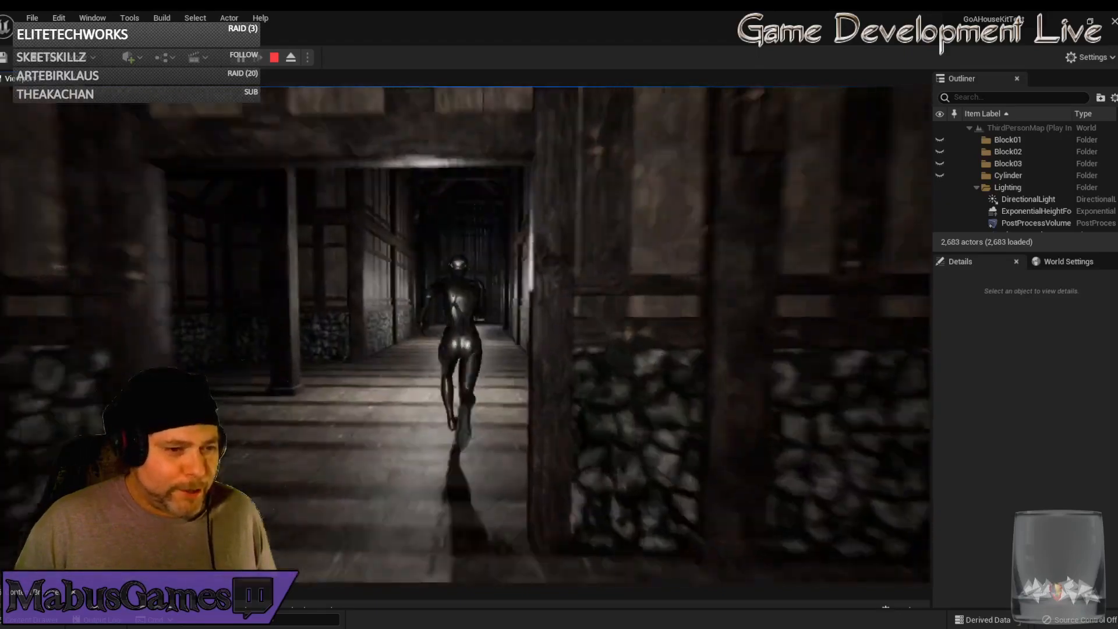
key(w)
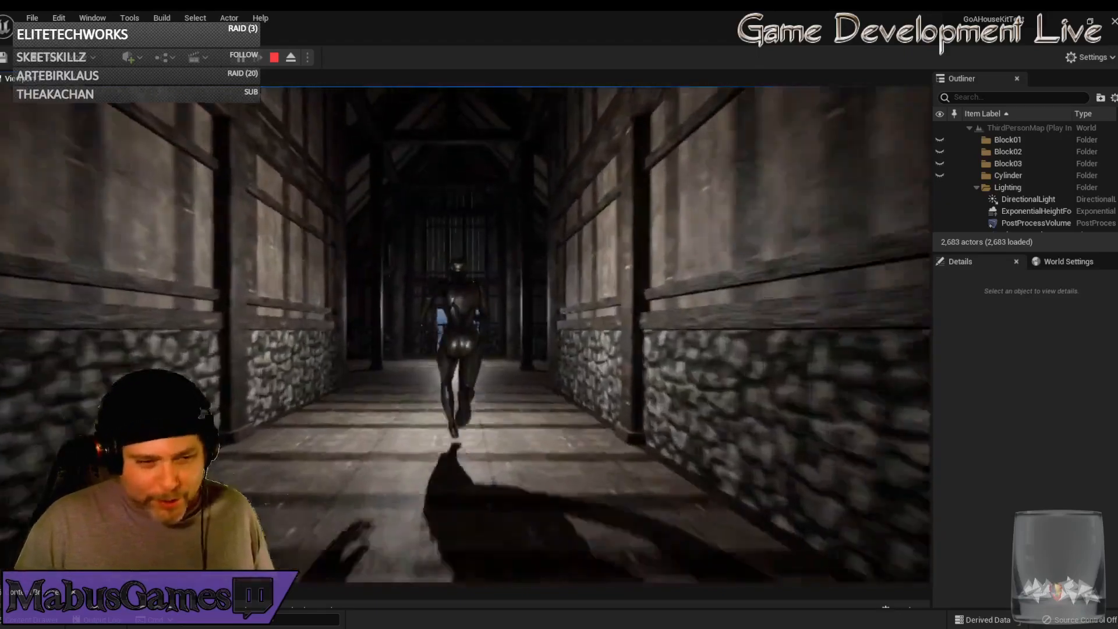
key(w)
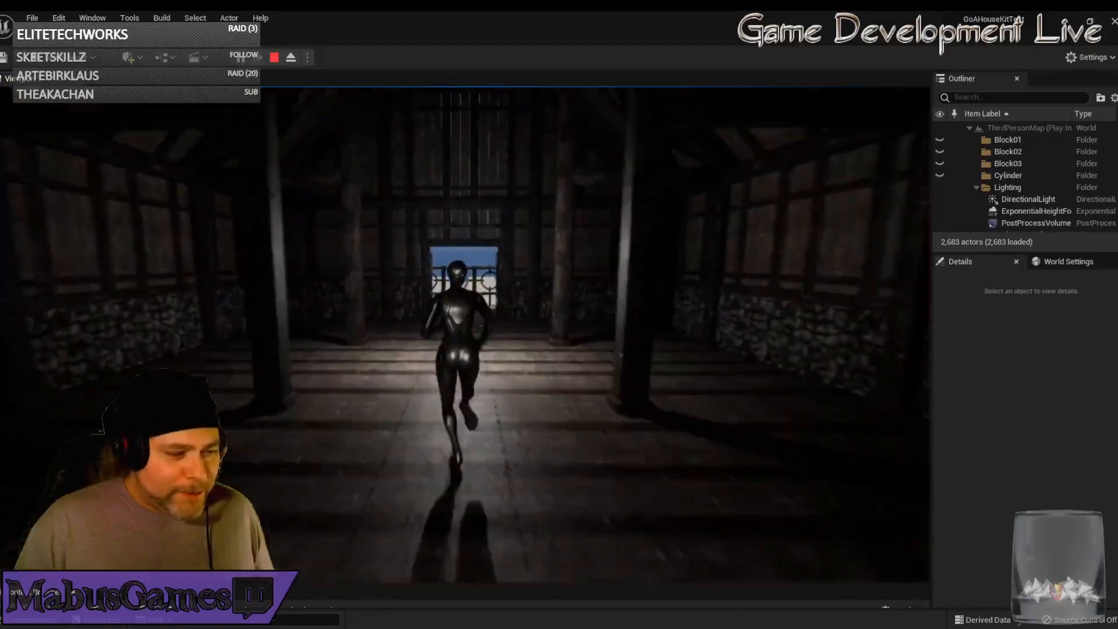
key(w)
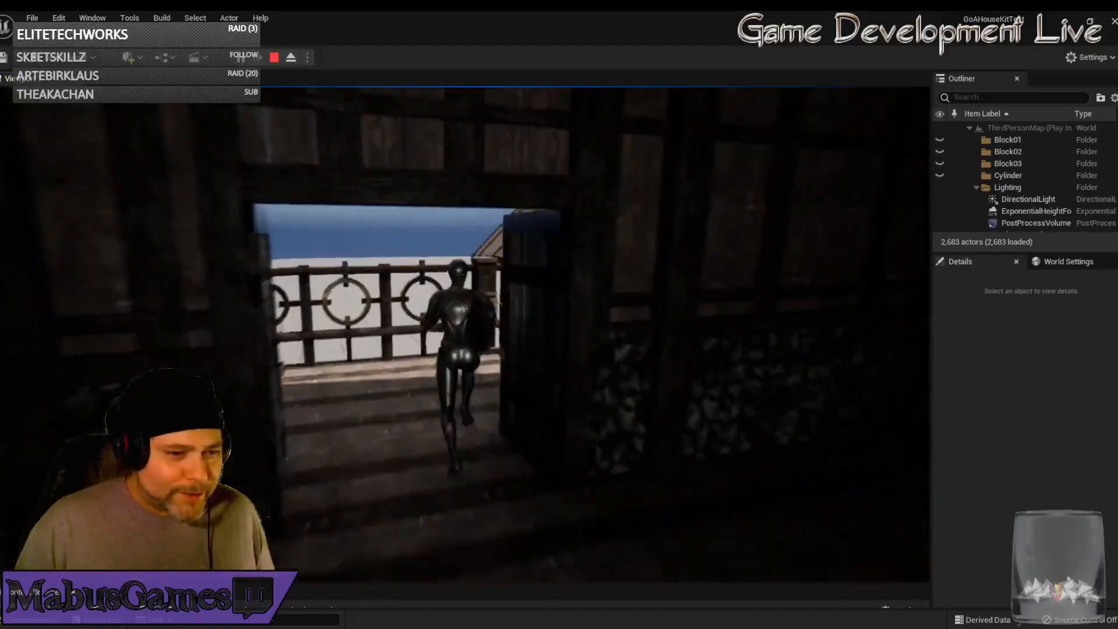
Jump the character off the railed porch, run to the isolated steep-roofed house and inspect its raftered interior
key(space)
key(w)
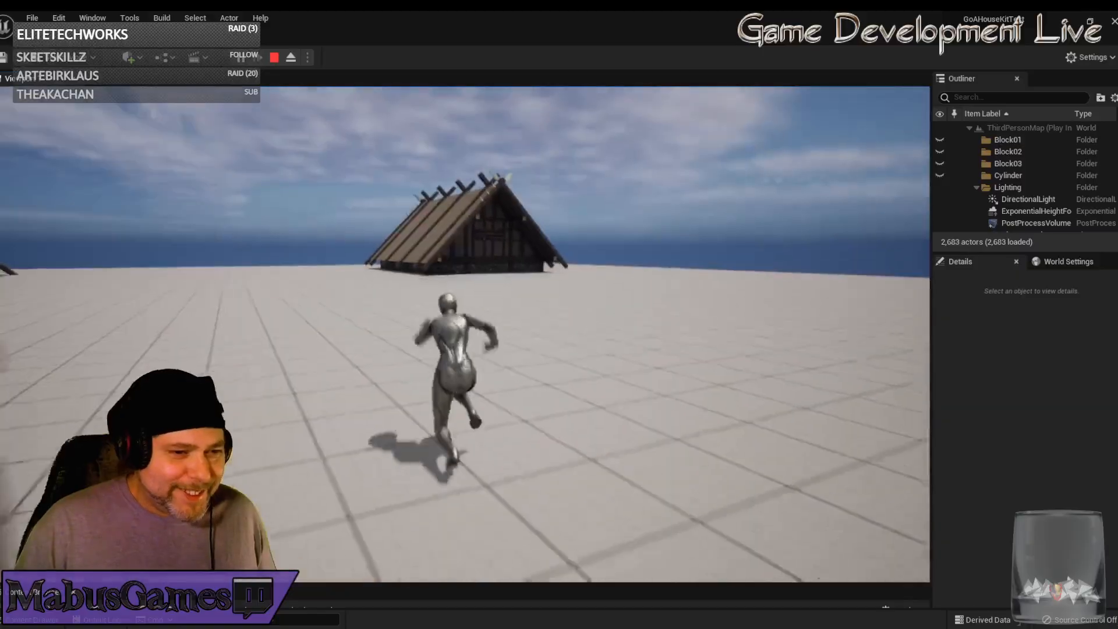
key(w)
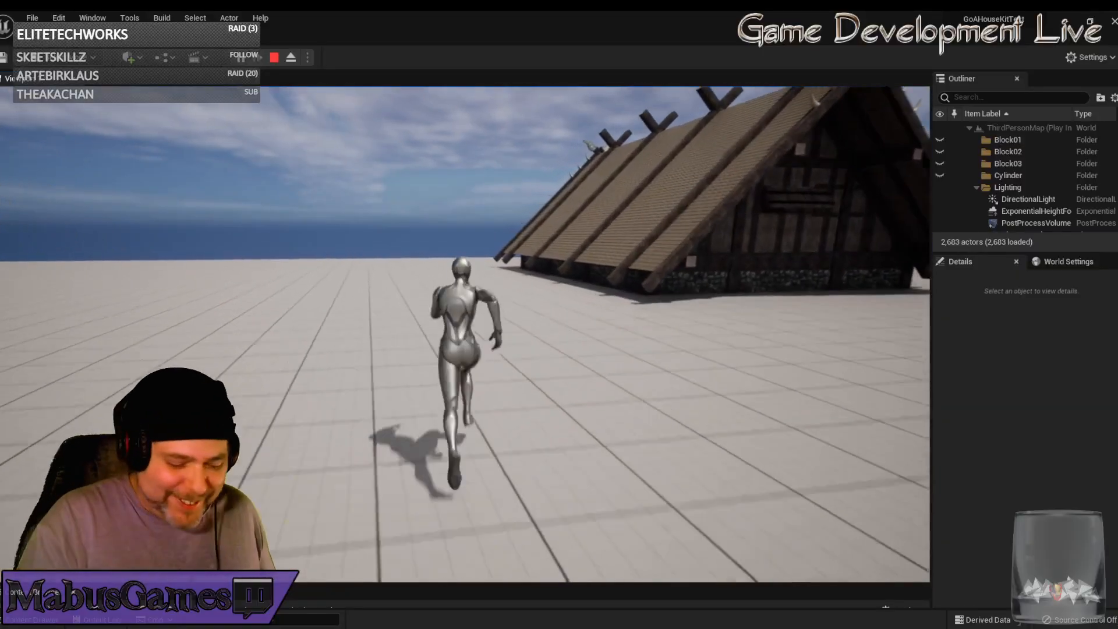
key(w)
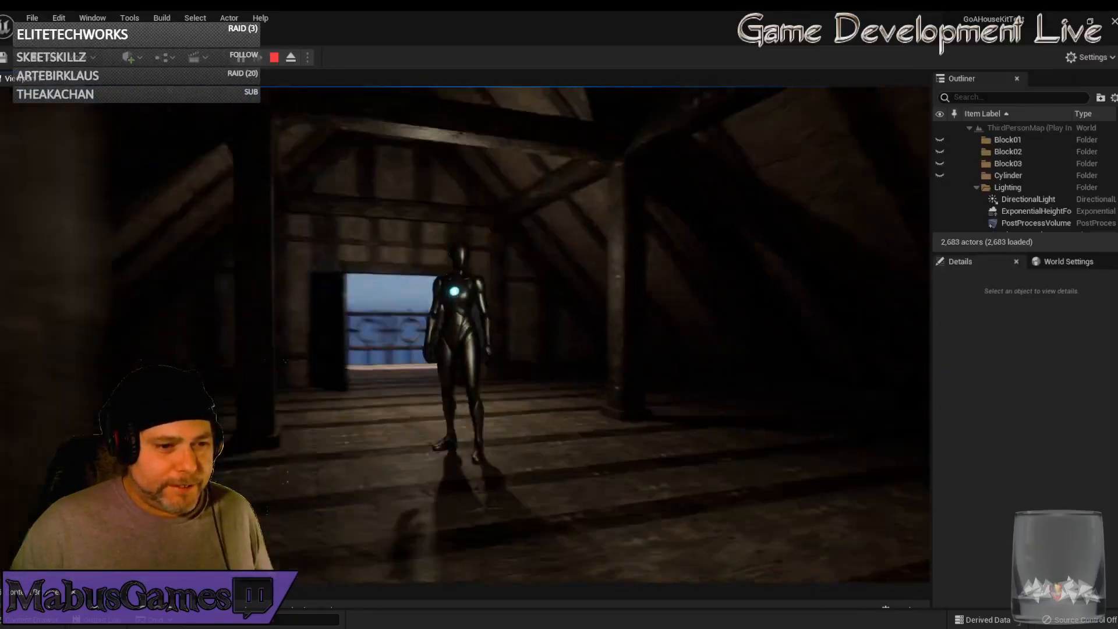
Run the character to the raised house with the railed porch and test passing through its doorway
key(w)
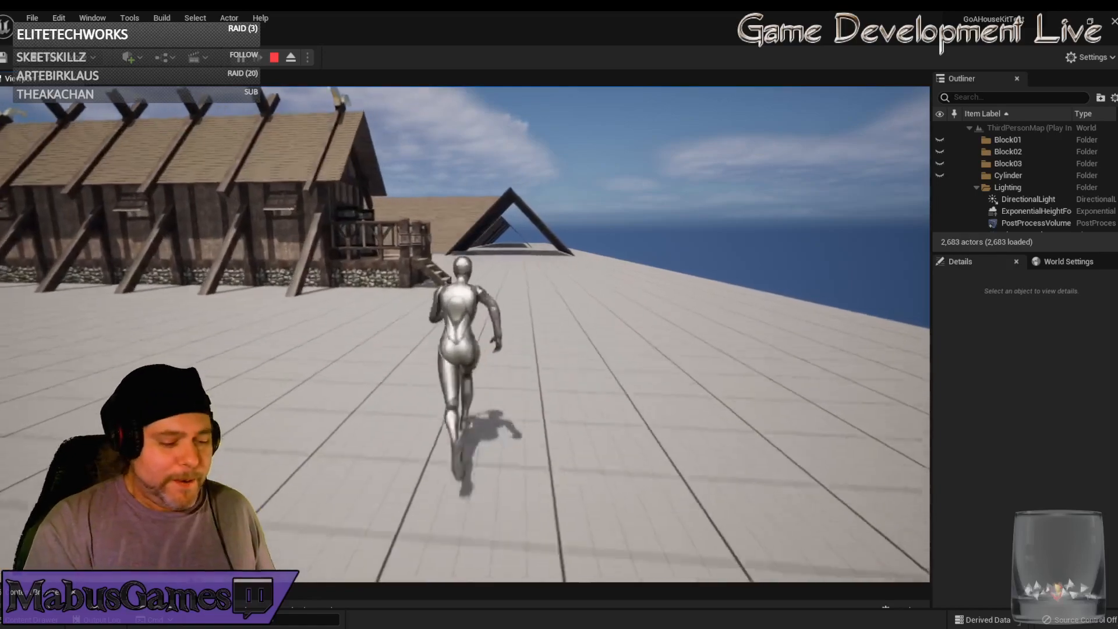
key(a)
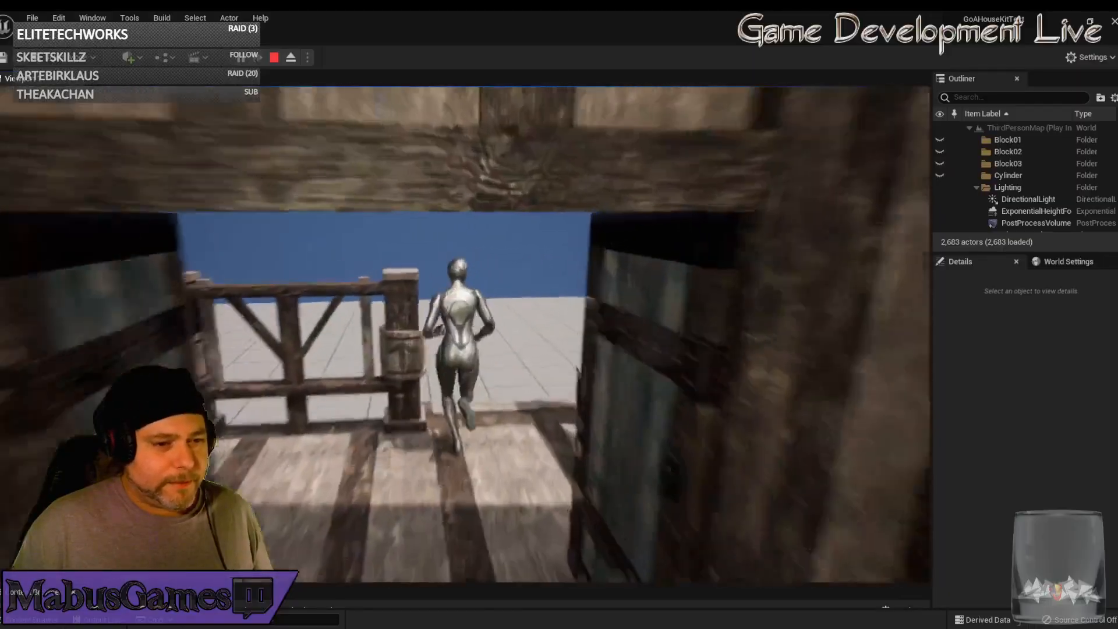
key(w)
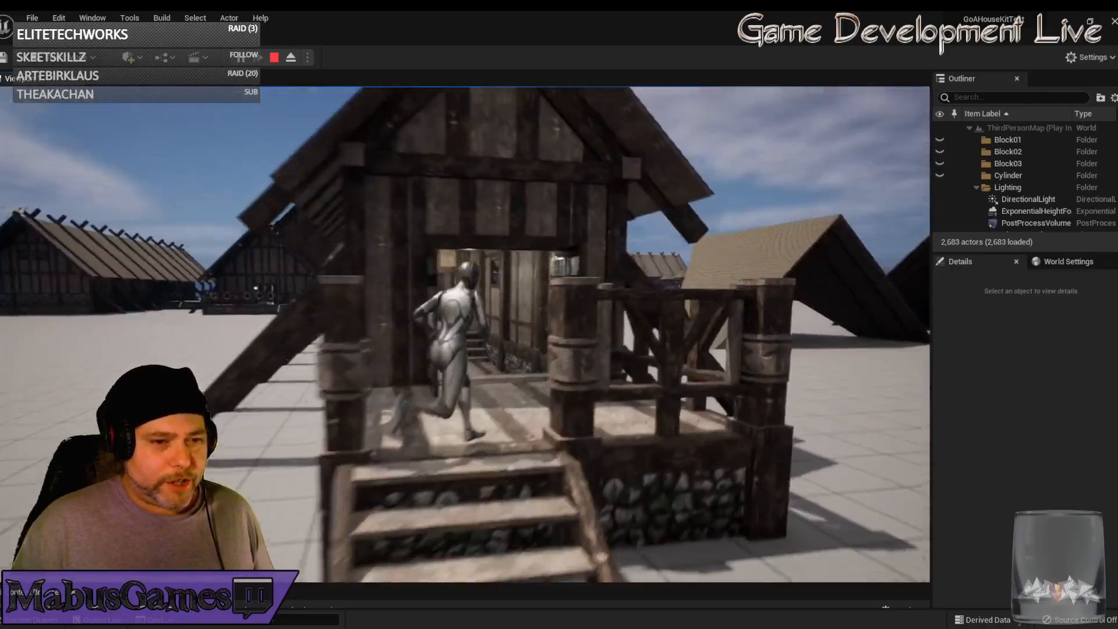
Run the character through the raised house and out across the open ground to the free-standing roof pieces
key(w)
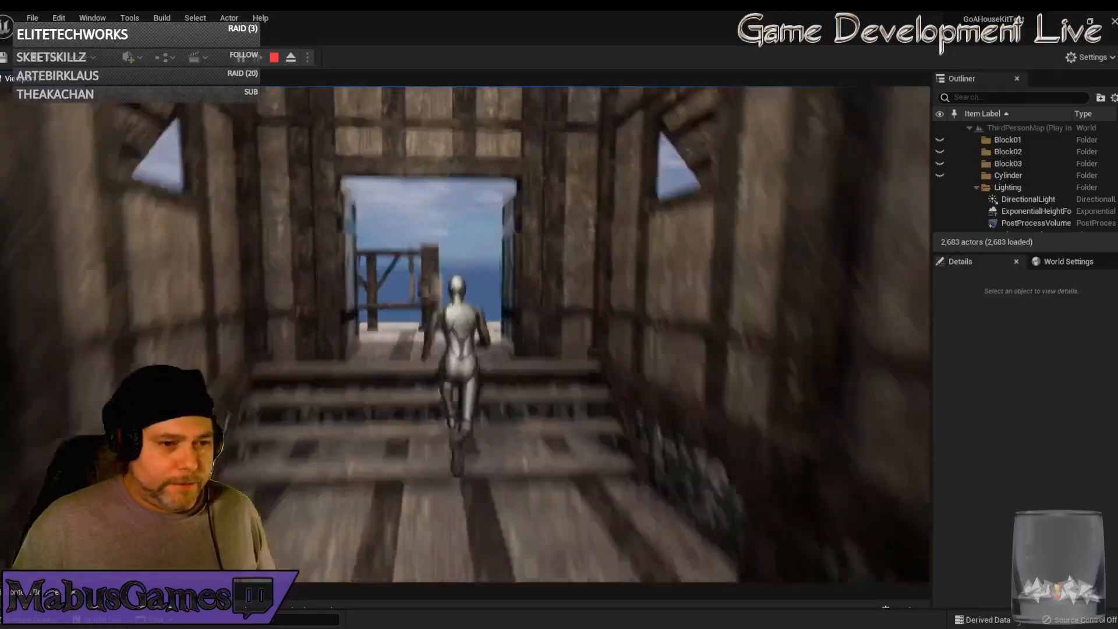
key(w)
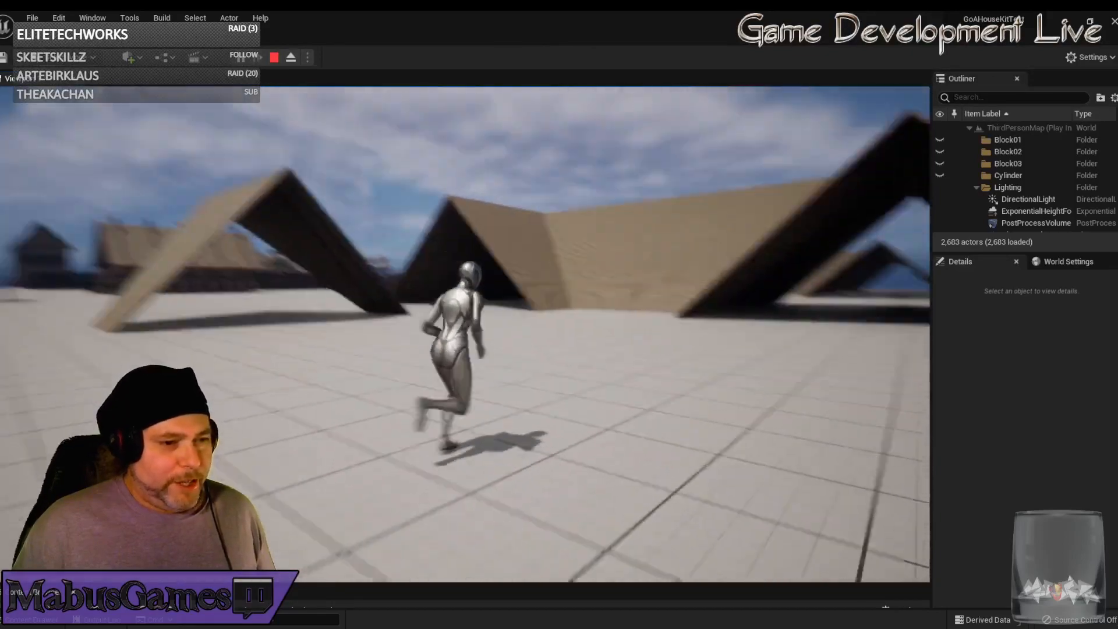
key(w)
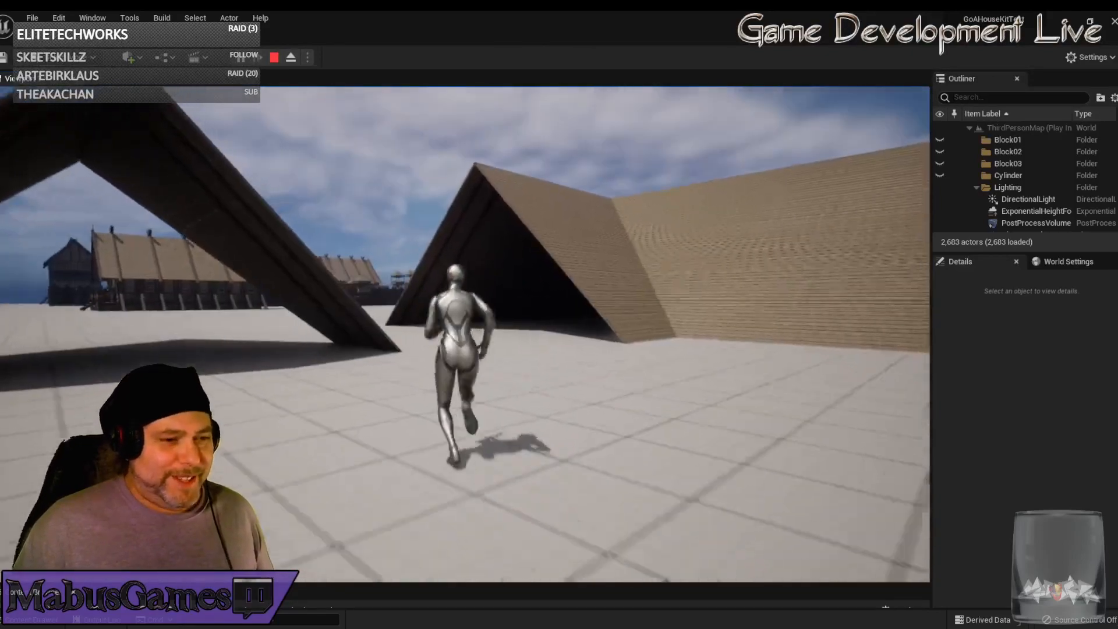
key(w)
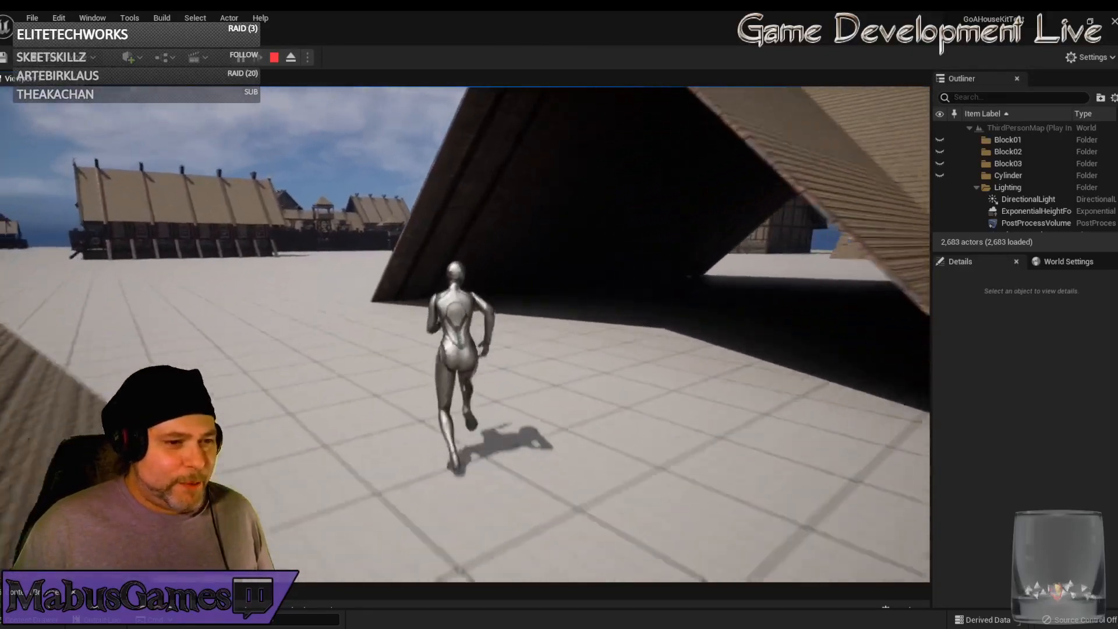
Run the character through the dark underside of the large joined roof and out of its far opening
key(w)
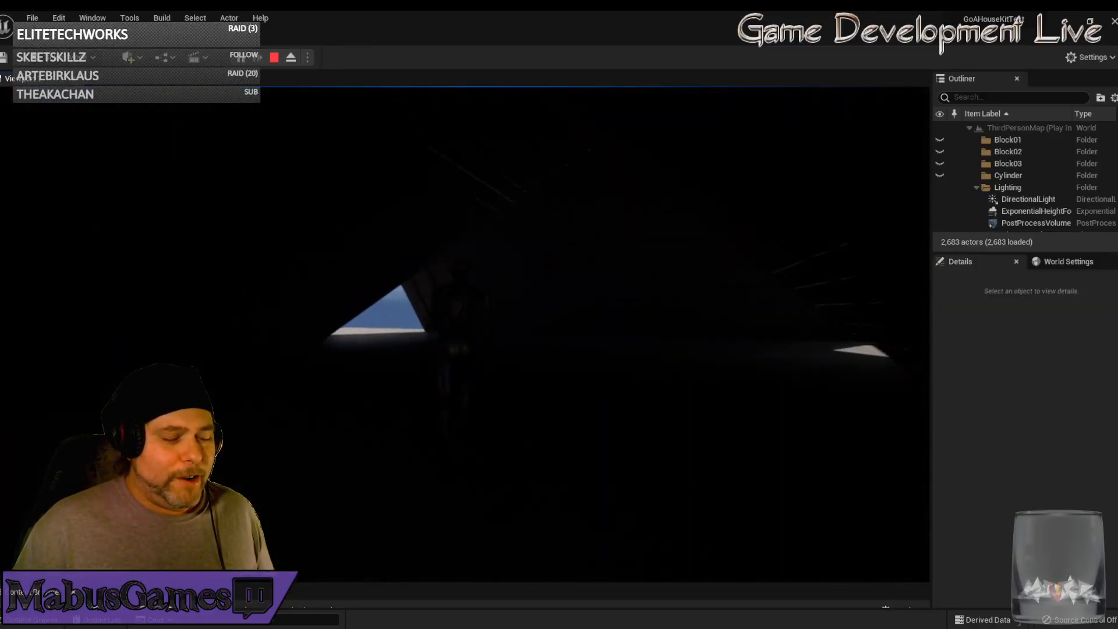
key(w)
key(w)
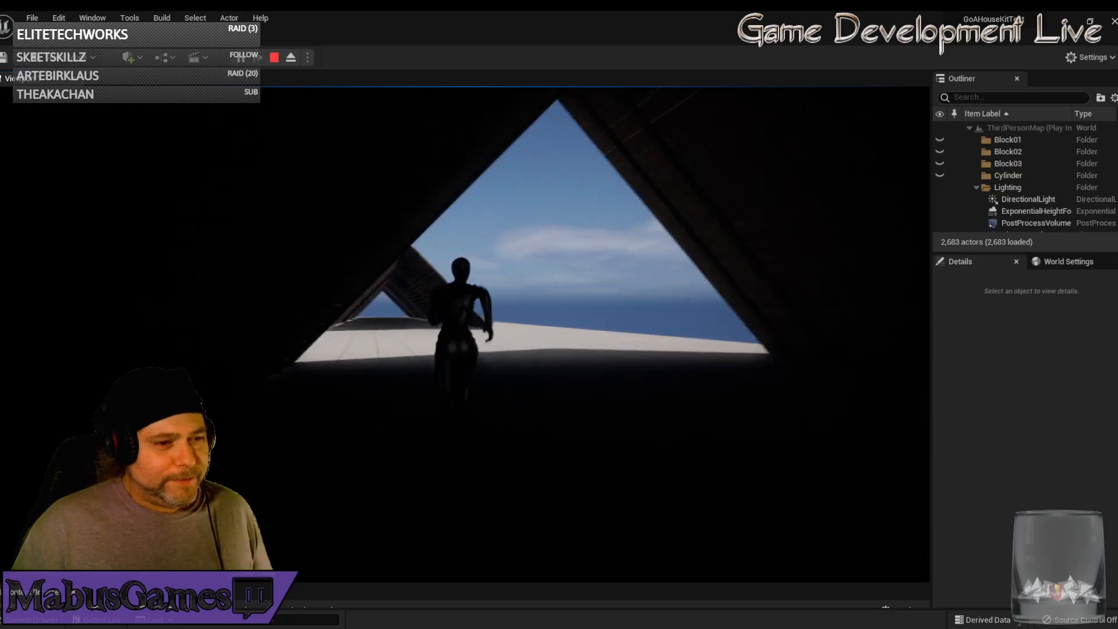
Run the character through the long triangular roof tunnel and out towards the stone-based timber building
key(w)
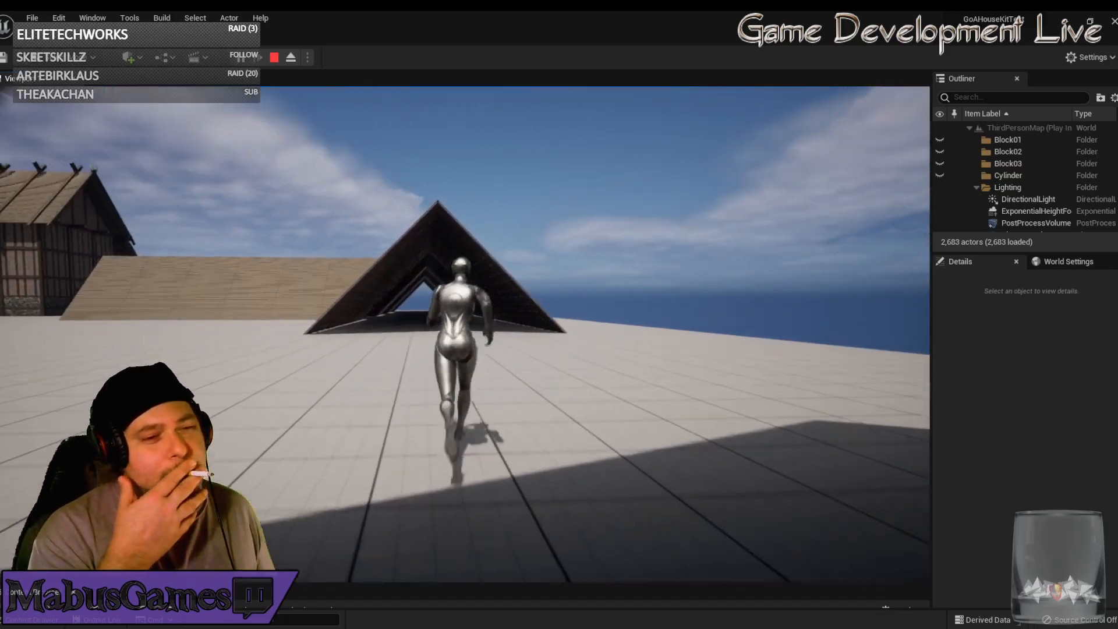
key(w)
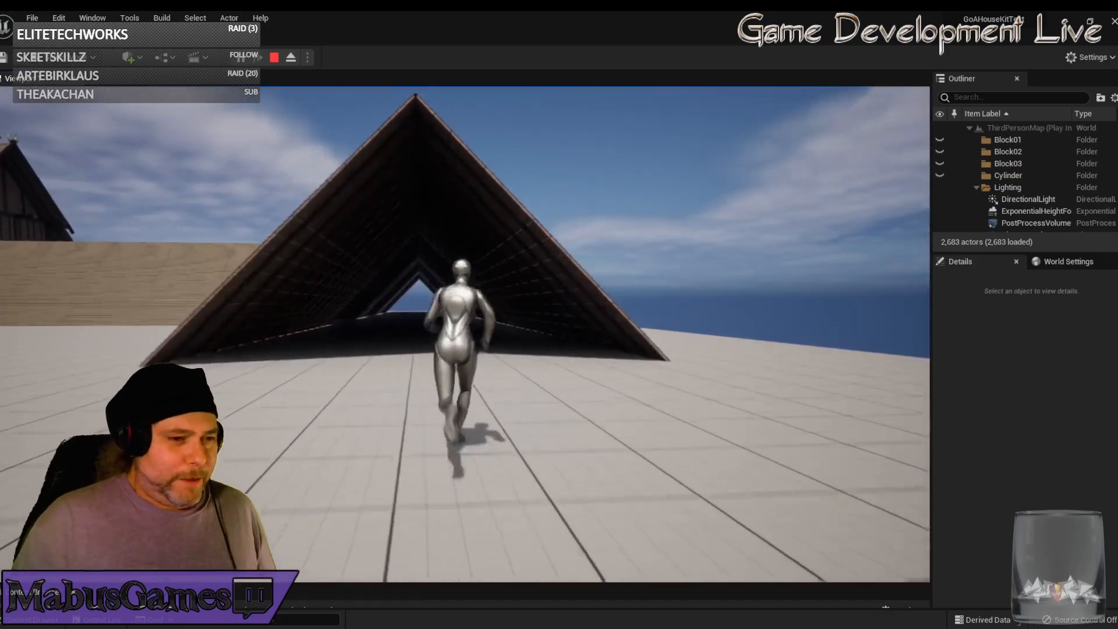
key(w)
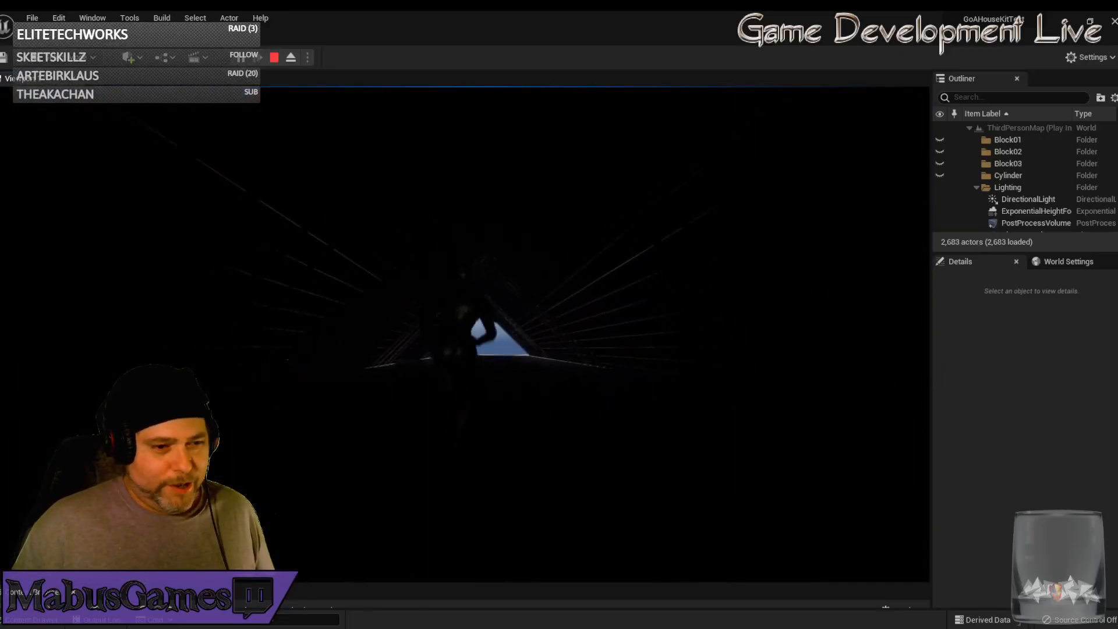
key(w)
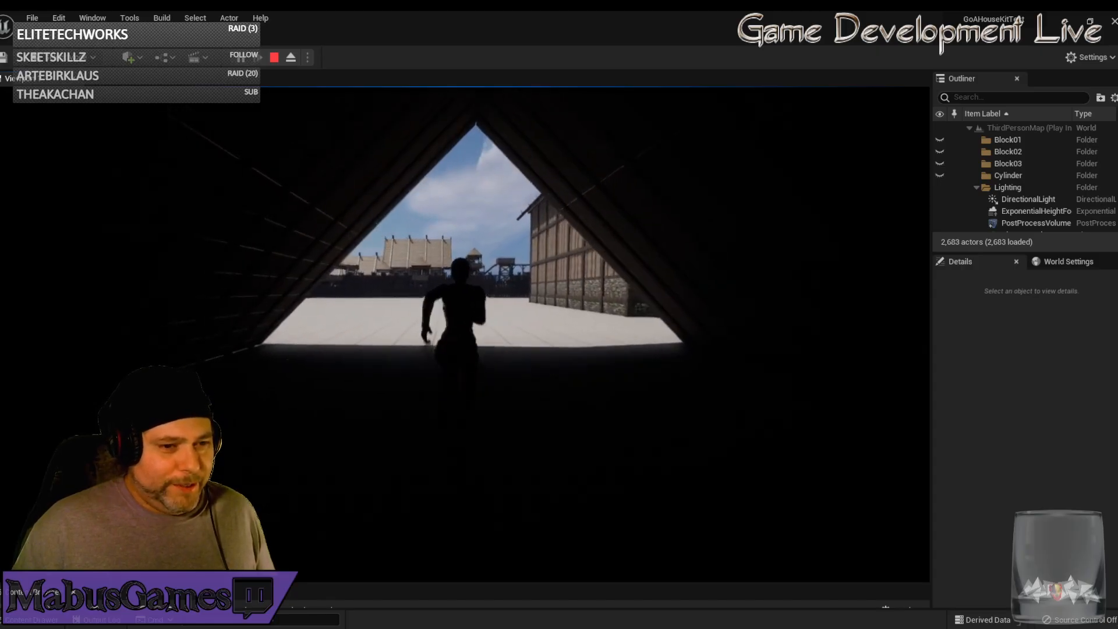
key(w)
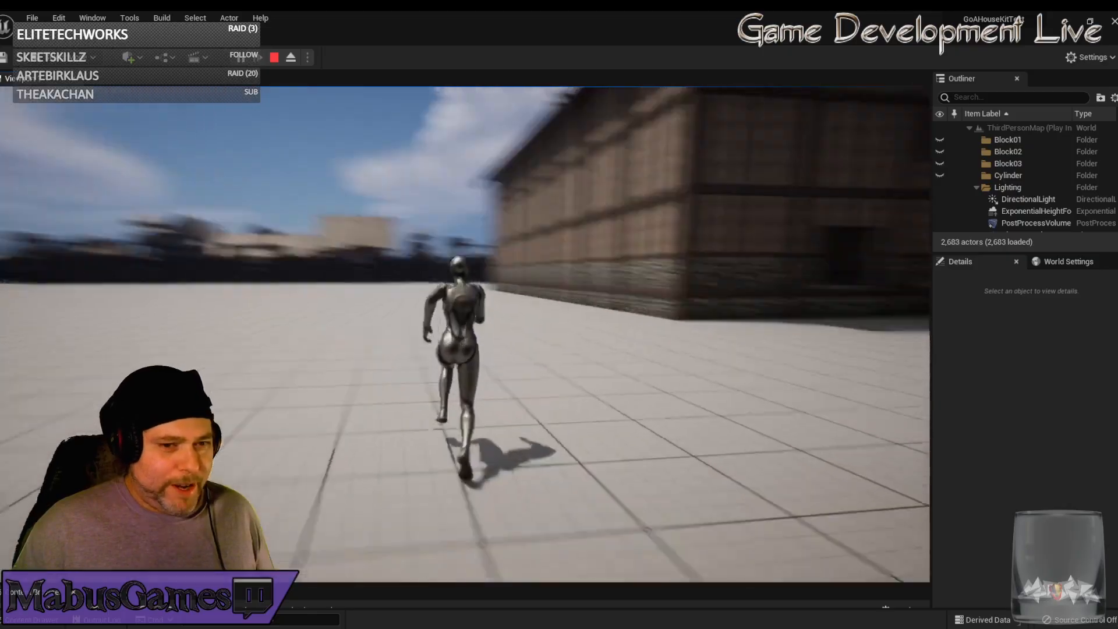
Inspect the interior of the stone-based timber building, run back outside and end the play session
key(w)
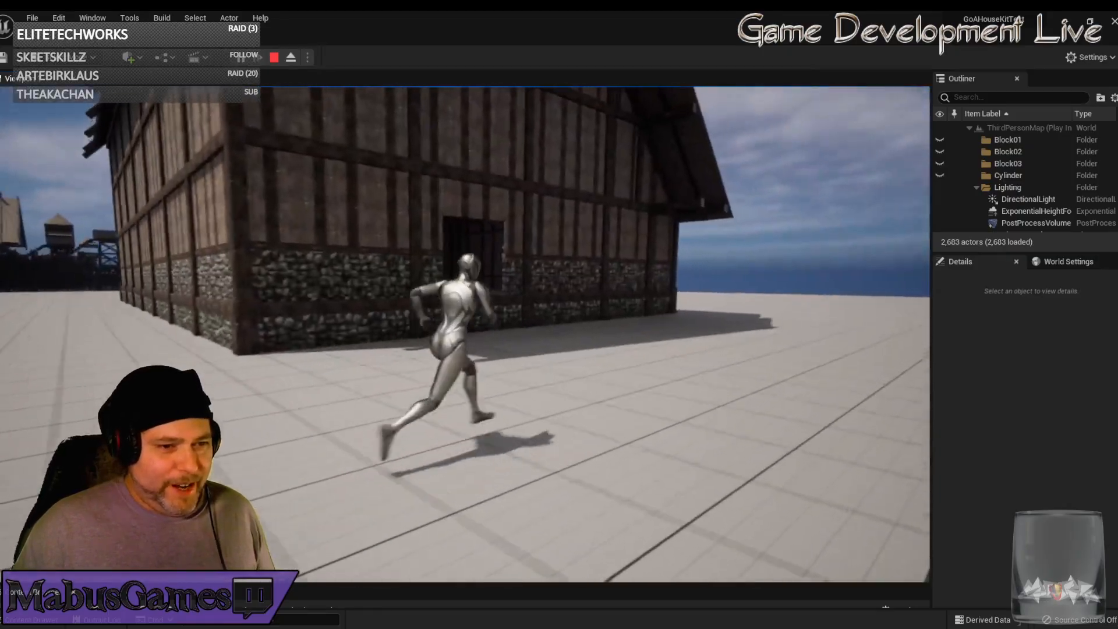
key(w)
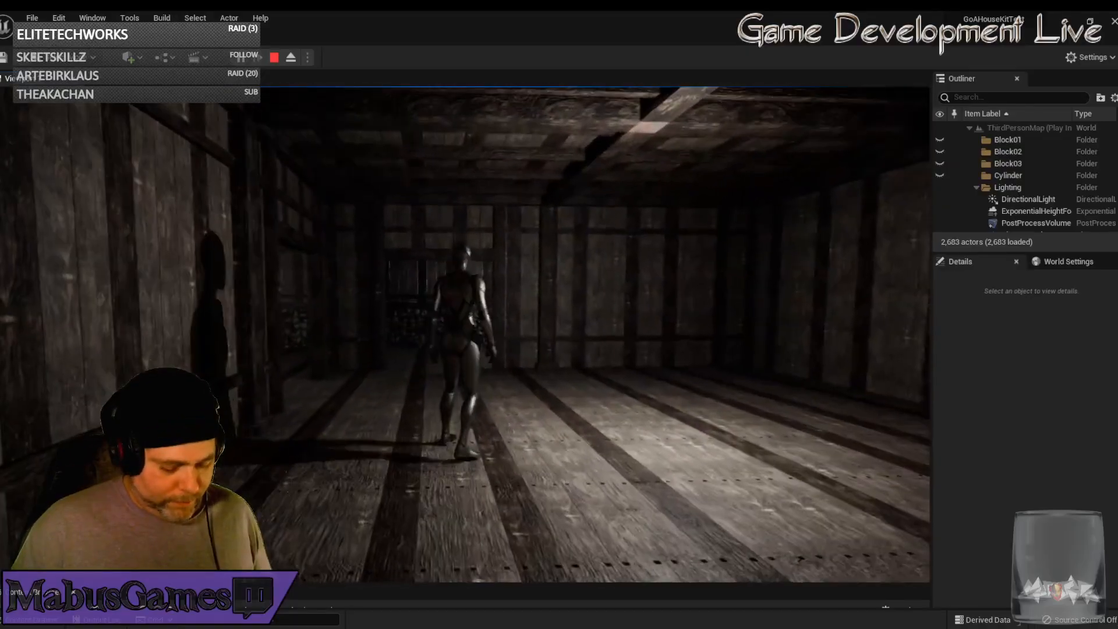
key(d)
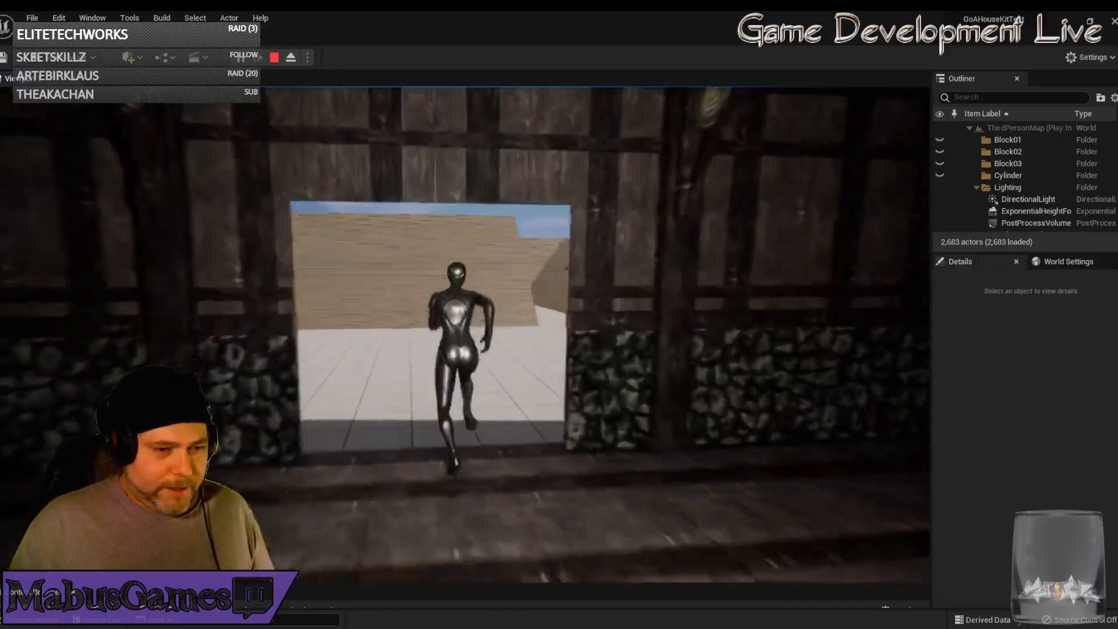
key(w)
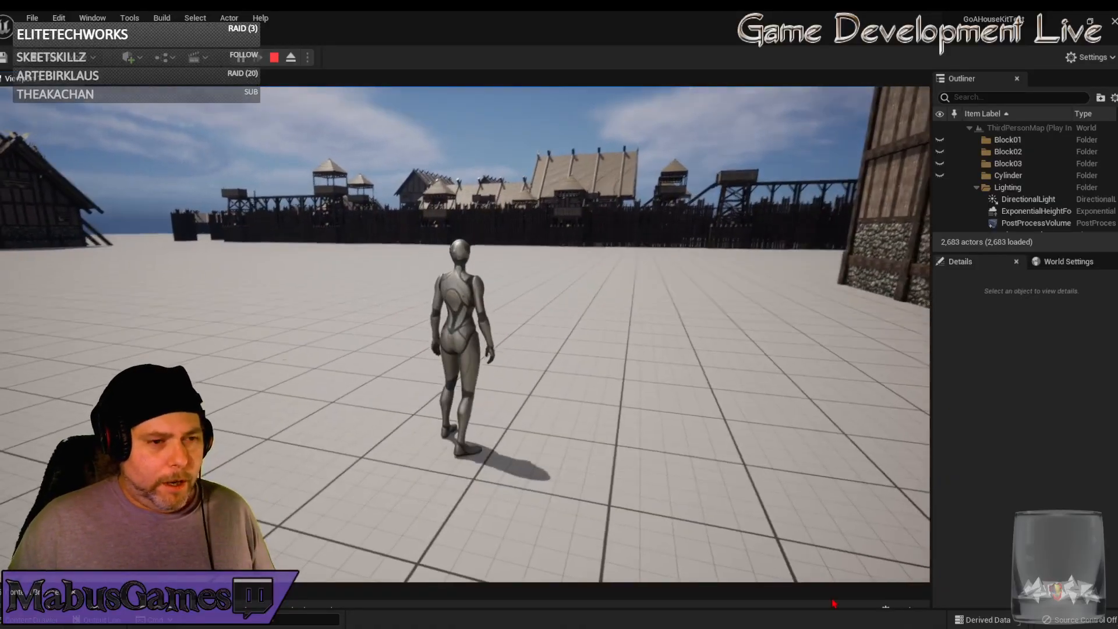
key(Escape)
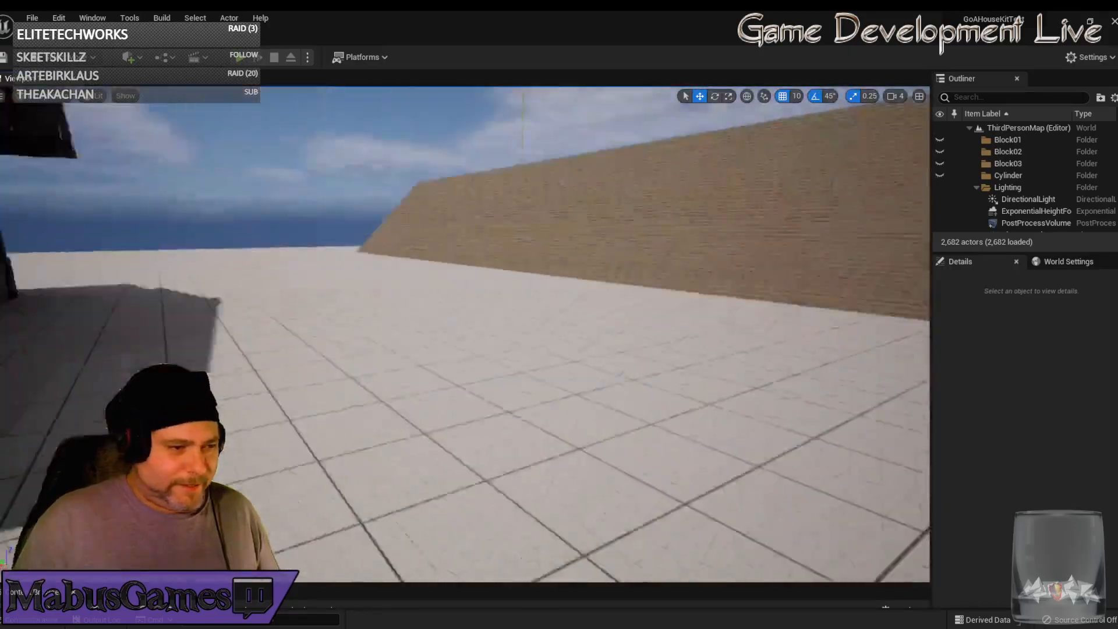
Place a point light on the plank floor in a dark room inside the timber building
right_drag(524, 335, 338, 335)
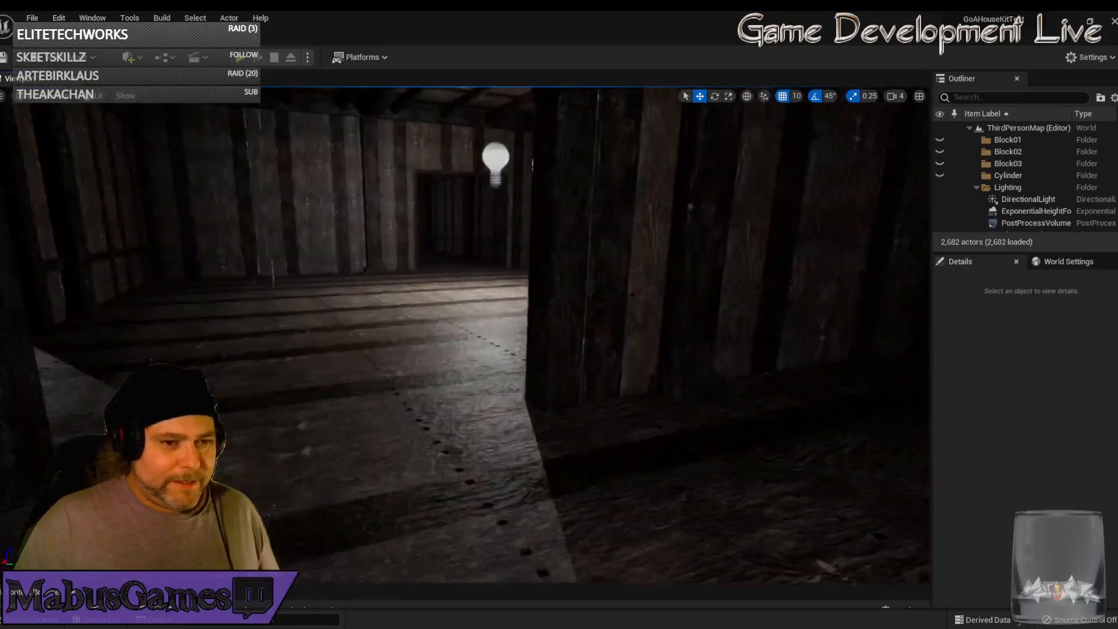
key(w)
right_drag(466, 335, 401, 326)
key(w)
right_drag(609, 415, 731, 466)
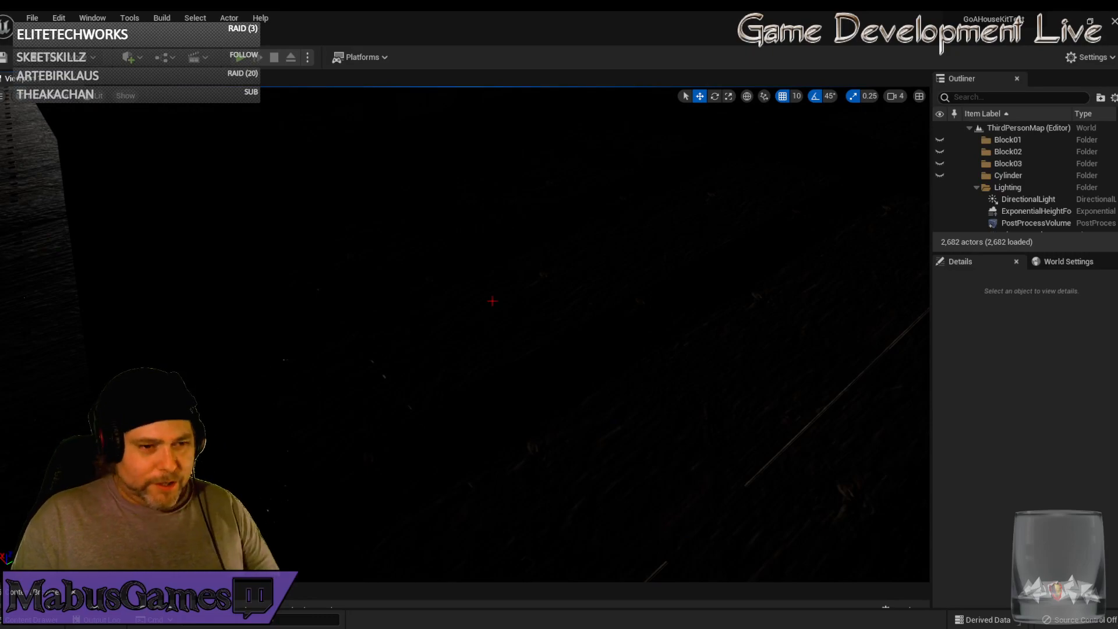
key(l)
click(492, 300)
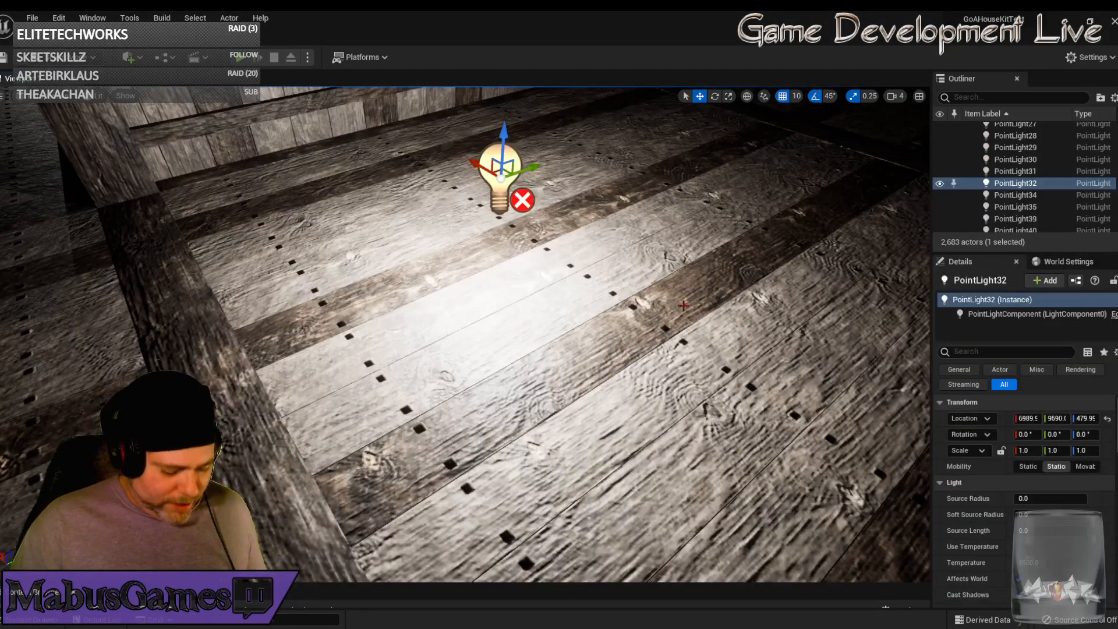
Raise the point light to about Z 530 above the plank floor and delete it
right_drag(580, 322, 618, 296)
key(s)
key(w)
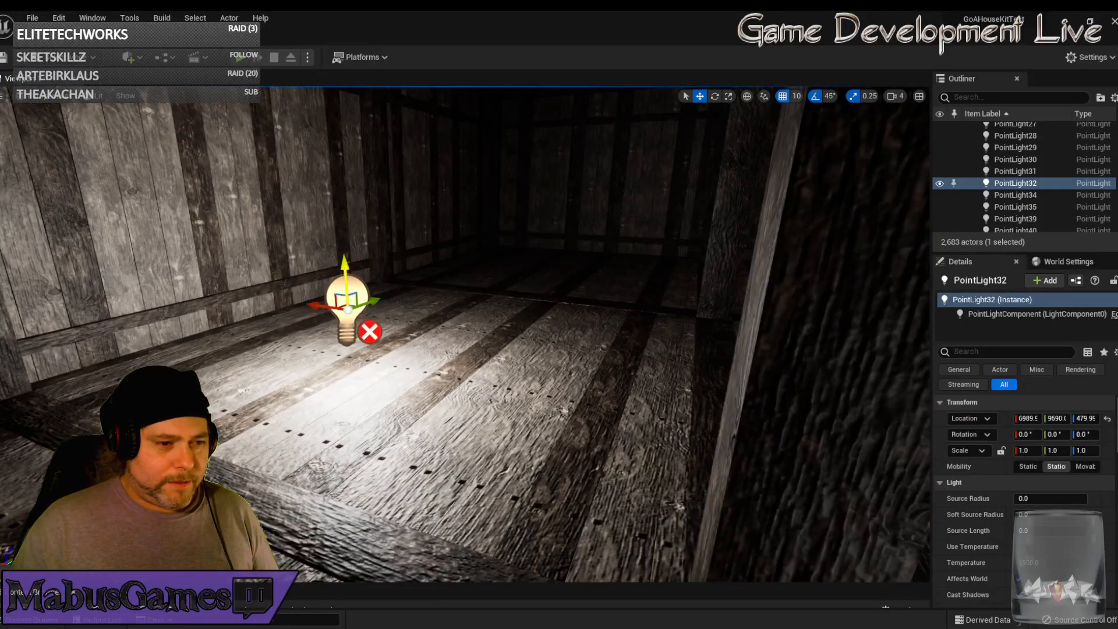
drag(345, 265, 339, 183)
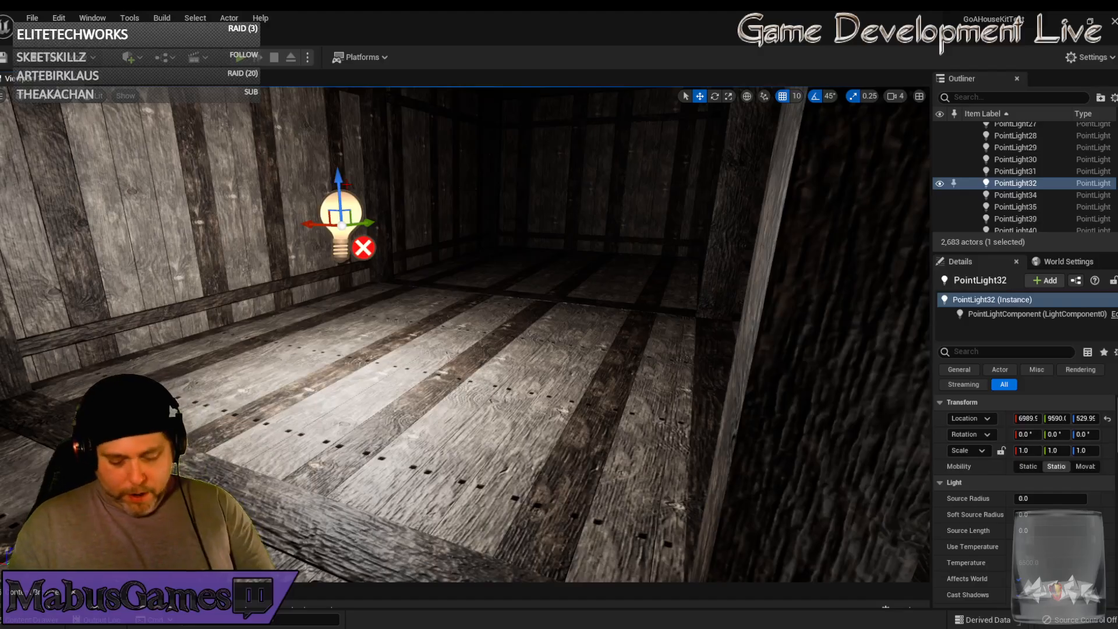
key(Delete)
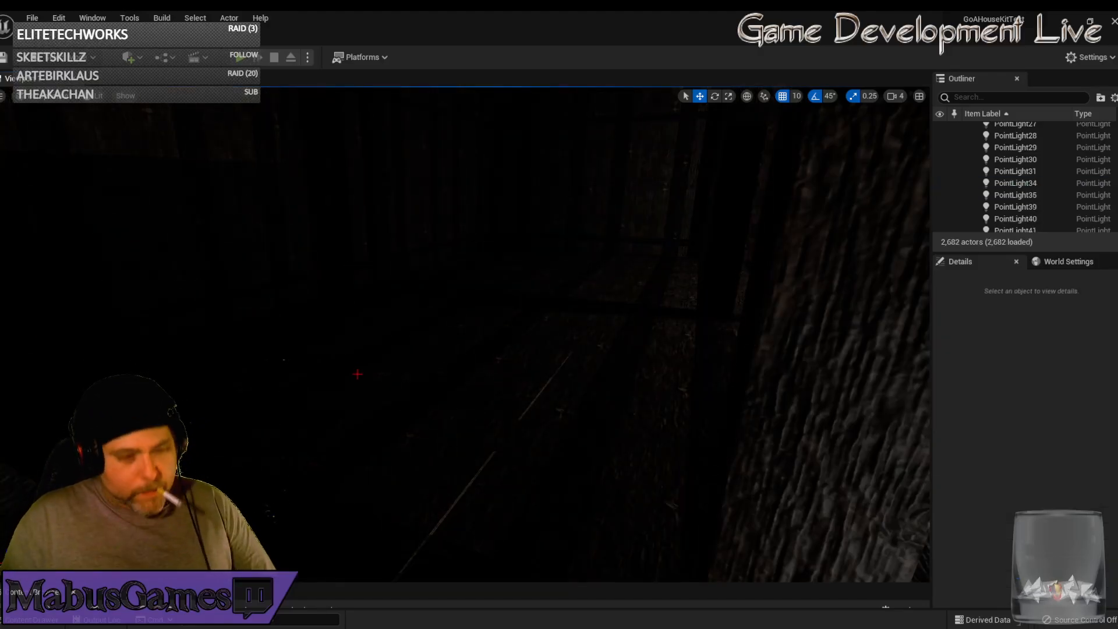
Try a point light on the floorboards at about X 6890, Y 9550 and remove it
key(ctrl+z)
key(ctrl+z)
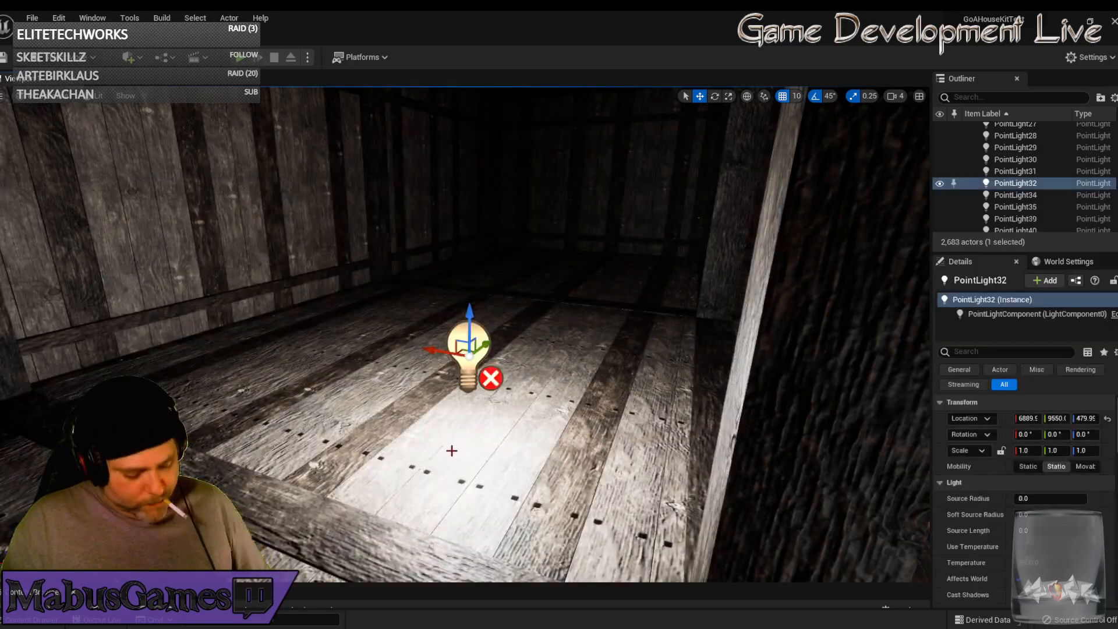
key(ctrl+z)
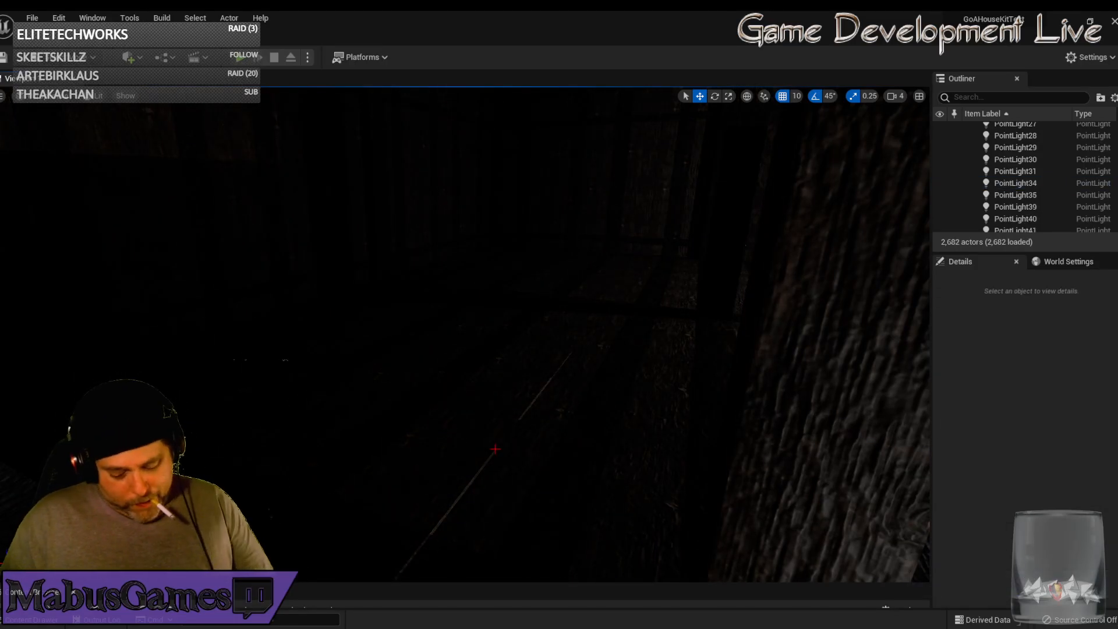
Place a point light at about X 6860, Y 9580, raise it to about Z 490 and delete it
key(ctrl+l)
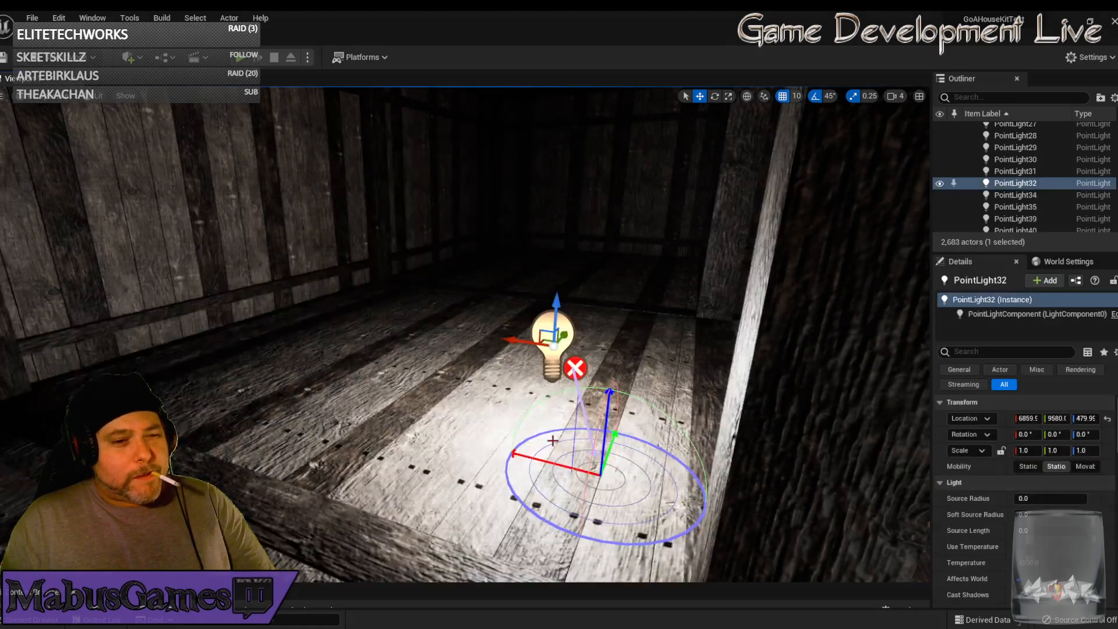
key(ctrl+y)
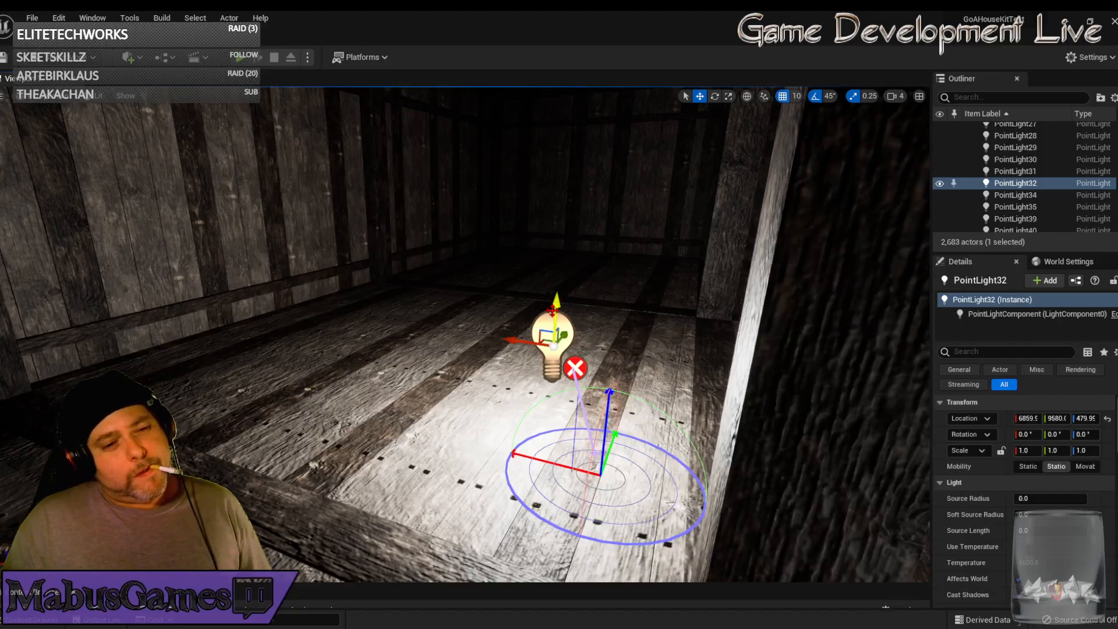
drag(558, 302, 560, 279)
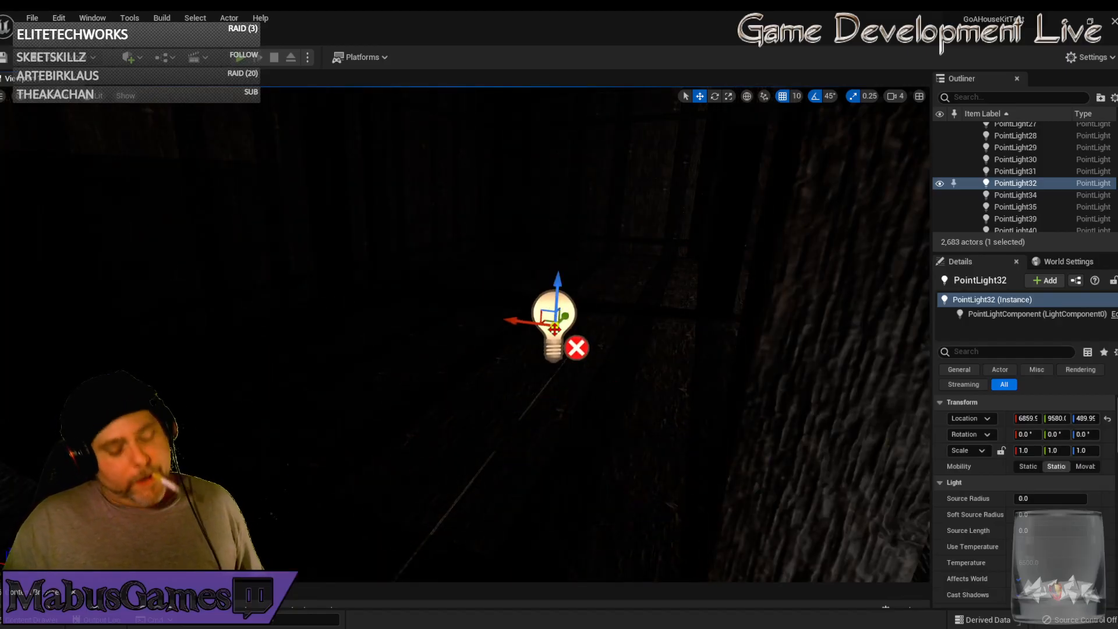
key(Delete)
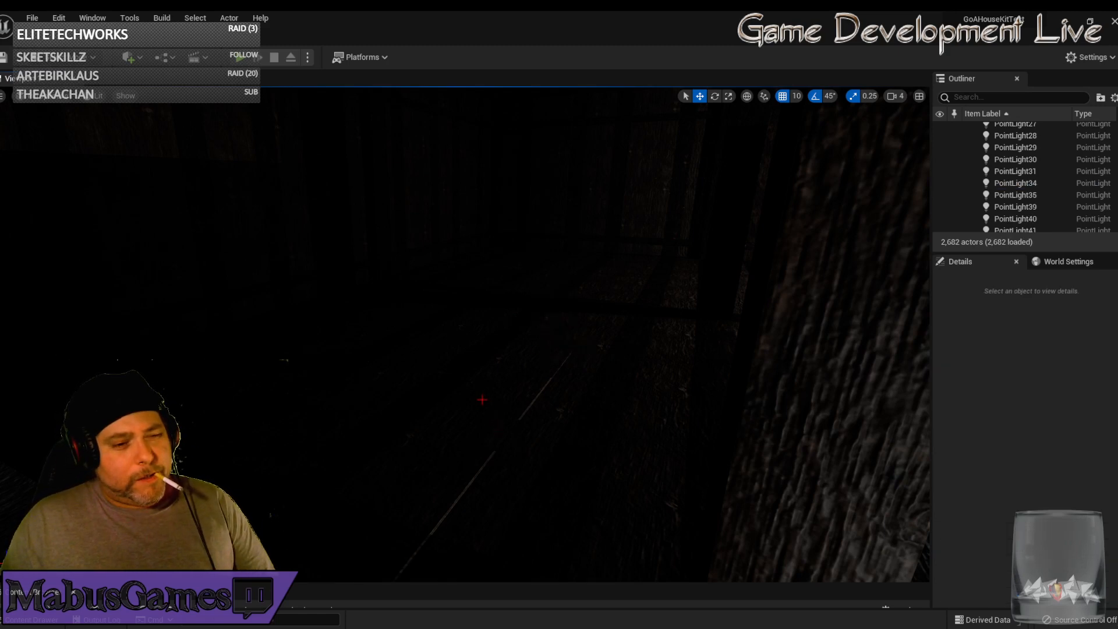
Try point lights in turn at about X 6910, Y 9610 and X 6890, Y 9640, removing each one
key(ctrl+z)
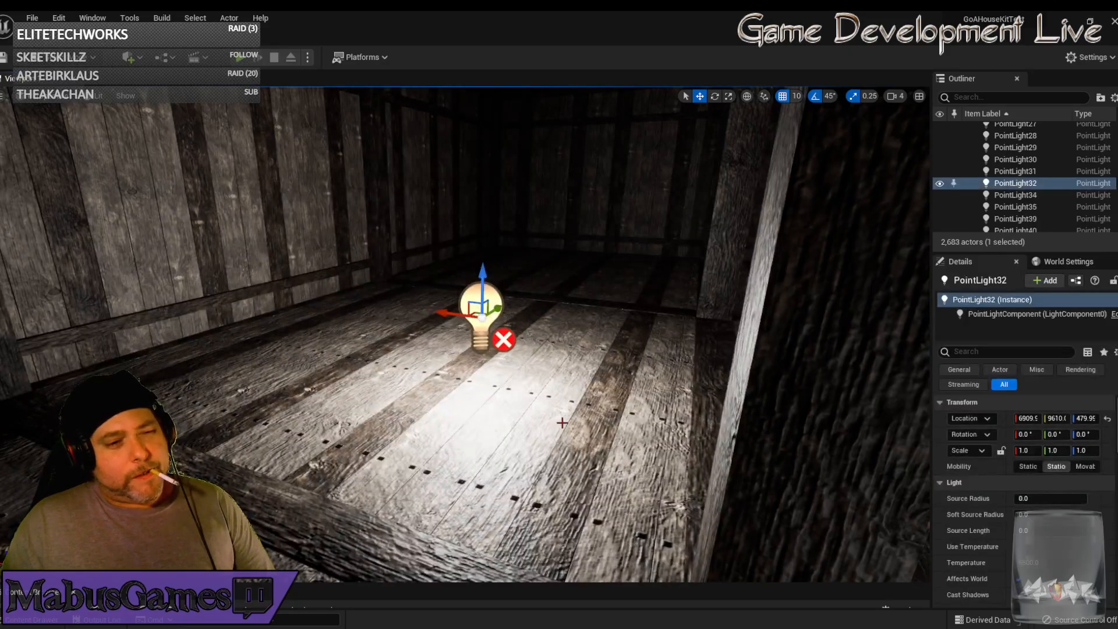
key(ctrl+z)
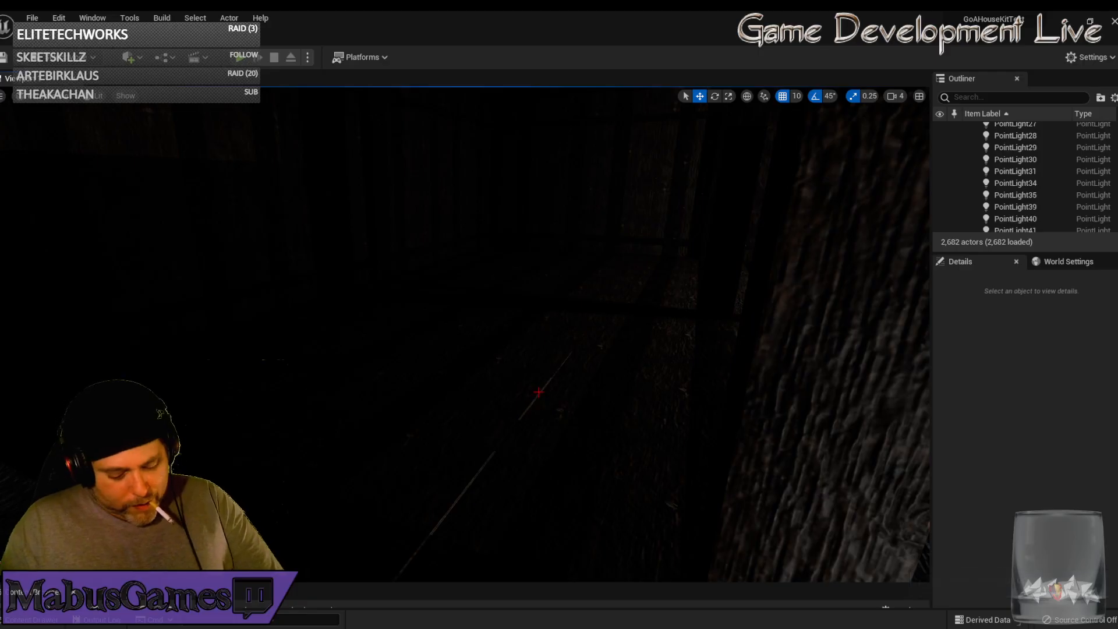
key(ctrl+l)
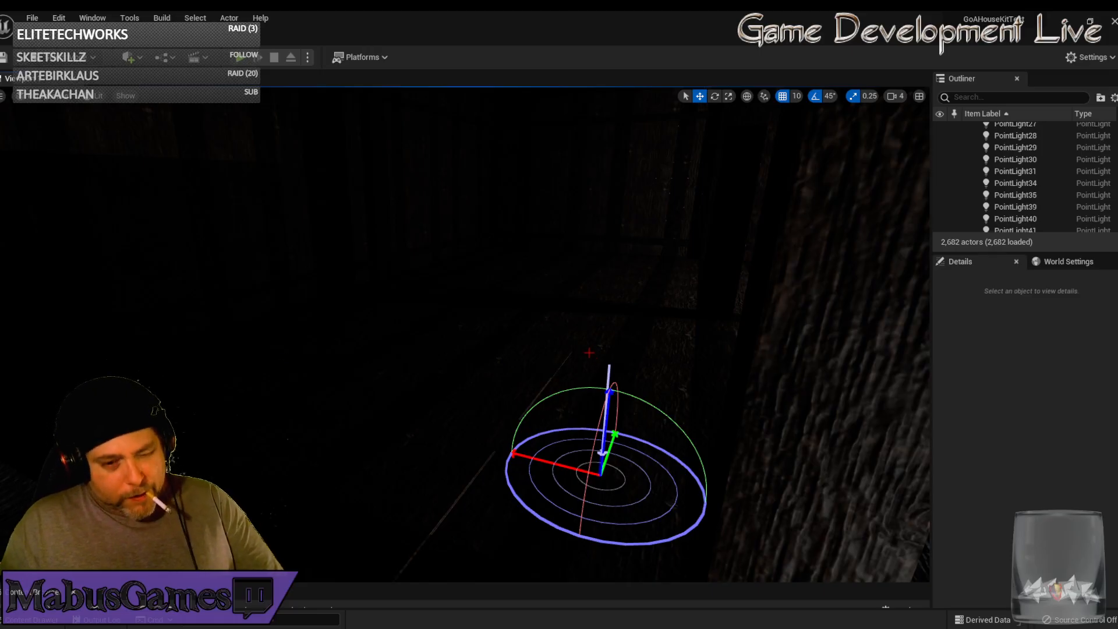
key(shift+l)
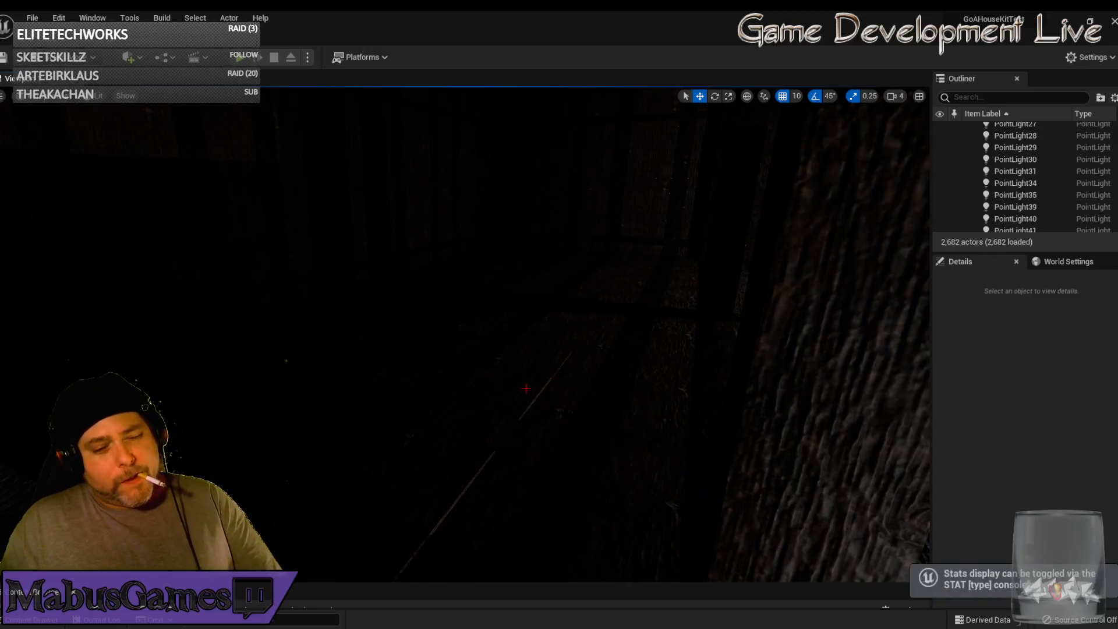
click(526, 388)
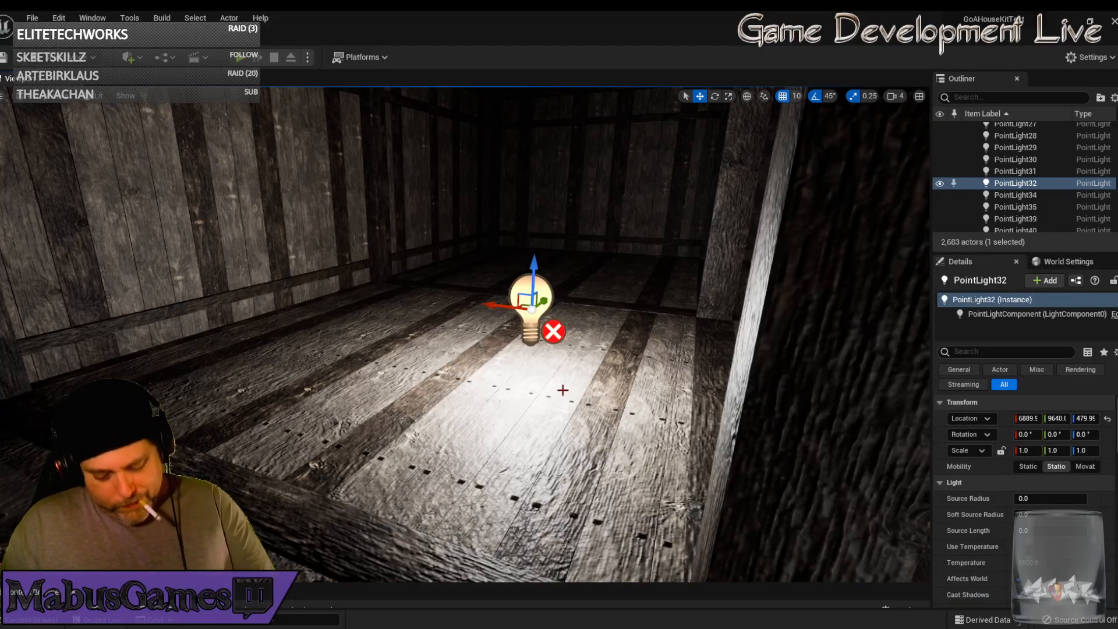
key(Delete)
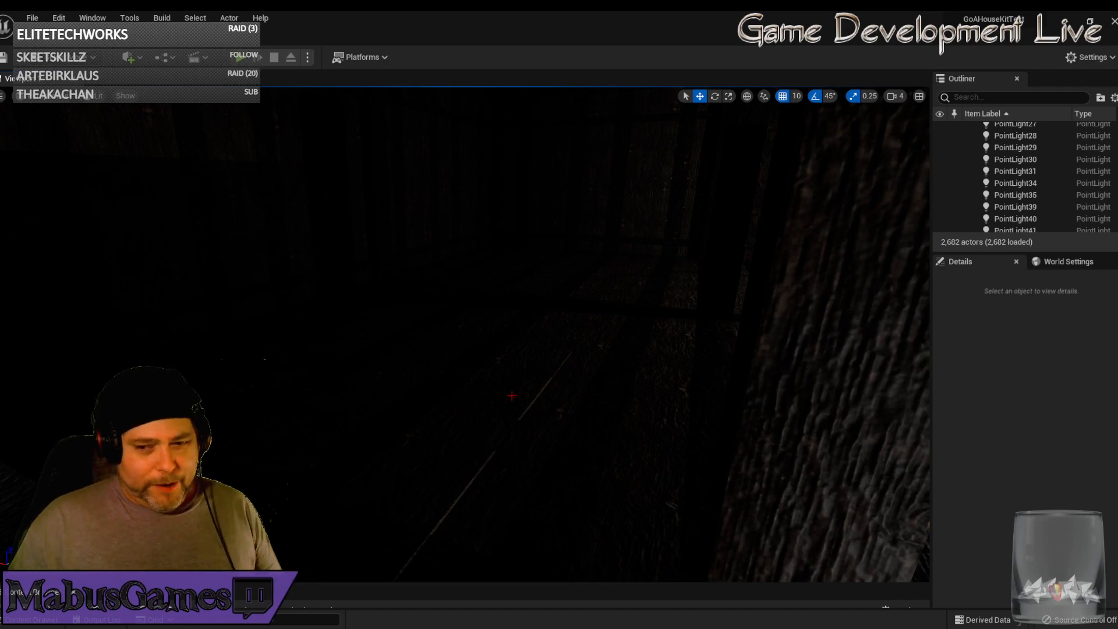
Switch back to the housing kit scene in Modo
key(alt+Tab)
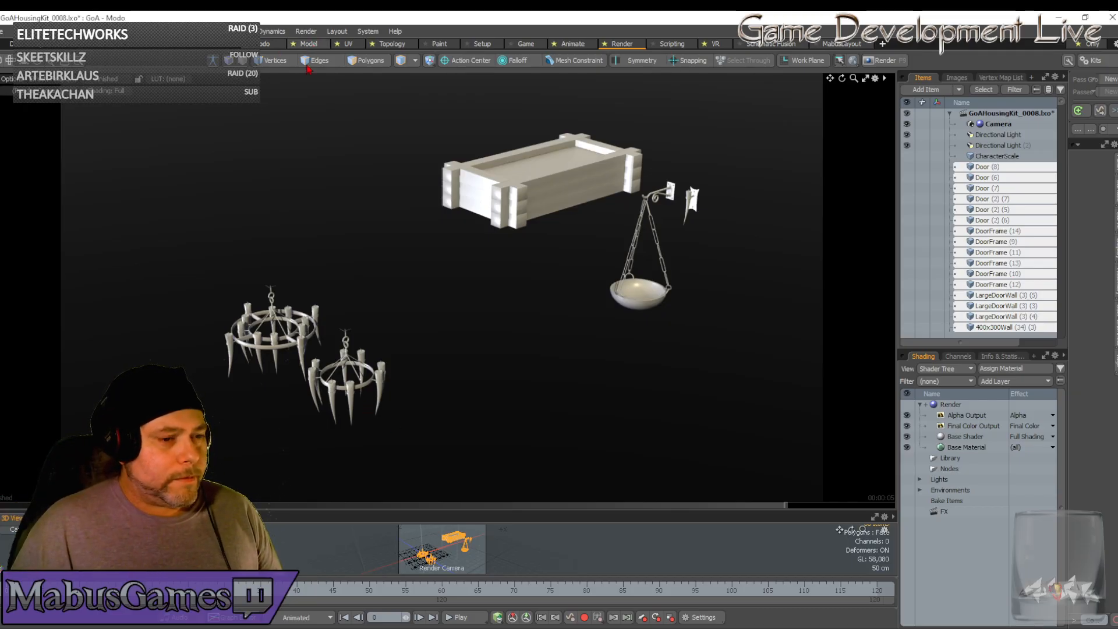
In the Model layout, select the smaller chandelier's ring frame and ceiling mount and examine their polygon statistics
click(312, 47)
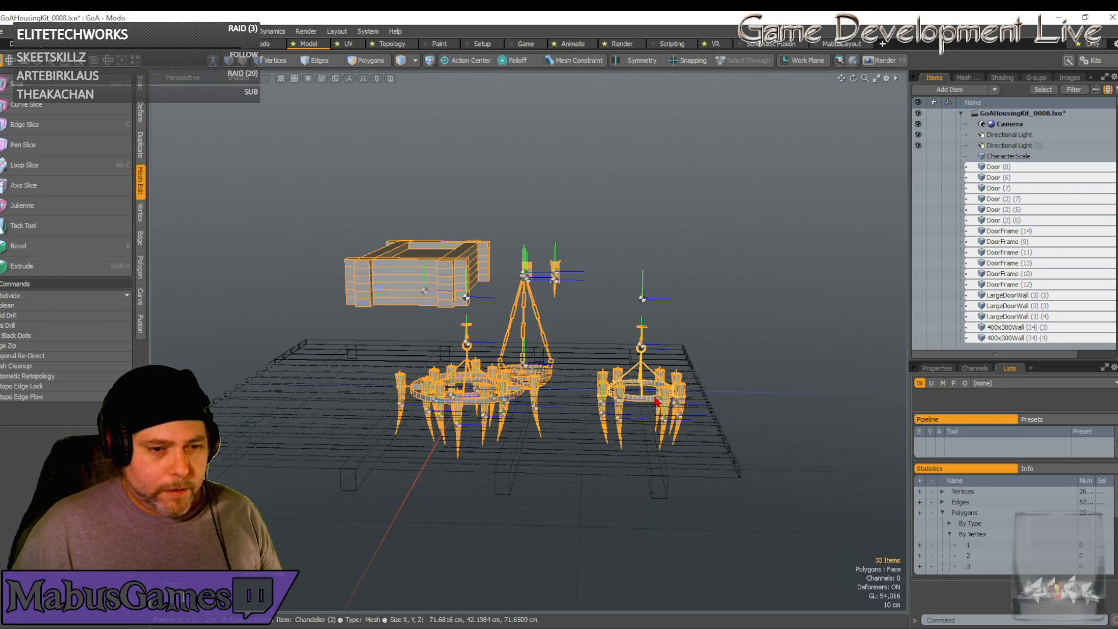
alt+drag(657, 402, 599, 484)
click(550, 361)
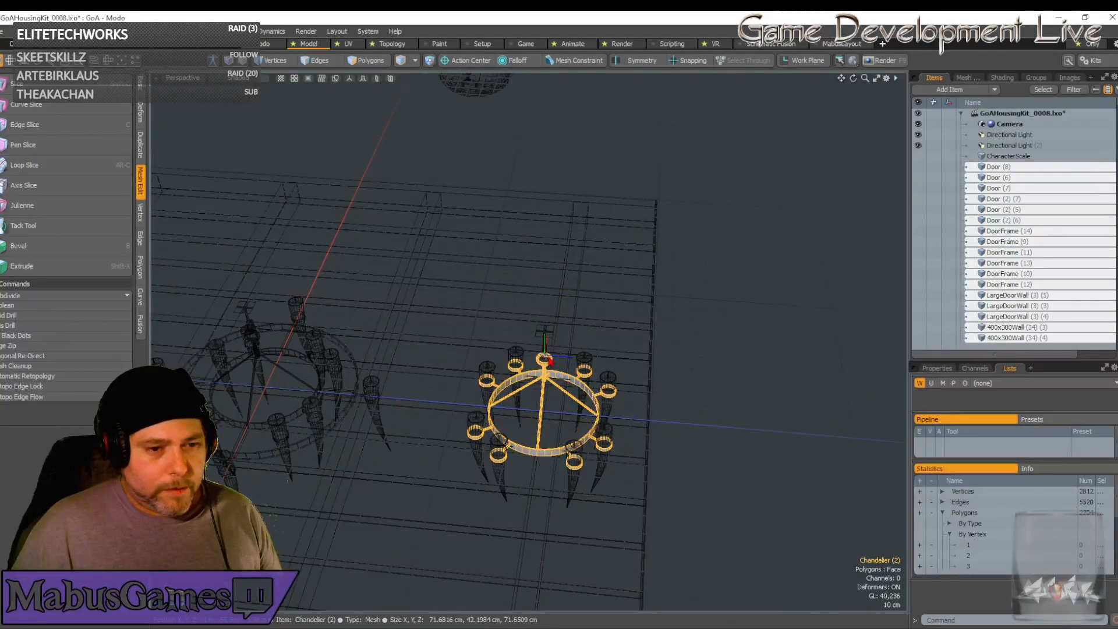
shift+click(545, 335)
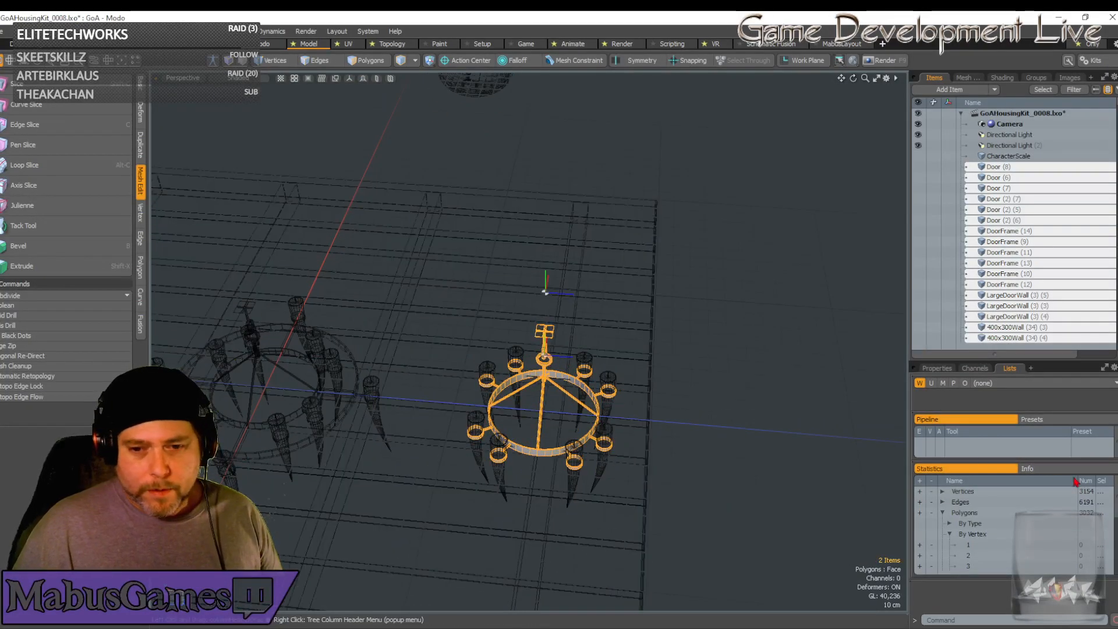
scroll(1075, 537, down, 3)
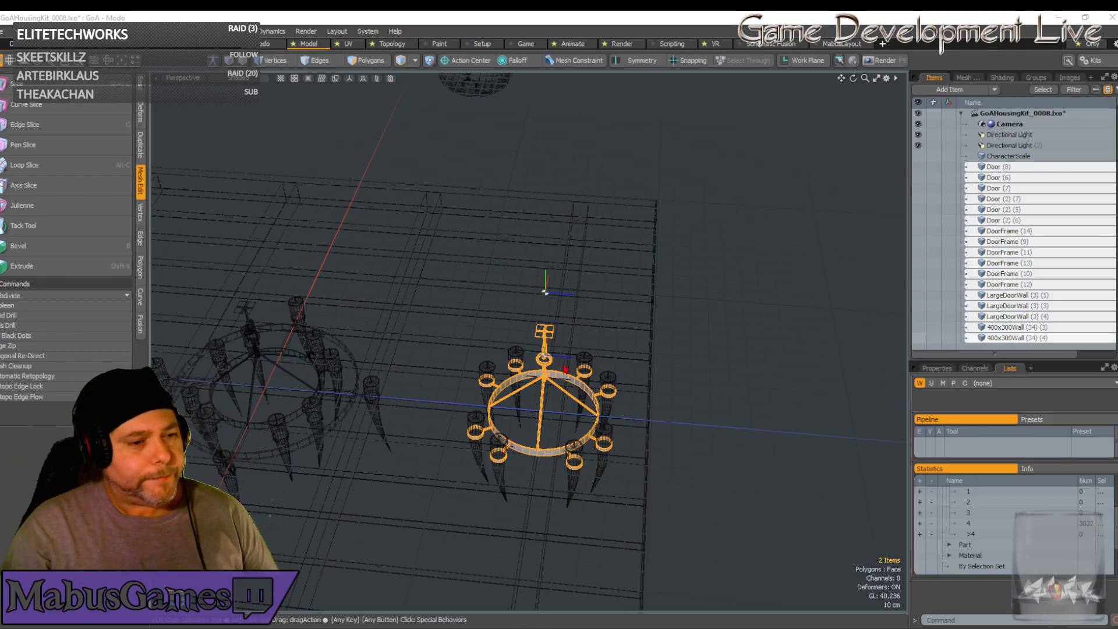
Delete the smaller chandelier's ring frame together with its ceiling mount
click(709, 166)
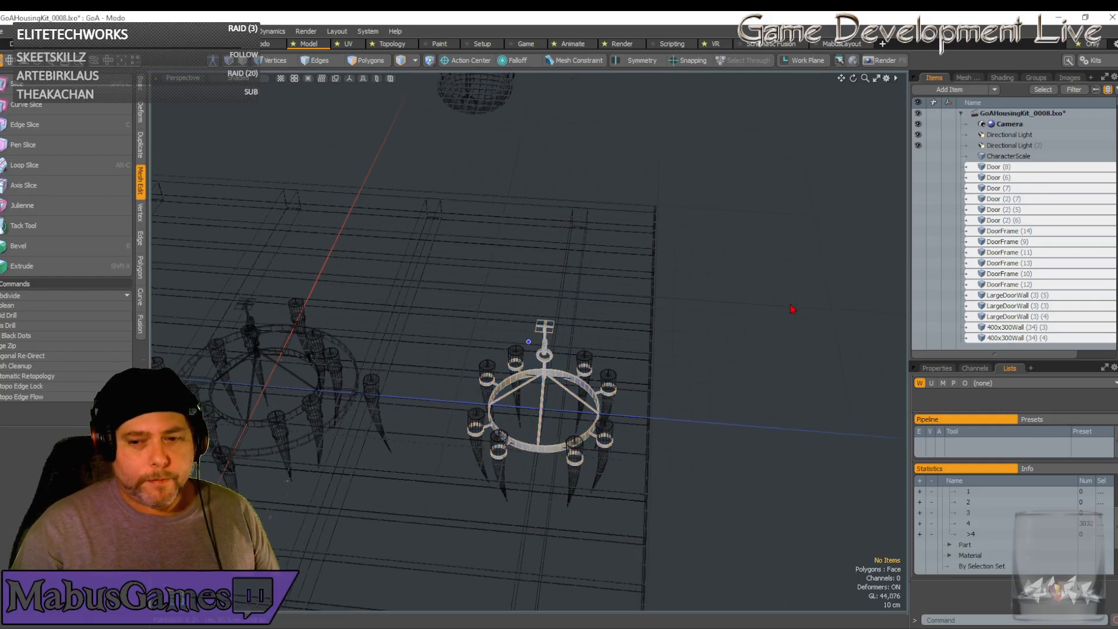
alt+drag(710, 169, 609, 333)
scroll(781, 318, down, 5)
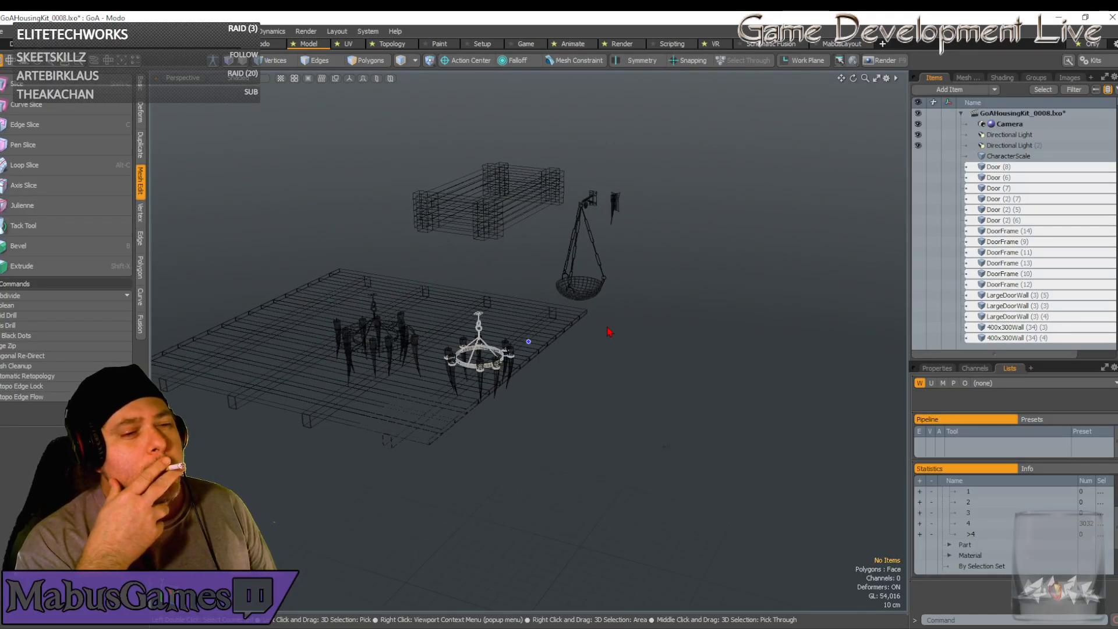
scroll(610, 332, up, 6)
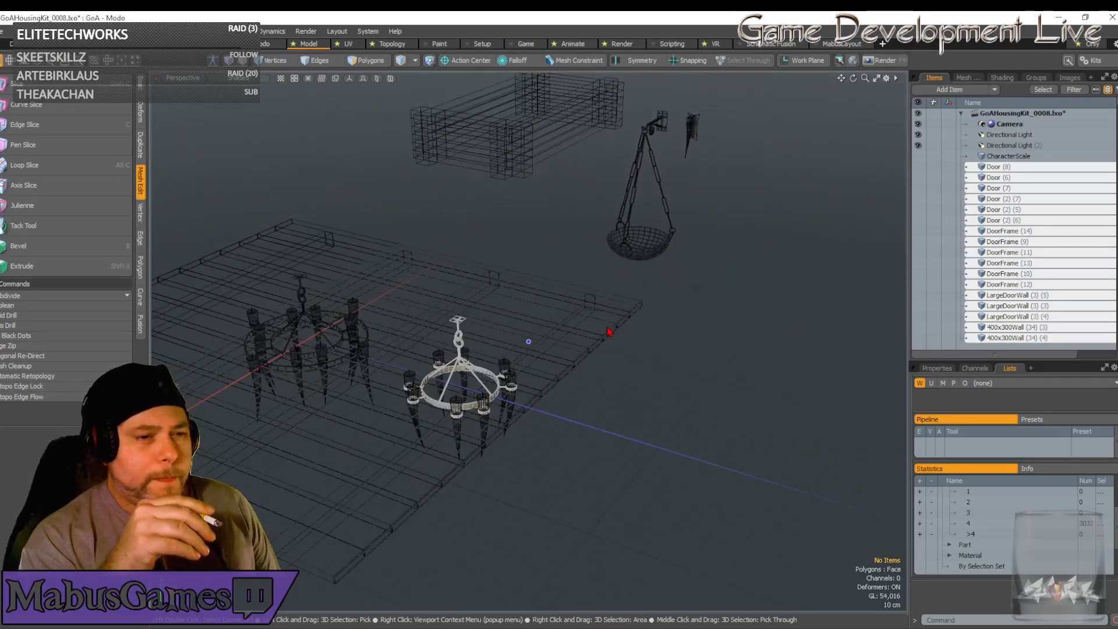
alt+shift+drag(609, 332, 609, 333)
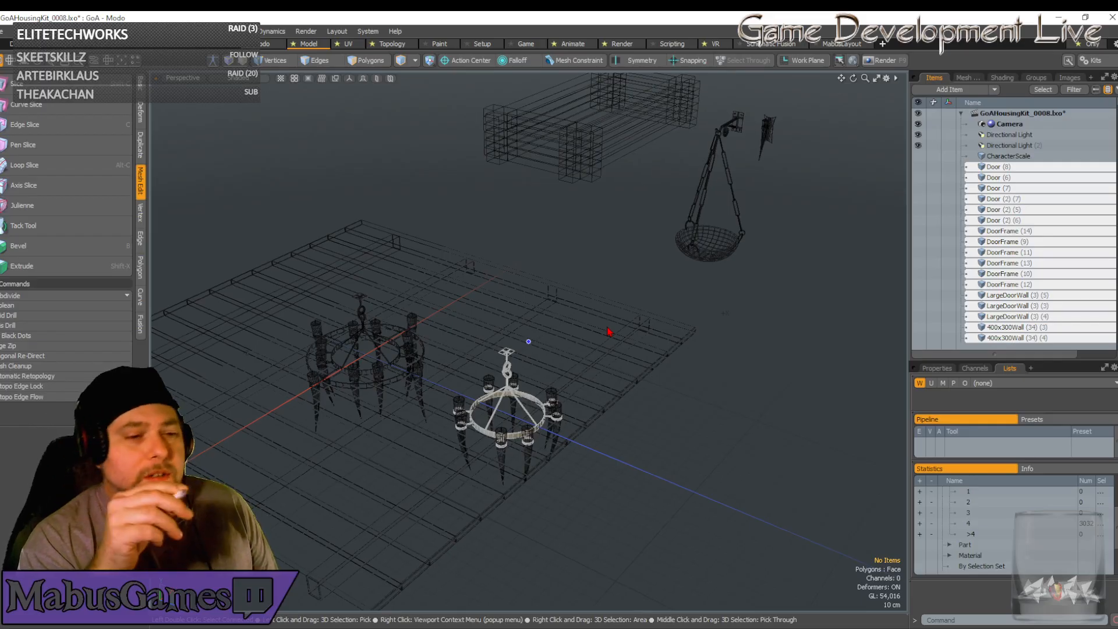
alt+drag(607, 329, 661, 335)
scroll(607, 331, up, 3)
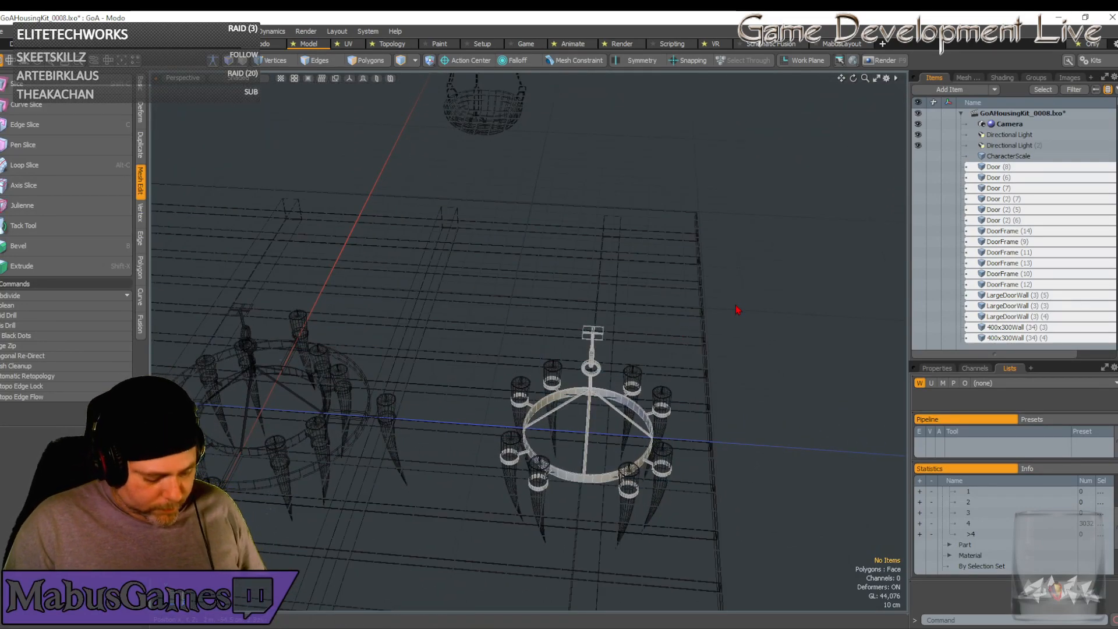
key(ctrl)
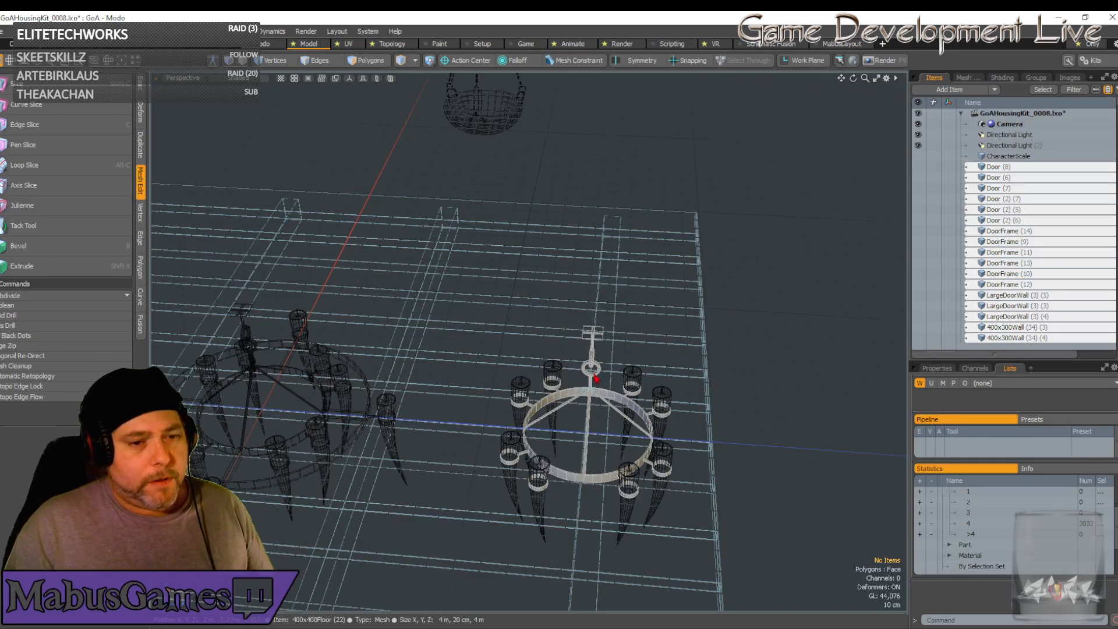
click(584, 390)
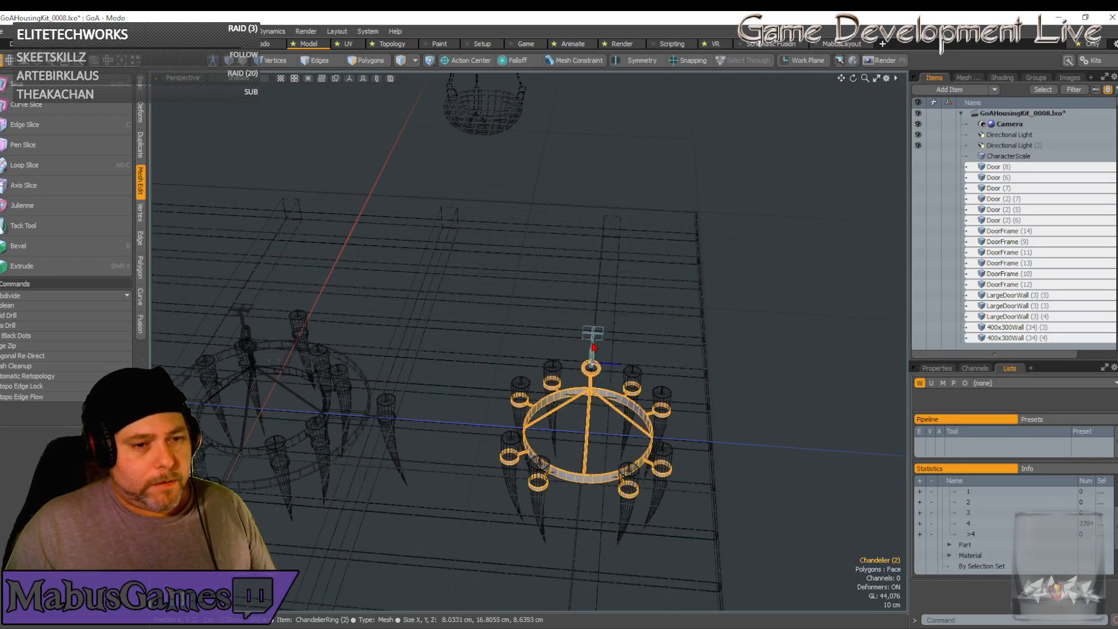
key(Delete)
Delete the eight horn candles left over from the smaller chandelier
click(639, 374)
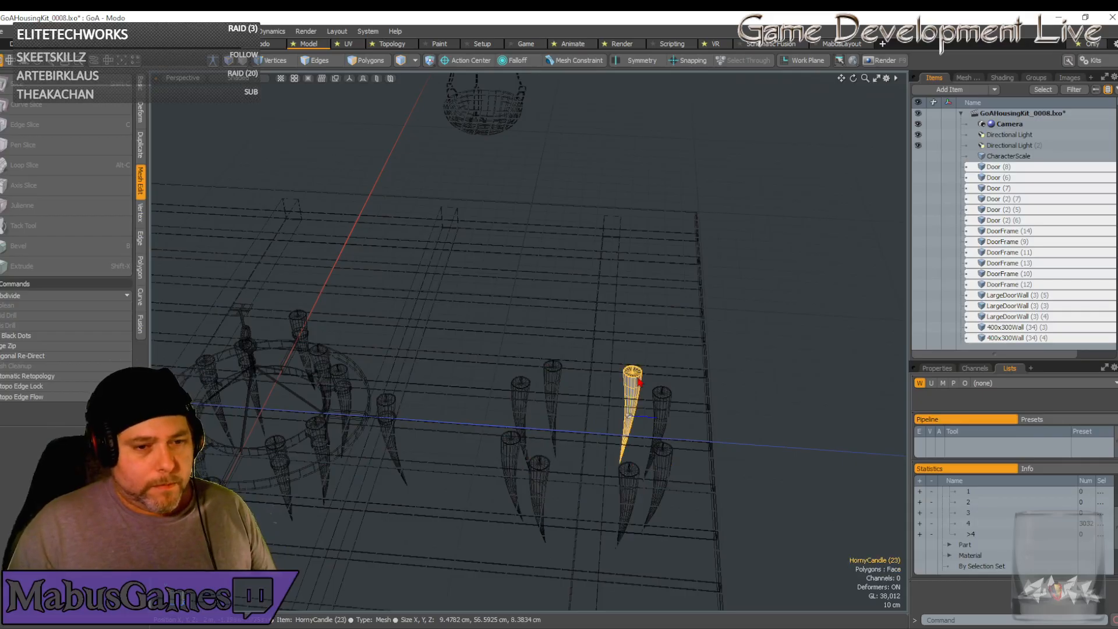
shift+click(669, 401)
shift+double_click(661, 460)
shift+double_click(629, 478)
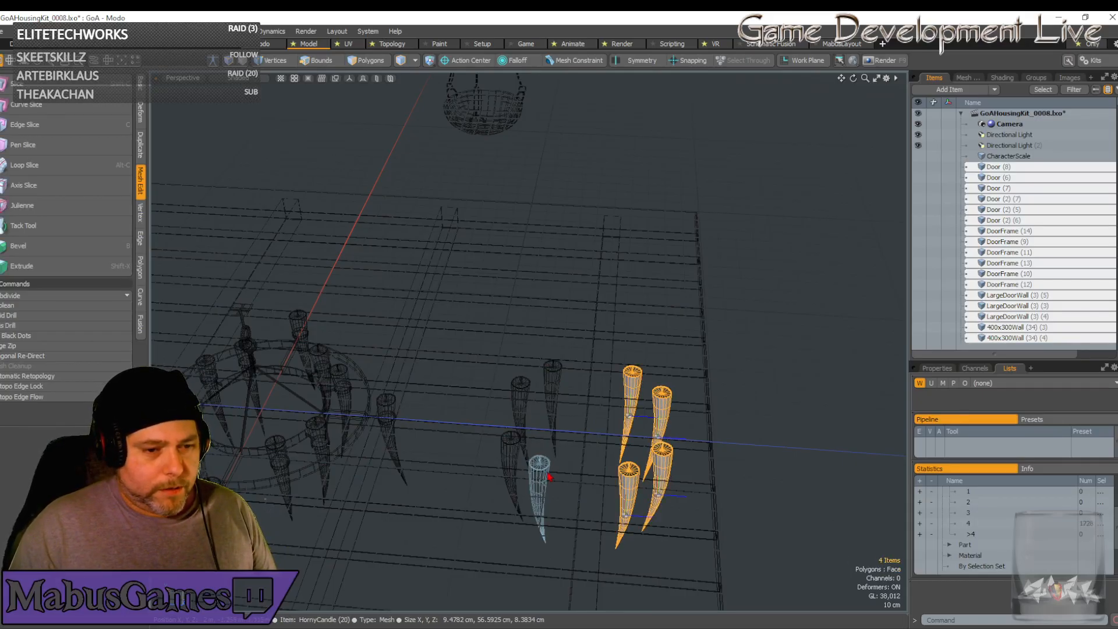
shift+double_click(538, 478)
shift+double_click(512, 448)
shift+double_click(520, 388)
shift+double_click(552, 370)
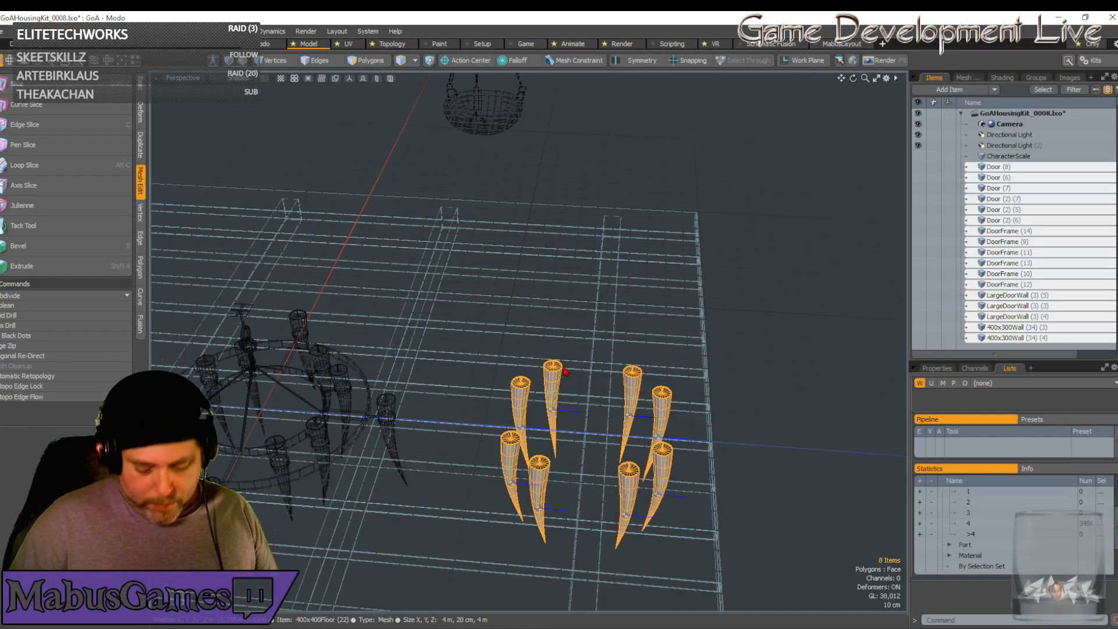
key(Delete)
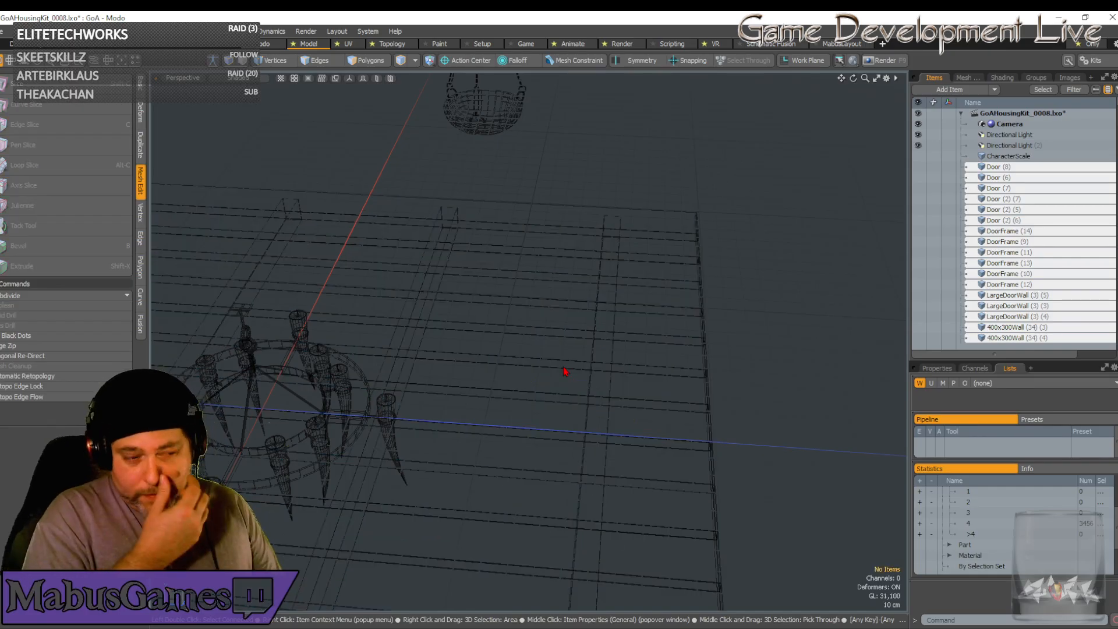
Select the large double-ring chandelier frame and examine its shape and candle holders from several angles
scroll(564, 368, down, 5)
scroll(563, 368, up, 5)
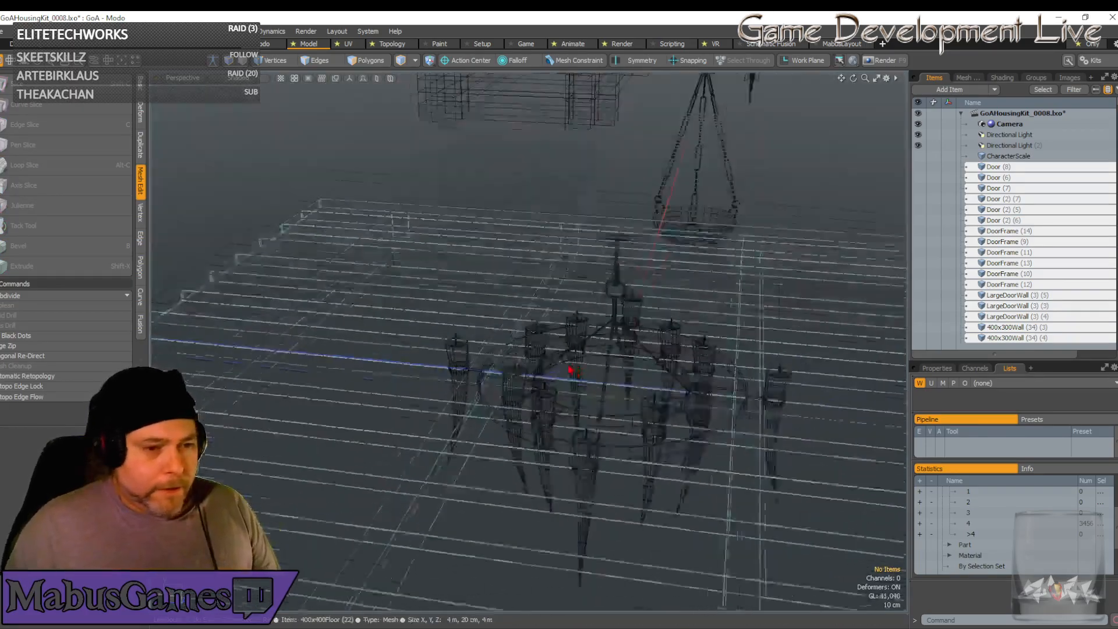
click(624, 347)
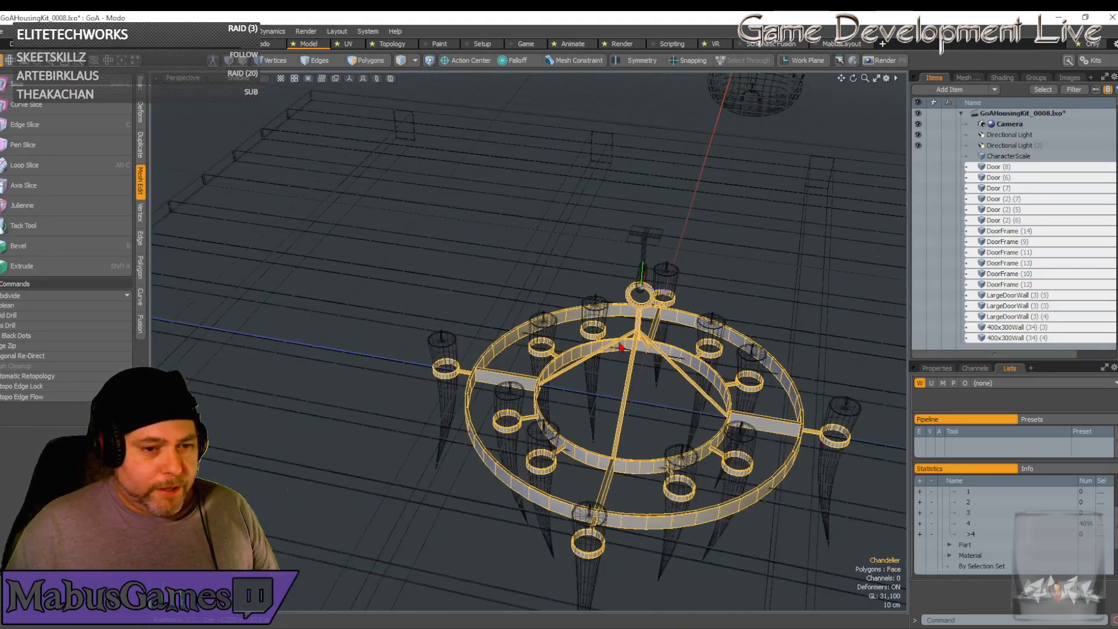
scroll(623, 347, down, 2)
alt+drag(624, 347, 604, 401)
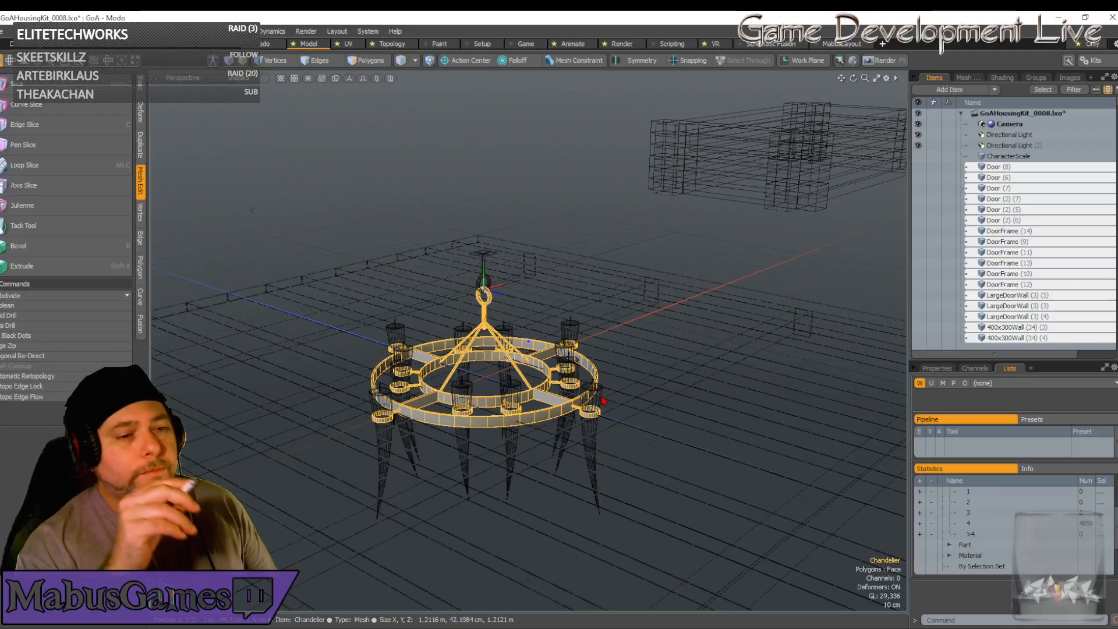
alt+drag(603, 401, 603, 400)
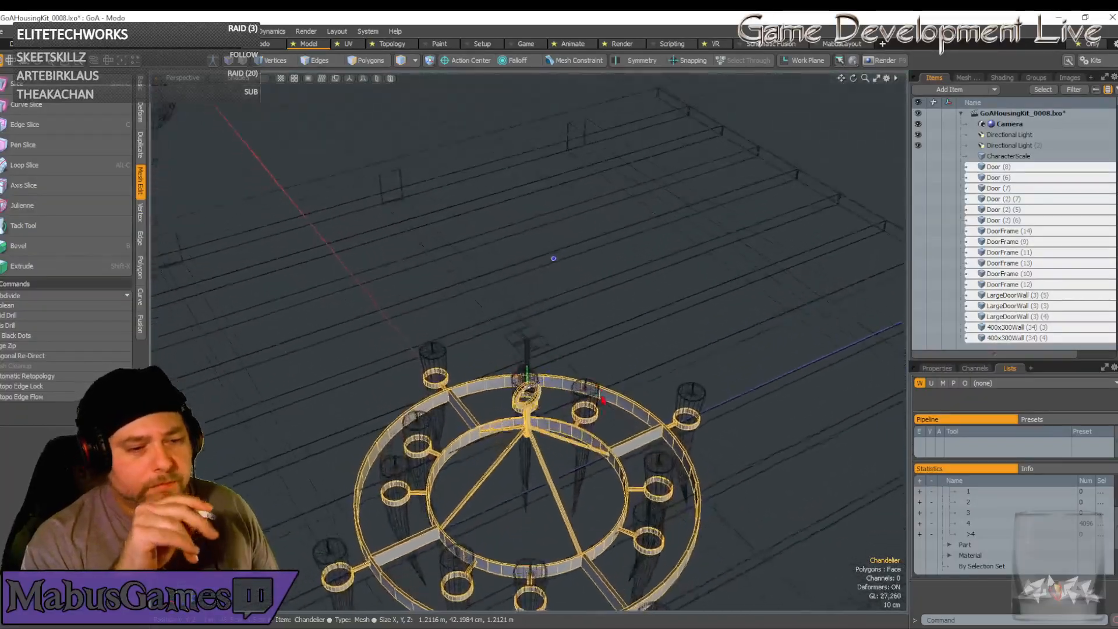
alt+drag(603, 401, 604, 401)
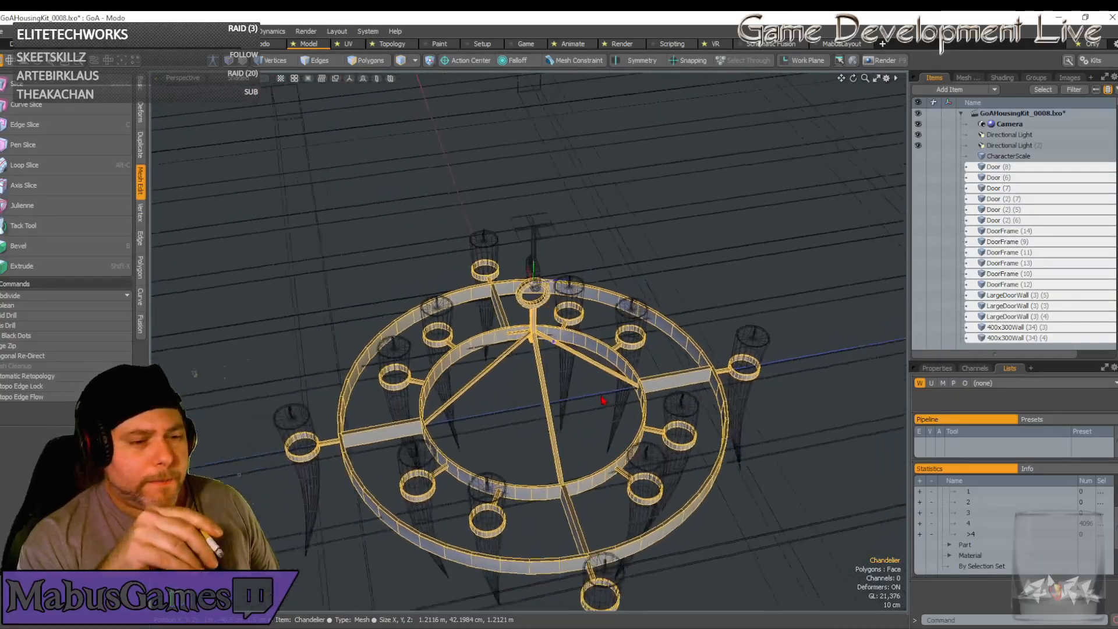
alt+drag(603, 400, 603, 401)
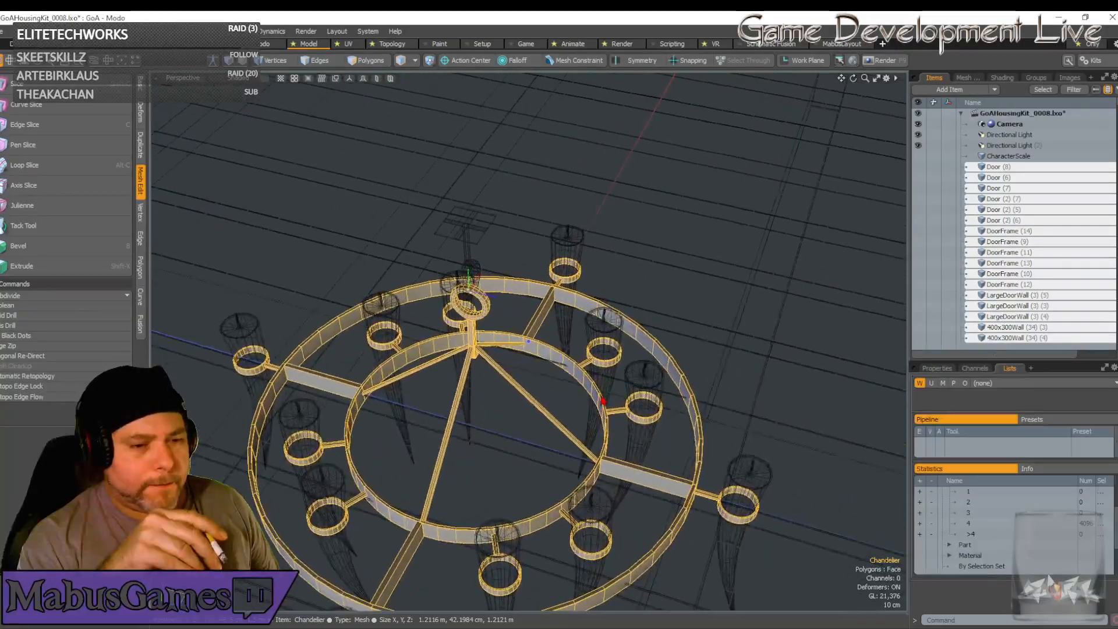
alt+drag(603, 401, 603, 400)
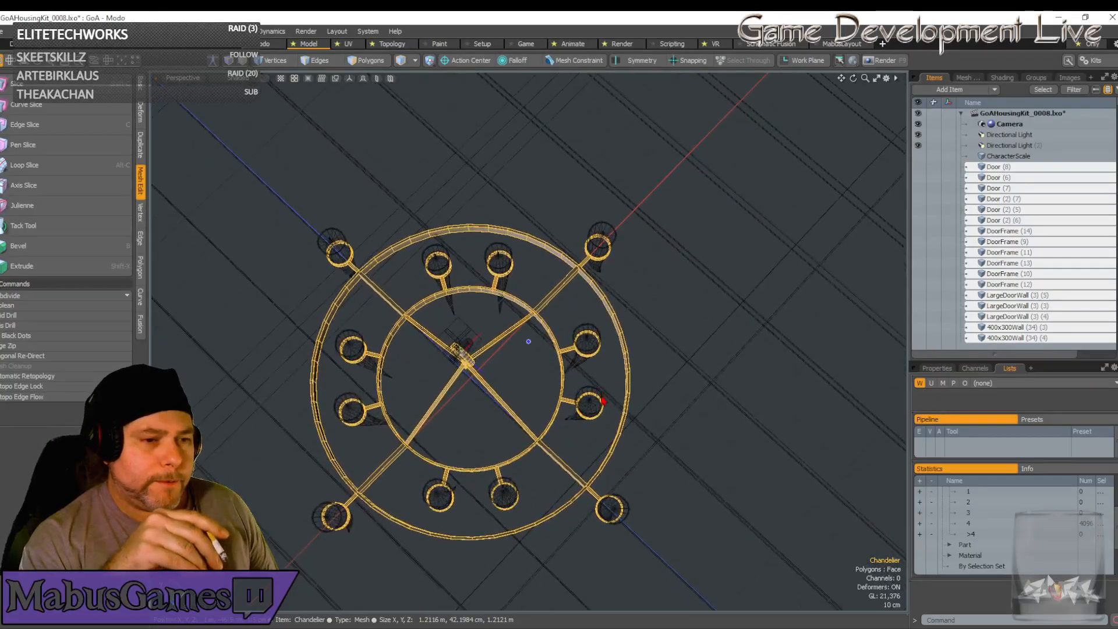
alt+drag(603, 401, 603, 401)
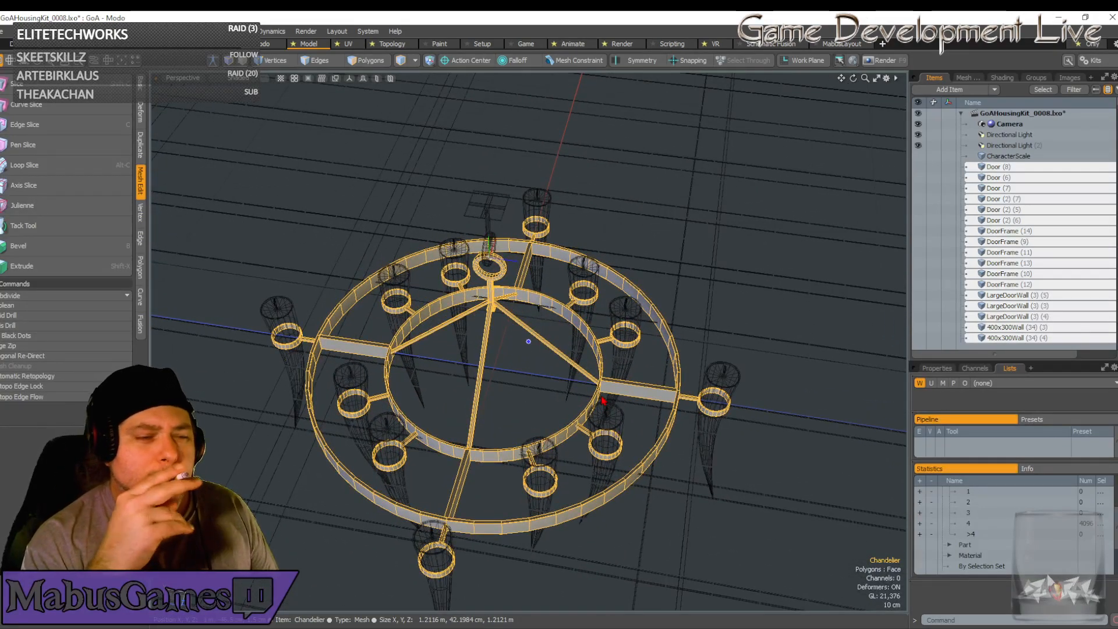
alt+drag(604, 400, 582, 324)
scroll(603, 401, down, 3)
scroll(562, 319, up, 2)
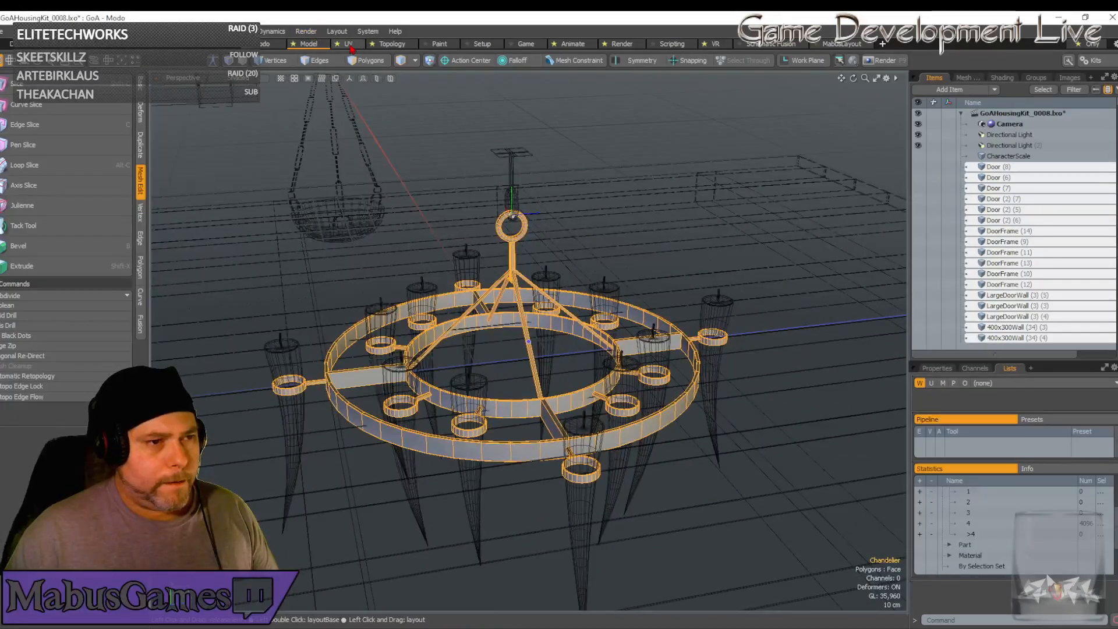
Save the housing kit scene
click(2, 31)
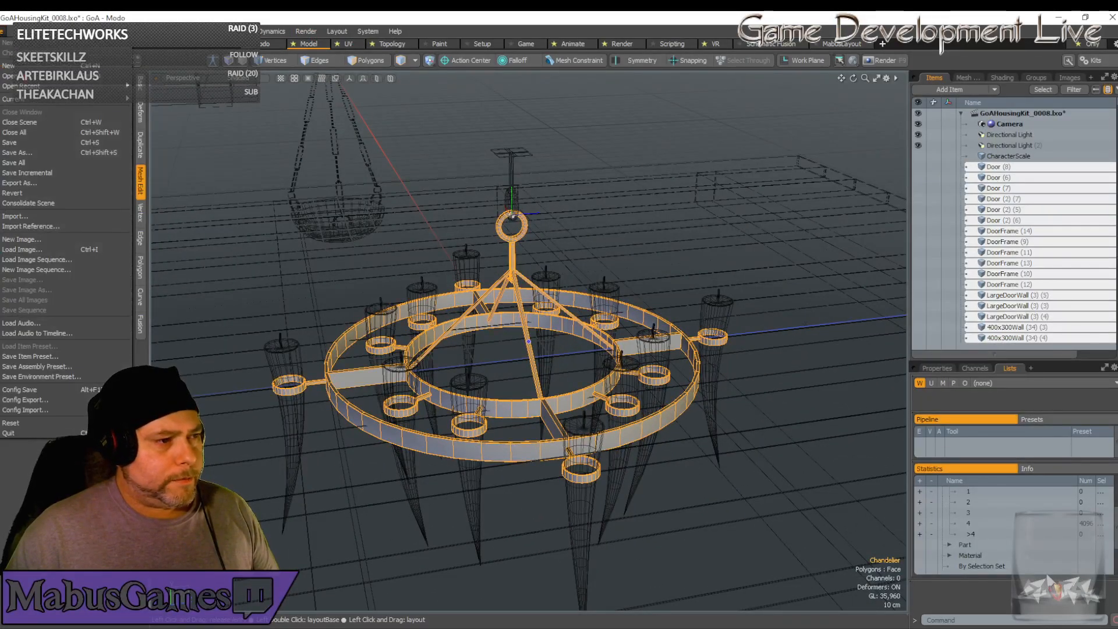
click(114, 171)
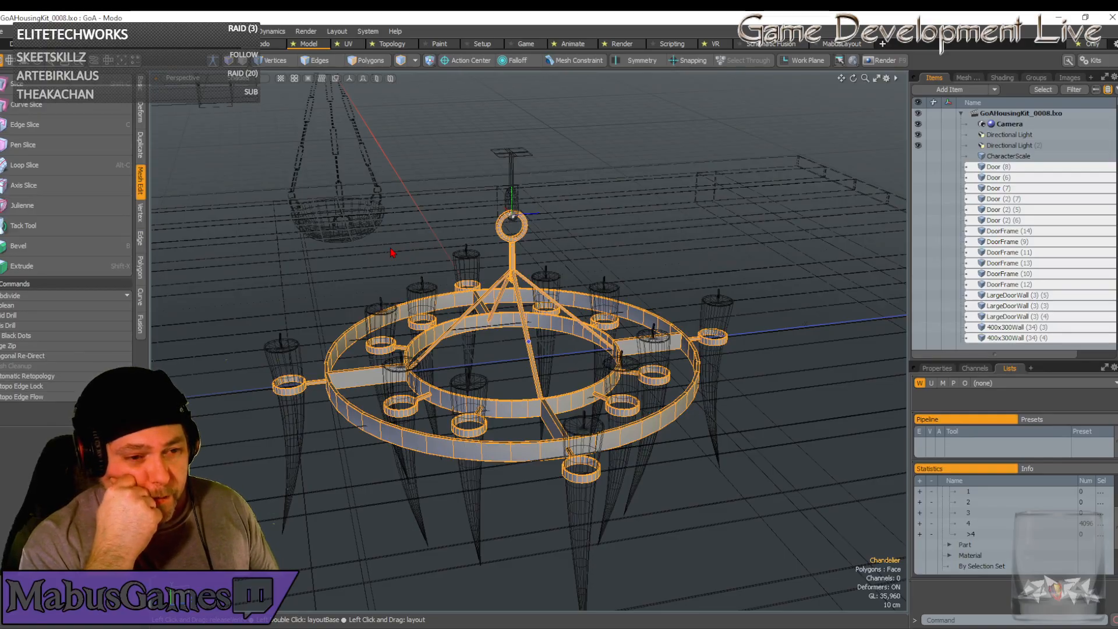
alt+drag(392, 252, 392, 253)
scroll(392, 252, down, 5)
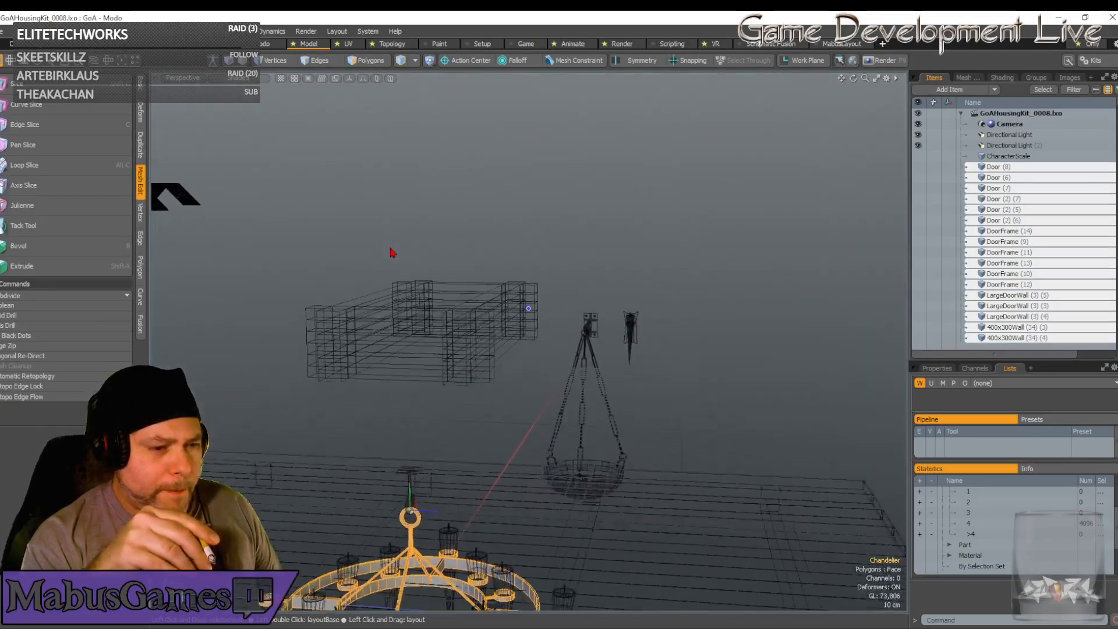
alt+drag(392, 251, 392, 251)
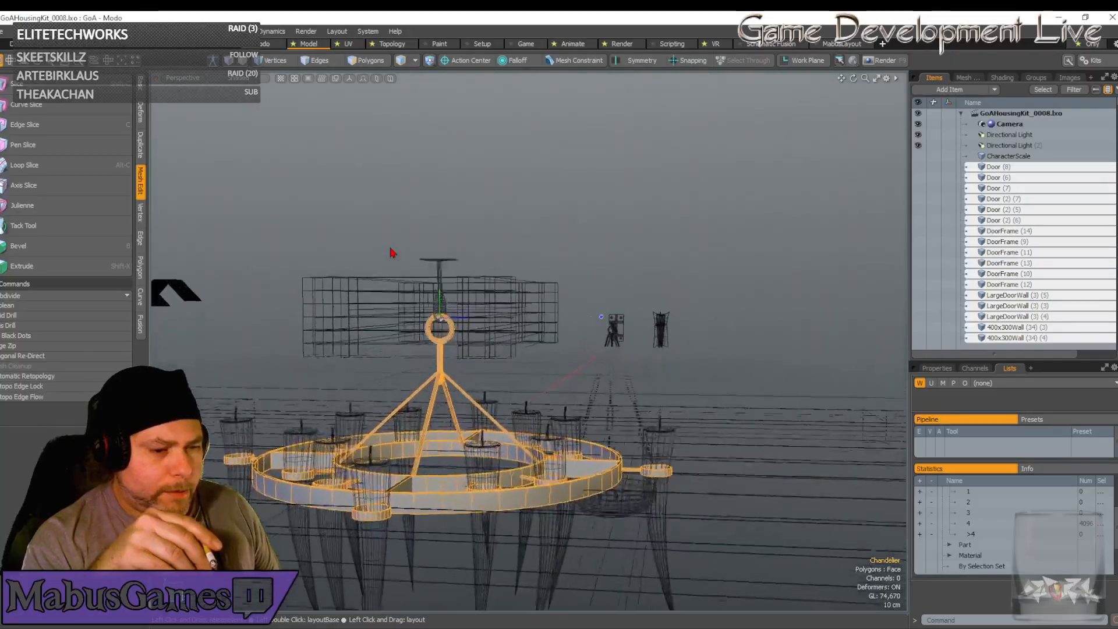